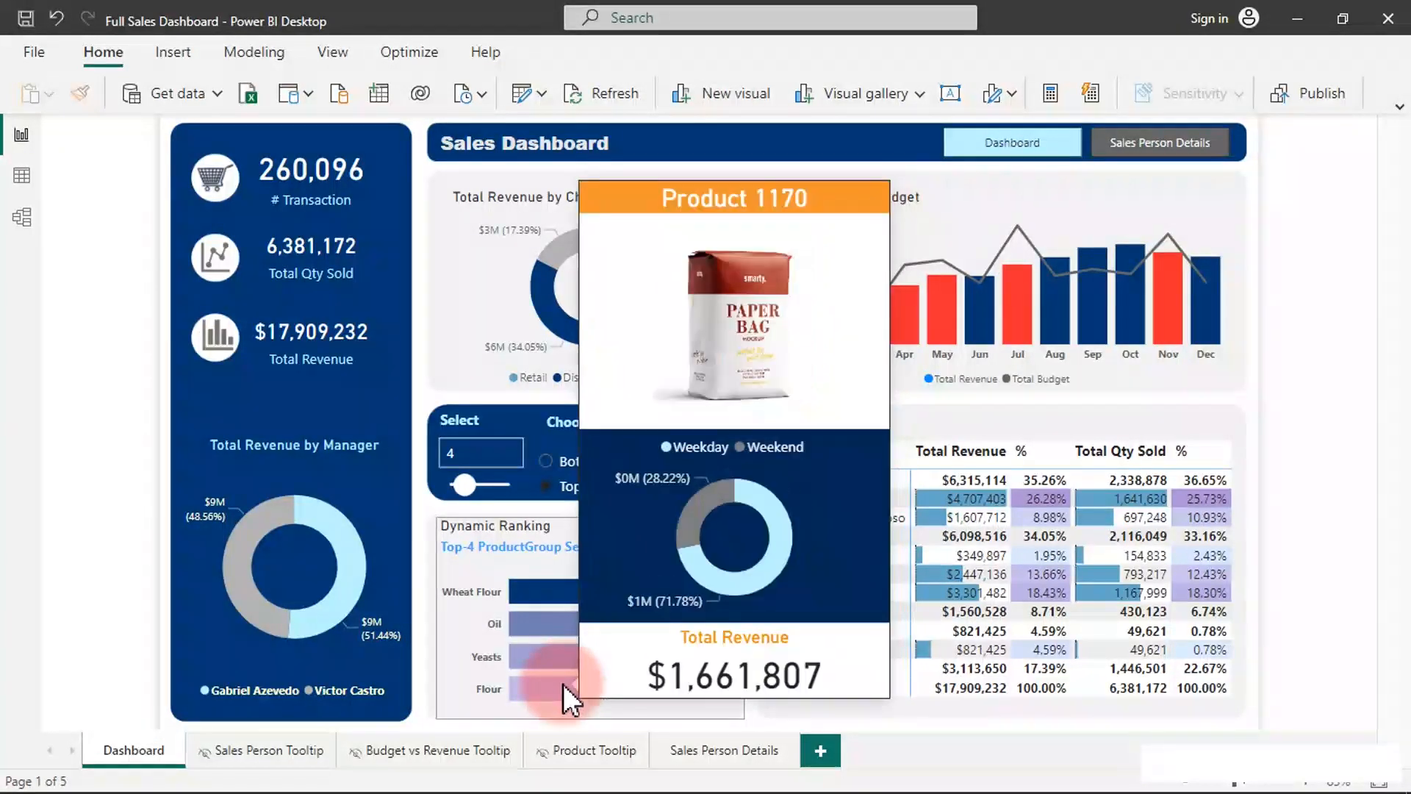
Step: Examine the top-3 salesperson tooltips on the Distributor and Online slices of the Total Revenue by Channel donut
mouse_move(551, 312)
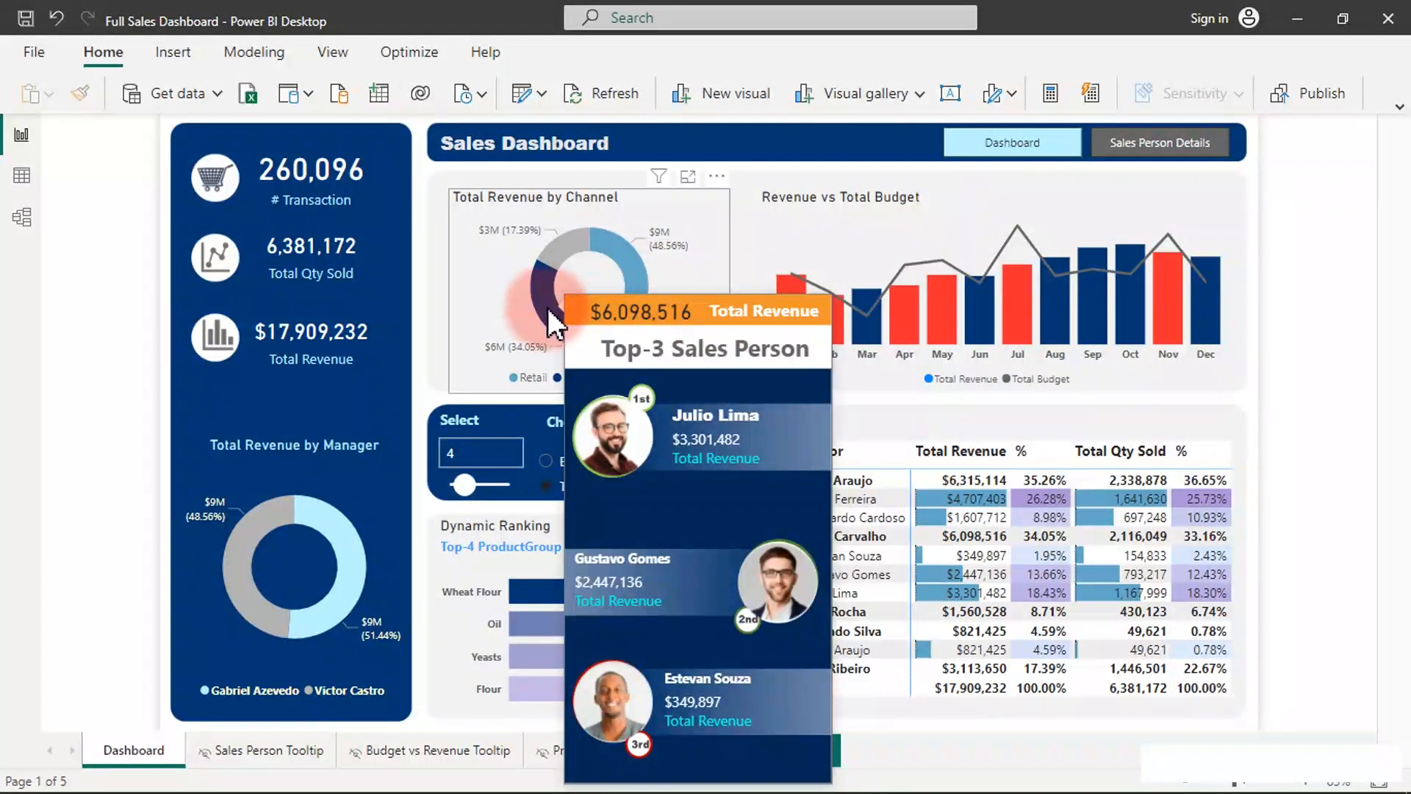
mouse_move(562, 241)
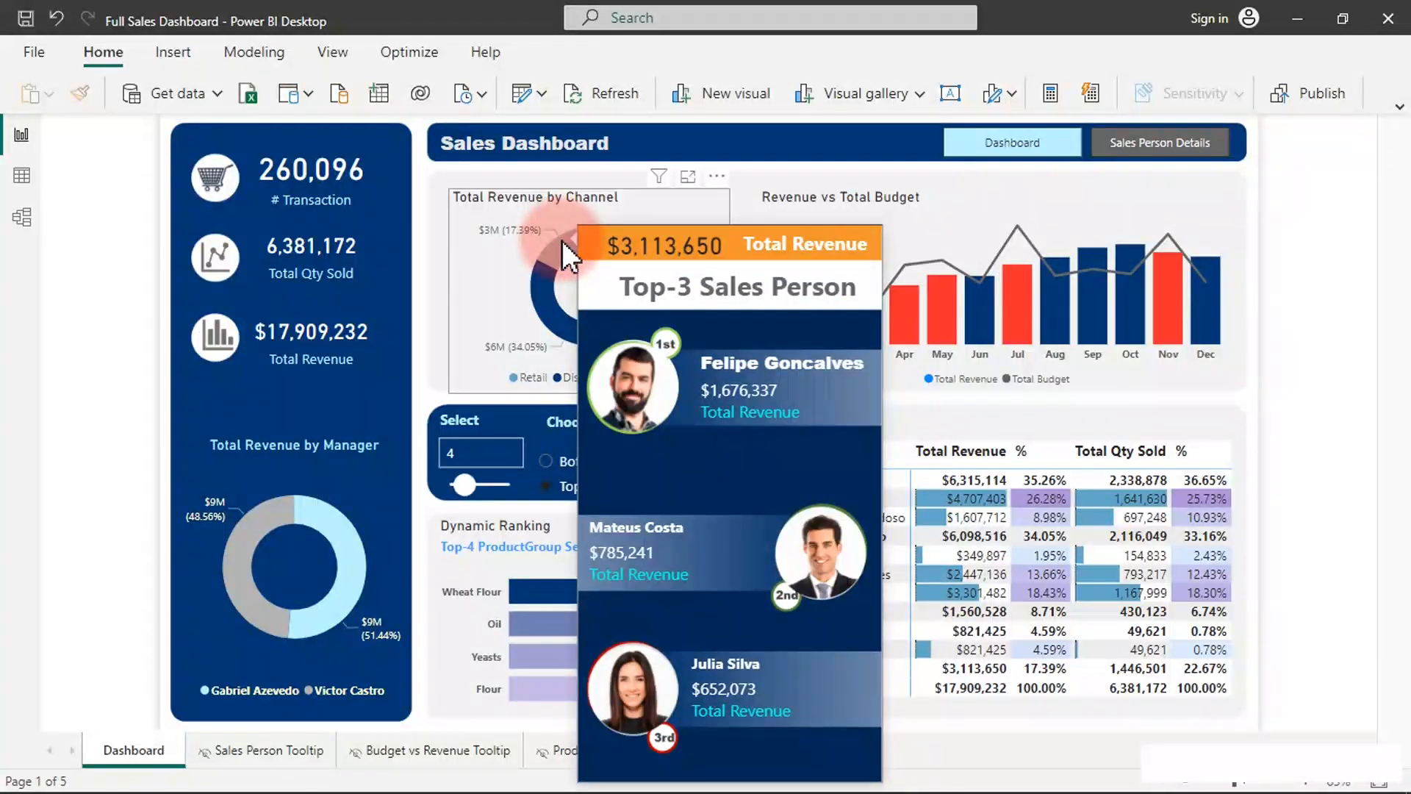
mouse_move(608, 249)
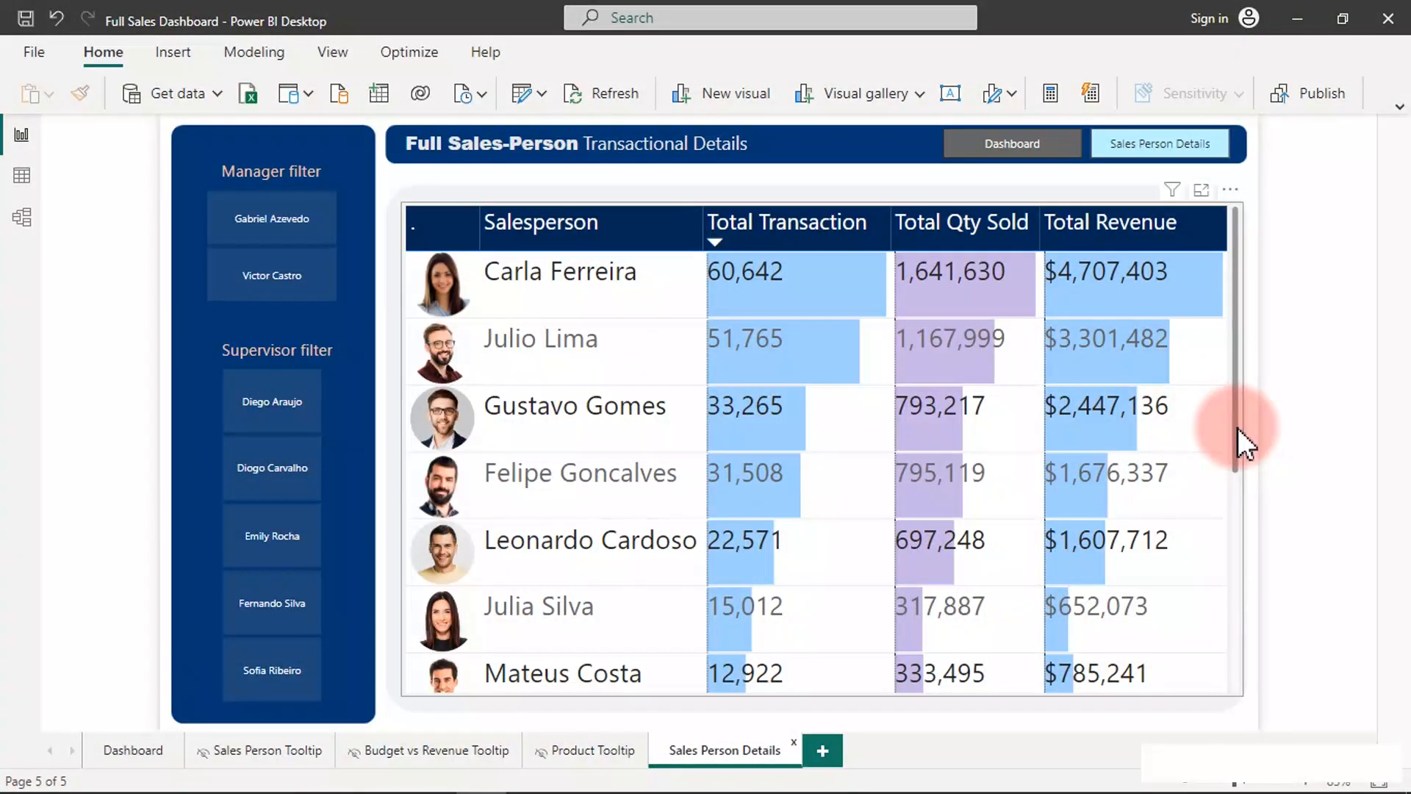
Step: Review the Sales Person Details table and the Sales Person, Budget vs Revenue and Product tooltip pages
drag(1238, 428, 1237, 315)
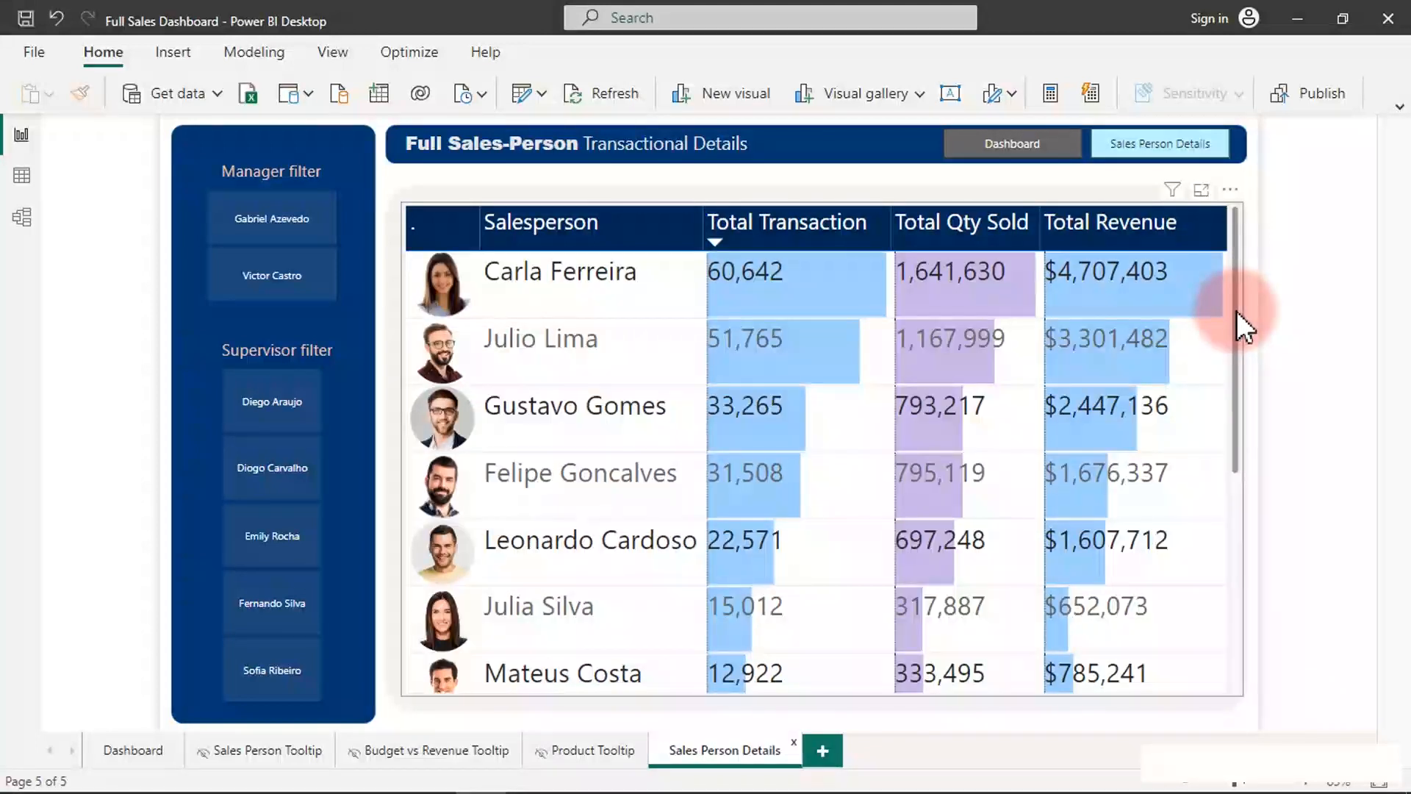
click(1236, 311)
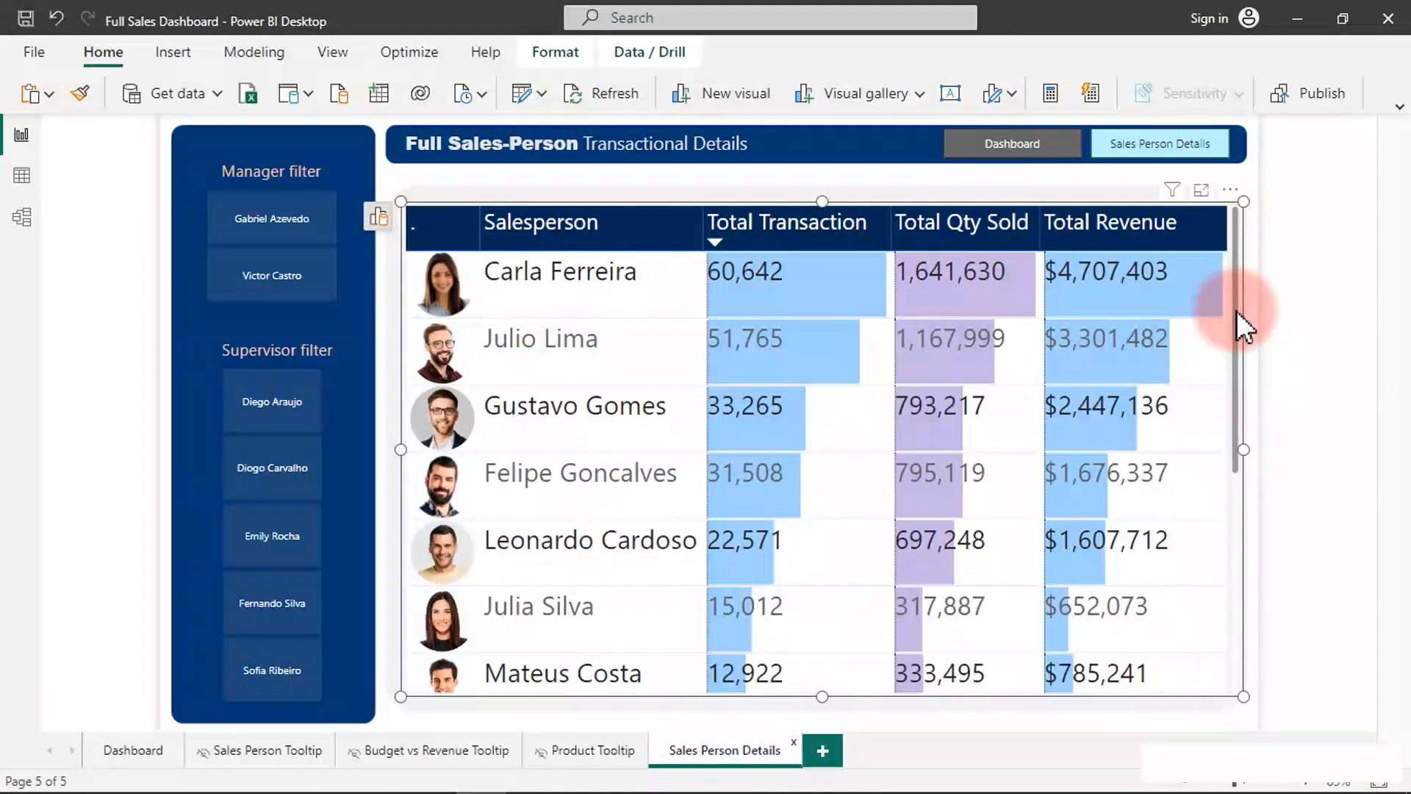
click(285, 748)
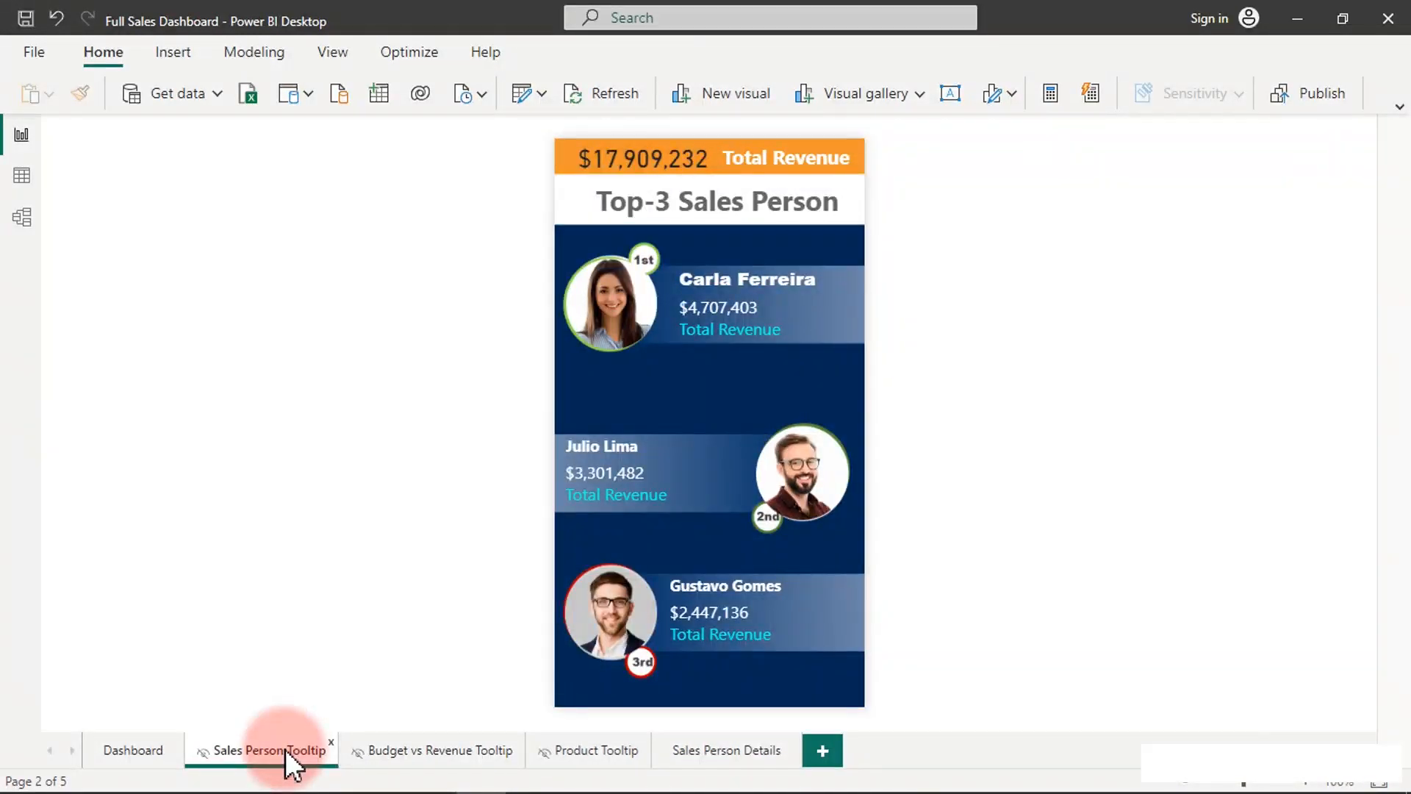
click(406, 754)
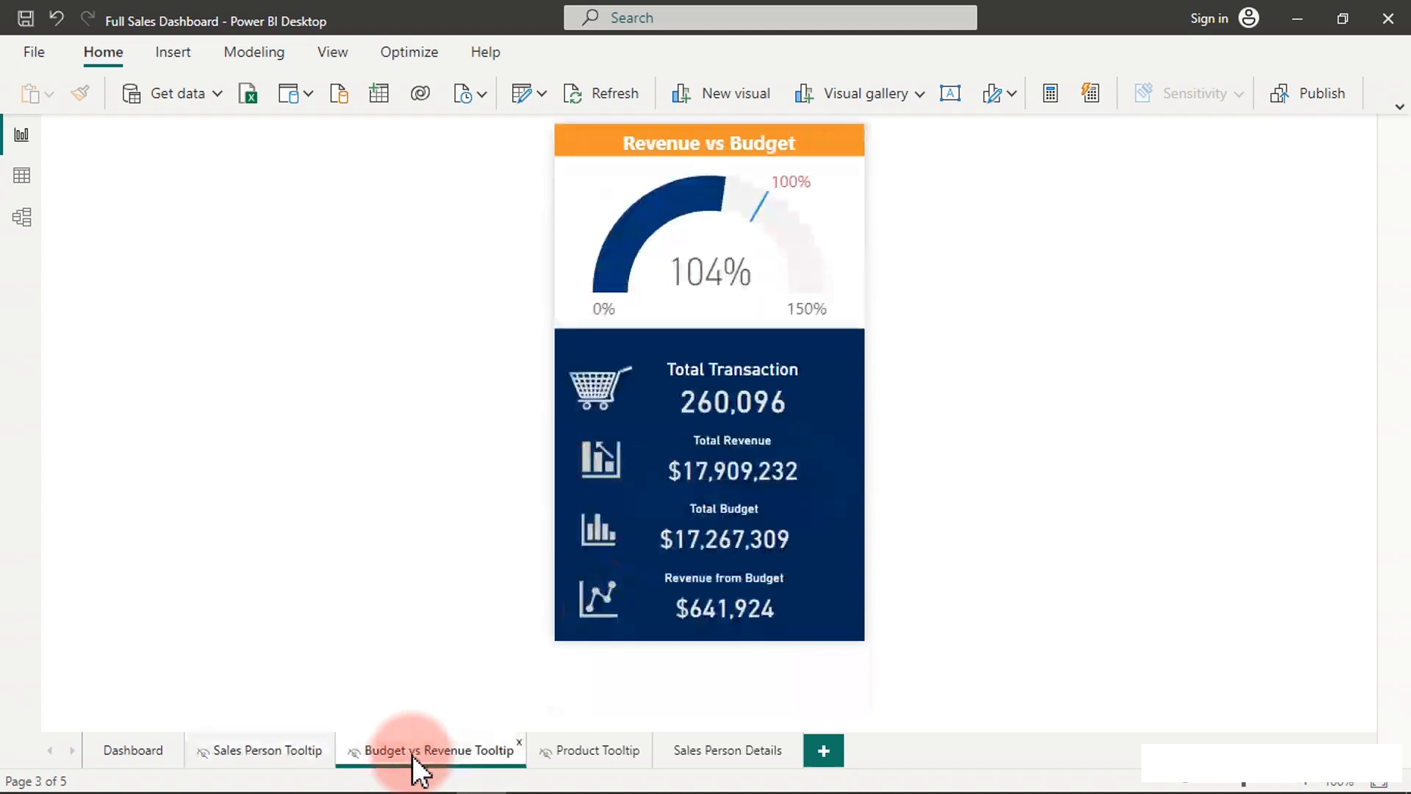
click(520, 752)
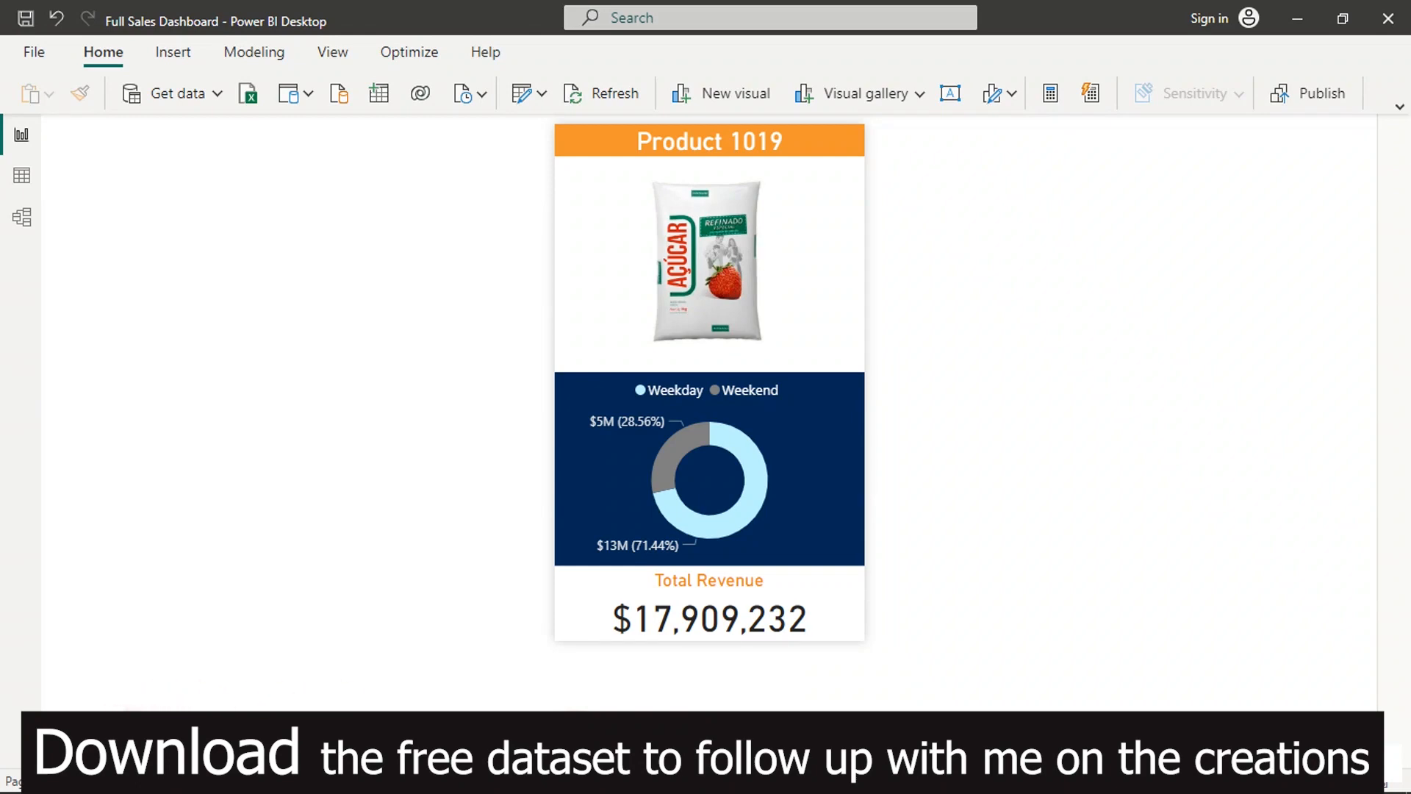
Step: Return to the Dashboard page and cross-filter it by each manager's slice of the Total Revenue by Manager donut
click(128, 752)
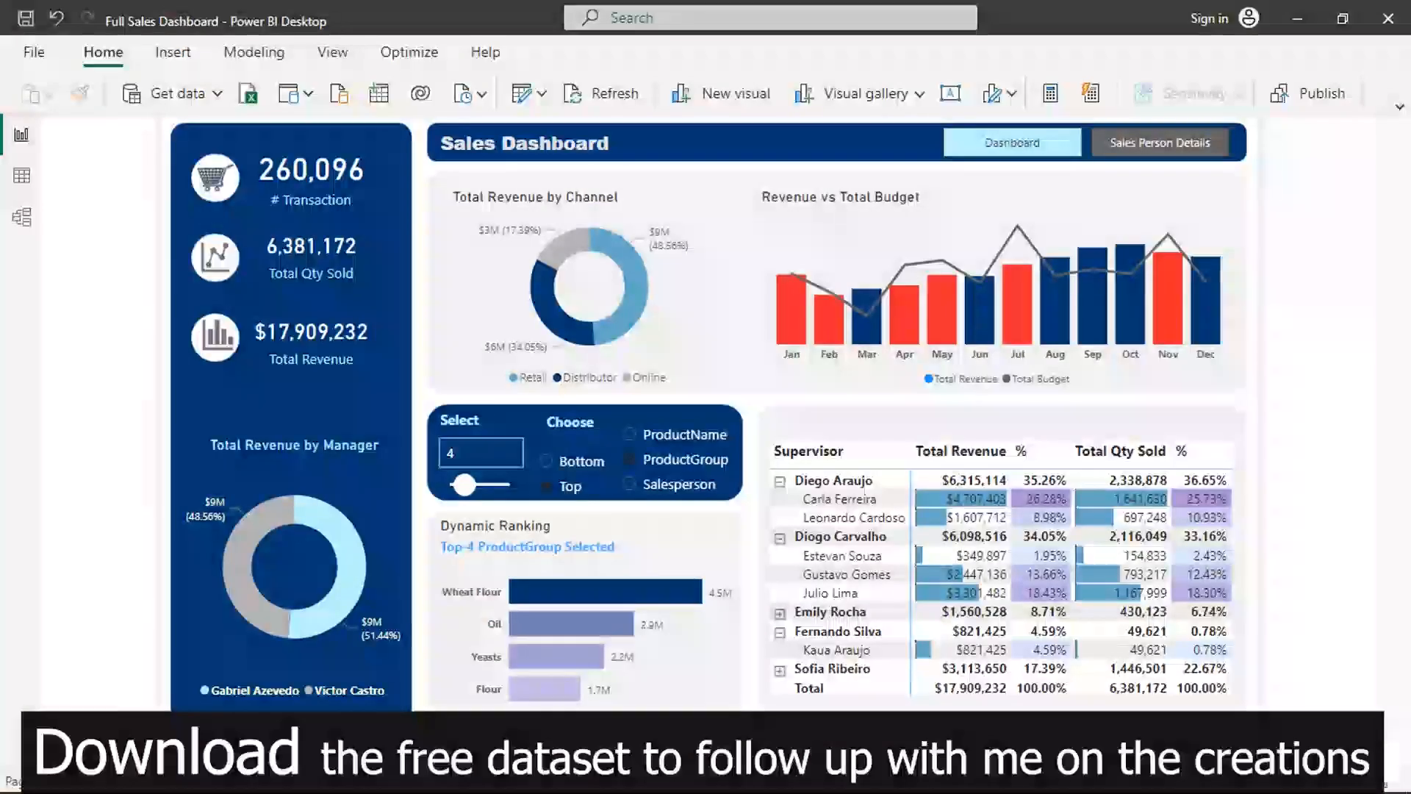
click(347, 575)
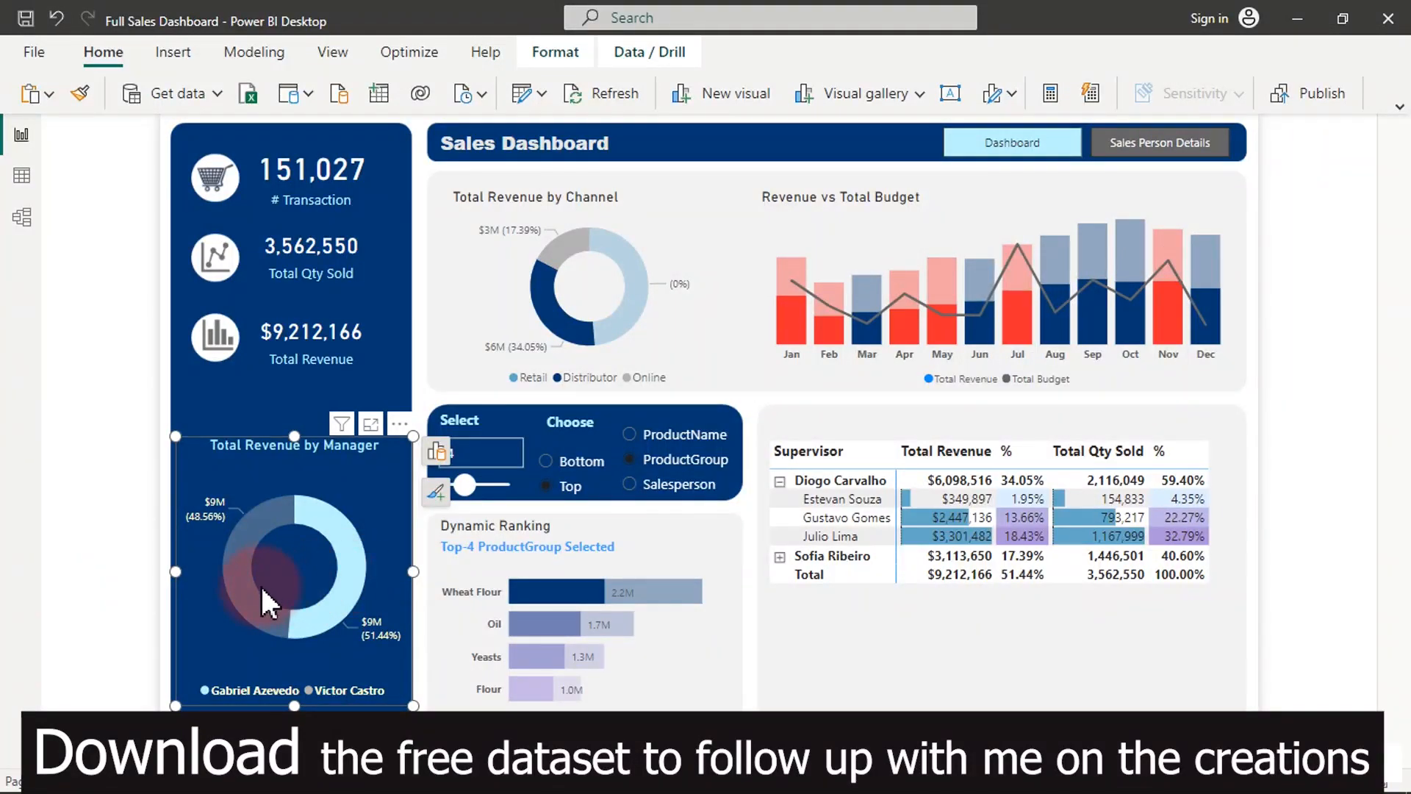
click(248, 601)
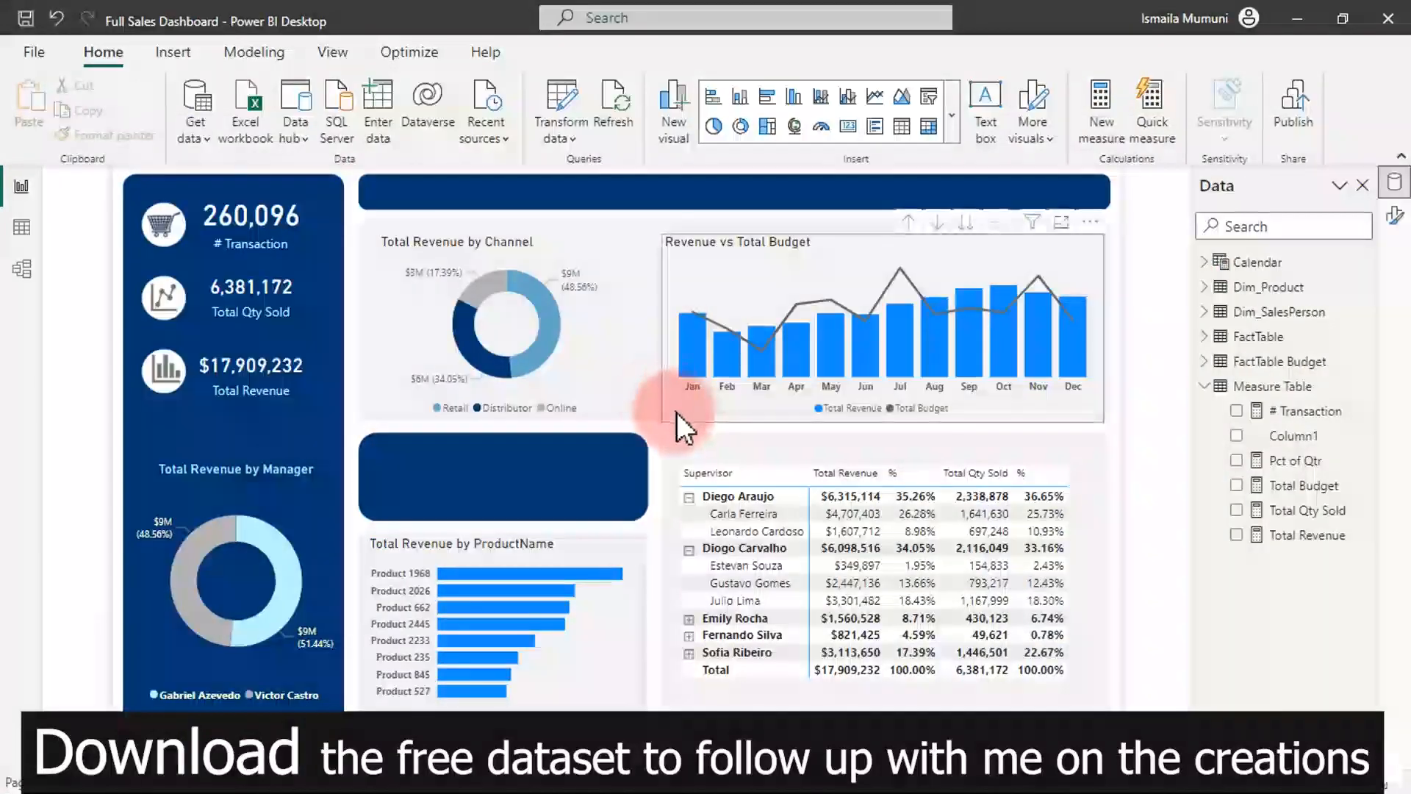
click(672, 438)
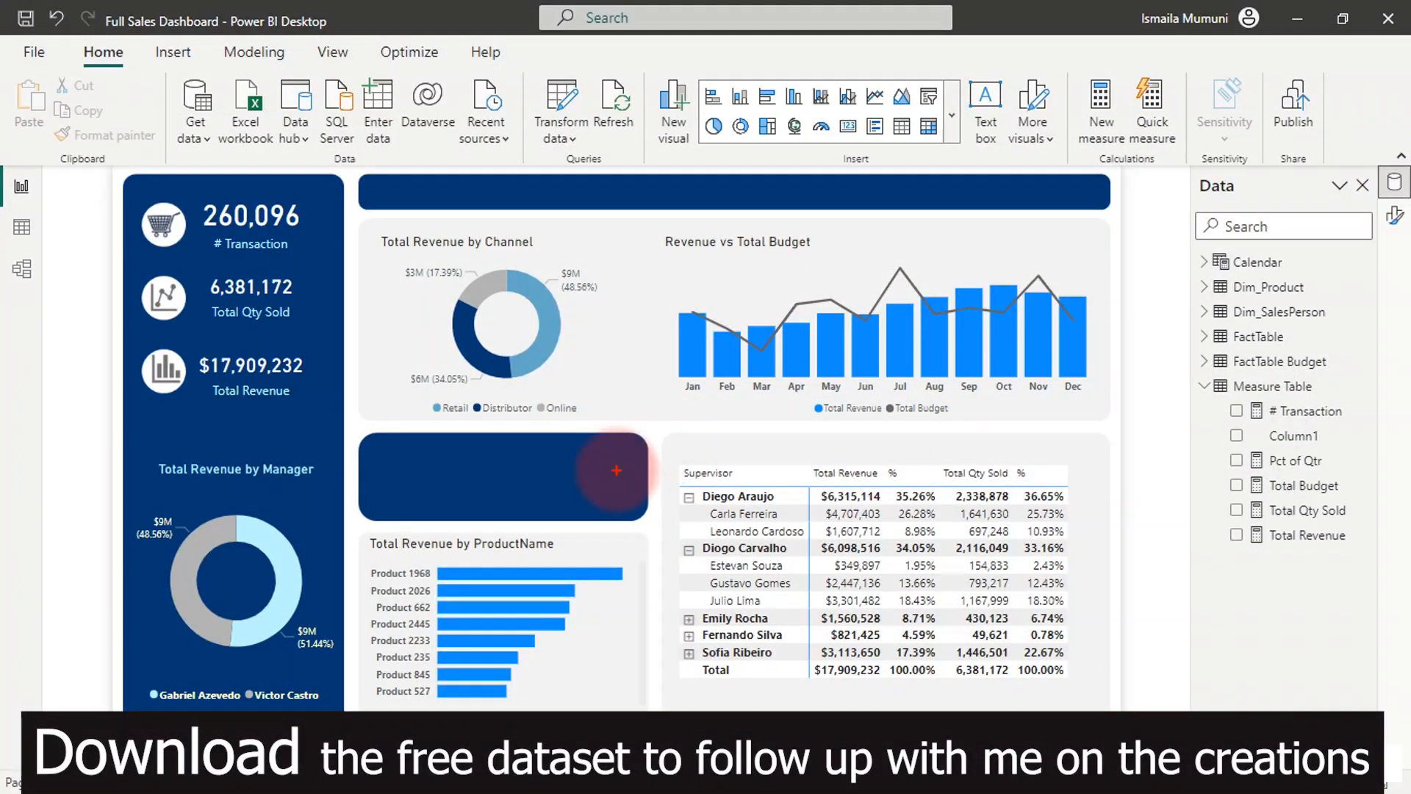
mouse_move(360, 527)
mouse_down()
mouse_move(576, 525)
mouse_move(634, 621)
mouse_move(415, 704)
mouse_move(338, 610)
mouse_move(359, 546)
mouse_up()
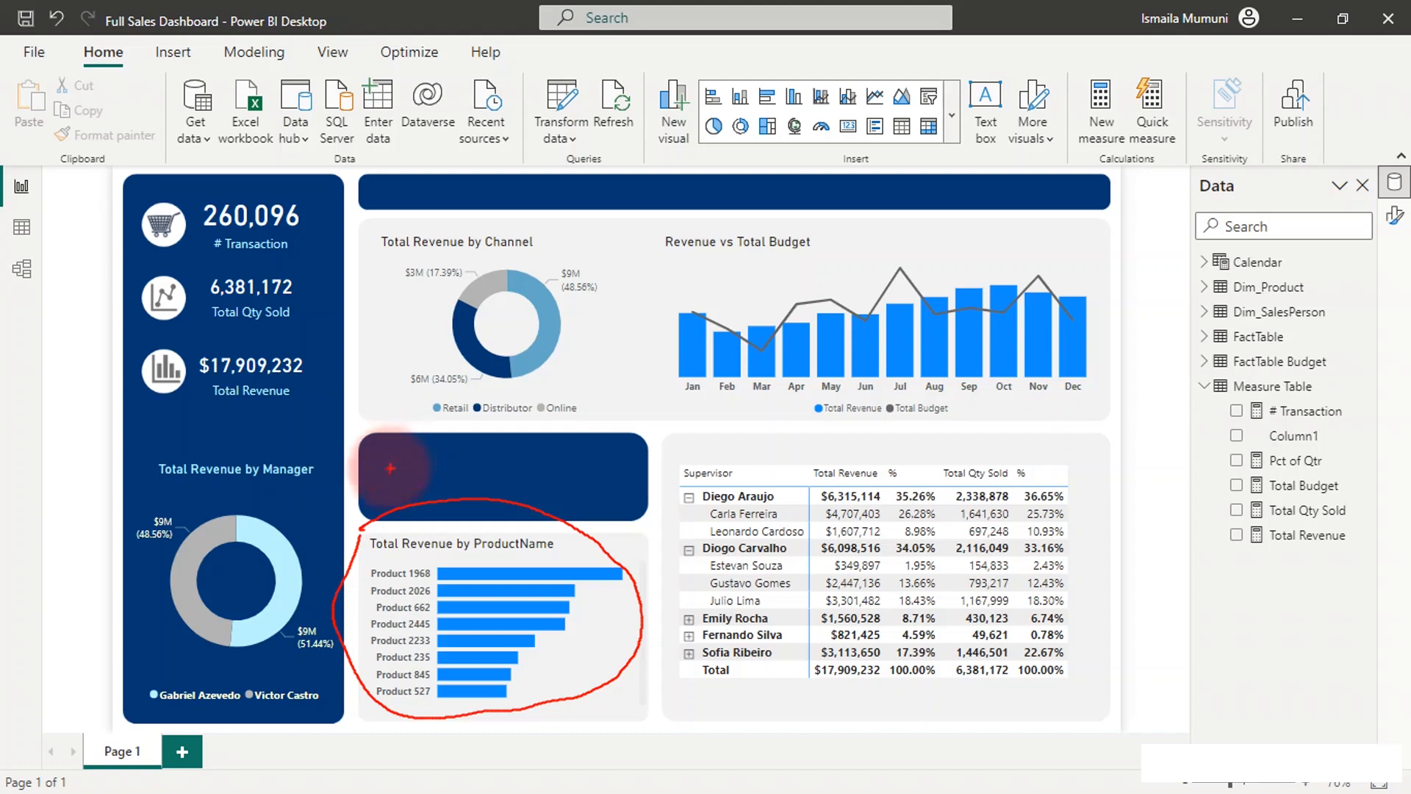
key(Escape)
Step: Convert the Total Revenue by ProductName bar chart to a table and show it in focus mode
mouse_move(576, 546)
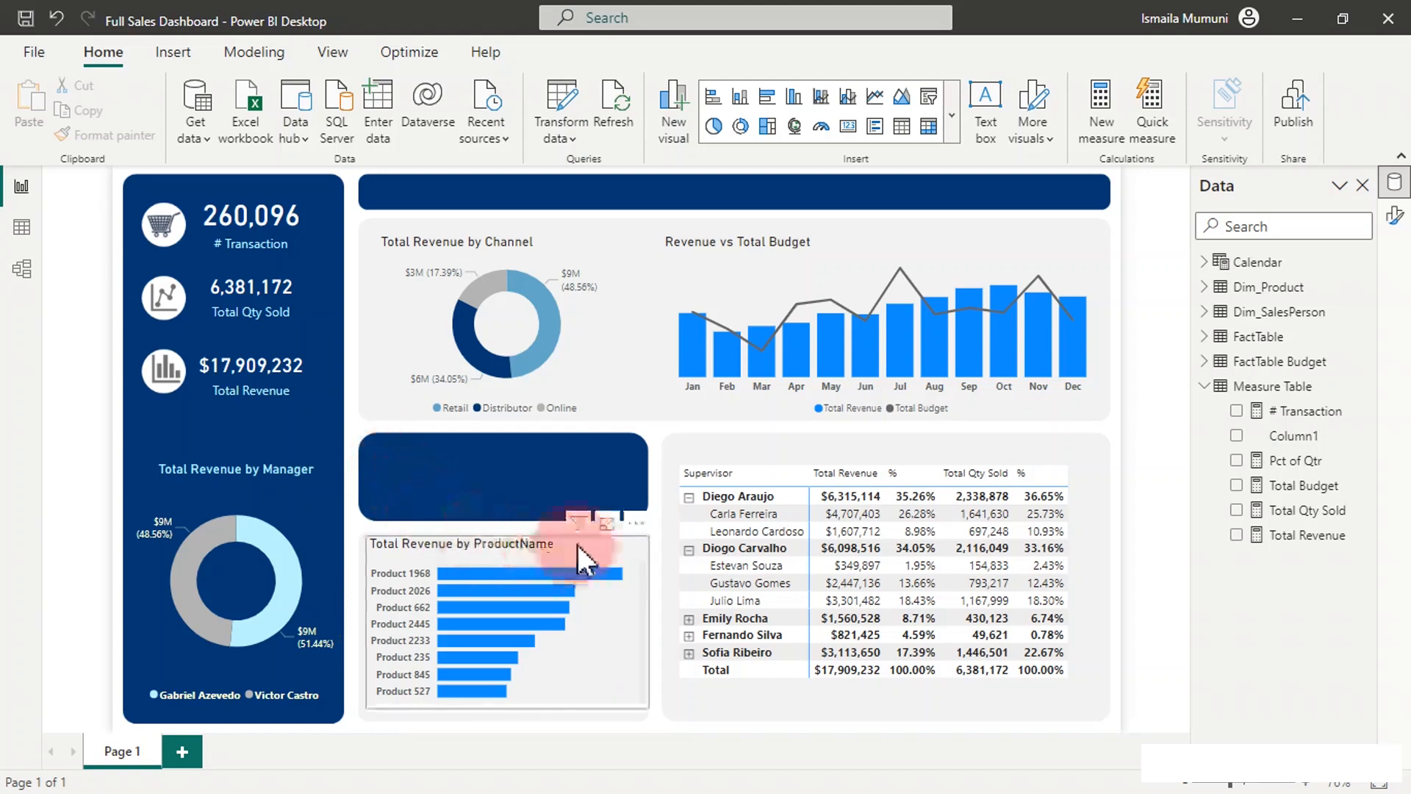
click(584, 543)
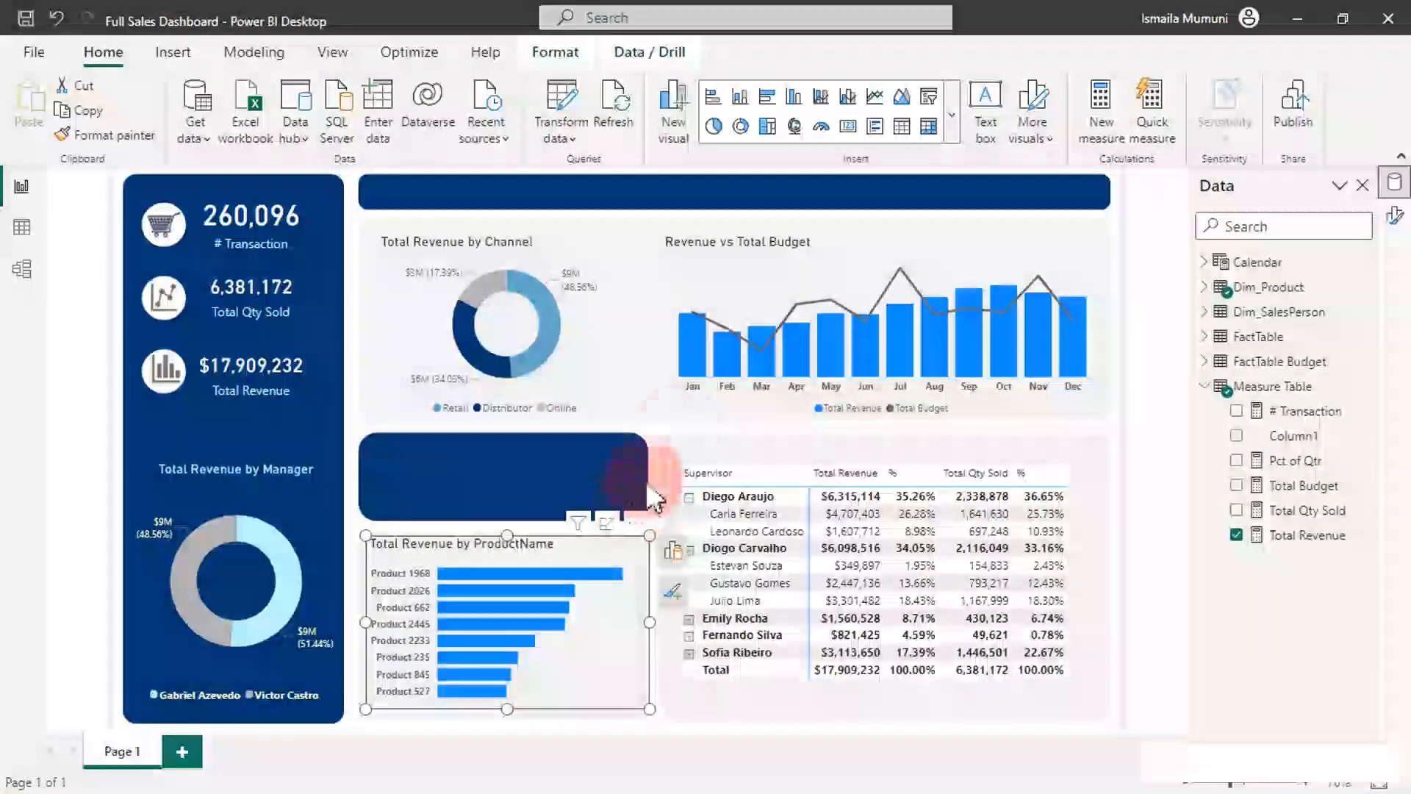
click(901, 126)
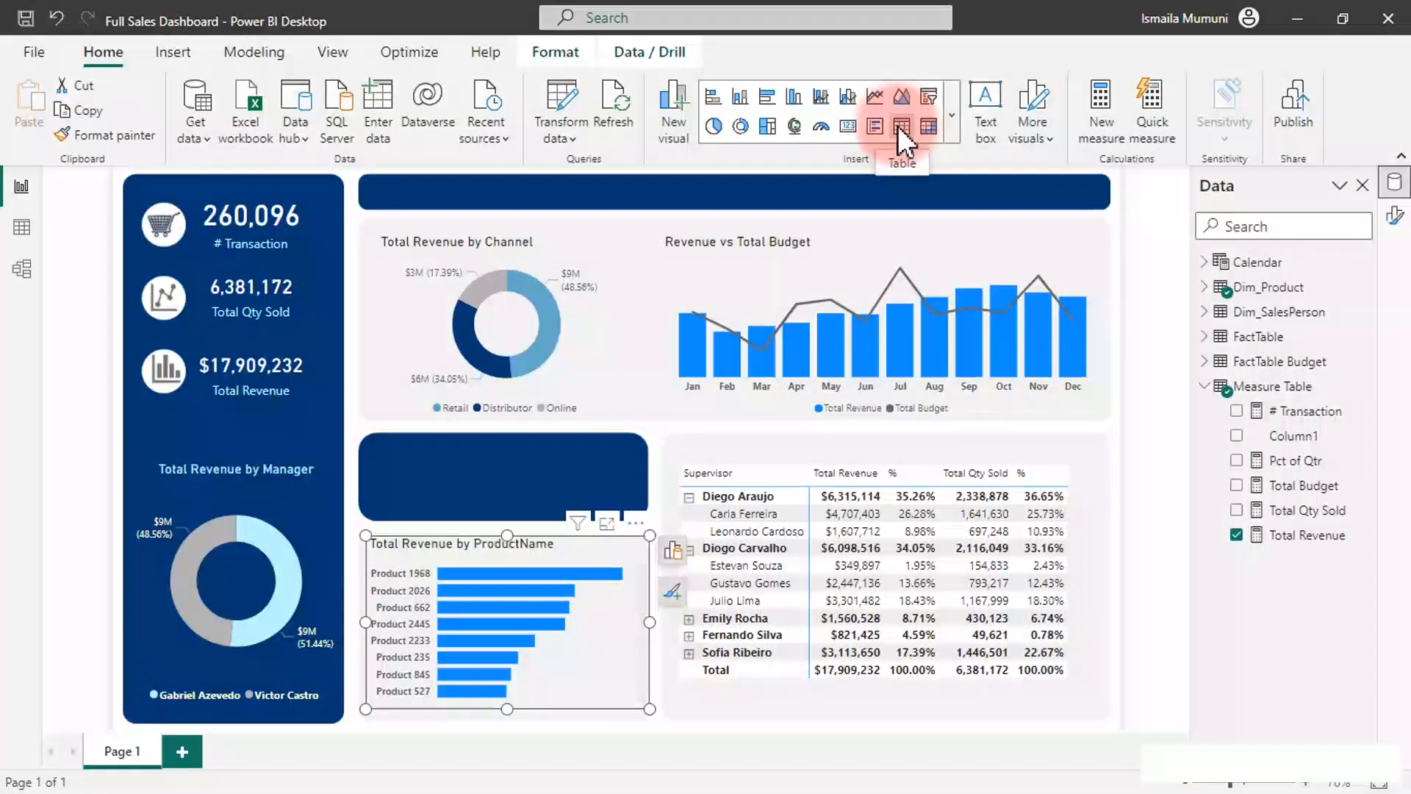
click(604, 524)
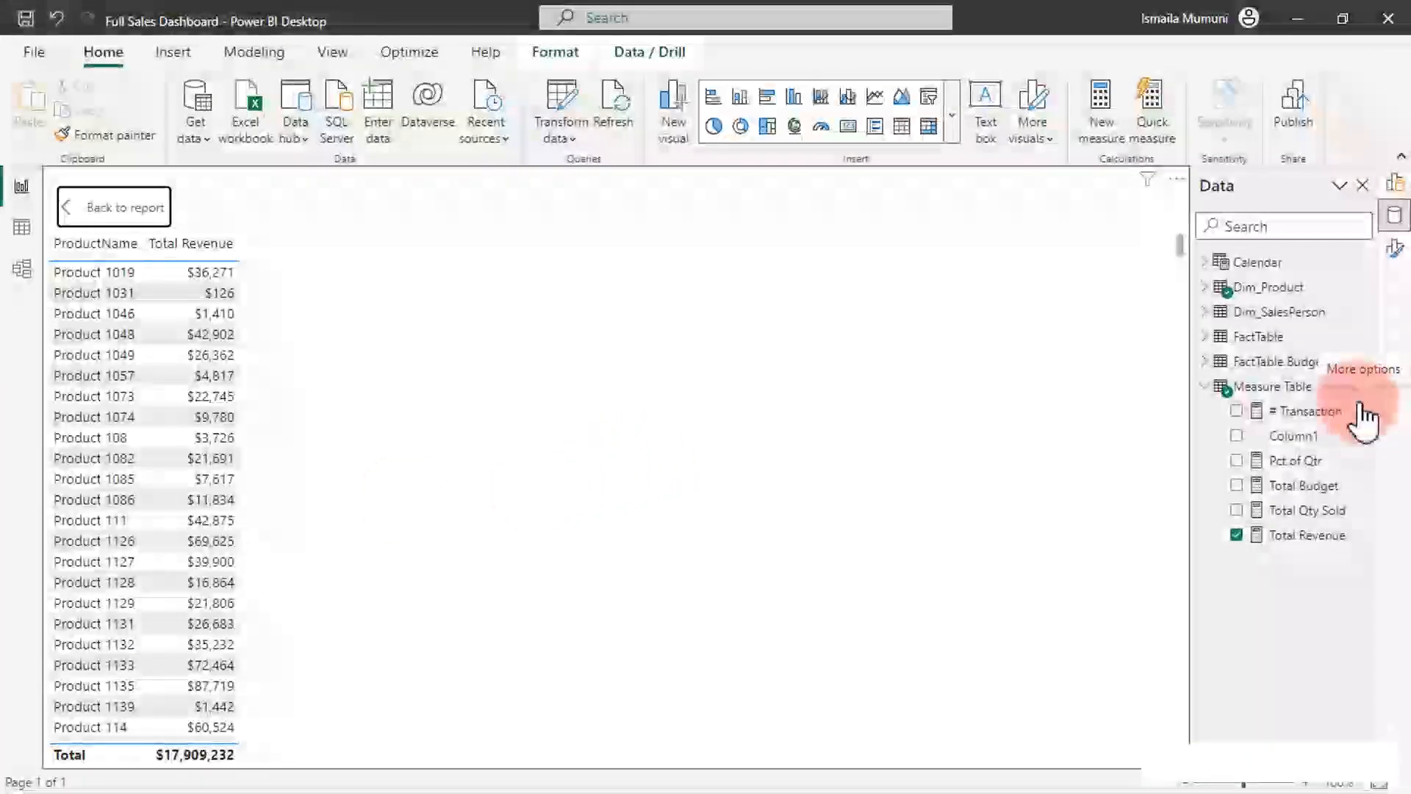
Step: Create a new measure named Ranking in the Measure Table and start its formula on a second line
click(1302, 537)
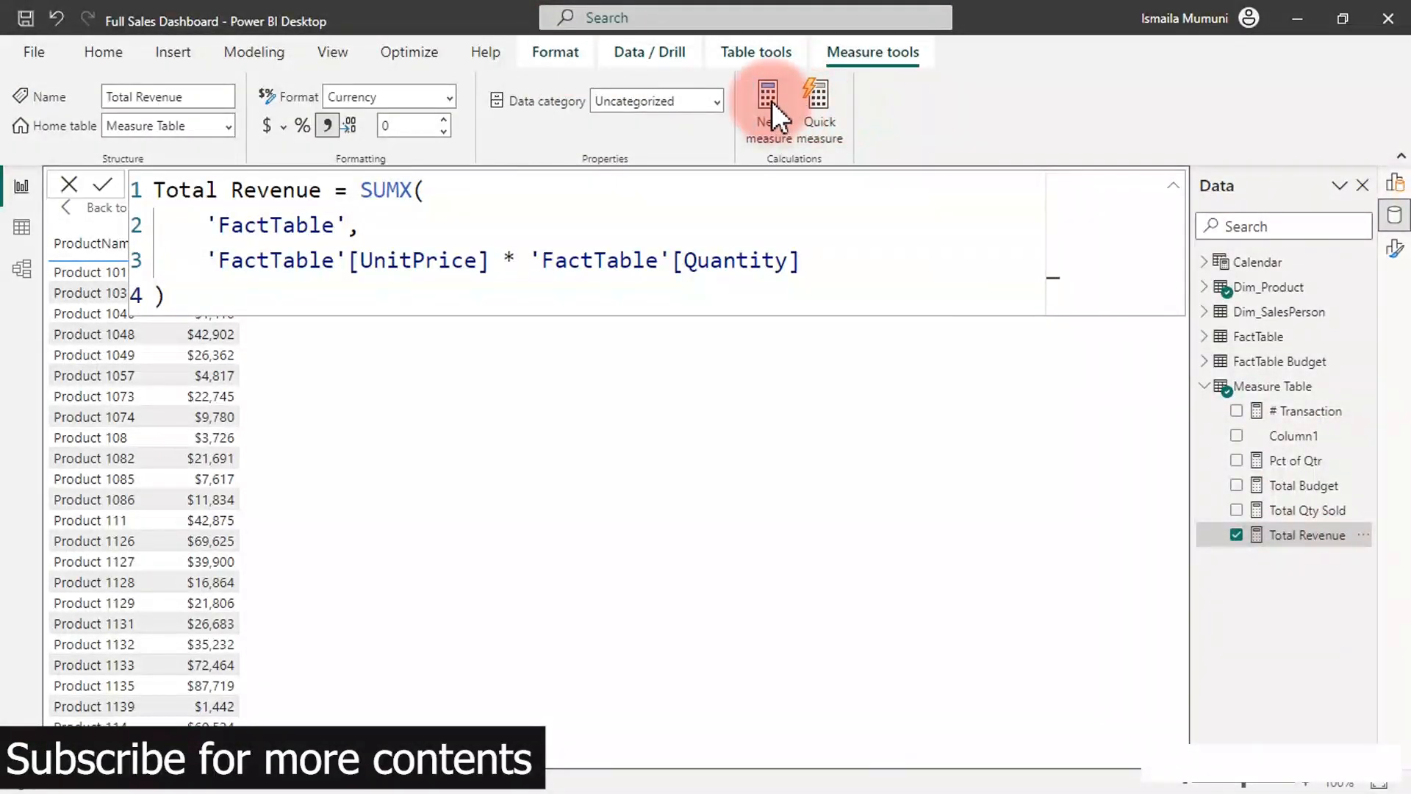
click(769, 103)
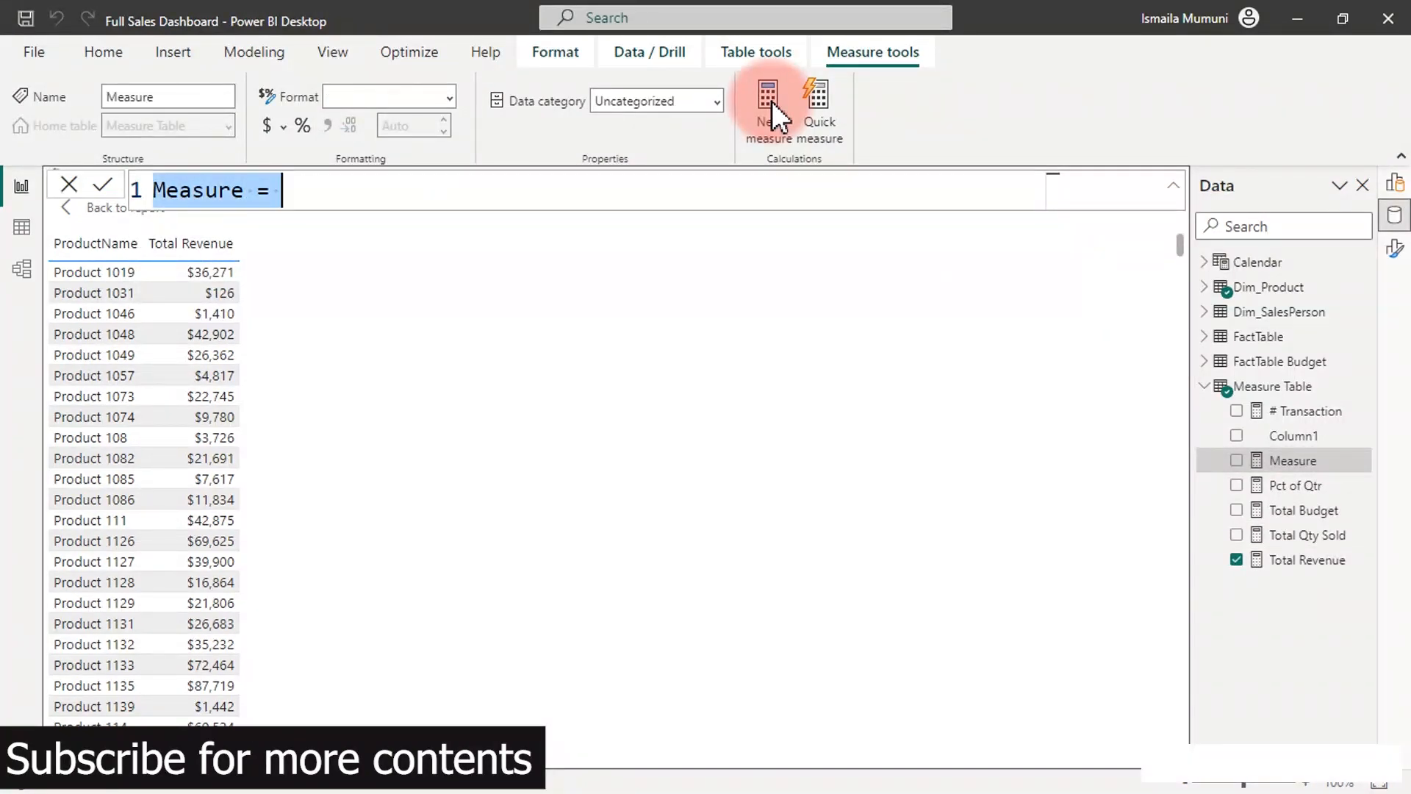
text(Rank)
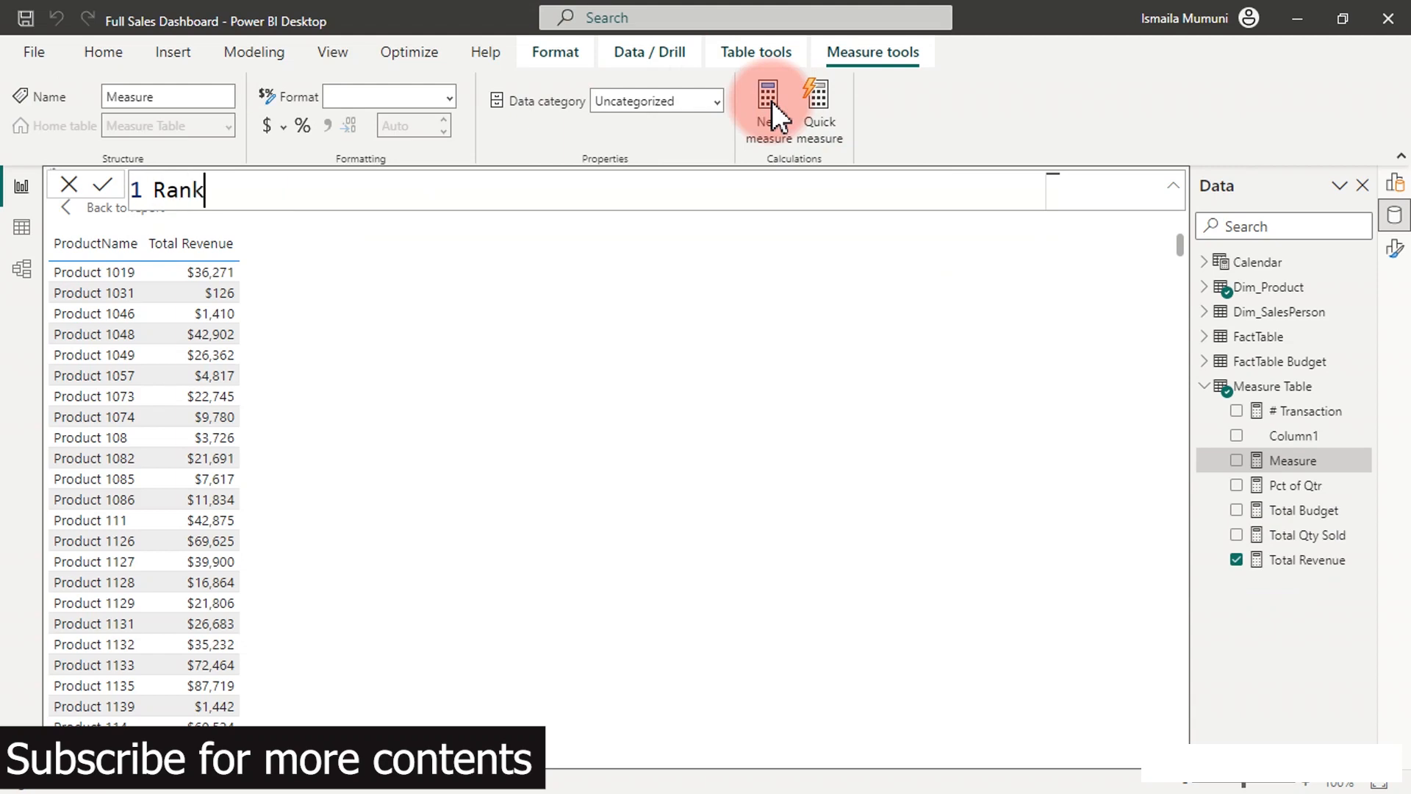
text(ing =)
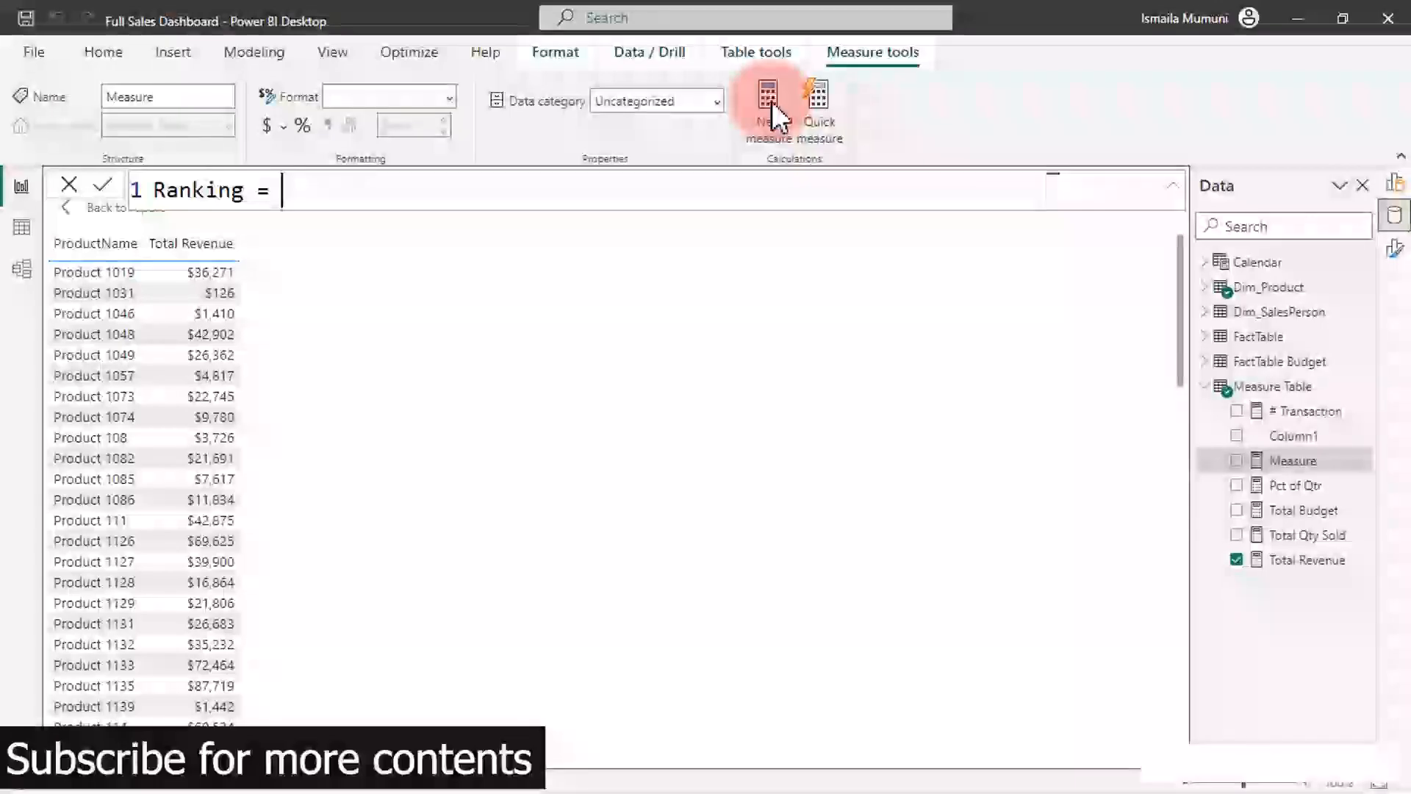
key(BackSpace)
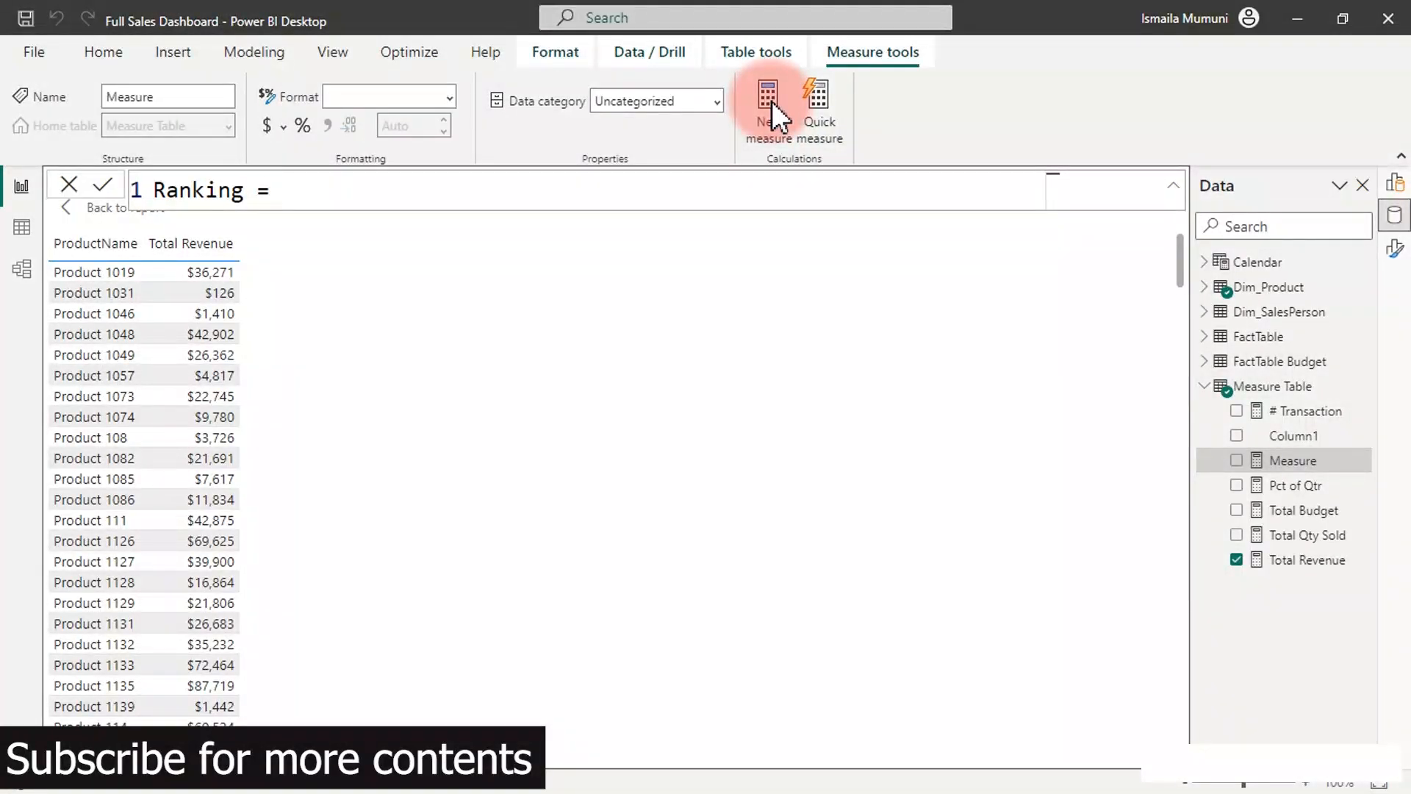
key(shift+Return)
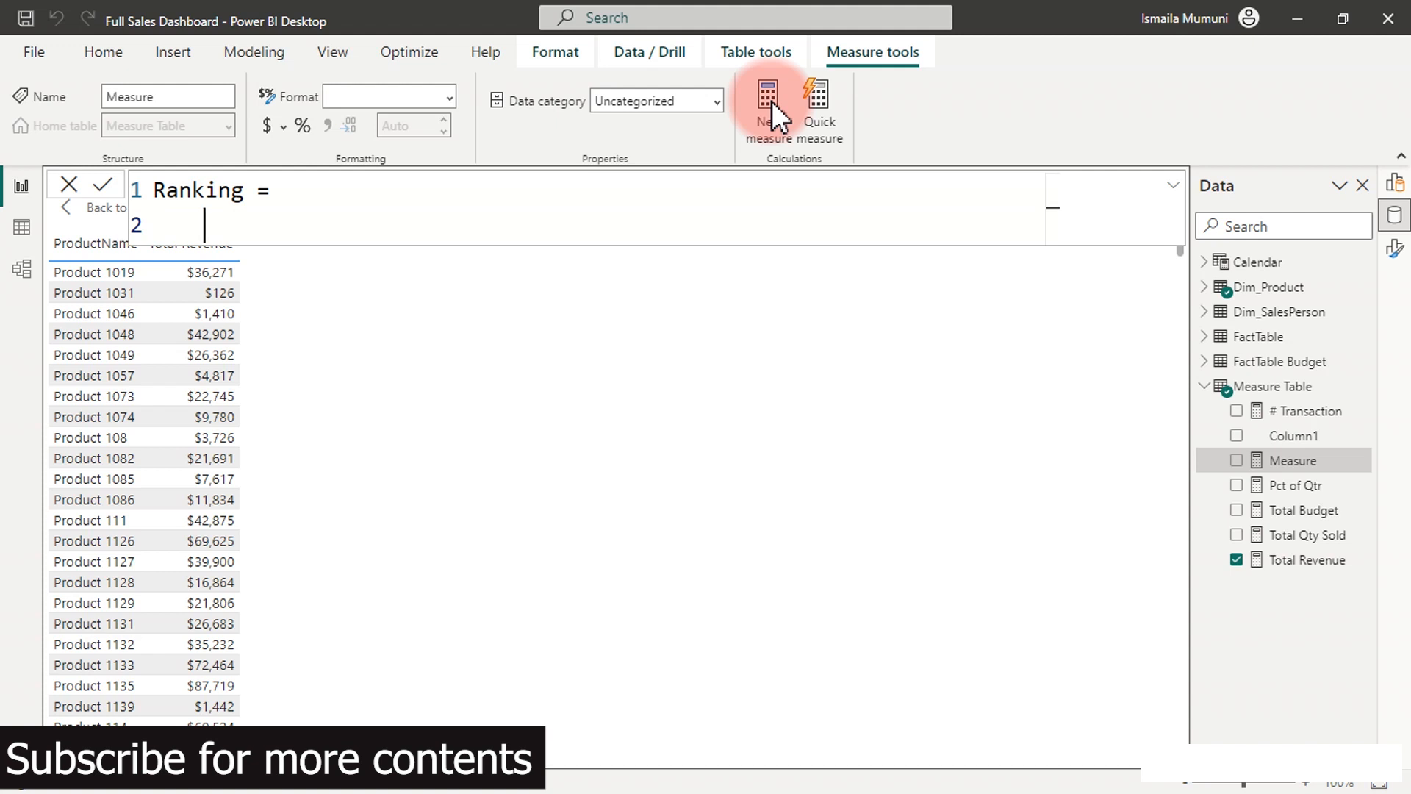
Step: Begin the Ranking formula with RANKX, using ALL( Dim_Product[ProductName] ) as its table argument
text(ra)
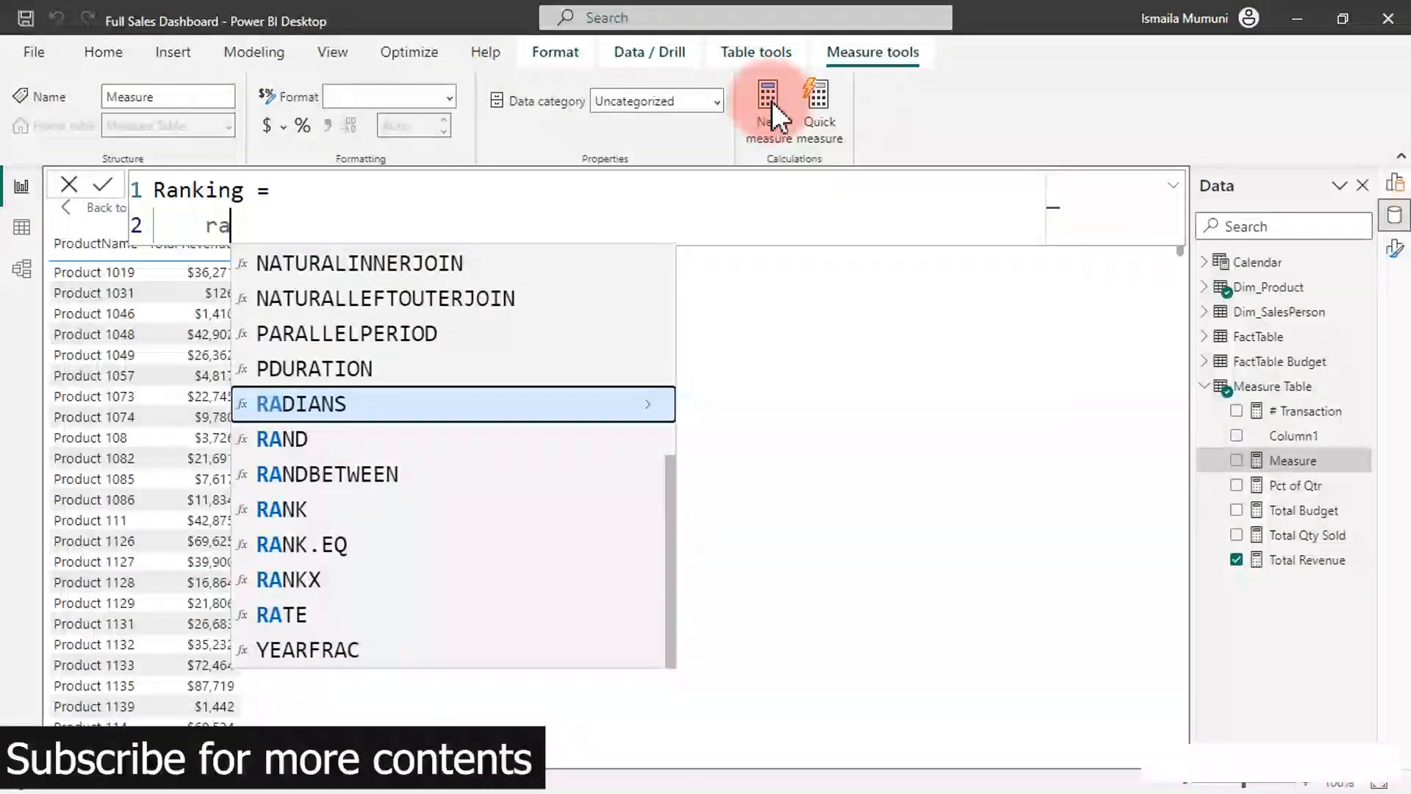
text(nkx)
key(Tab)
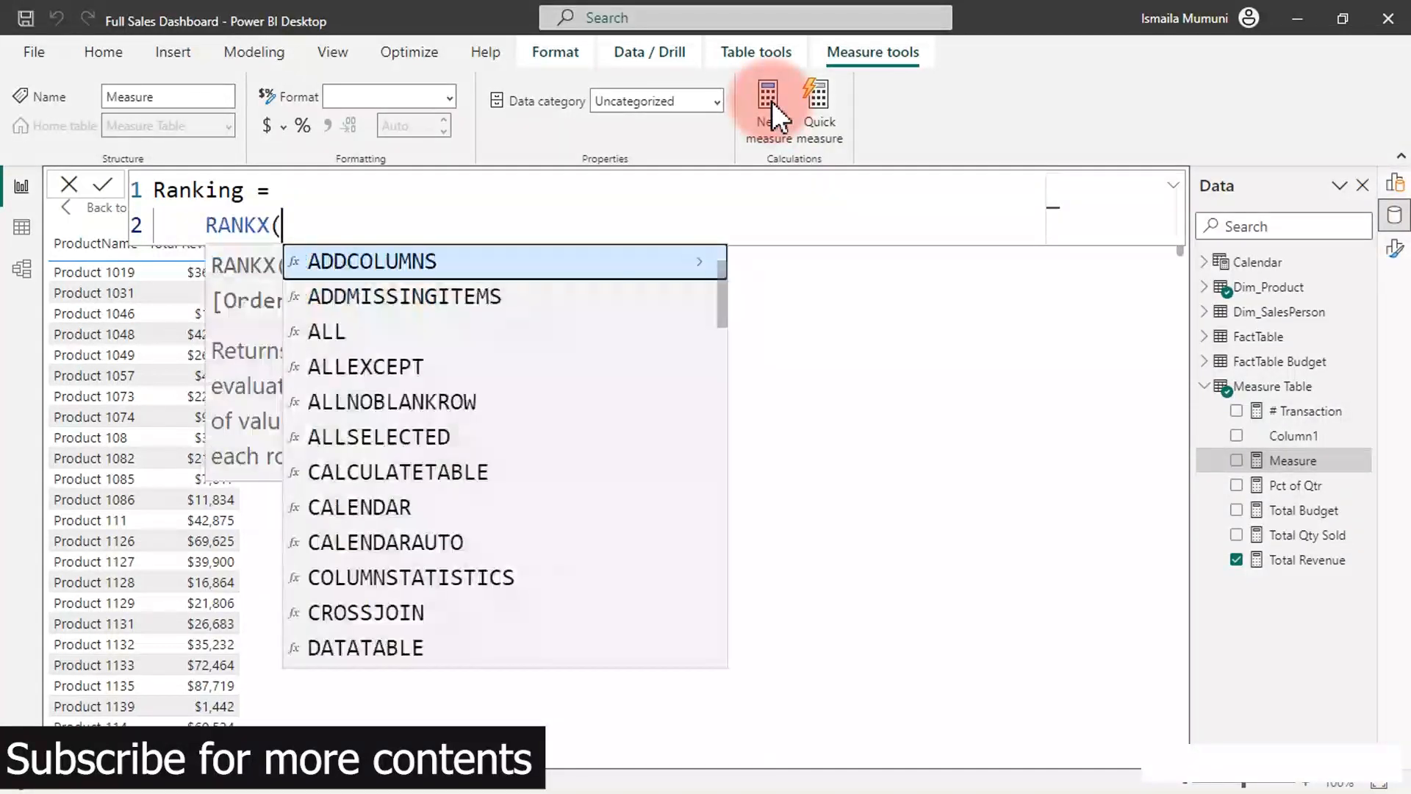
text(a)
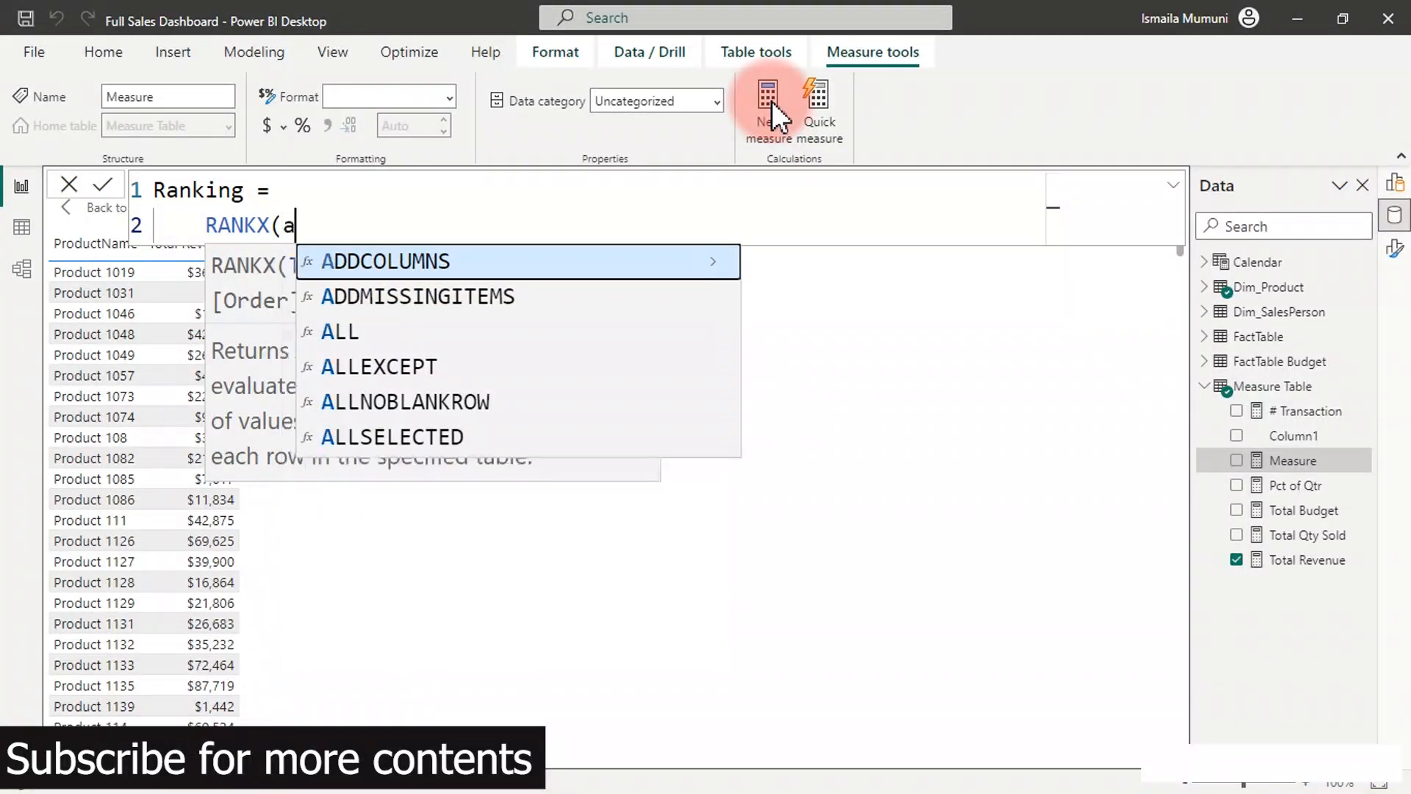
text(ll)
key(Tab)
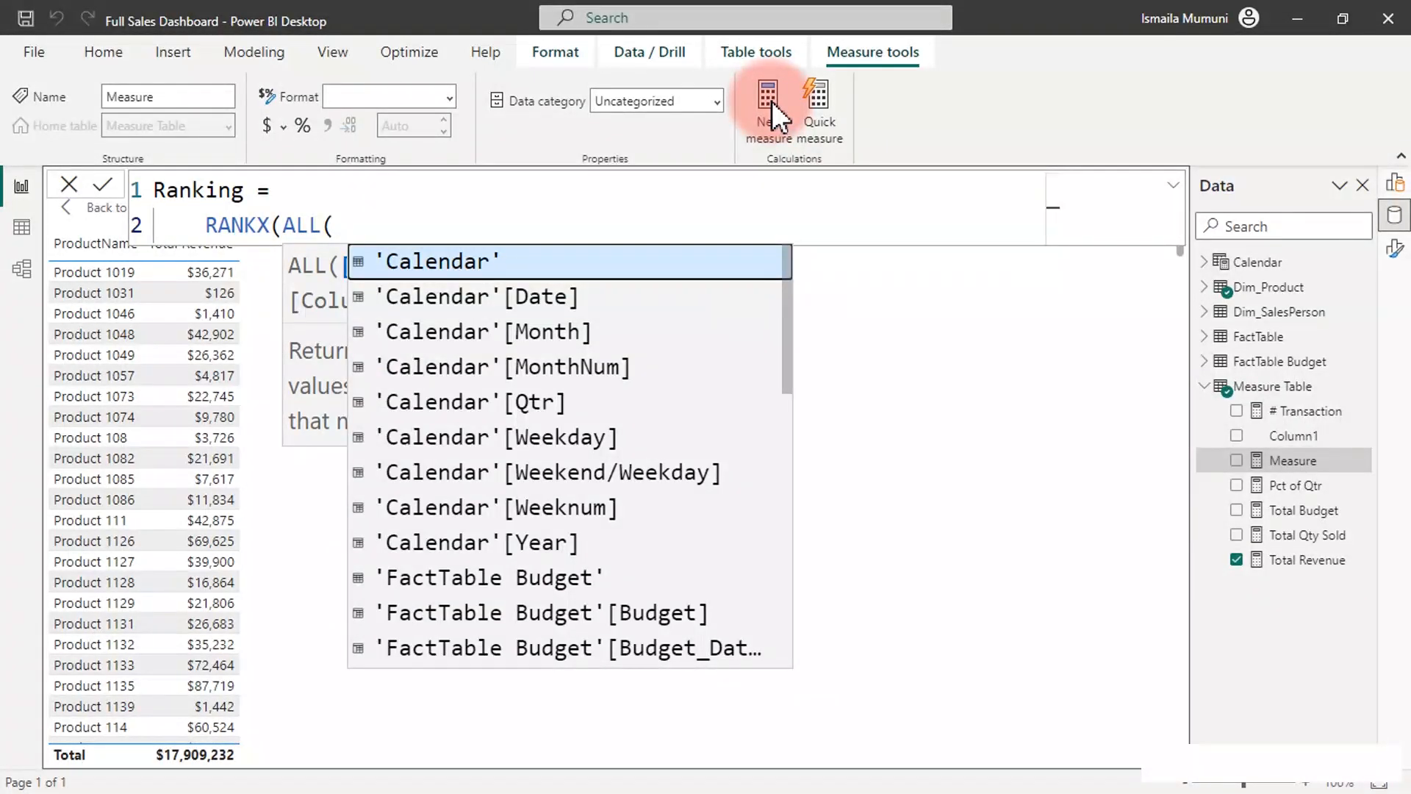
text(pr)
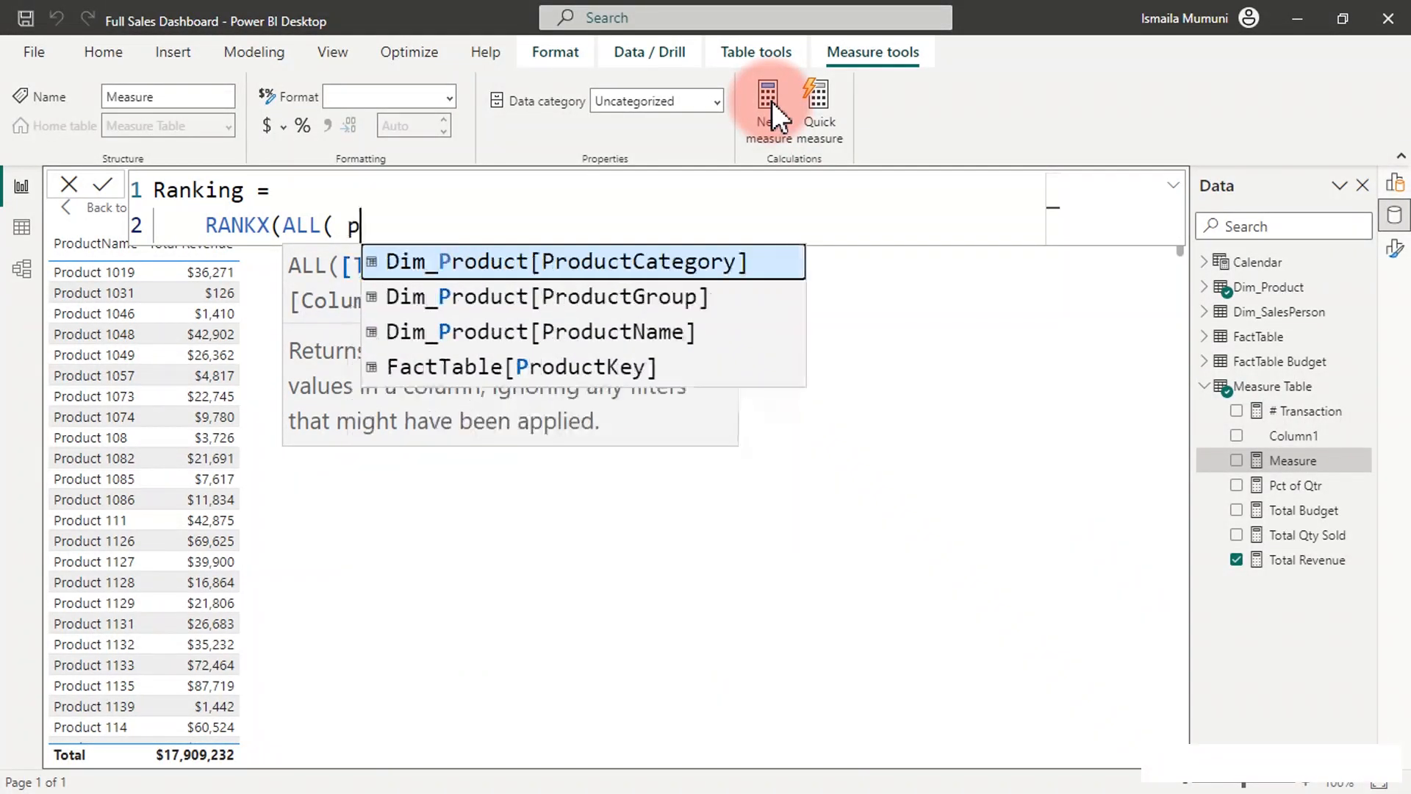
key(Down)
key(Down)
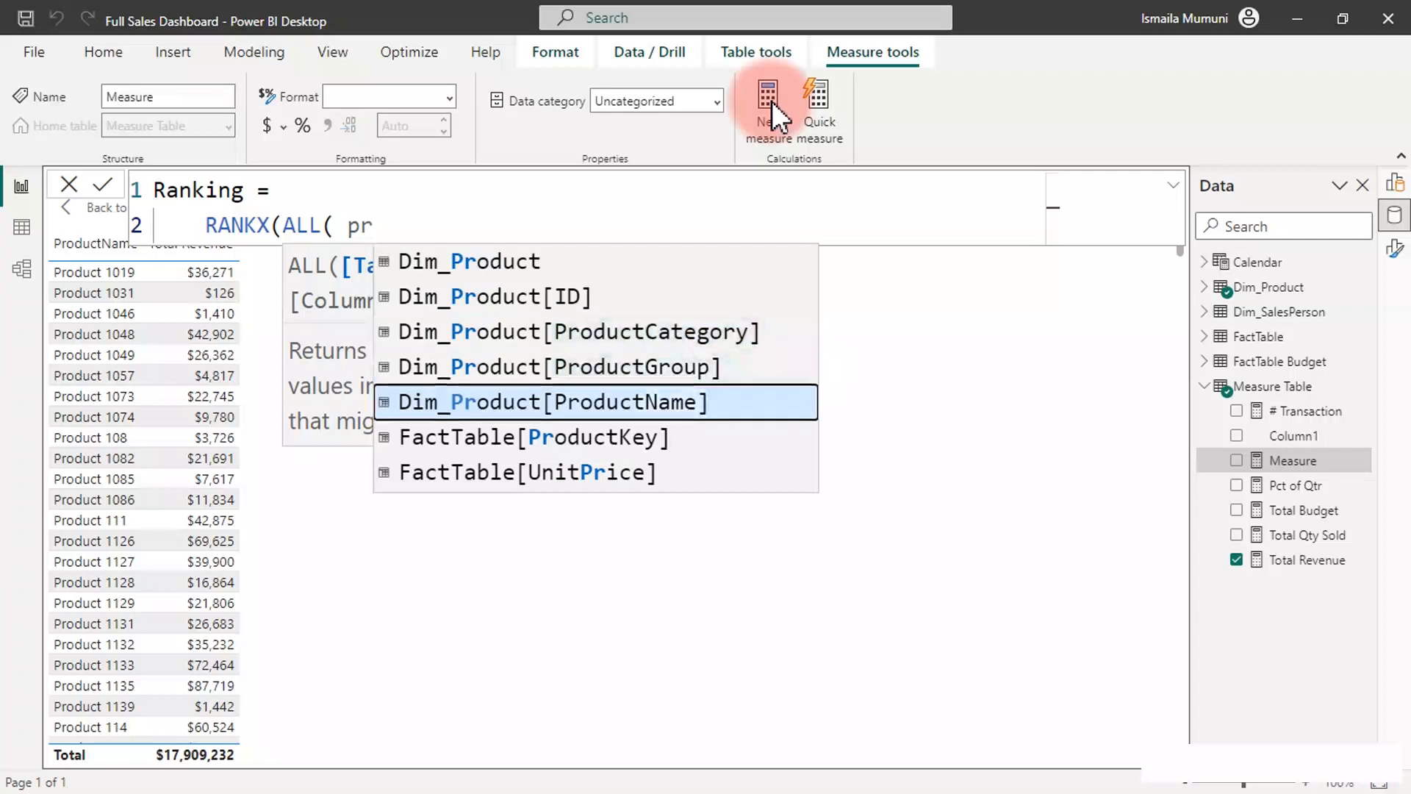
key(Tab)
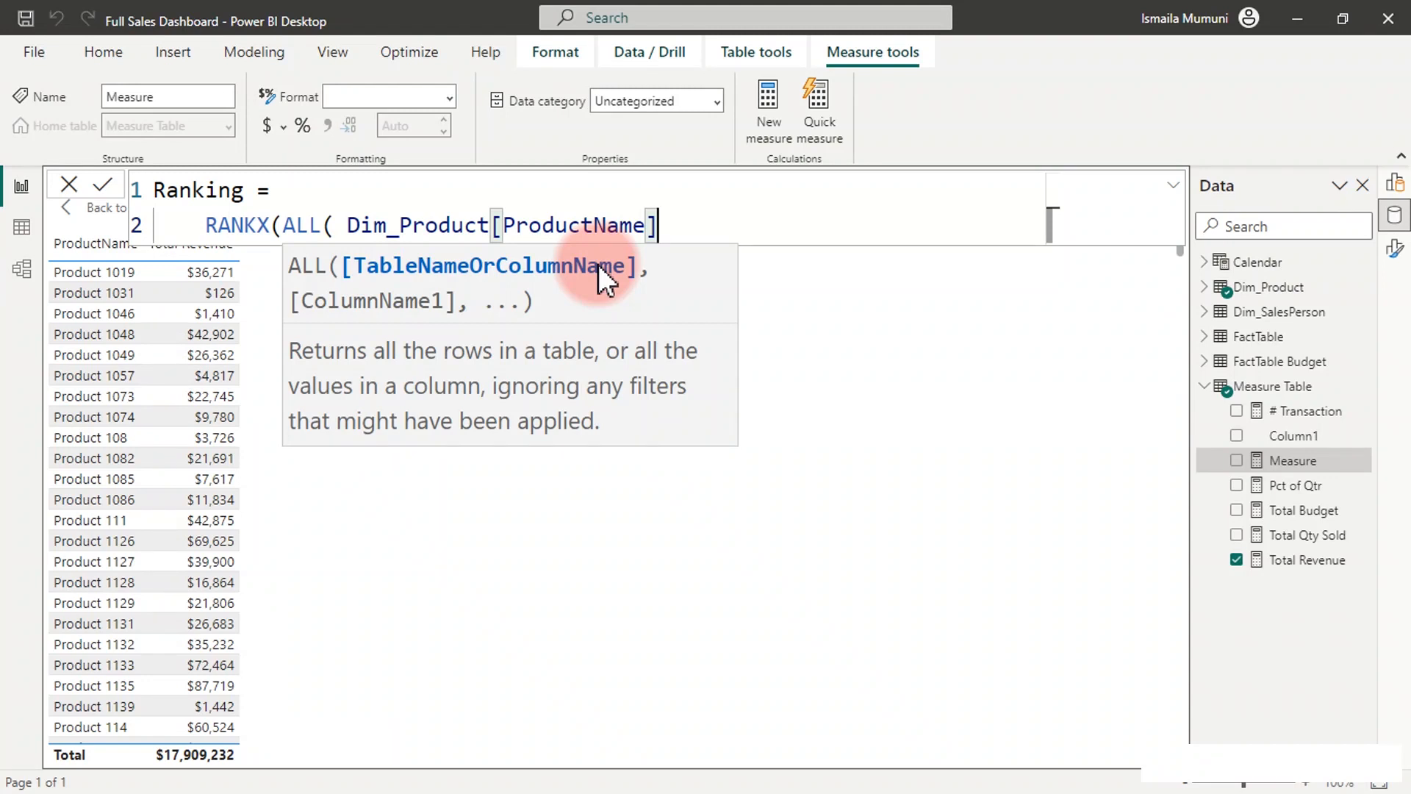
text())
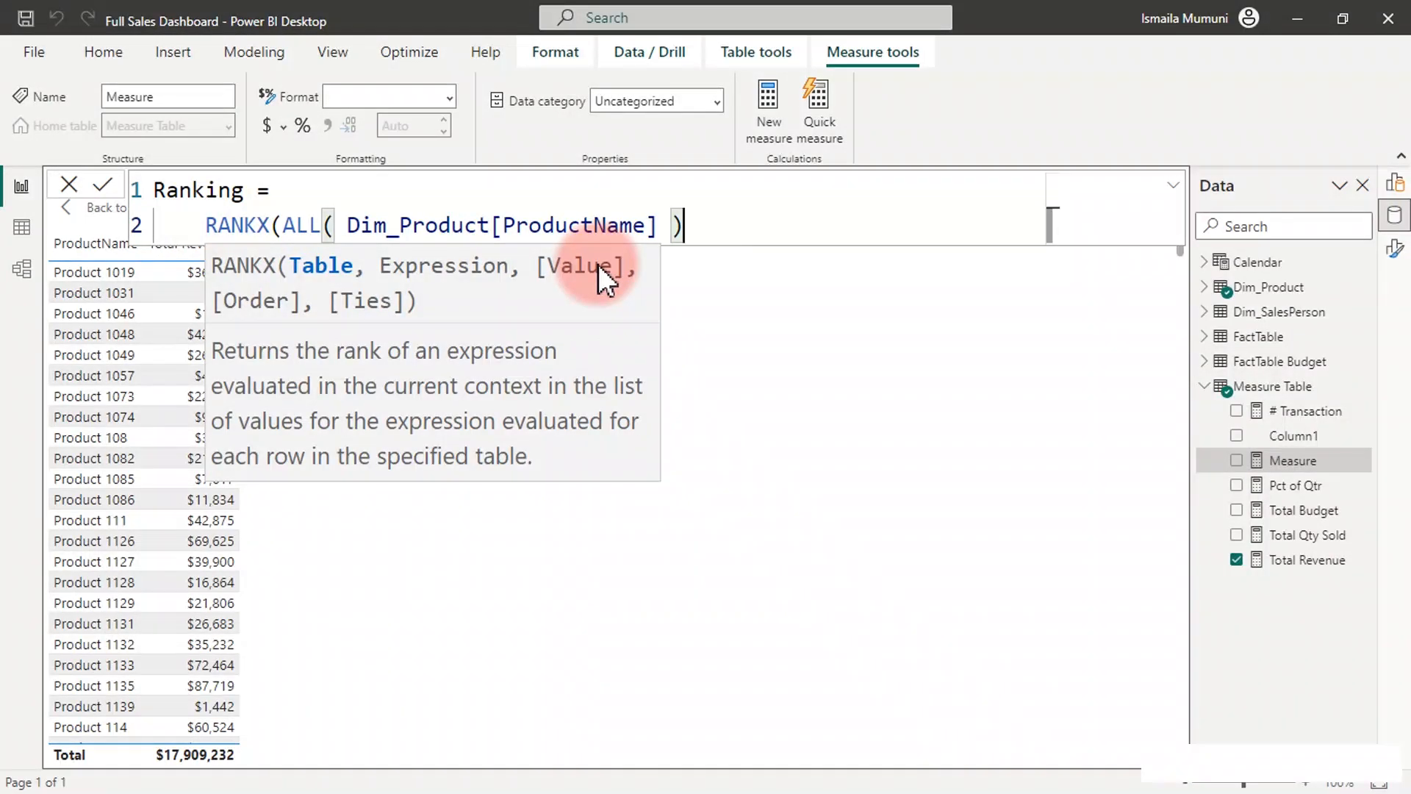
Step: Add [Total Revenue] as the expression argument of RANKX, followed by a comma for the value argument
text(,)
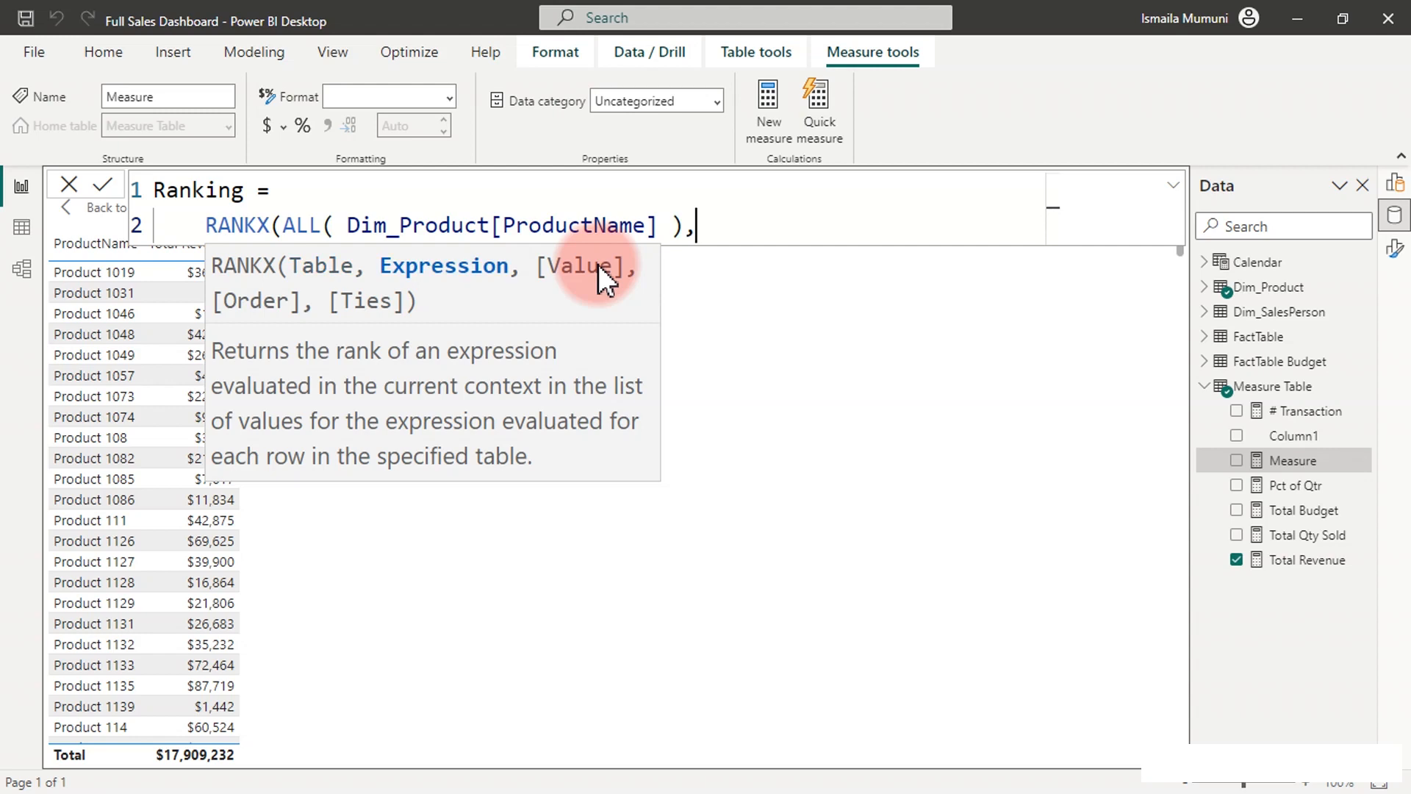
text([)
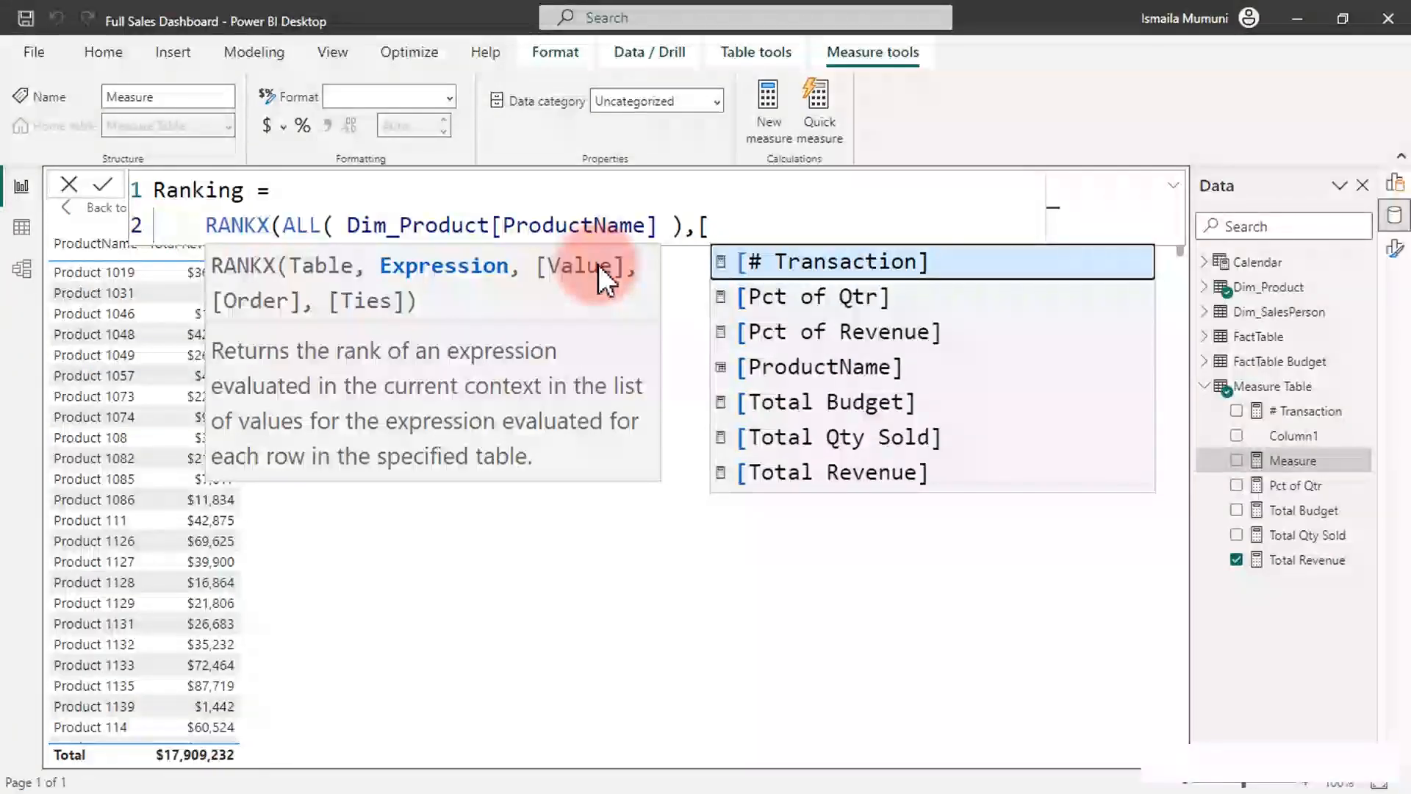
key(Down)
key(Down)
key(Down)
key(Down)
key(Down)
key(Down)
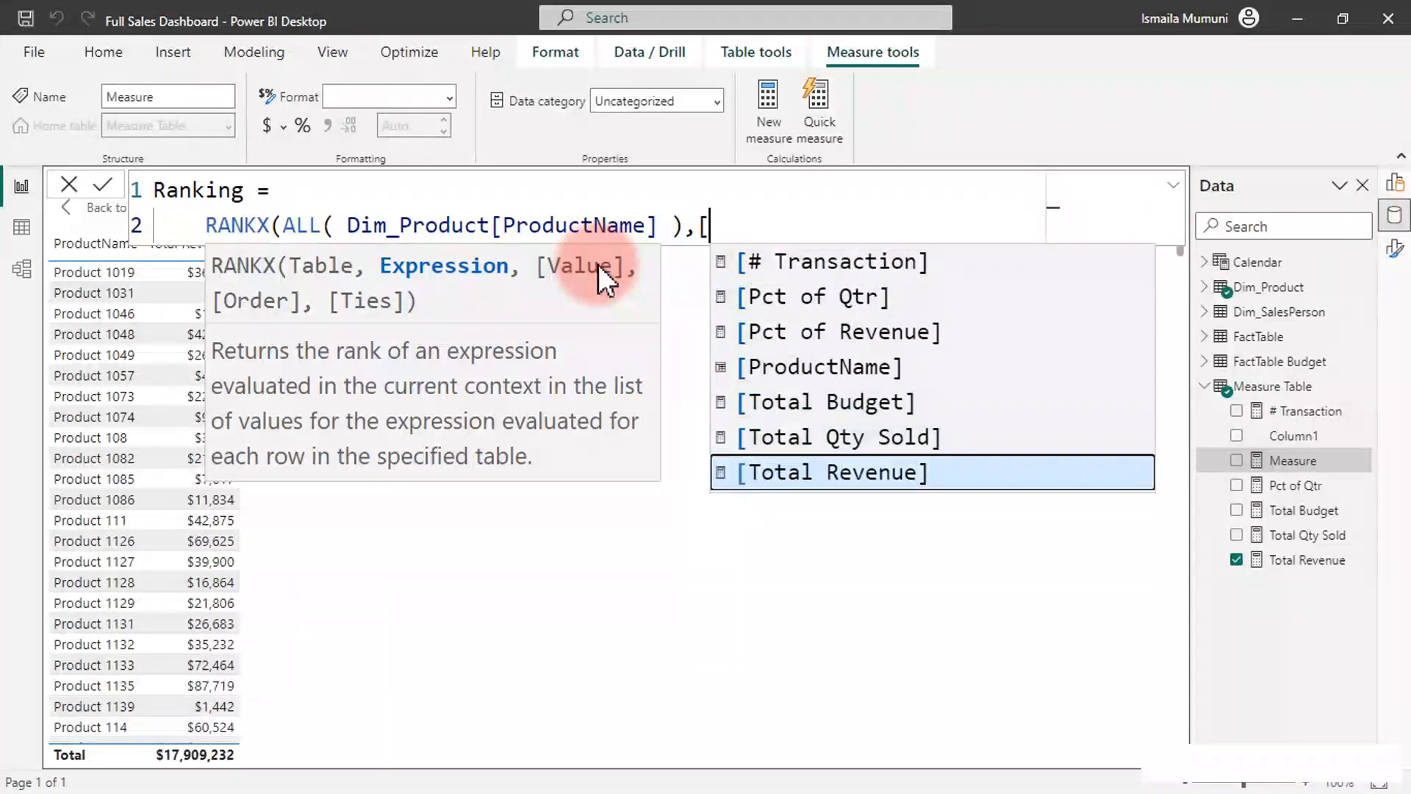
key(Tab)
text(,)
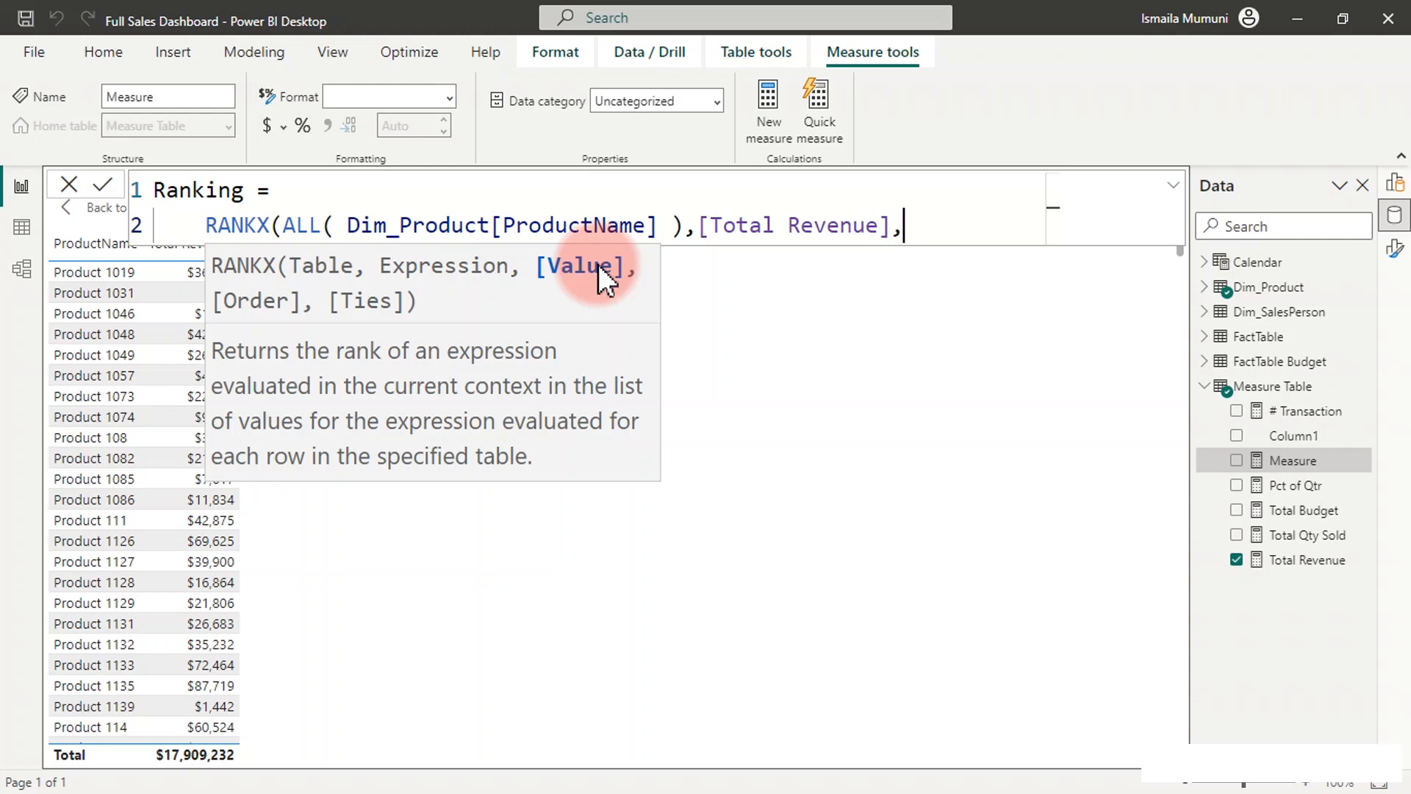
Step: Skip the value argument of RANKX, set its order to DESC, close the function and commit the Ranking measure
text(,)
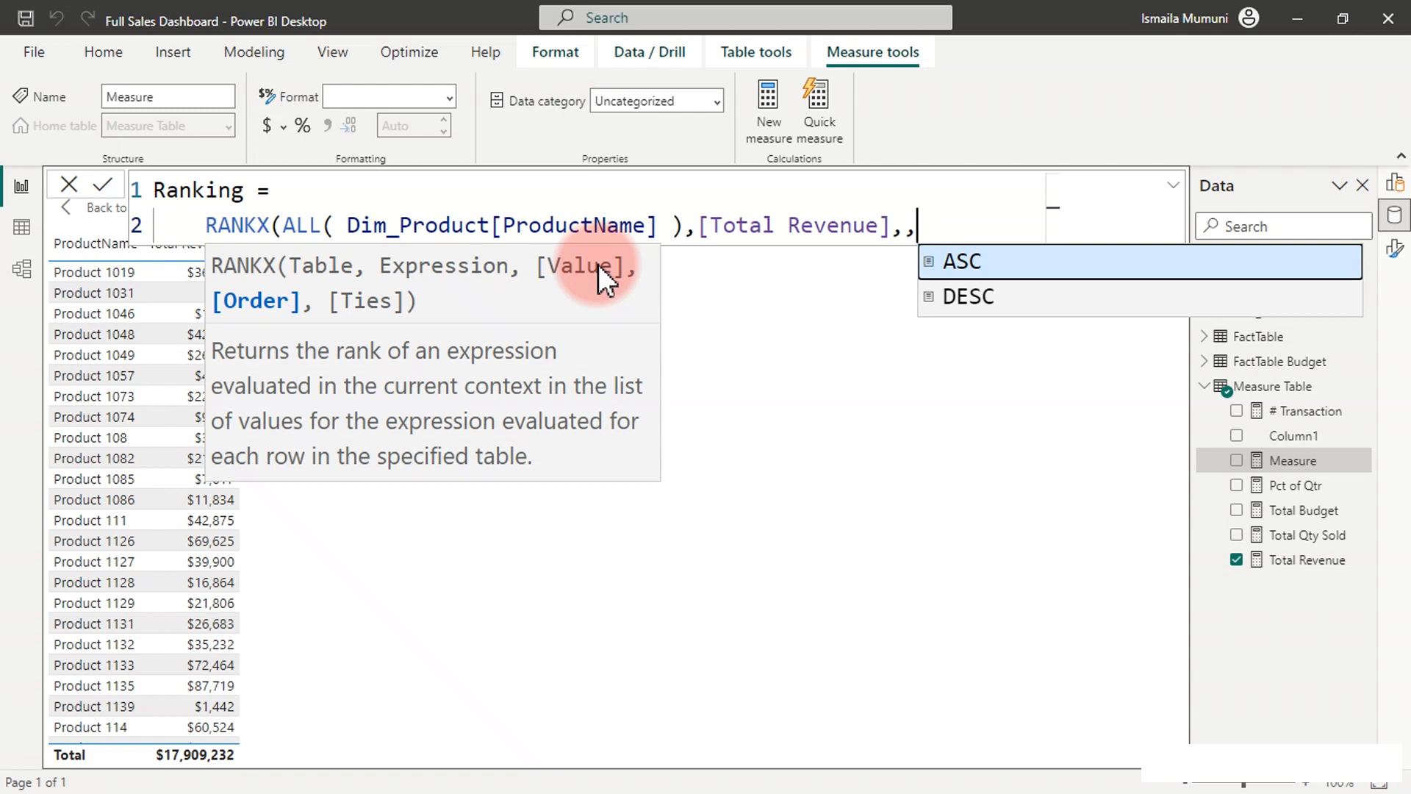
key(Down)
key(Tab)
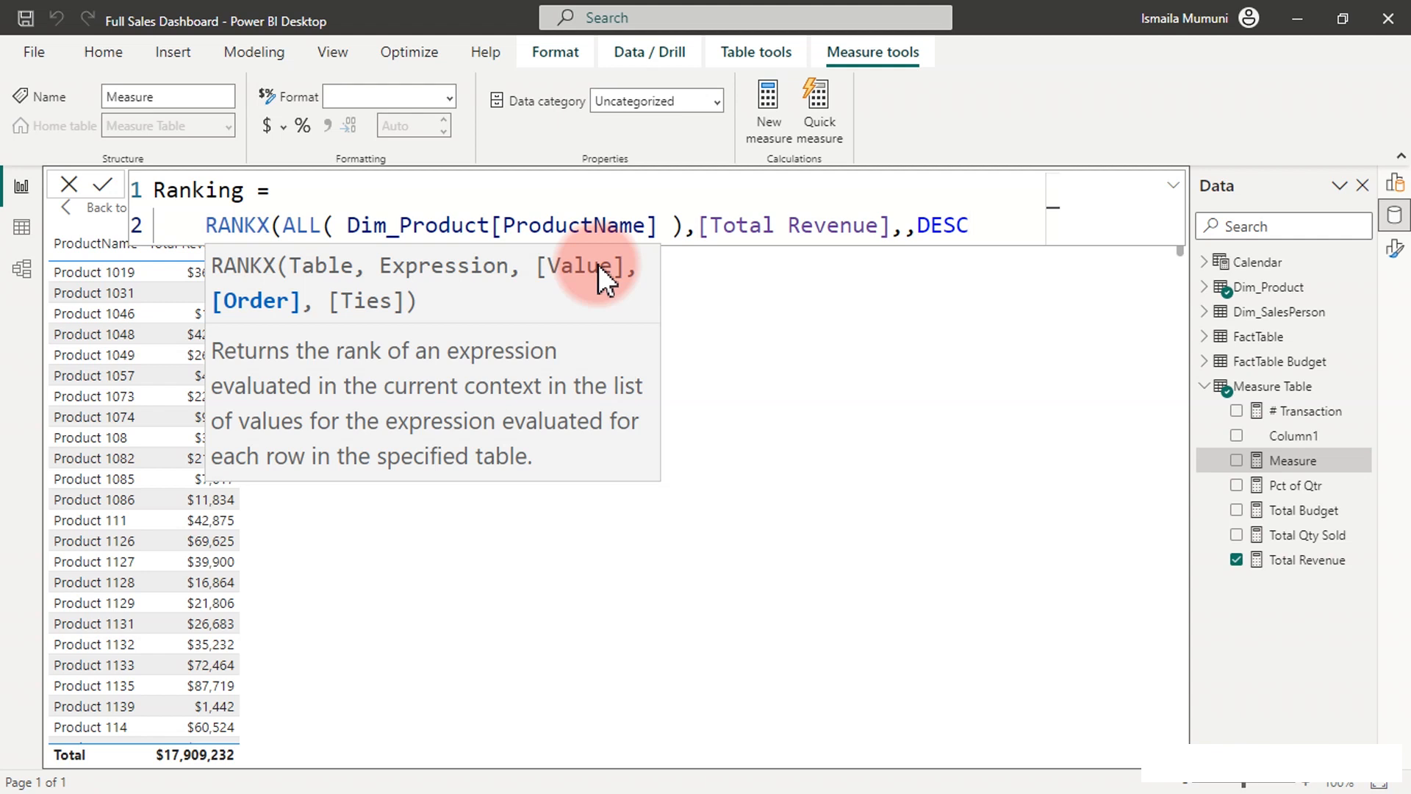
text())
key(Return)
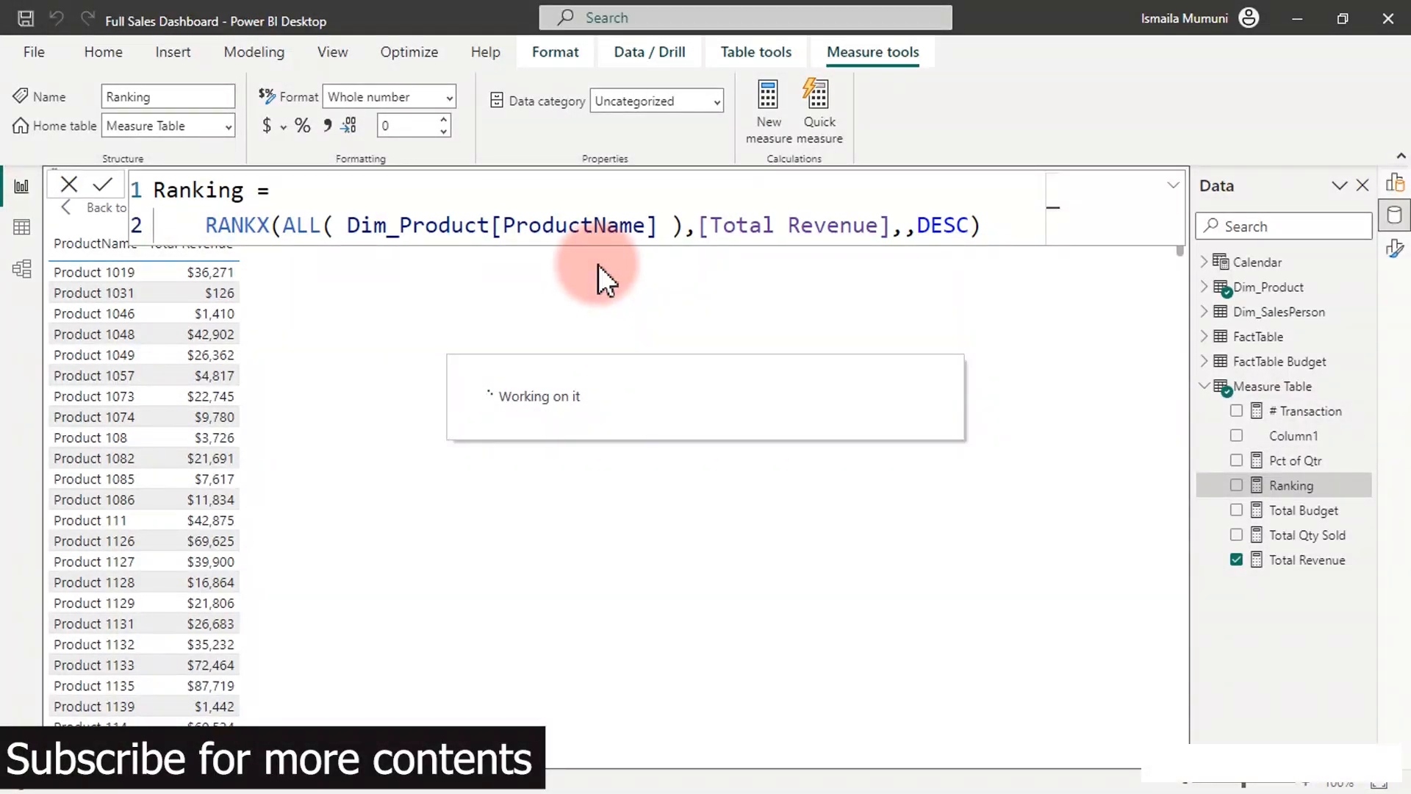
Step: Add the Ranking measure to the product table and sort the table by Total Revenue in descending order
click(1238, 486)
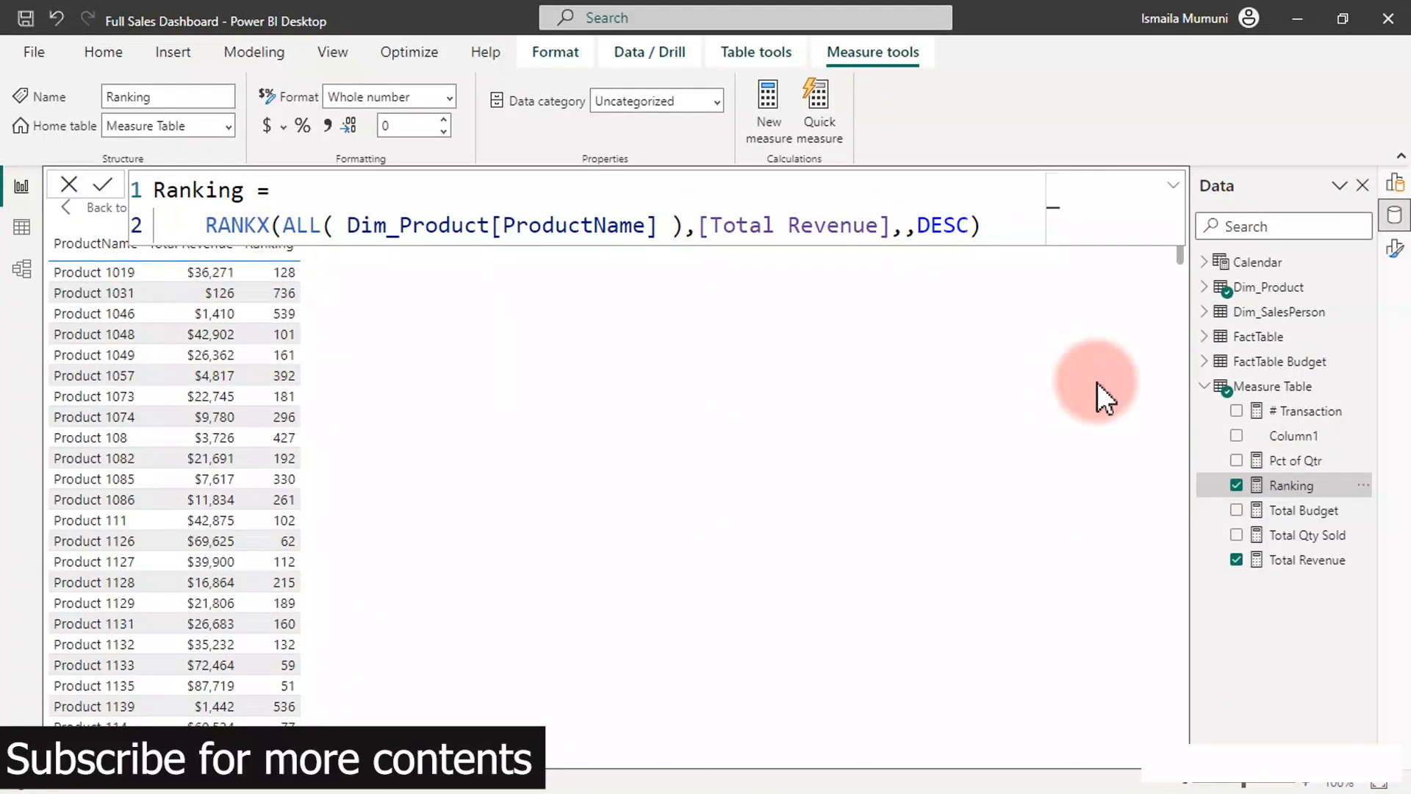
click(64, 219)
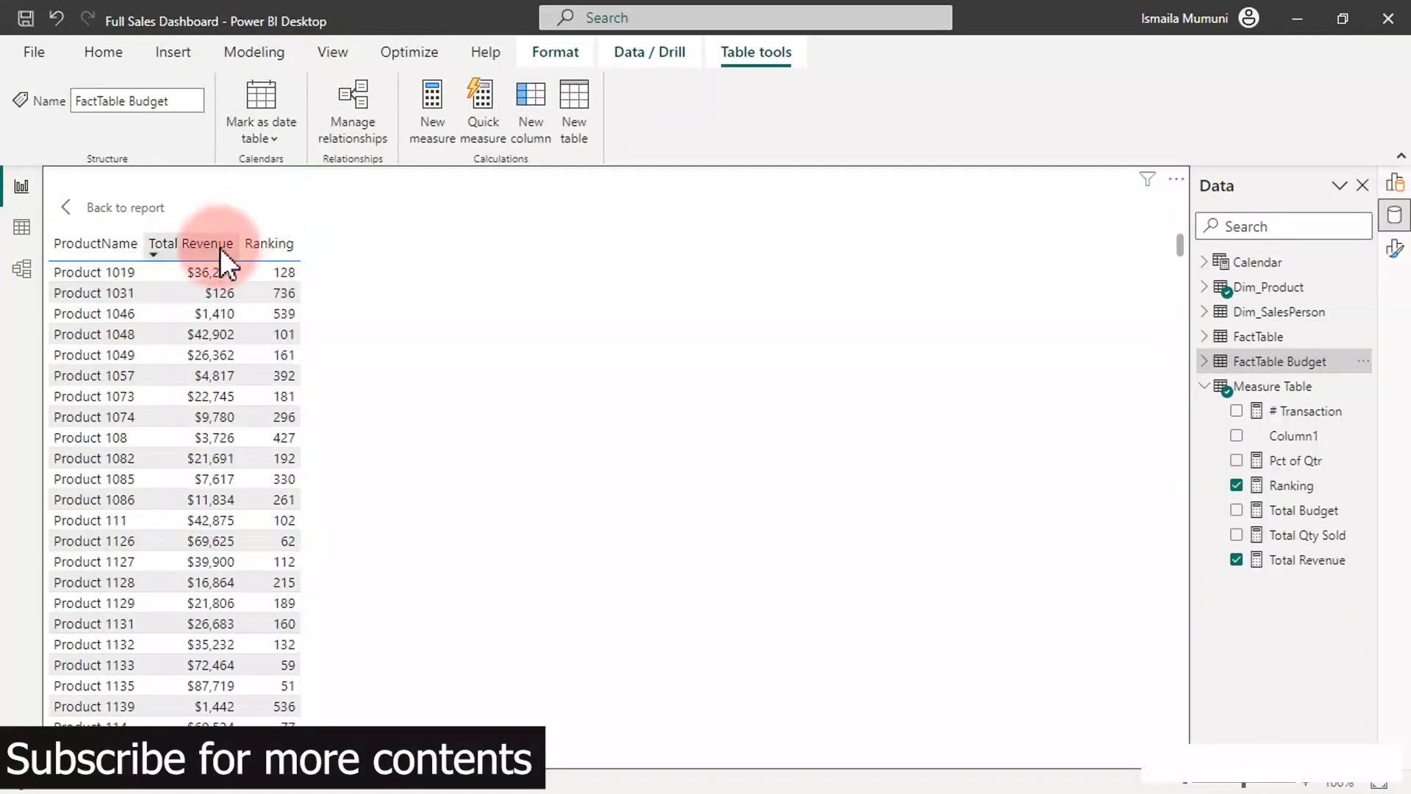
click(155, 250)
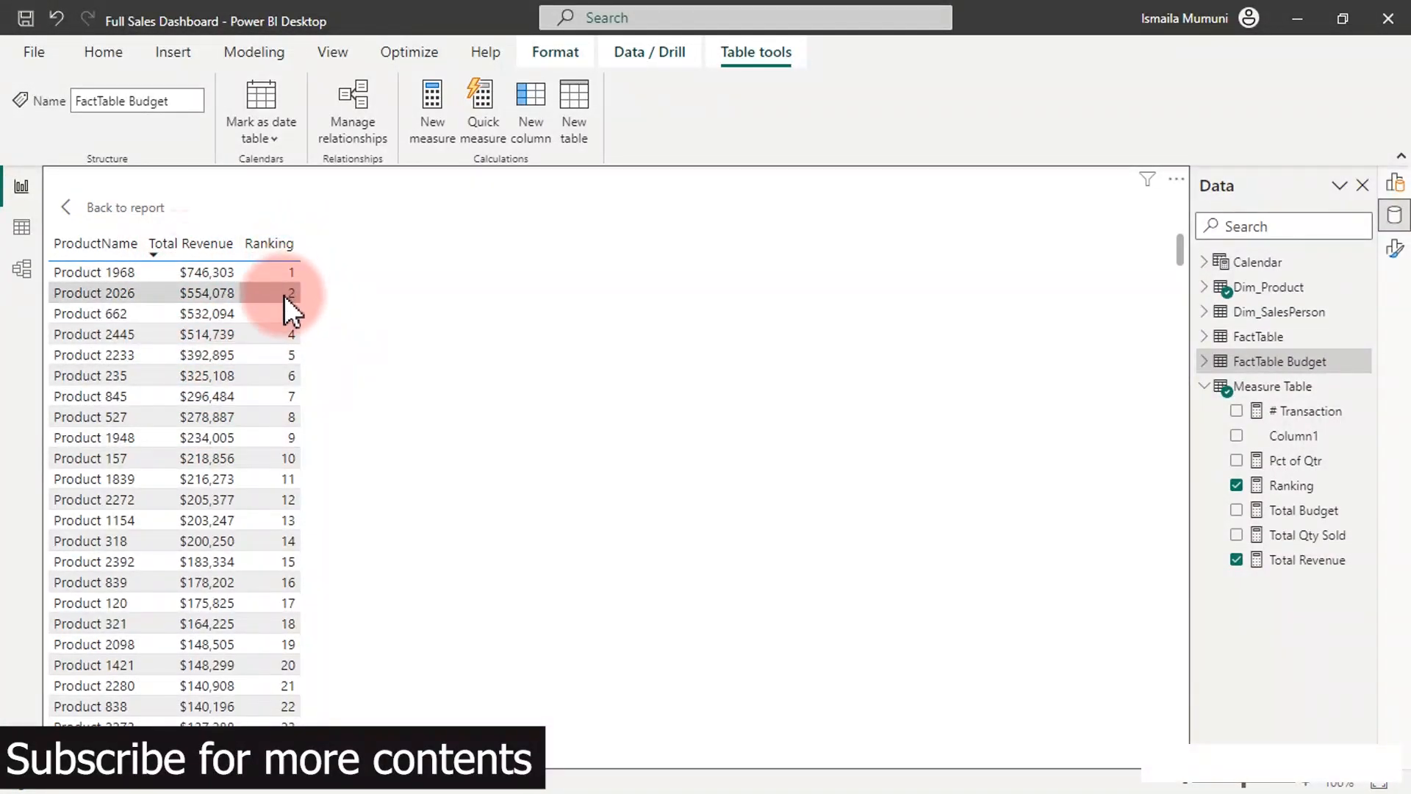
Step: Declare a variable _Top in the Ranking formula to hold the RANKX expression, with the expression on the line below
click(1282, 487)
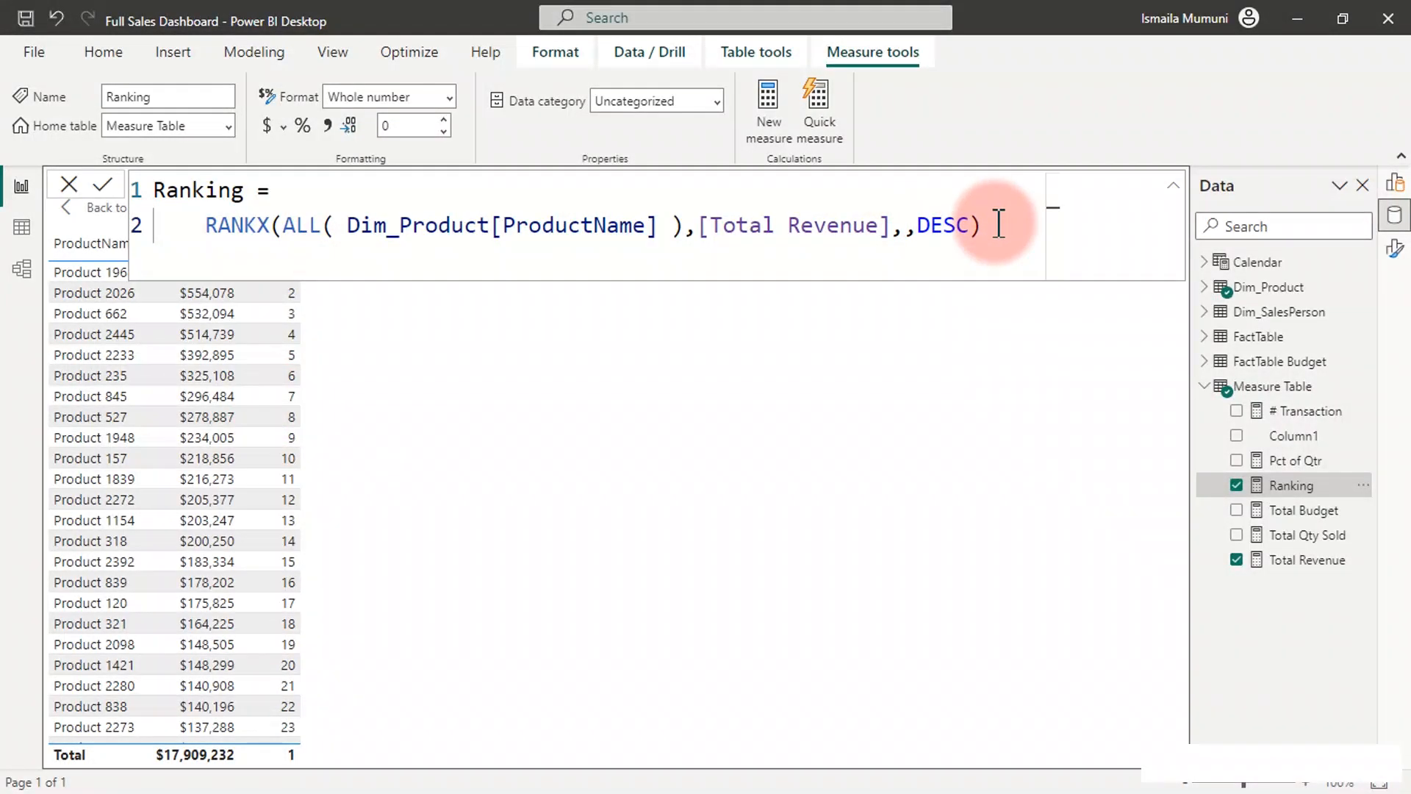
click(203, 223)
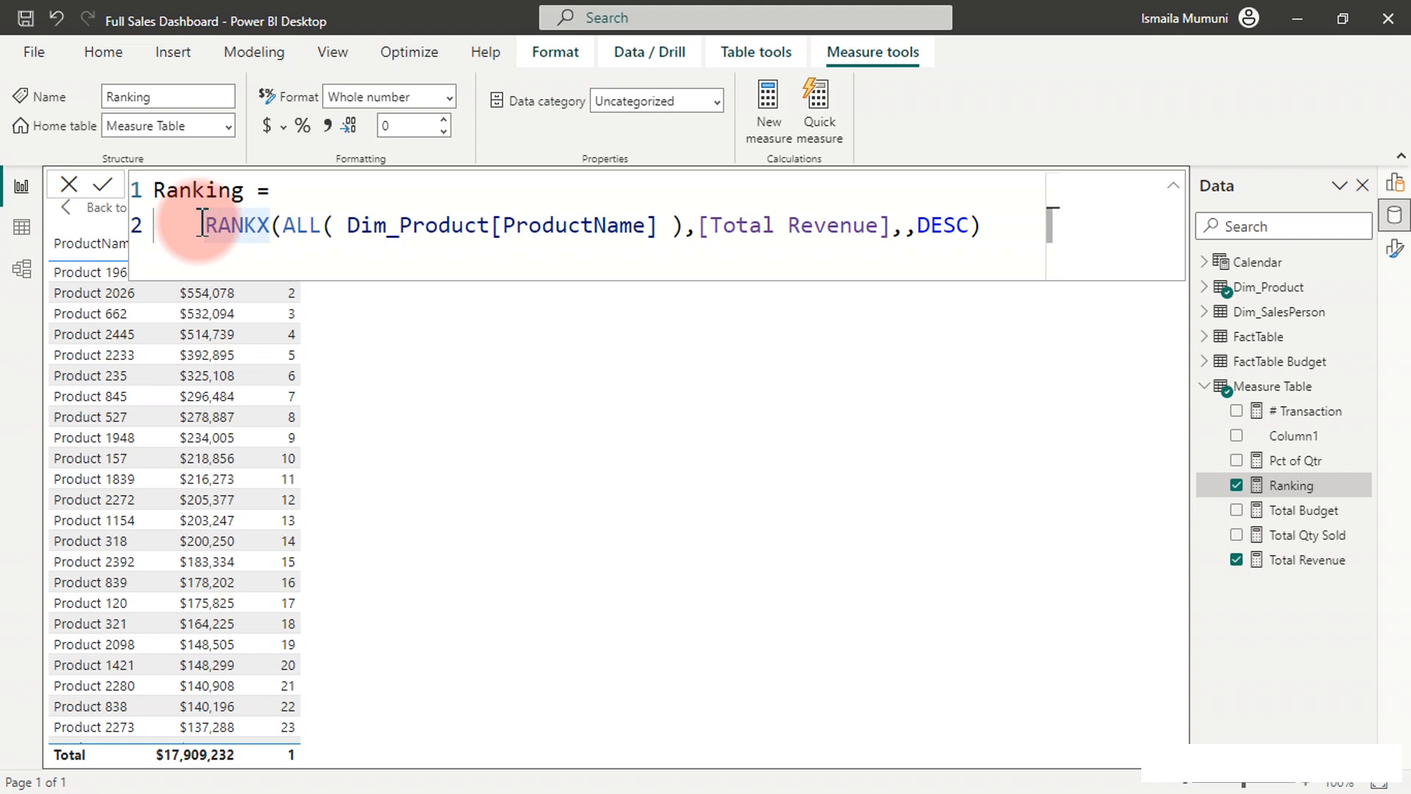
text(VAR )
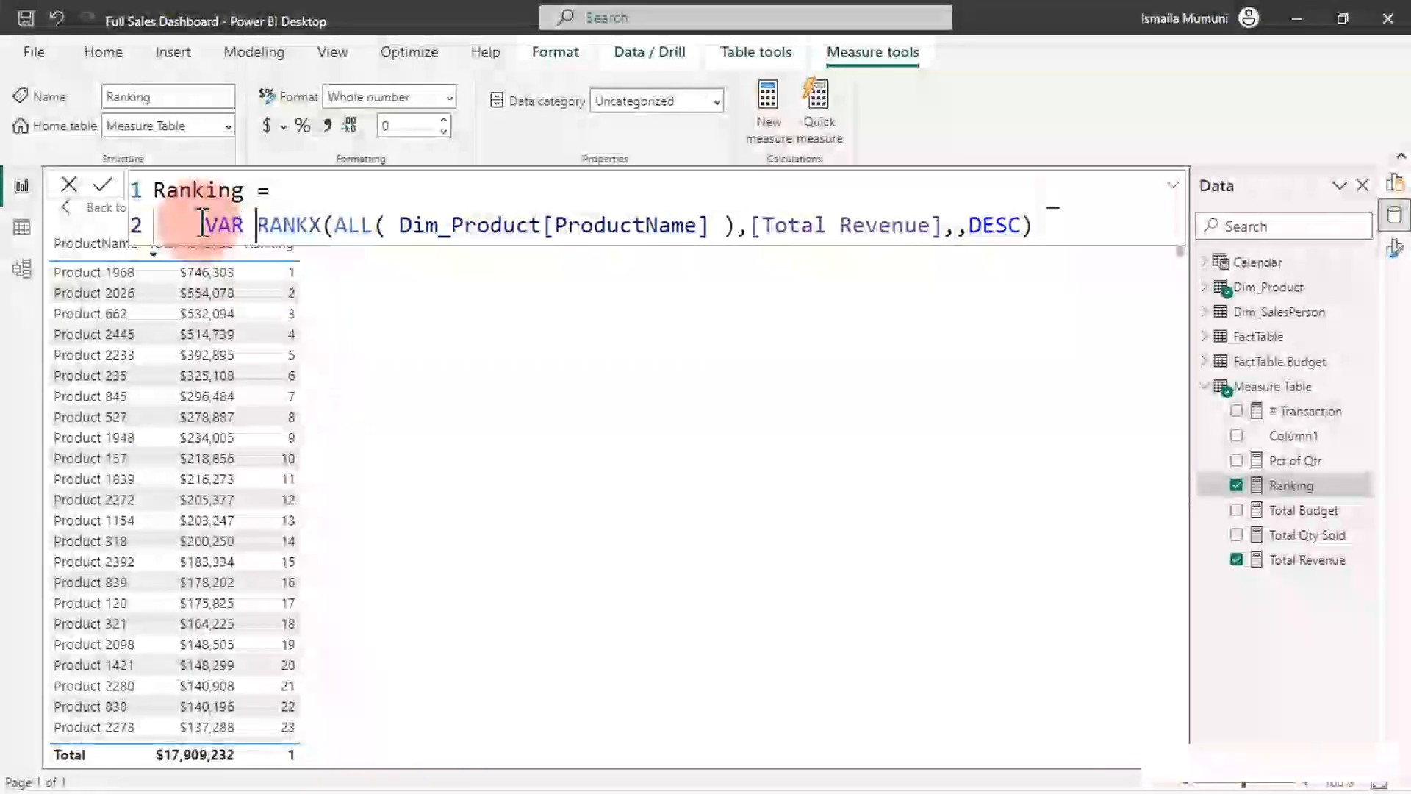
text(_)
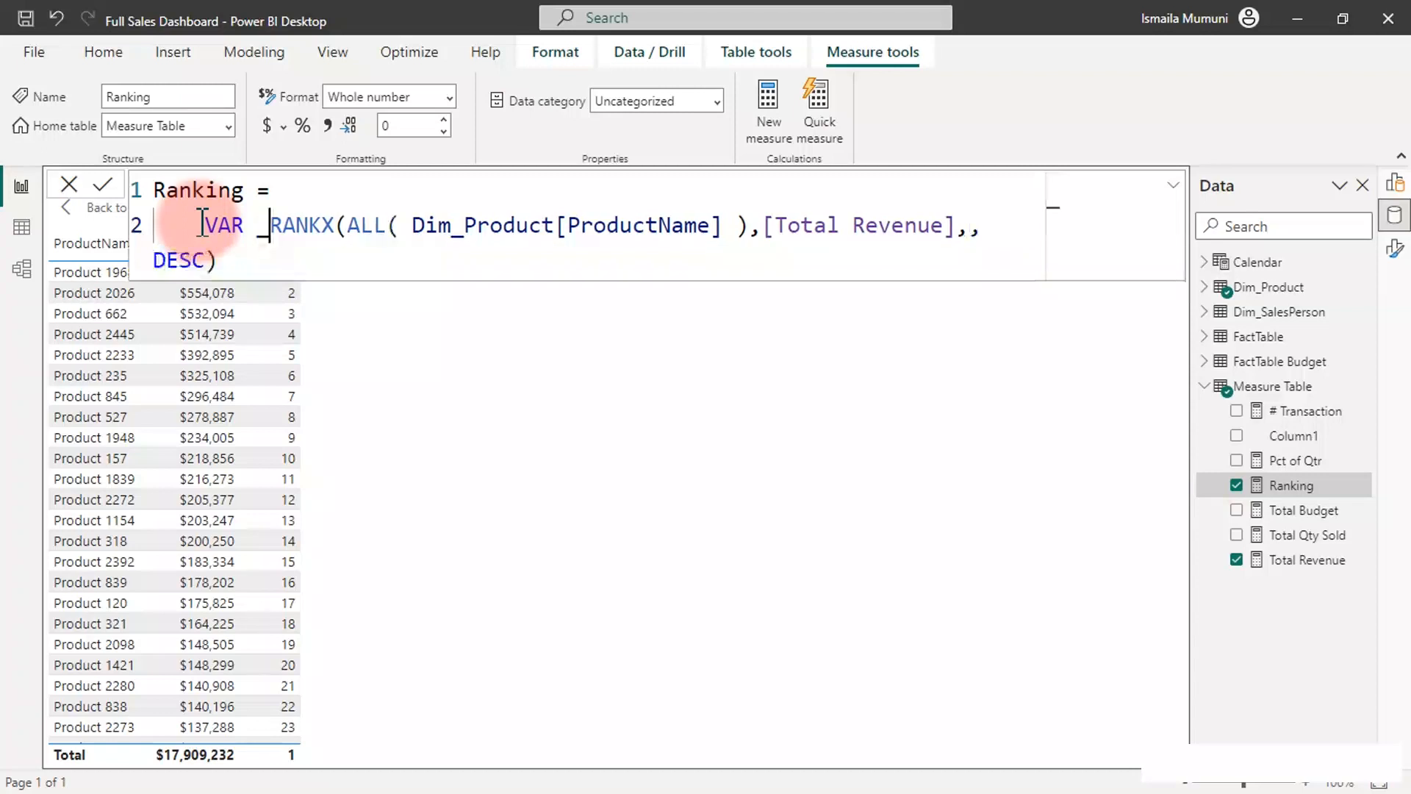
text(top)
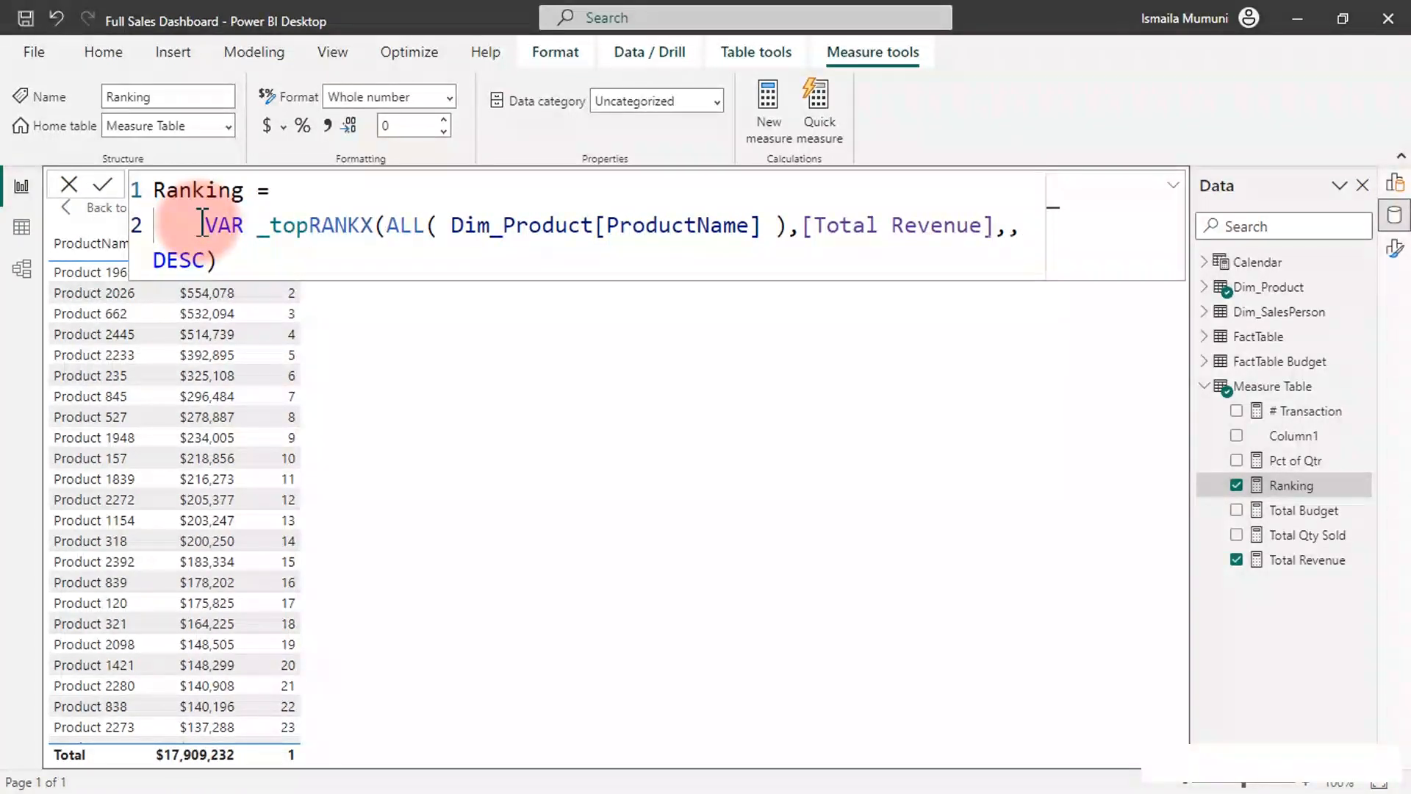
key(BackSpace)
key(BackSpace)
key(BackSpace)
text(Top )
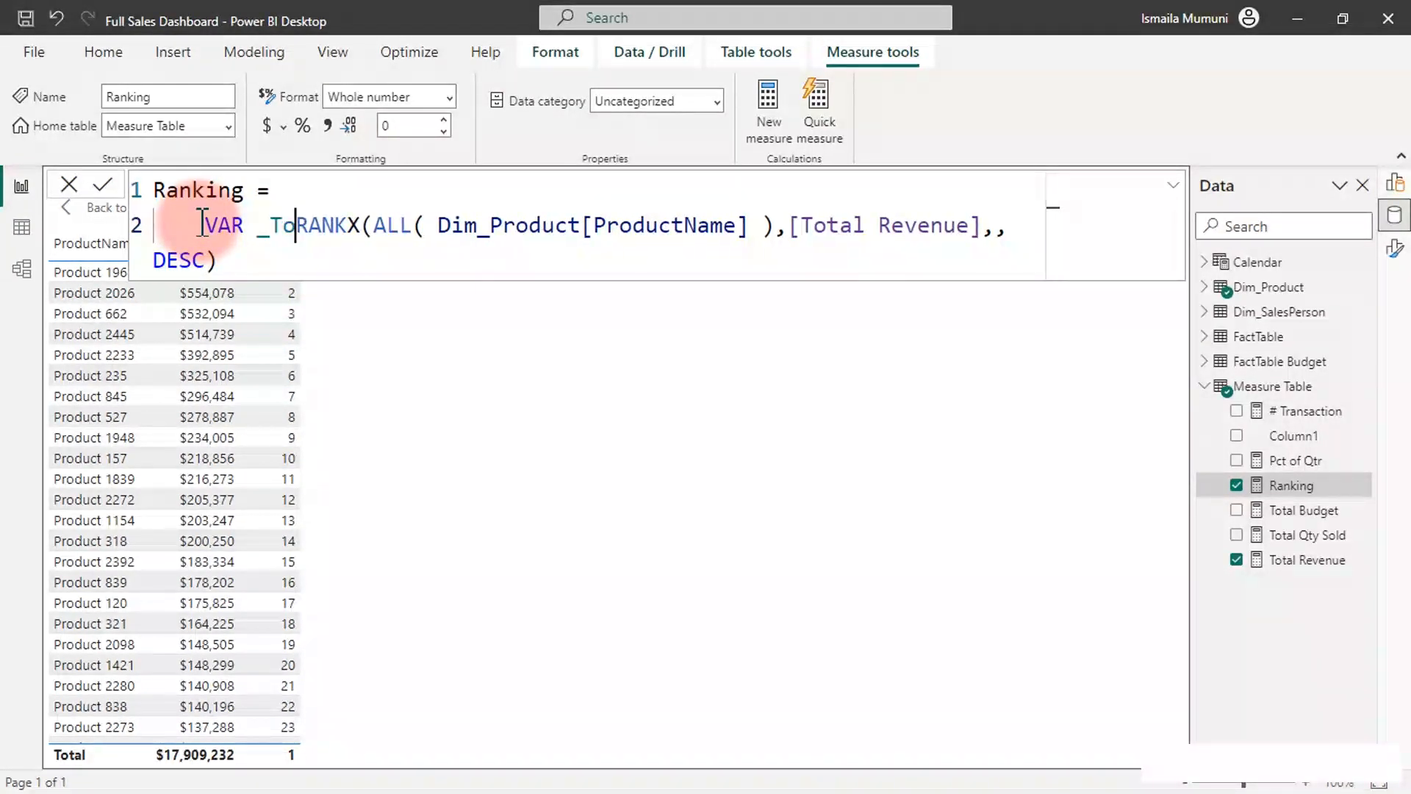
text(=)
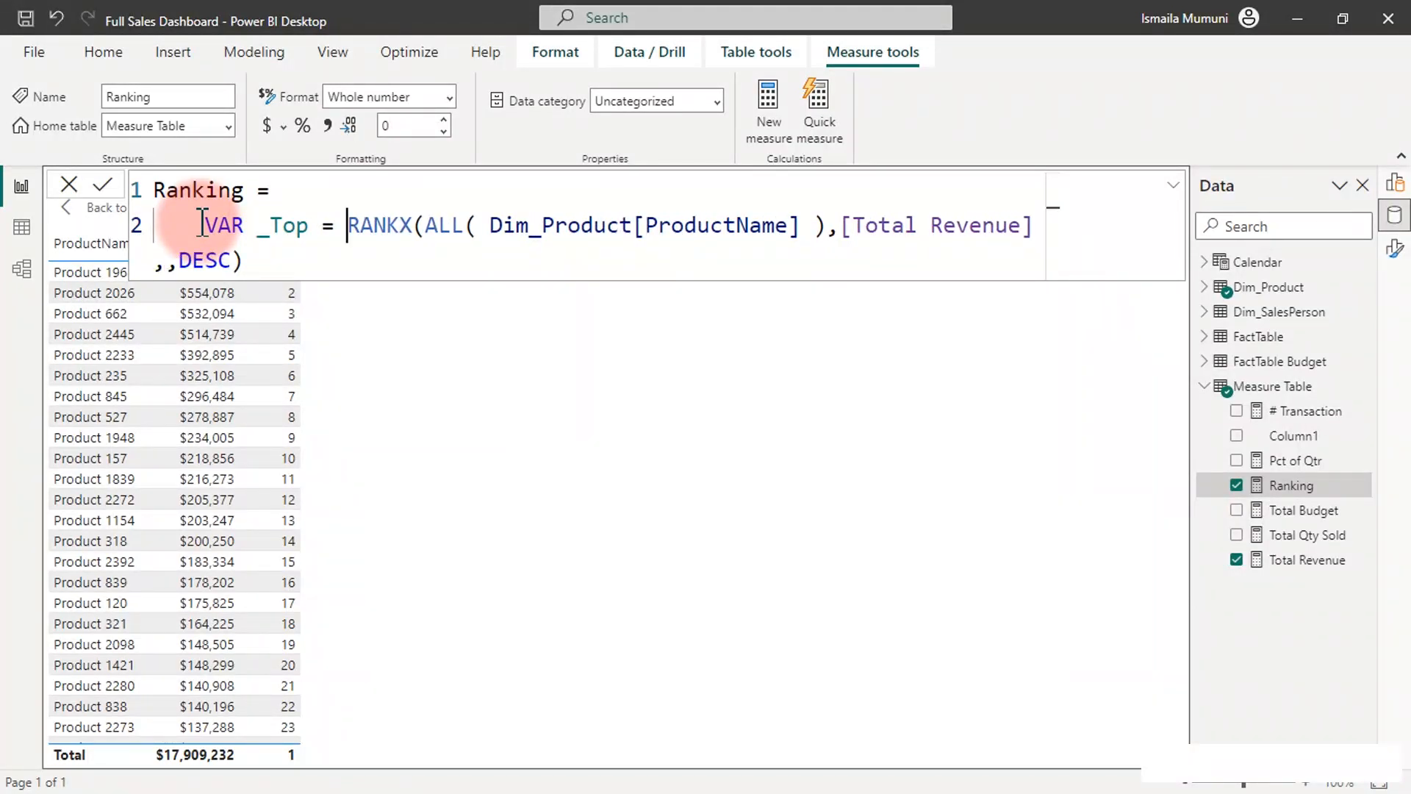
key(shift+Return)
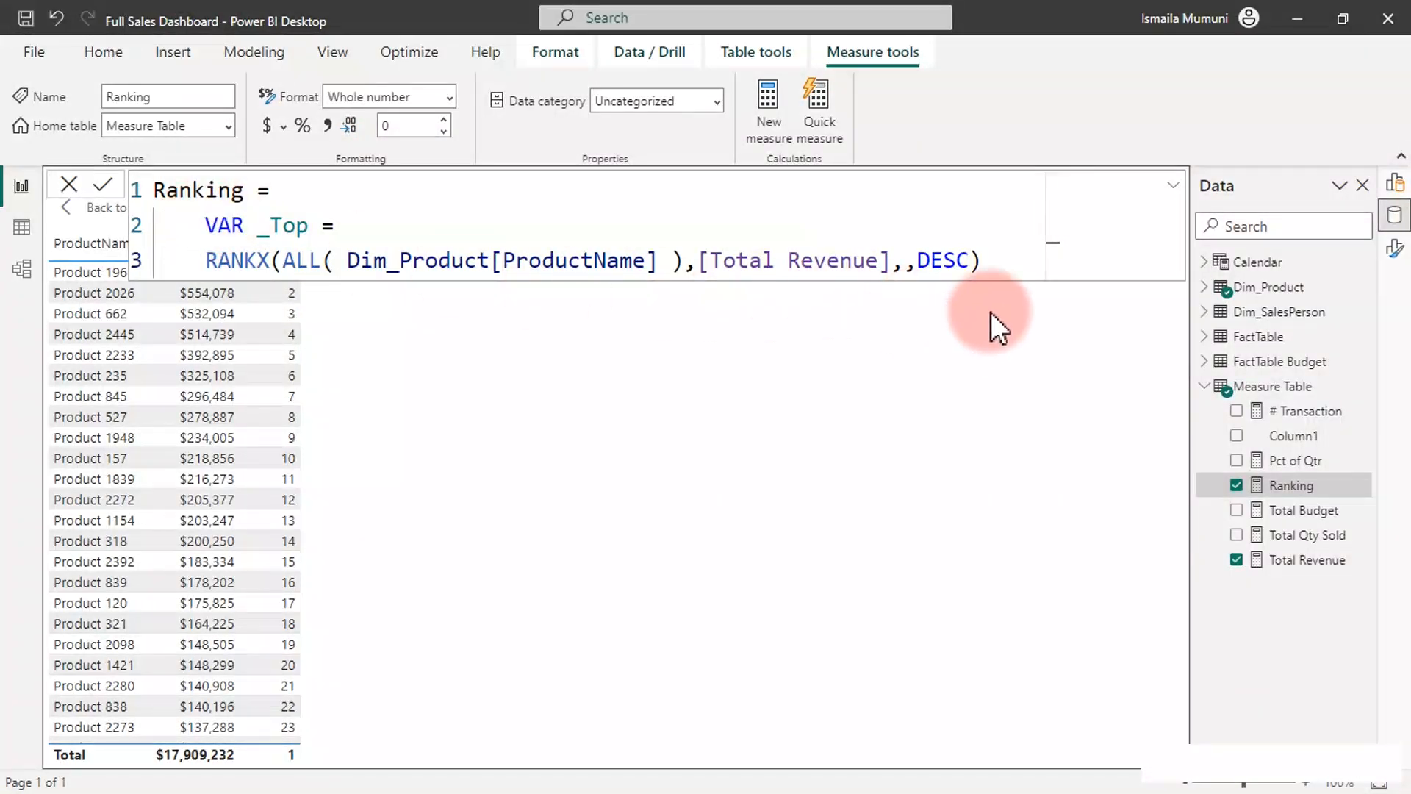
Step: Duplicate the complete _Top variable declaration with its RANKX expression on a new line below the original
drag(205, 225, 896, 300)
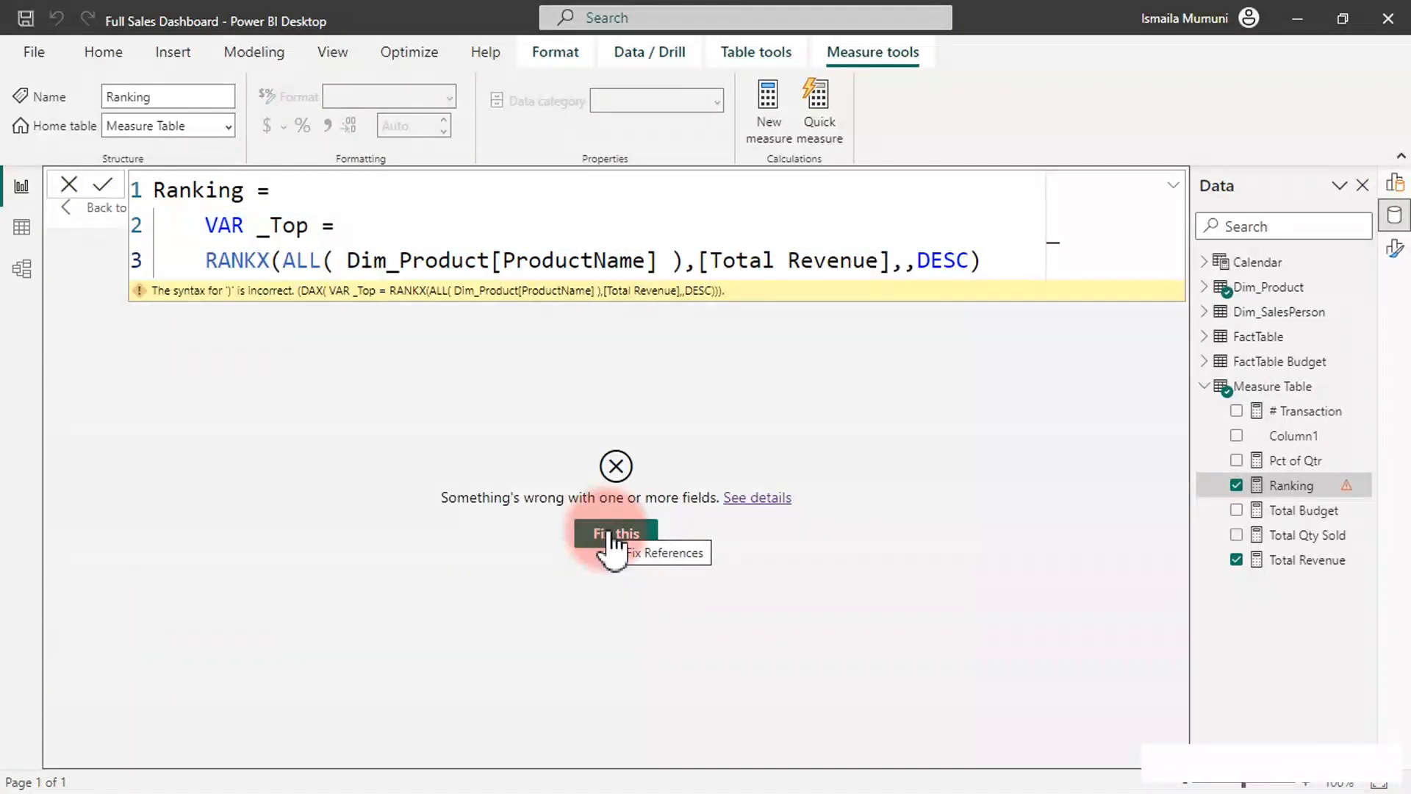
click(1005, 263)
drag(1006, 263, 328, 233)
click(205, 222)
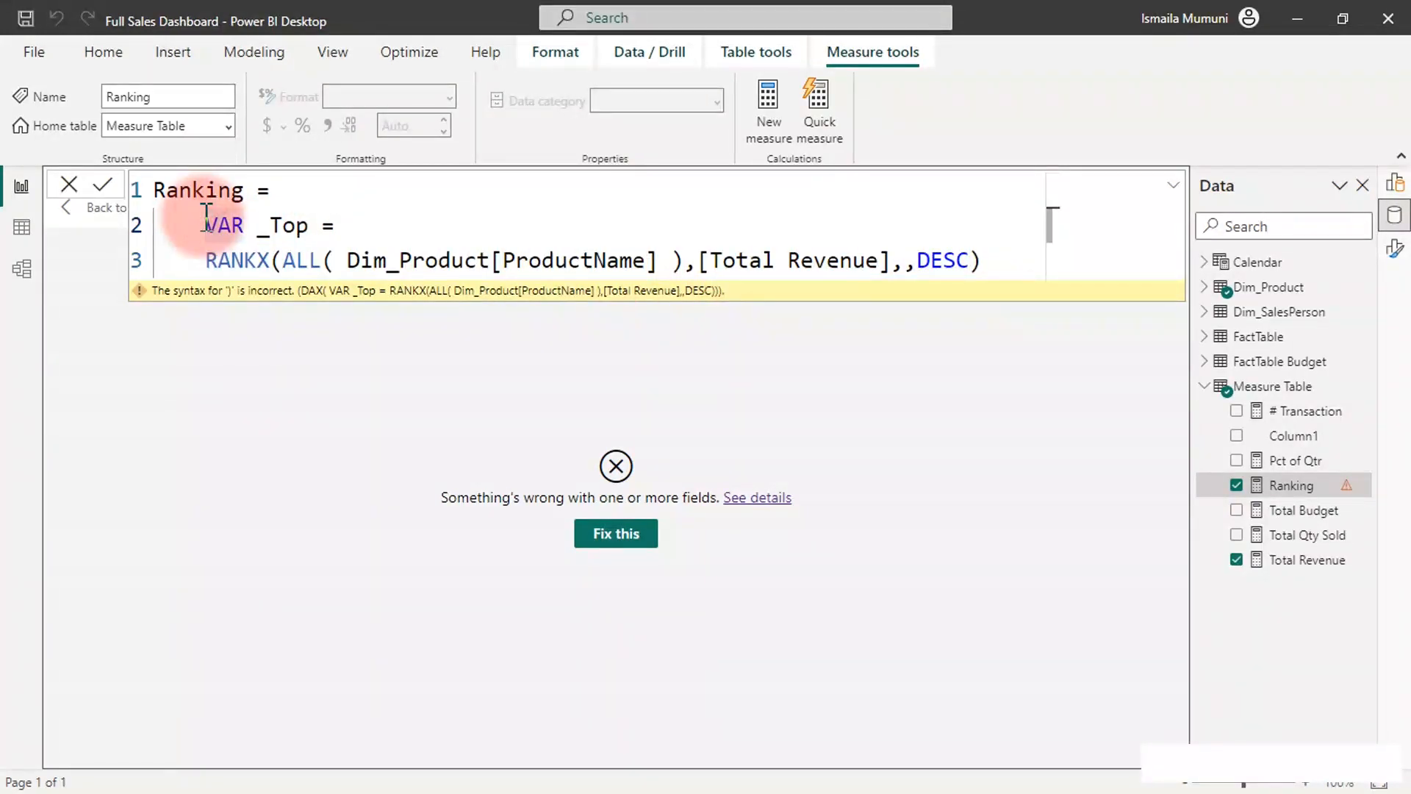
drag(206, 222, 992, 260)
key(ctrl+c)
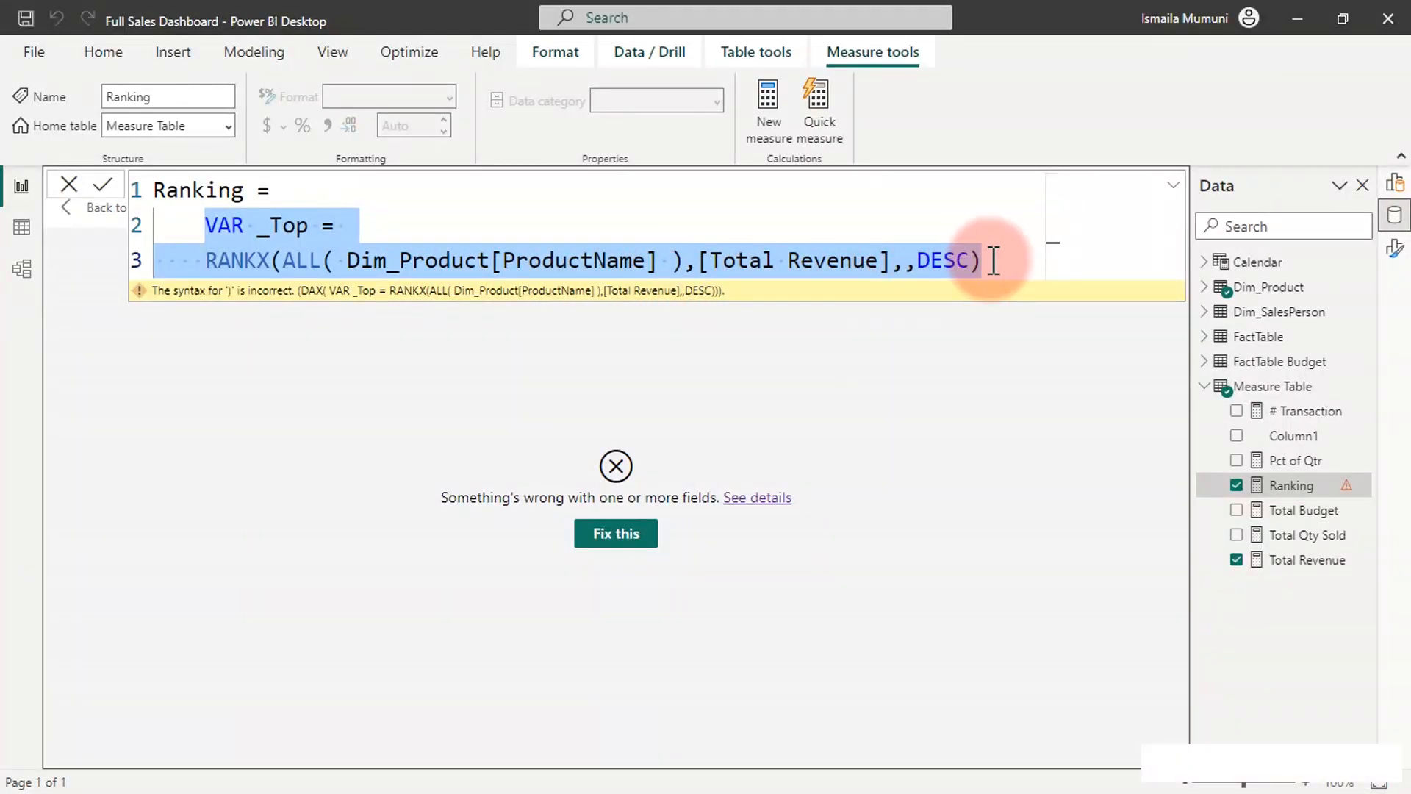
click(993, 261)
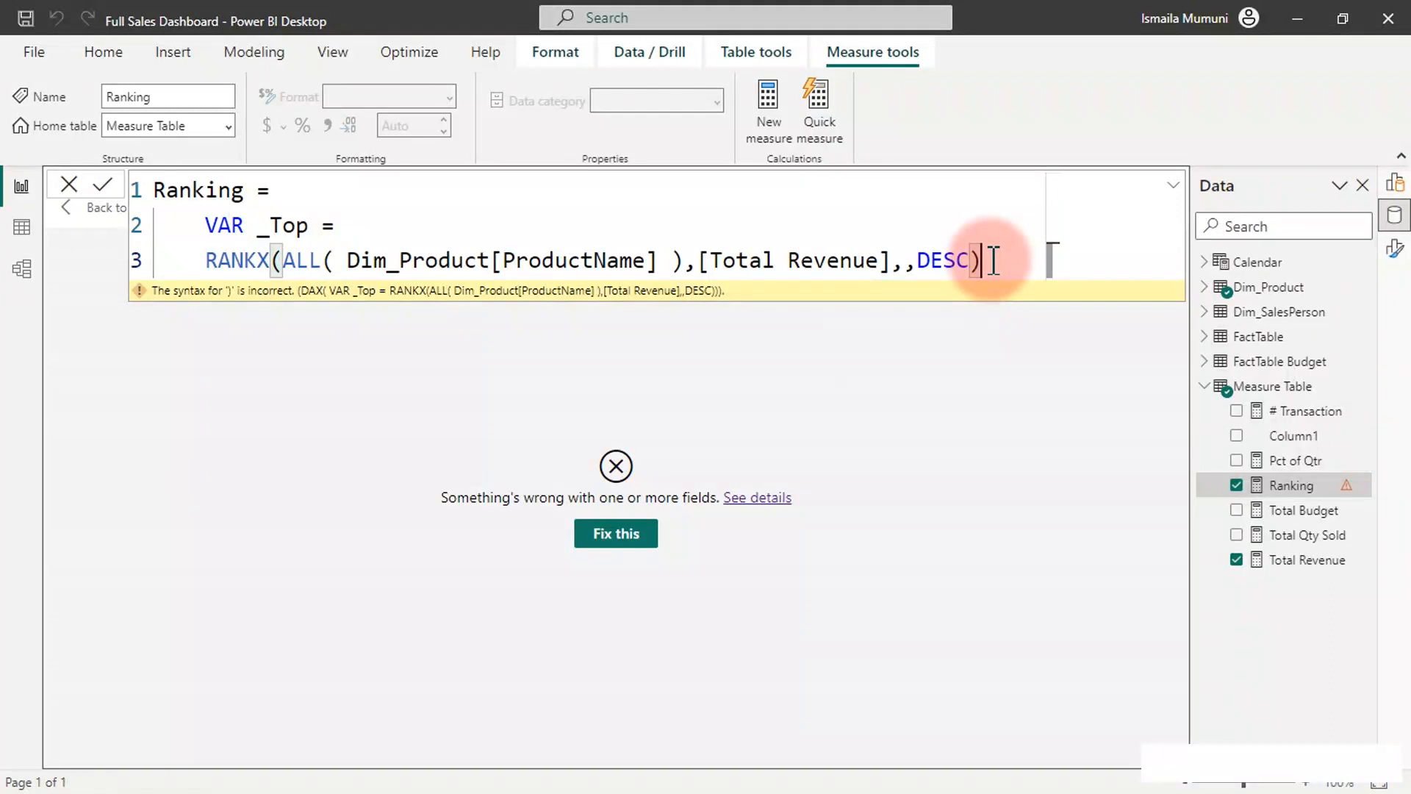
key(Return)
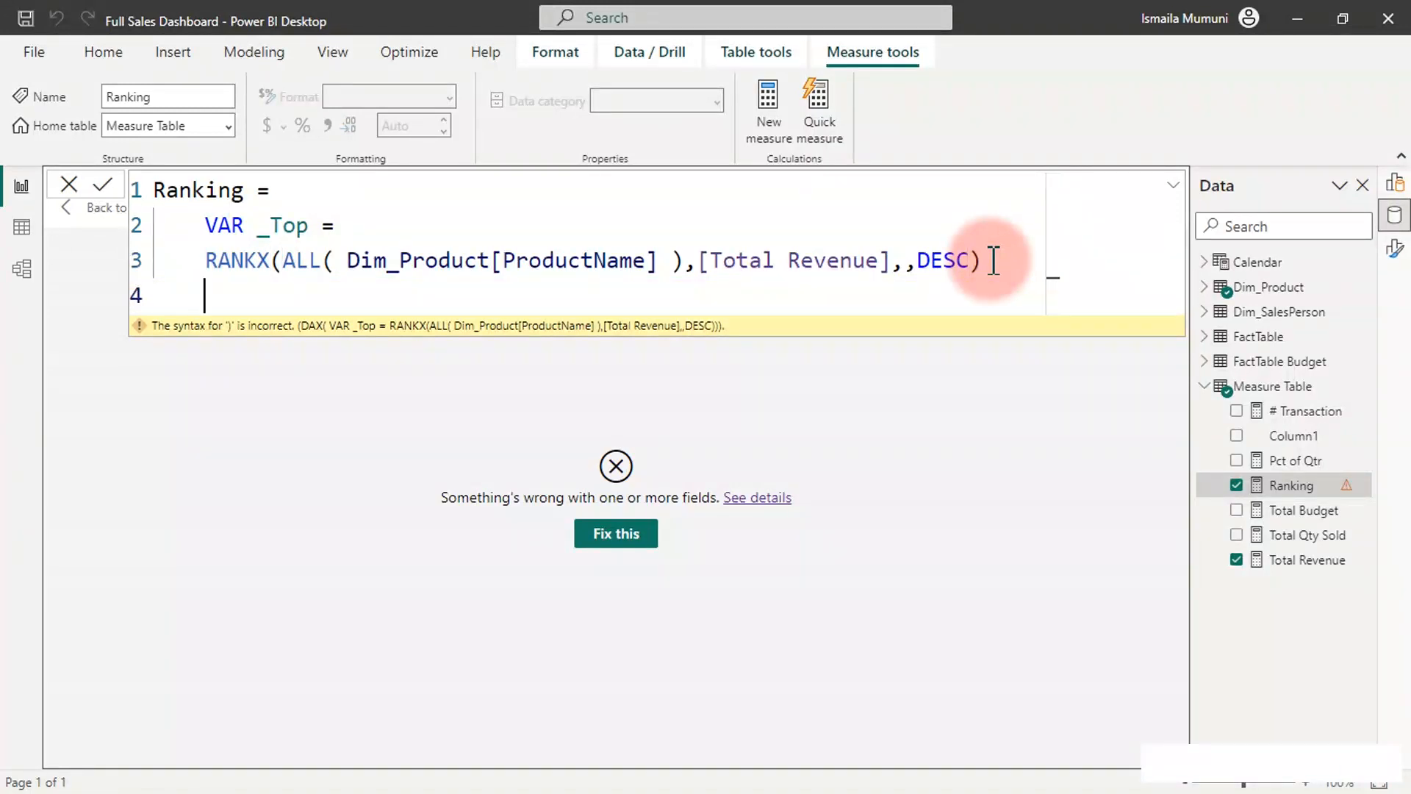
key(ctrl+v)
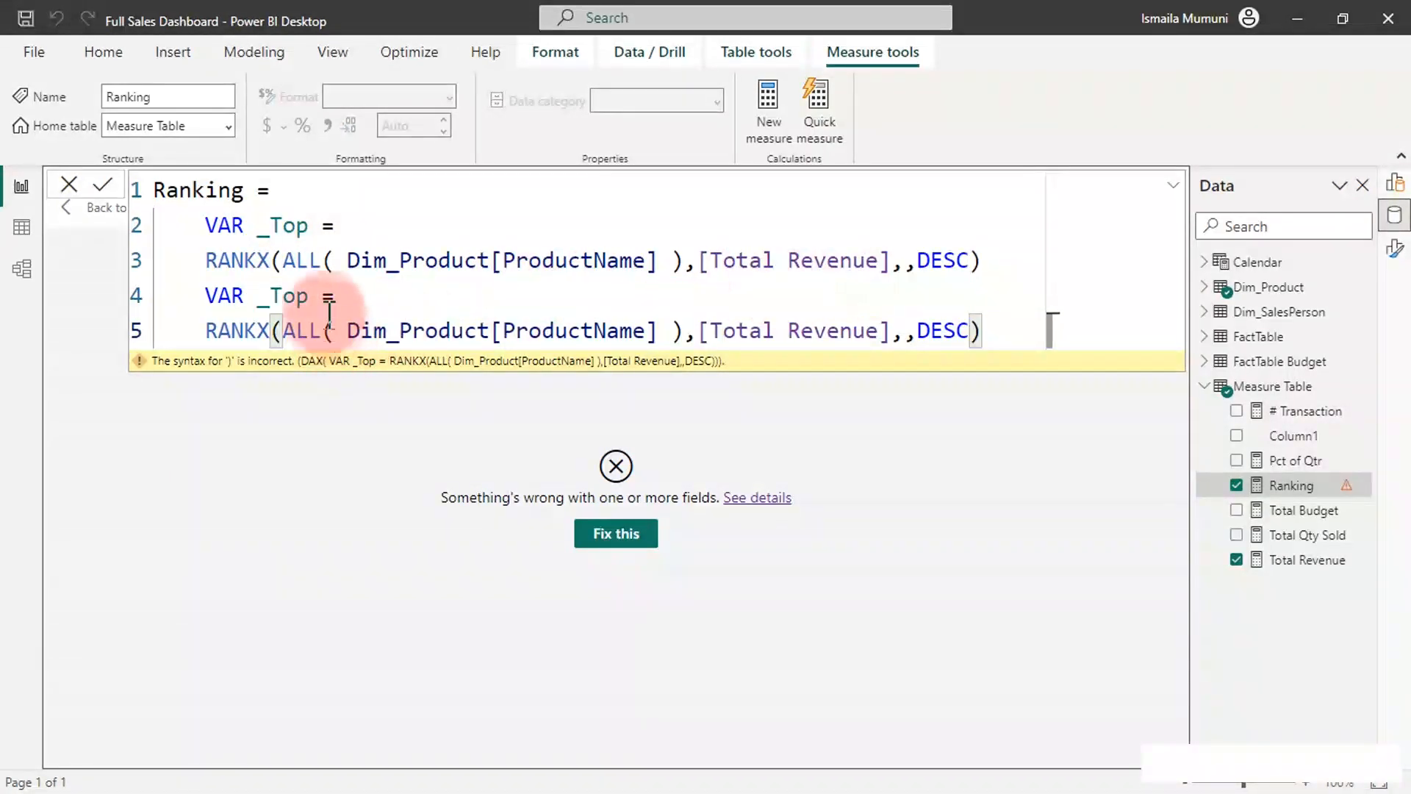
Step: Rename the duplicated variable in the Ranking formula as _Bottom
click(309, 295)
key(BackSpace)
key(BackSpace)
key(BackSpace)
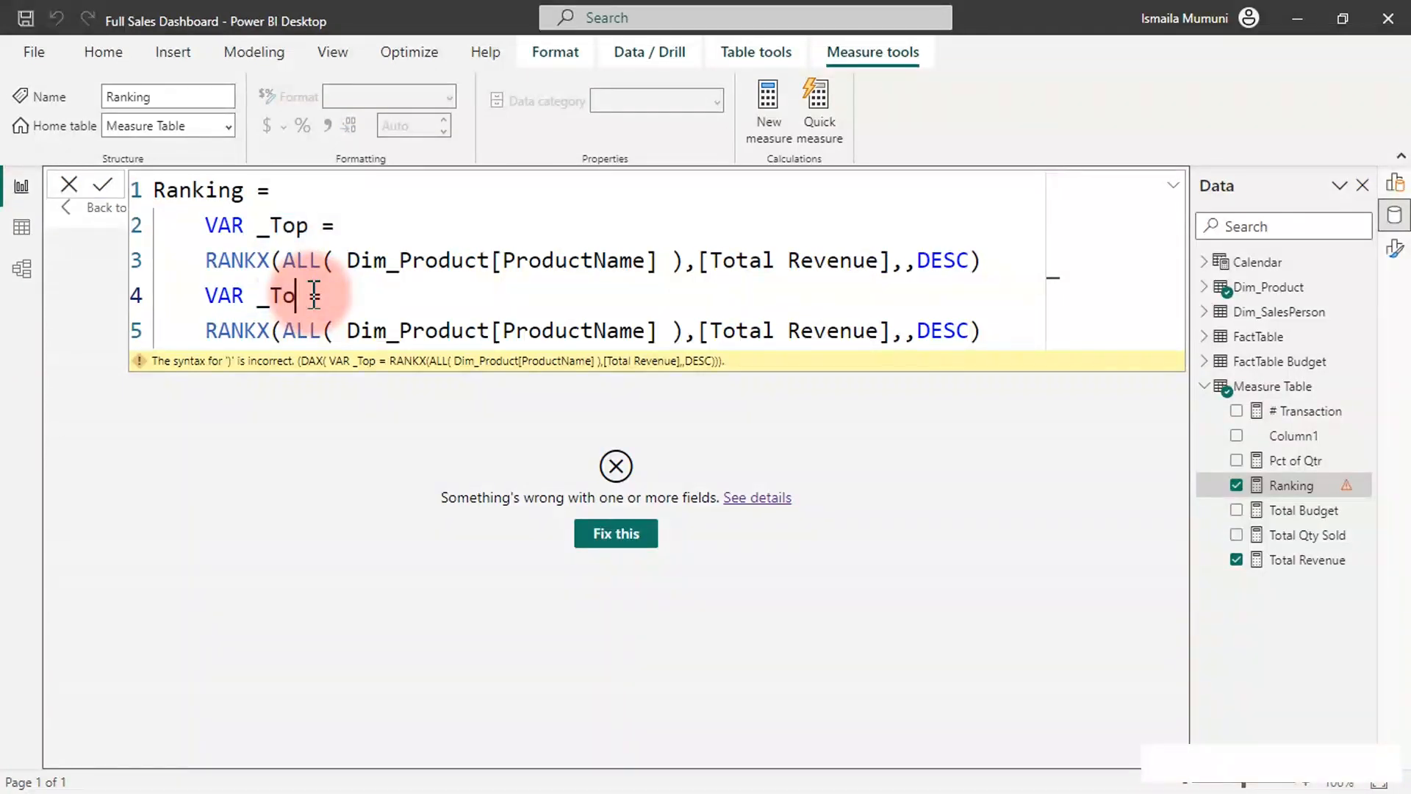
text(Botto)
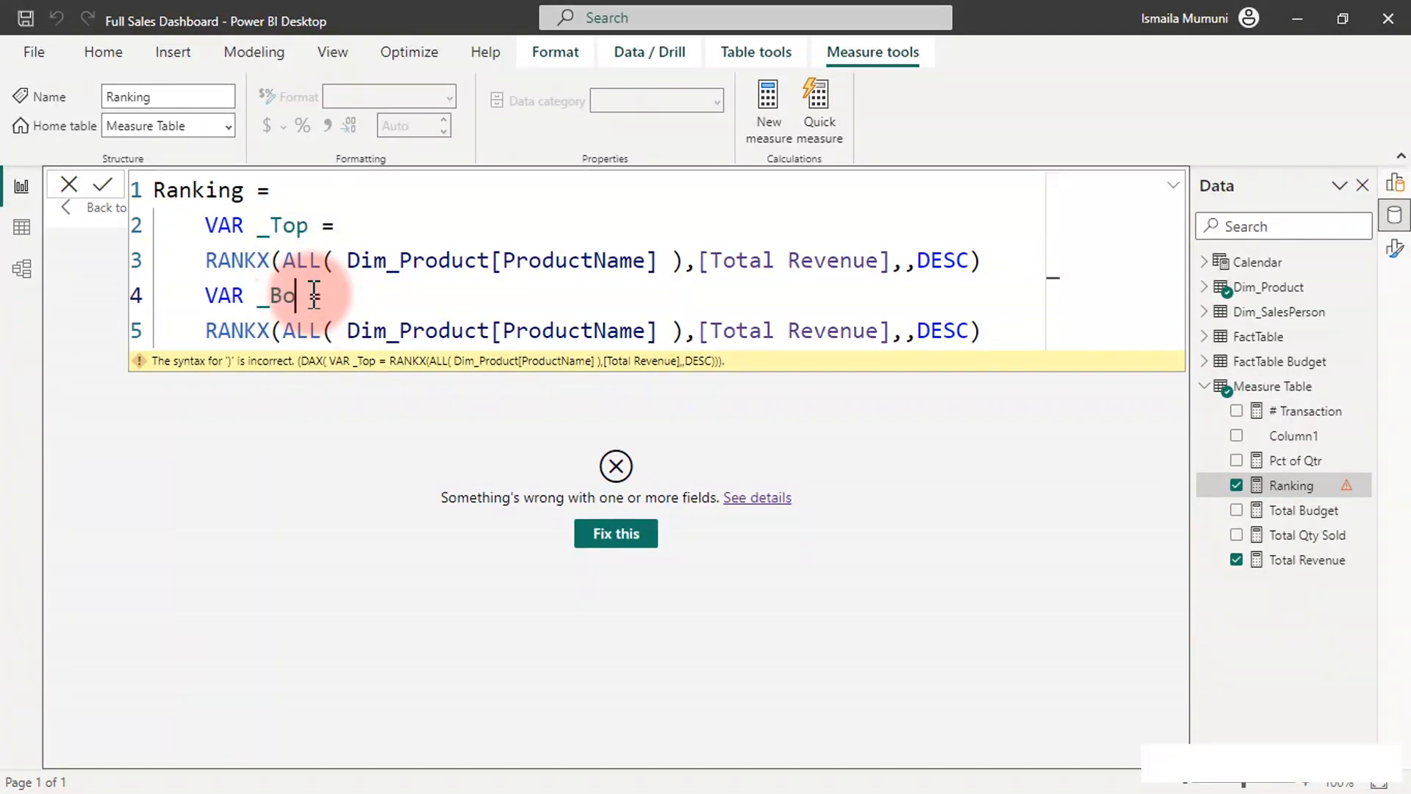
text(m)
Step: Join the RANKX expressions of _Bottom and _Top onto the same lines as their variable declarations
click(206, 331)
key(BackSpace)
key(BackSpace)
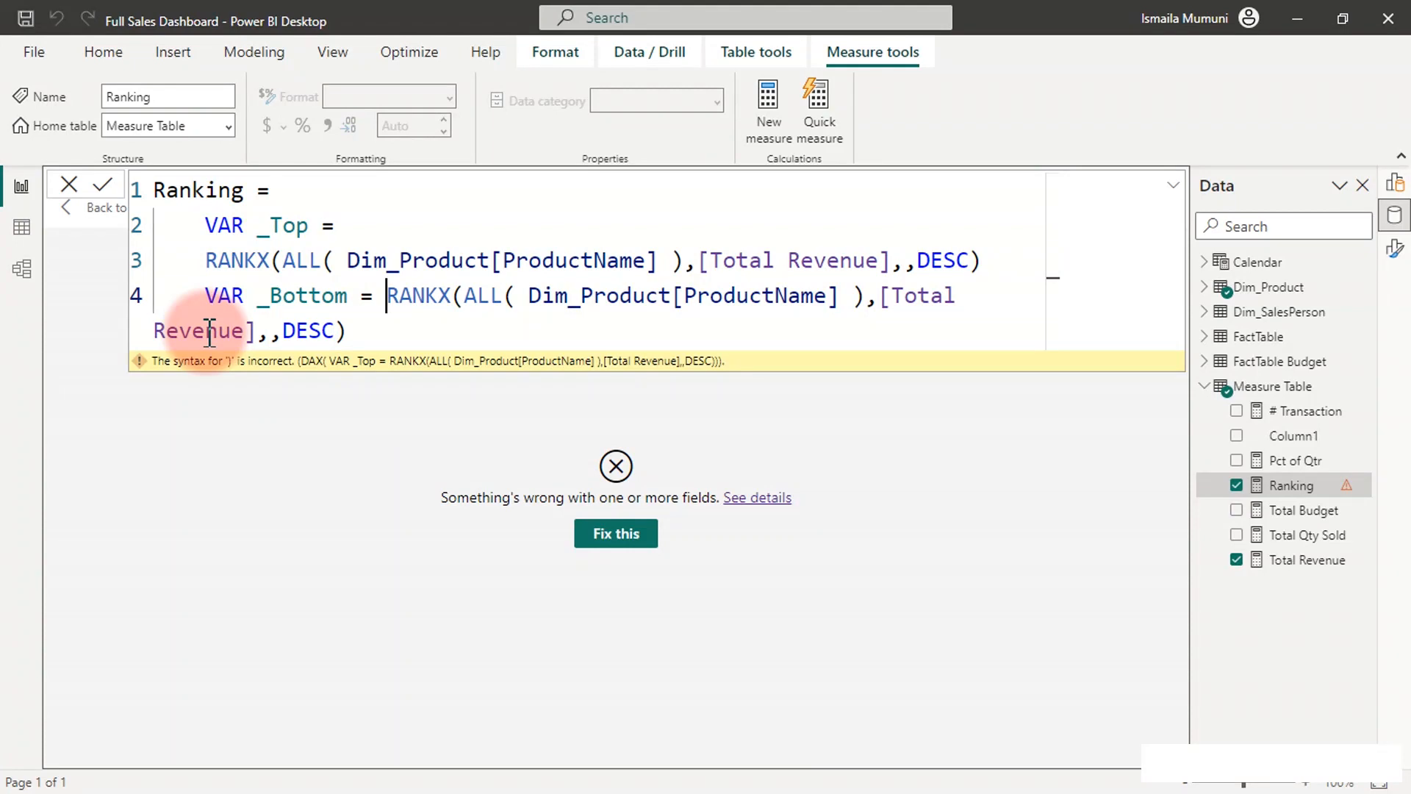
scroll(210, 333, up, 2)
scroll(210, 332, down, 4)
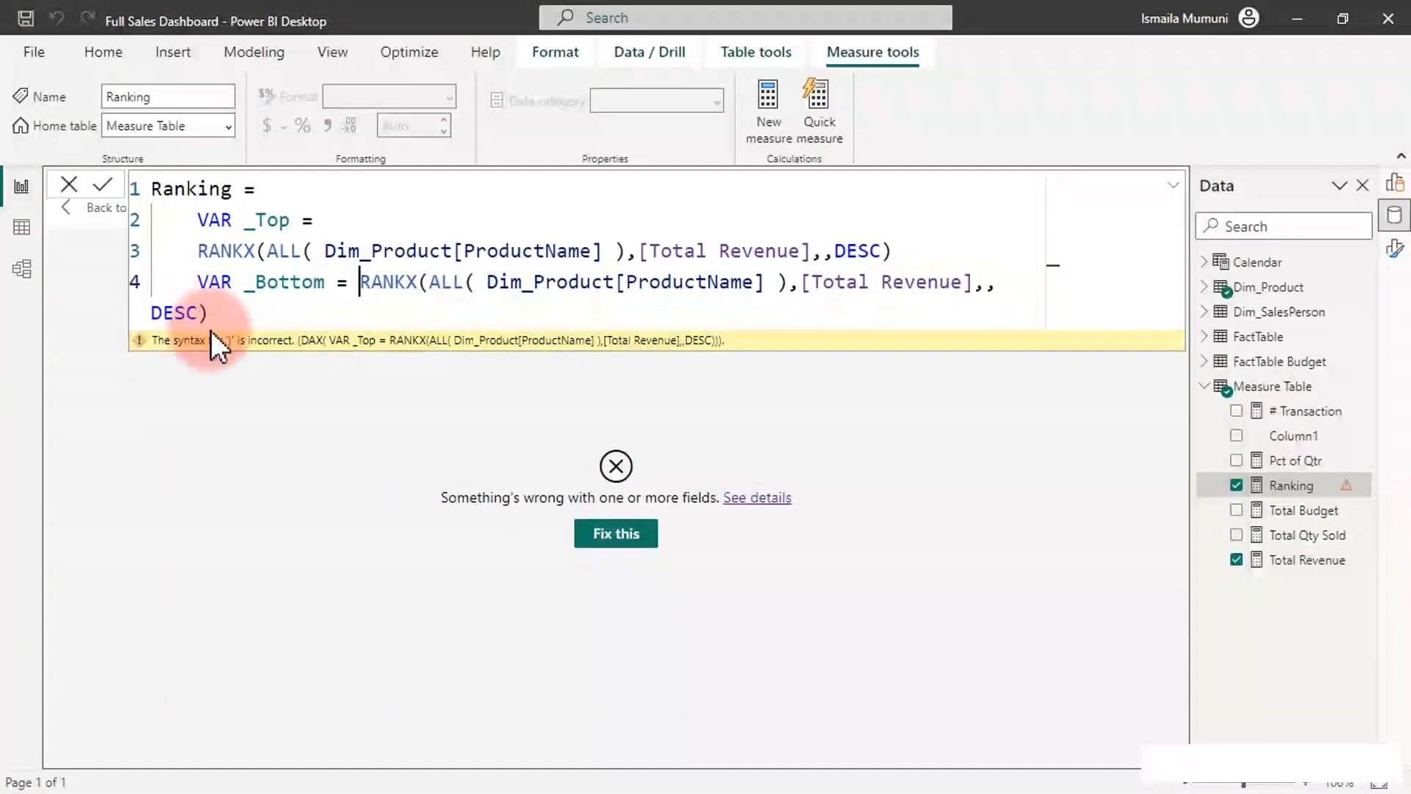
scroll(214, 254, down, 1)
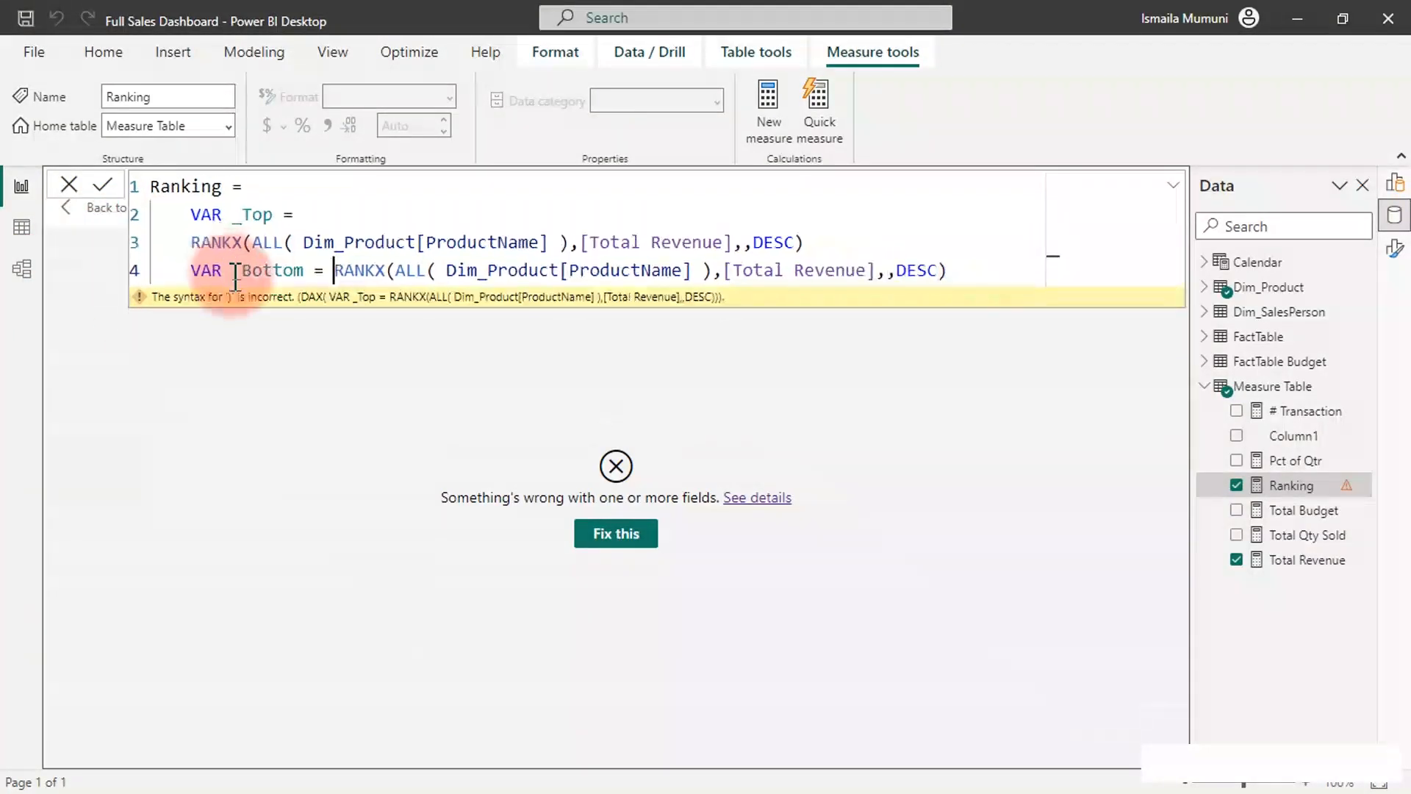
click(190, 234)
key(BackSpace)
key(BackSpace)
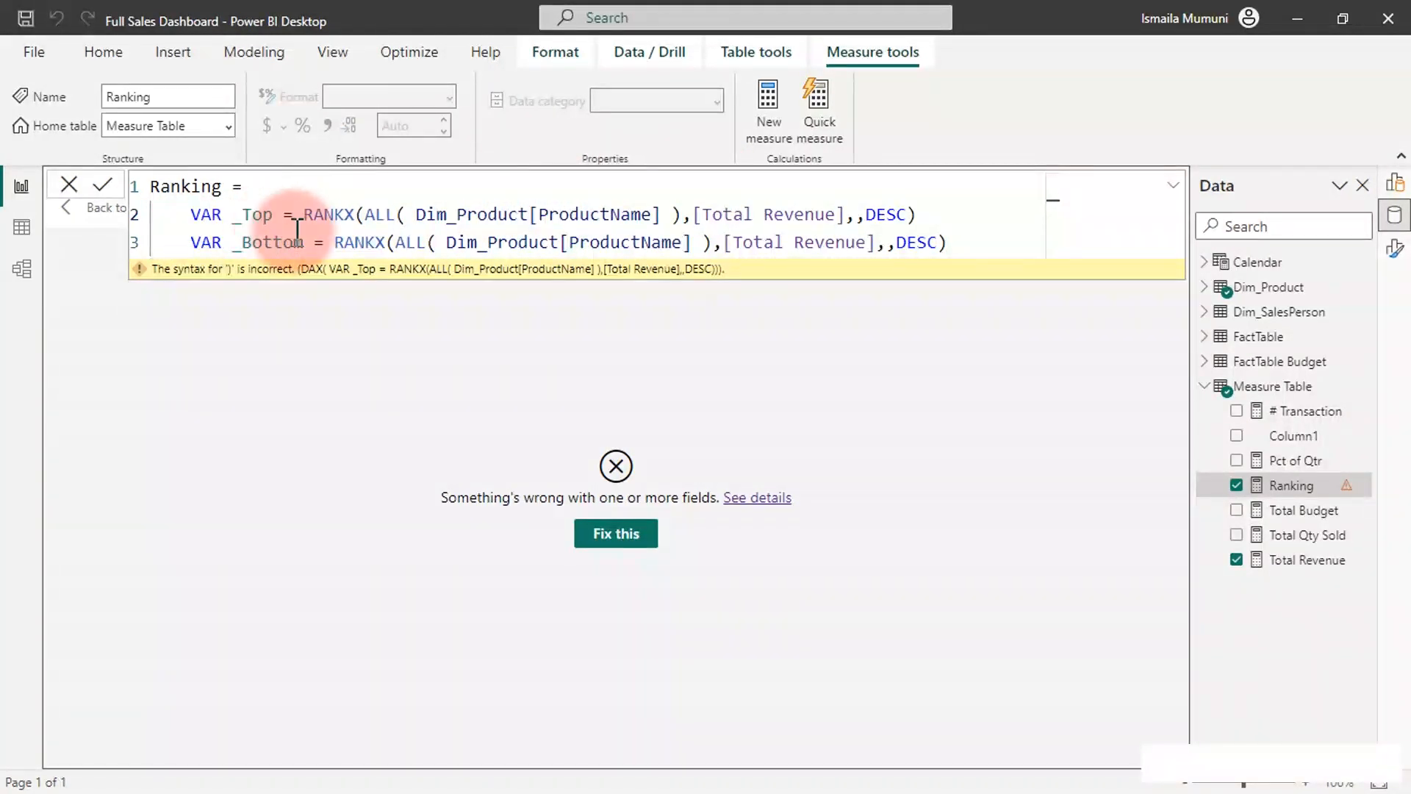
Step: Change the order argument of the _Bottom variable's RANKX expression to ASC
click(941, 243)
key(BackSpace)
key(BackSpace)
key(BackSpace)
key(BackSpace)
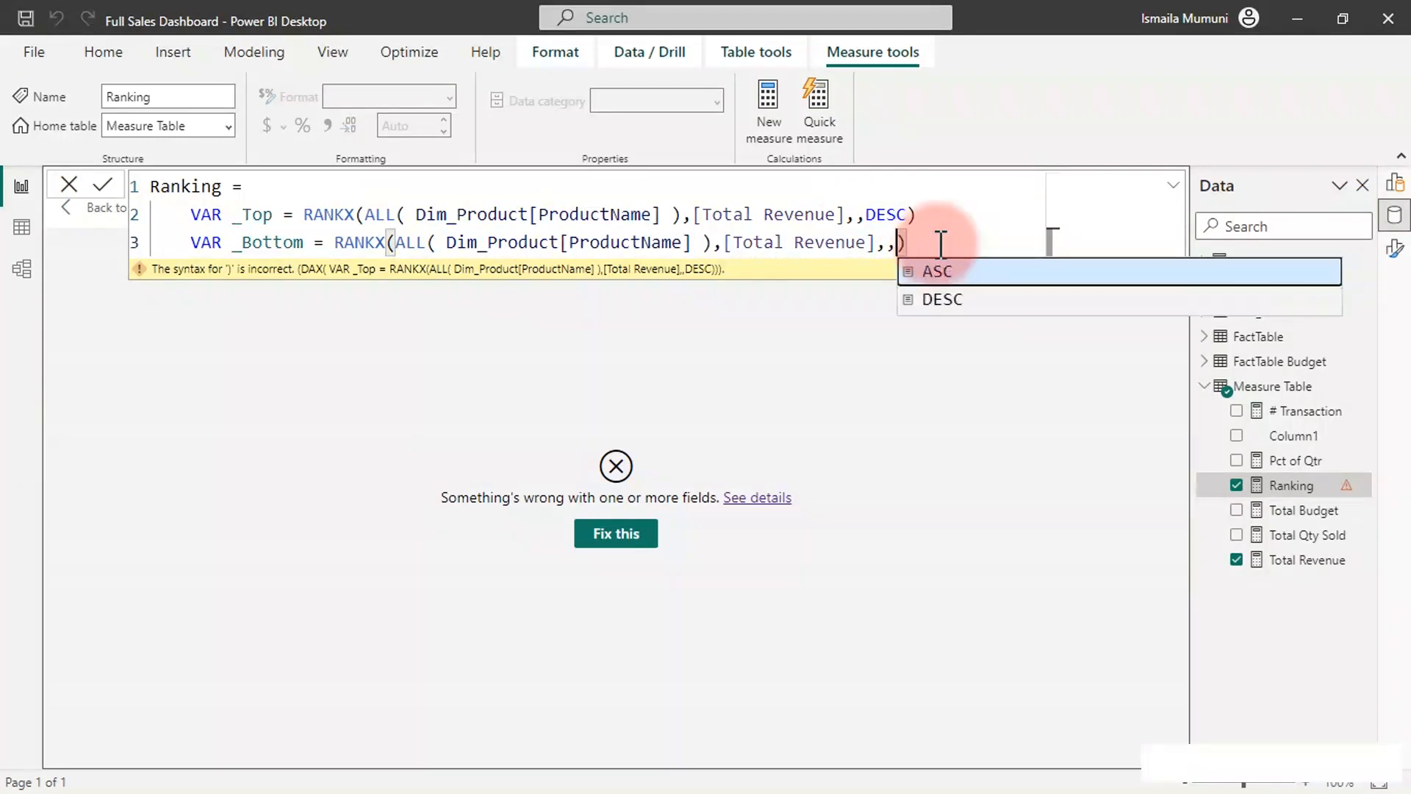
key(Tab)
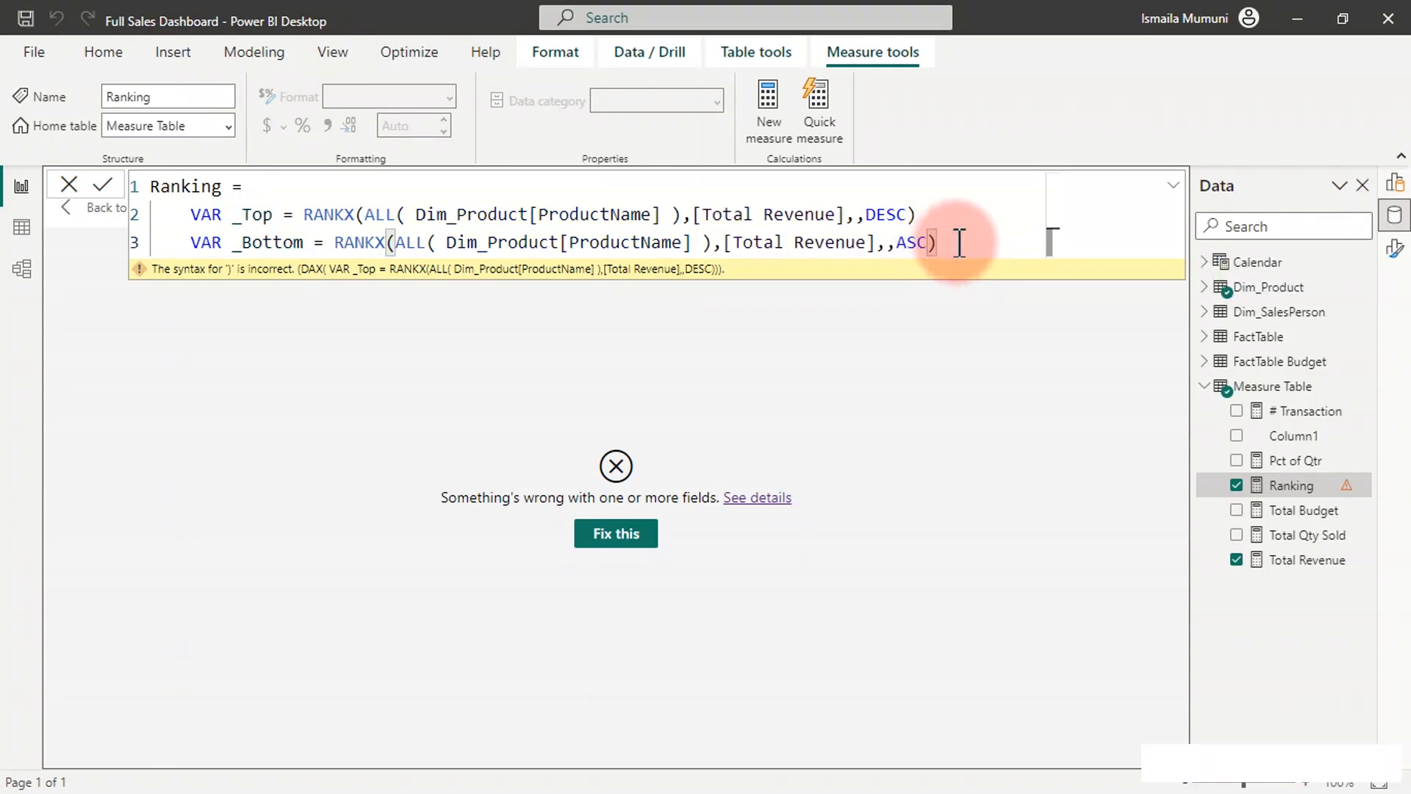
Step: Leave a blank line, add RETURN with _Bottom as the result, commit the Ranking measure and leave the formula editor
key(shift+Return)
key(shift+Return)
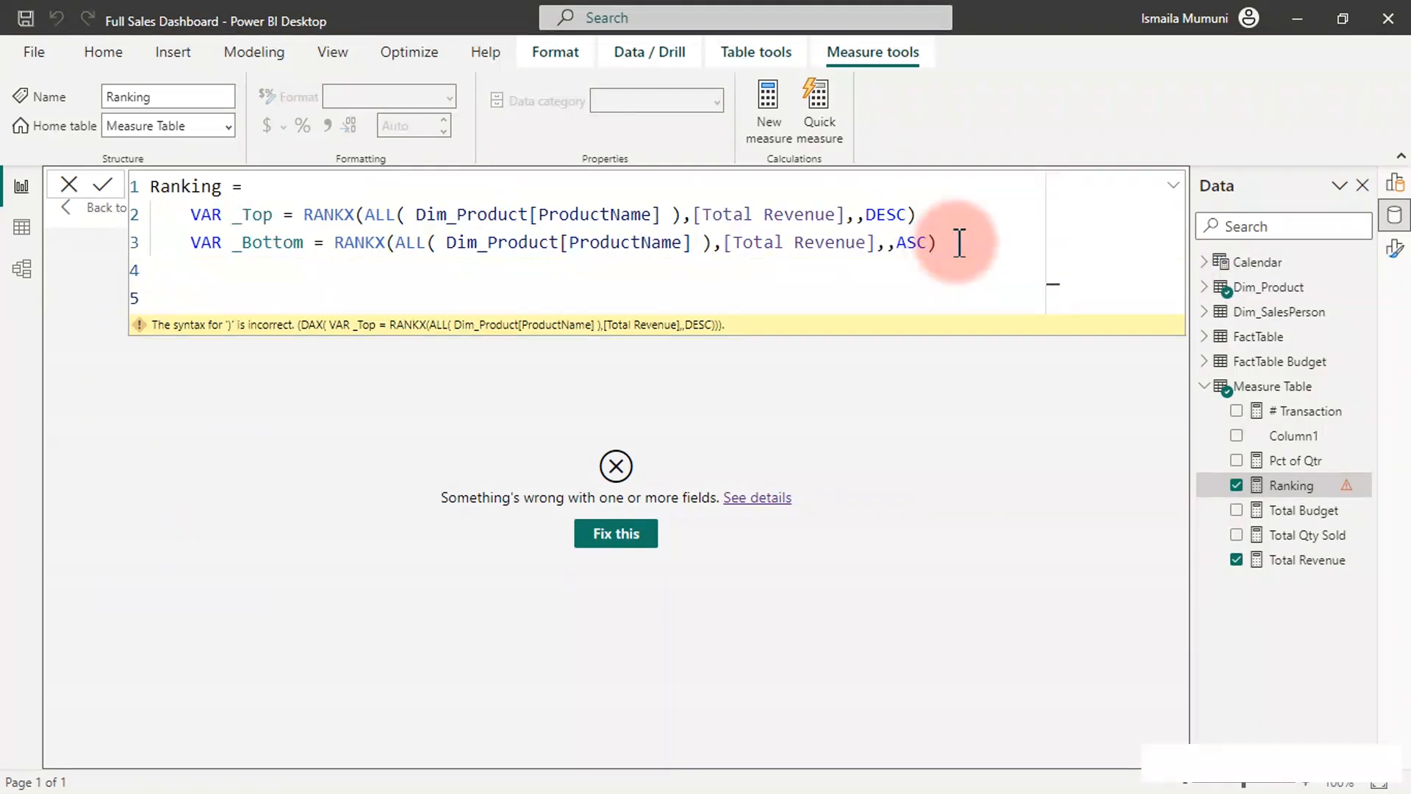
text(RETURN)
key(shift+Return)
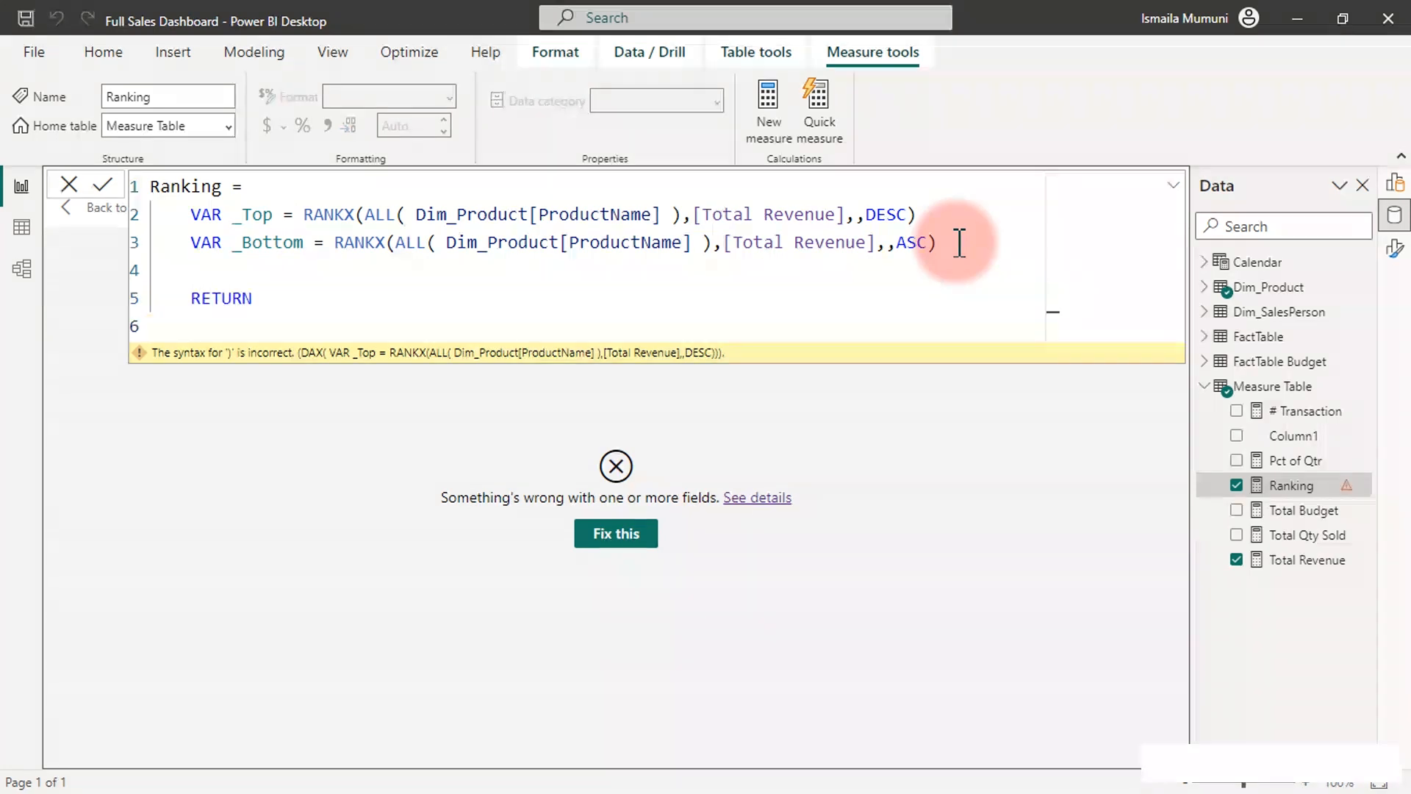
text(_Bottom)
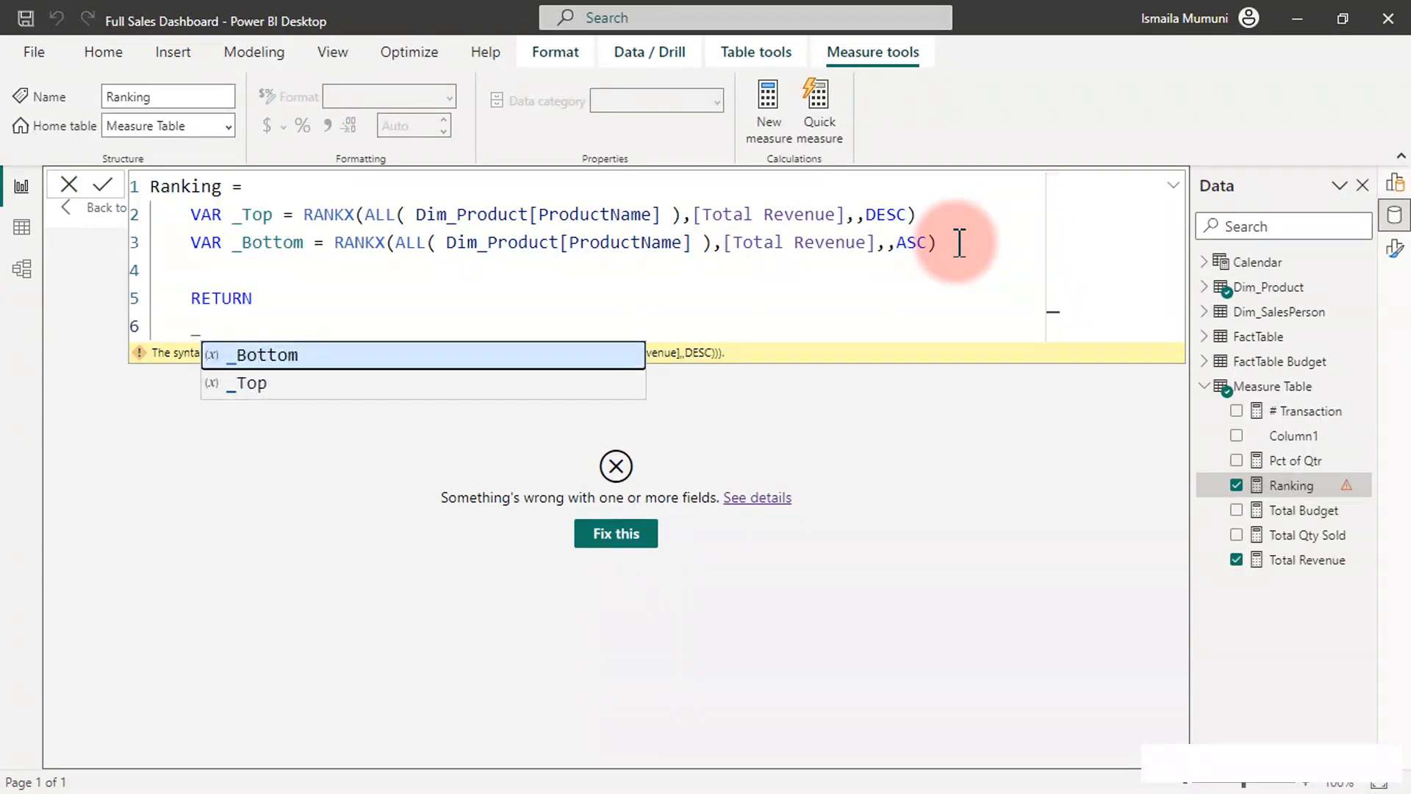
key(Tab)
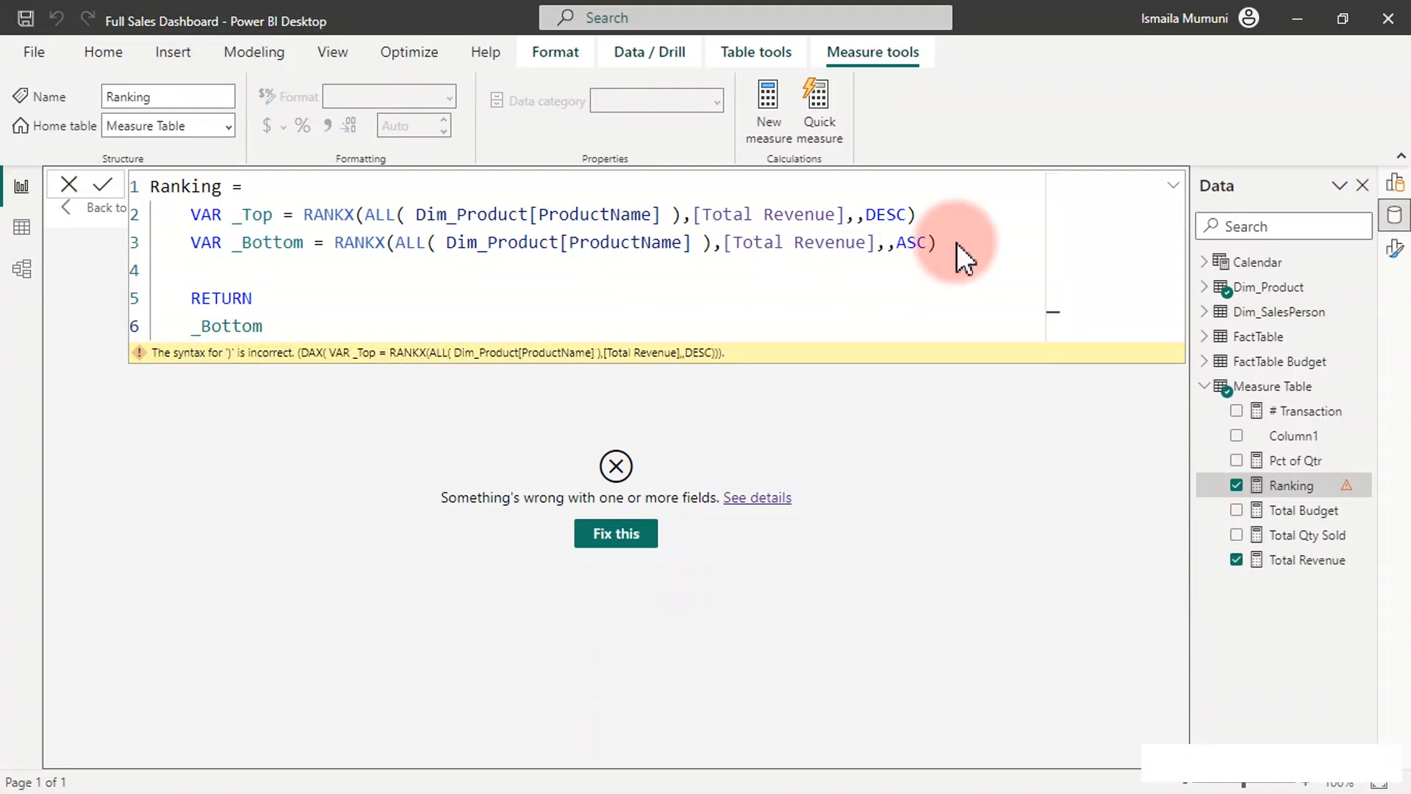
key(Return)
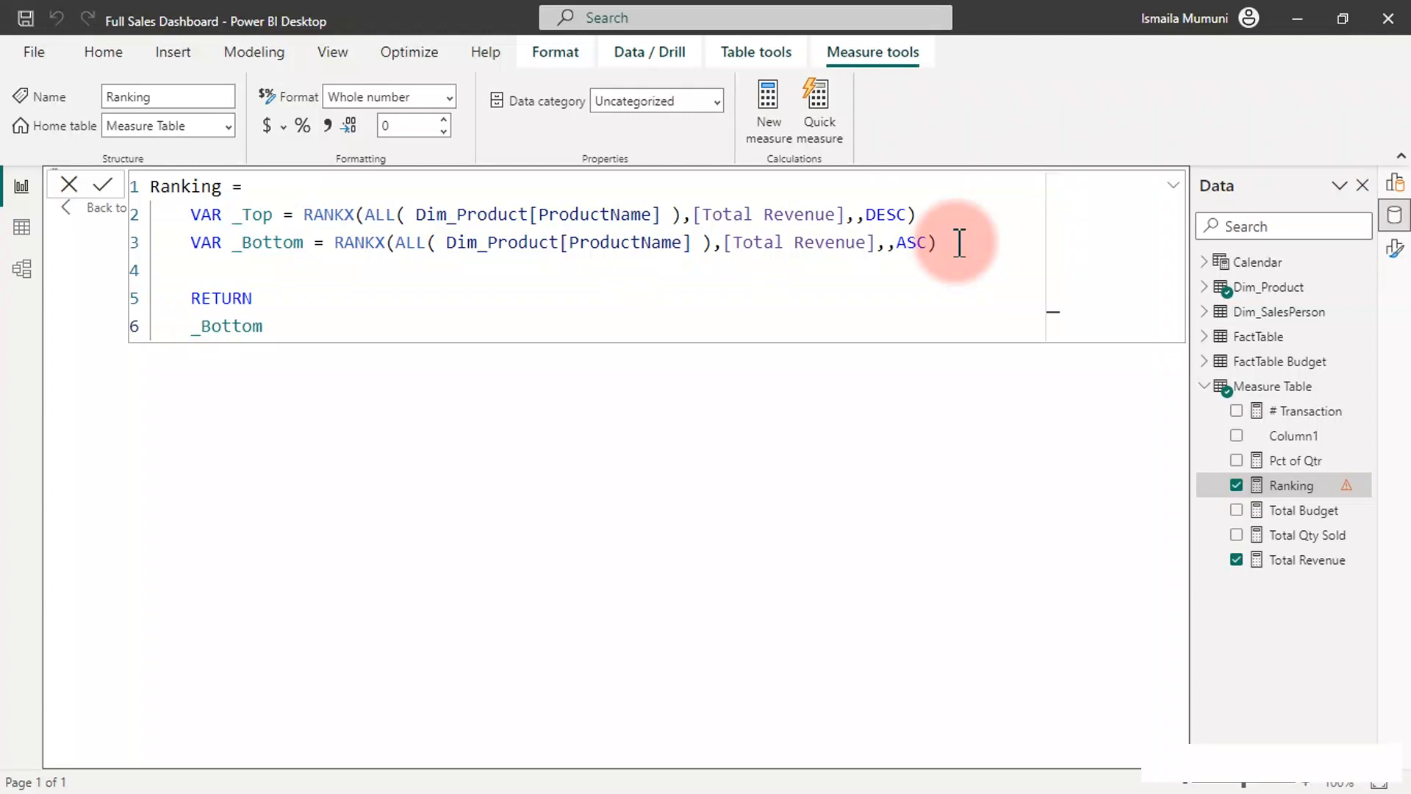
click(1311, 362)
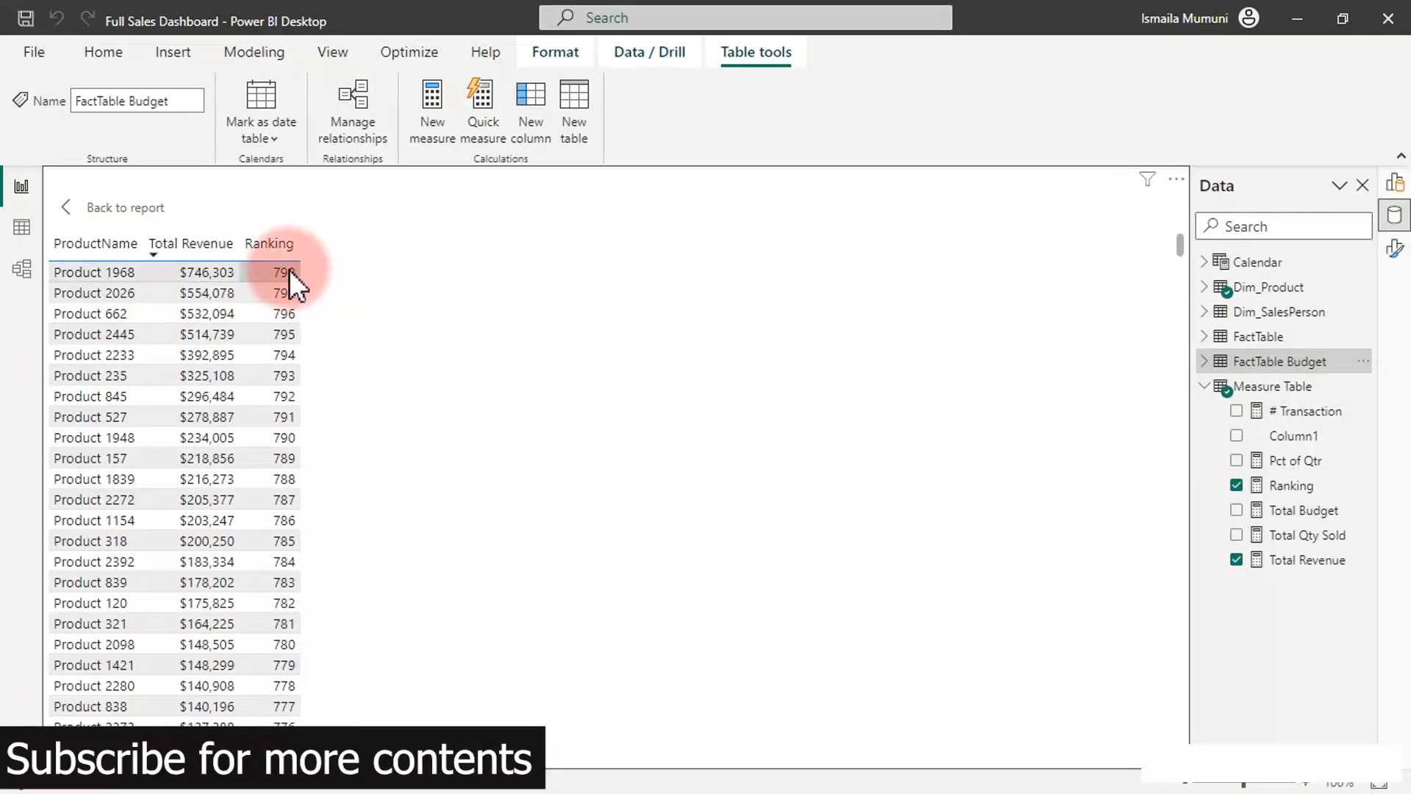
Step: Reopen the Ranking measure's formula and delete the _Bottom result after RETURN
click(1332, 562)
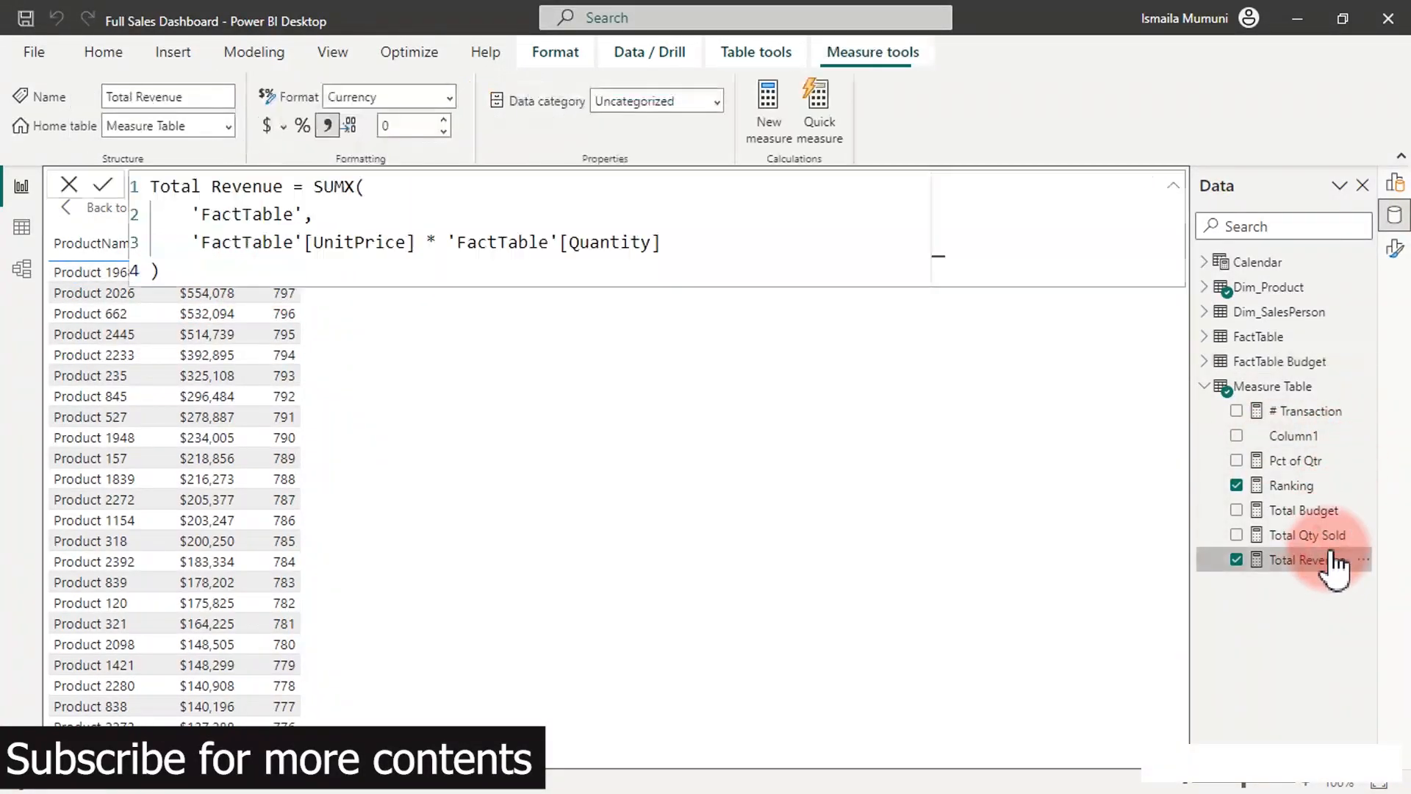
click(1295, 487)
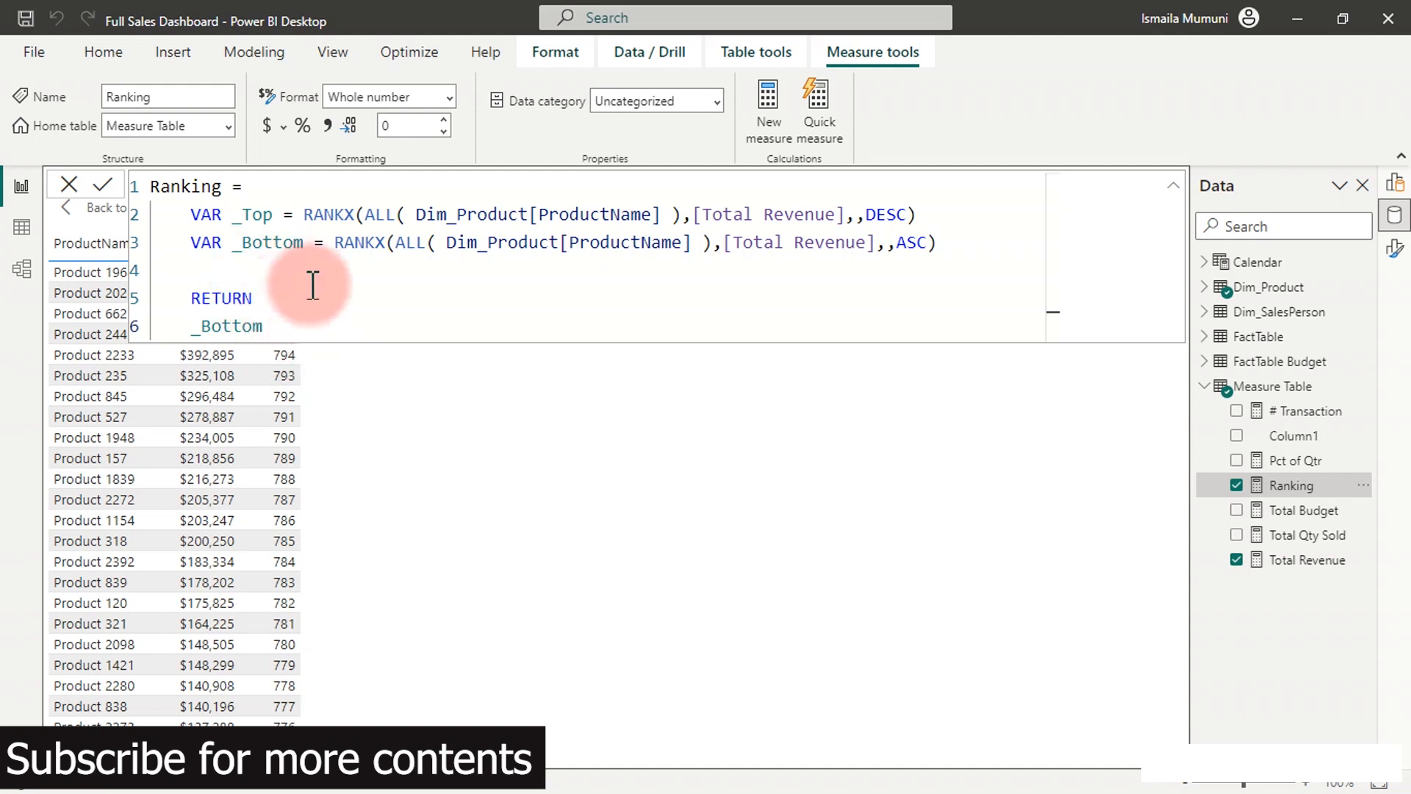
click(291, 324)
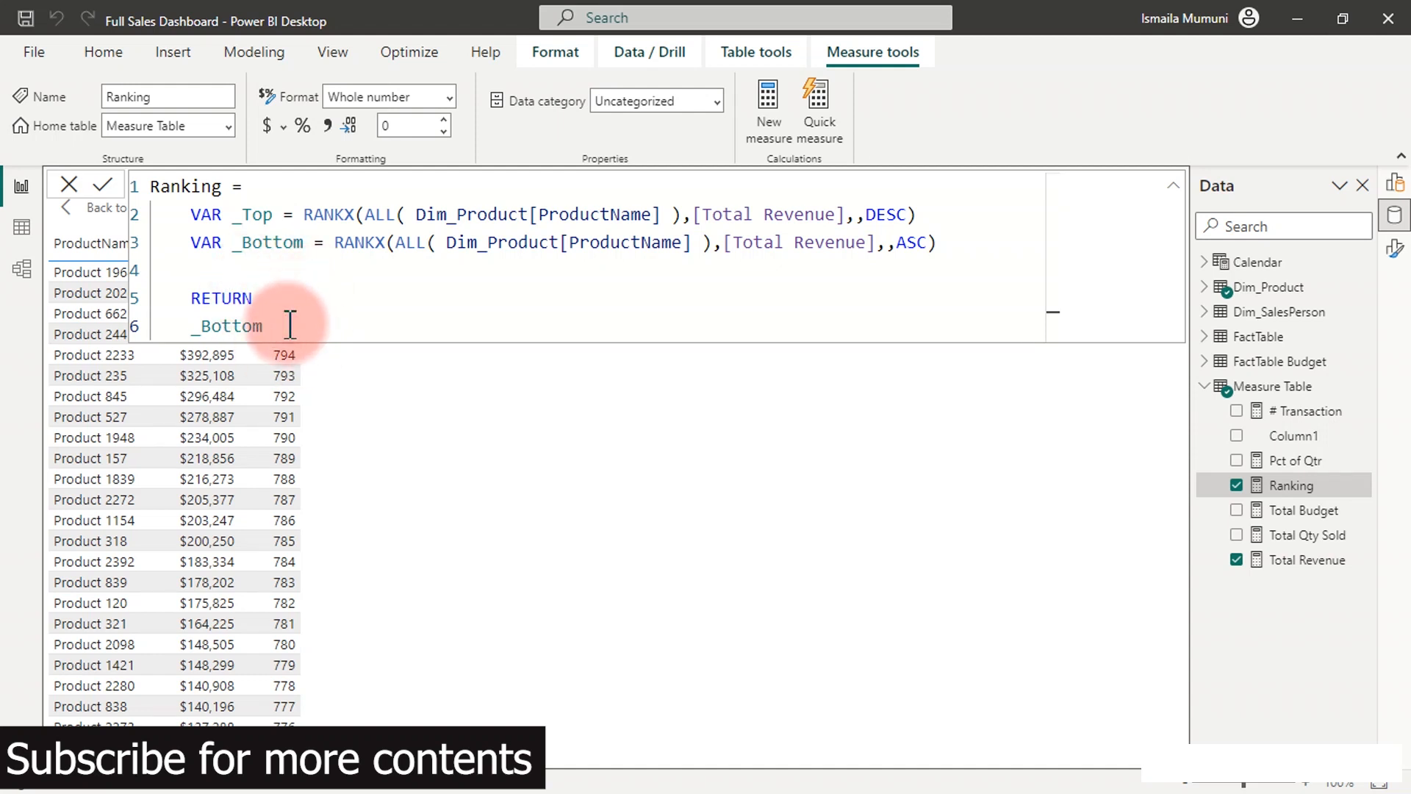
key(BackSpace)
key(BackSpace)
key(BackSpace)
key(BackSpace)
key(BackSpace)
key(BackSpace)
key(BackSpace)
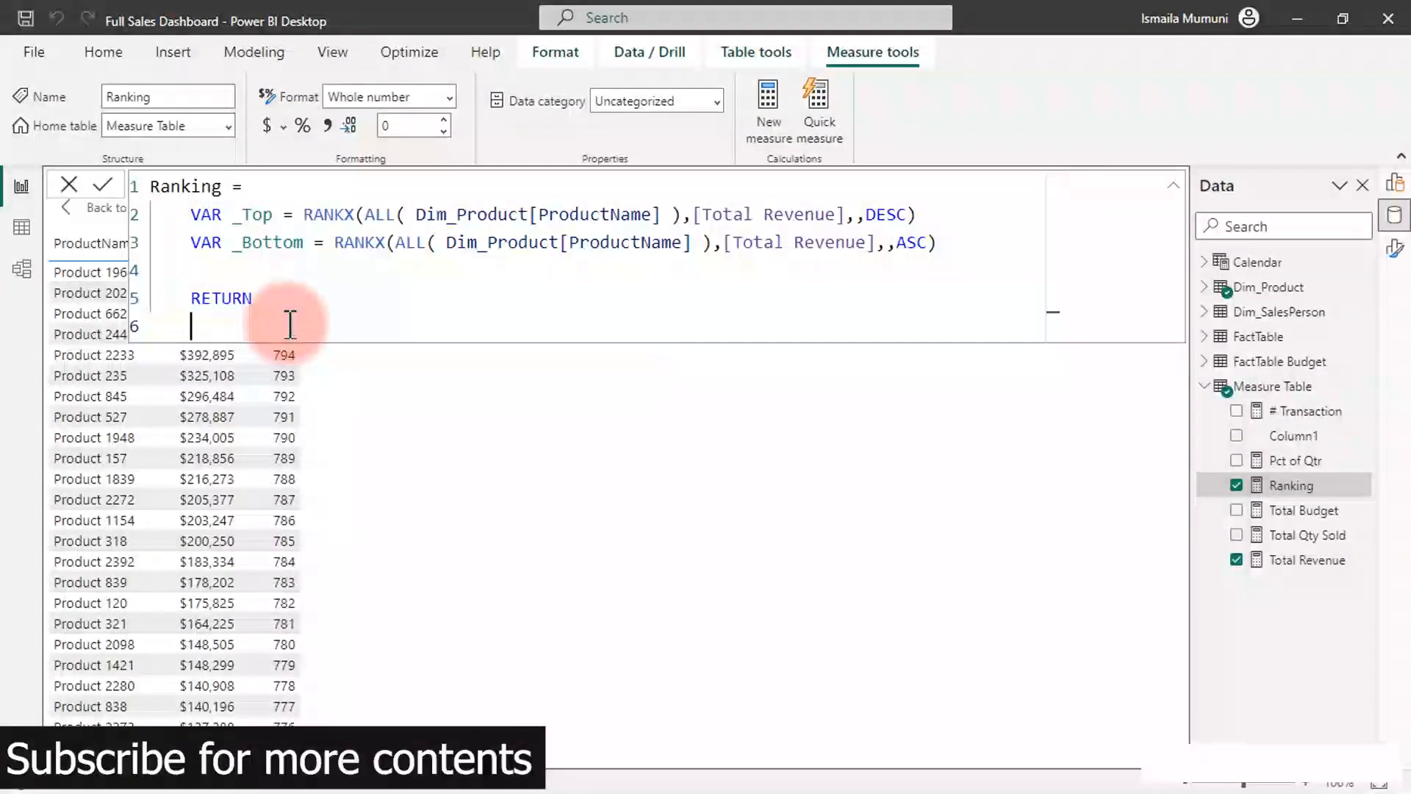
Step: Start an IF expression under RETURN that tests whether _Top<=3
text(IF()
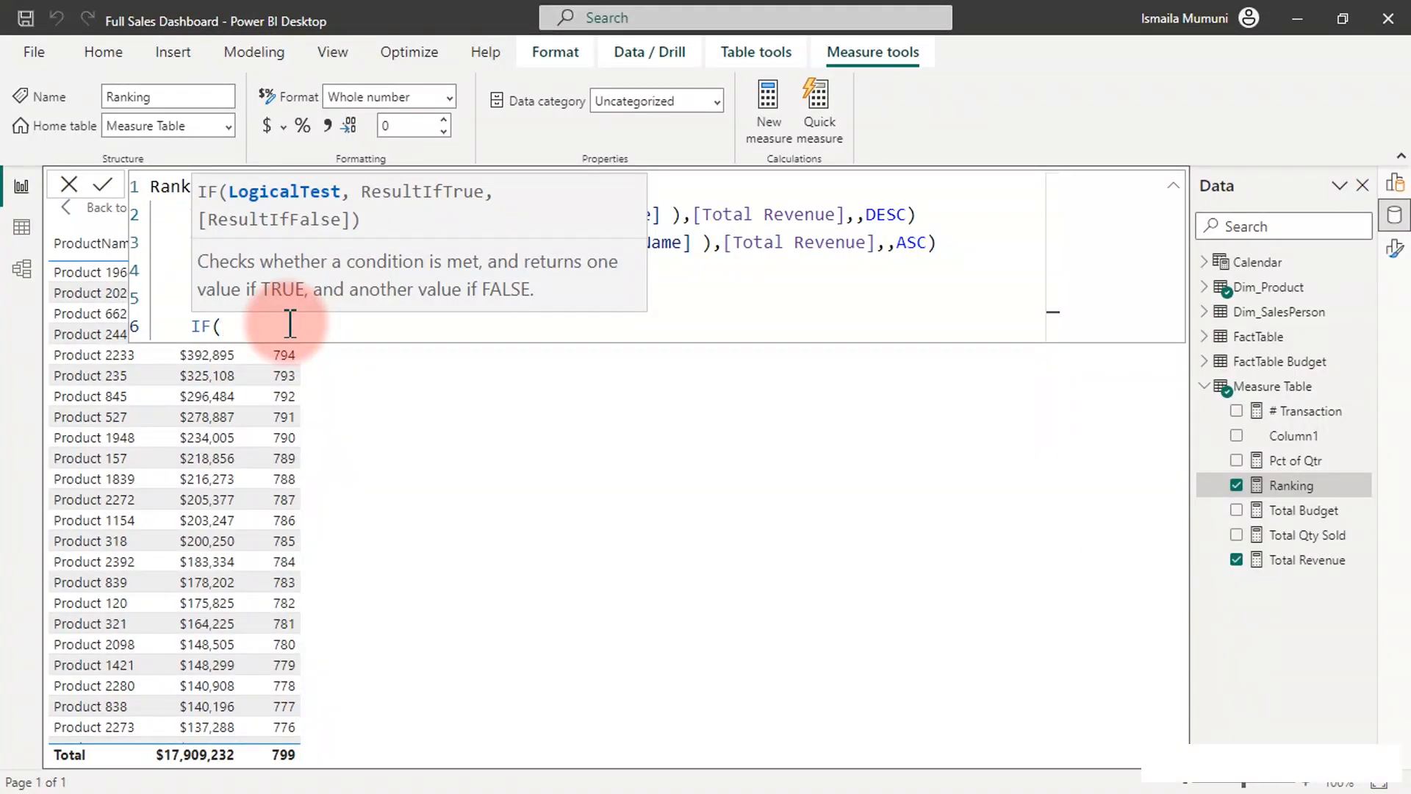
text(_)
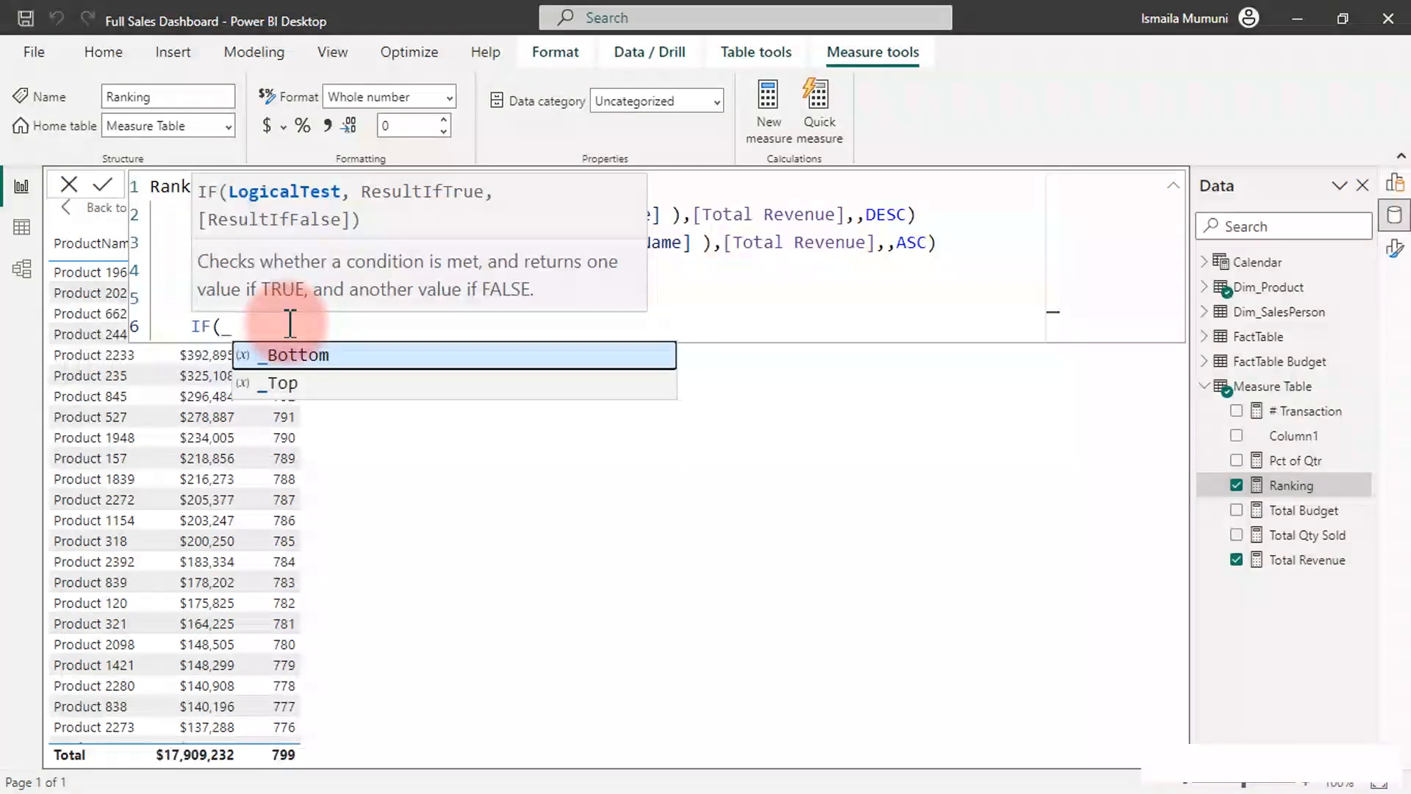
key(Down)
key(Tab)
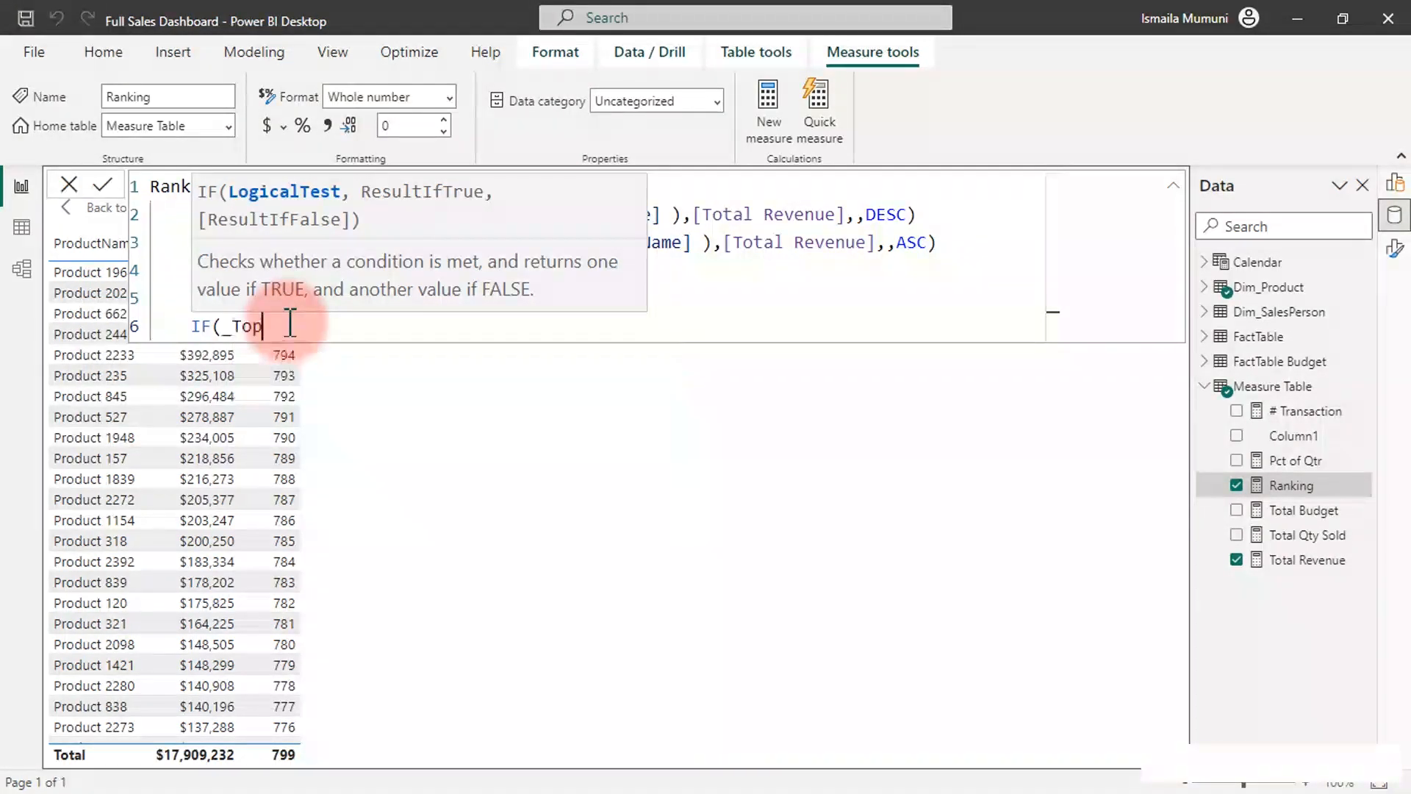
text(<=3,)
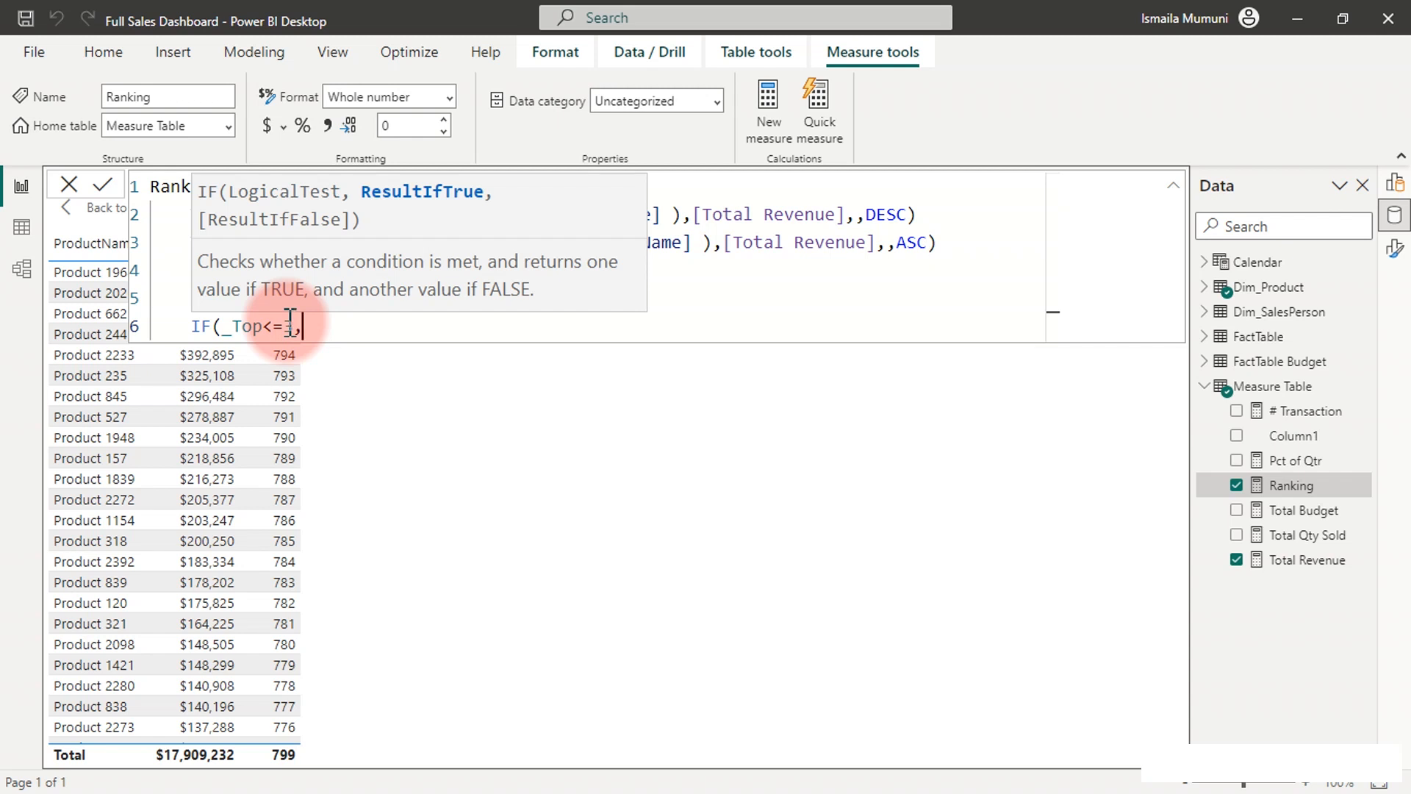
Step: Complete the IF with [Total Revenue] as its true result, commit the Ranking measure and leave the formula editor
text([)
key(Down)
key(Down)
key(Down)
key(Down)
key(Down)
key(Tab)
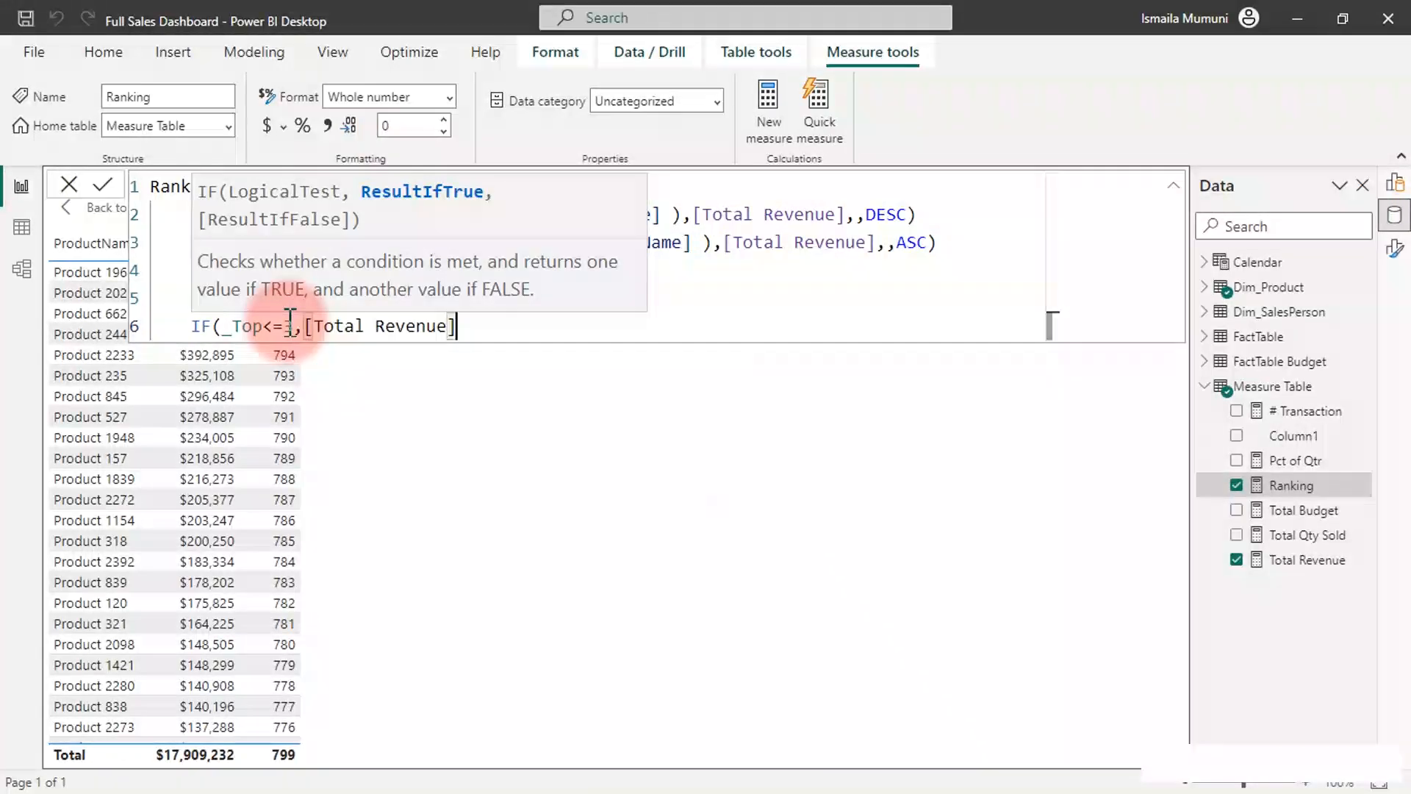
text())
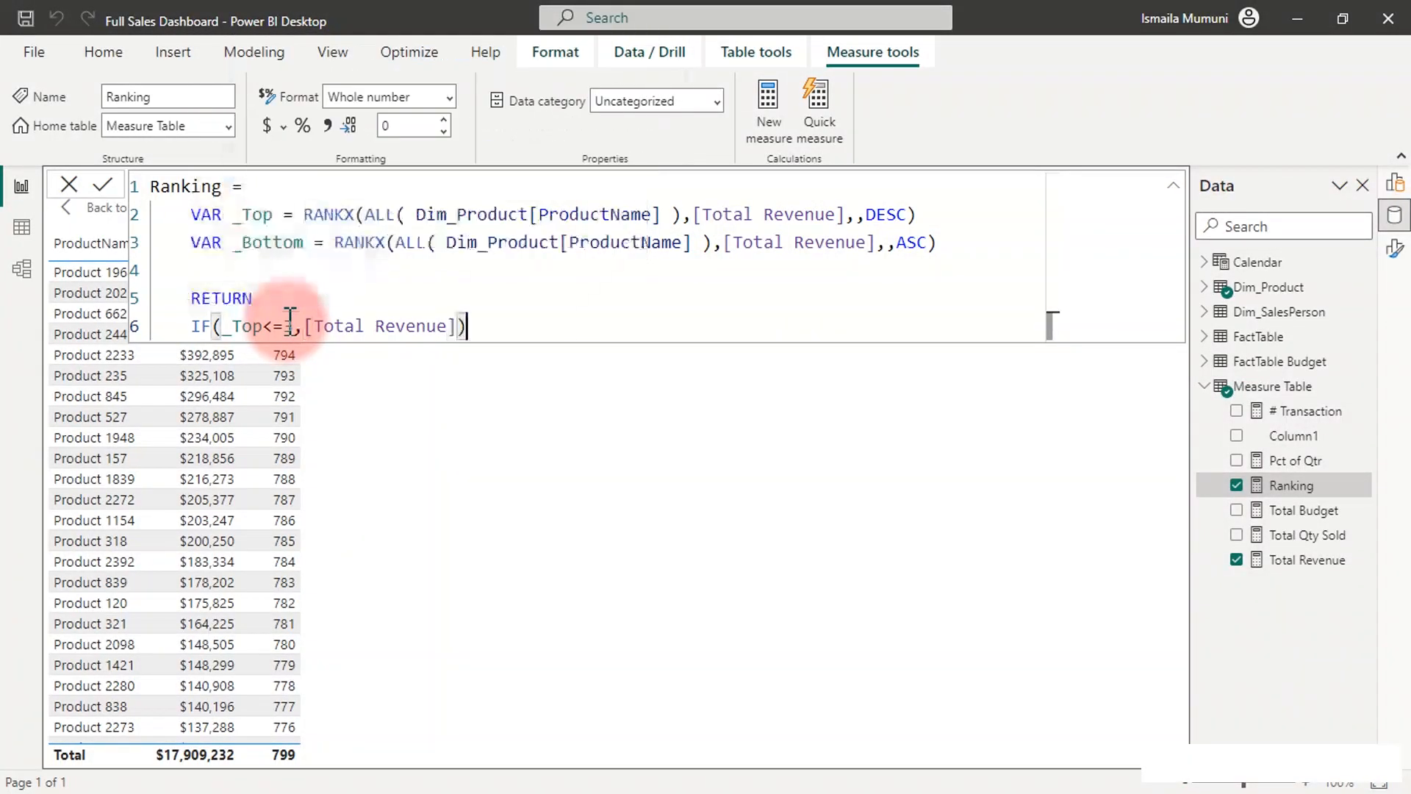
key(Return)
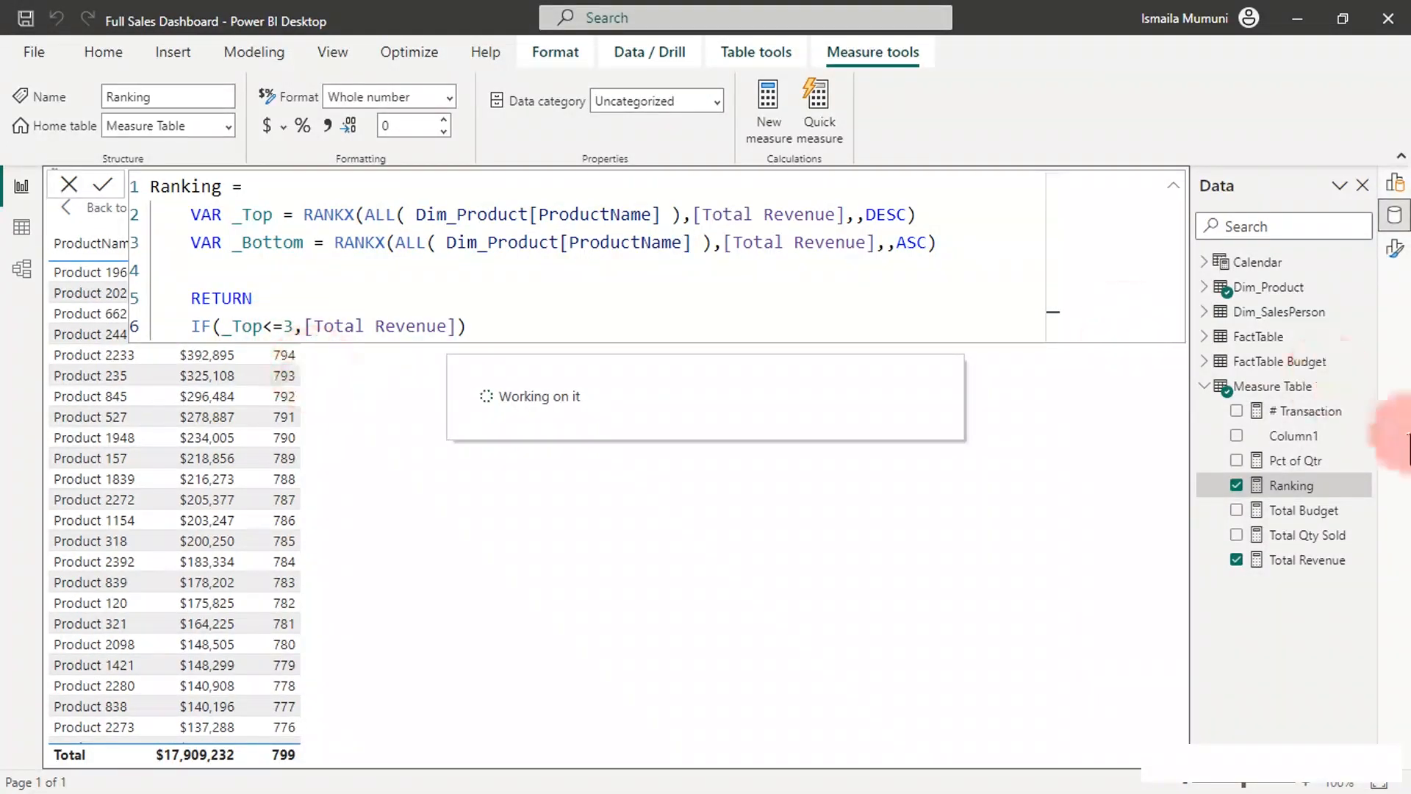
click(1288, 364)
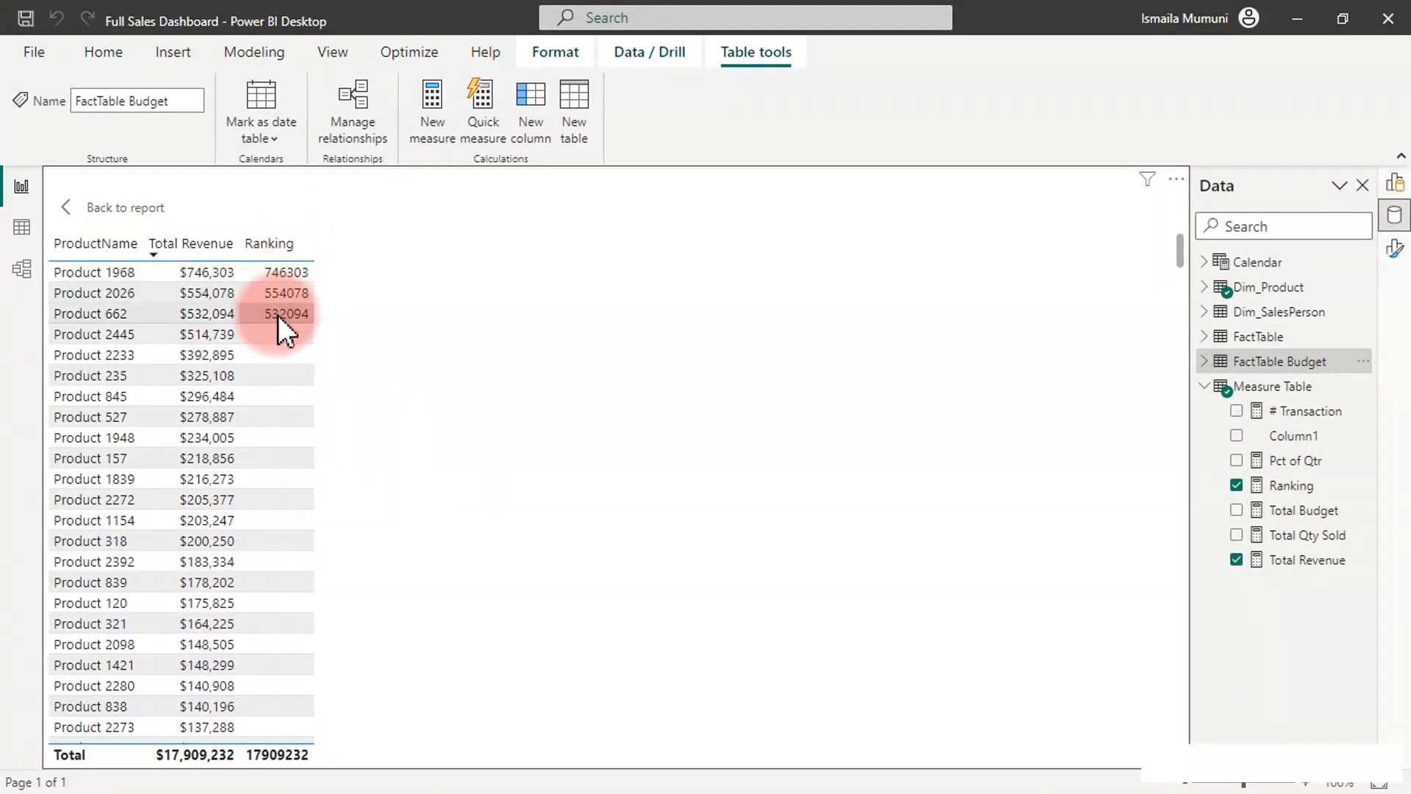
Step: Remove the Total Revenue measure from the table visual
click(1294, 488)
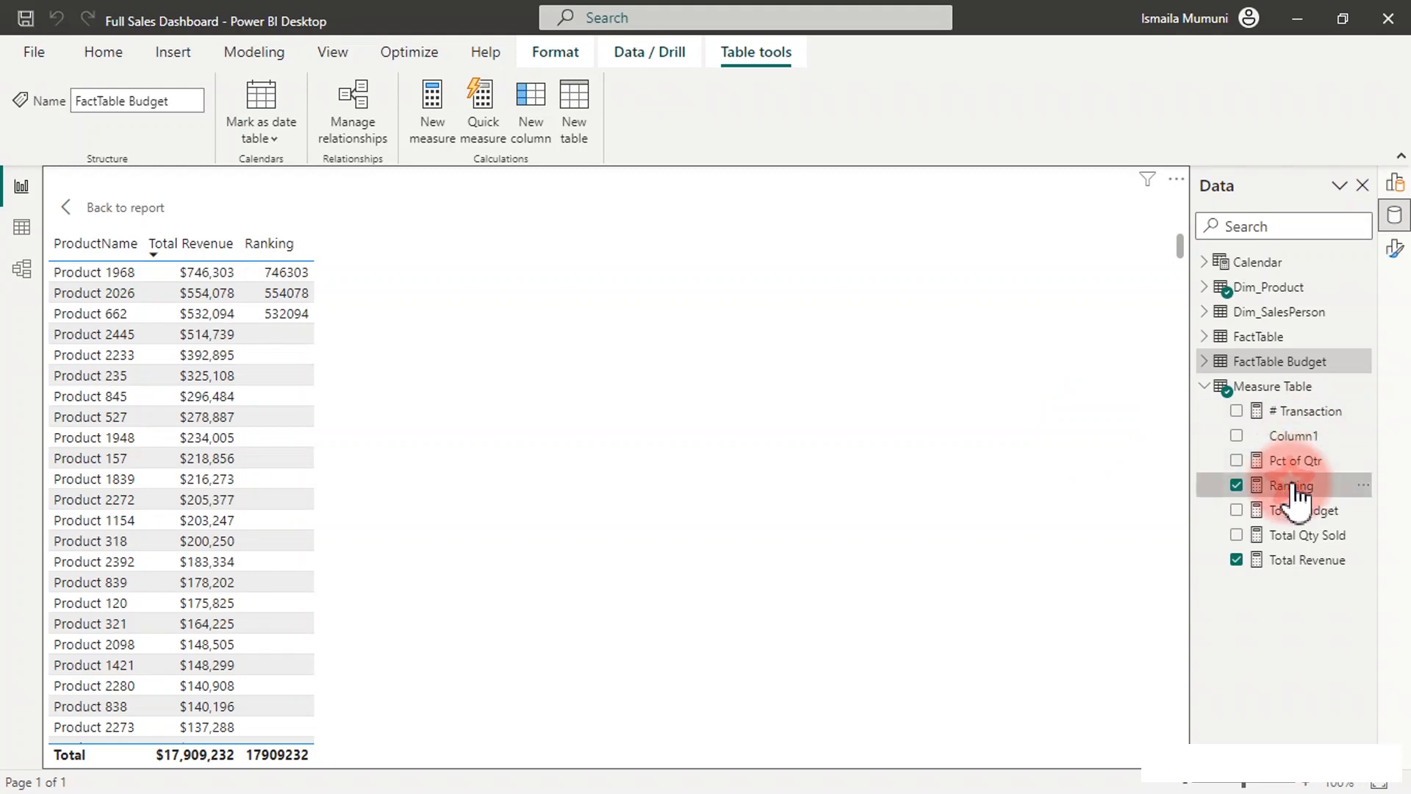
click(290, 298)
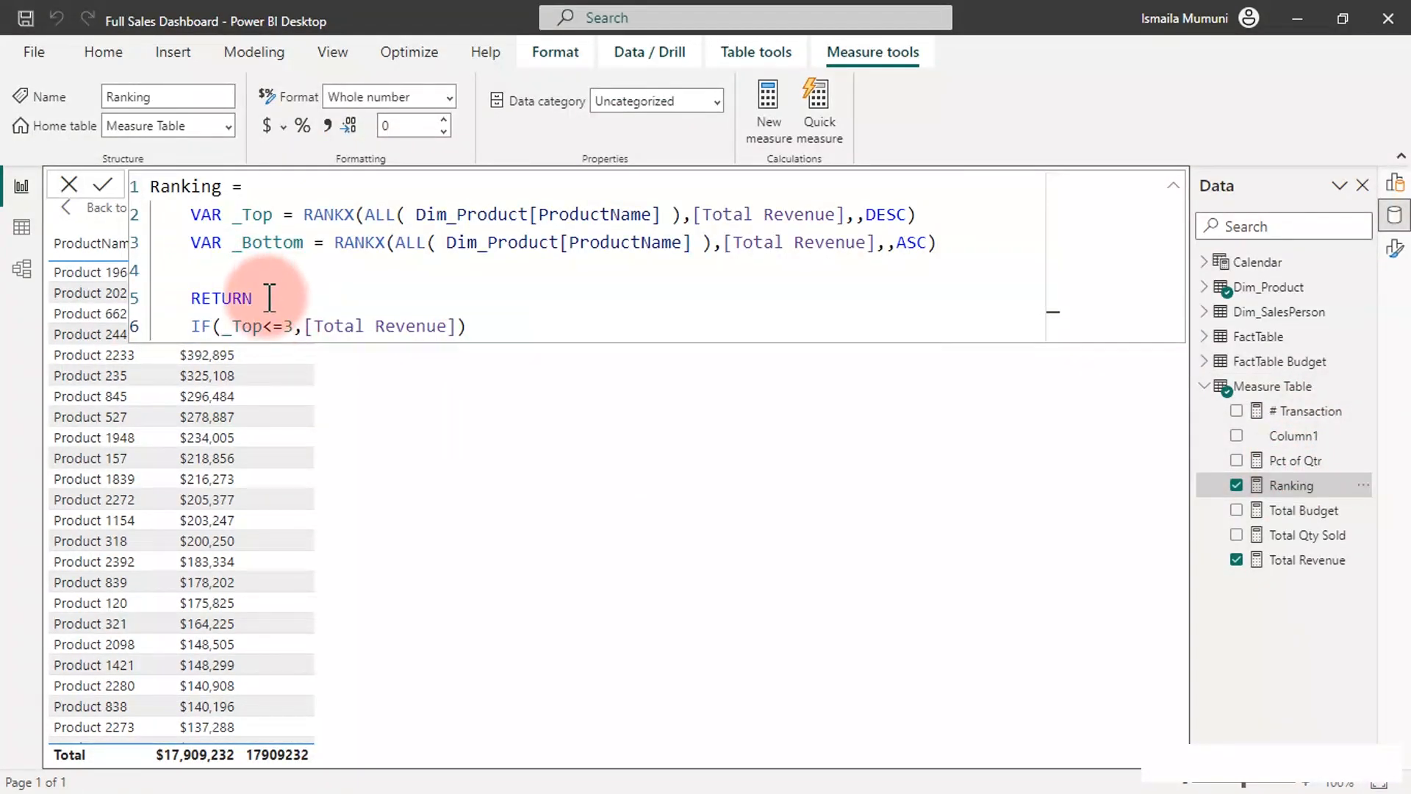
click(1307, 393)
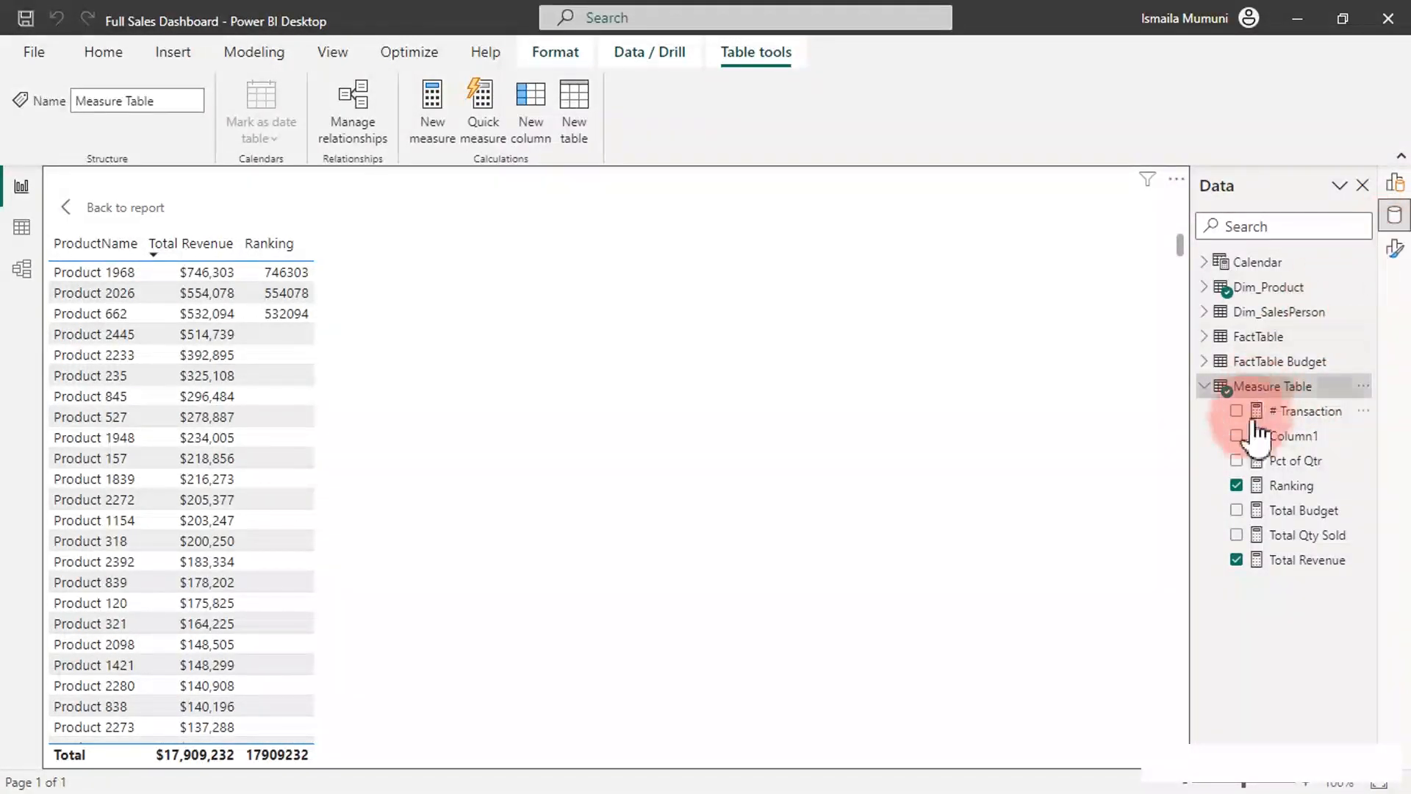
click(1237, 560)
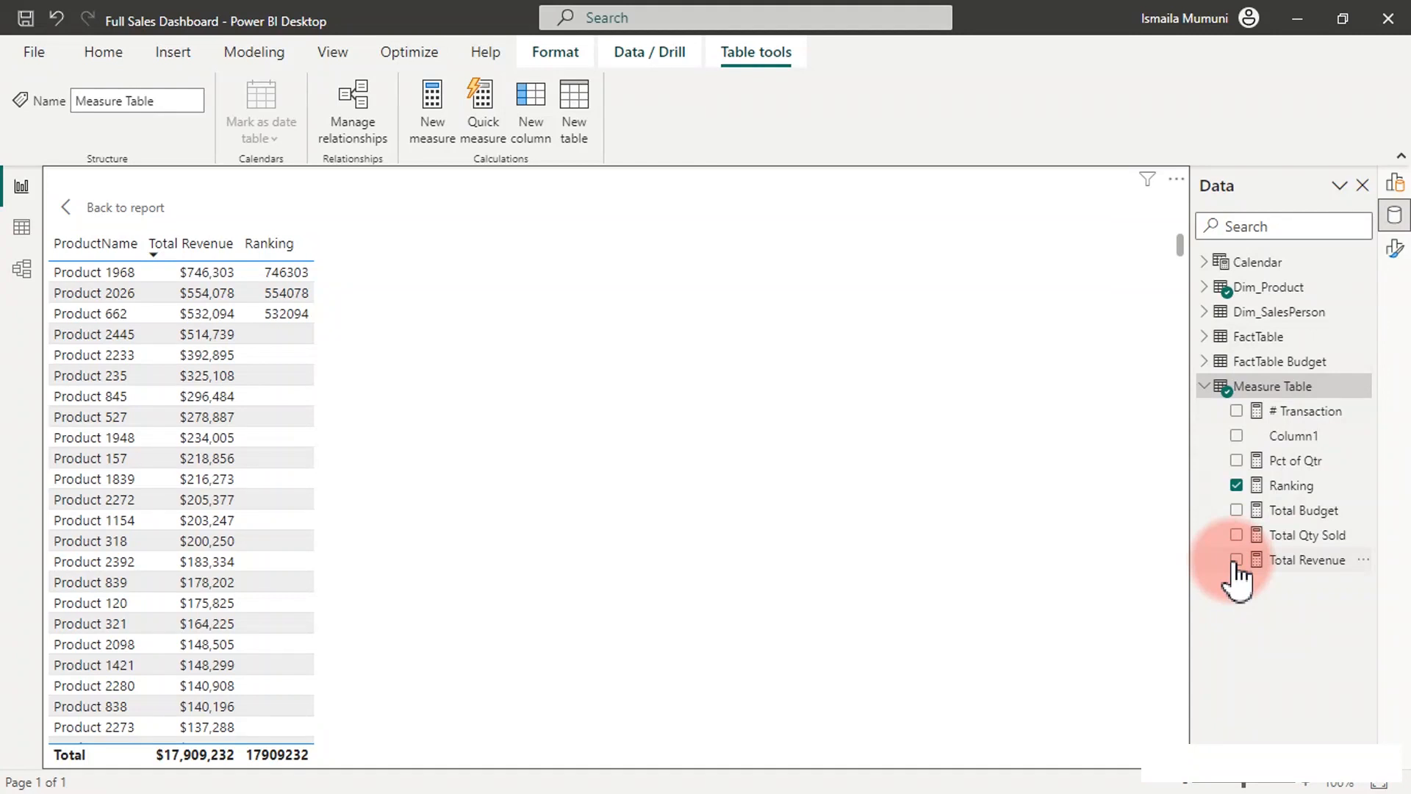
click(91, 248)
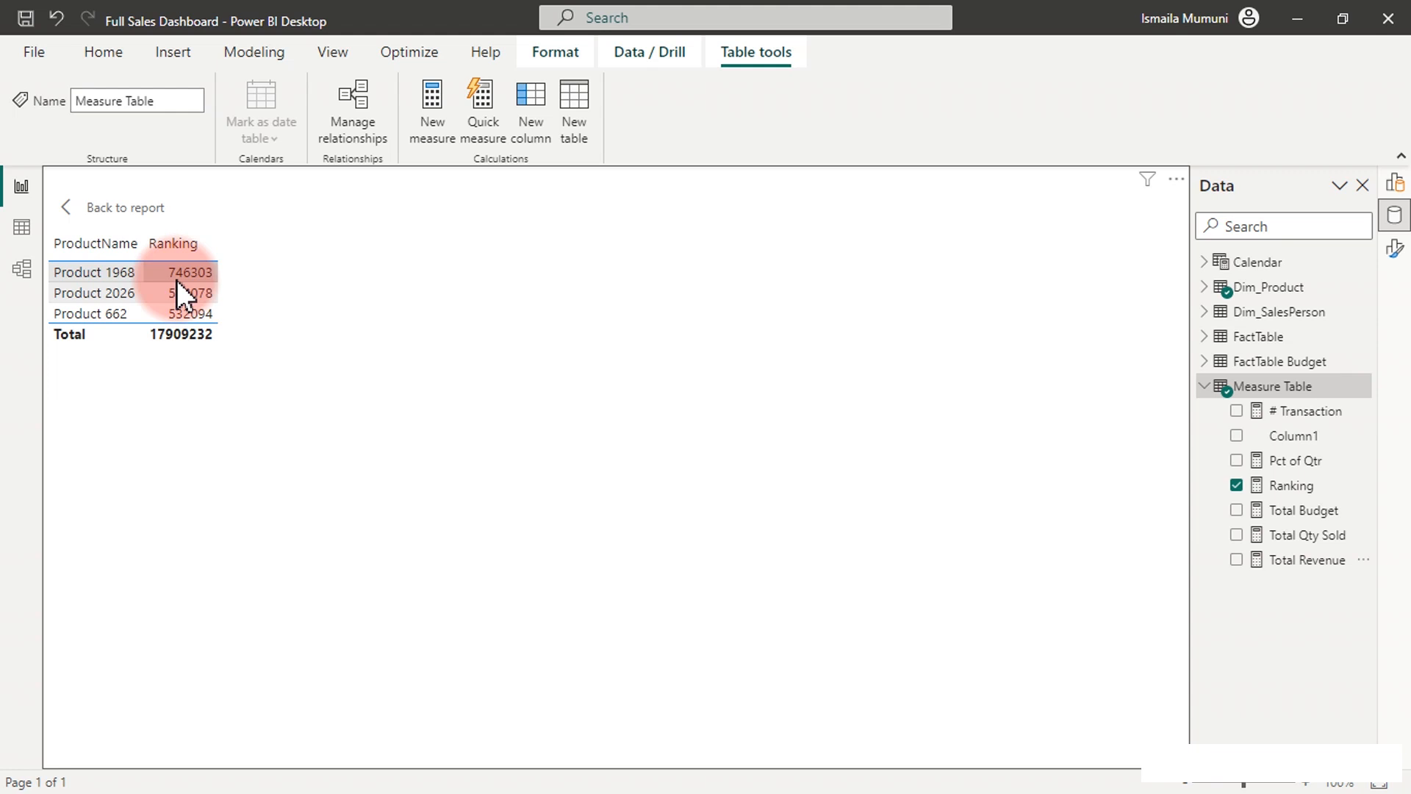
Step: Change the _Top limit in the Ranking measure's IF condition to 5 and commit the formula
click(1308, 485)
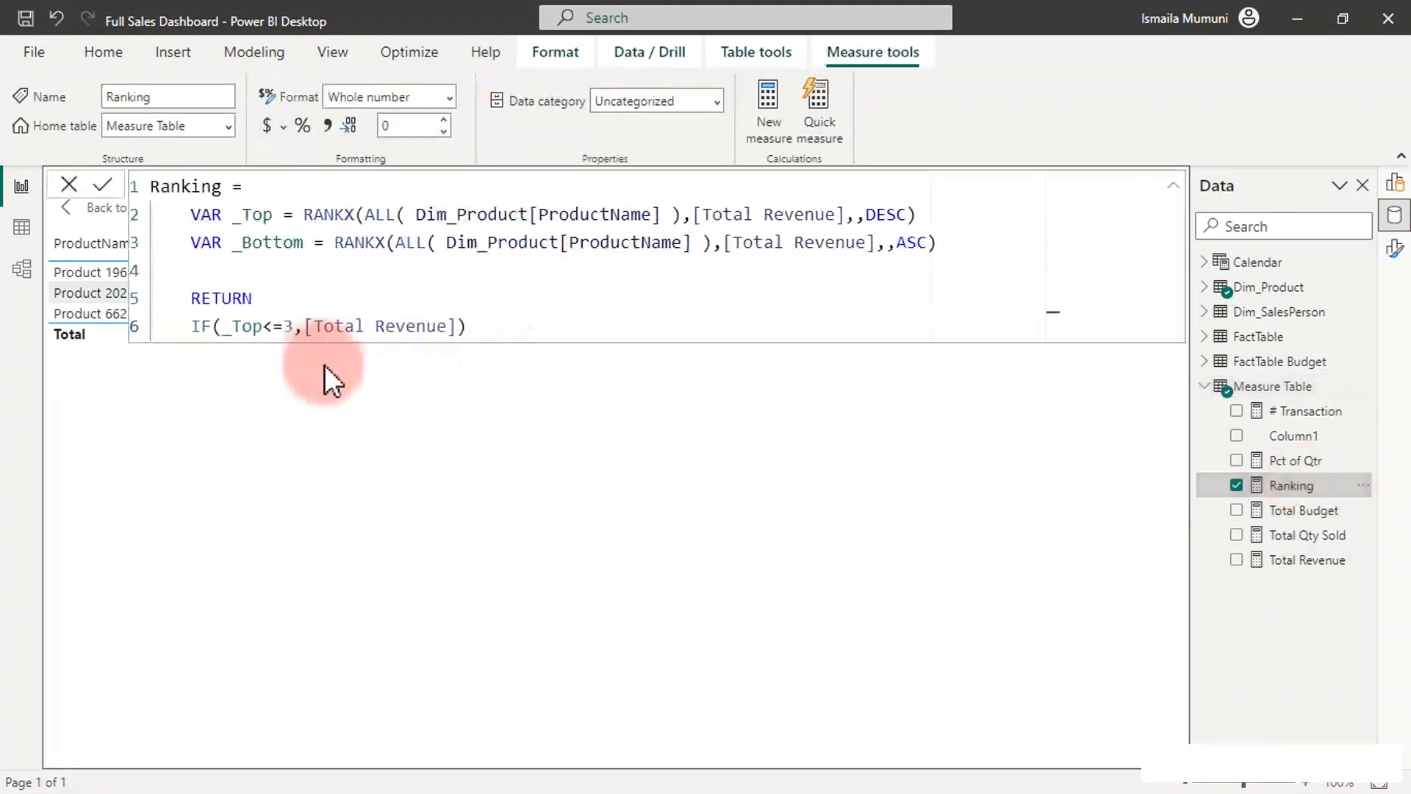
click(296, 324)
key(BackSpace)
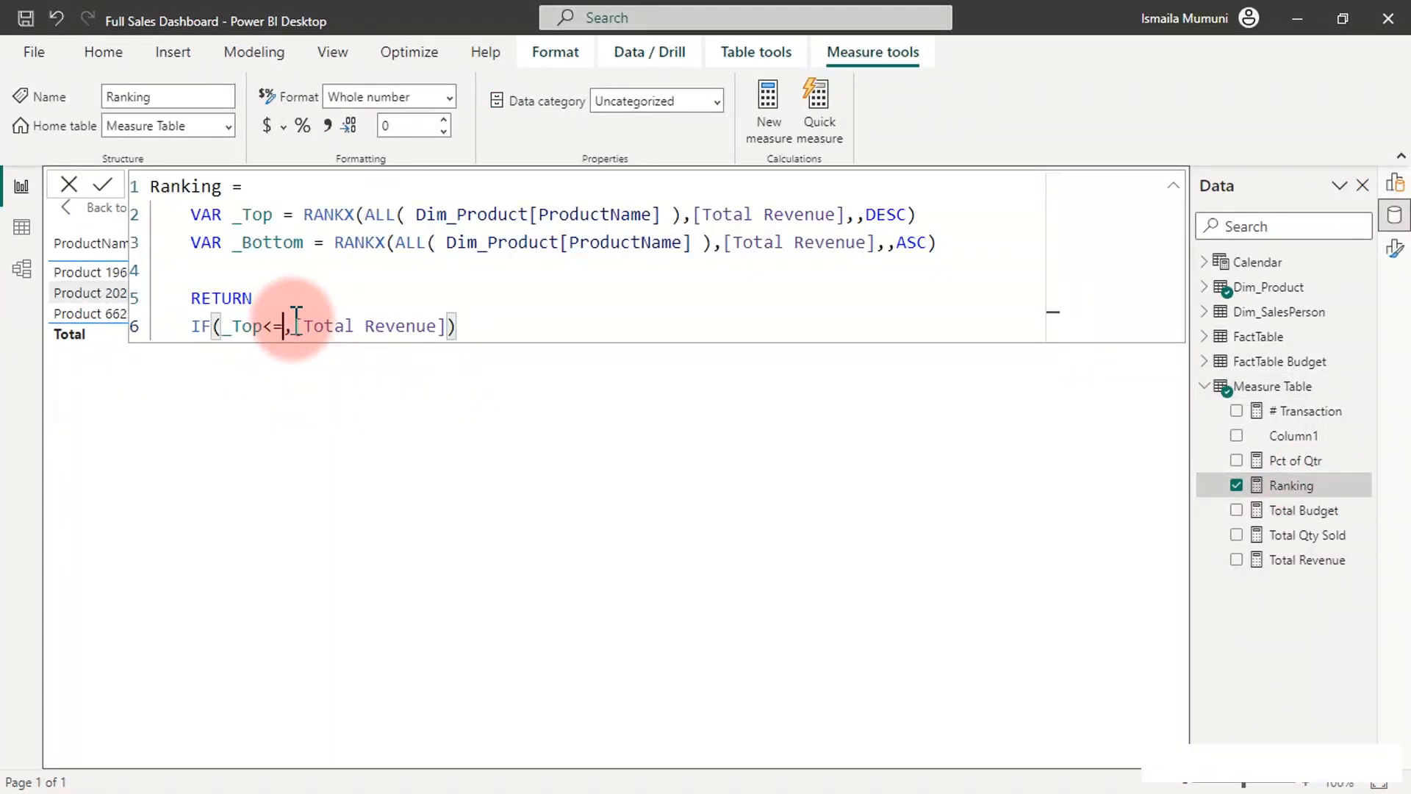
text(5)
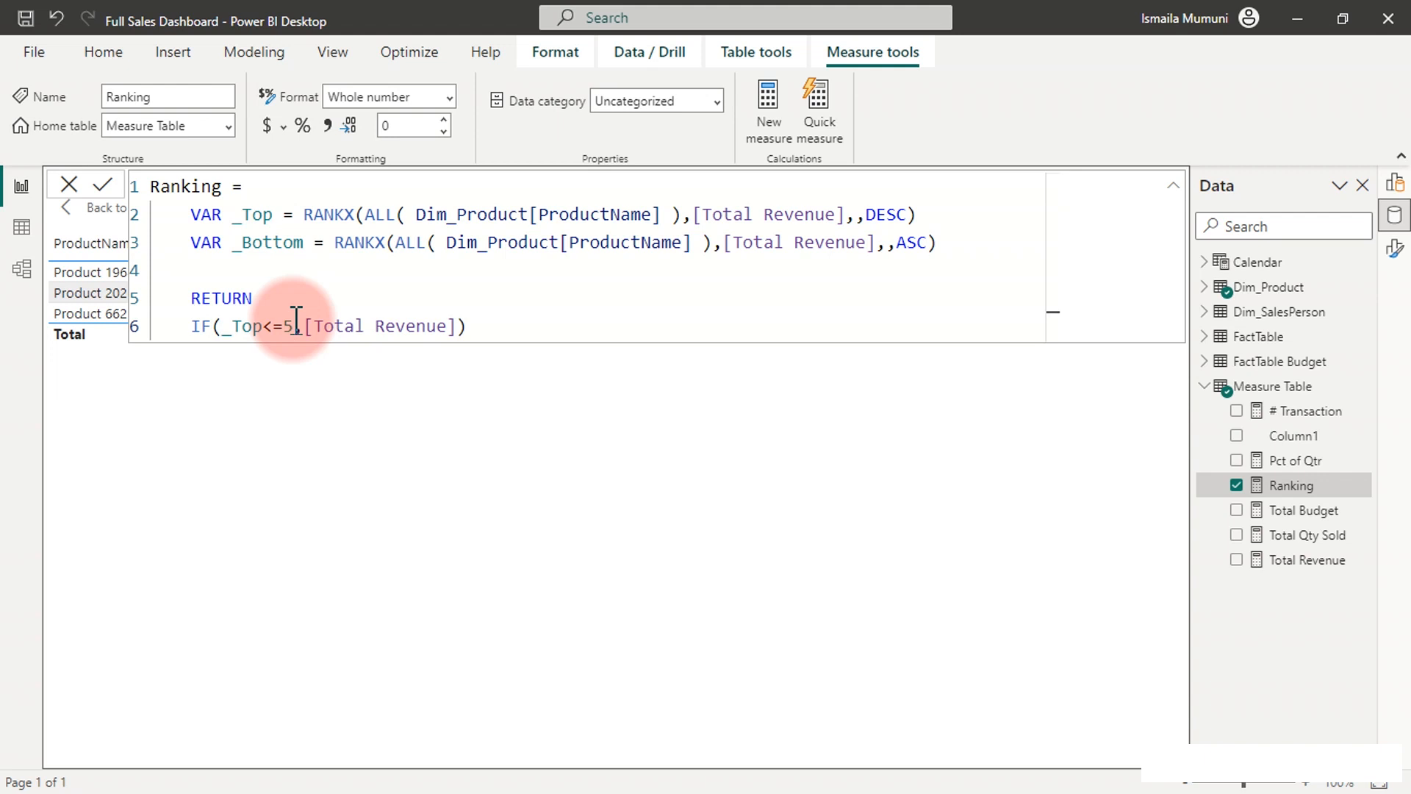
click(1282, 362)
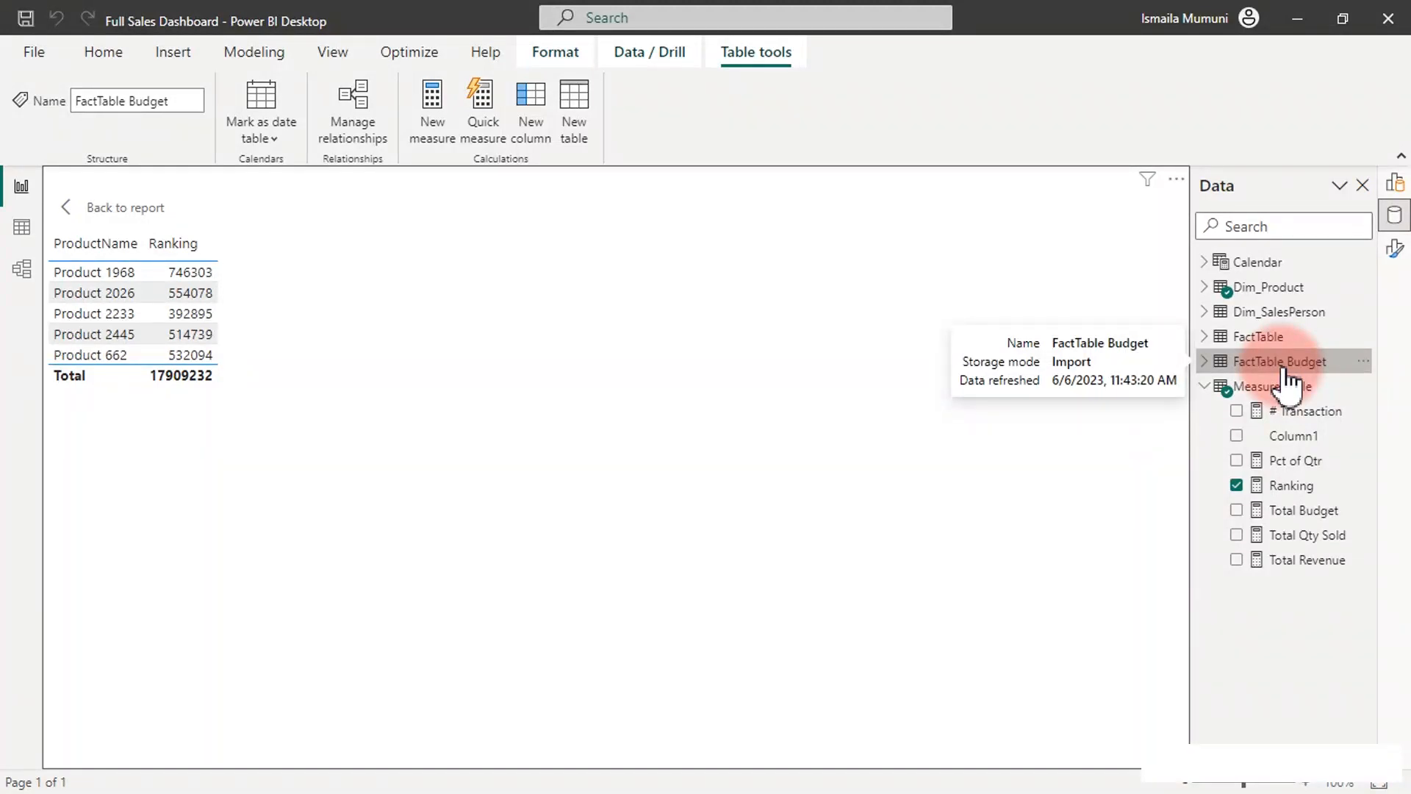
Step: Set the _Top limit in the Ranking measure's IF condition to 7 and commit the formula
click(1282, 489)
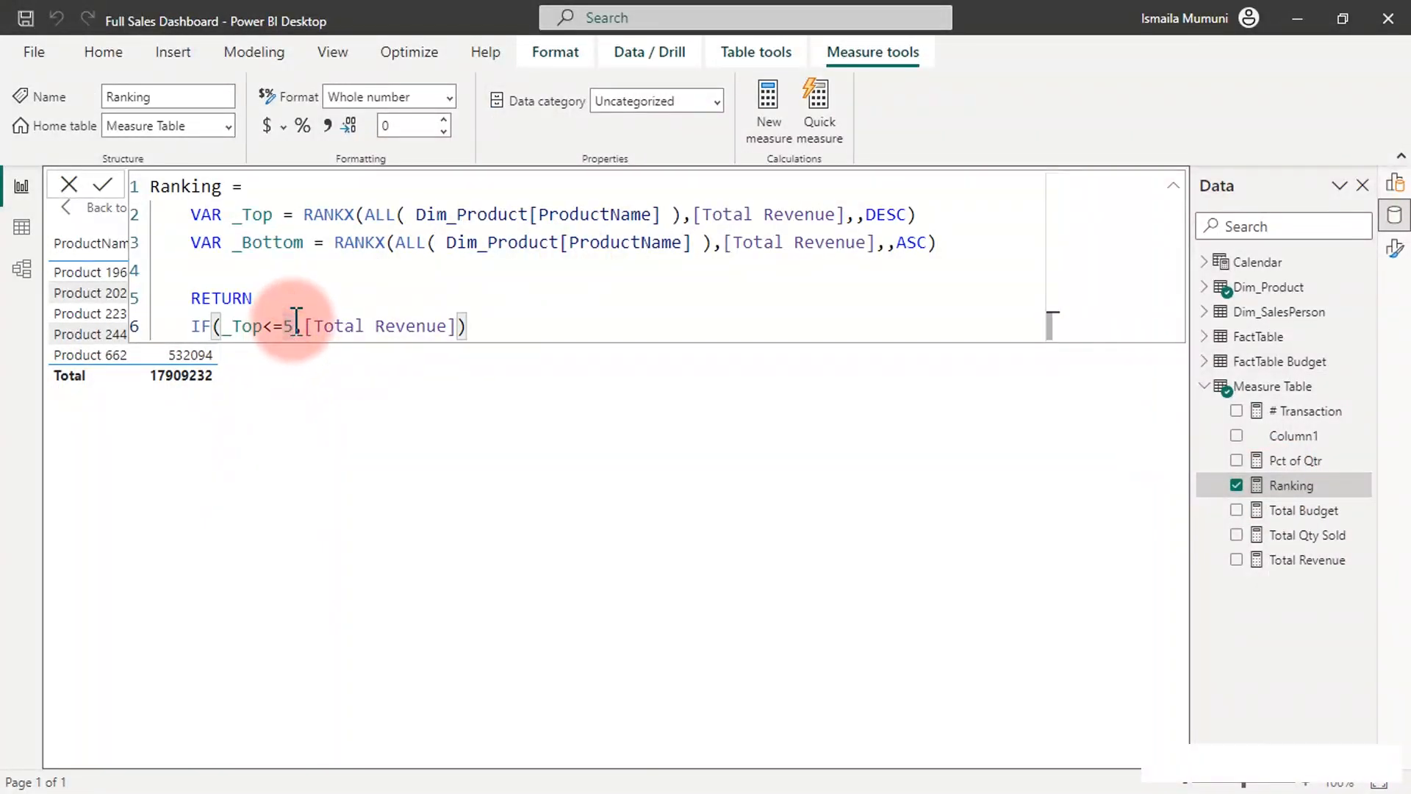
click(294, 323)
key(BackSpace)
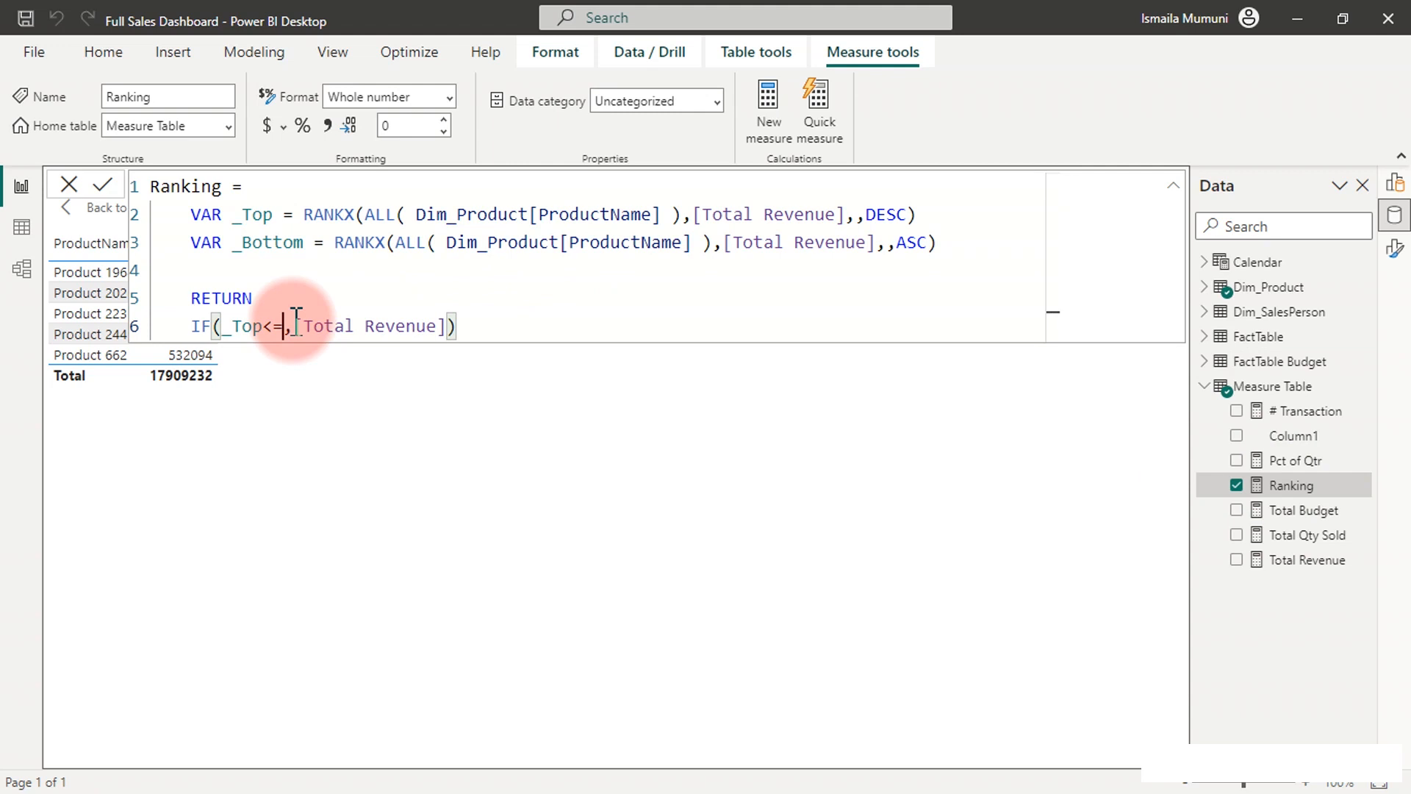
text(7)
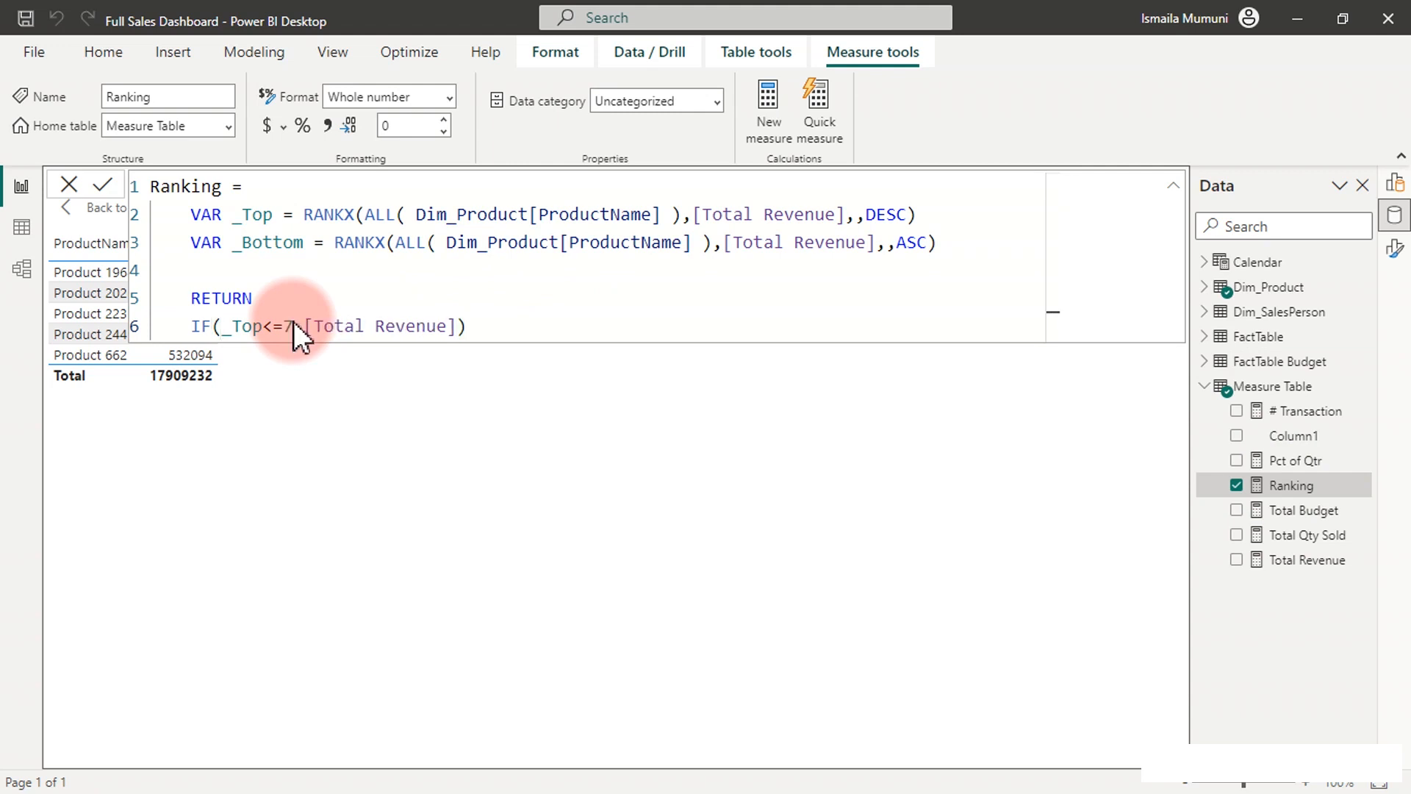
key(Return)
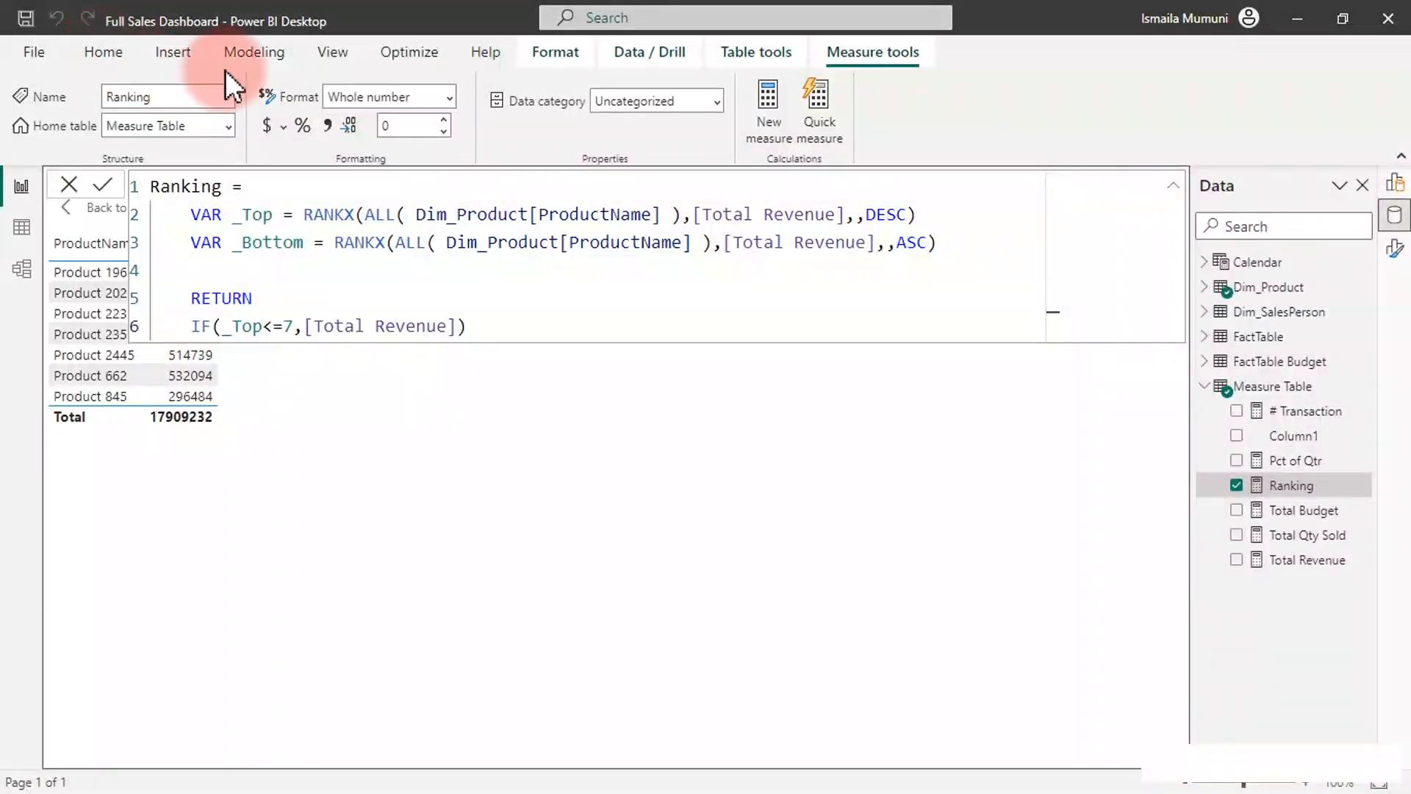
Step: Start a new numeric range parameter and name it Choose Rank
click(238, 55)
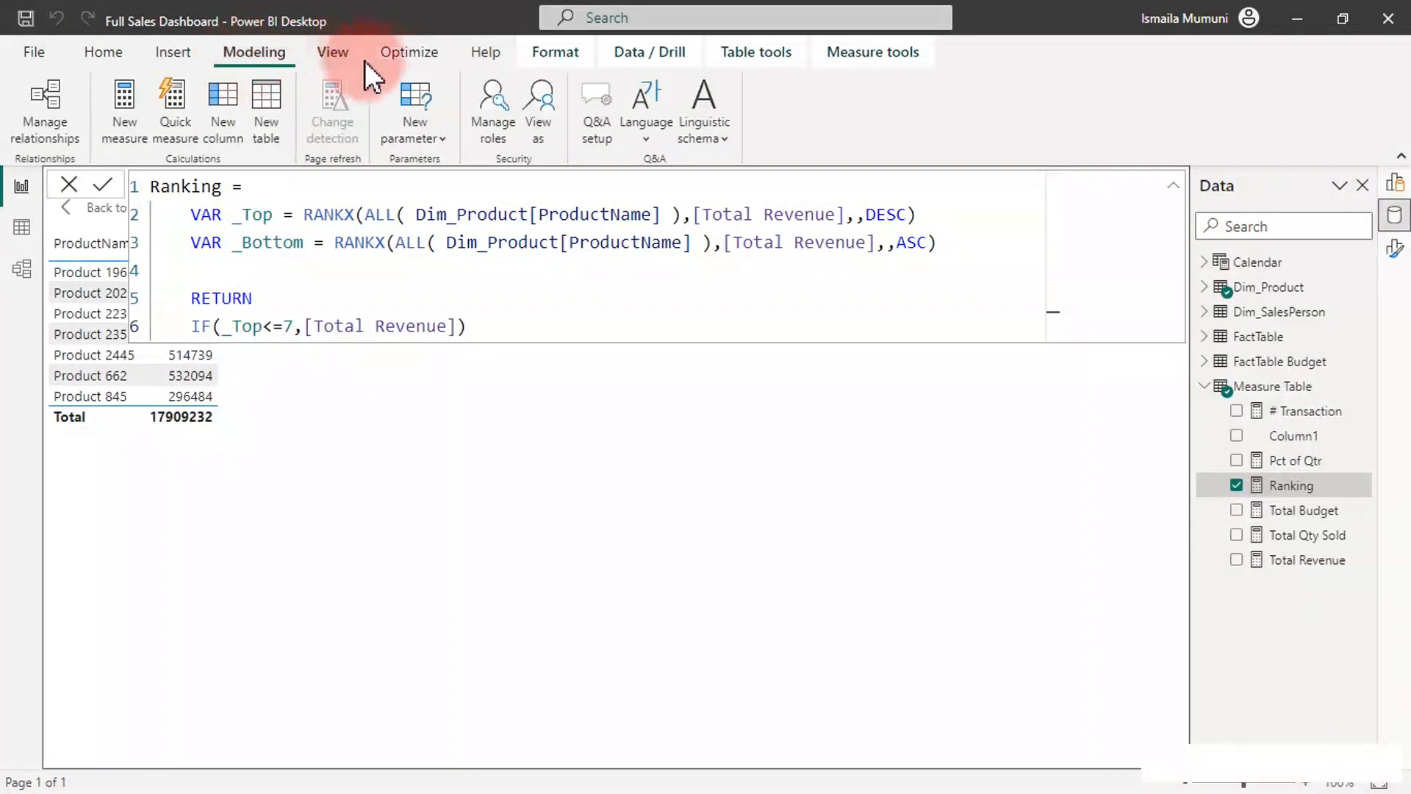
click(416, 100)
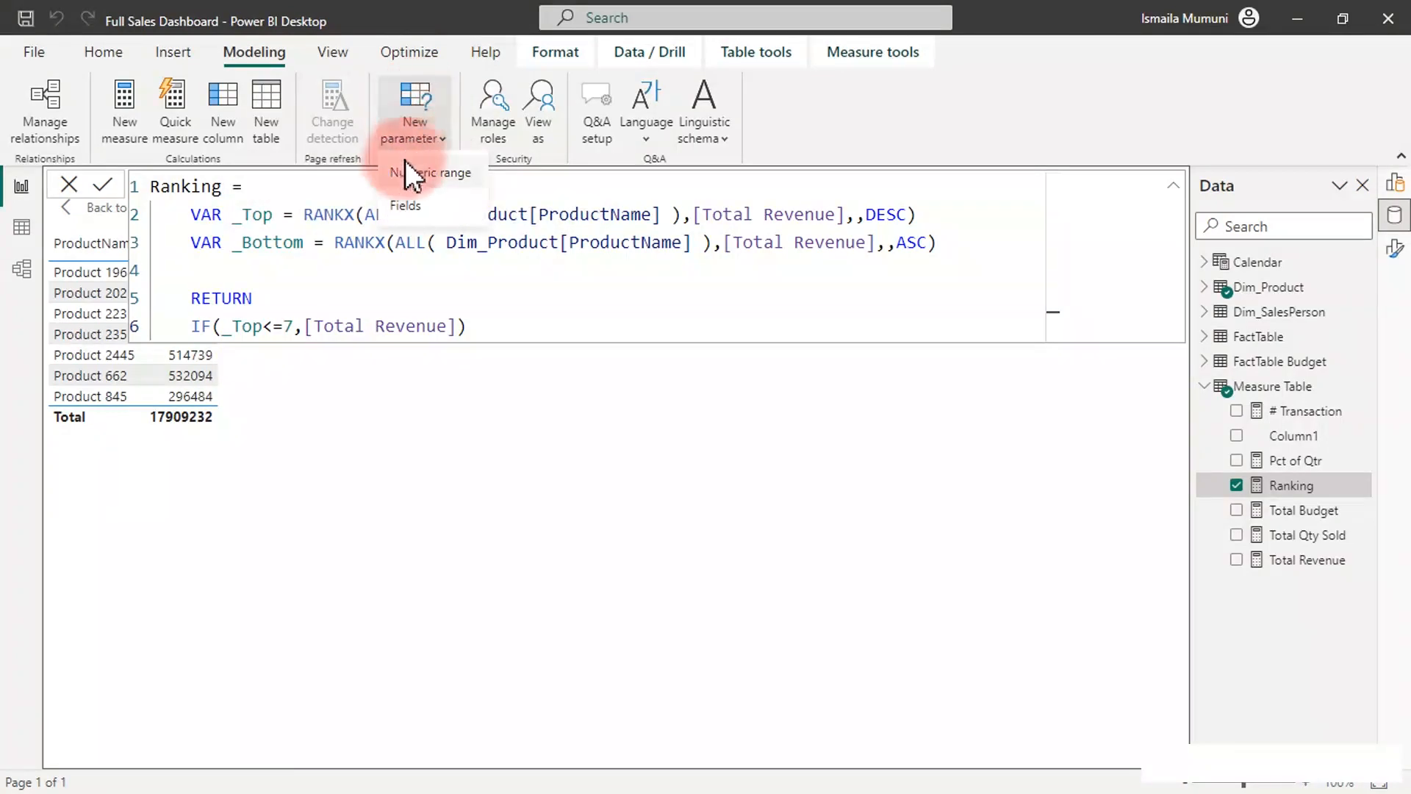
click(421, 172)
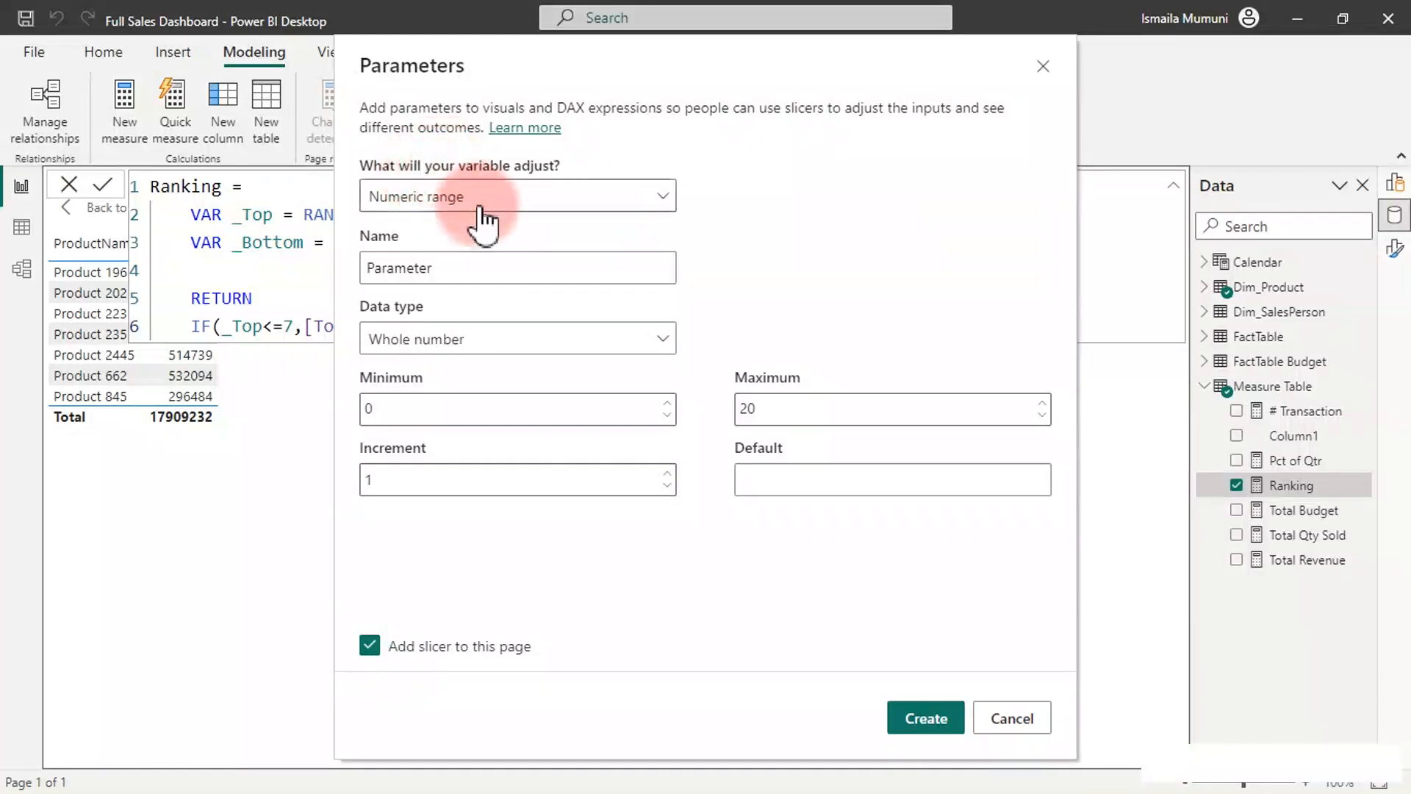
click(483, 267)
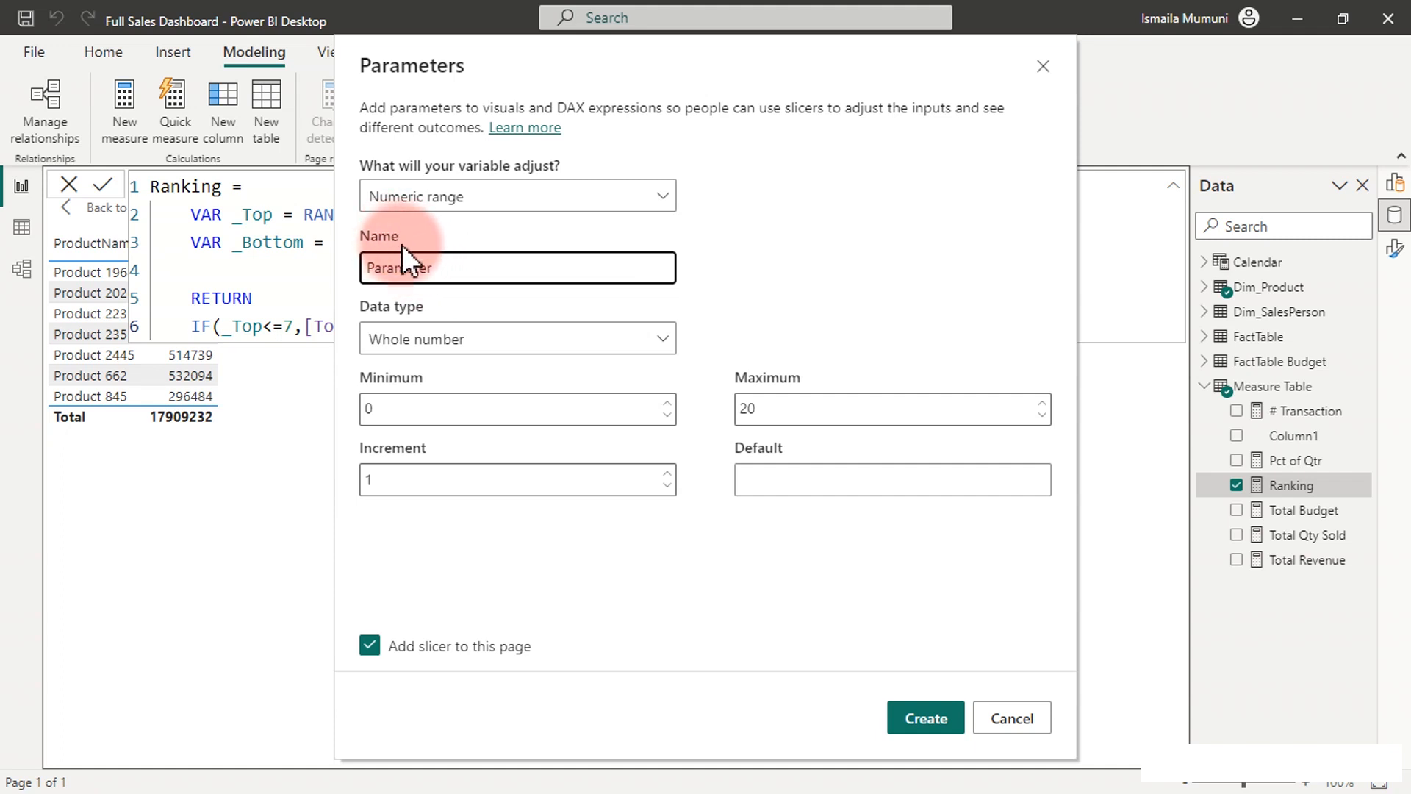
drag(434, 268, 350, 268)
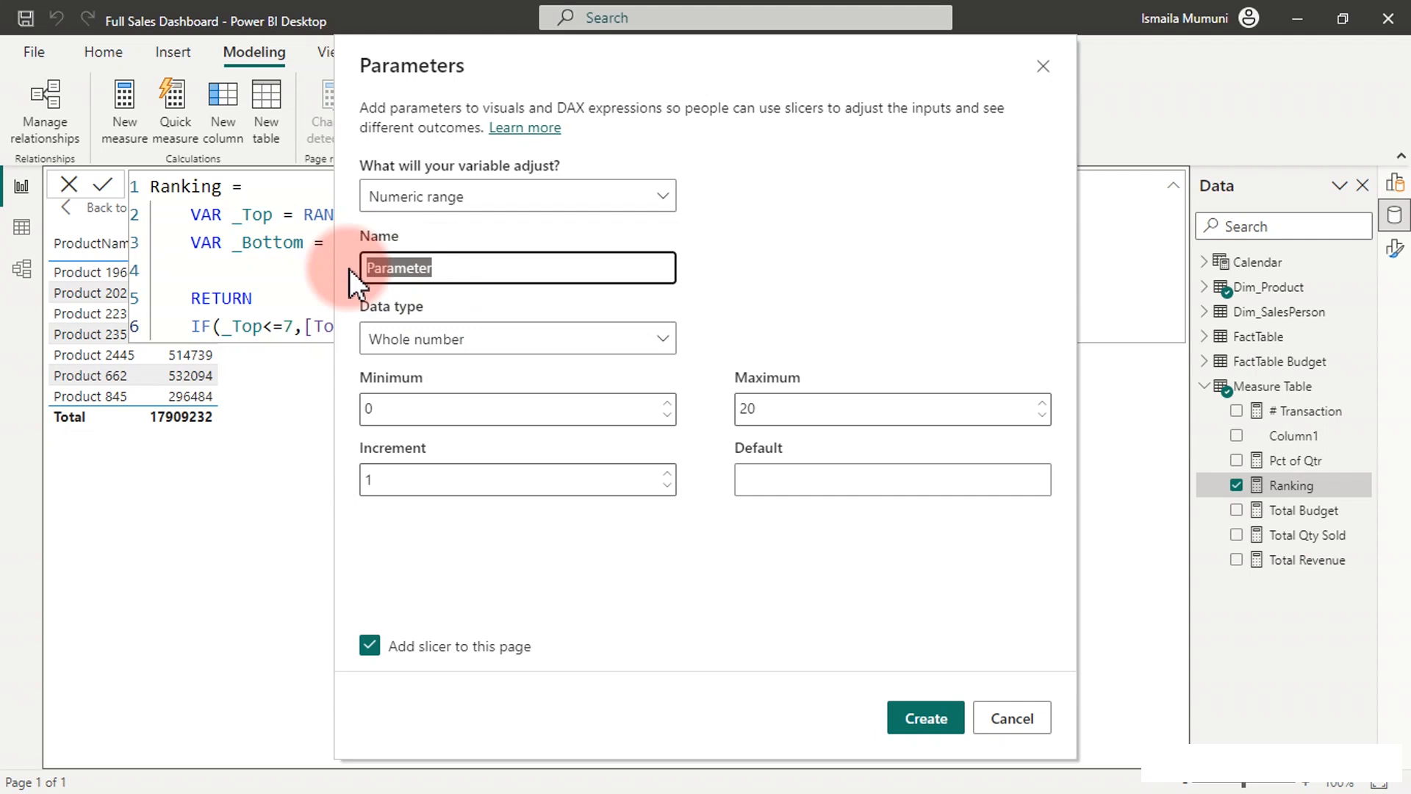
text(c)
key(BackSpace)
key(BackSpace)
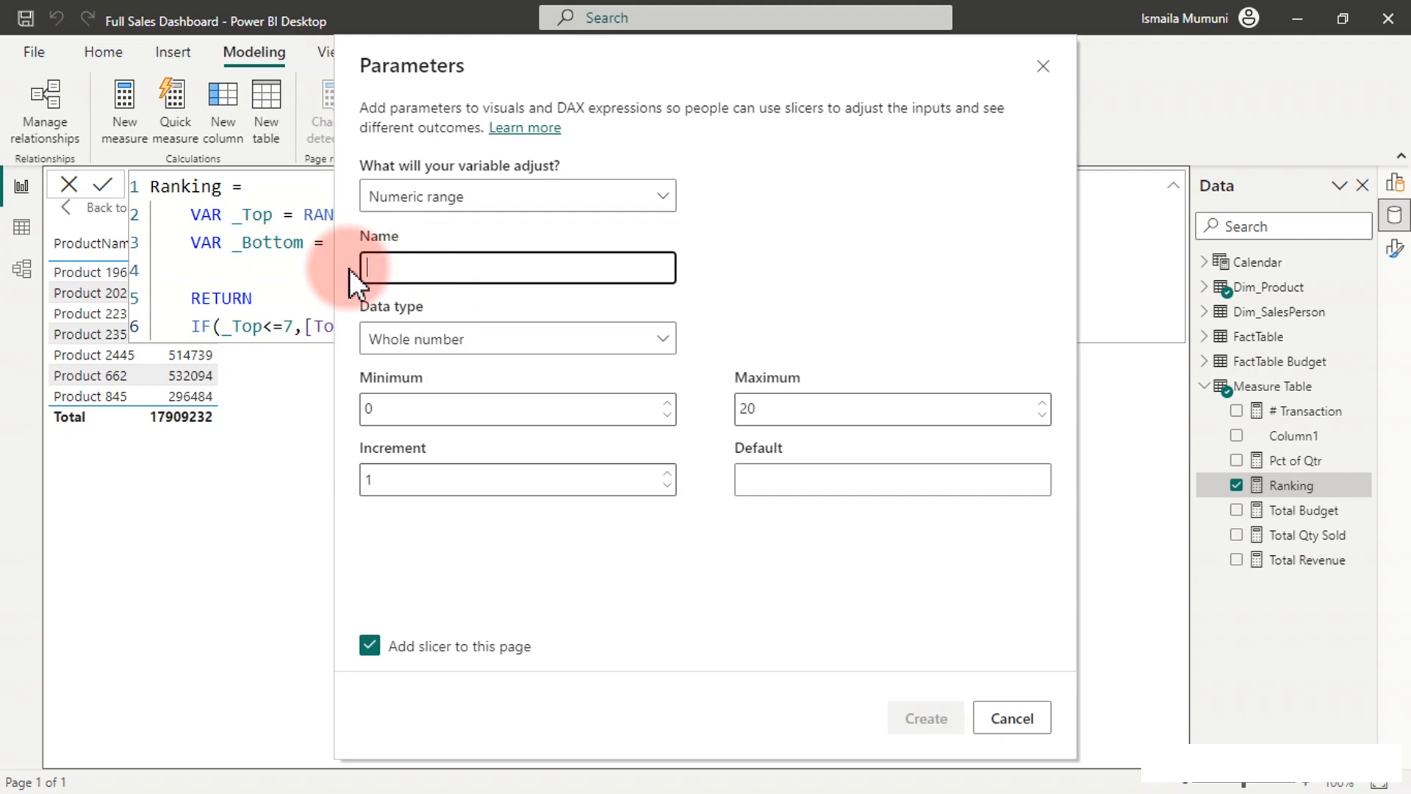
text(Choose )
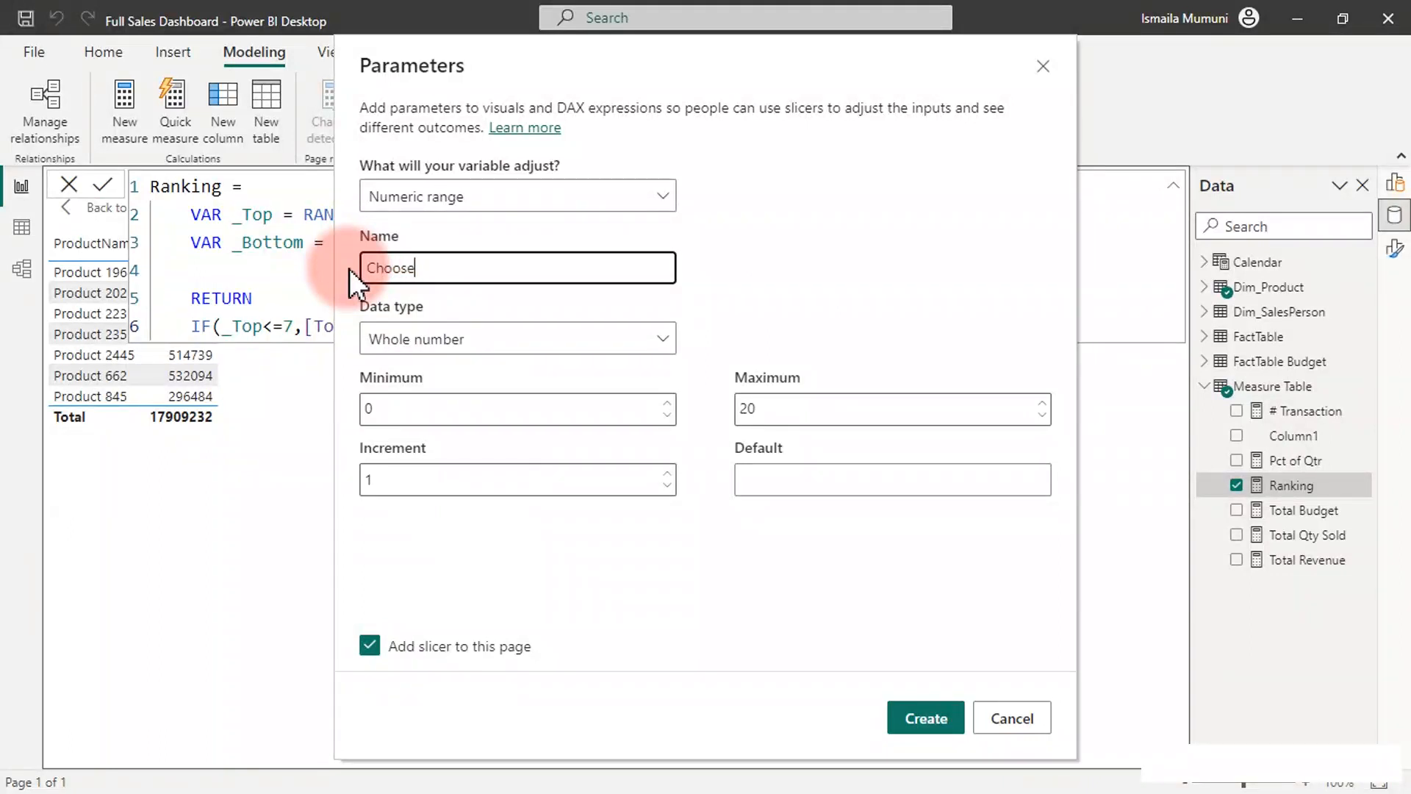
text(Rank)
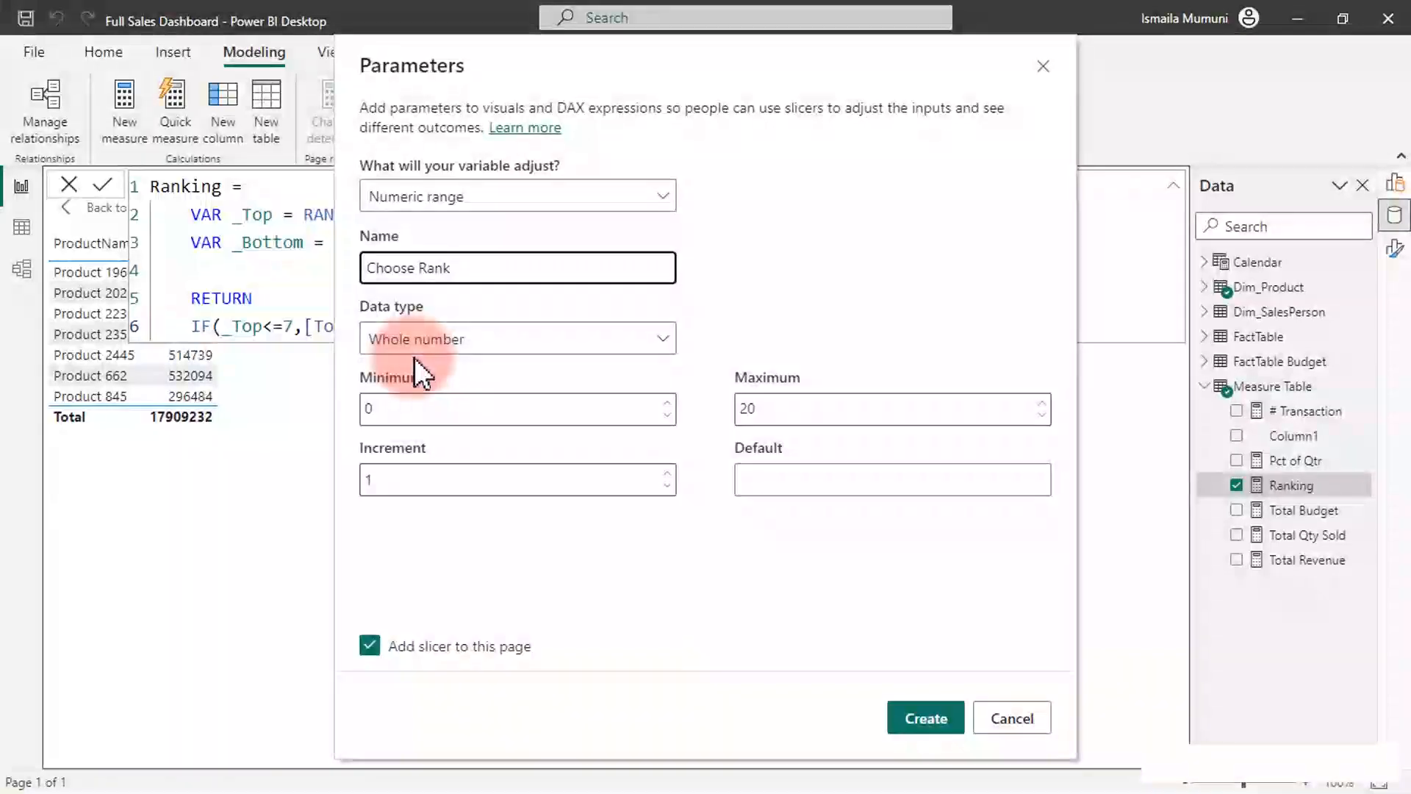
Step: Set the Choose Rank parameter's minimum to 1 and its maximum to 15
click(399, 409)
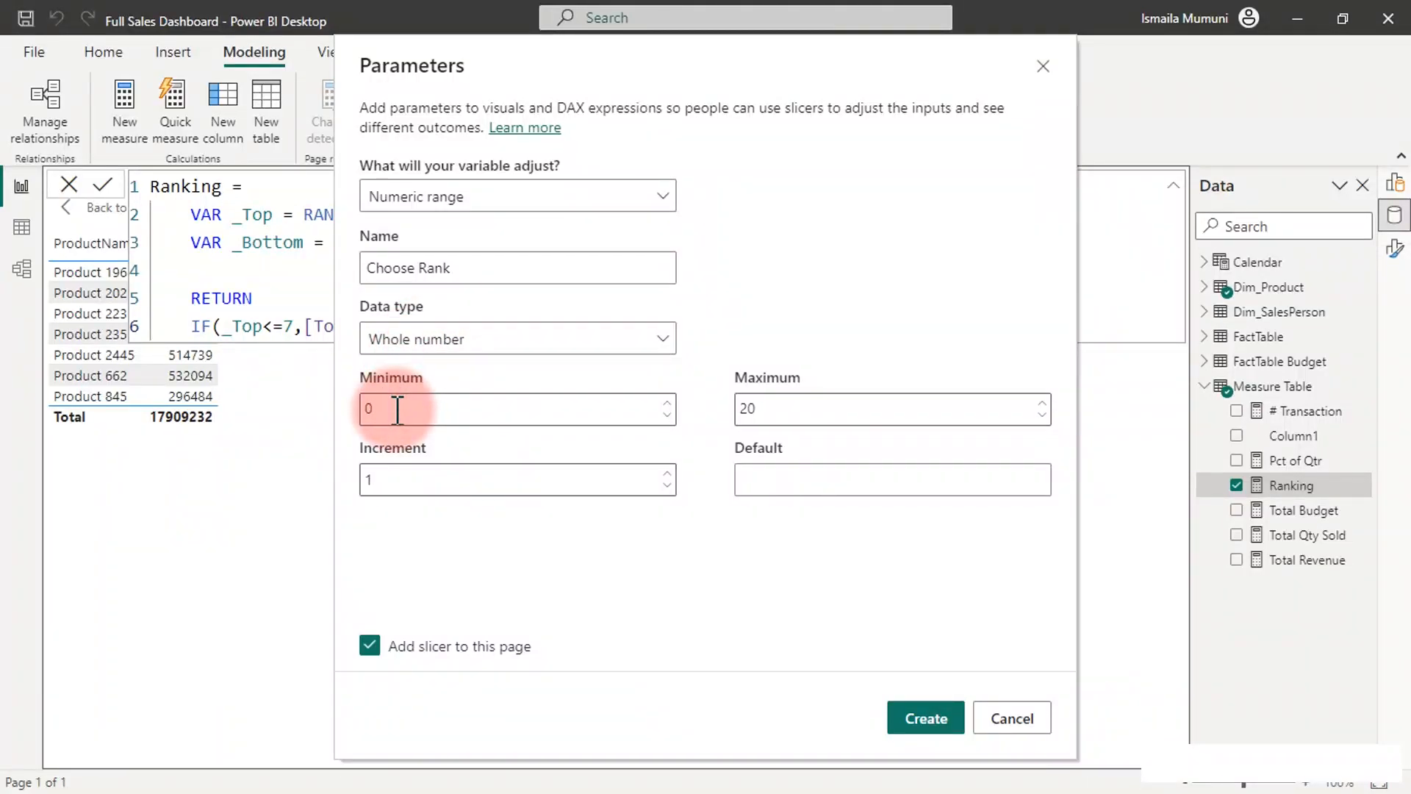
drag(398, 411, 361, 433)
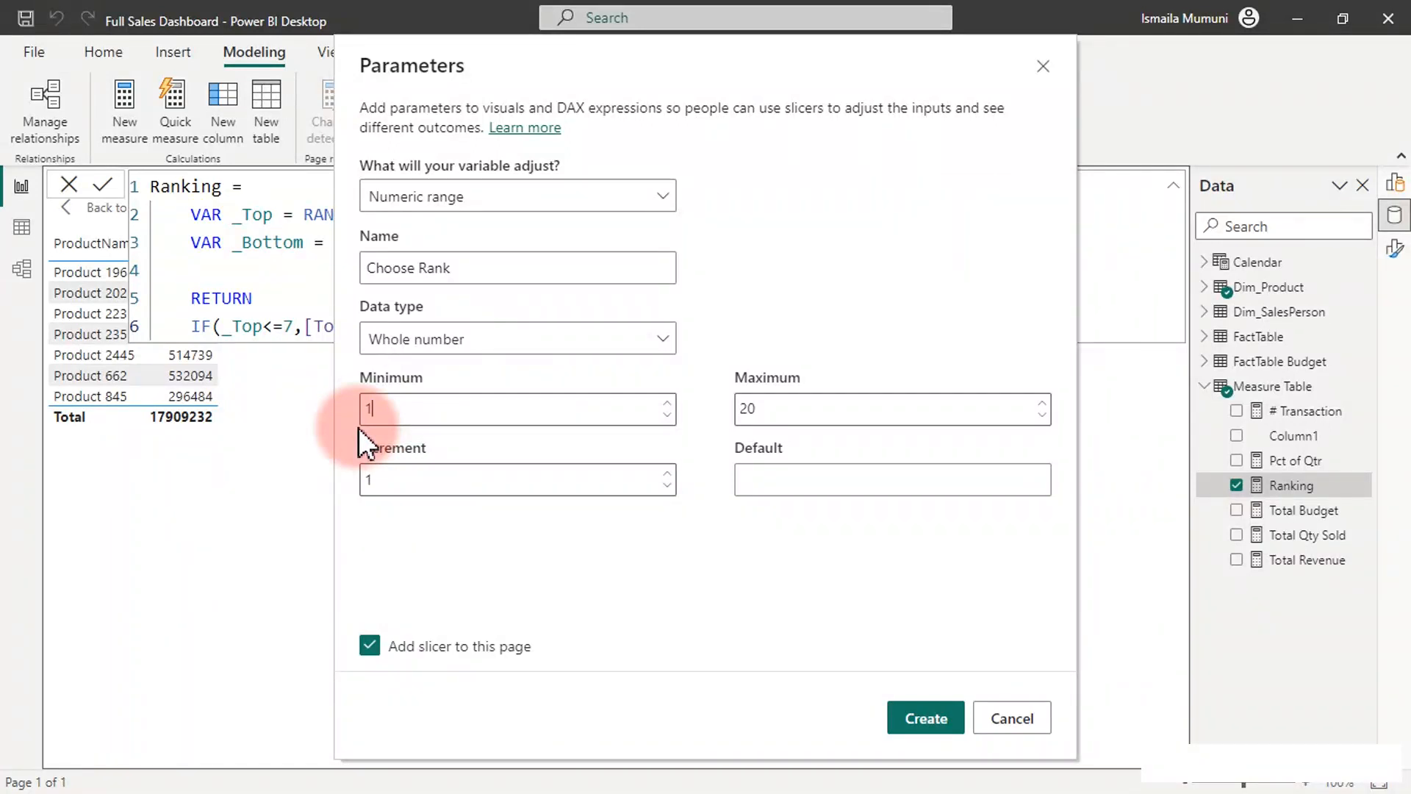
click(805, 406)
drag(805, 406, 680, 390)
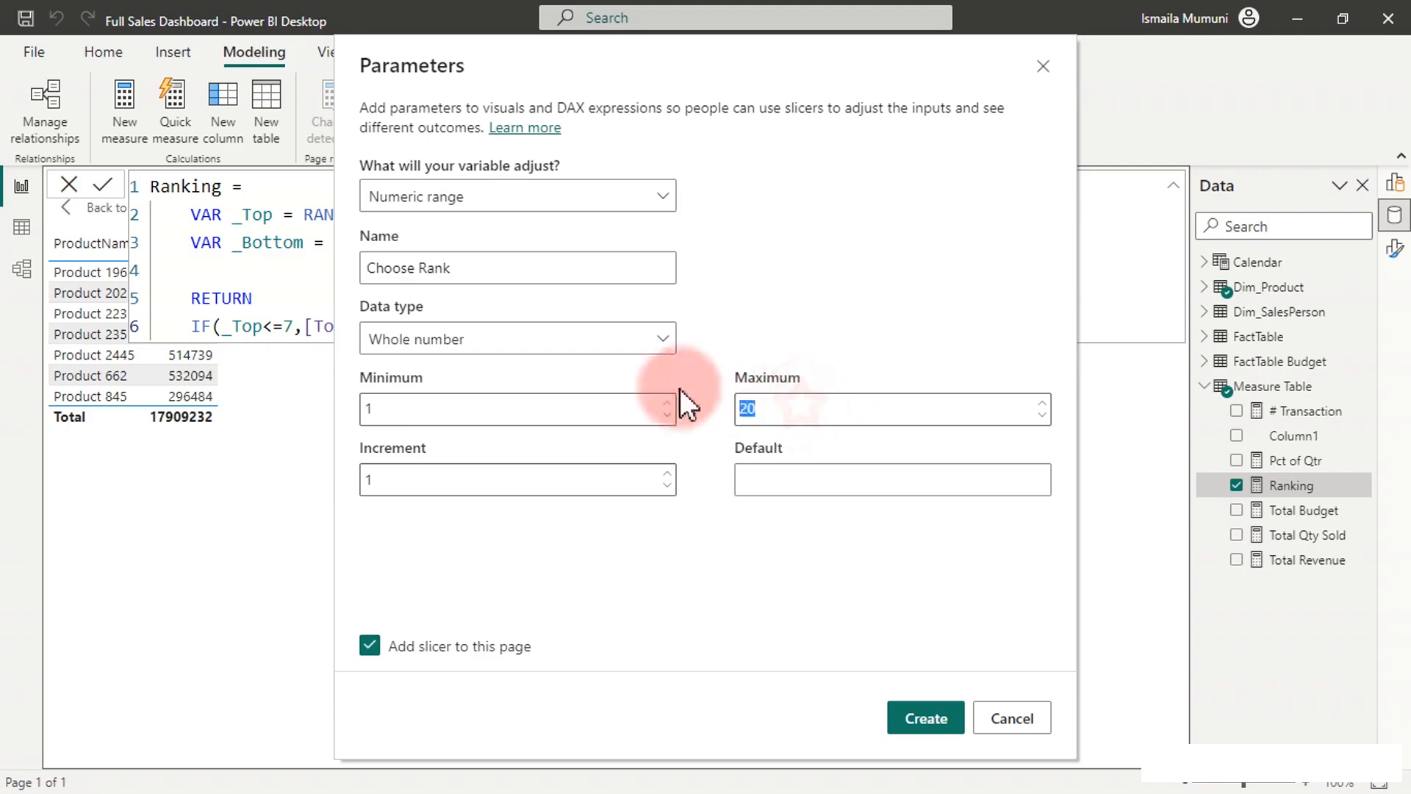
text(15)
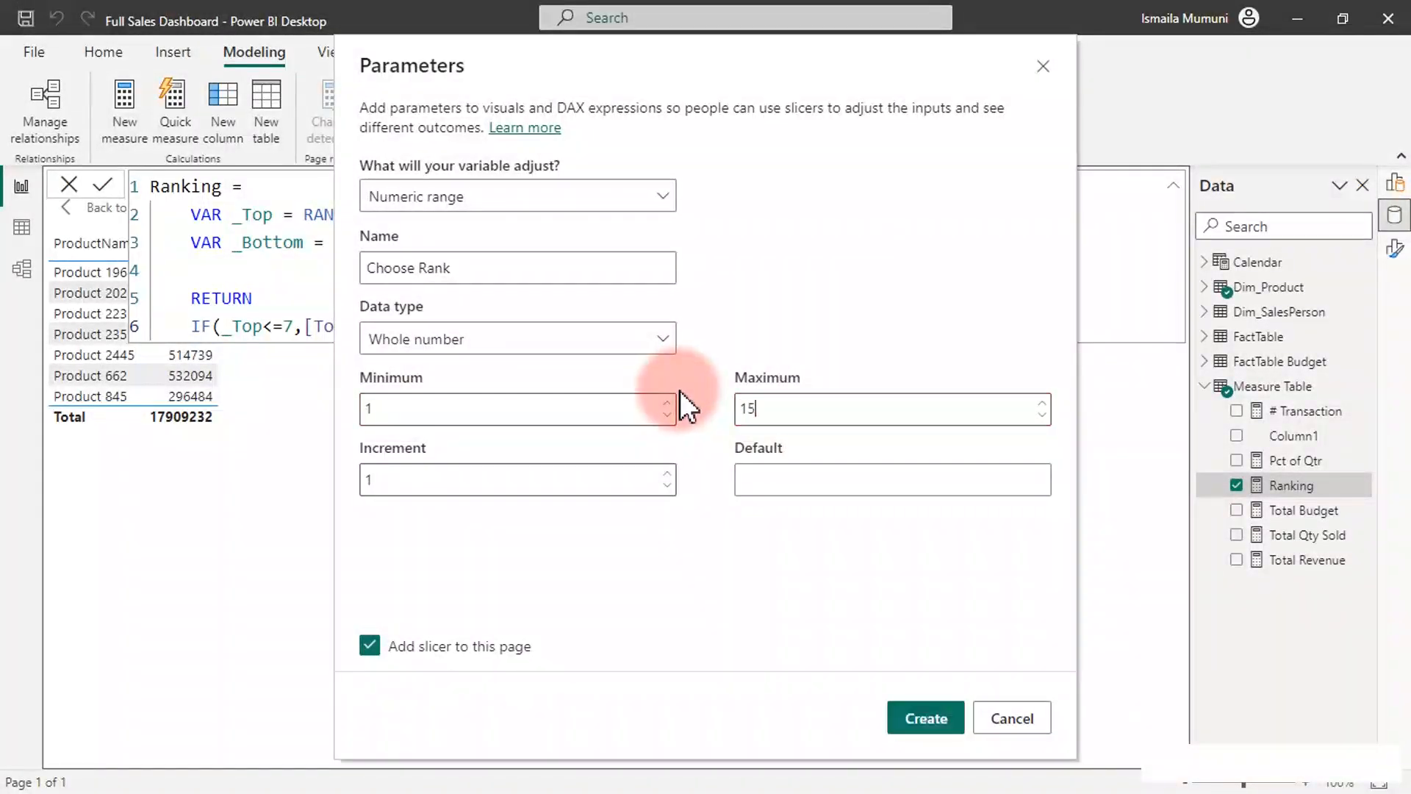
Step: Keep the increment at 1, set the default to 1, and create the Choose Rank parameter with a slicer on the page
click(491, 487)
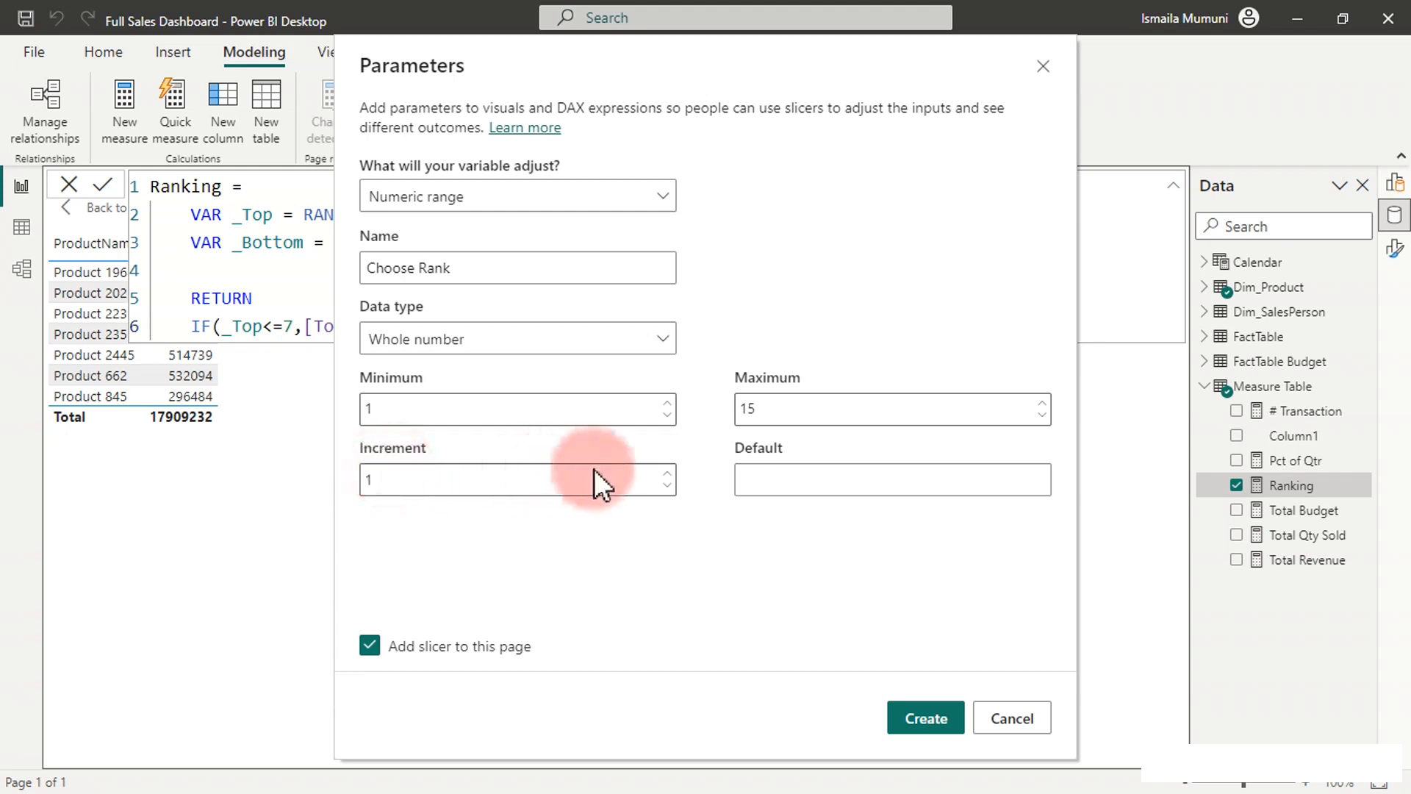
click(751, 480)
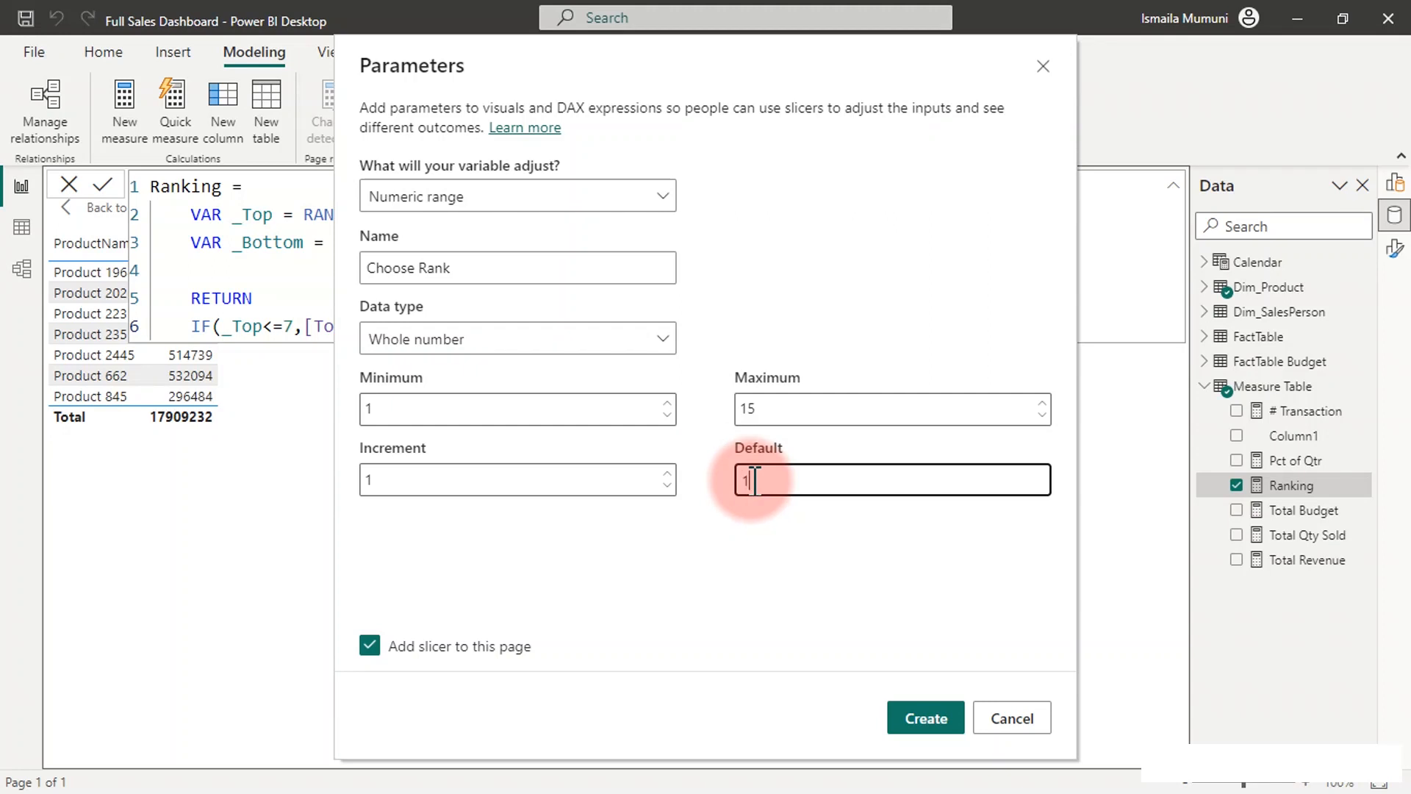
key(BackSpace)
text(1)
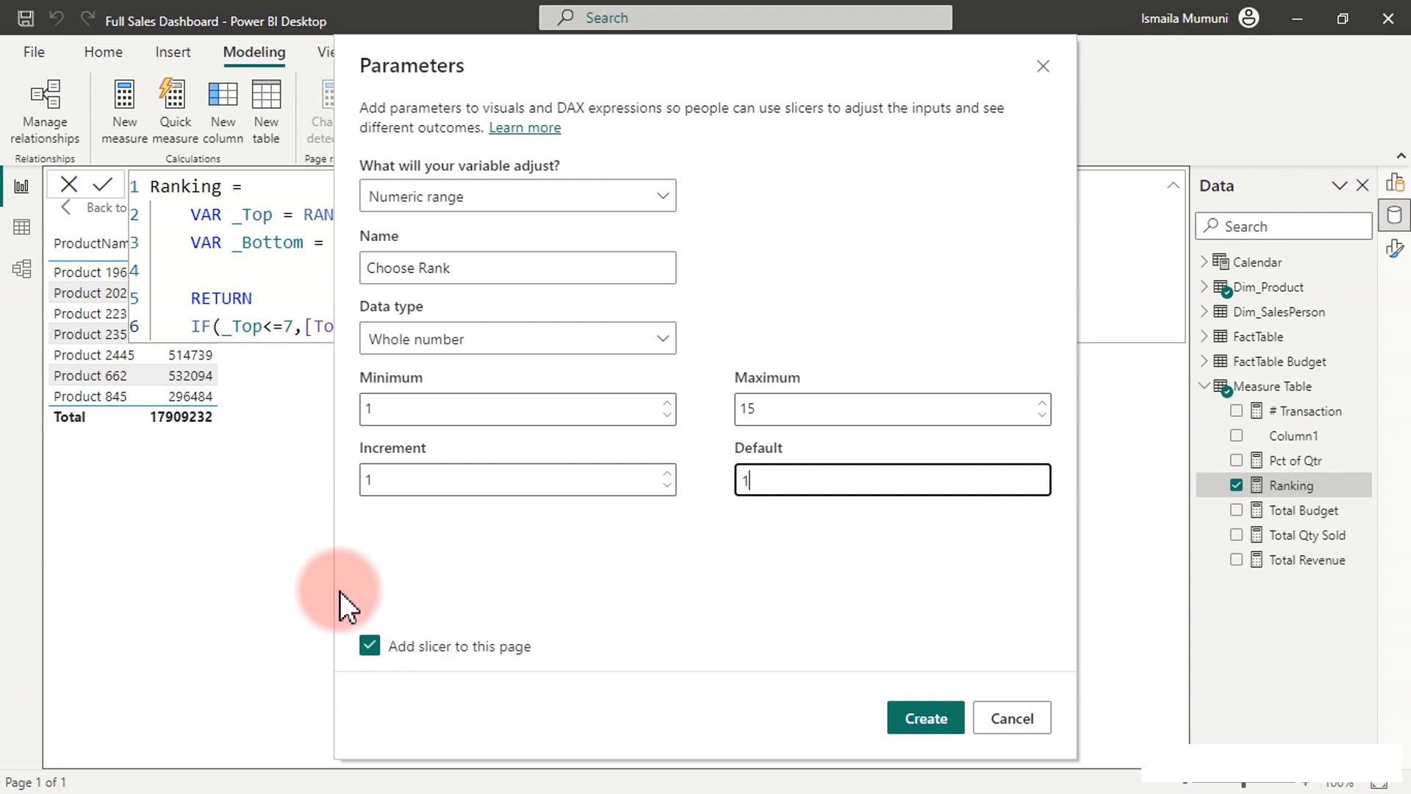
click(928, 720)
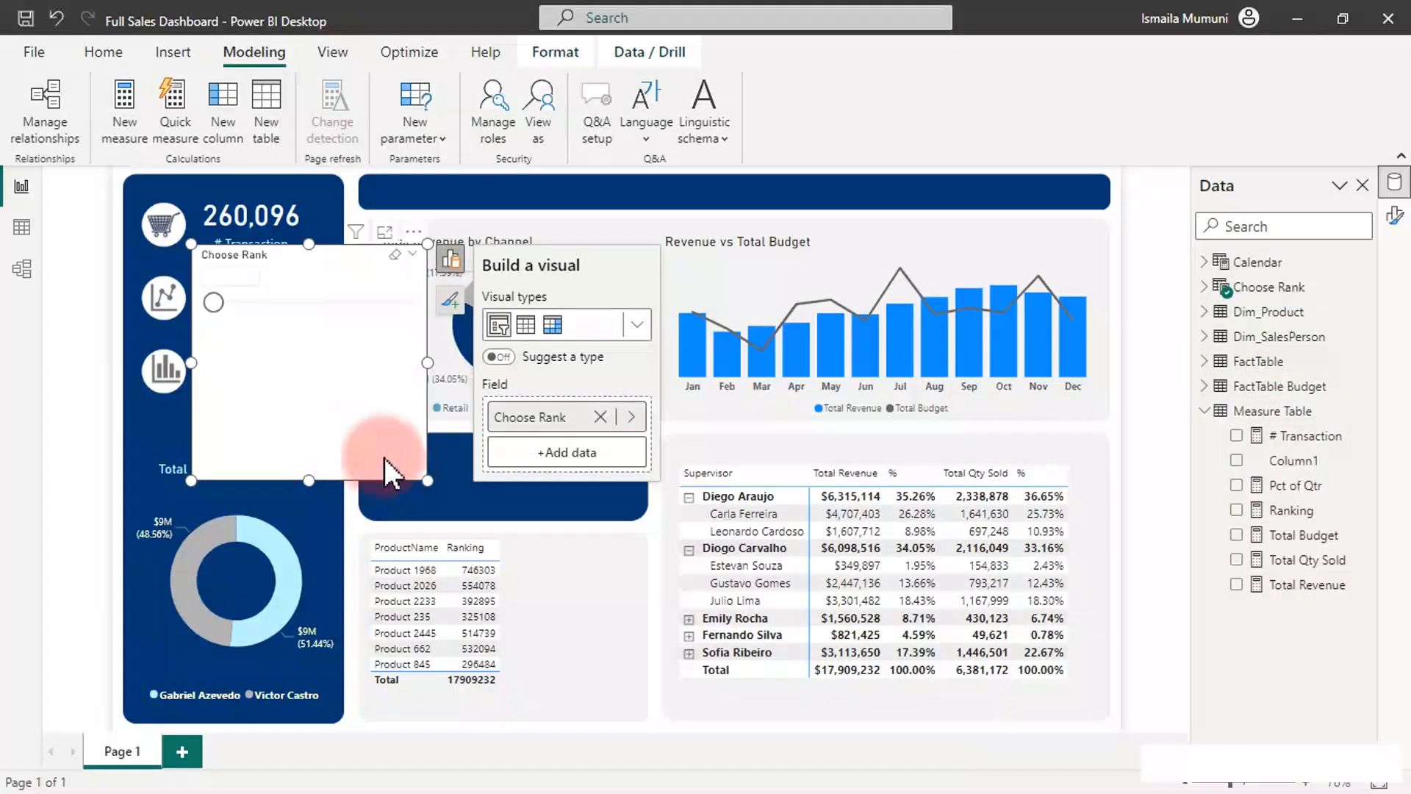
Step: Shrink the Choose Rank slicer and move it over the blue banner just above the product ranking table
drag(434, 481, 350, 350)
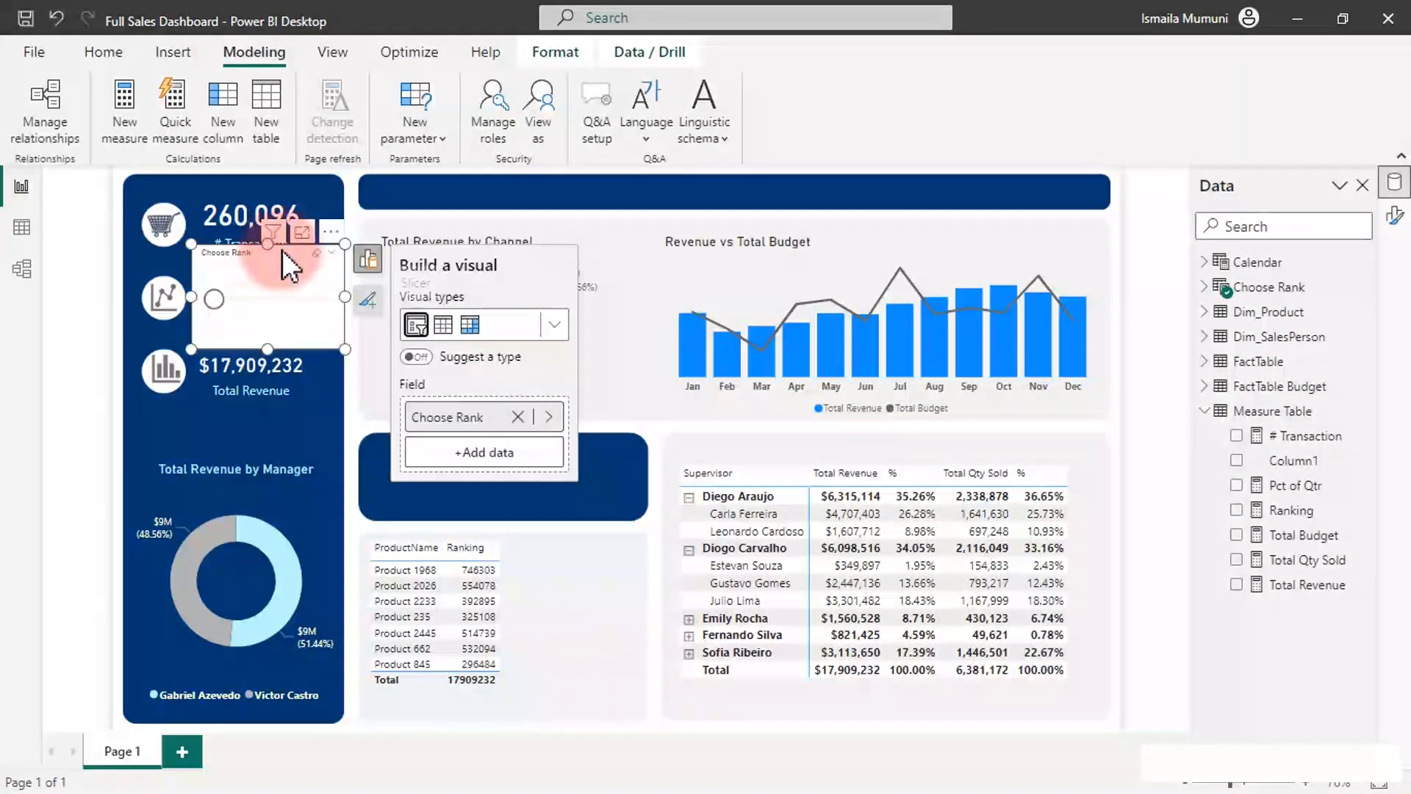
drag(298, 275, 396, 408)
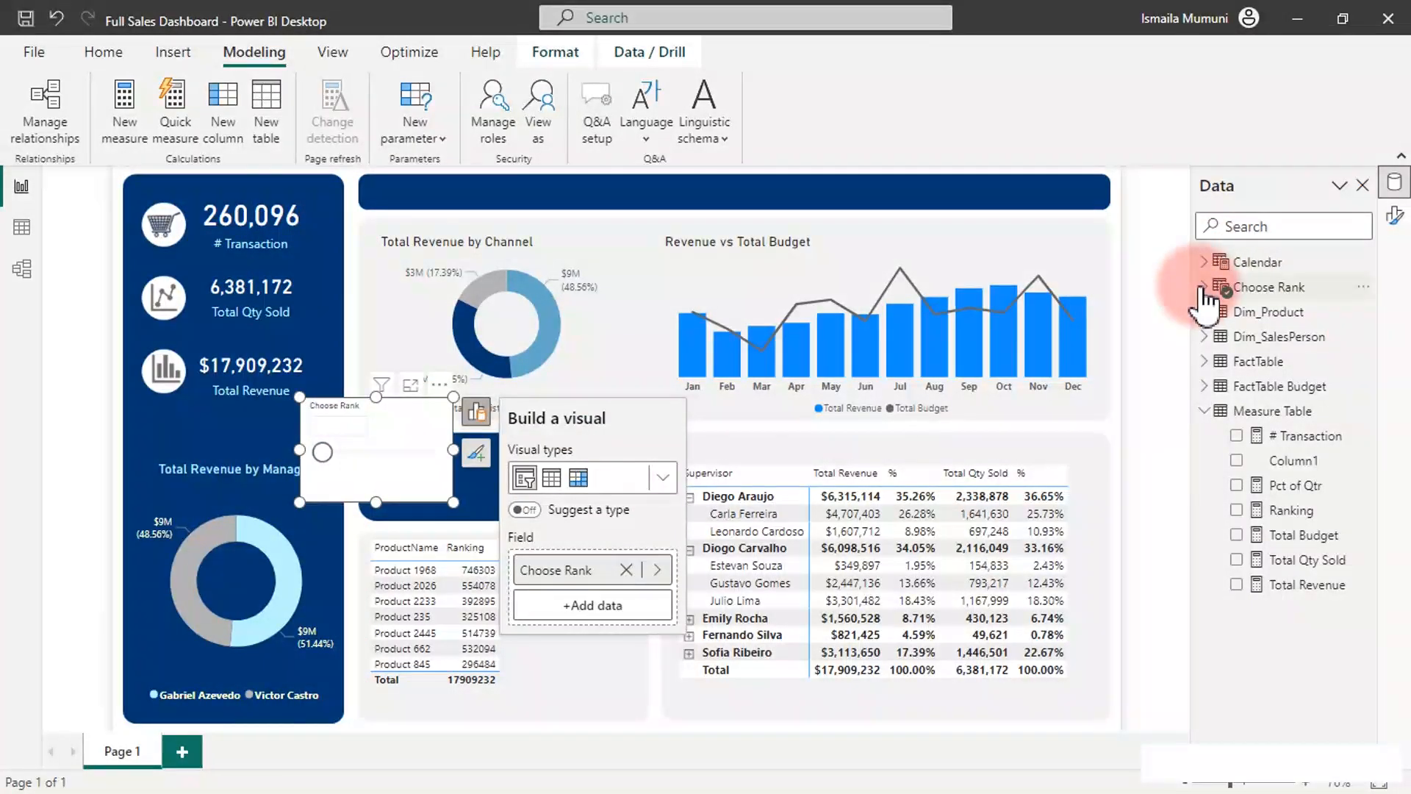
Step: Examine the GENERATESERIES formula of the Choose Rank column and the SELECTEDVALUE formula of the Choose Rank Value measure
click(1204, 288)
click(1298, 313)
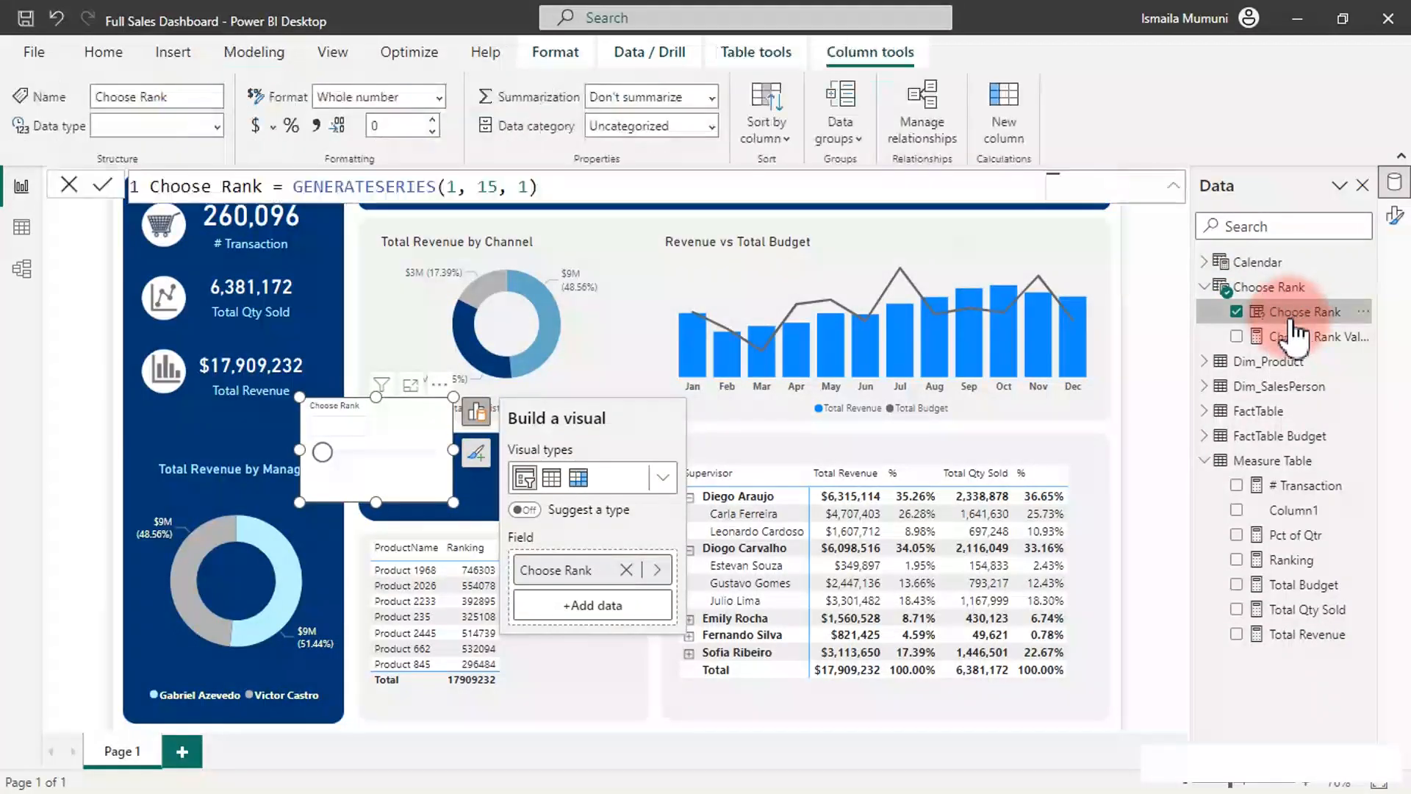
click(464, 186)
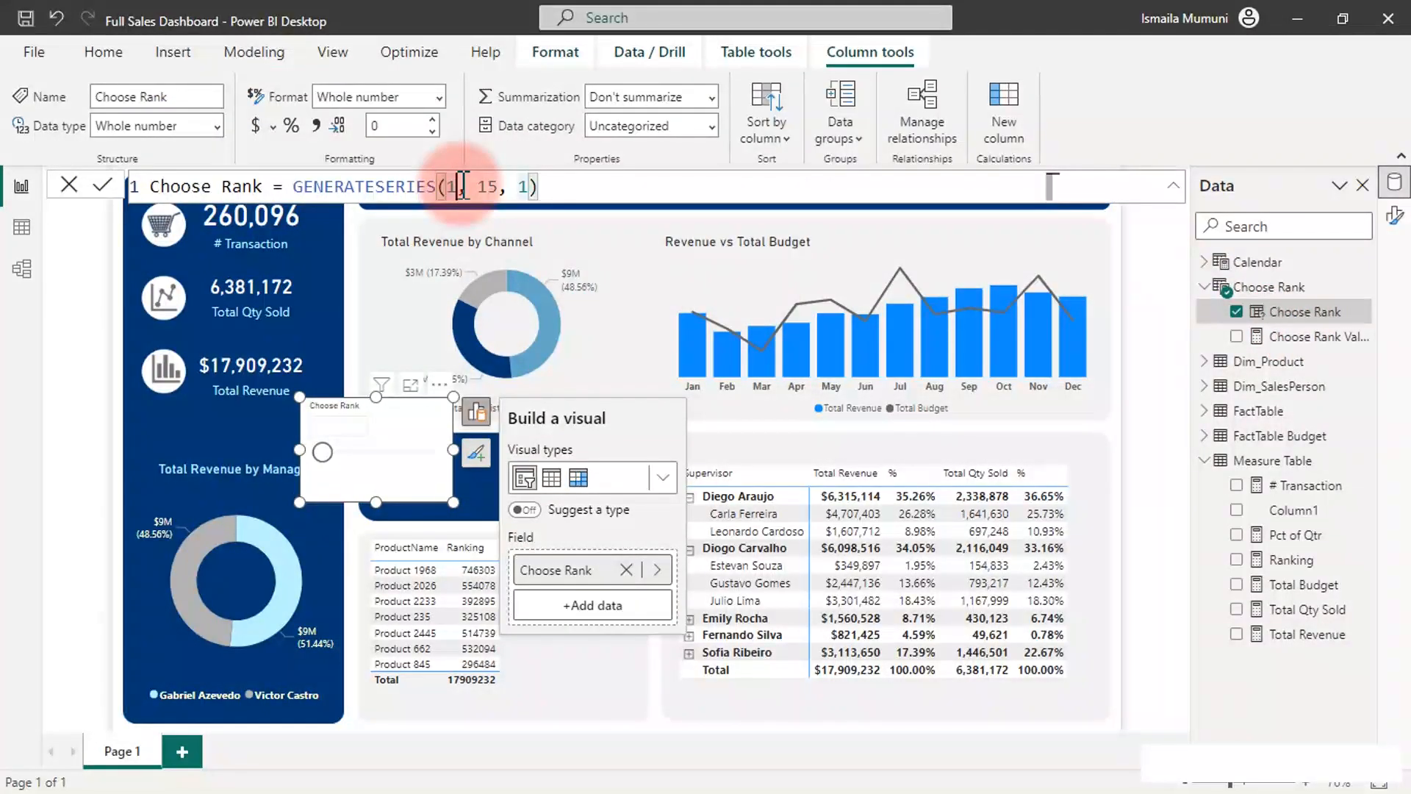
click(478, 183)
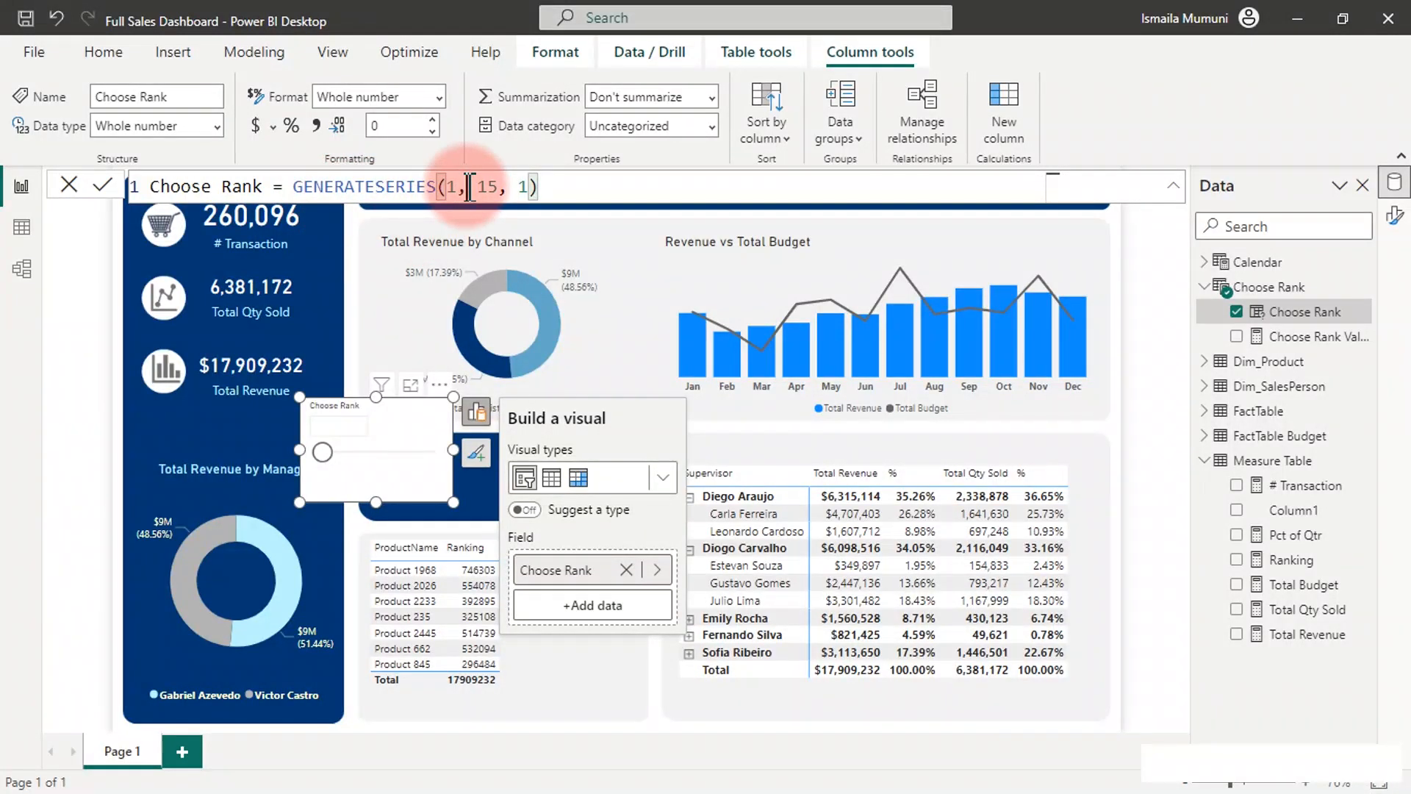
click(469, 186)
key(BackSpace)
text(,)
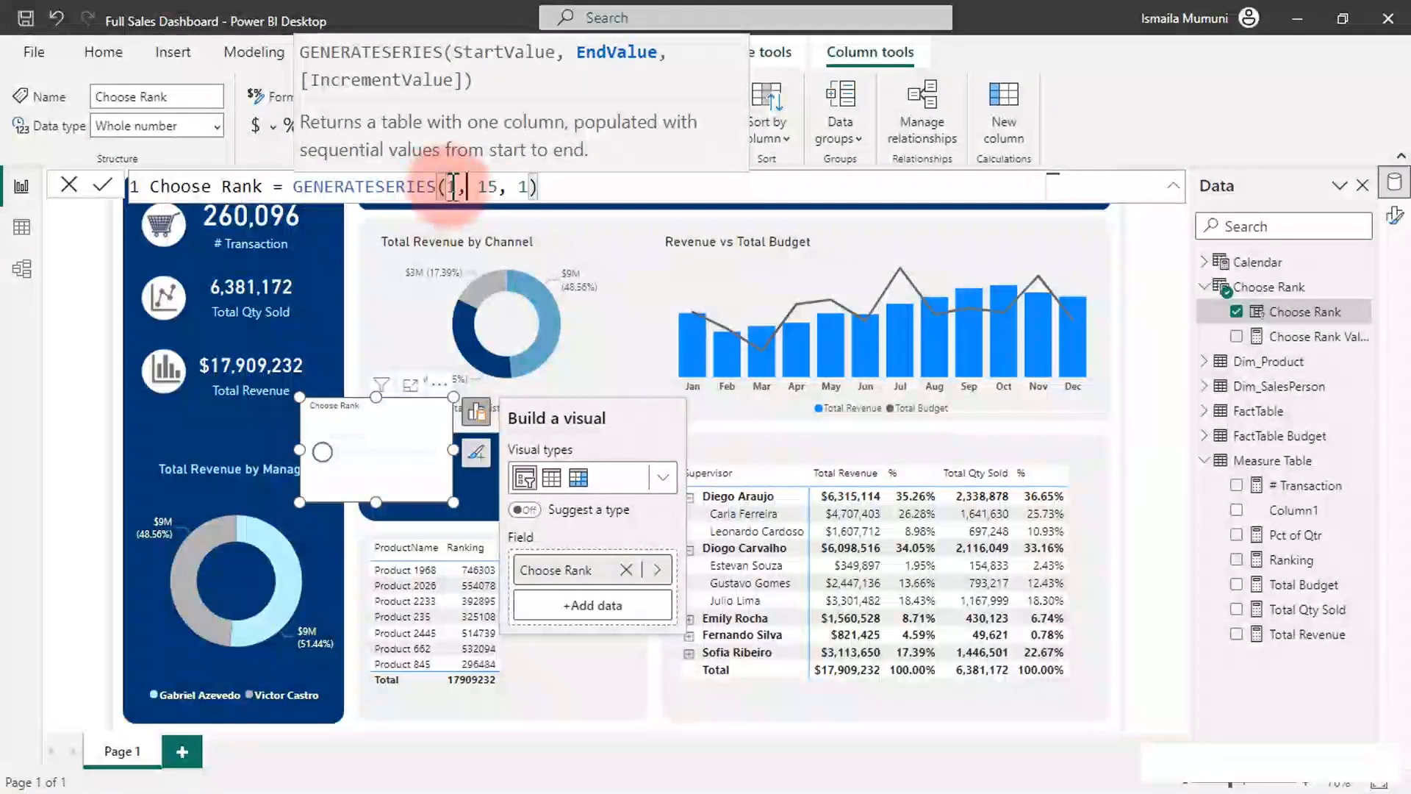
click(528, 186)
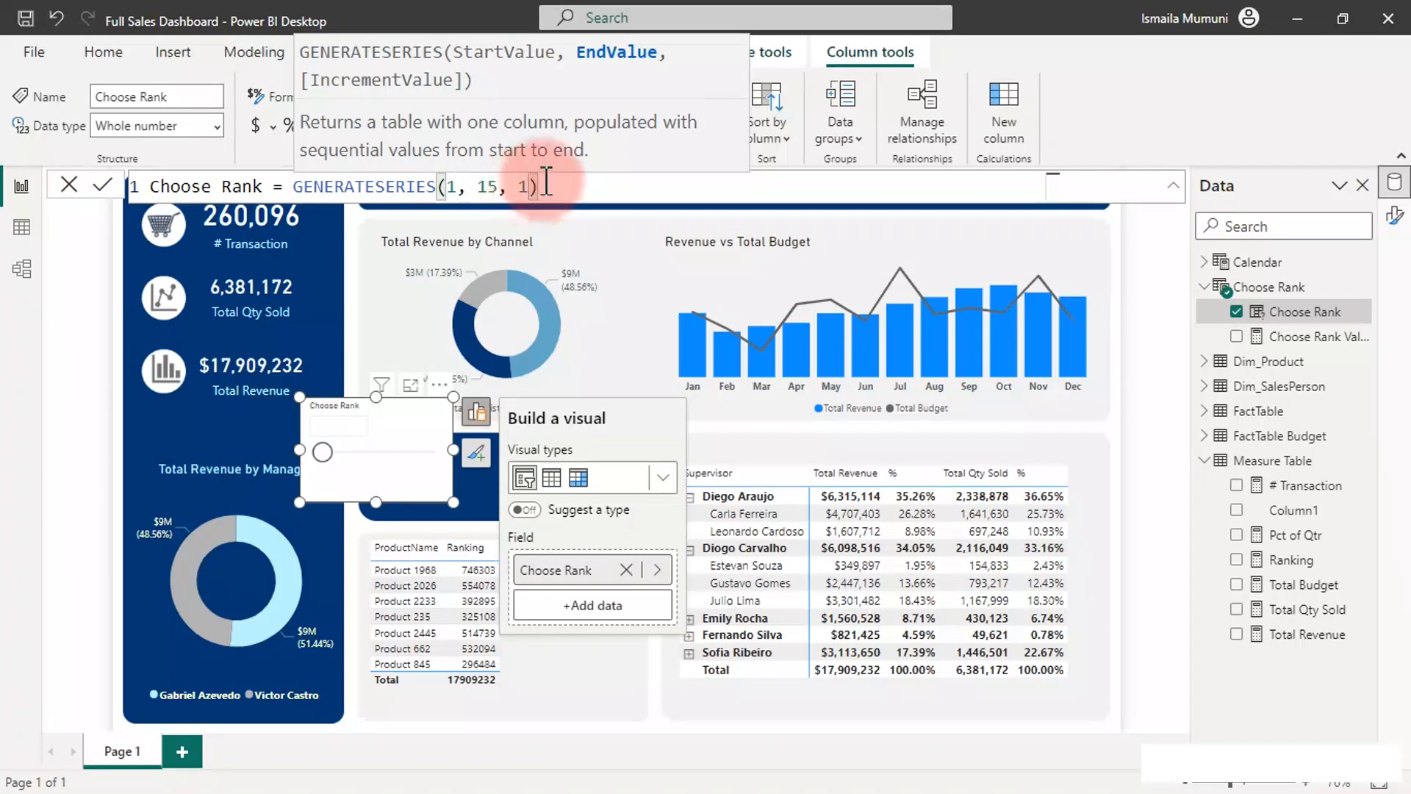
click(461, 194)
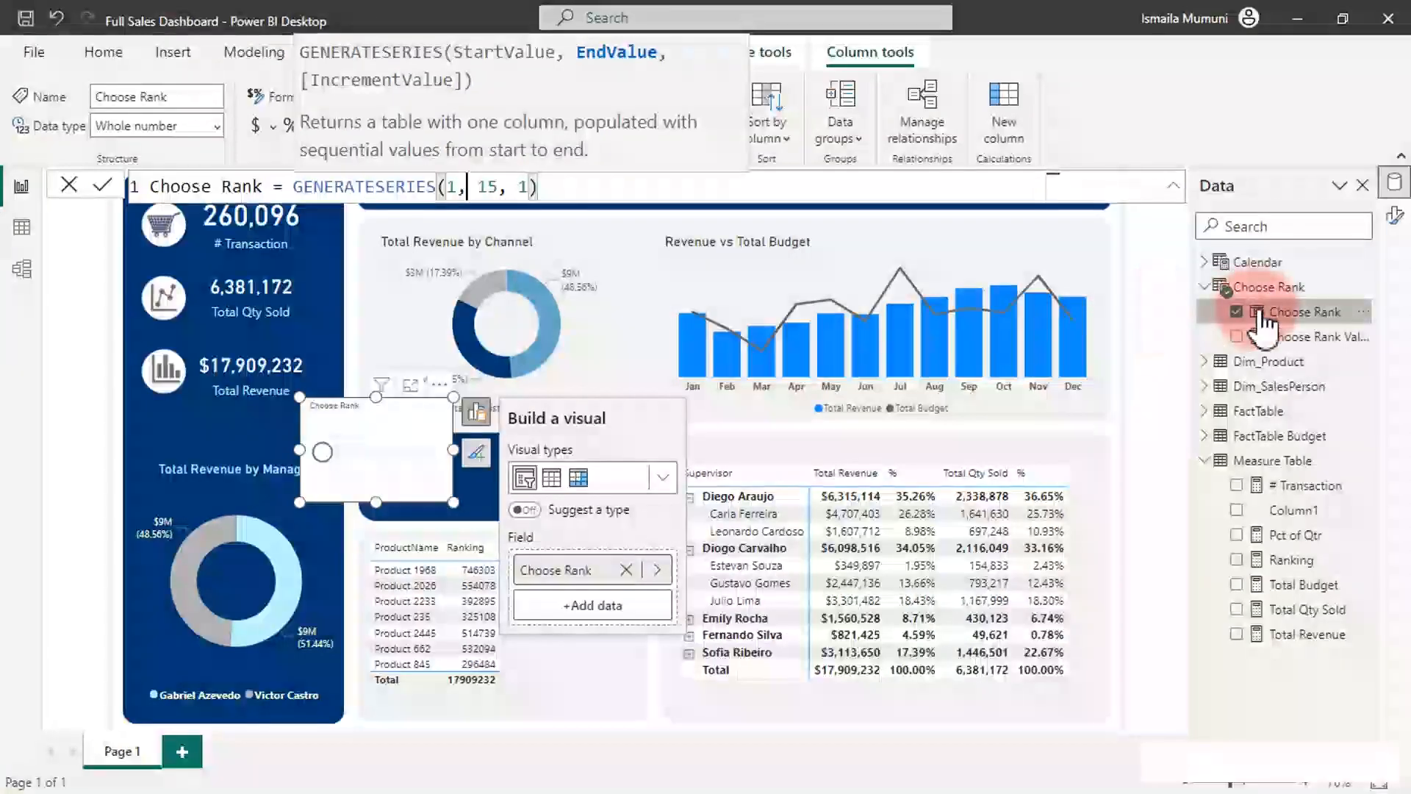
click(1283, 342)
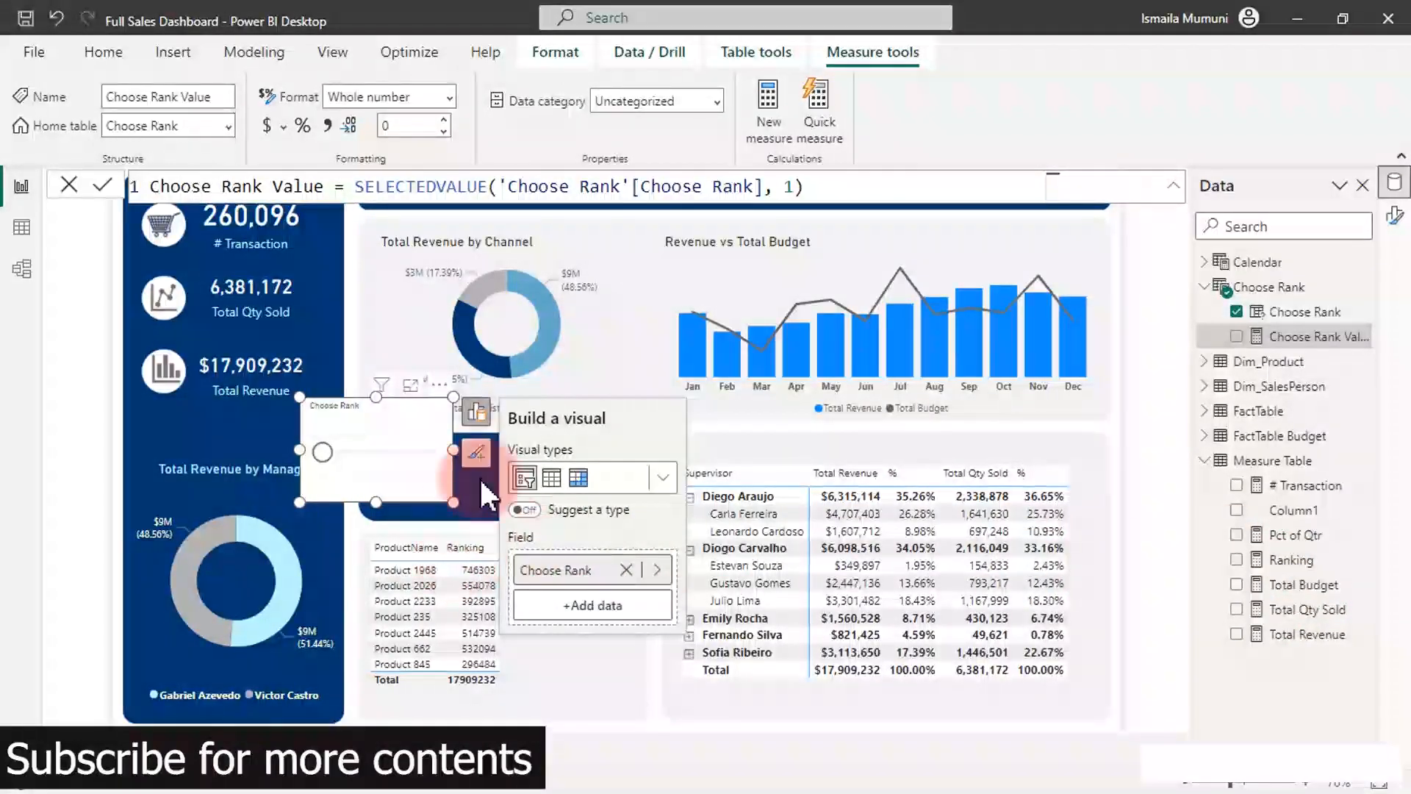
click(653, 350)
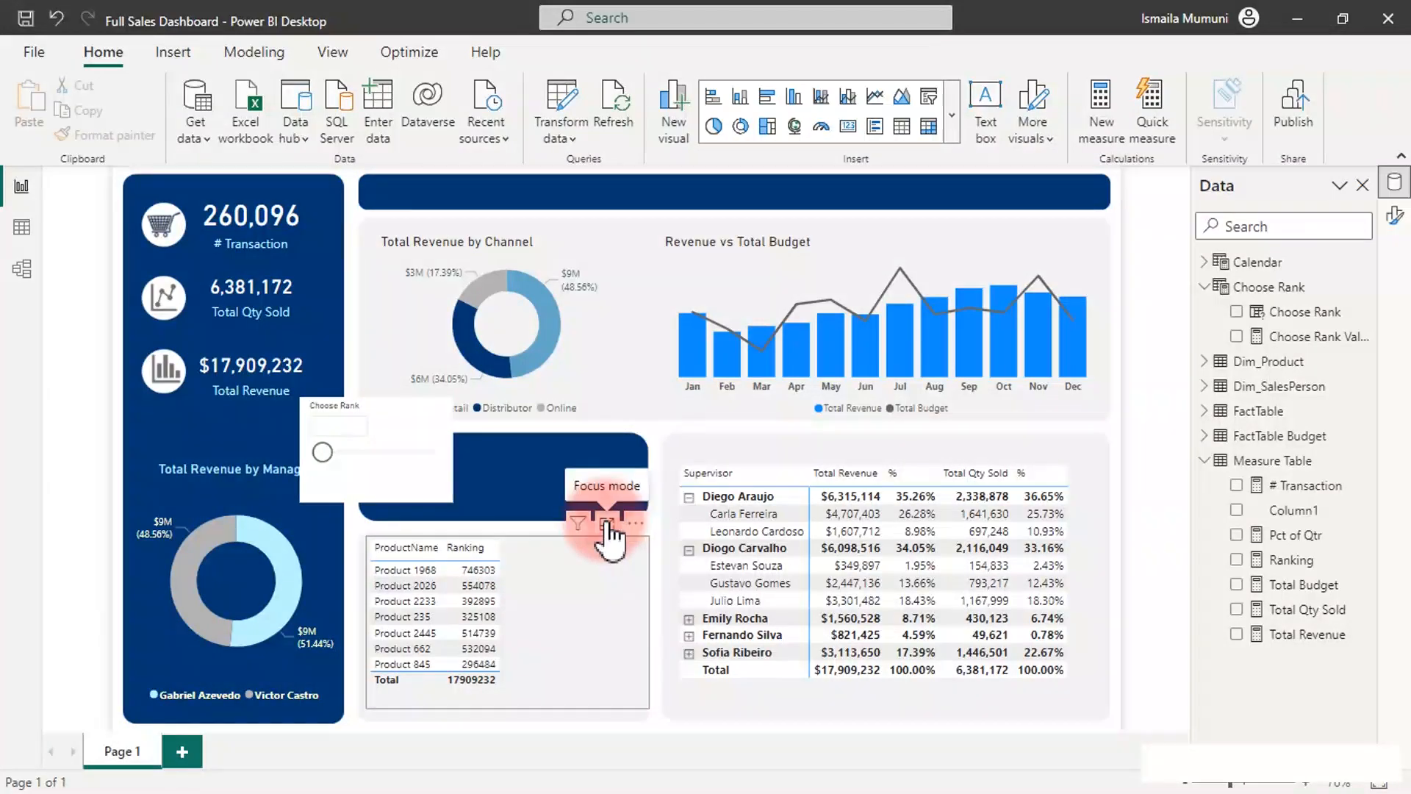
Step: In the product table's focus mode, replace the 7 in the Ranking measure's IF condition with 'Choose Rank'[Choose Rank Value] and commit the formula
click(607, 525)
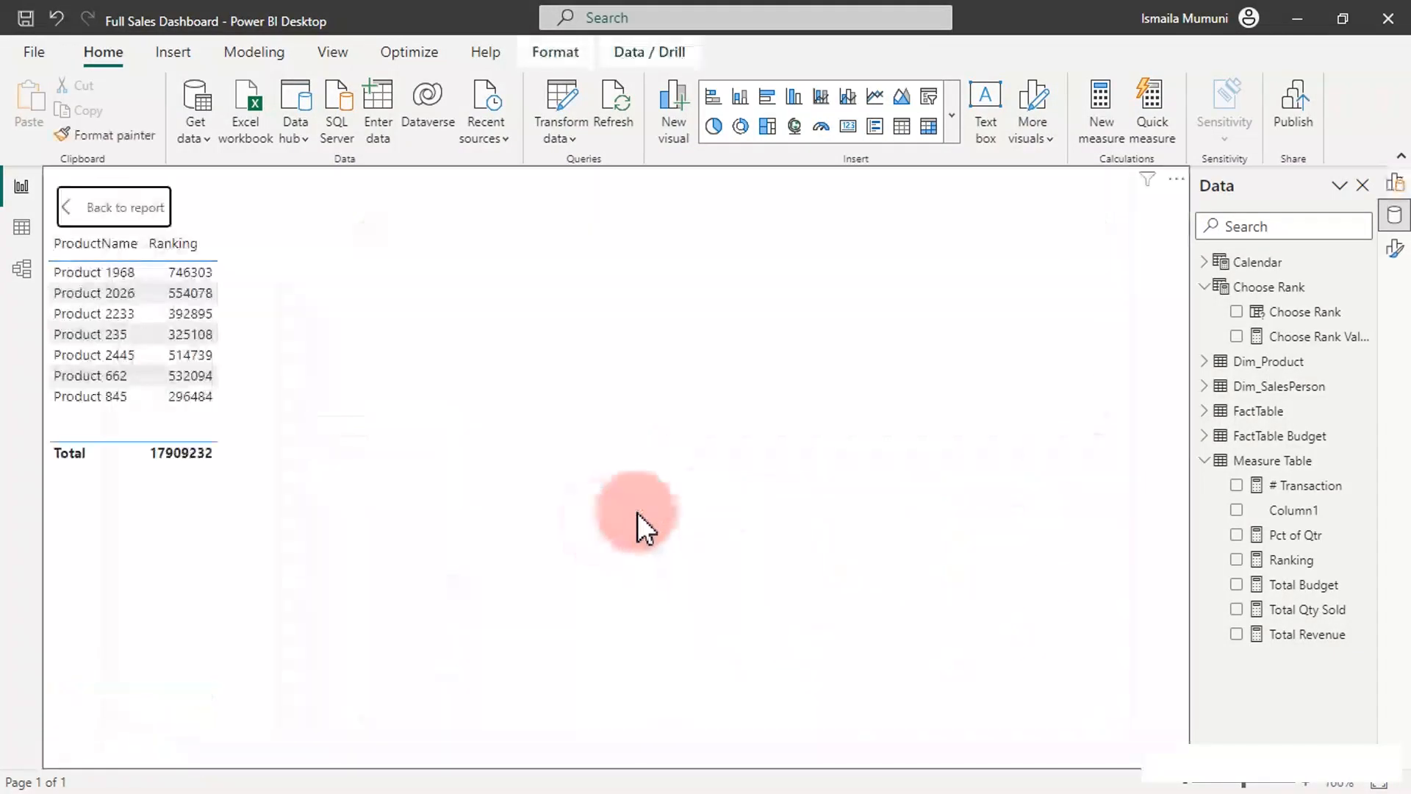
click(1289, 567)
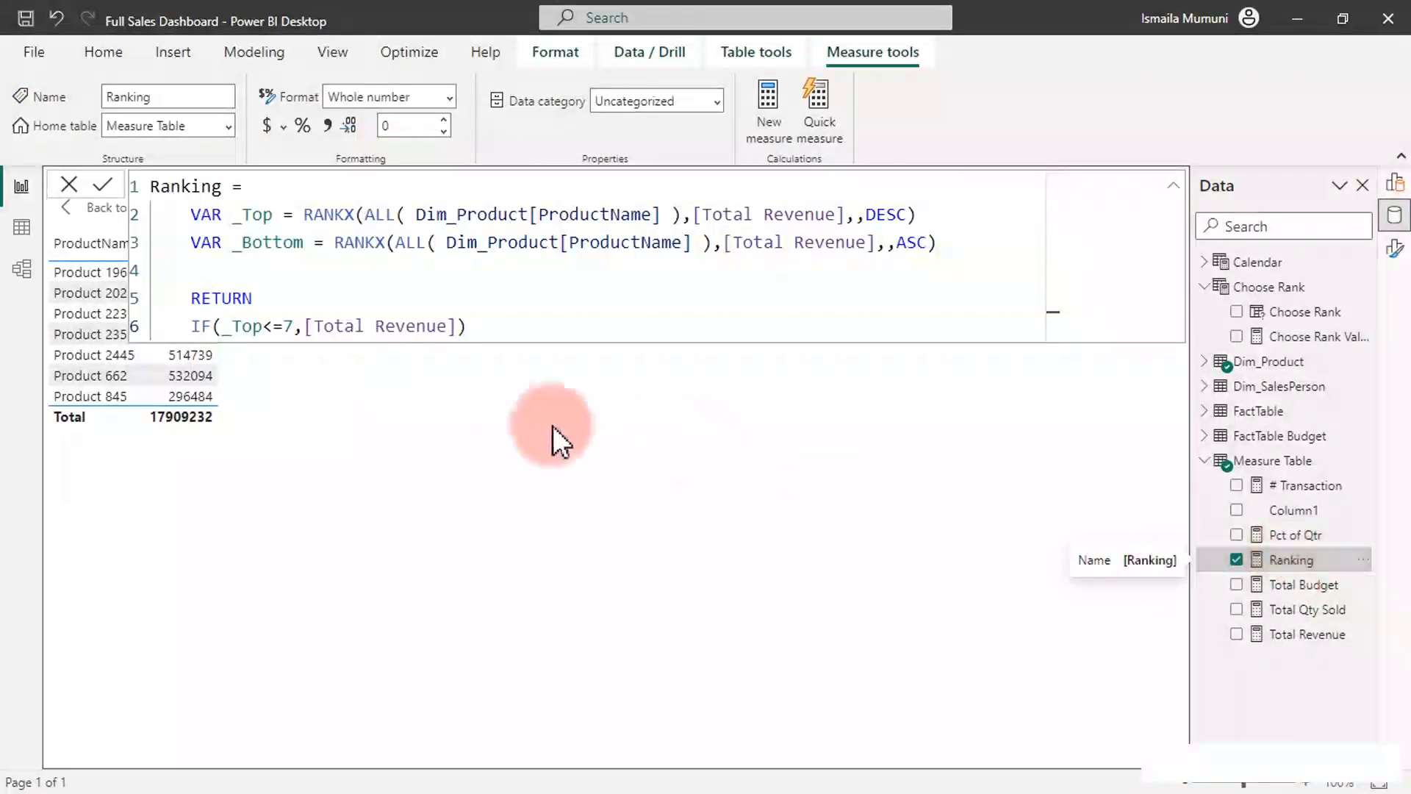
click(296, 326)
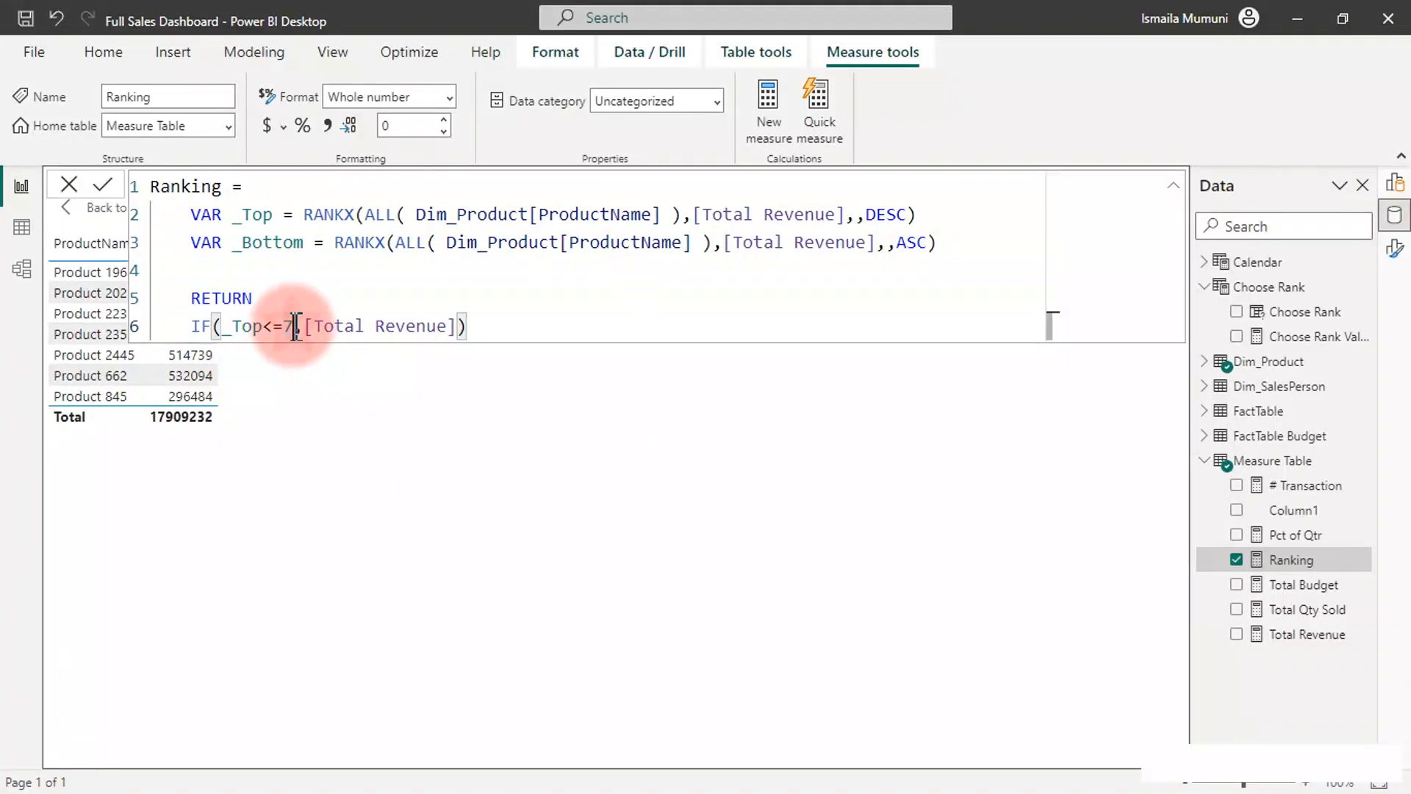
key(BackSpace)
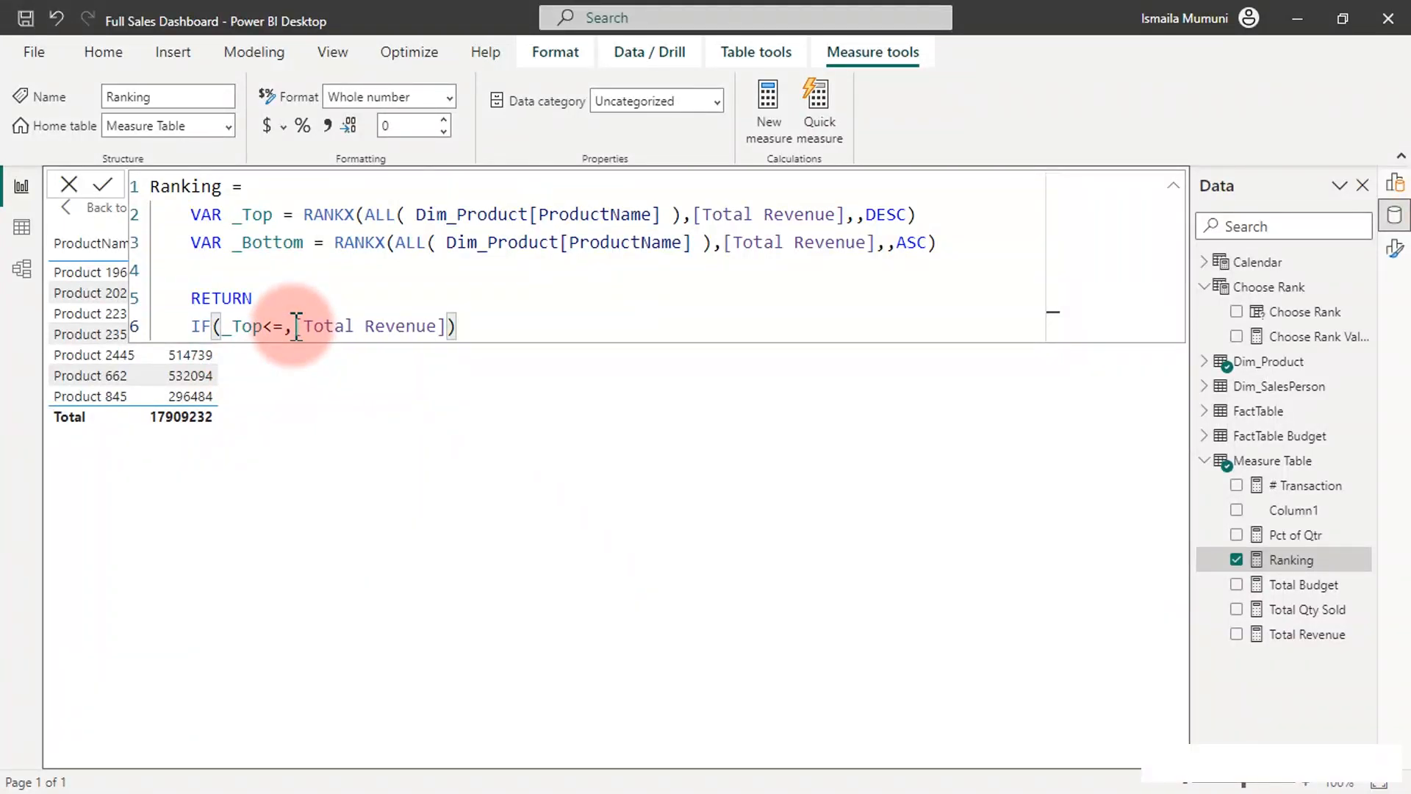
text(ch)
key(Up)
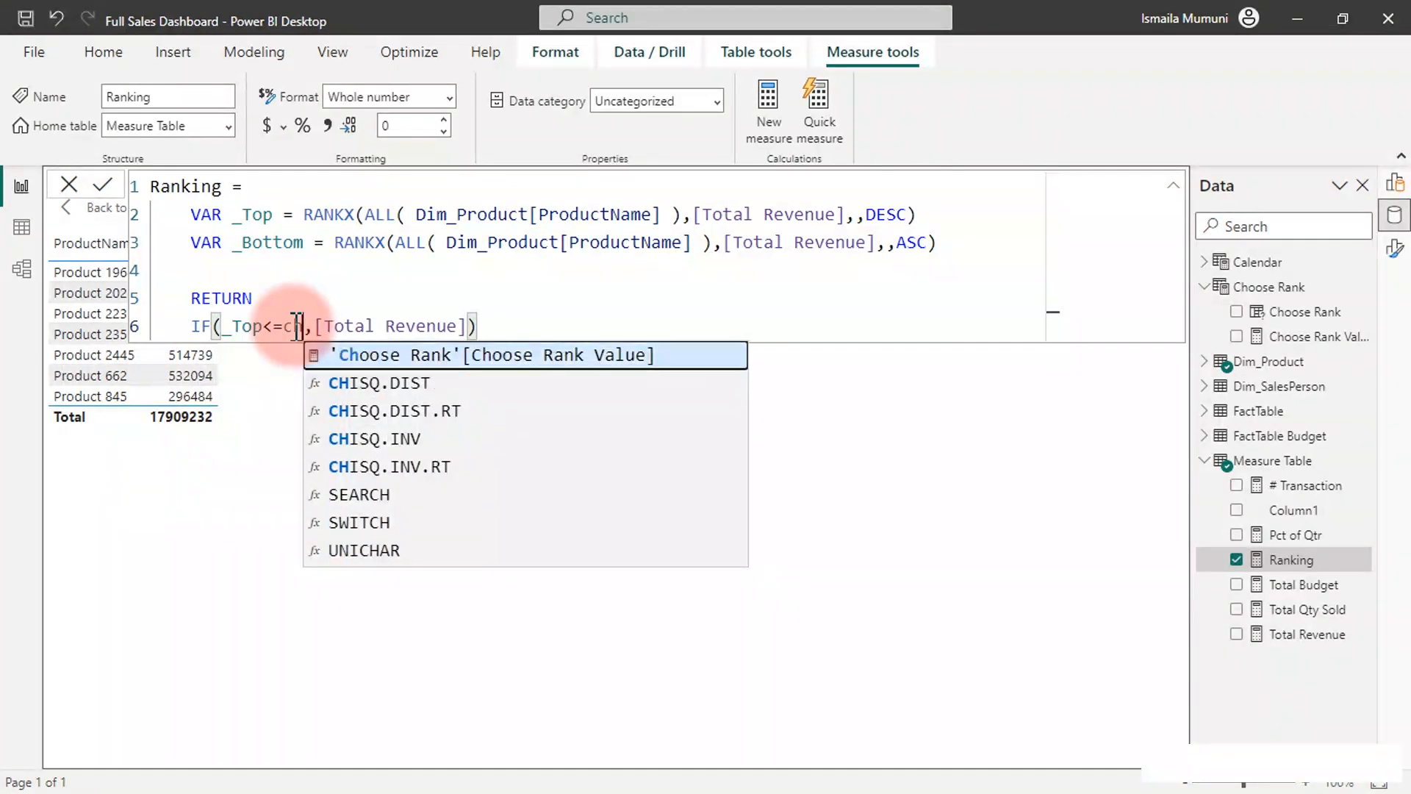
key(Tab)
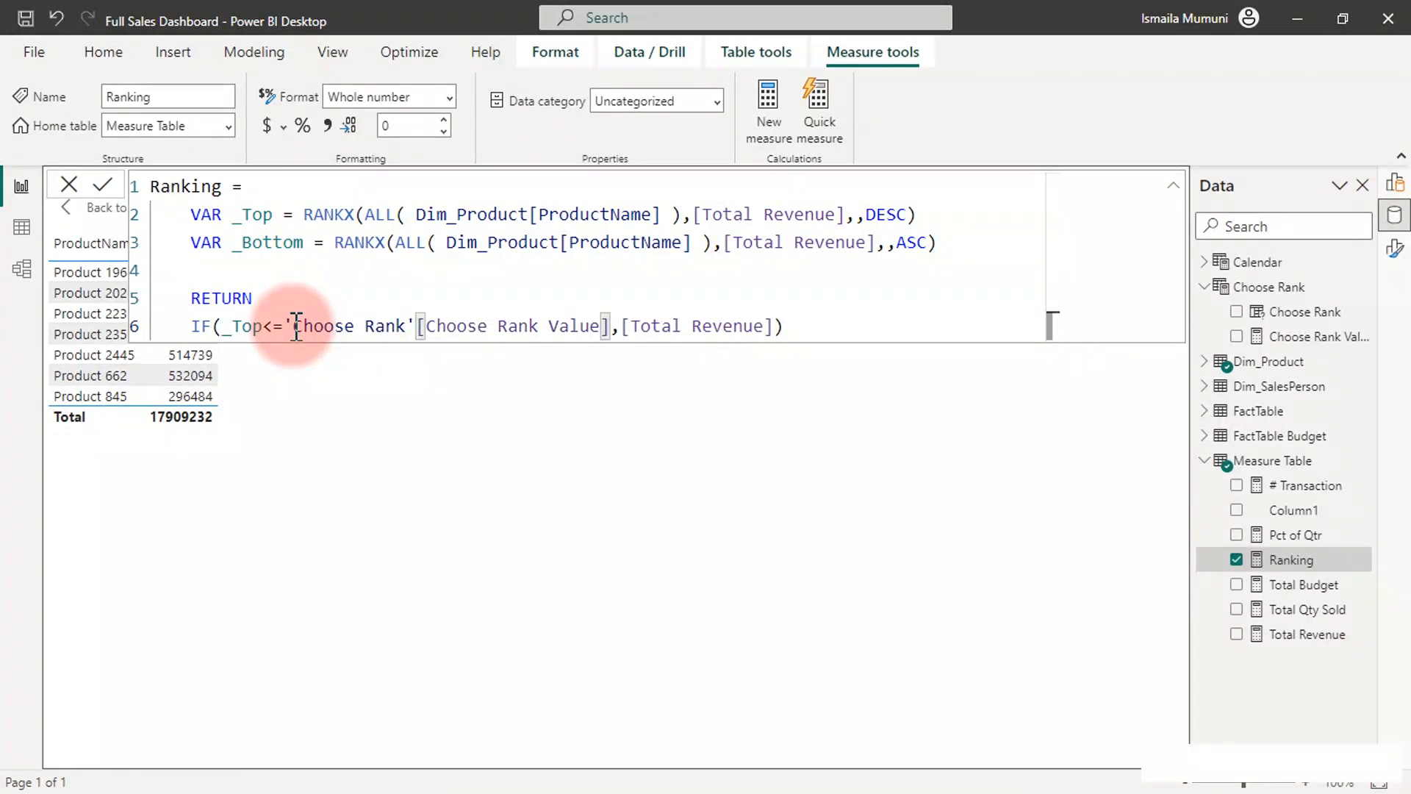
click(297, 326)
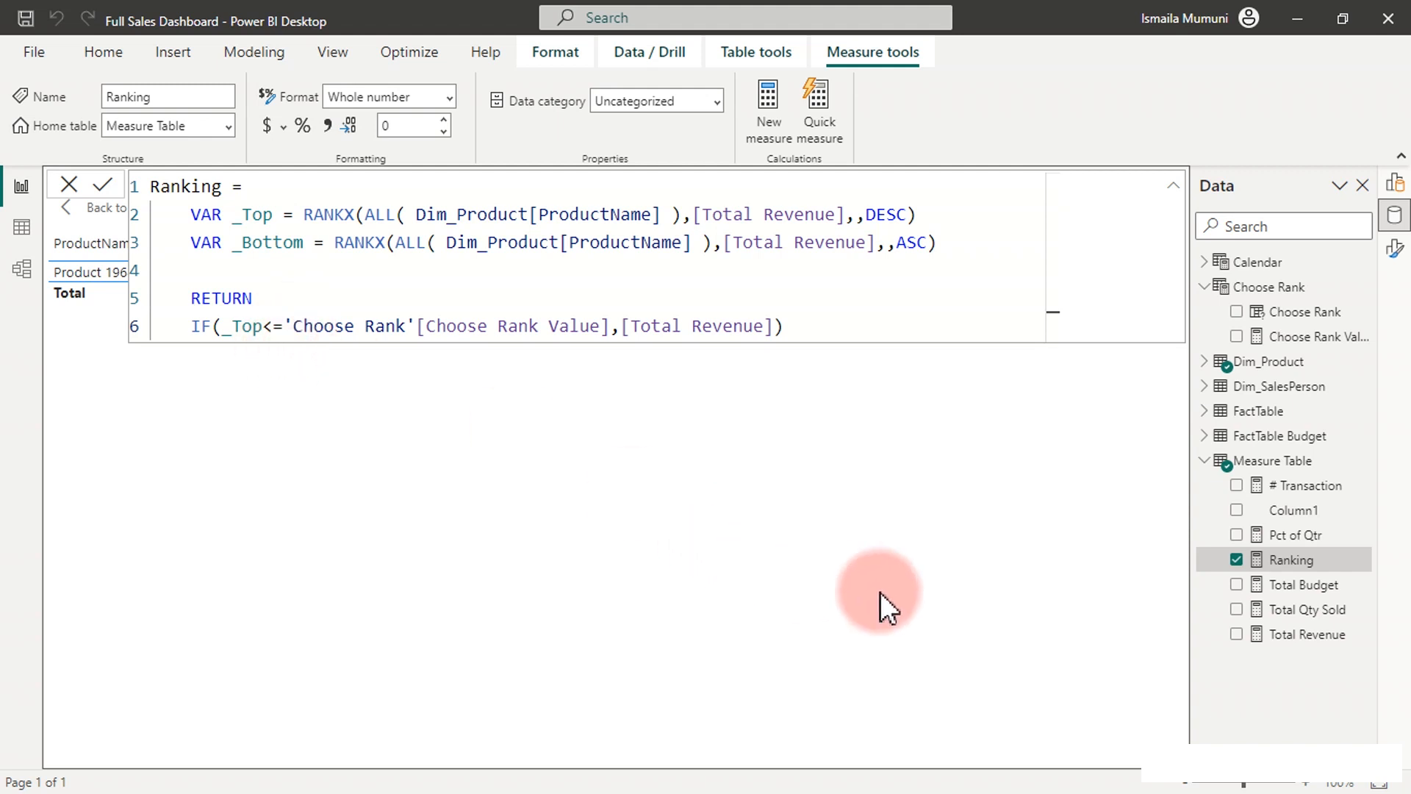
Step: Return to the report page and set the Choose Rank slicer to 10, then to 4, to test the product table
click(1283, 438)
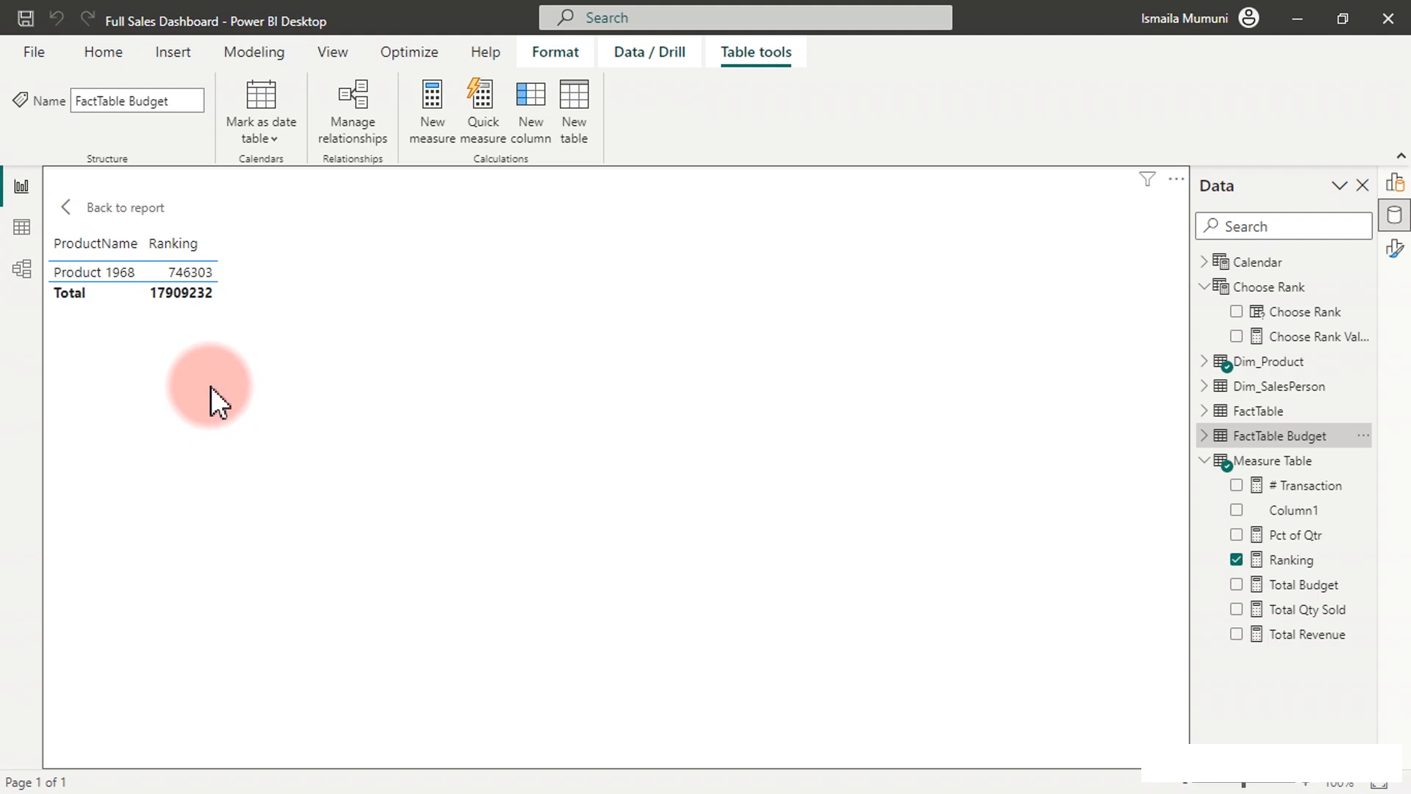
click(77, 203)
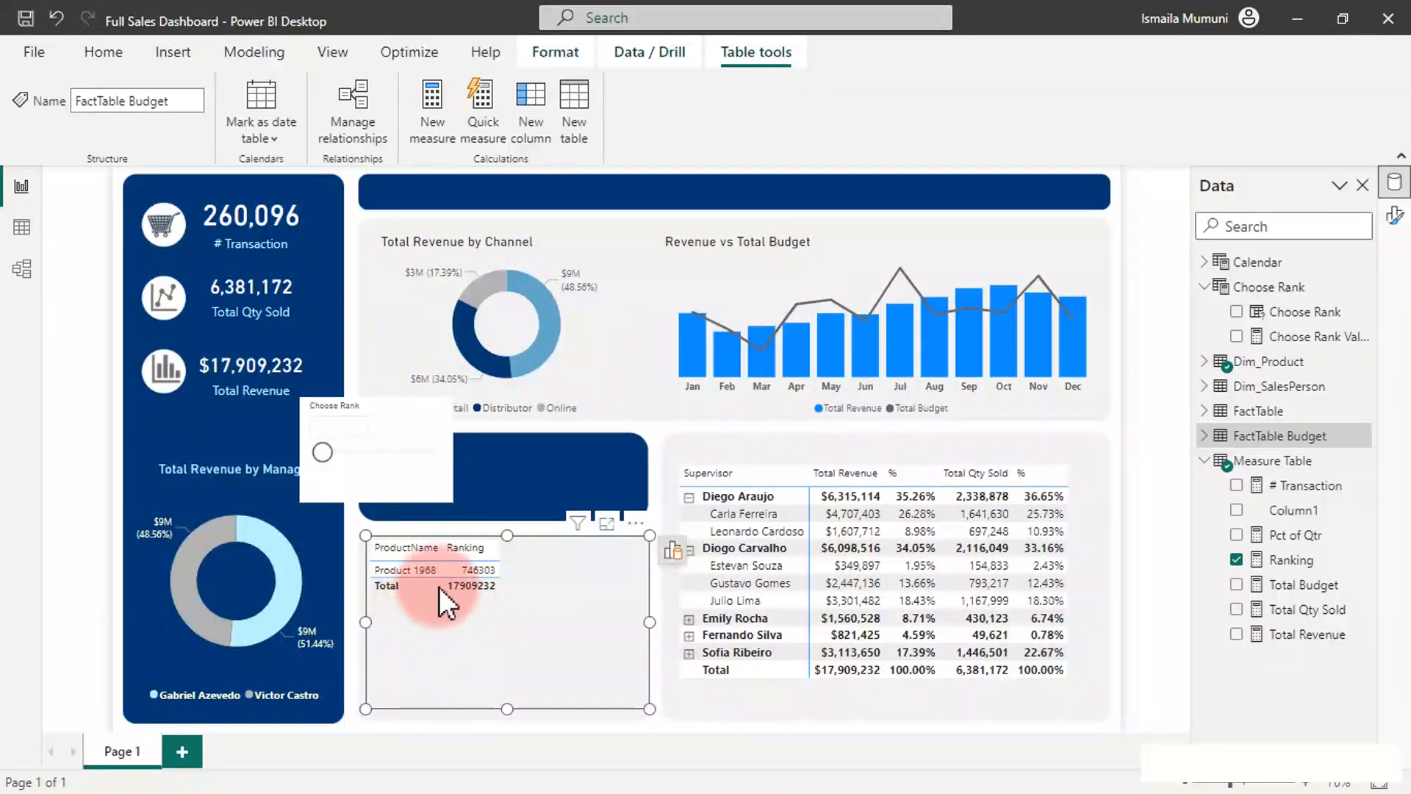
drag(332, 452, 397, 457)
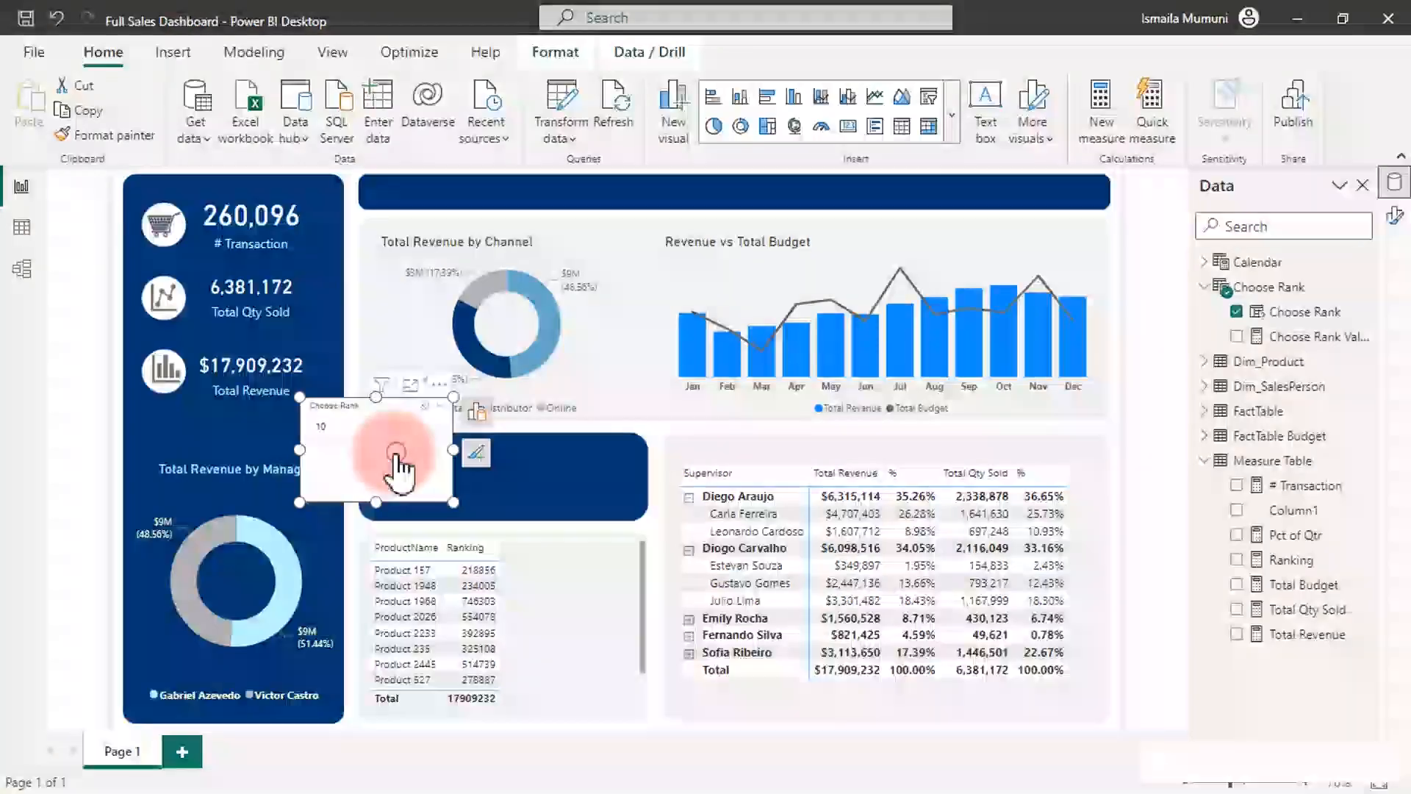
drag(395, 454, 350, 471)
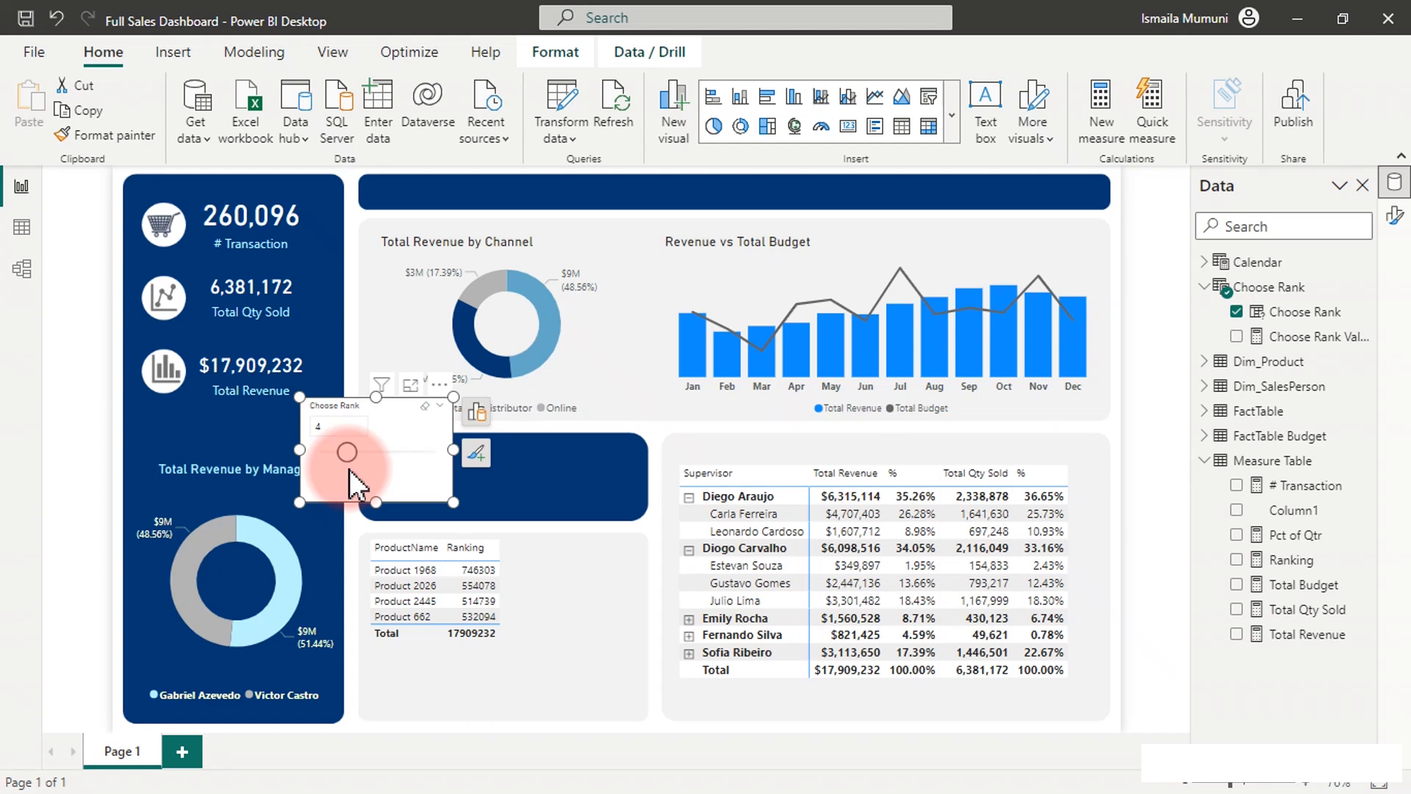
click(507, 478)
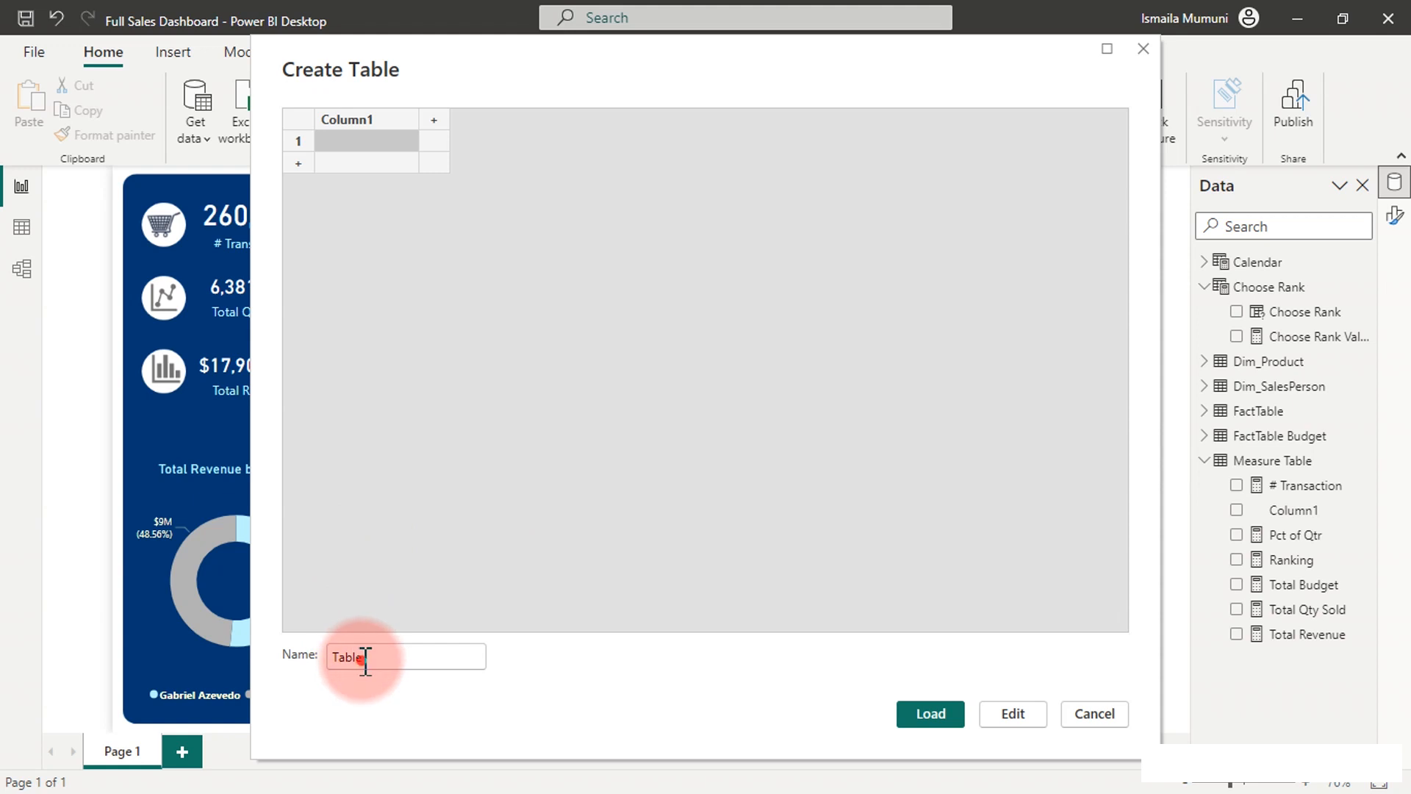
Step: Start a new manually entered data table and name it Choose RankType
drag(369, 657, 325, 659)
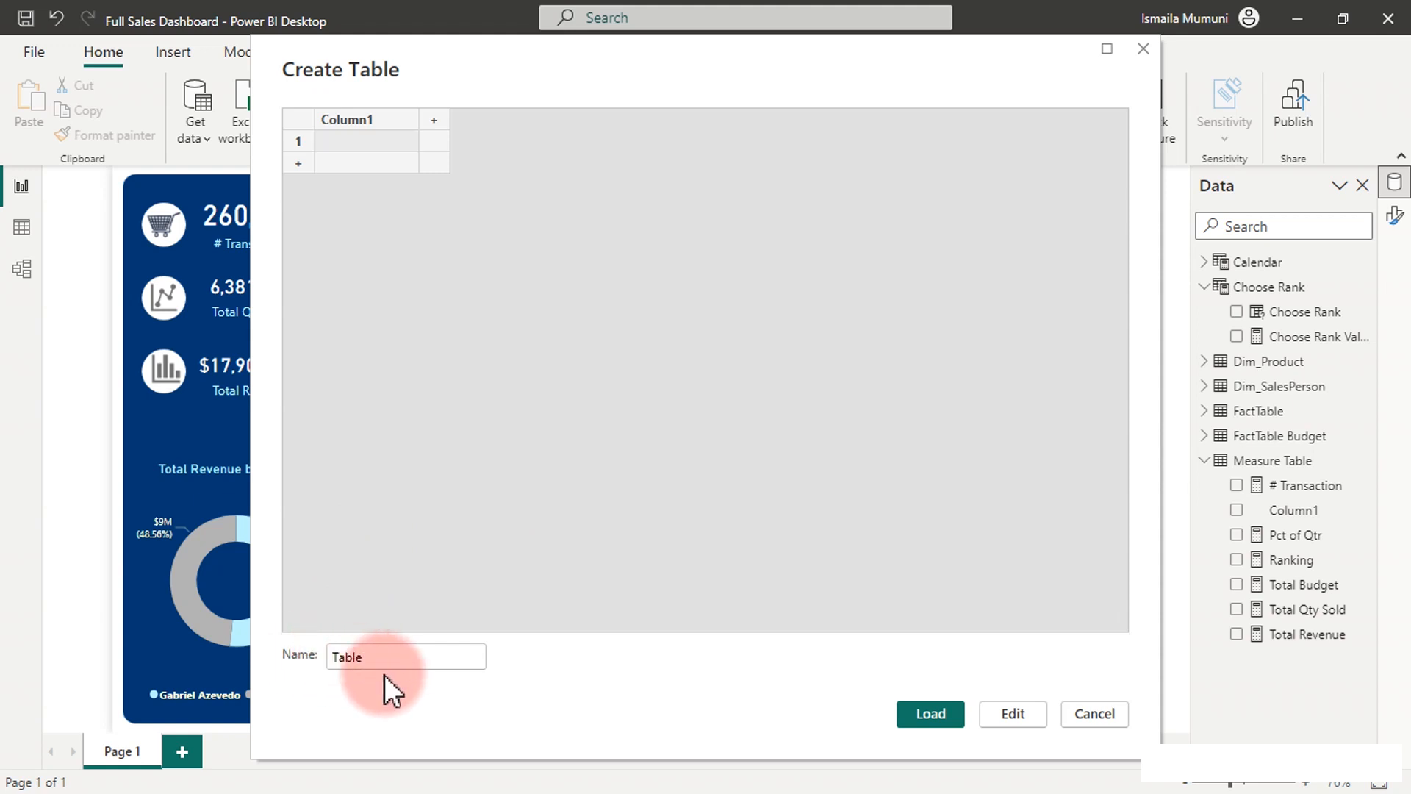
drag(391, 656, 343, 656)
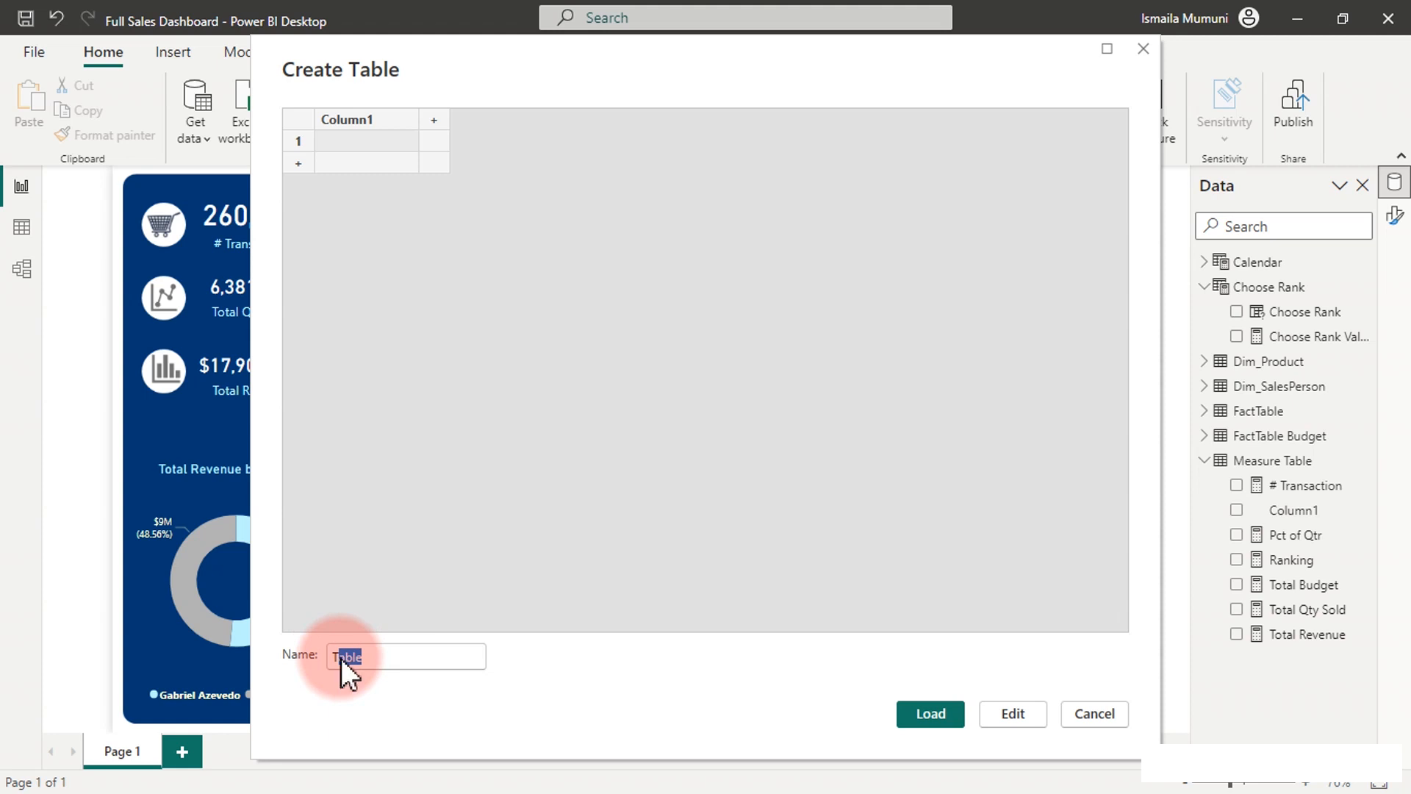
key(BackSpace)
key(BackSpace)
text(Choose RankType)
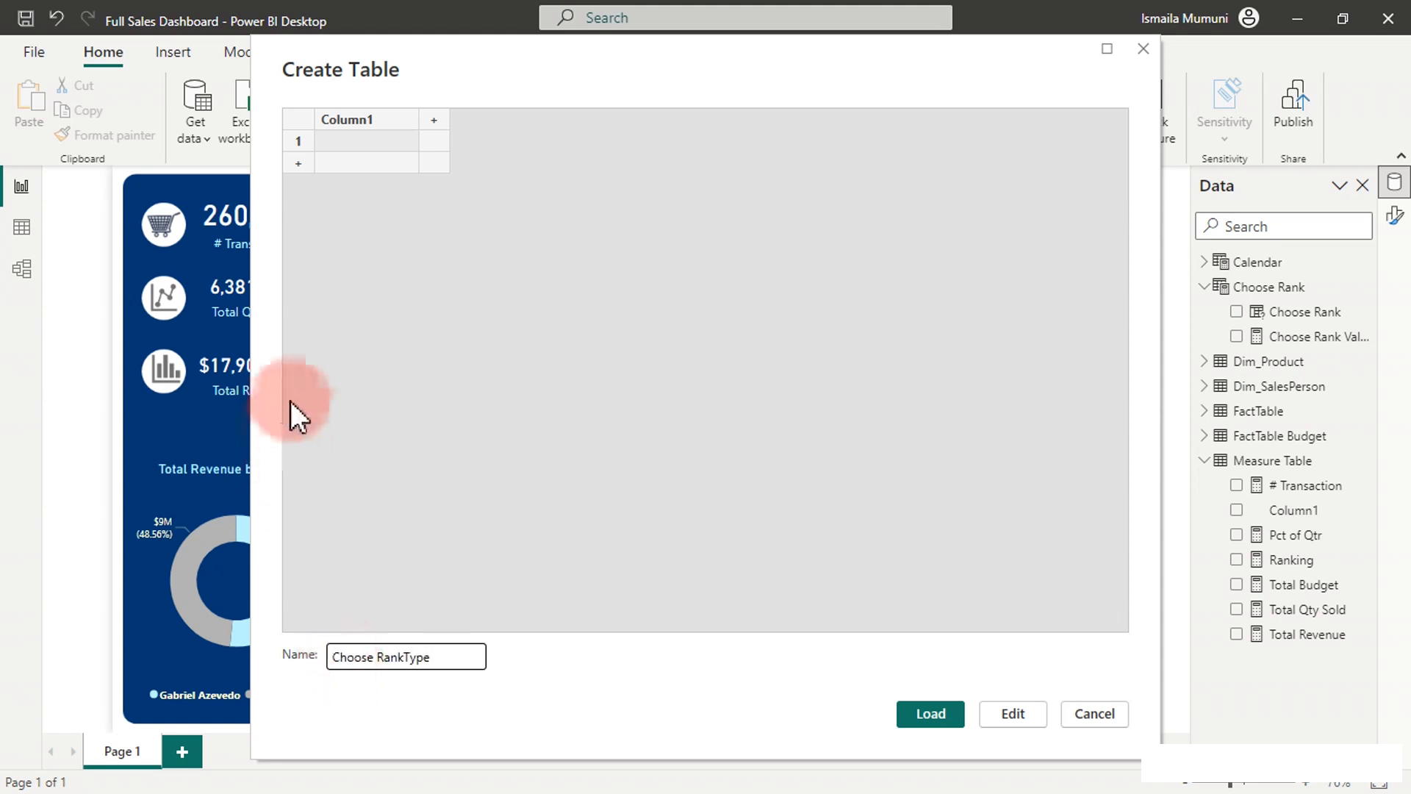
Step: Name the new table's first column Select and add a second column named Sort
click(355, 127)
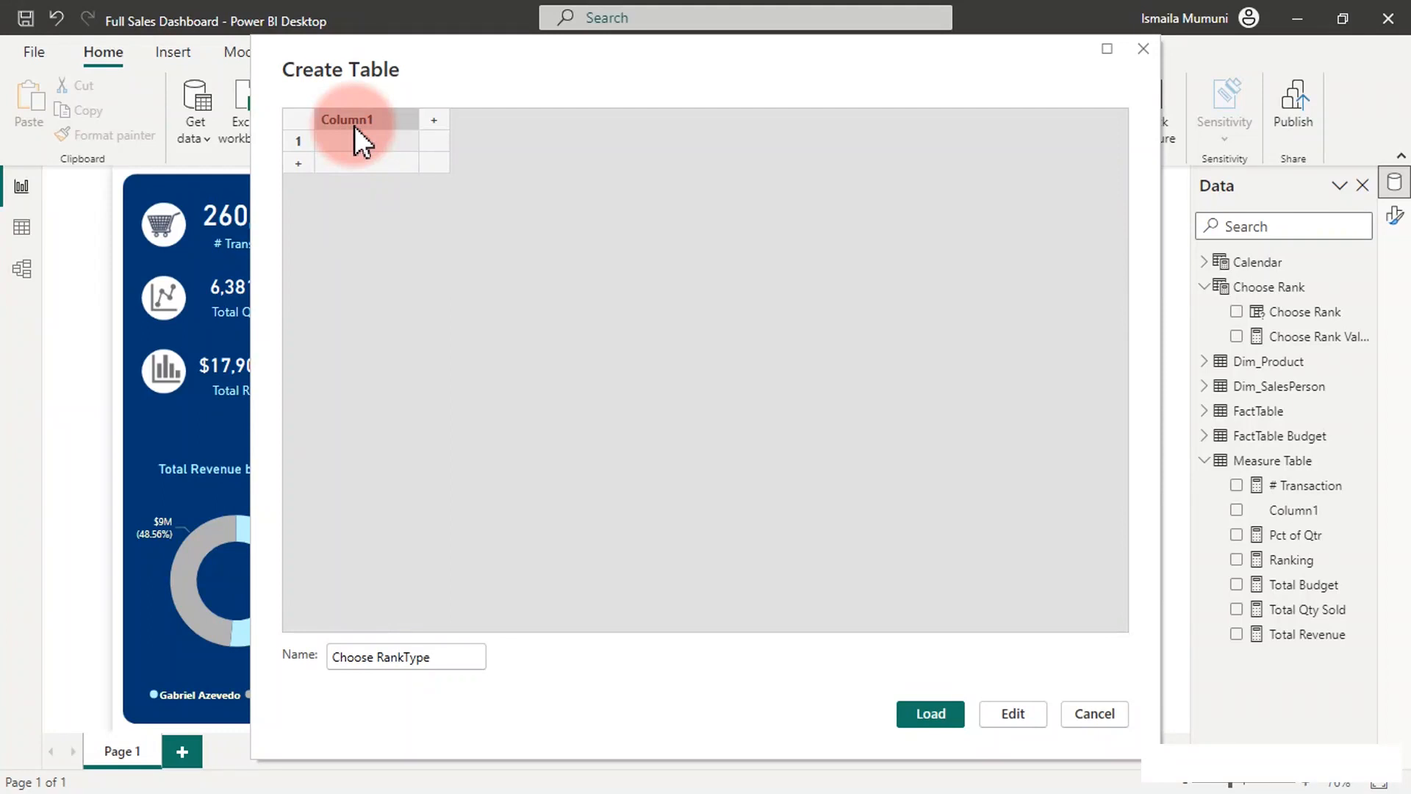
text(Sele)
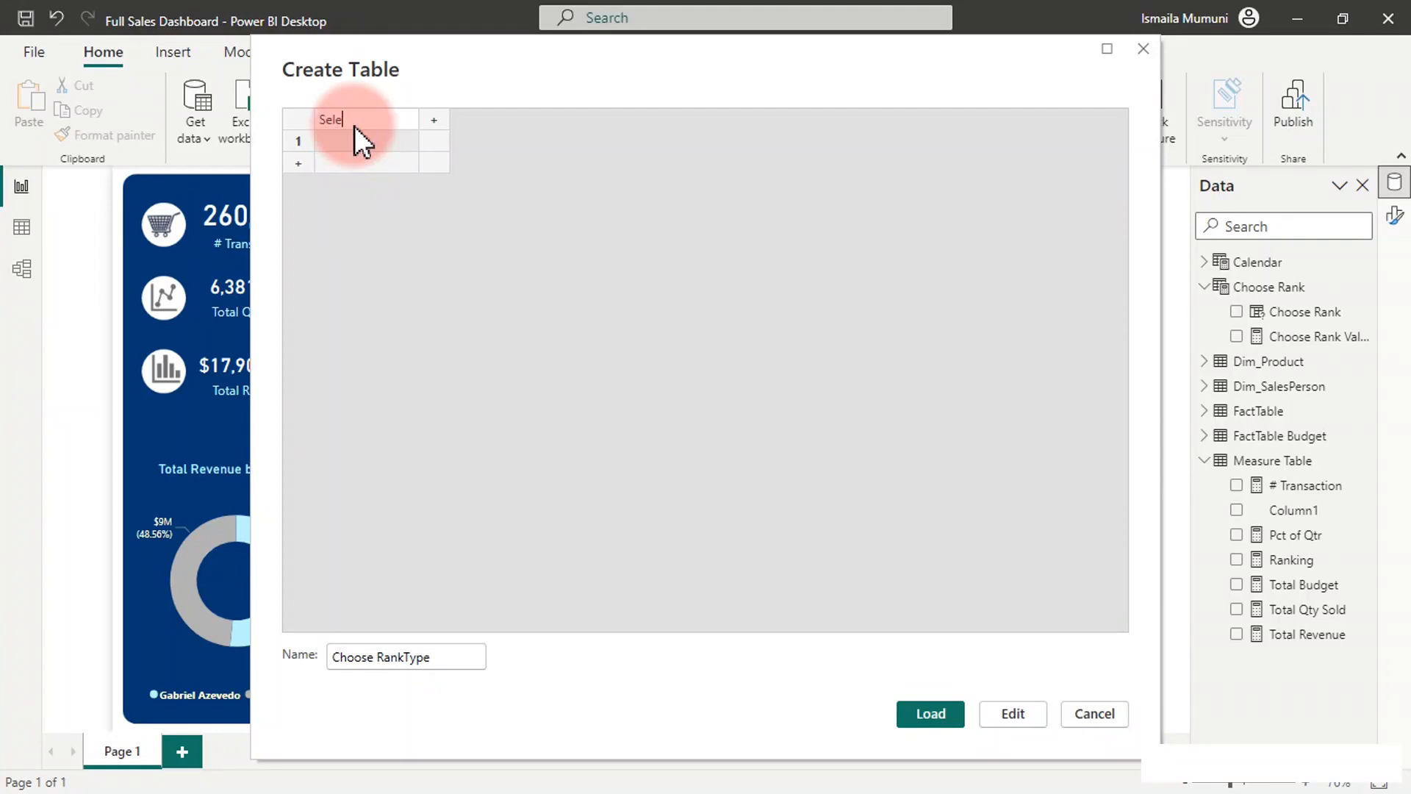
text(ct)
key(Tab)
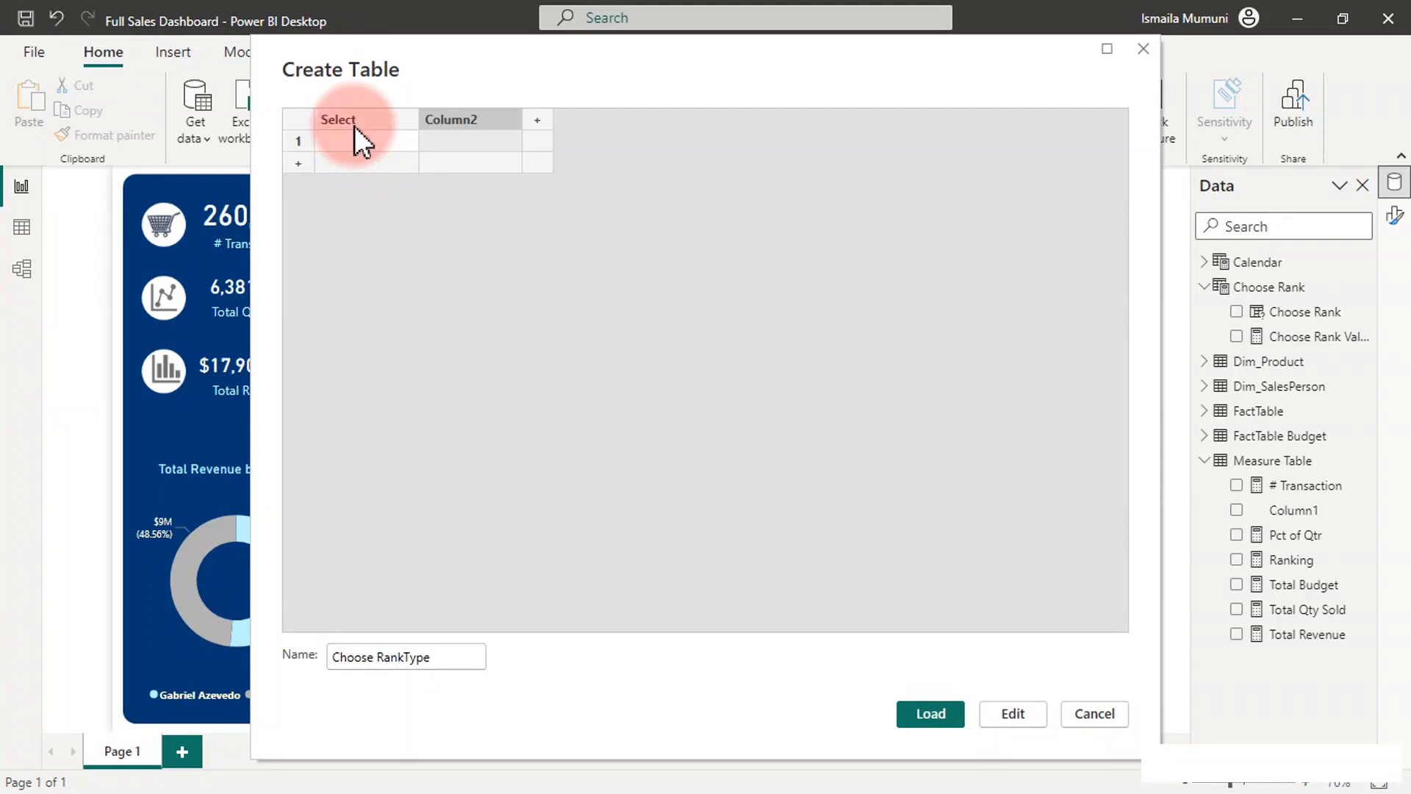
text(Sort)
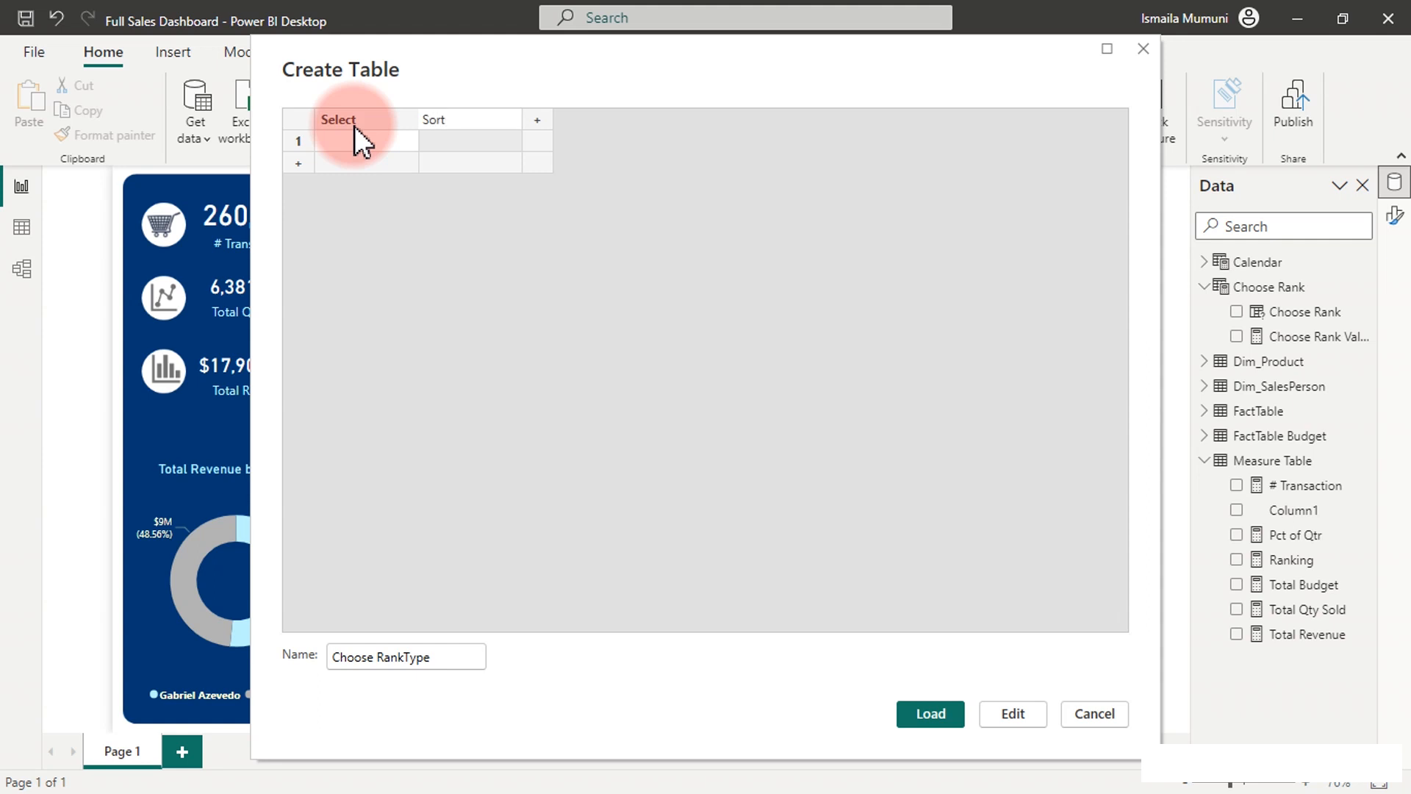
key(BackSpace)
Step: Fill the table with Top, sort value 1, and Bottom, sort value 2, and load it into the model
click(371, 138)
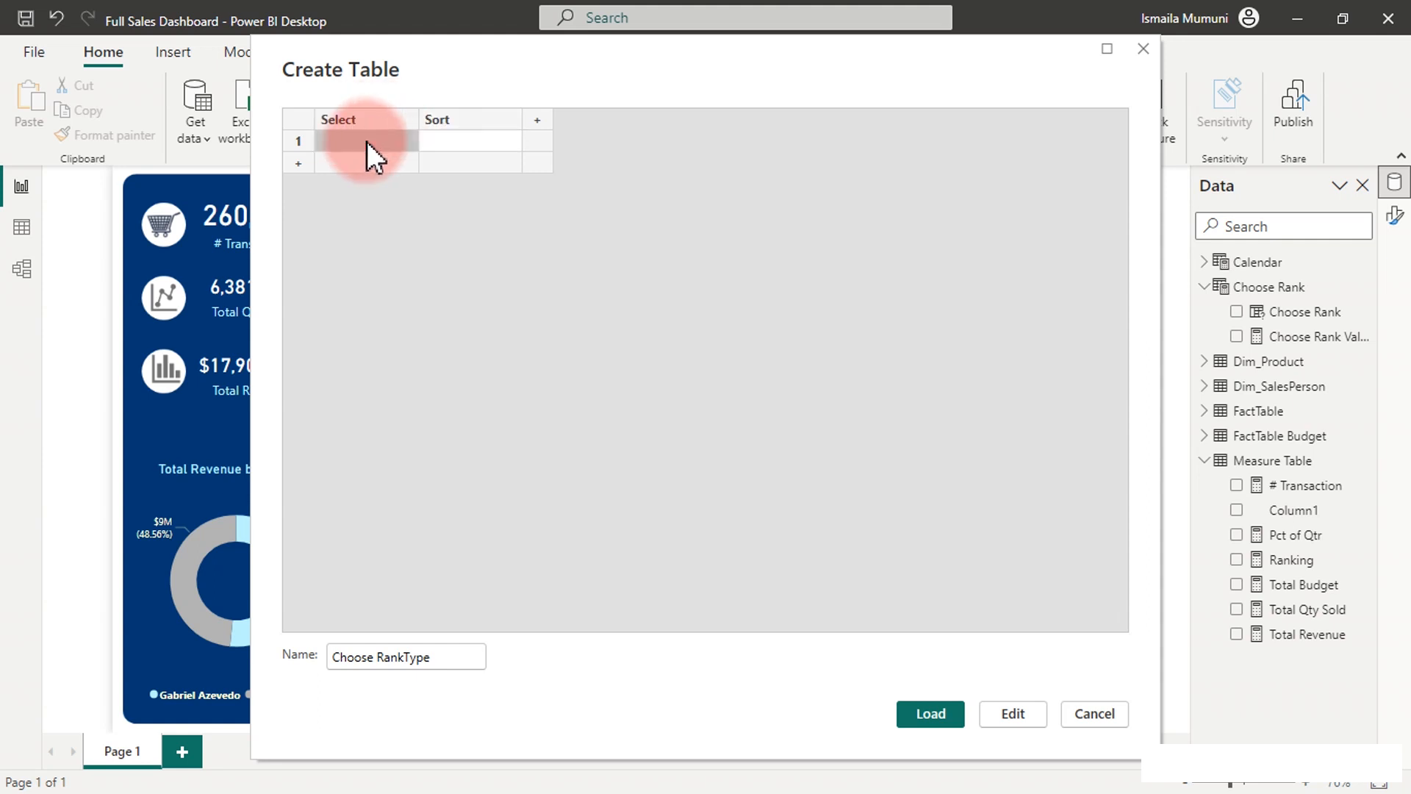
text(Top)
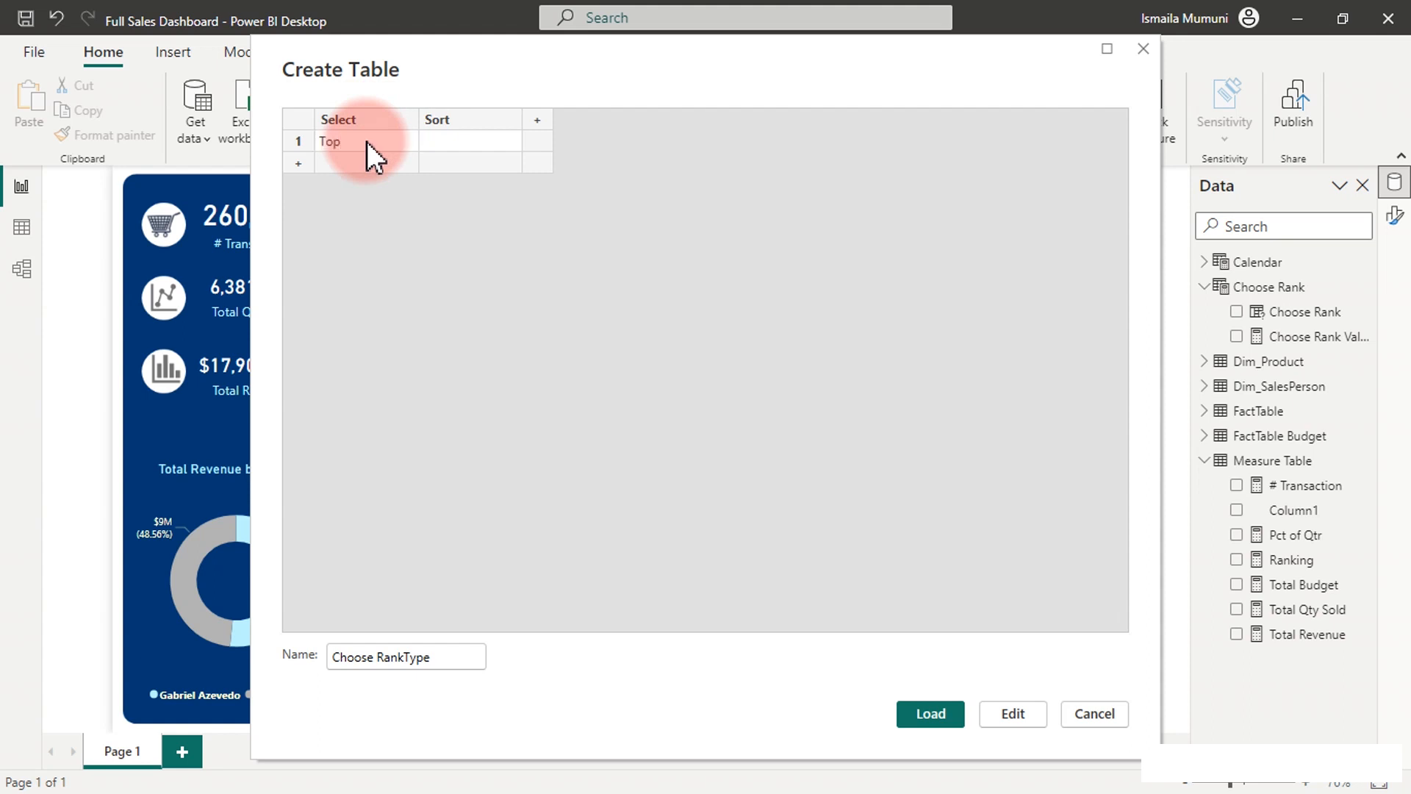
key(Return)
text(Bottom)
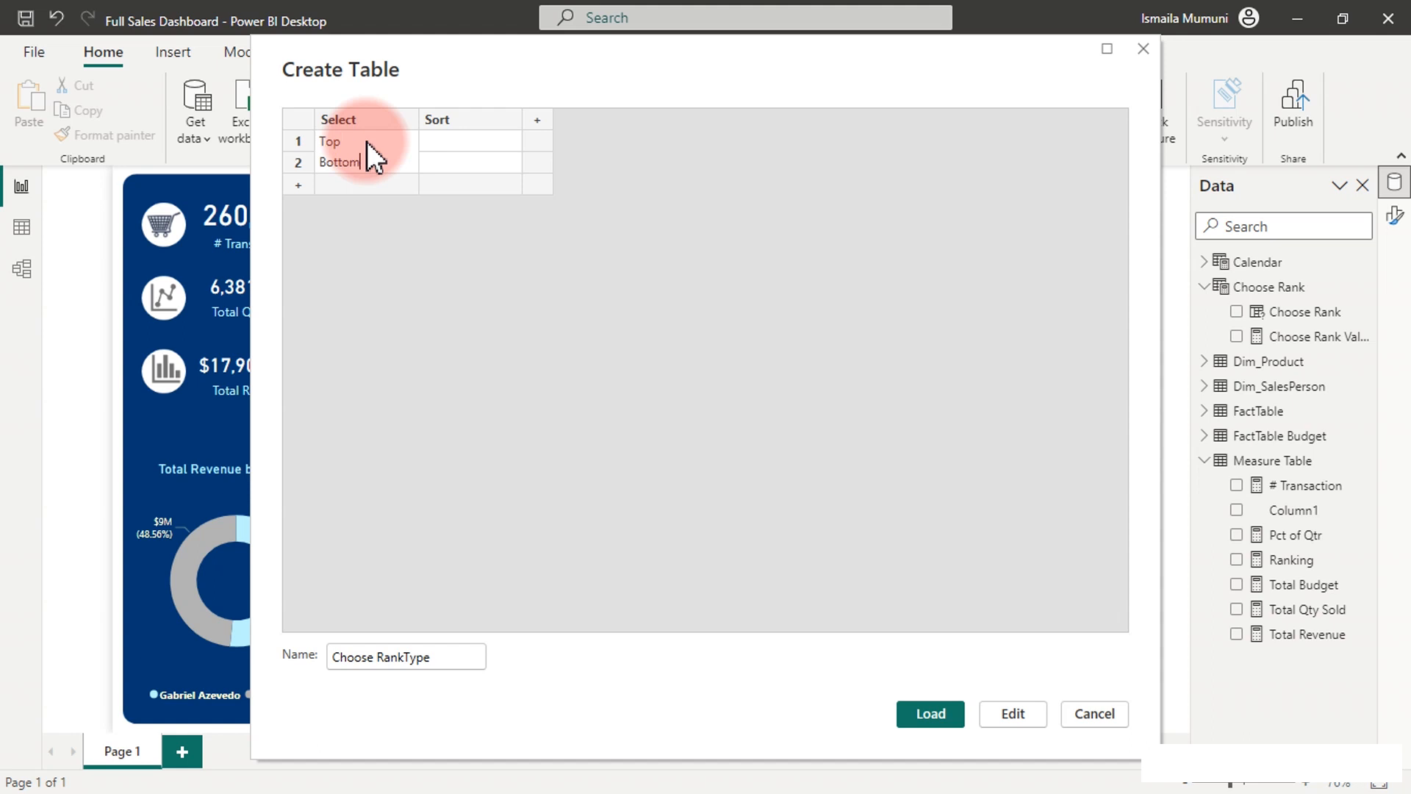
click(469, 139)
text(1)
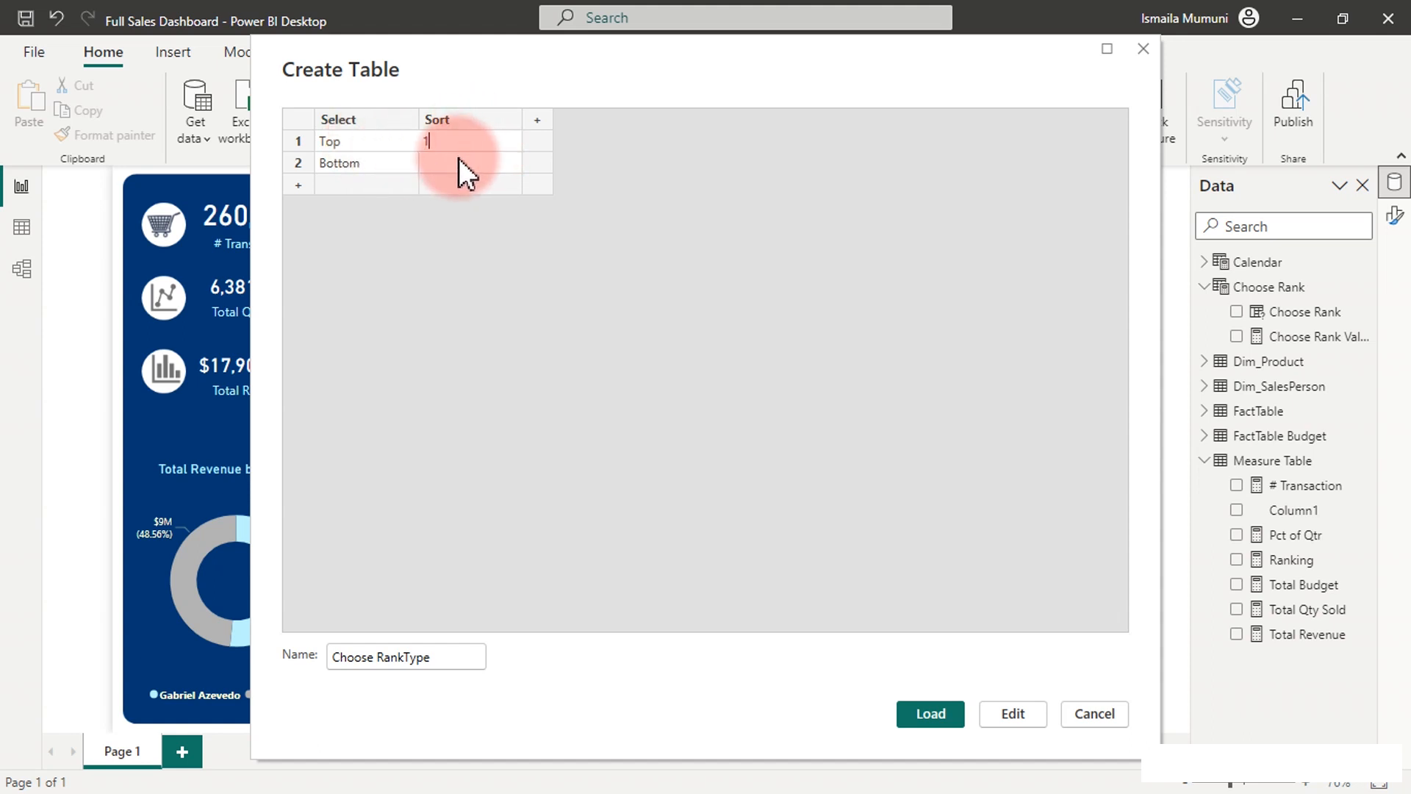
click(458, 158)
text(2)
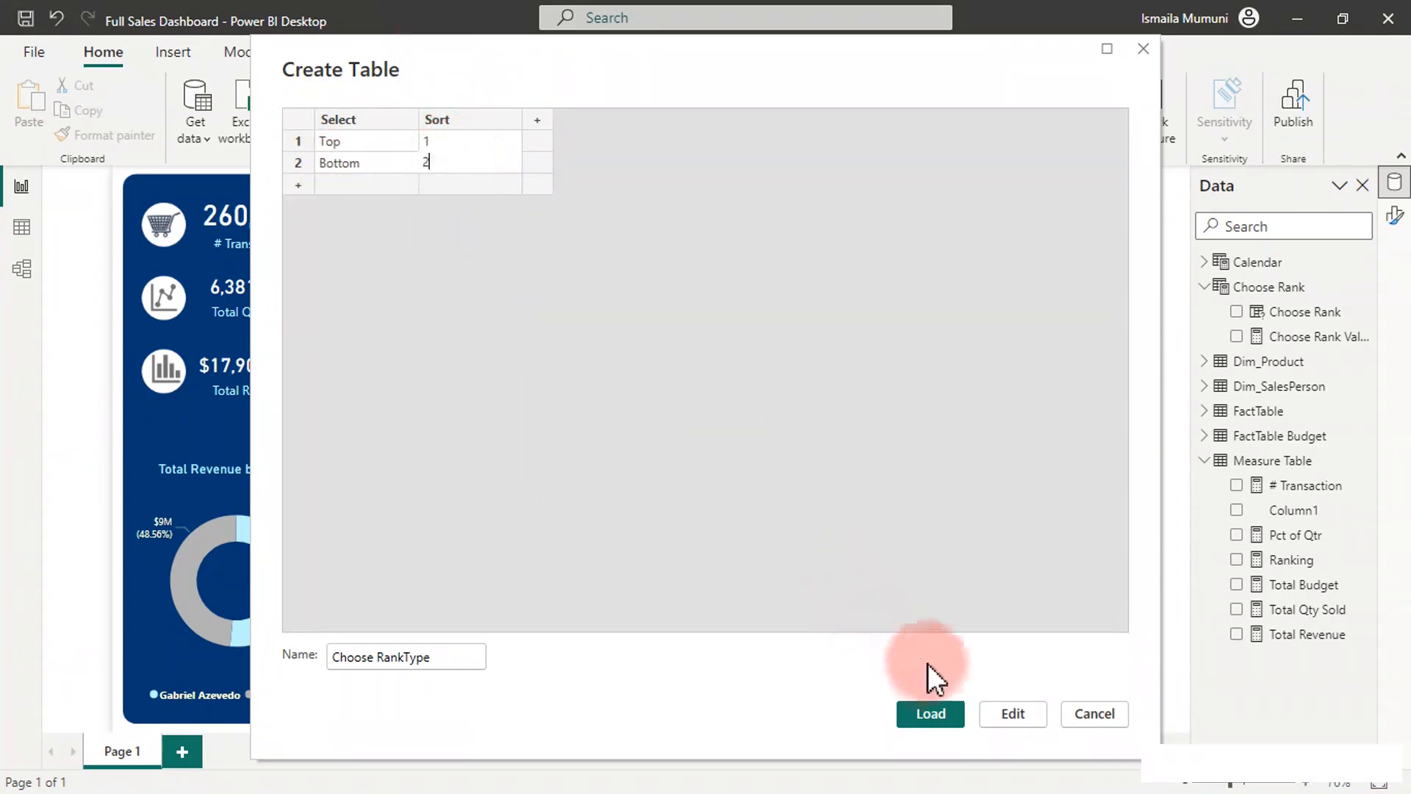
click(931, 712)
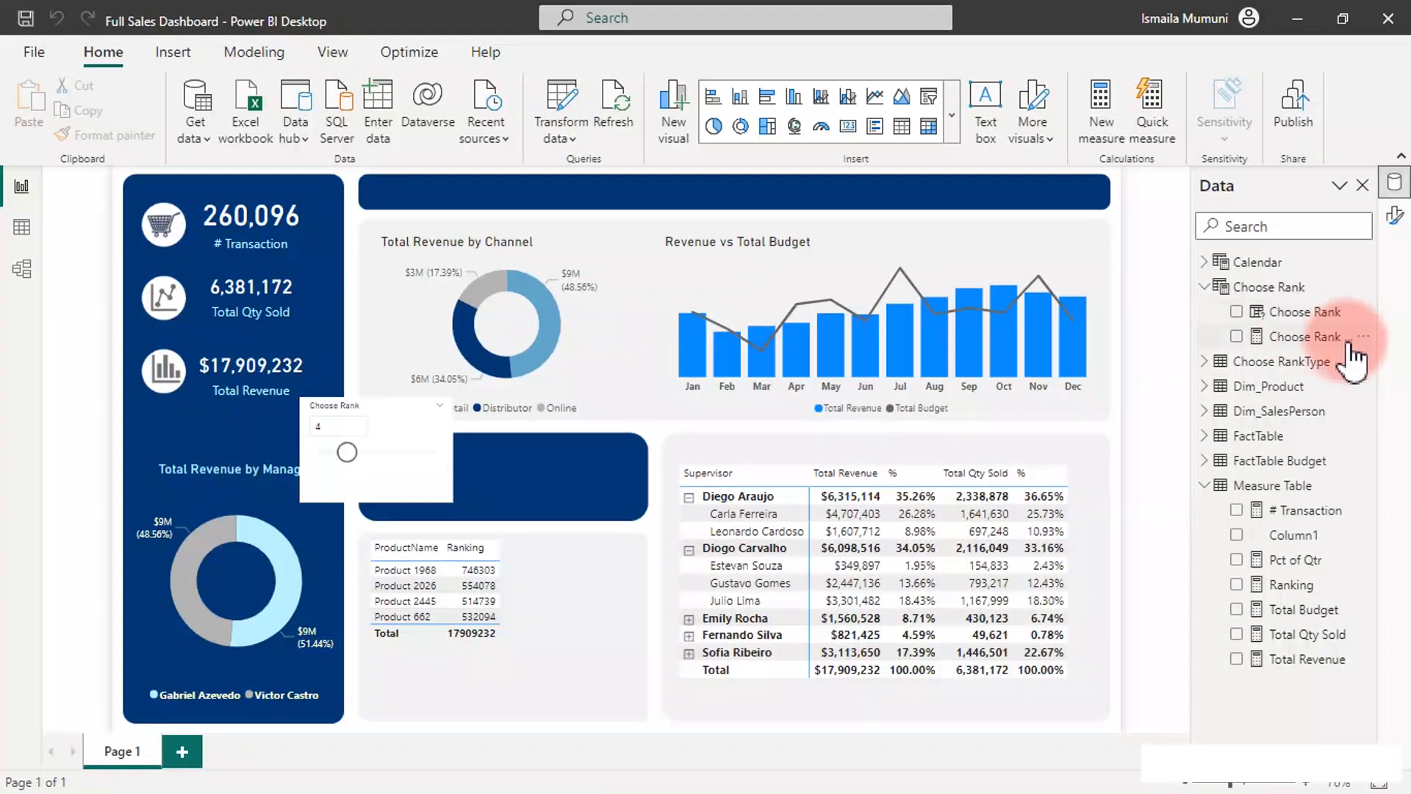
Step: Add a slicer for the Select field of the Choose RankType table and choose Bottom in it
click(1204, 287)
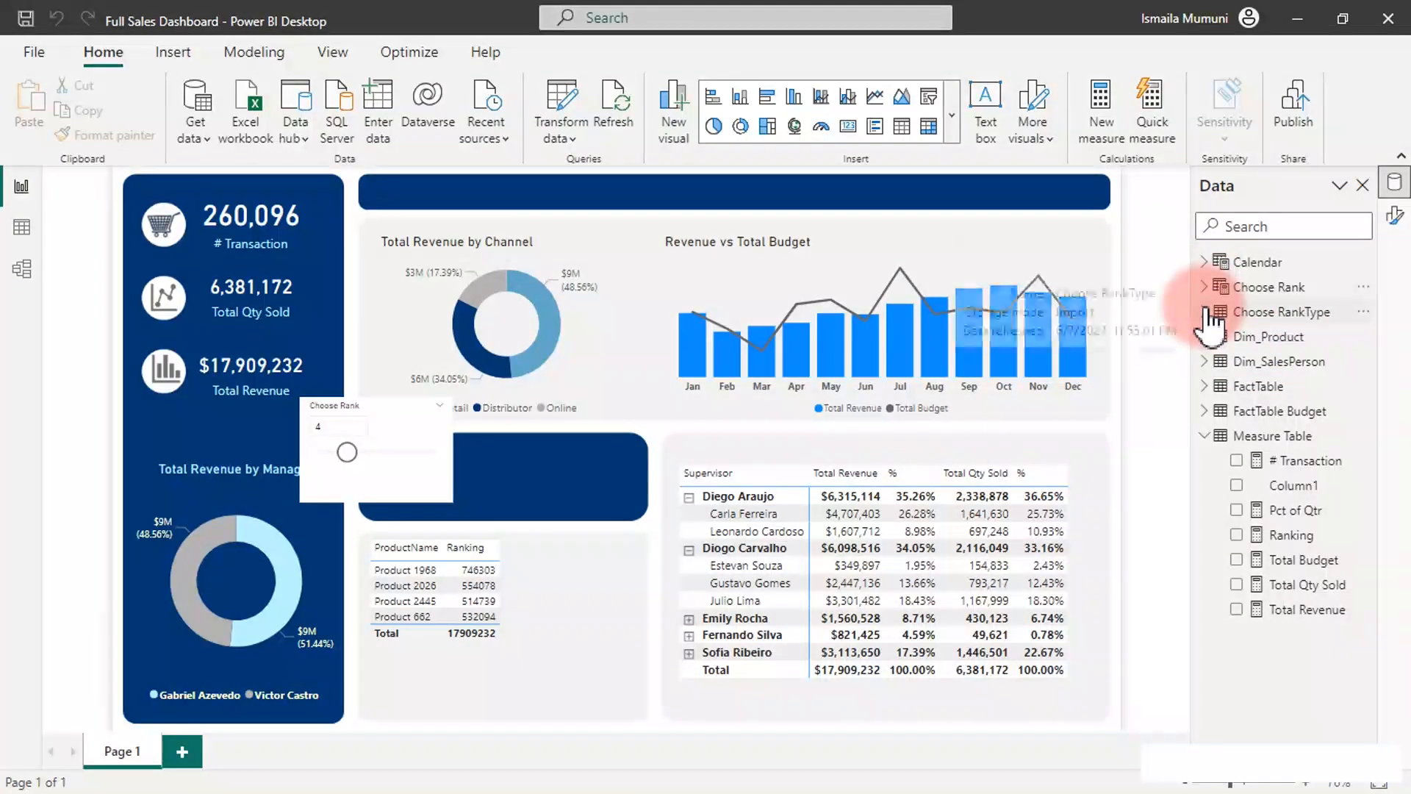
click(1206, 312)
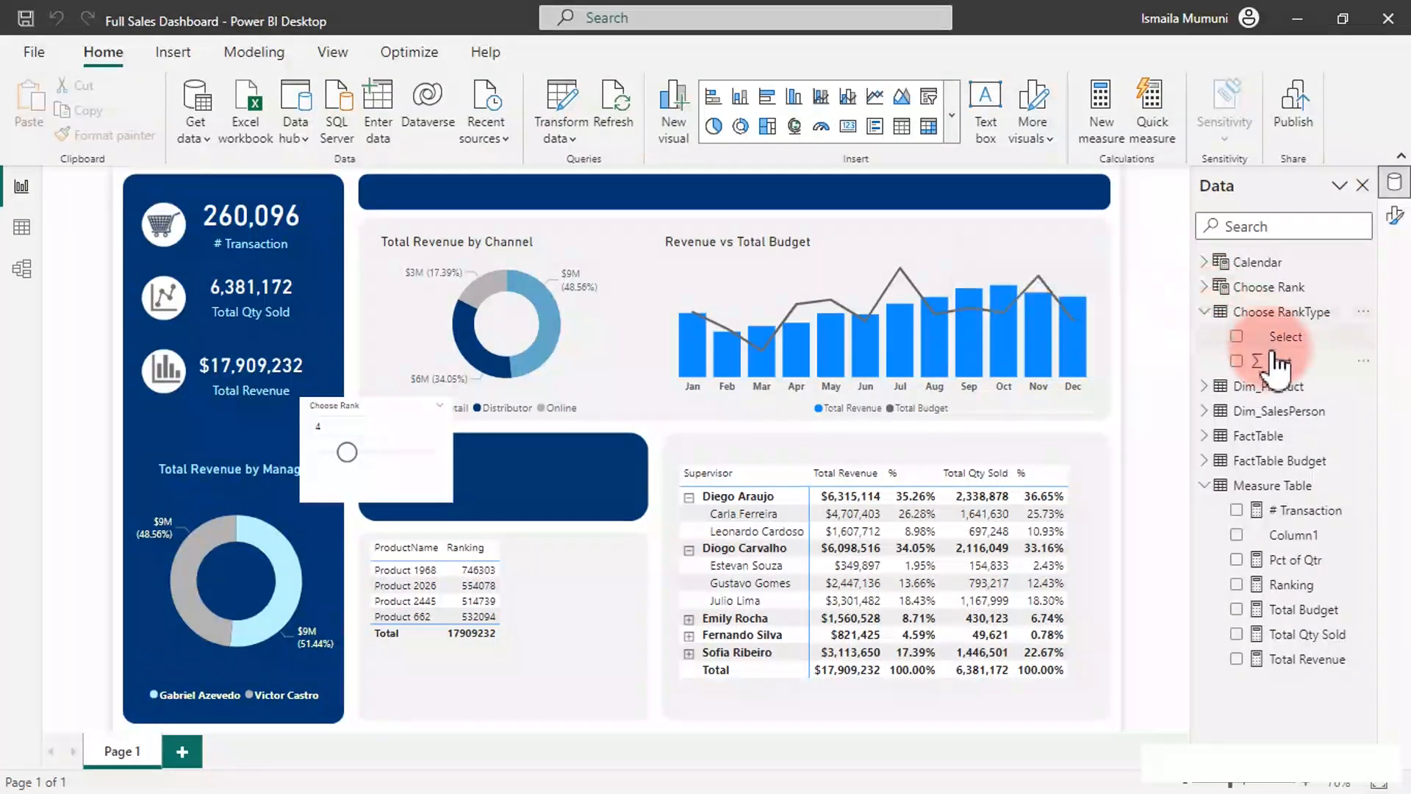
click(1239, 338)
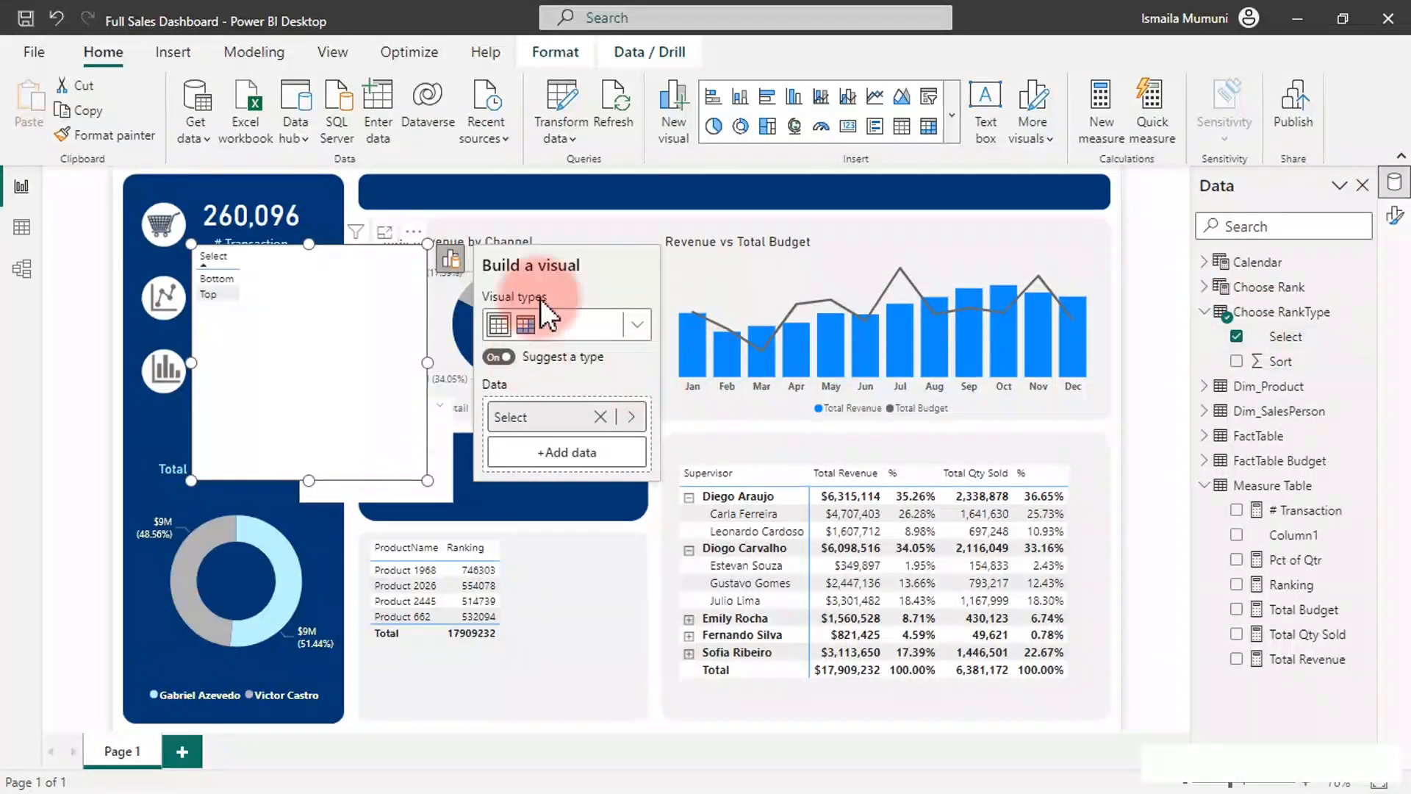
click(927, 95)
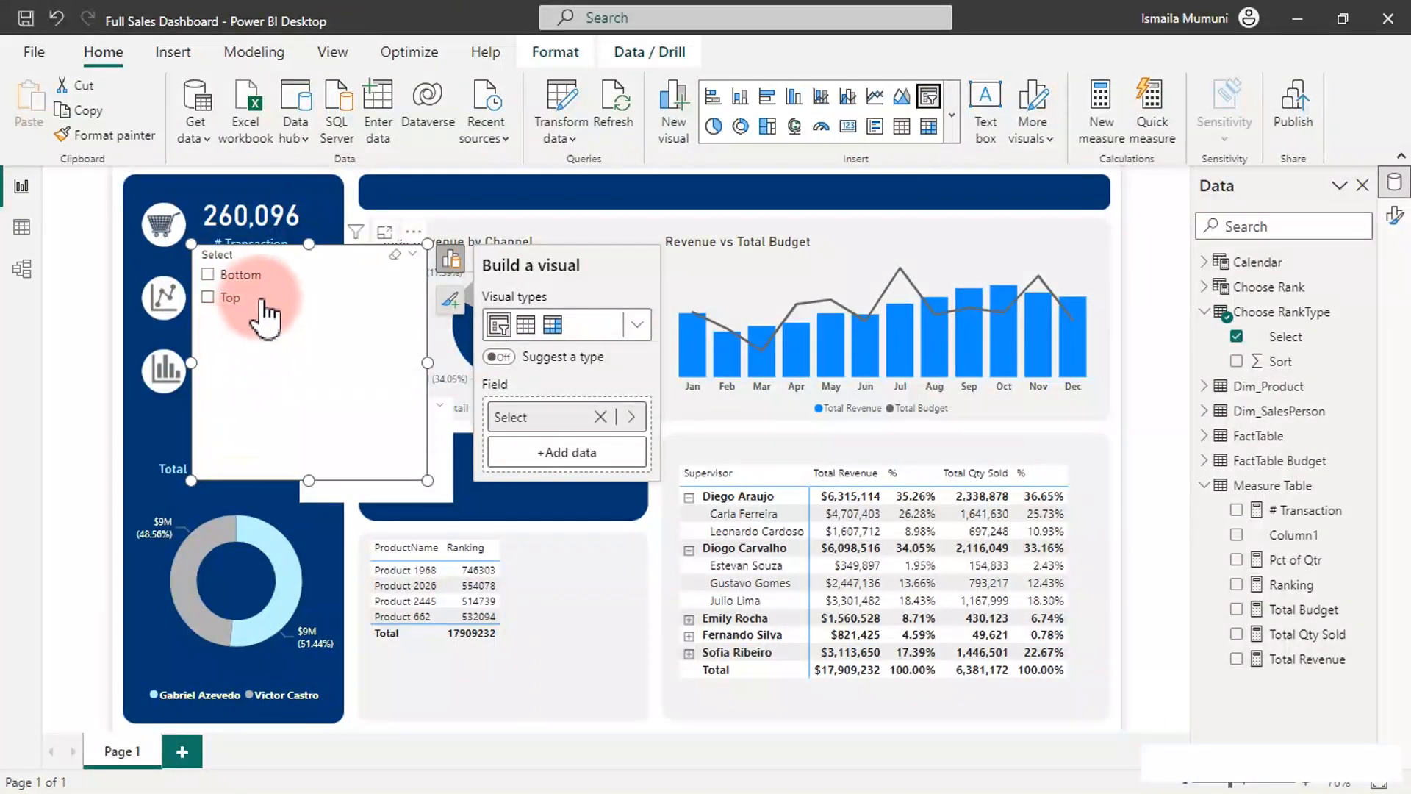
click(225, 282)
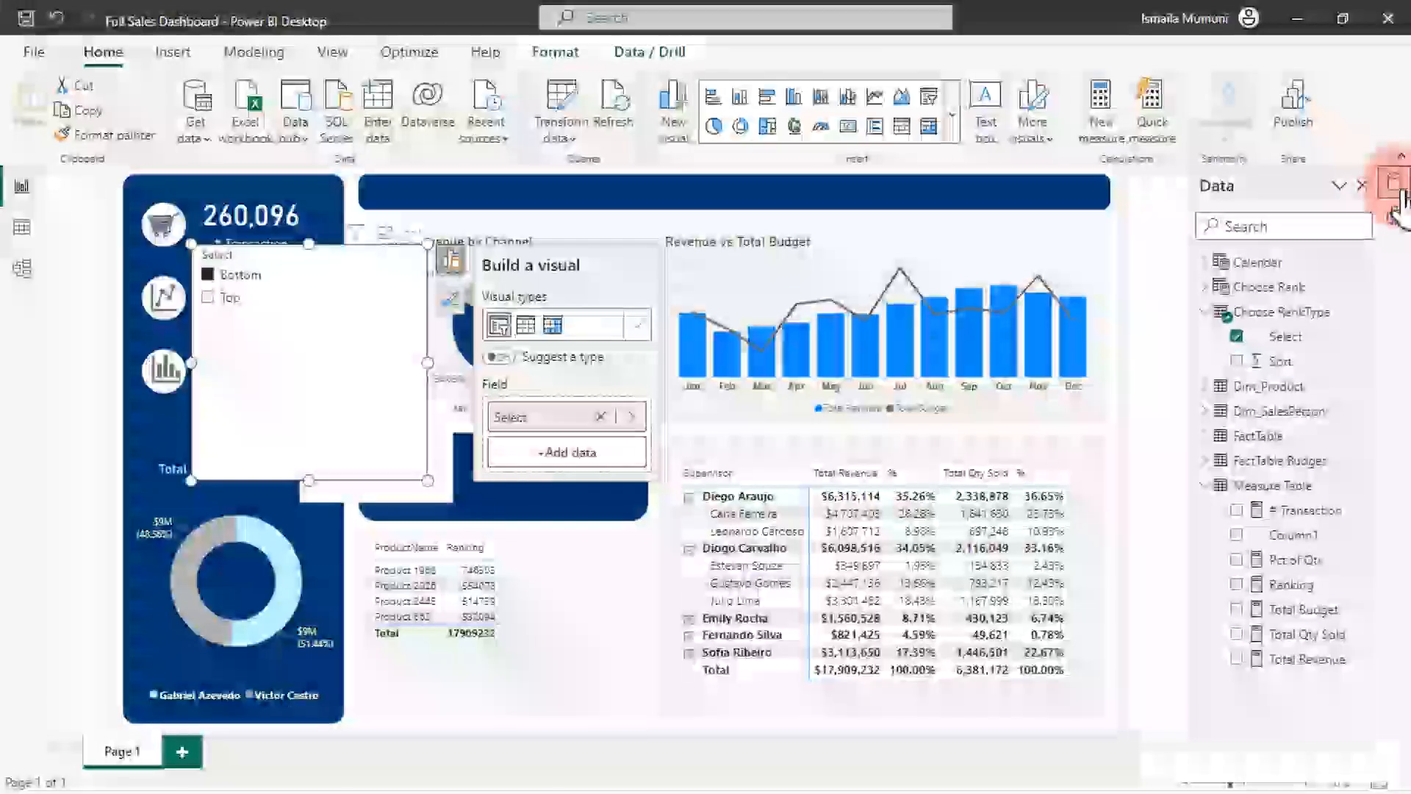
Step: Turn on single selection in the Select slicer's settings
click(1395, 217)
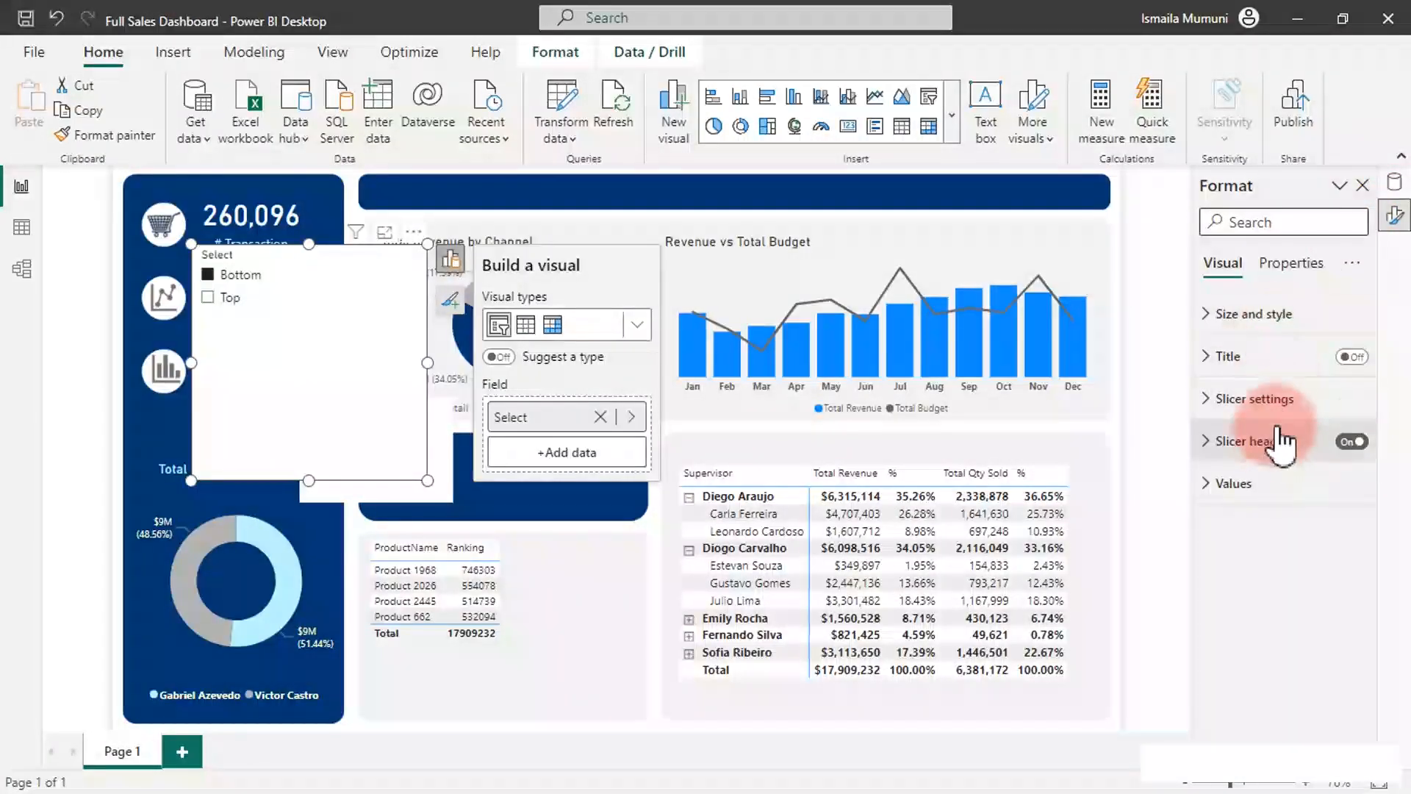
click(1269, 400)
click(1283, 499)
click(1283, 501)
click(1275, 555)
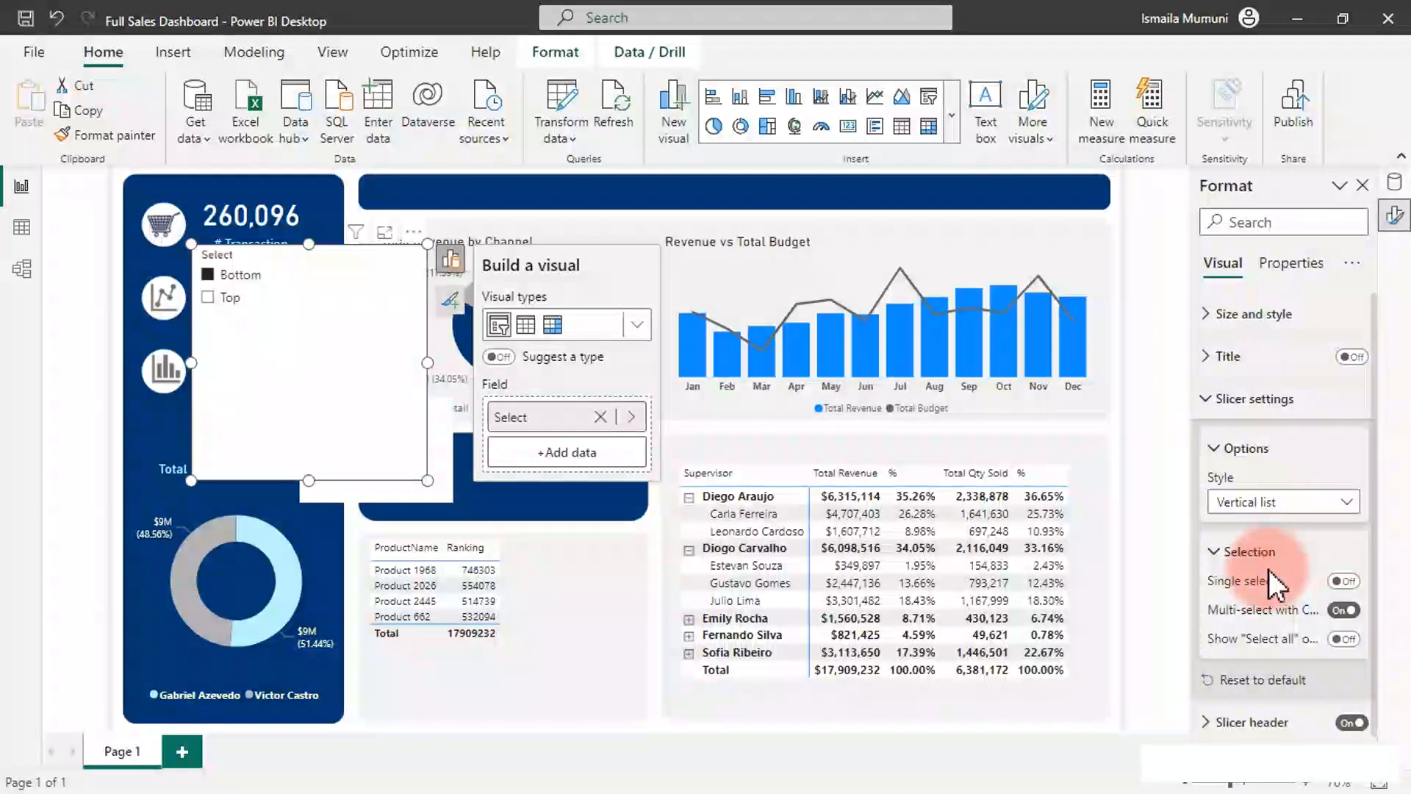
click(1345, 582)
click(1345, 582)
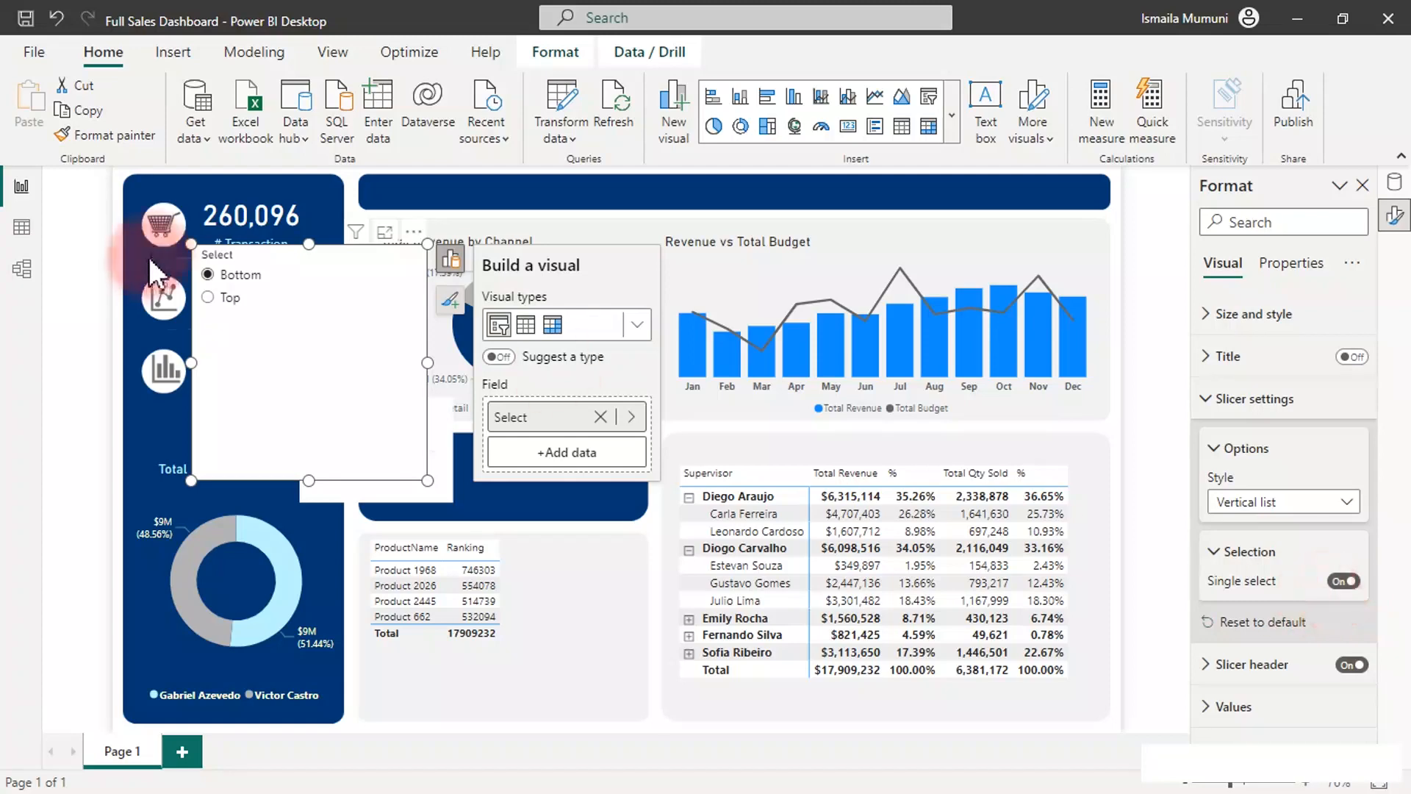
Step: Choose Top in the Select slicer, then shrink it and place it beside the Choose Rank slicer
click(232, 301)
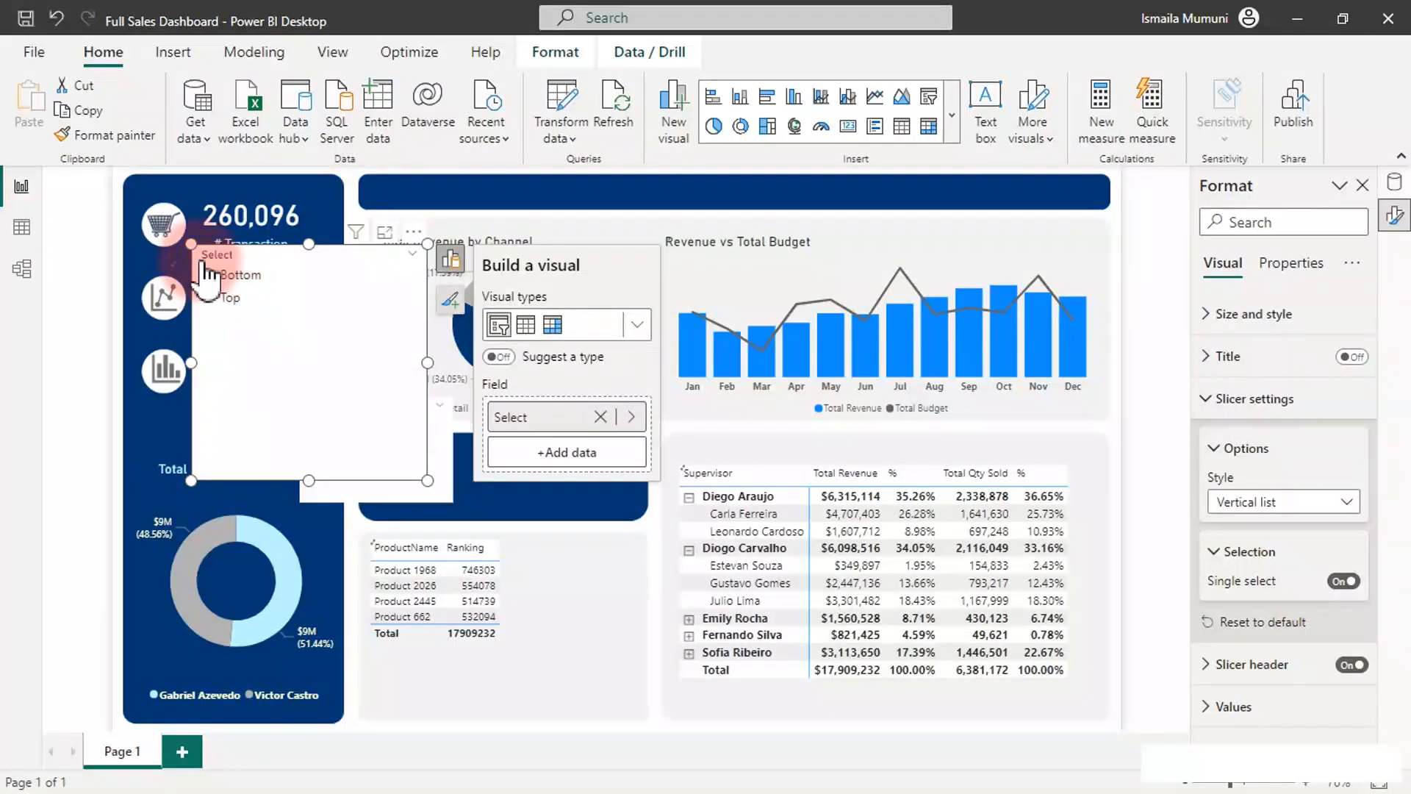
drag(191, 244, 551, 403)
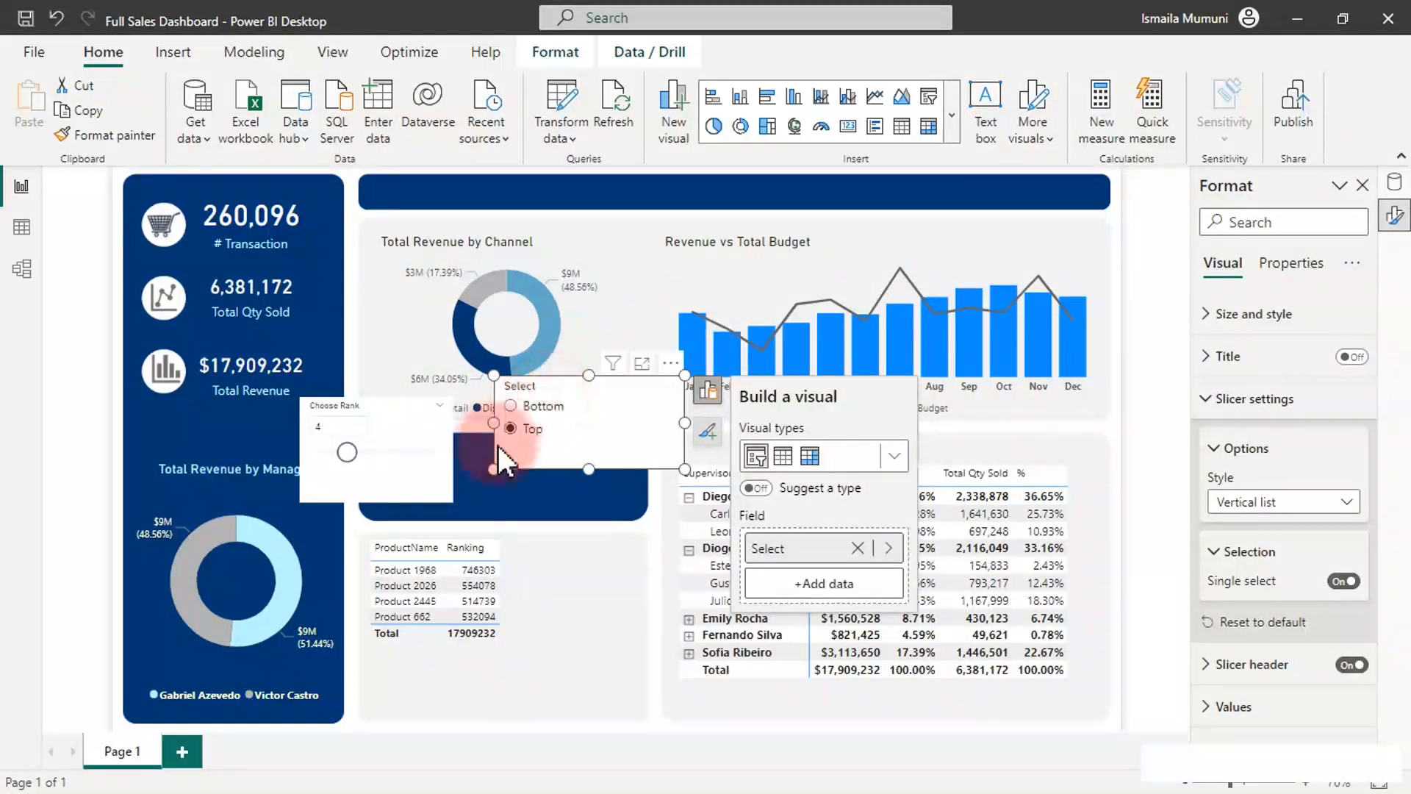
Step: Open the Ranking measure's formula and declare a new variable _SelectRanType on the line below _Bottom
click(1395, 182)
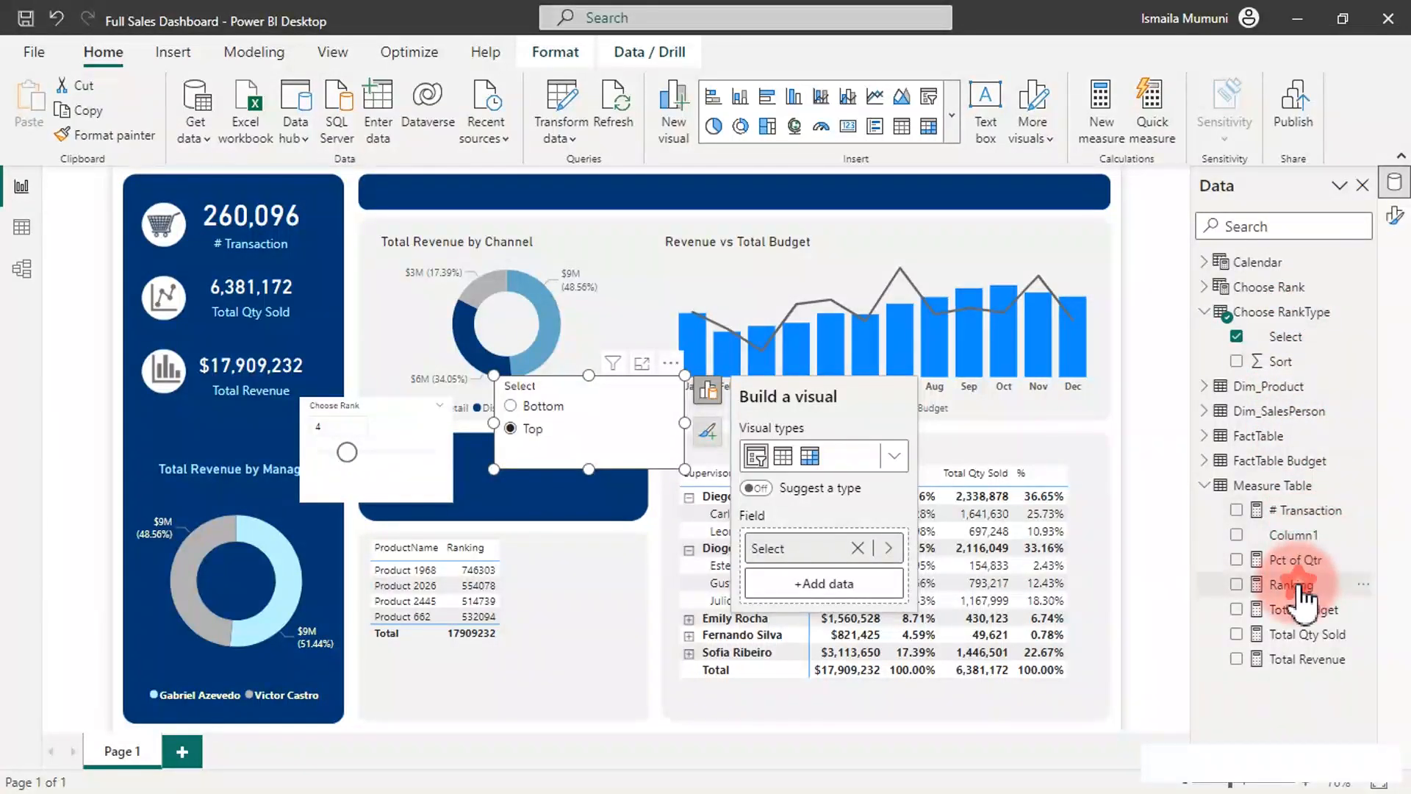
click(1293, 584)
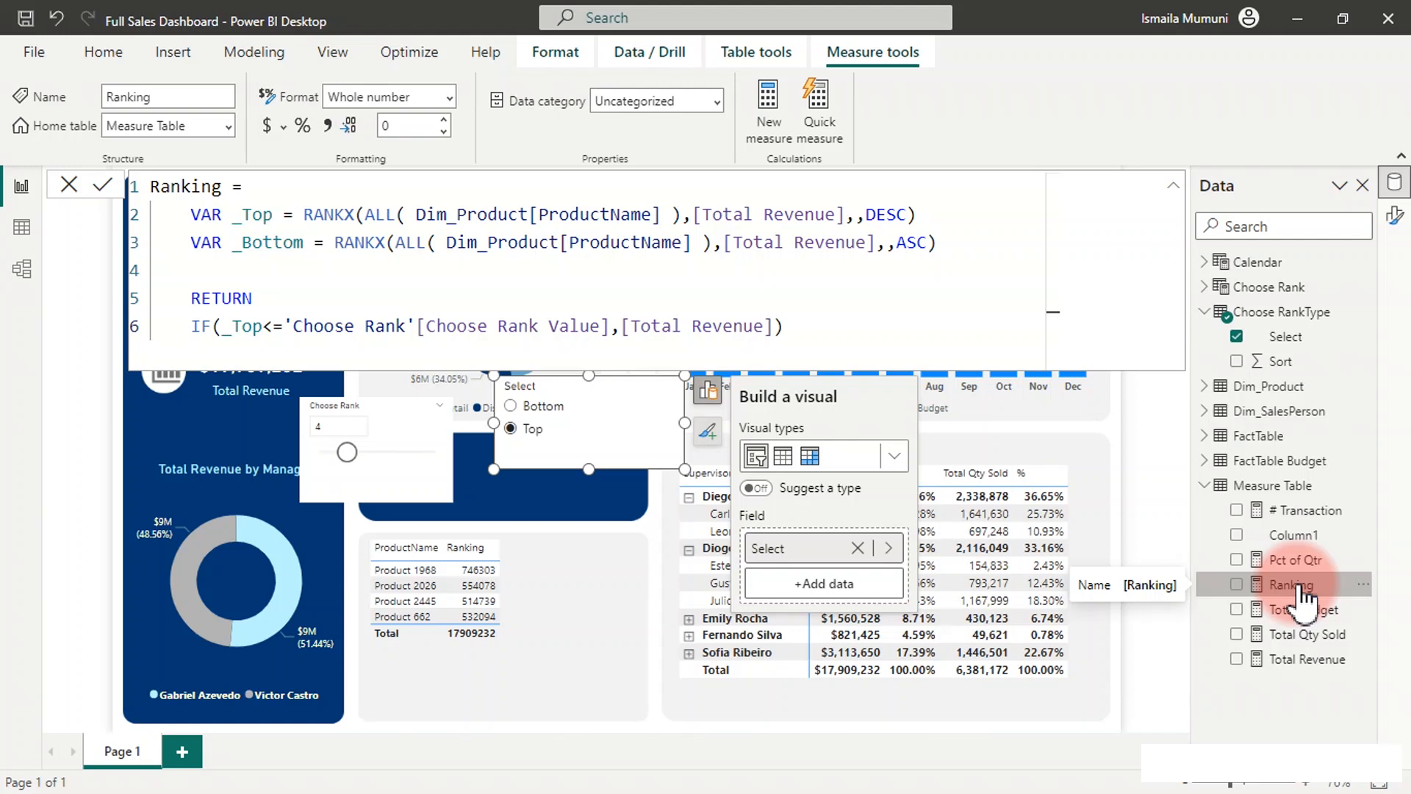
click(948, 242)
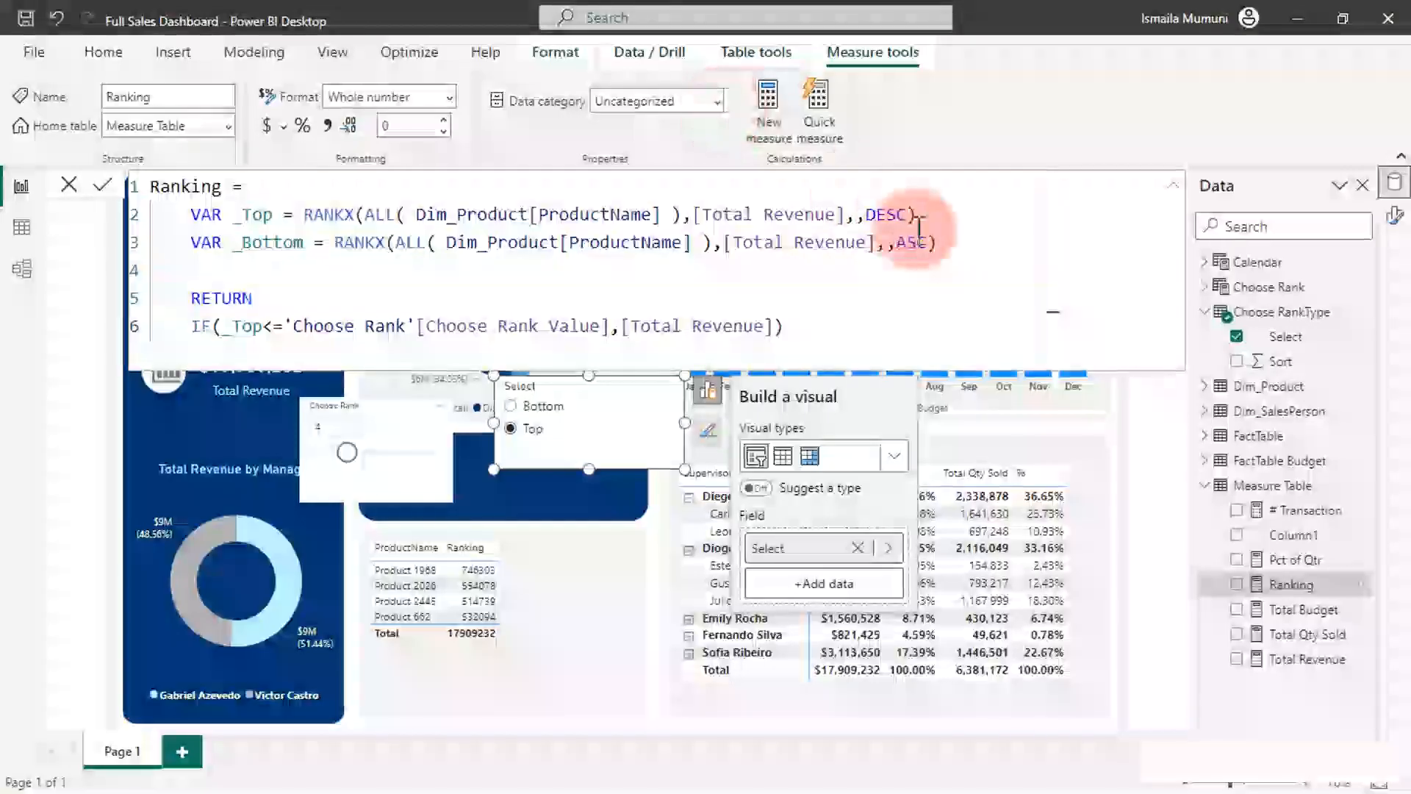
key(Return)
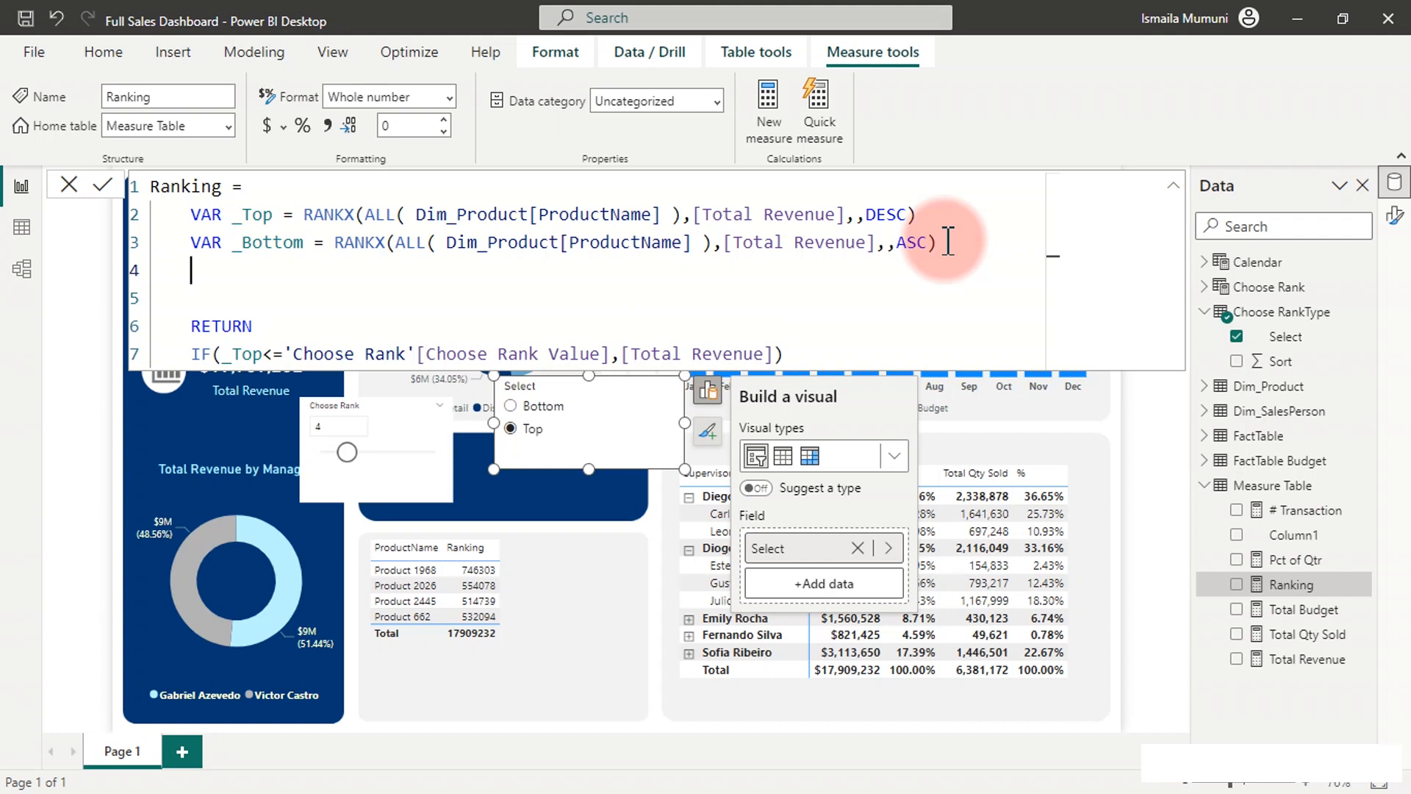
text(VAR _)
text(SelectRanType)
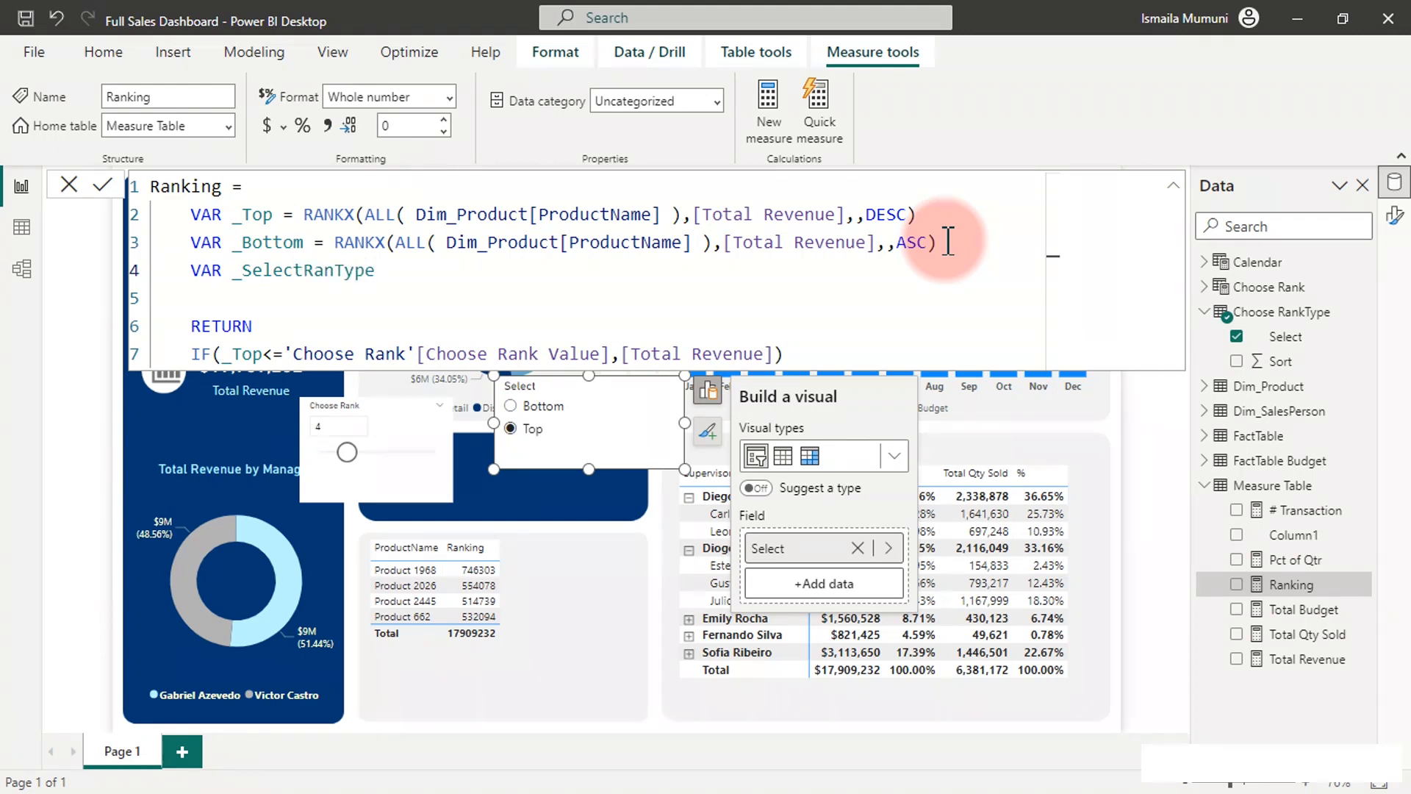
text( =)
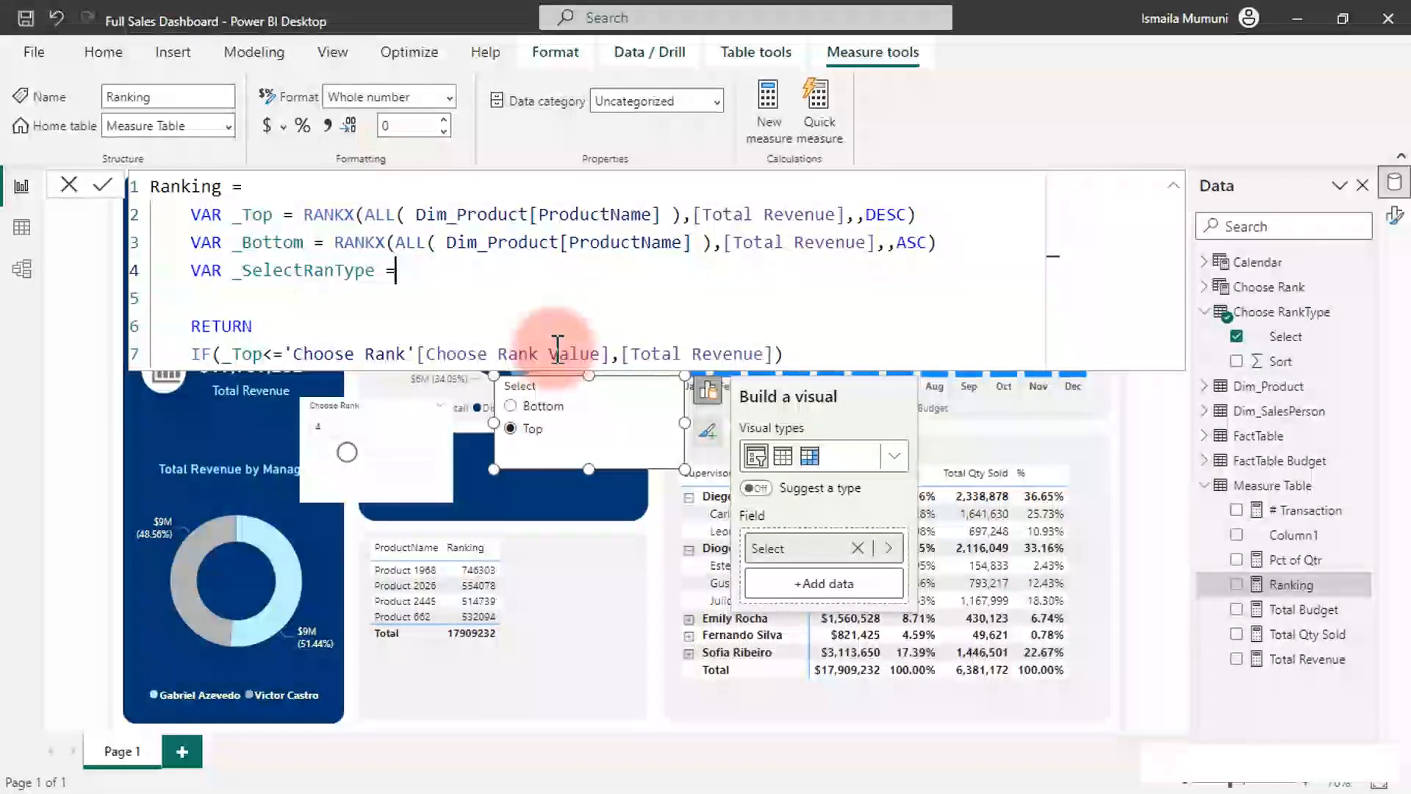
Step: Define the _SelectRanType variable as SELECTEDVALUE('Choose RankType'[Select]) in the Ranking measure
text(selec)
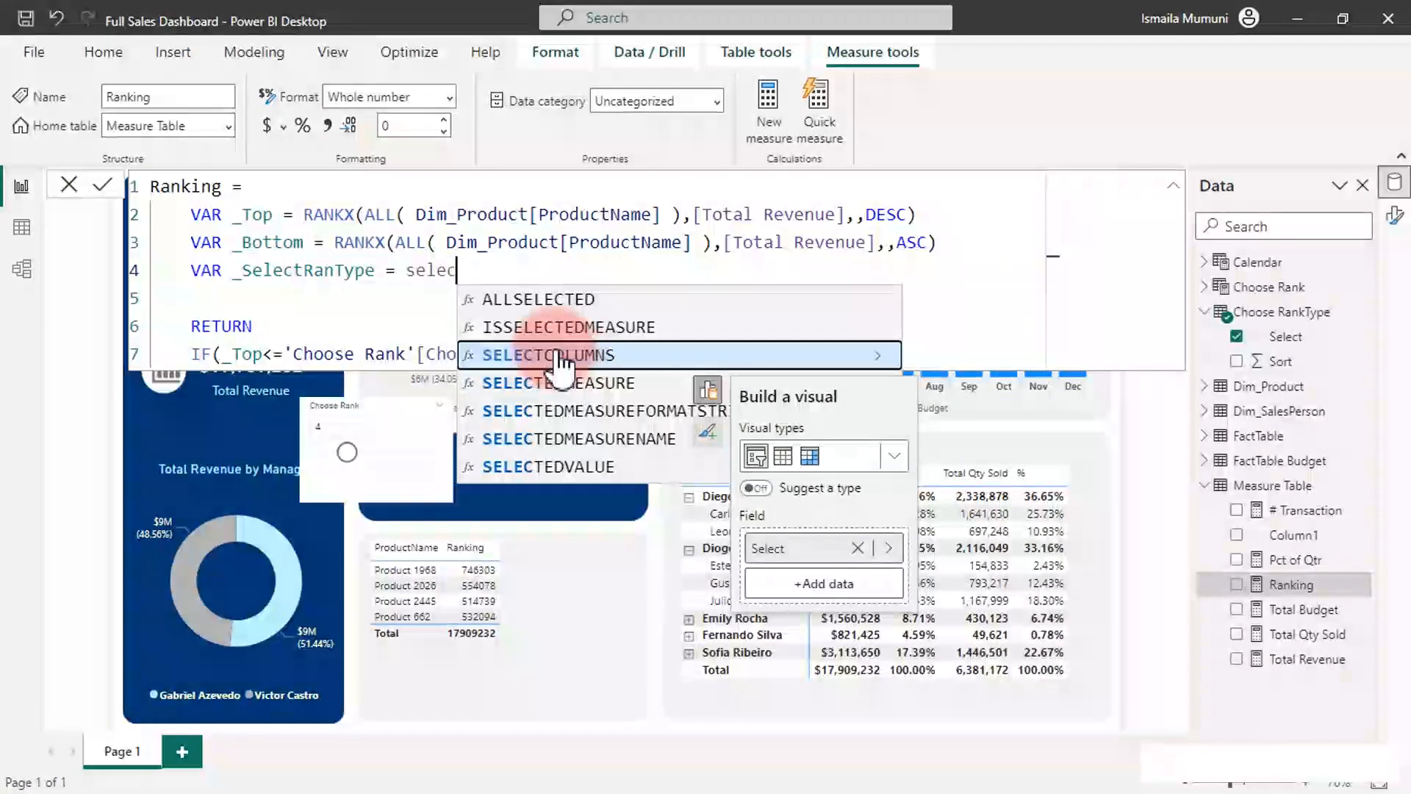
text(tedv)
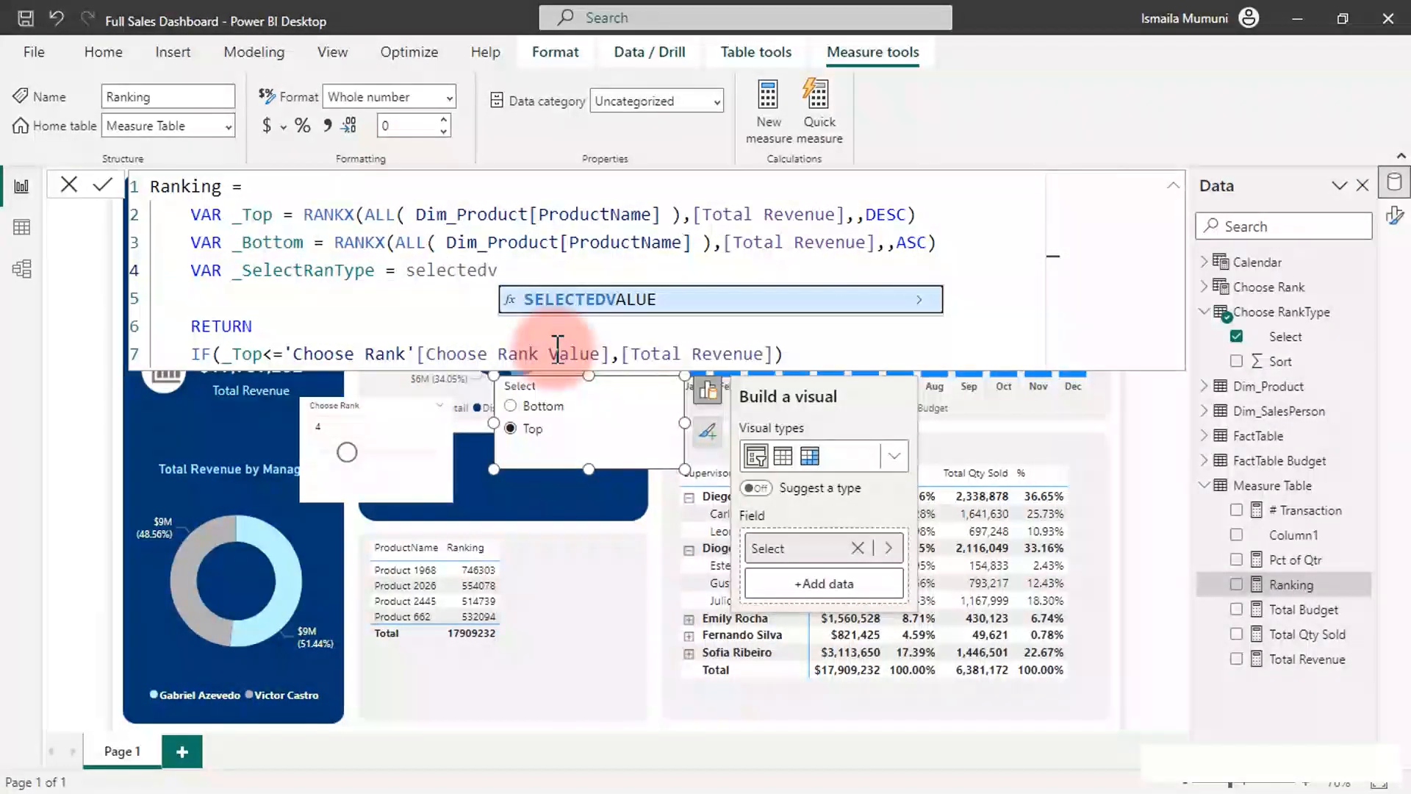
key(Tab)
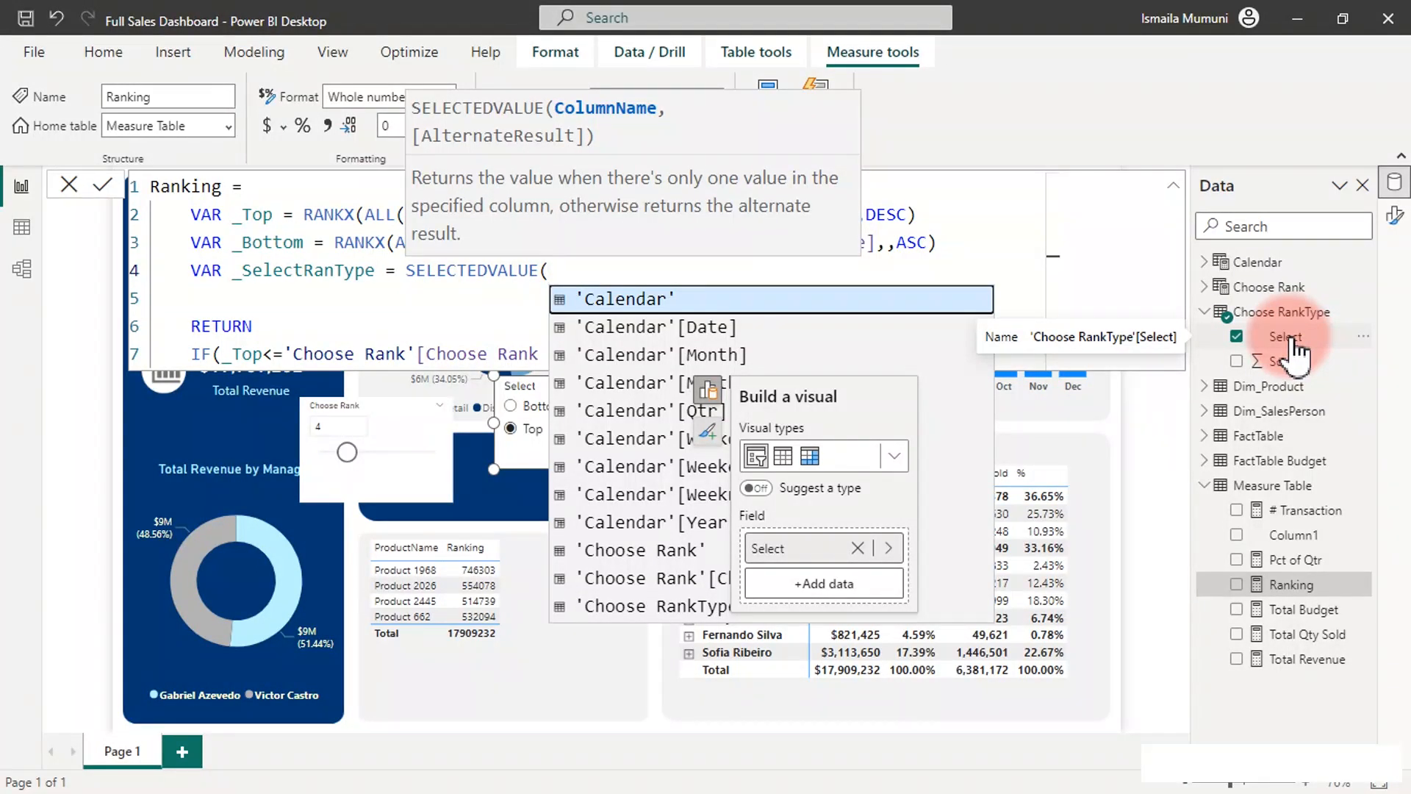
text(cho)
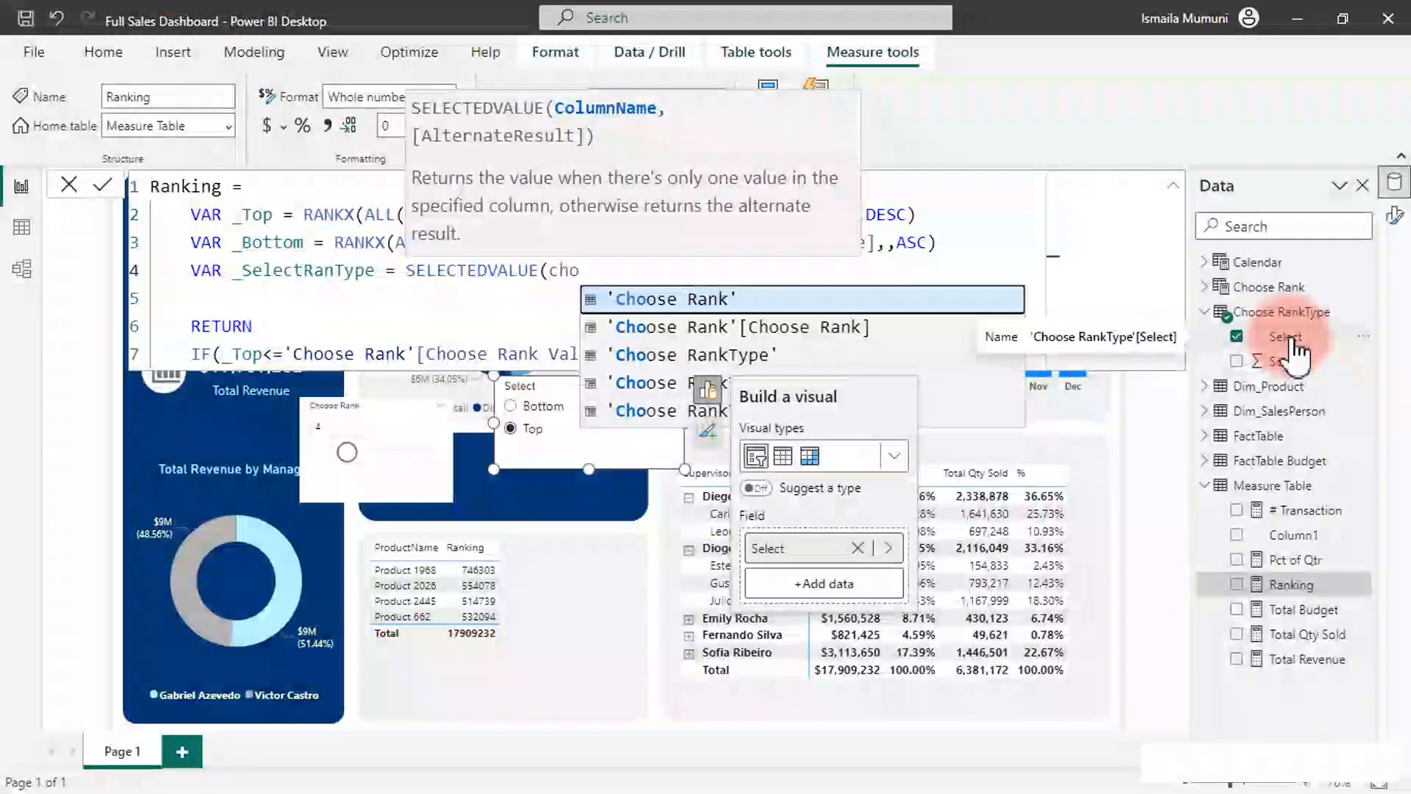
text(os)
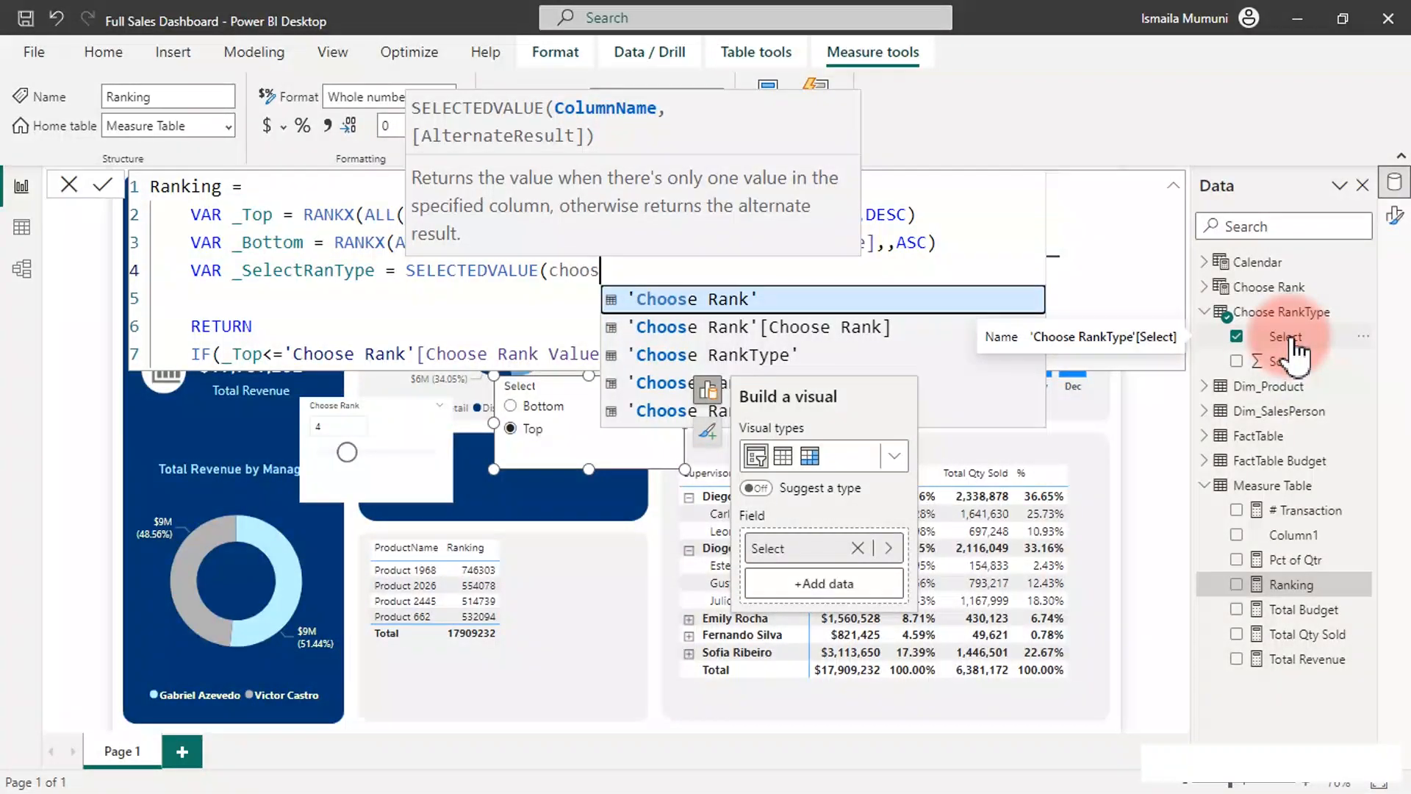
text(e r)
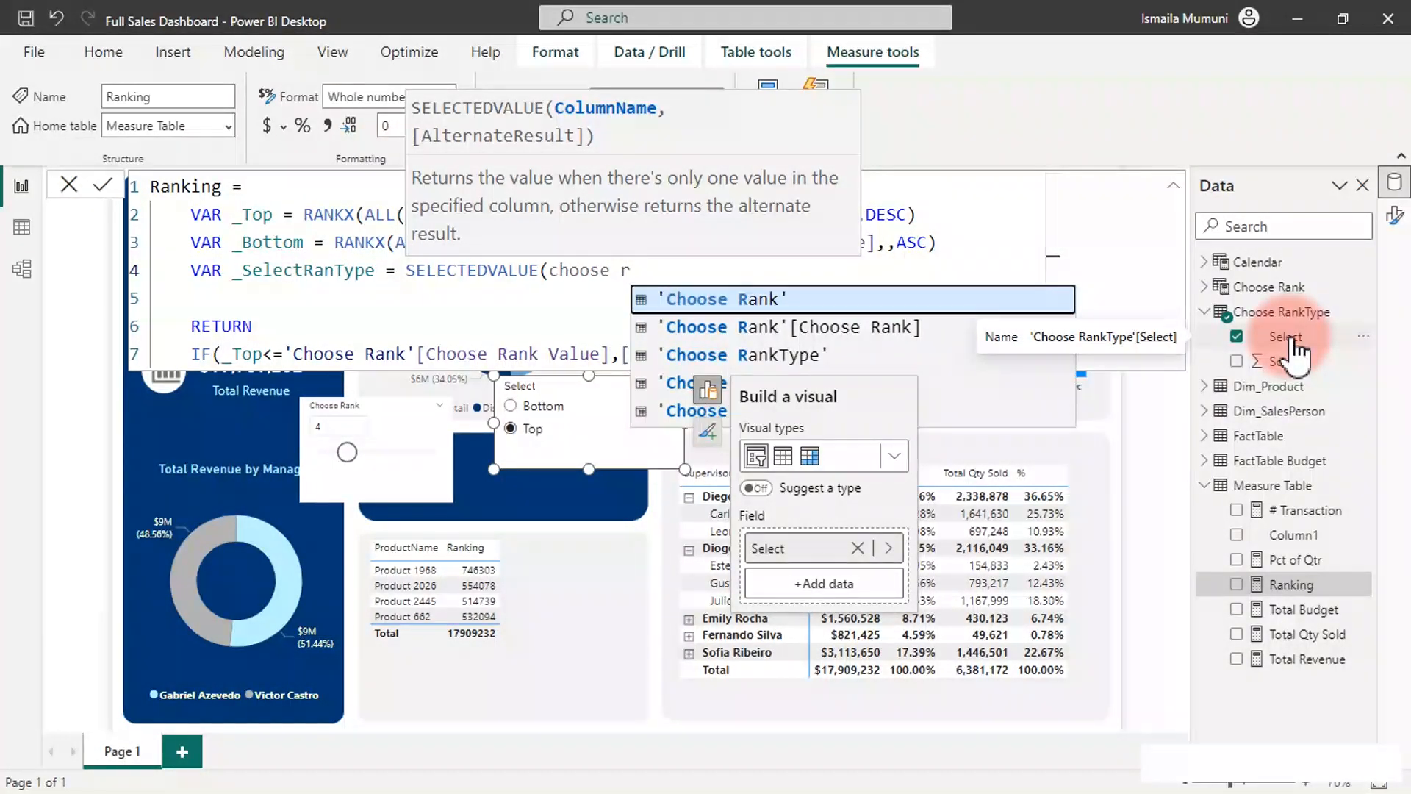
text(ankt)
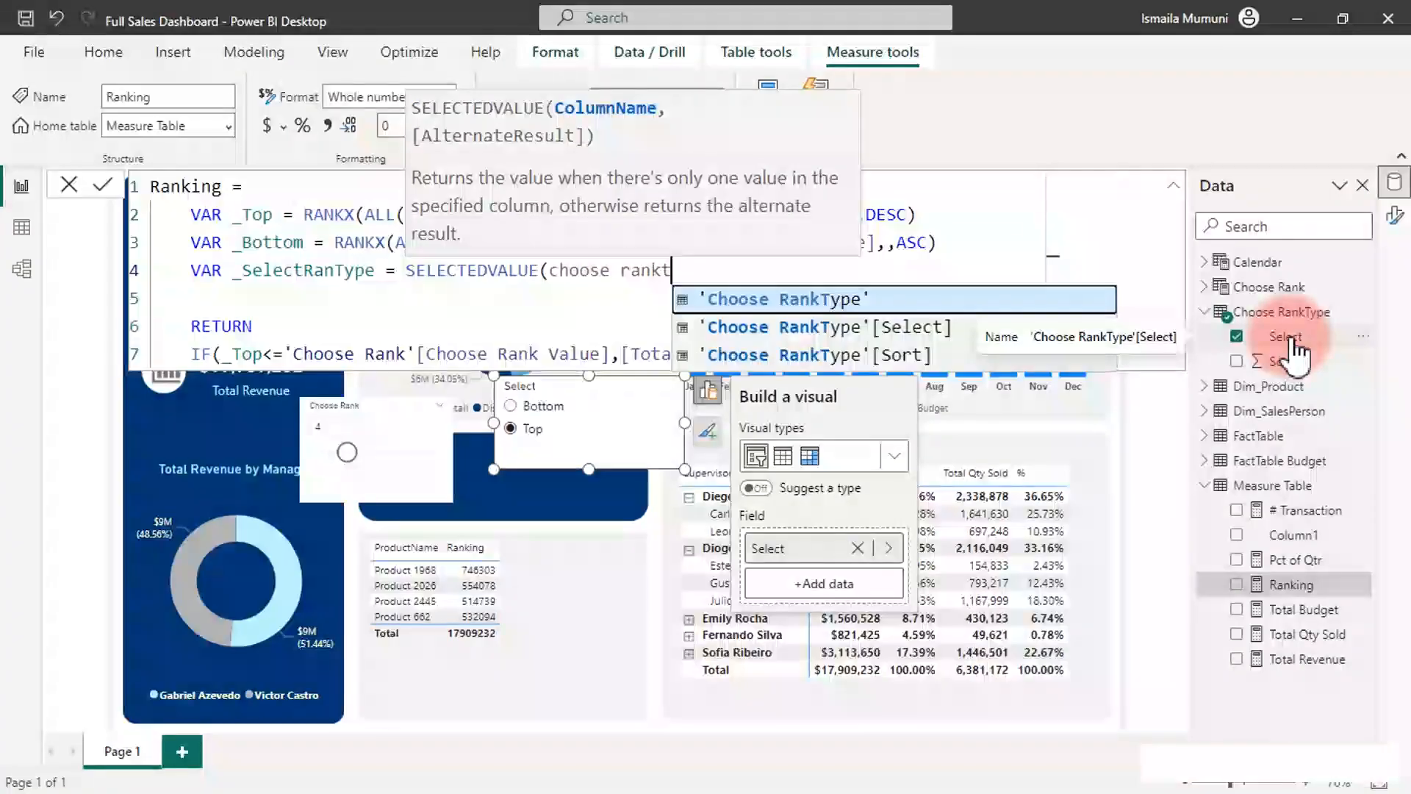
key(Down)
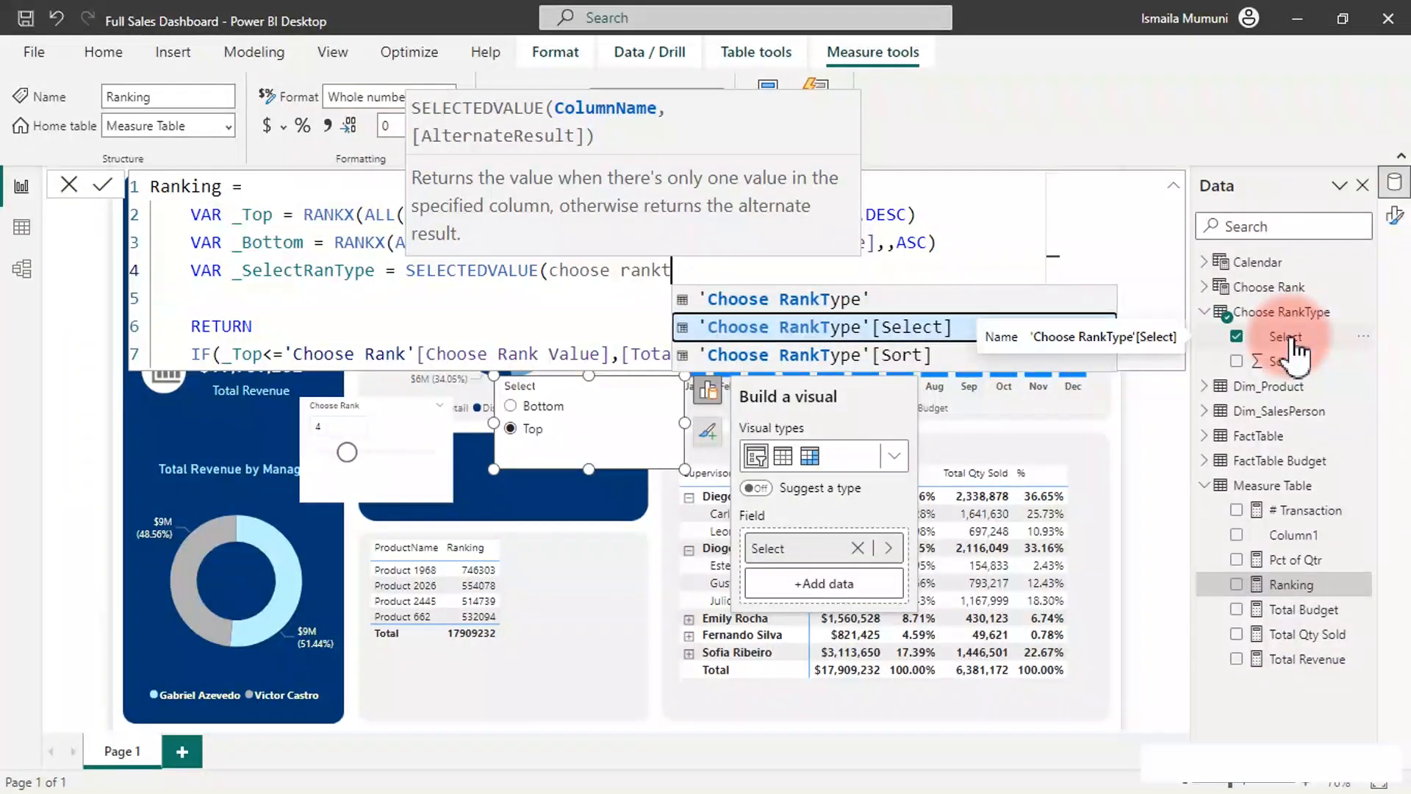
key(Tab)
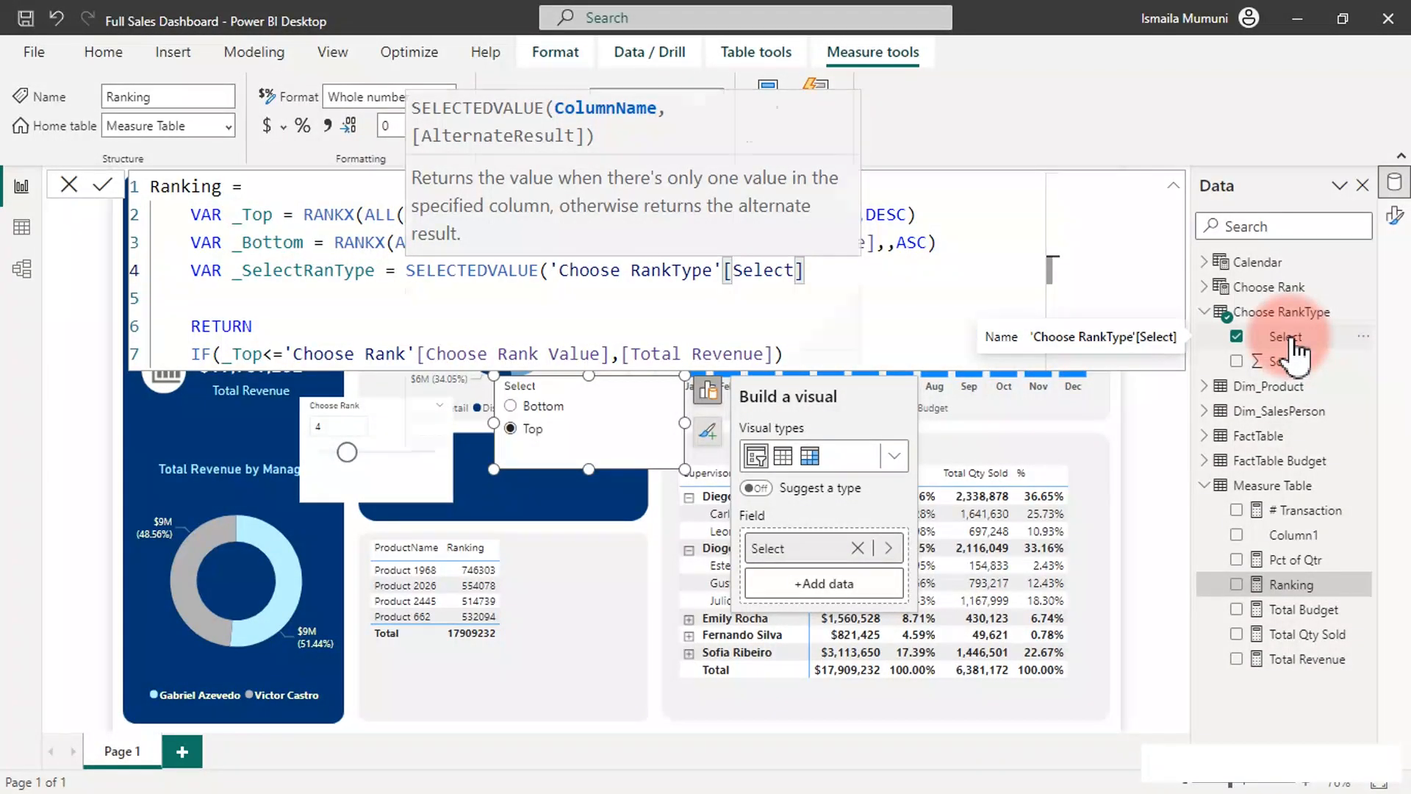
text())
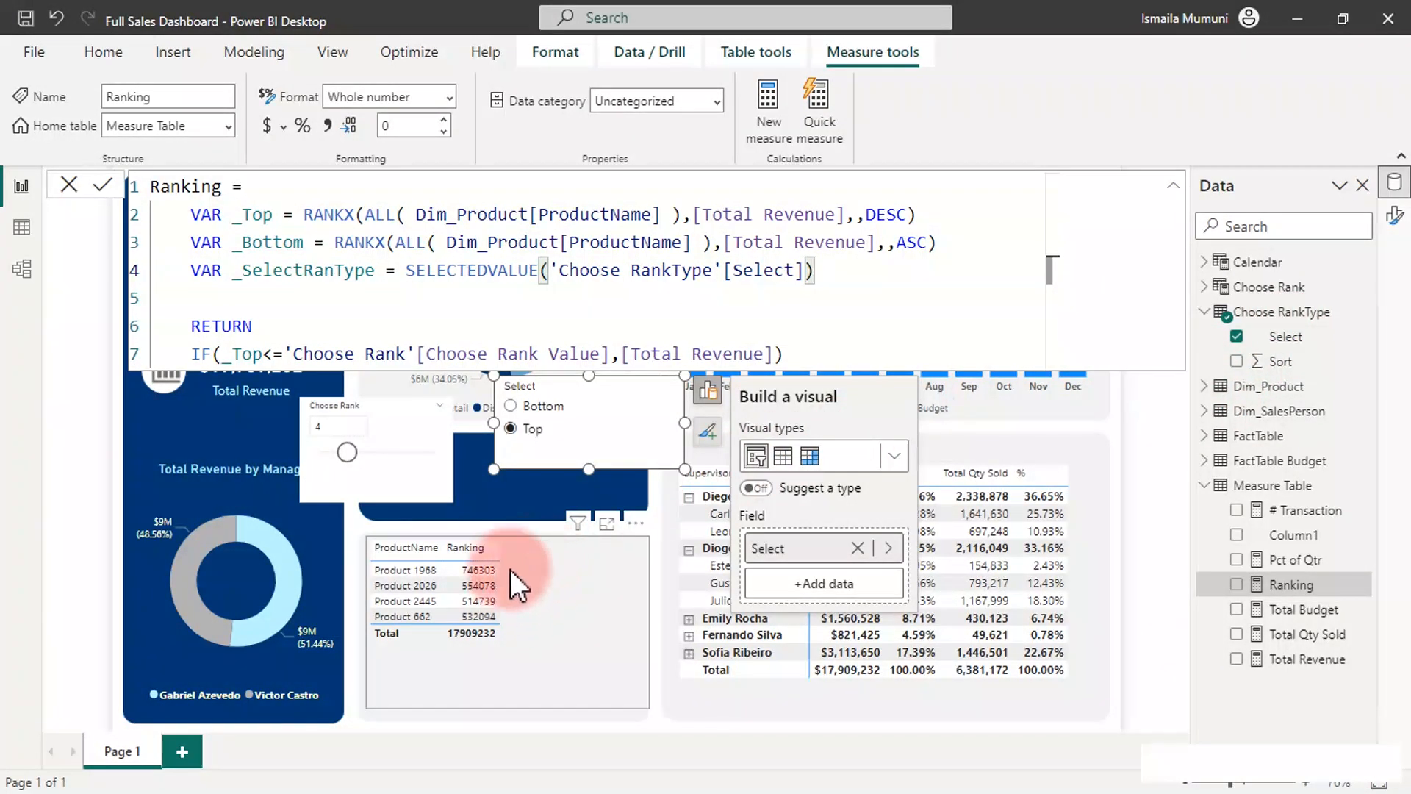
click(470, 550)
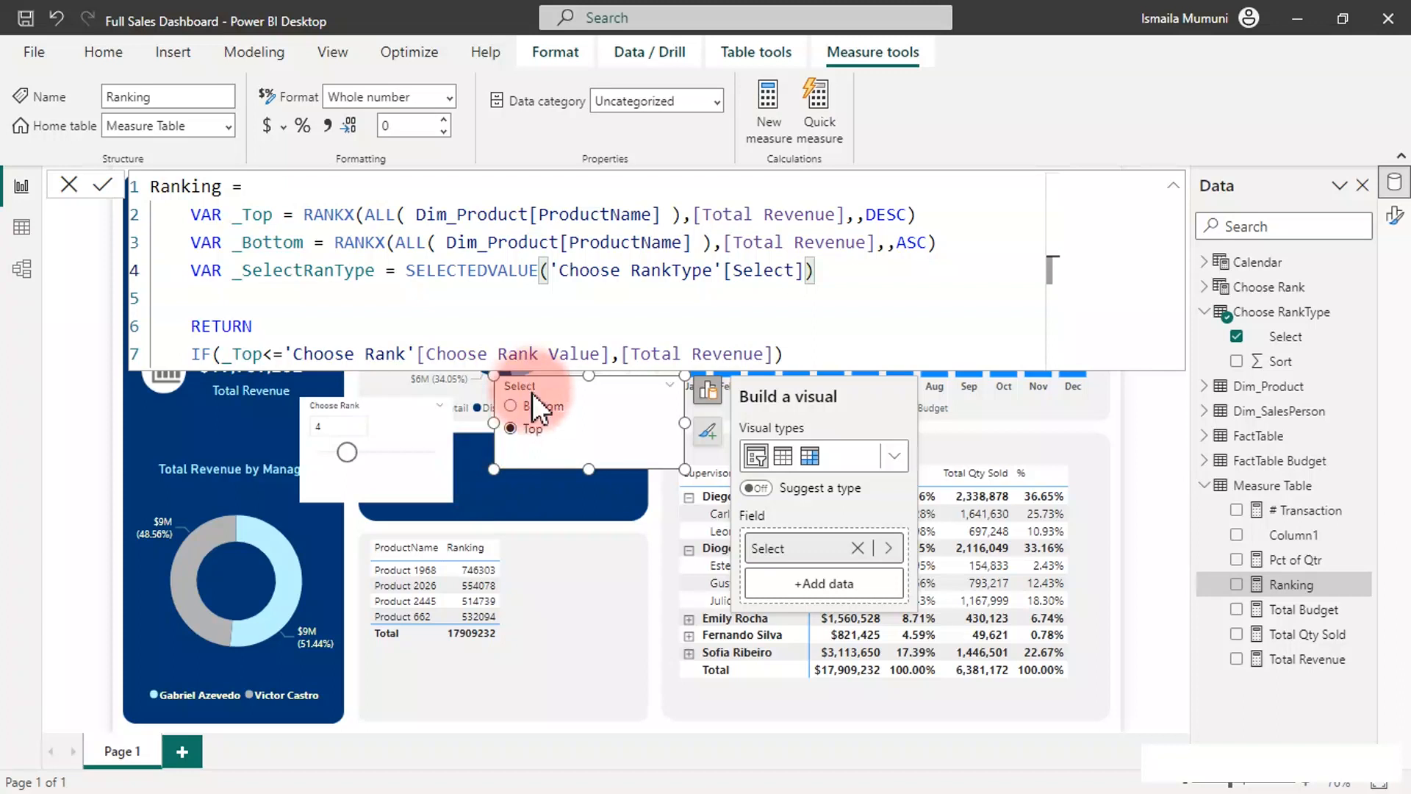
Step: Comment out the IF line with // and make the Ranking measure return _SelectRanType instead
click(191, 354)
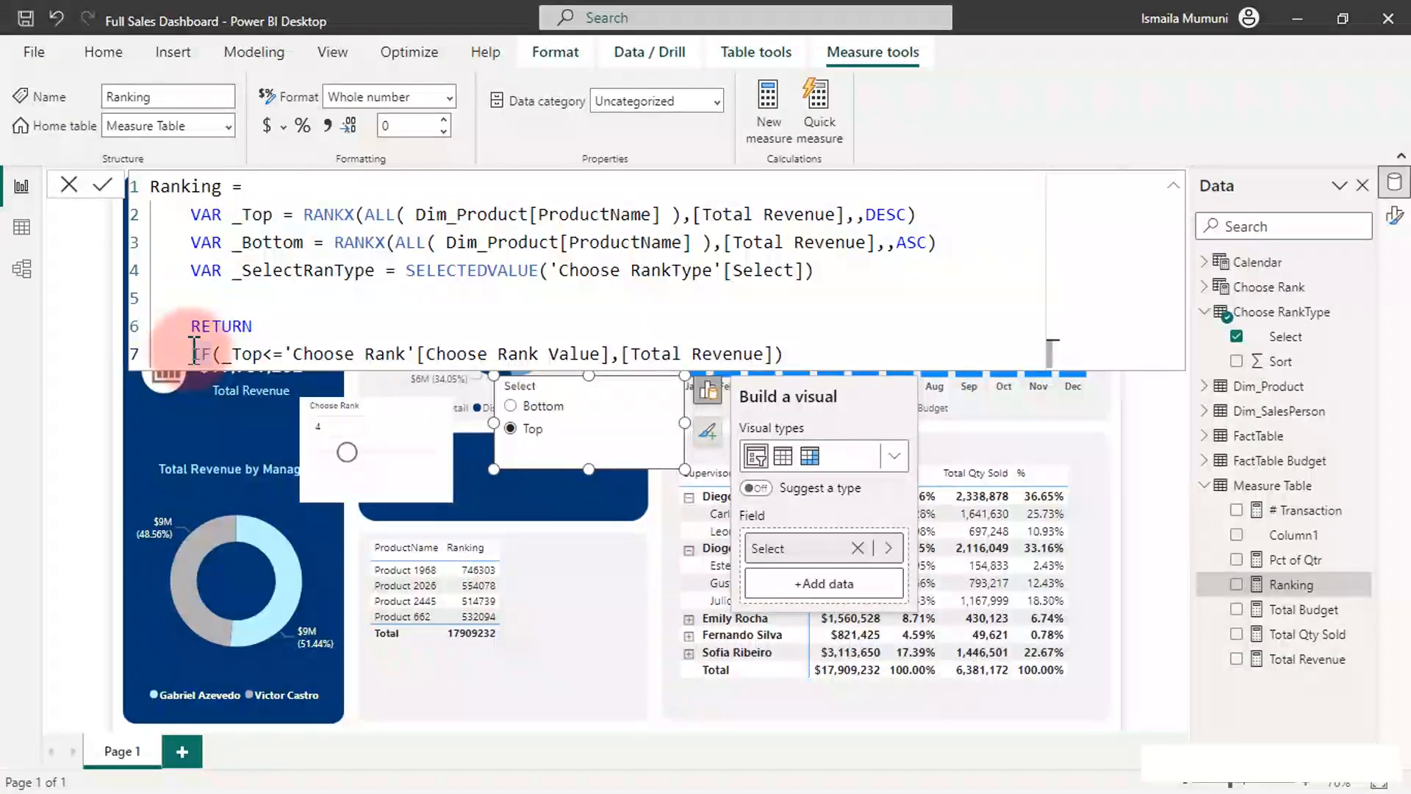
text(--)
key(BackSpace)
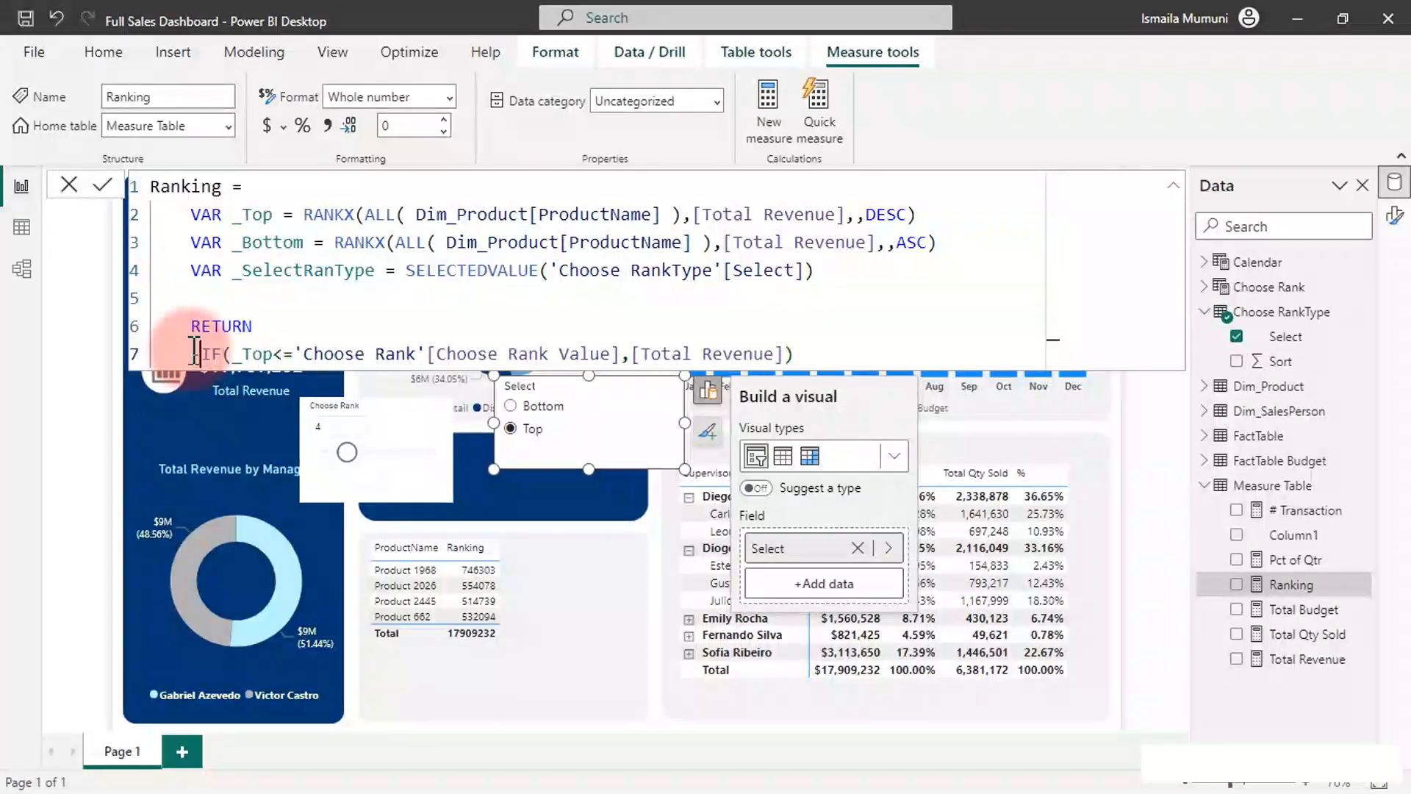
text(/)
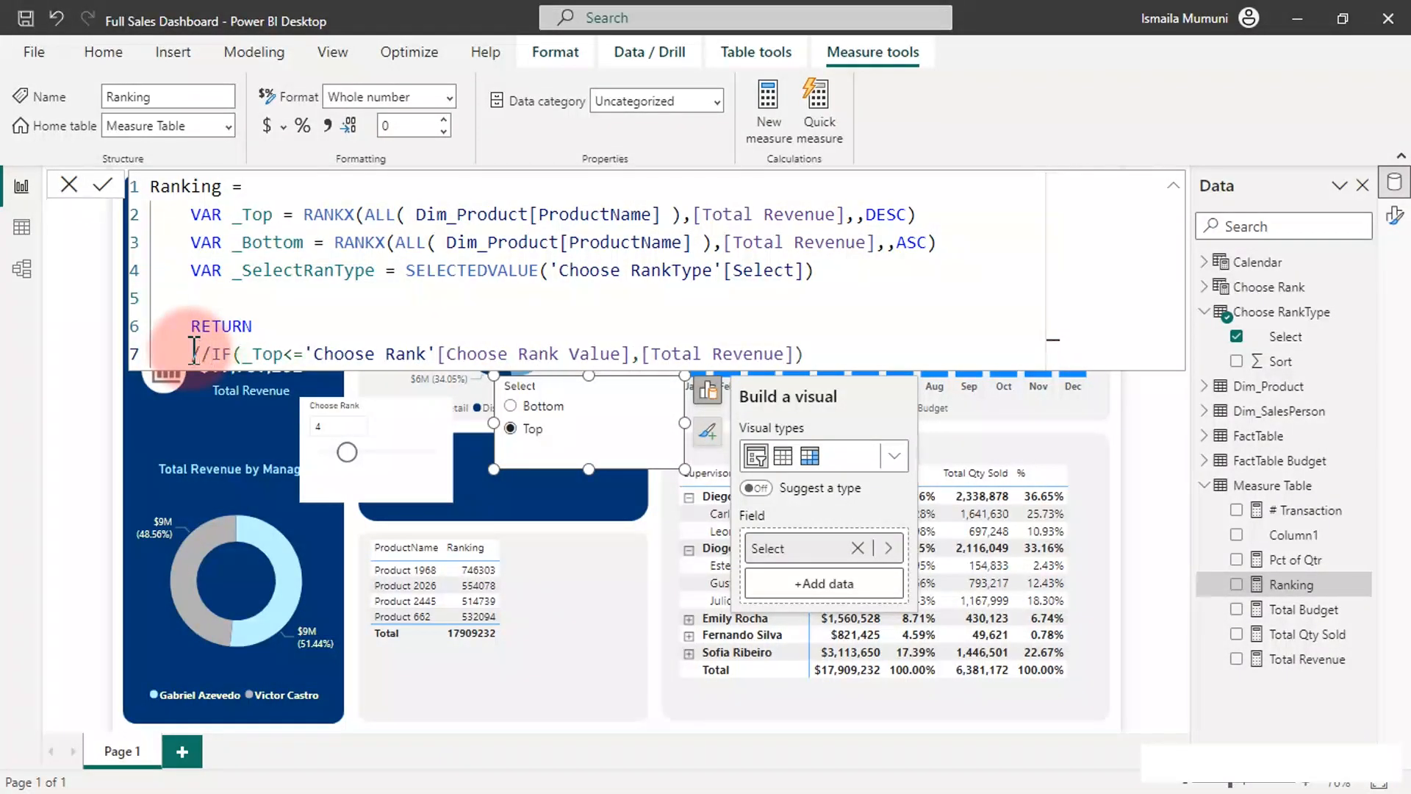
click(262, 324)
text(_)
key(Down)
key(Tab)
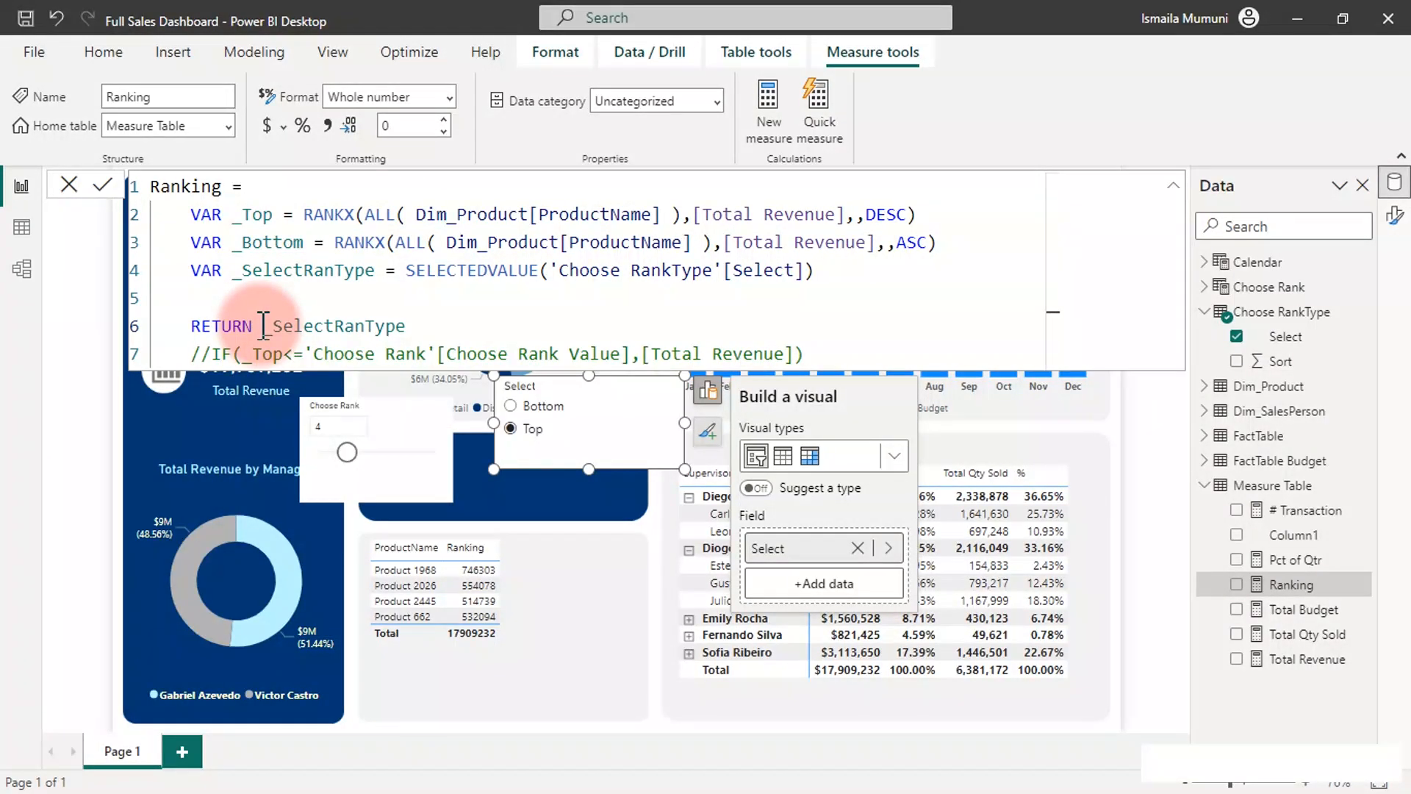
Step: Choose Bottom in the Select slicer to test the Ranking values in the product table
click(479, 607)
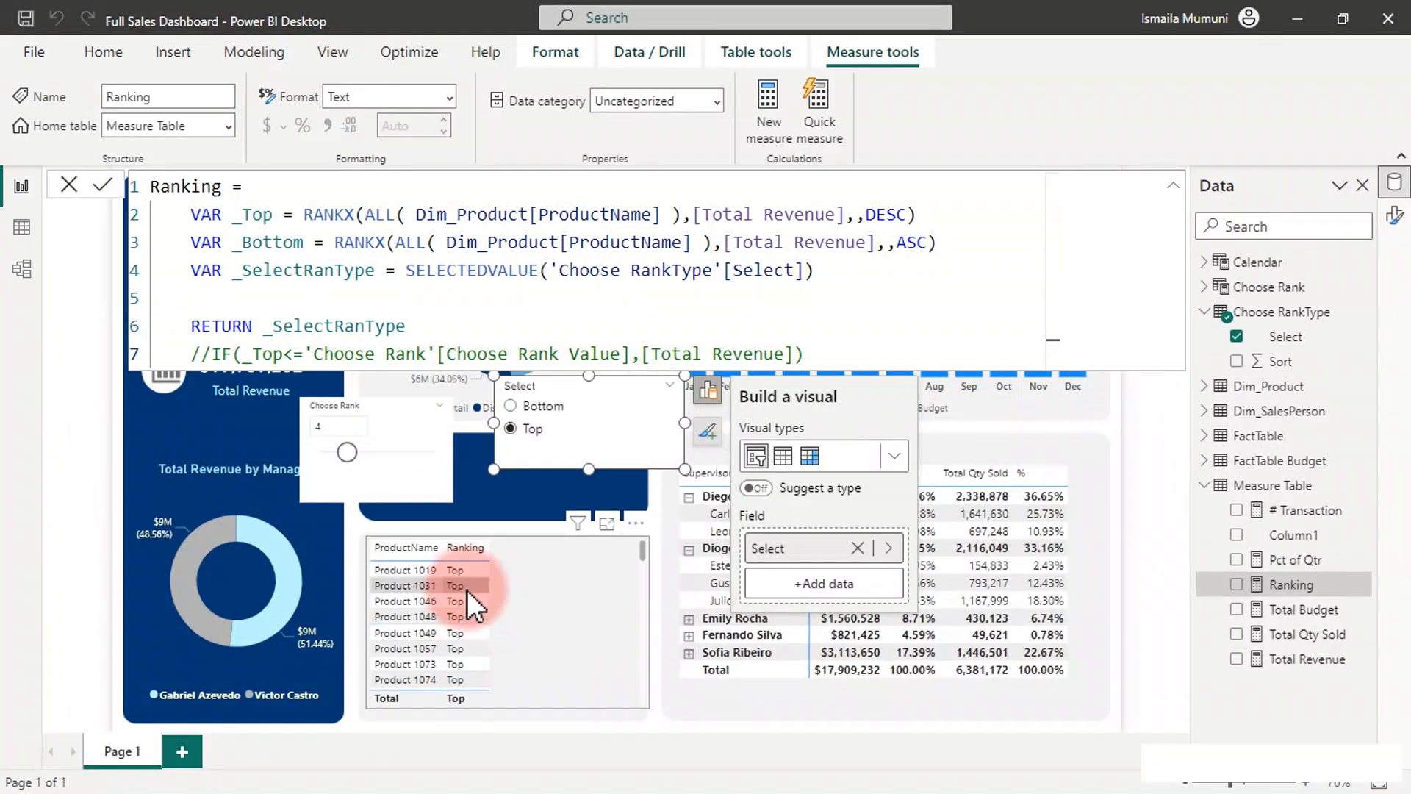
click(533, 439)
click(516, 409)
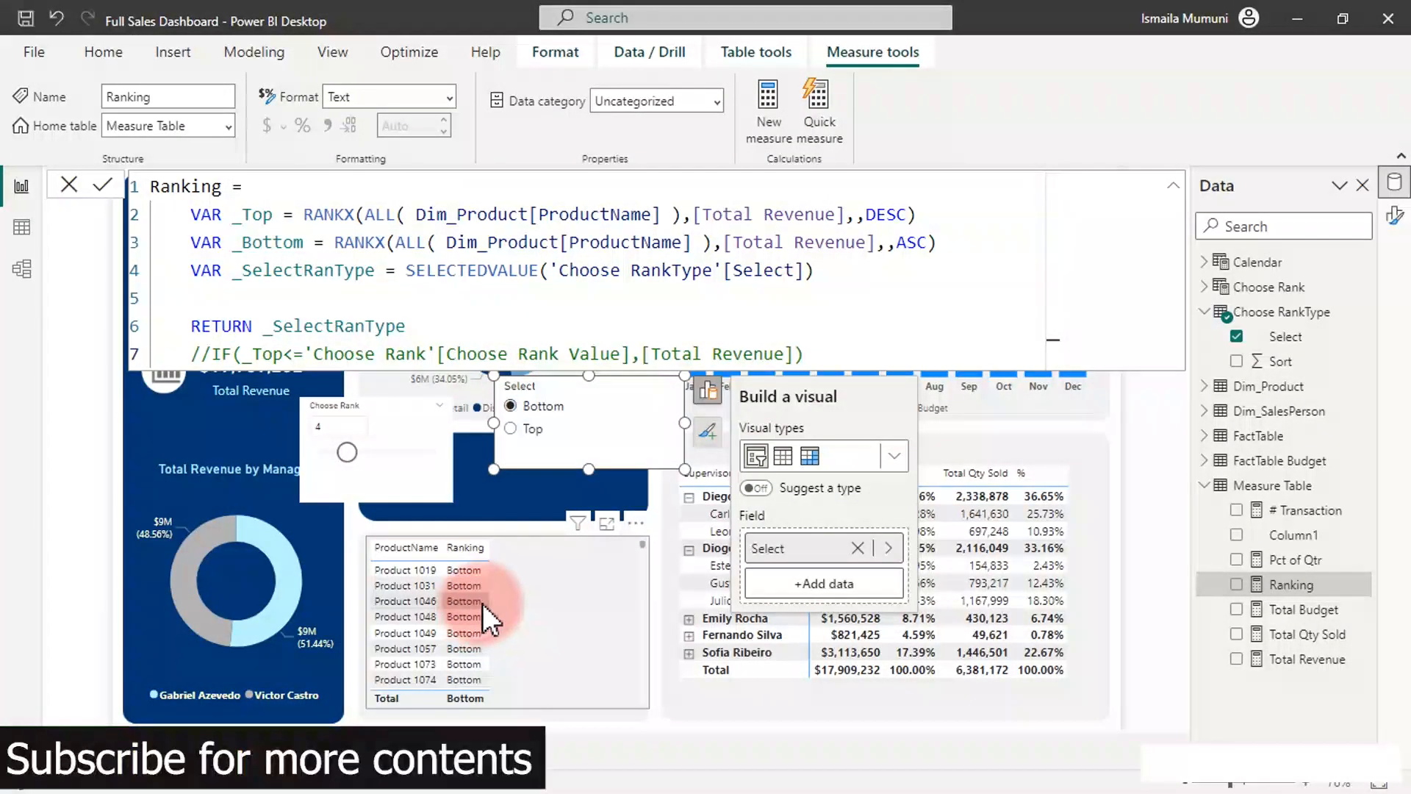
Step: Remove _SelectRanType from the RETURN line and uncomment the IF line in the Ranking formula
click(314, 359)
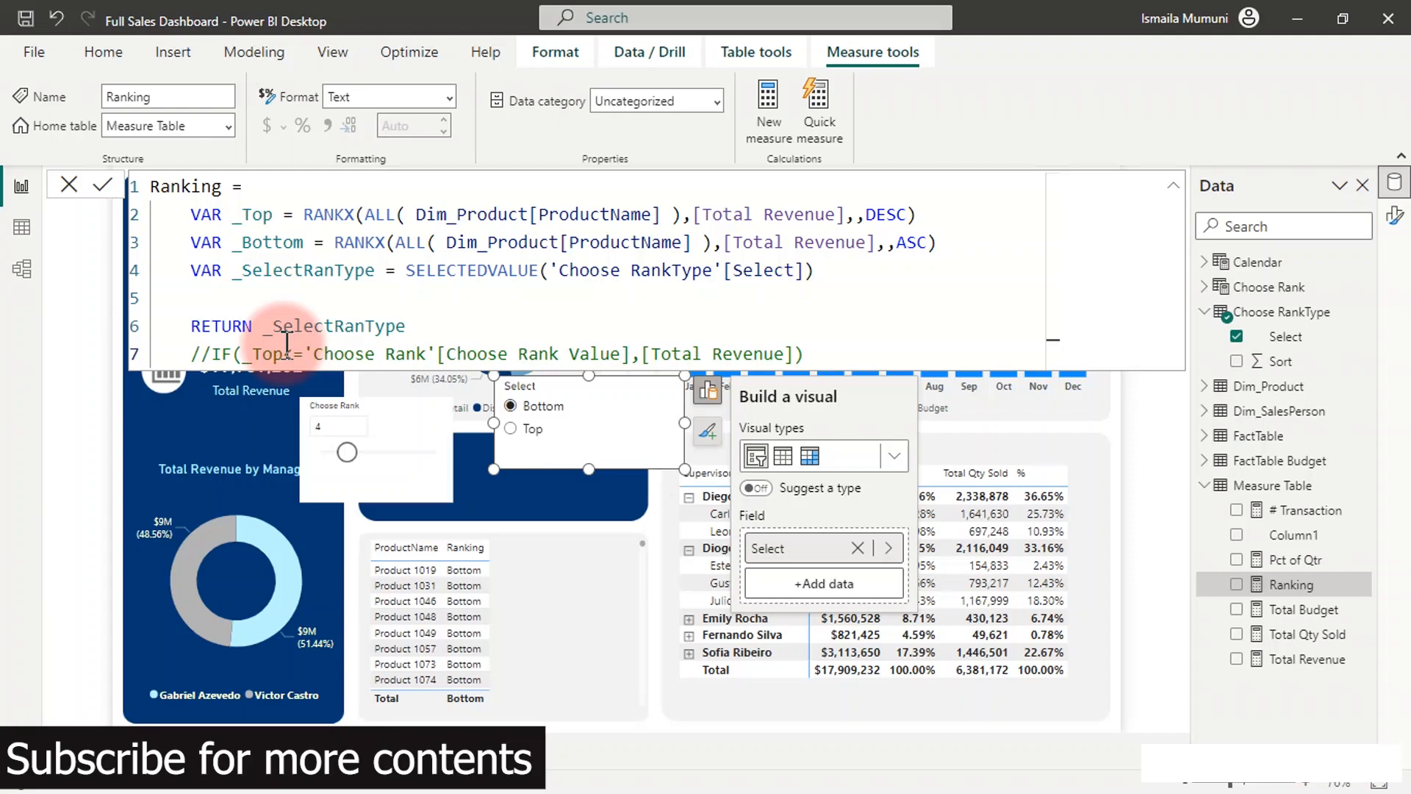
text(<)
click(393, 312)
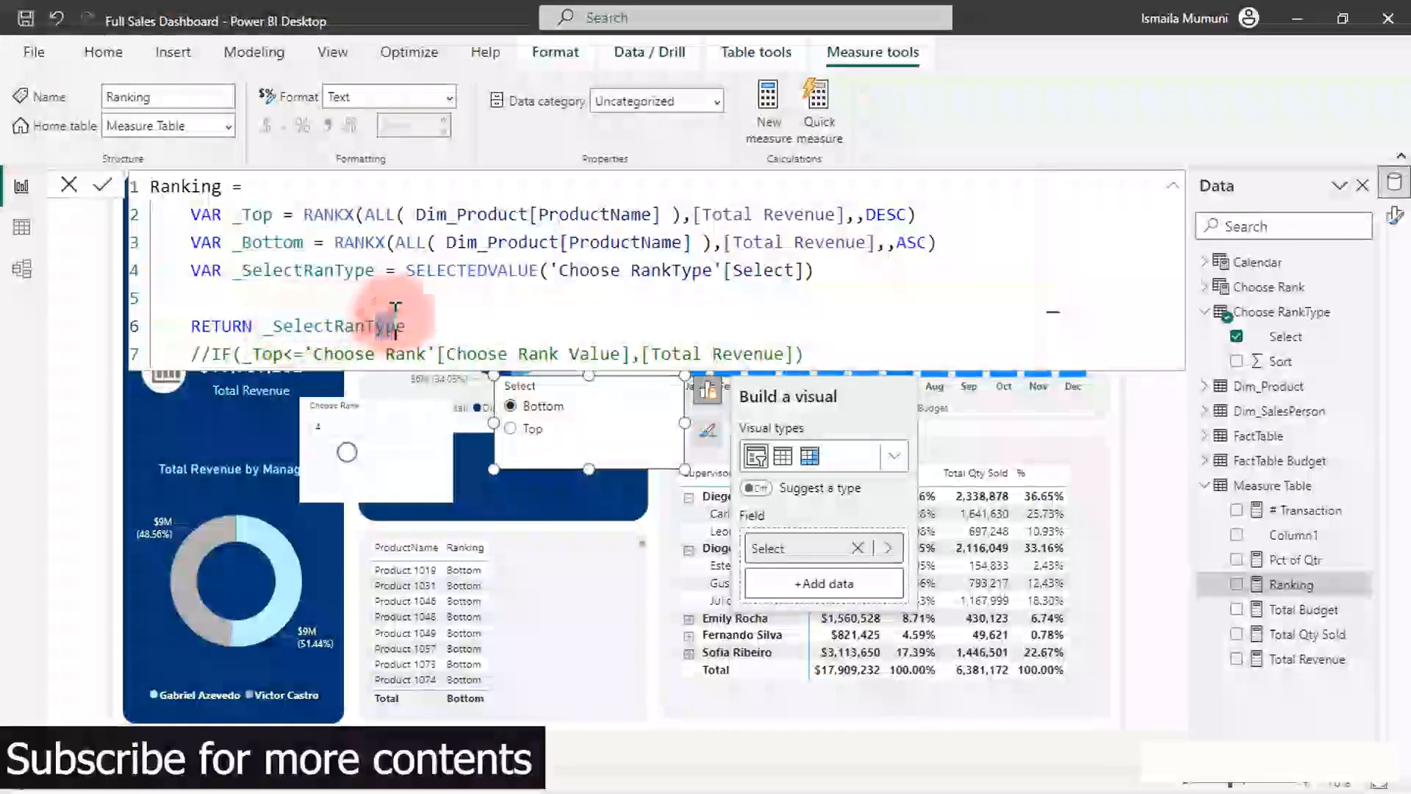
click(400, 326)
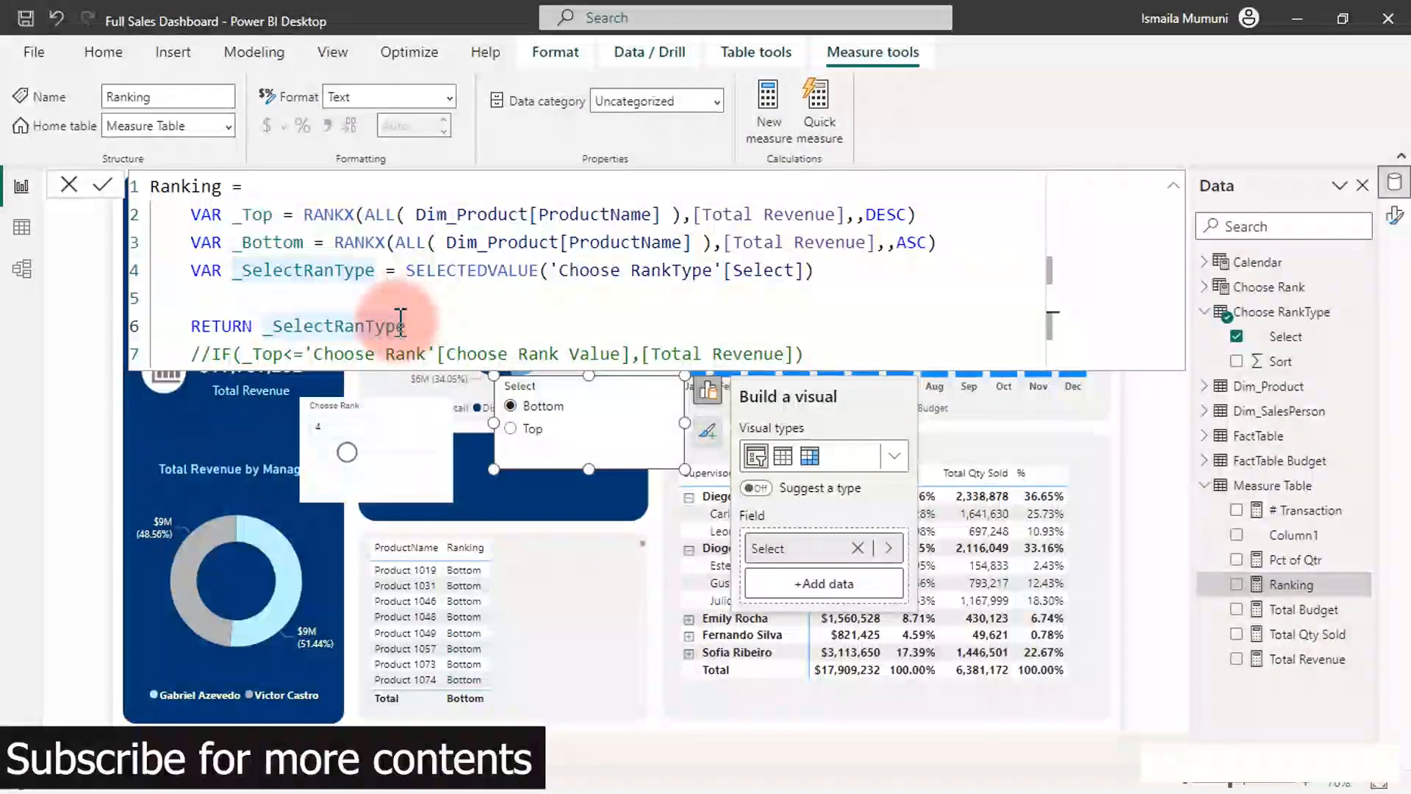
key(BackSpace)
key(BackSpace)
key(BackSpace)
key(BackSpace)
key(BackSpace)
key(BackSpace)
key(BackSpace)
key(BackSpace)
key(BackSpace)
key(Delete)
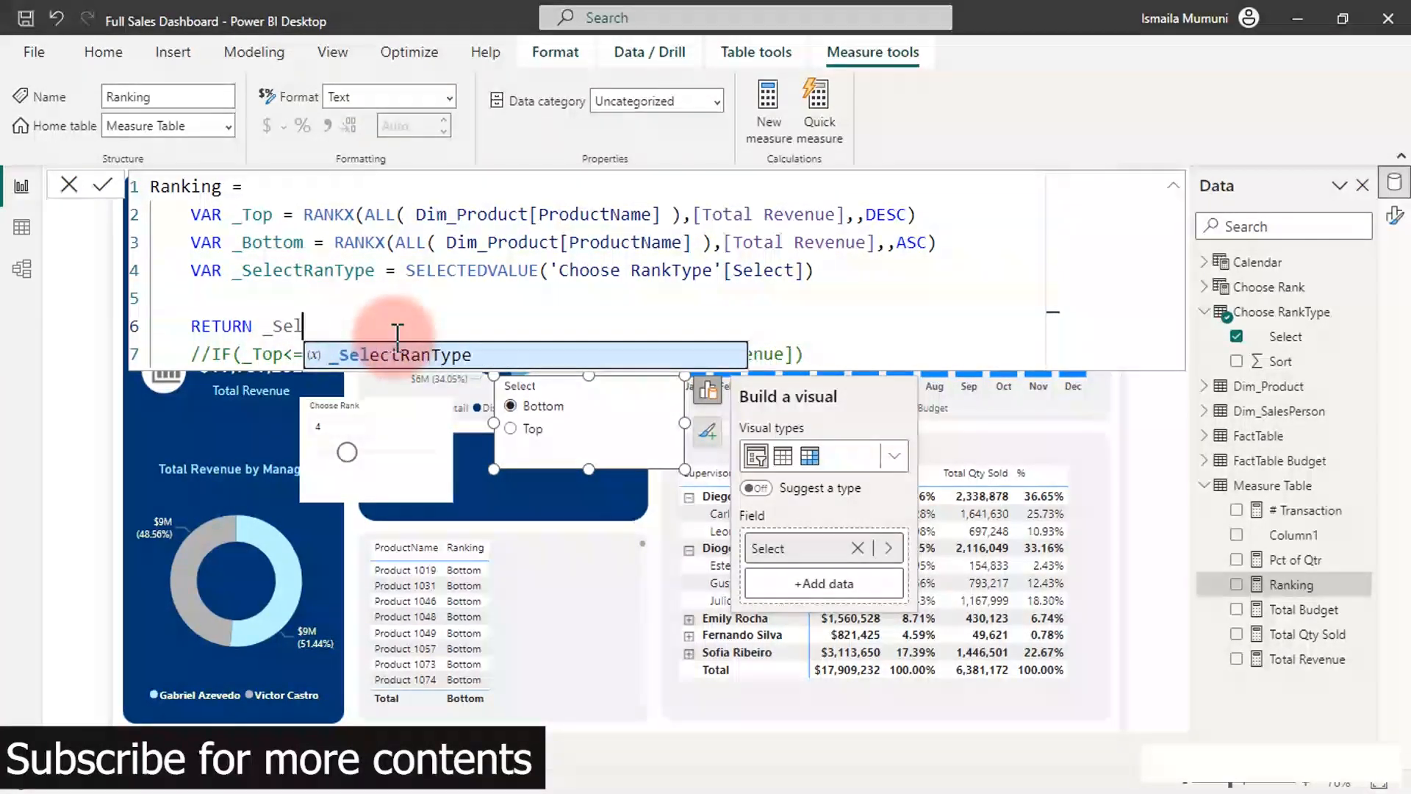
key(BackSpace)
key(BackSpace)
key(BackSpace)
key(BackSpace)
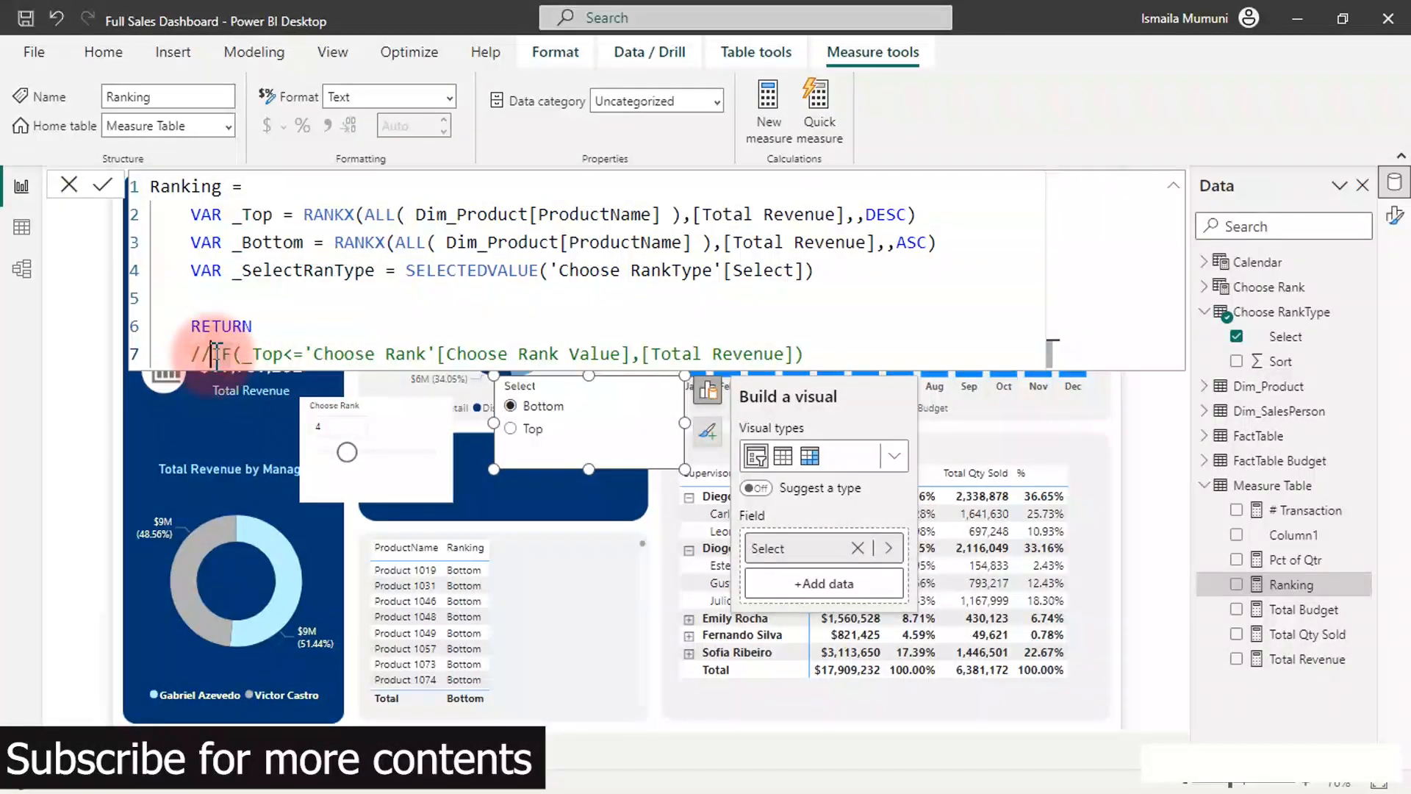
key(BackSpace)
key(BackSpace)
Step: Declare a new variable _RankingType on the line above RETURN and open a line below it
click(247, 293)
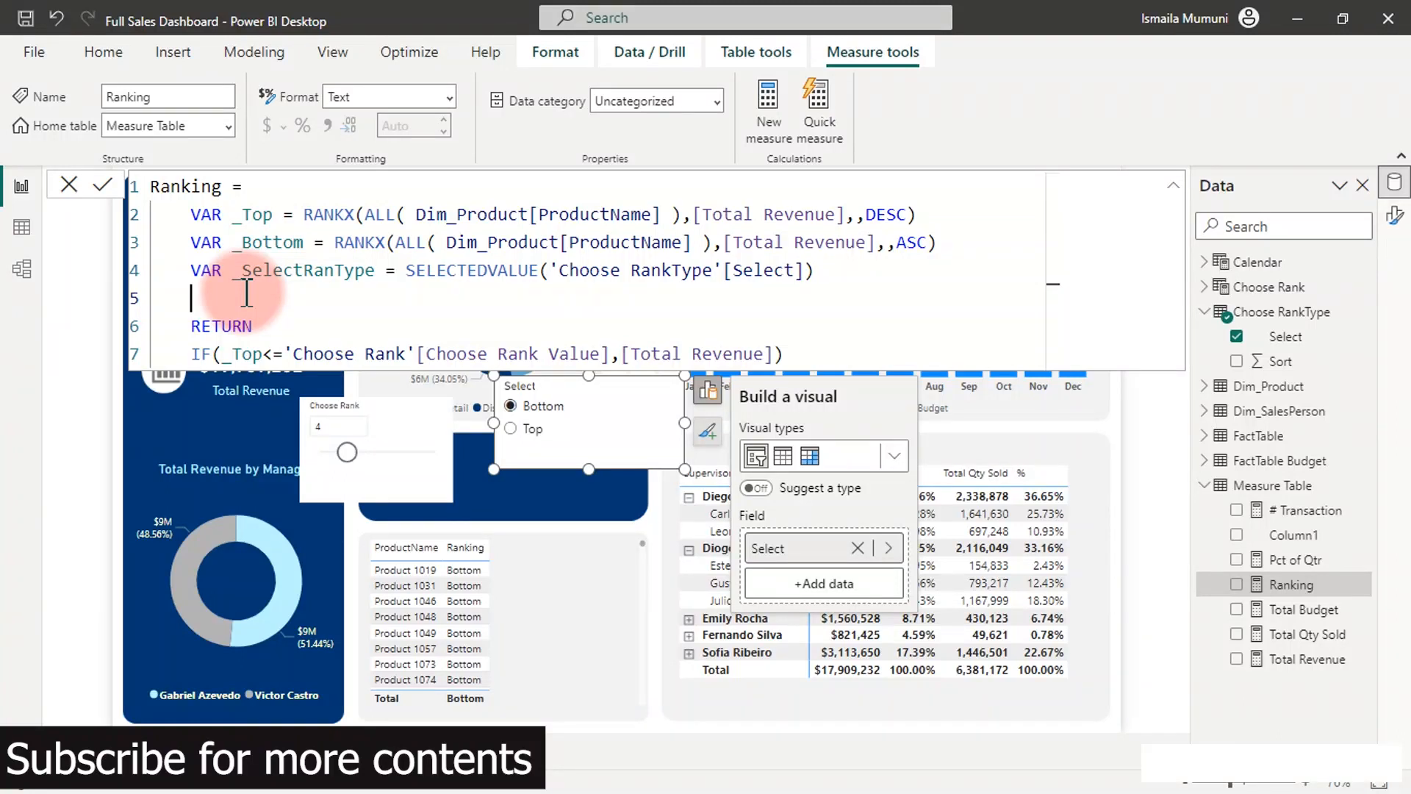
text(VAR _)
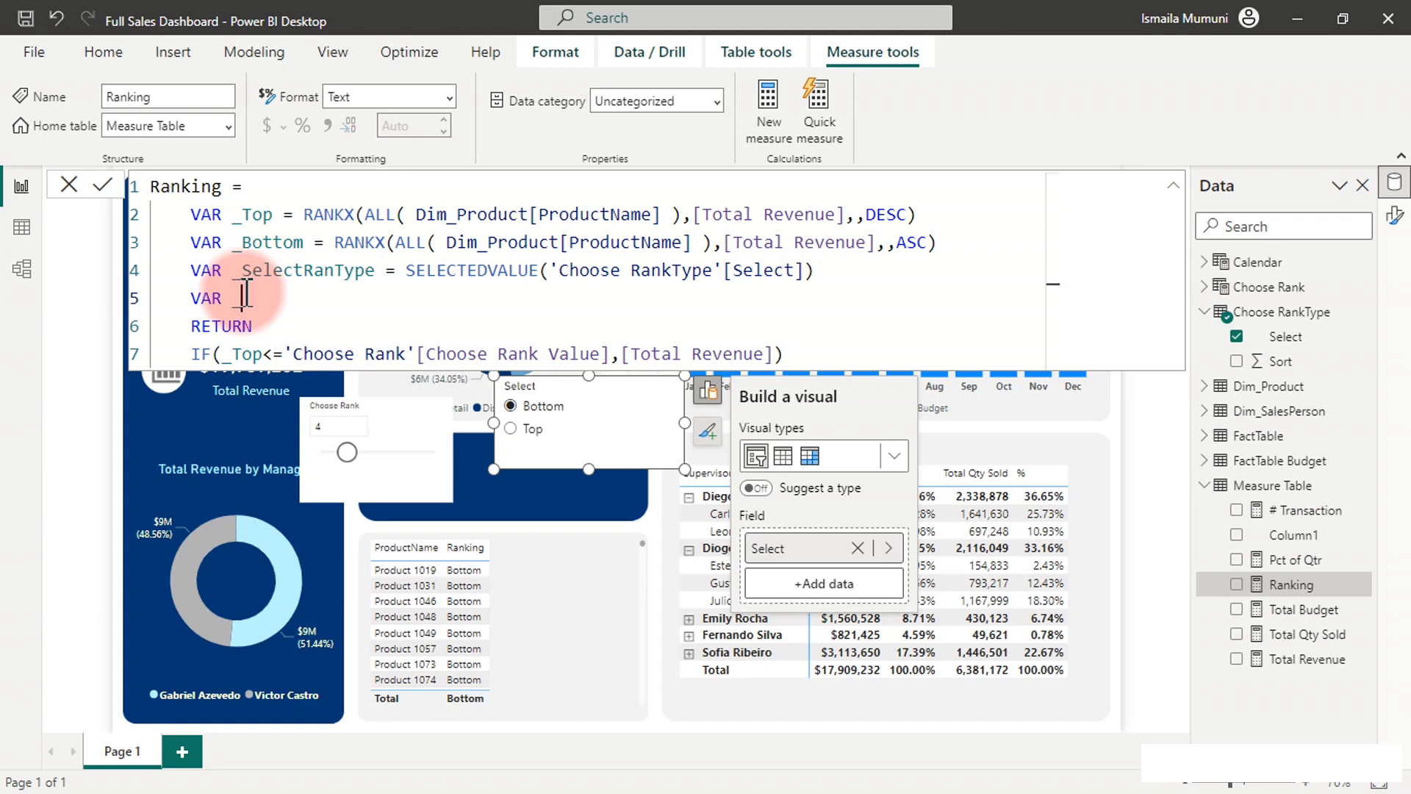
text(RankingType =)
key(shift+Return)
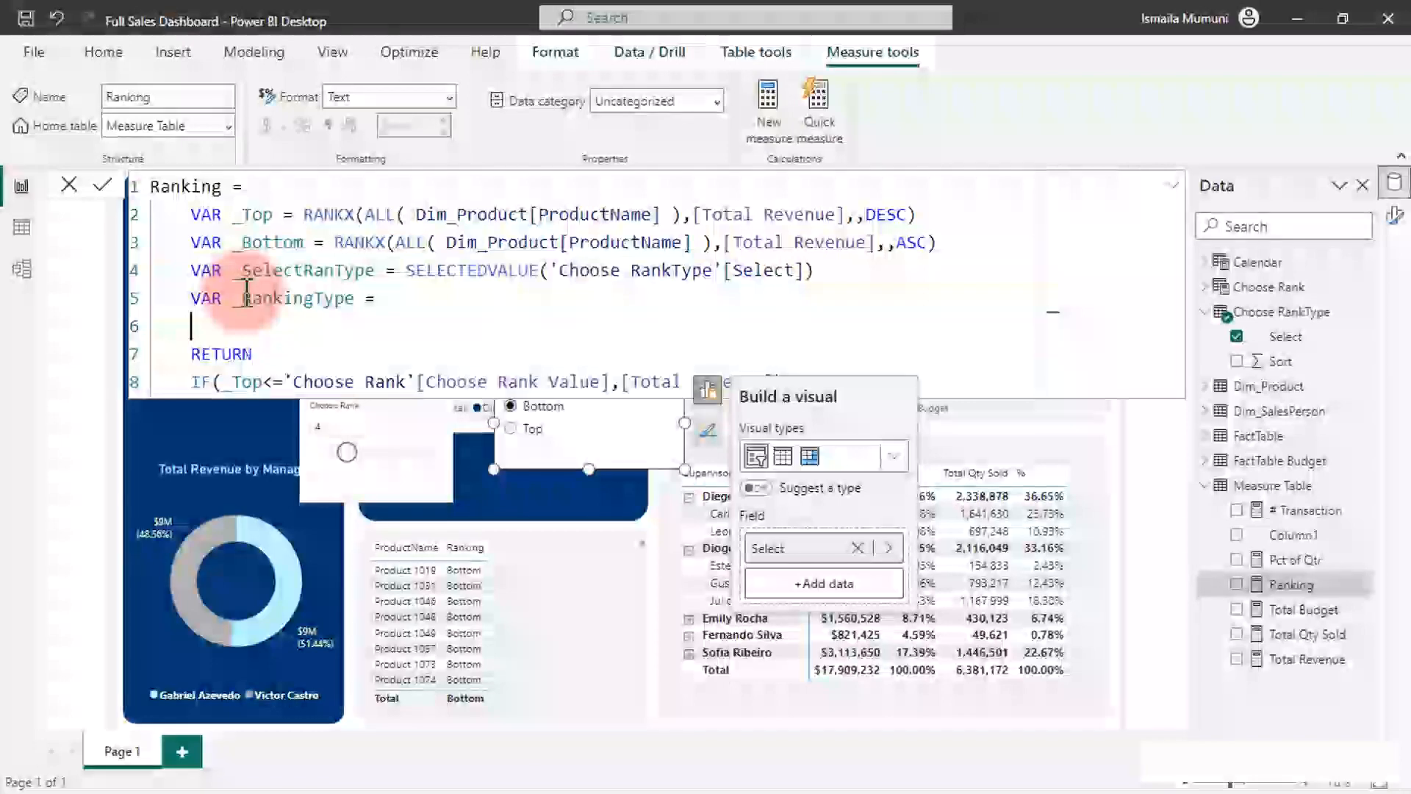
Step: Begin an indented IF function for _RankingType that tests whether _SelectRanType equals "Top"
key(Tab)
text(if)
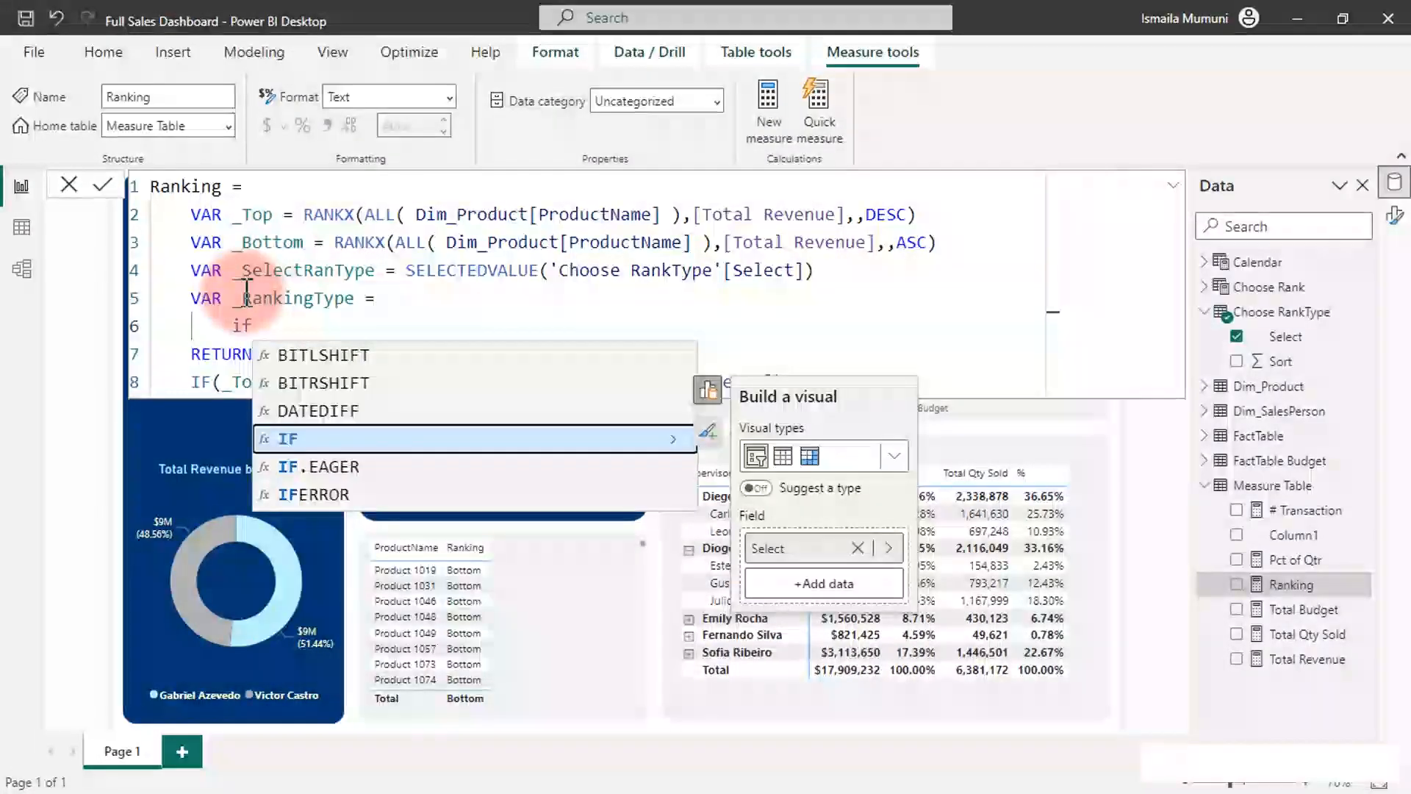
key(Tab)
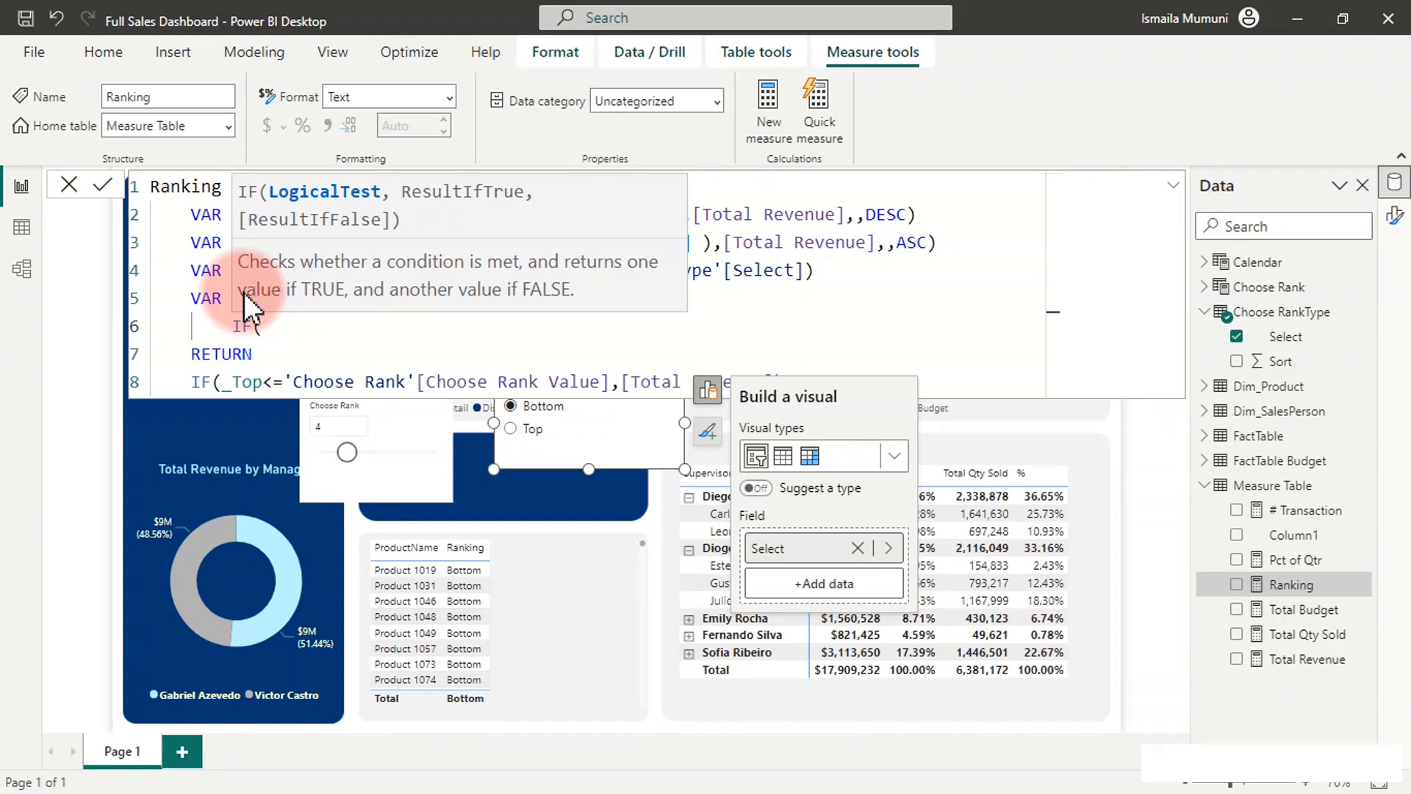
text(_)
key(Down)
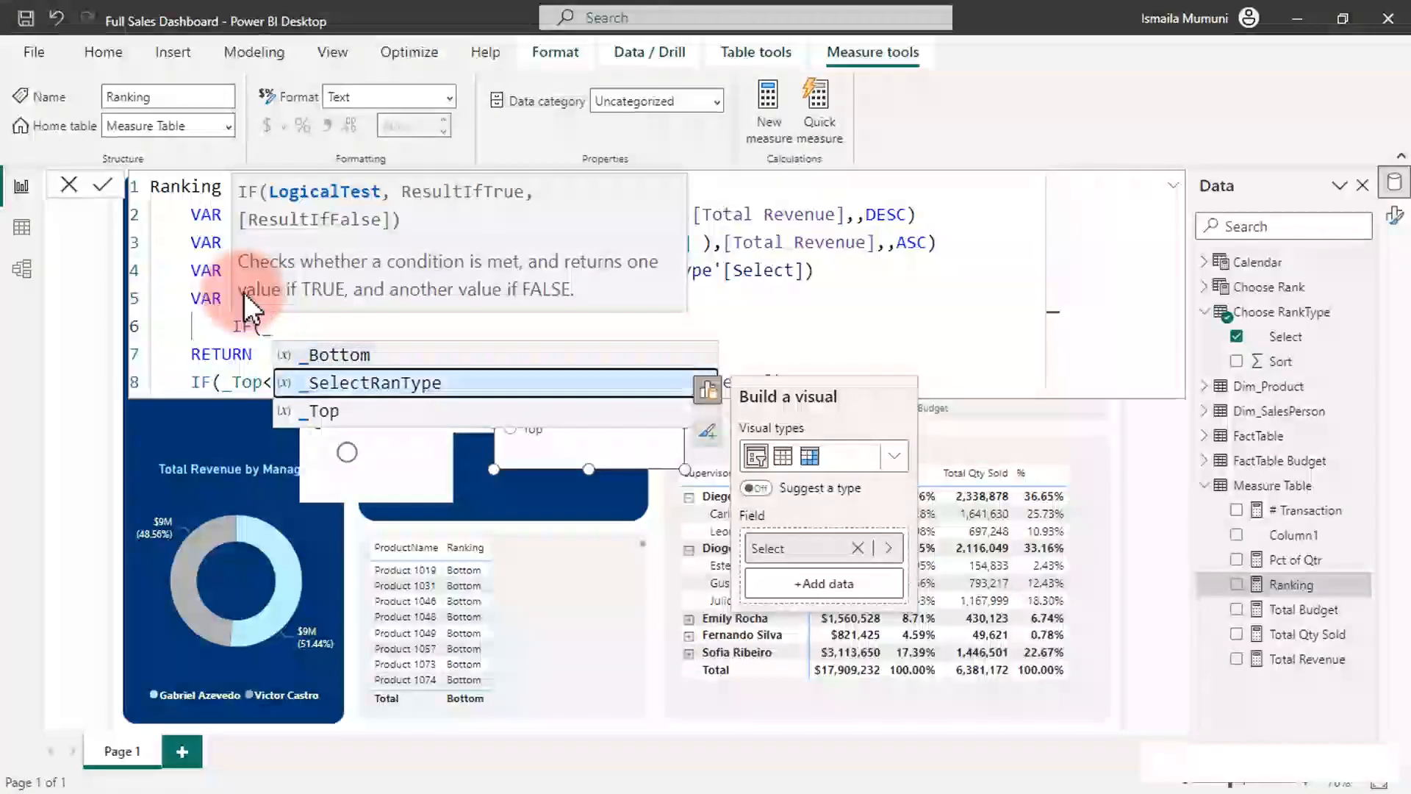
key(Tab)
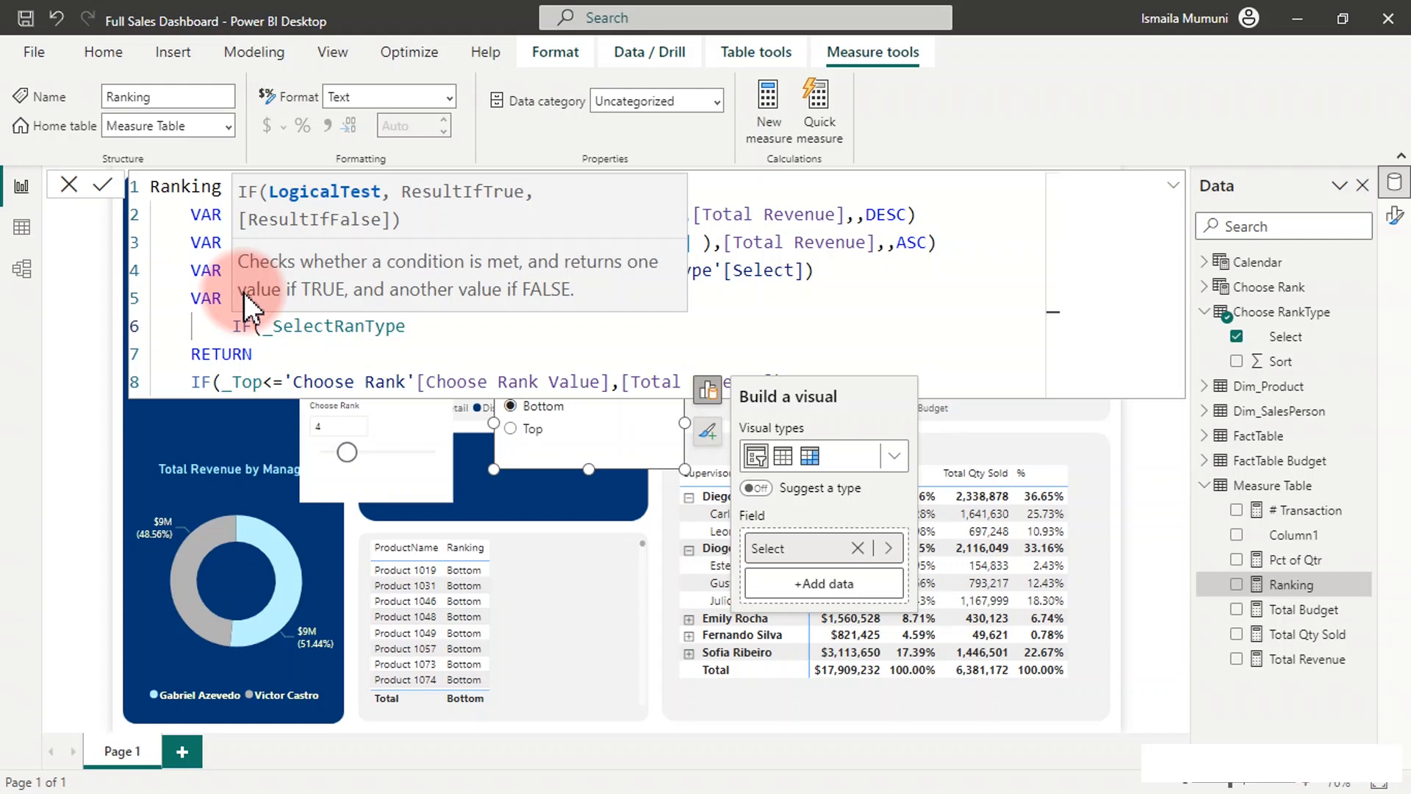
text(="Top",)
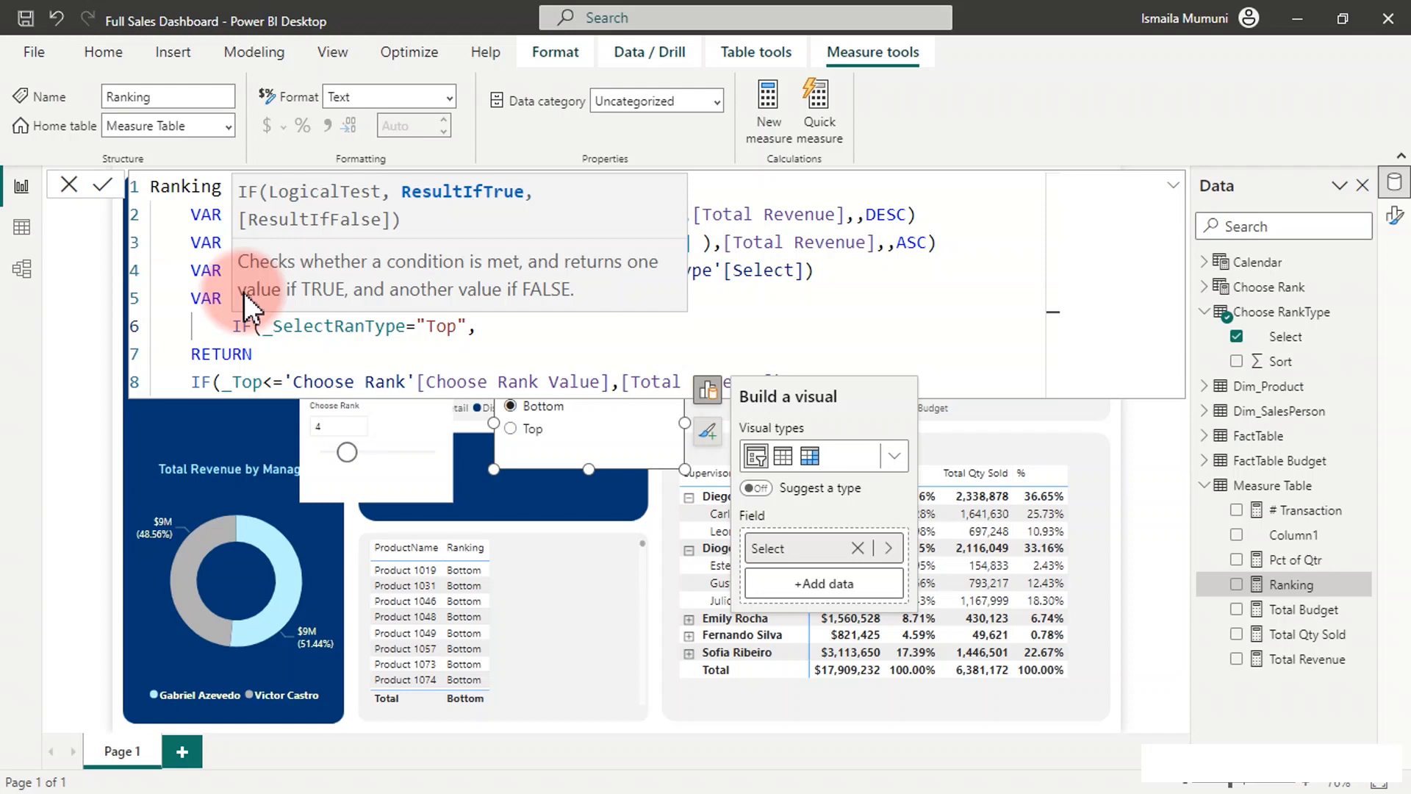
Step: Make _Top the result when the _RankingType IF condition is true, on its own line followed by a comma
key(shift+Return)
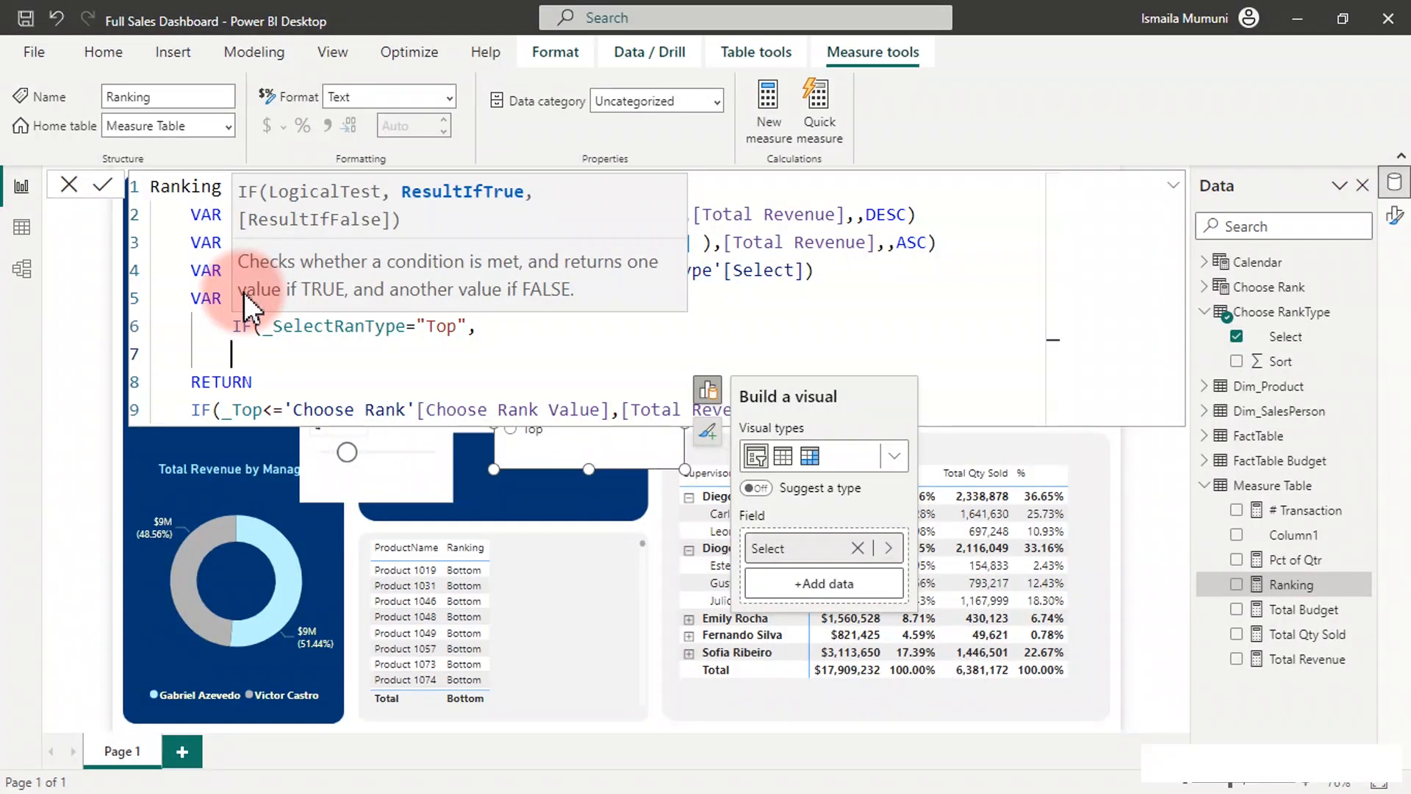
text(_)
key(Down)
key(Down)
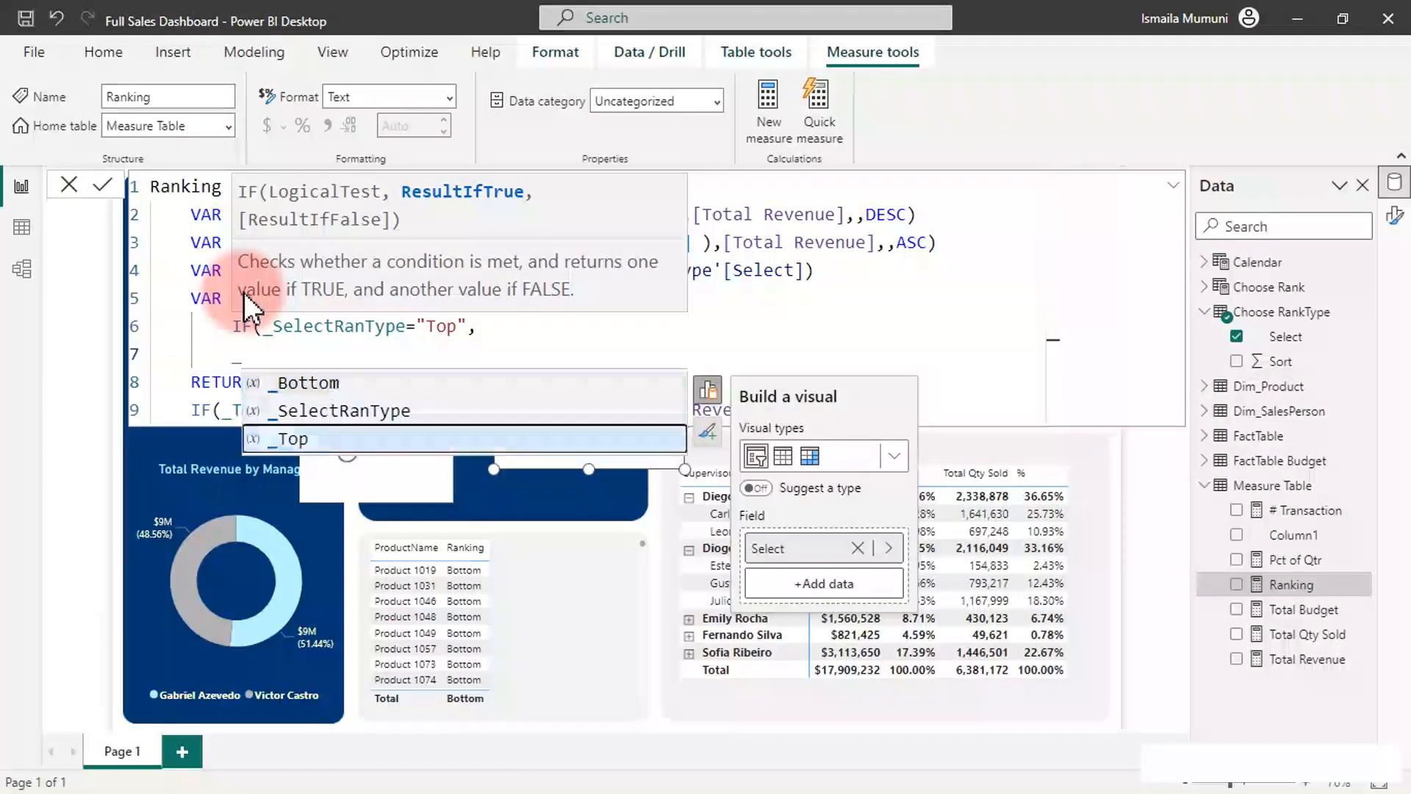
key(Tab)
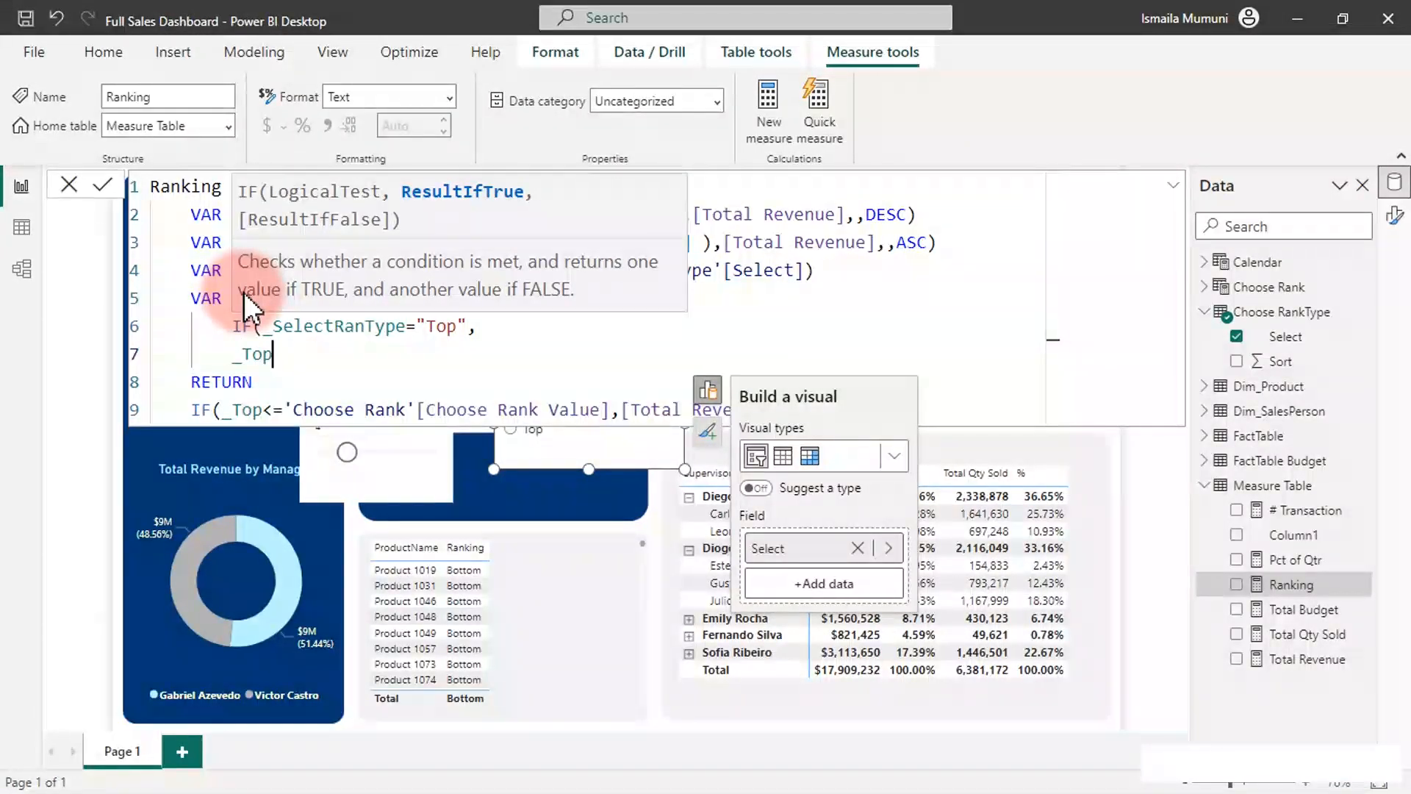
text(,)
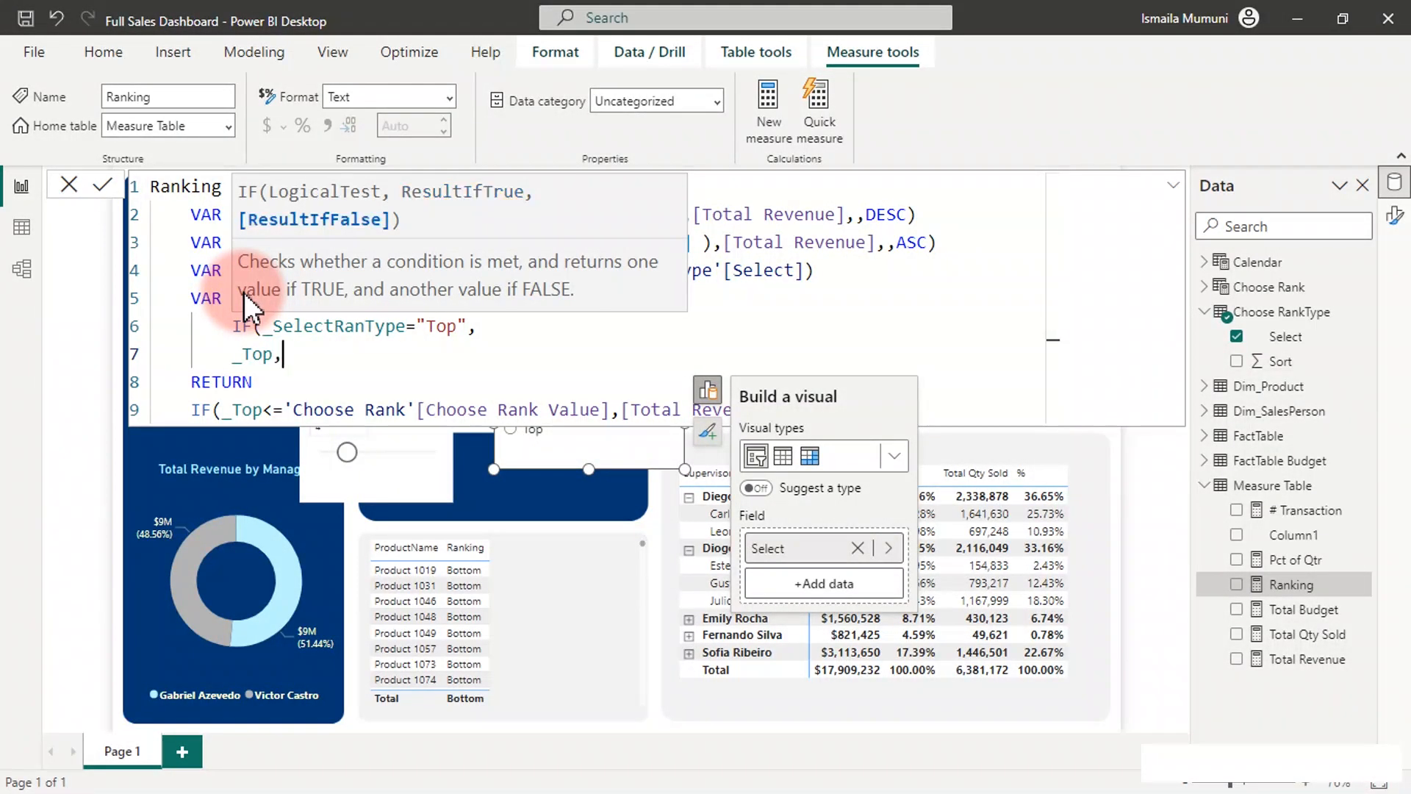
Step: Set _Bottom as the IF function's false result on a new line and close the function on the line below
key(shift+Return)
text(_)
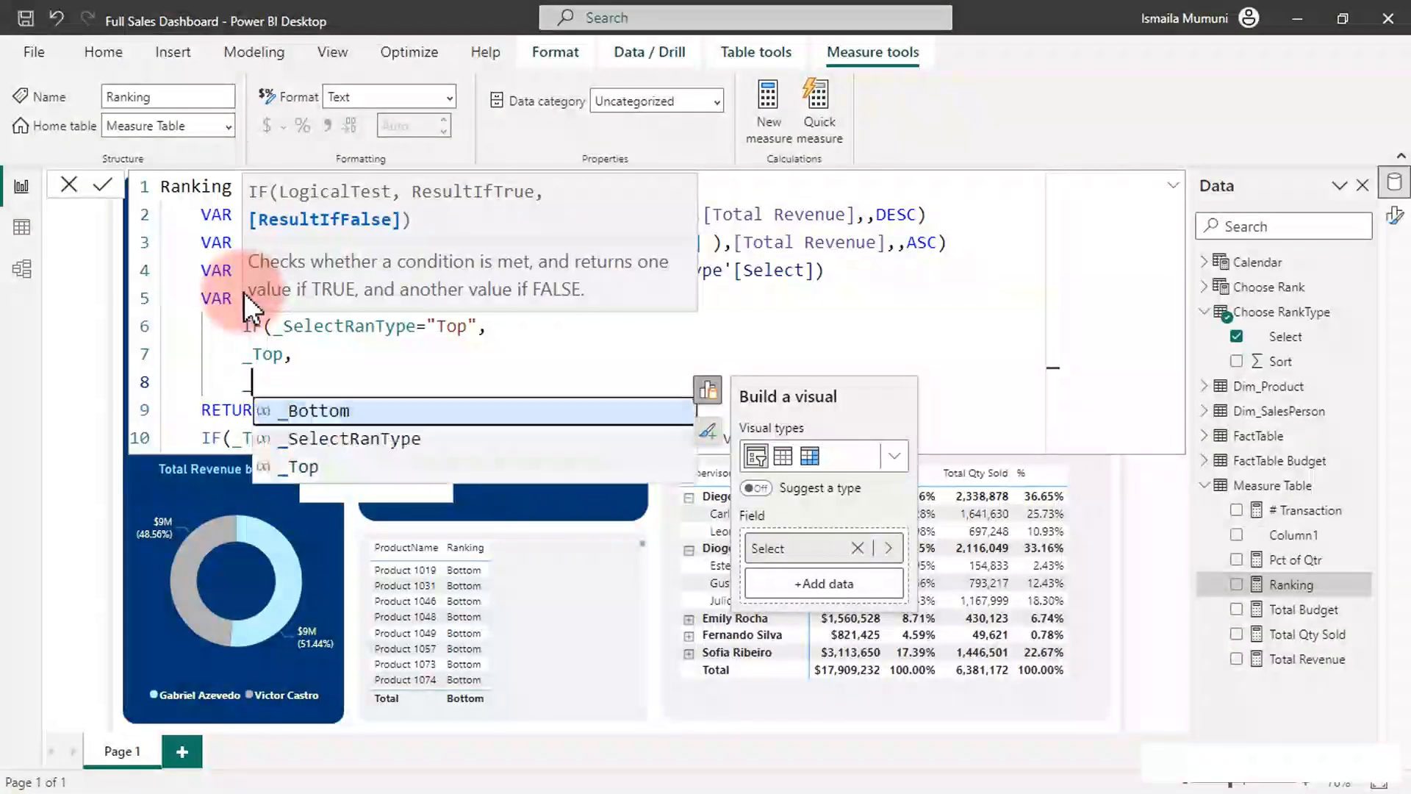
key(Tab)
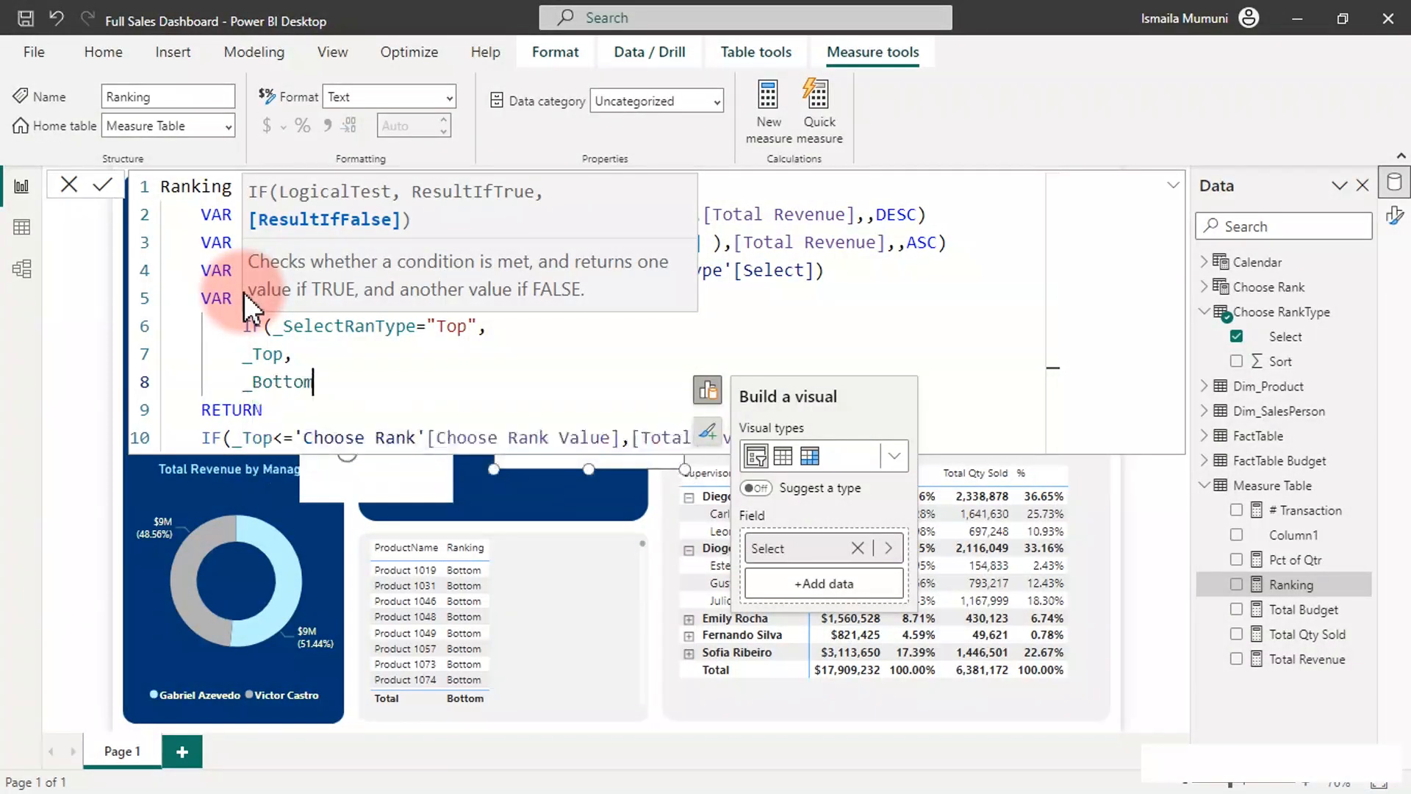
key(shift+Return)
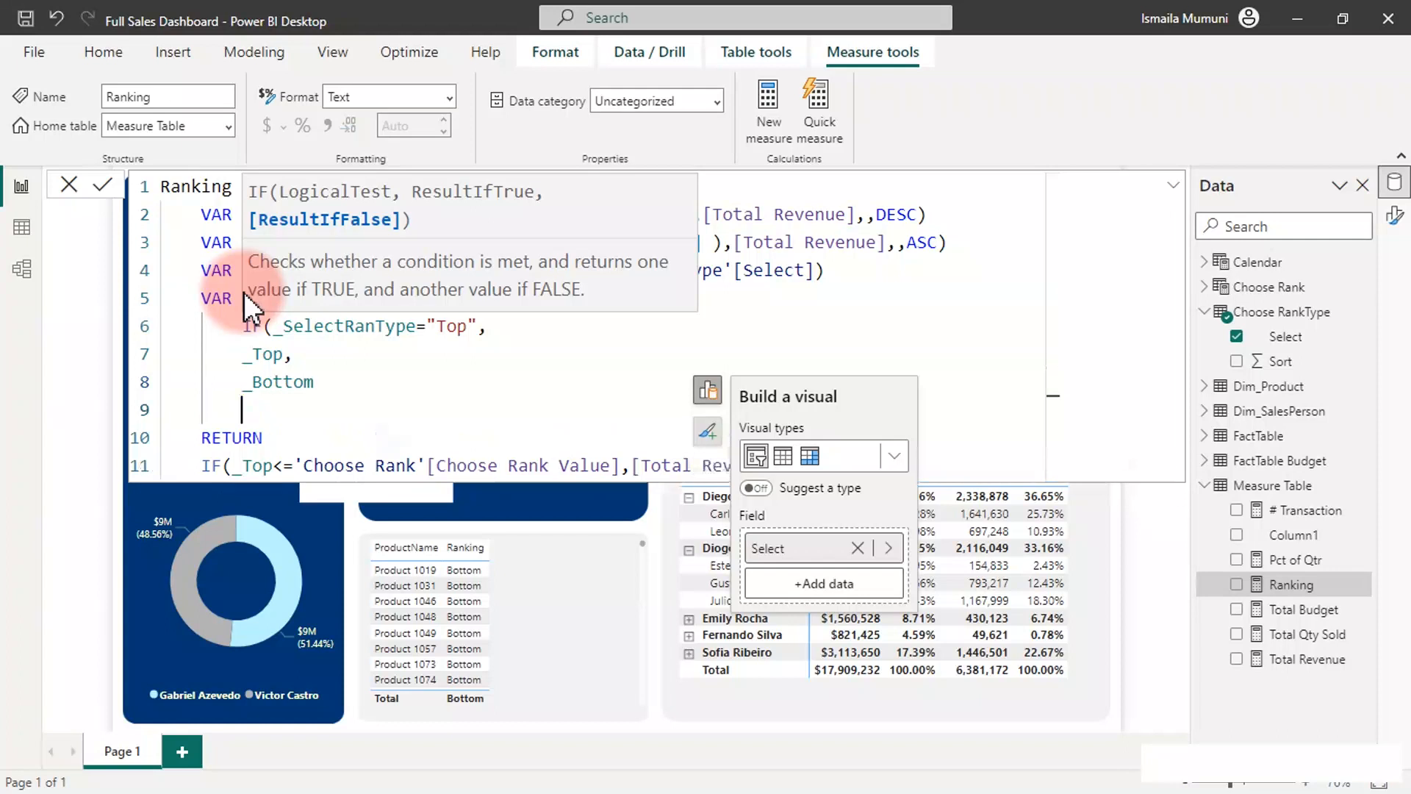
text())
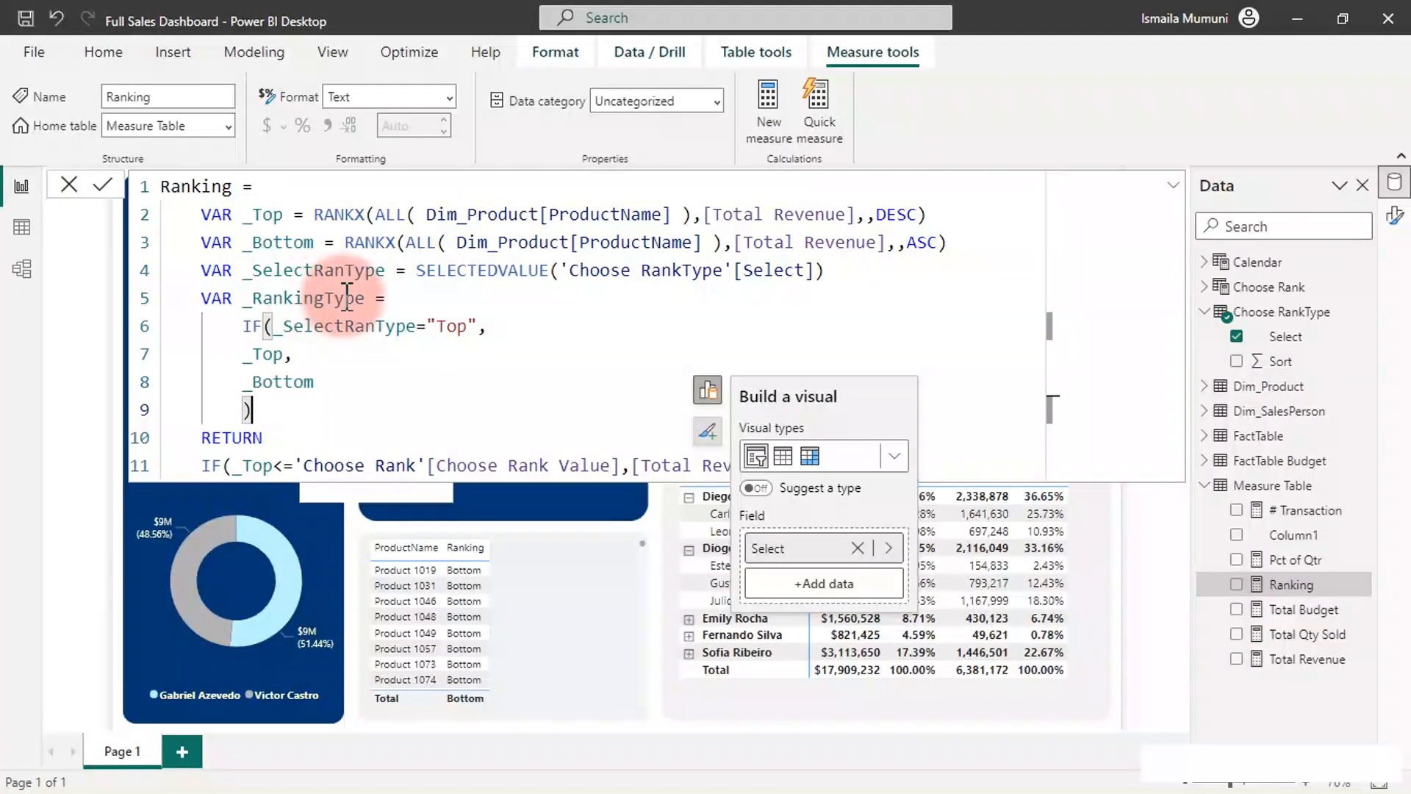
Step: Replace _Top with _RankingType in the IF condition after RETURN, commit the Ranking measure and leave the formula
click(273, 465)
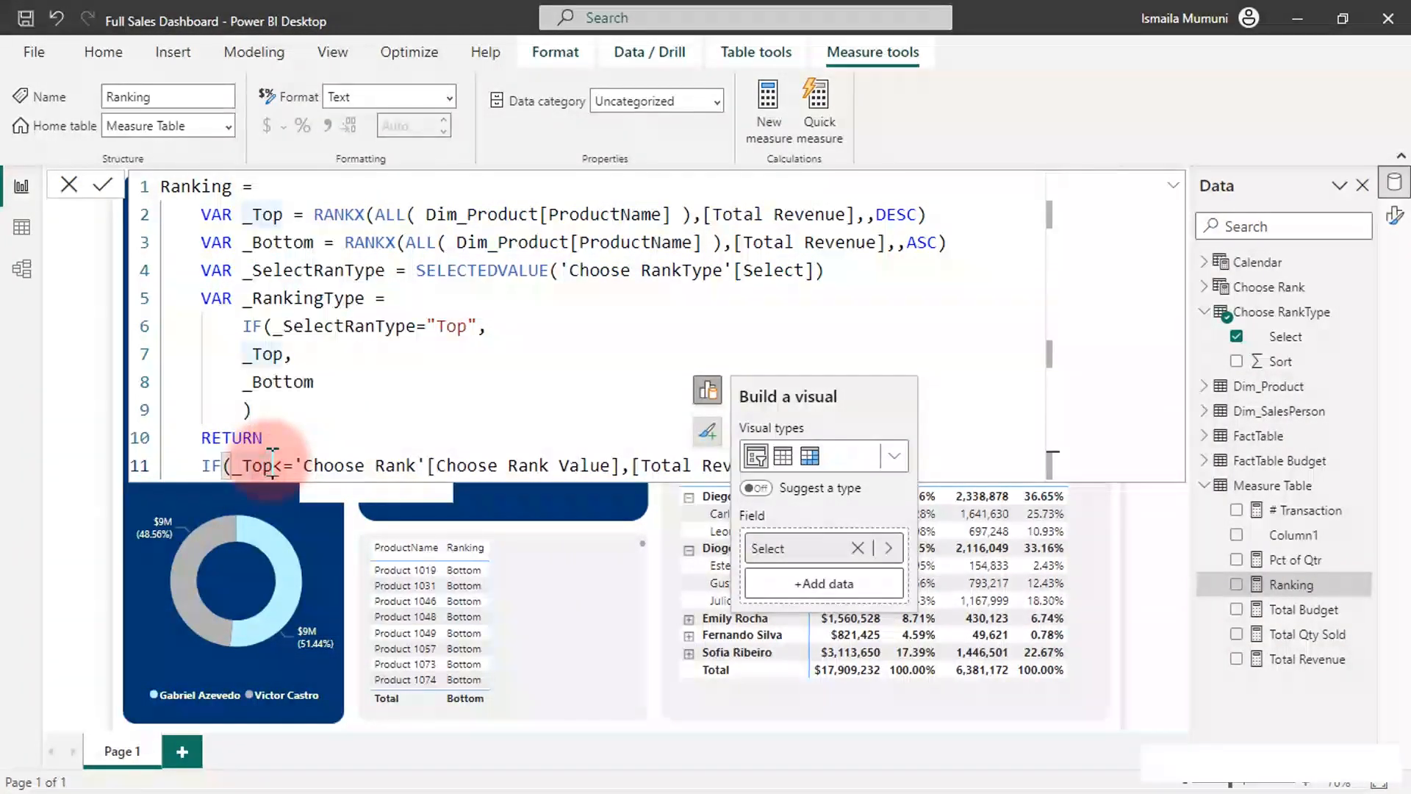
key(BackSpace)
key(BackSpace)
key(BackSpace)
key(BackSpace)
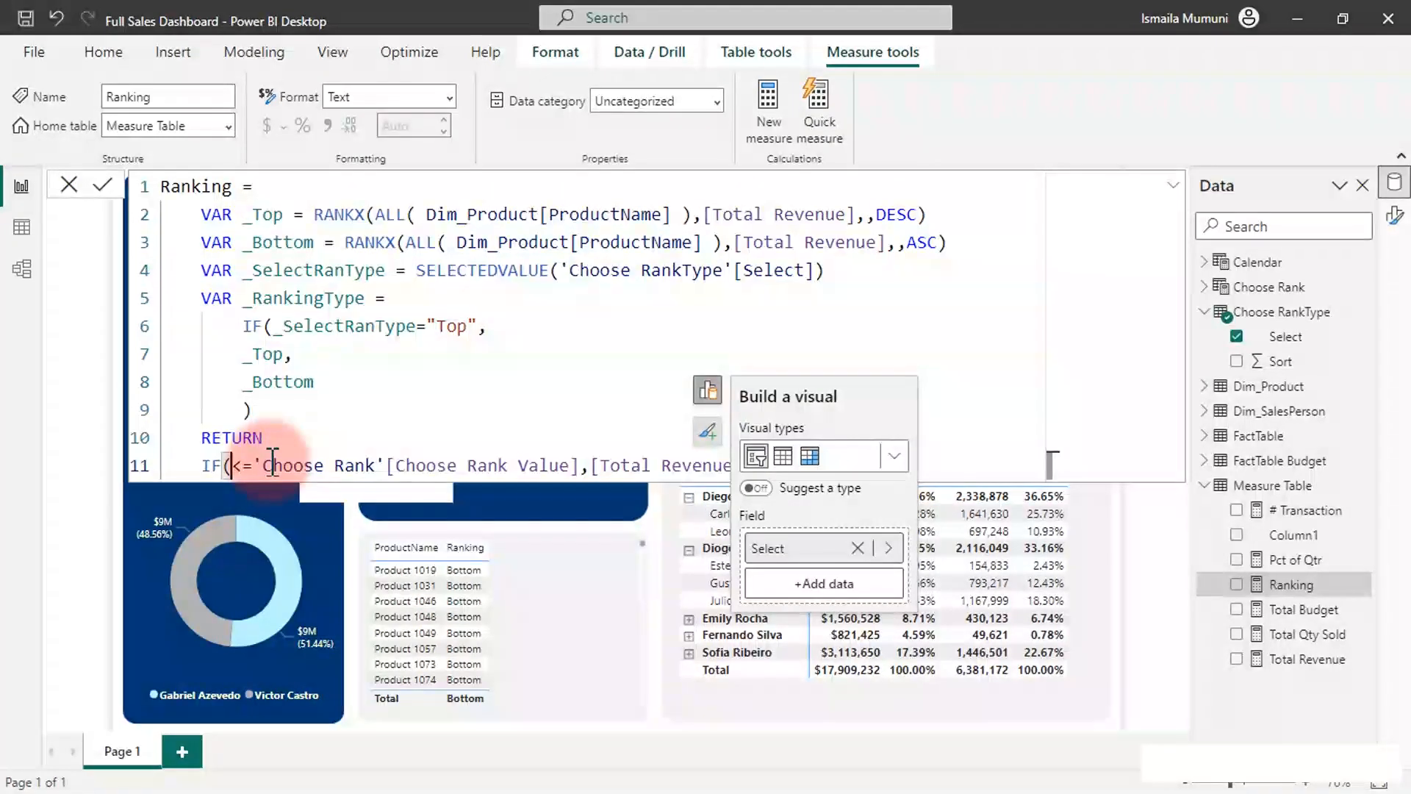
text(_)
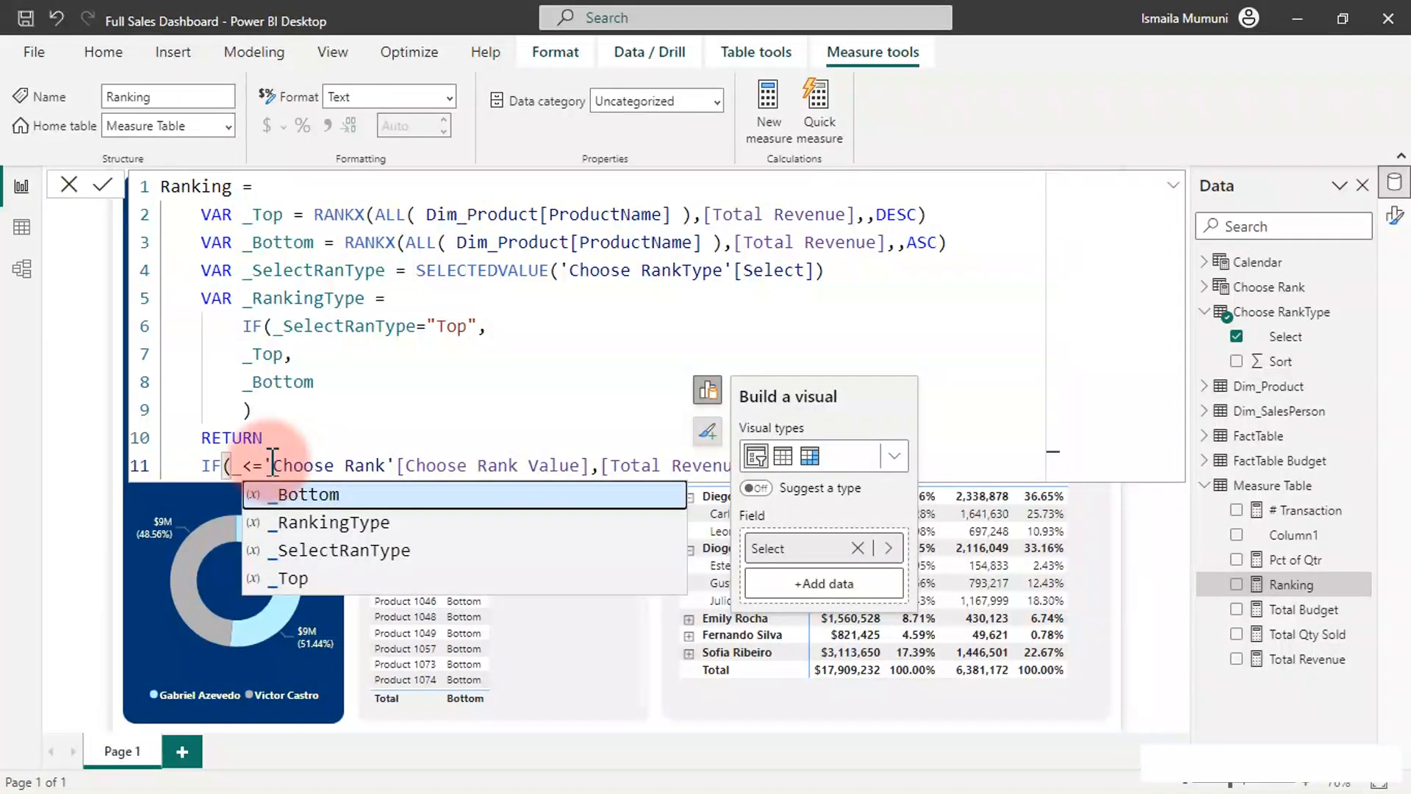
key(Down)
key(Down)
key(Up)
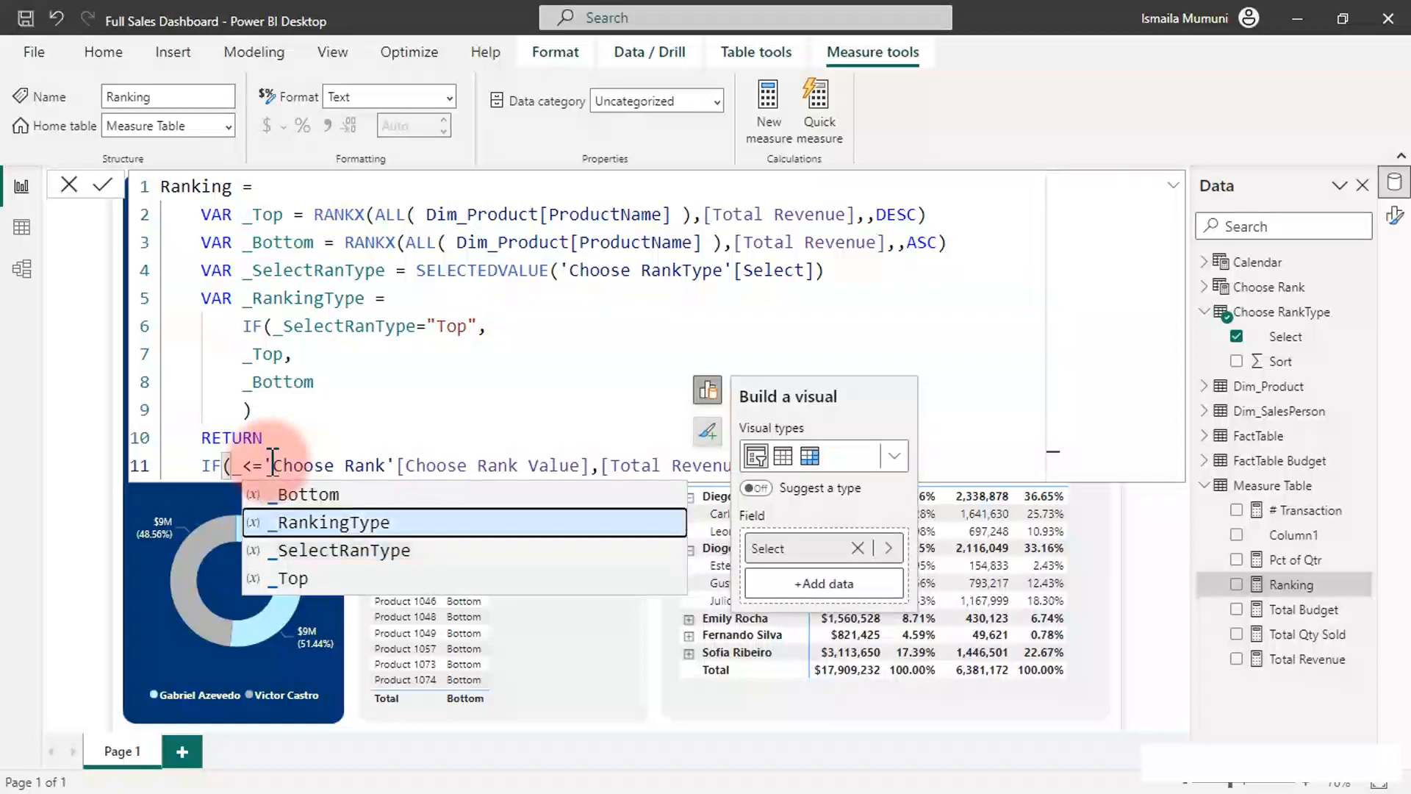
key(Tab)
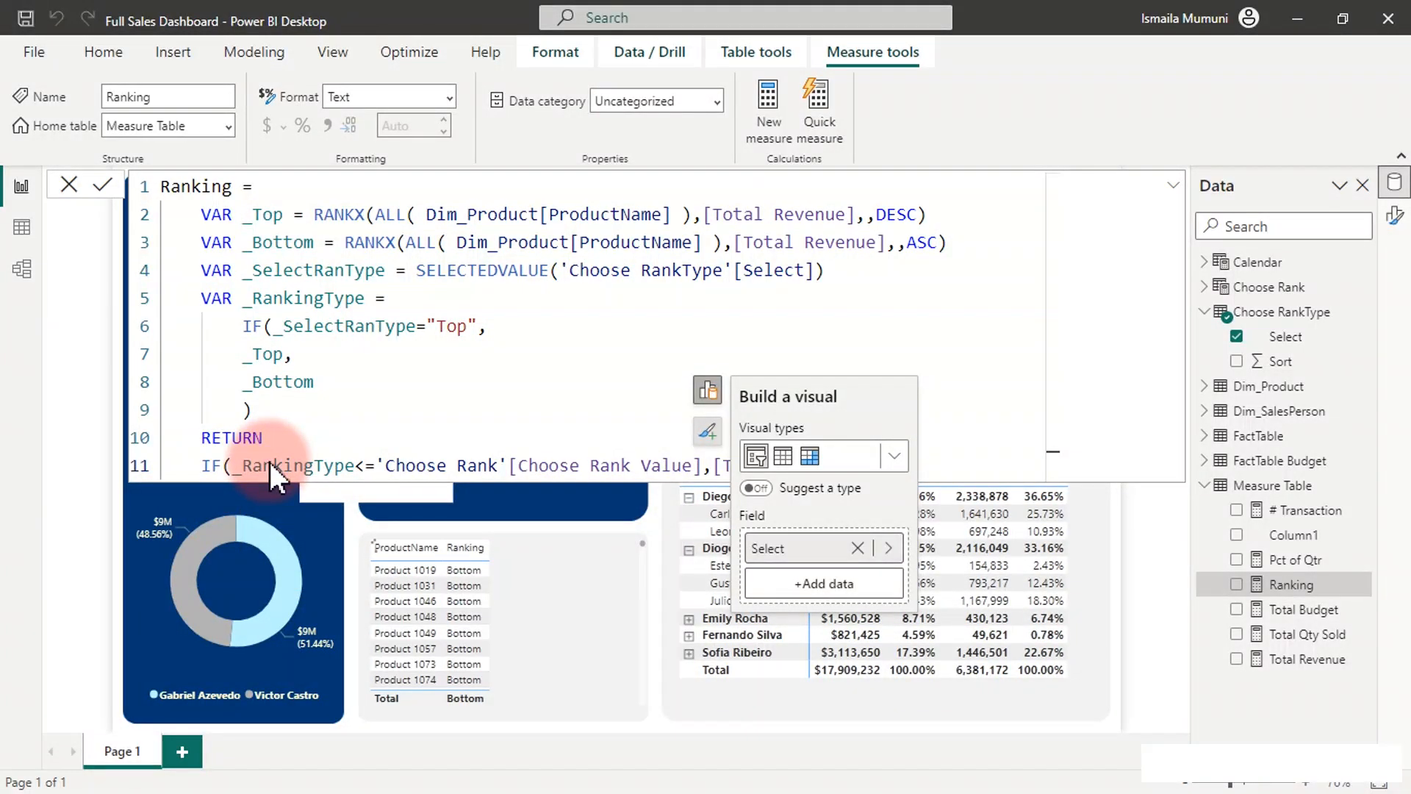
click(457, 596)
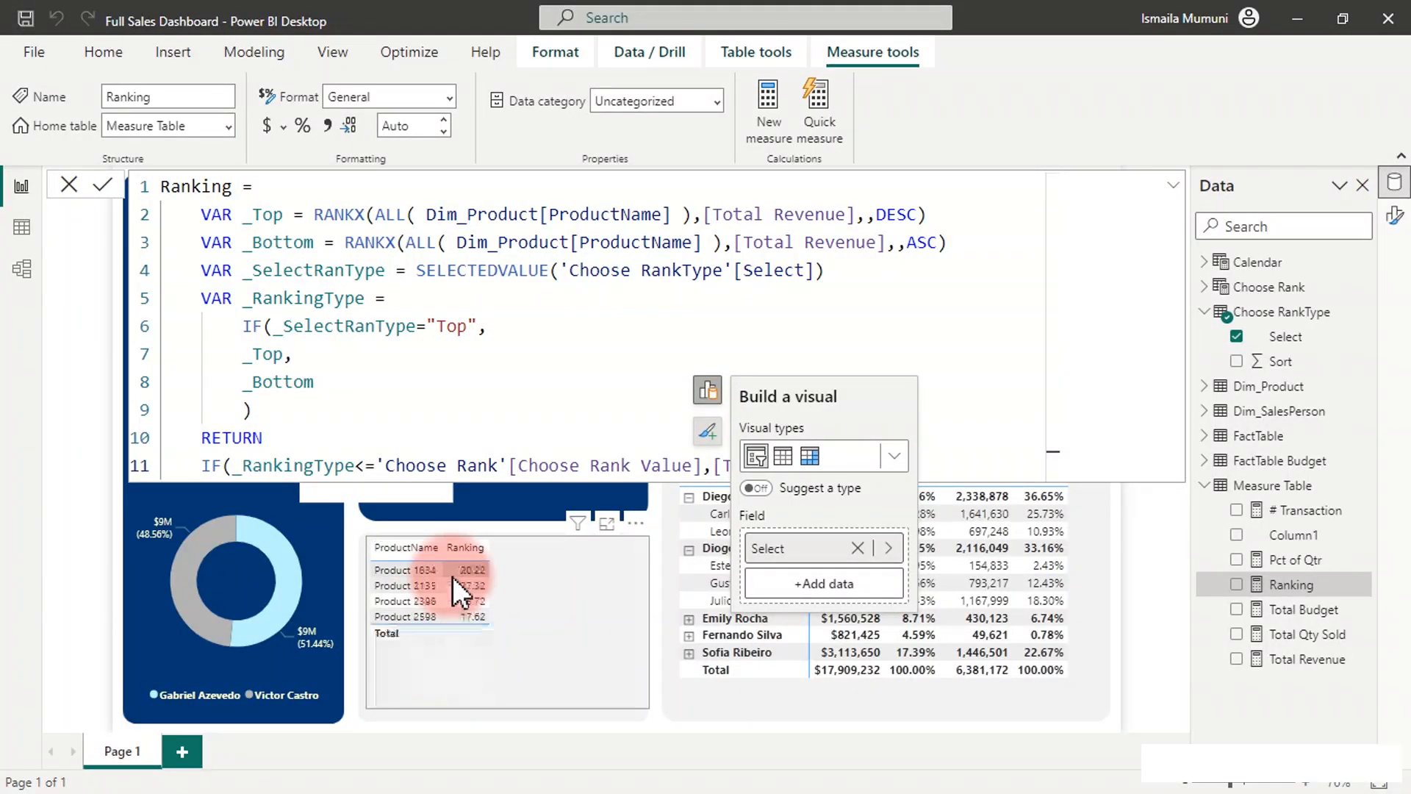
click(665, 682)
click(658, 693)
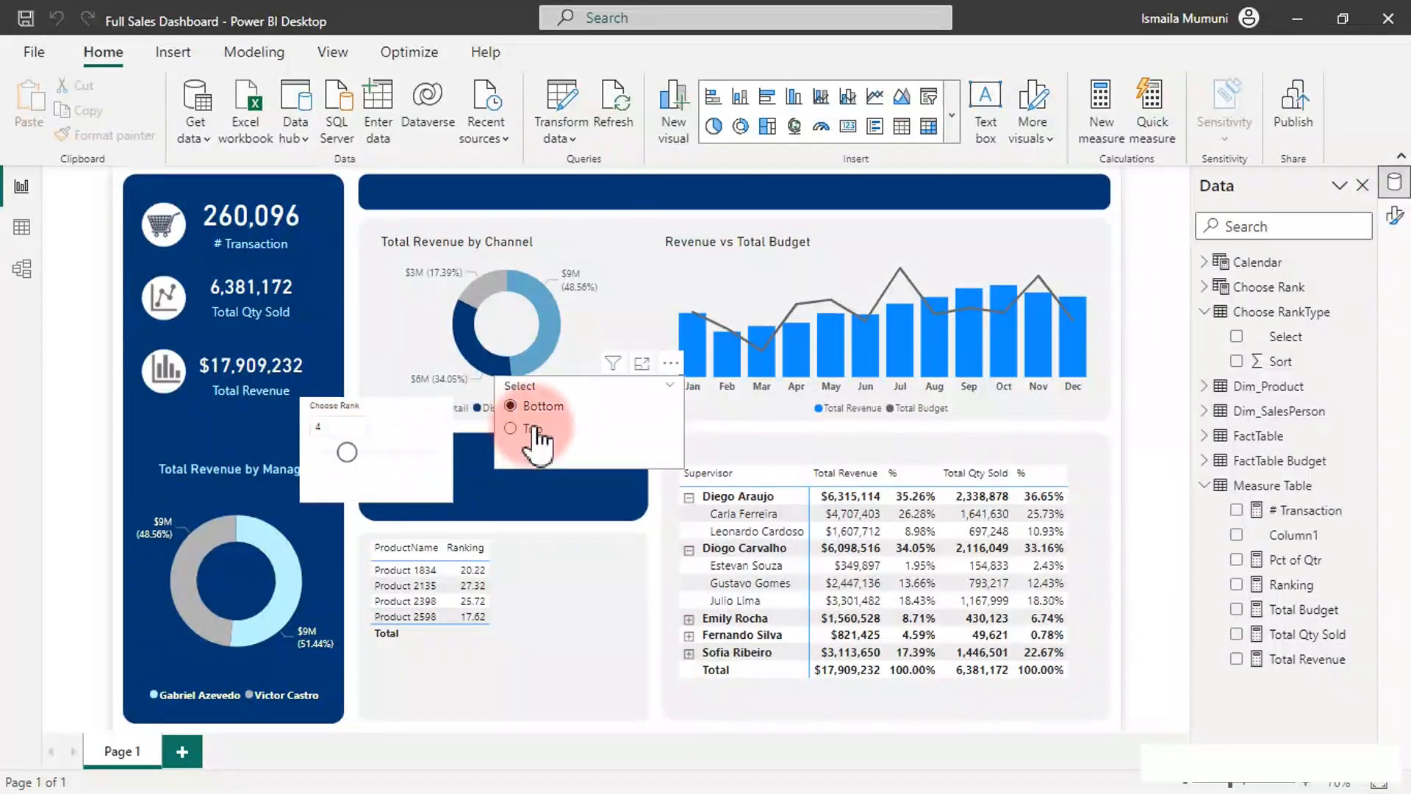
Step: Test the Ranking measure by switching the Select slicer between Top and Bottom, ending on Top
click(518, 432)
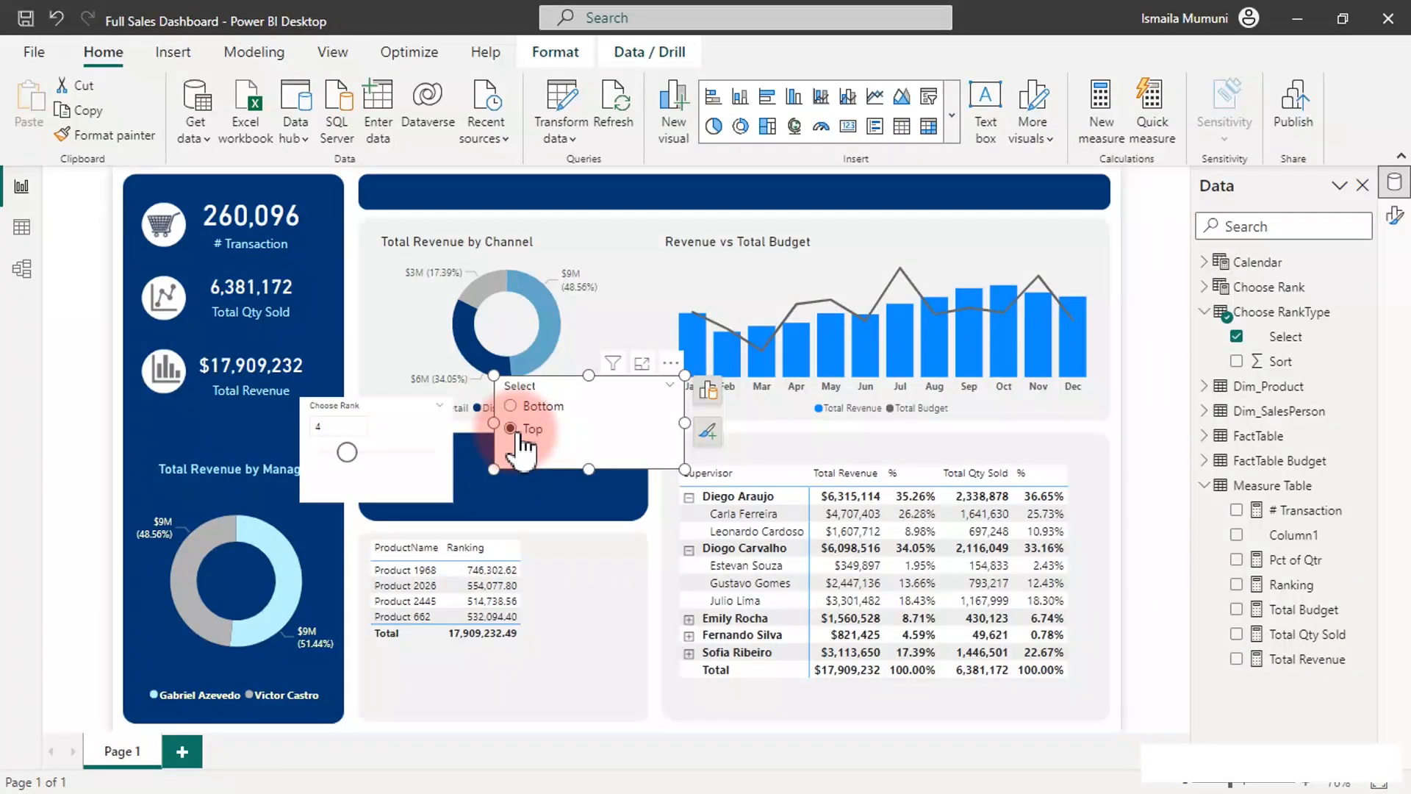
click(526, 410)
click(522, 433)
Step: Set the Choose Rank slicer to 3 and choose Bottom in the Select slicer to test the product table
click(358, 450)
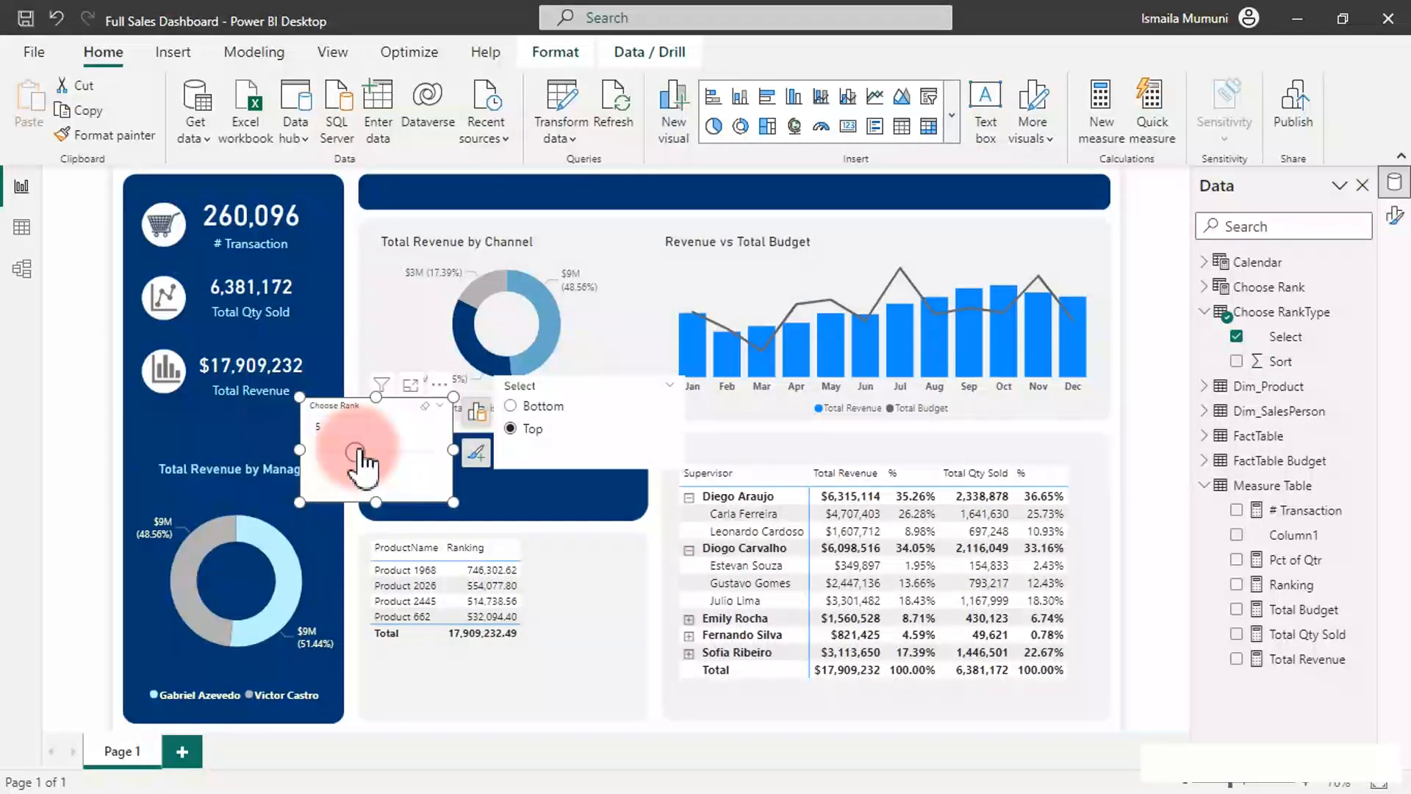
drag(360, 450, 340, 474)
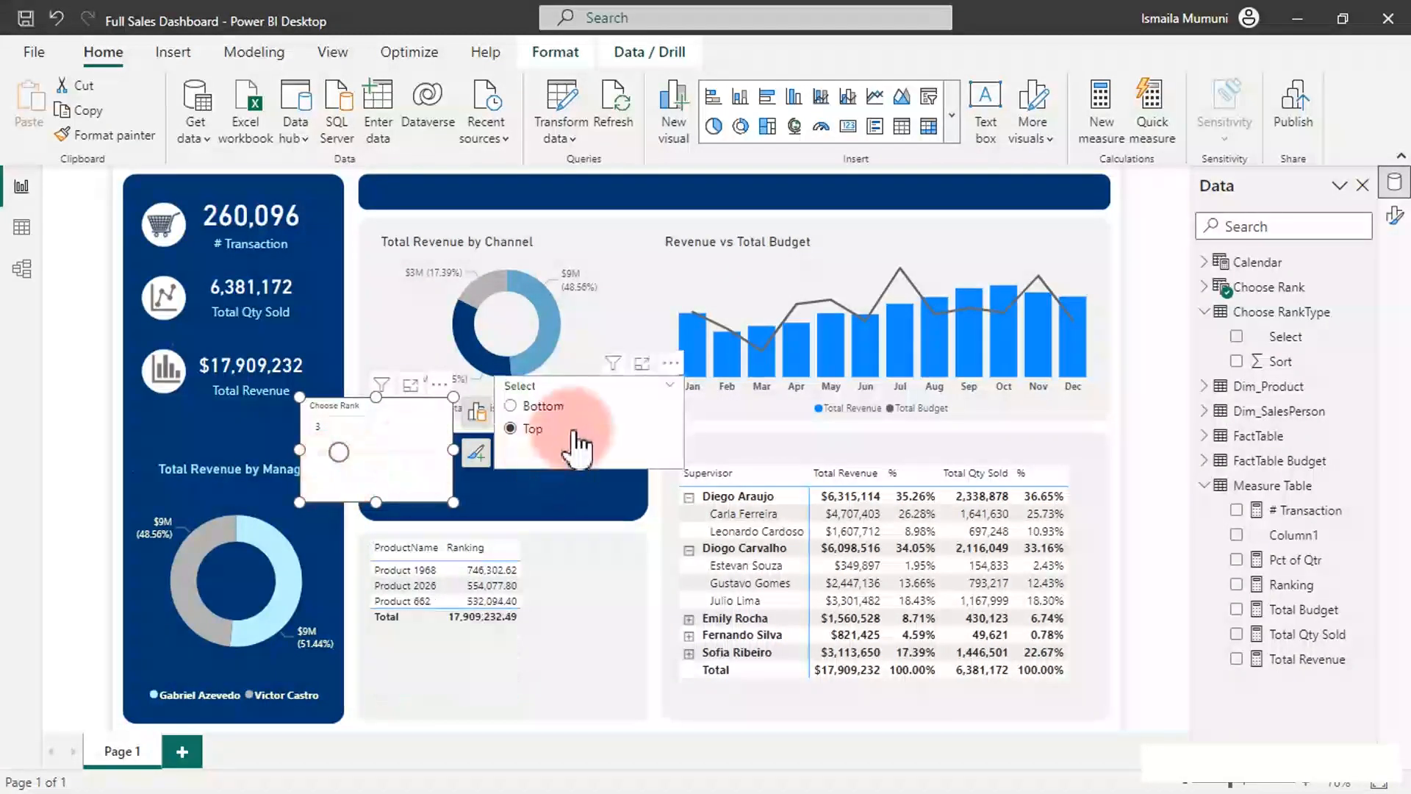
click(557, 409)
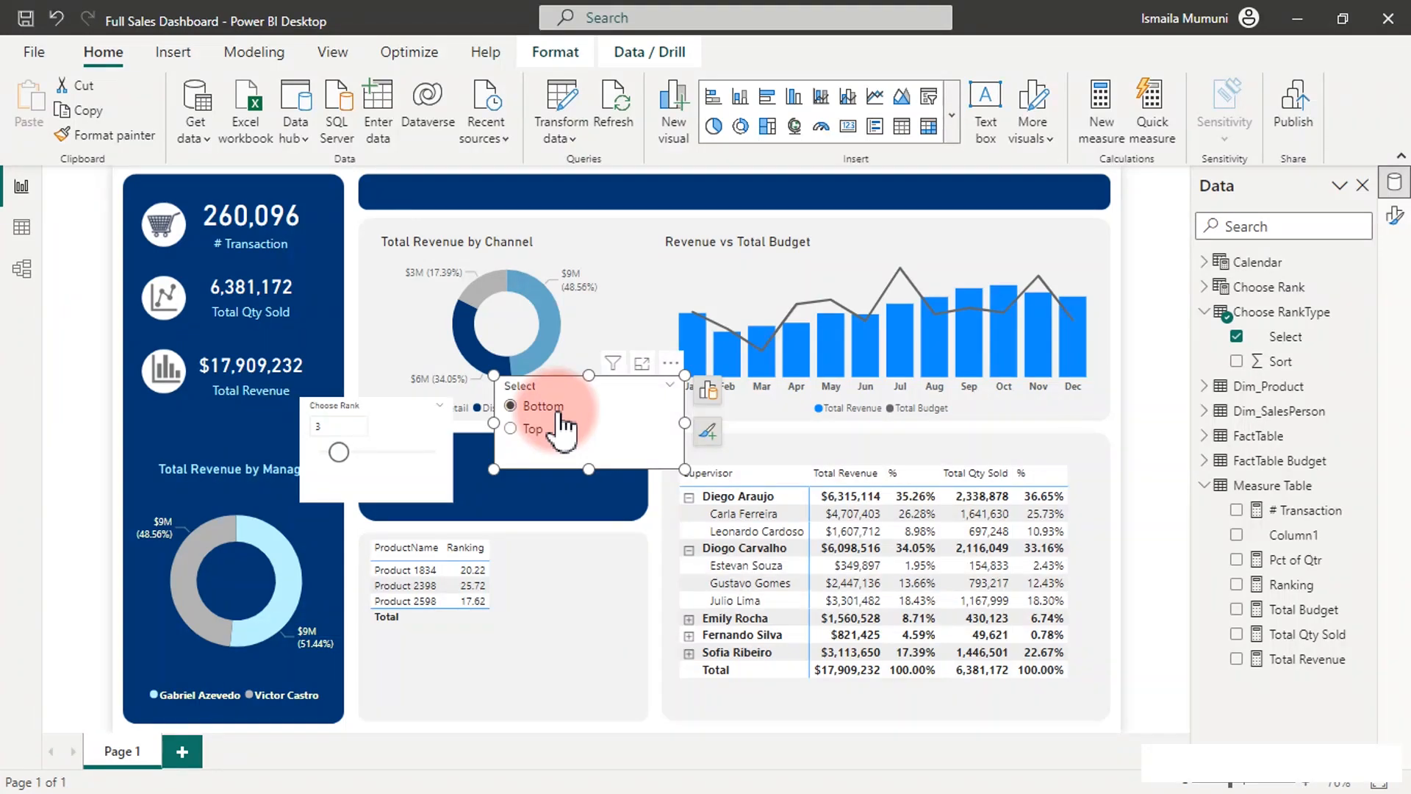
click(576, 503)
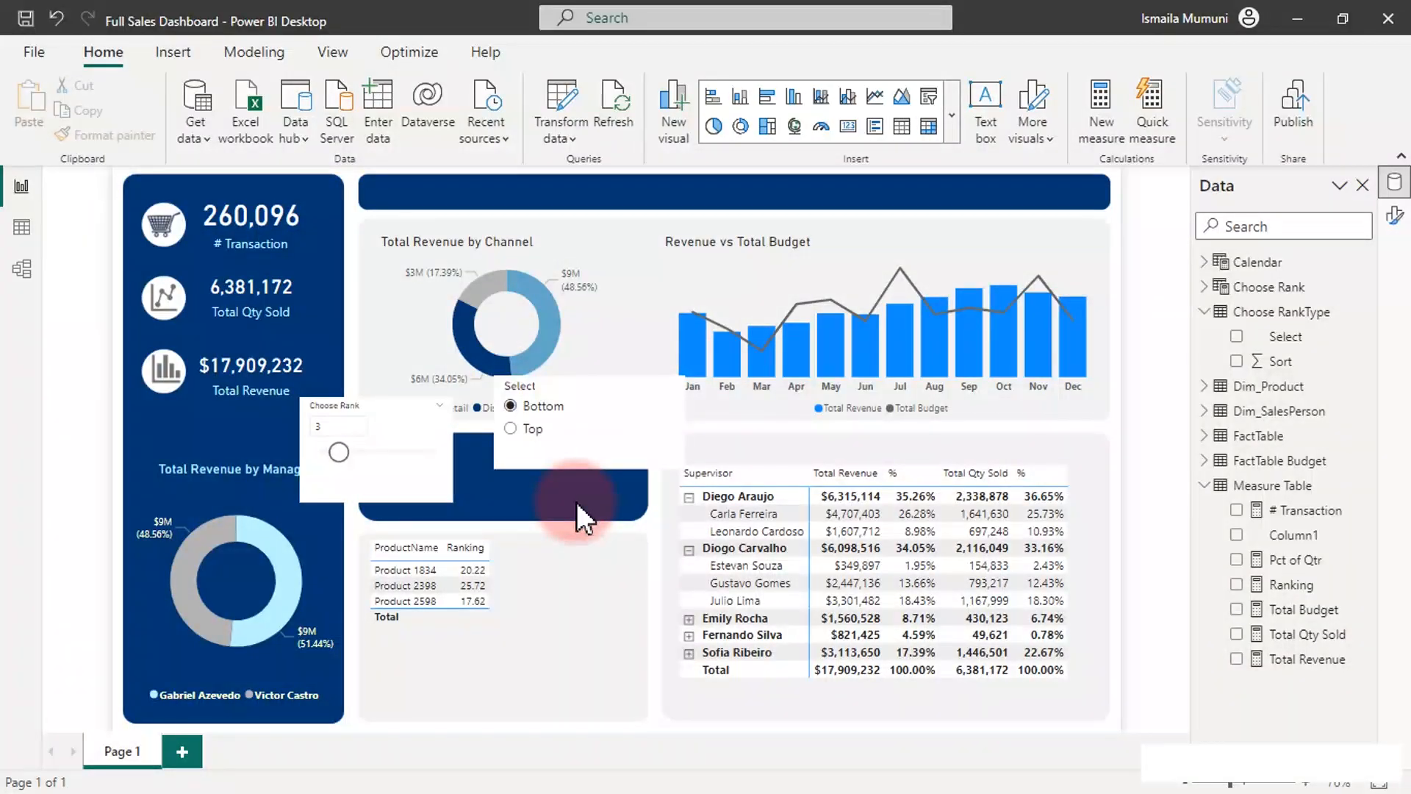
Step: Start a new fields parameter and add ProductName and ProductGroup from the Dim_Product table
click(256, 60)
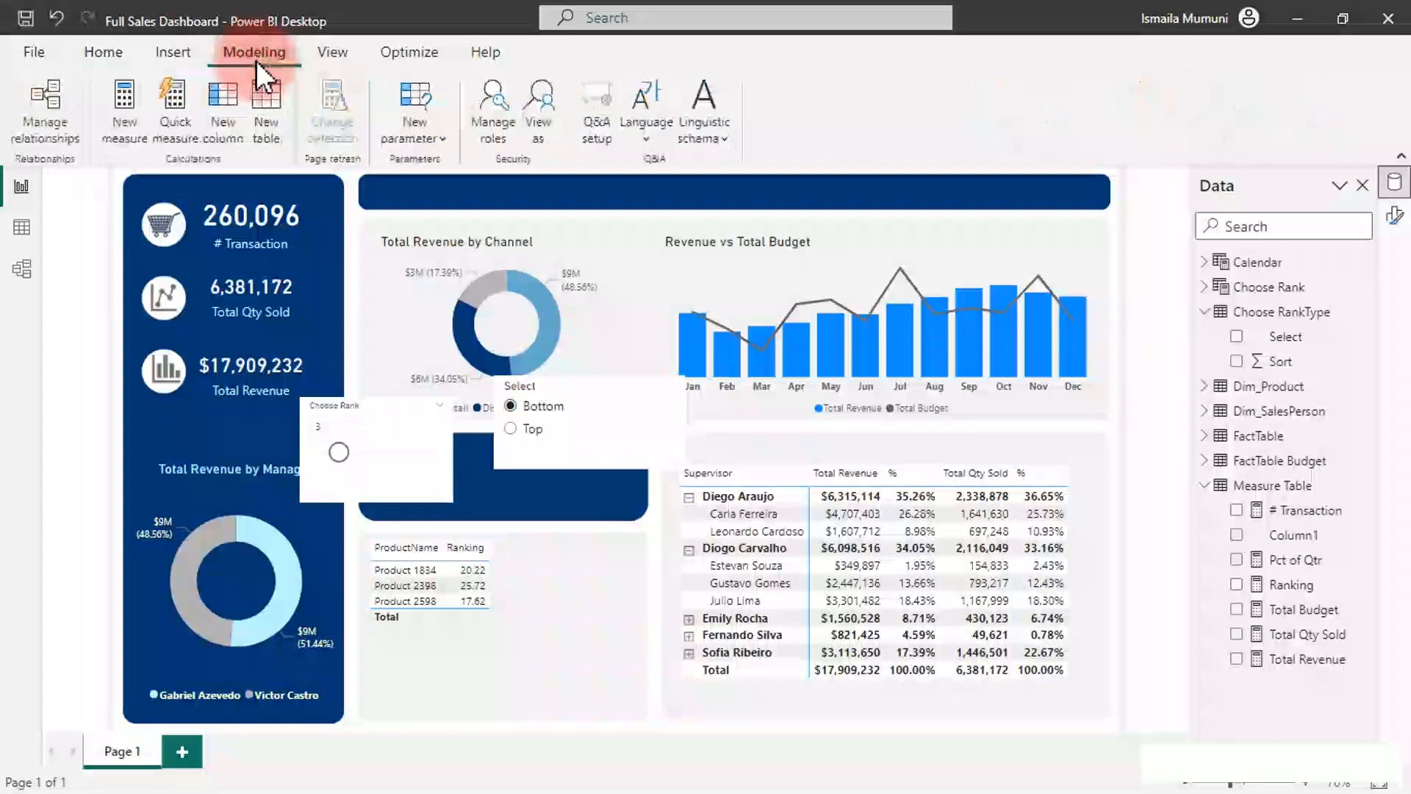
click(426, 116)
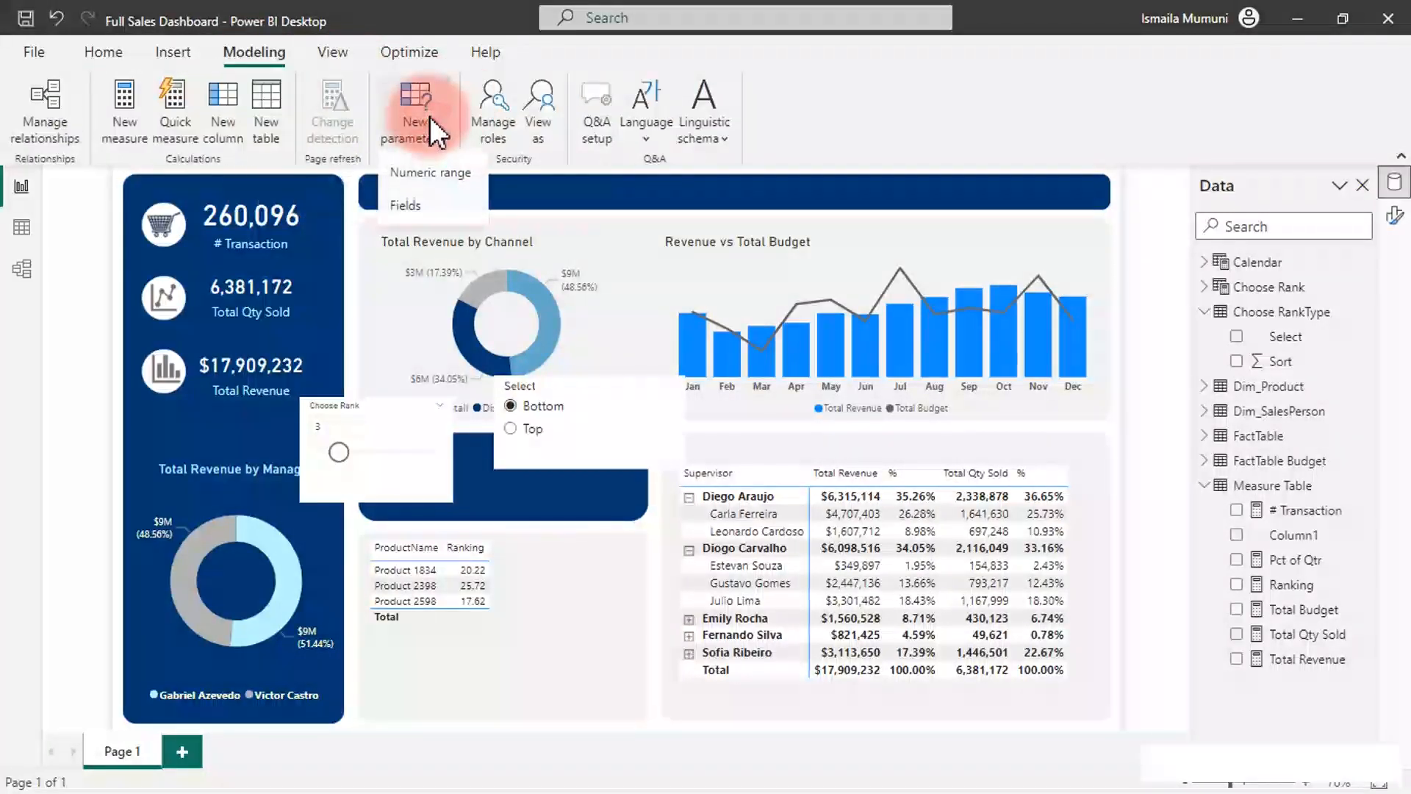
click(419, 176)
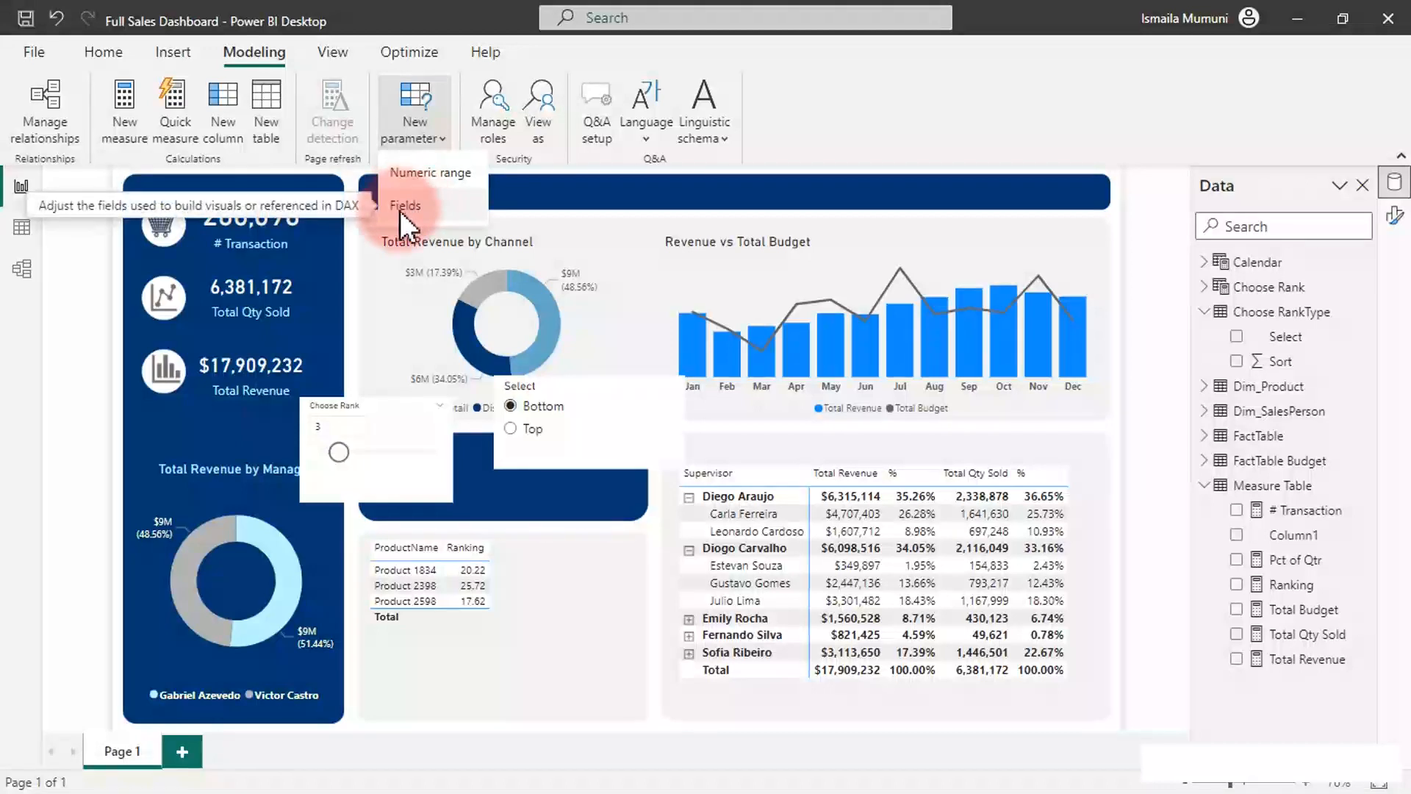
click(405, 207)
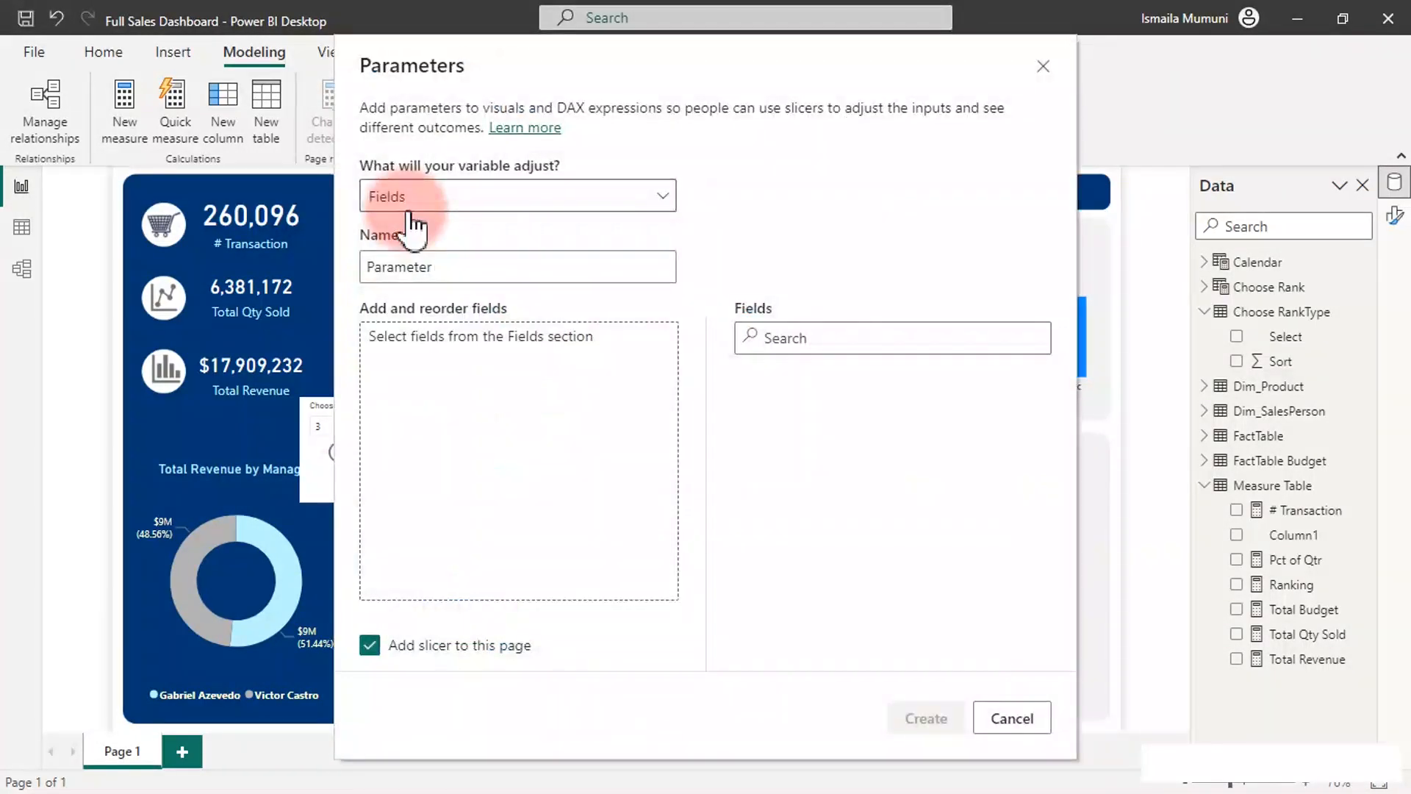
click(491, 273)
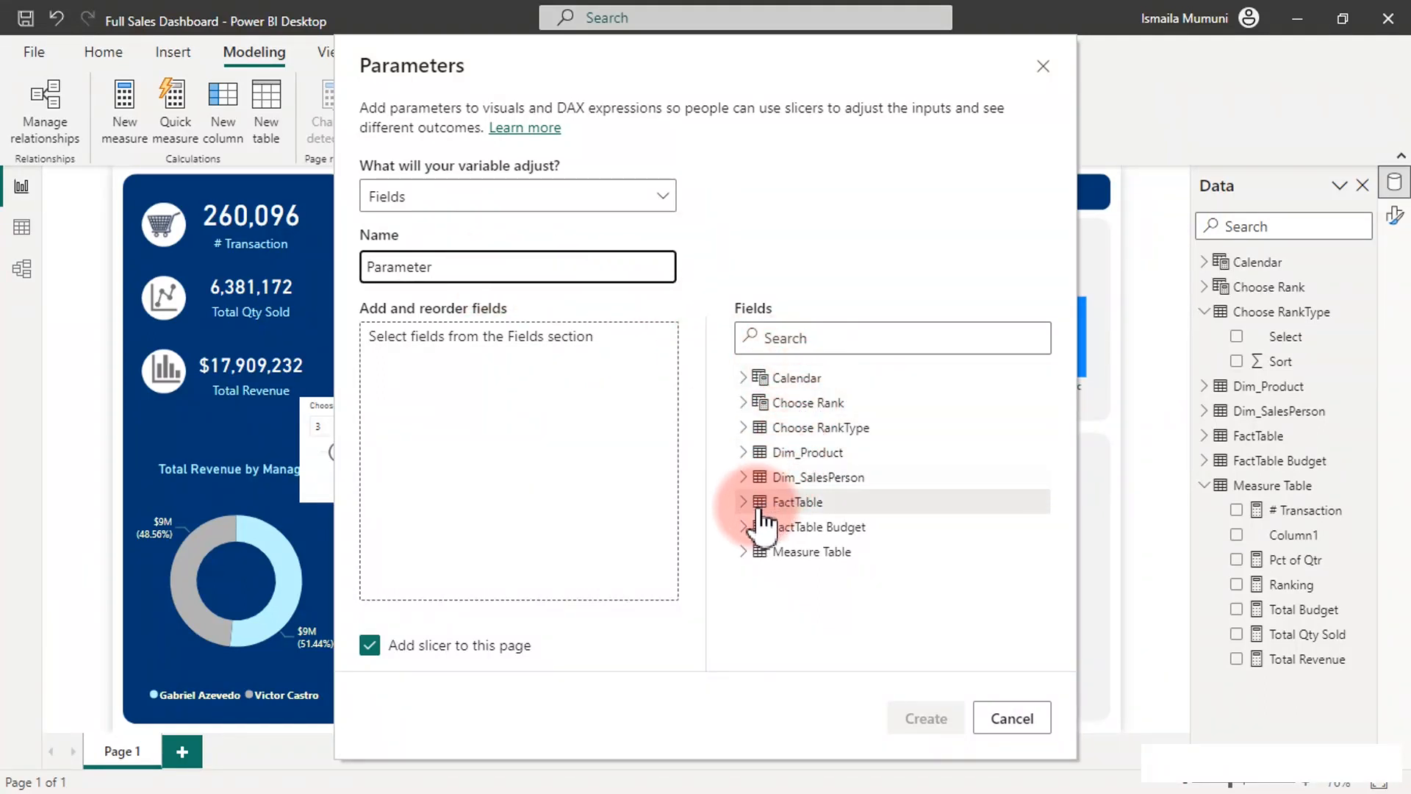
click(742, 454)
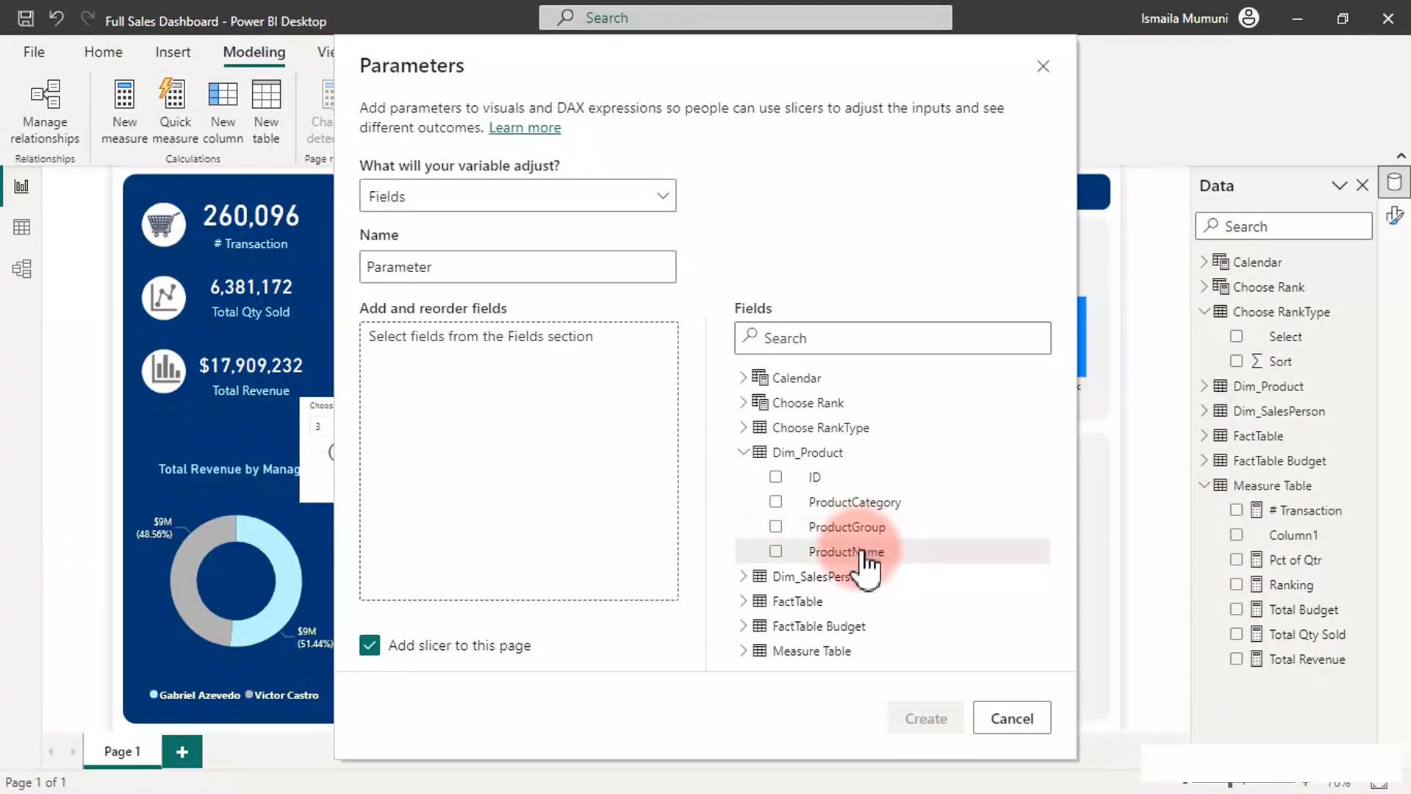
click(861, 553)
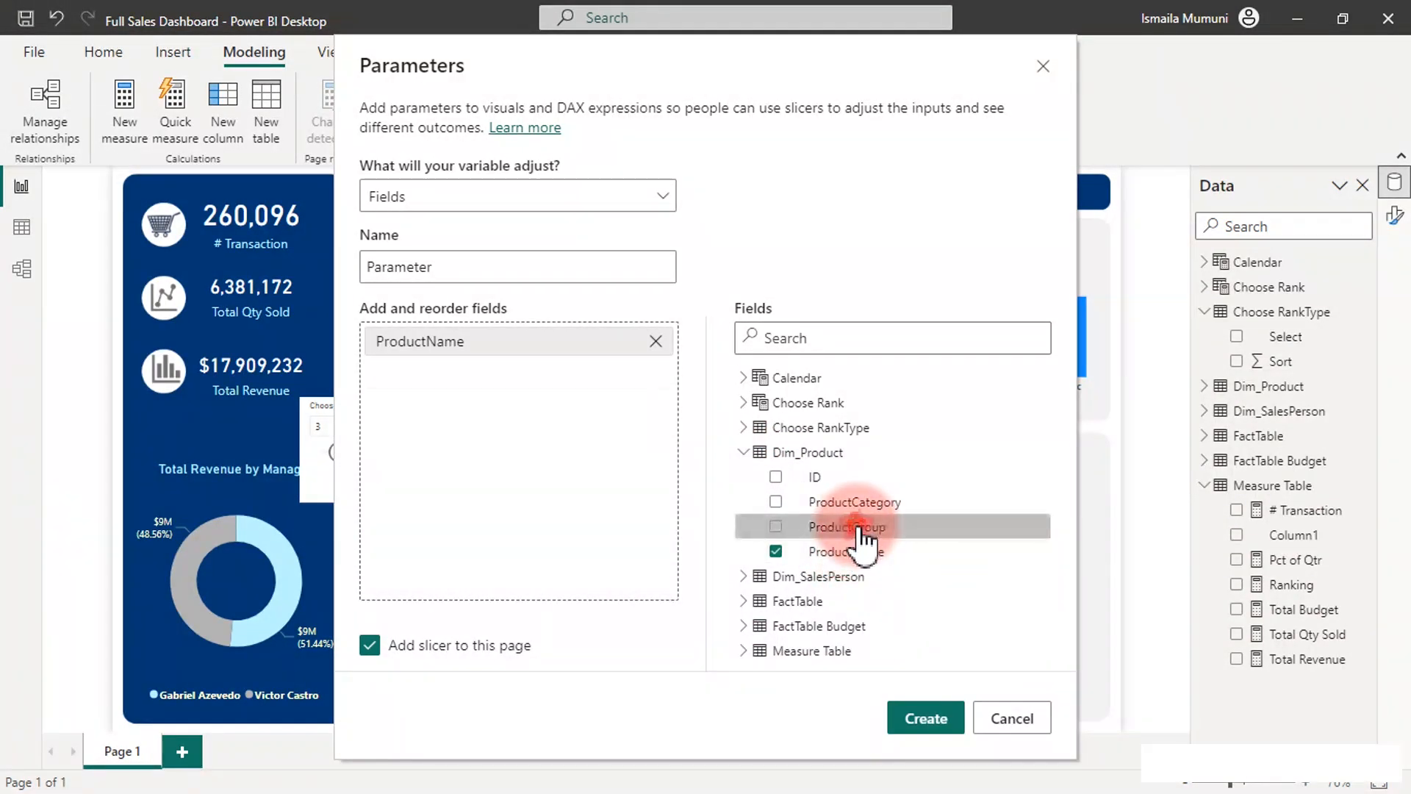
click(861, 528)
click(743, 452)
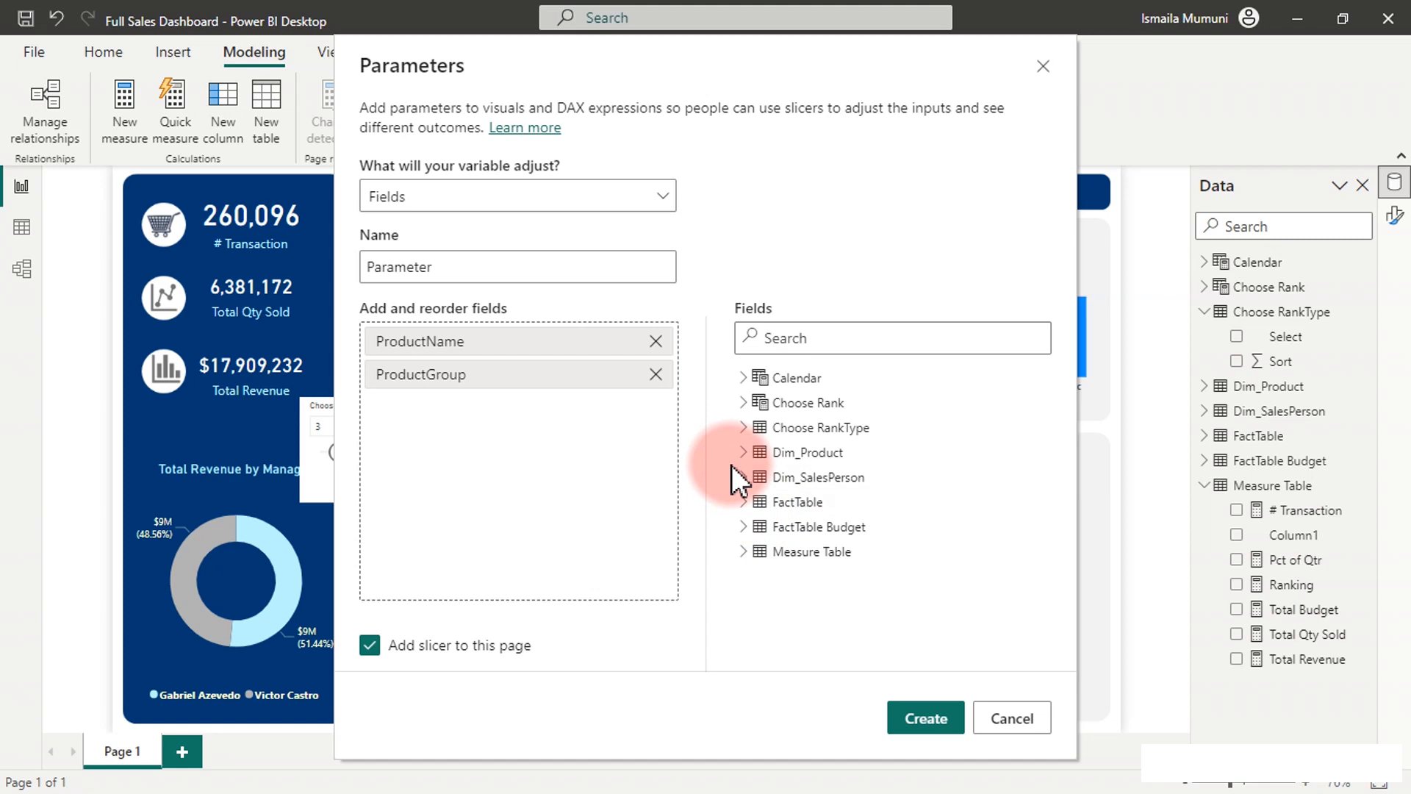
Step: Add the Salesperson field from the Dim_SalesPerson table to the parameter
click(743, 479)
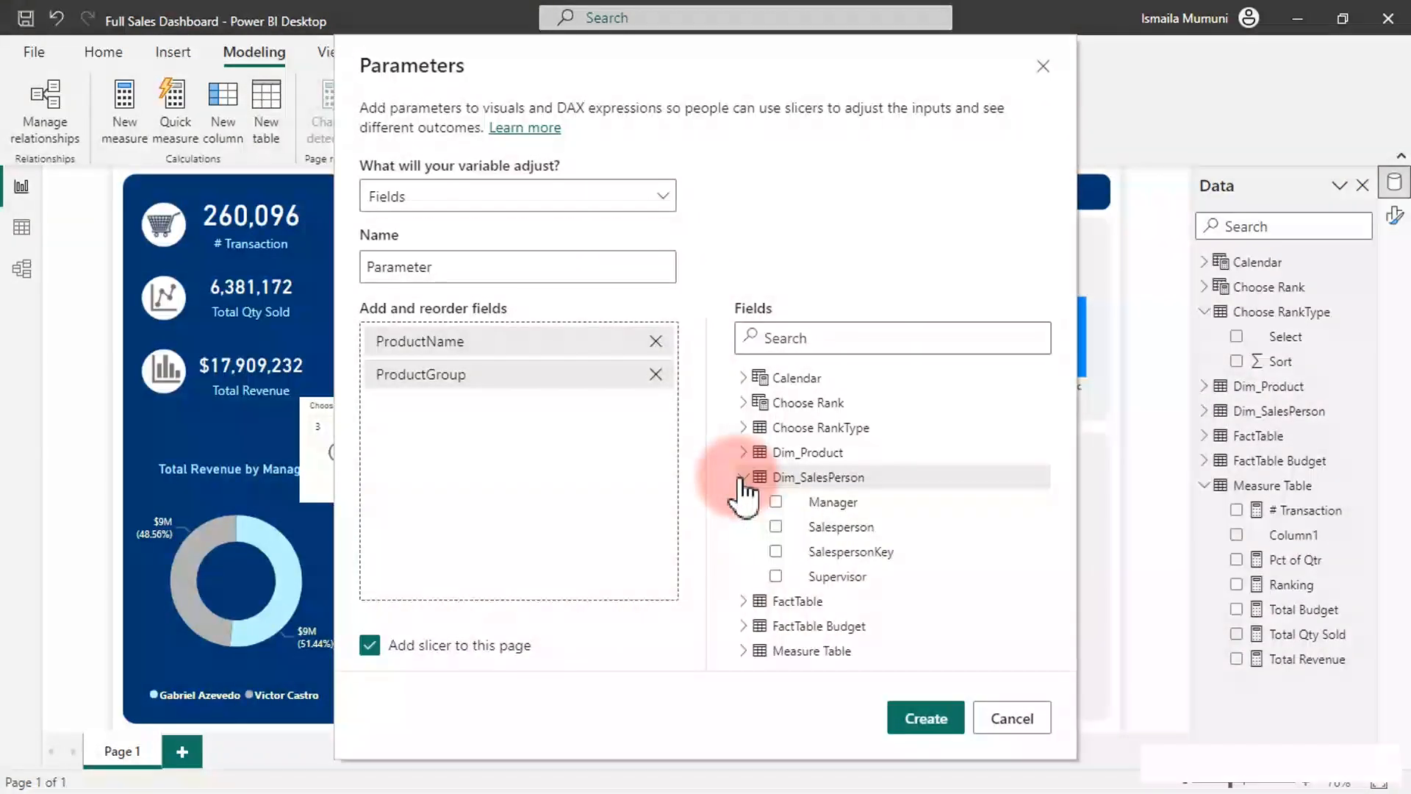
click(777, 531)
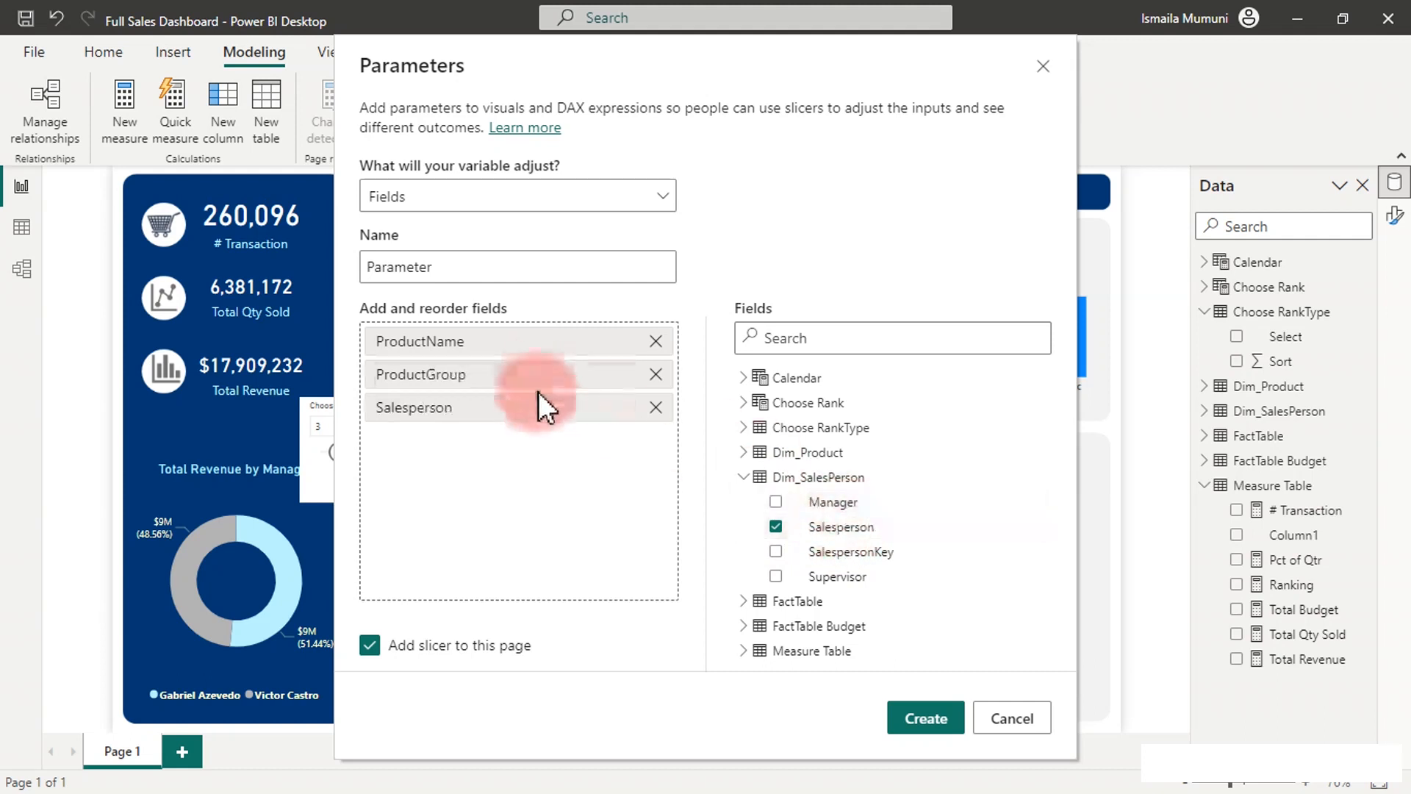
click(764, 553)
click(744, 477)
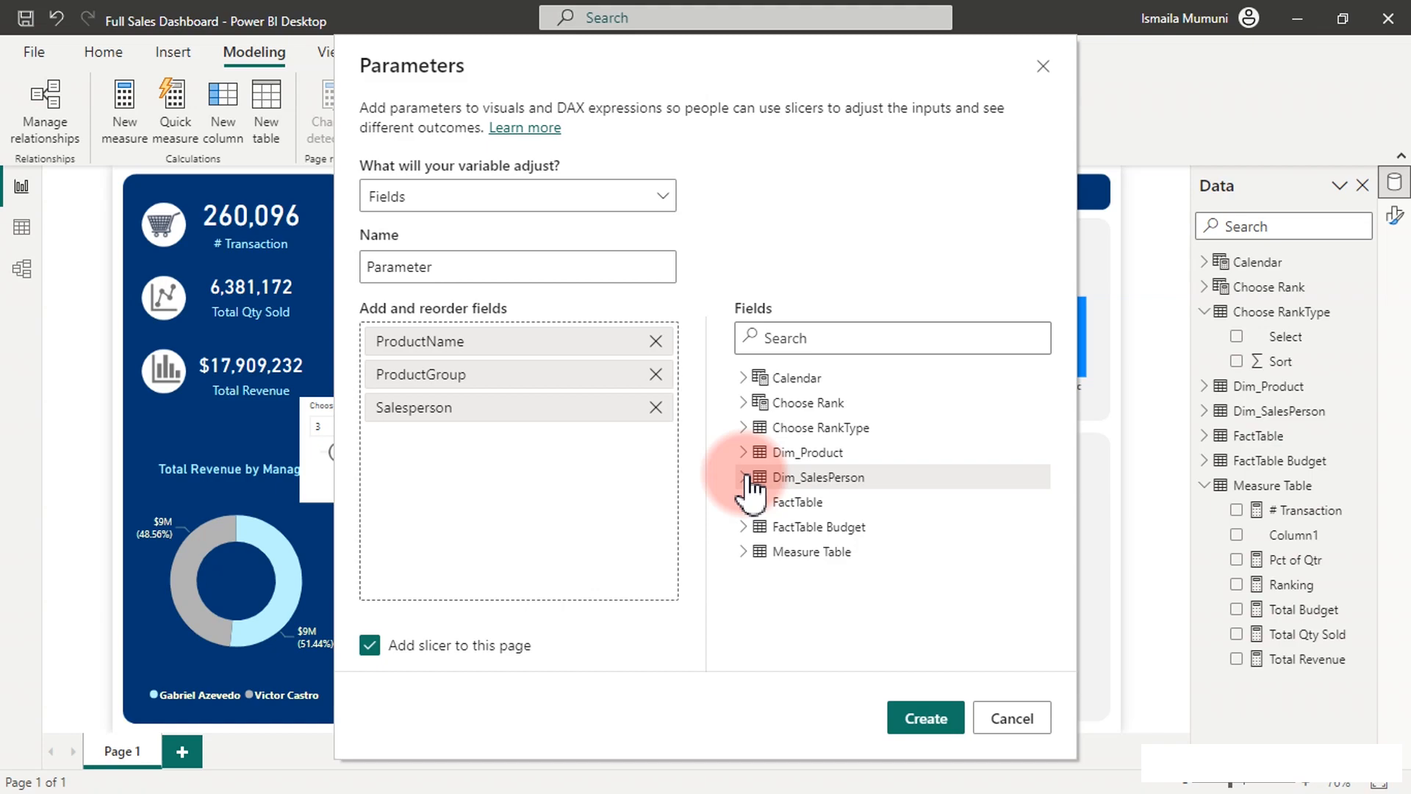
Step: Name the fields parameter SelectToRank and create it with its slicer added to the page
click(434, 266)
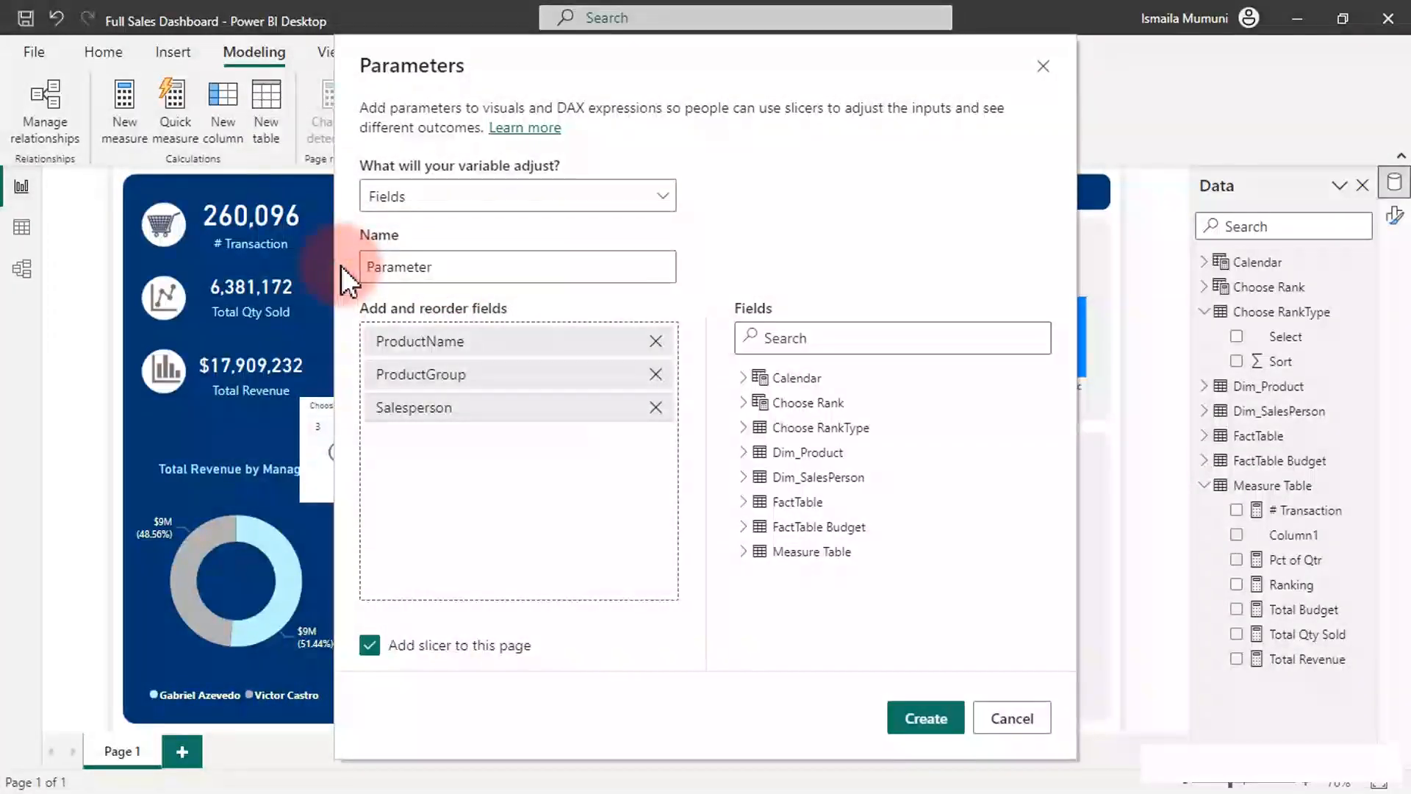
double_click(452, 264)
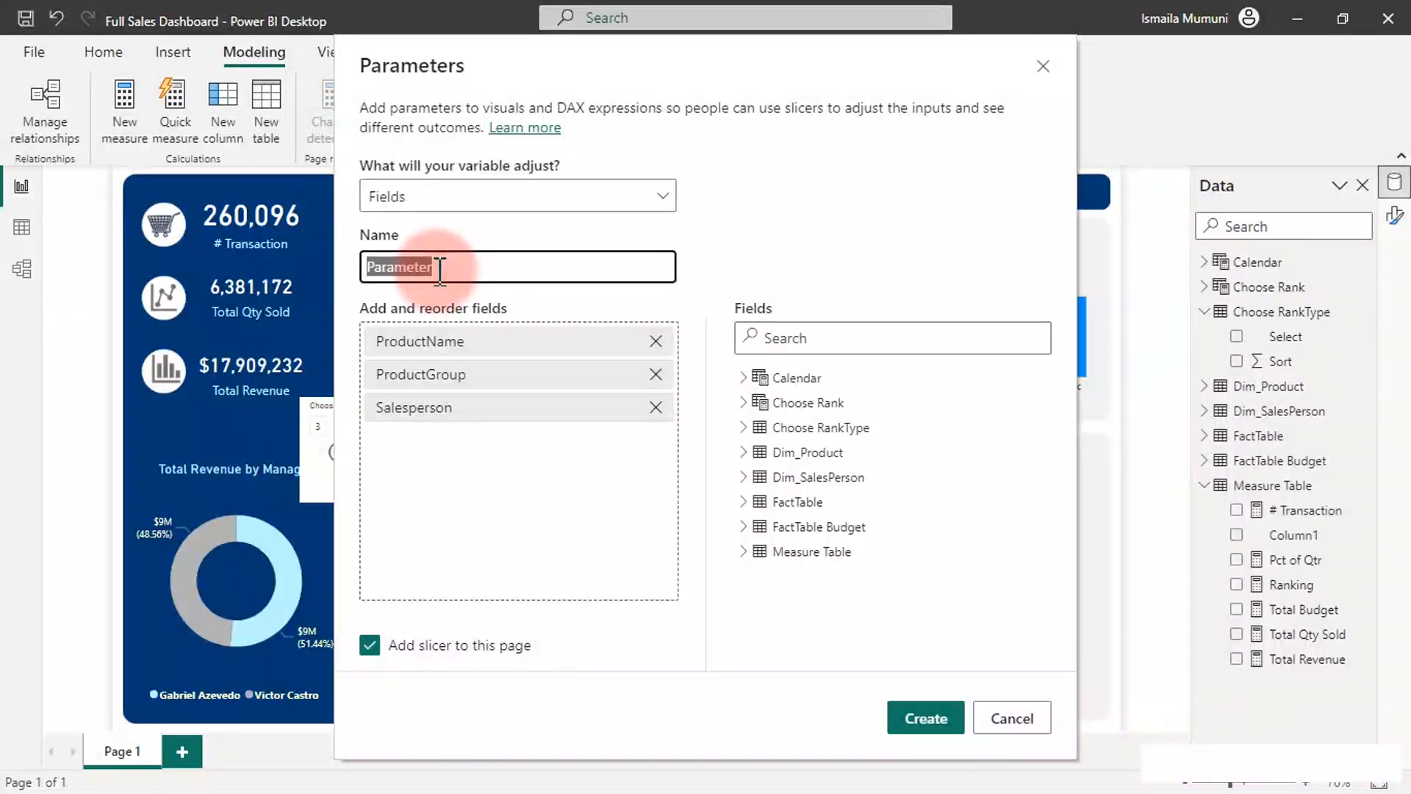
key(BackSpace)
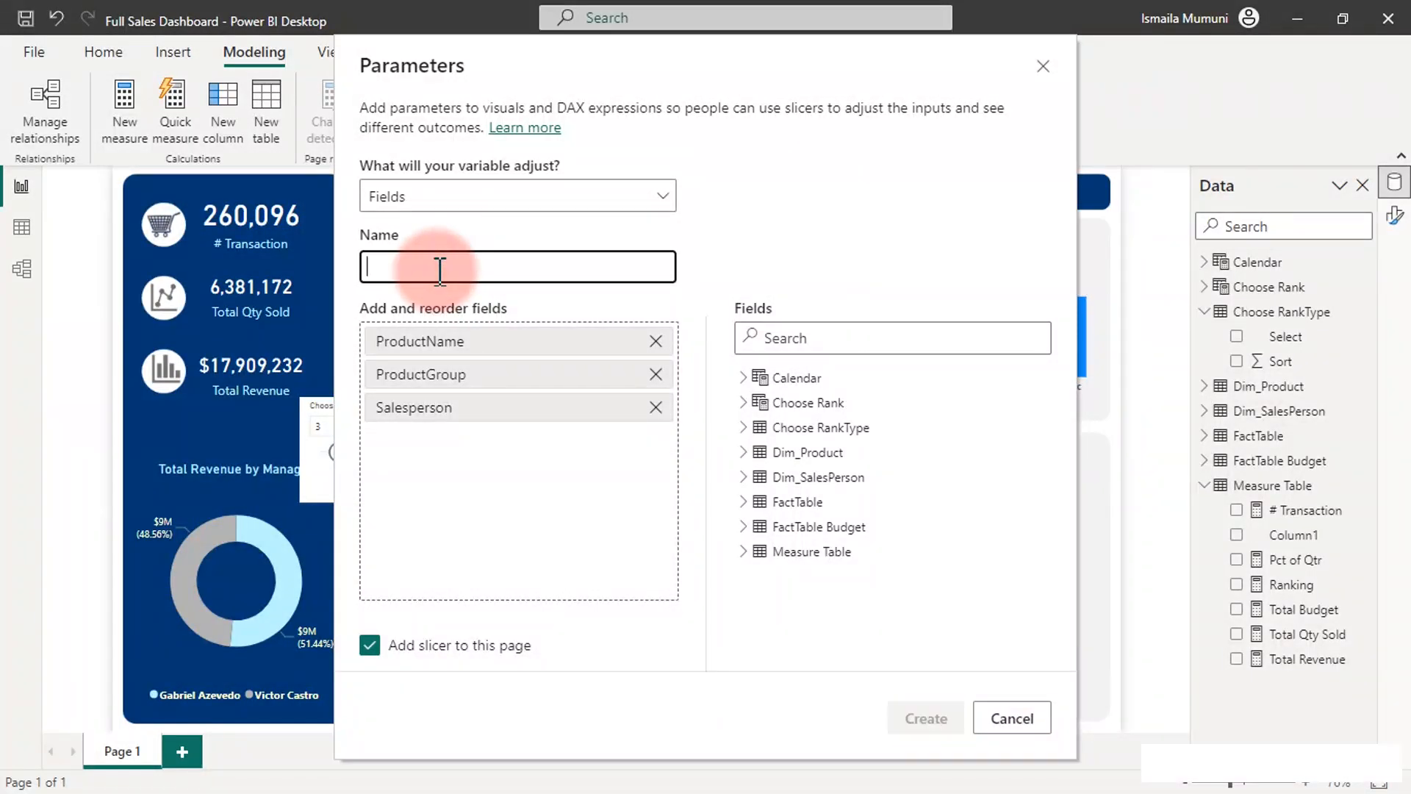
text(Selec)
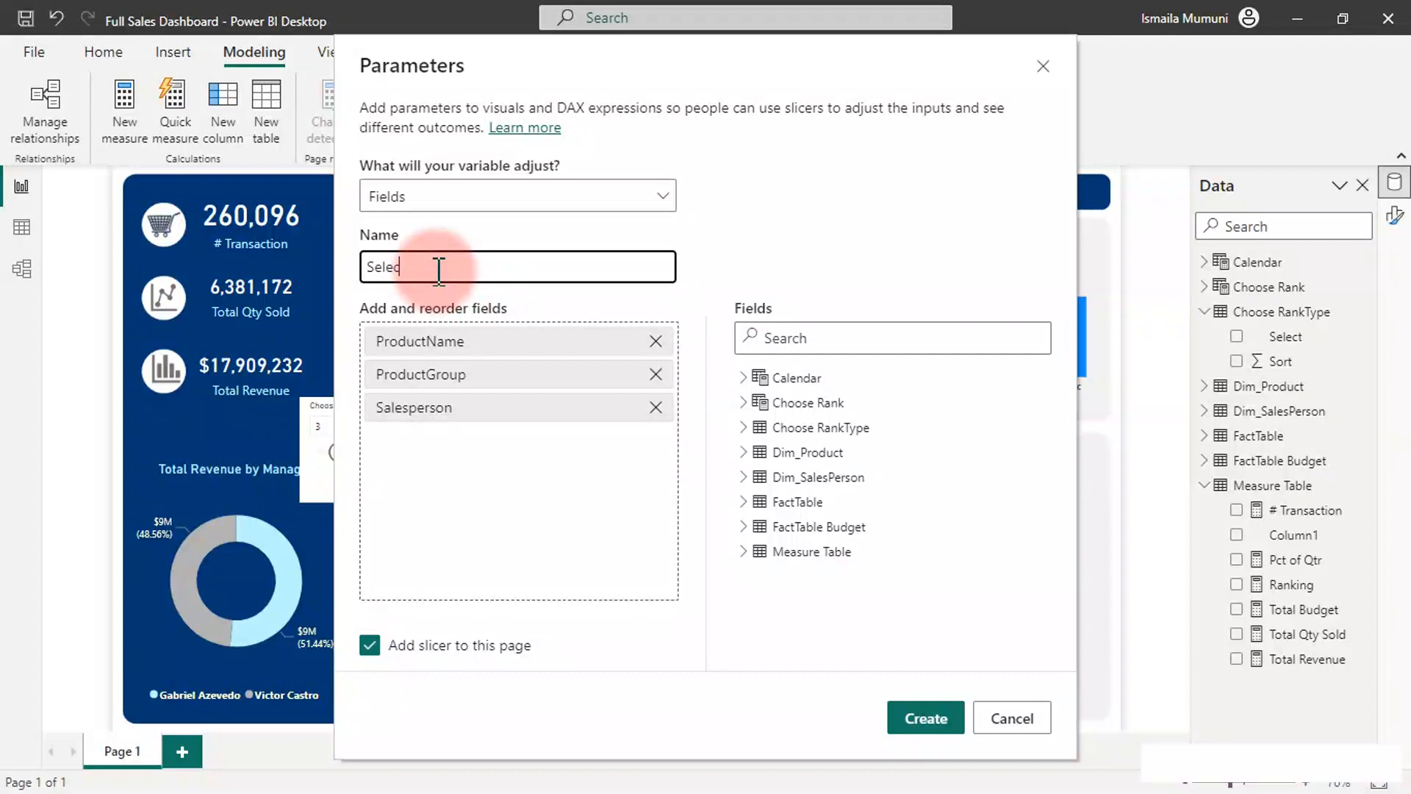
text(tToRank)
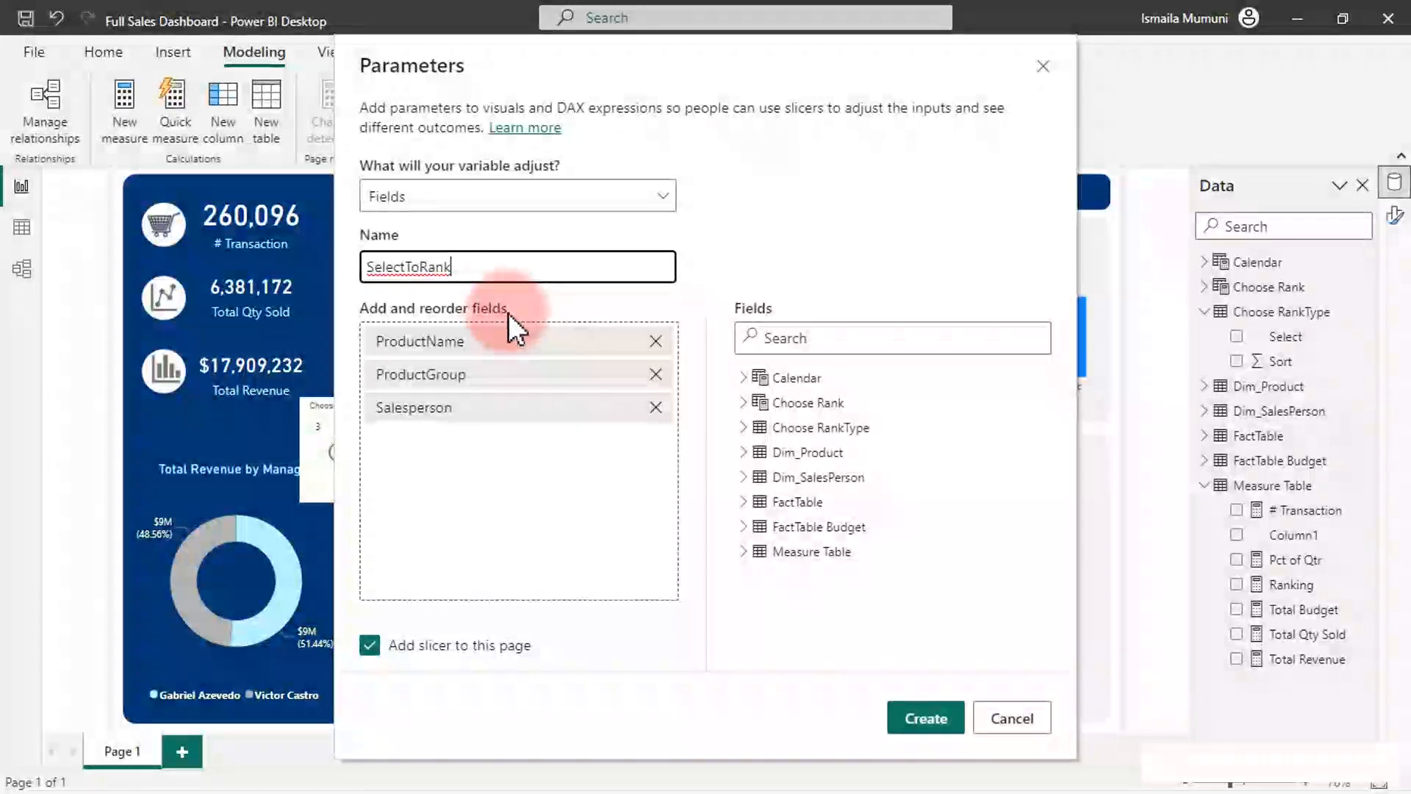
click(922, 719)
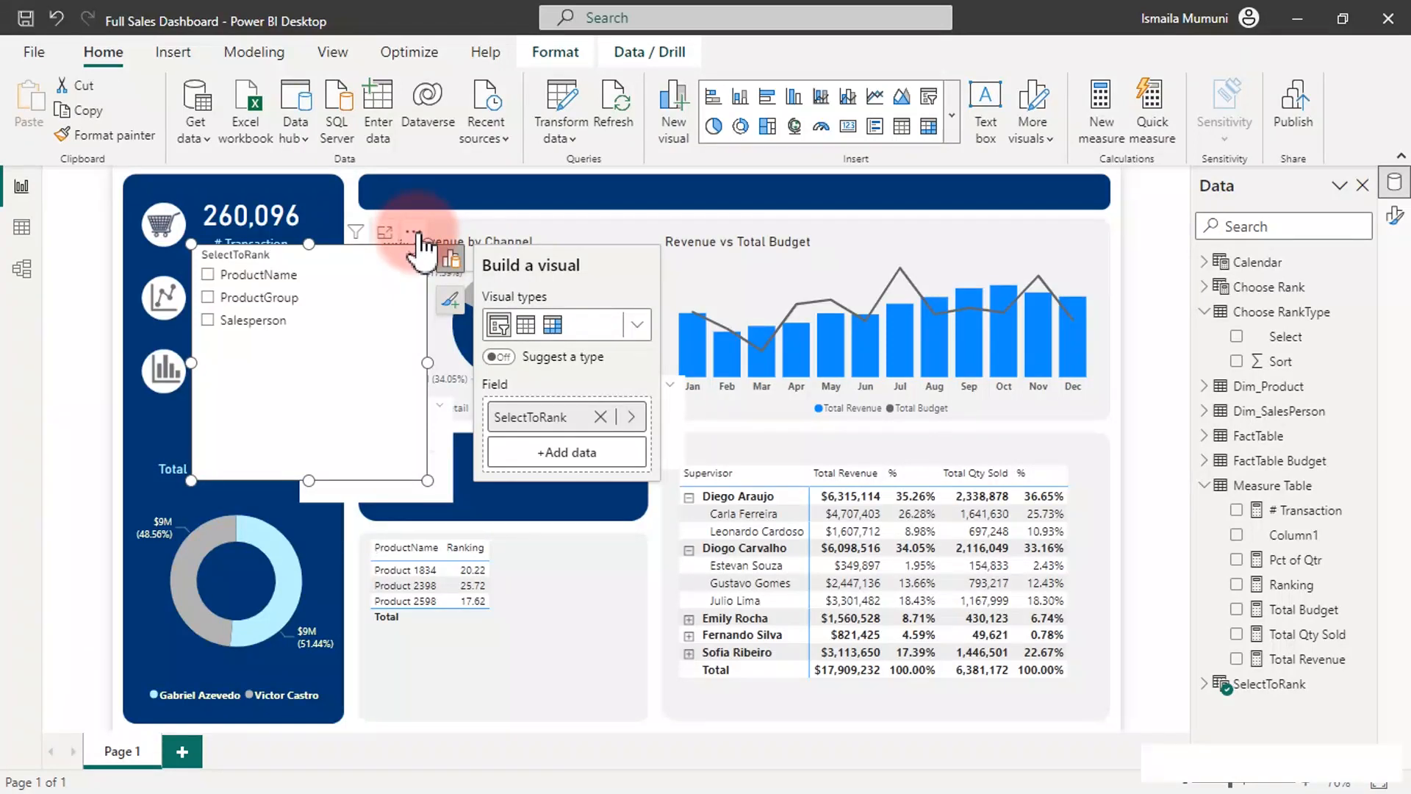
Step: Move the SelectToRank slicer over the Revenue vs Total Budget chart, copy the Select slicer's formatting onto it, and try its single-choice options
drag(417, 234, 954, 247)
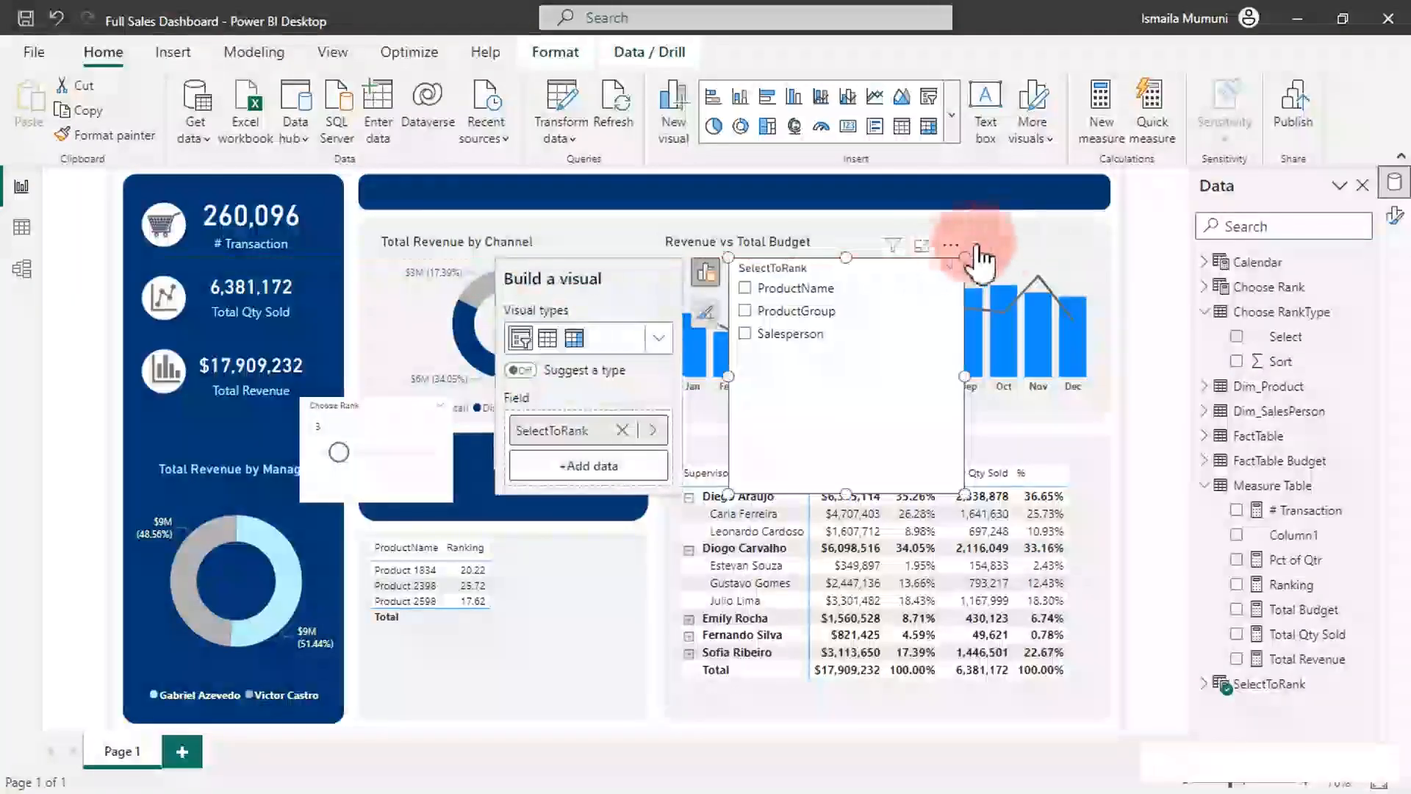
click(651, 550)
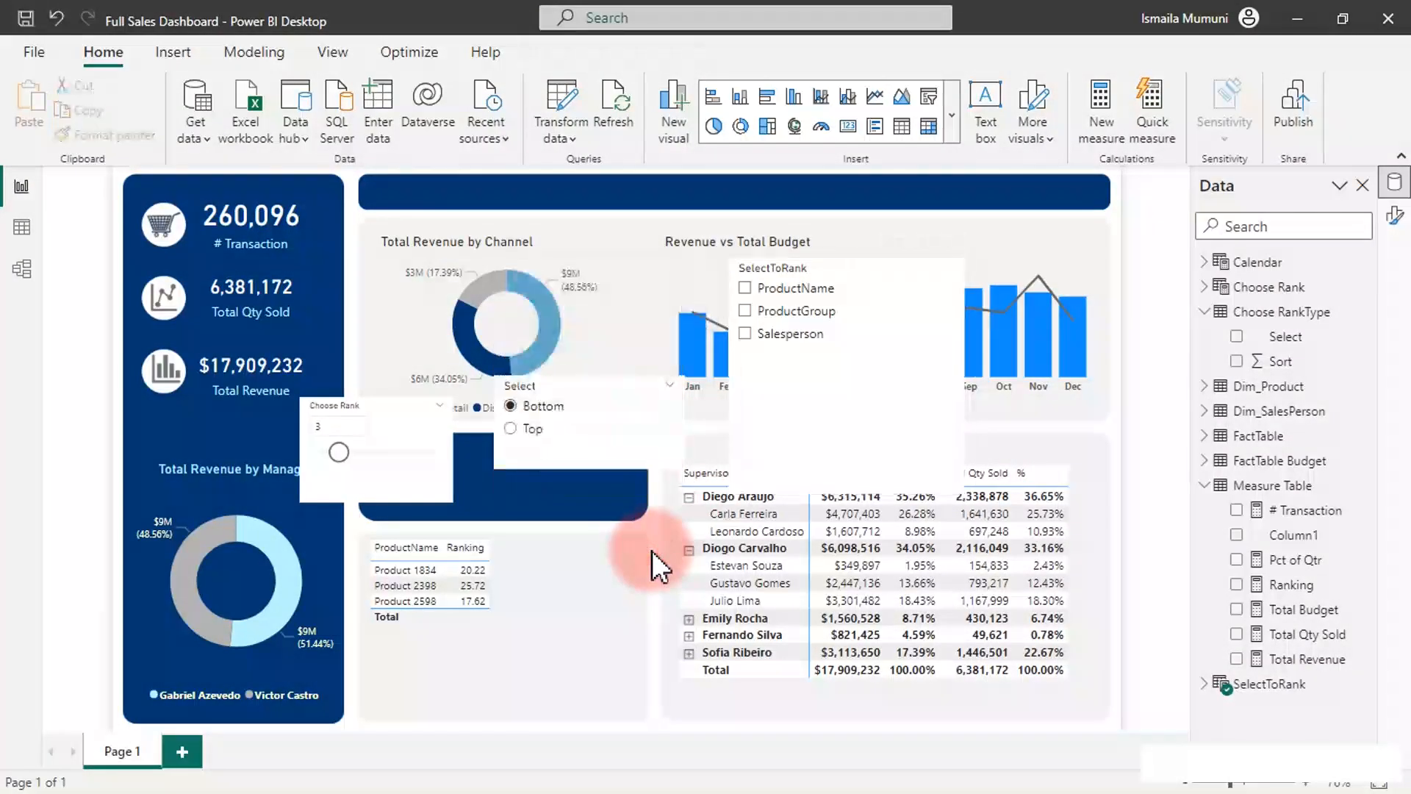
click(626, 386)
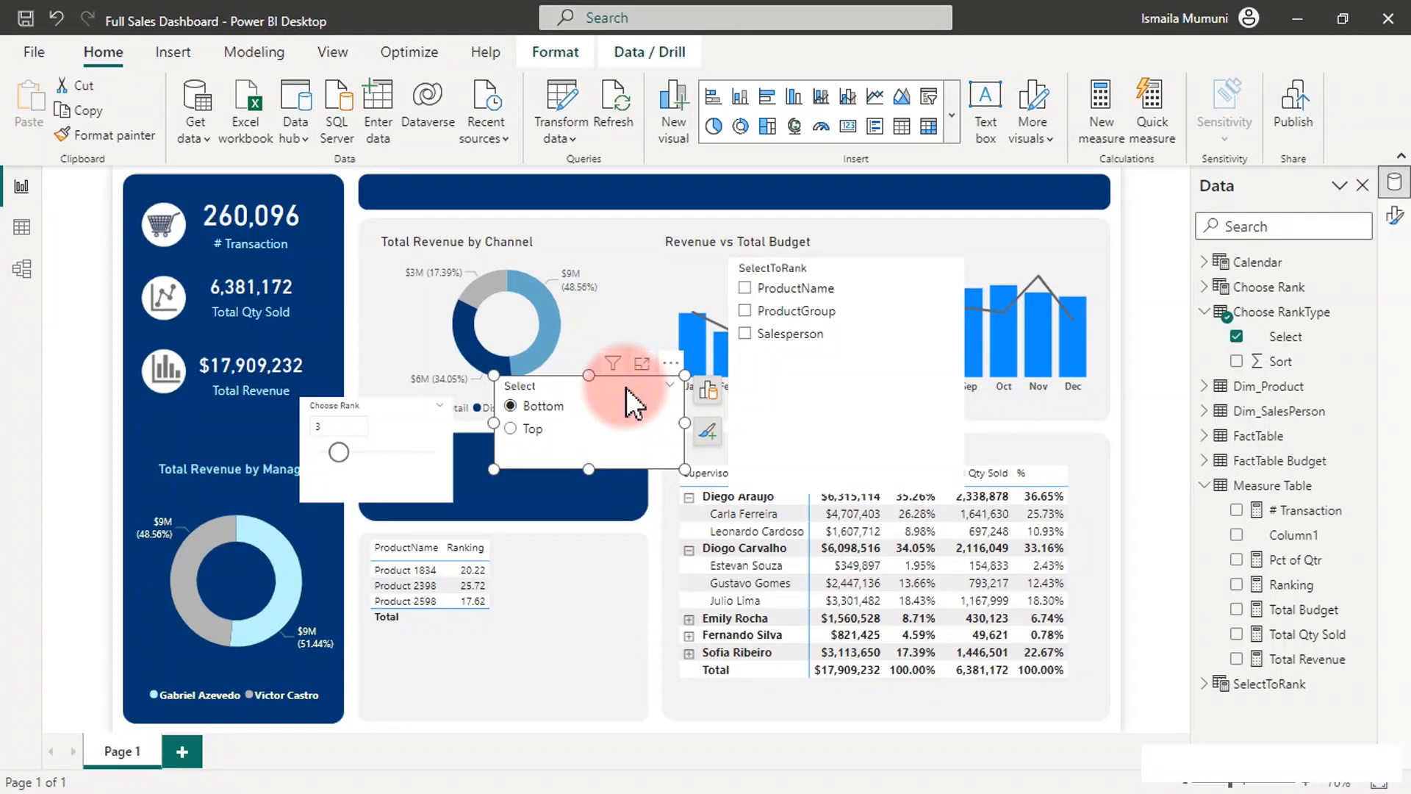
click(117, 132)
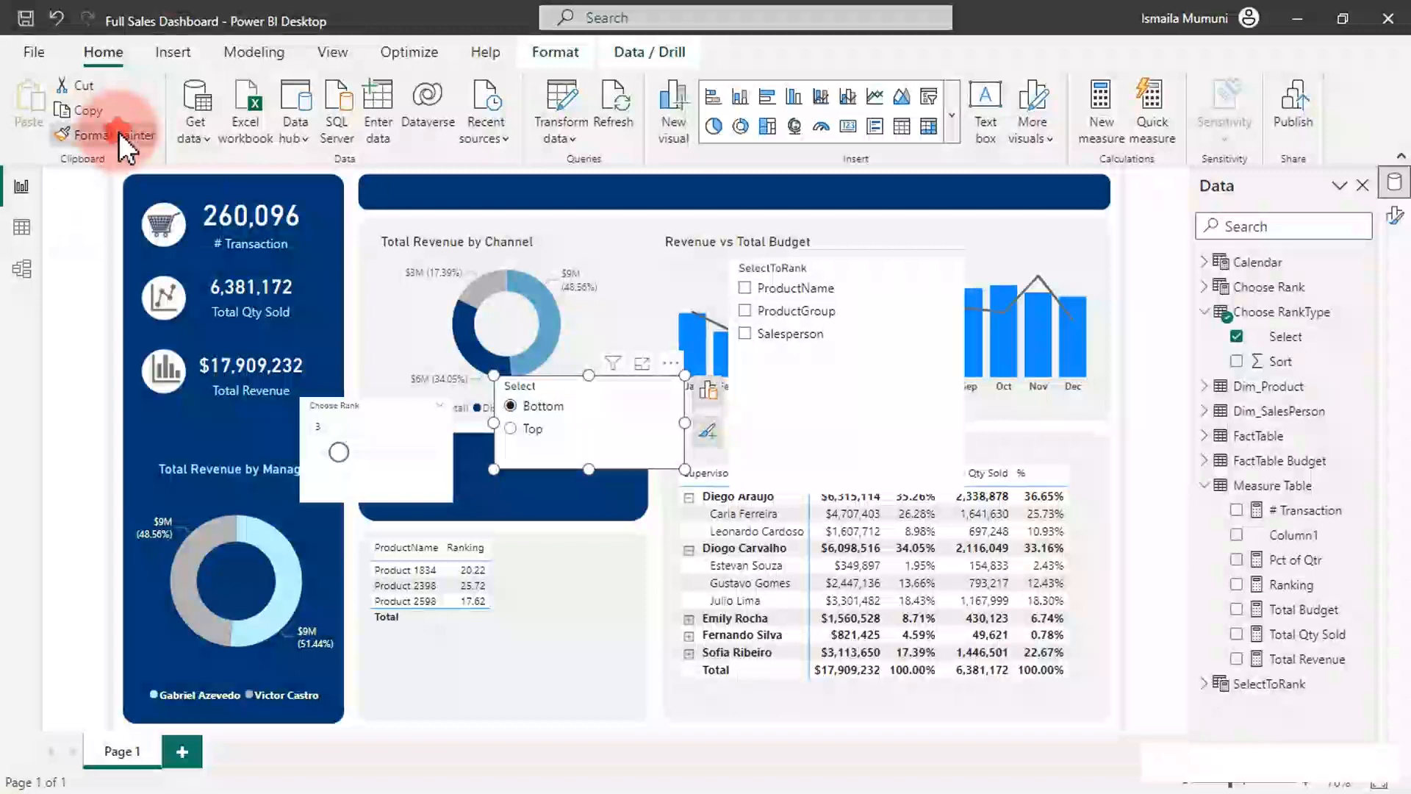
click(914, 295)
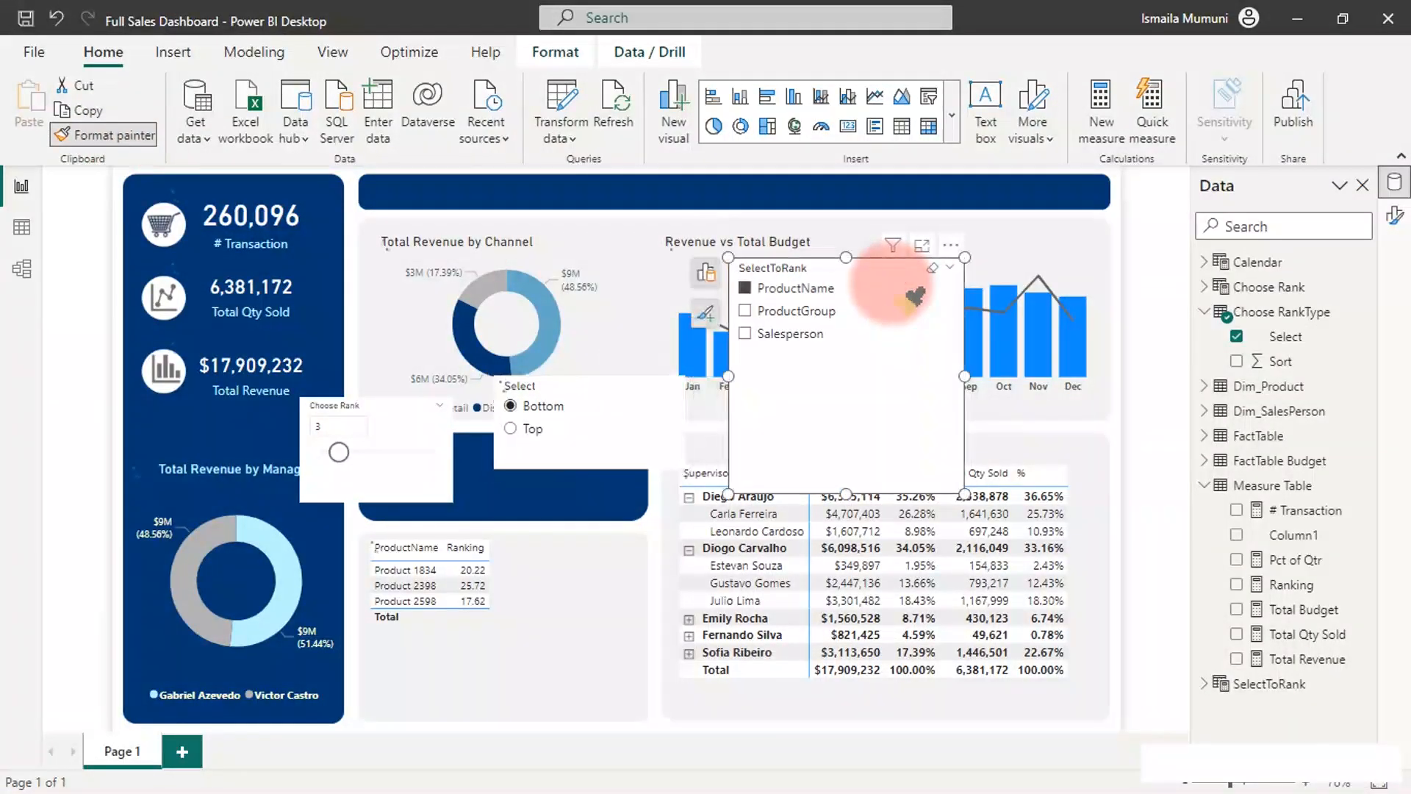
click(776, 318)
click(774, 339)
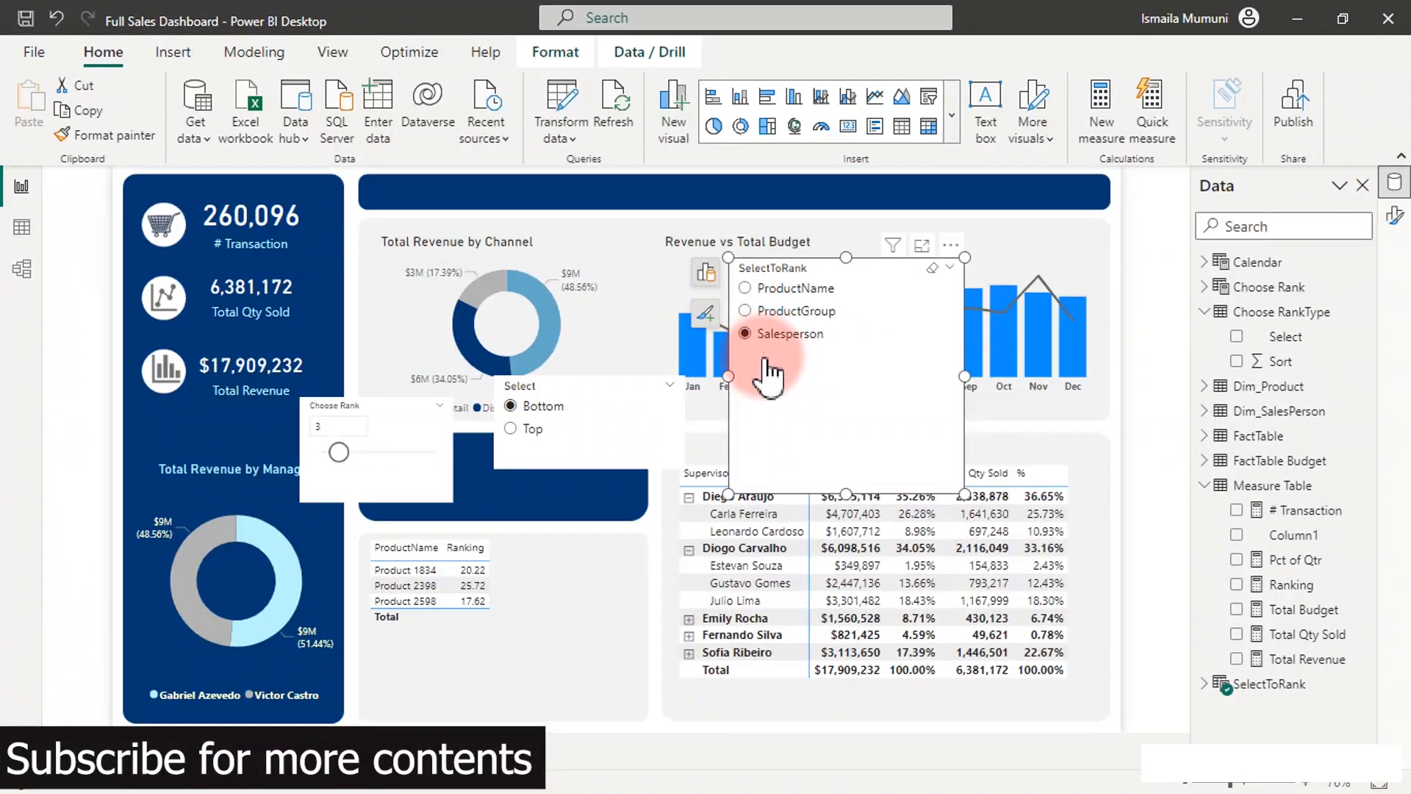
Step: Review the SelectToRank field's DAX definition and choose ProductGroup in the SelectToRank slicer
click(1204, 684)
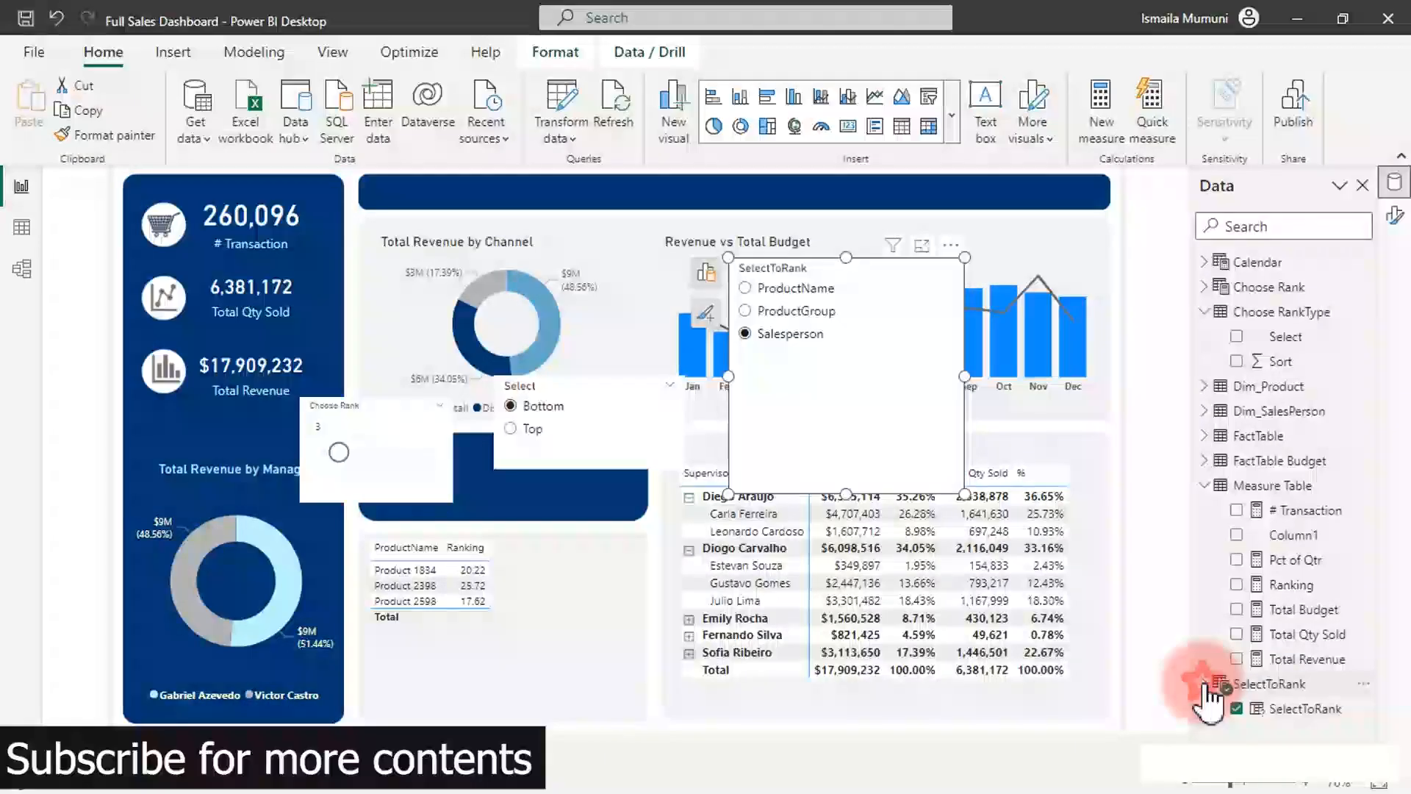
click(1281, 709)
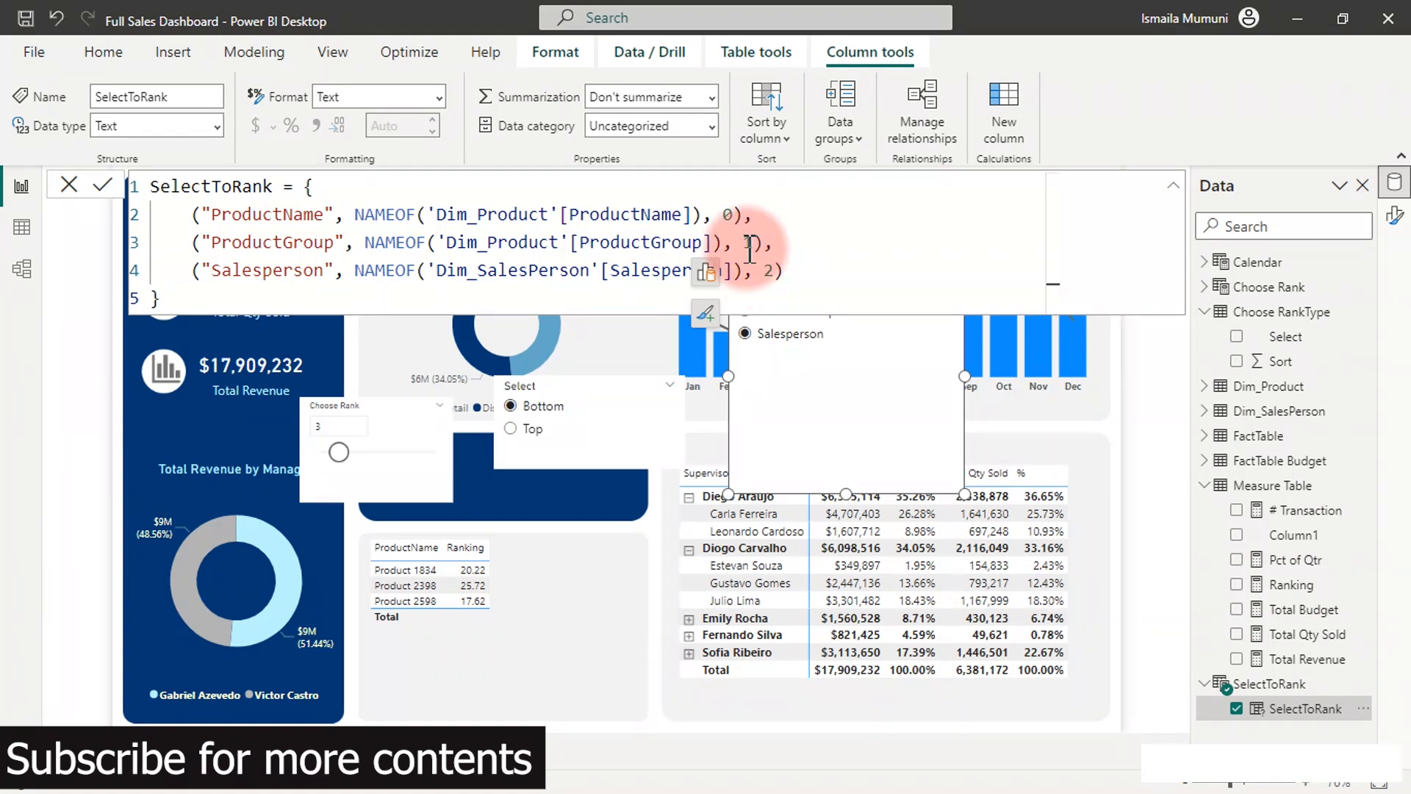
click(113, 434)
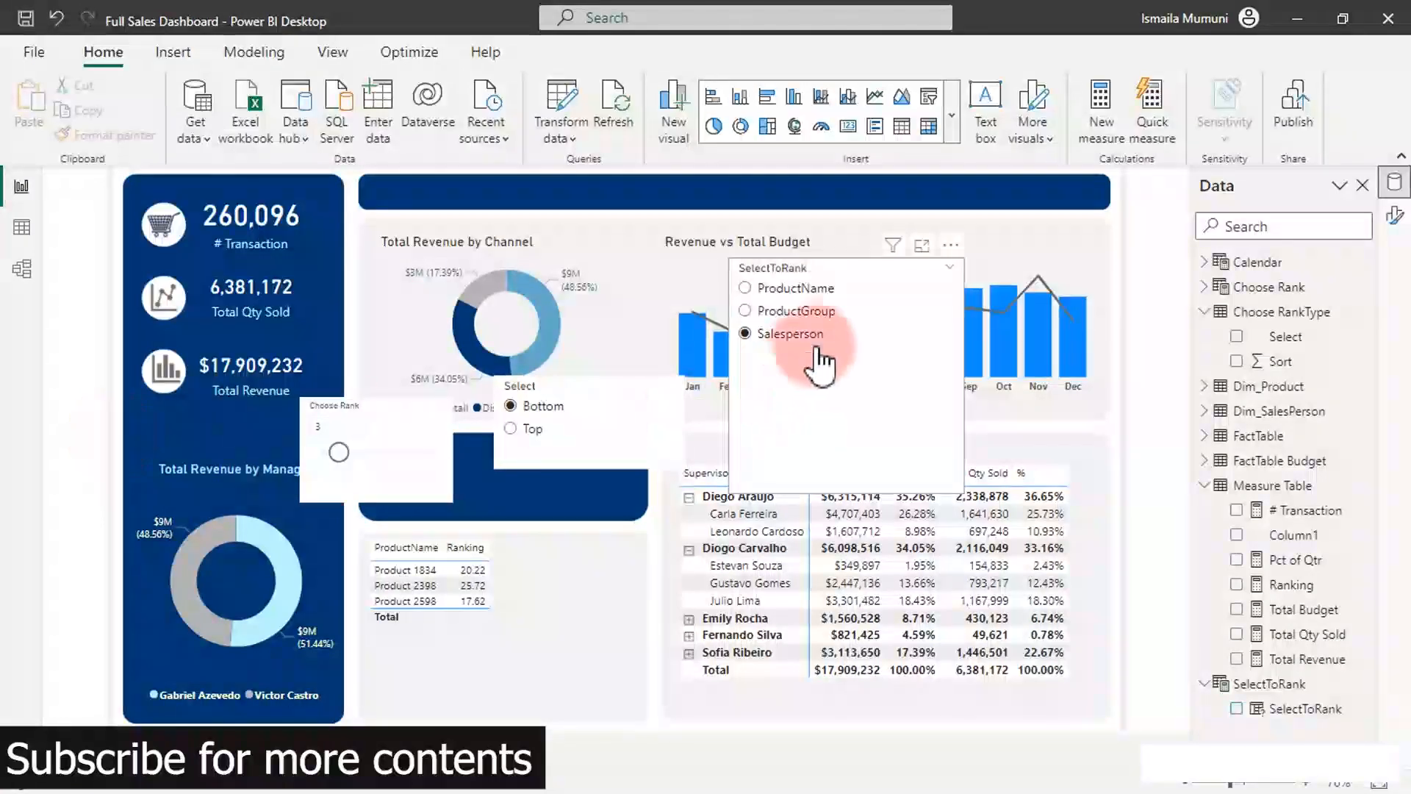
click(854, 303)
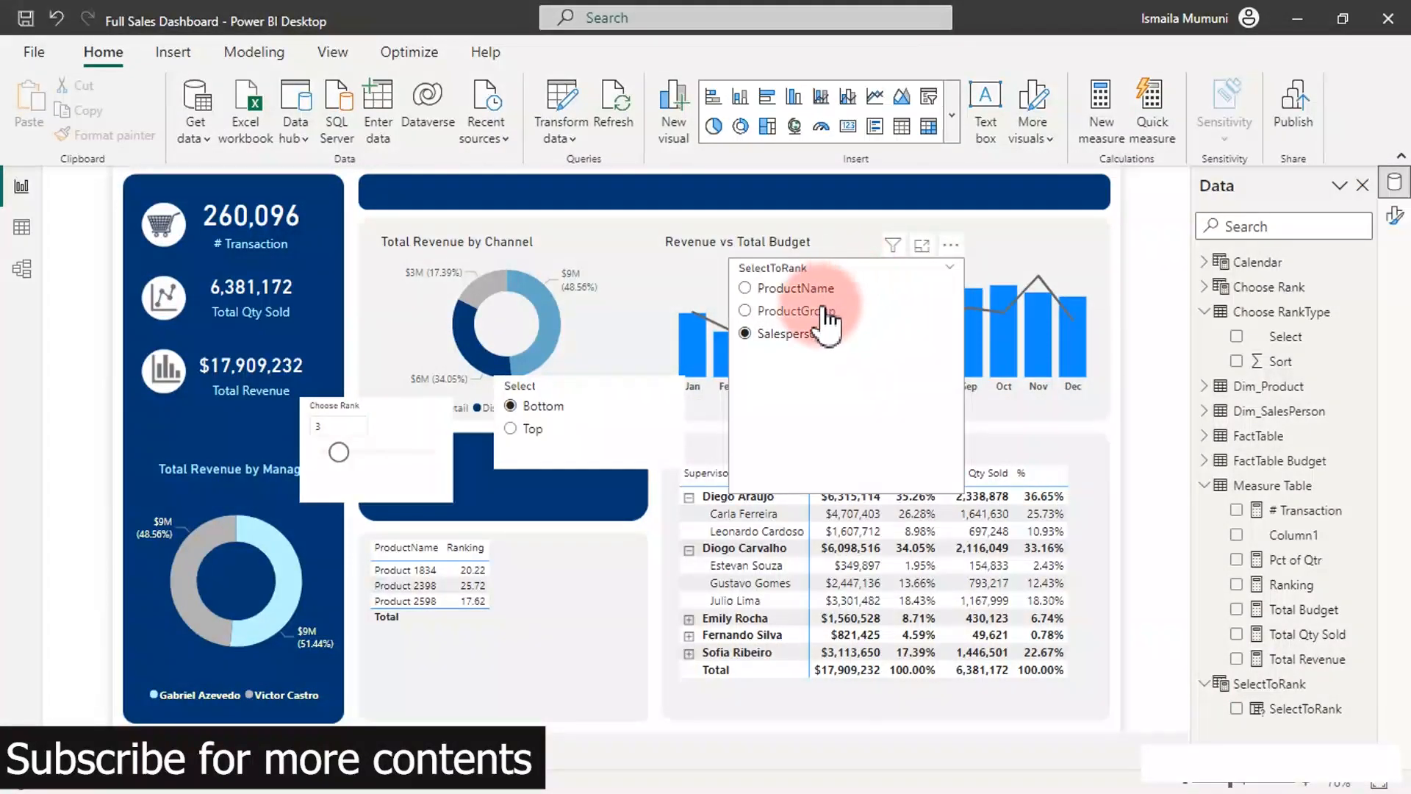
click(824, 312)
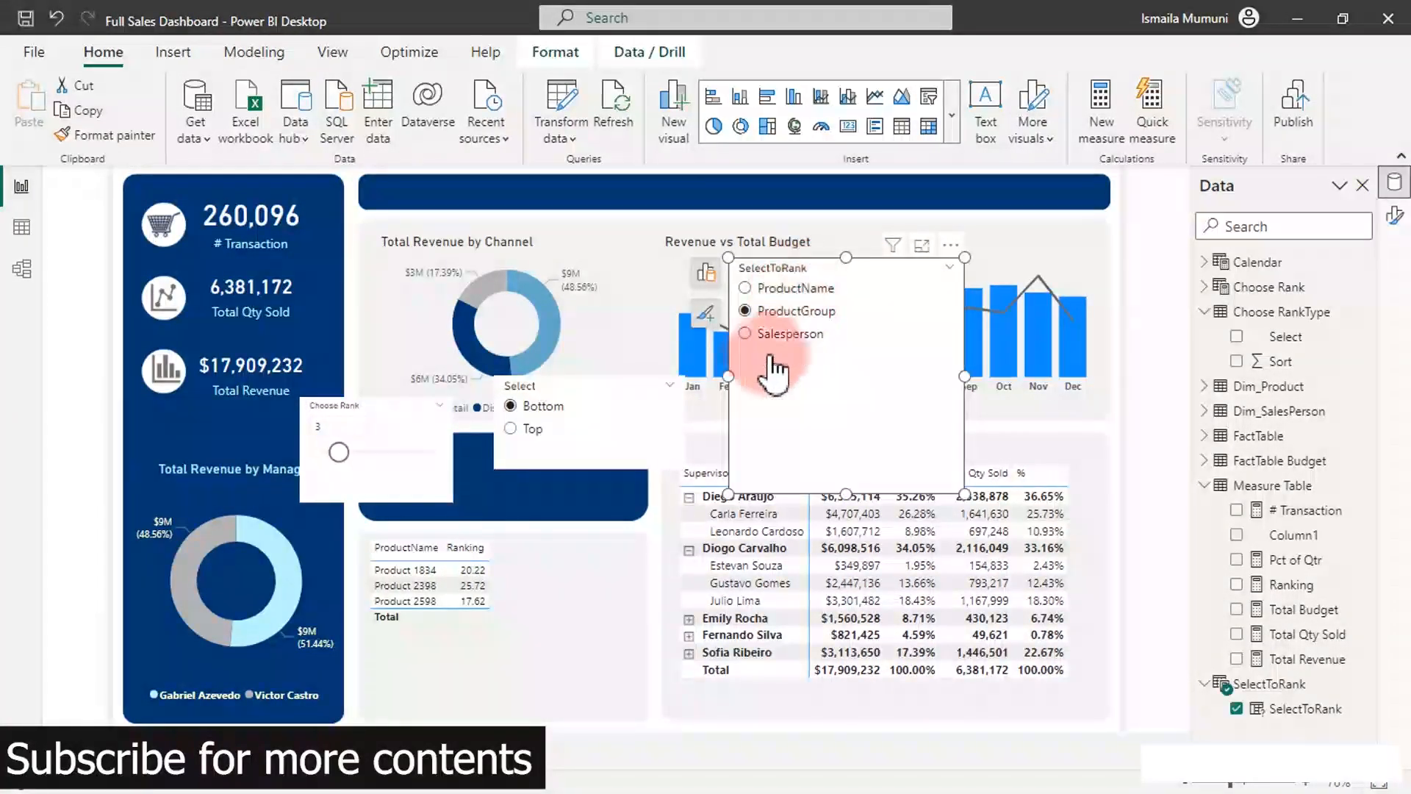
Step: Replace the ProductName column in the ranking table with the SelectToRank parameter field
click(591, 563)
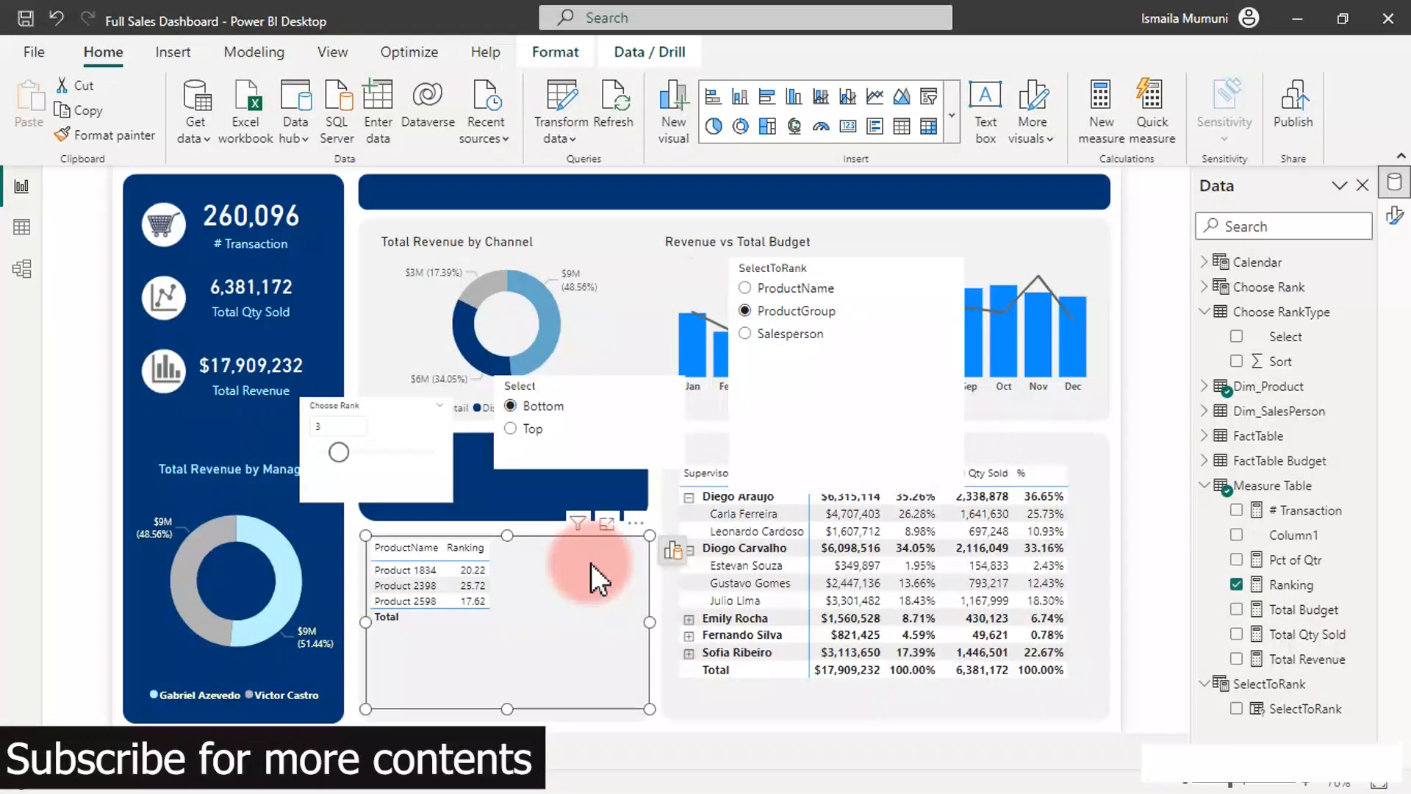
click(1202, 389)
click(1238, 485)
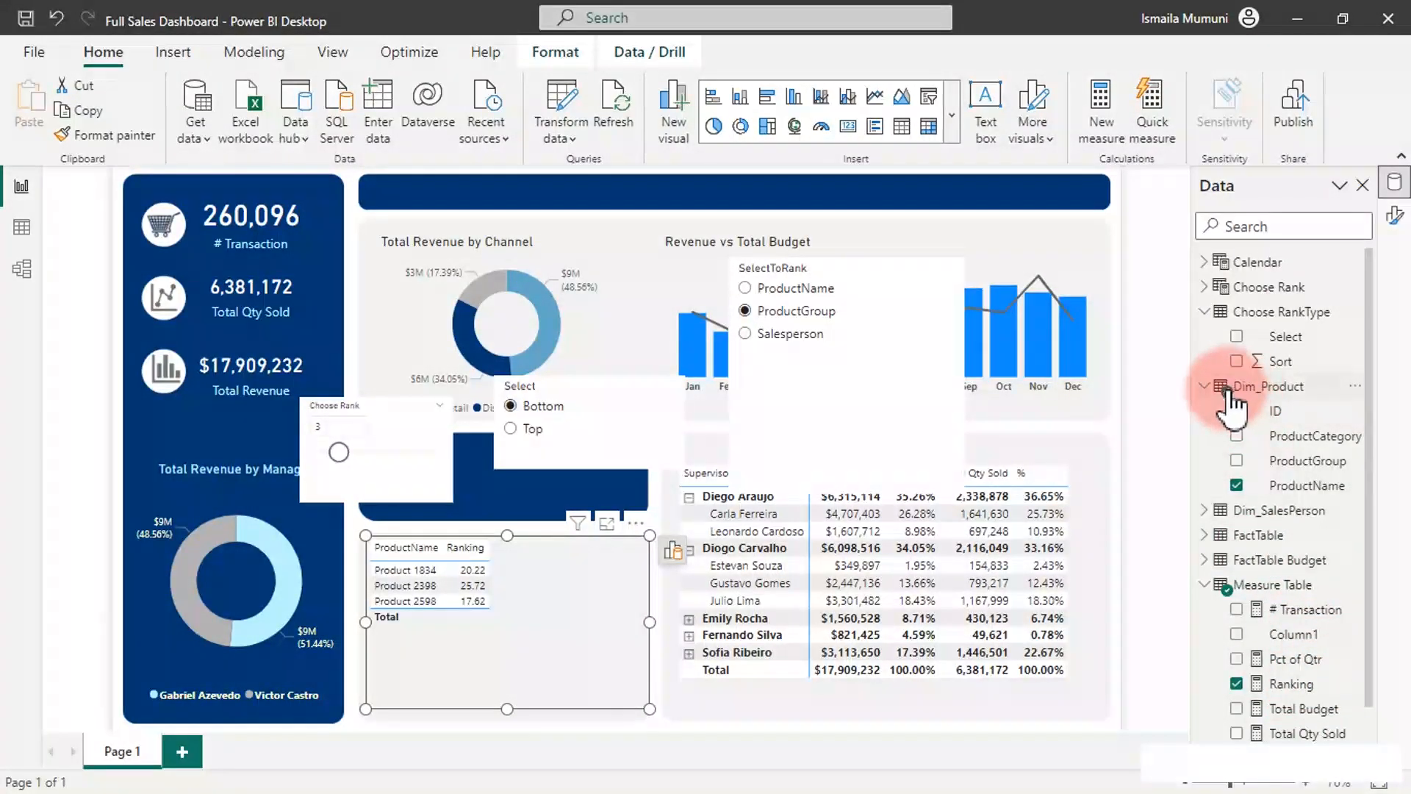
click(1202, 387)
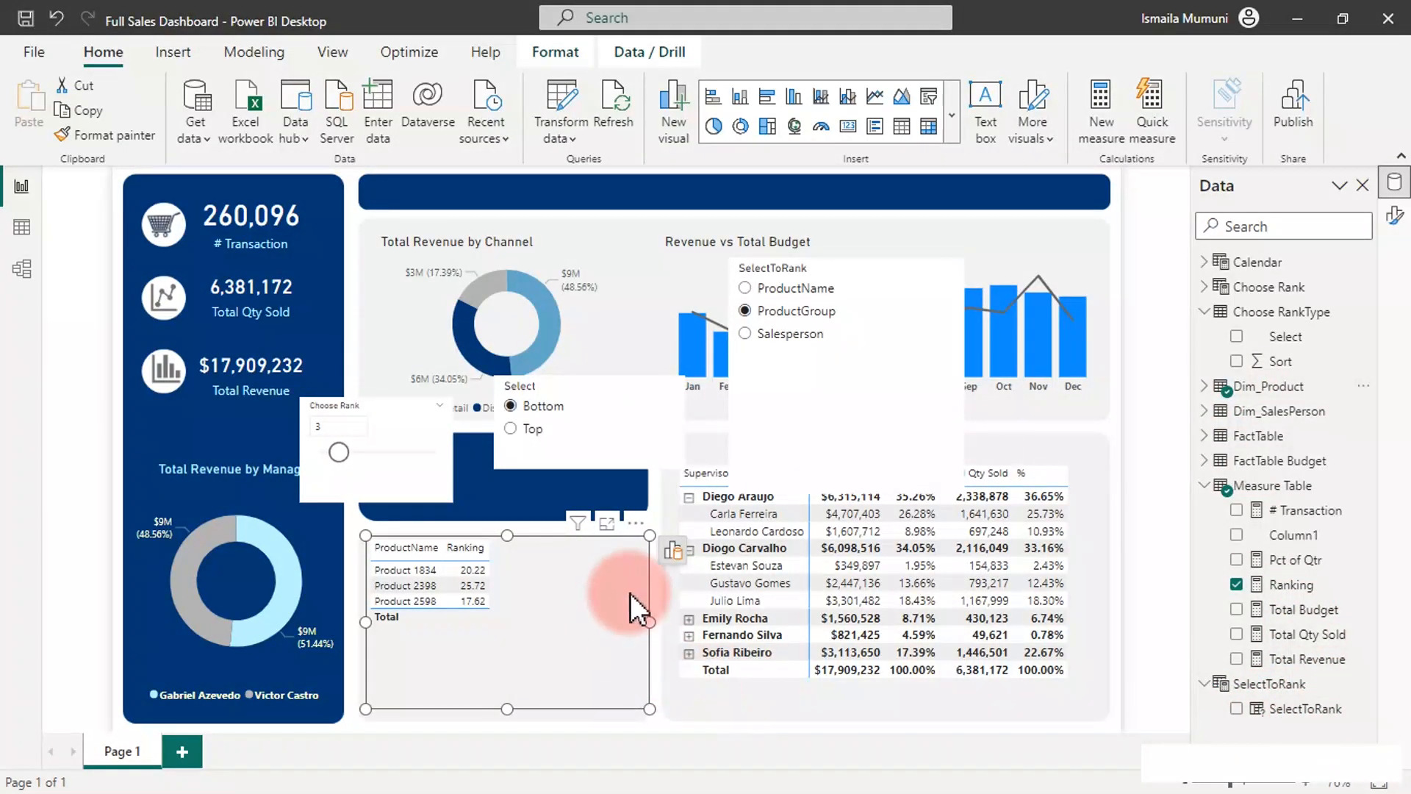
click(673, 550)
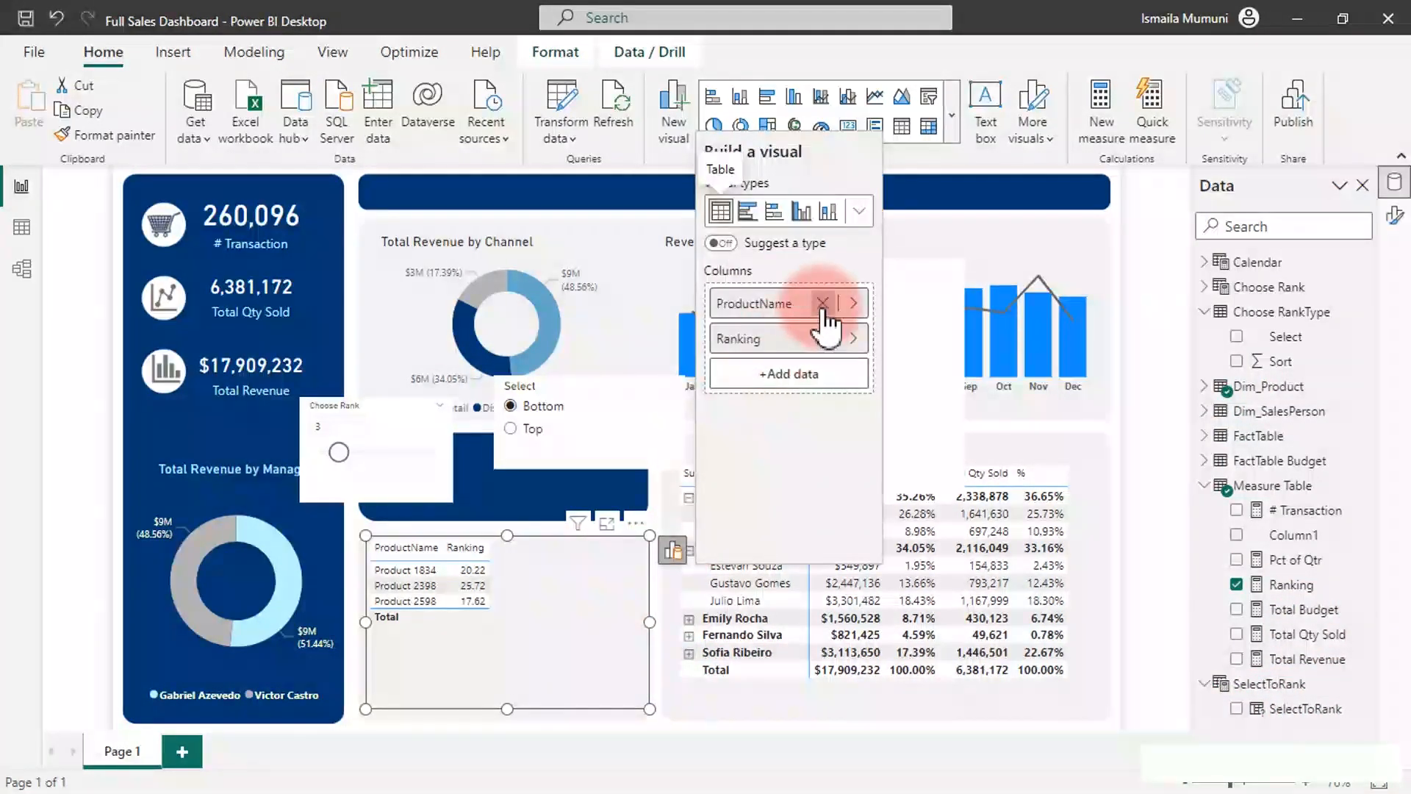
click(852, 305)
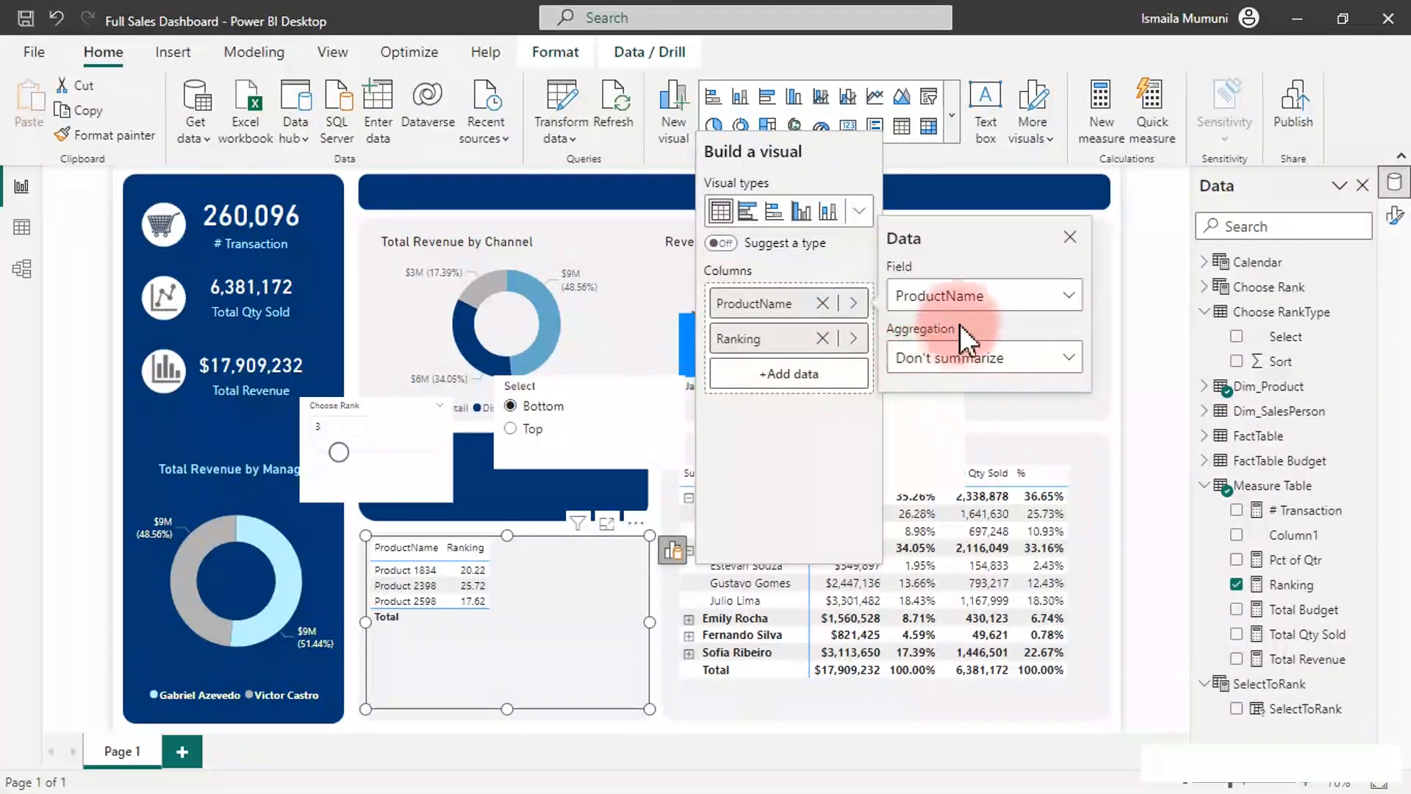
click(1022, 312)
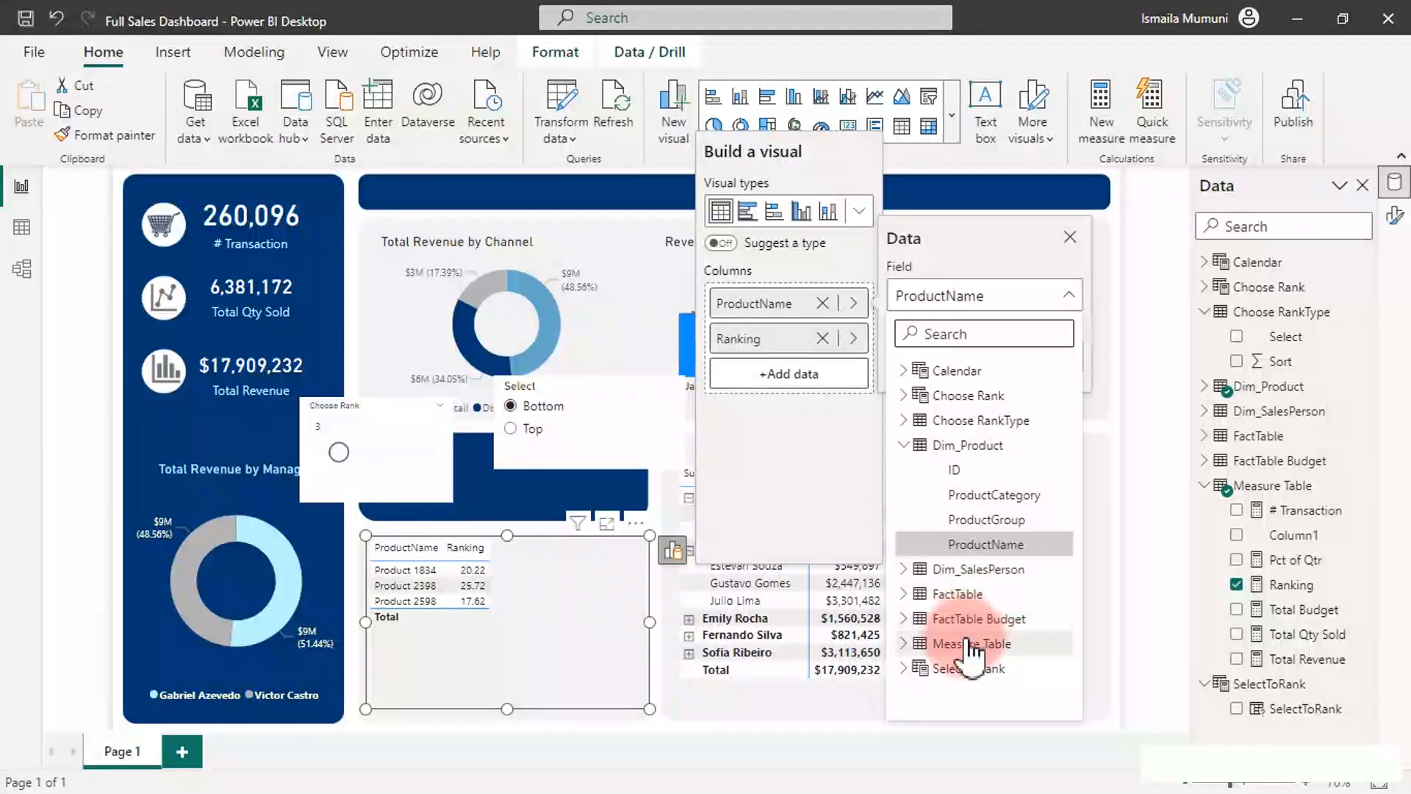
click(944, 668)
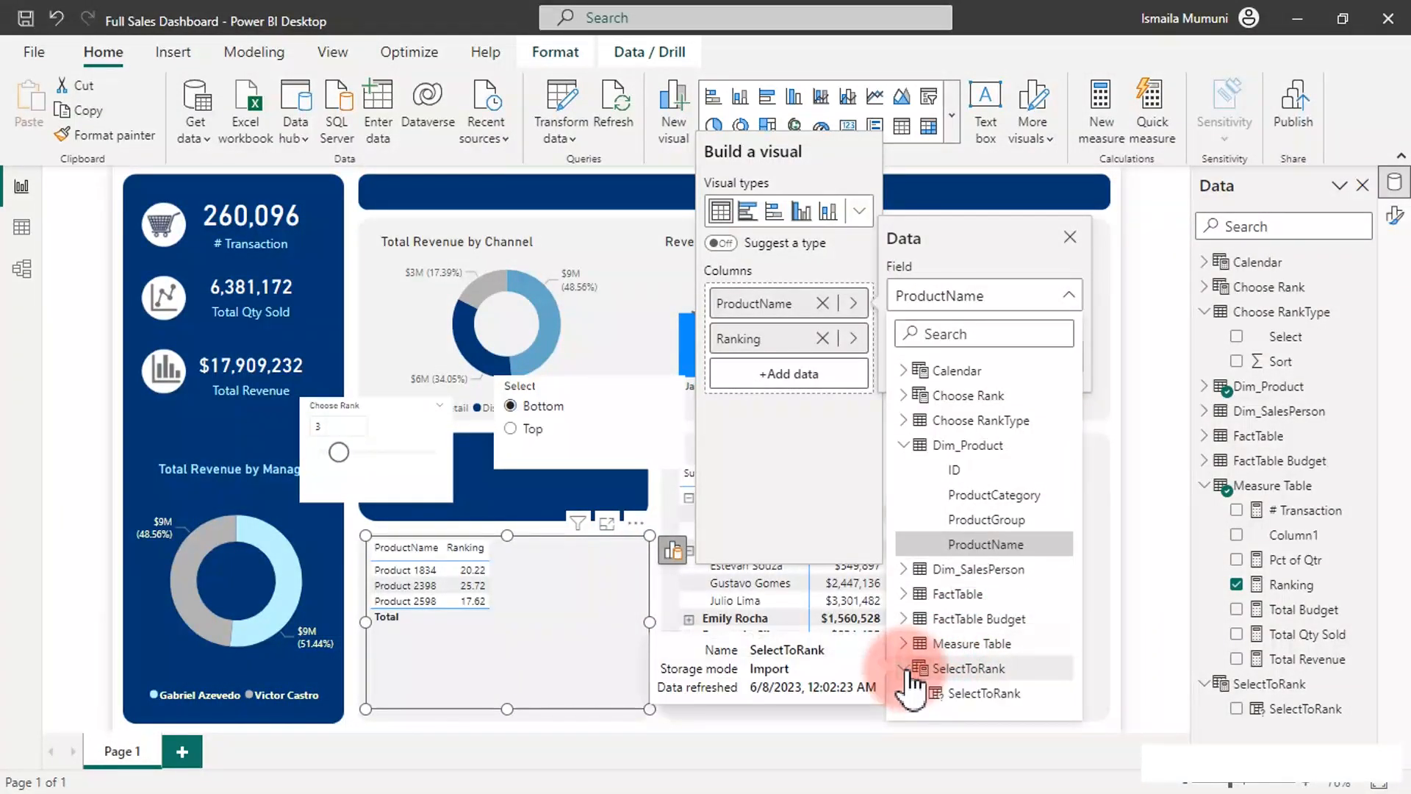
click(993, 693)
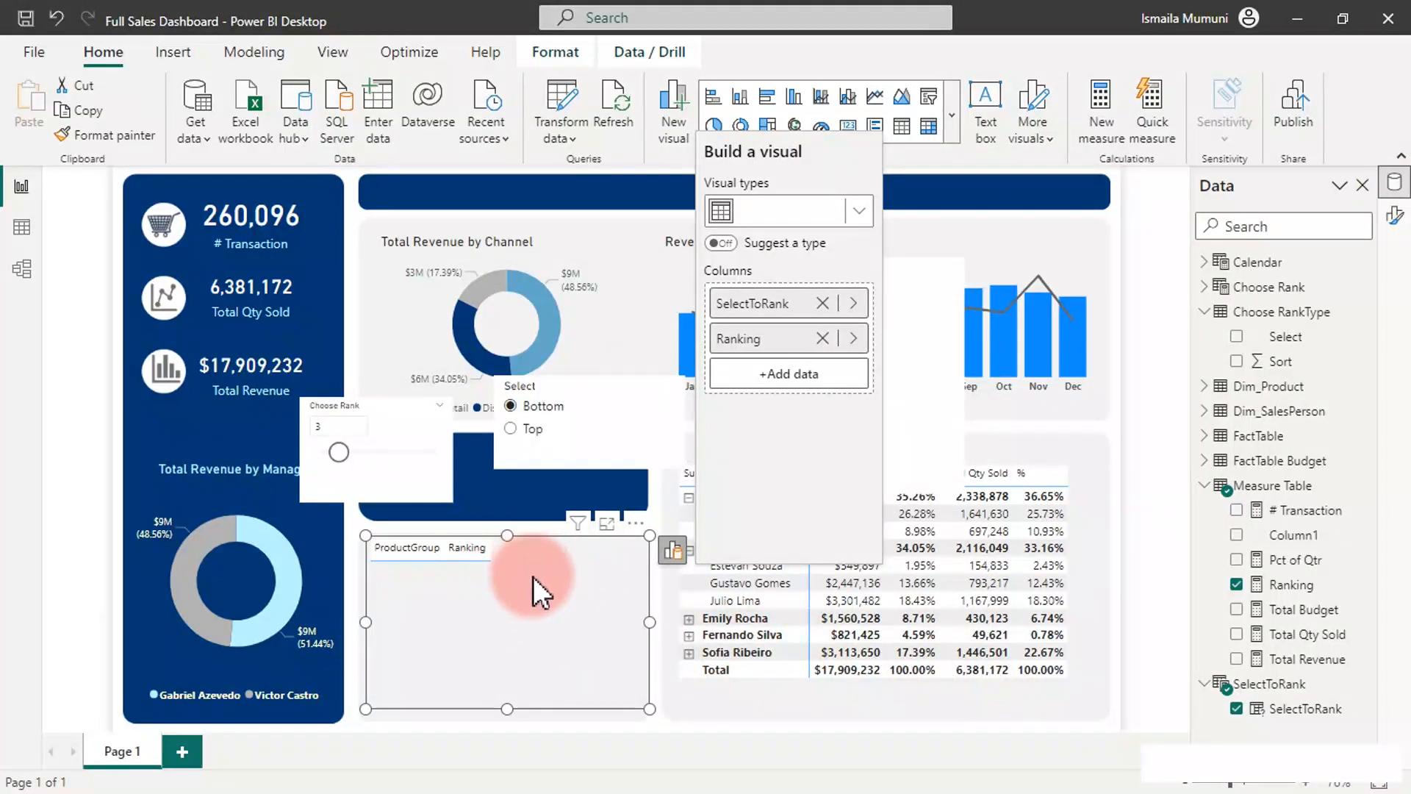
Step: Test the ranking table by choosing Top in the Select slicer and ProductName in the SelectToRank slicer, checking the table's SelectToRank column settings
click(522, 435)
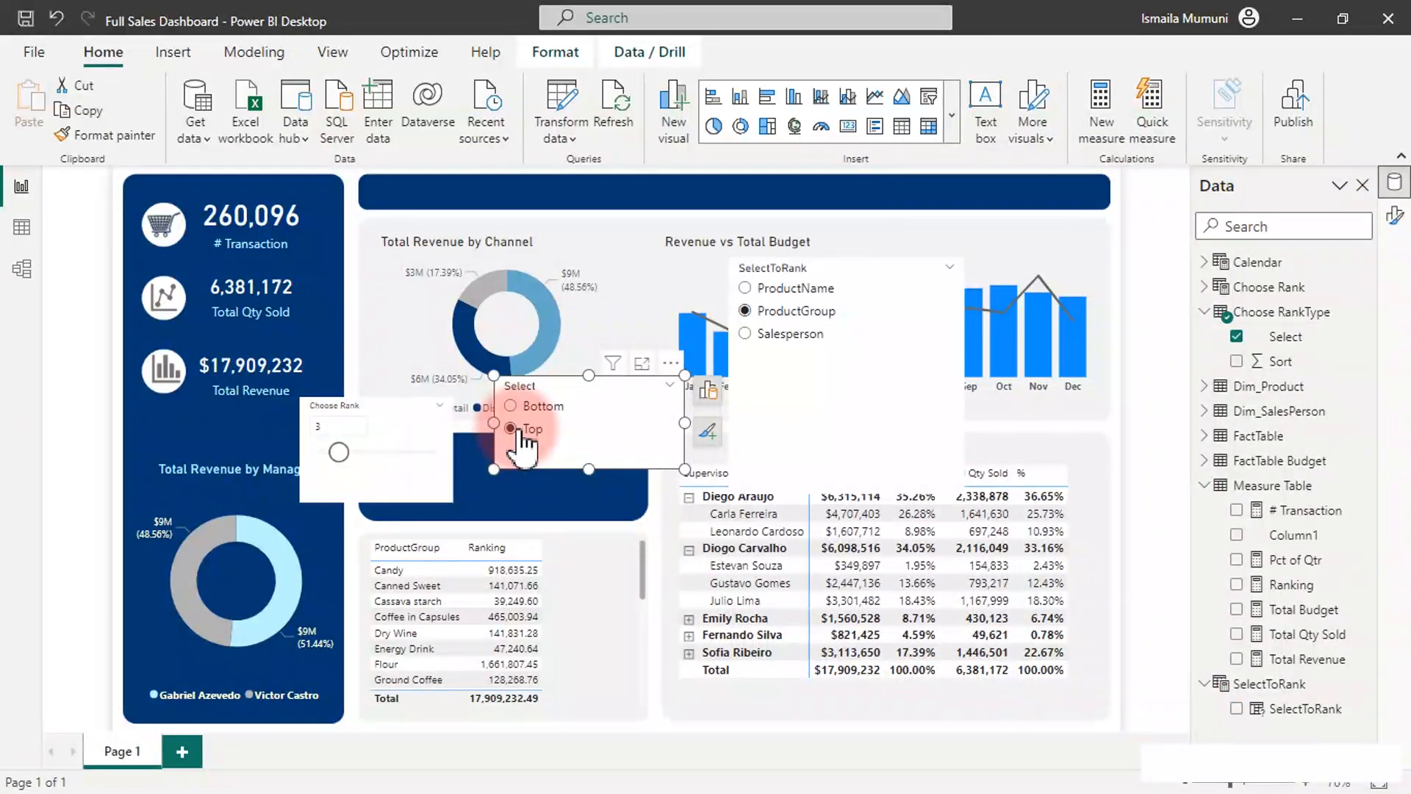
click(544, 621)
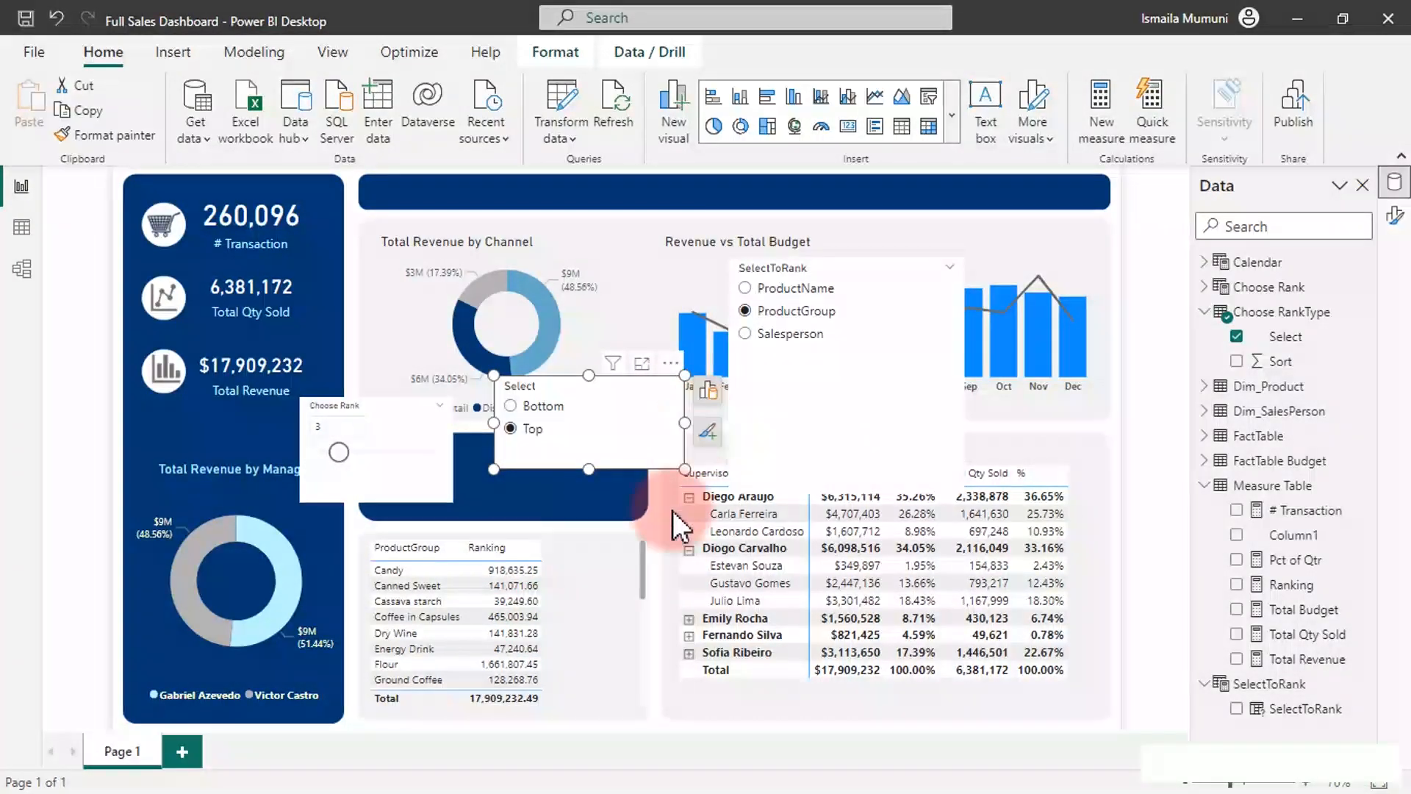
click(645, 571)
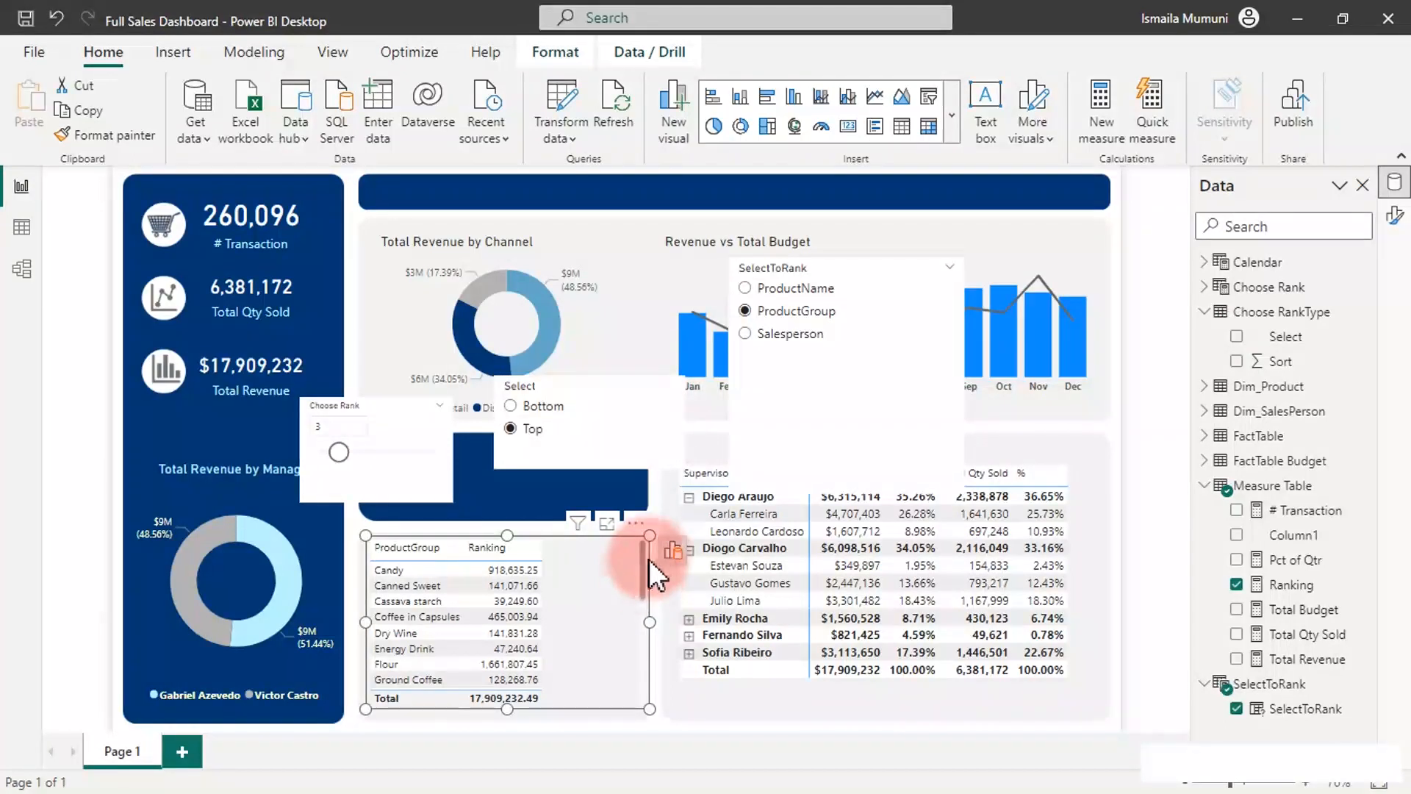
click(670, 549)
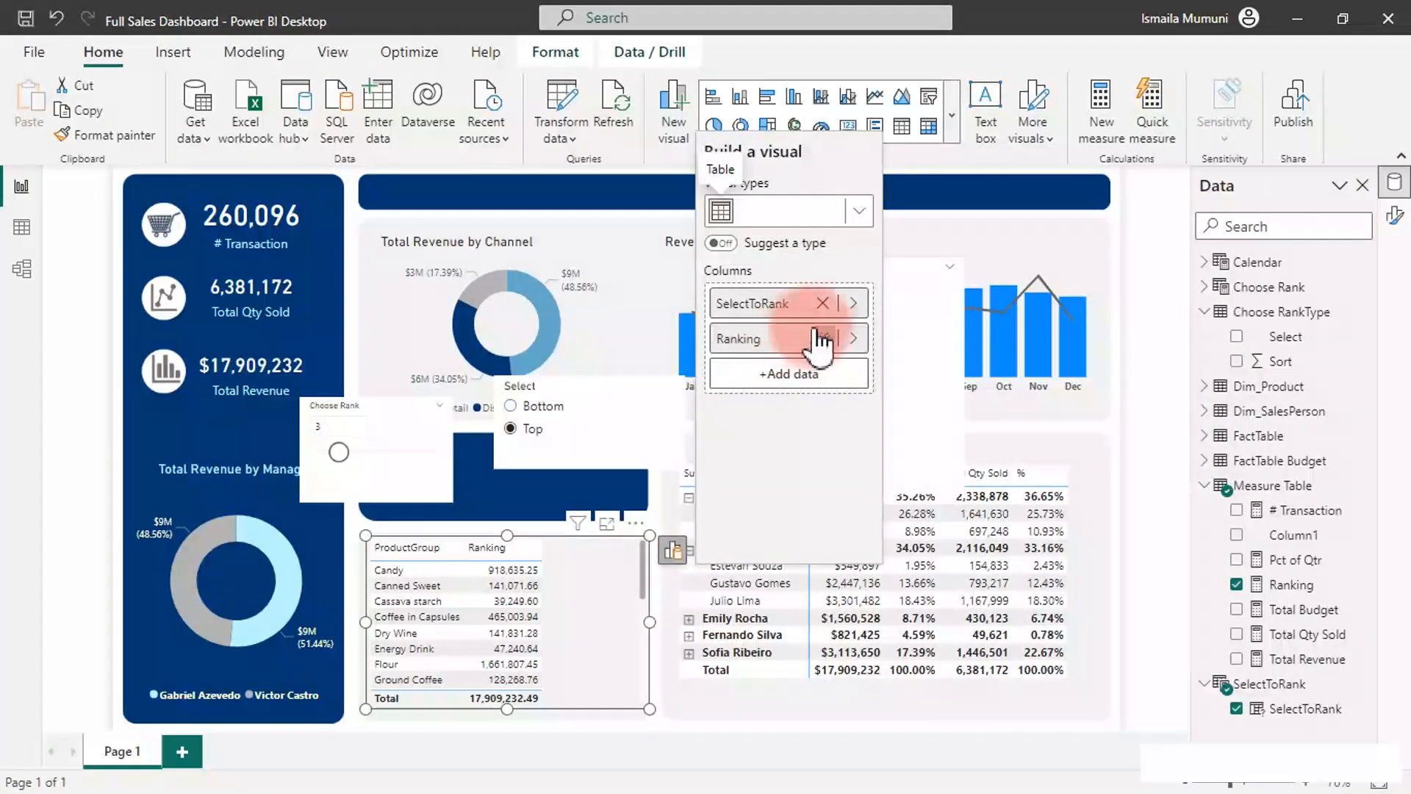
click(851, 305)
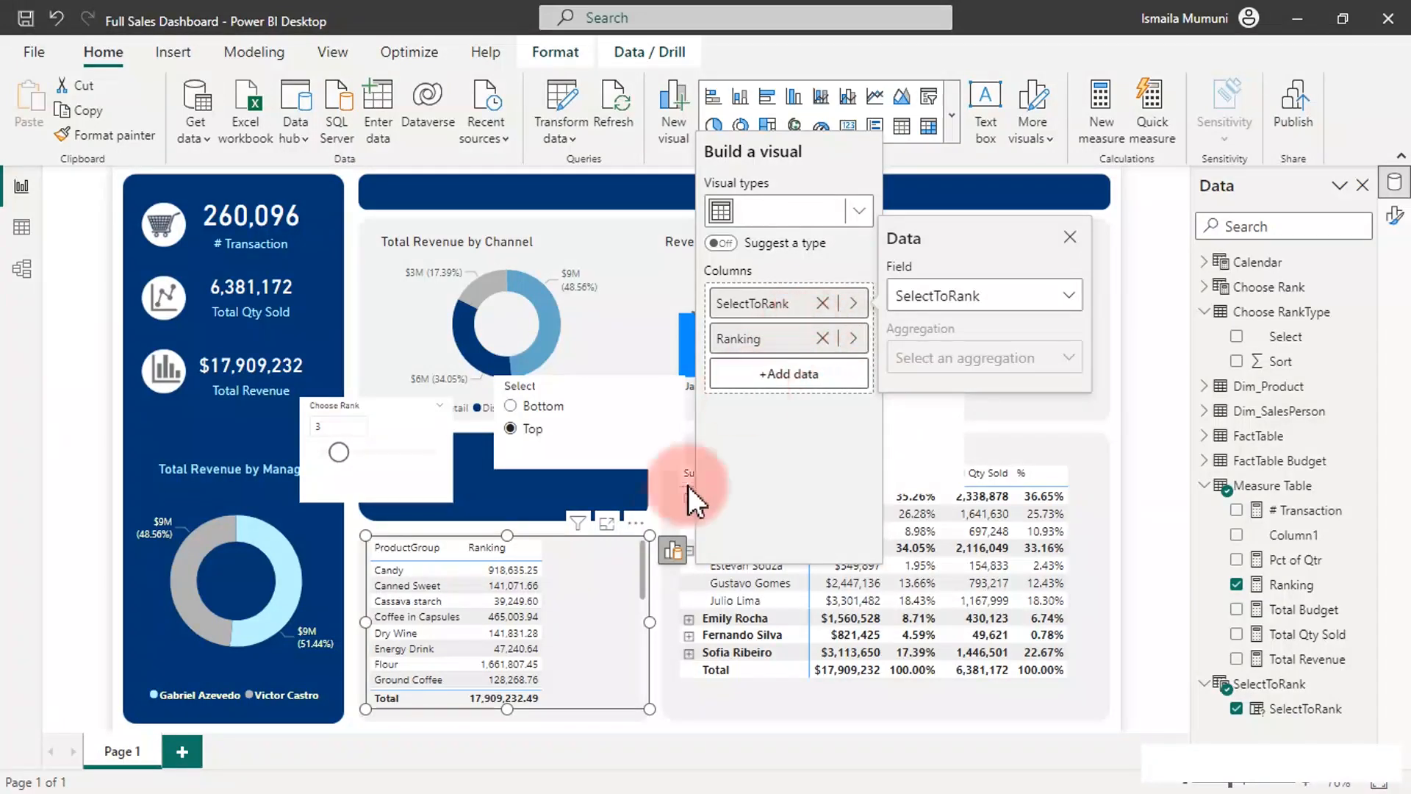
click(482, 523)
click(790, 288)
click(792, 293)
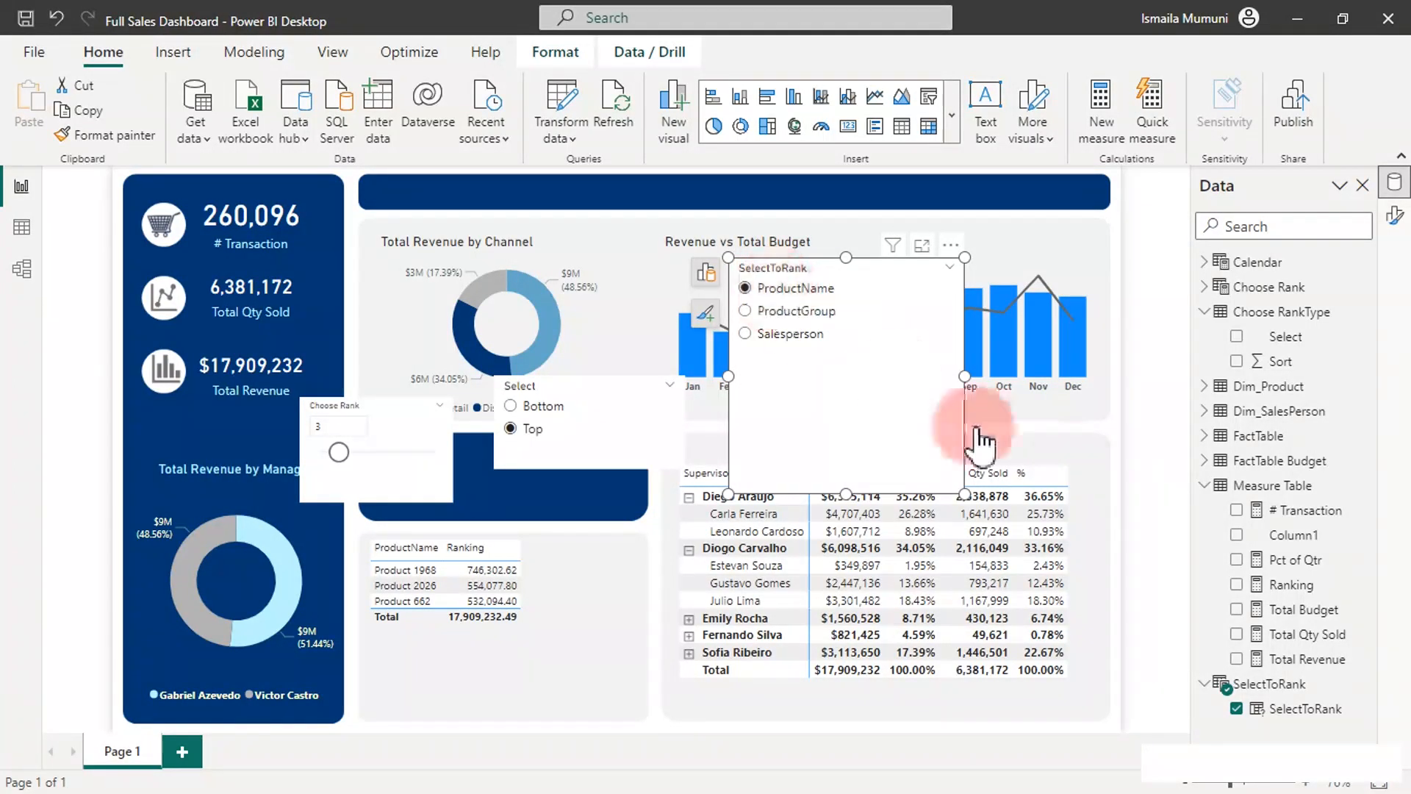
Step: Open the Ranking measure's formula and cut SELECTEDVALUE('Choose RankType'[Select]) out of the _SelectRanType variable
click(1290, 586)
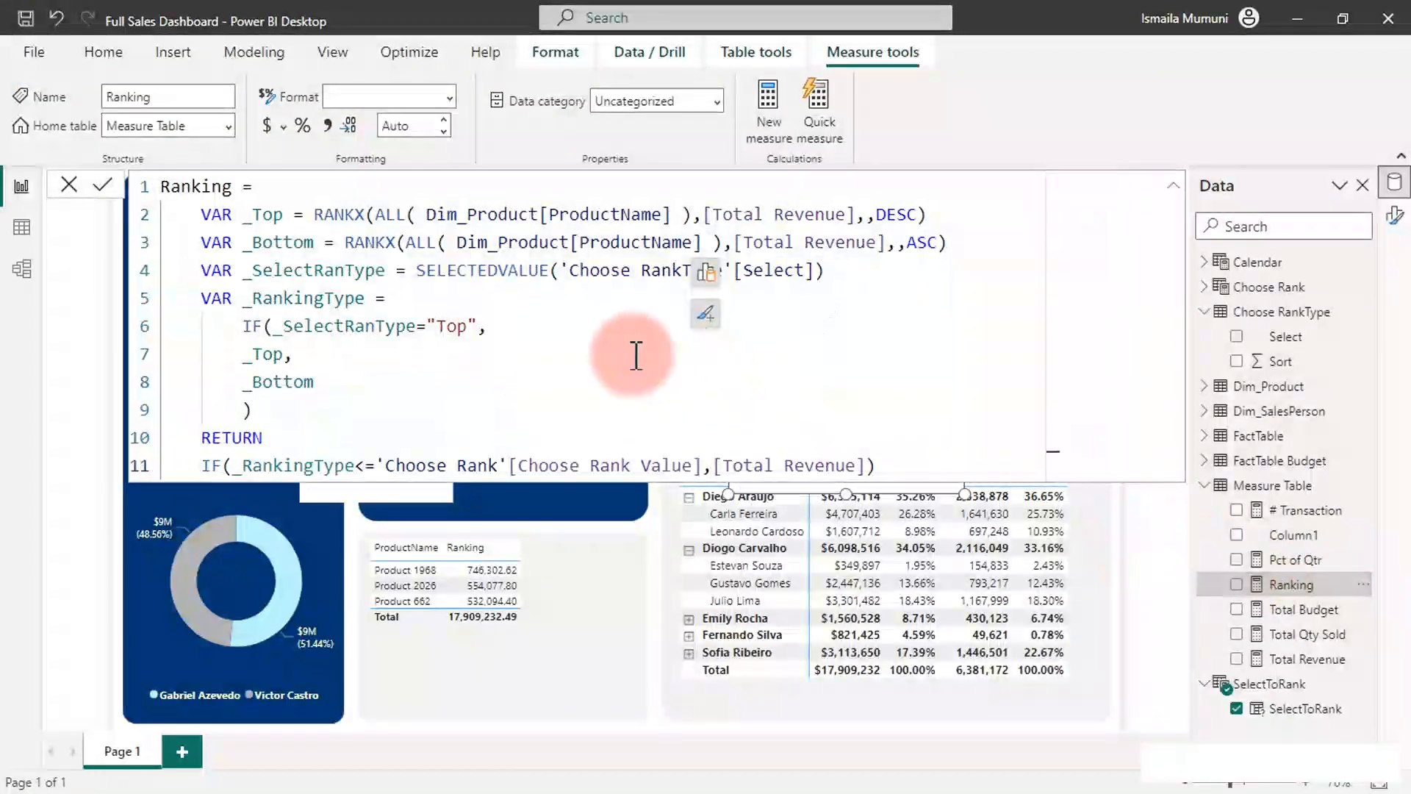
click(666, 542)
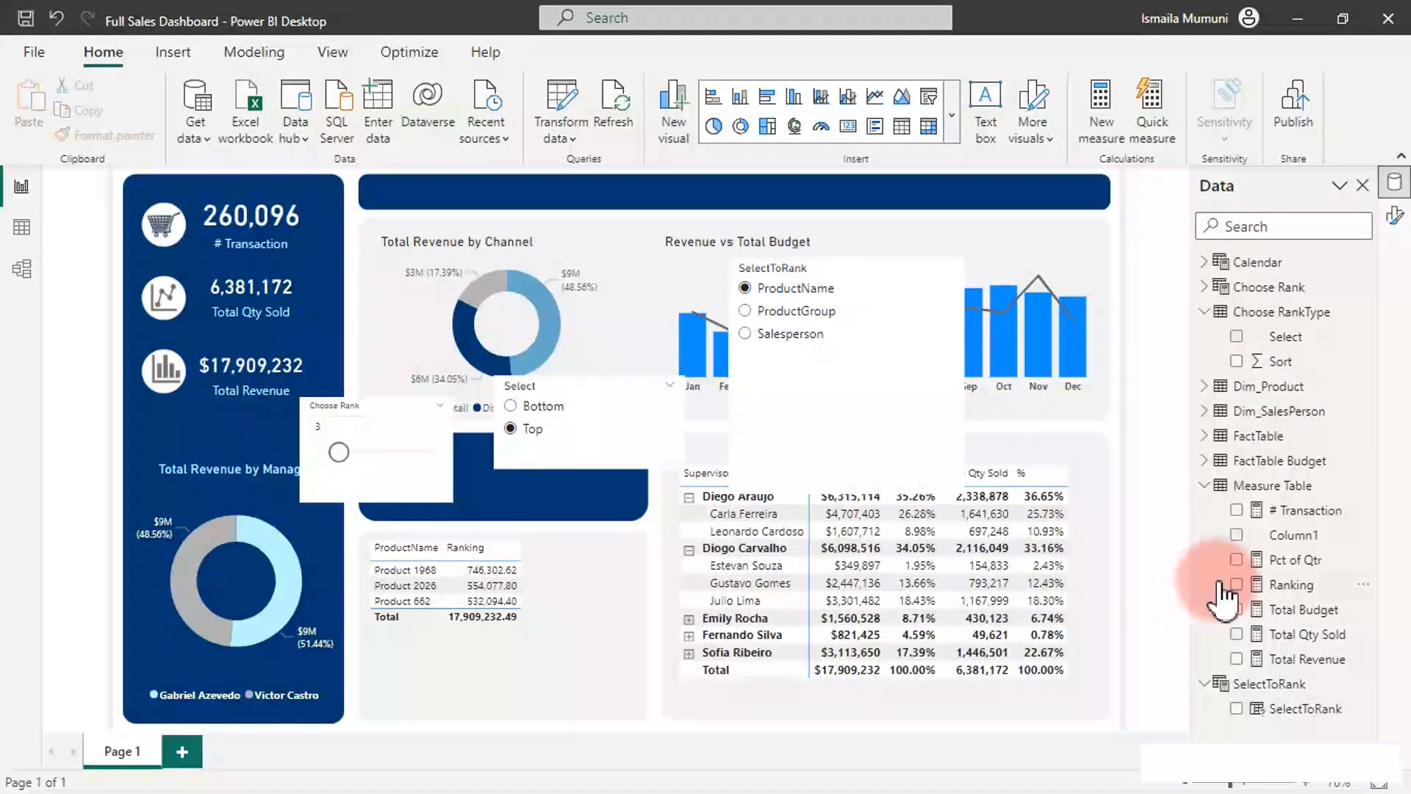
click(1282, 588)
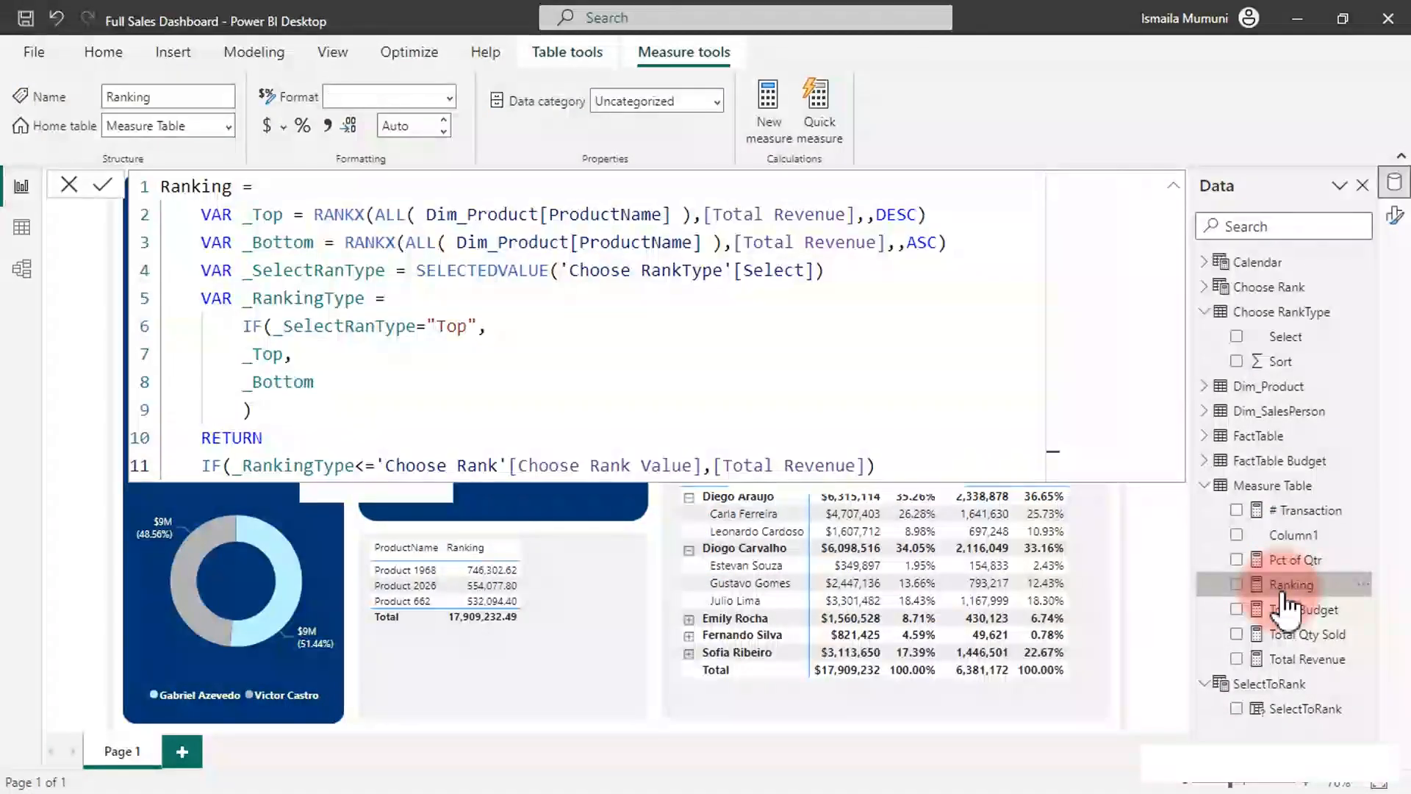
click(650, 410)
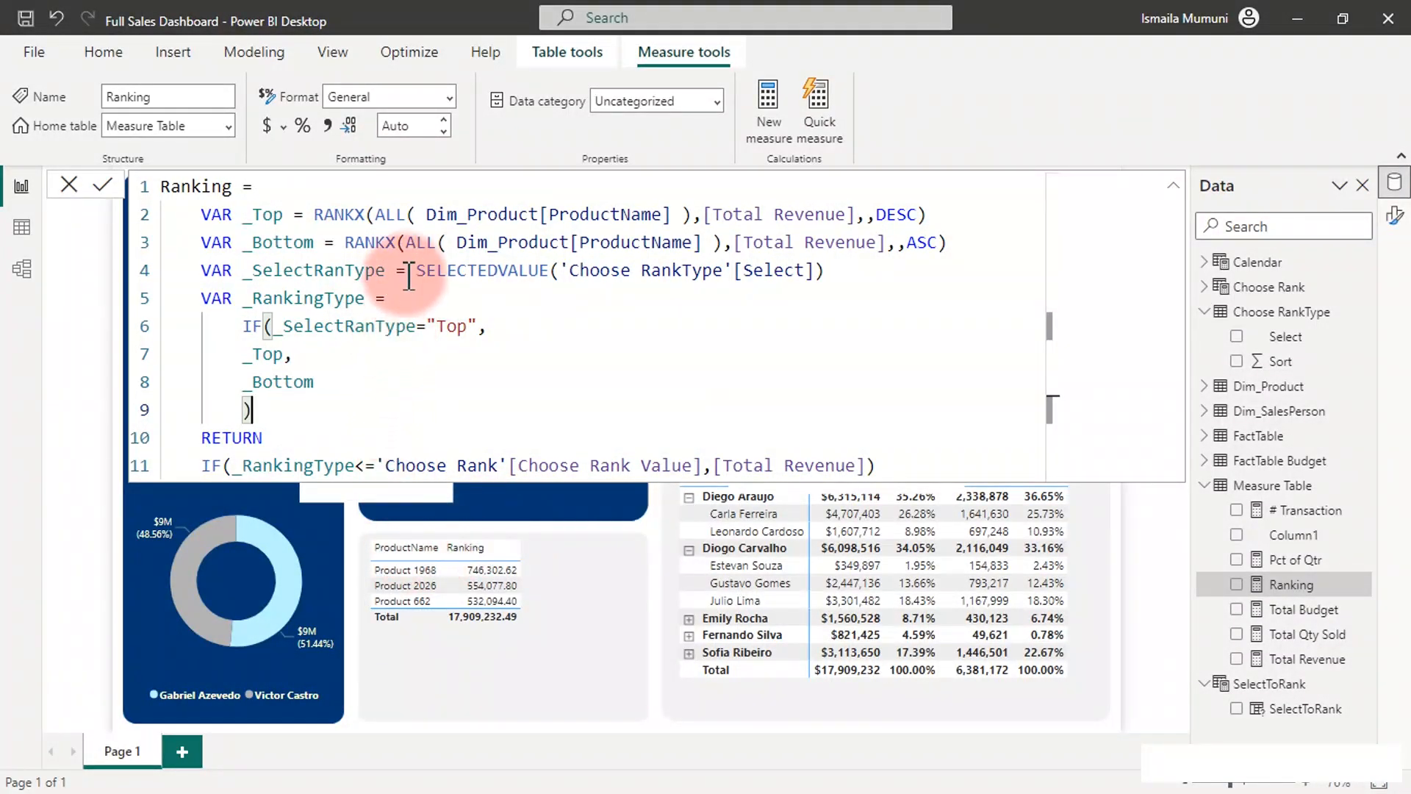
drag(415, 274, 661, 290)
drag(669, 289, 816, 268)
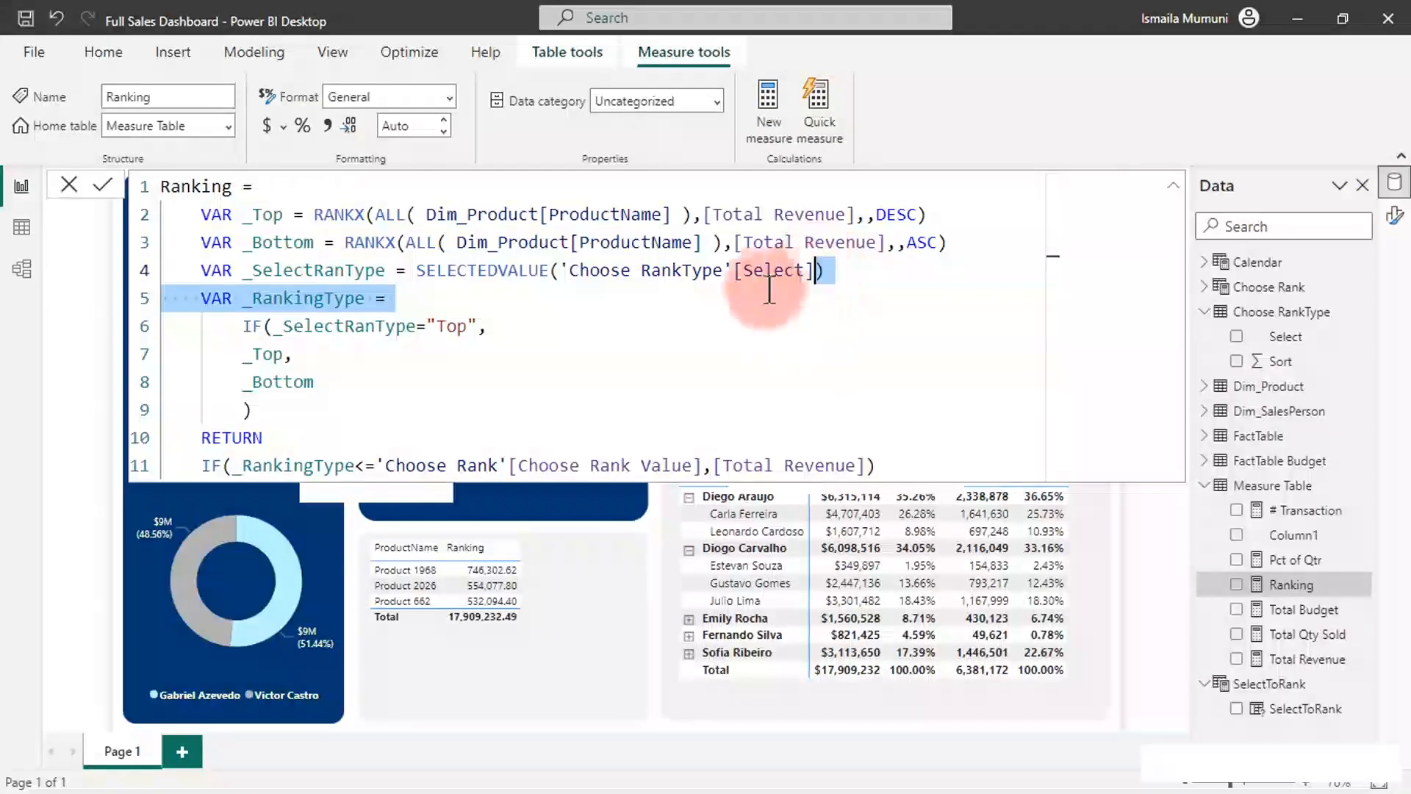
click(413, 269)
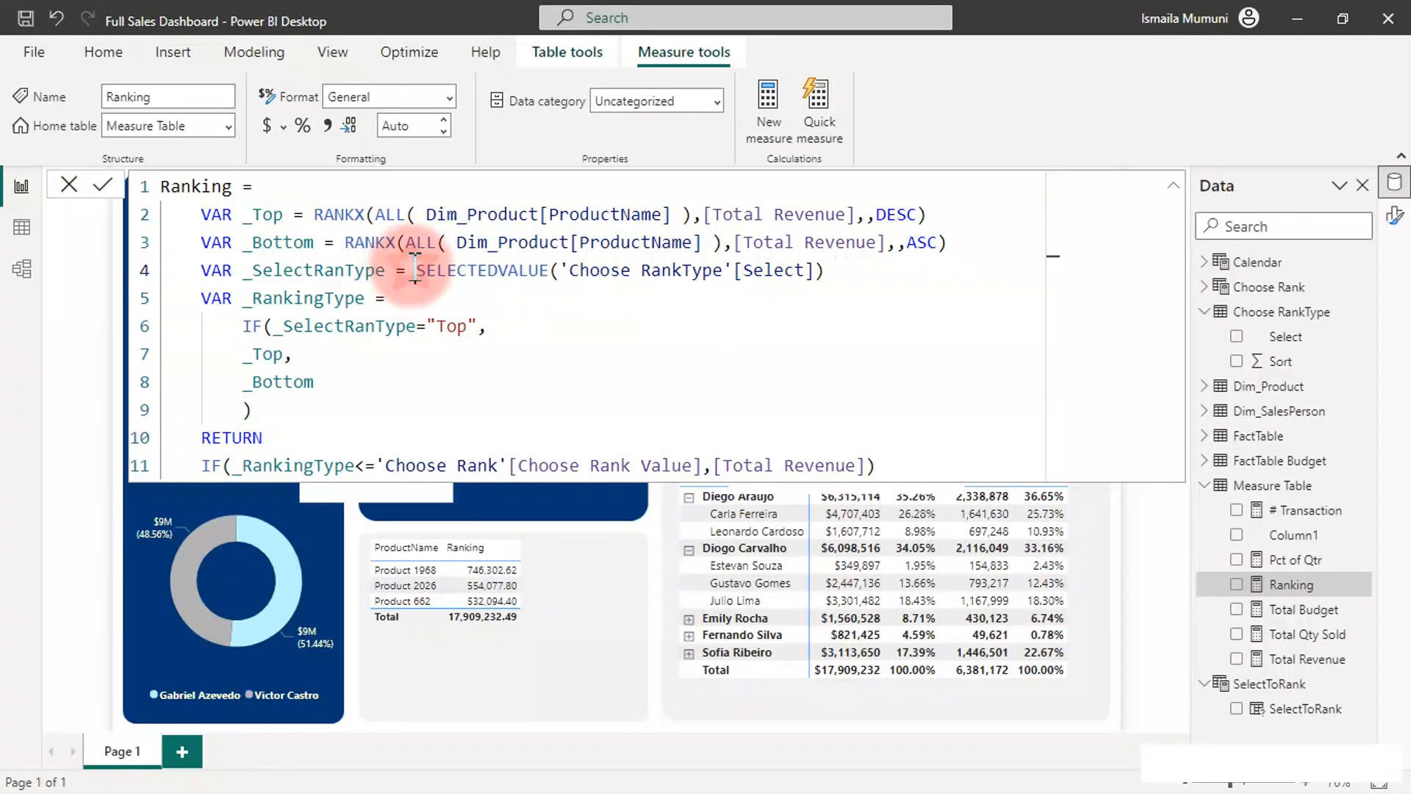
triple_click(415, 270)
click(410, 270)
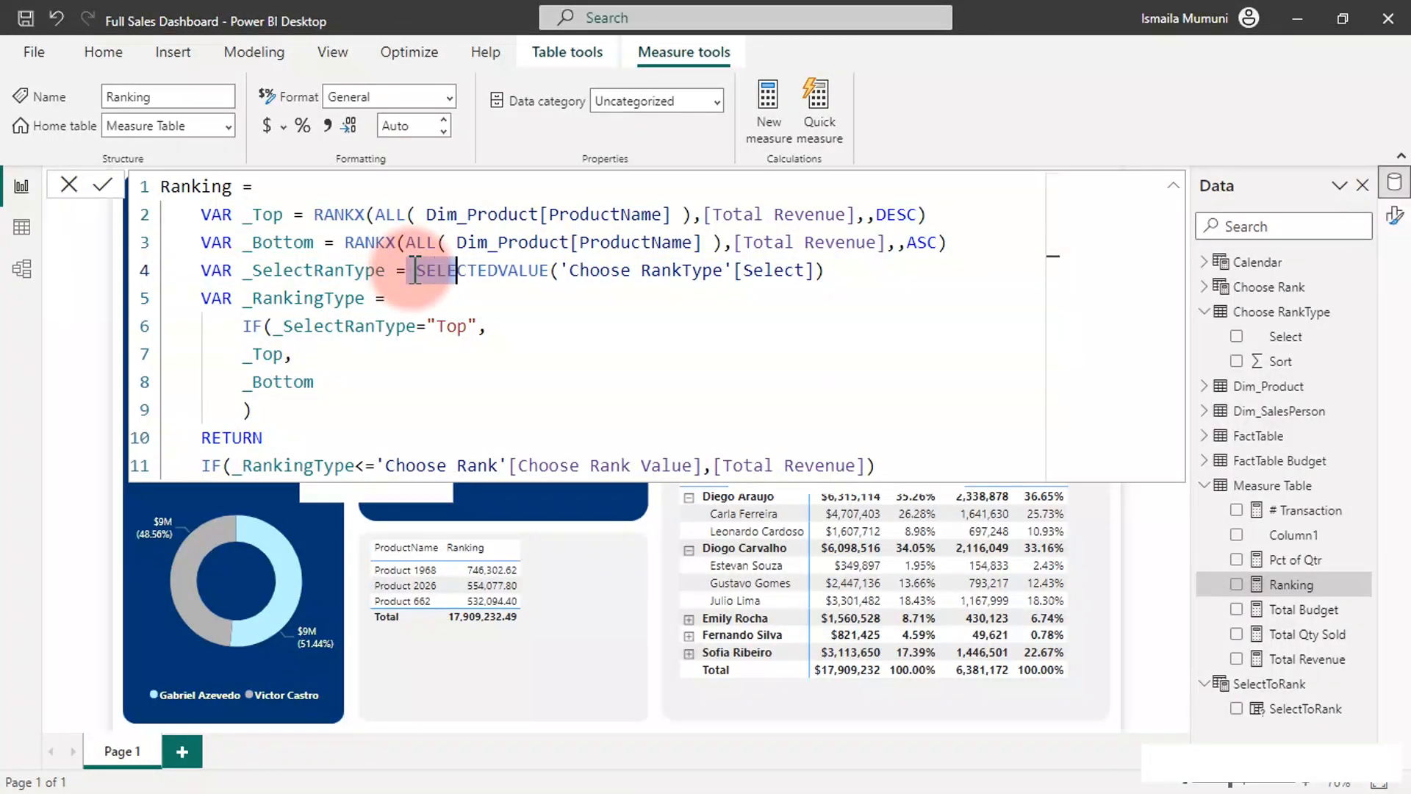
key(shift+Right)
key(shift+Right)
key(shift+Right)
key(shift+Right)
key(shift+Right)
key(shift+Right)
key(shift+Right)
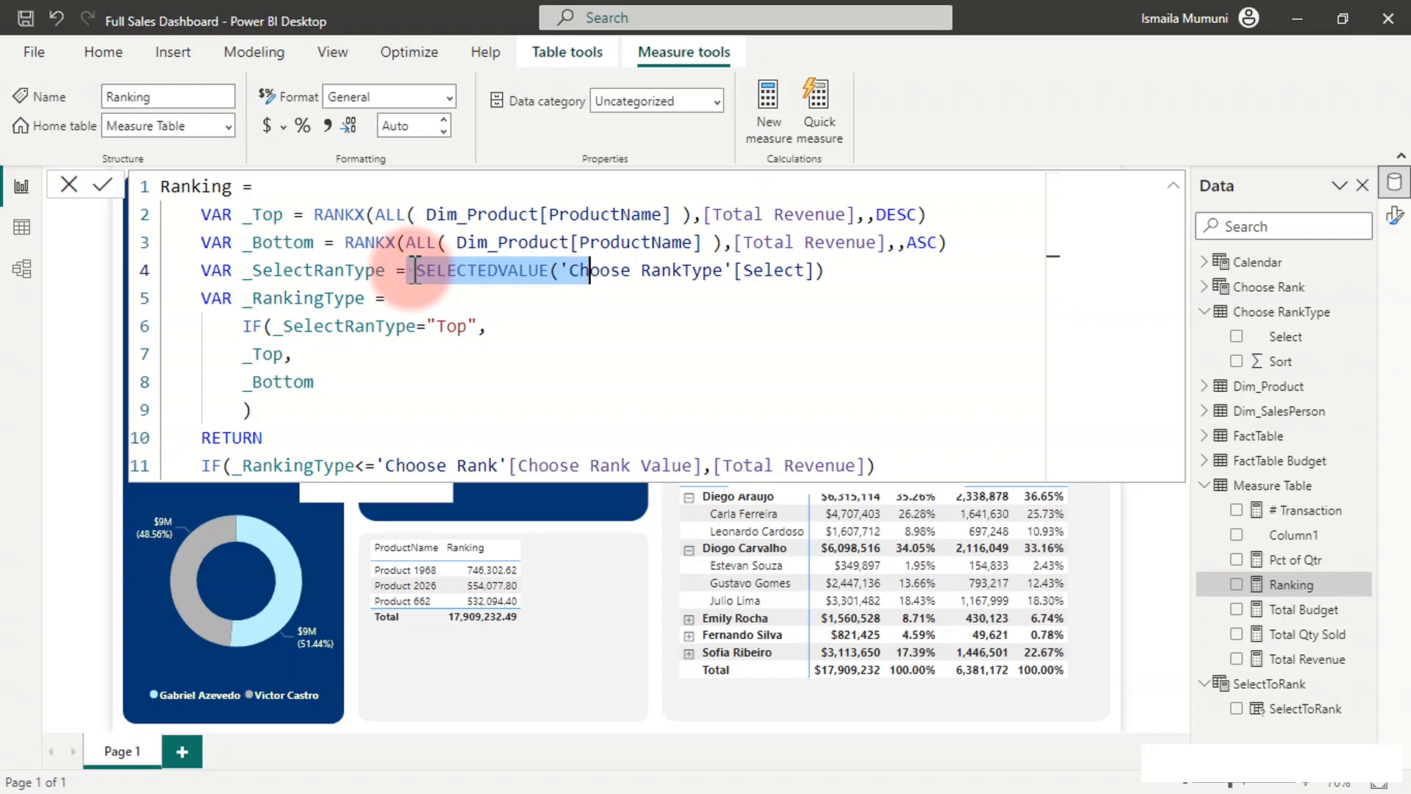
key(shift+Right)
key(shift+Right)
key(shift+Right)
key(shift+Right)
key(shift+Right)
key(shift+Right)
key(shift+Right)
key(shift+Right)
key(shift+Right)
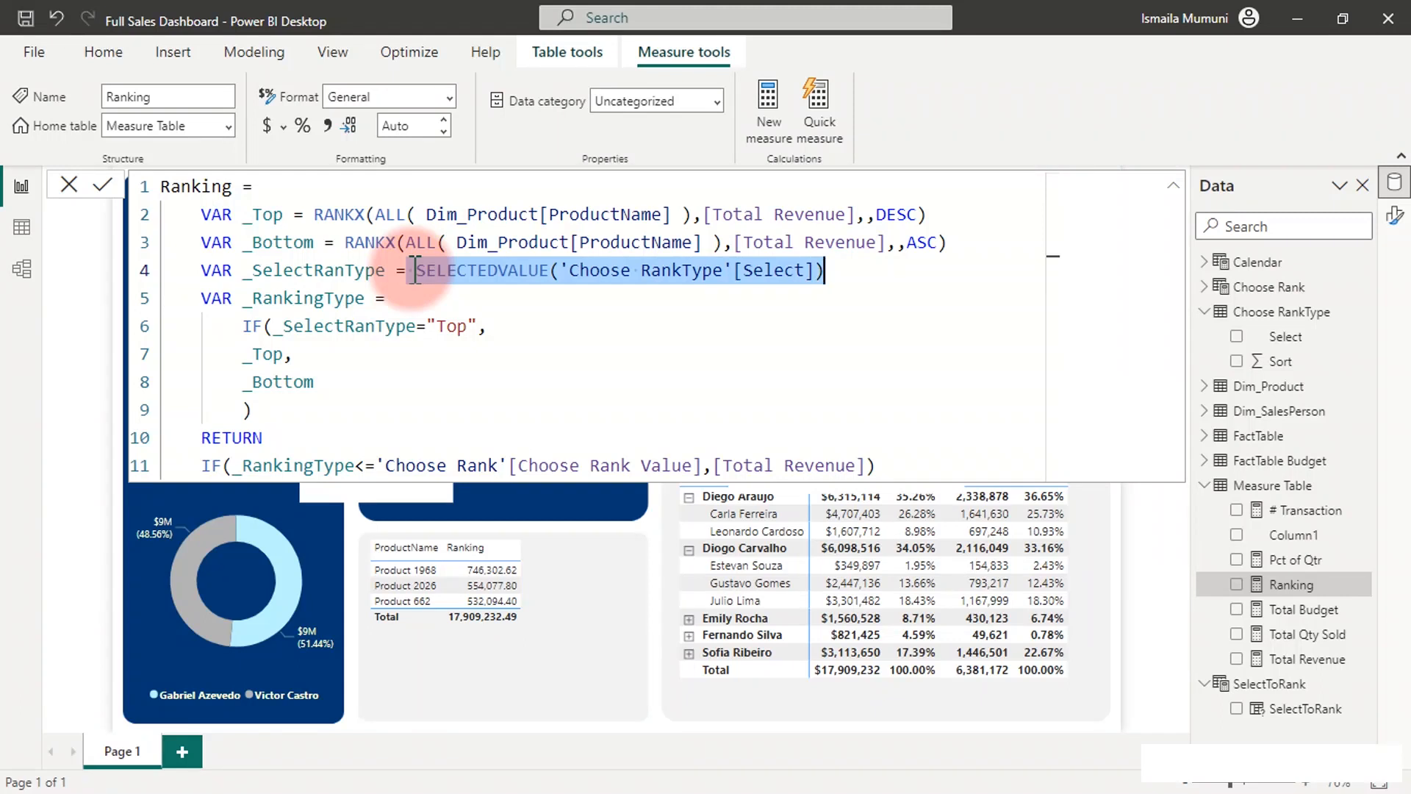
key(ctrl+x)
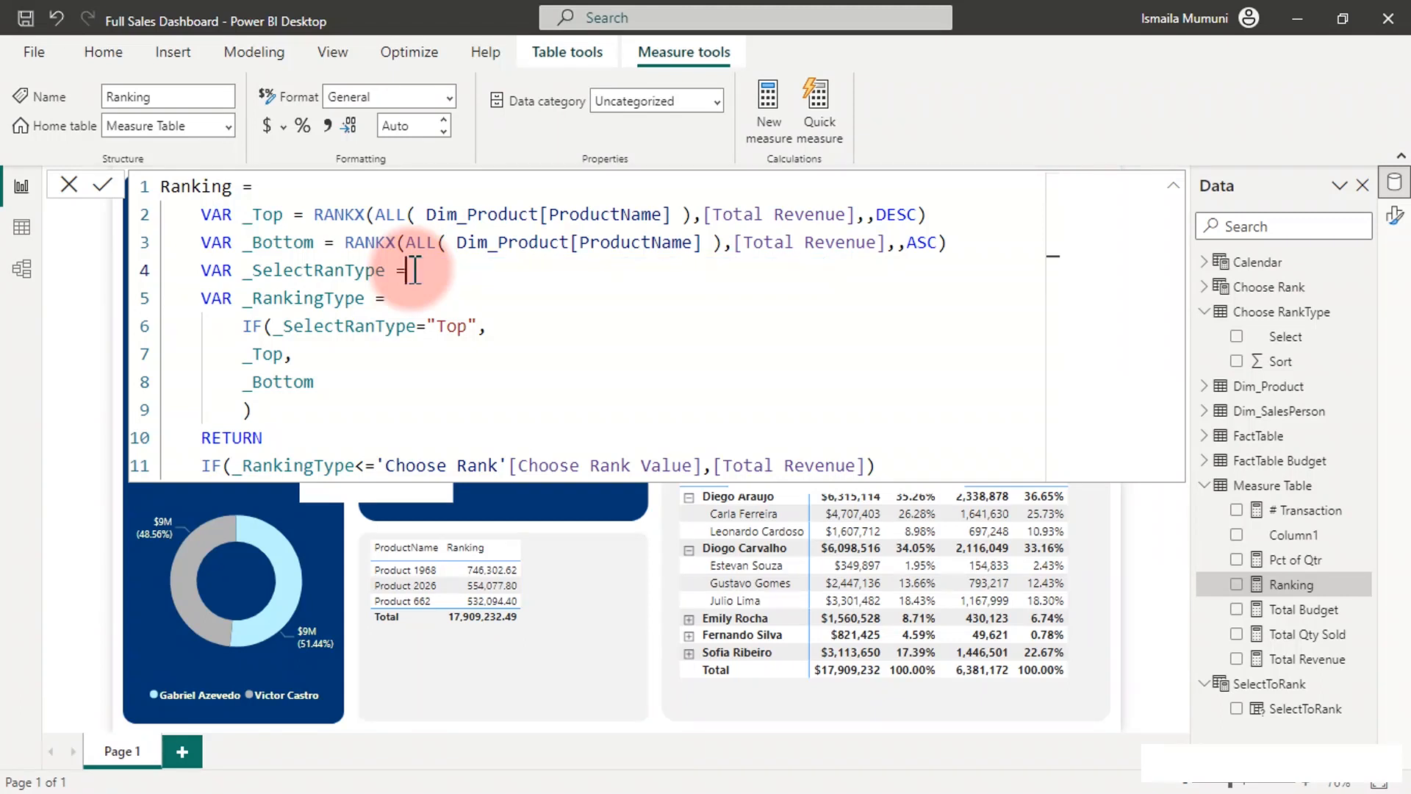
Step: Replace _SelectRanType in the IF condition of _RankingType with the cut SELECTEDVALUE('Choose RankType'[Select]) expression, adding a space before its closing parenthesis
double_click(278, 327)
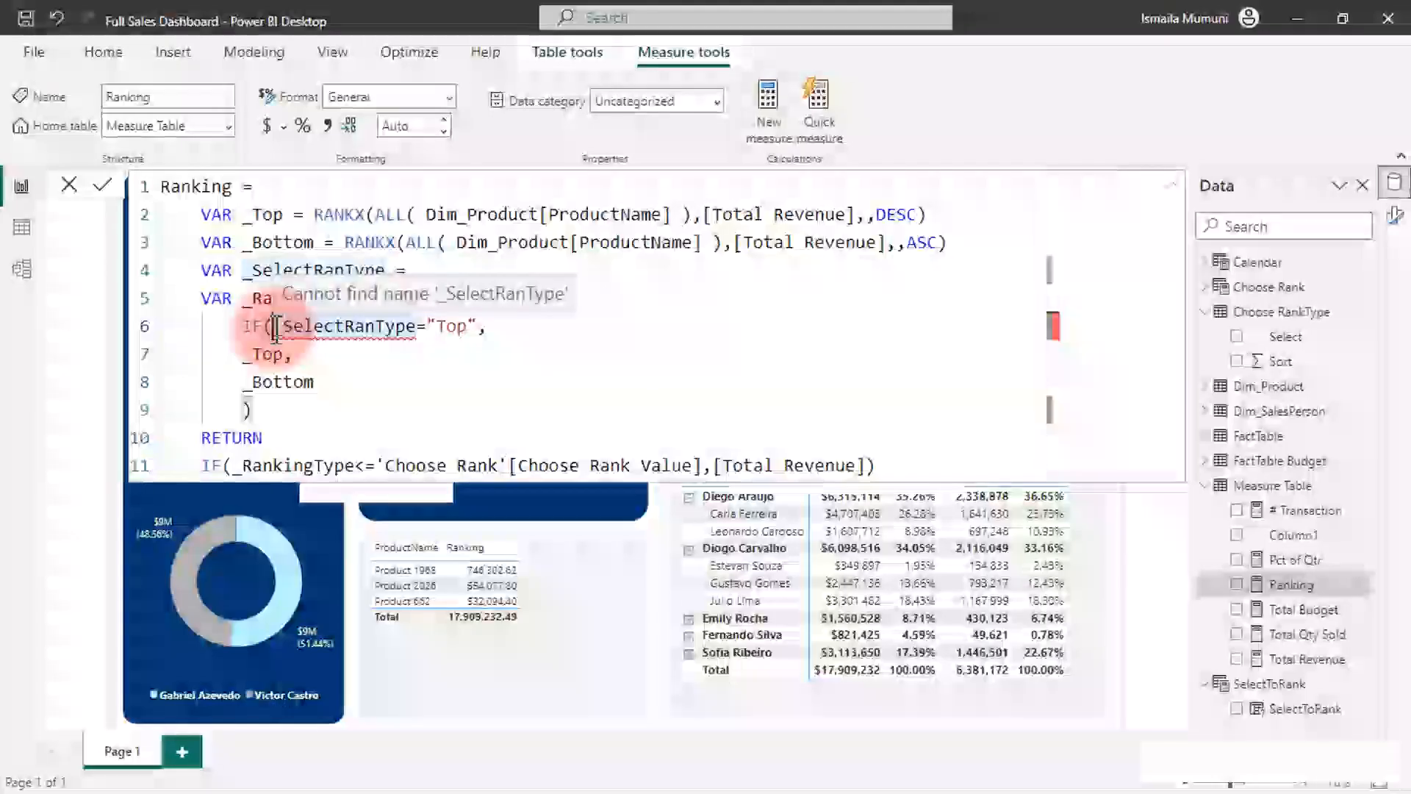
click(276, 327)
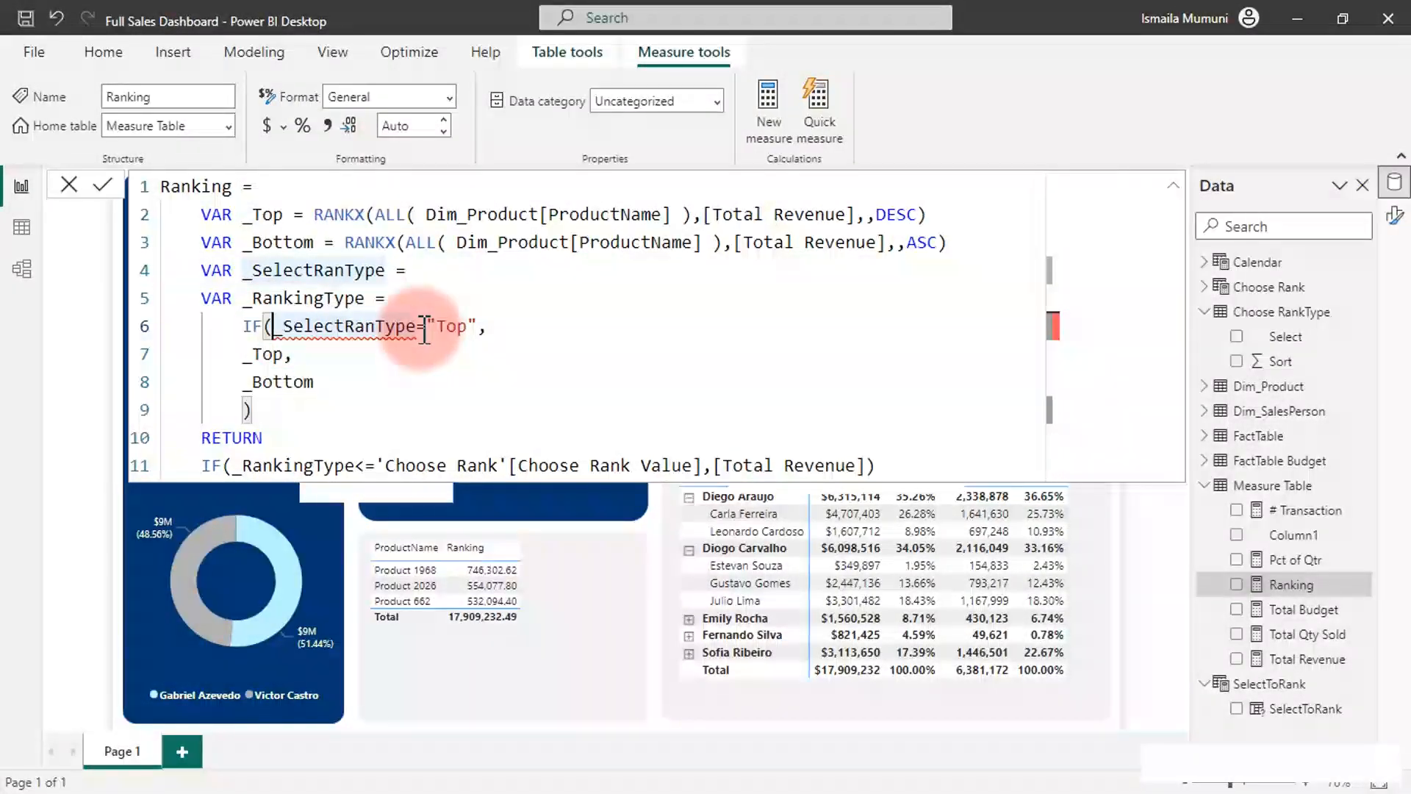
key(BackSpace)
key(BackSpace)
key(BackSpace)
key(BackSpace)
key(BackSpace)
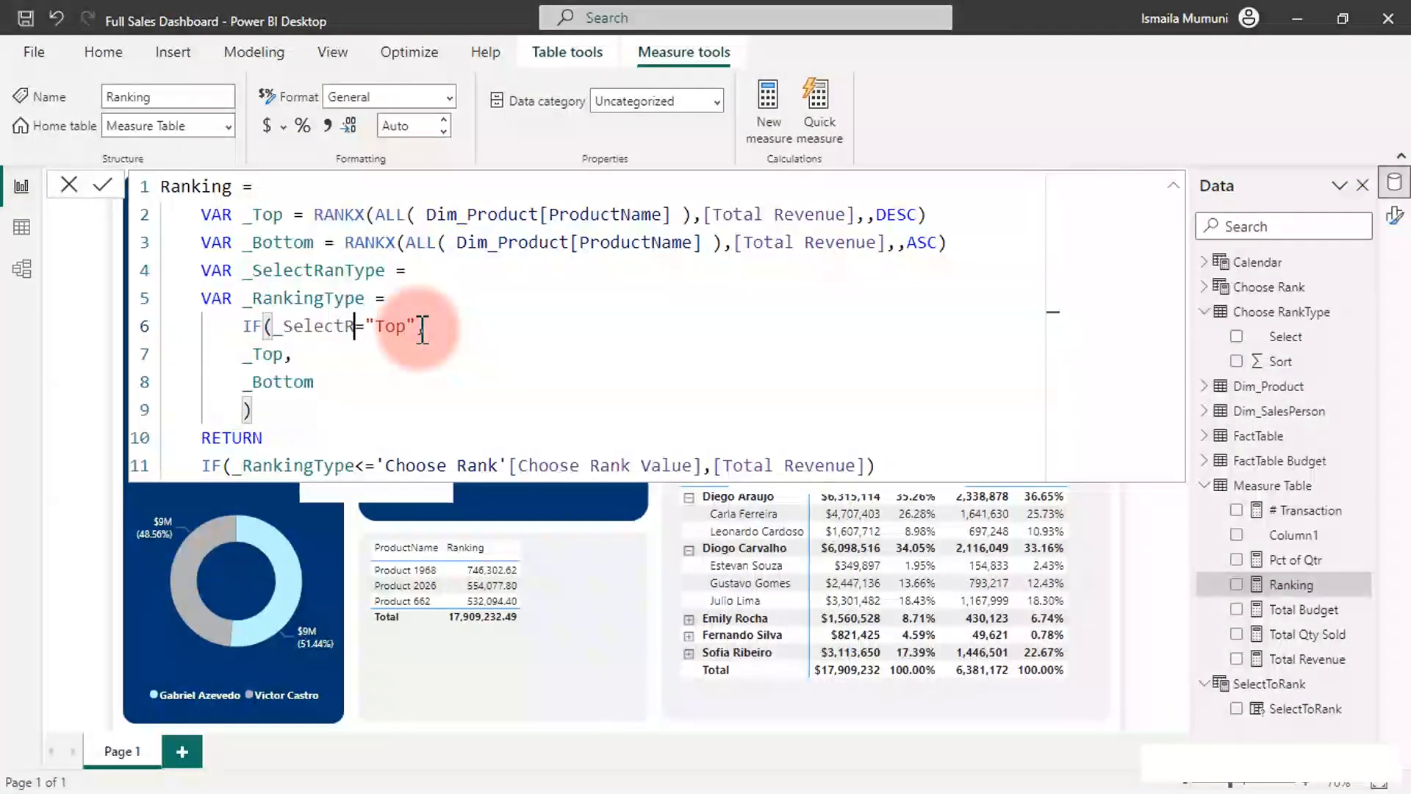
key(BackSpace)
key(BackSpace)
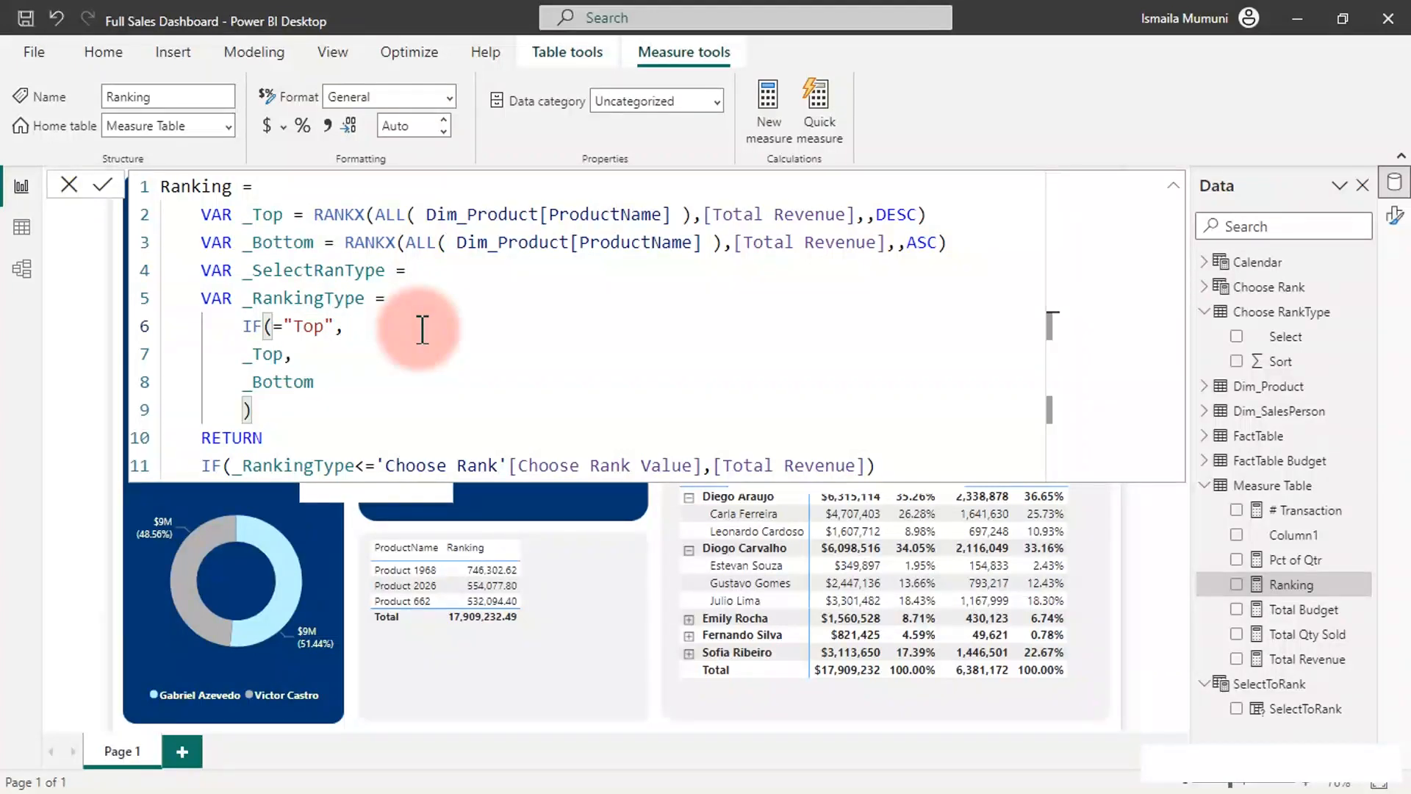
key(ctrl+v)
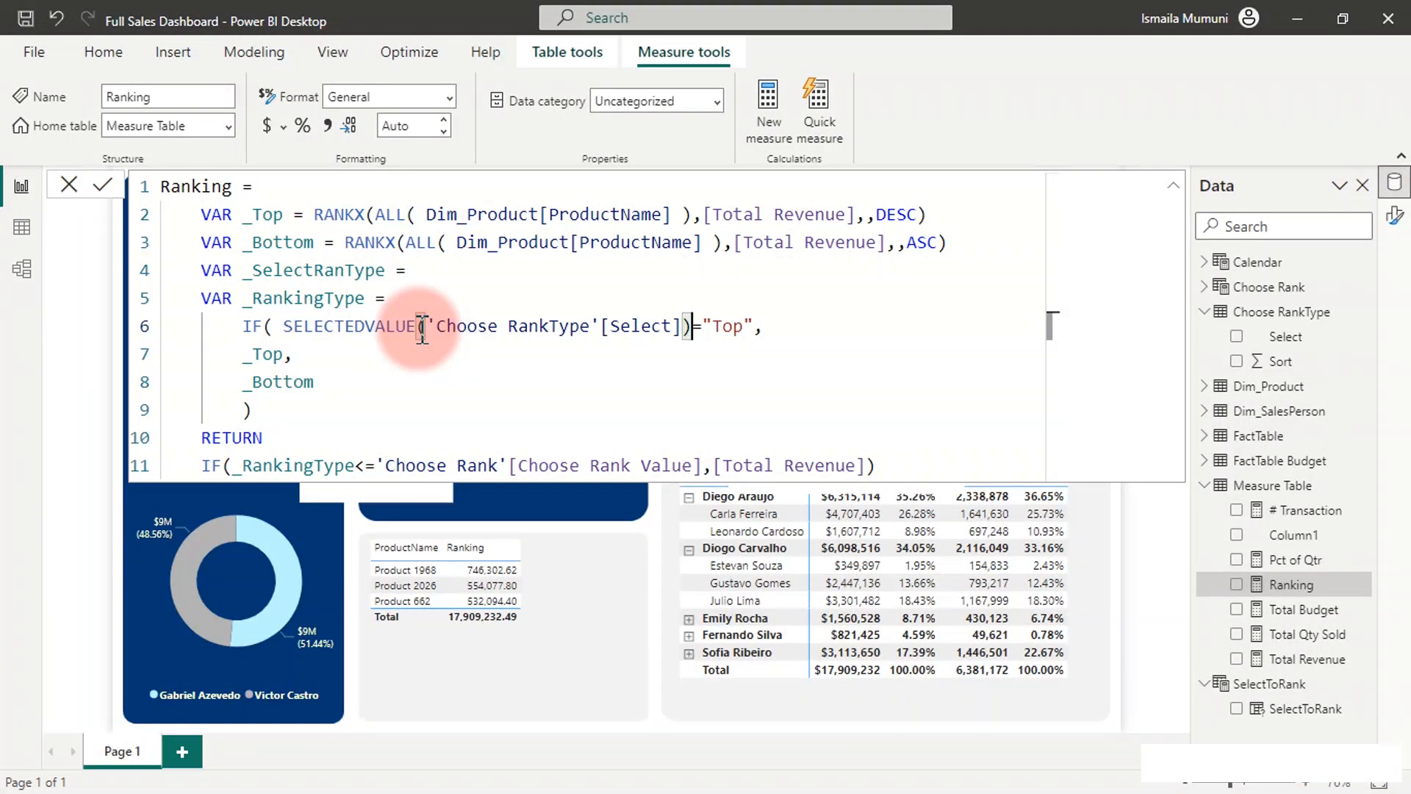
click(688, 327)
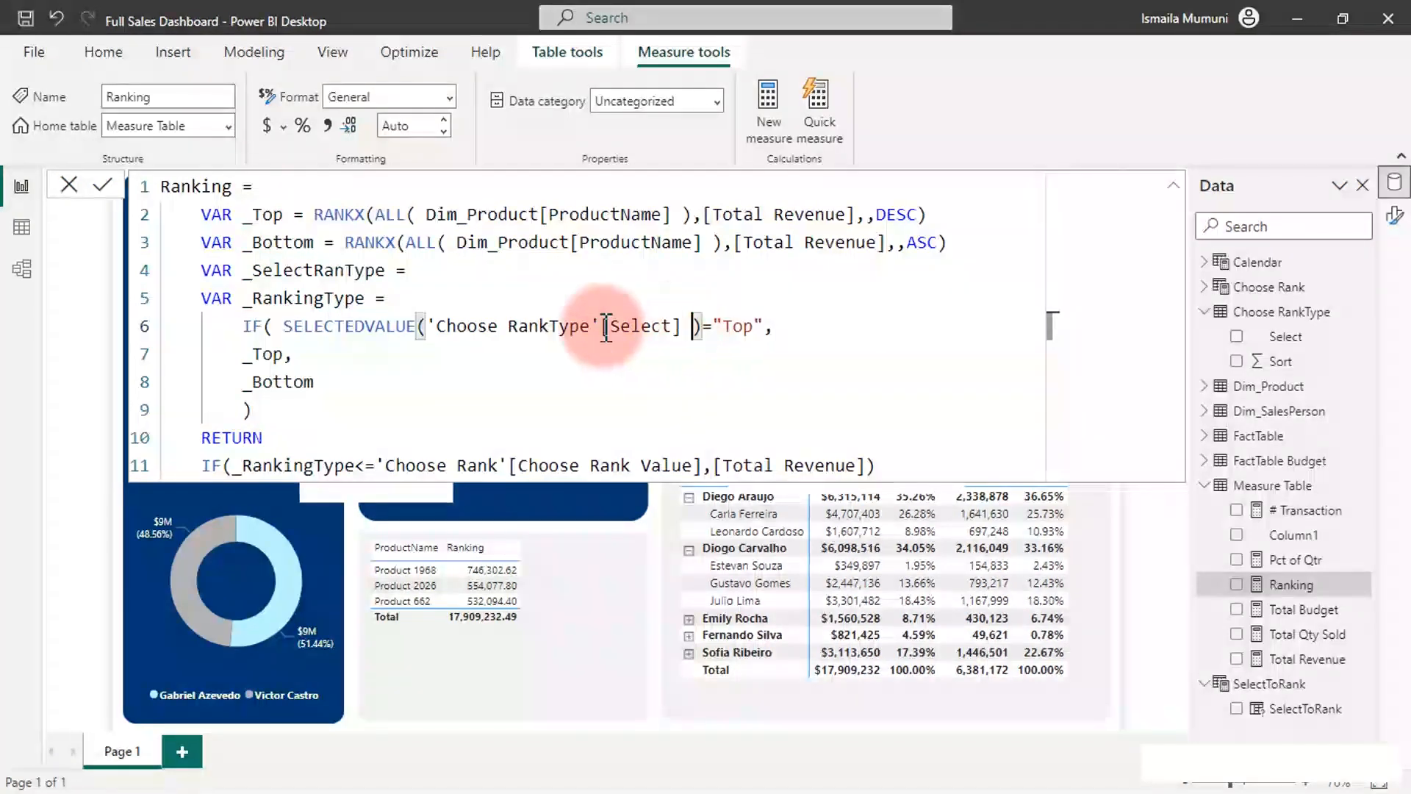
Step: Delete the leftover VAR _SelectRanType = declaration from the Ranking formula
drag(409, 270, 191, 270)
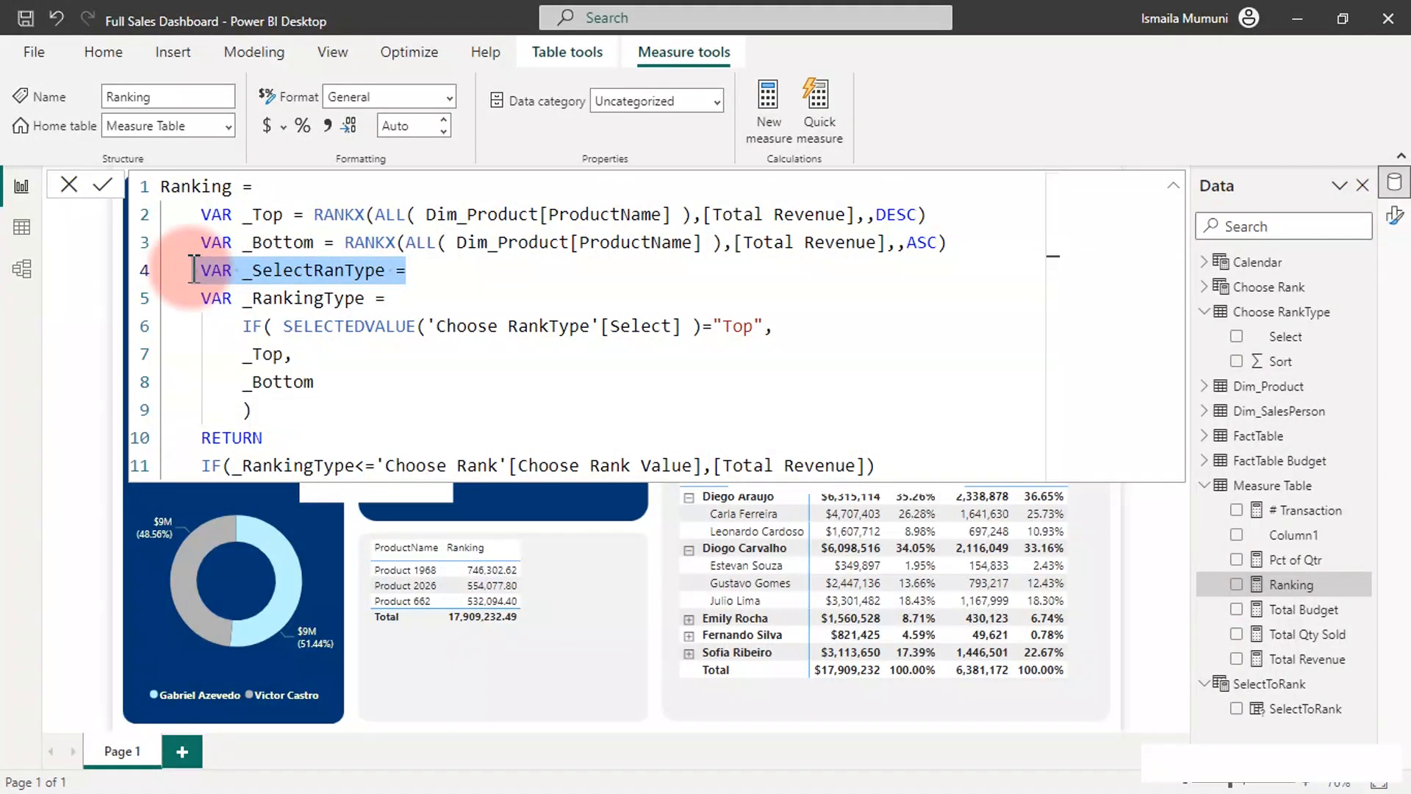
key(BackSpace)
click(319, 374)
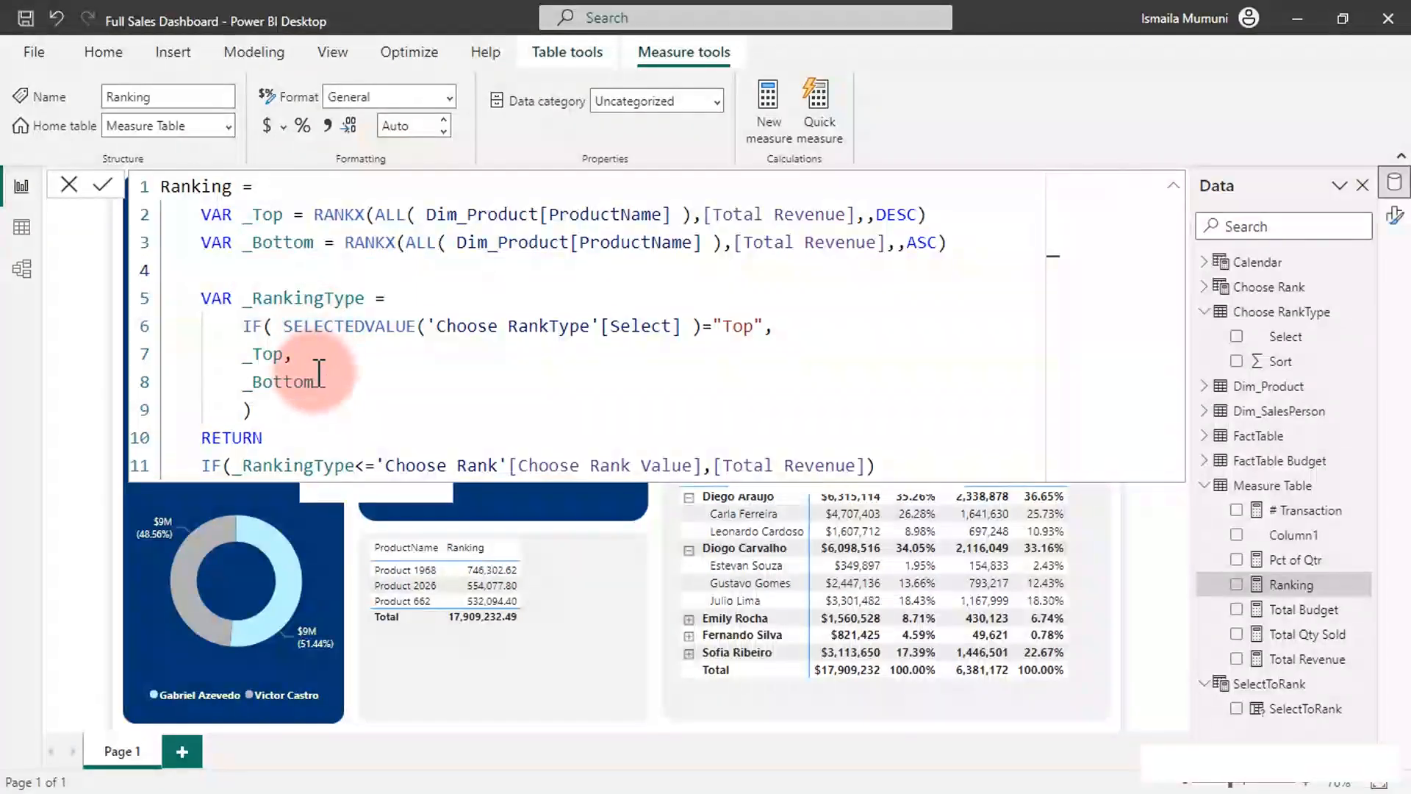
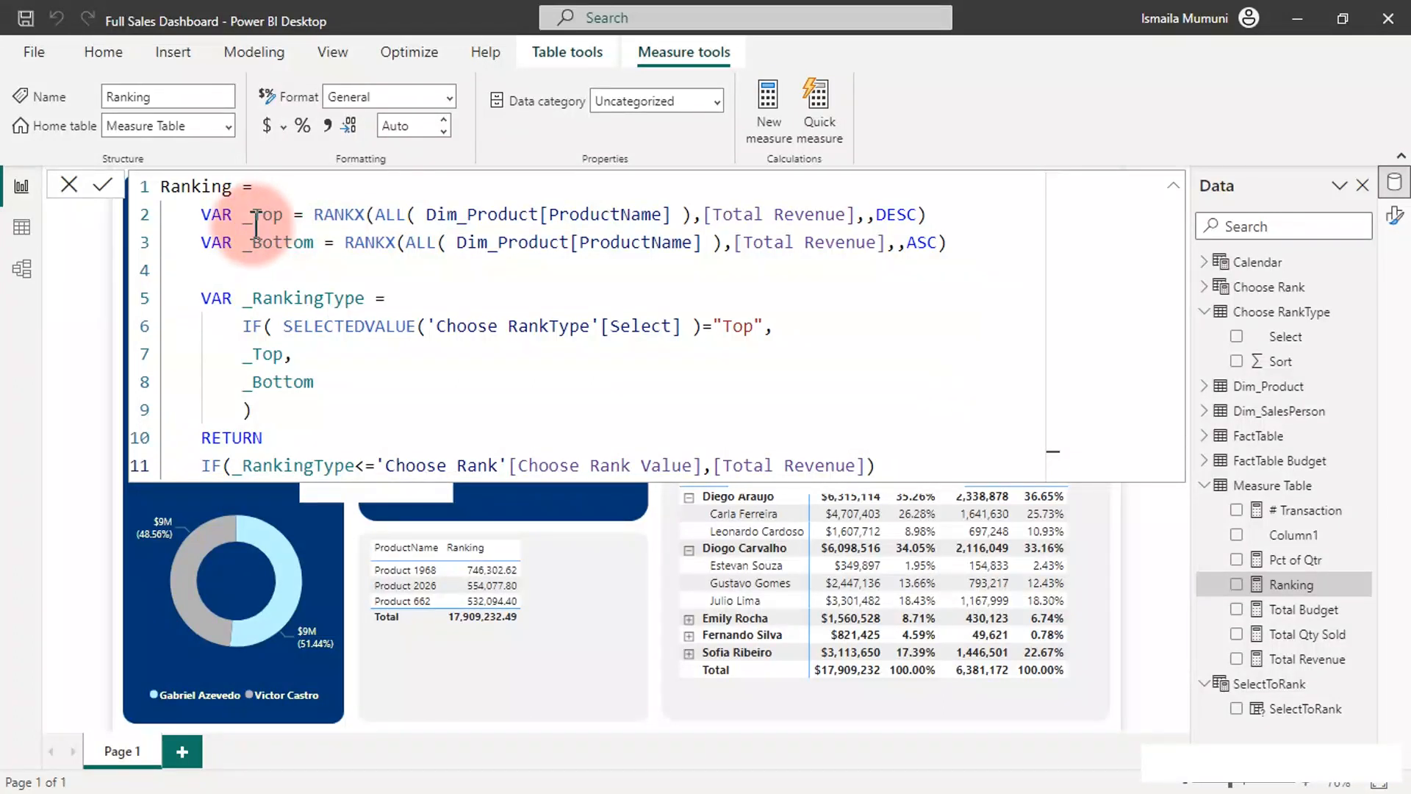
Step: Rename the declared _Top and _Bottom variables in the Ranking formula to _Top_Product and _Bottom_Product
click(284, 216)
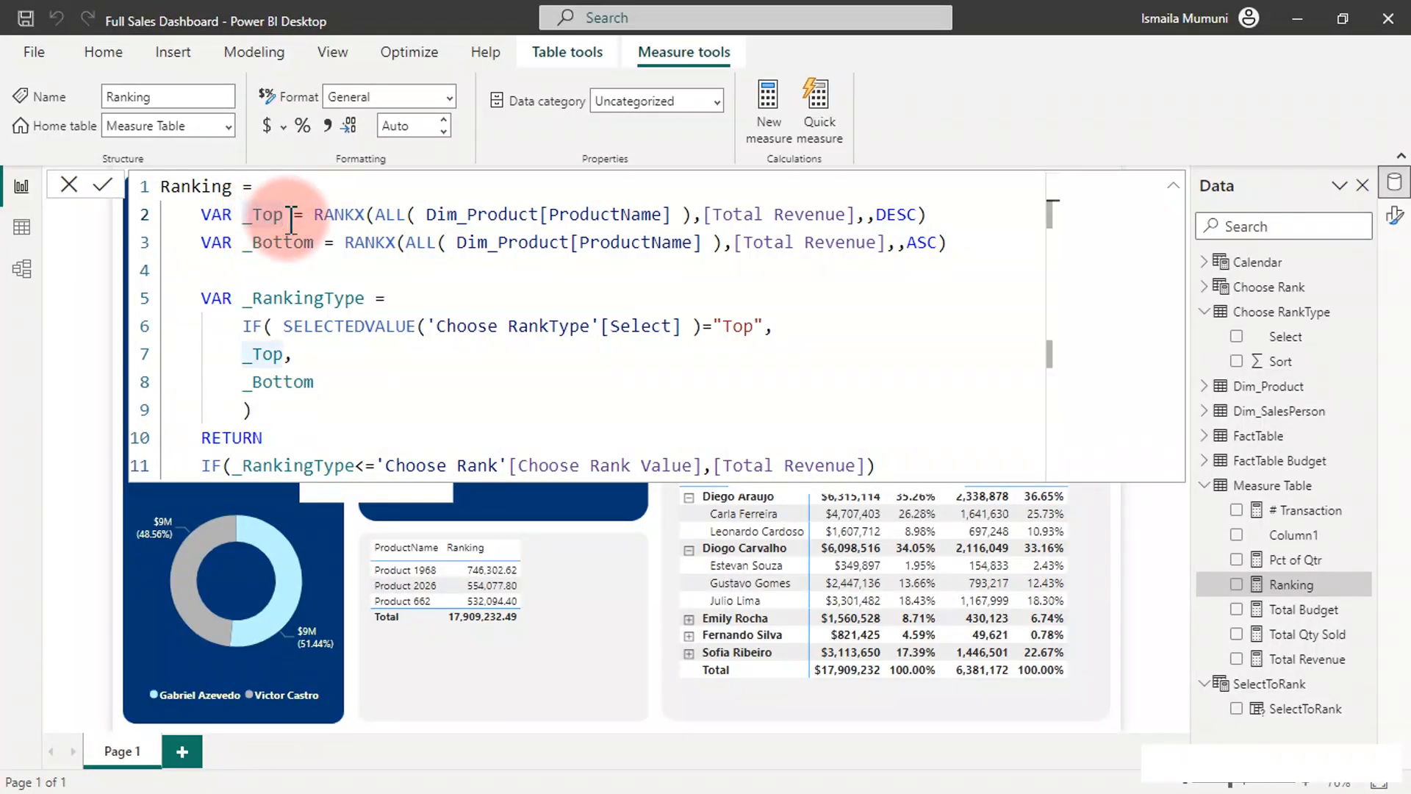
text(R)
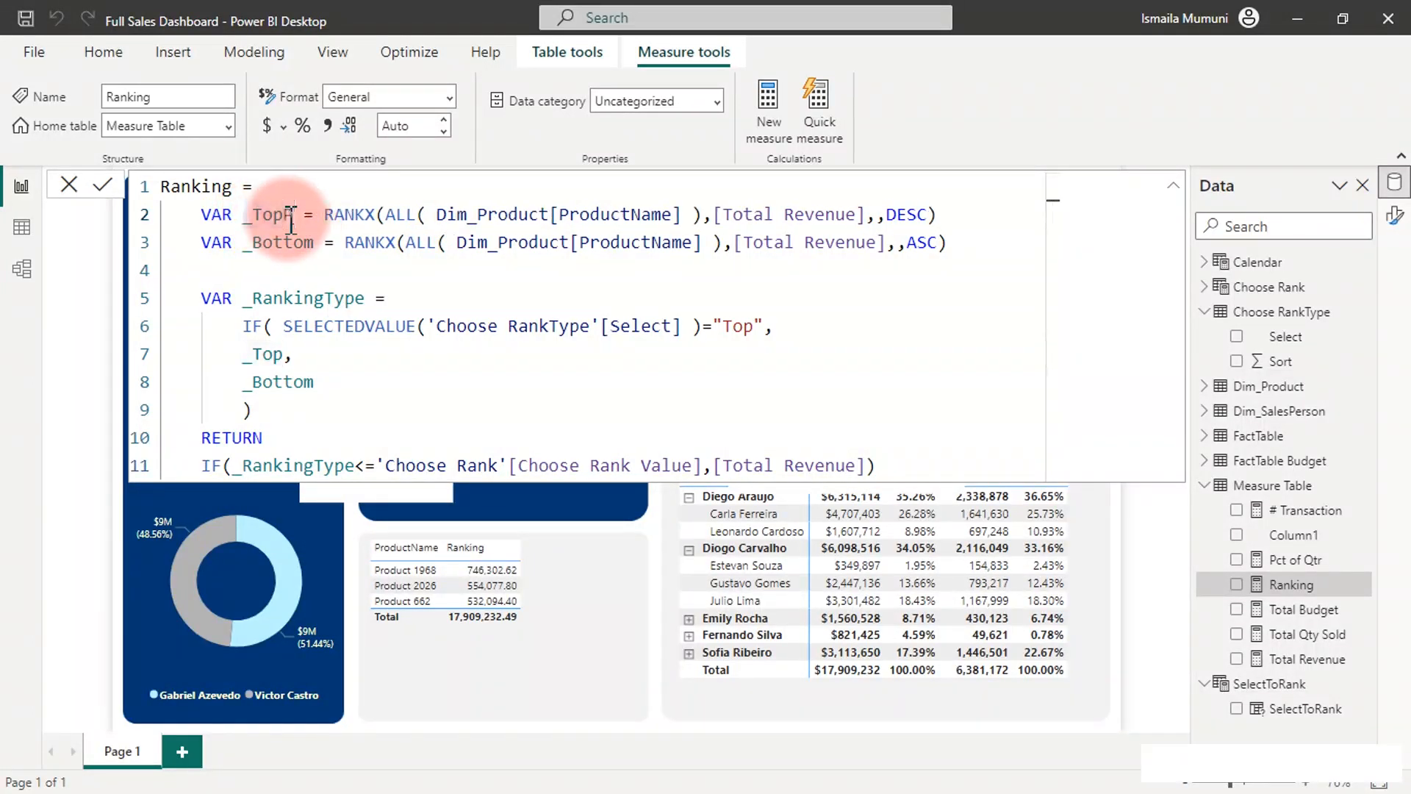
key(BackSpace)
text(_Product)
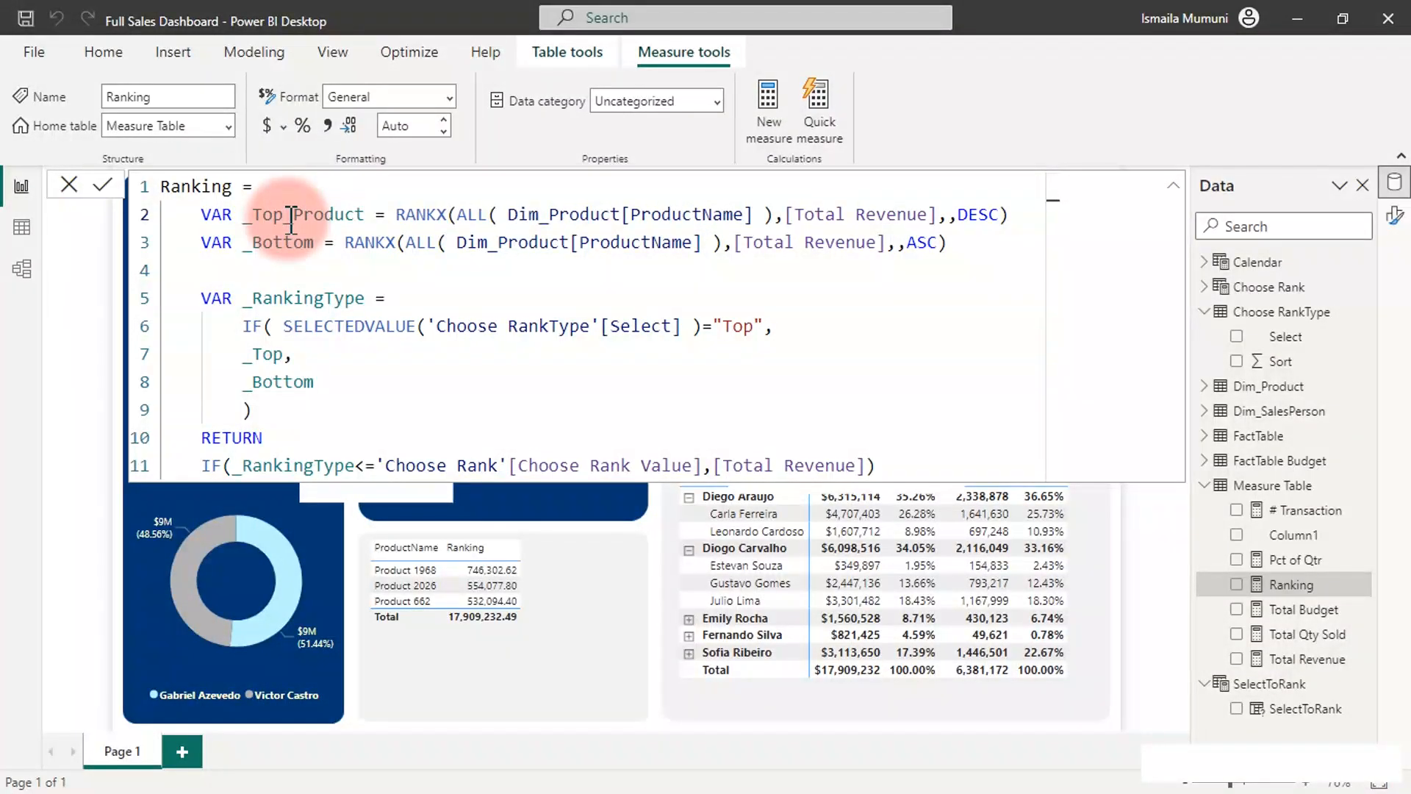
click(310, 246)
text(_Prod)
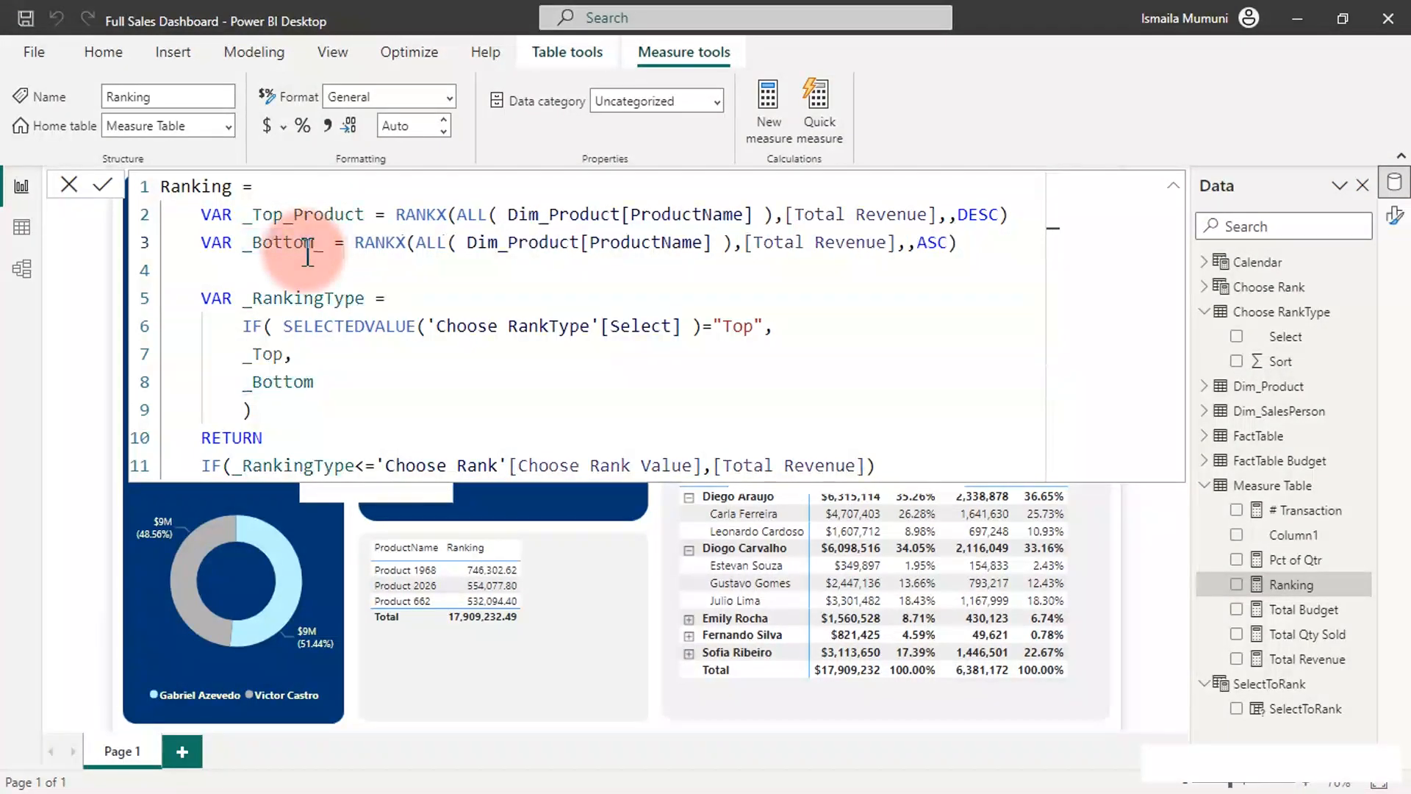
text(uct)
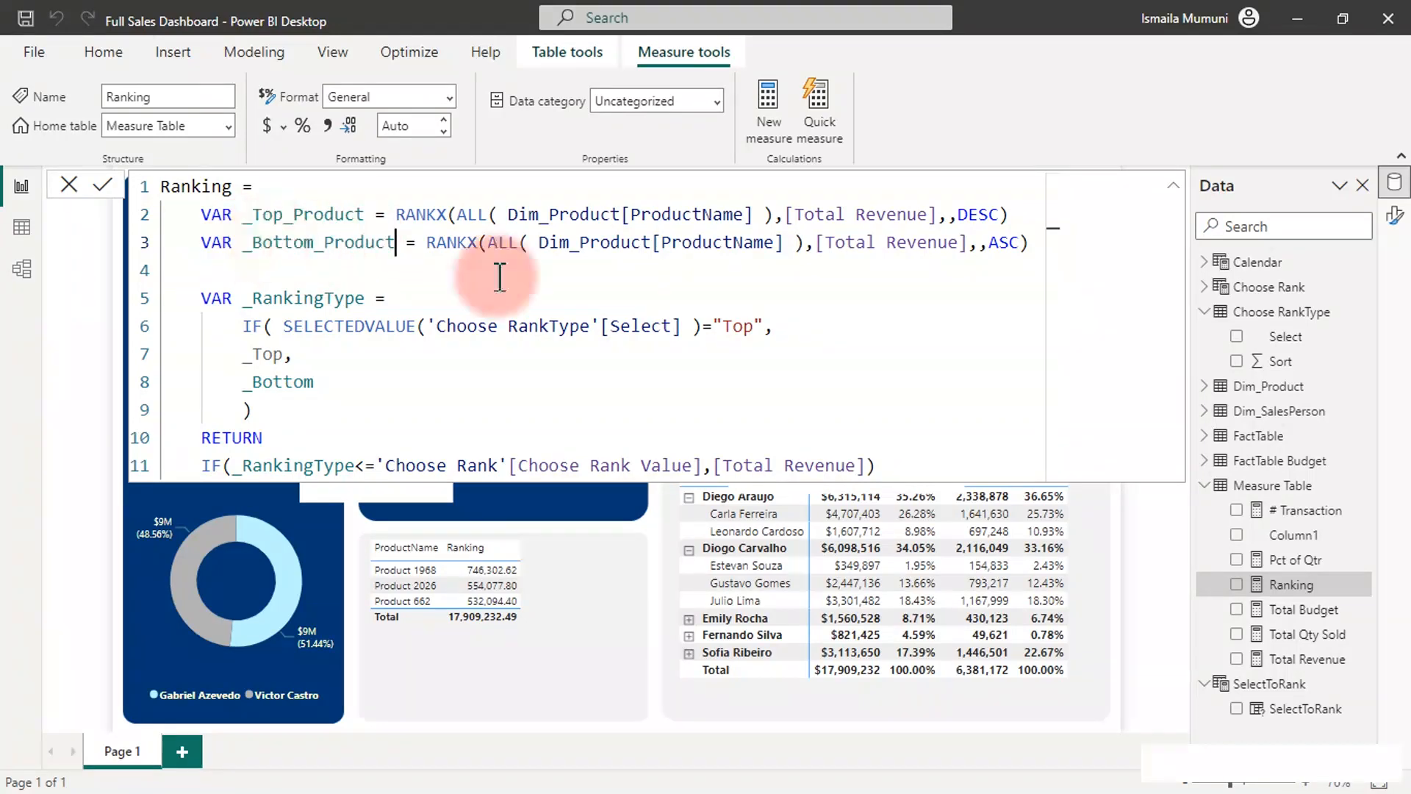
Step: Duplicate the _Top_Product and _Bottom_Product declarations below the originals, separated by a blank line
drag(1028, 243, 204, 214)
key(ctrl+c)
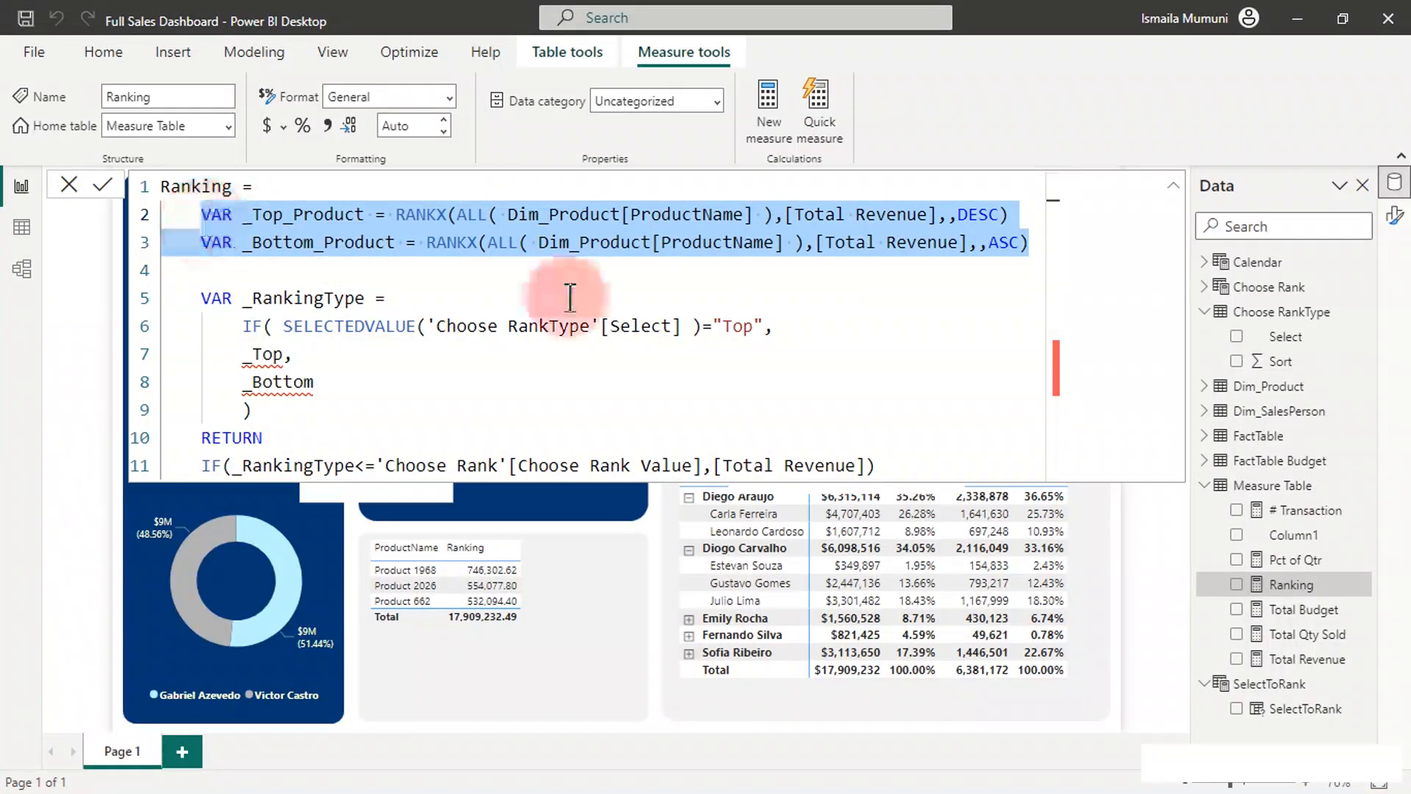
click(1039, 243)
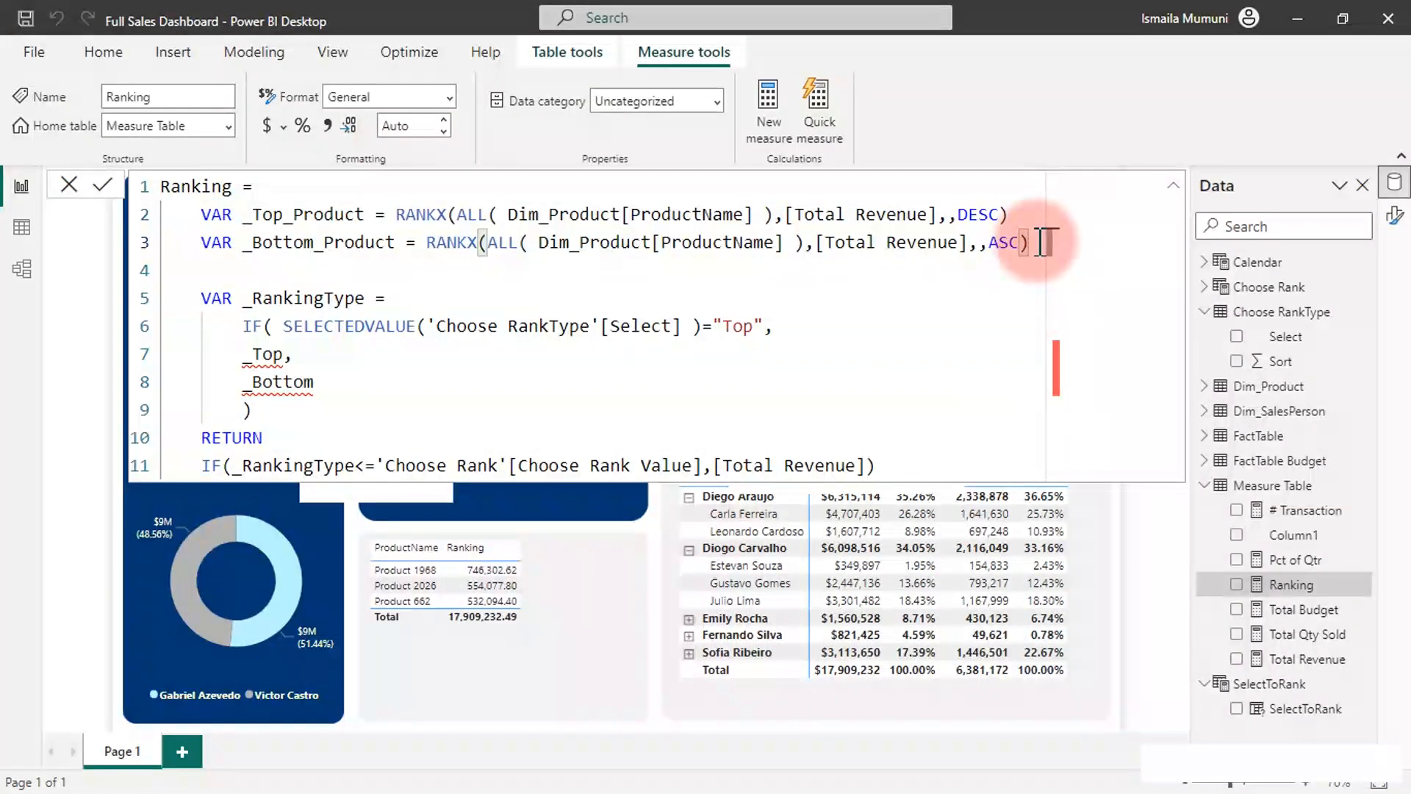
key(Return)
key(Return)
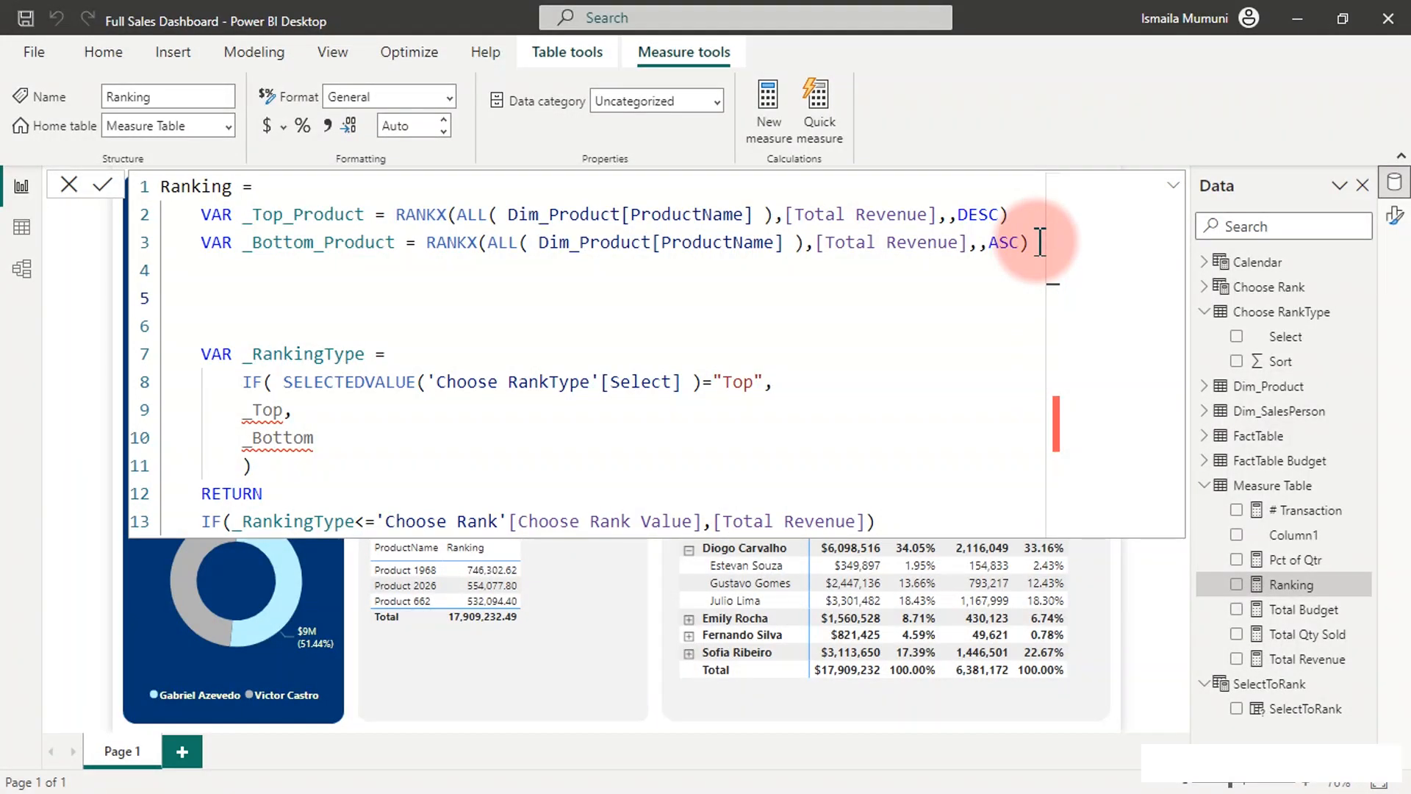
key(ctrl+v)
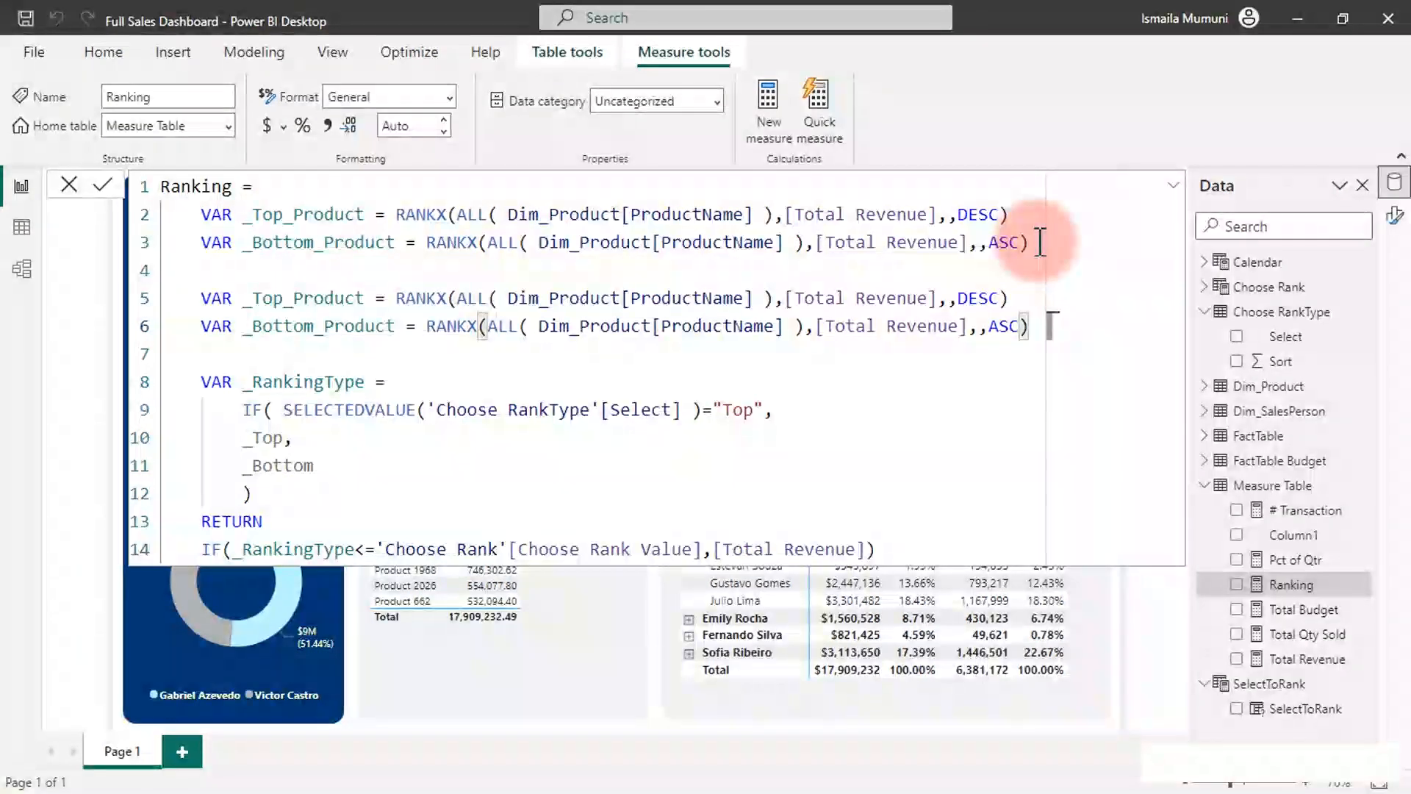
Step: Rename the duplicated _Top_Product variable to _Top_Salespers
click(720, 370)
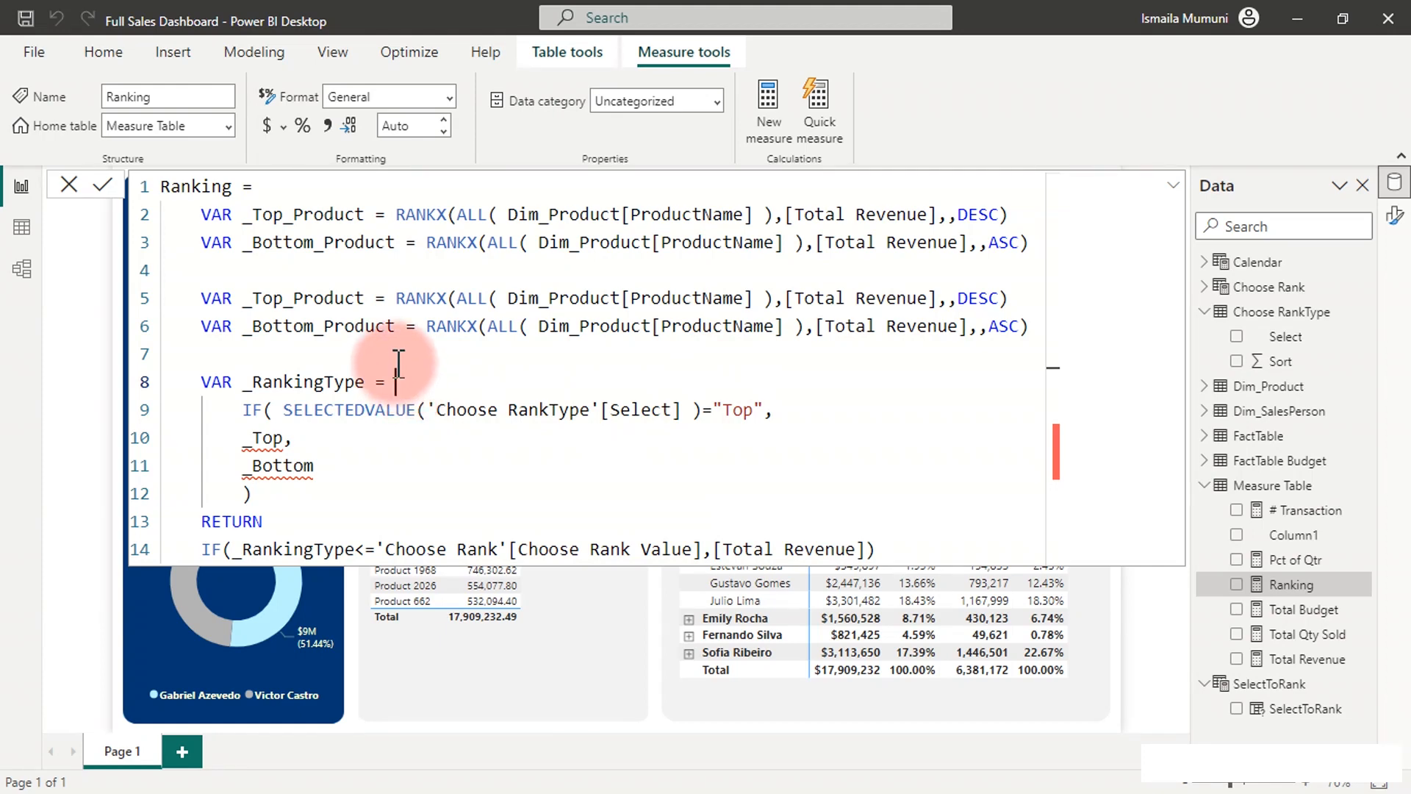
click(365, 488)
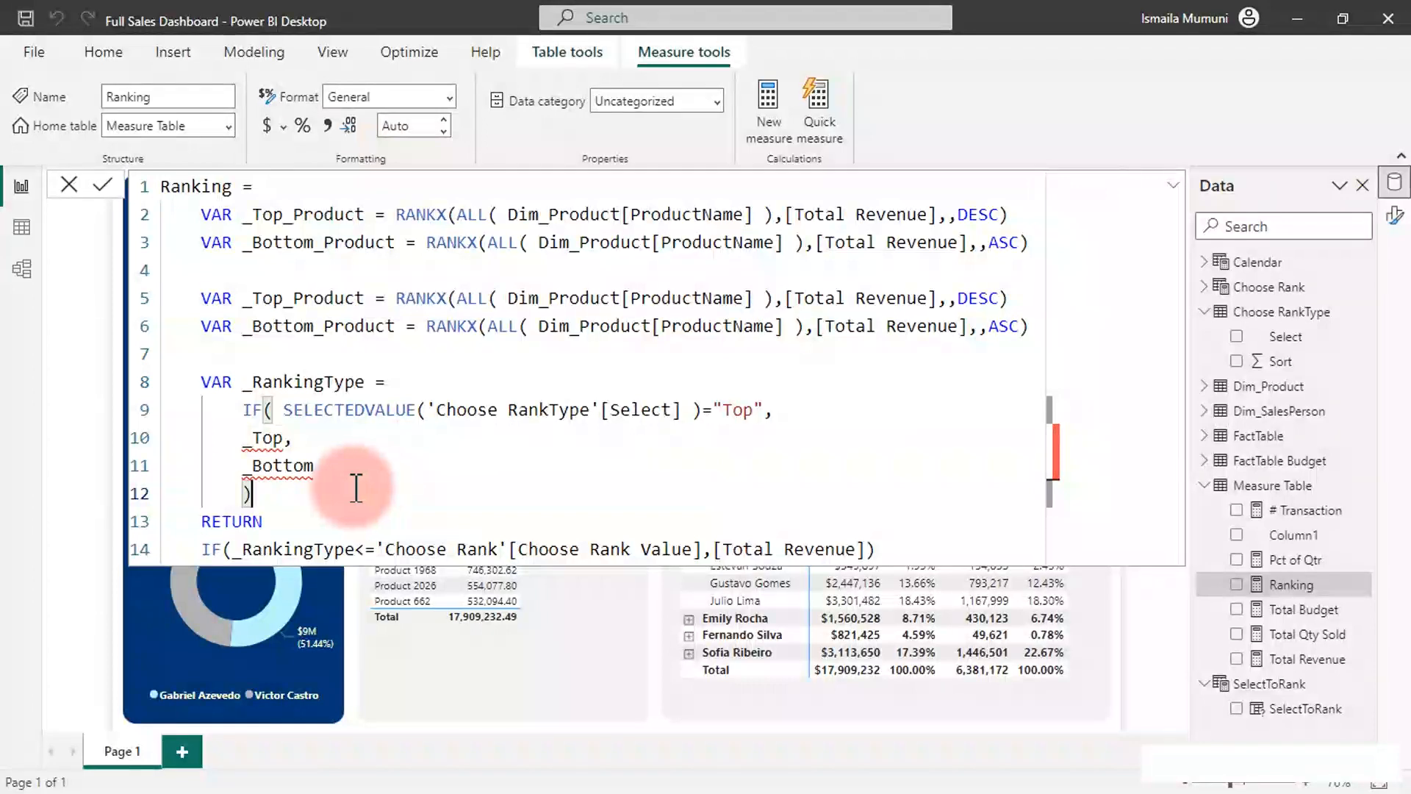
click(330, 481)
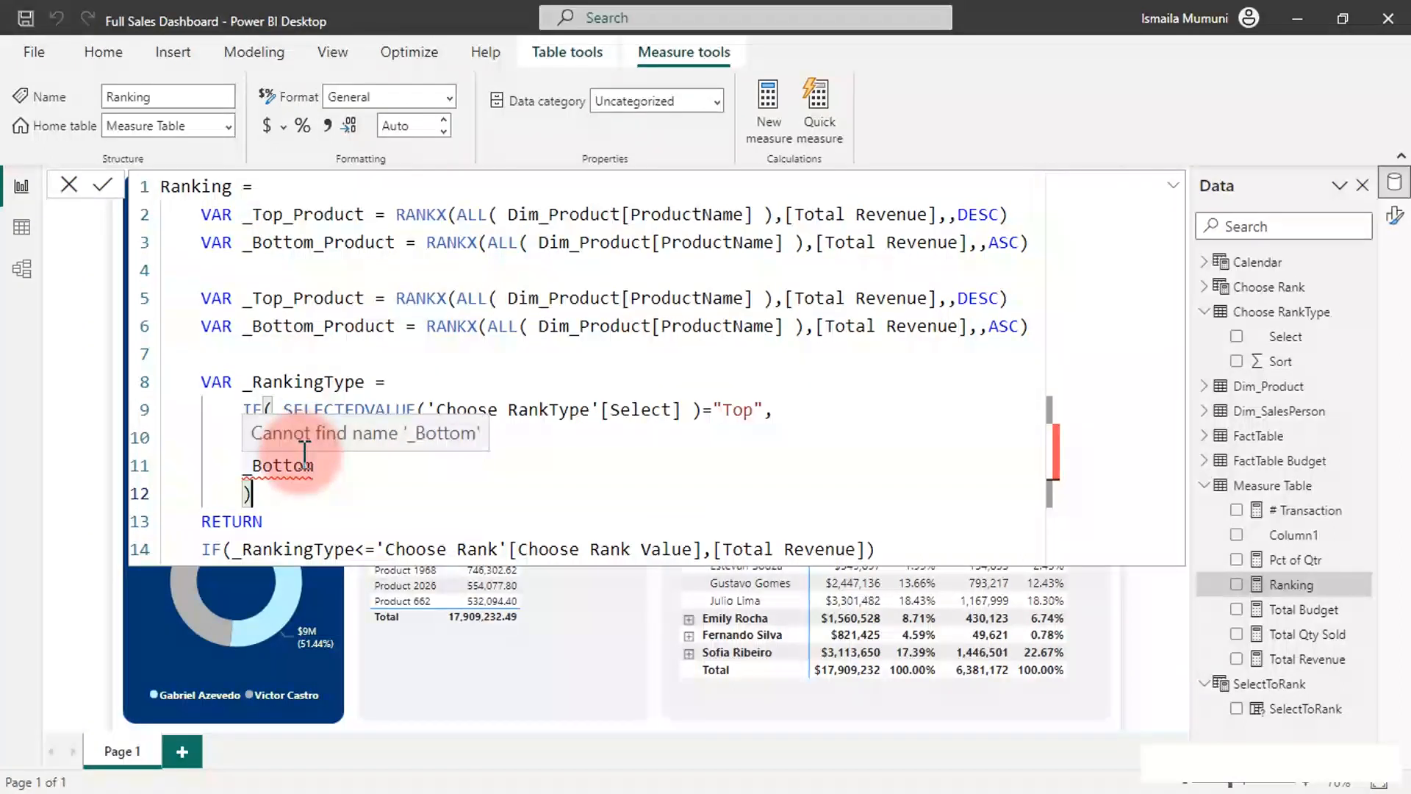
drag(365, 294, 301, 305)
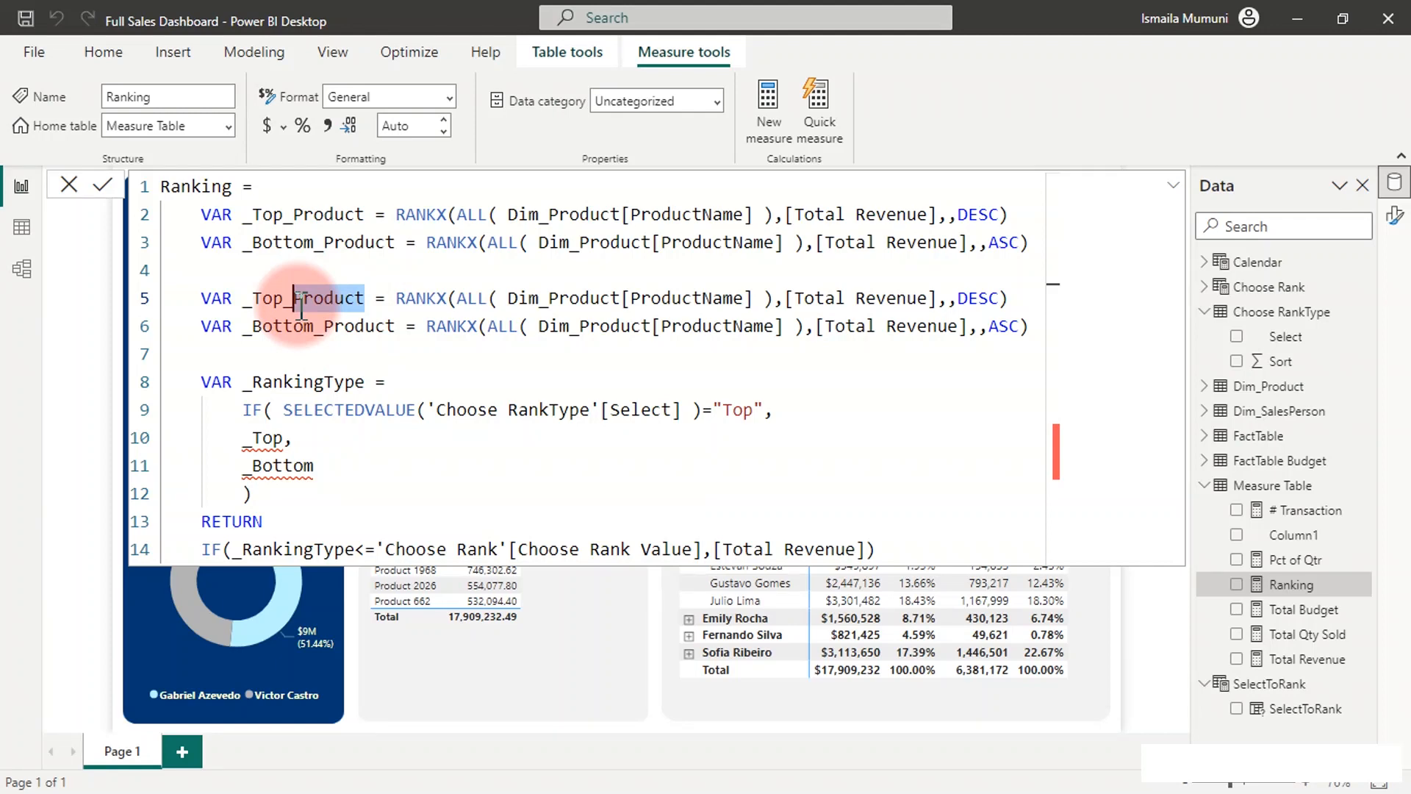
text(Salespers)
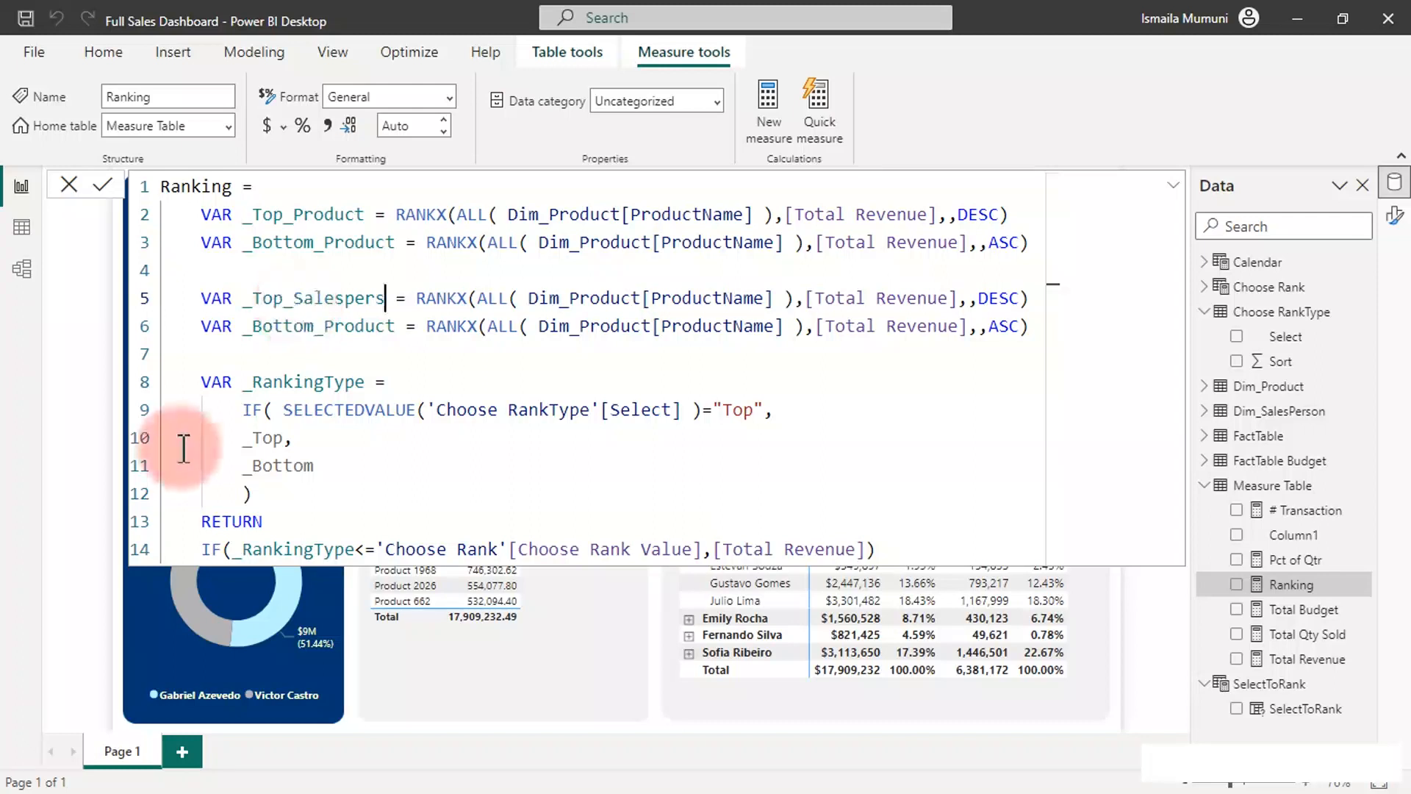
Step: Rename the duplicated _Bottom_Product variable in the Ranking formula to _Bottom_Salesperson
double_click(379, 329)
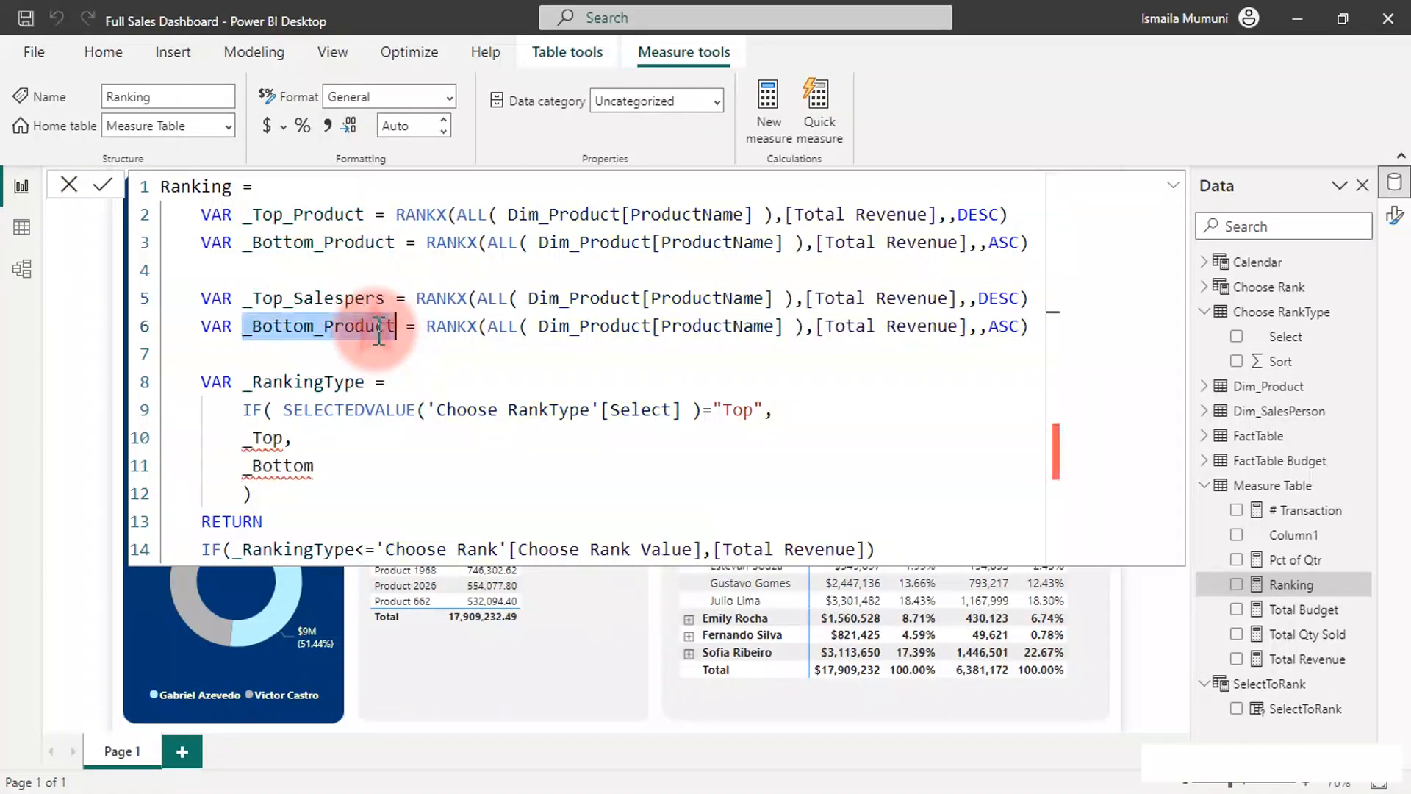
drag(398, 328, 368, 328)
drag(370, 328, 324, 319)
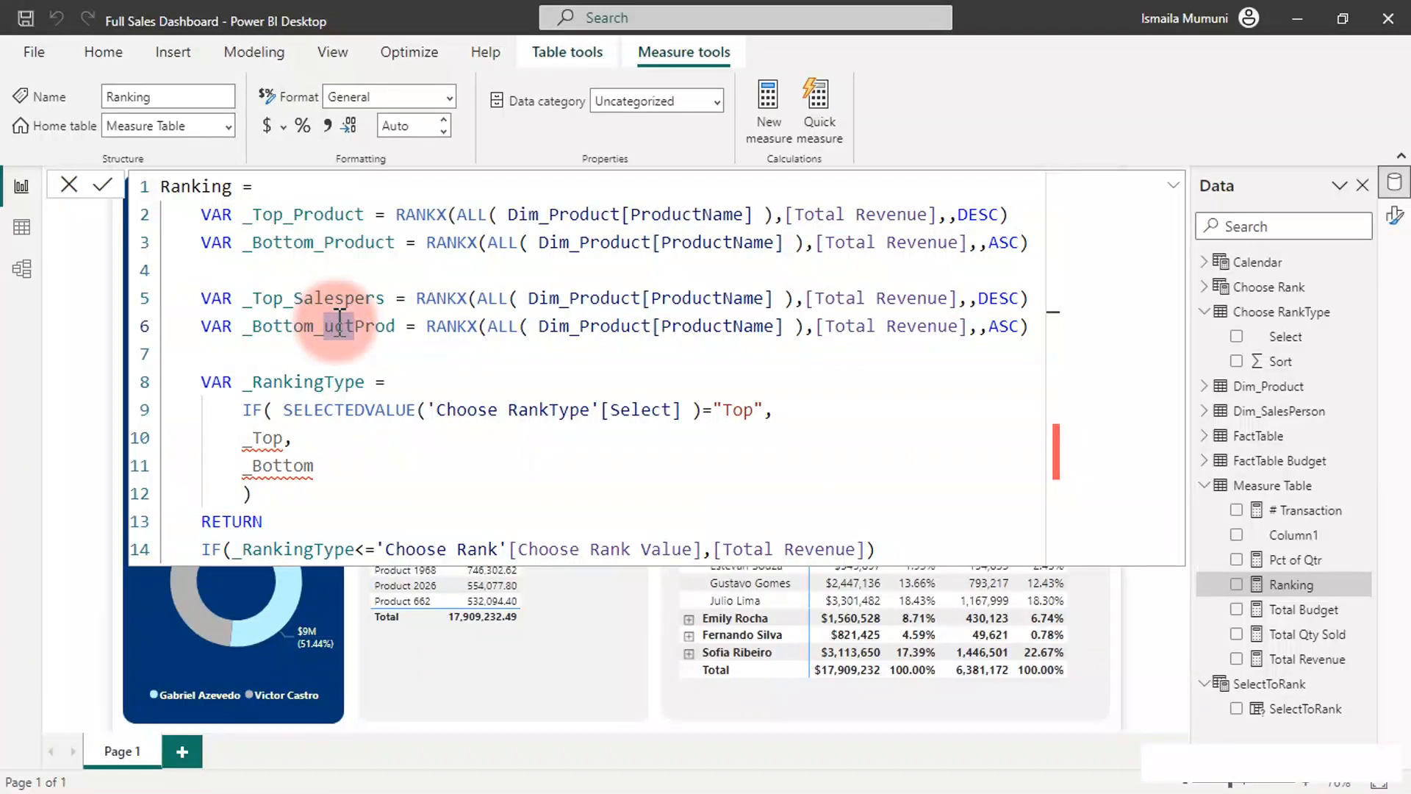
key(Delete)
key(Delete)
key(Delete)
key(Delete)
key(Delete)
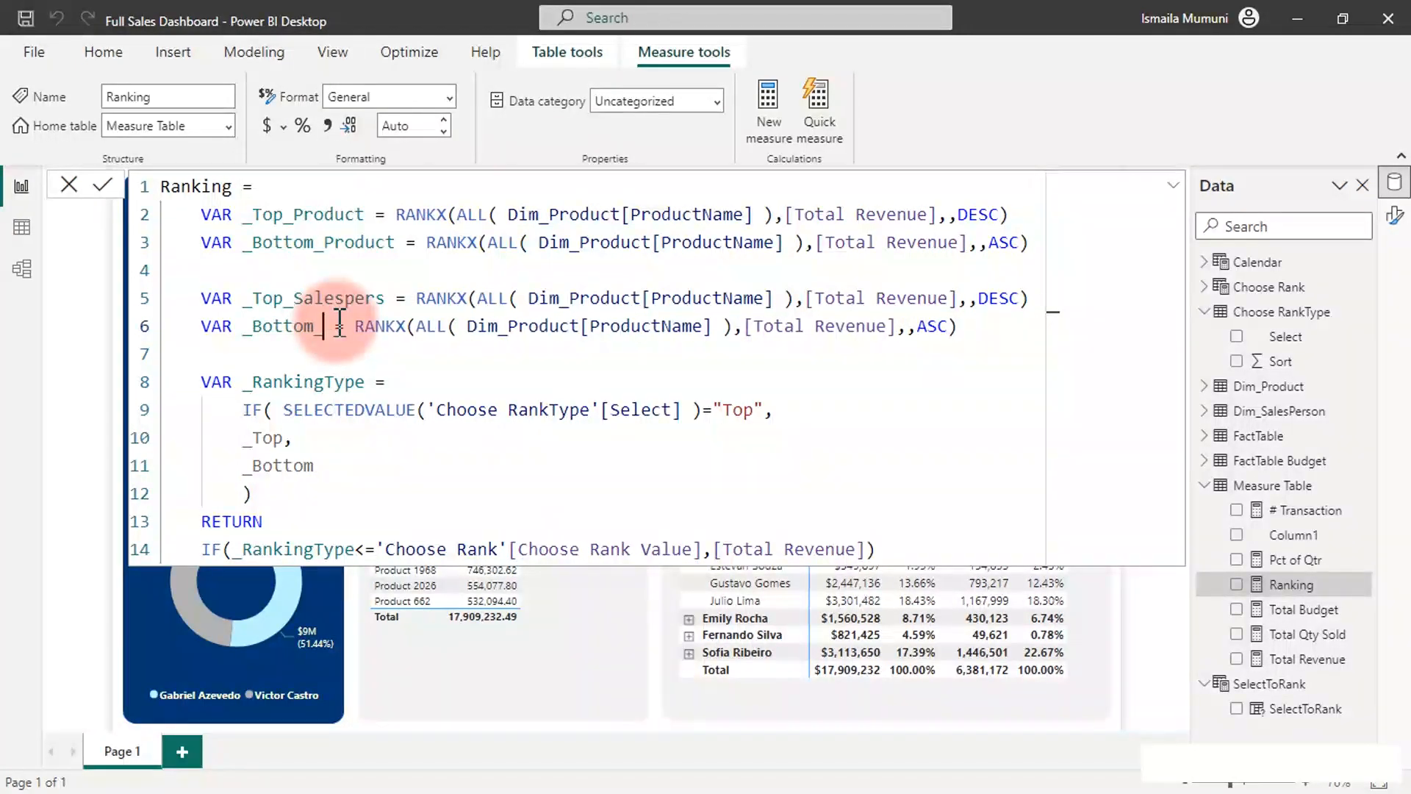
text(Salesper)
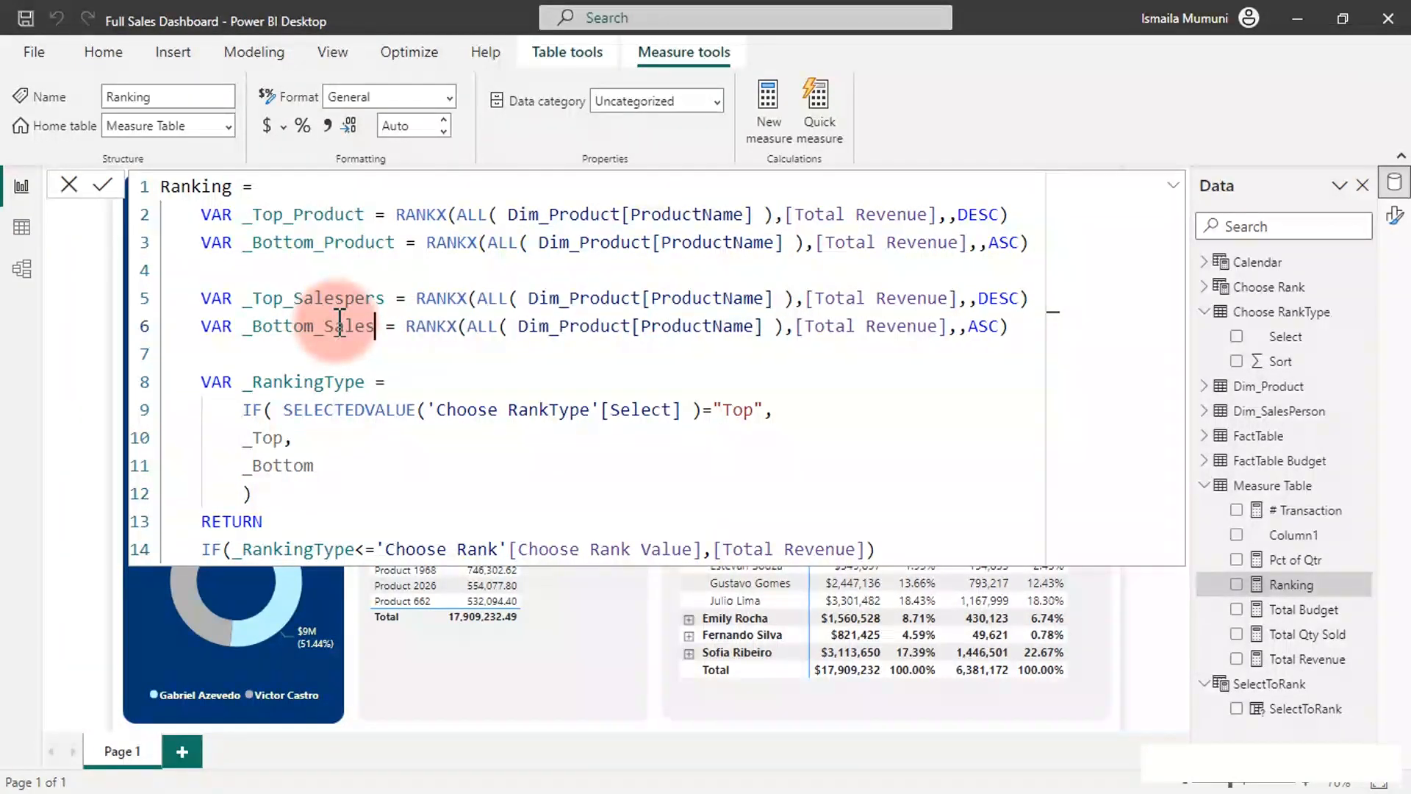
text(s)
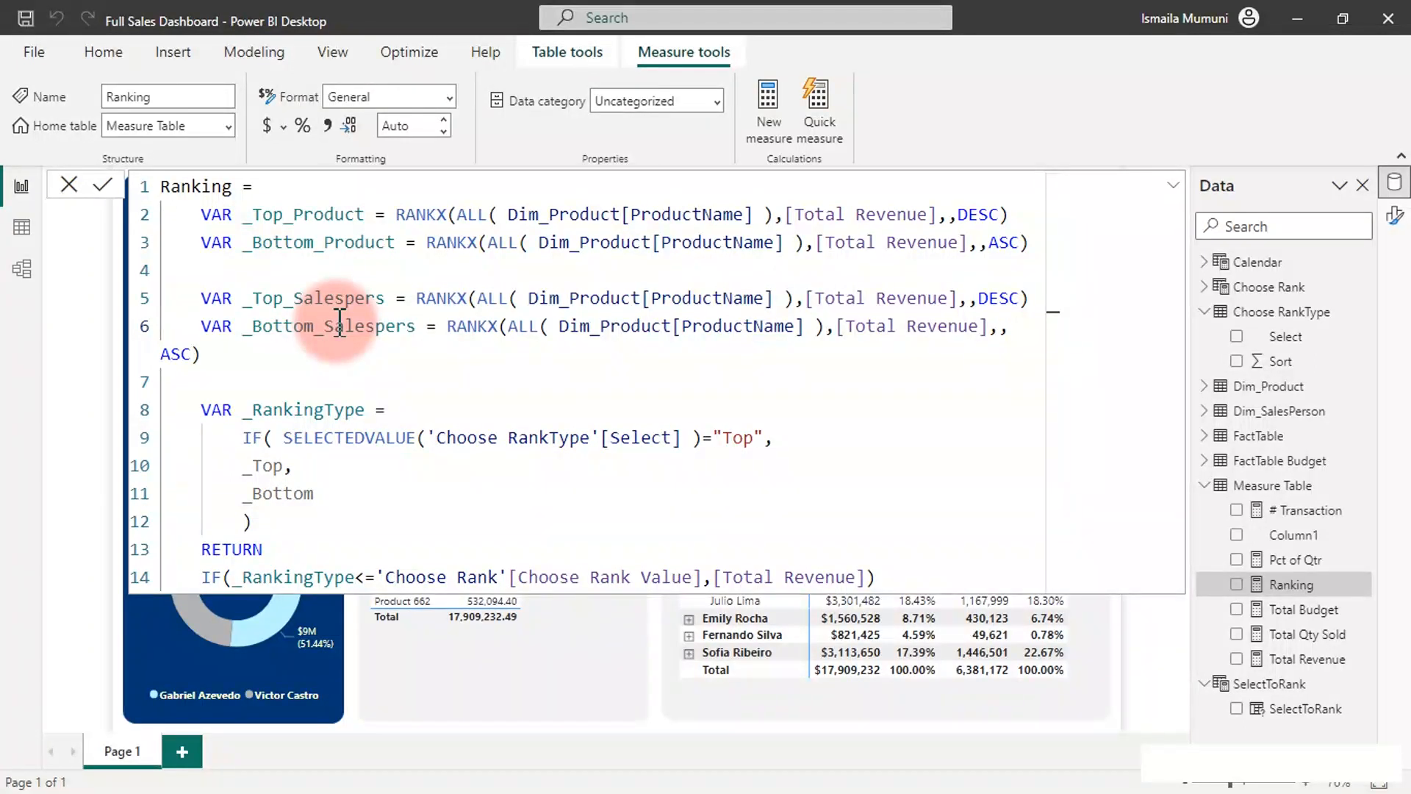
text(on)
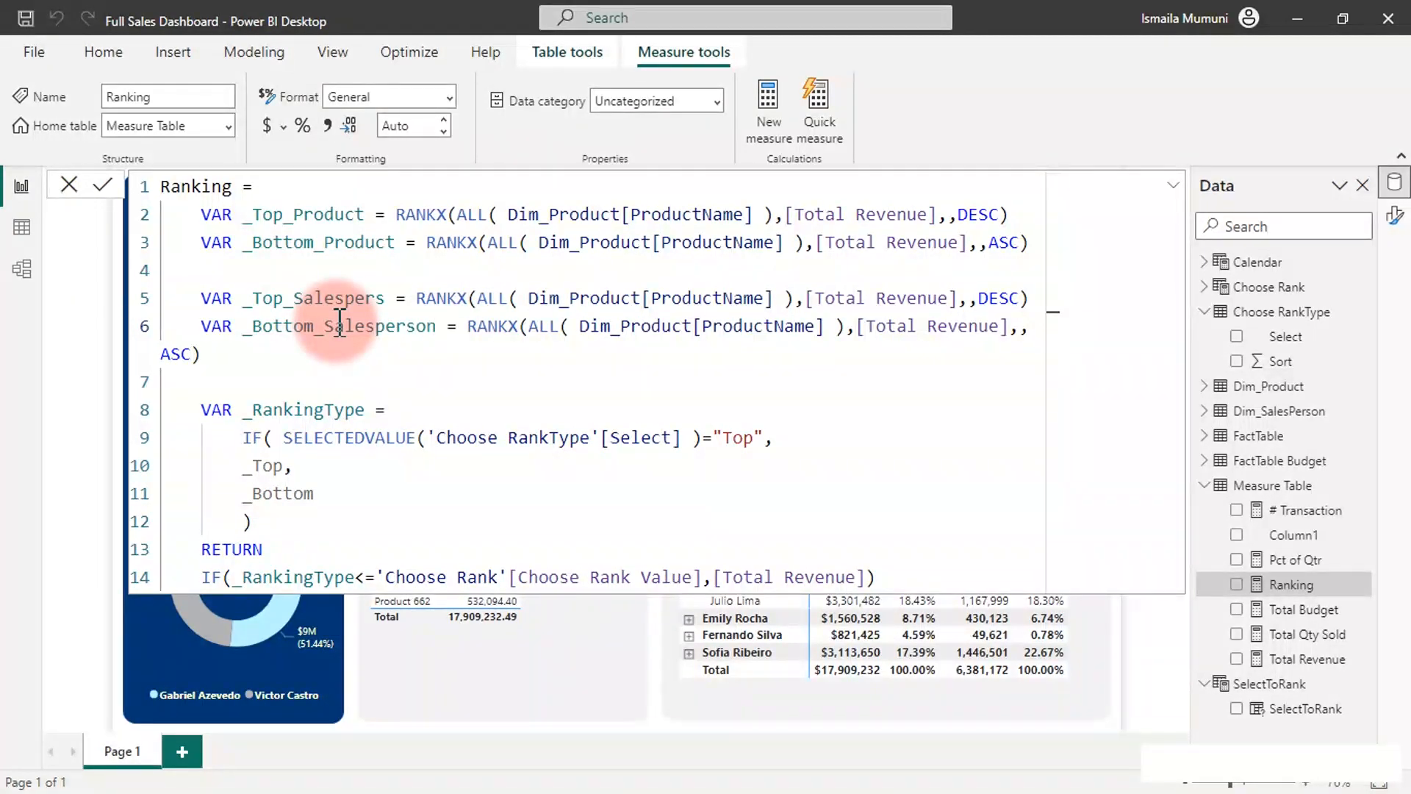
Step: Add another copy of the _Top_Product and _Bottom_Product declarations below the salesperson variables, separated by a blank line
click(260, 363)
scroll(252, 368, down, 1)
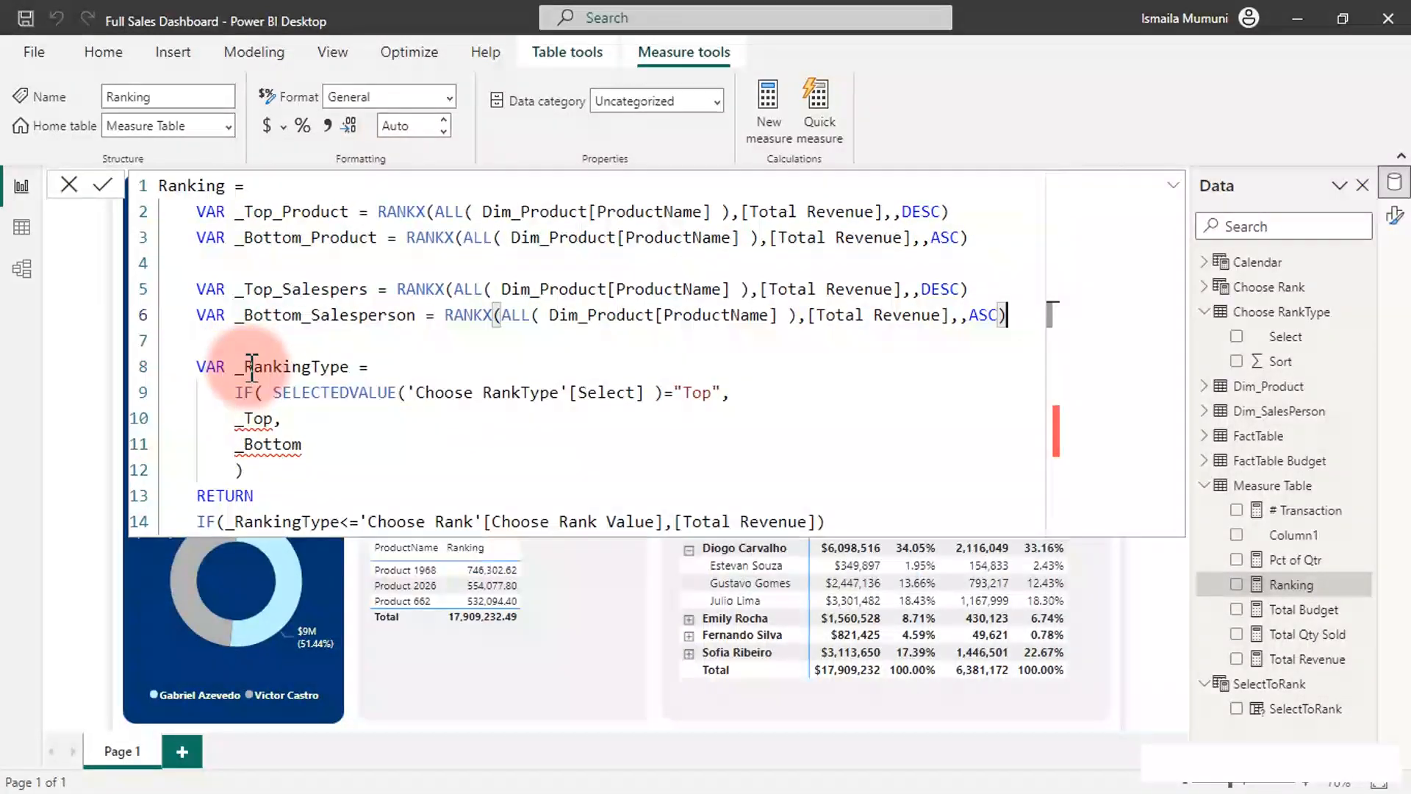
key(Return)
key(Return)
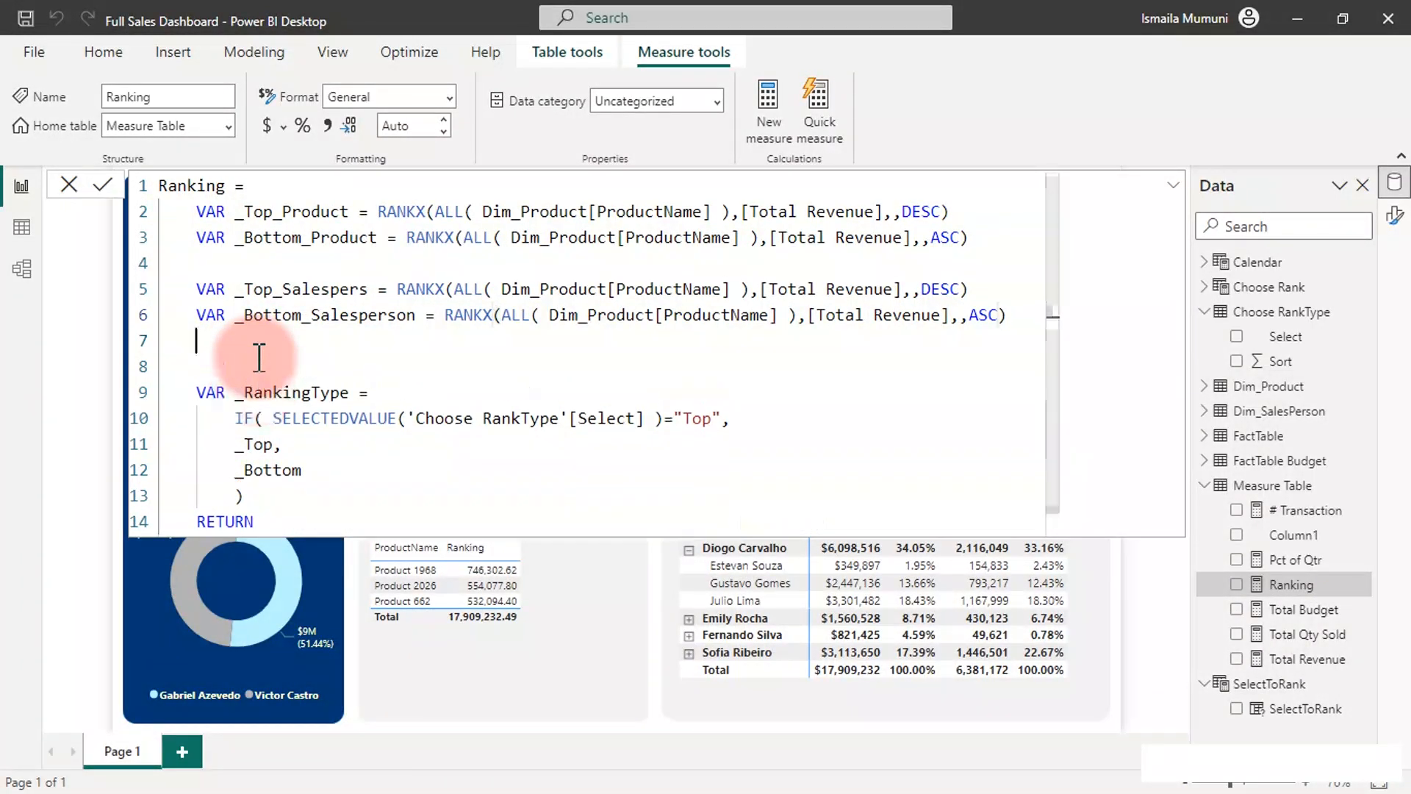
key(ctrl+v)
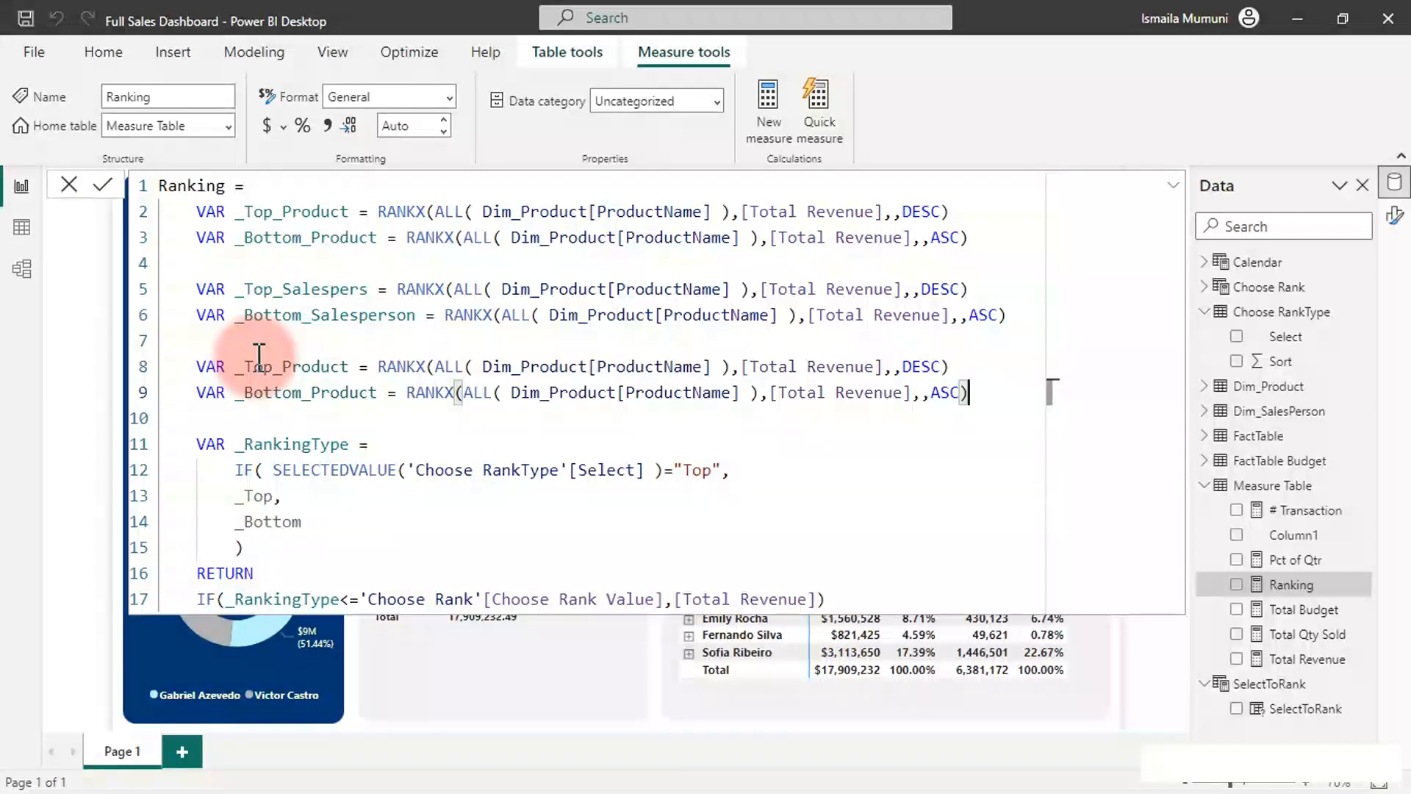
Step: Rename the variables in the newly pasted declarations to _Top_ProductGroup and _Bottom_ProductGroup
click(350, 365)
text(Gro)
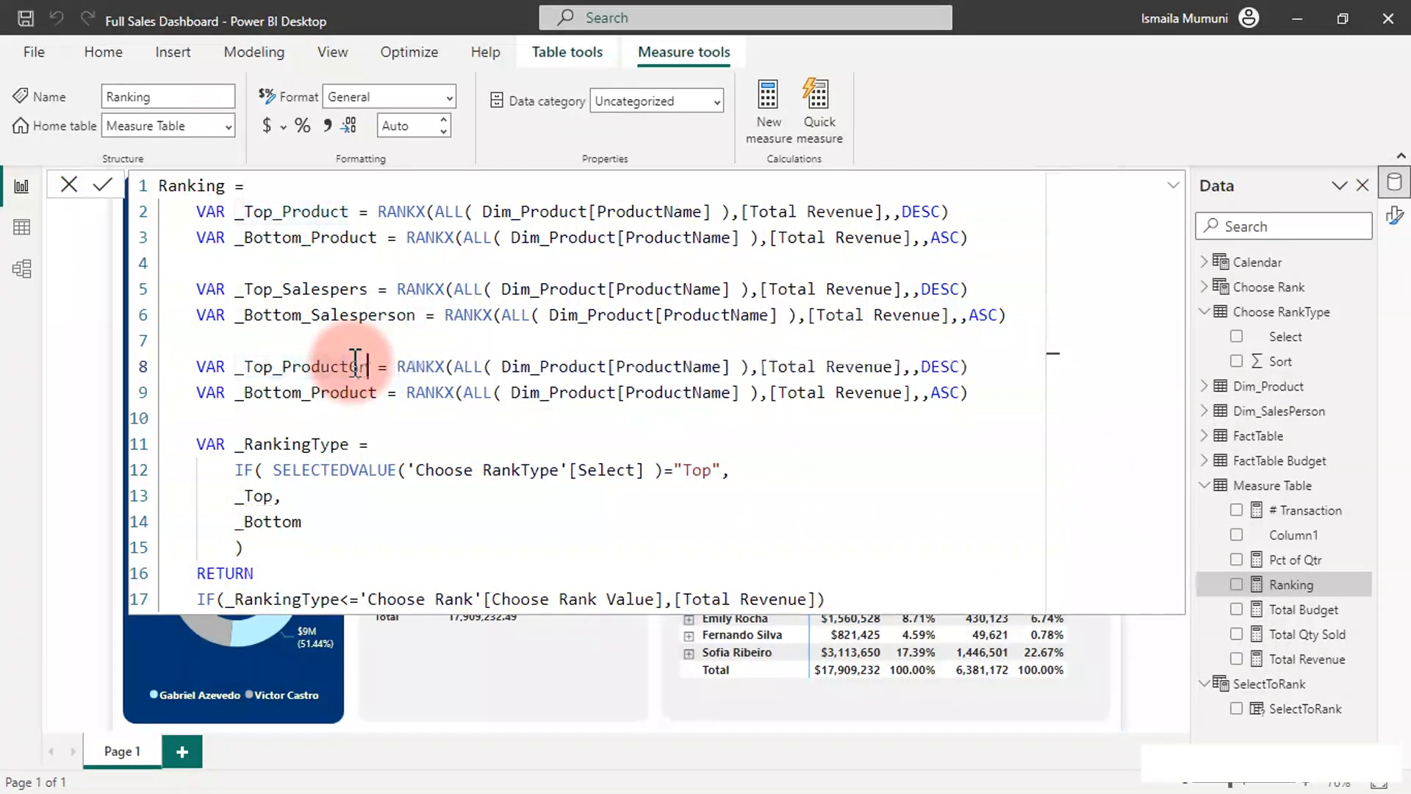
text(up)
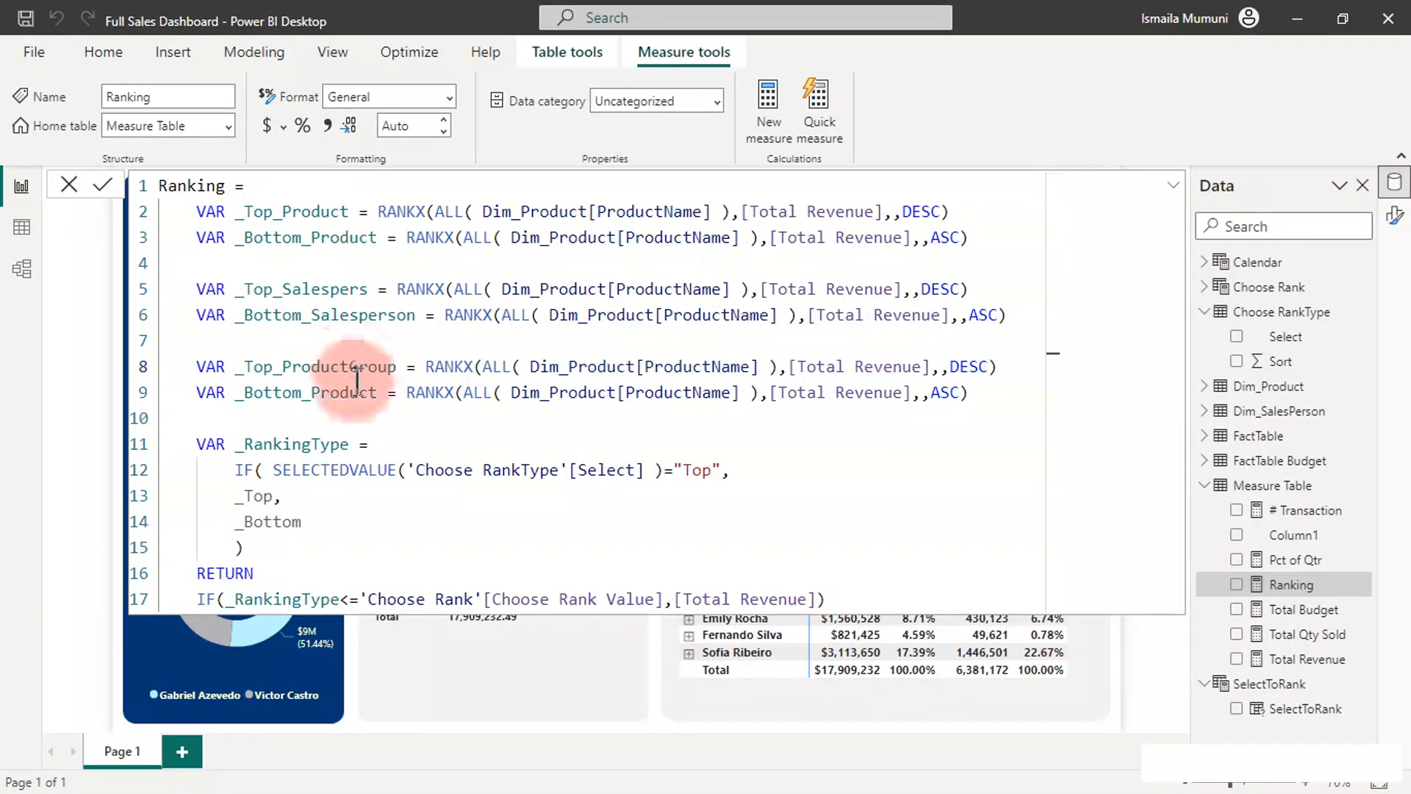
click(377, 392)
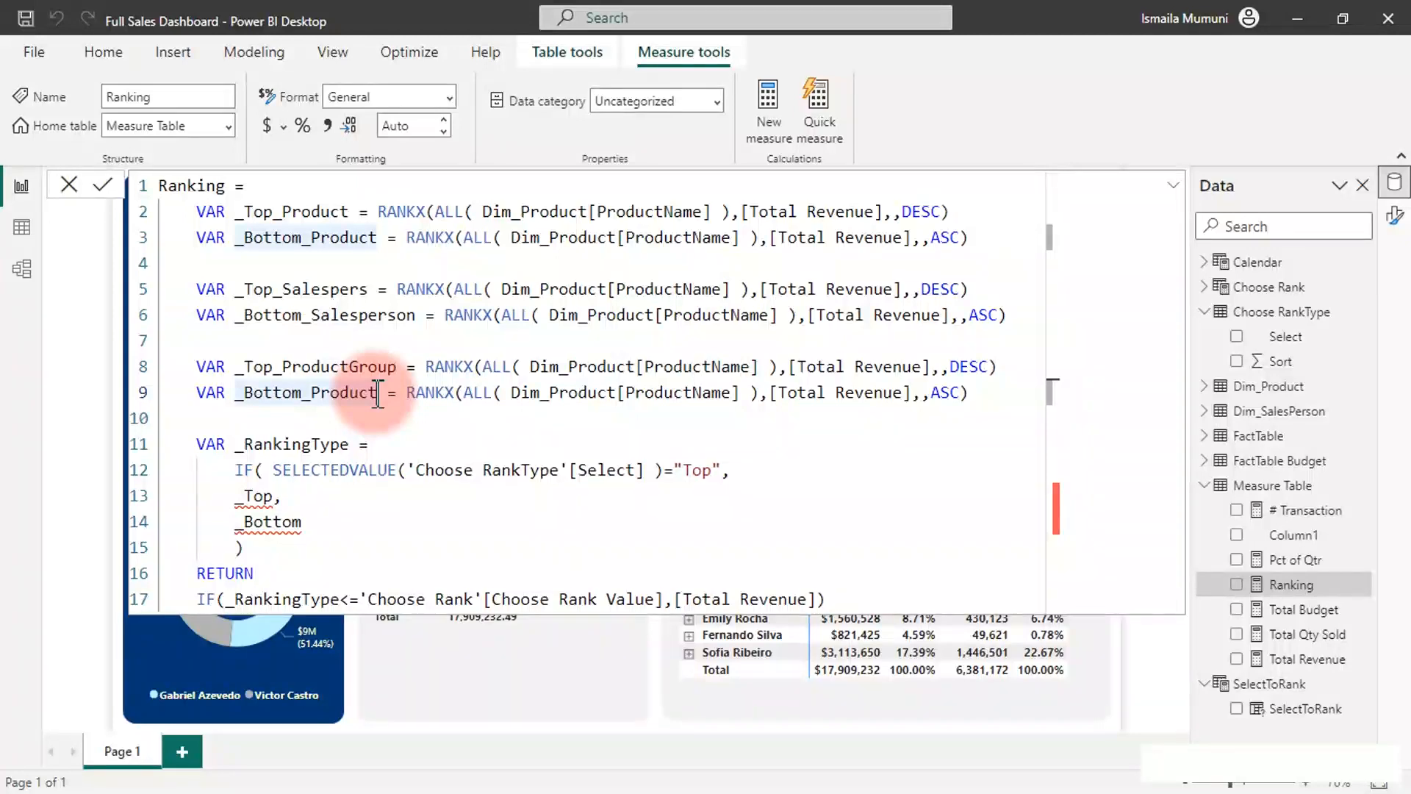
text(Group)
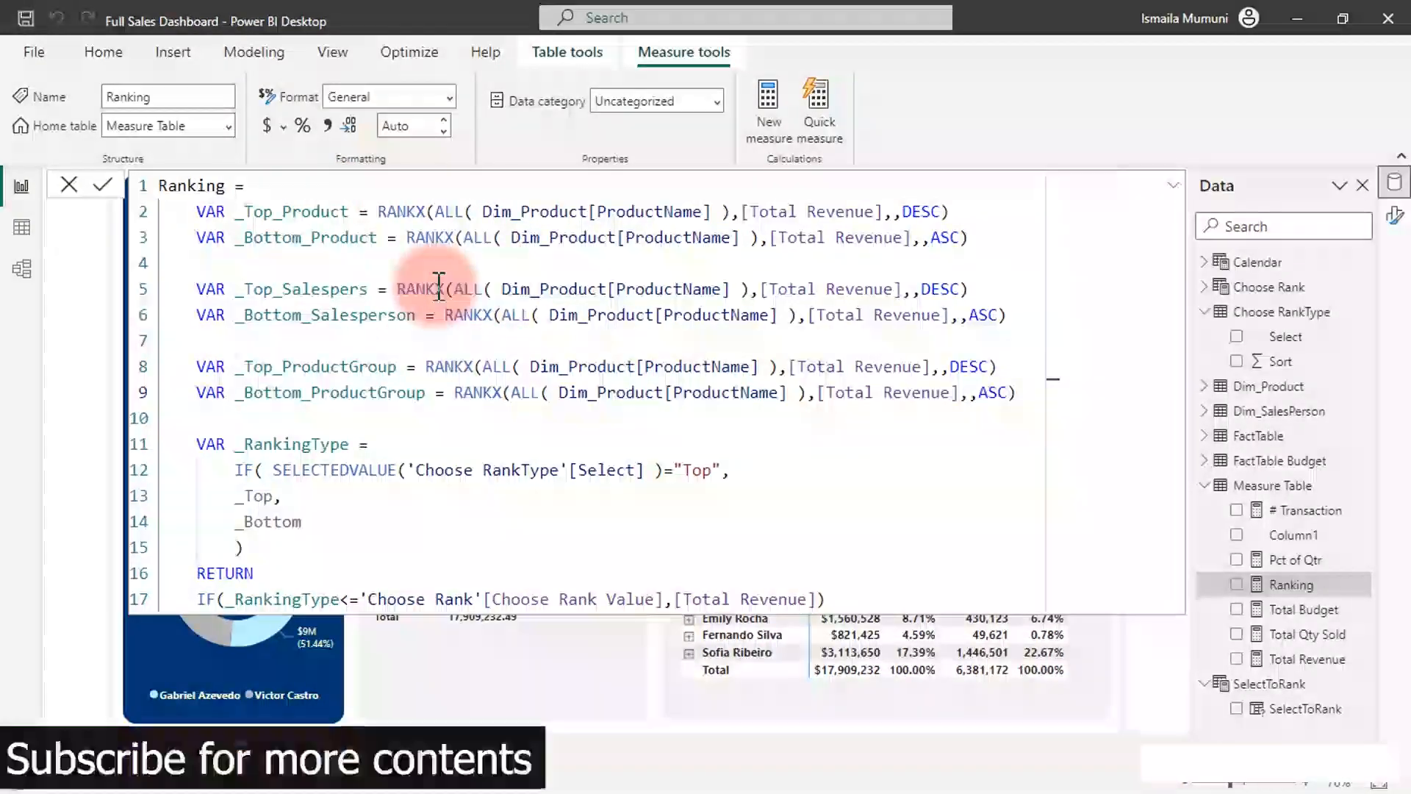
Step: Replace the column inside ALL with Dim_SalesPerson[Salesperson] in both the _Top_Salespers and _Bottom_Salesperson declarations
drag(735, 291, 505, 290)
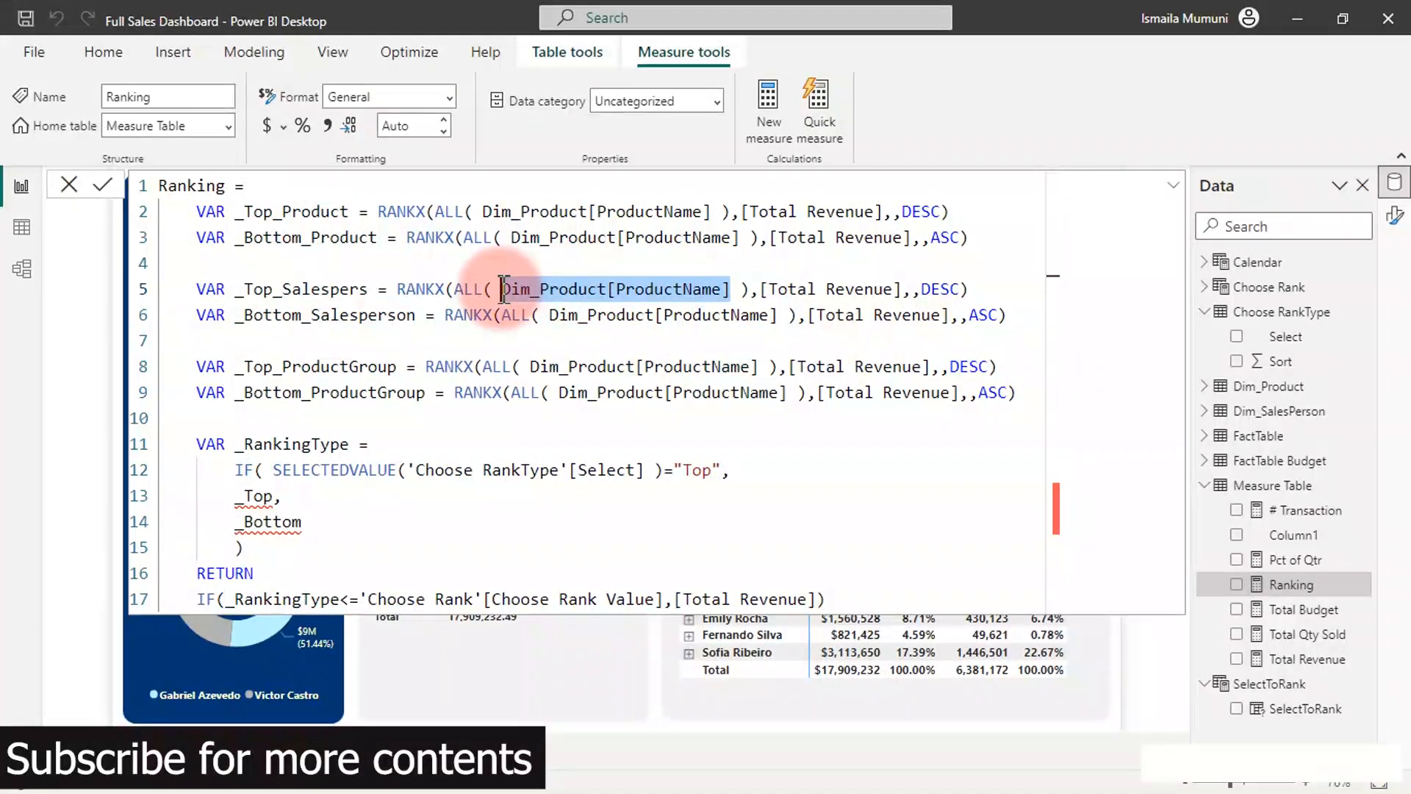
text(Sa)
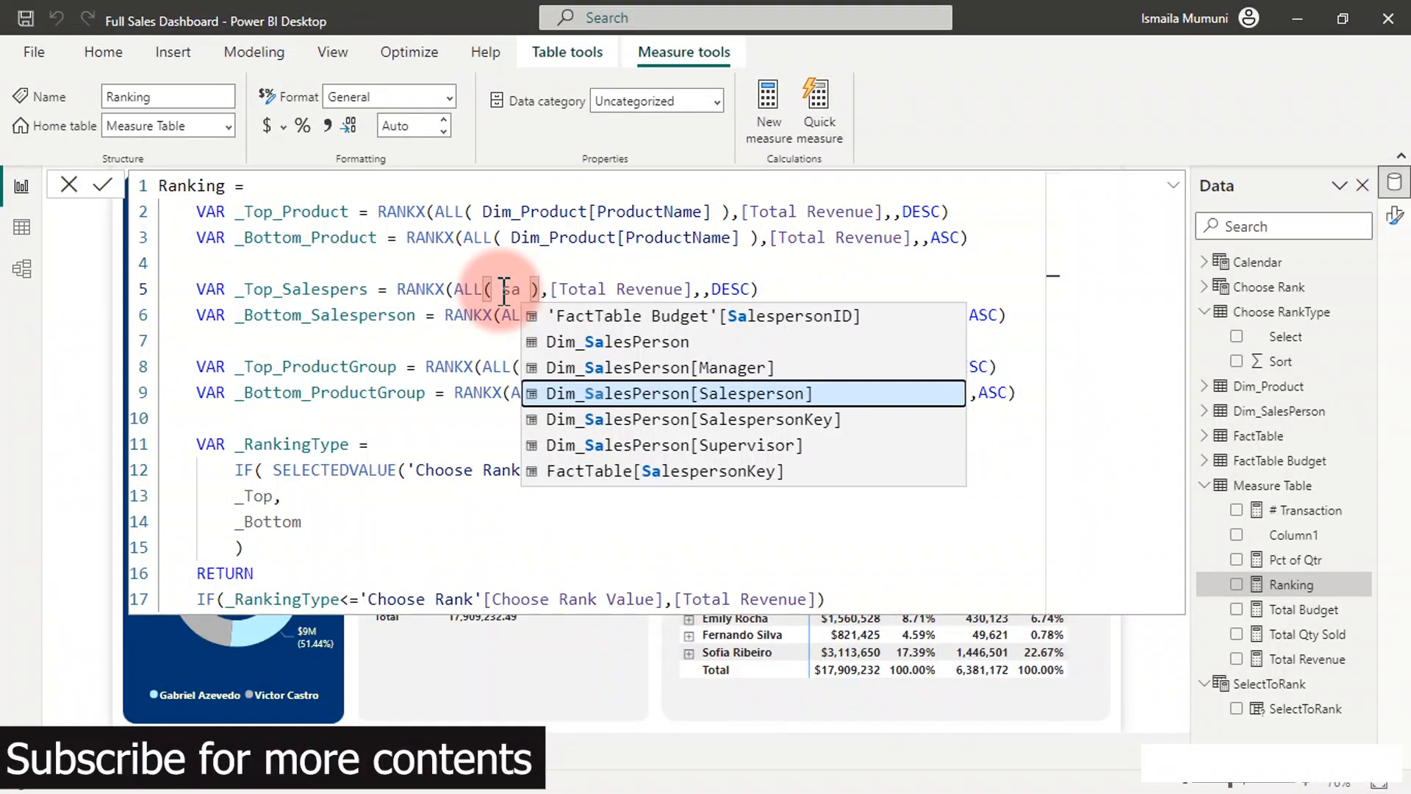
key(Tab)
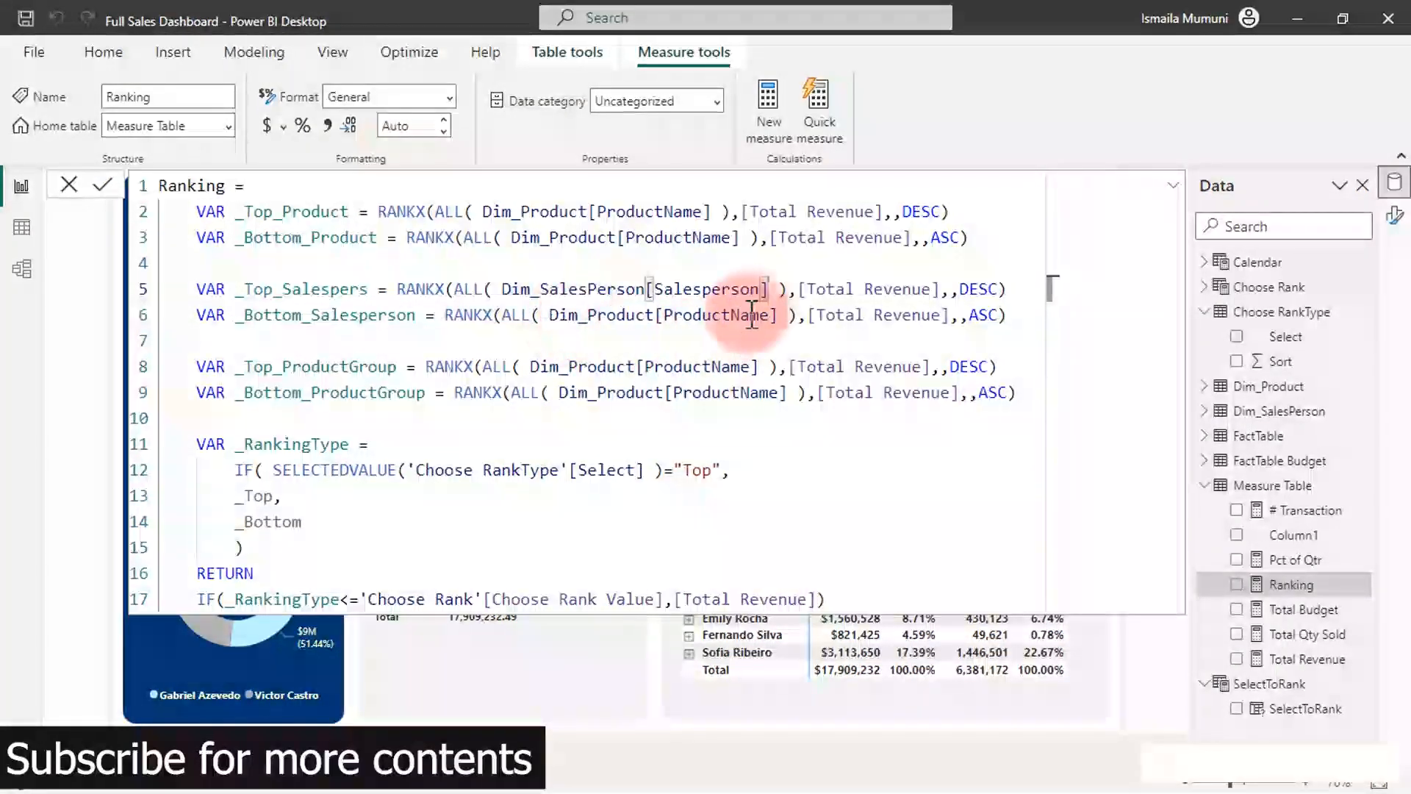
drag(778, 315, 548, 303)
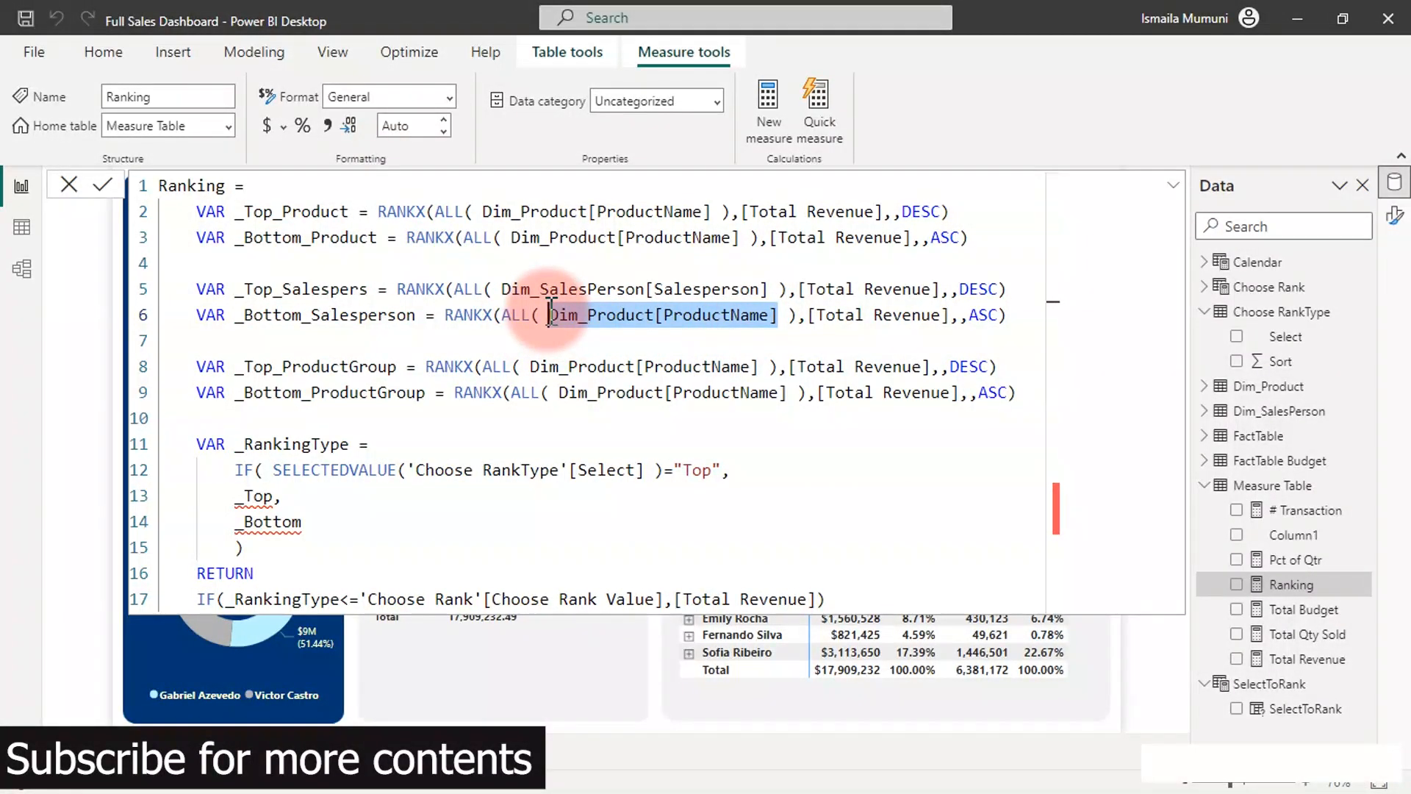
text(sal)
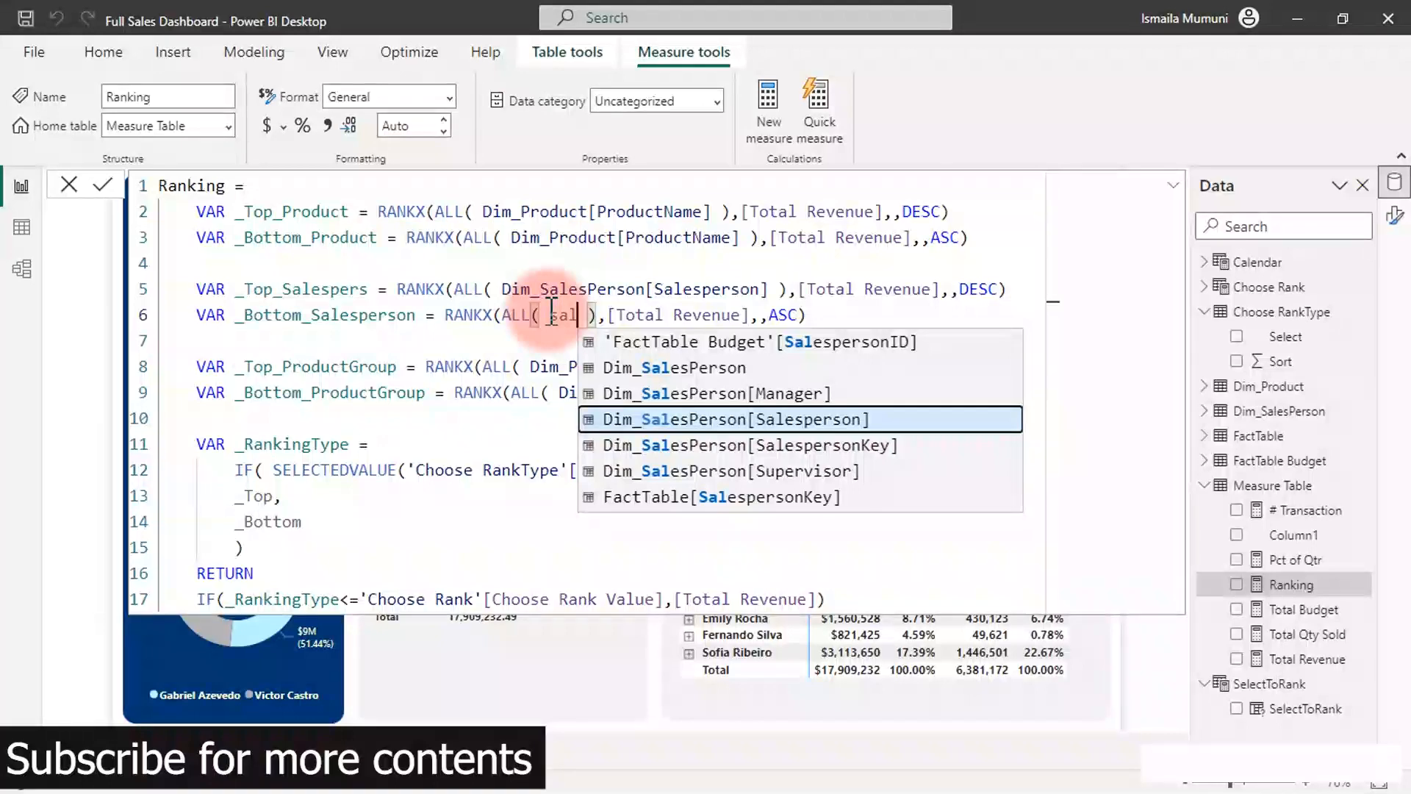
key(Tab)
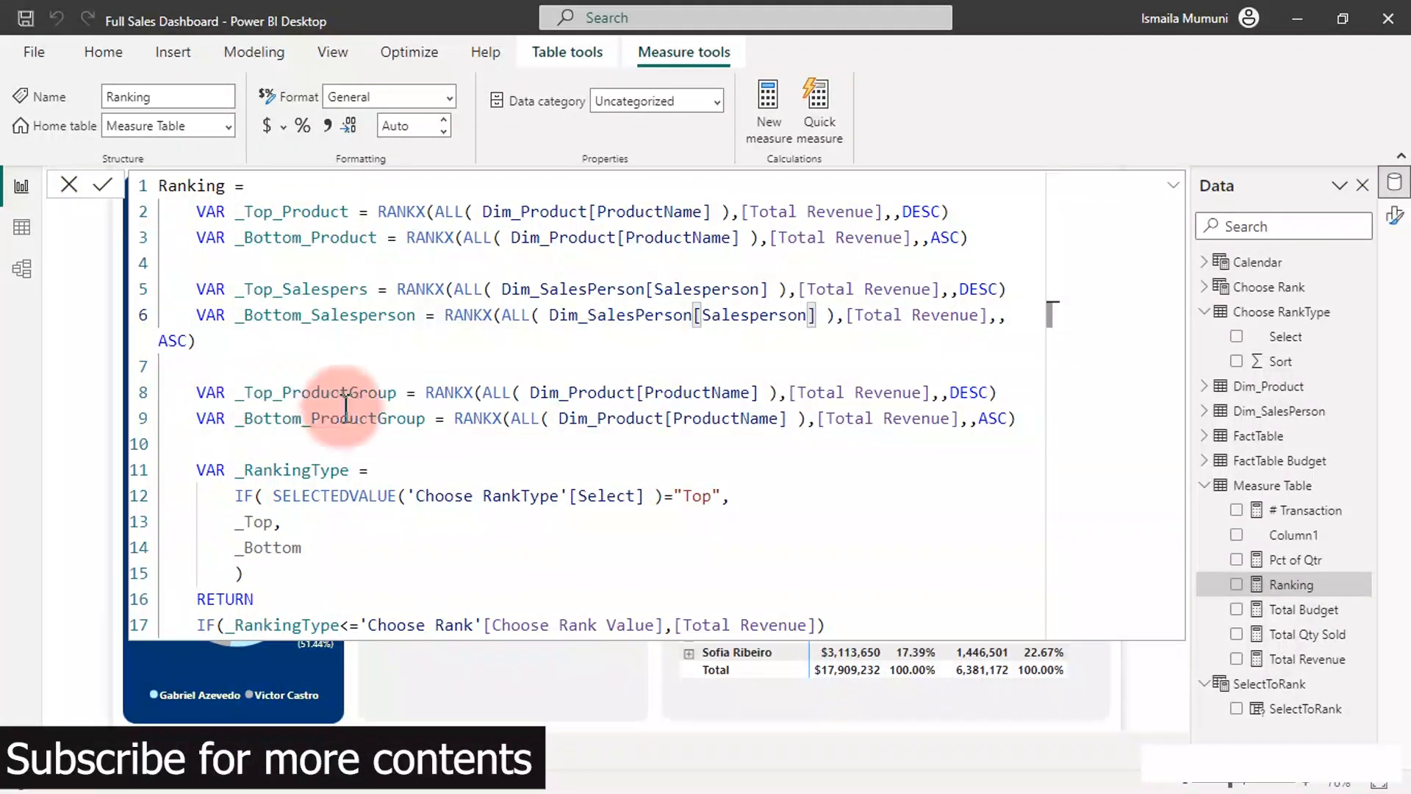
Step: Replace the column inside ALL with Dim_Product[ProductGroup] in both the _Top_ProductGroup and _Bottom_ProductGroup declarations
click(751, 392)
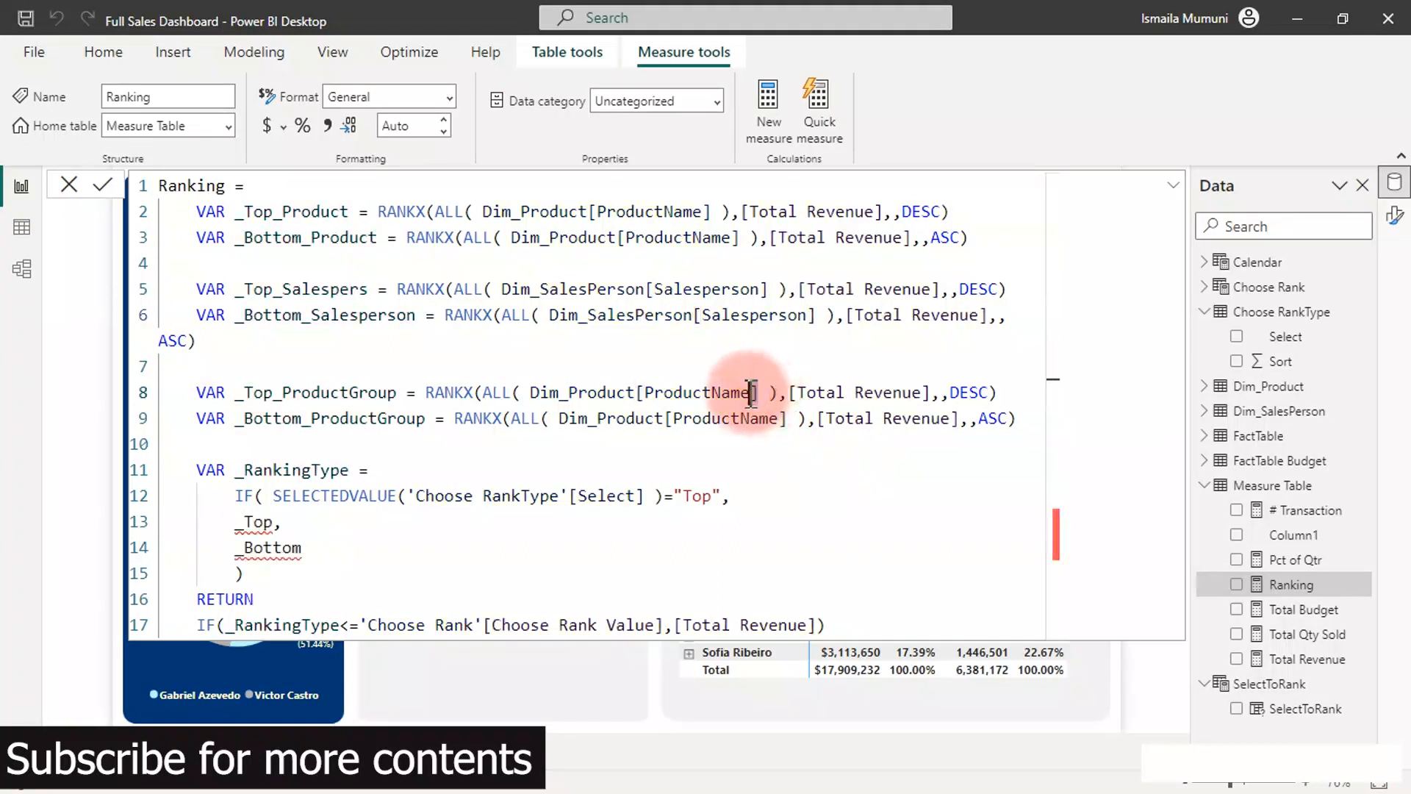
key(BackSpace)
key(BackSpace)
key(BackSpace)
key(BackSpace)
key(BackSpace)
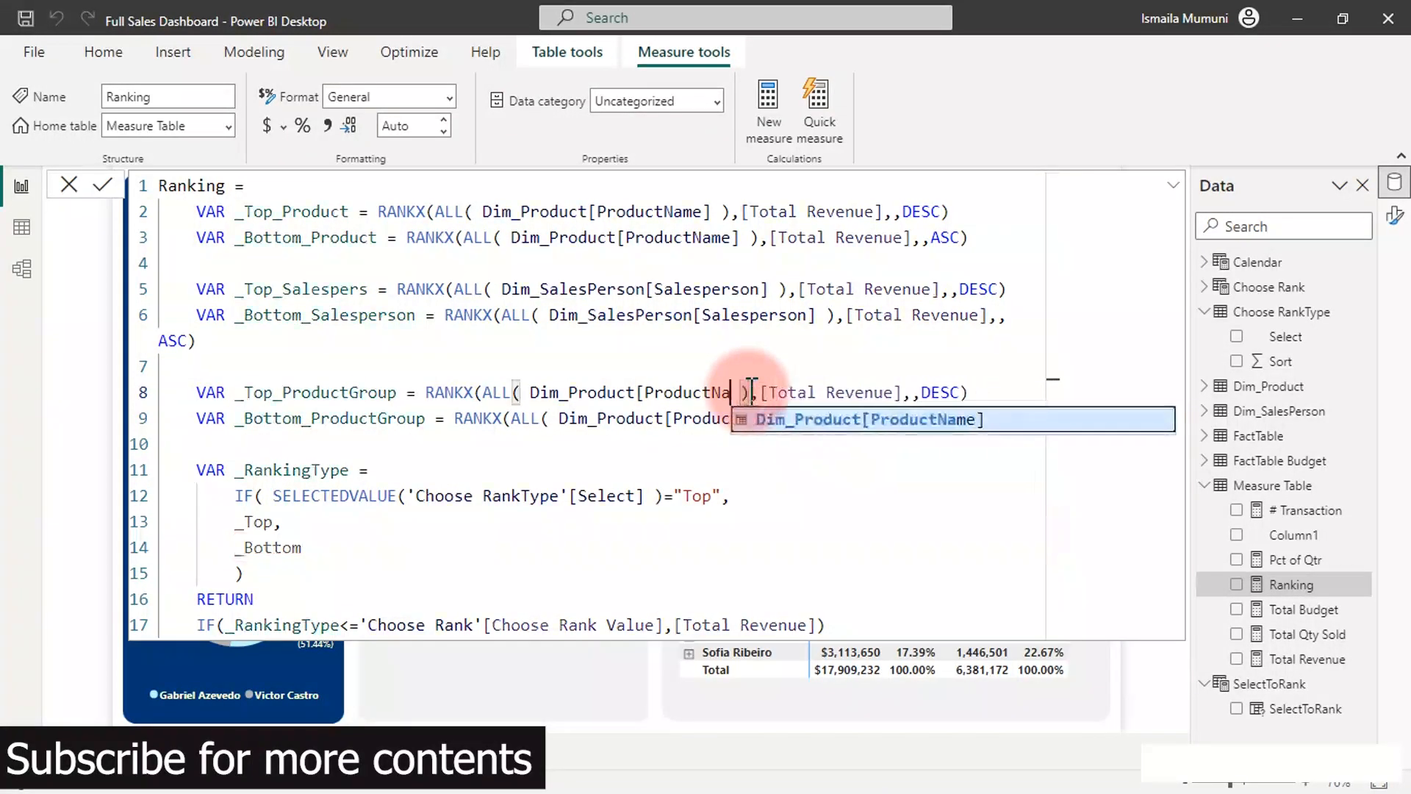
key(Down)
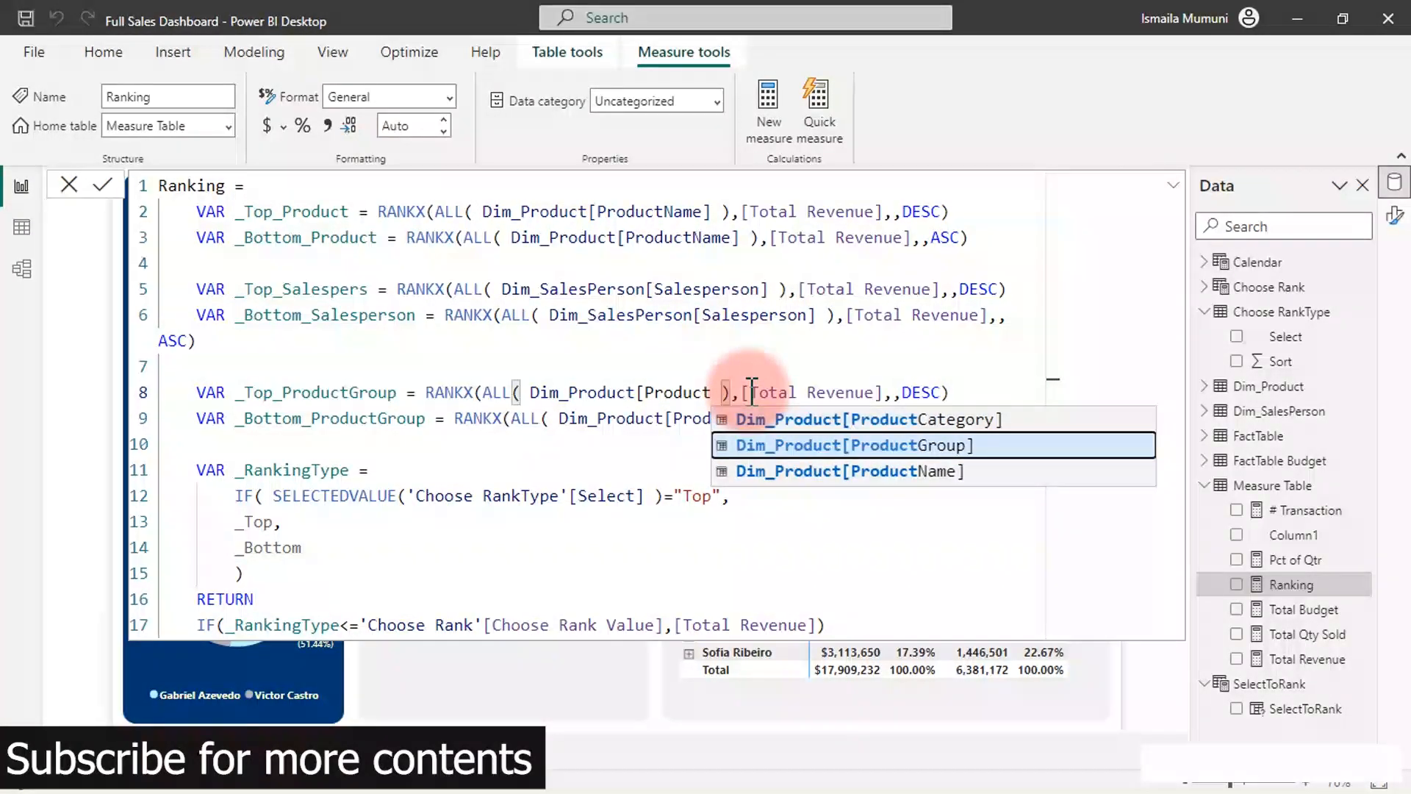
key(Tab)
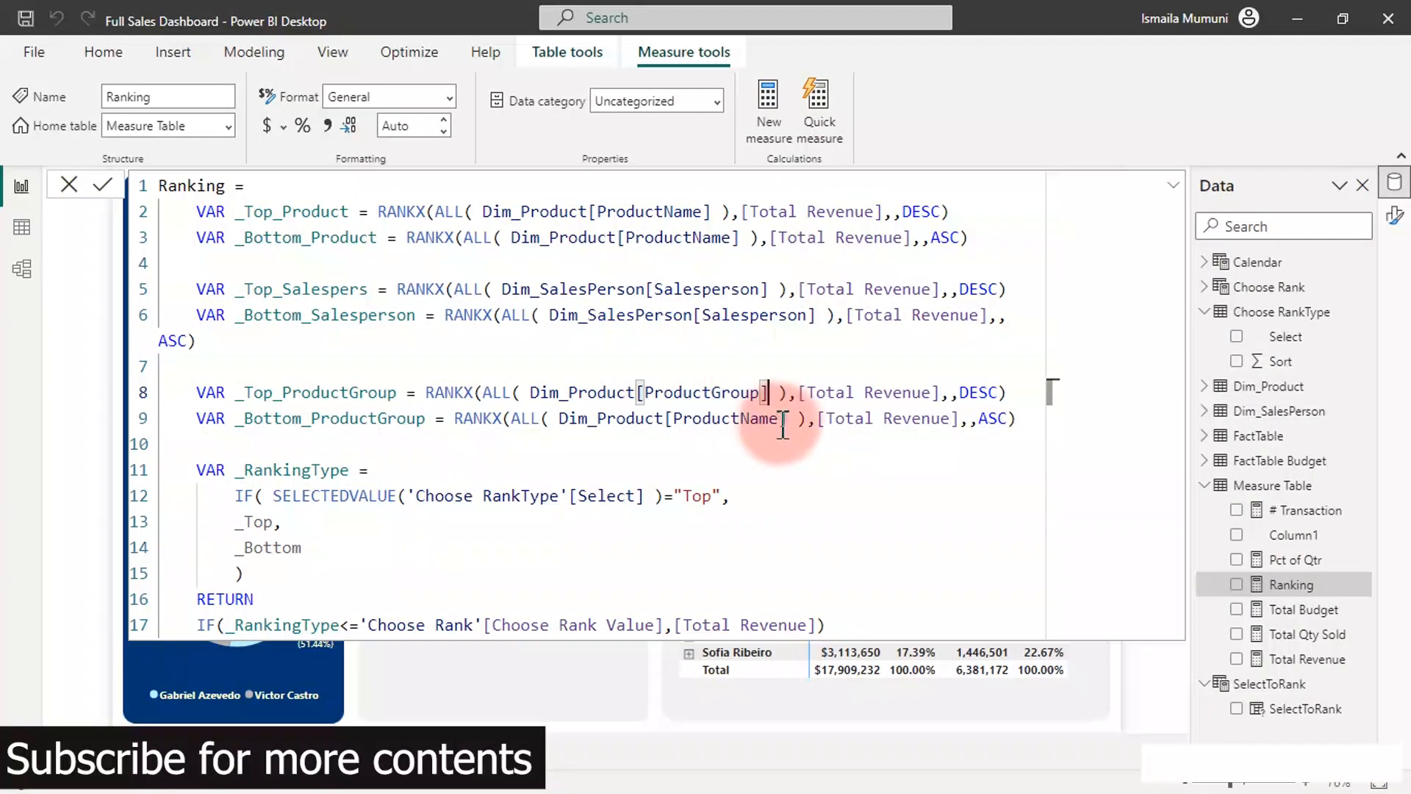
drag(794, 423, 745, 427)
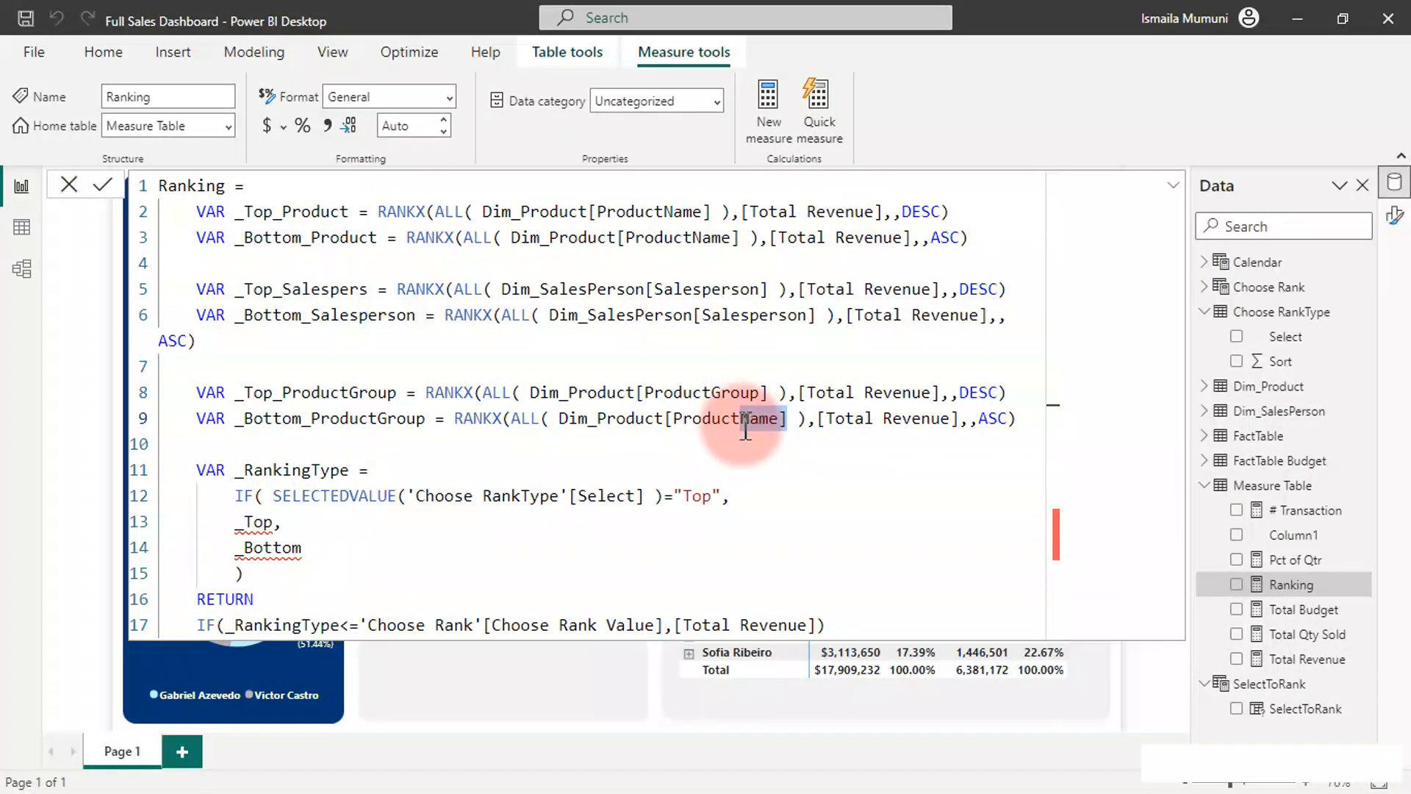
key(BackSpace)
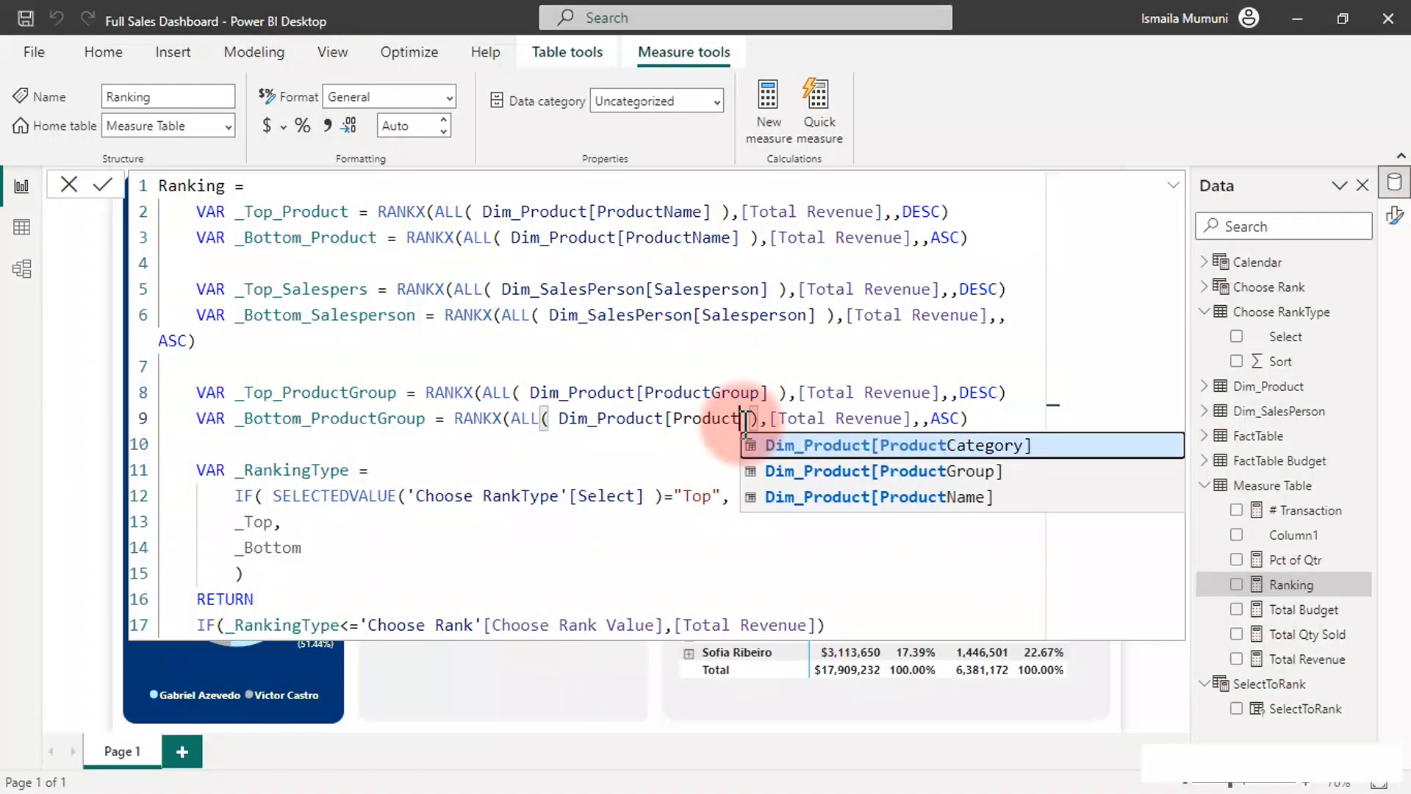
key(Down)
key(Tab)
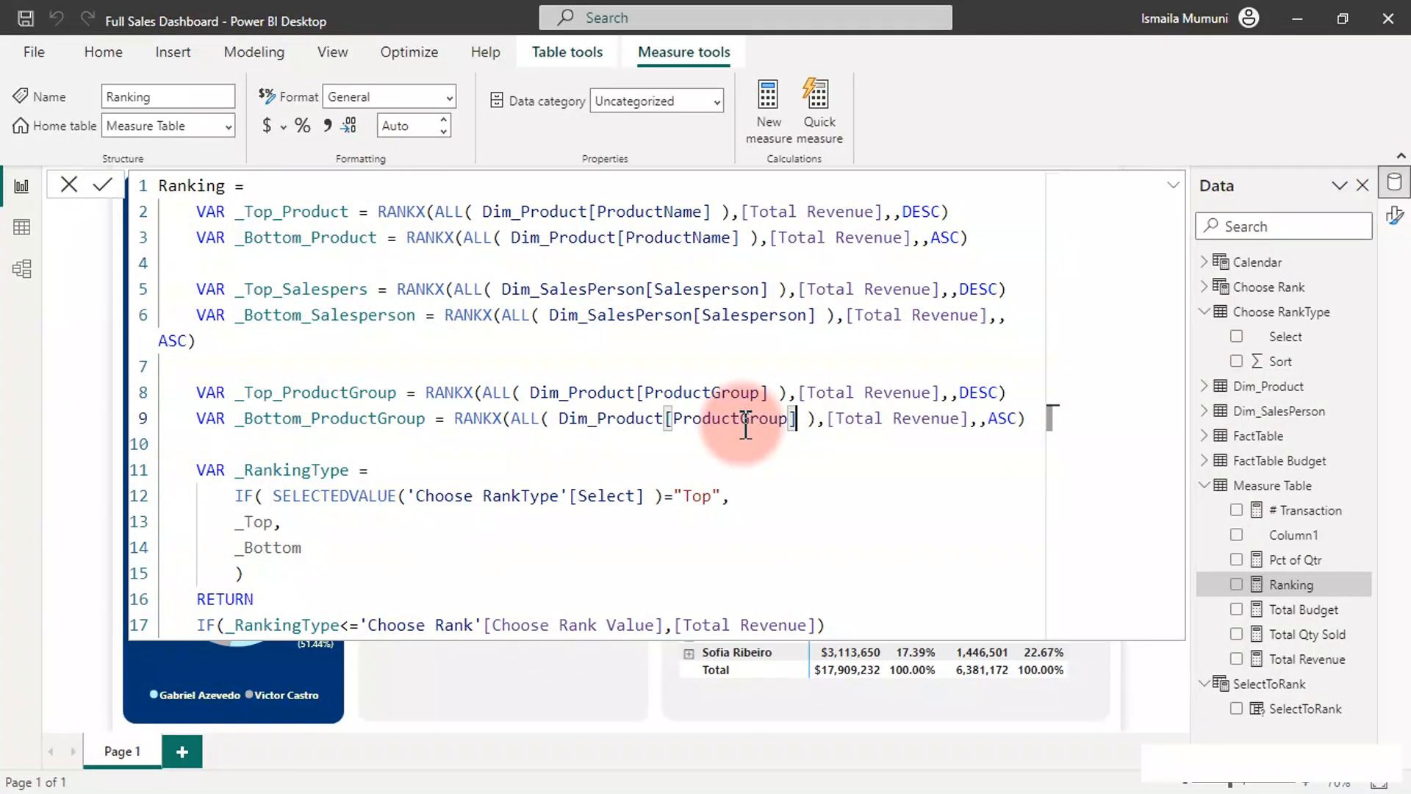
Step: Change the _Top and _Bottom references in the _RankingType IF expression to _Top_Product and _Bottom_Product
click(730, 494)
click(687, 467)
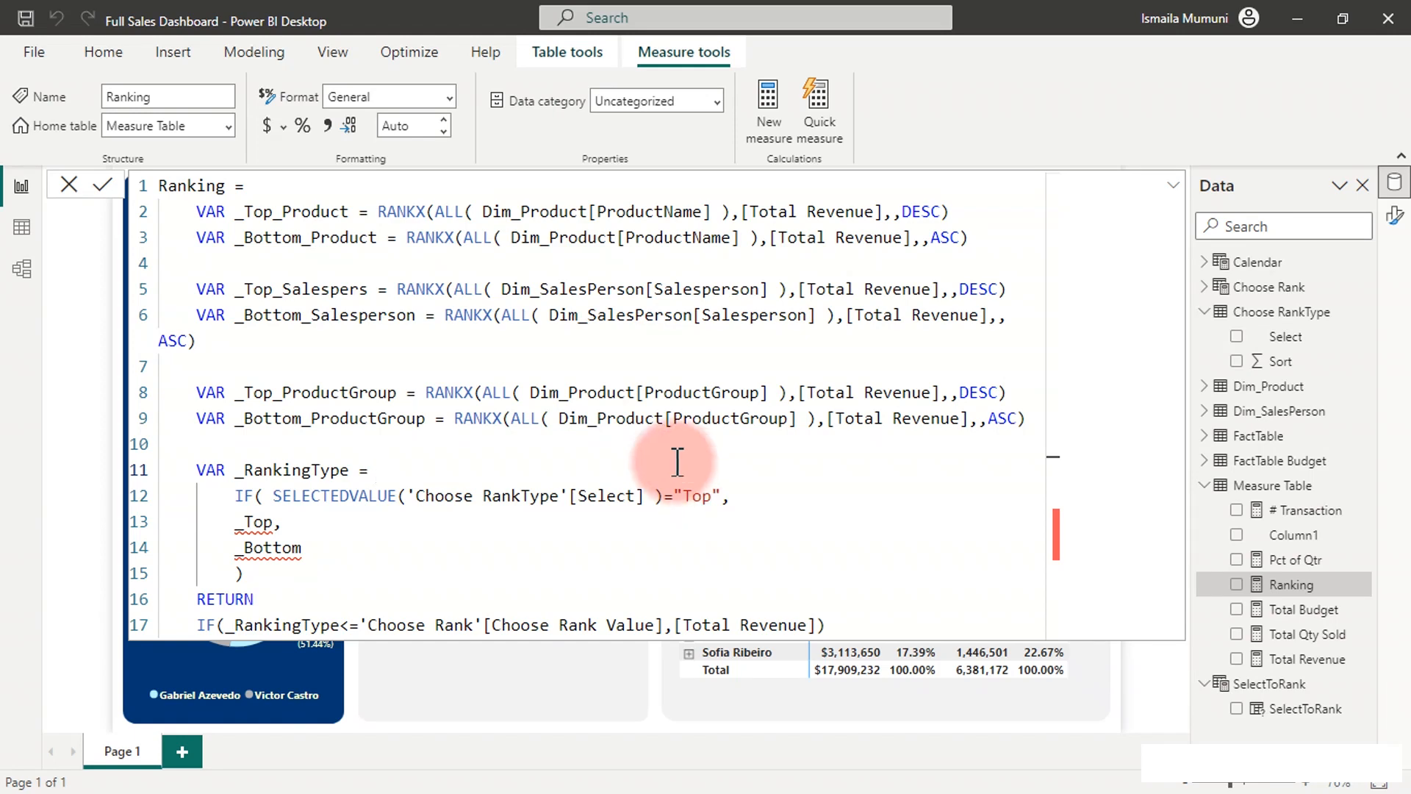
click(274, 522)
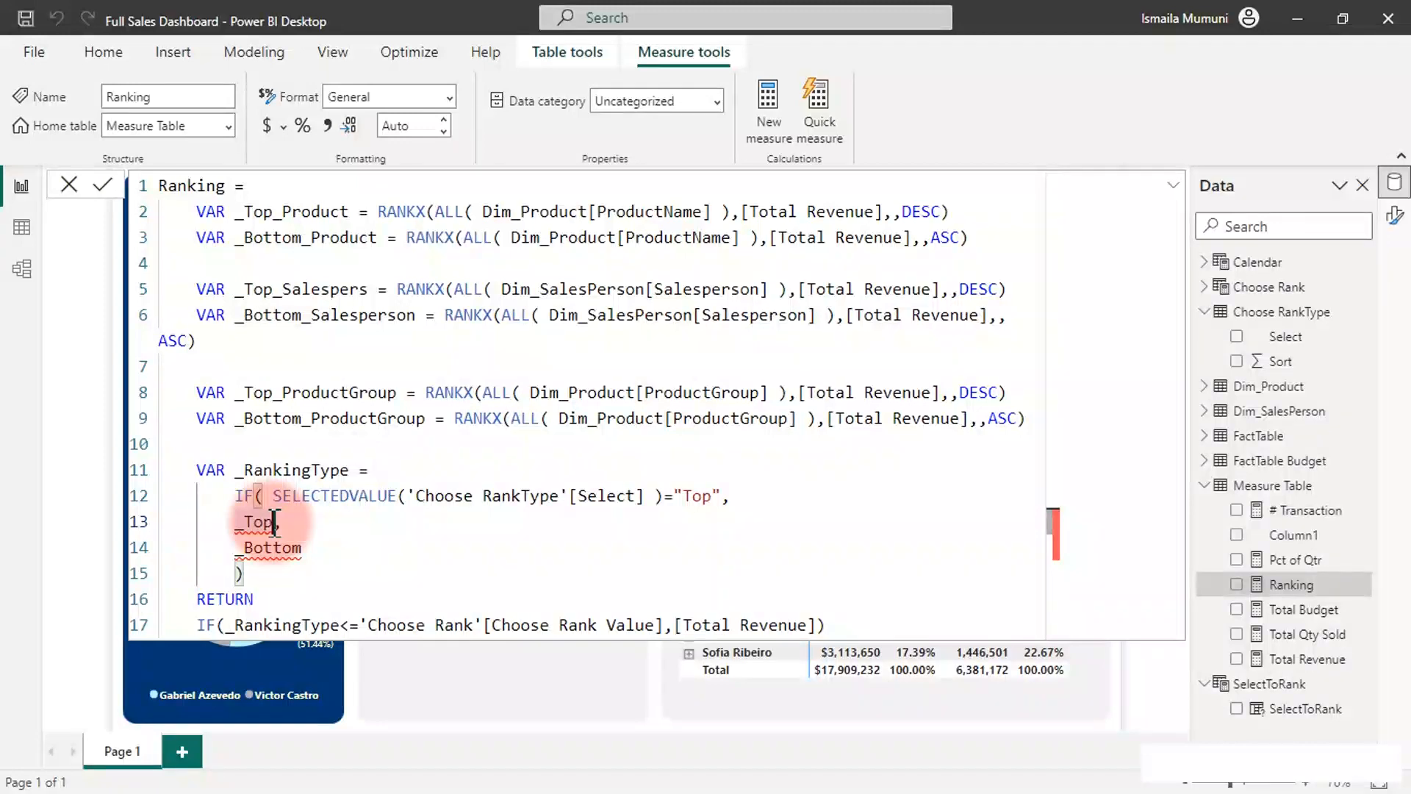
text(,)
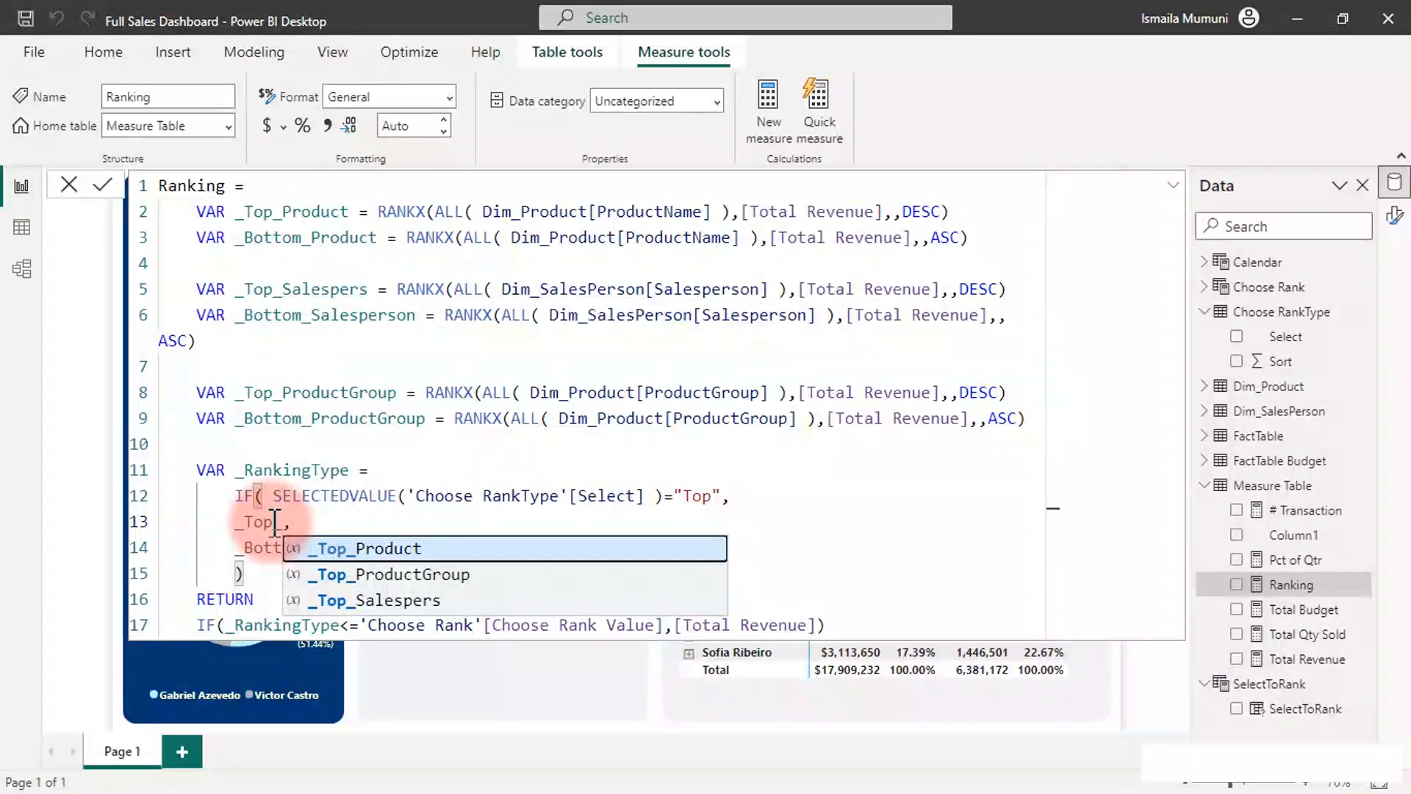
key(Tab)
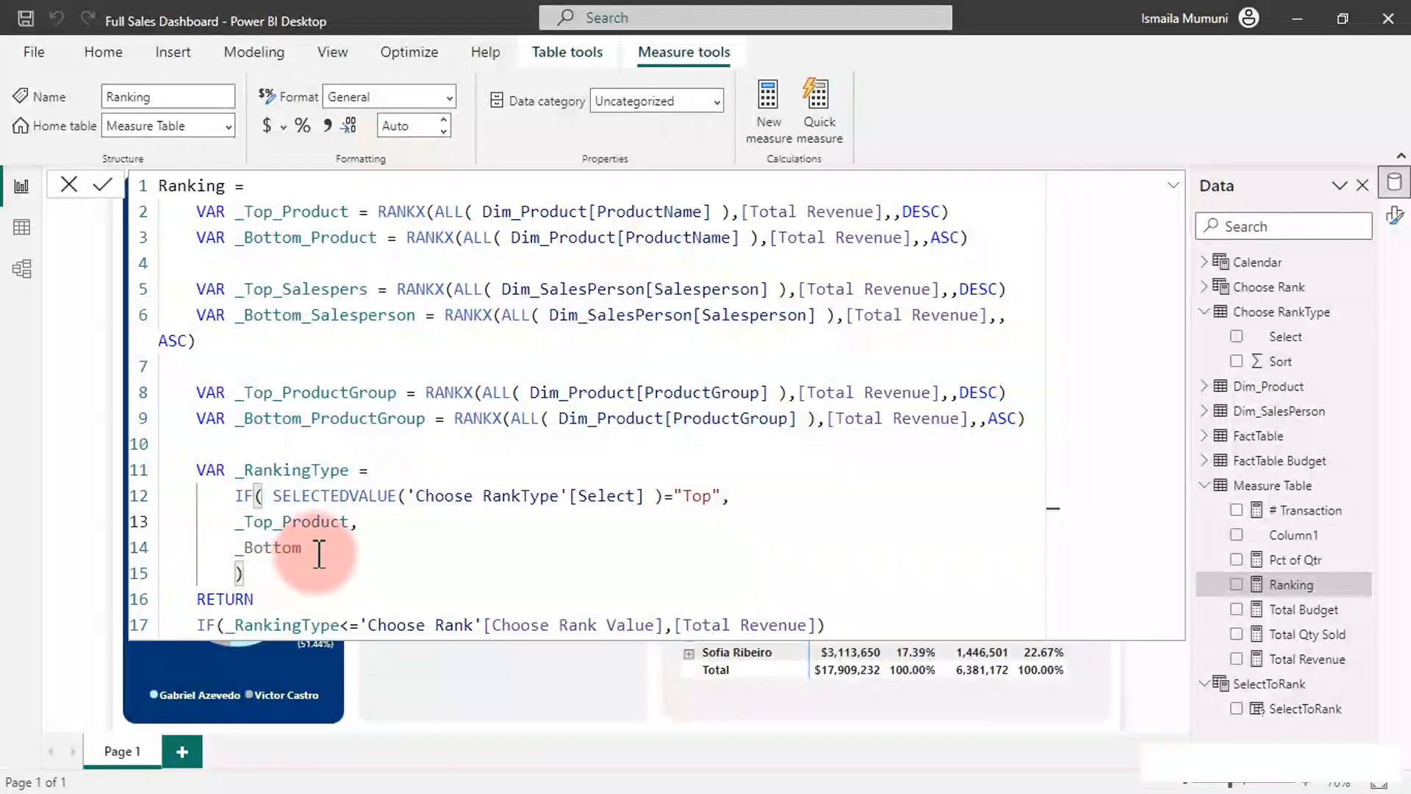
click(310, 546)
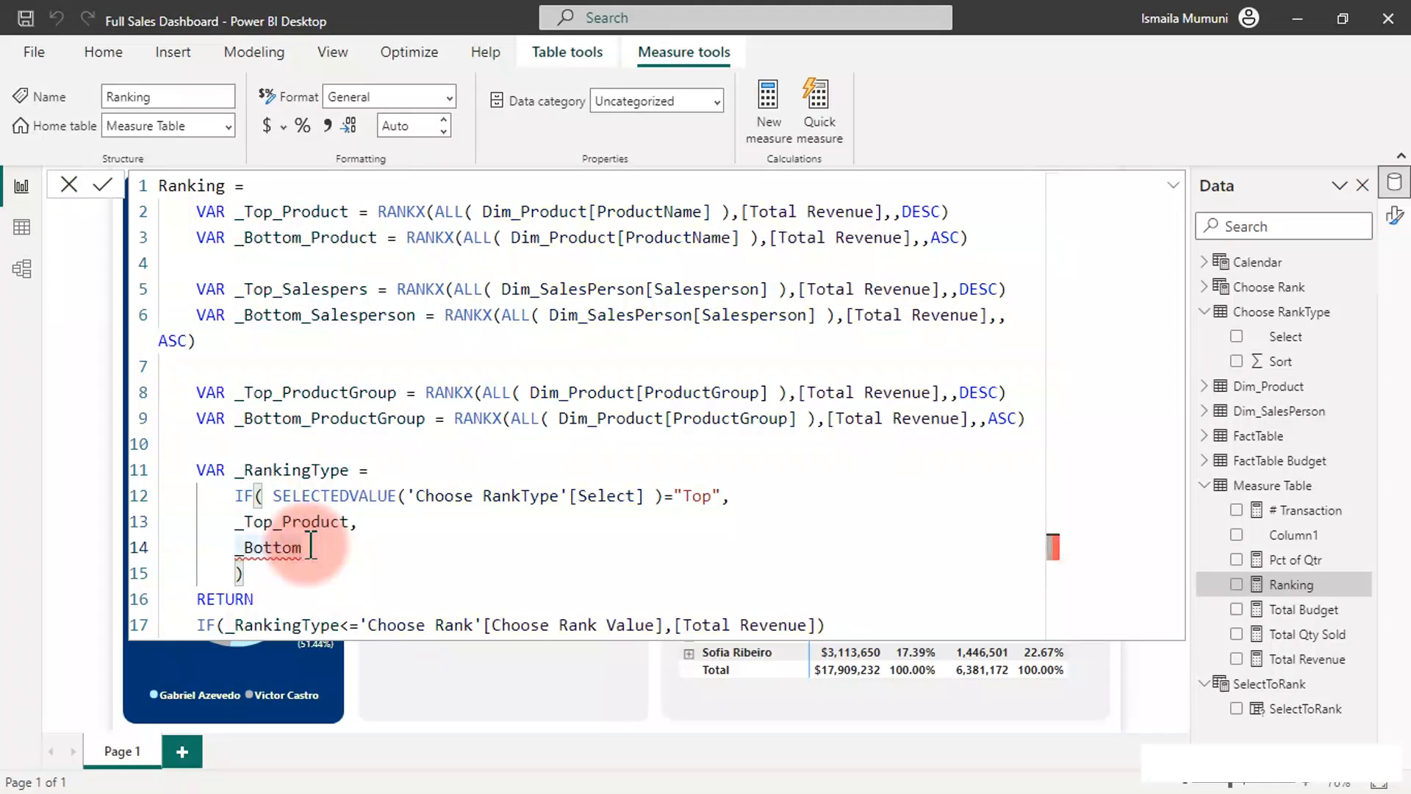
text(_)
key(Down)
key(Up)
key(Tab)
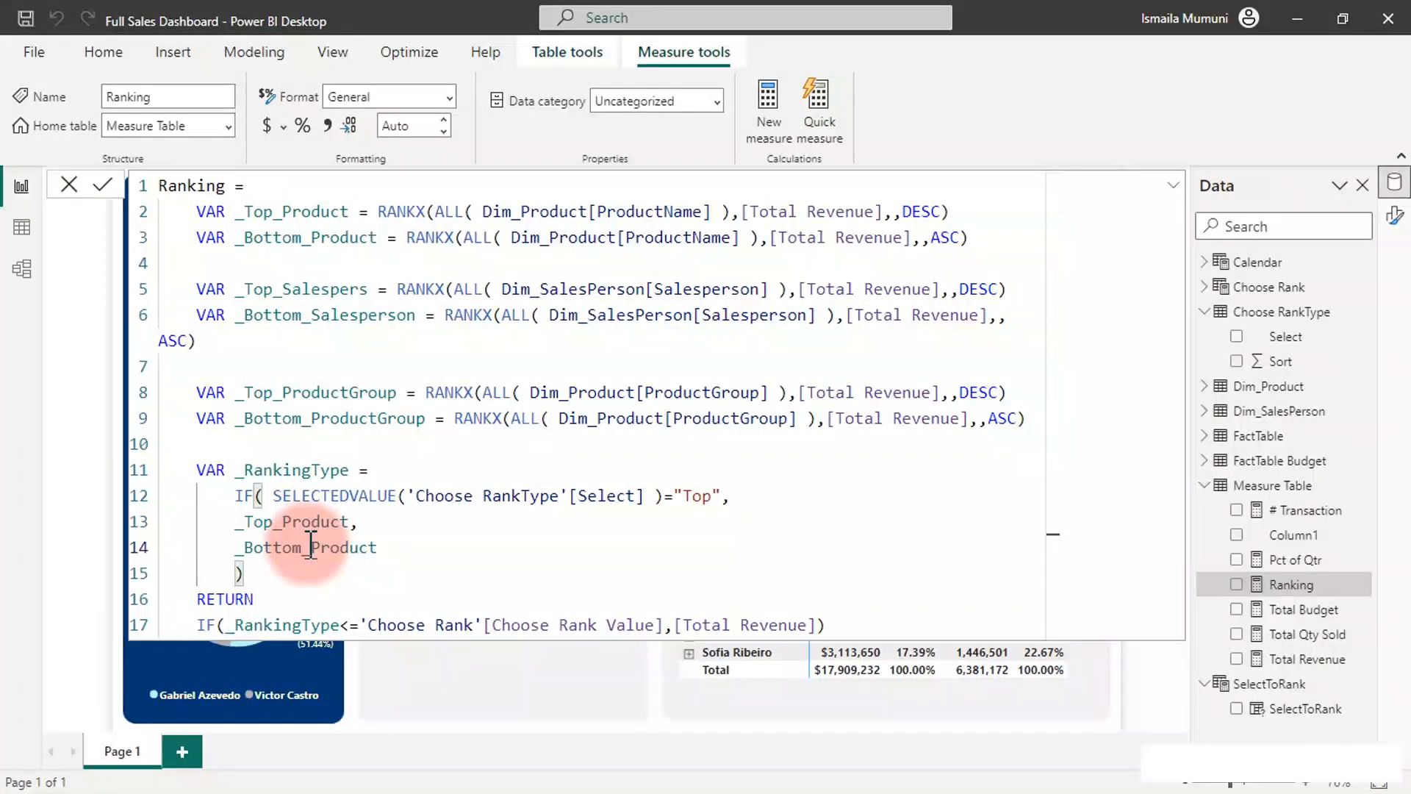
Step: Move the _Top_Product and _Bottom_Product arguments onto the same line as the IF condition in _RankingType
click(228, 524)
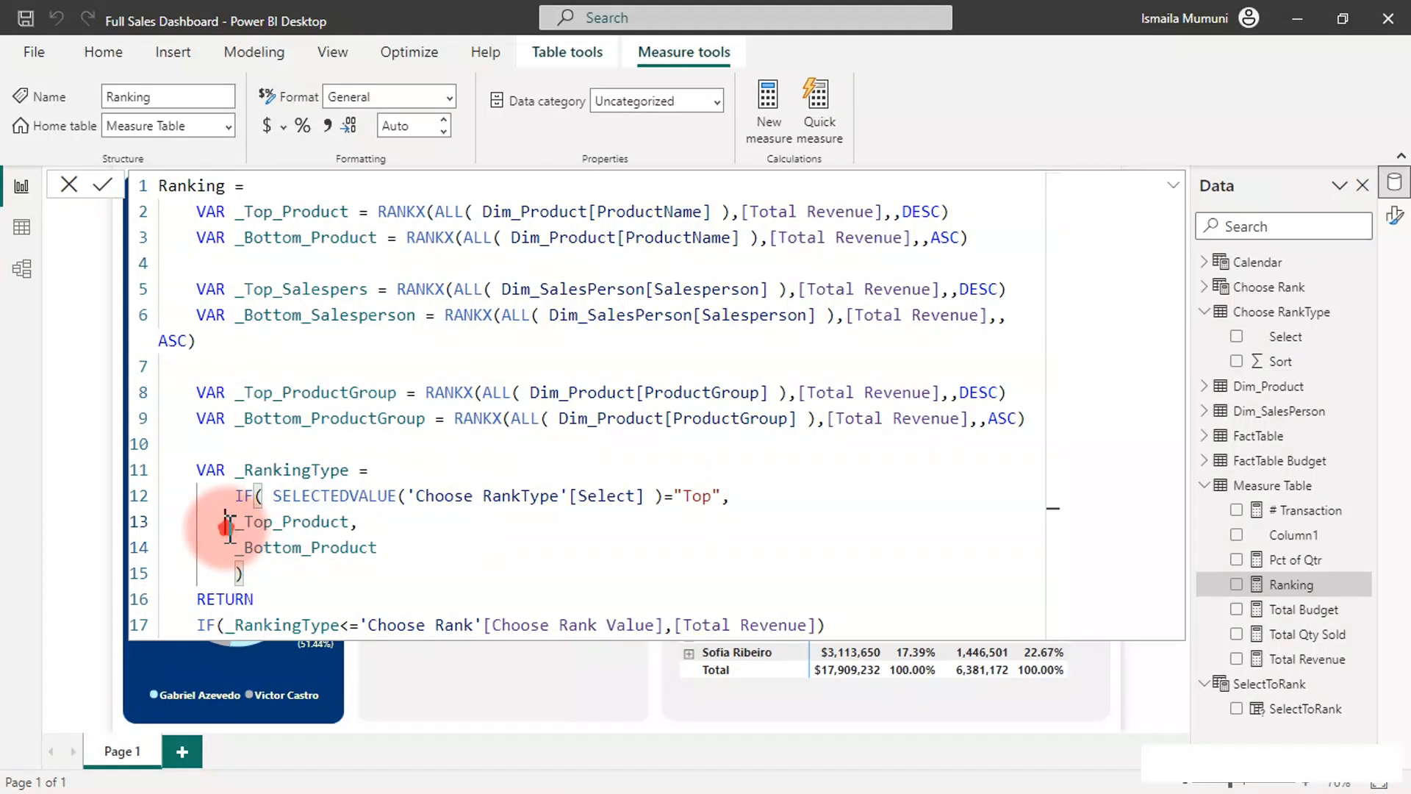
key(BackSpace)
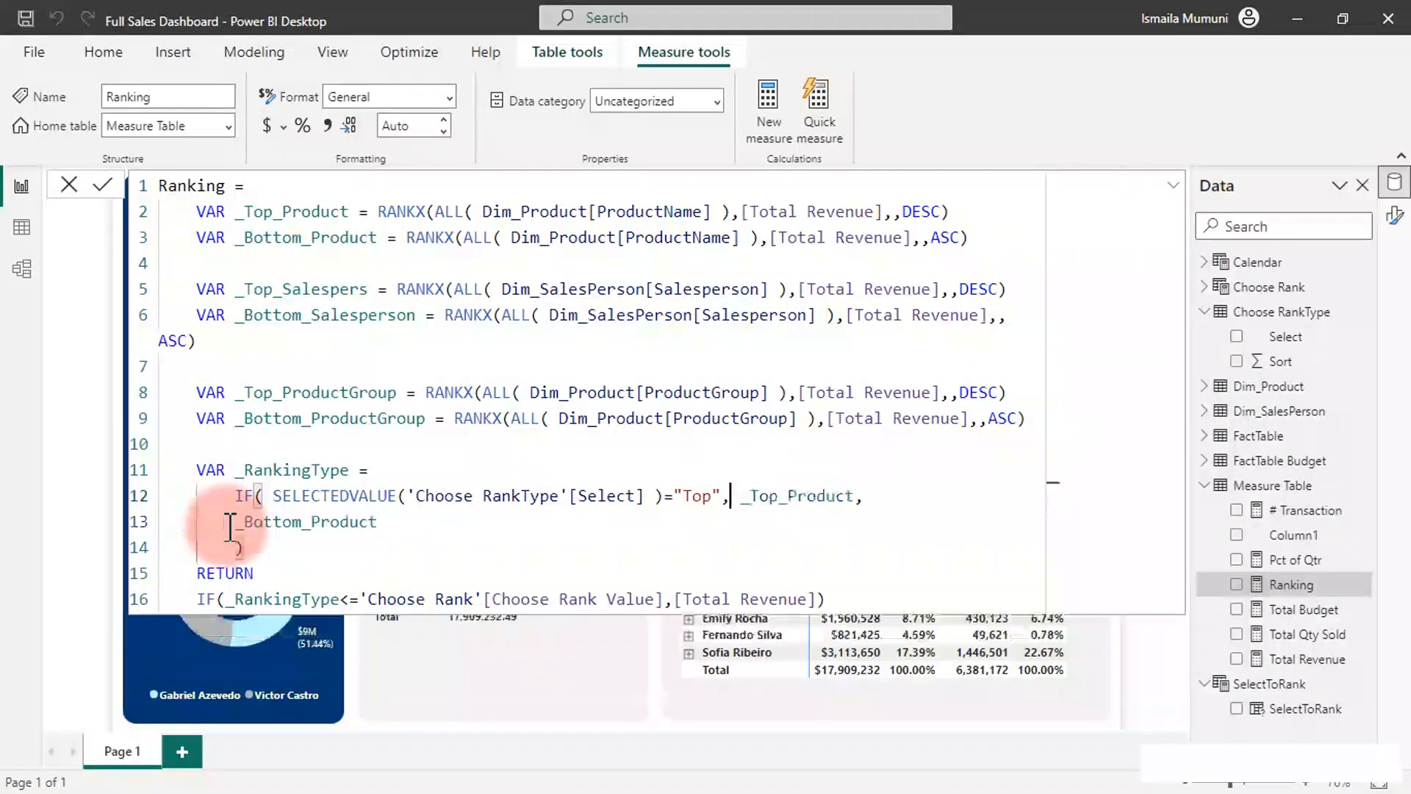
click(235, 524)
key(BackSpace)
key(BackSpace)
key(BackSpace)
key(BackSpace)
key(BackSpace)
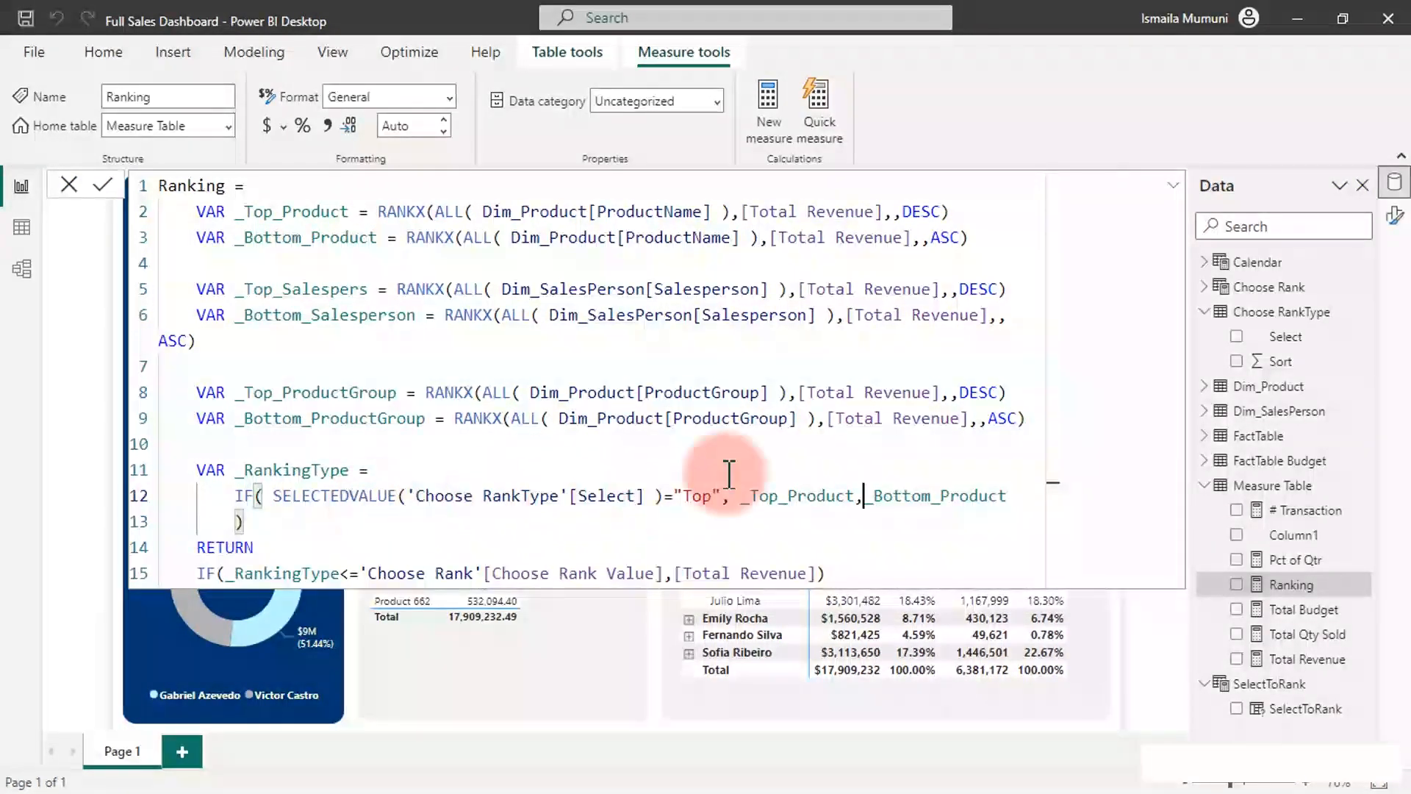
Step: Move the closing parenthesis of the _RankingType IF expression up behind _Bottom_Product and leave the measure formula
click(865, 494)
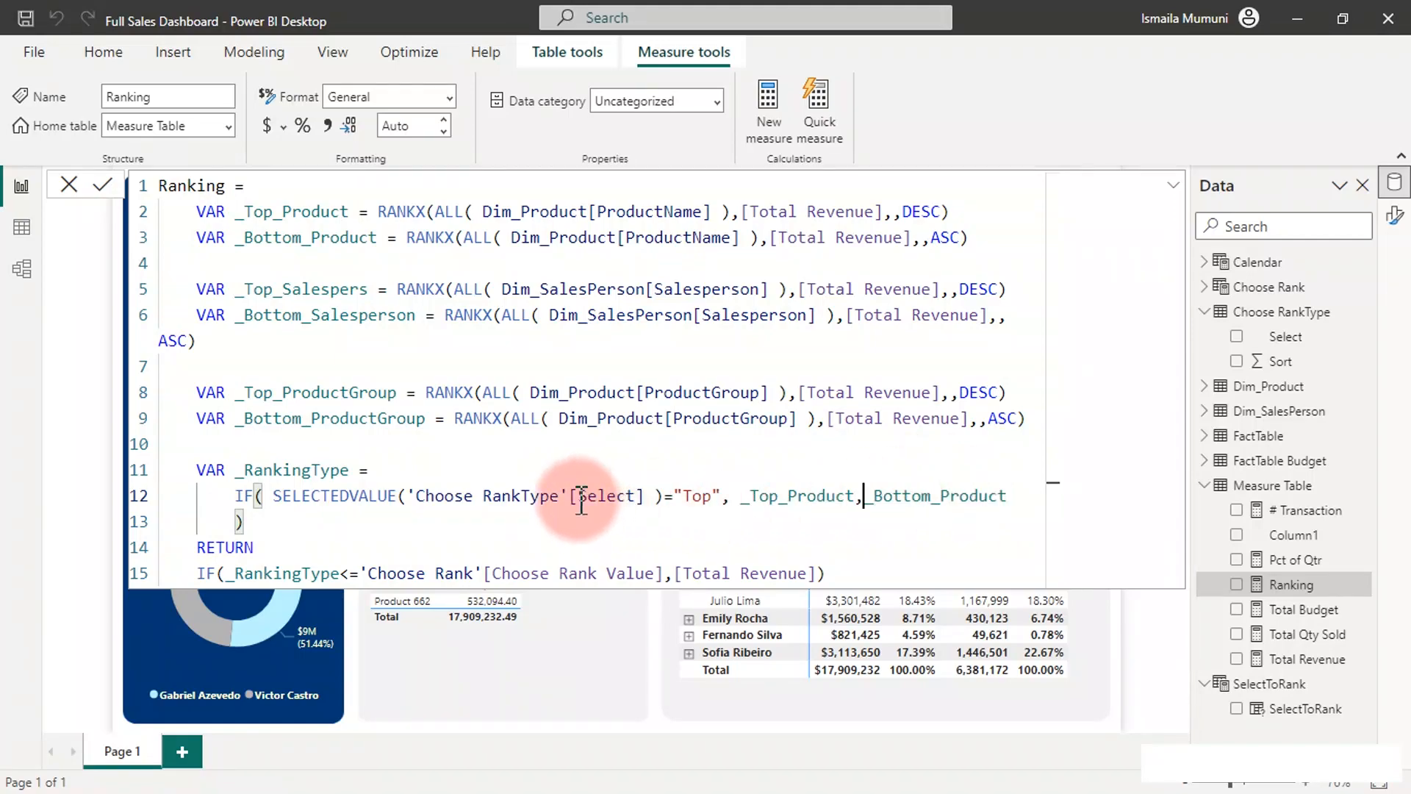
click(236, 518)
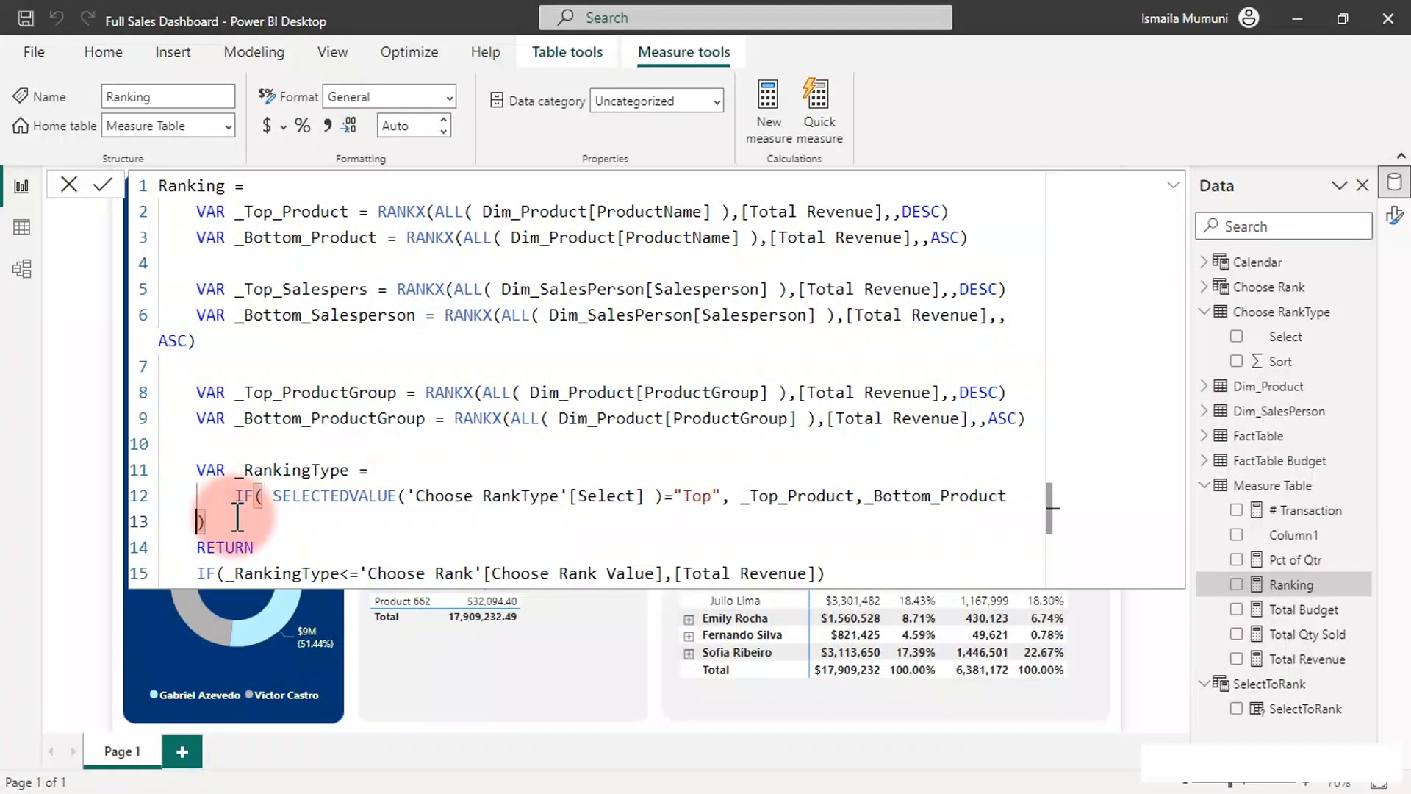
key(BackSpace)
key(BackSpace)
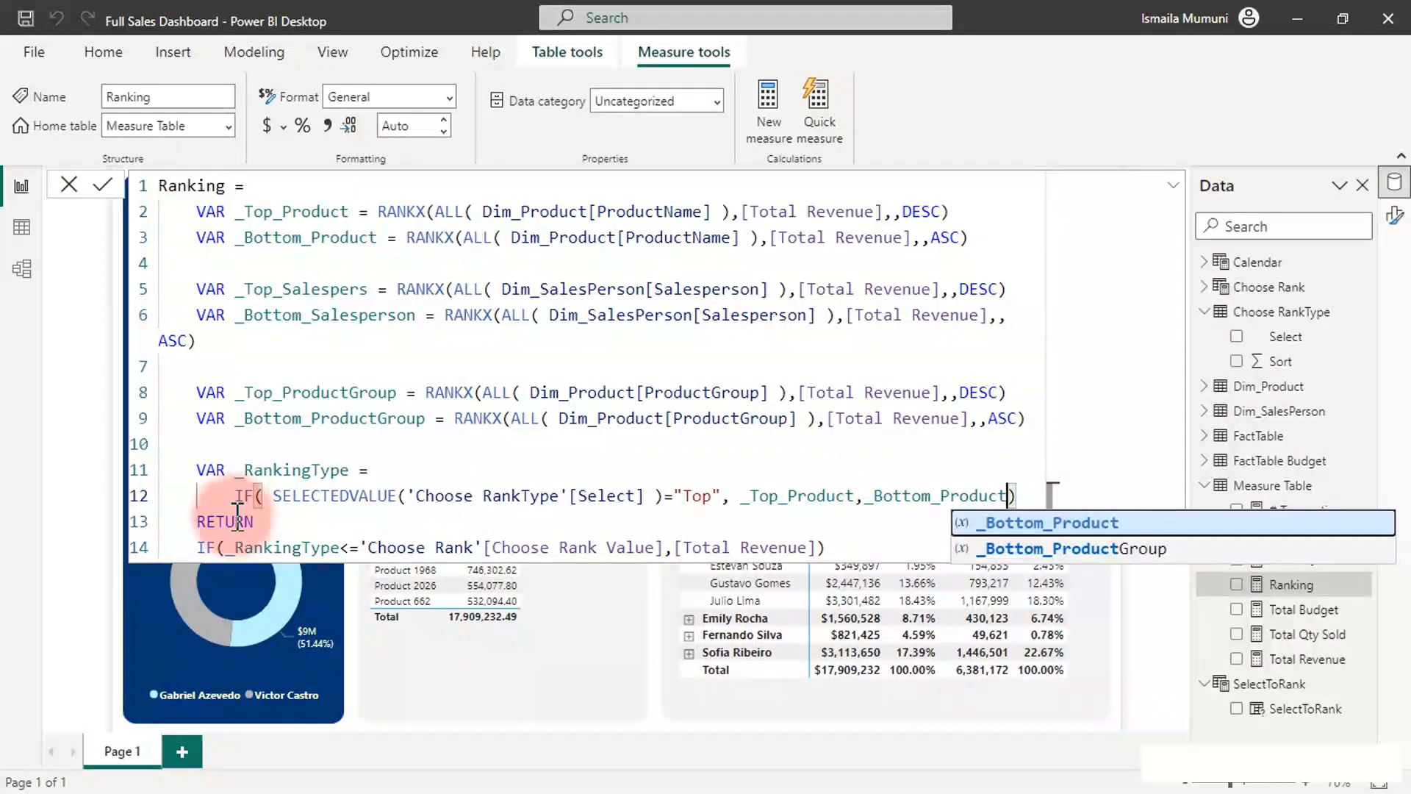
click(445, 472)
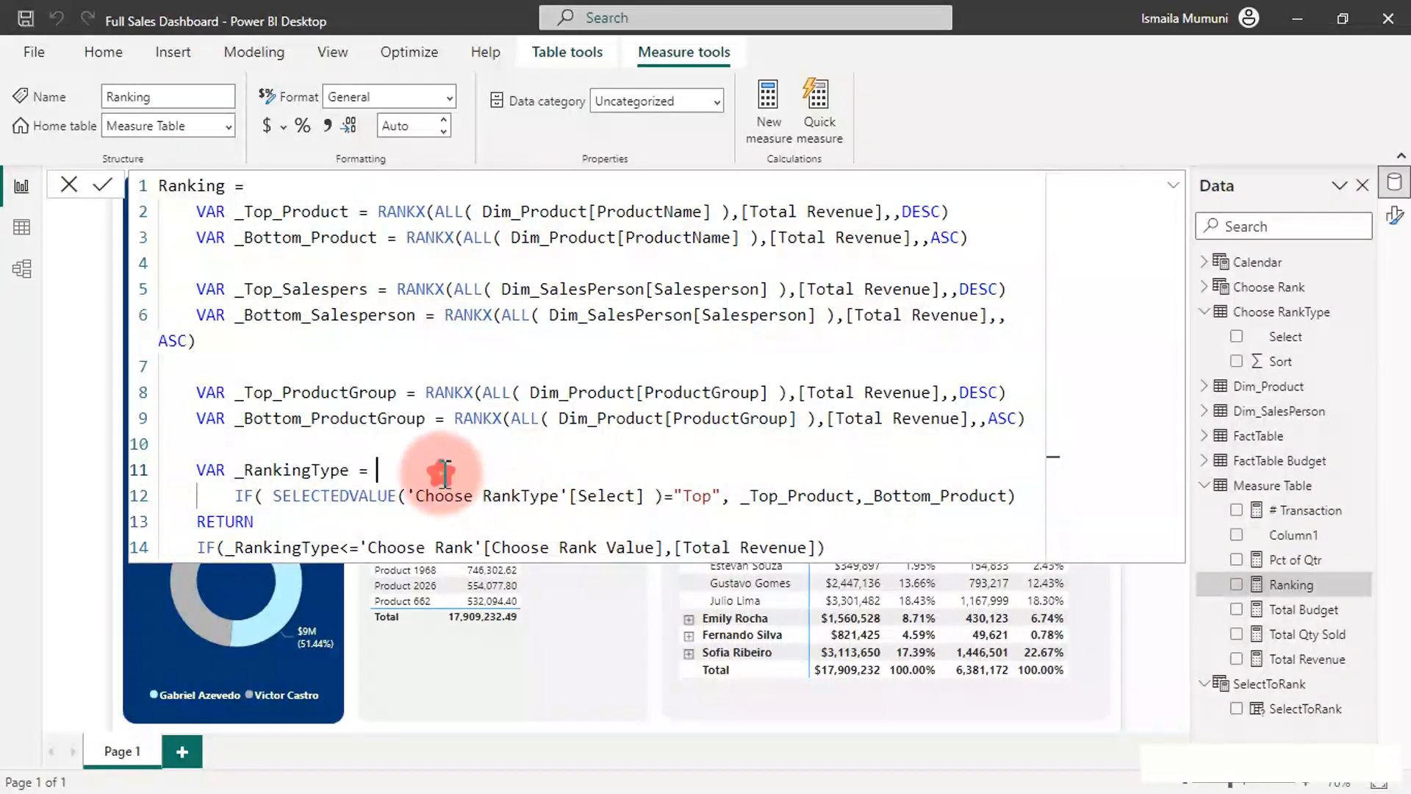
click(644, 416)
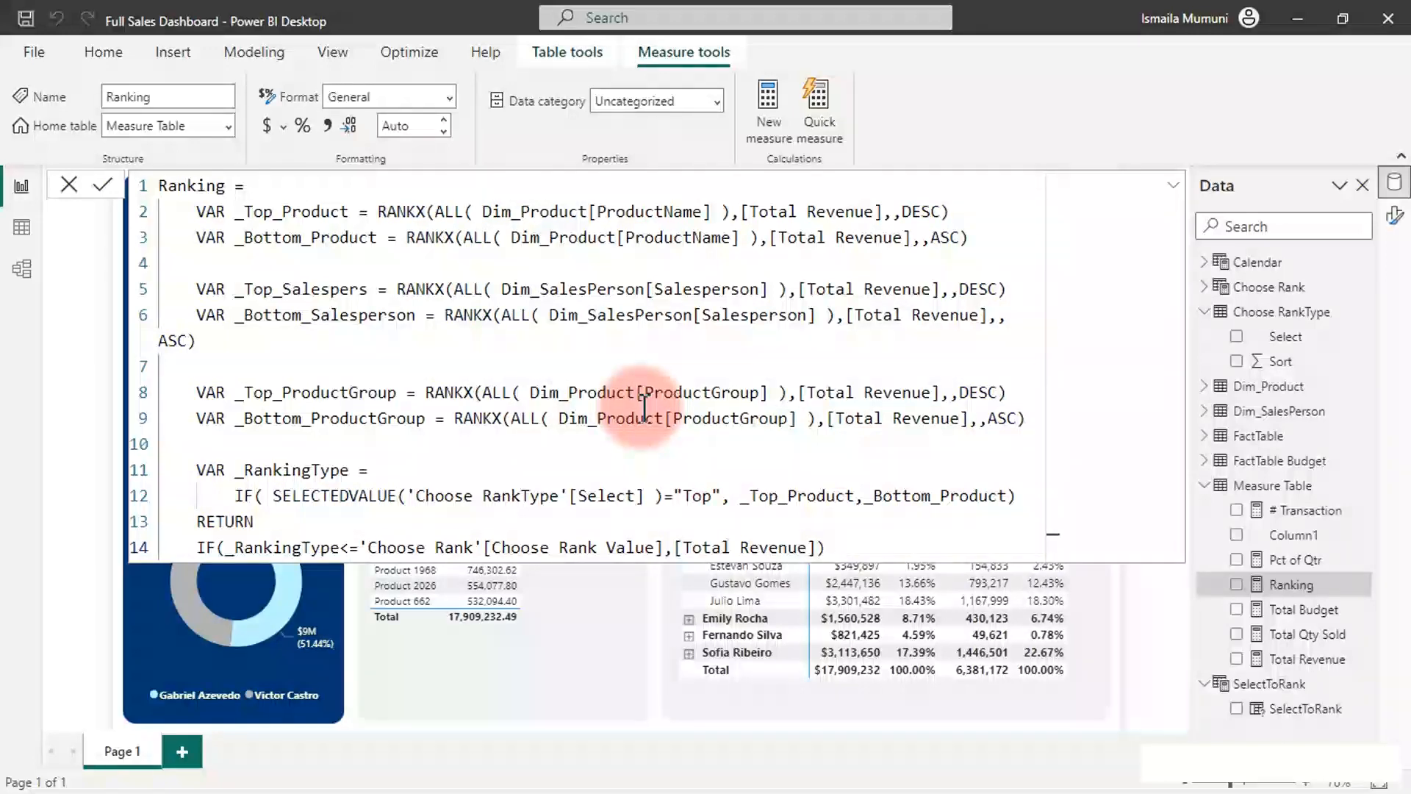
click(660, 715)
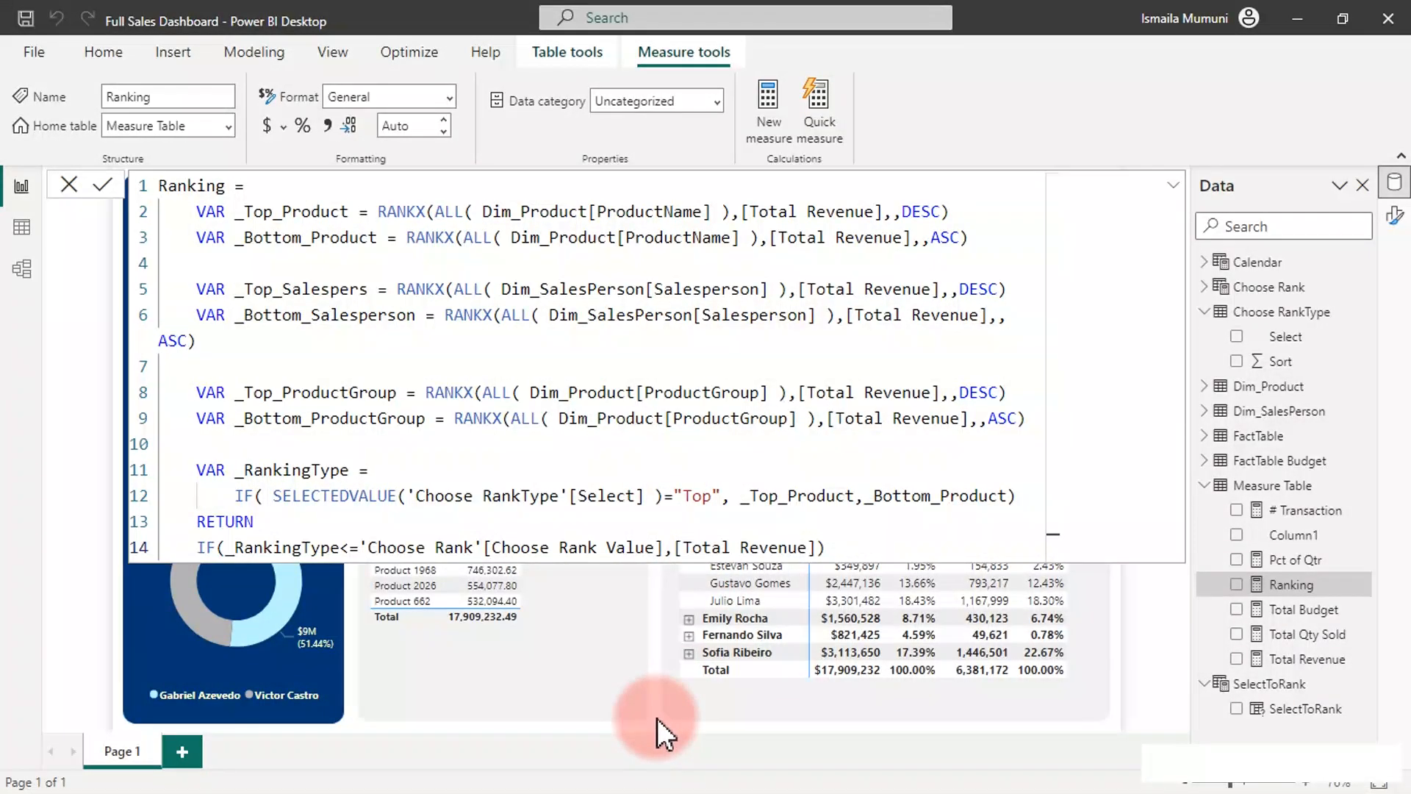
click(654, 721)
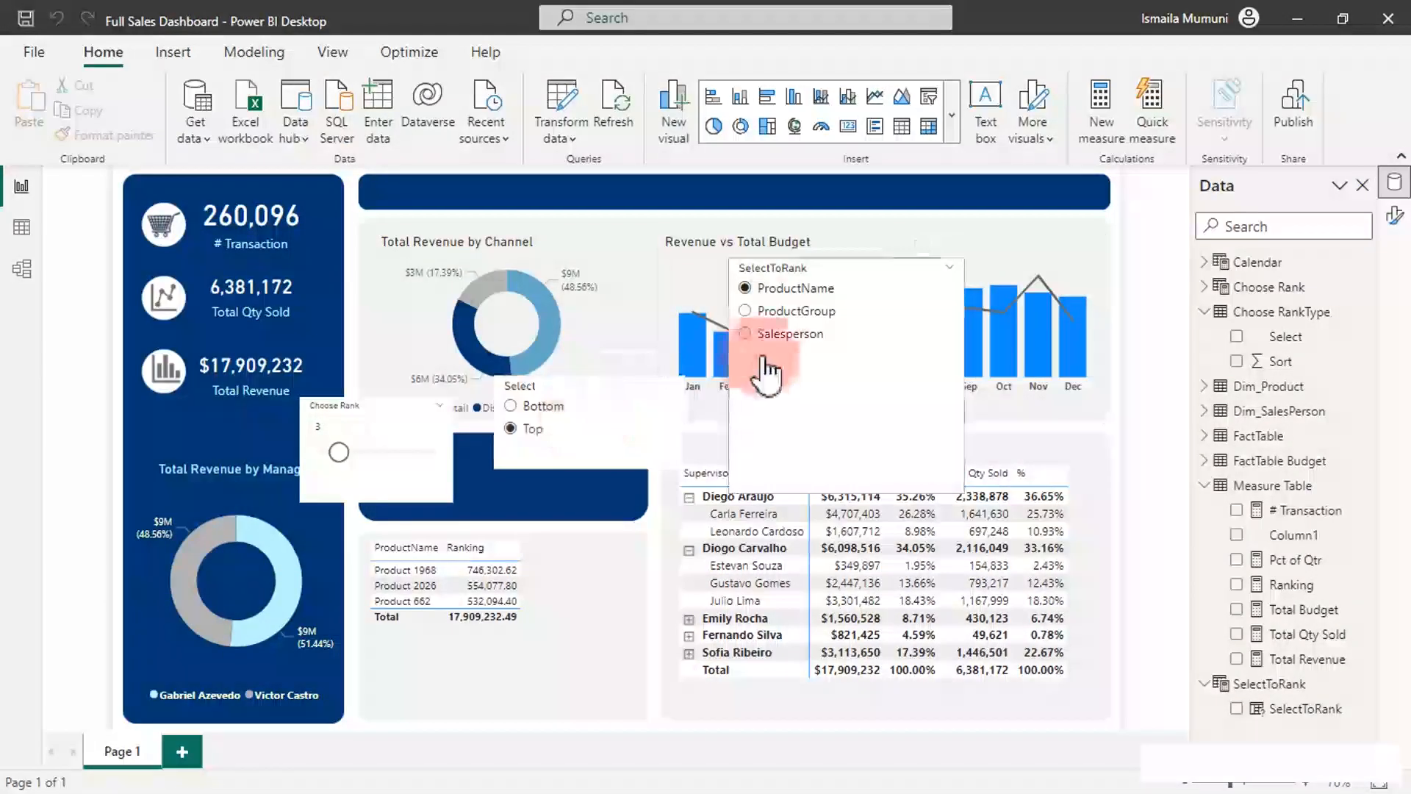
Step: Choose ProductGroup in the SelectToRank slicer, then shrink the slicer and place it over the lower part of the Supervisor table
click(785, 314)
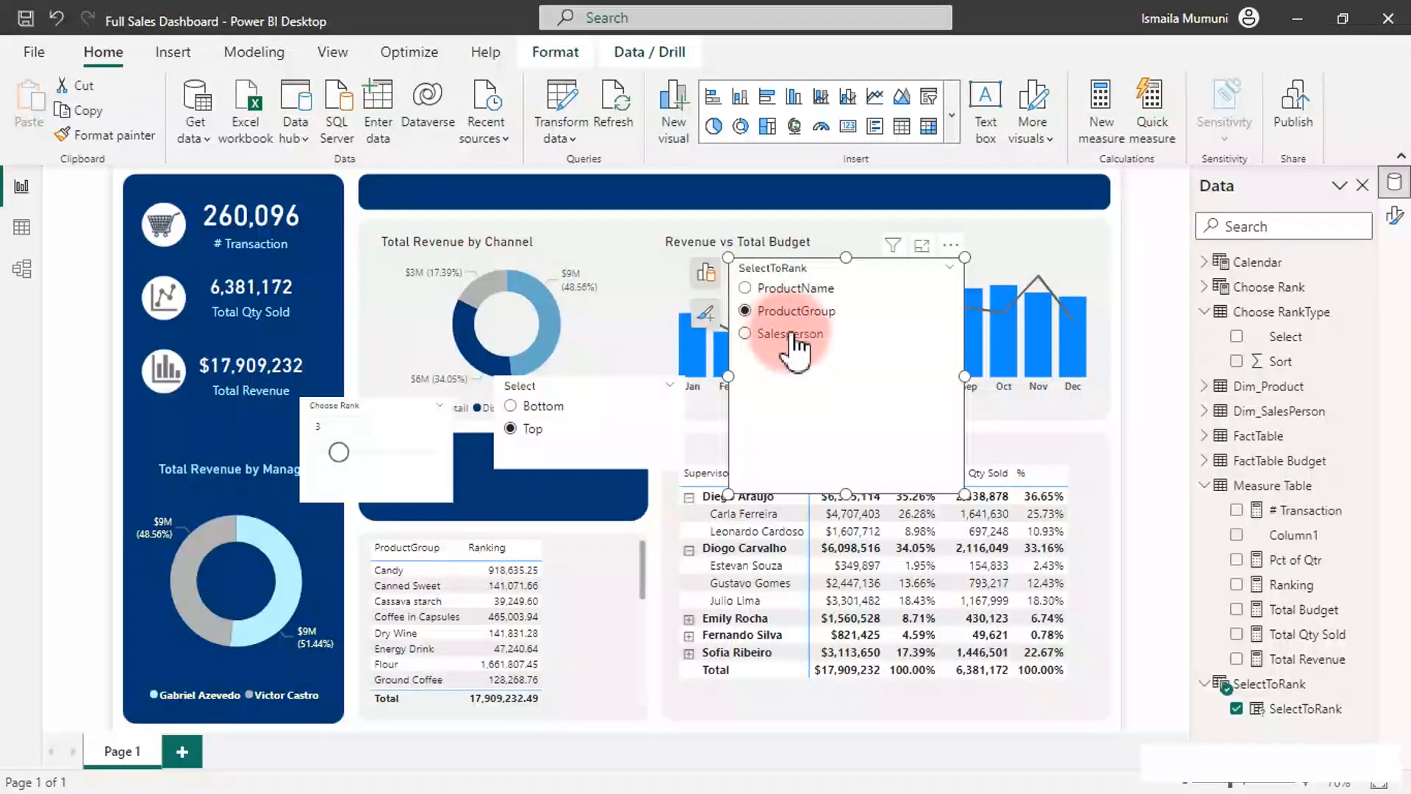
drag(954, 258, 900, 496)
drag(787, 493, 779, 637)
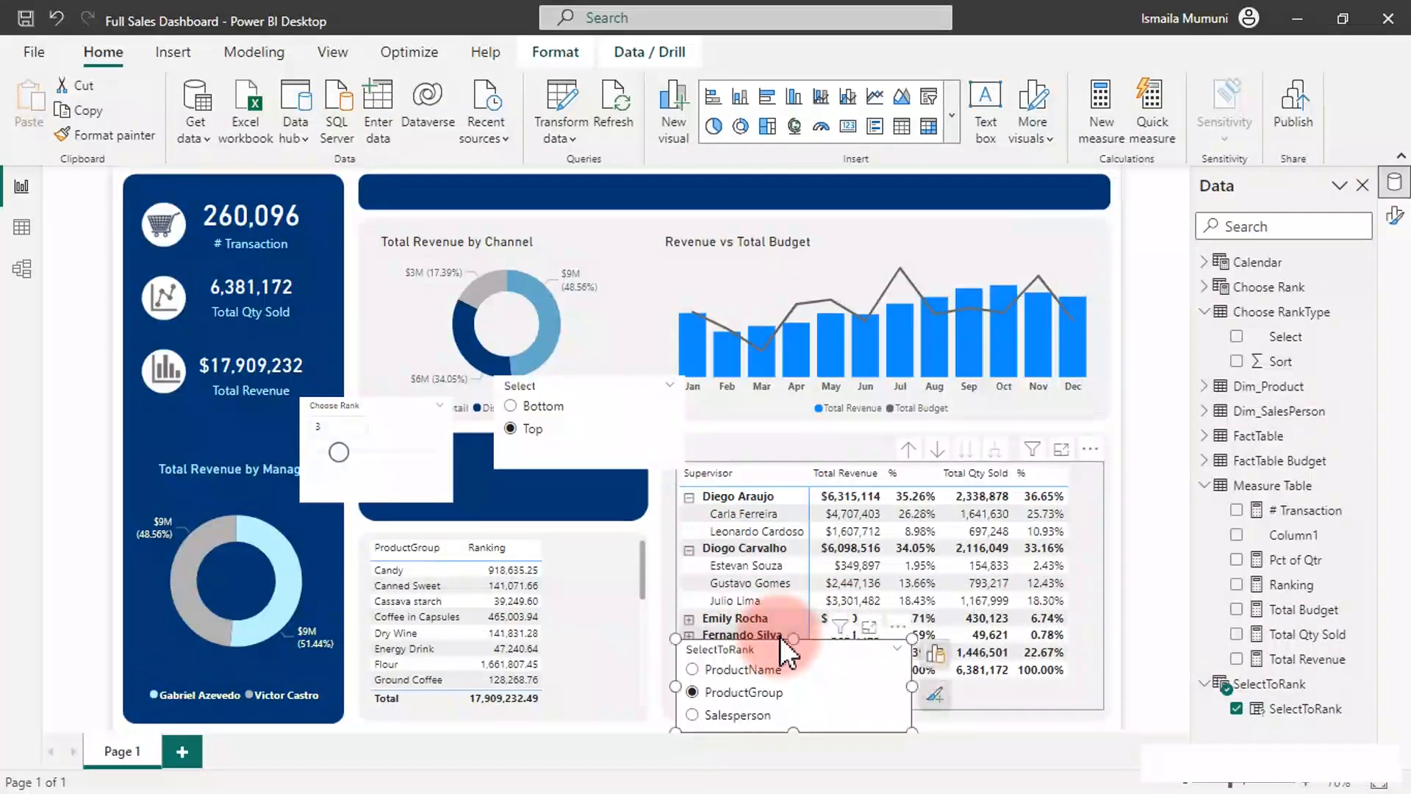
Step: Open the Ranking measure's formula and cut the whole IF expression out of the _RankingType variable
click(1294, 585)
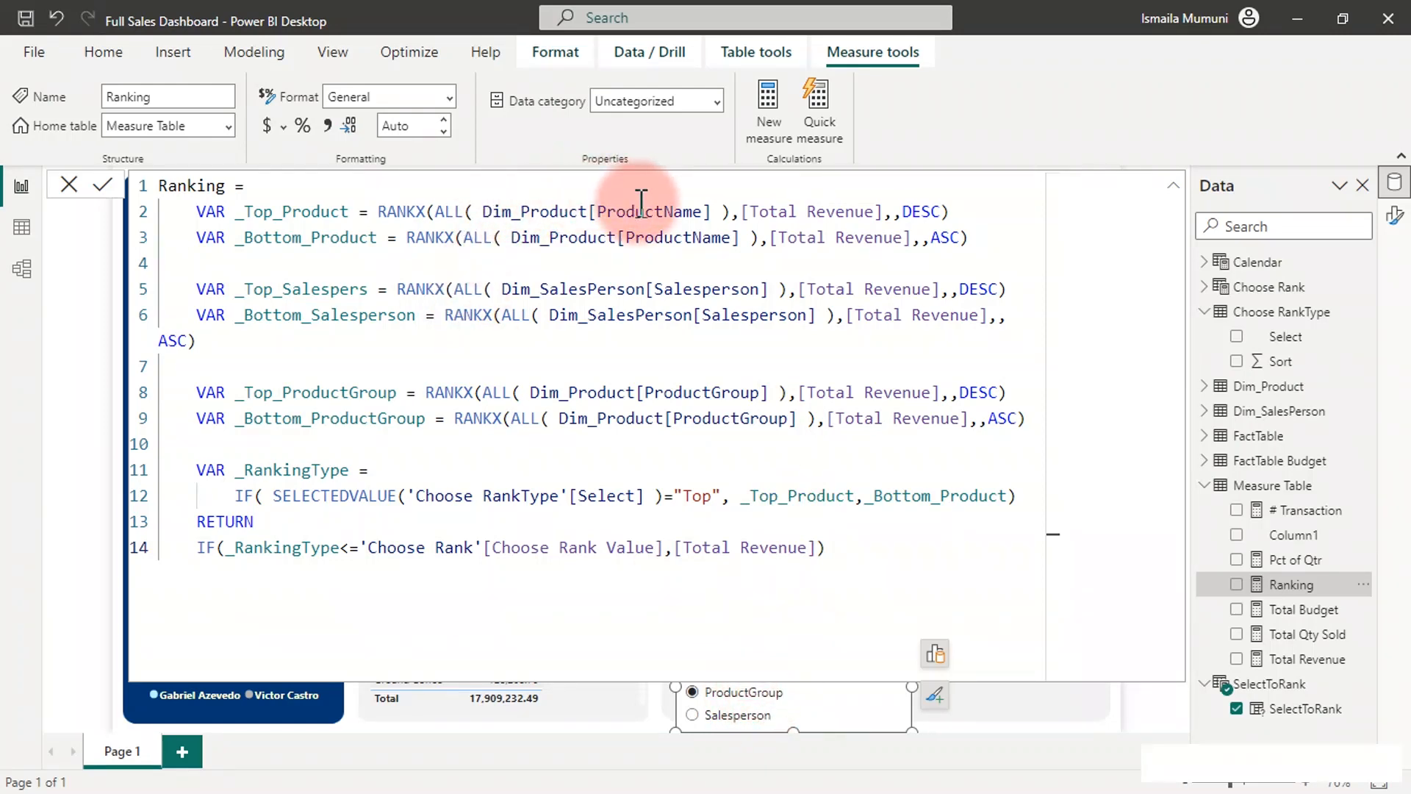
click(1028, 496)
drag(1028, 496, 245, 506)
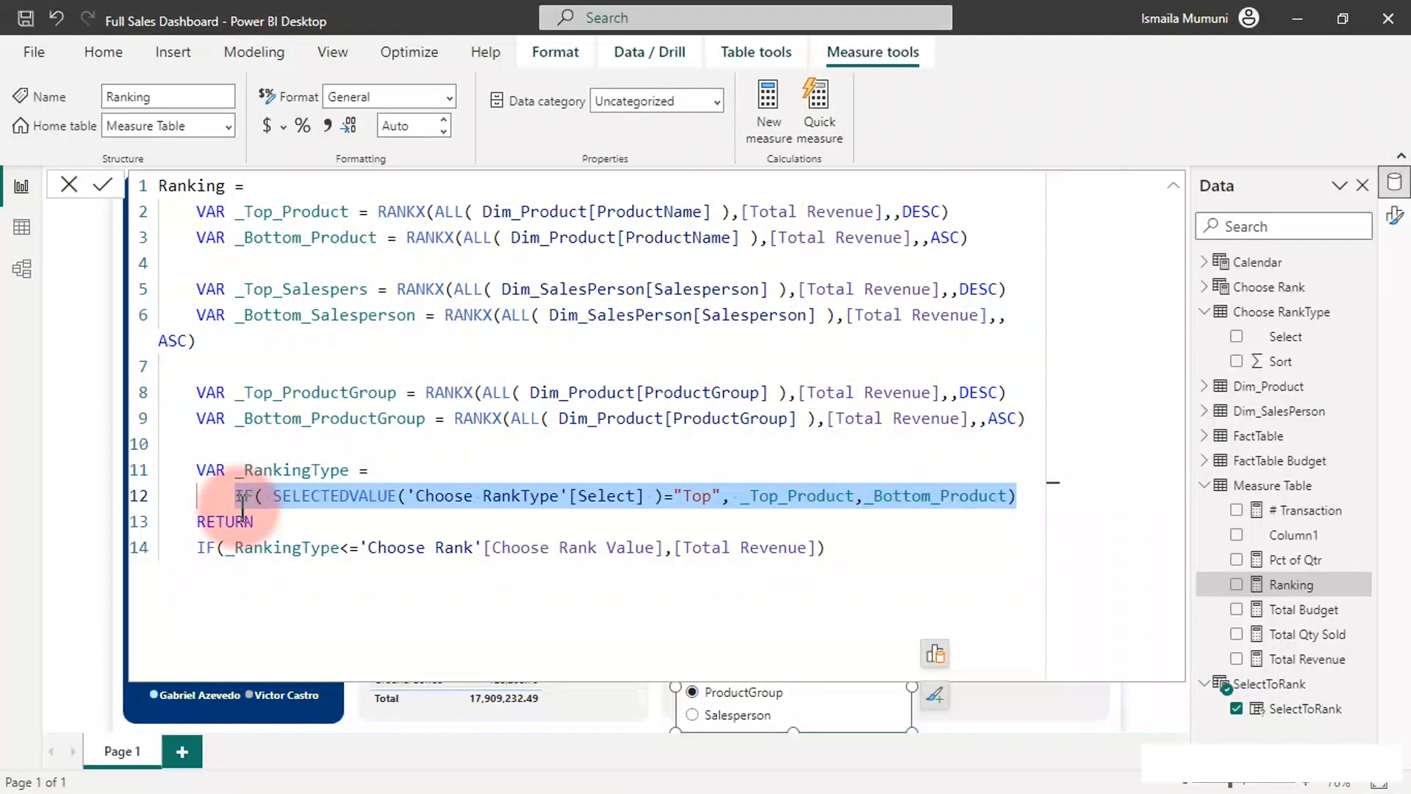
key(ctrl+x)
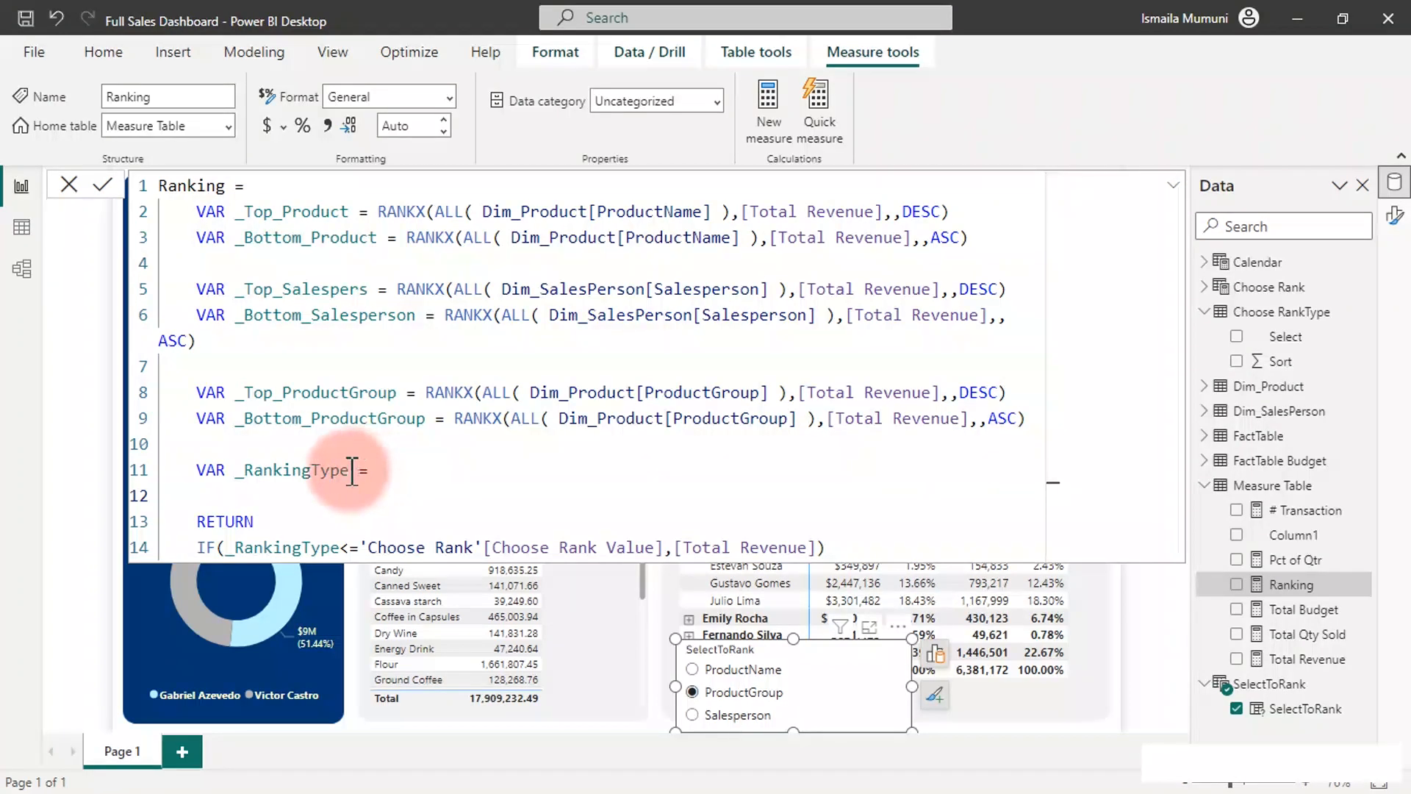
Step: Rename the _RankingType variable declaration to _CheckRank
drag(353, 470, 242, 461)
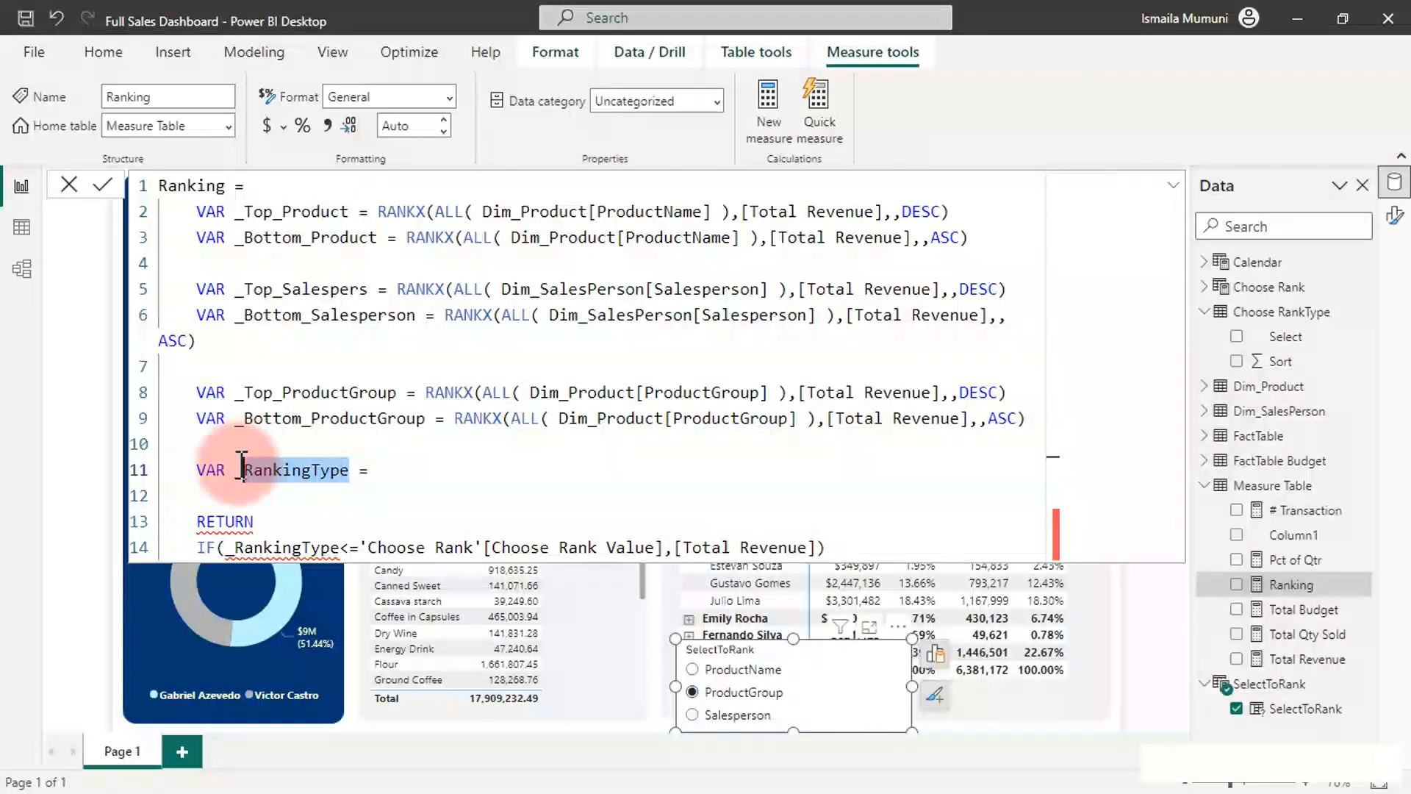
text(Ch)
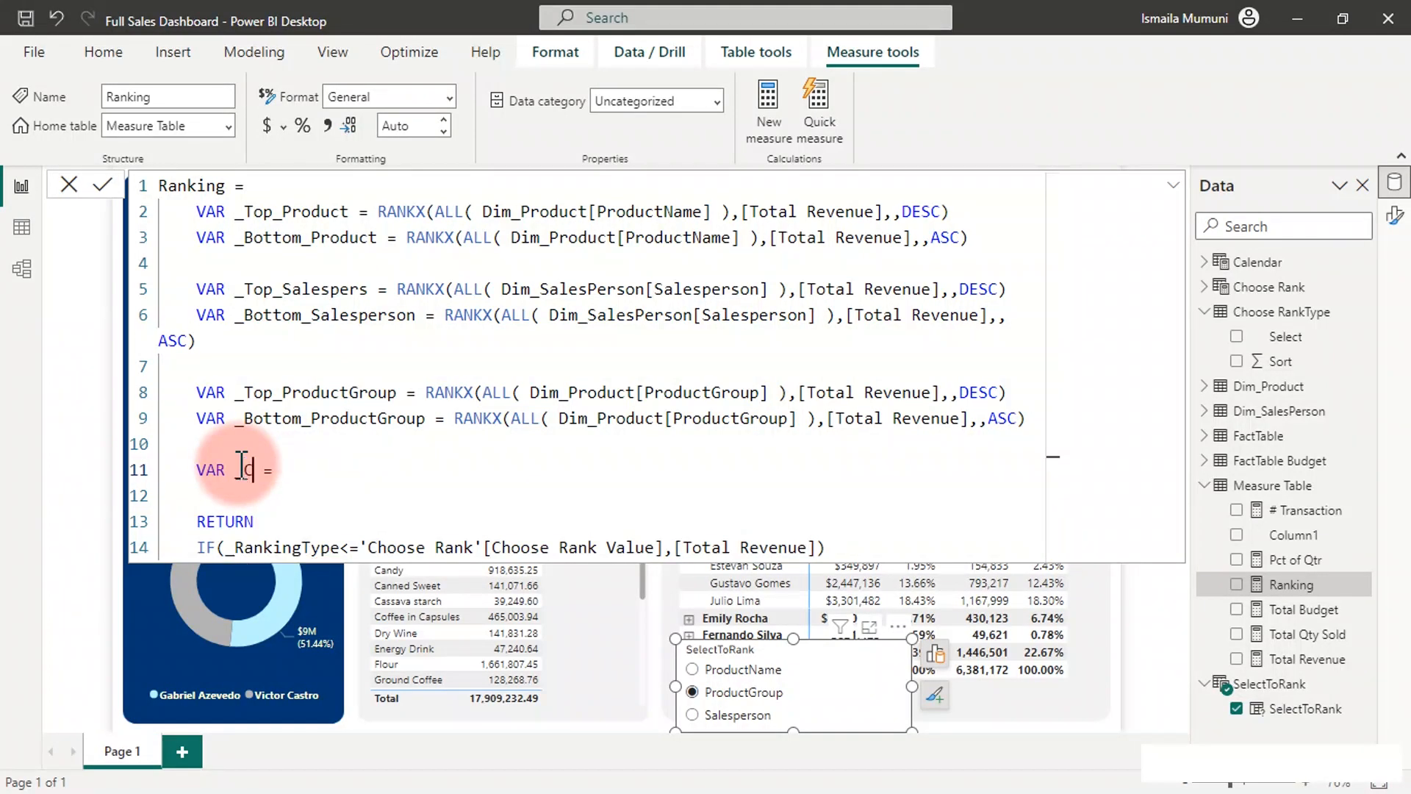
text(eckRank)
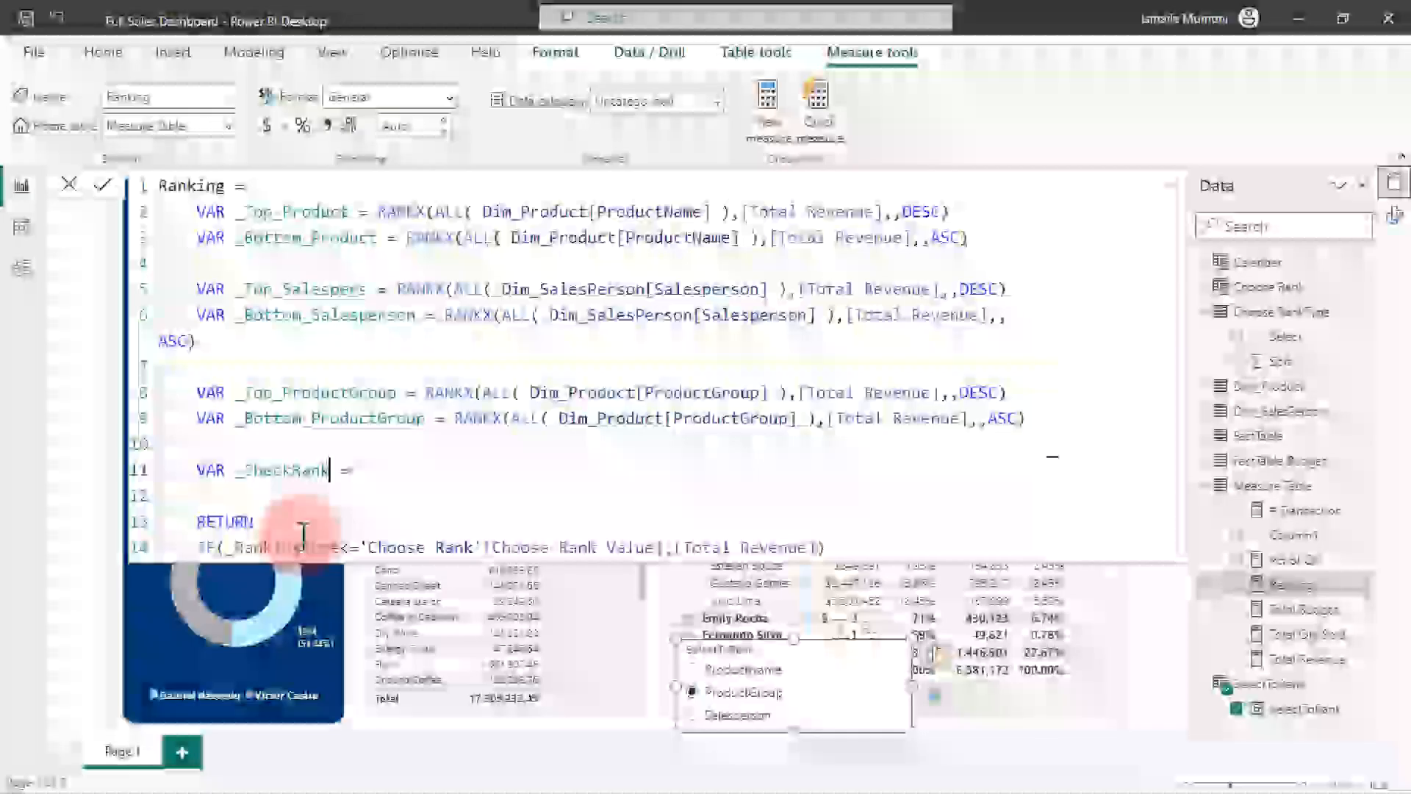
Step: Try to replace the _RankingType reference in the IF condition after RETURN with _CheckRank
click(329, 544)
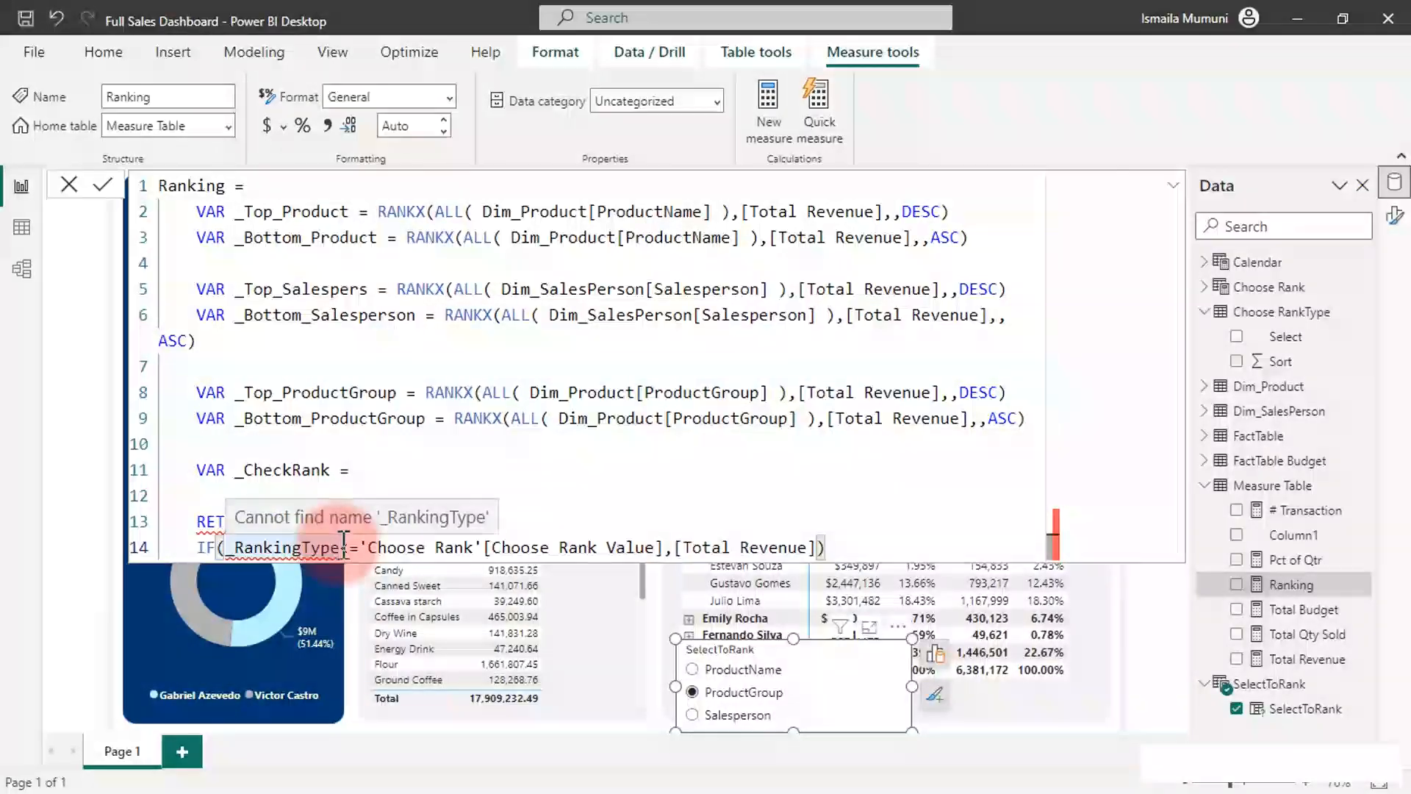
drag(338, 547, 244, 547)
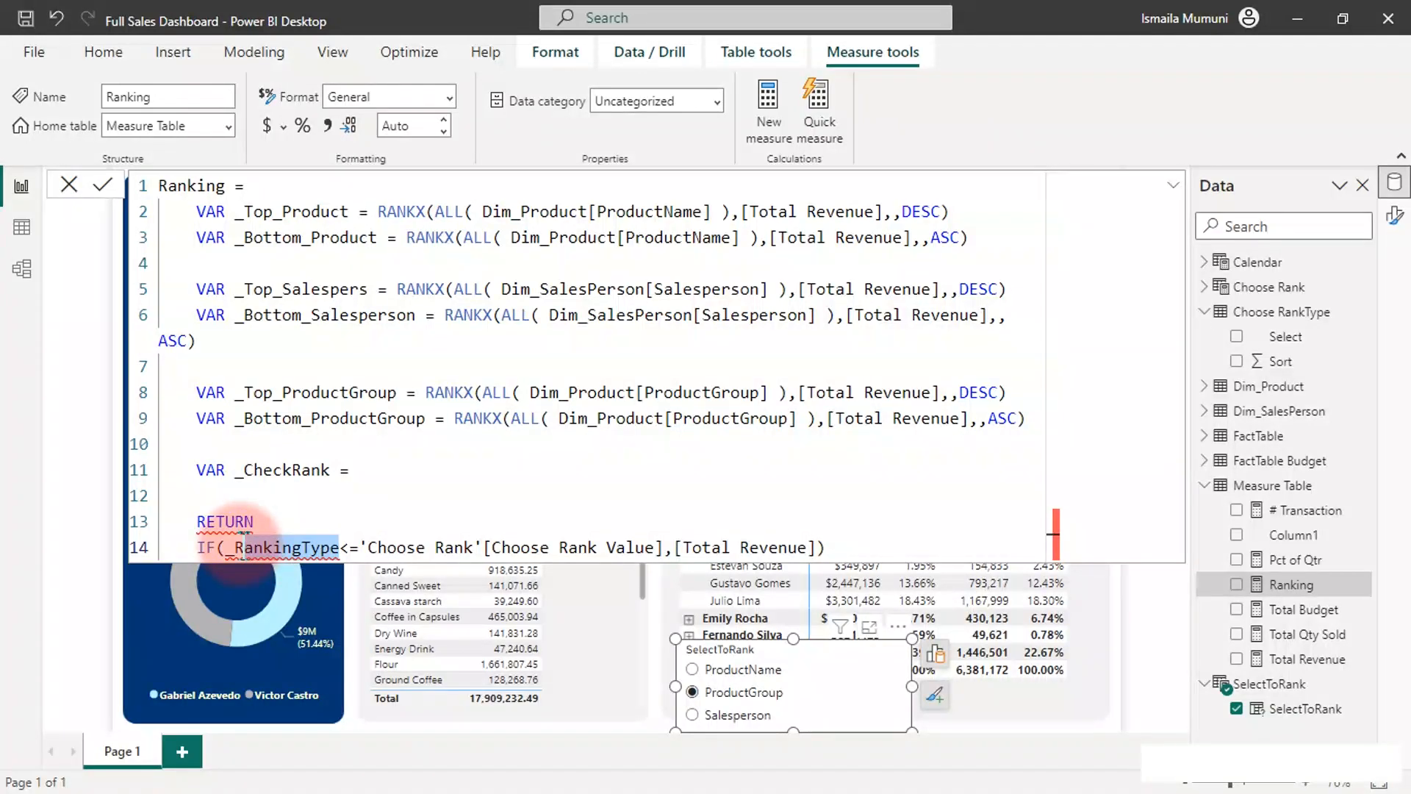
key(BackSpace)
key(BackSpace)
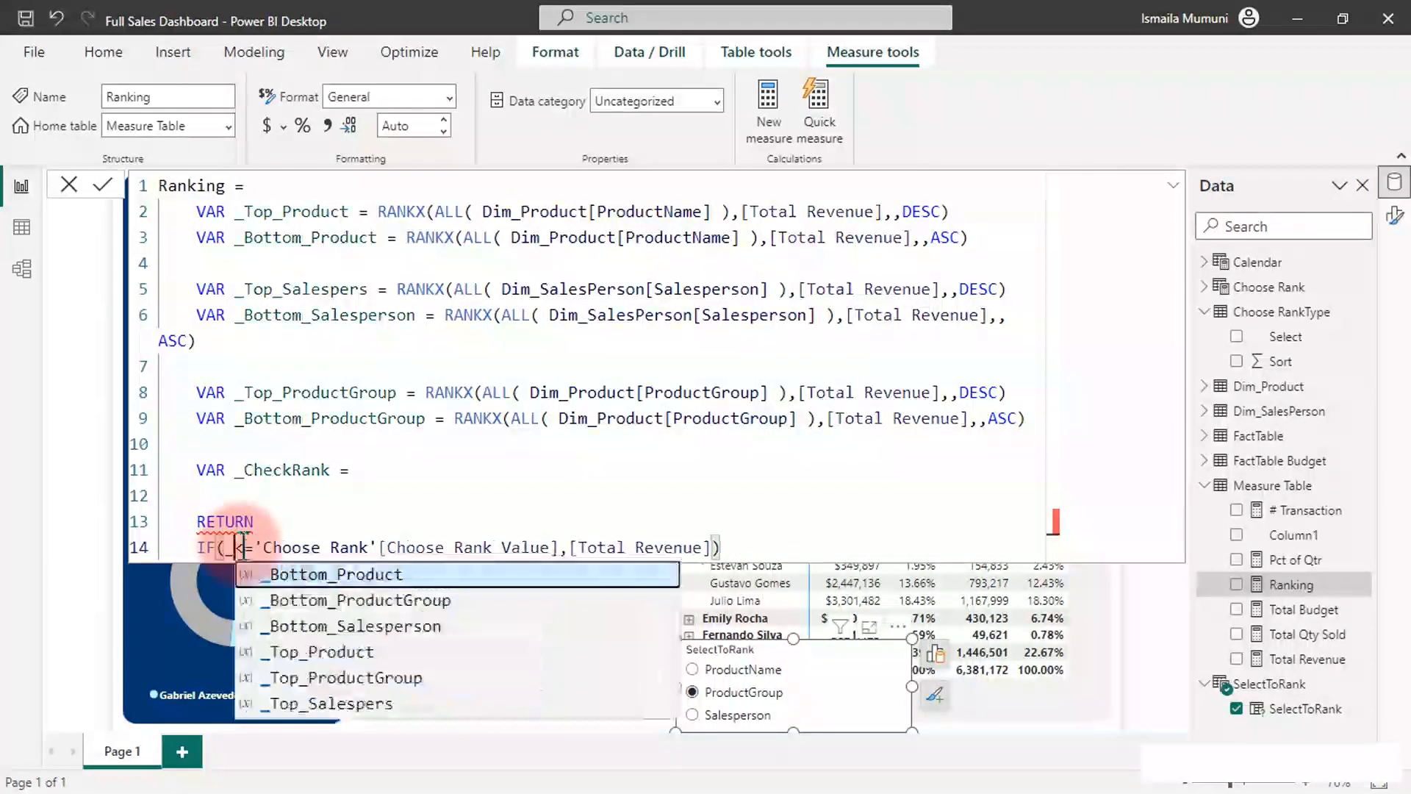
text(Ch)
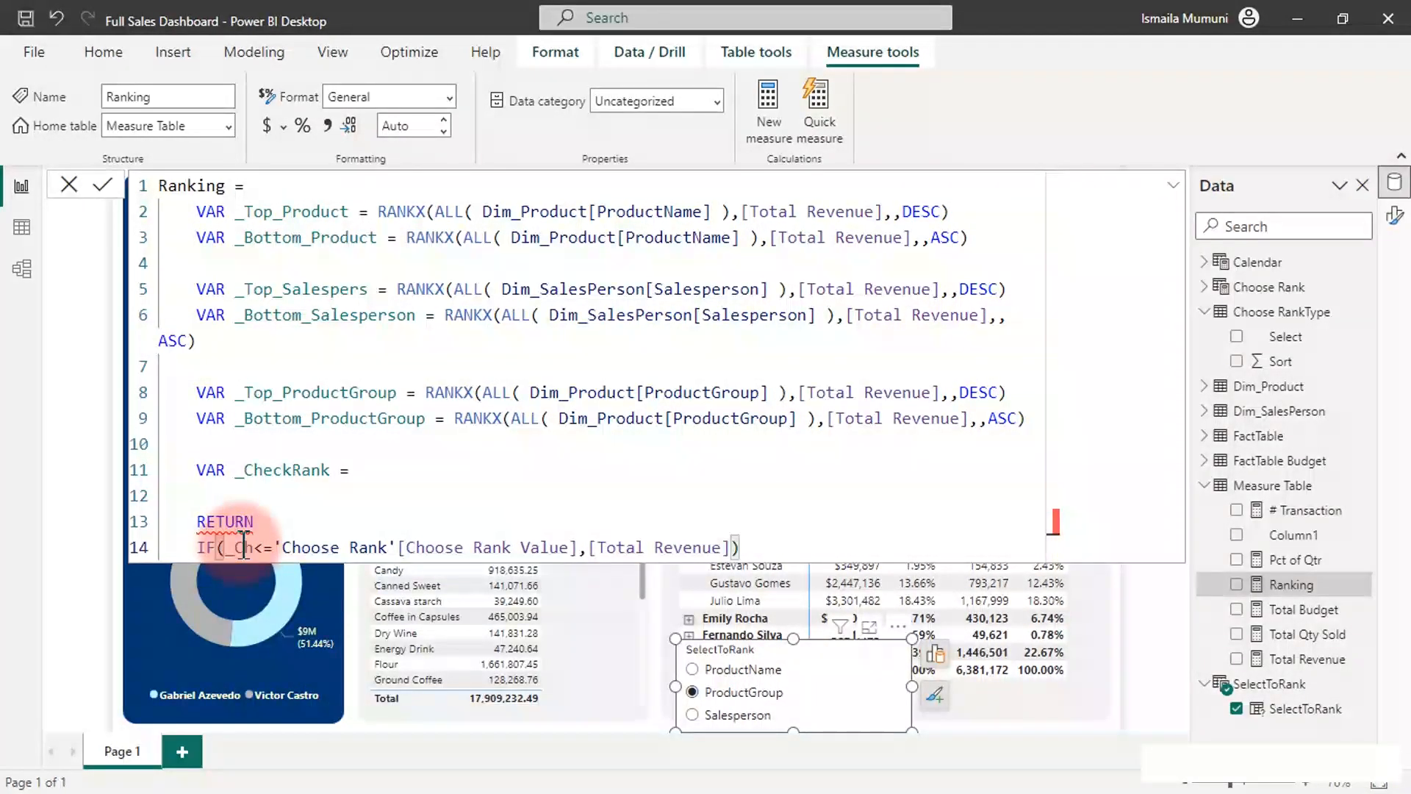
text(eck)
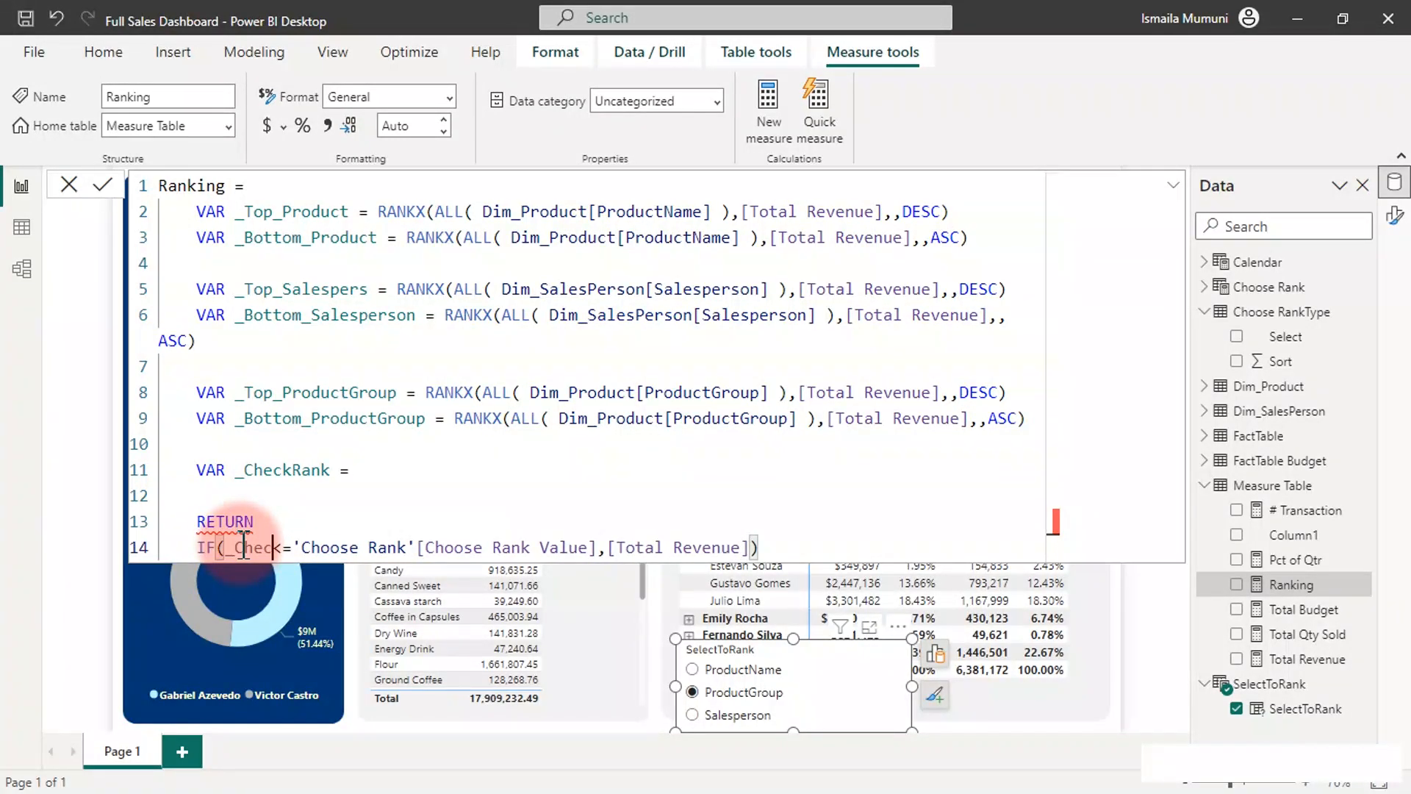
Step: Clear the partial variable reference from the IF condition after RETURN and comment out that line with --
key(BackSpace)
key(BackSpace)
key(BackSpace)
key(BackSpace)
key(BackSpace)
key(BackSpace)
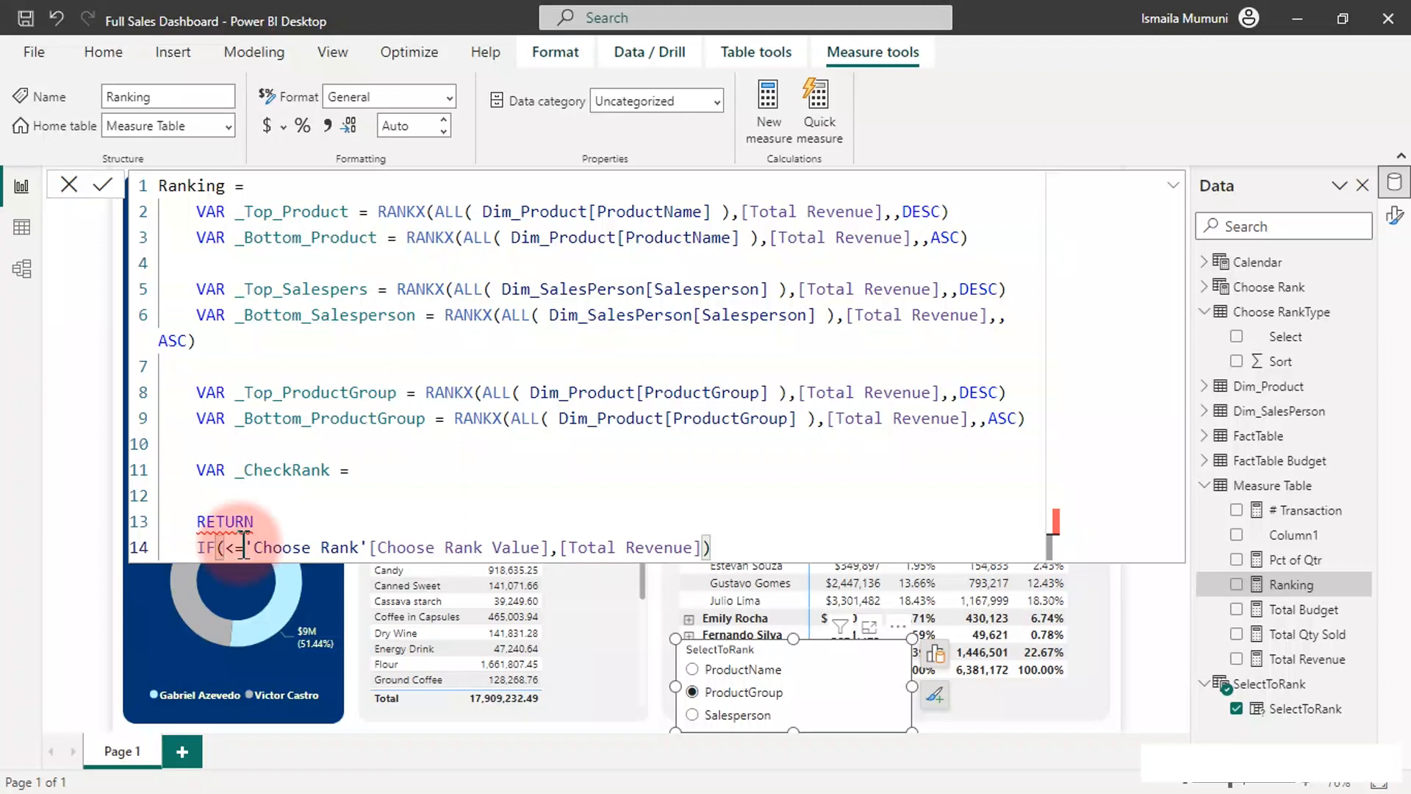
text(_)
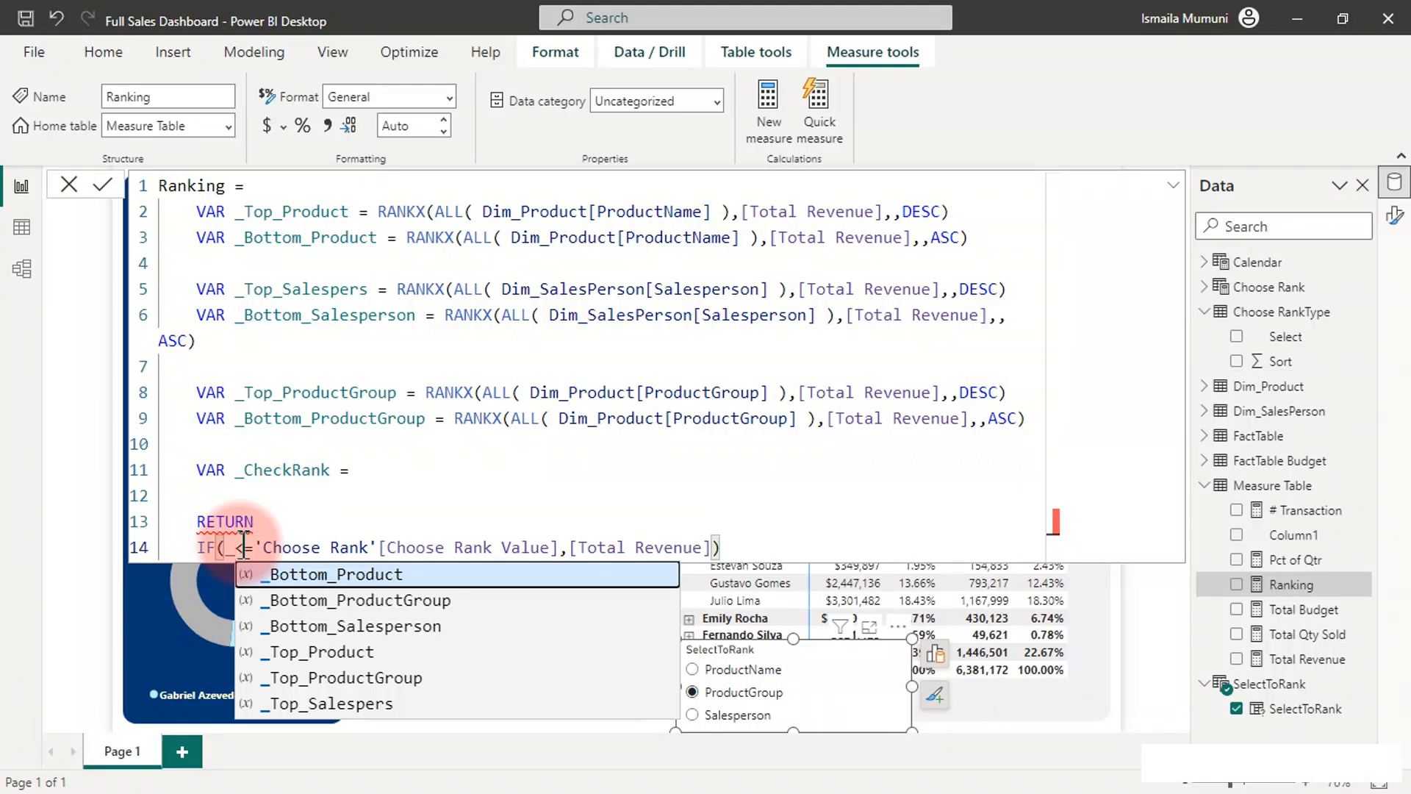
key(BackSpace)
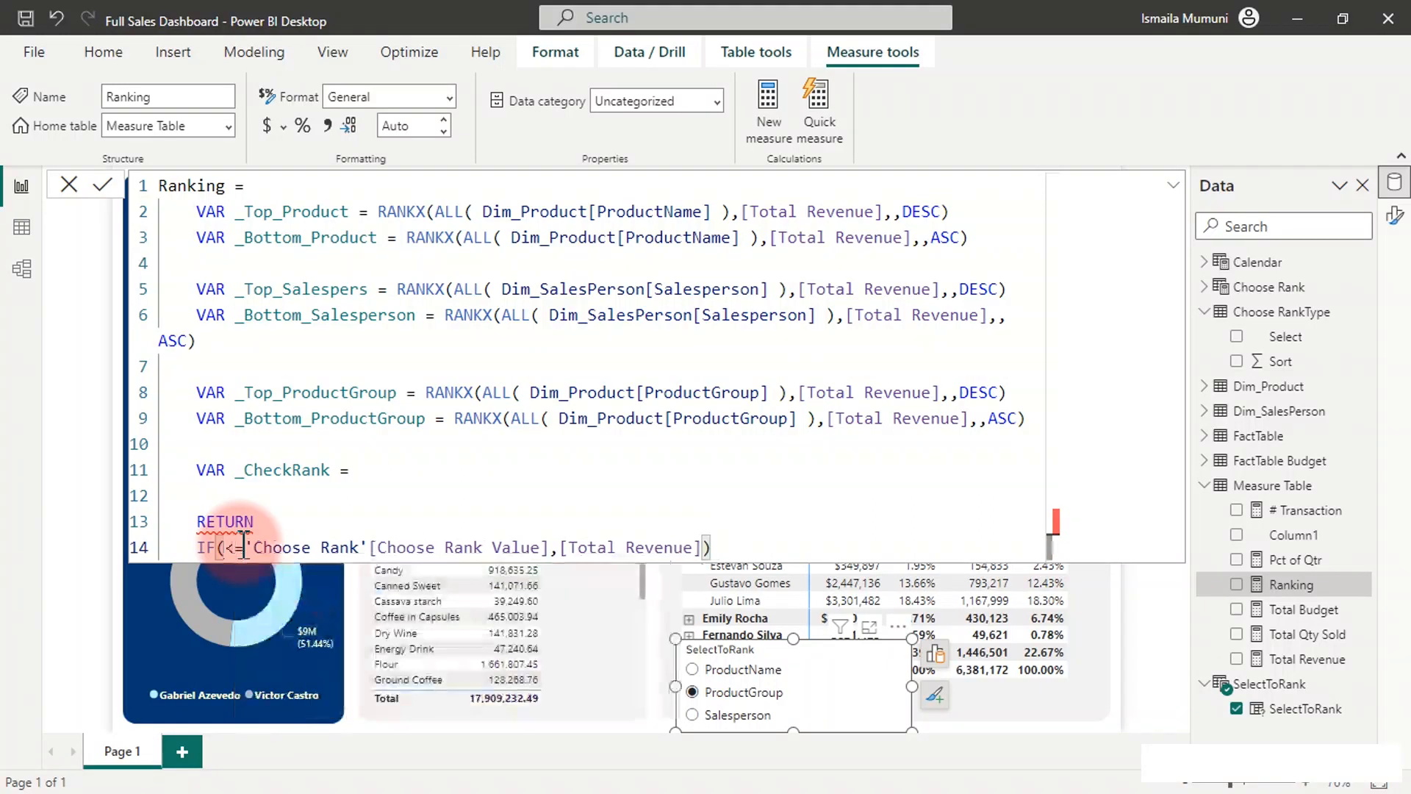
click(197, 547)
text(--)
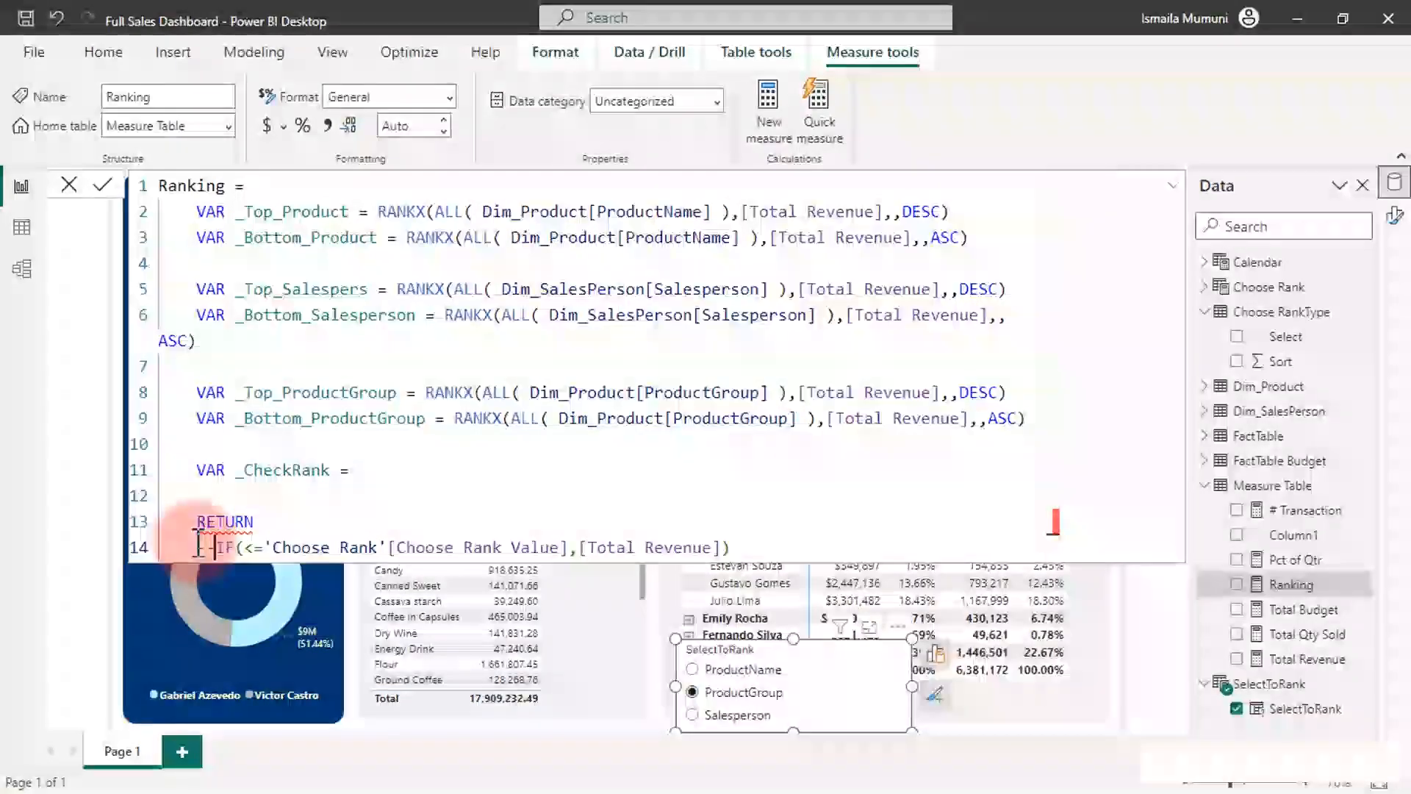
Step: Start the _CheckRank expression on a new line with IF( and find a function beginning with "con" for its condition
click(350, 514)
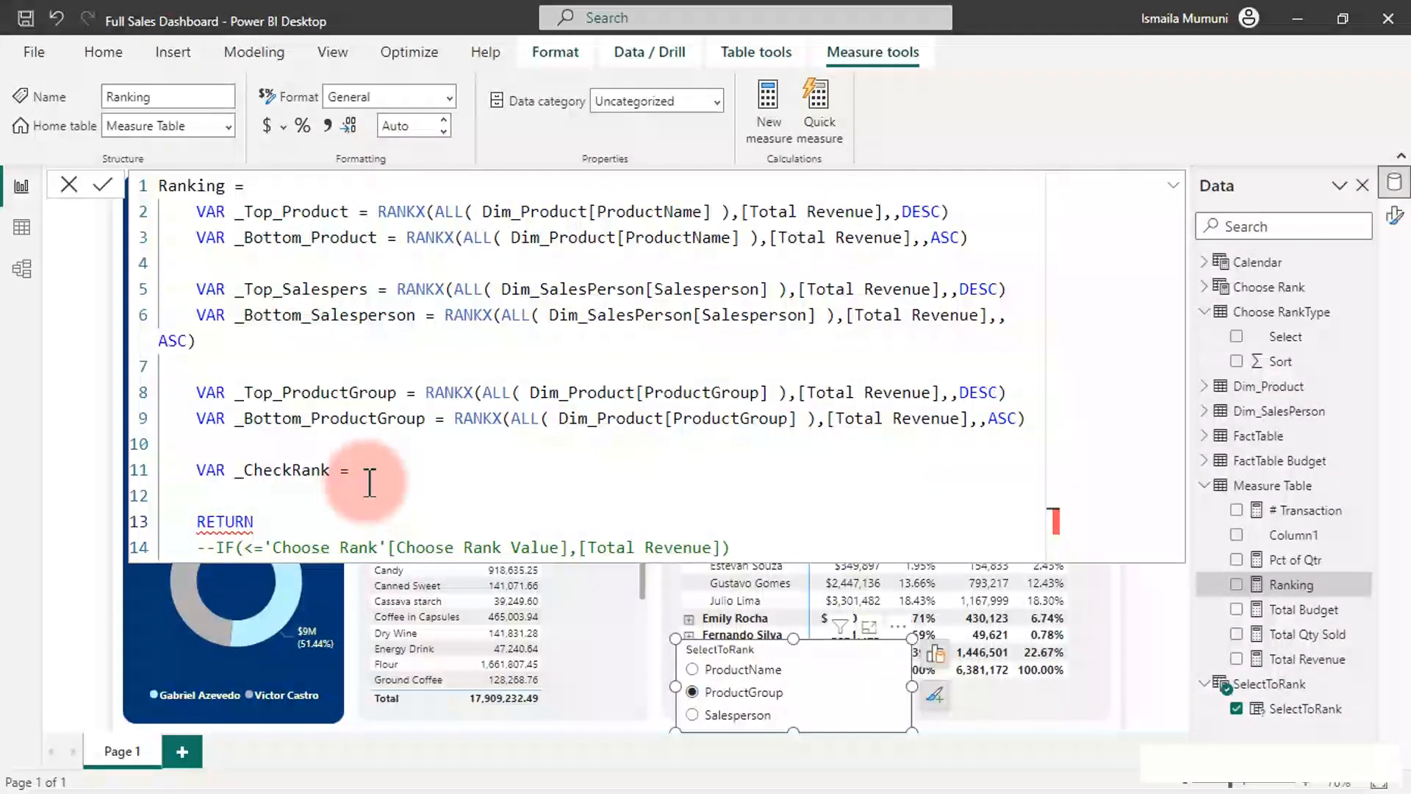
click(383, 469)
key(shift+Return)
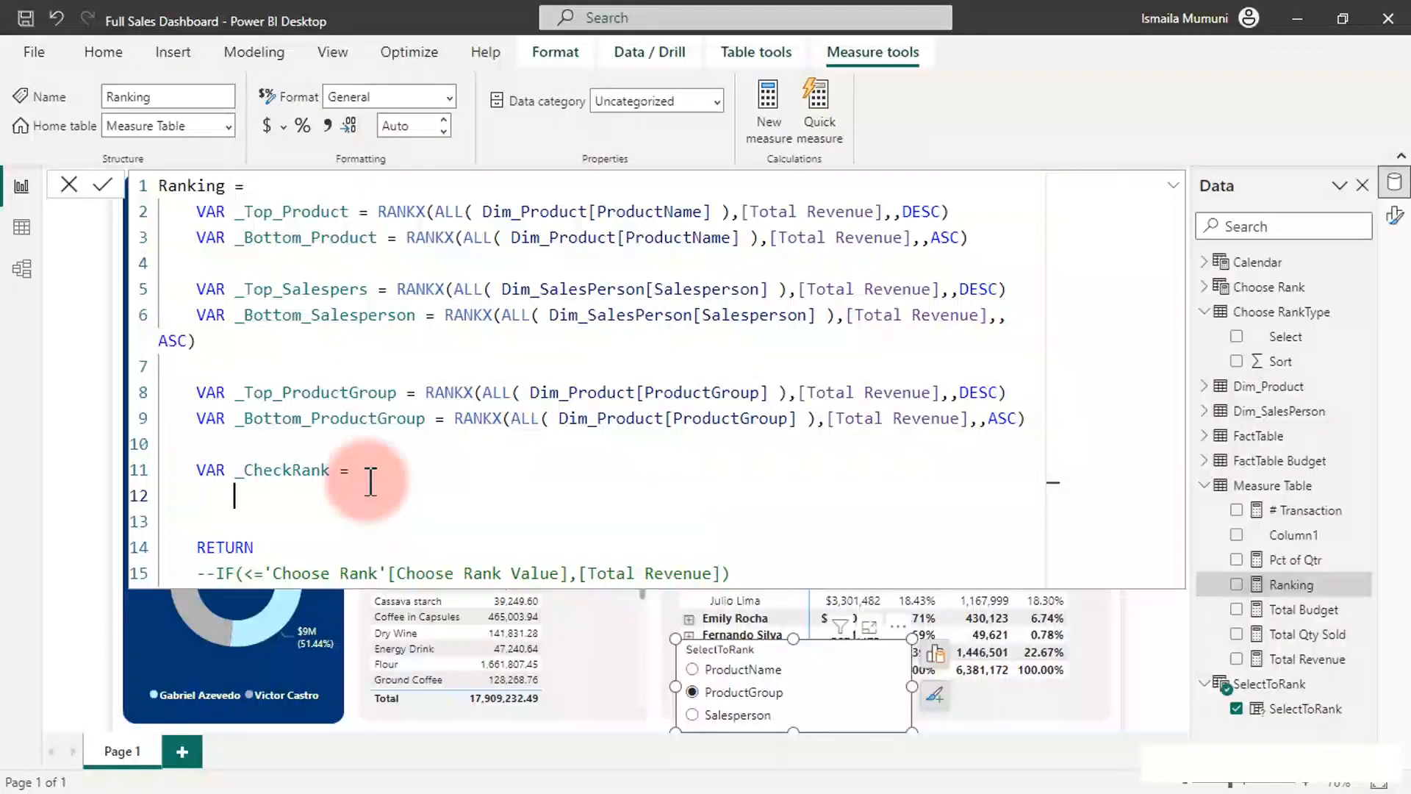
text(IF()
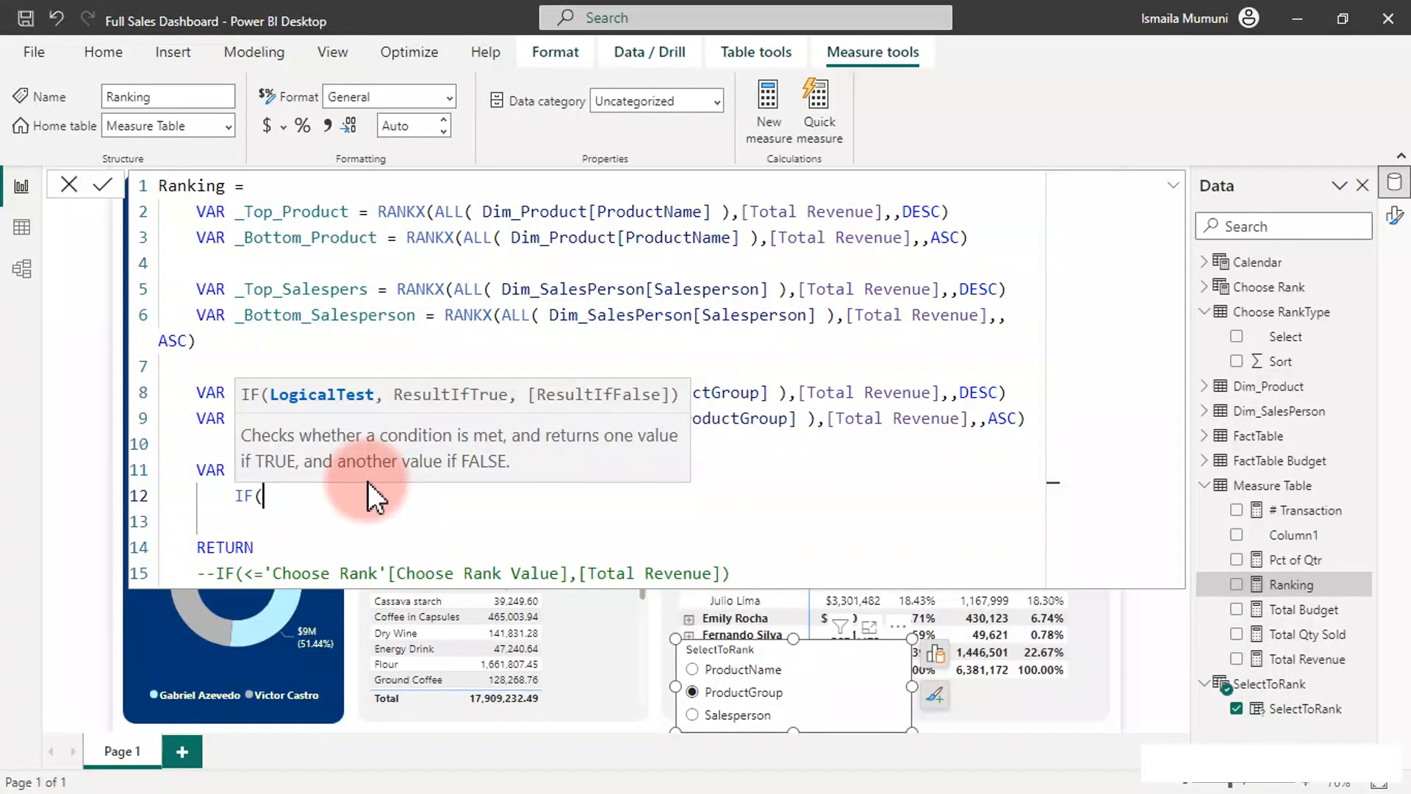
text(con)
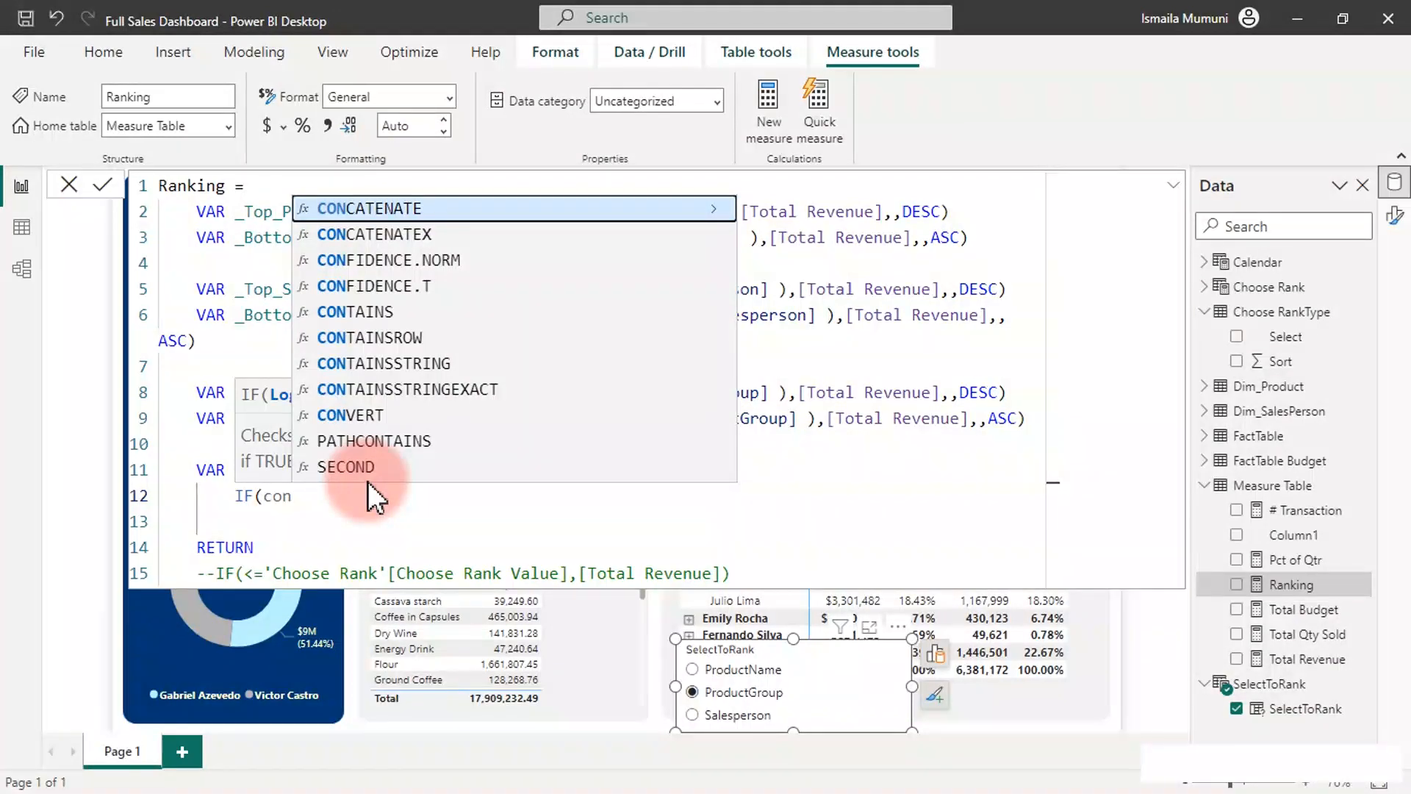
key(Down)
key(Down)
key(Down)
key(Down)
key(Down)
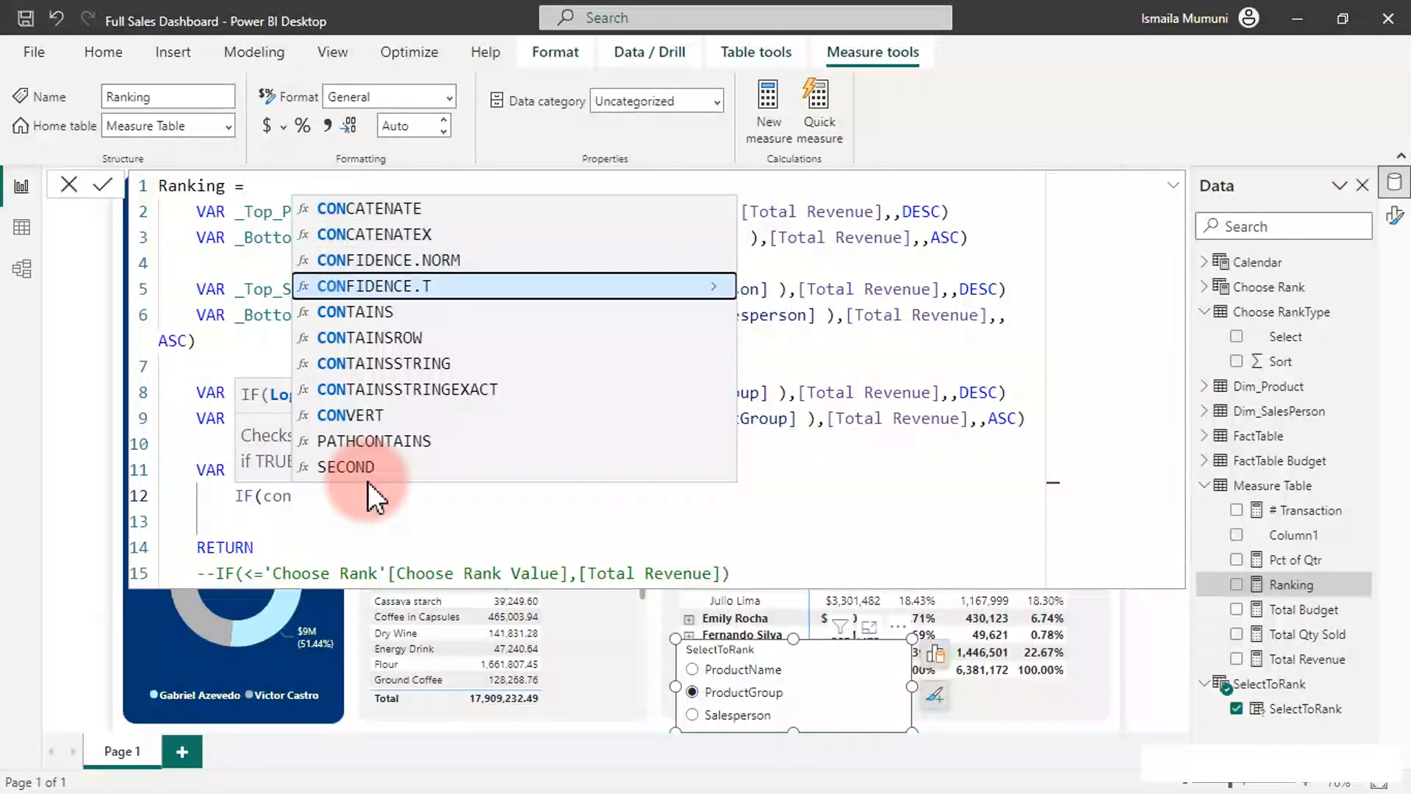
Step: Start the IF condition of the _CheckRank variable with CONTAINSSTRING, nesting SELECTEDVALUE as its first argument
key(Down)
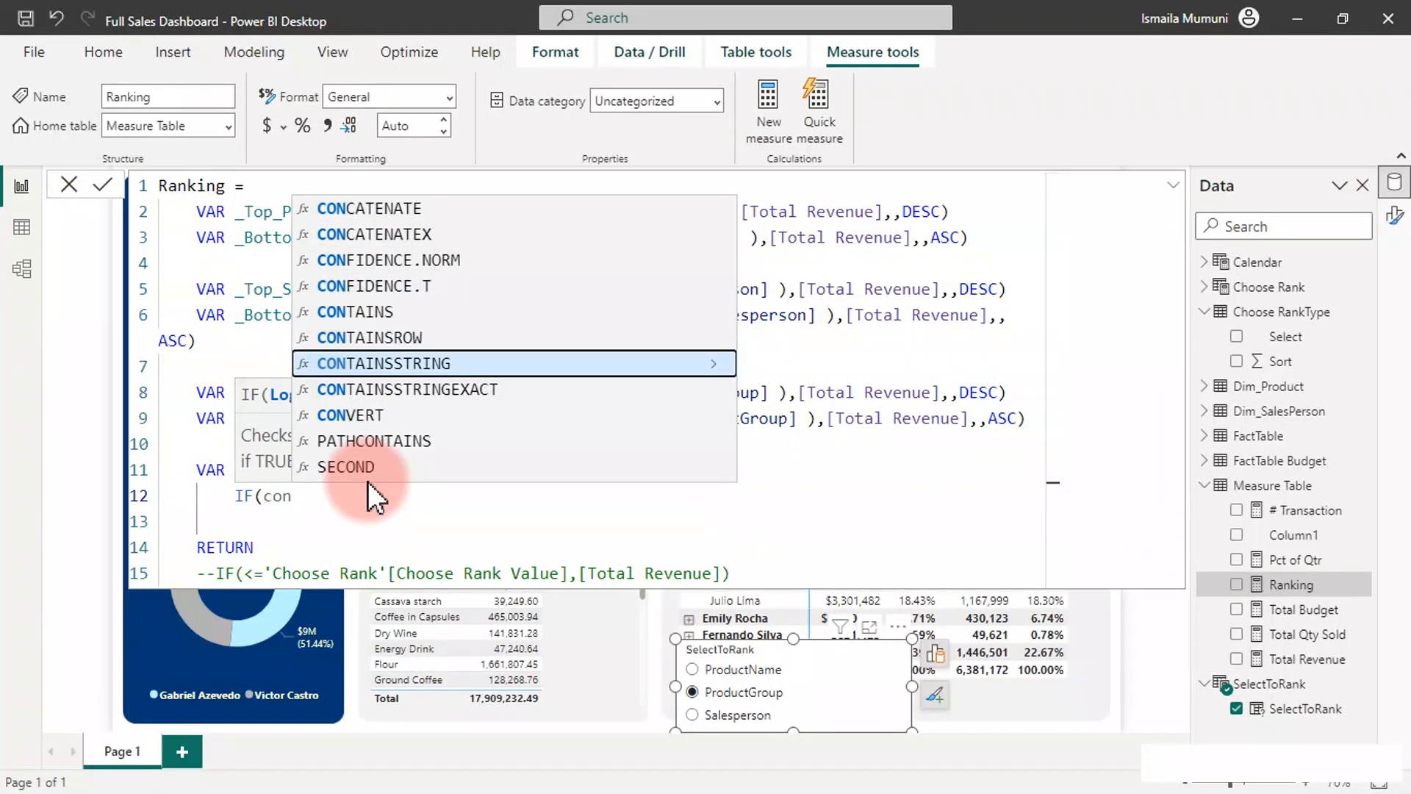
key(Tab)
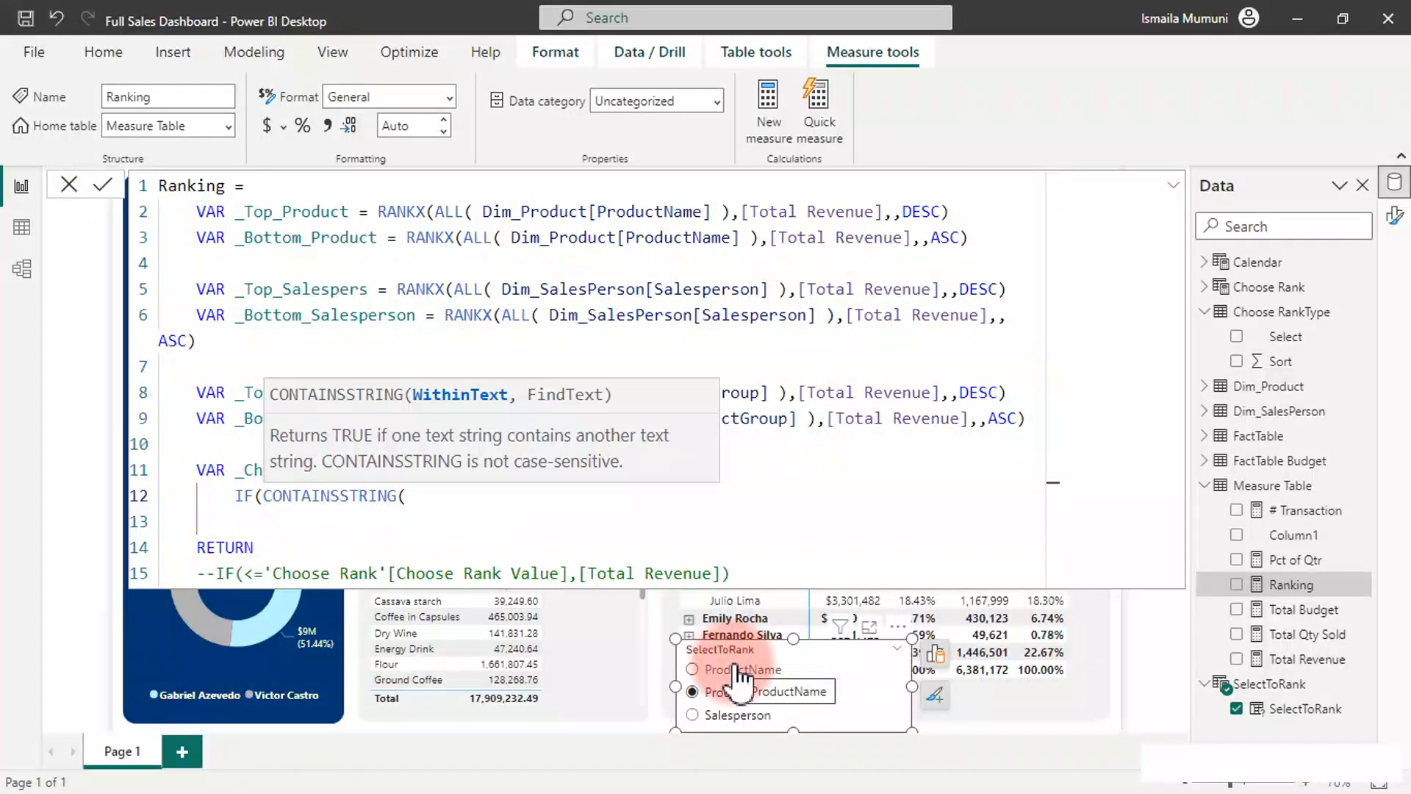
text(s)
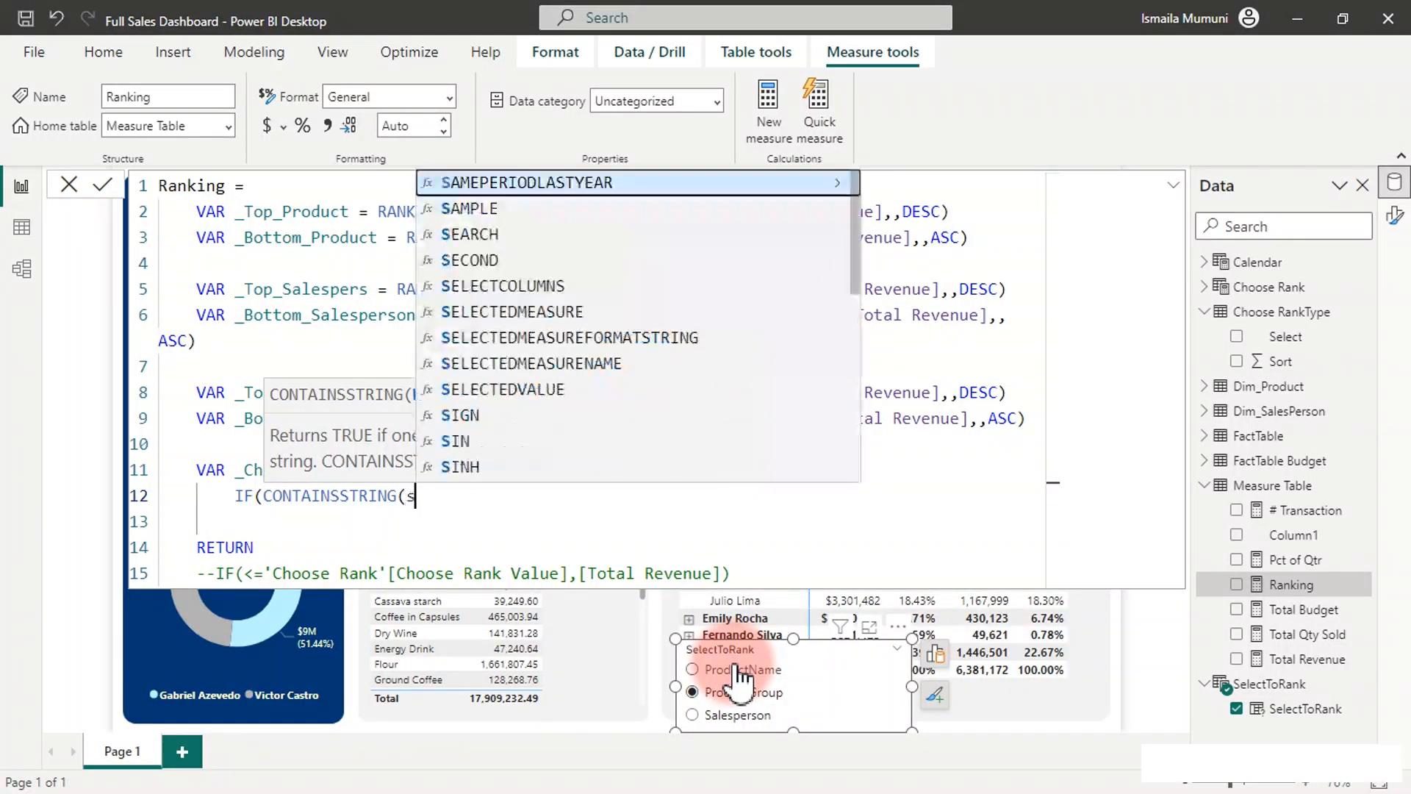
text(electedv)
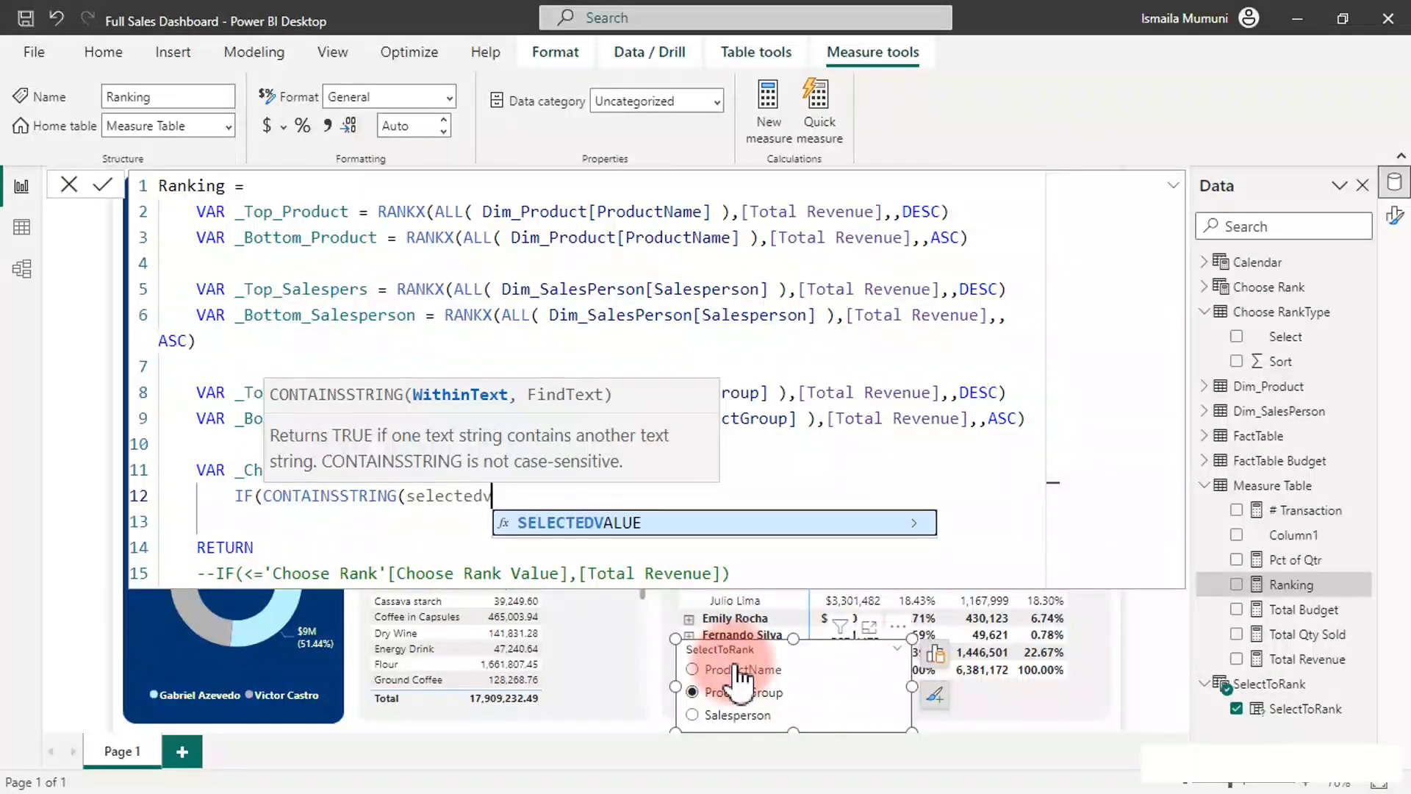
key(Tab)
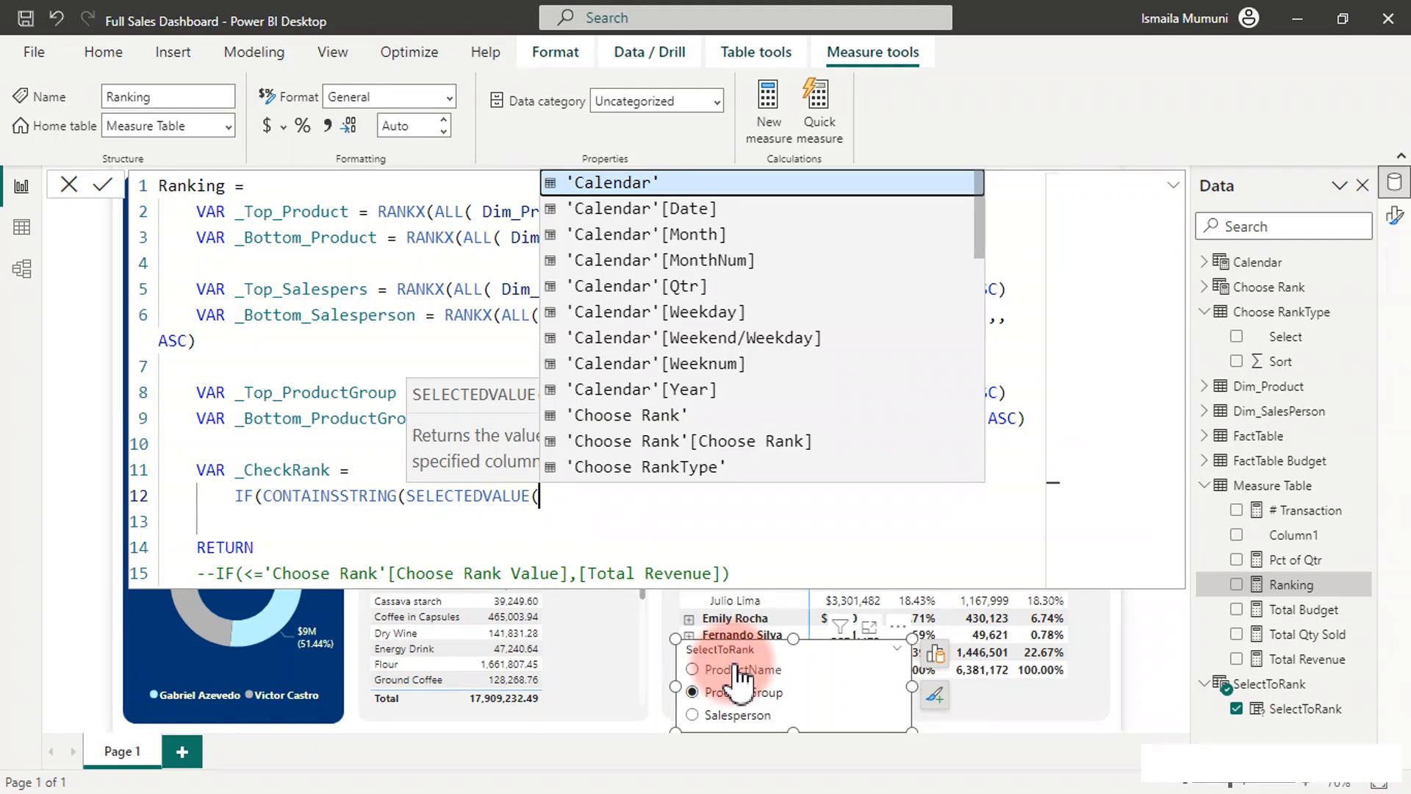
Step: Complete the _CheckRank condition with SelectToRank[SelectToRank Fields] as the selected column and "ProductName" as the text to find
text(sele)
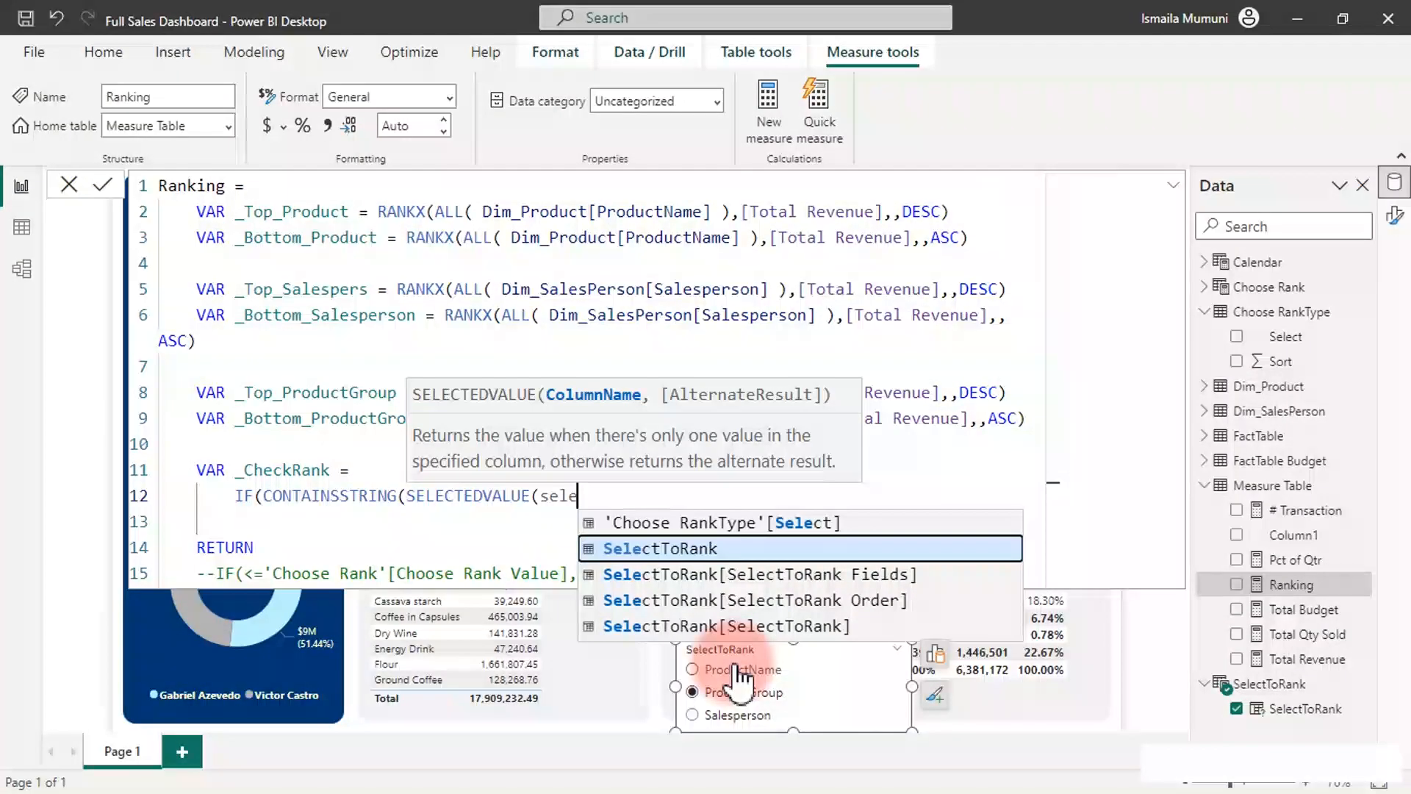
key(Down)
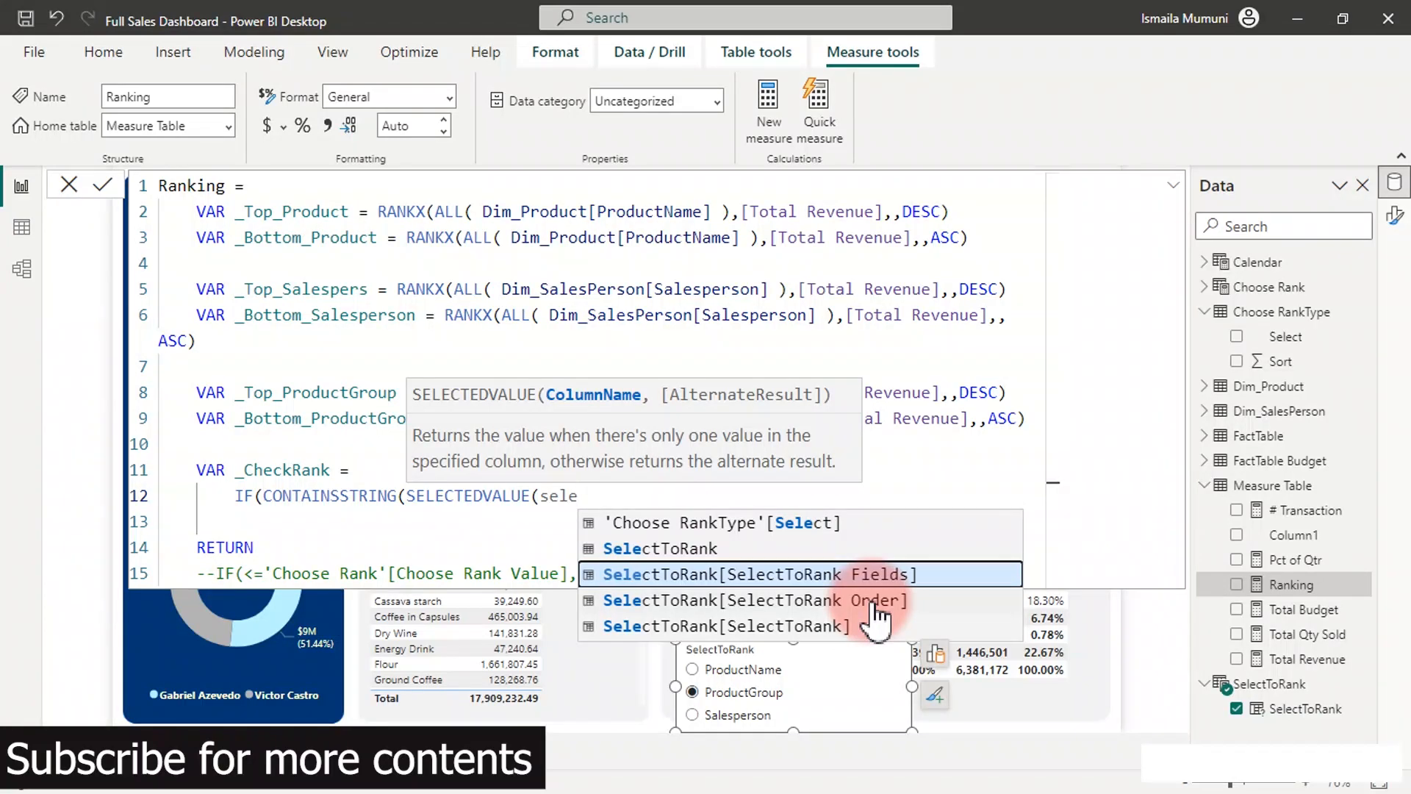
key(Tab)
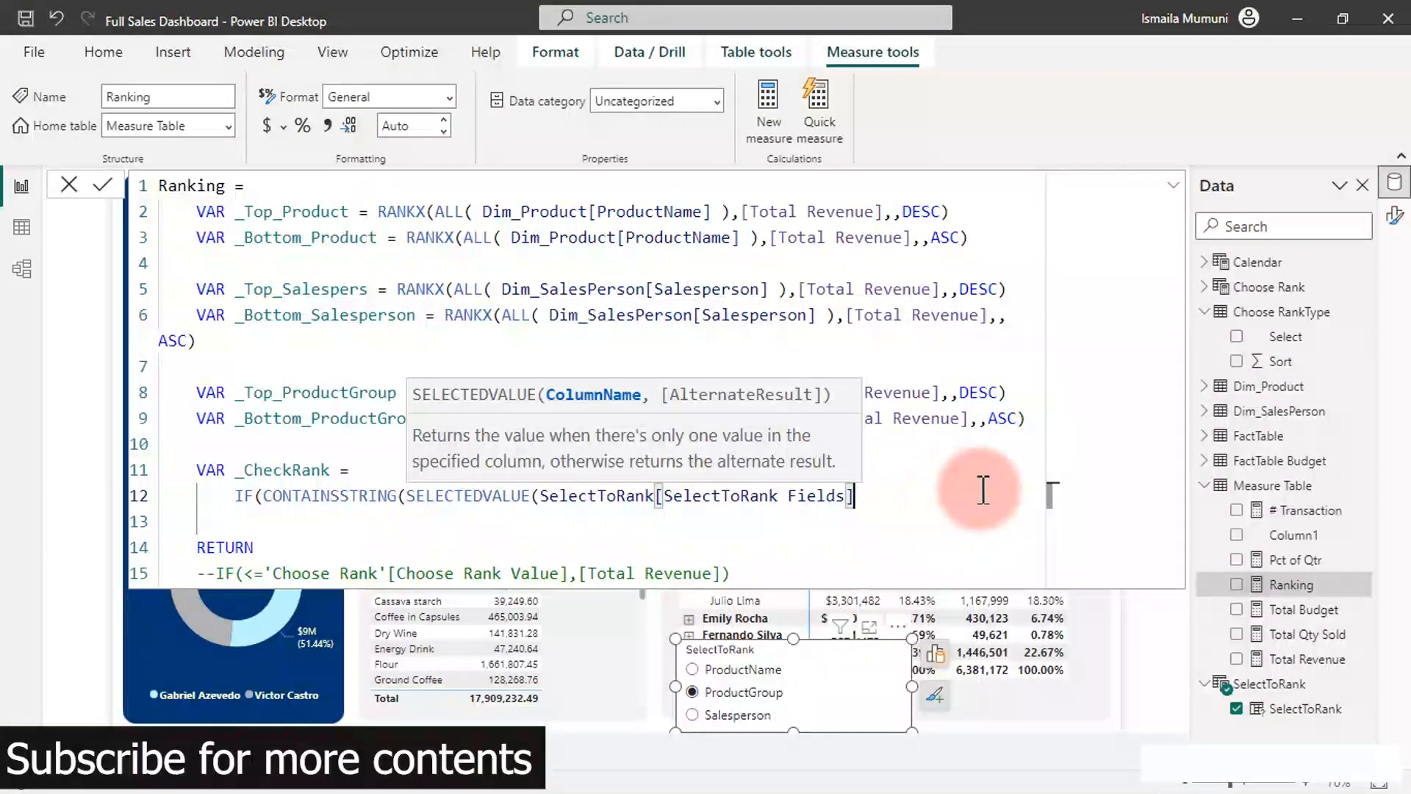
text(),)
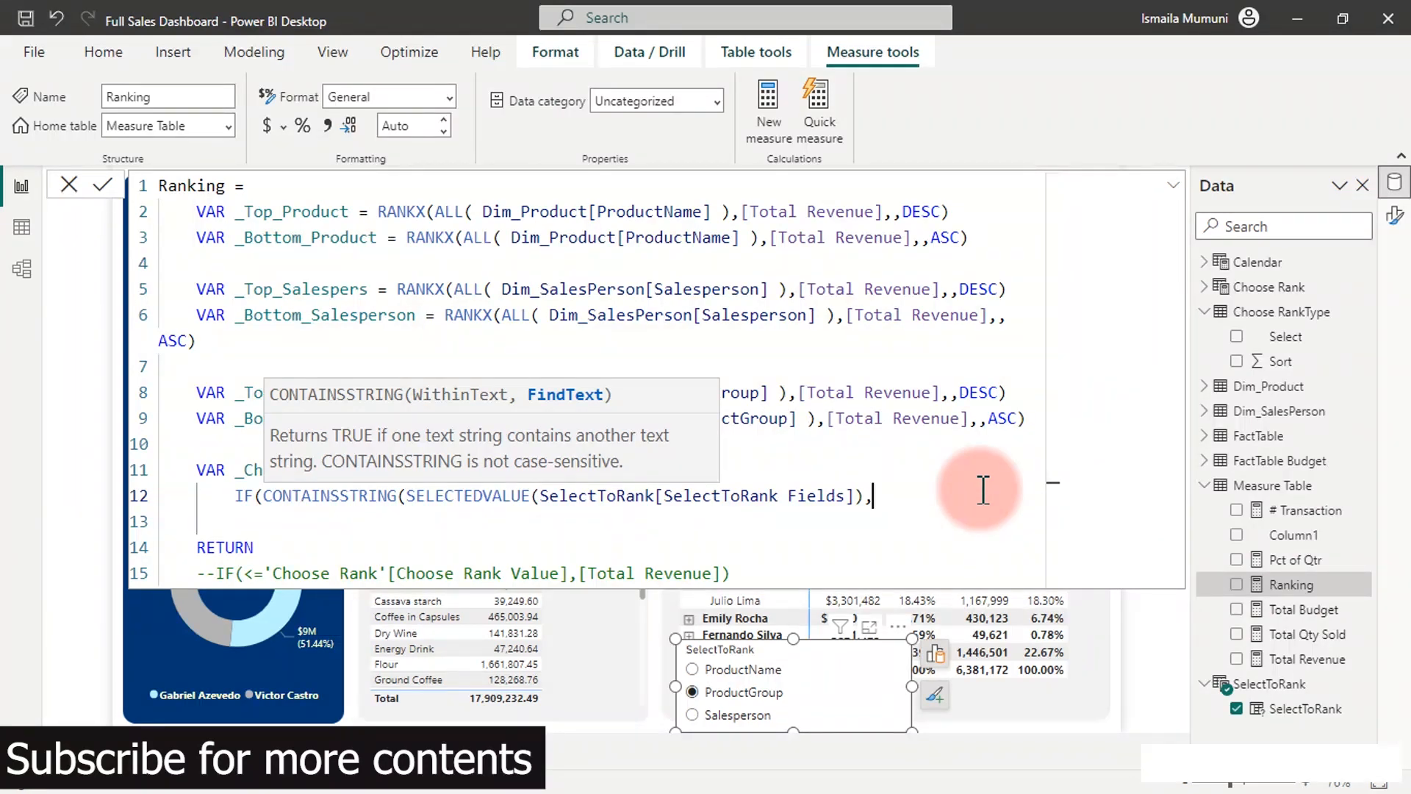
text("ProductName")
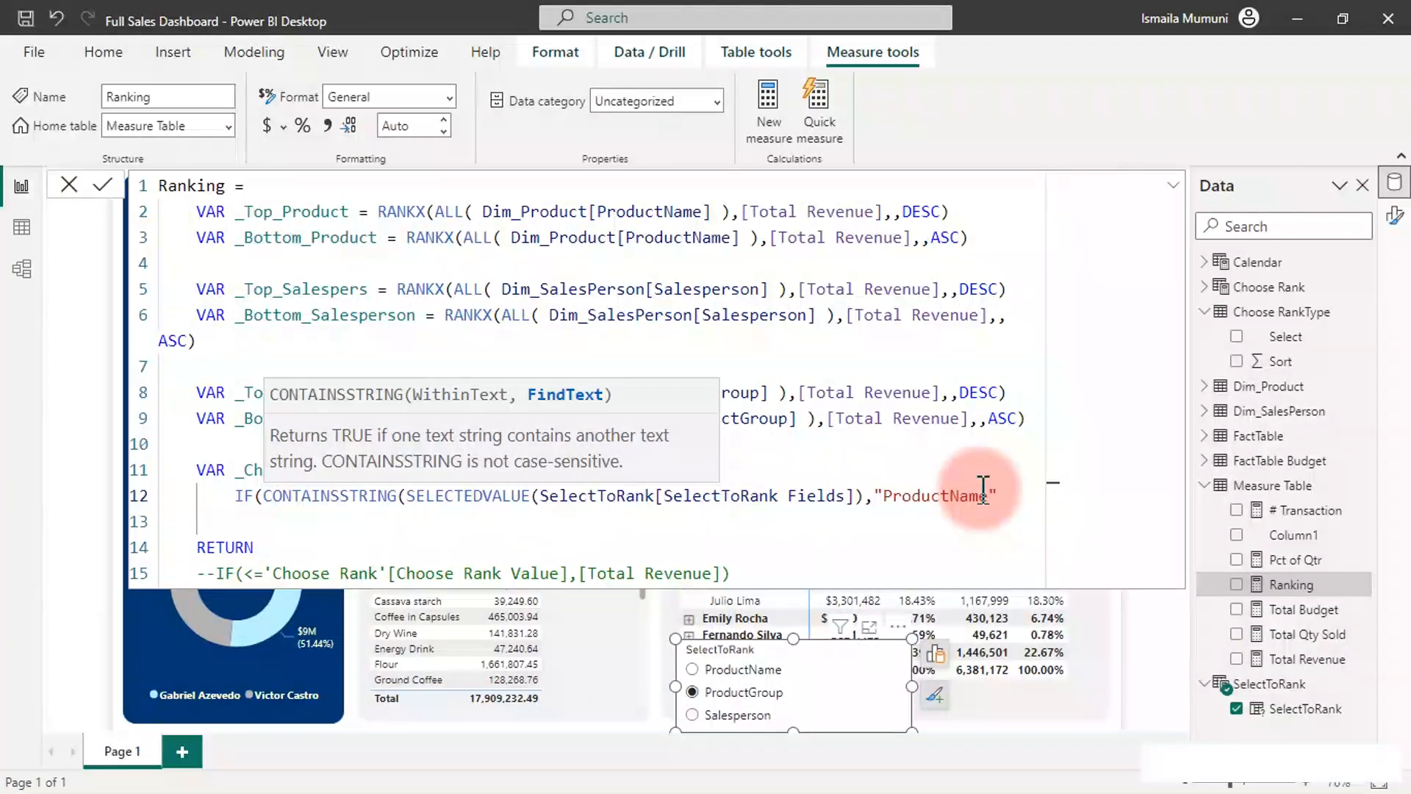
text())
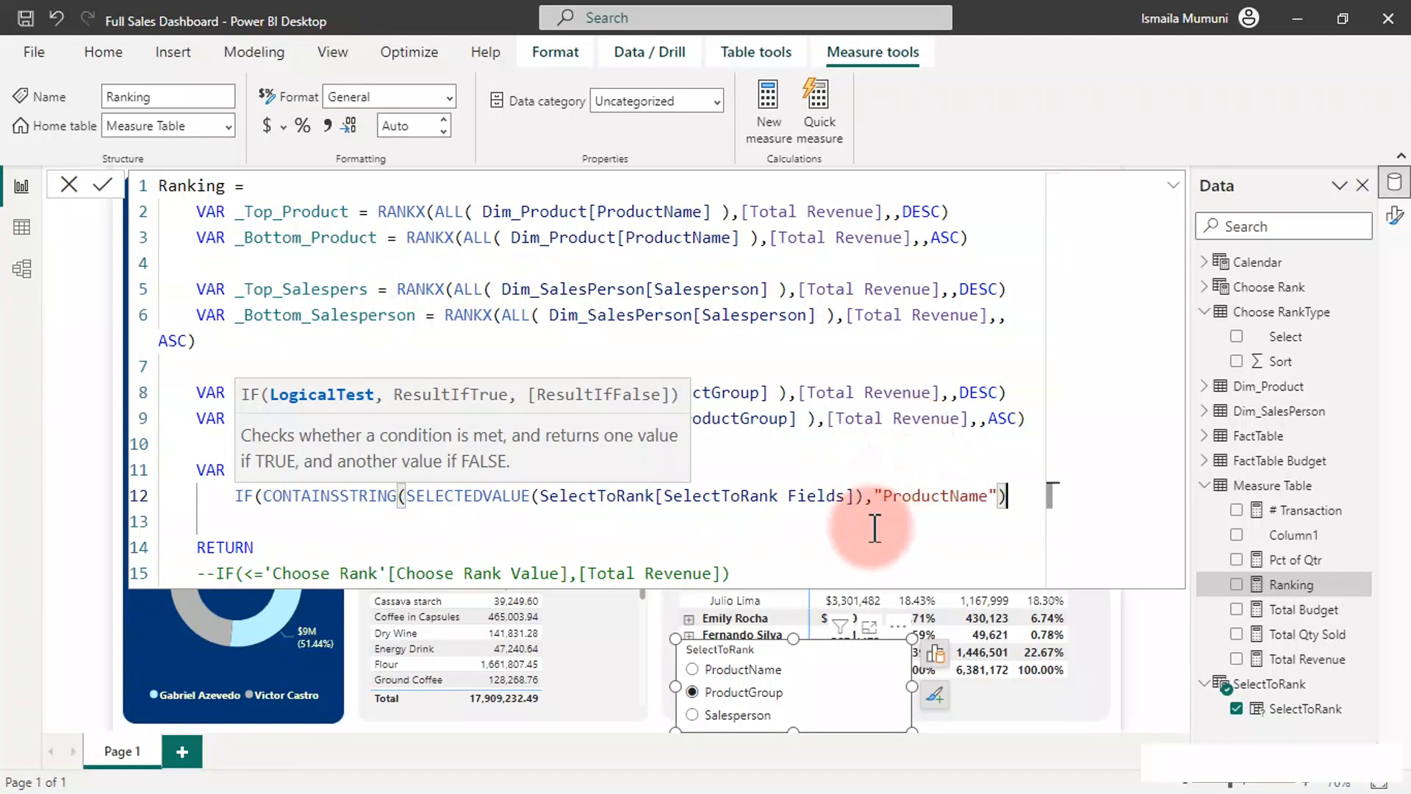
Step: Add IF( SELECTEDVALUE('Choose RankType'[Select] )="Top", _Top_Product,_Bottom_Product) as the true result of the ProductName condition, followed by a comma and a blank line
double_click(405, 496)
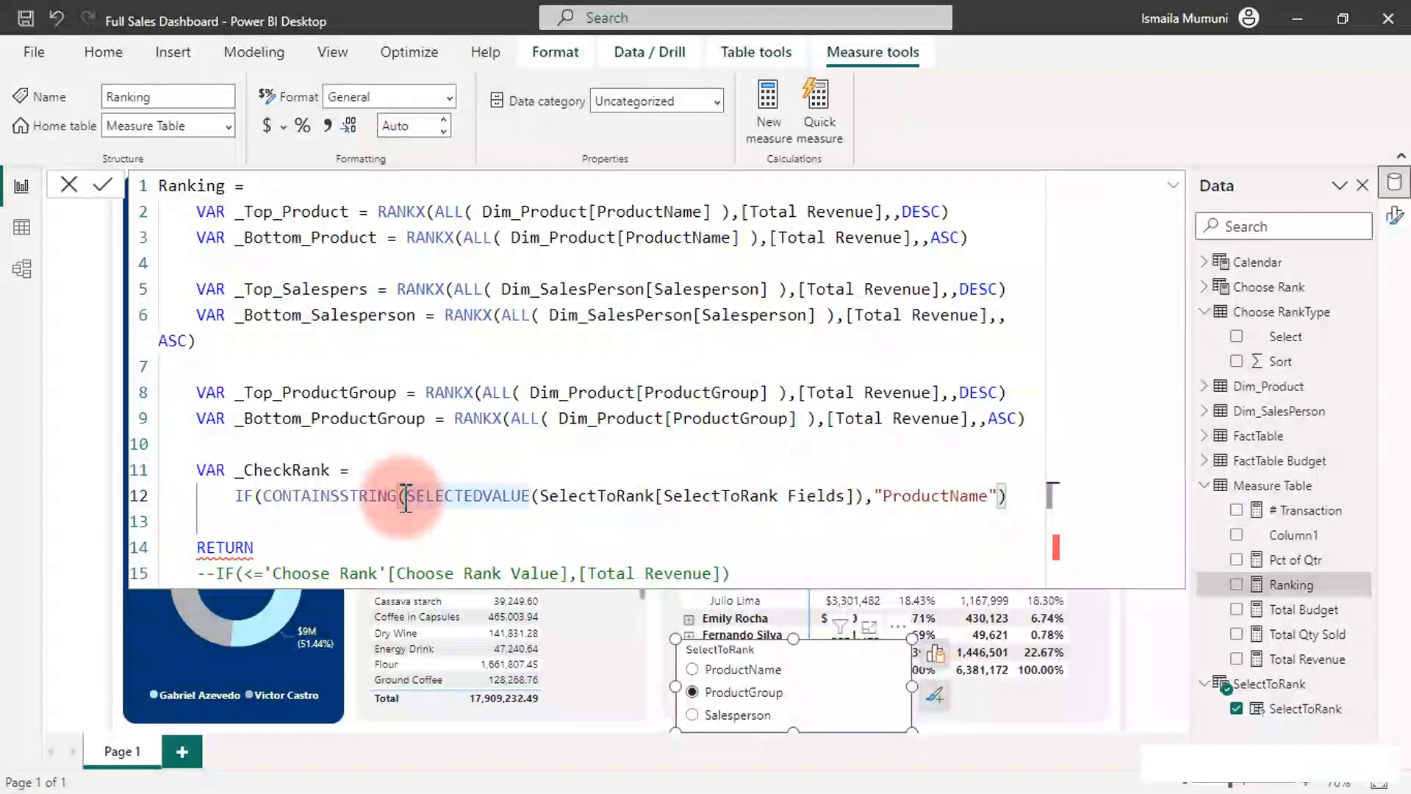
drag(405, 496, 519, 504)
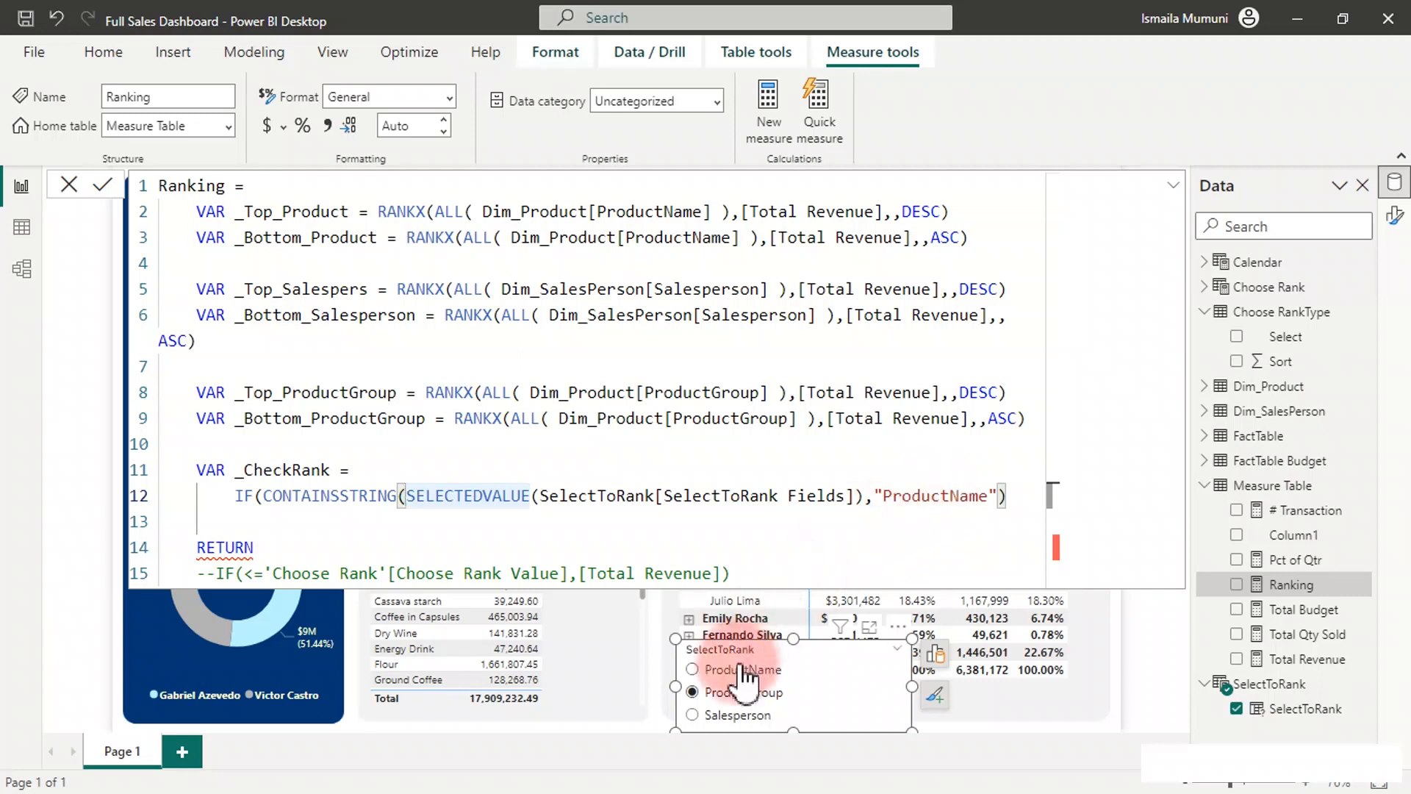
click(1017, 490)
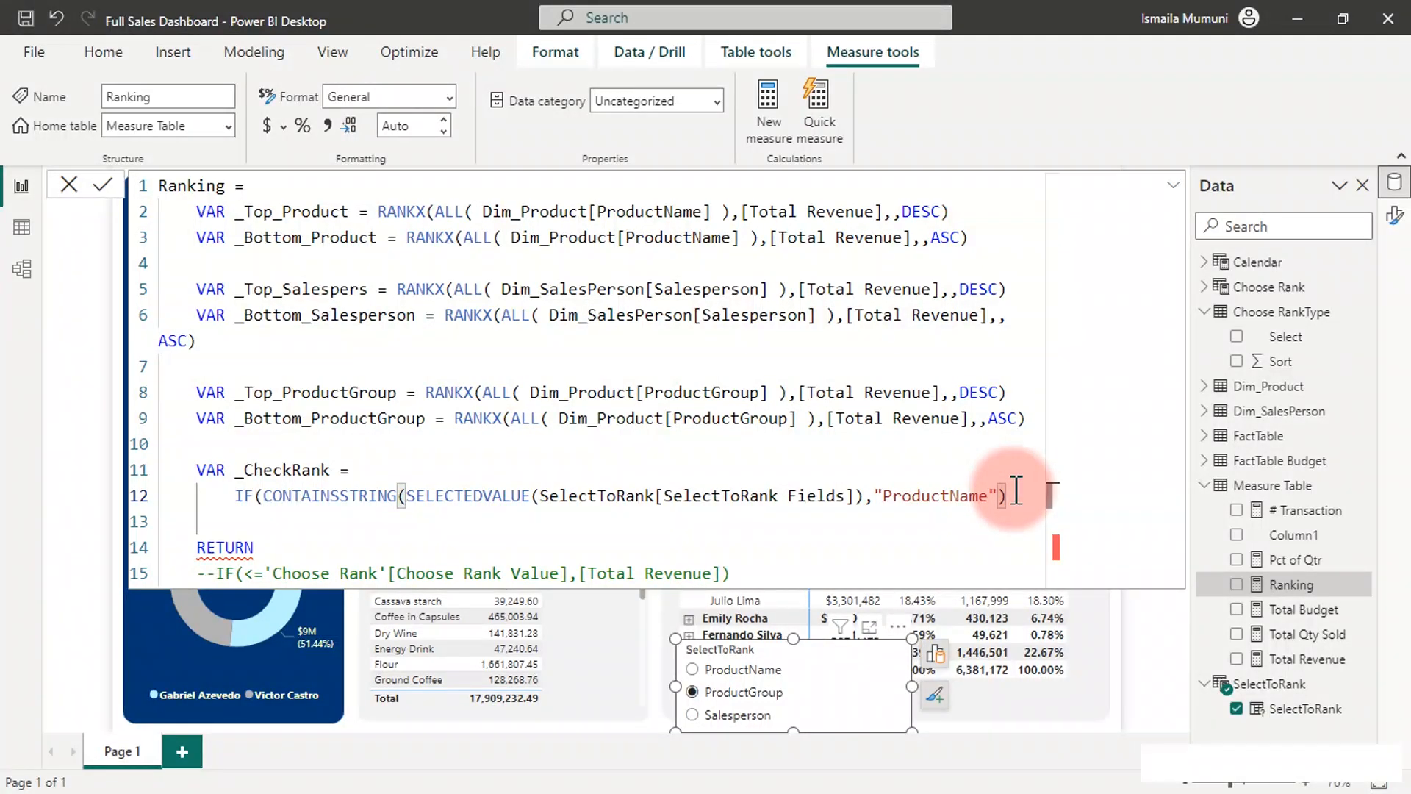
text(,)
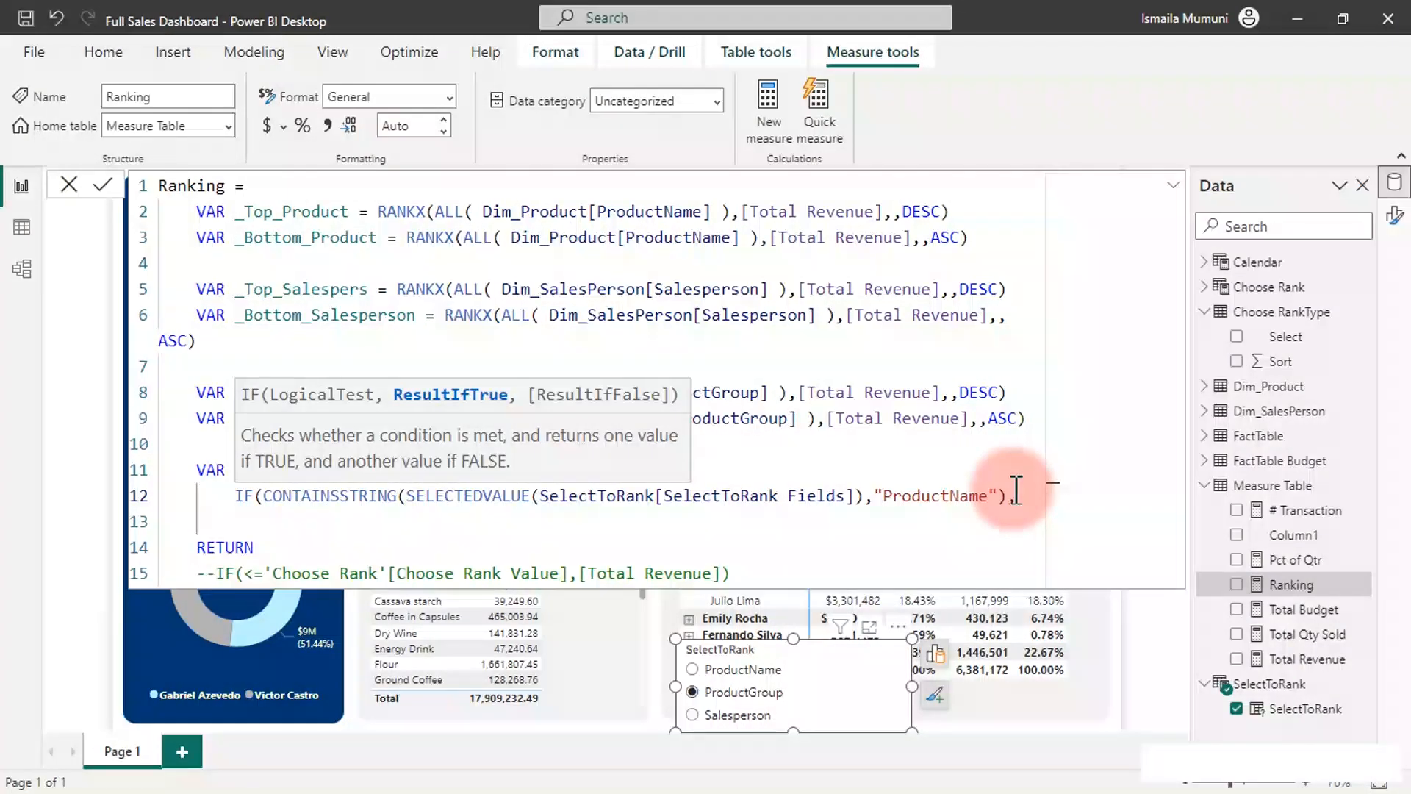
key(shift+Return)
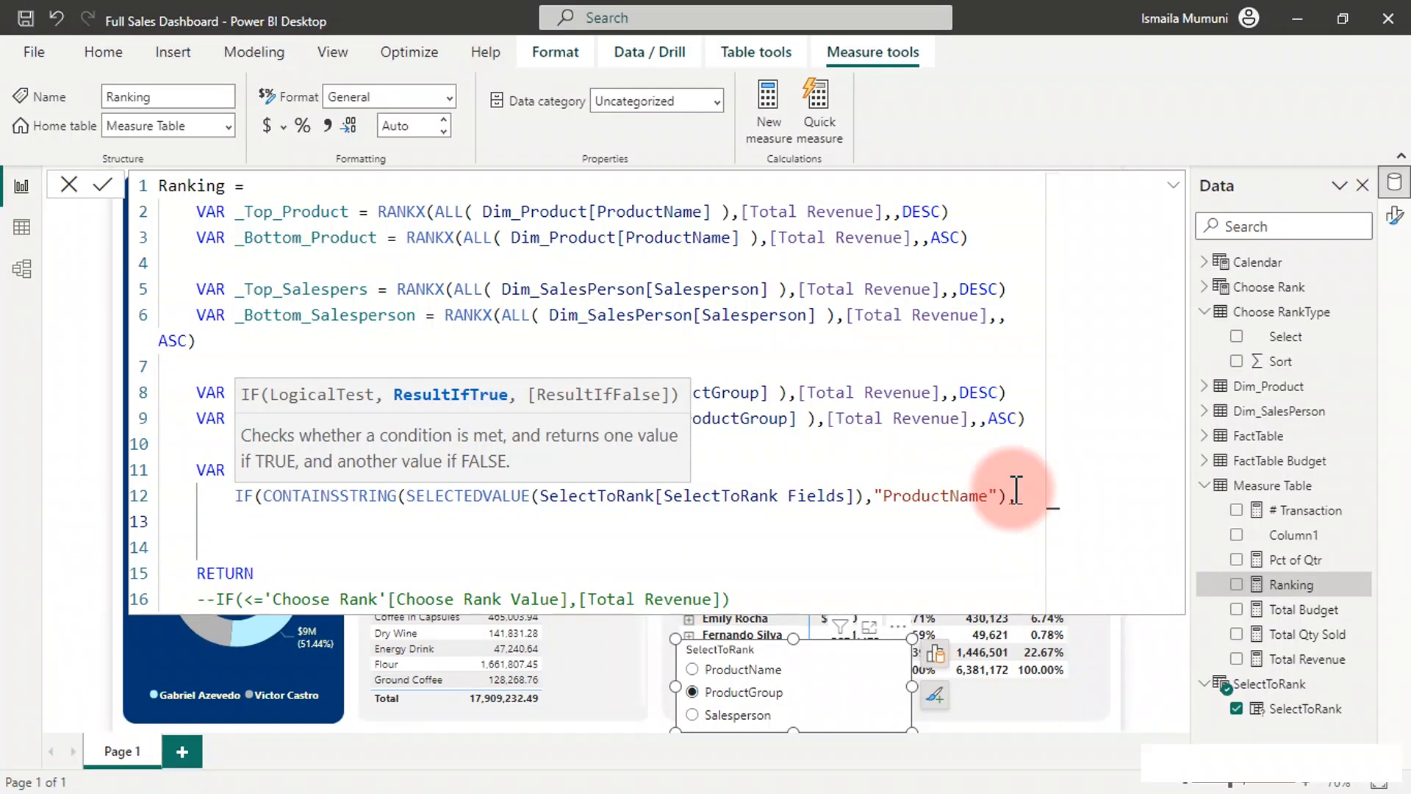
text(IF( SELECTEDVALUE('Choose RankType'[Select] )="Top", _Top_Product,_Bottom_Product))
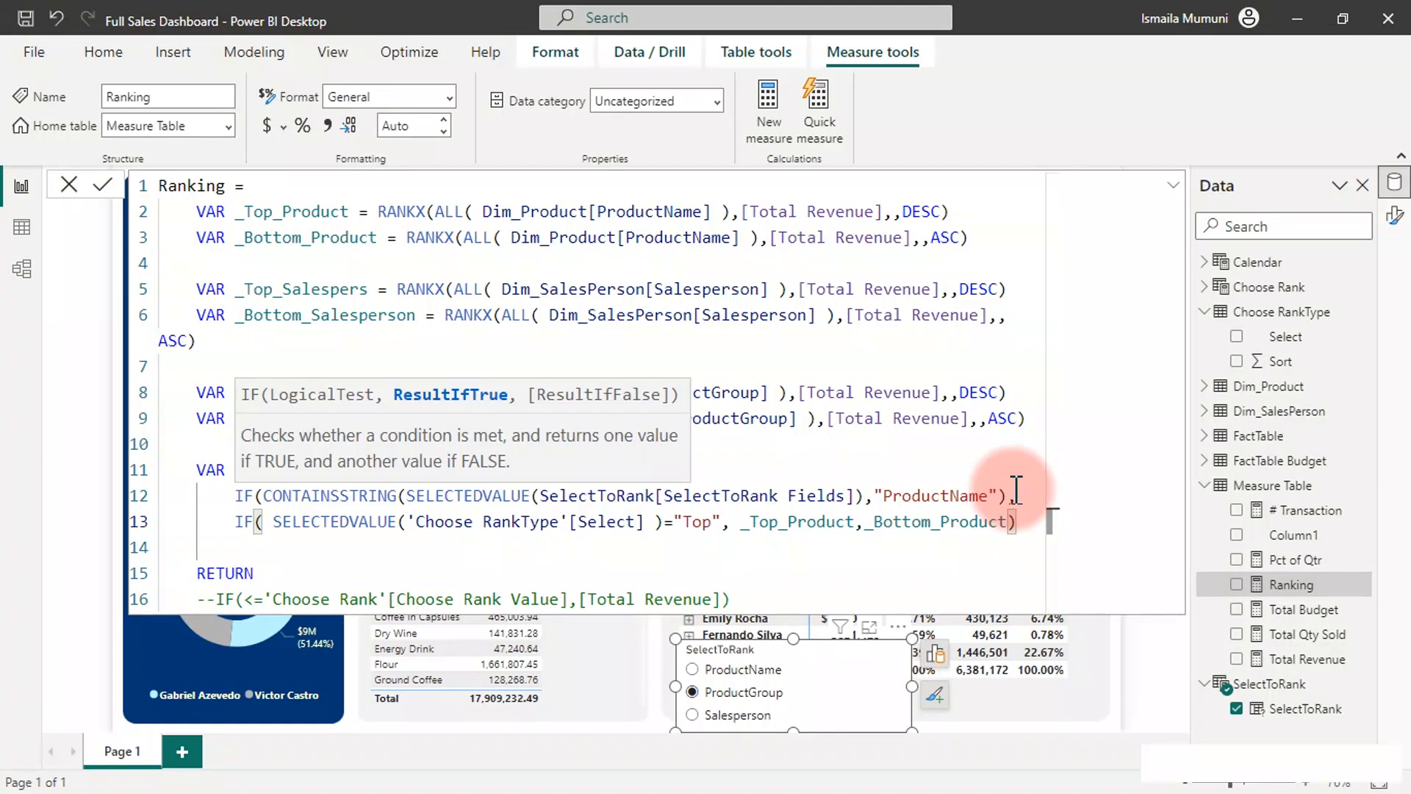
text(,)
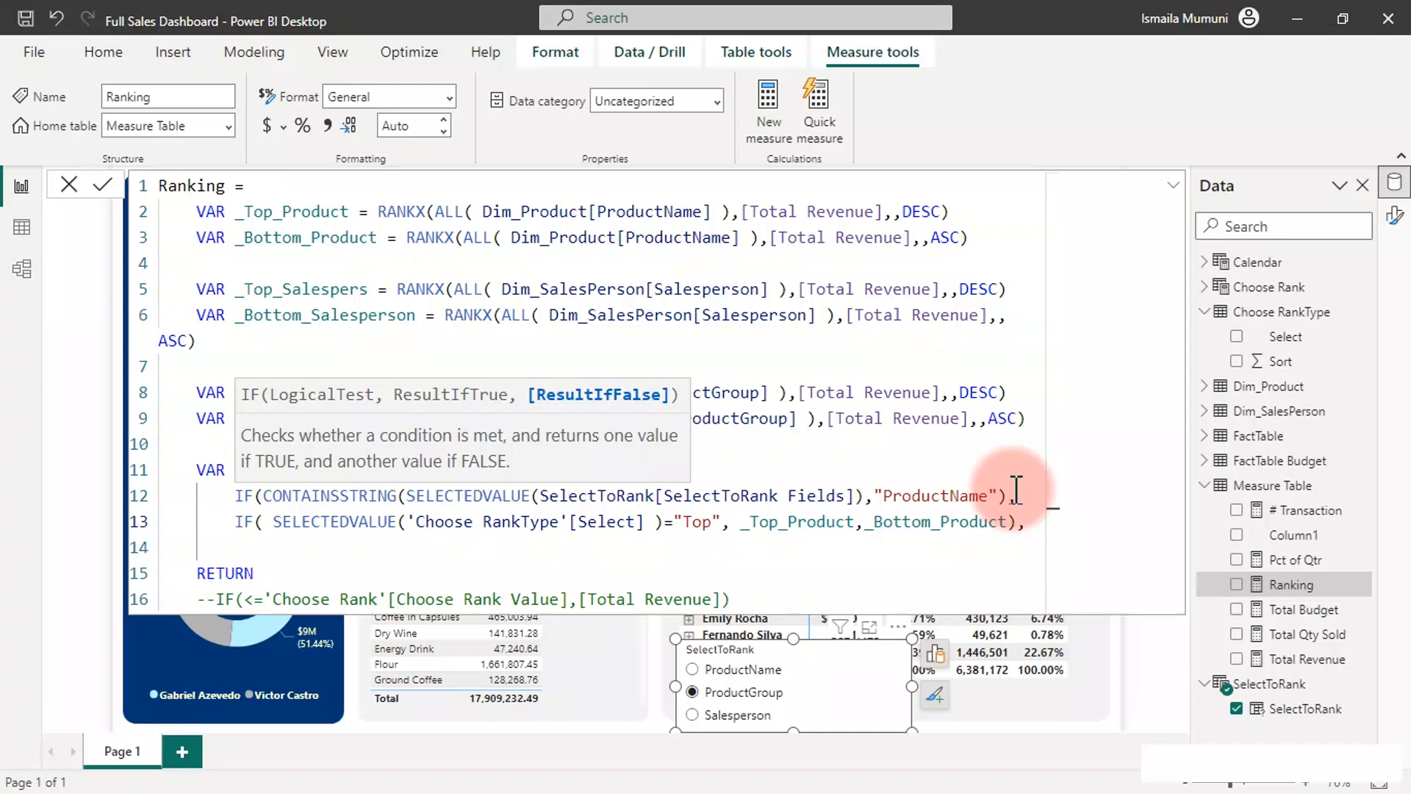
key(Return)
key(Return)
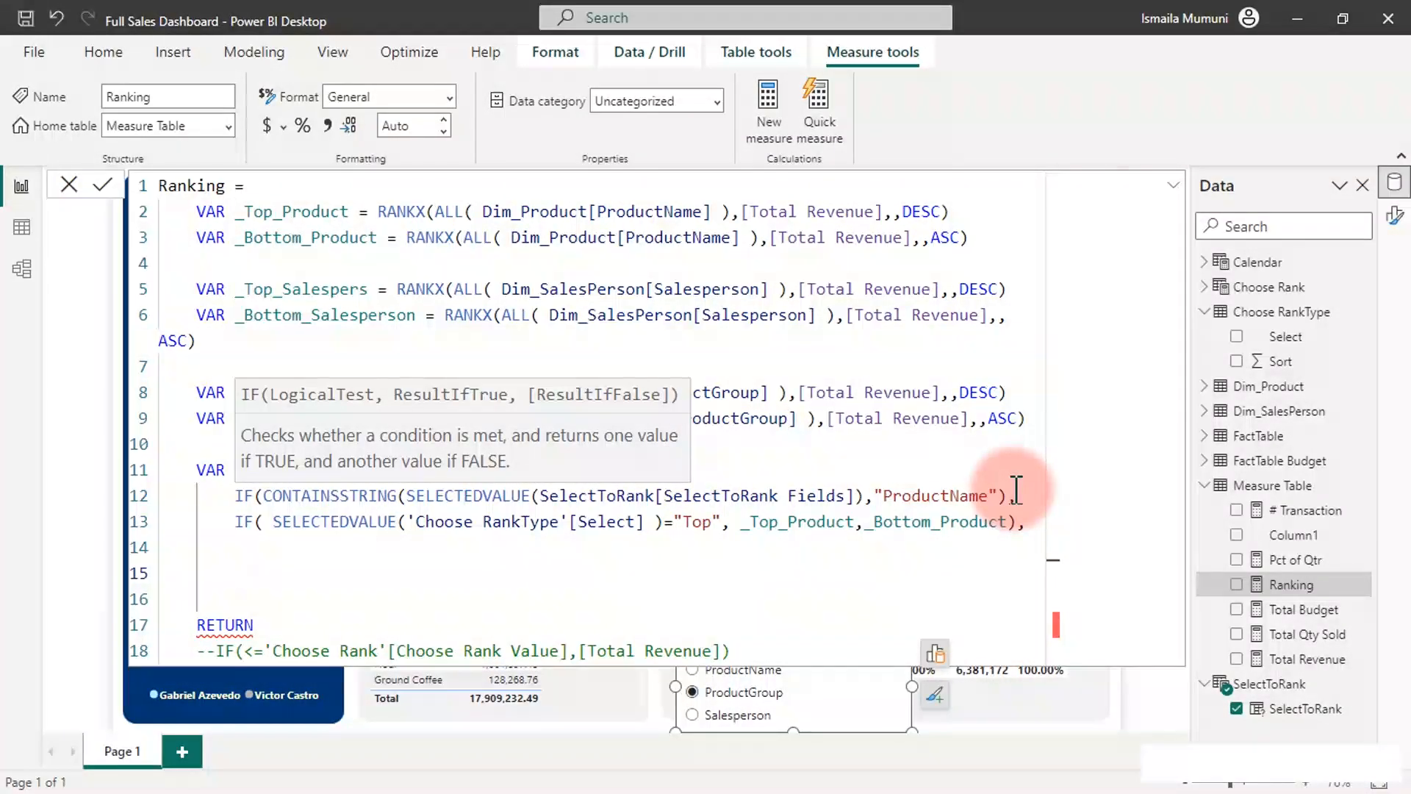
Step: Start a second IF below the ProductName branch with CONTAINSSTRING, nesting SELECTEDVALUE as its first argument
text(if)
key(Tab)
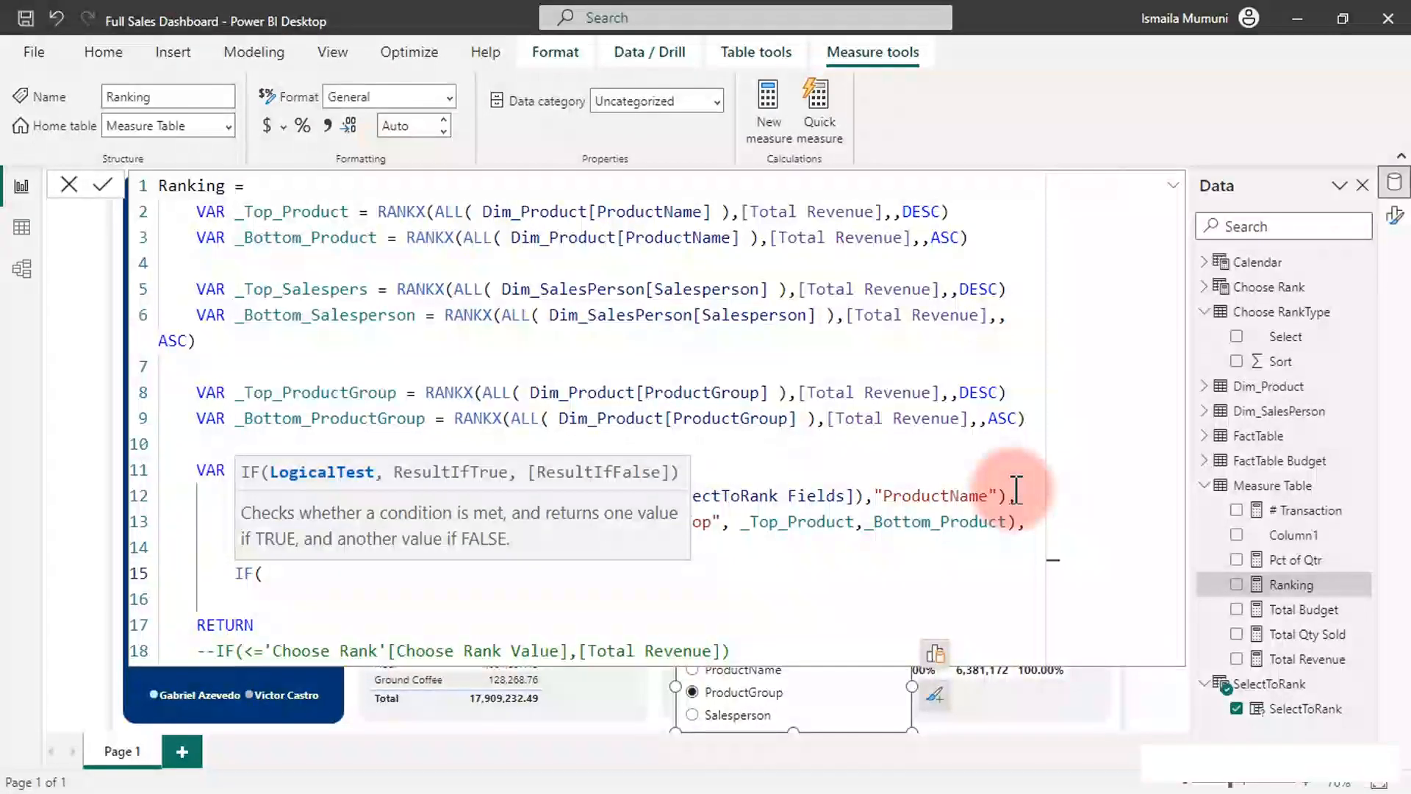
text(cont)
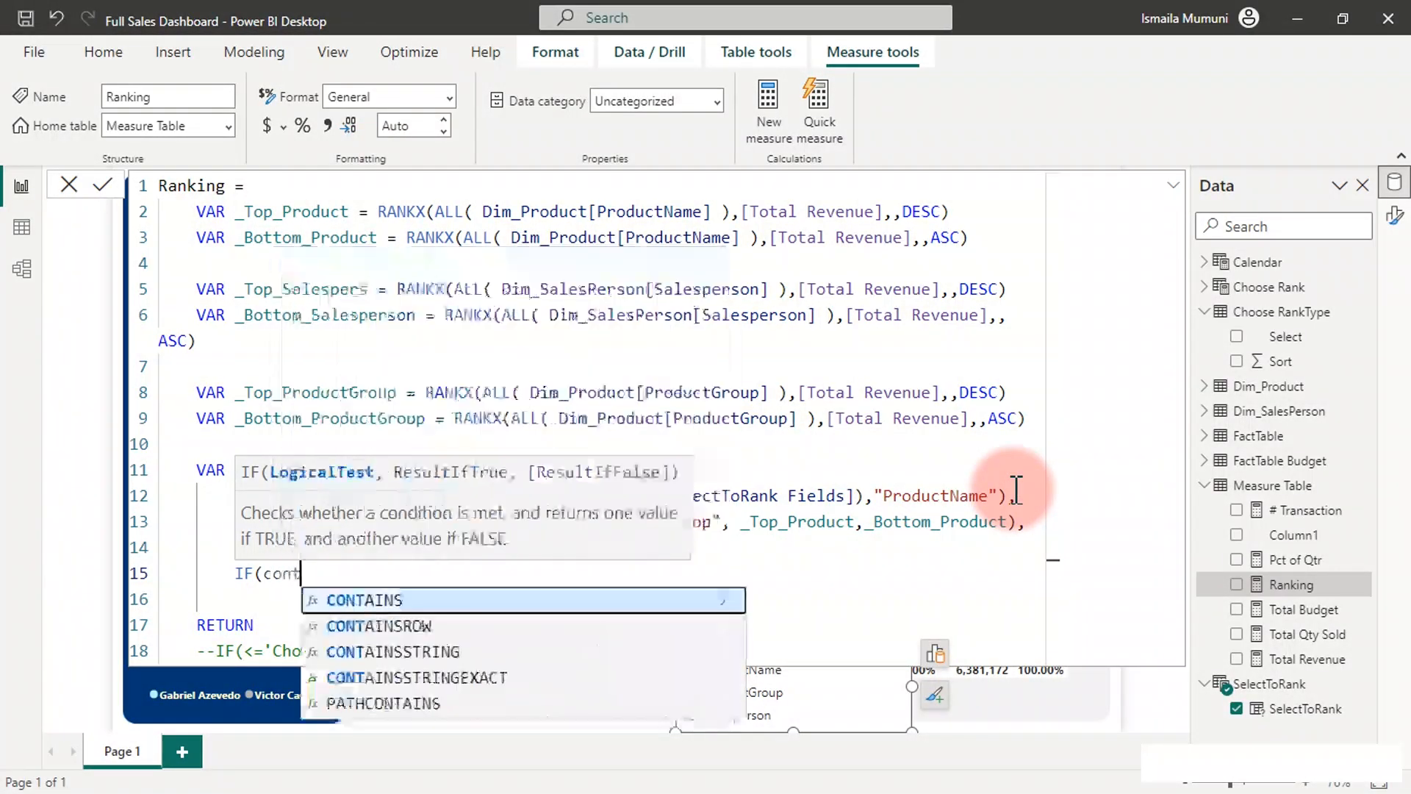
key(Down)
key(Down)
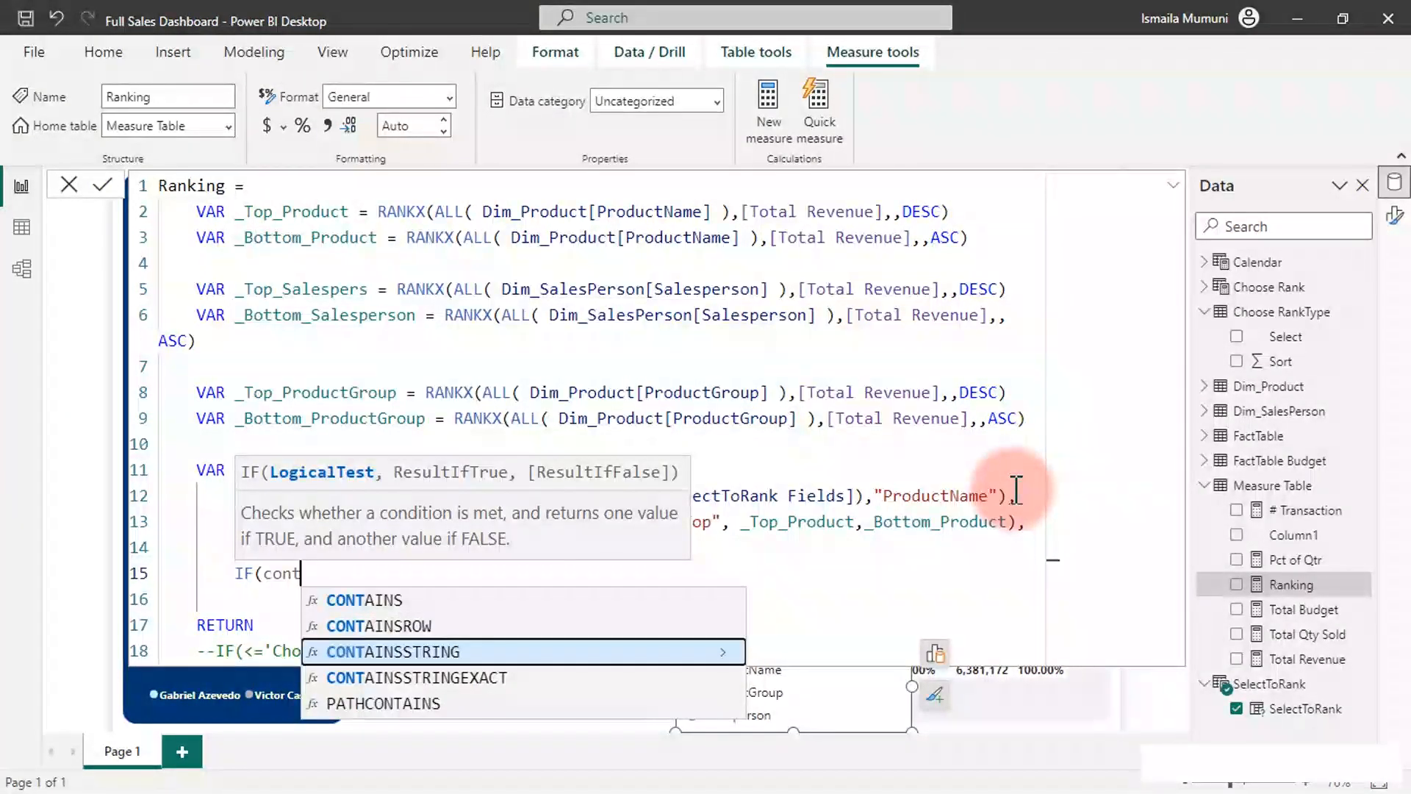
key(Tab)
text(el)
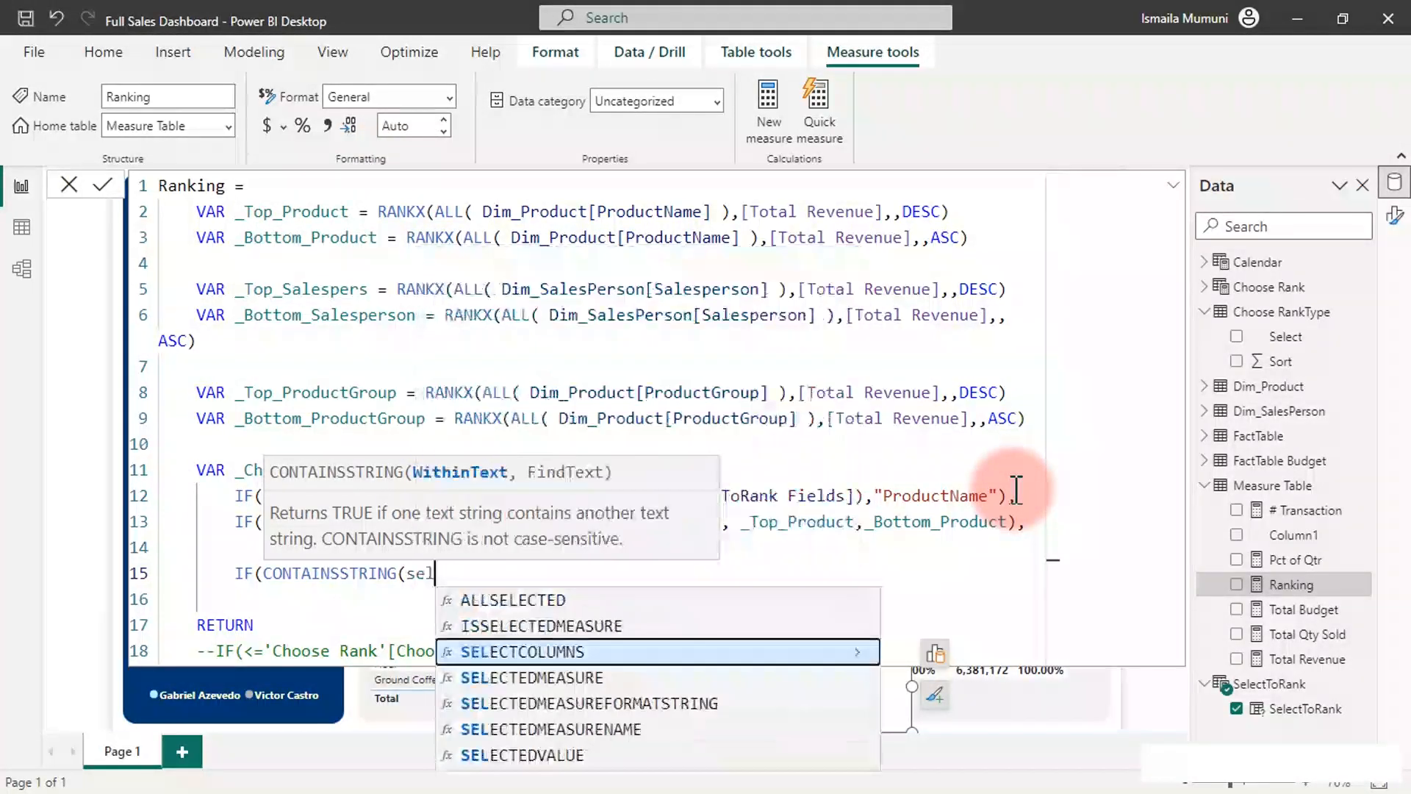
key(Down)
key(Down)
key(Down)
key(Down)
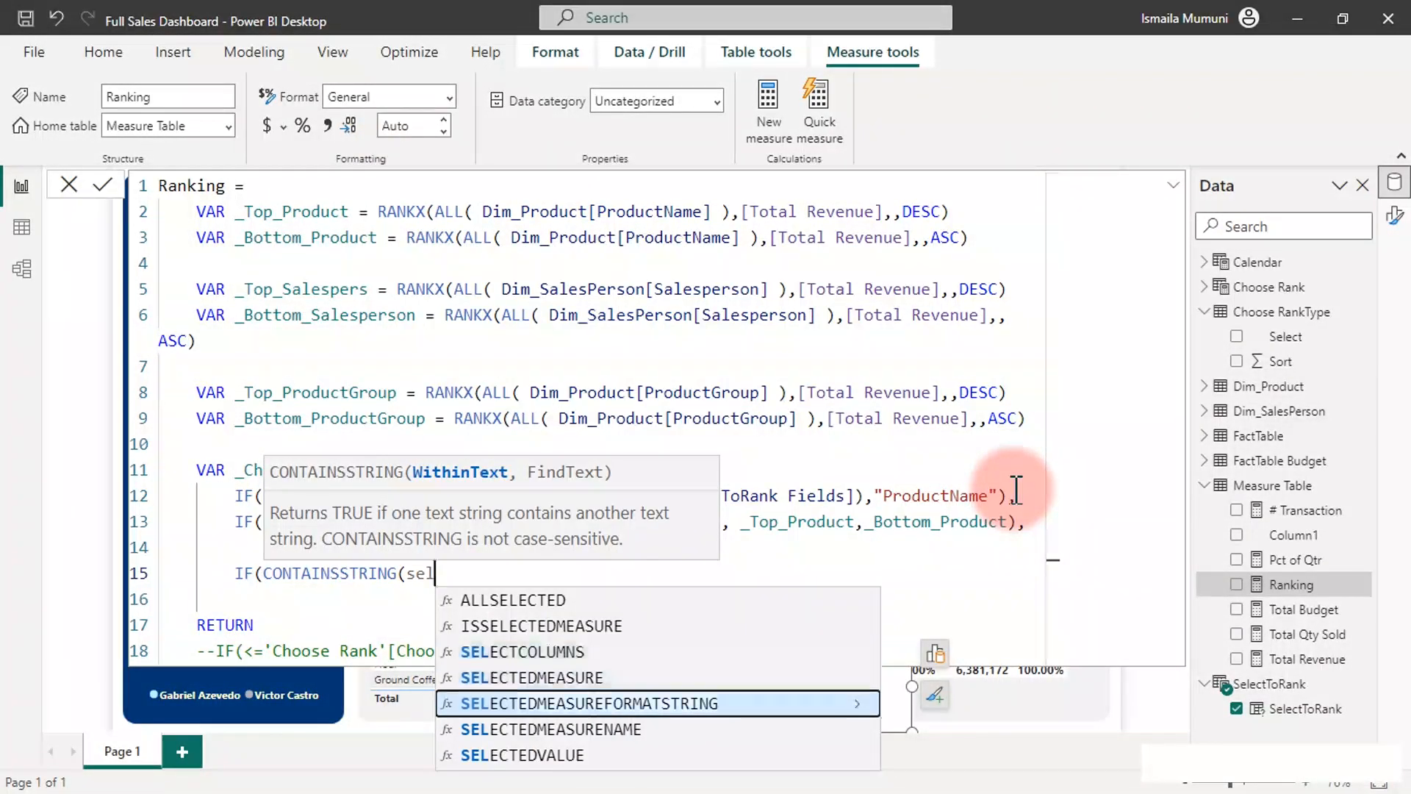
key(Tab)
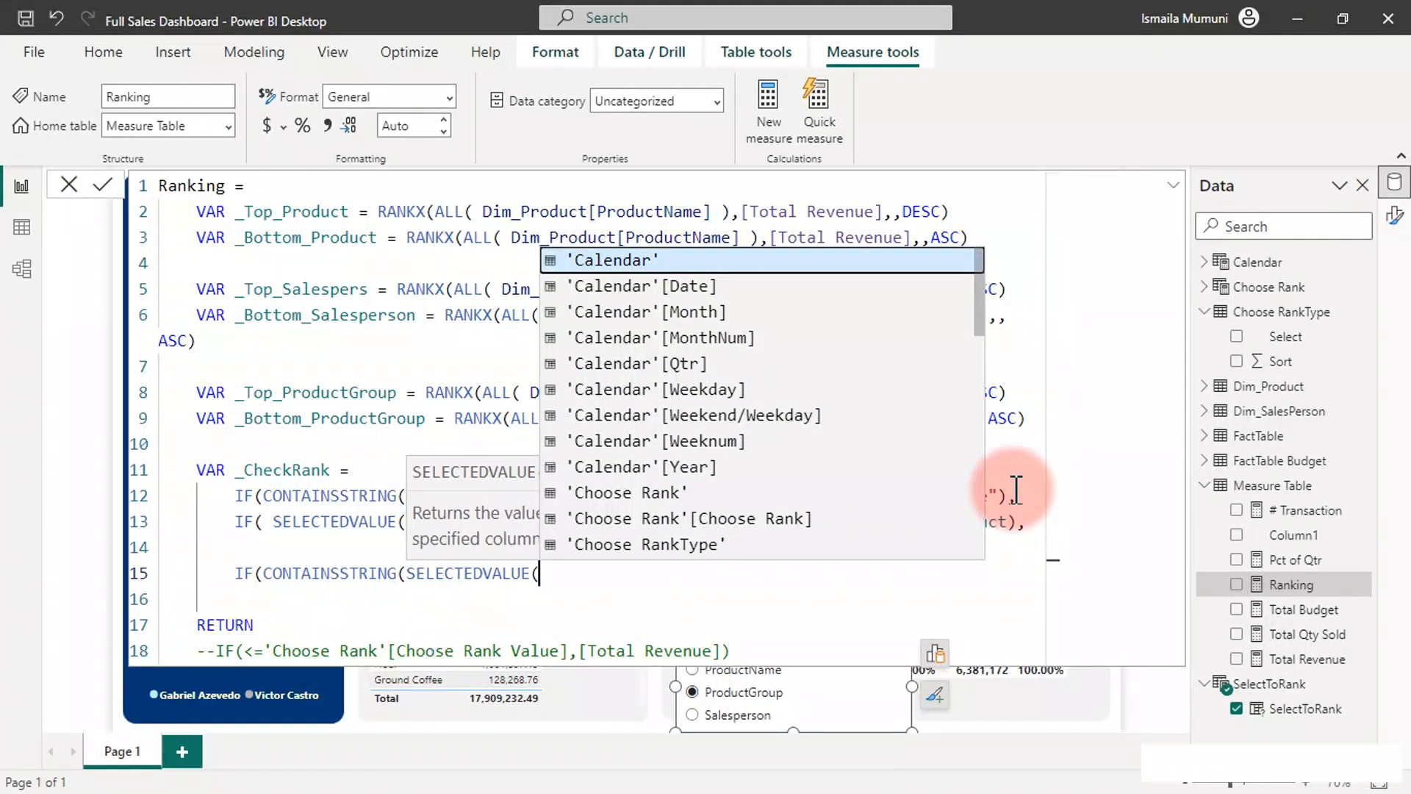
Step: Complete the second condition with SelectToRank[SelectToRank Fields] as the selected column and "ProductGroup" as the text to find
text(sel)
key(Down)
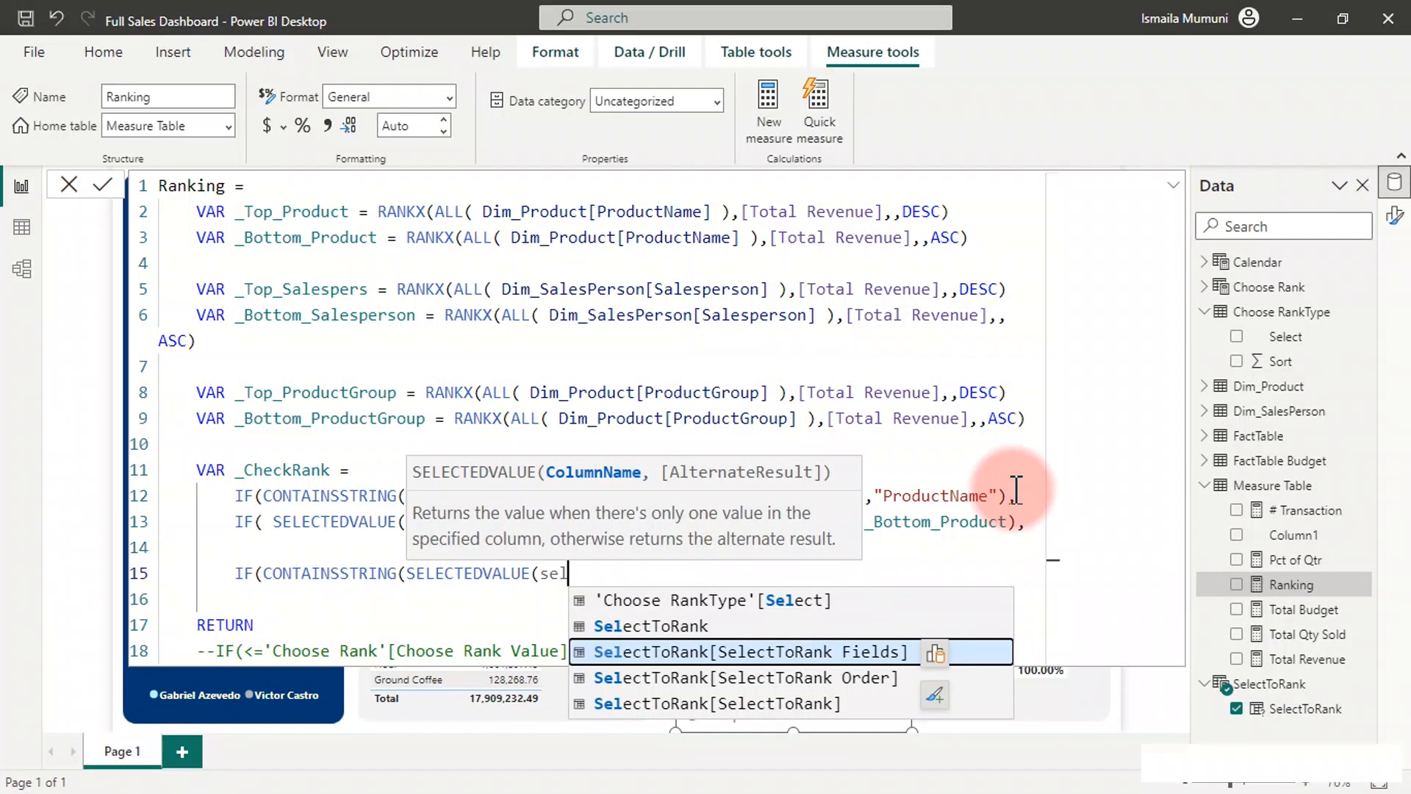
key(Tab)
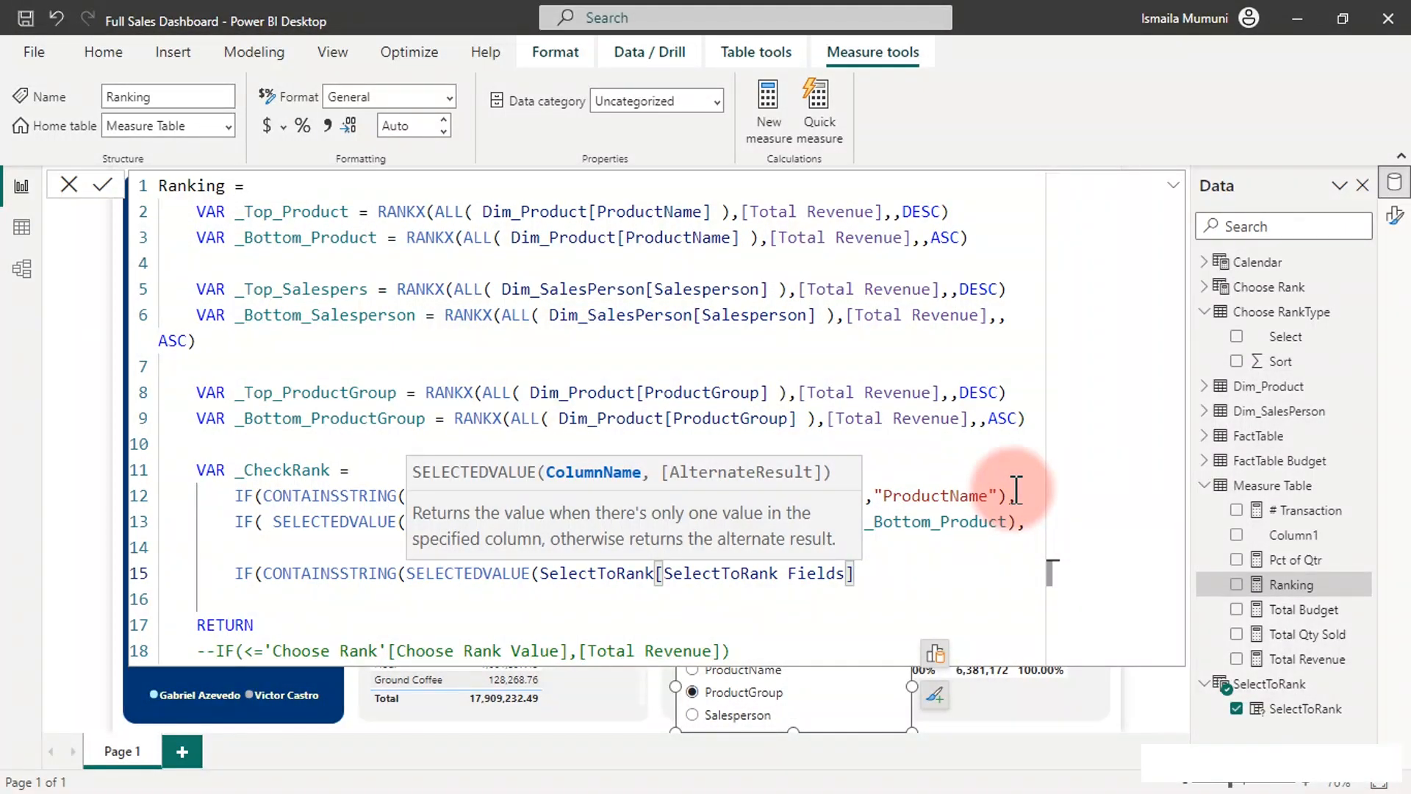
text(),)
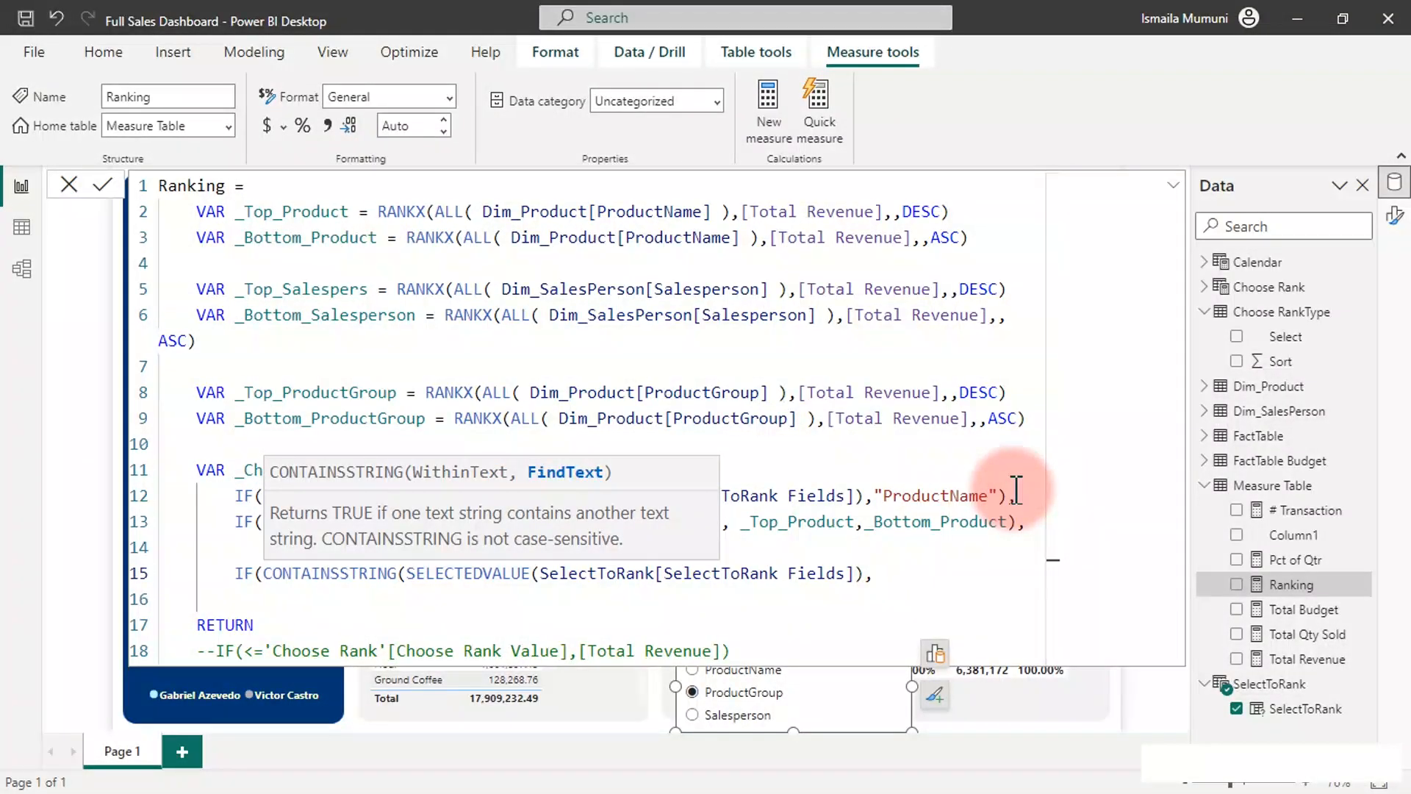
text("ProductGroup)
text(")
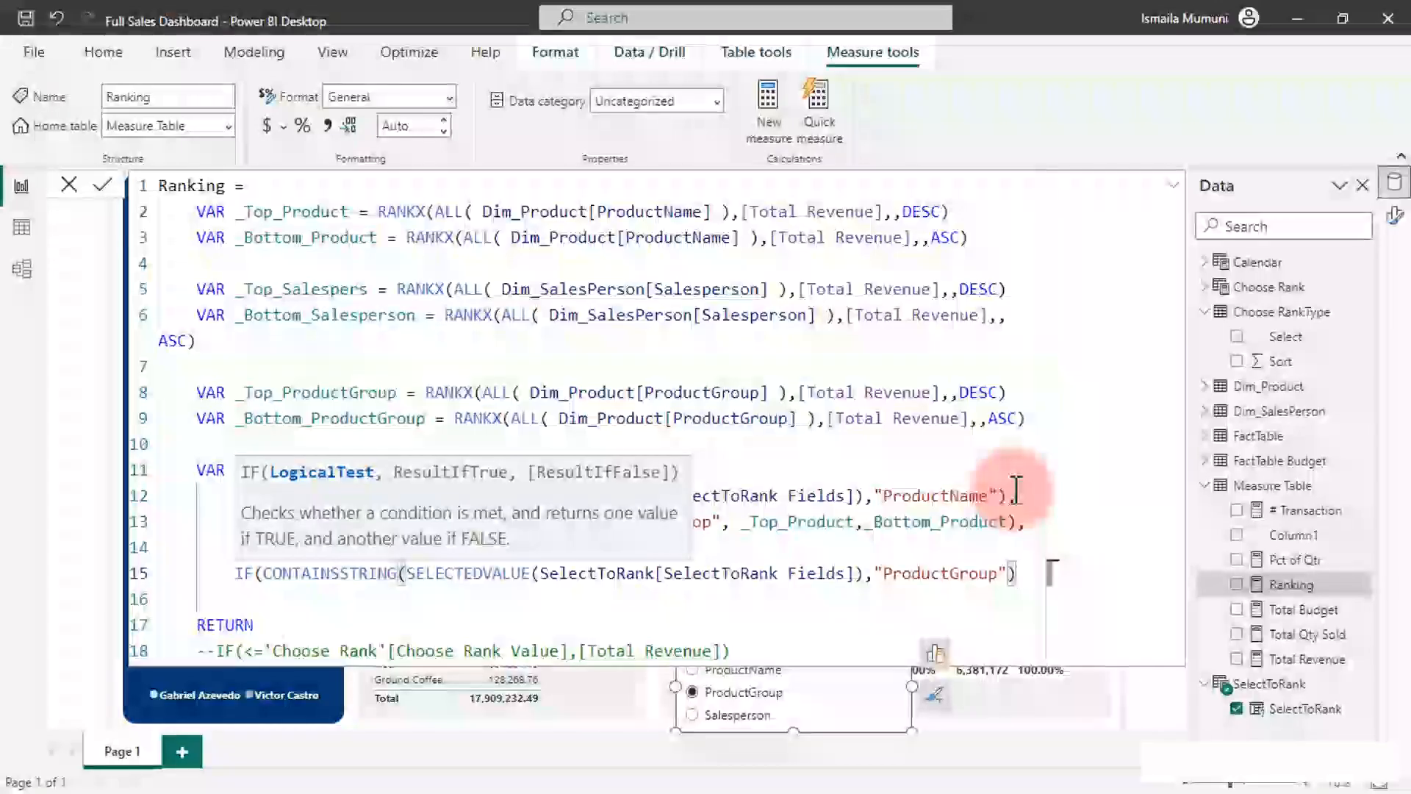
text(,)
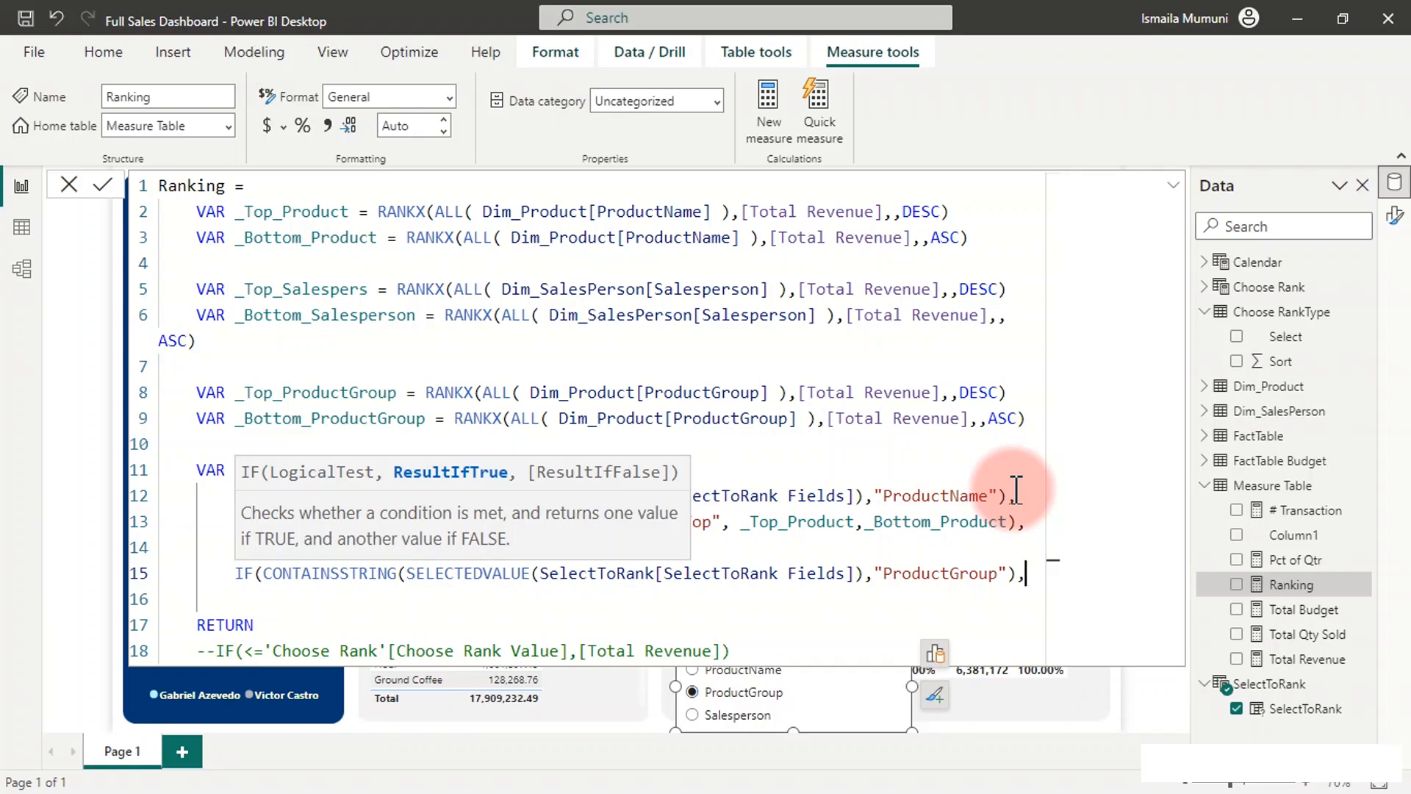
Step: Repeat the 'Choose RankType'[Select] IF expression under the ProductGroup condition and change its "Top" result to _Top_ProductGroup
key(Return)
text(IF( SELECTEDVALUE('Choose RankType'[Select] )="Top", _Top_Product,_Bottom_Product))
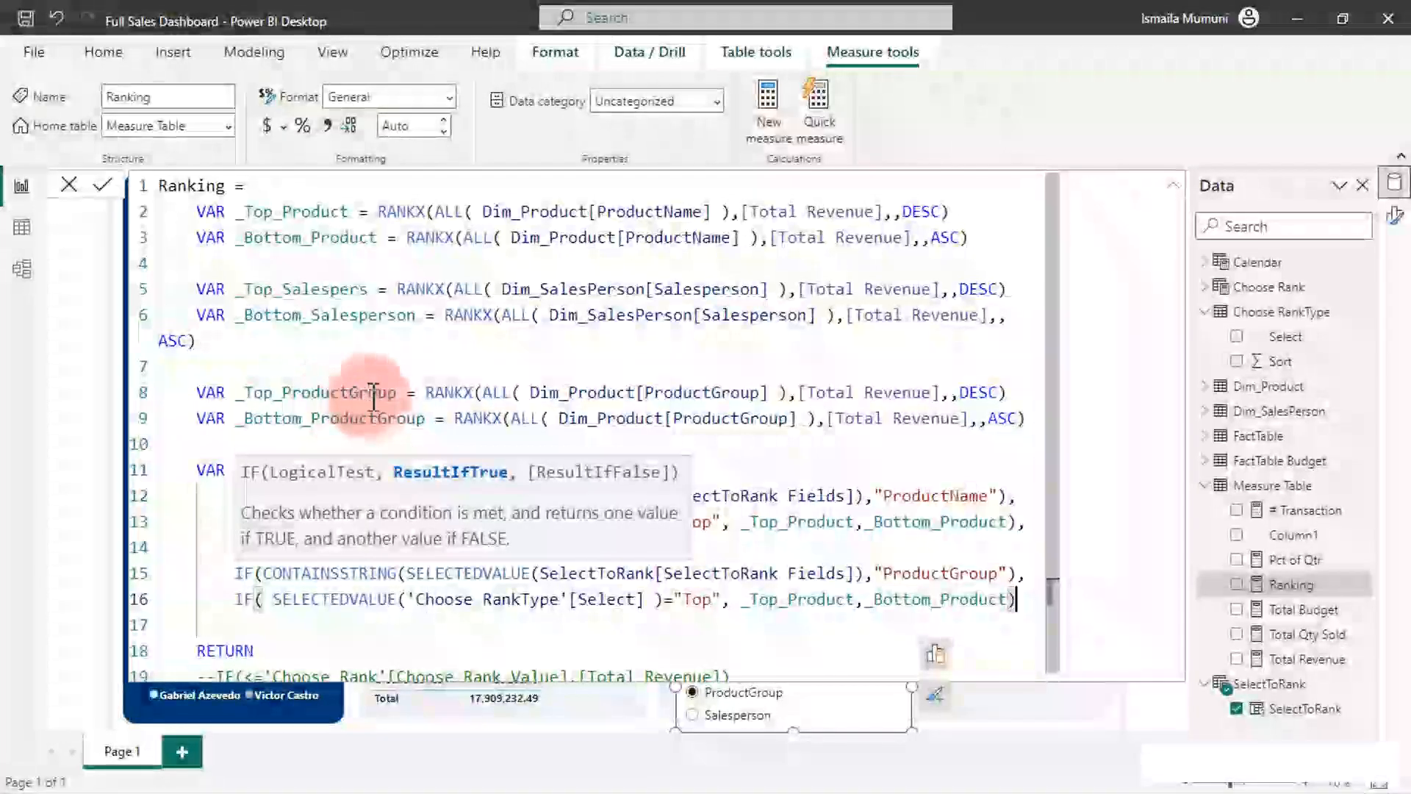
click(858, 601)
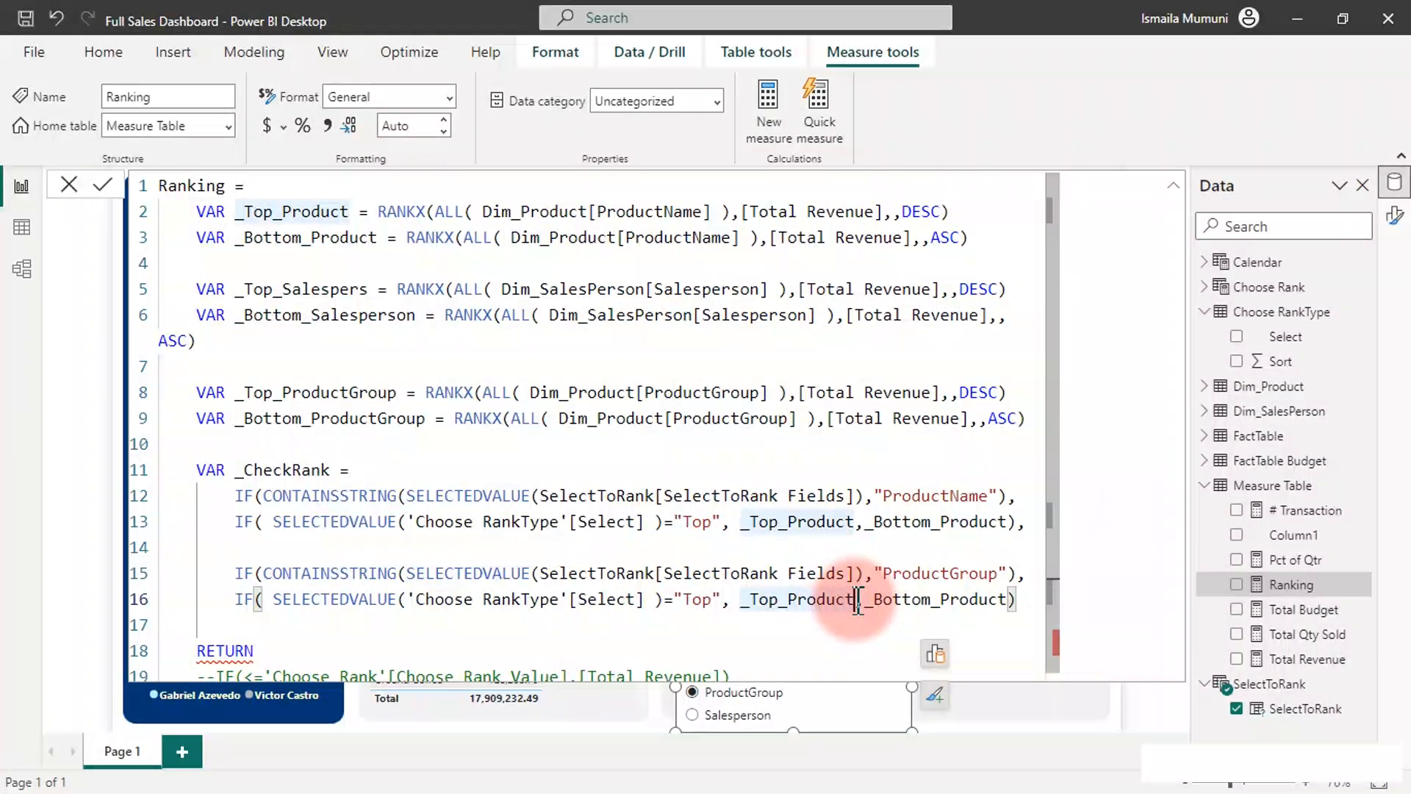
text(,)
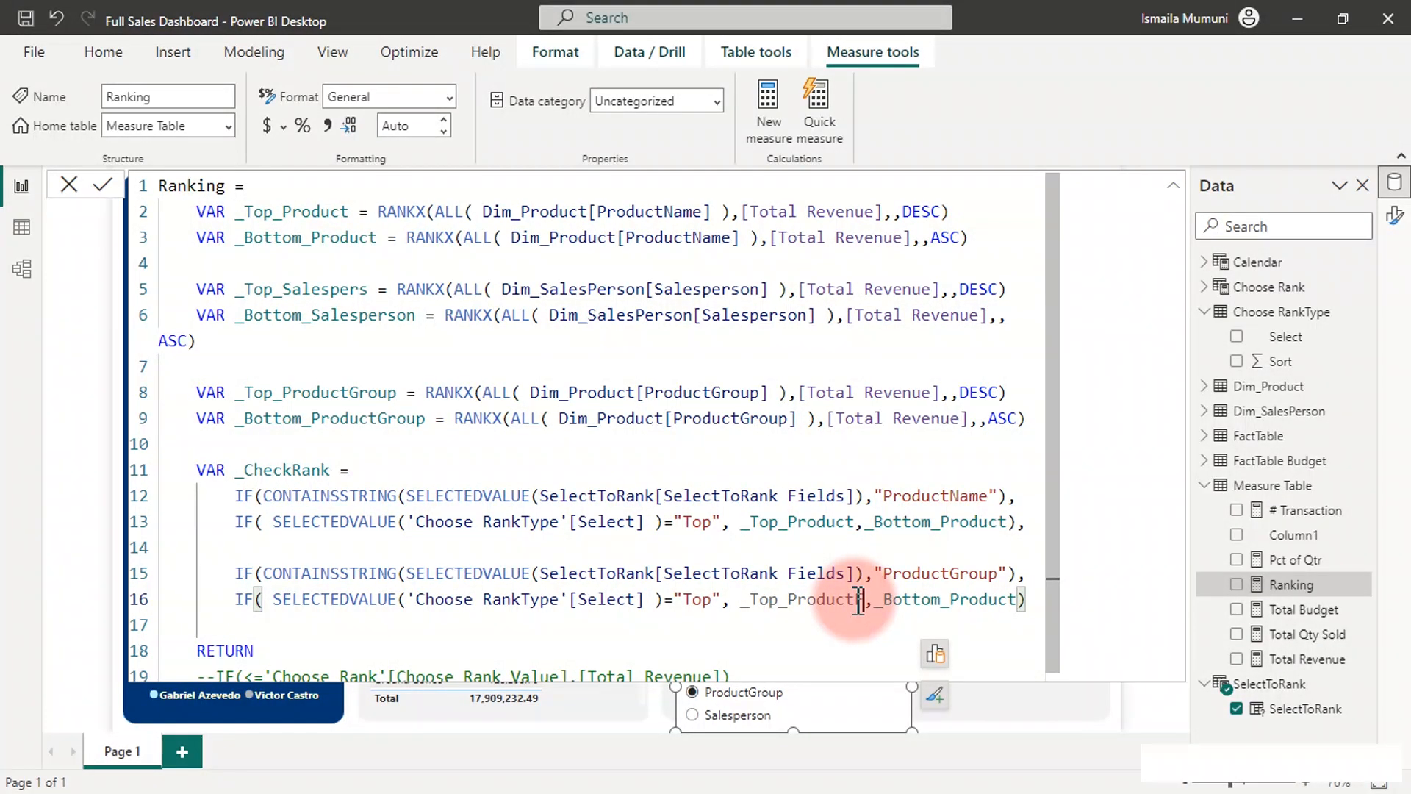
key(BackSpace)
text(G)
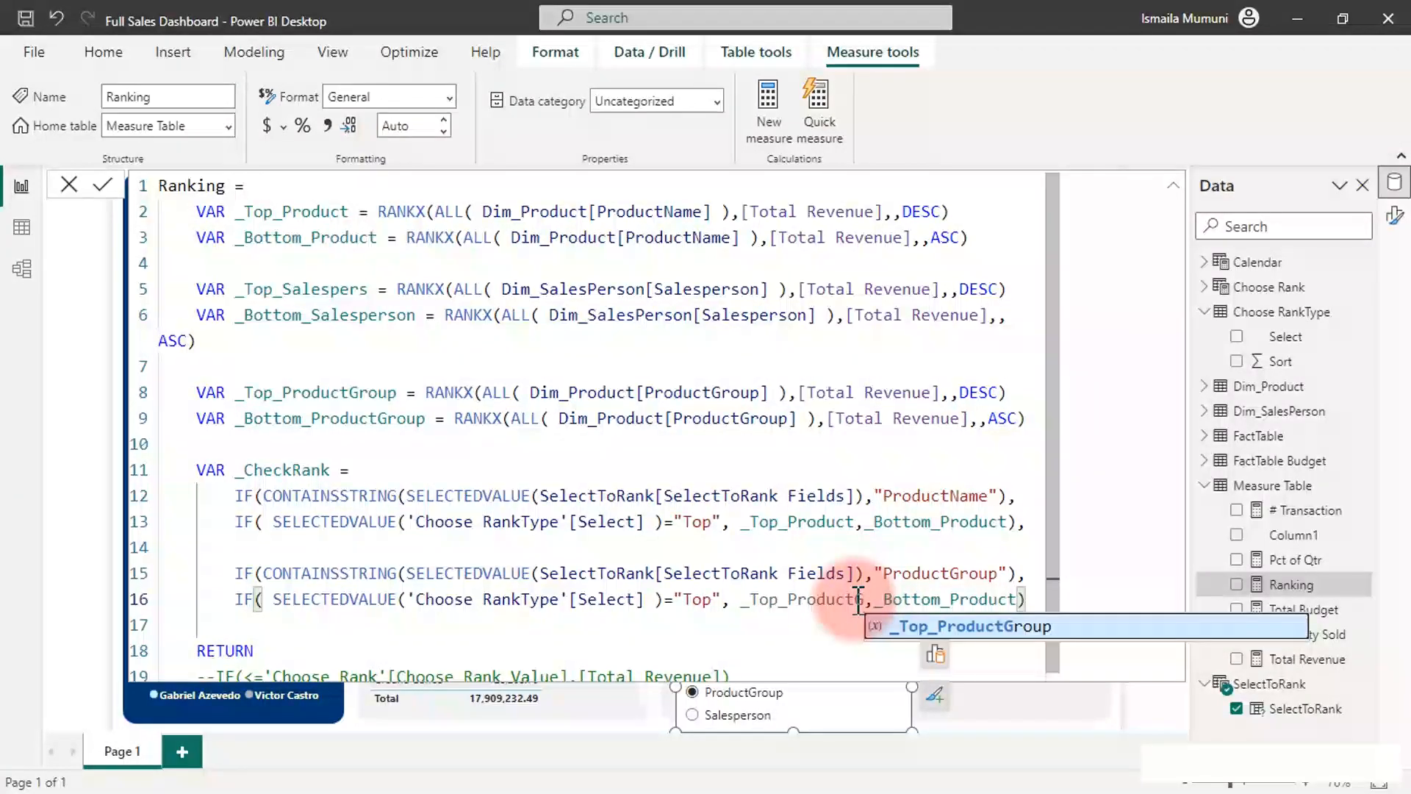
key(Tab)
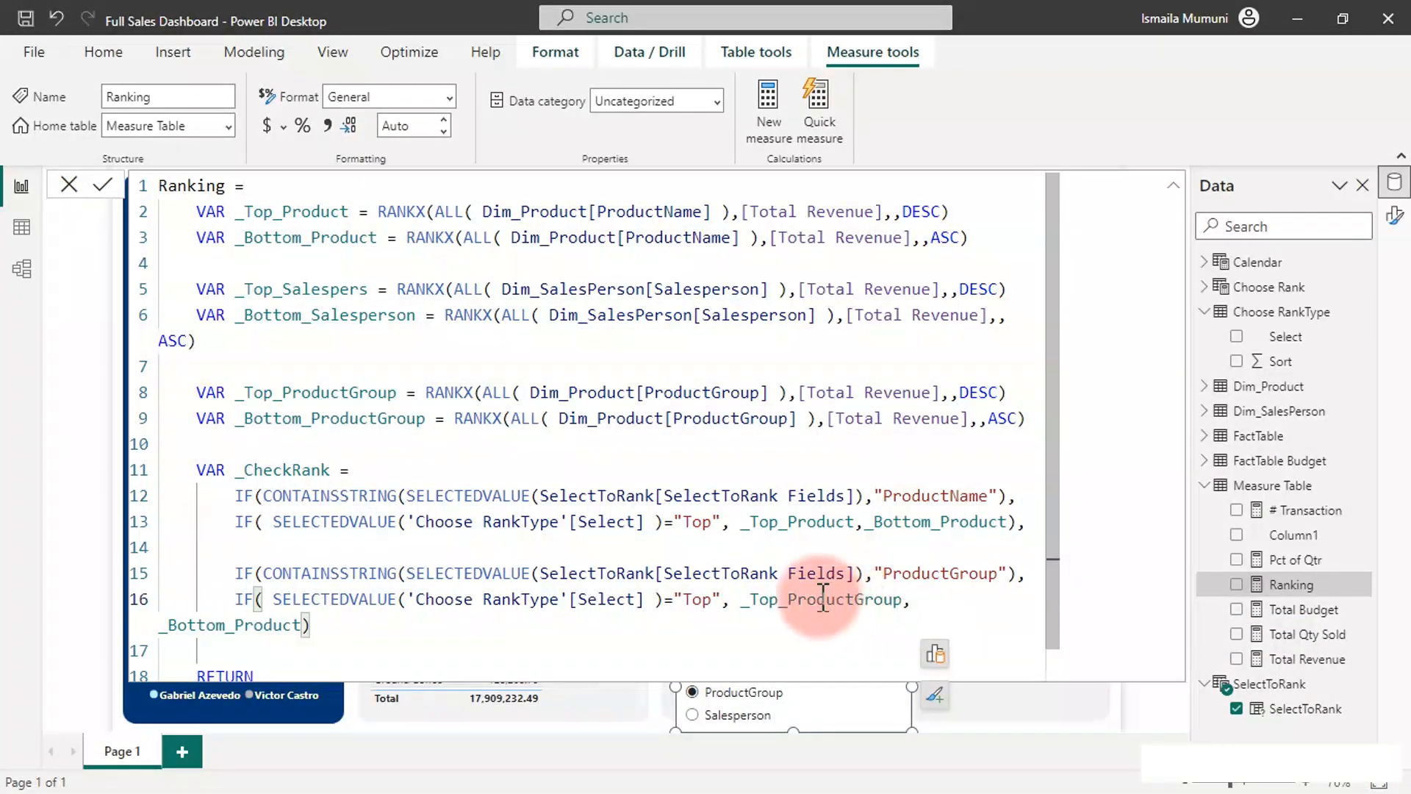
Step: Change the false result of the ProductGroup branch's rank-type IF to _Bottom_ProductGroup
scroll(766, 598, down, 2)
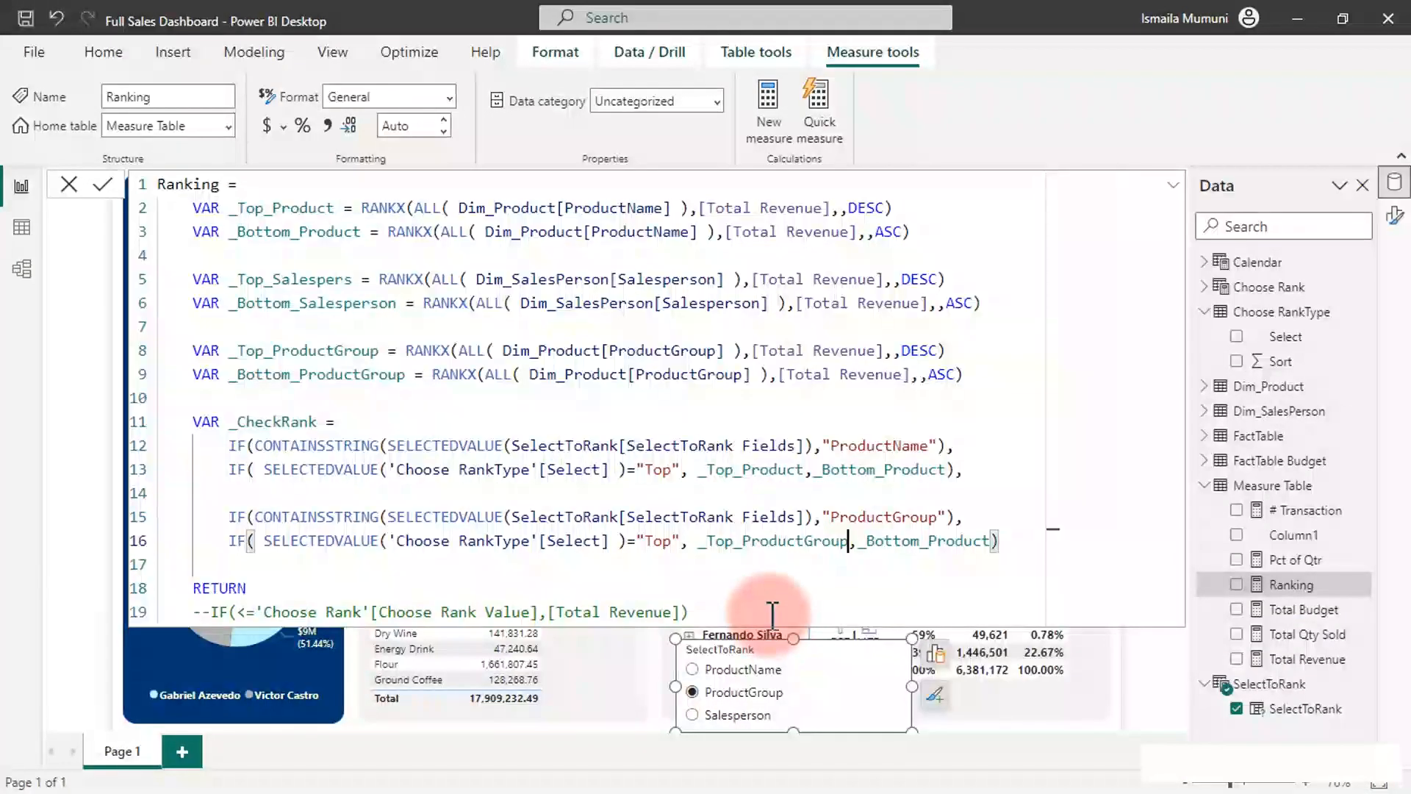
click(993, 542)
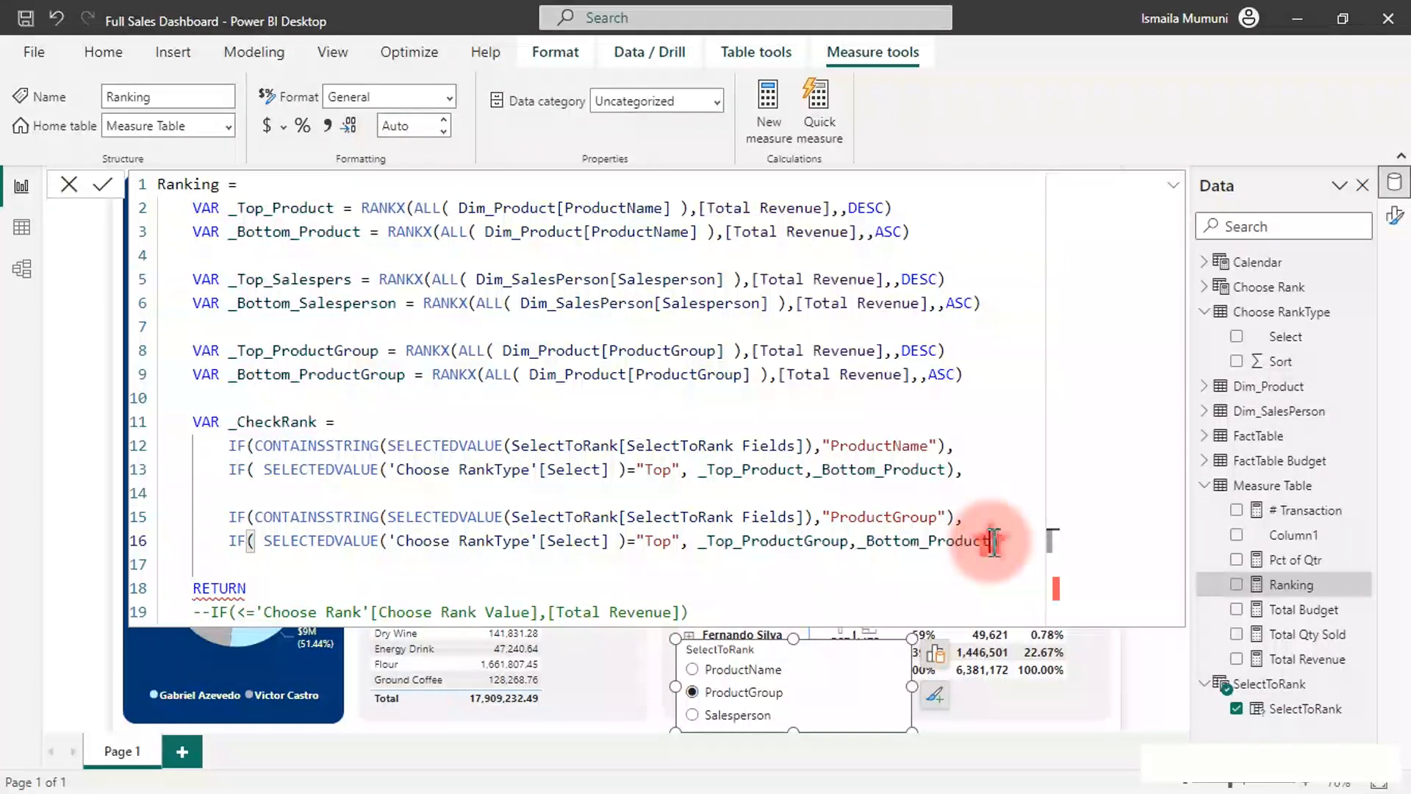
text(G)
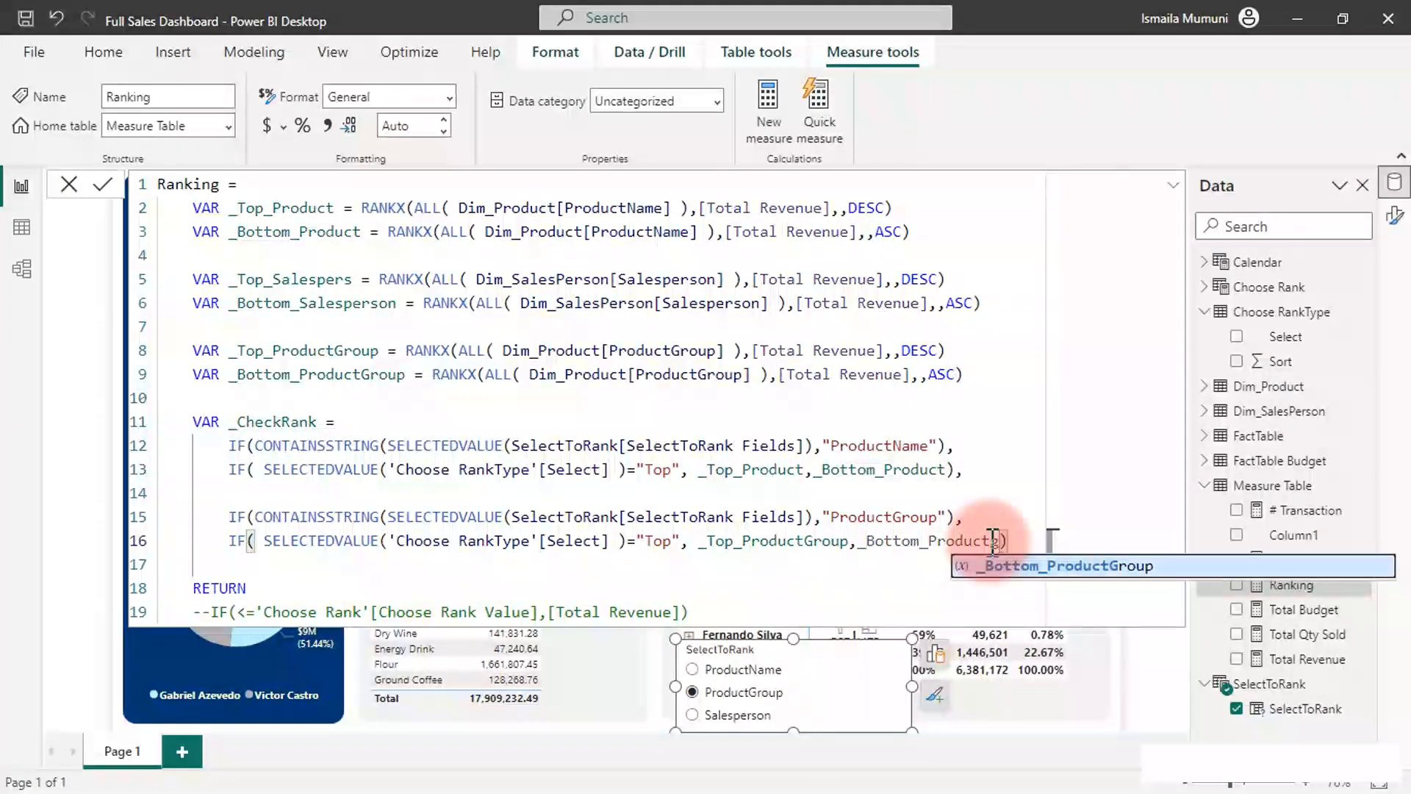
key(Tab)
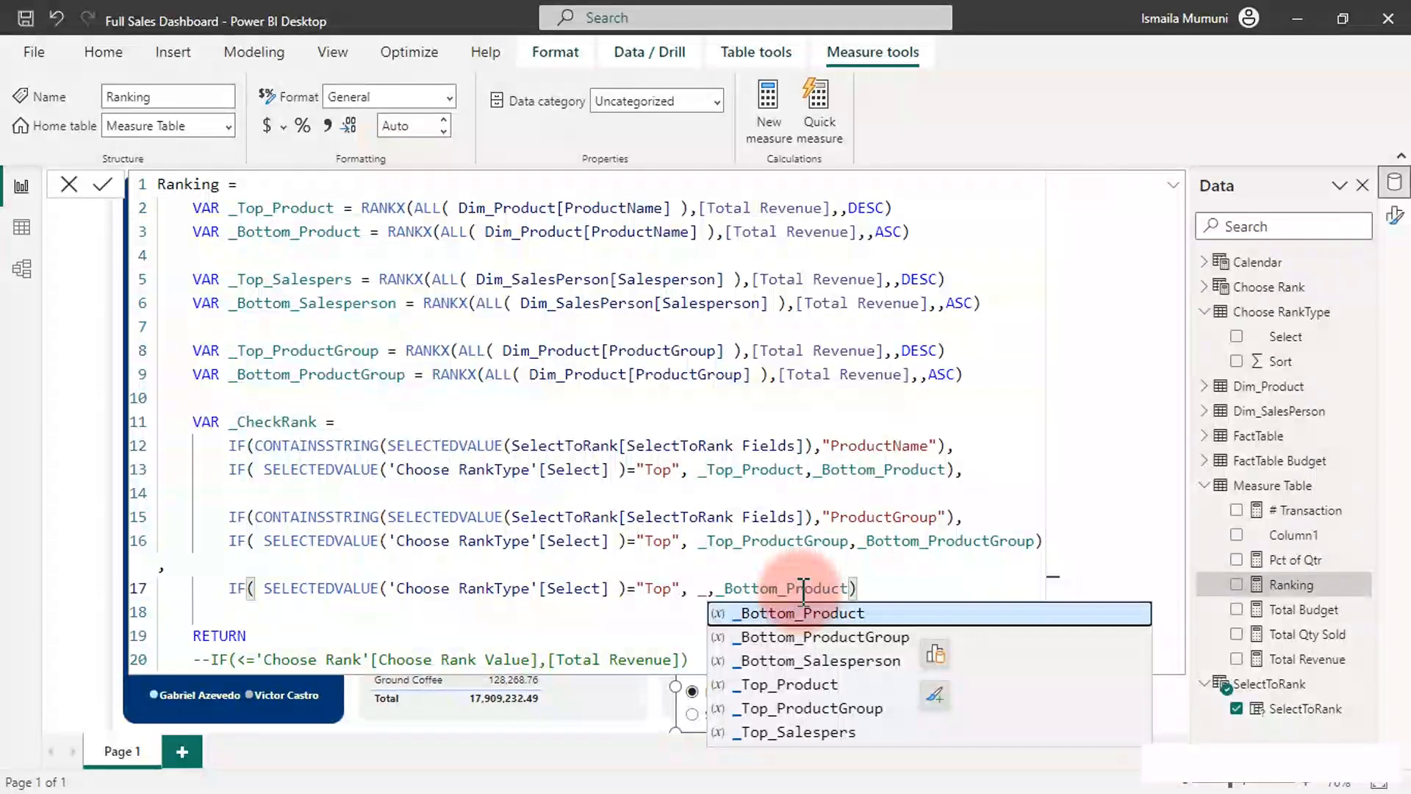
Step: Repeat the 'Choose RankType'[Select] IF expression as the fallback below the ProductGroup branch, with _Top_Salespers as its "Top" result
key(Down)
key(Down)
key(Down)
key(Down)
key(Down)
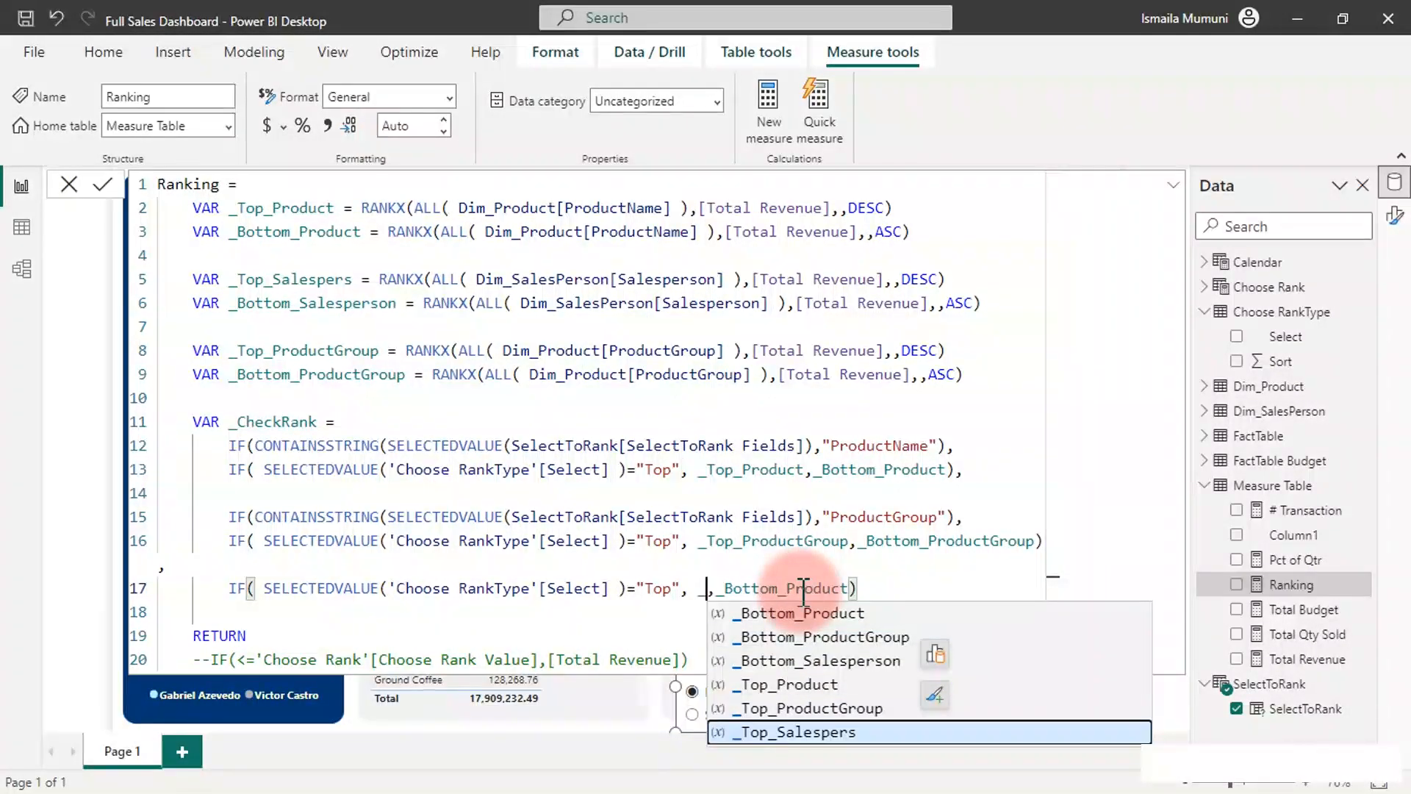
key(Tab)
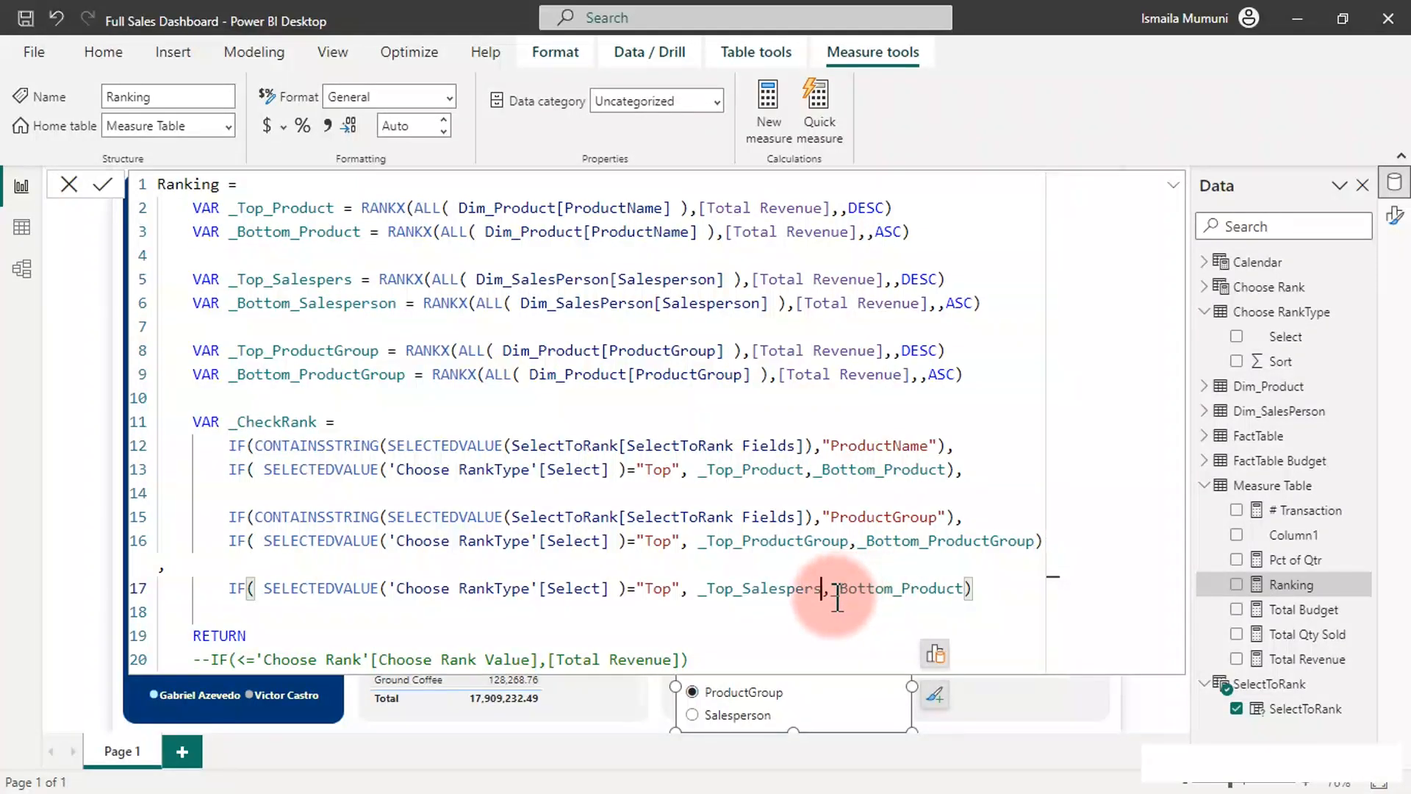
Step: Replace _Bottom_Product with _Bottom_Salesperson as the false result of the fallback IF expression
click(908, 593)
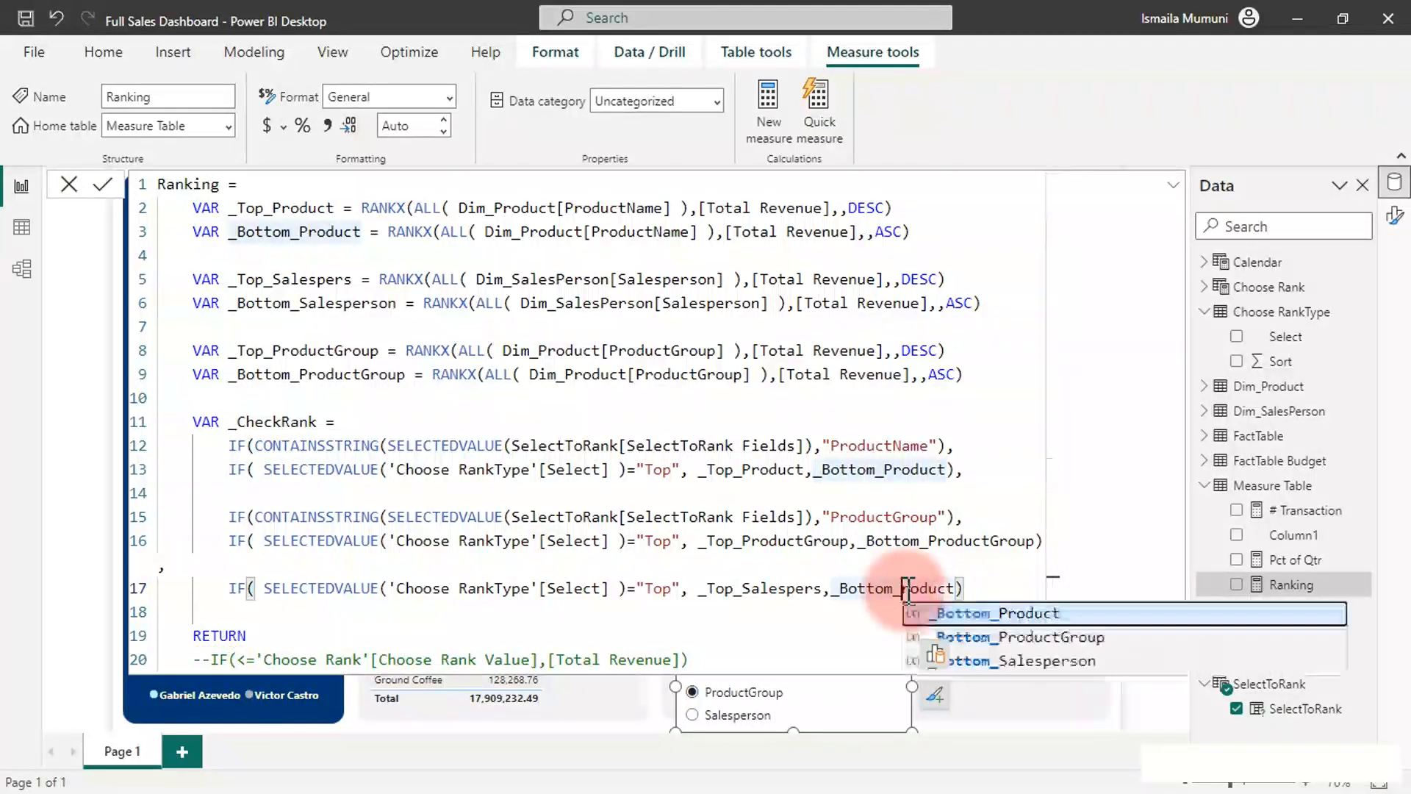
key(Delete)
key(Delete)
key(Delete)
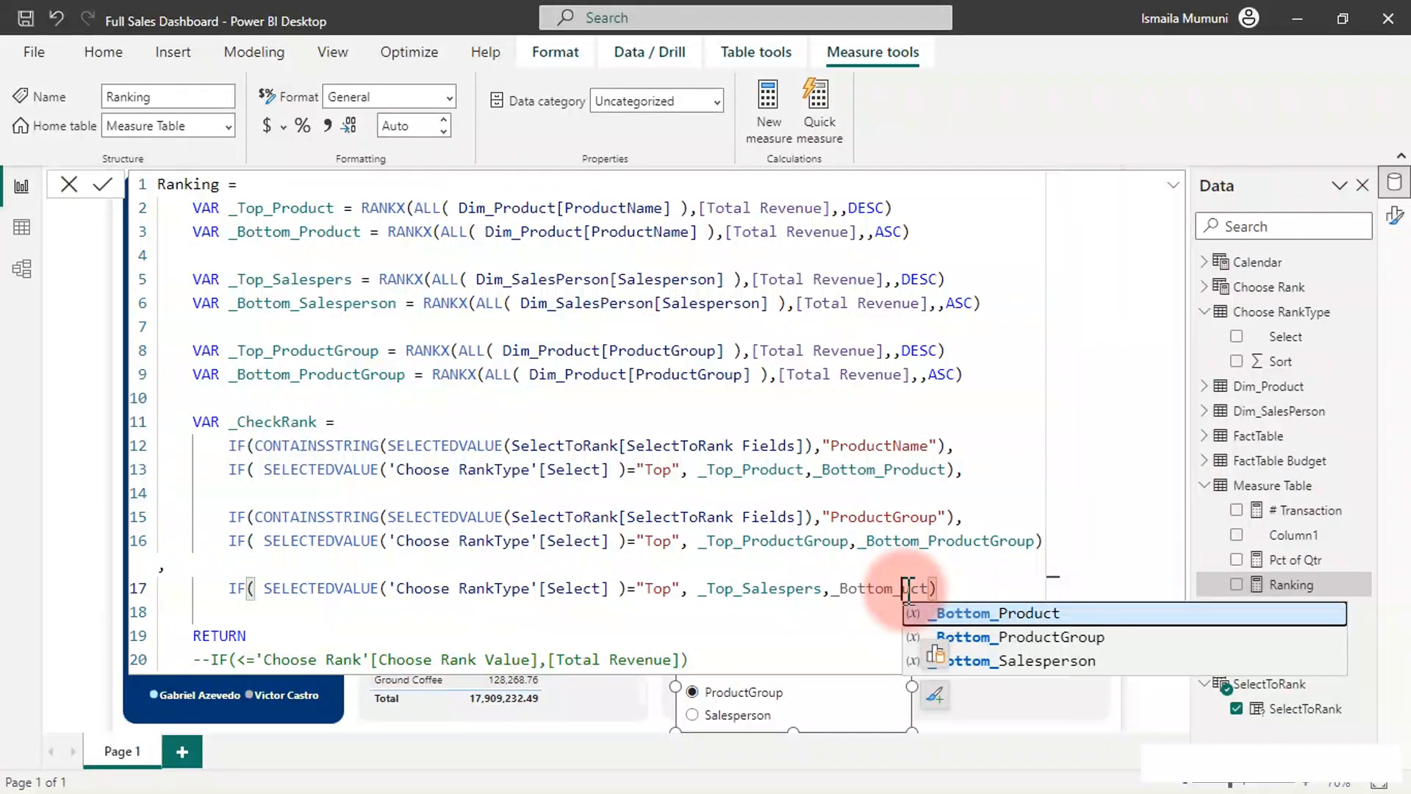
key(Down)
key(Down)
key(Tab)
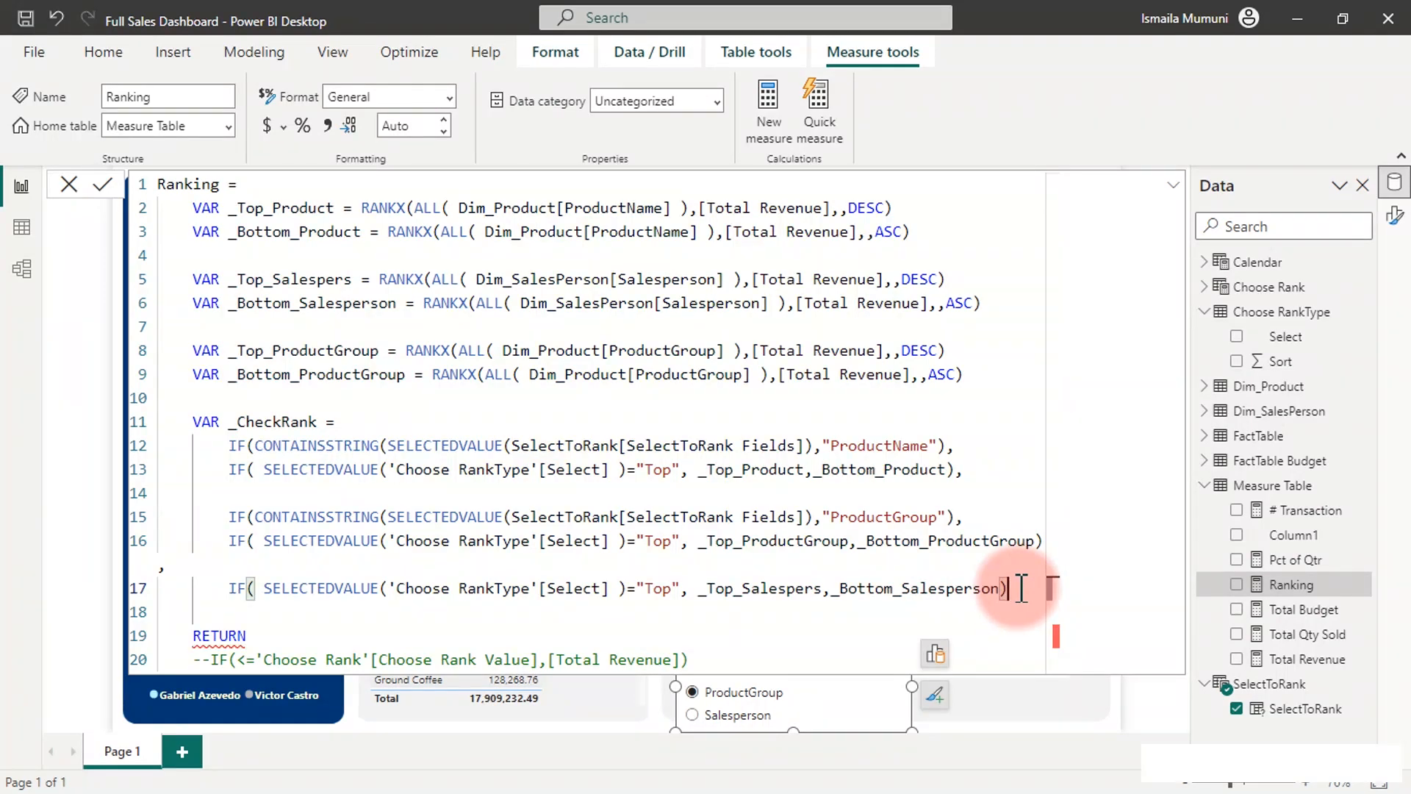
Step: Close the two outer IF functions of _CheckRank with closing parentheses on separate lines
key(Return)
text())
key(Return)
text())
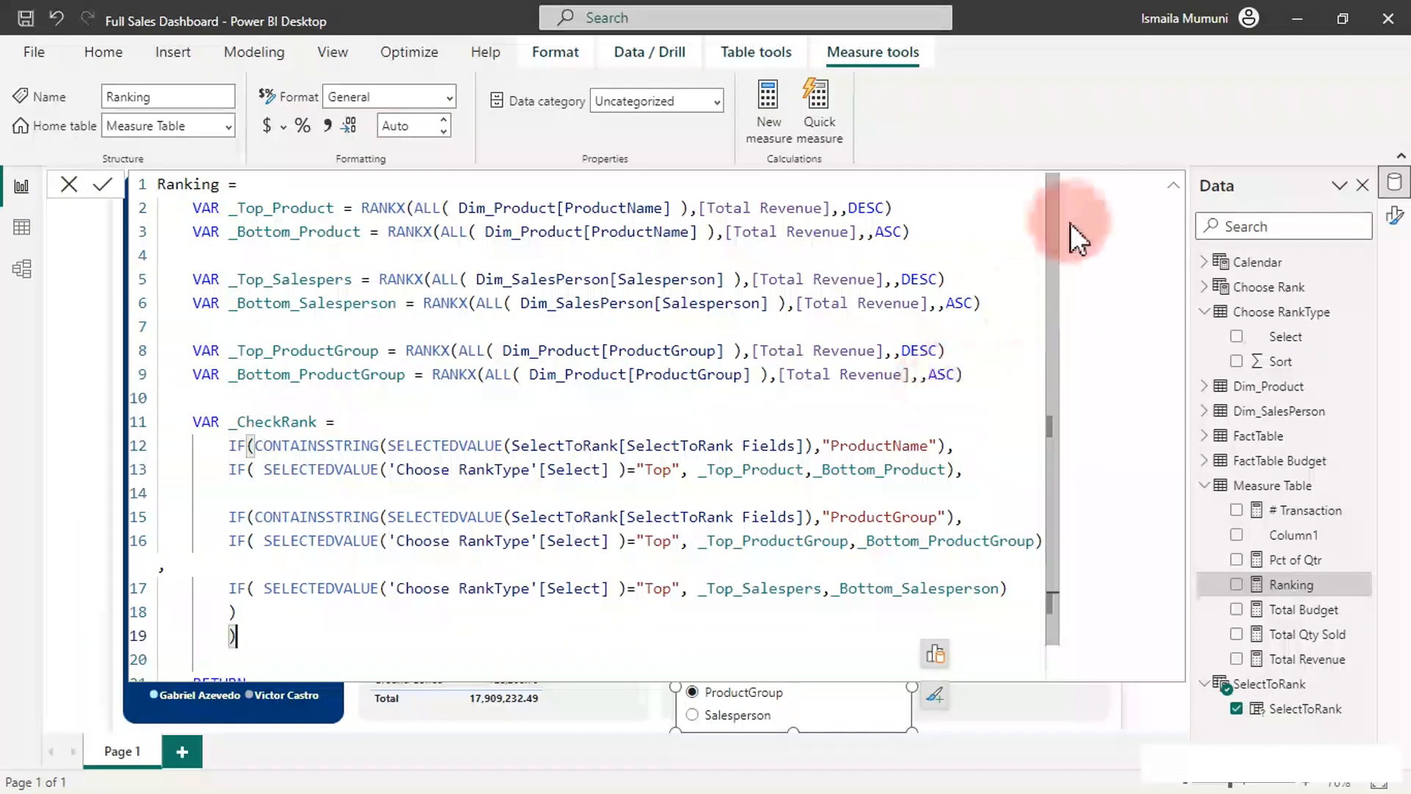
Step: Uncomment the IF expression below RETURN by removing its leading dashes
scroll(306, 507, down, 1)
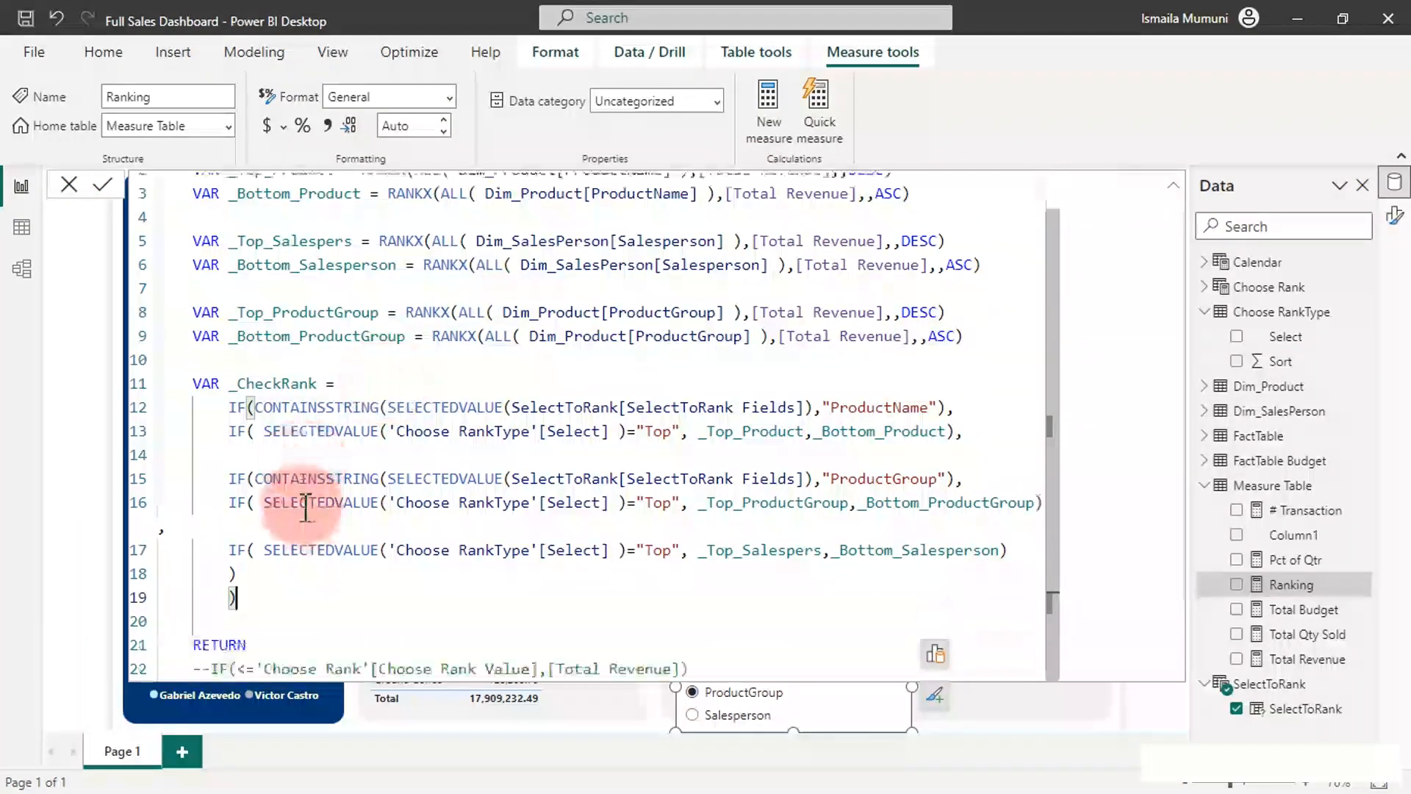
click(212, 669)
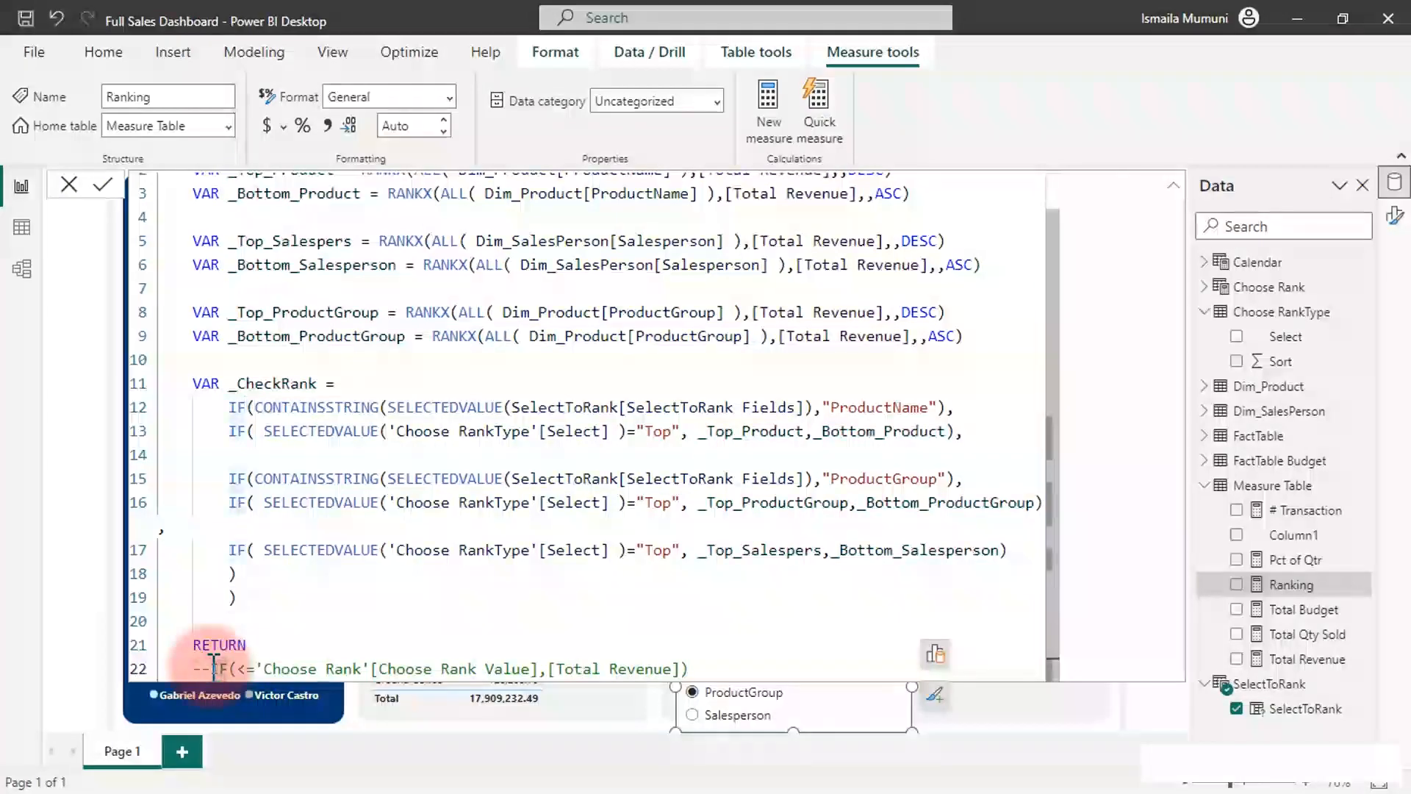
key(BackSpace)
key(BackSpace)
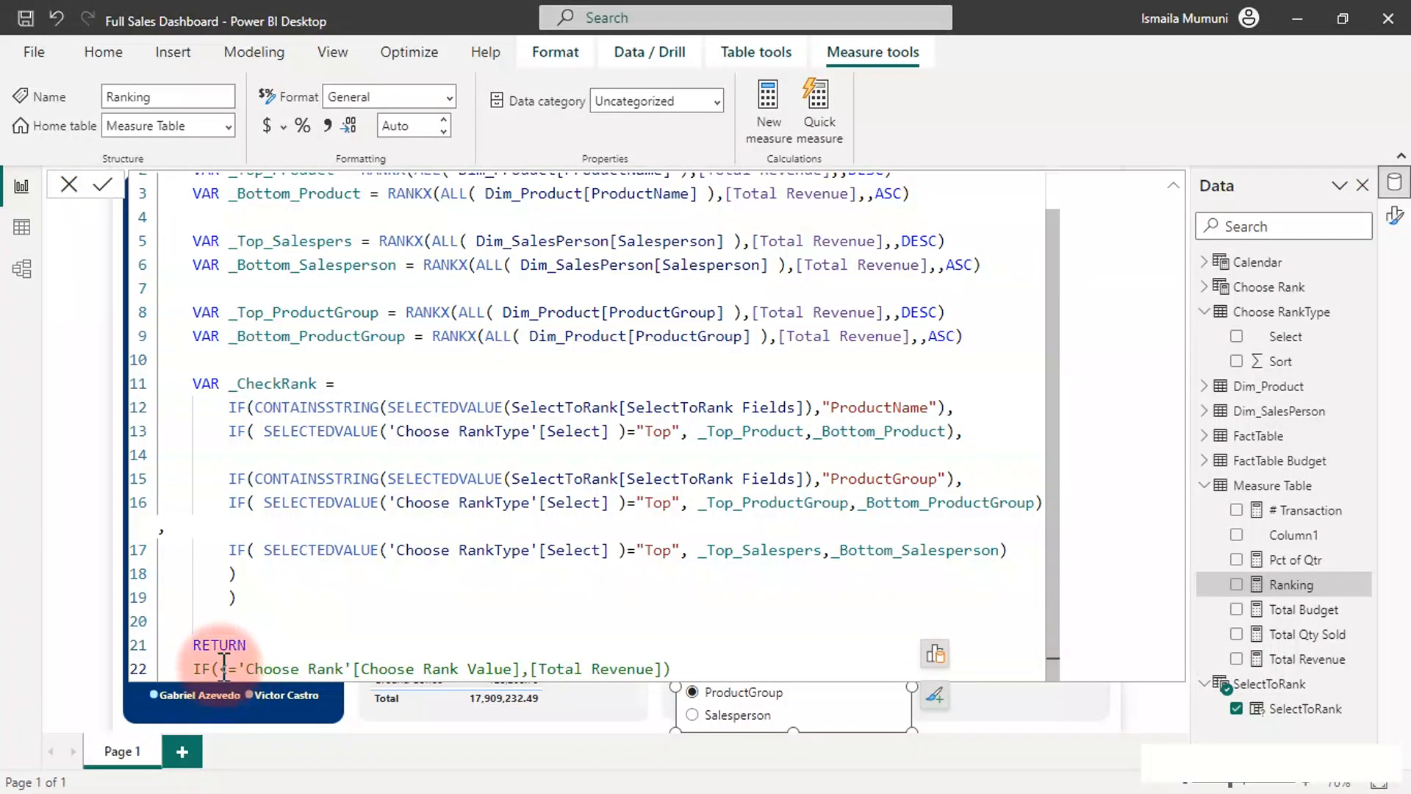
Step: Insert _CheckRank before <='Choose Rank'[Choose Rank Value] in the RETURN condition and commit the Ranking measure
click(222, 668)
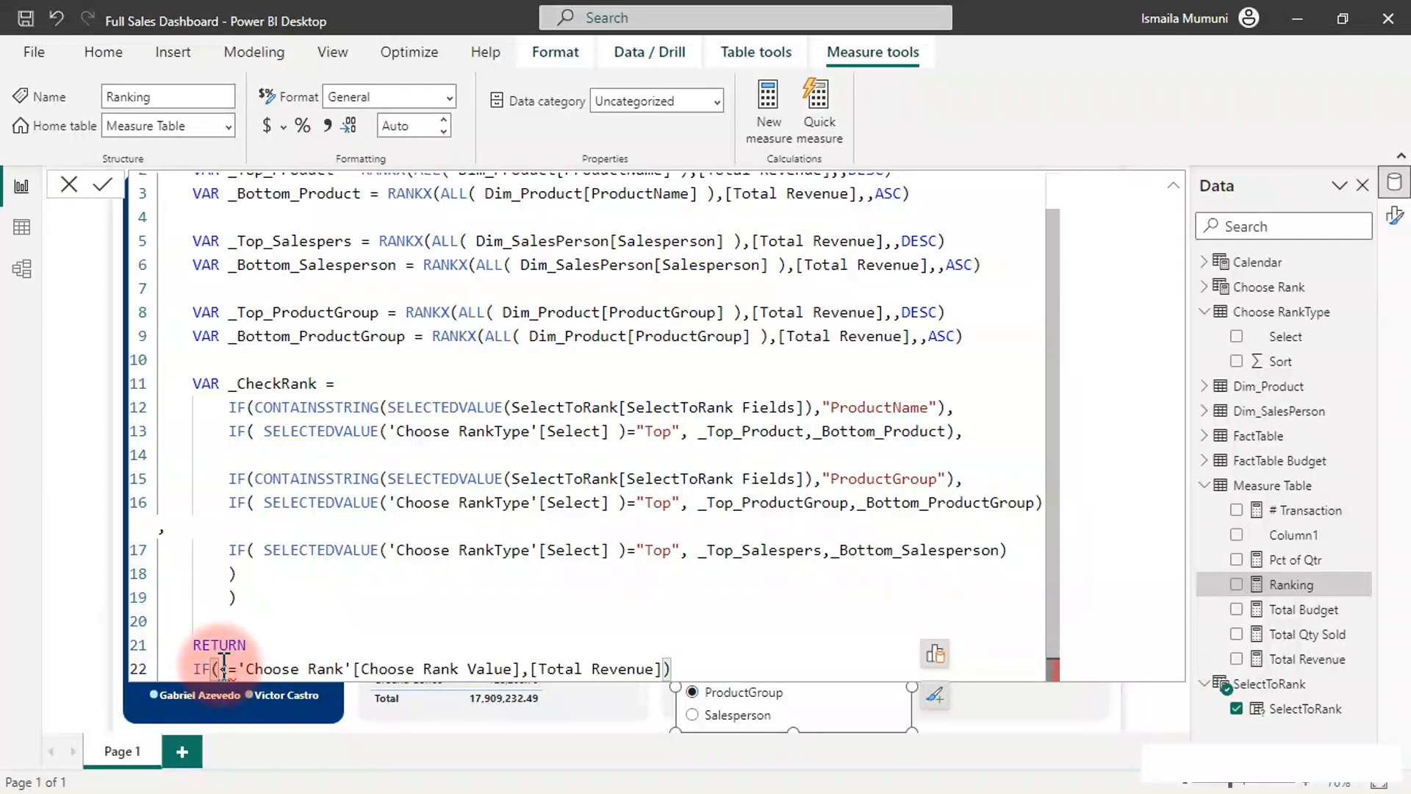
text(_)
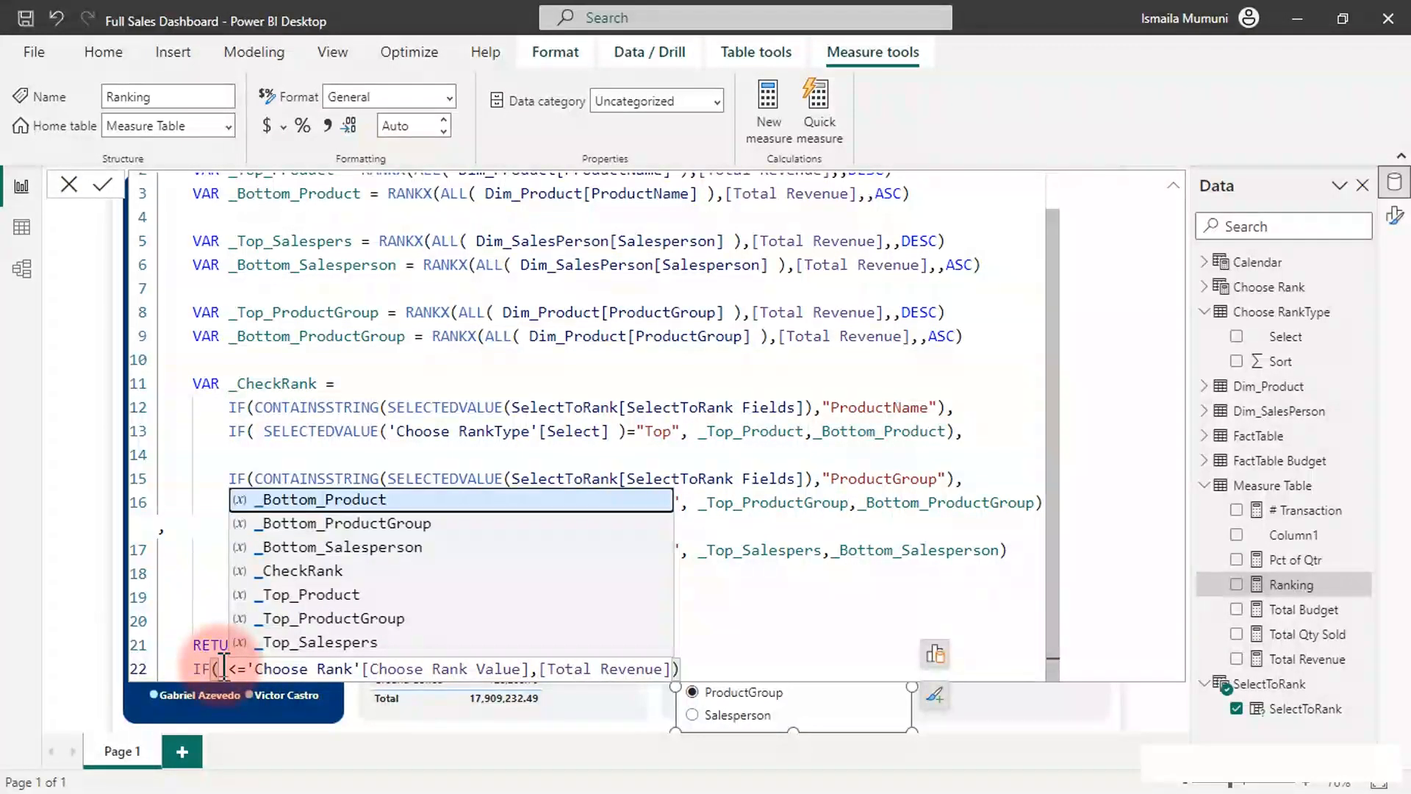
key(Down)
key(Down)
key(Down)
key(Down)
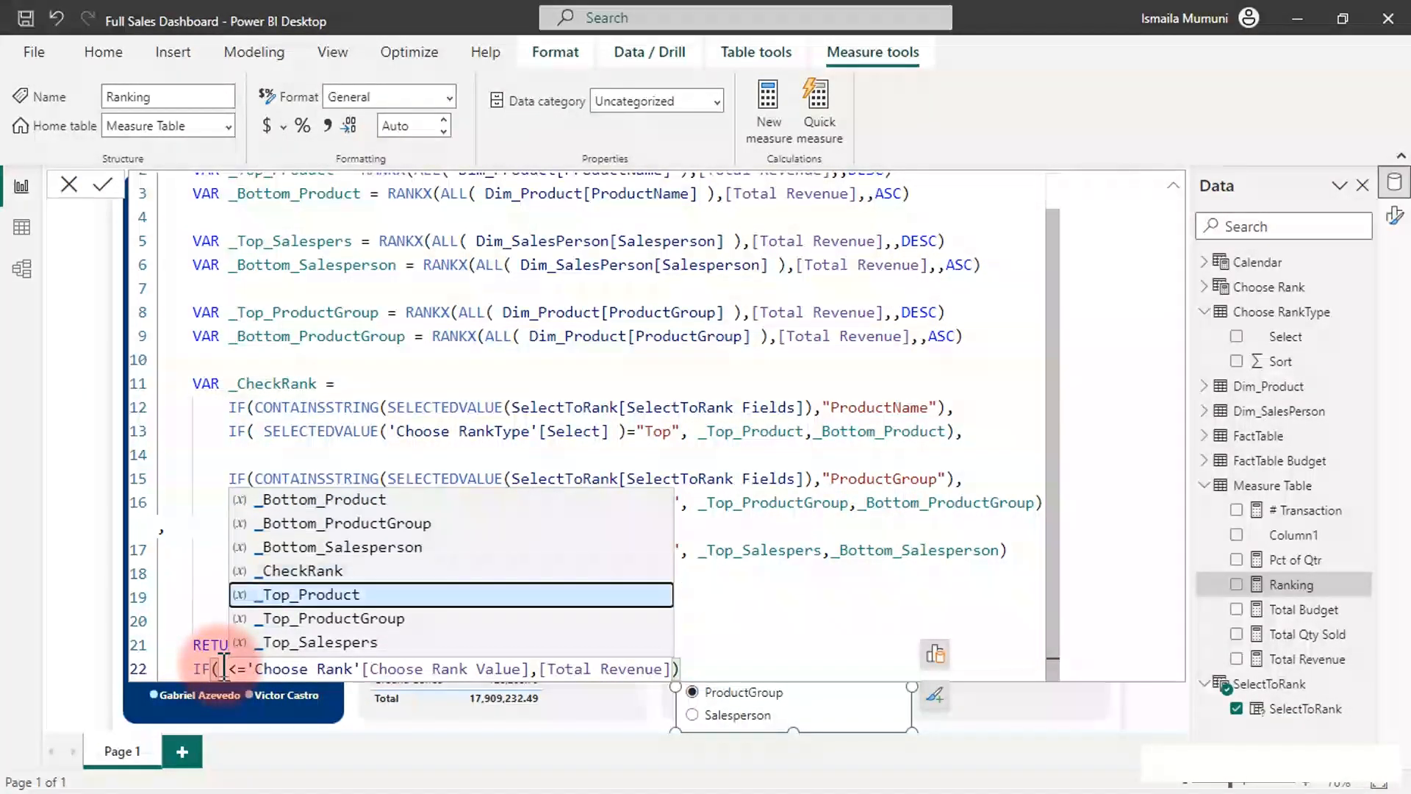
key(Up)
key(Tab)
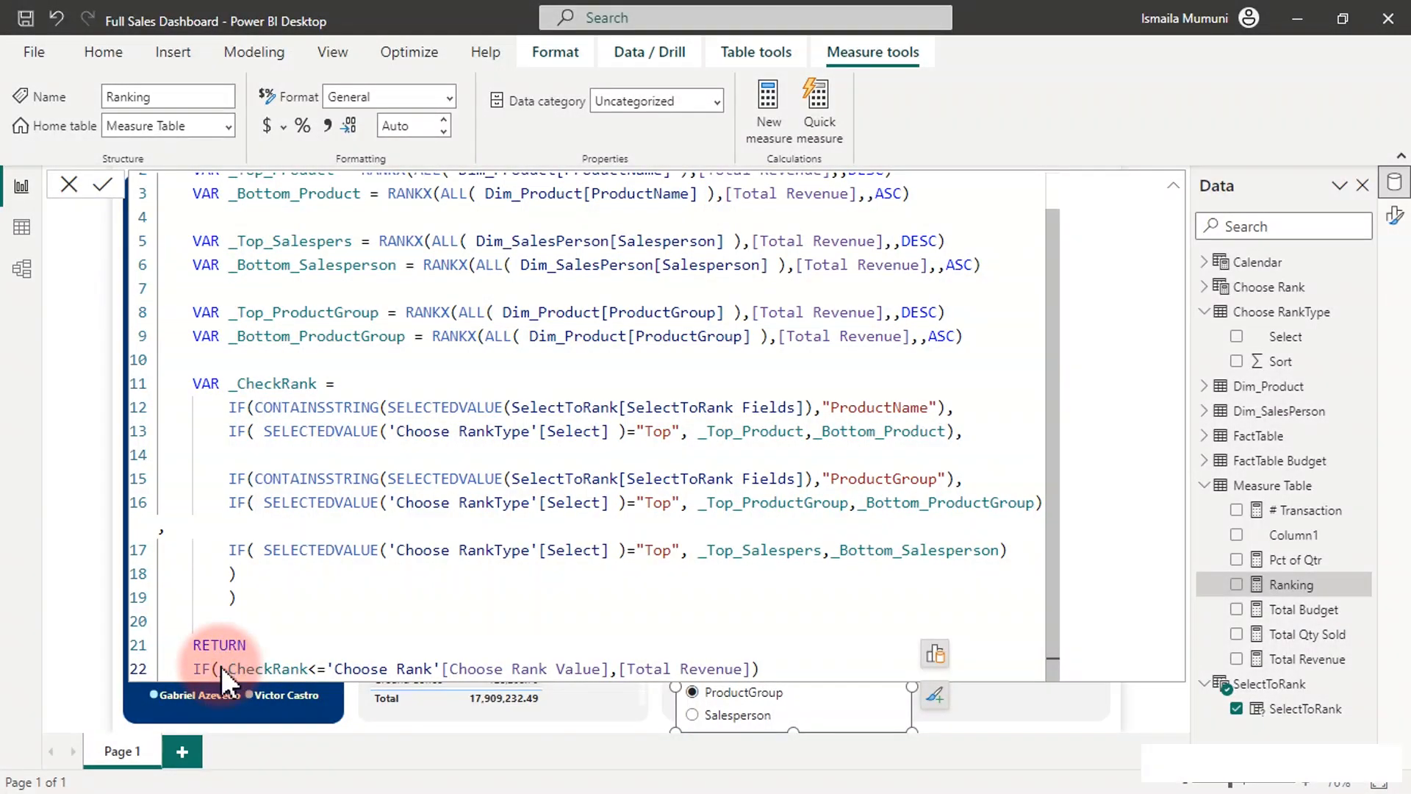
key(Return)
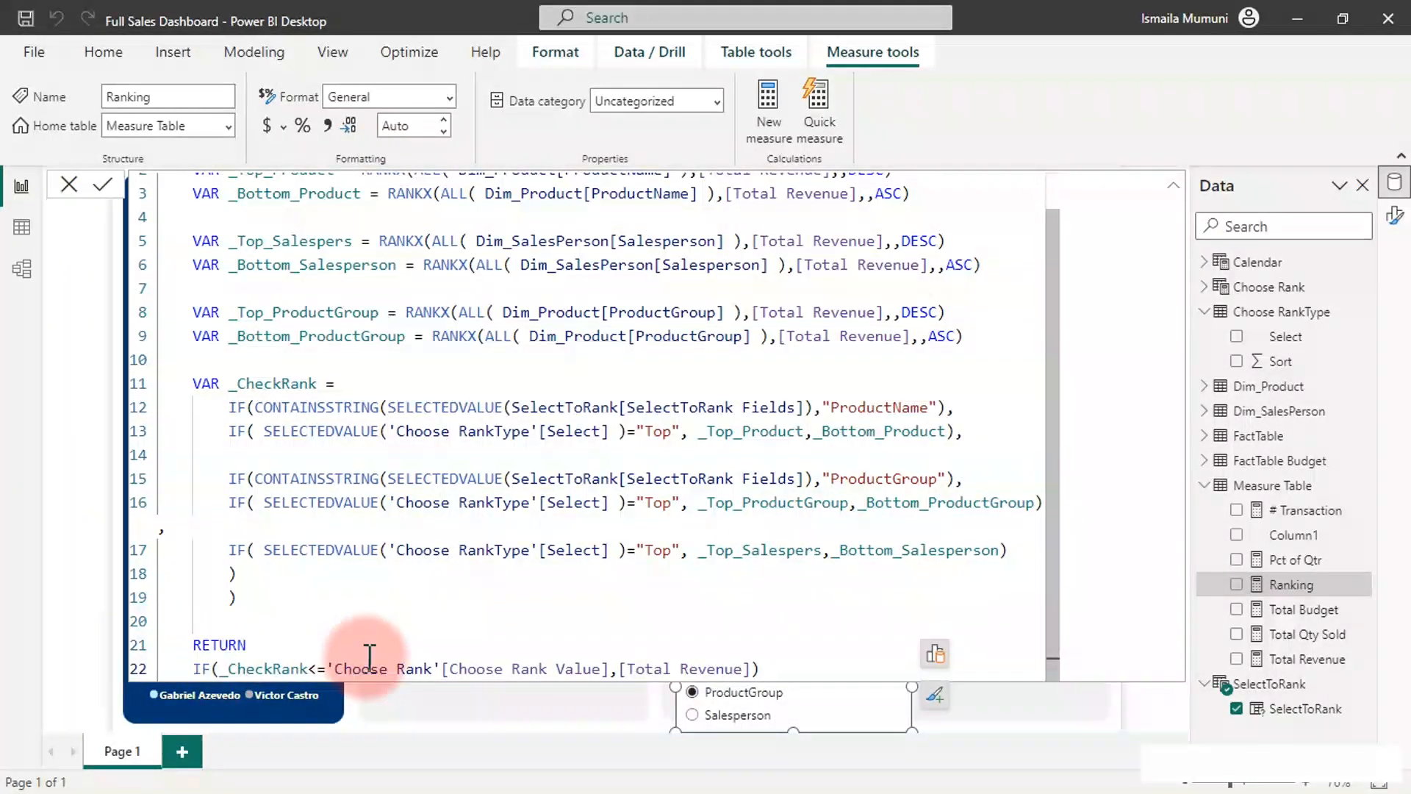
click(962, 721)
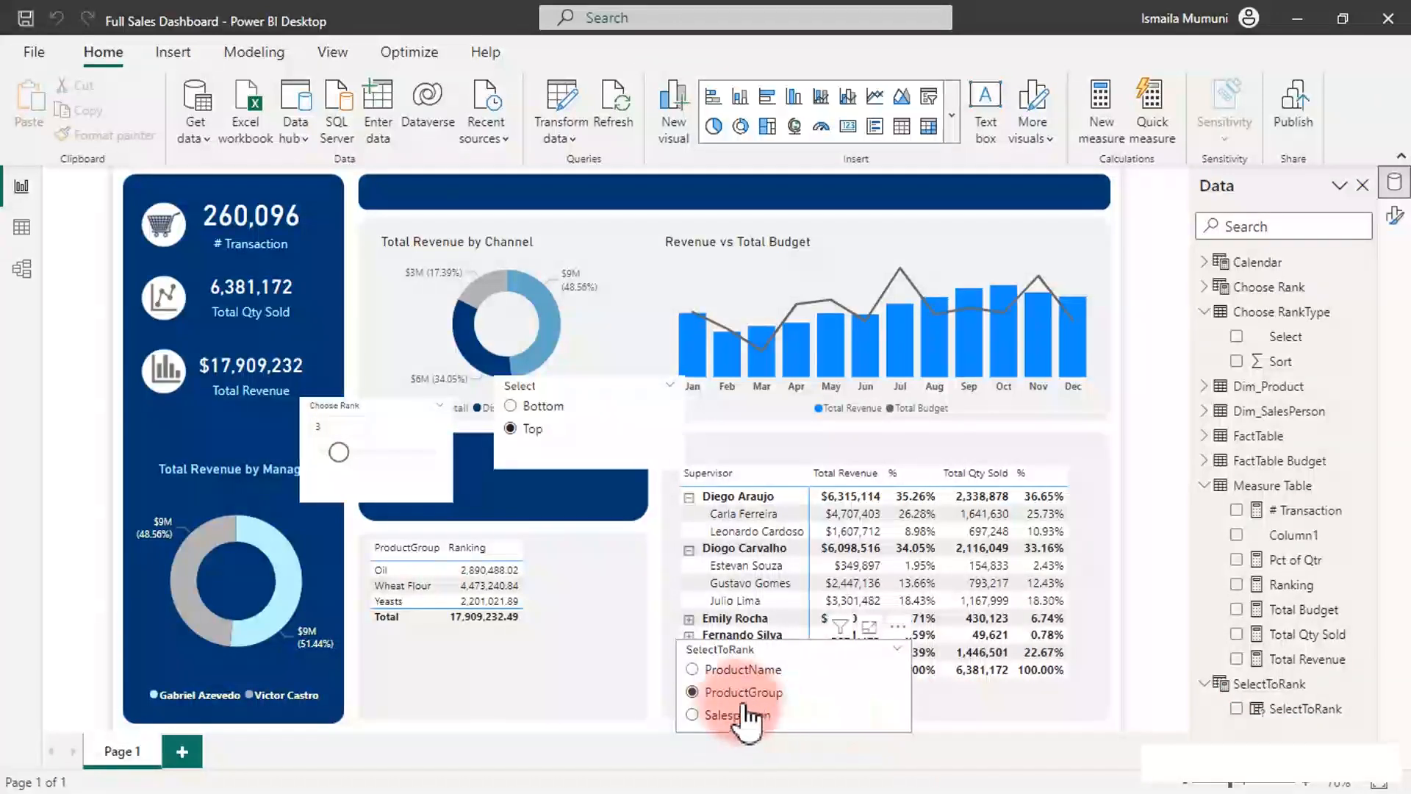
Step: Test the ranking table with ProductName and Salesperson, switch the rank type to Bottom, and try ProductGroup and ProductName
click(724, 673)
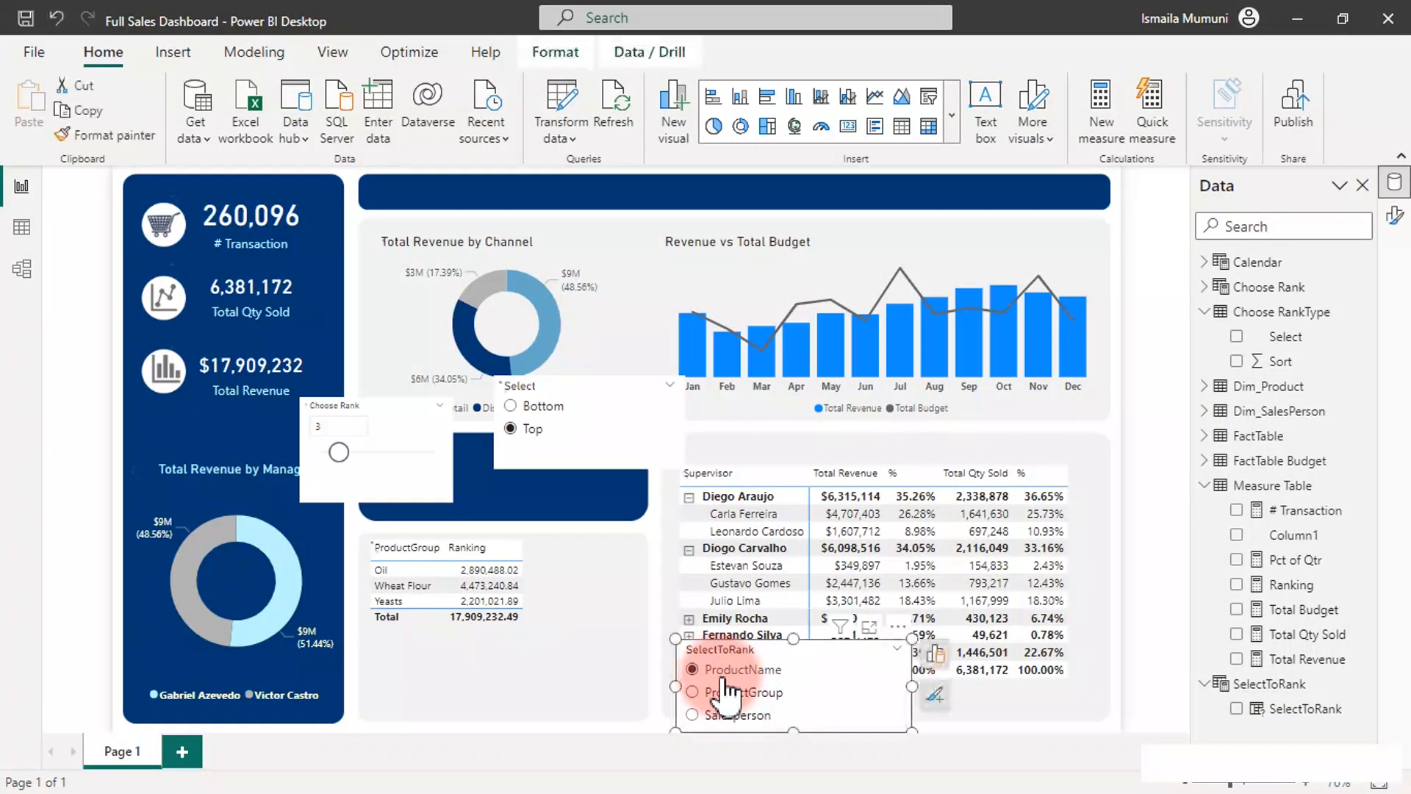
click(726, 716)
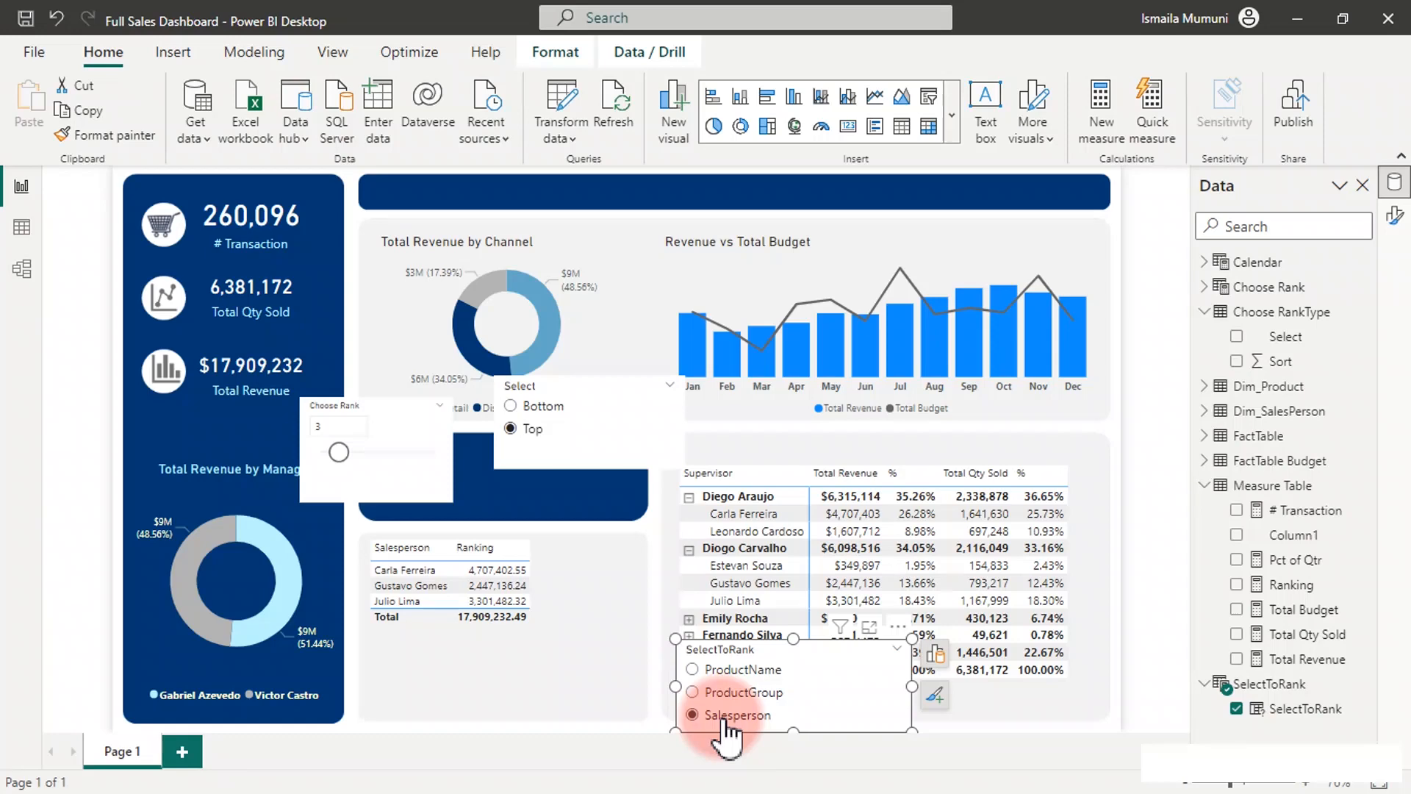
click(544, 408)
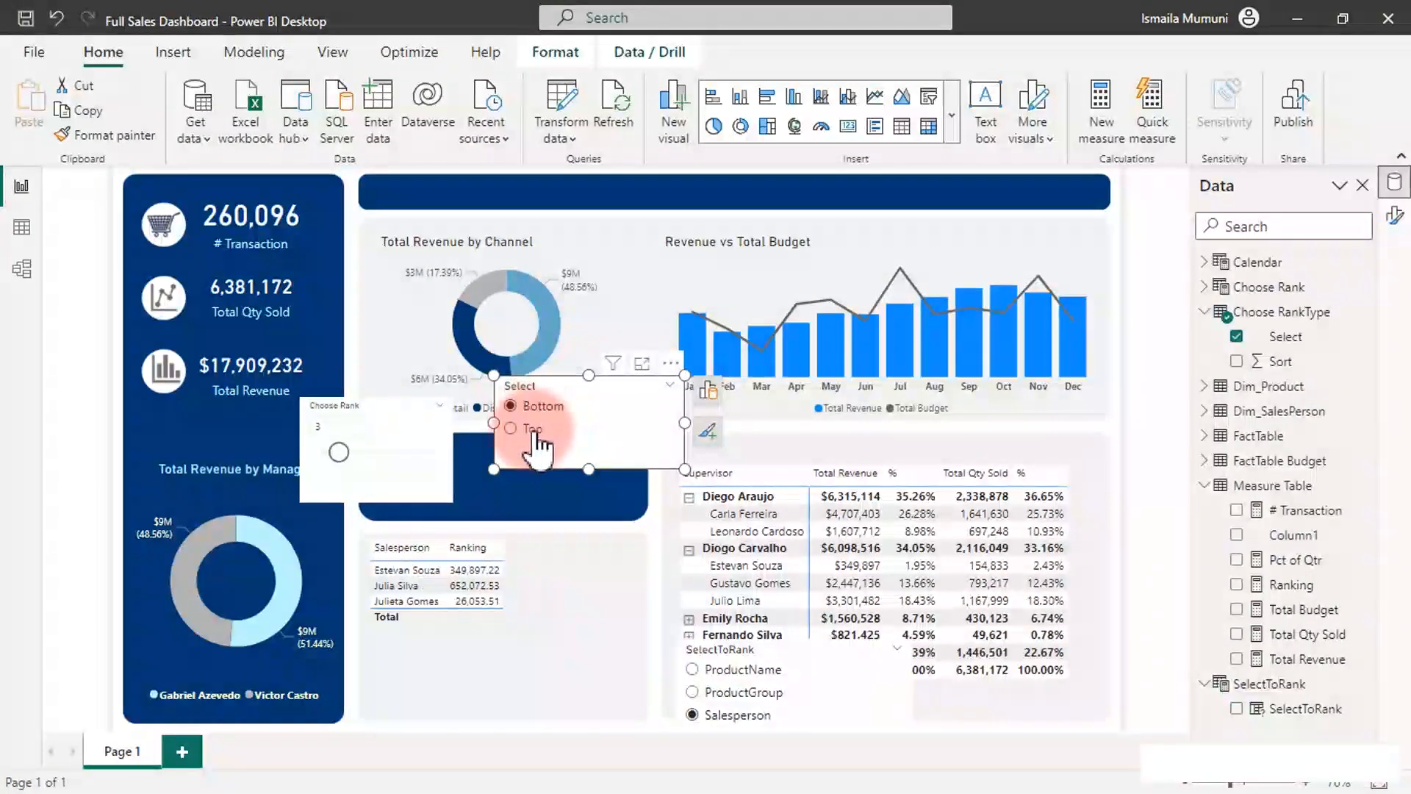
click(720, 692)
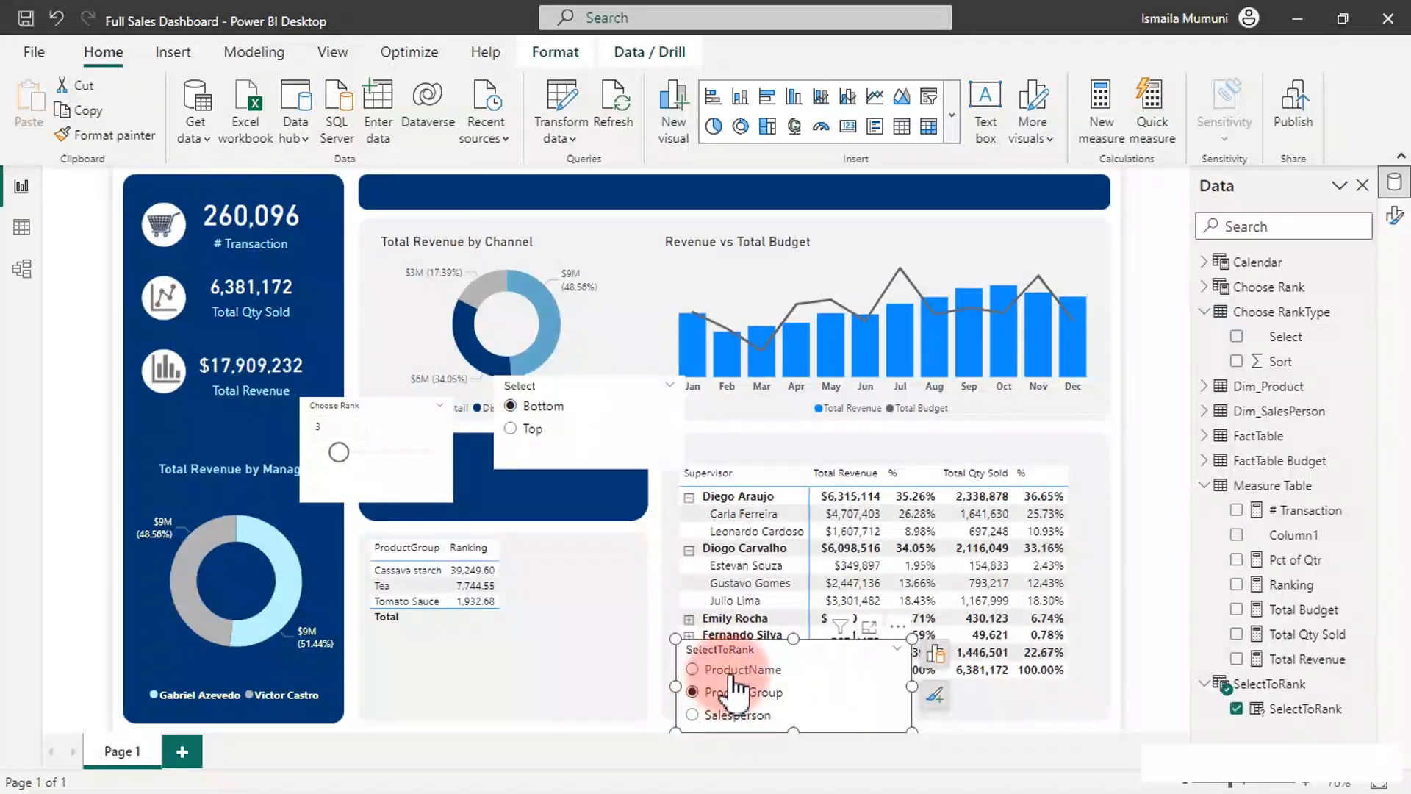
click(733, 671)
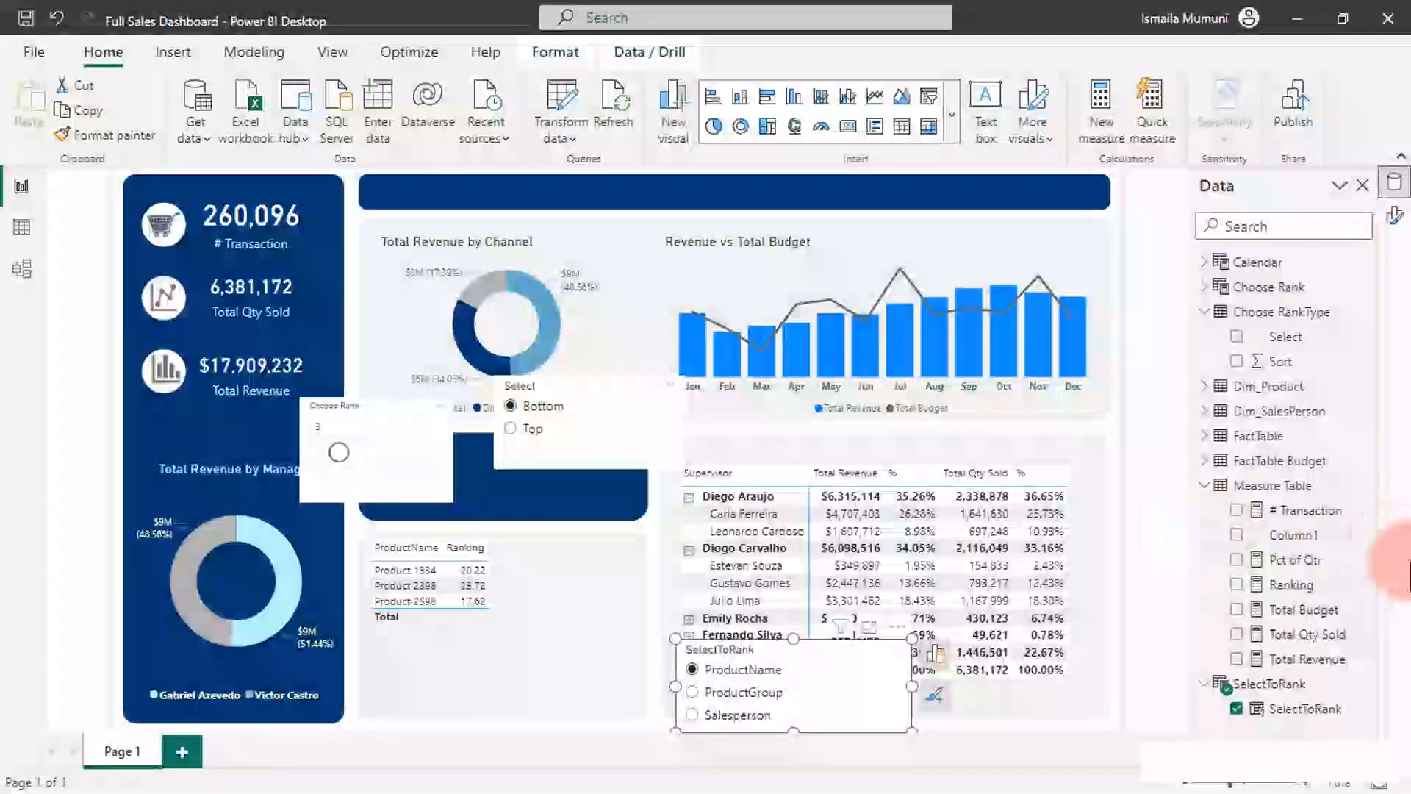
Step: Reopen the Ranking measure's formula to review the DAX expression and return to the report page
click(1298, 588)
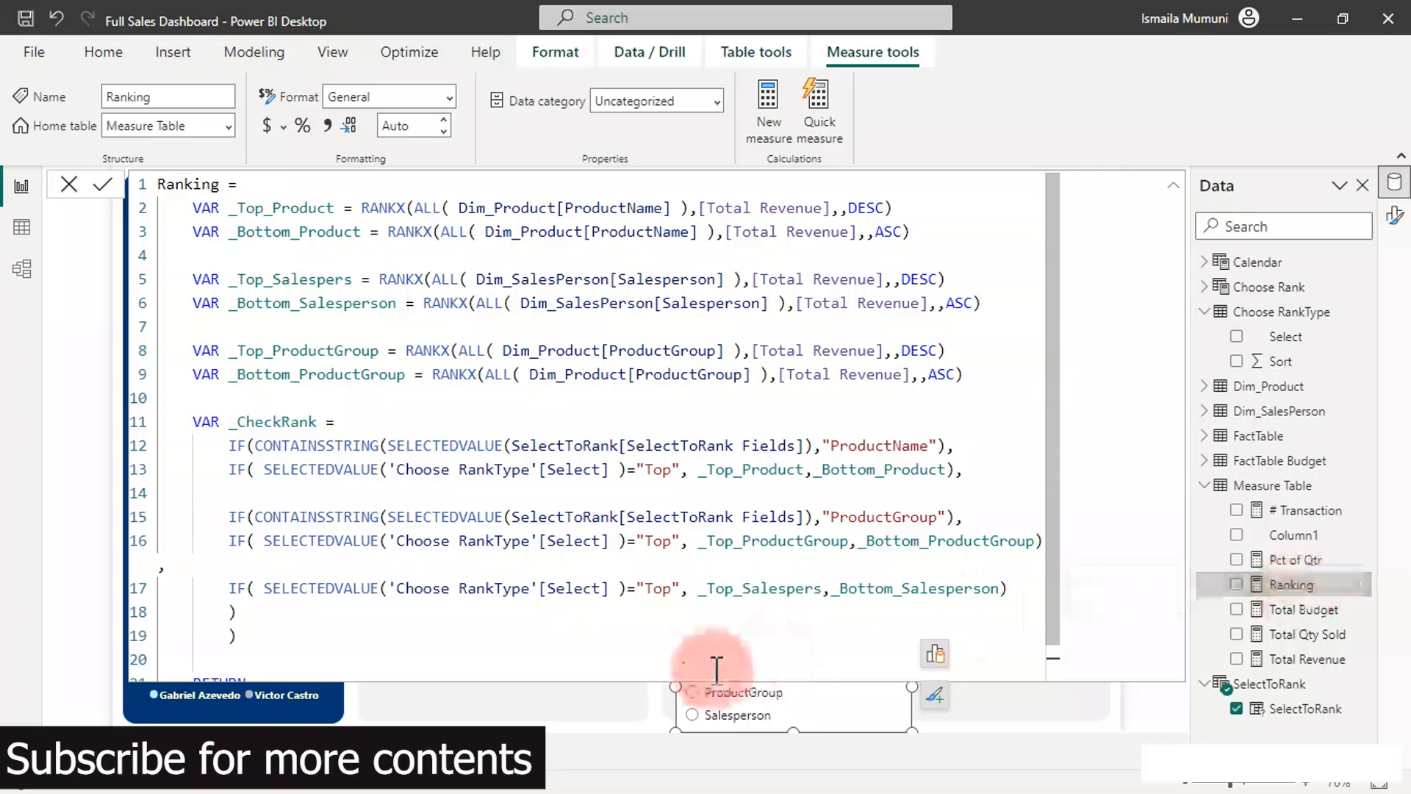
click(651, 713)
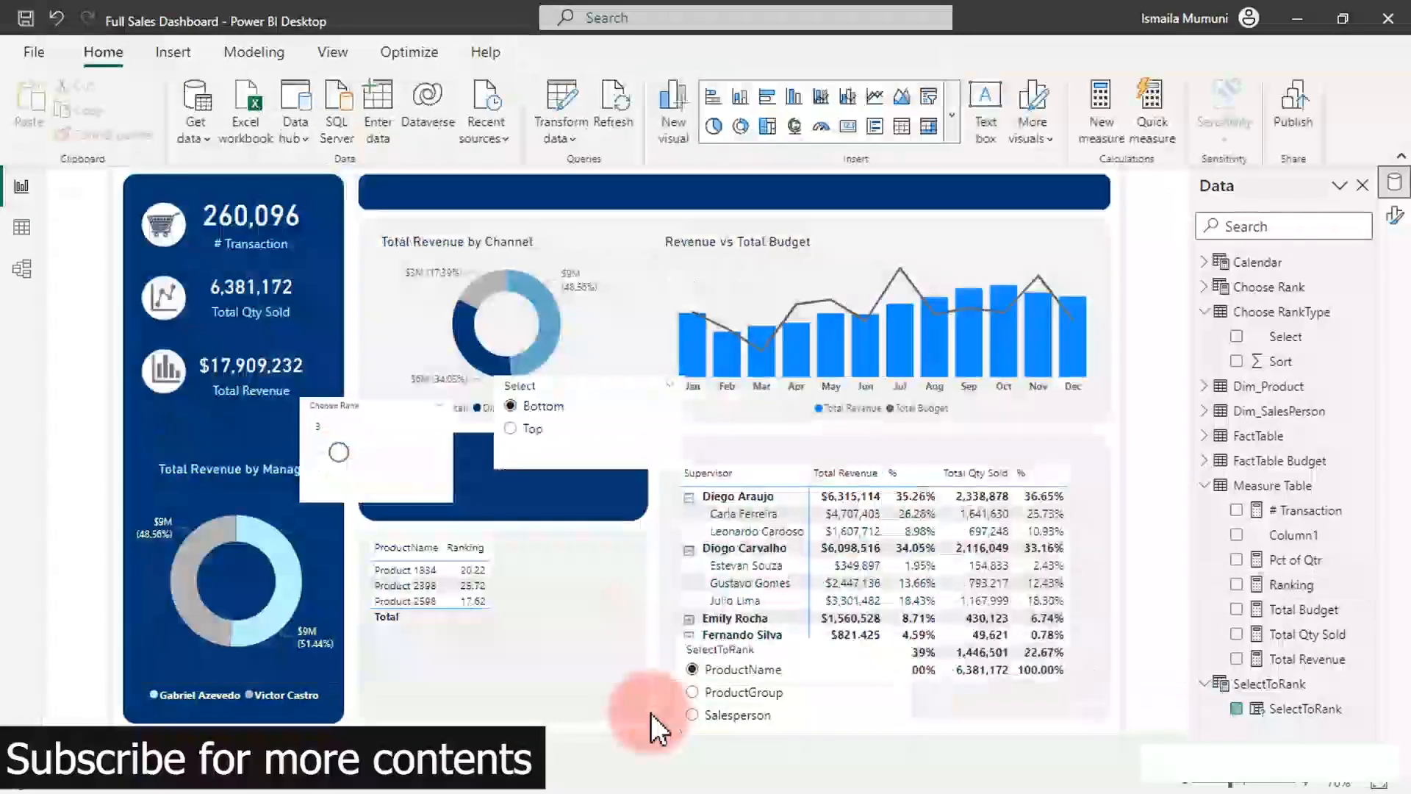
click(691, 667)
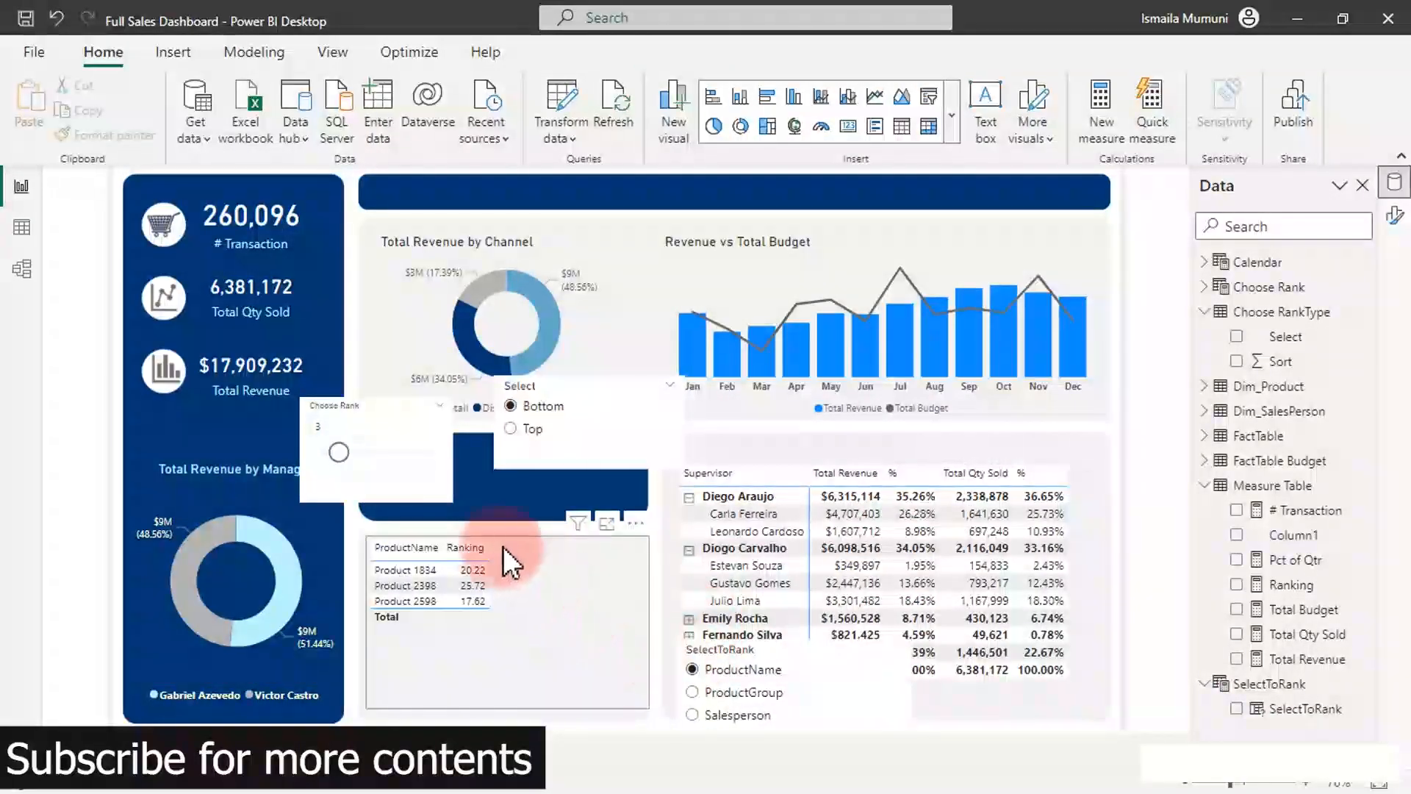
Step: Convert the ranking table into a clustered bar chart and extend its lower edge slightly to fill the card
click(494, 557)
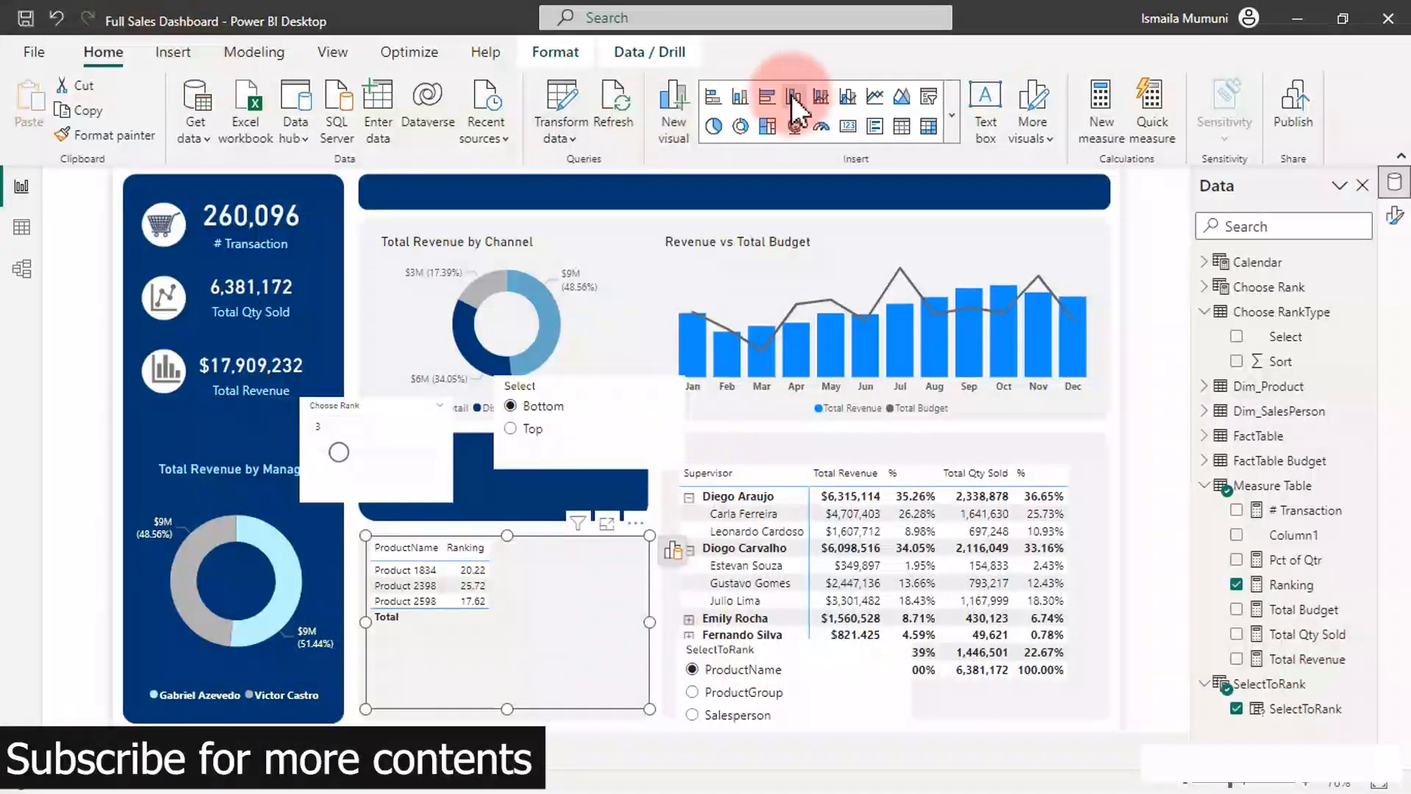
click(768, 97)
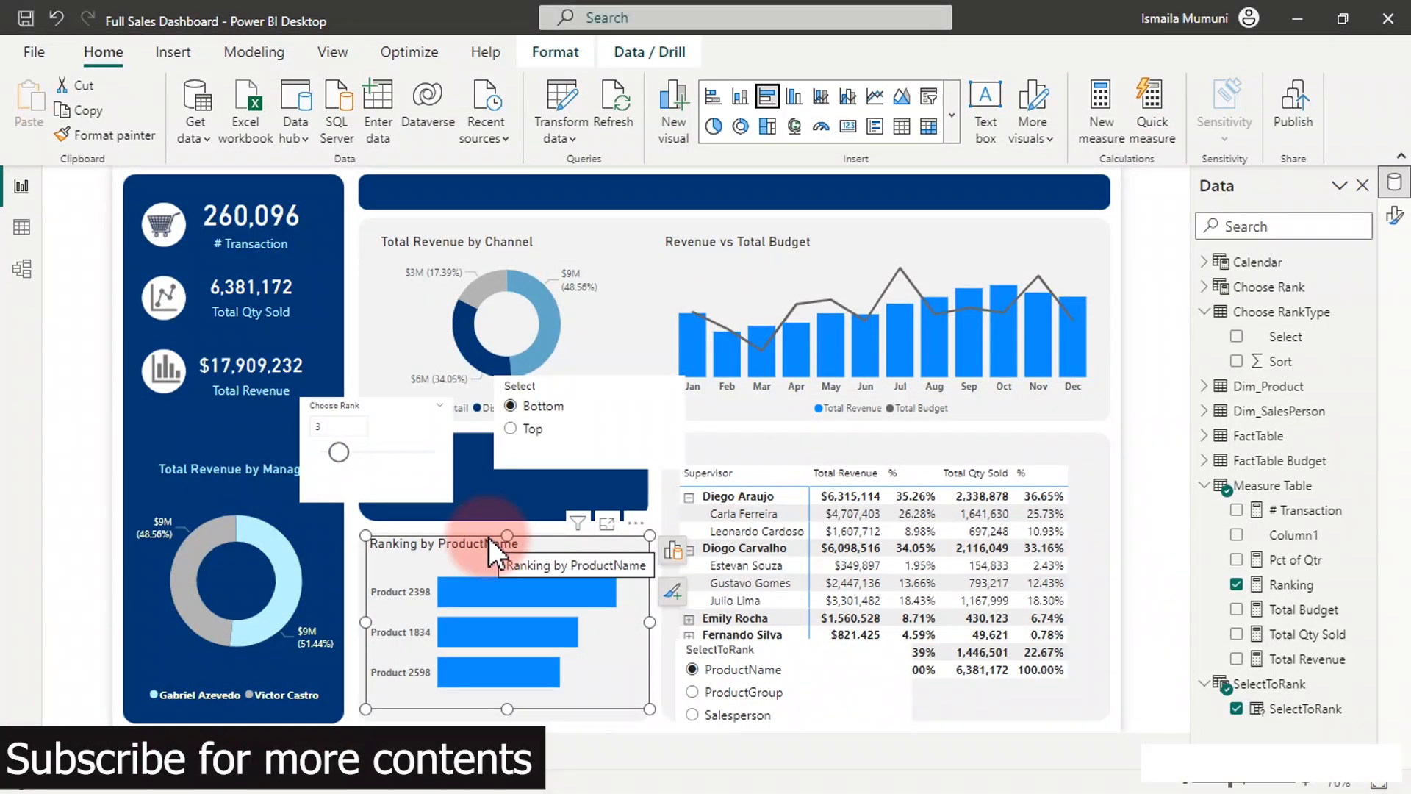
drag(505, 706, 513, 714)
click(513, 714)
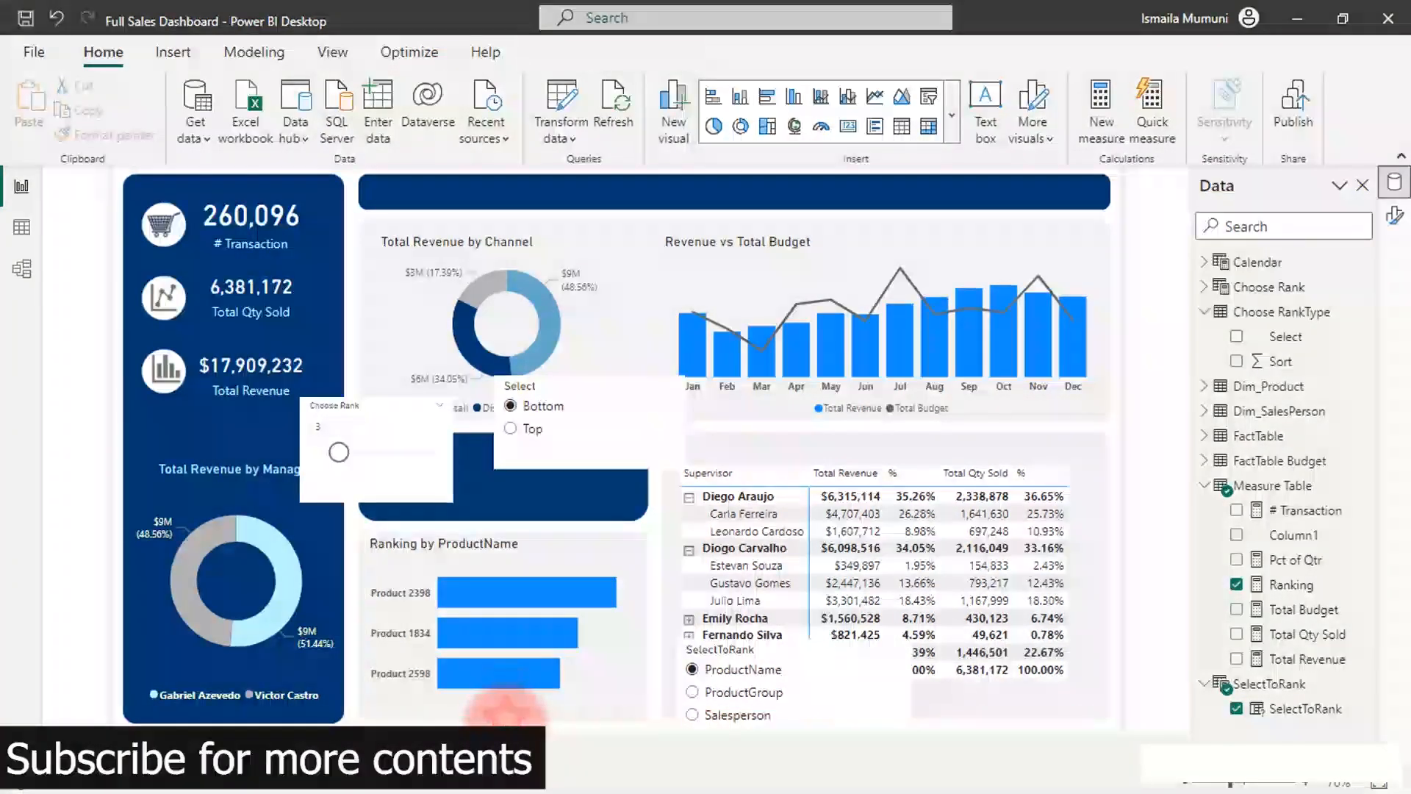
click(518, 704)
drag(507, 719, 507, 721)
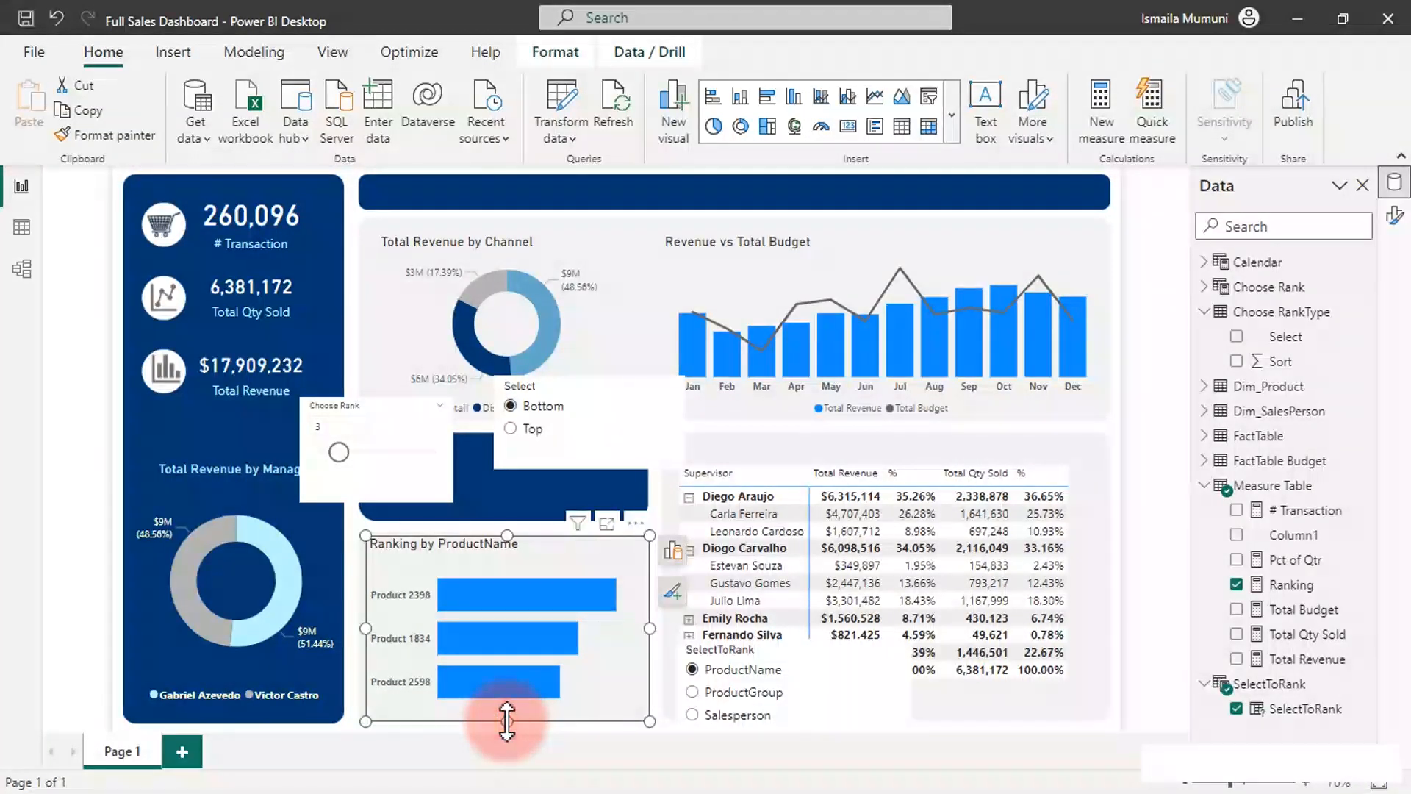
Step: Change the bar chart's title to "Dynamic Ranking"
click(471, 545)
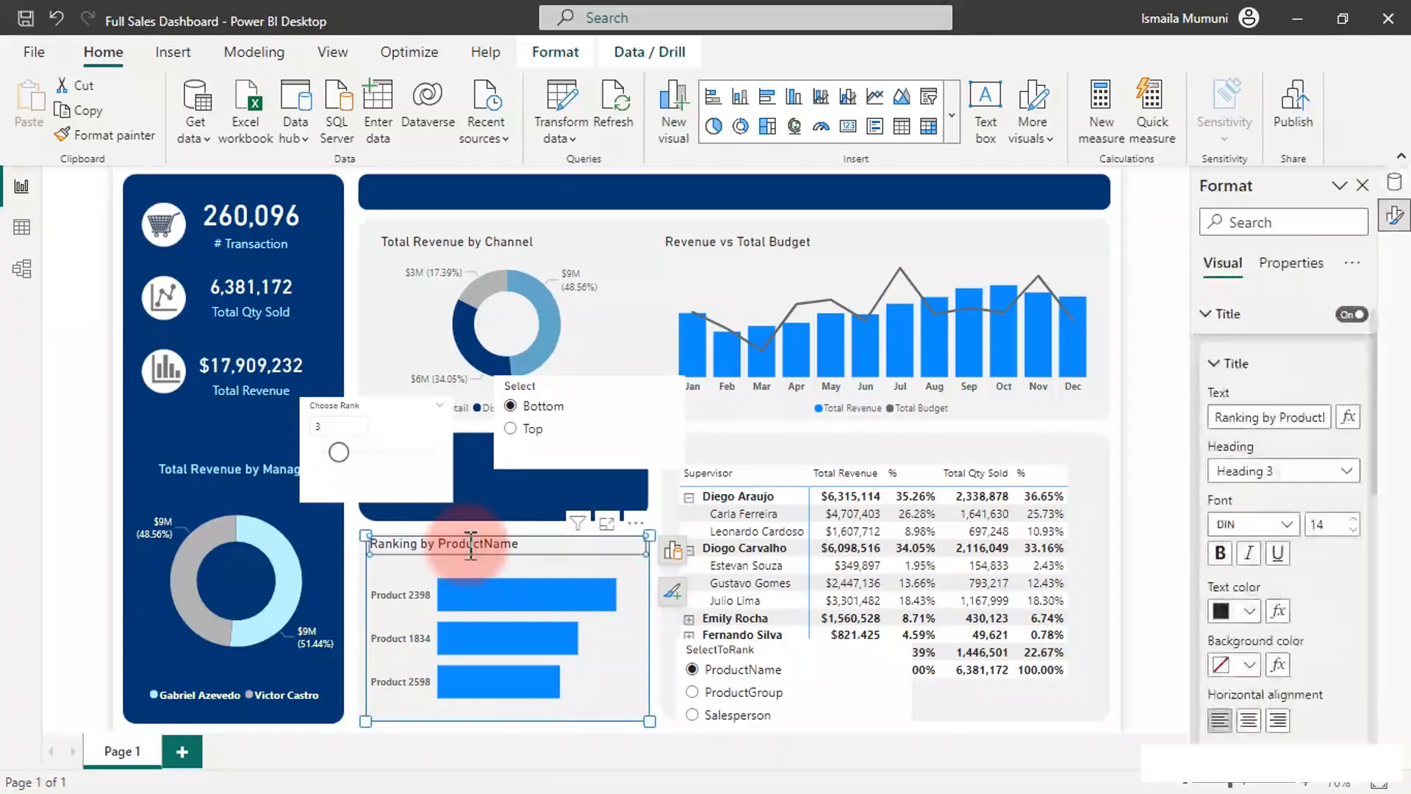
click(471, 544)
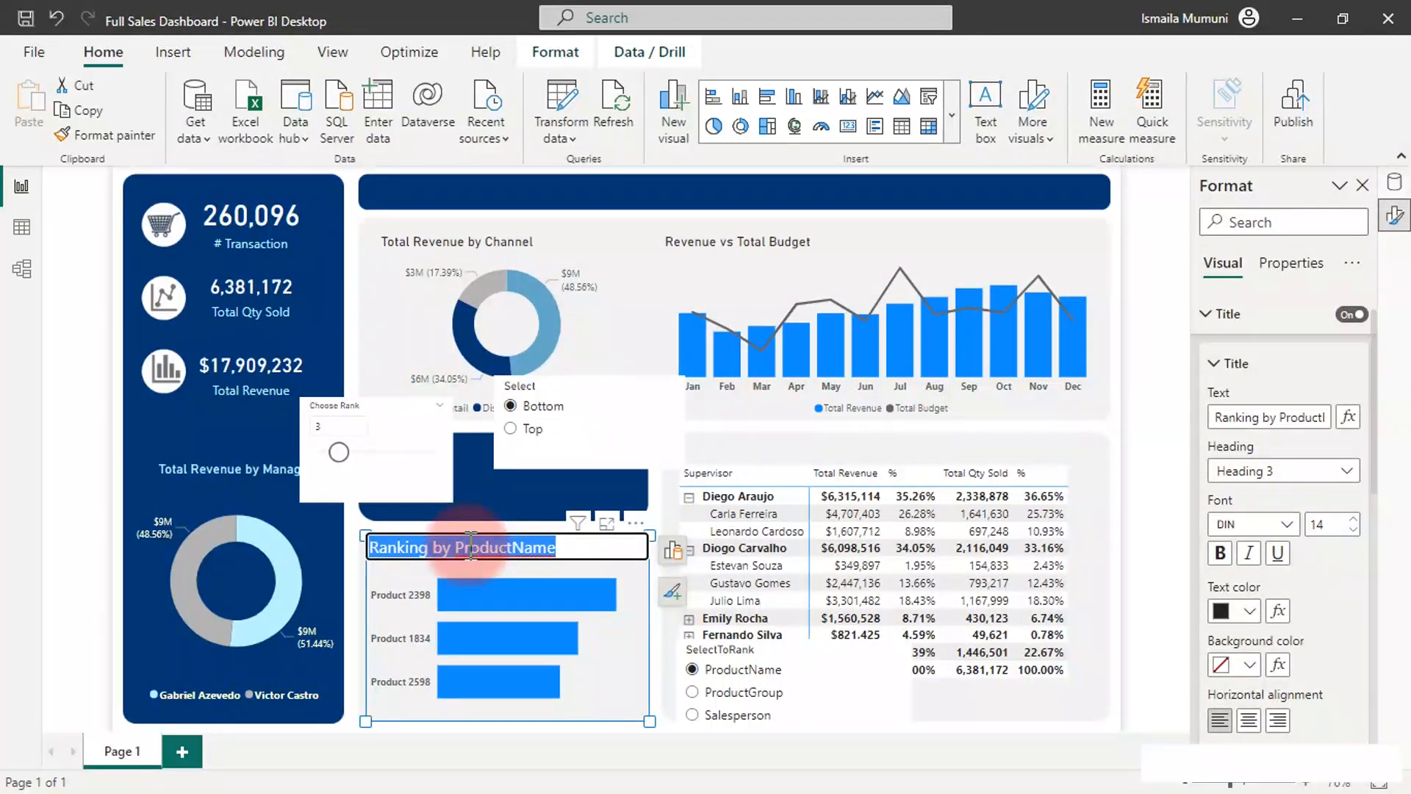
text(Dy)
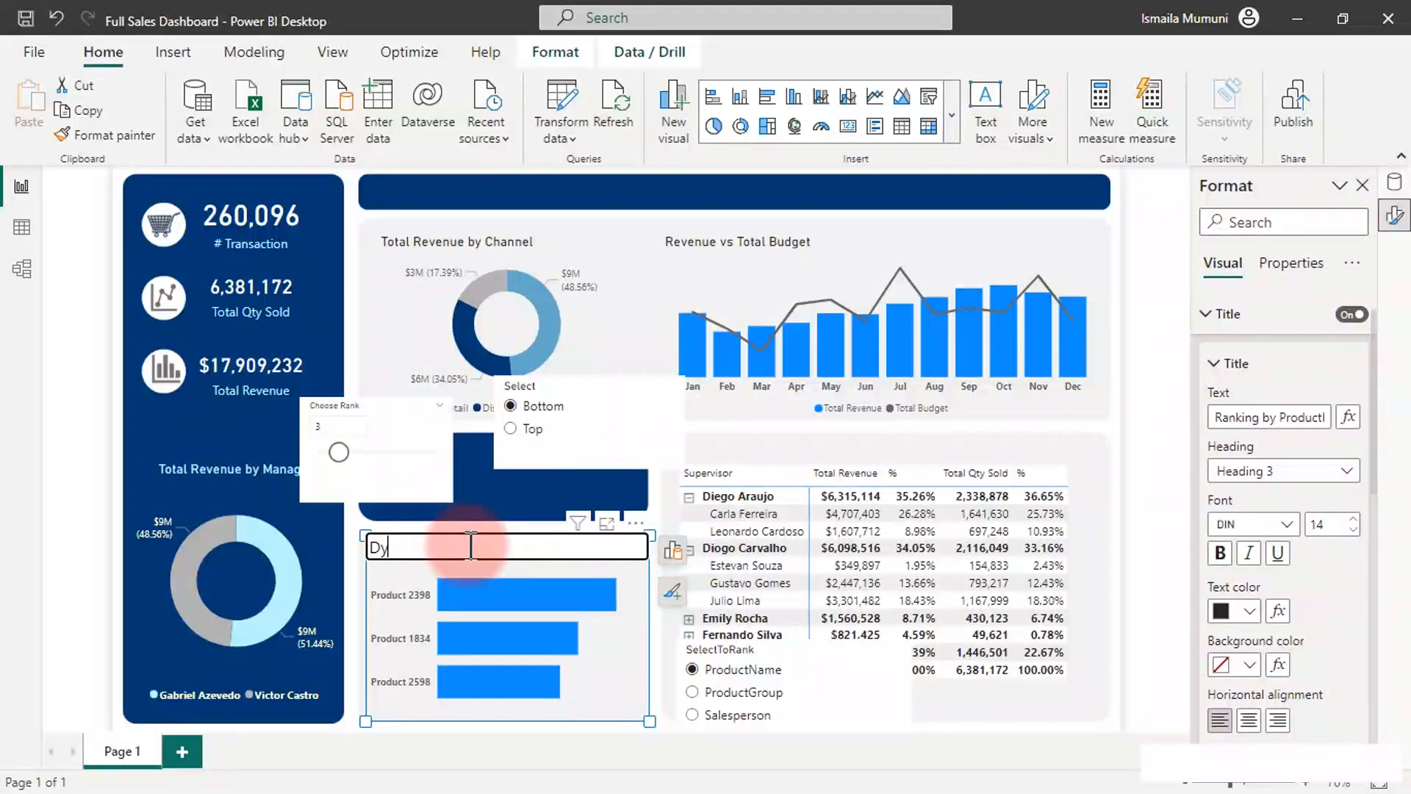
text(namic Ranking)
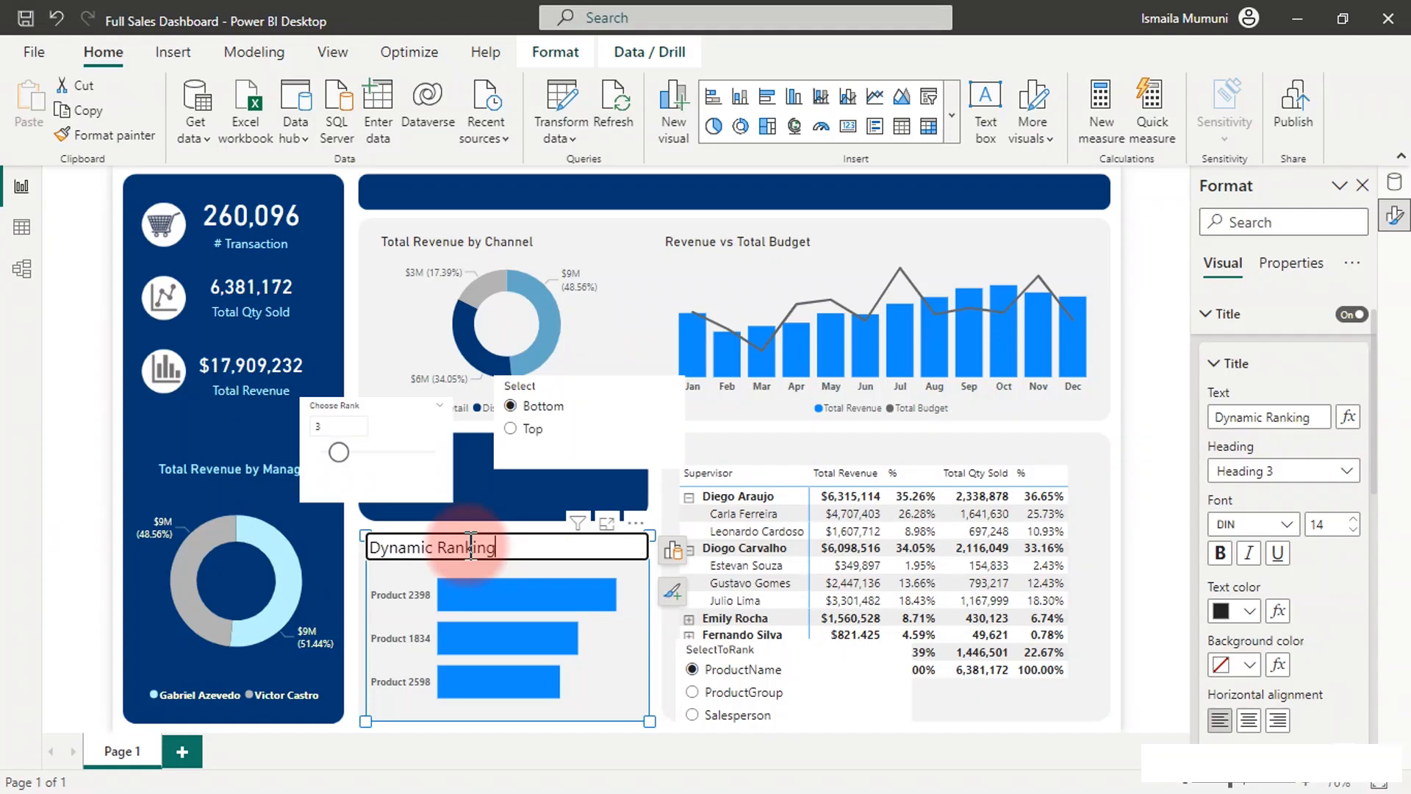
Step: Confirm the bar chart's title and move the SelectToRank slicer directly beneath the Top/Bottom slicer
key(Return)
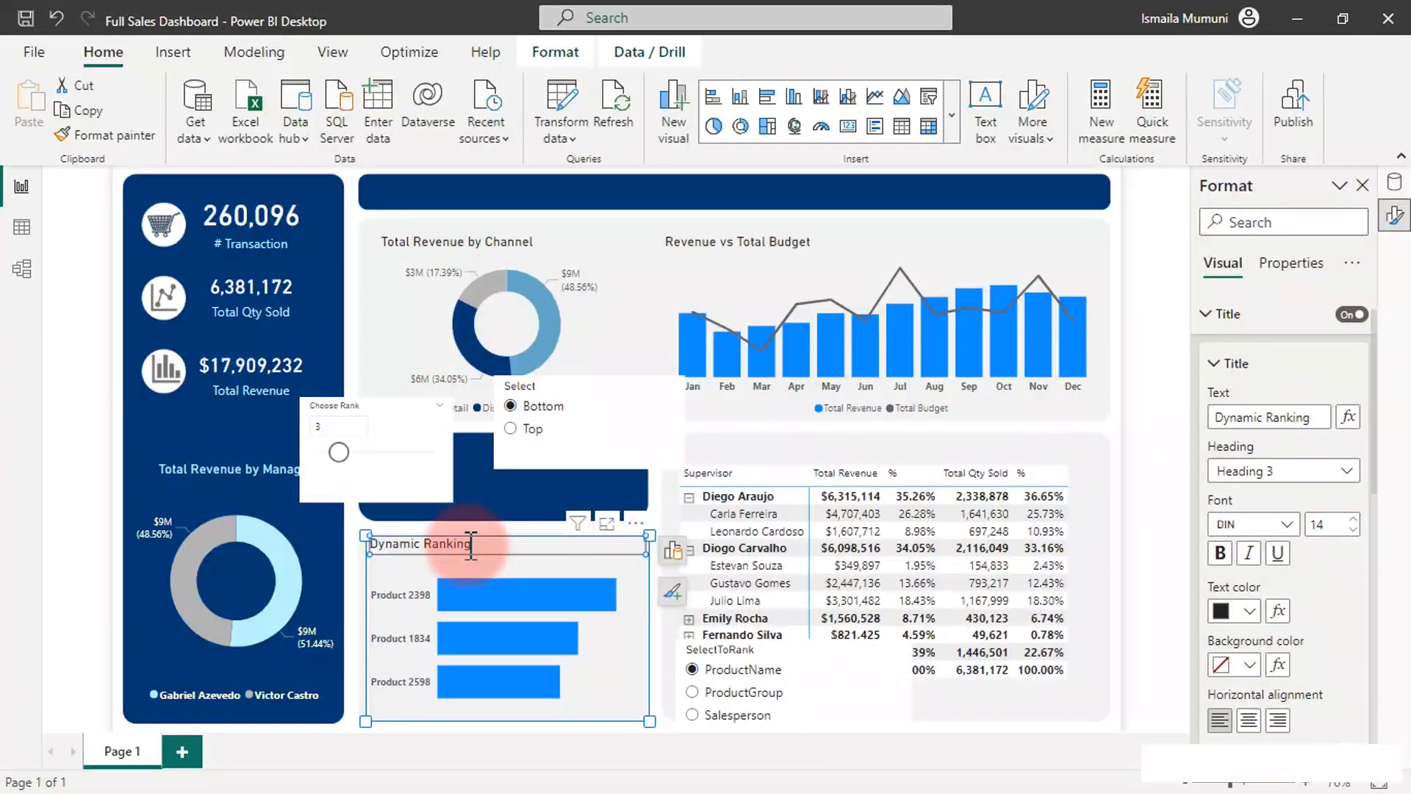
click(670, 710)
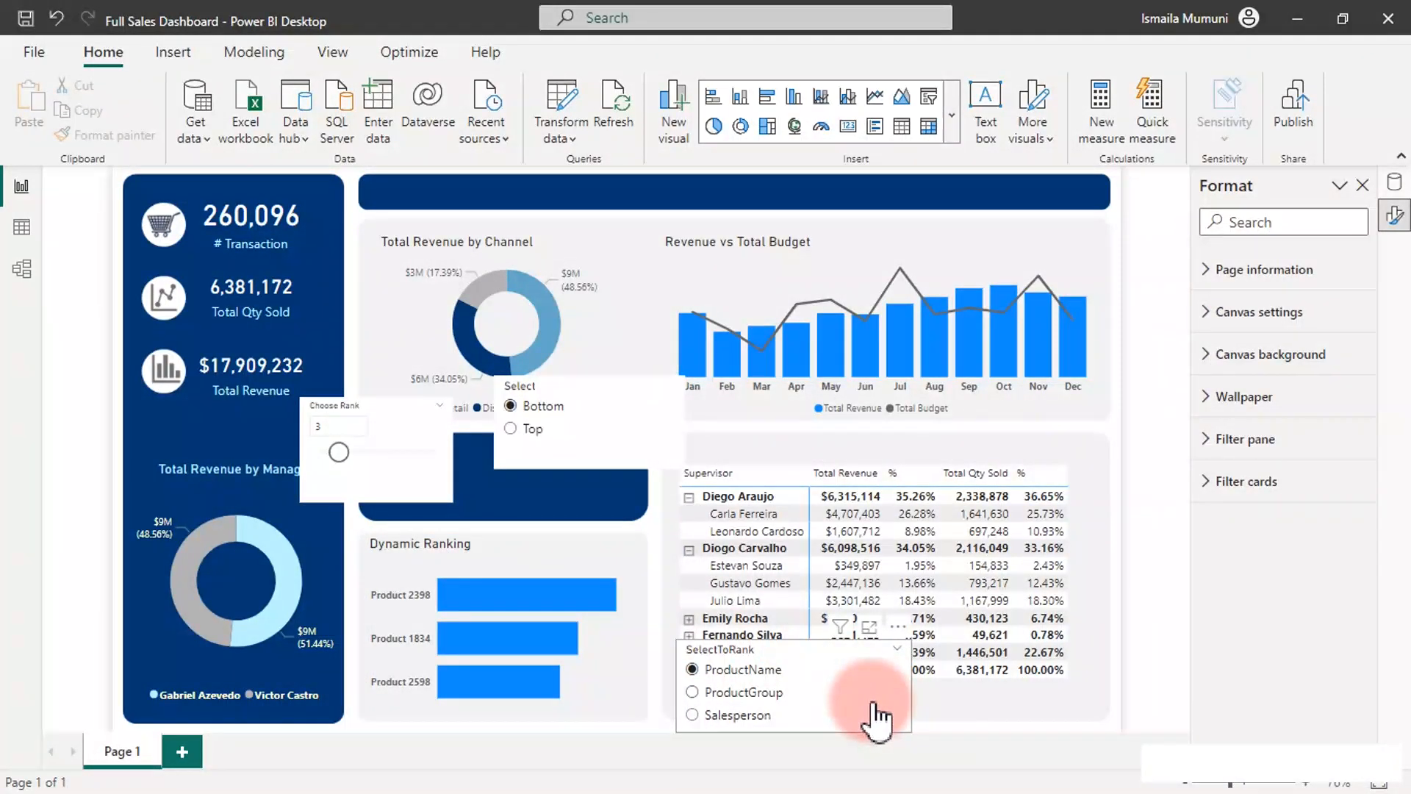
click(382, 481)
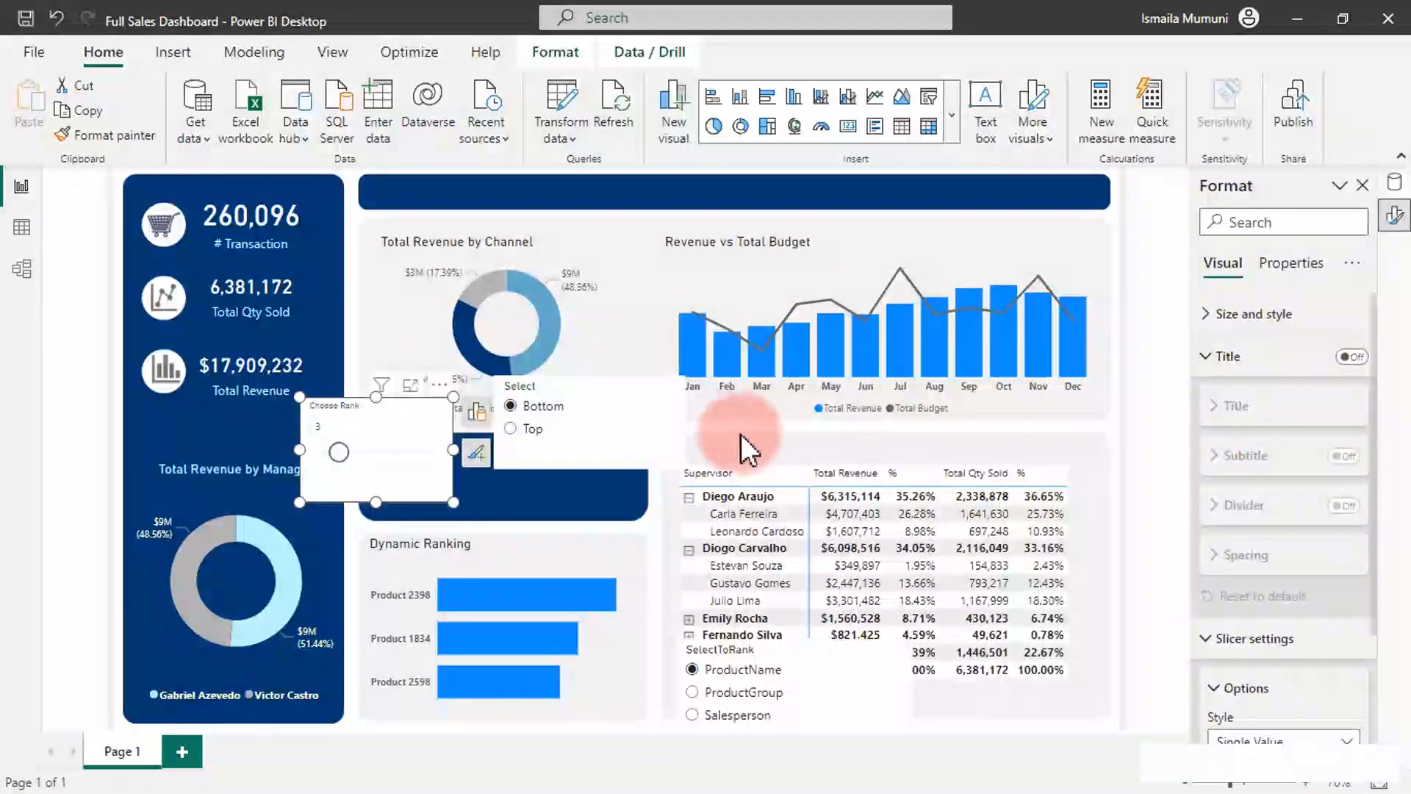
click(860, 680)
drag(861, 673, 644, 507)
Step: Select the SelectToRank, Top/Bottom and Choose Rank slicers together and turn off their background
ctrl+click(619, 432)
ctrl+click(413, 427)
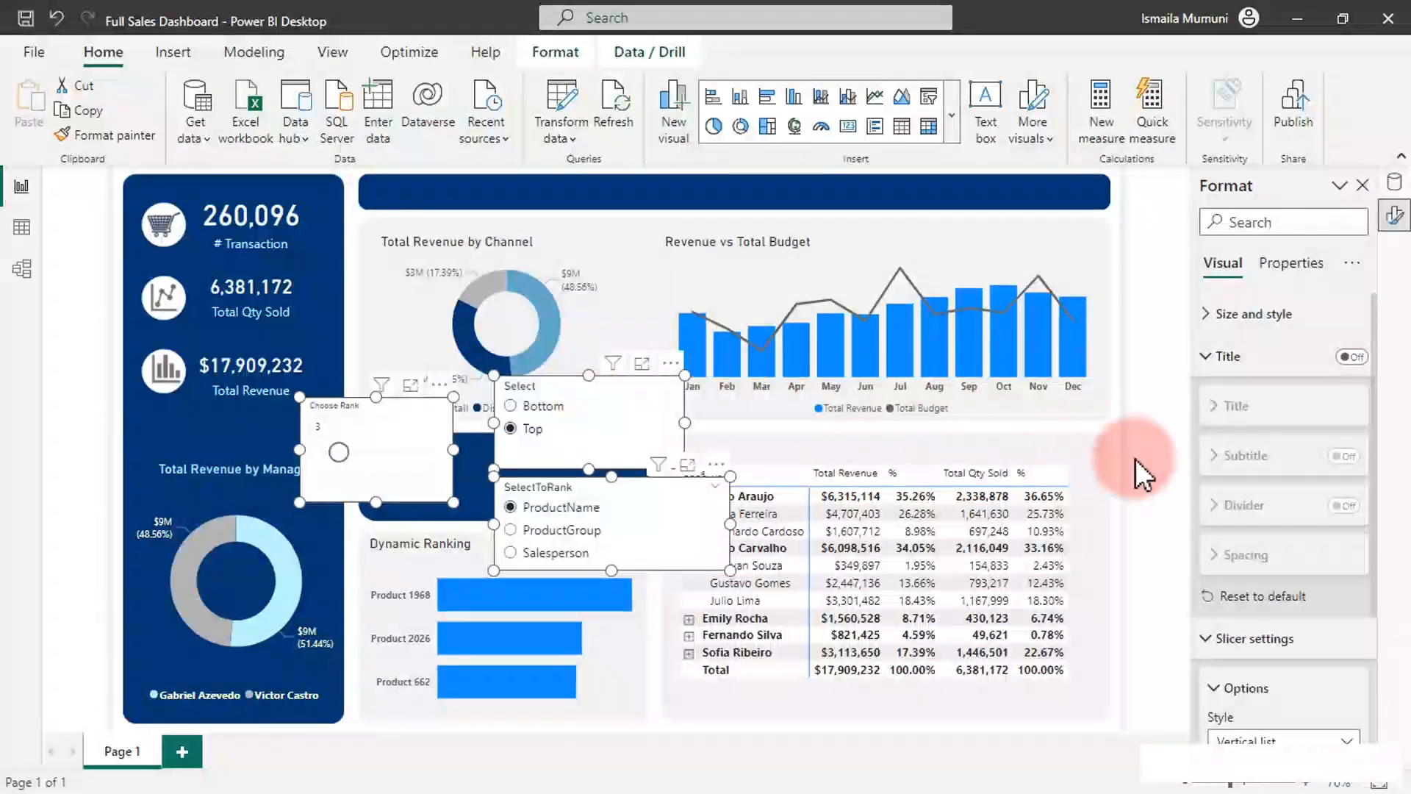
click(1254, 315)
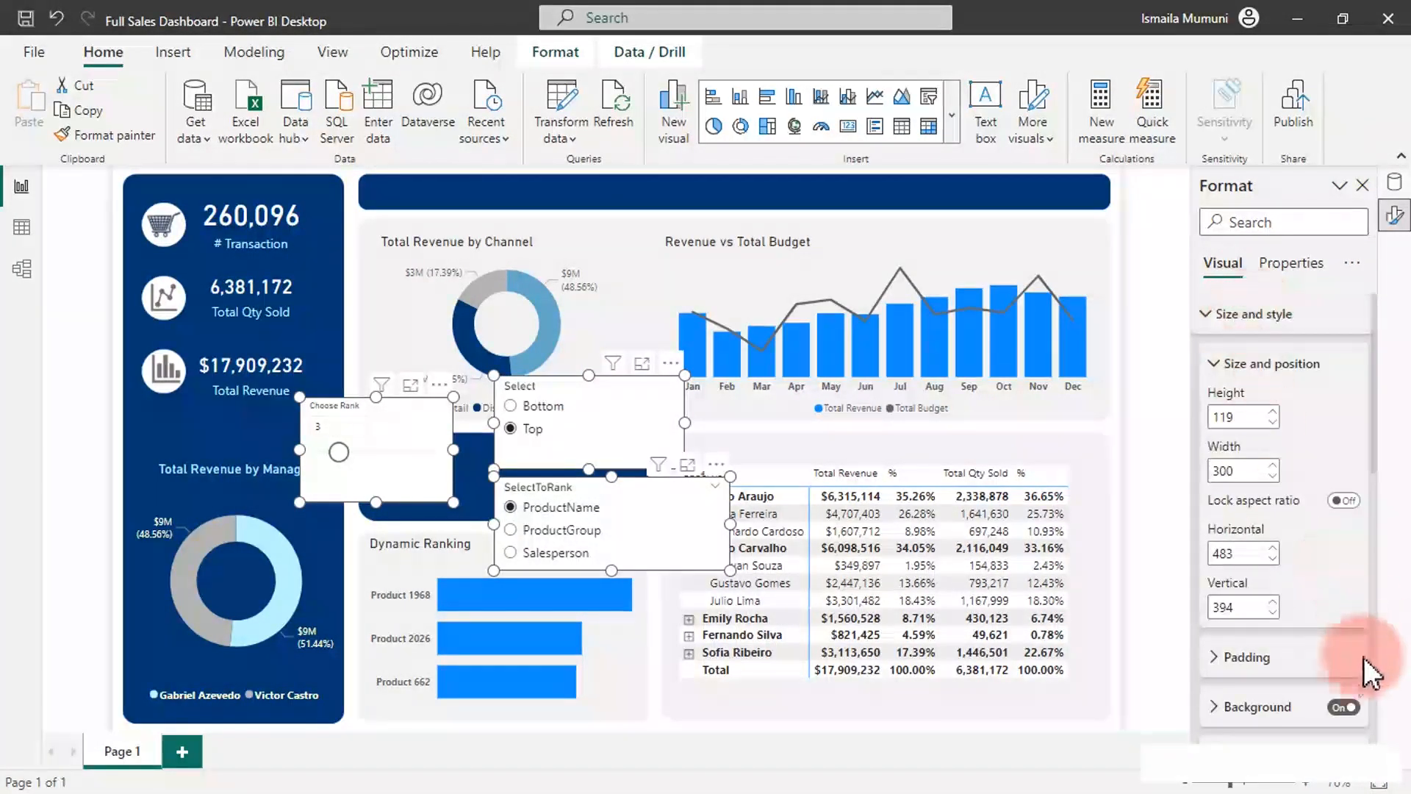
click(1343, 707)
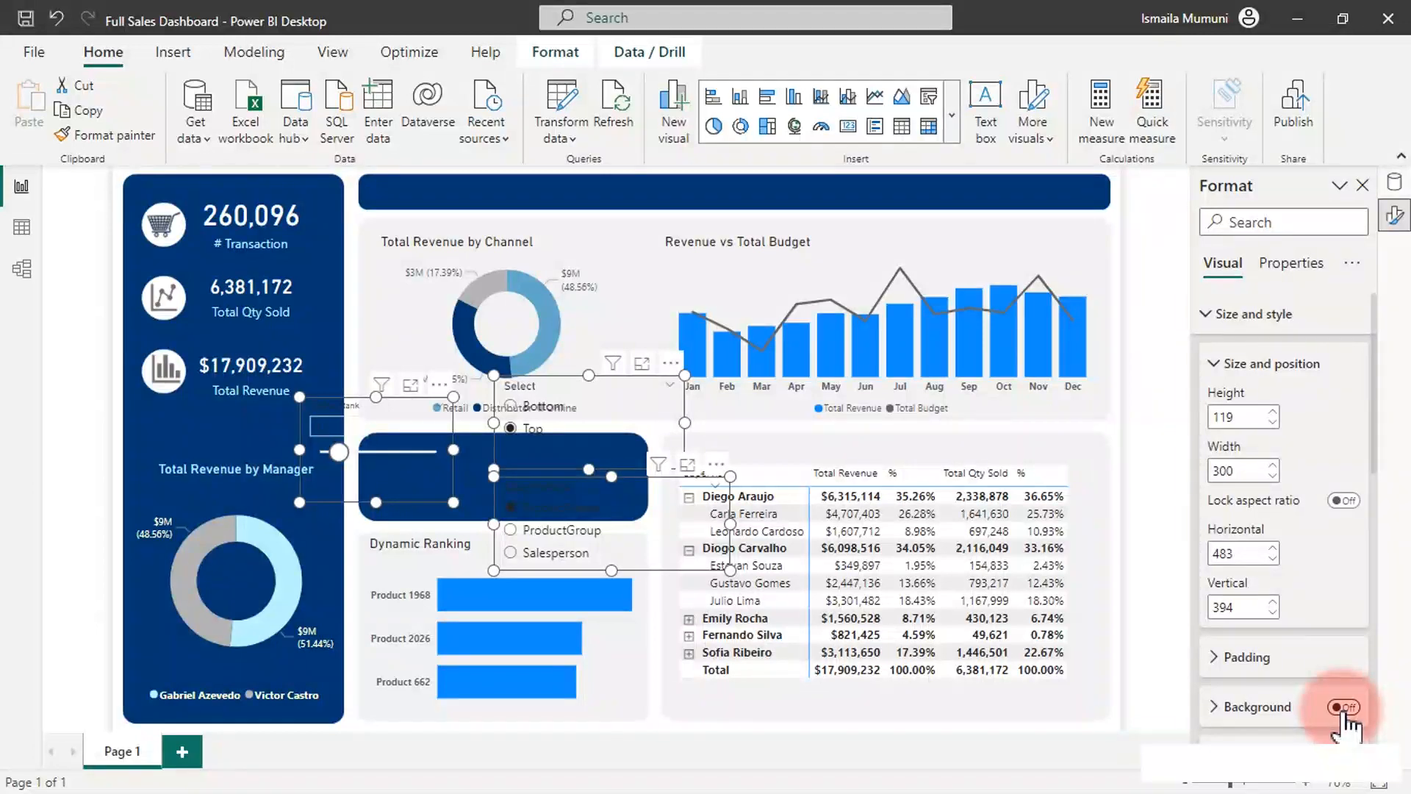
Step: Turn off the slicer header for all three selected slicers and deselect them
click(1214, 316)
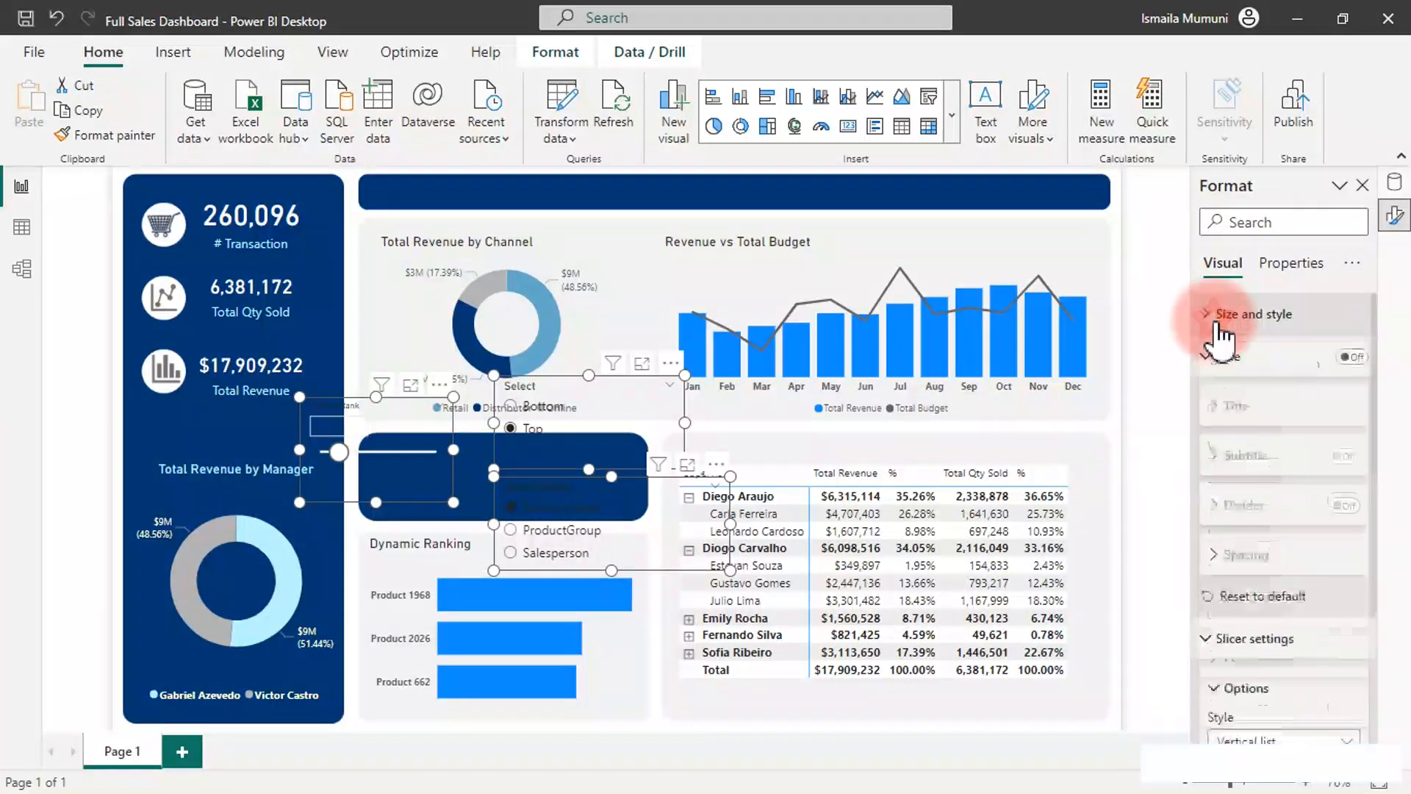
scroll(1254, 620, down, 3)
click(1257, 621)
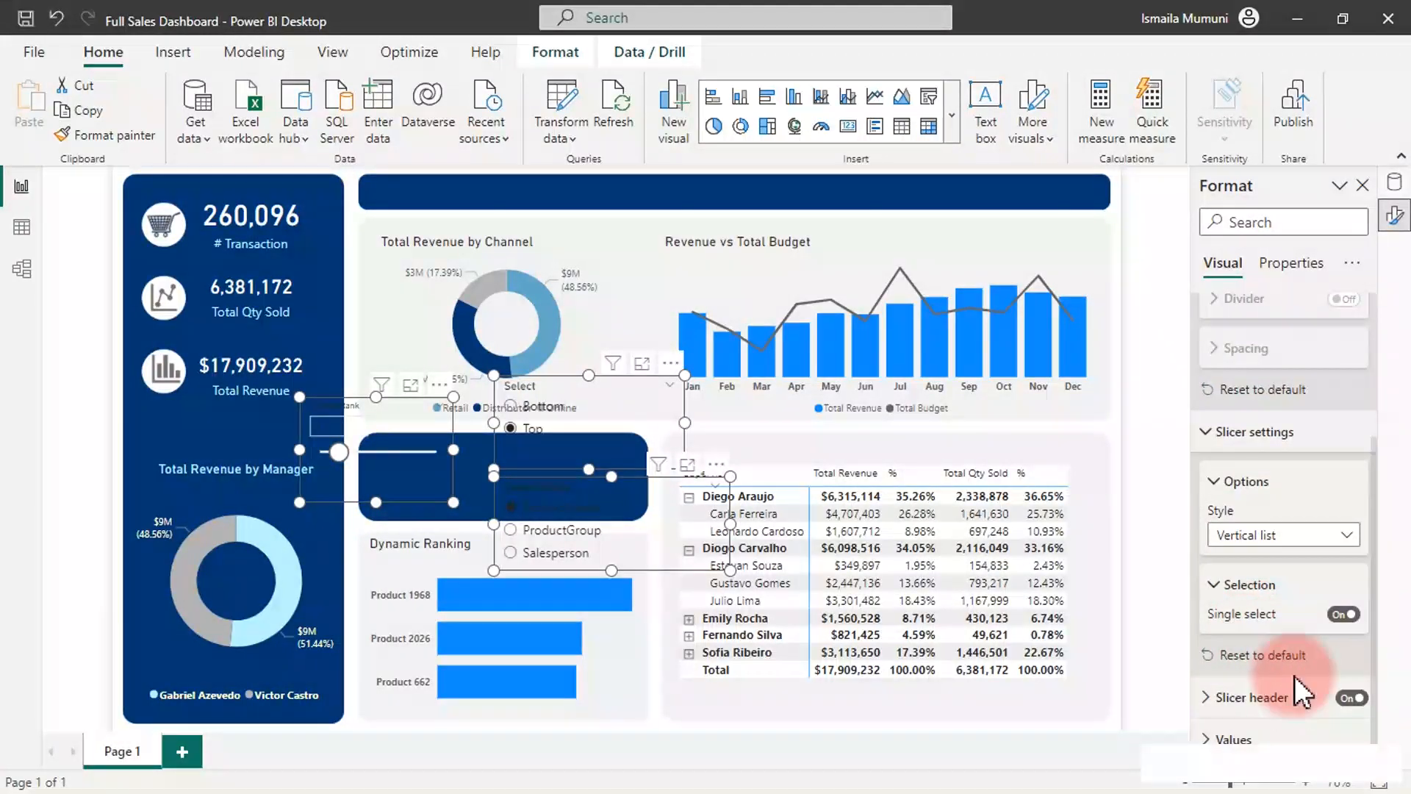
click(1351, 698)
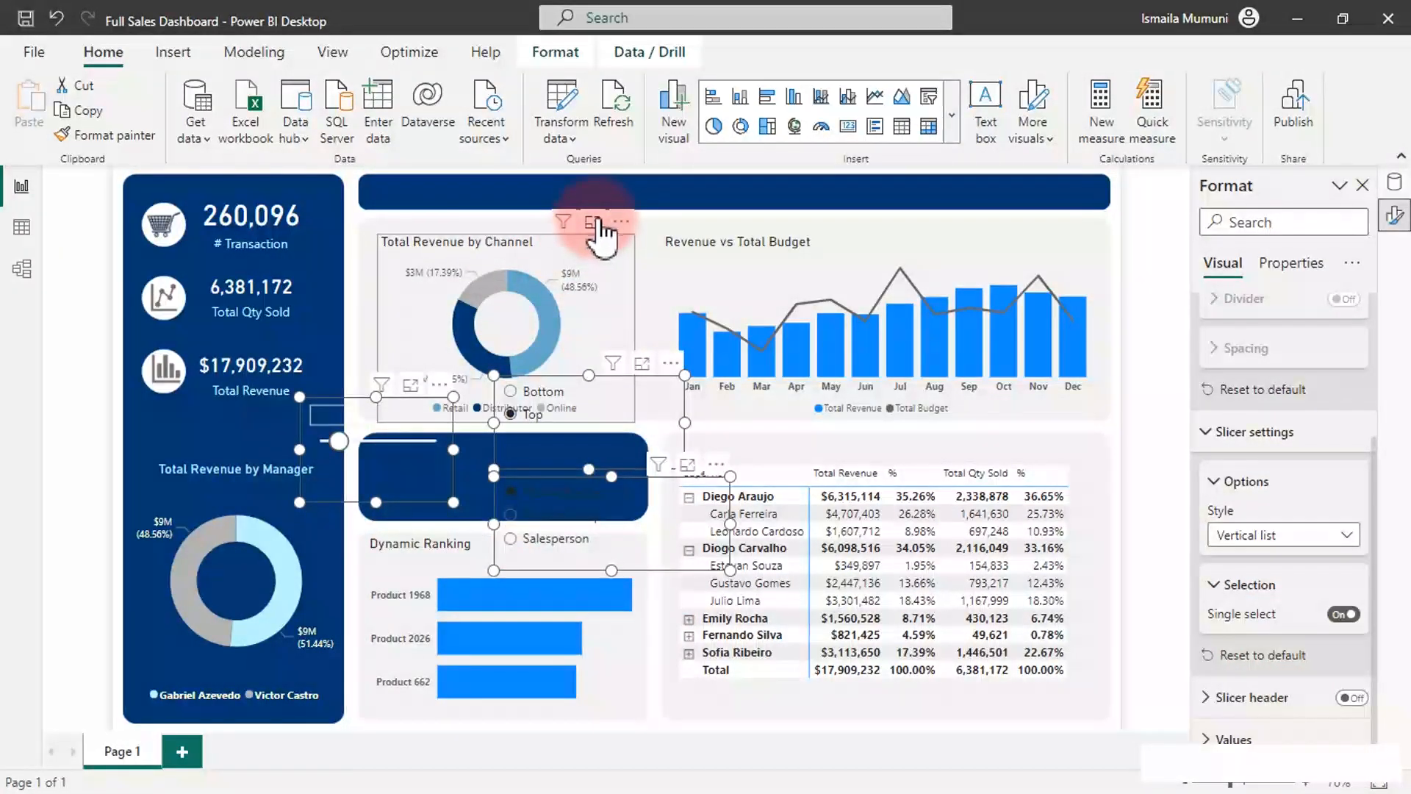
click(611, 192)
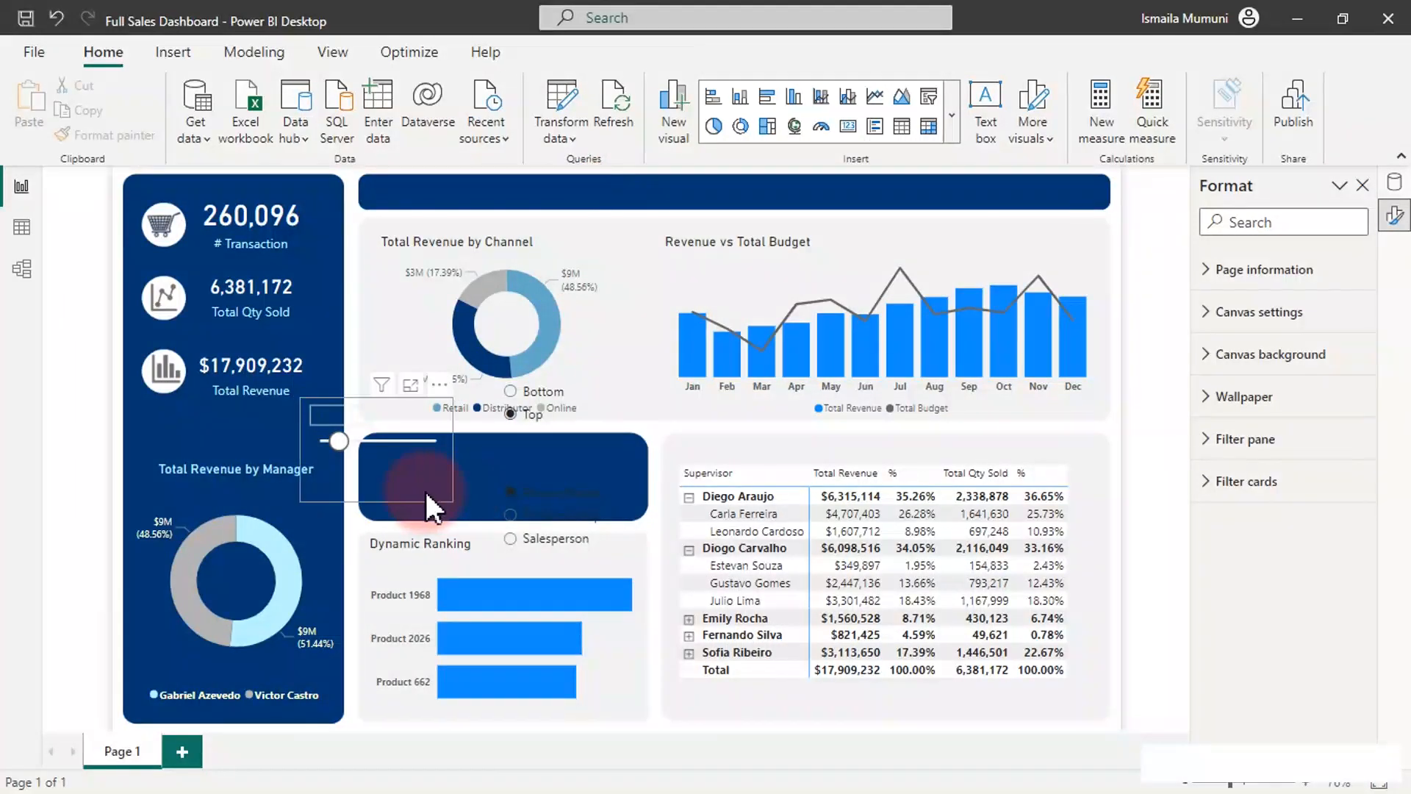
Step: Move the Choose Rank slicer onto the dark blue card above the ranking chart and set its values' font color to white
drag(426, 491, 456, 526)
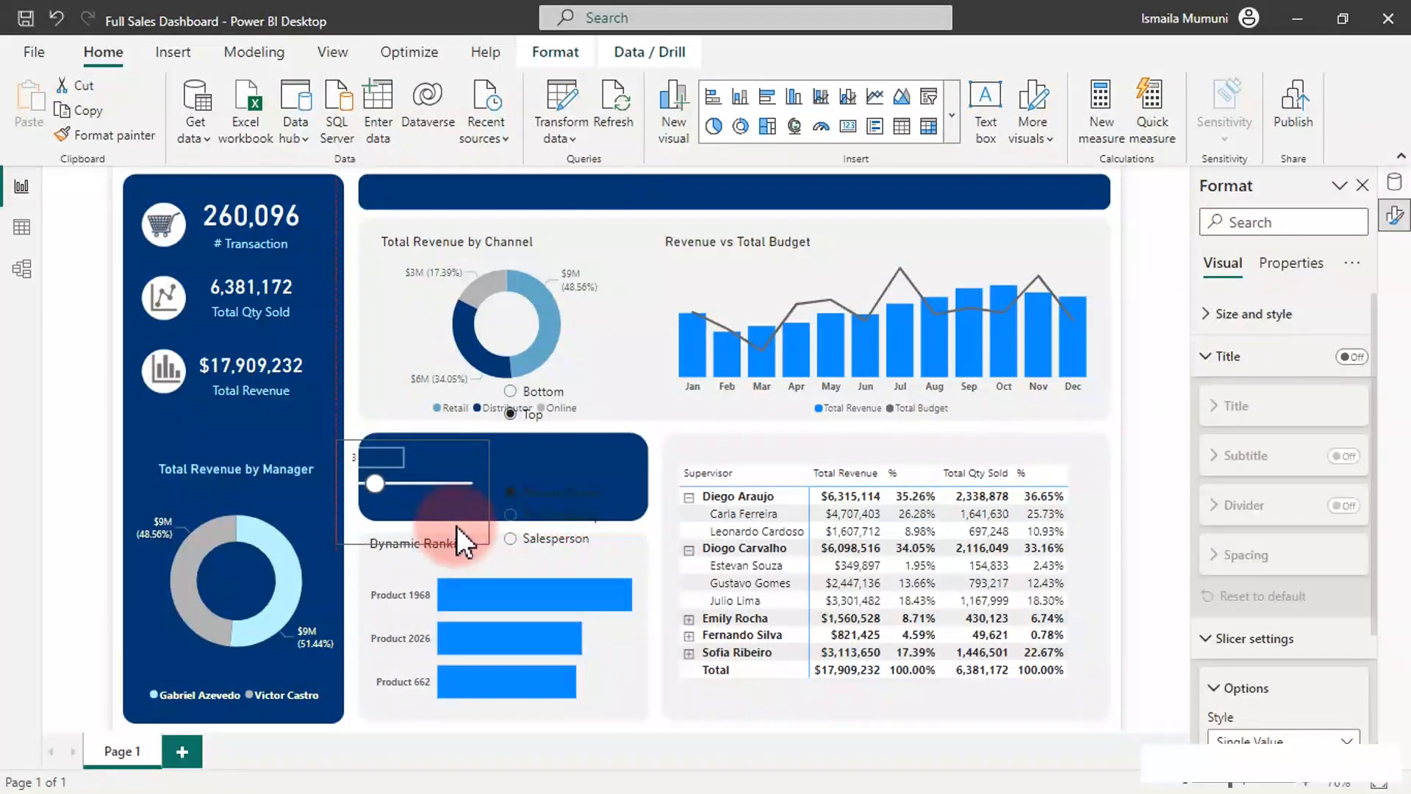
drag(534, 551, 536, 548)
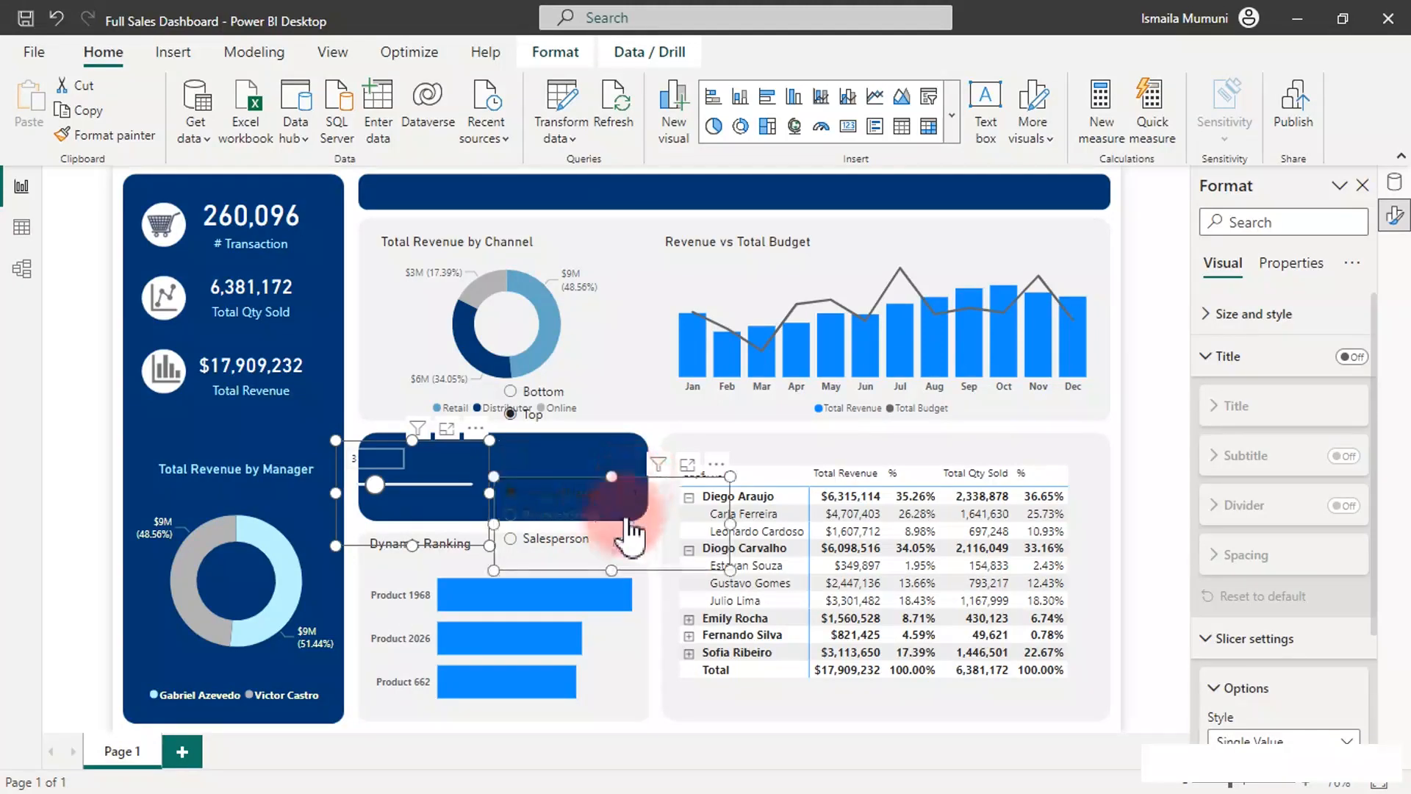
click(548, 439)
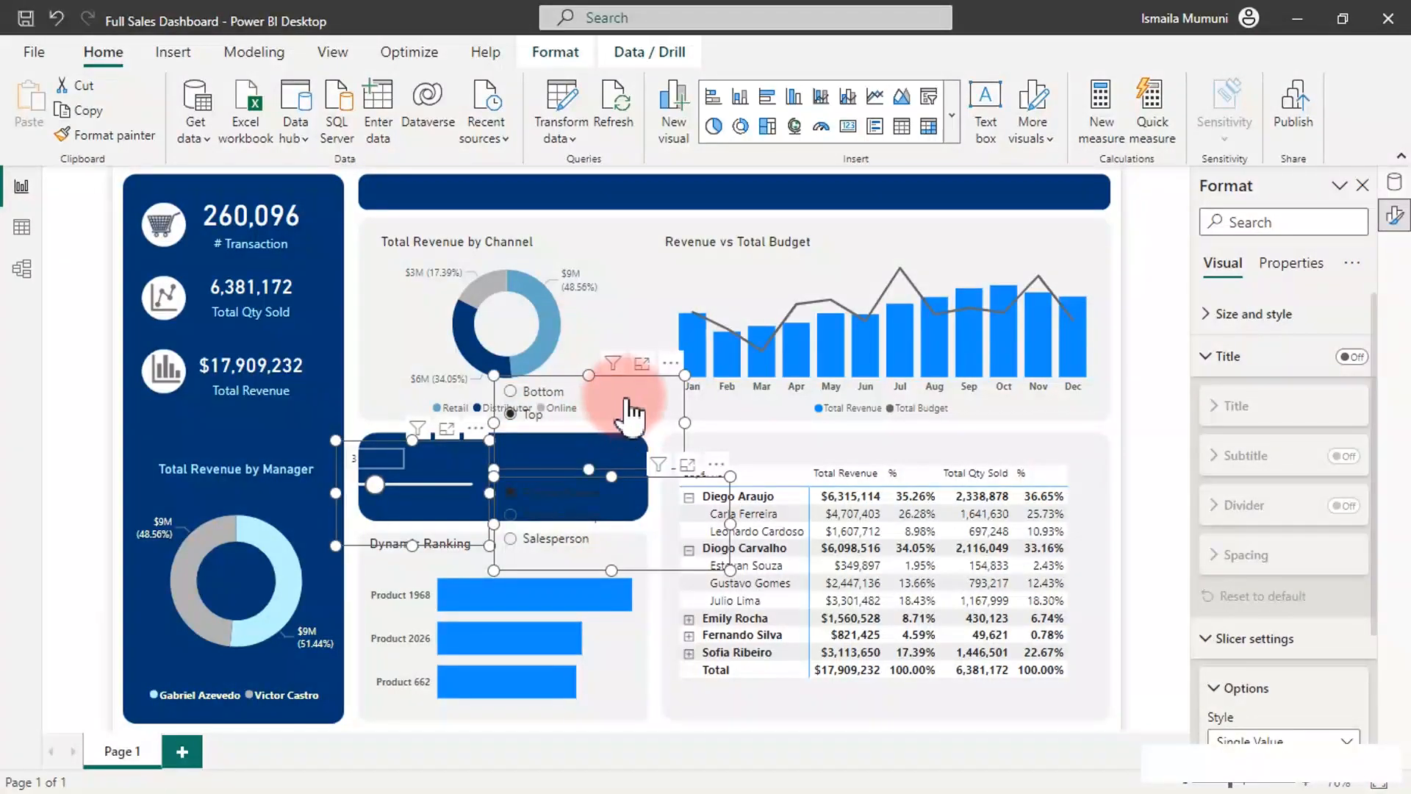
click(1224, 359)
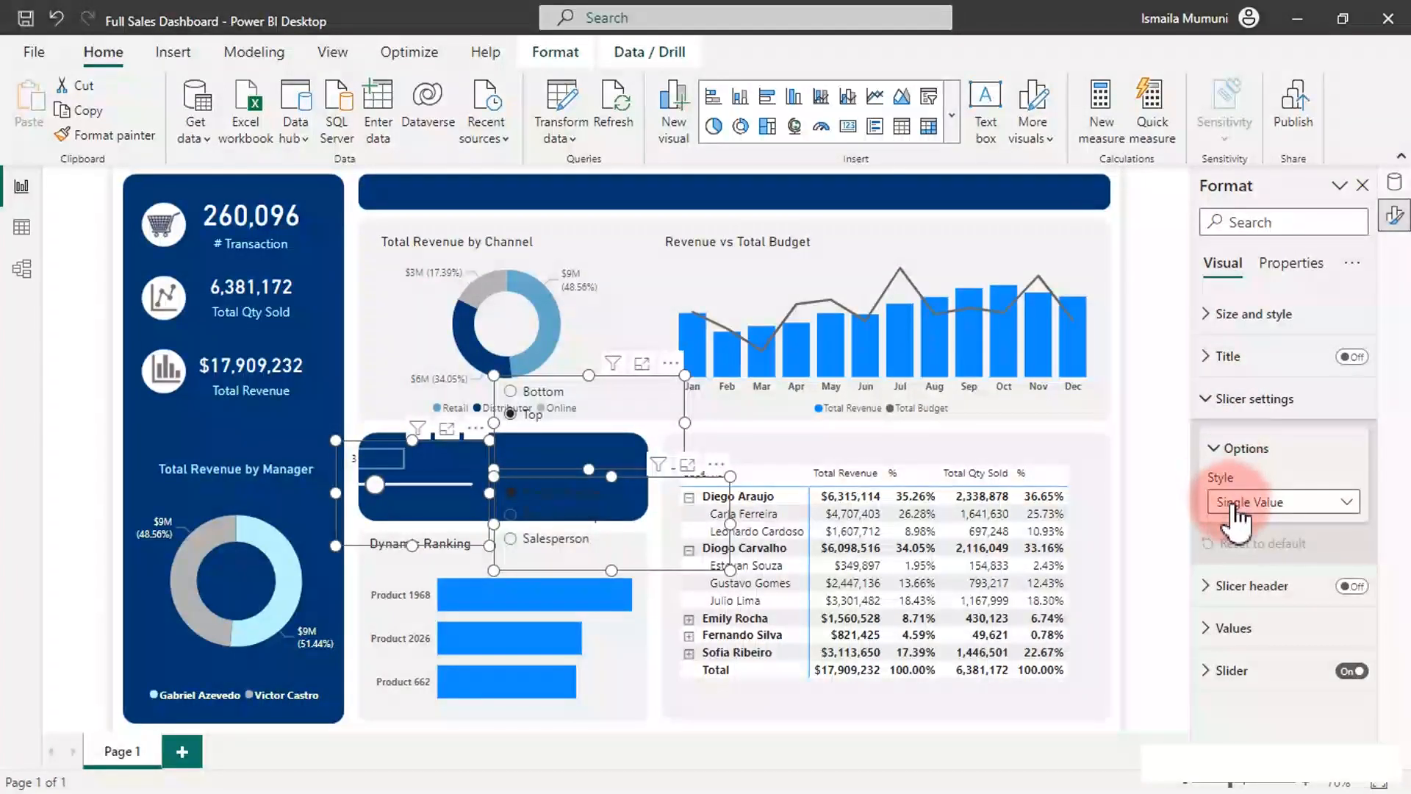
click(1235, 628)
scroll(1244, 691, down, 2)
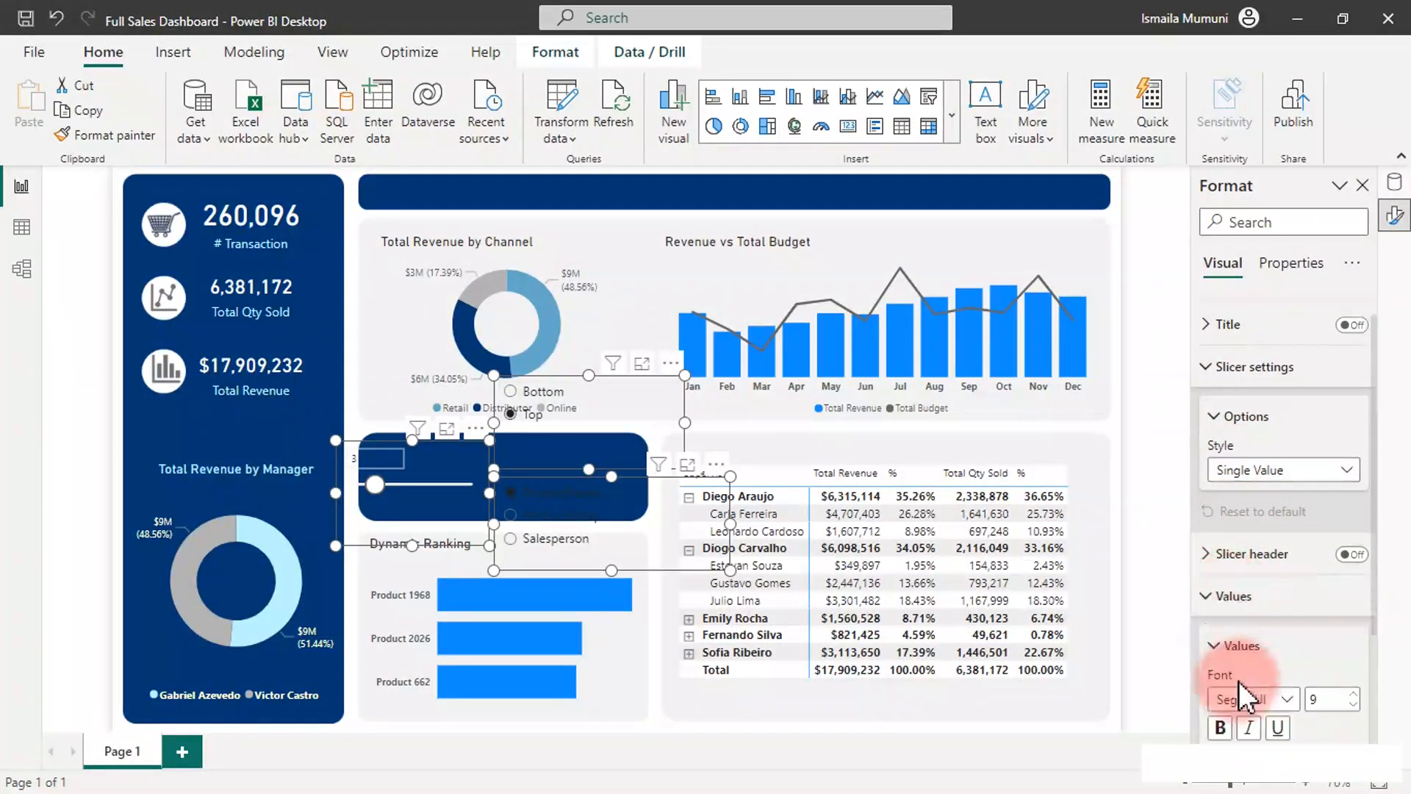
click(1249, 678)
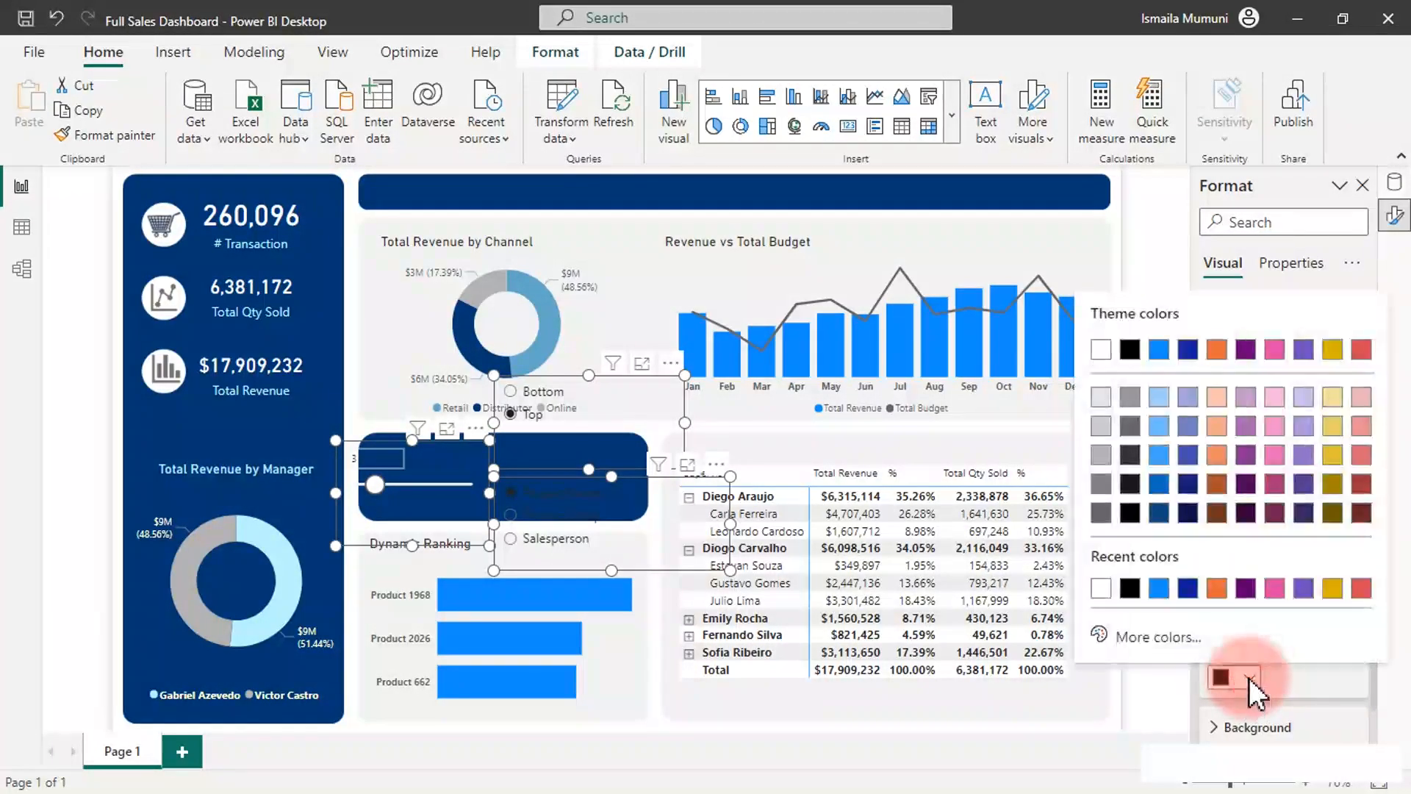
click(1102, 350)
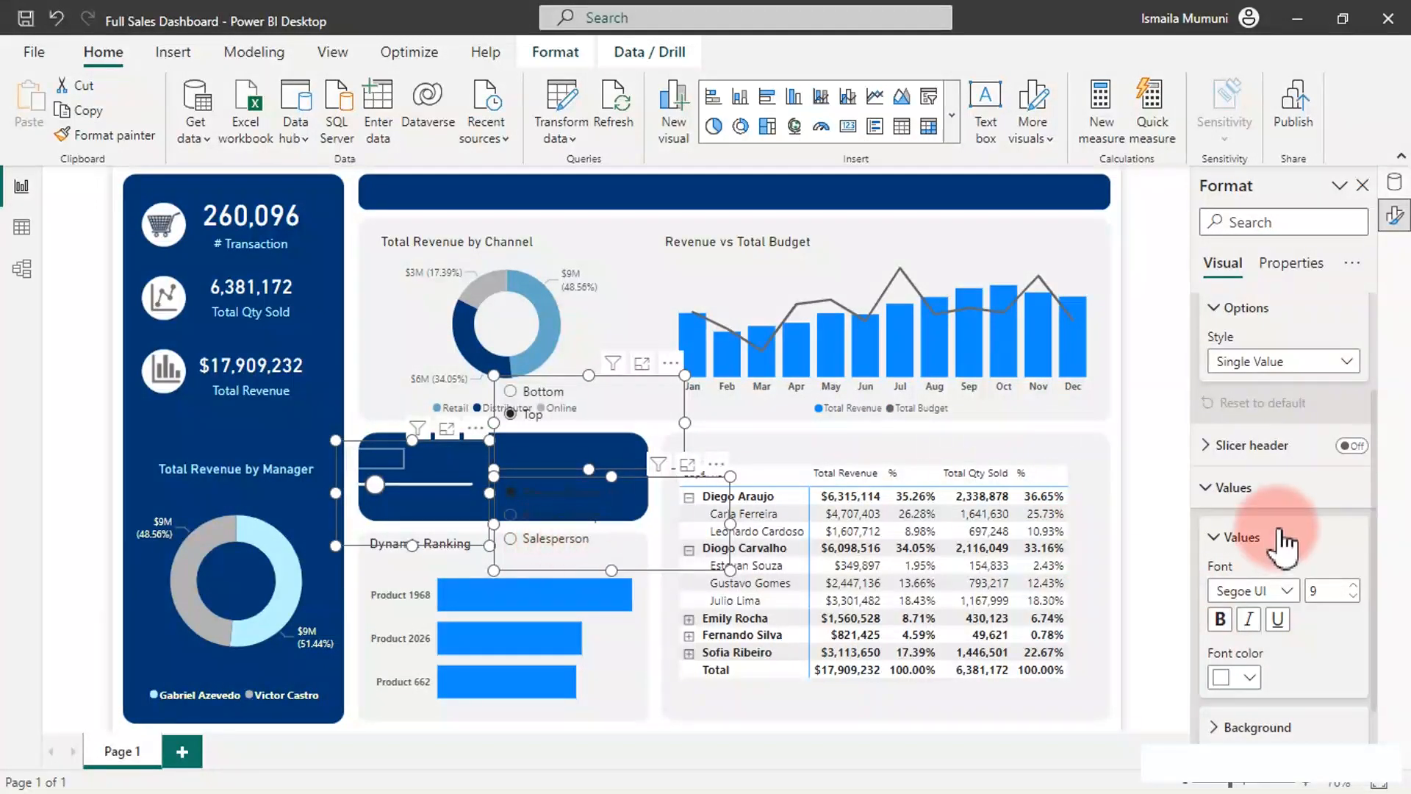
Step: Set the Choose Rank slicer's slider color to white
click(1241, 540)
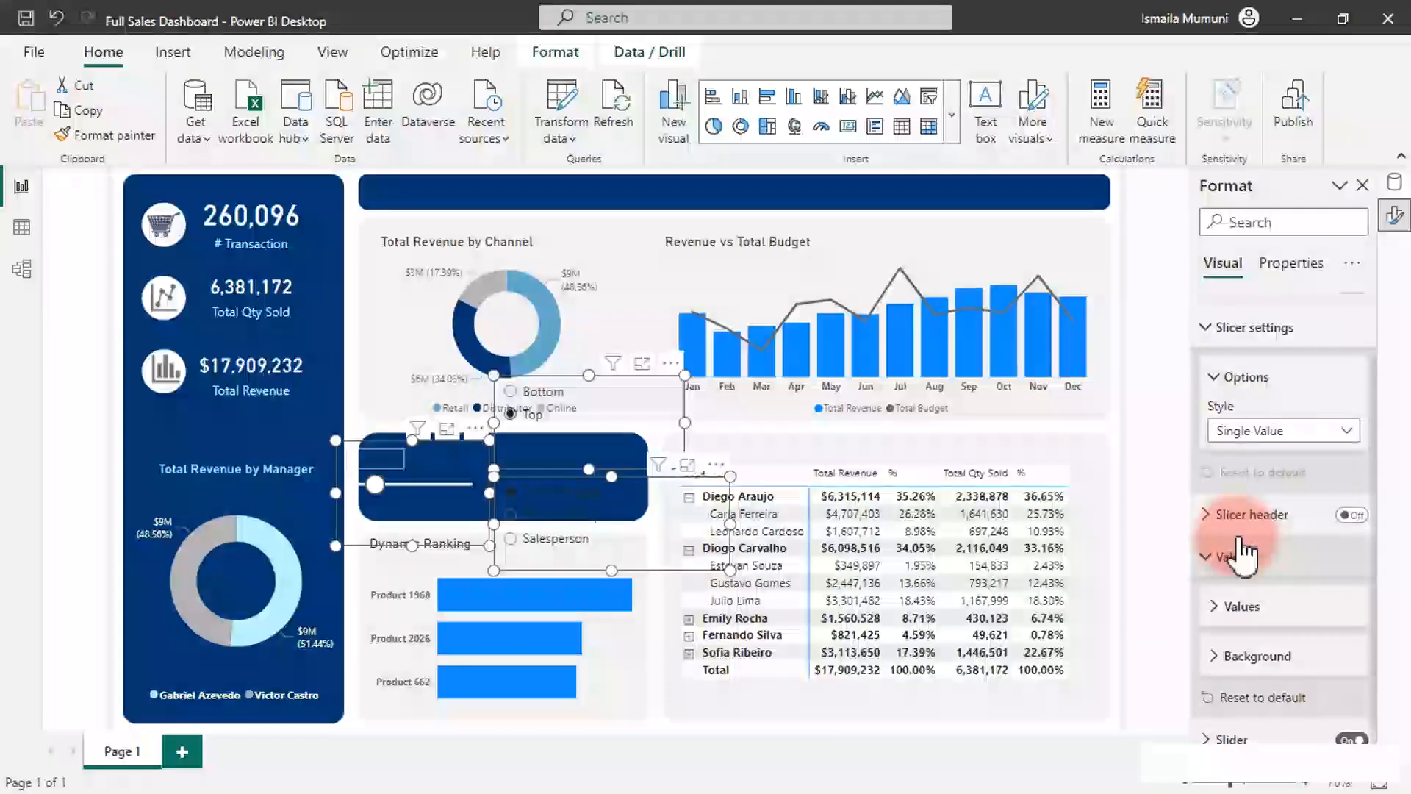
click(1241, 608)
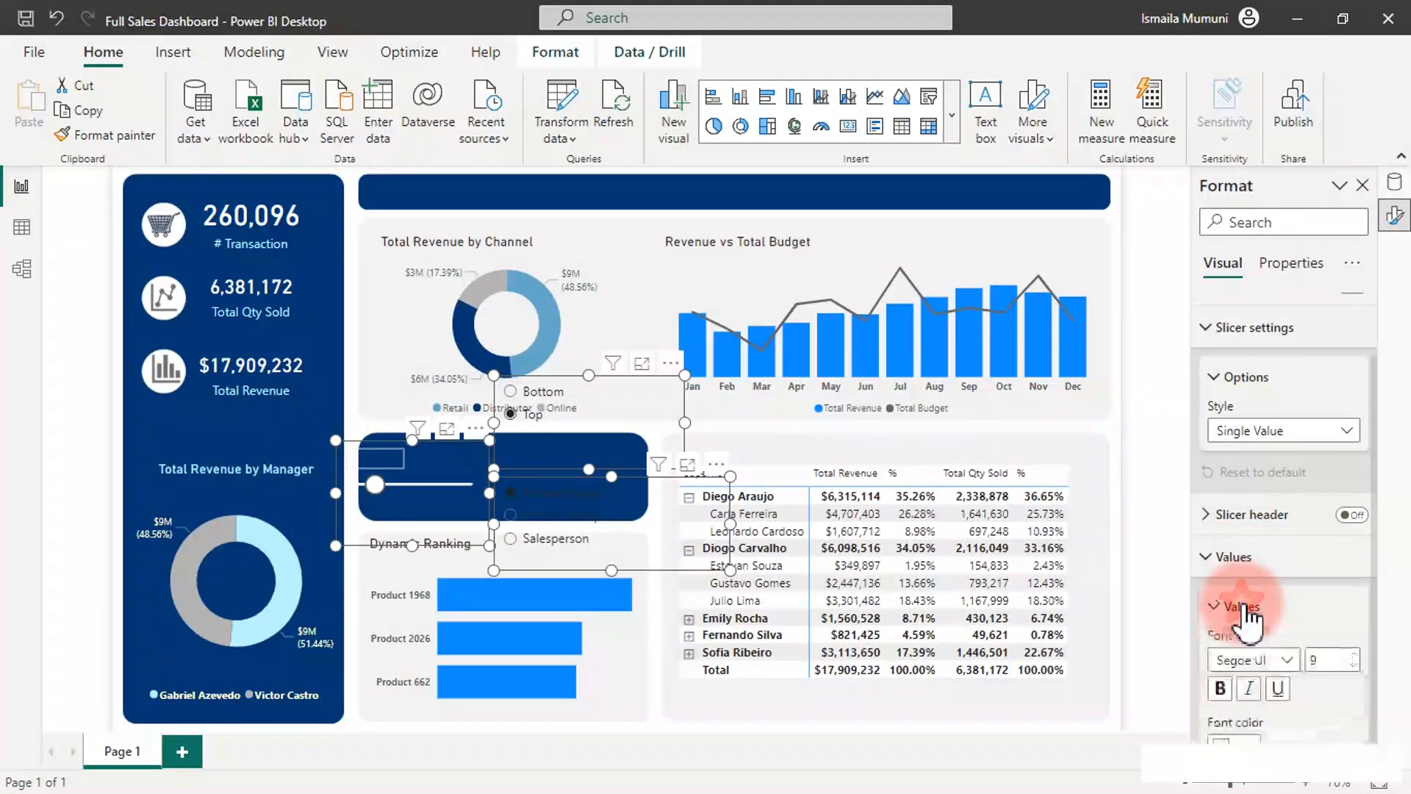
click(1243, 607)
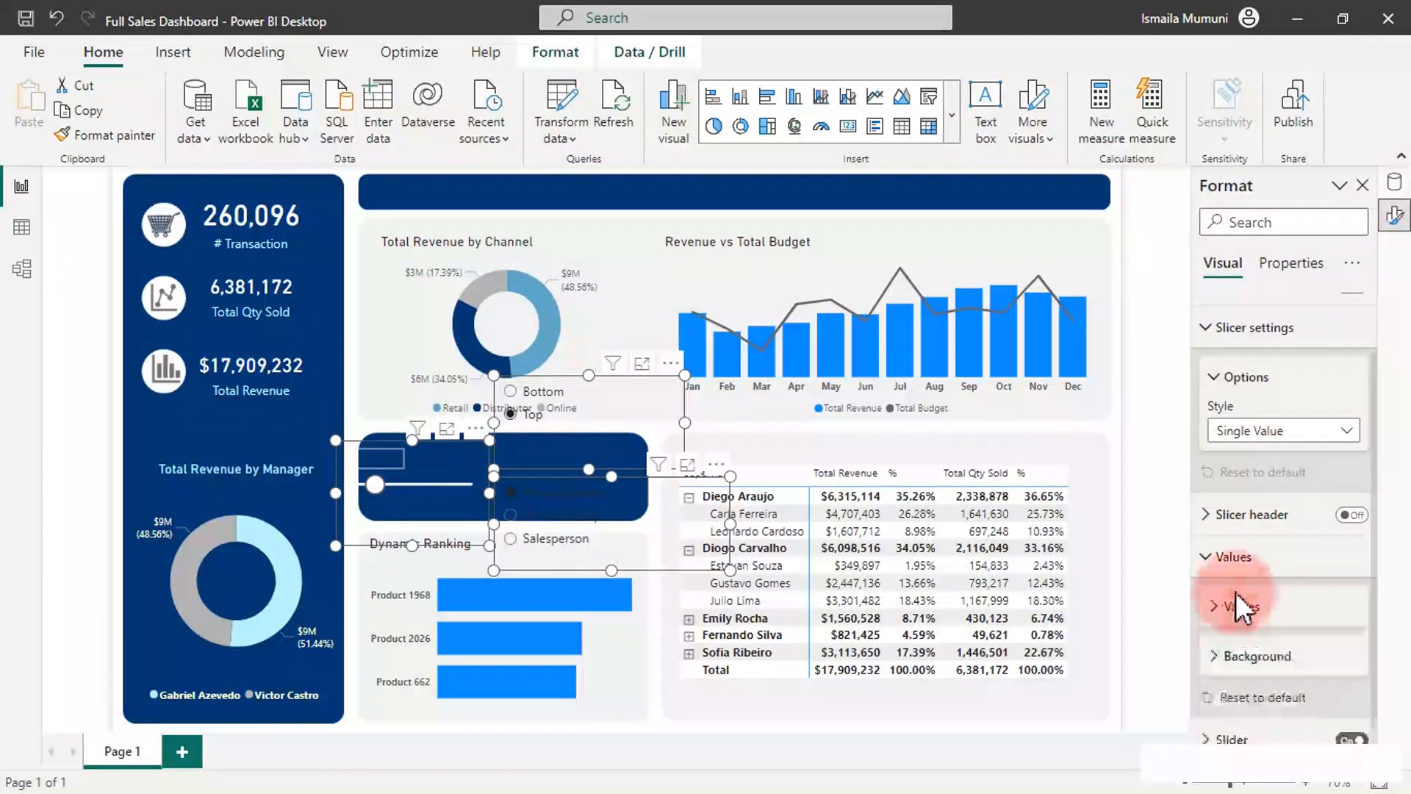
click(1229, 561)
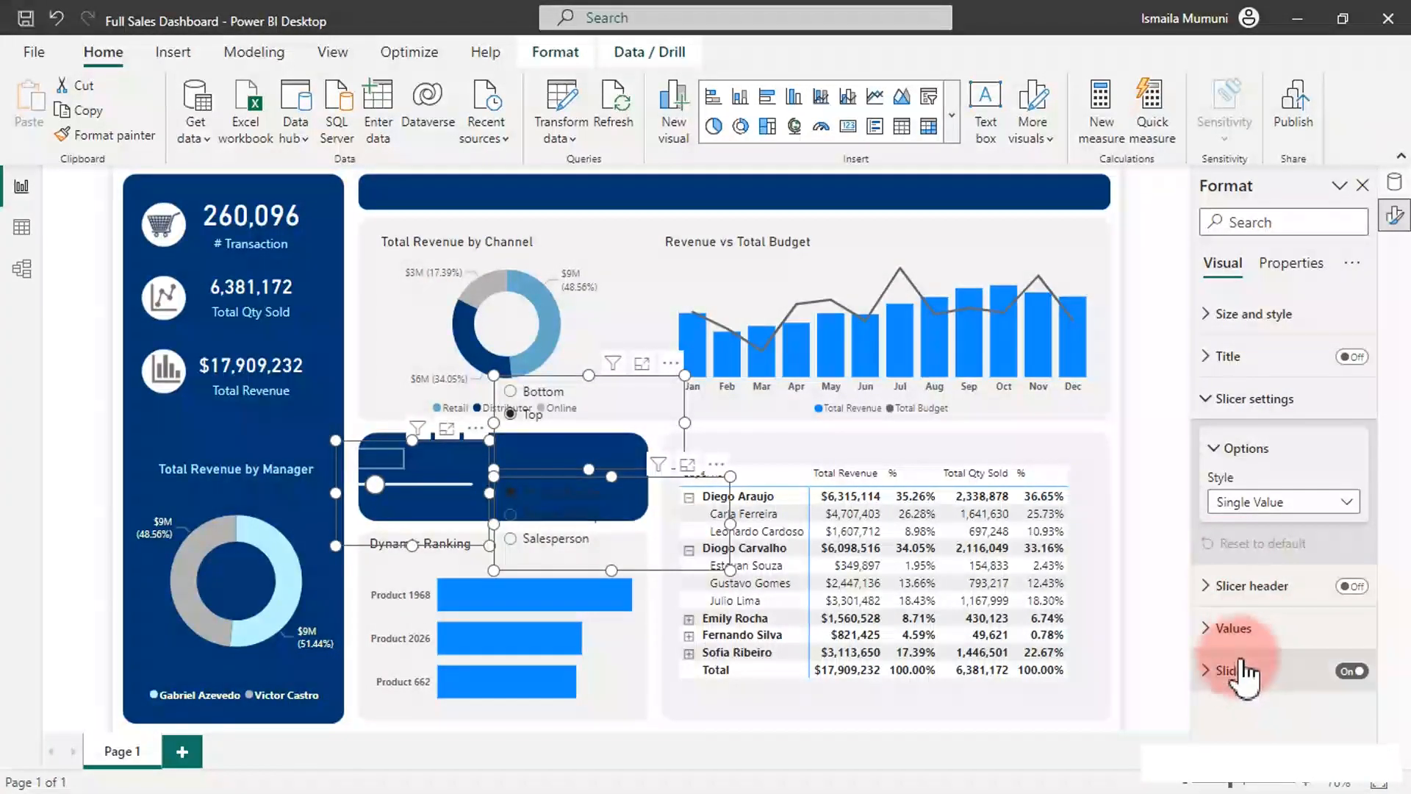
click(1244, 587)
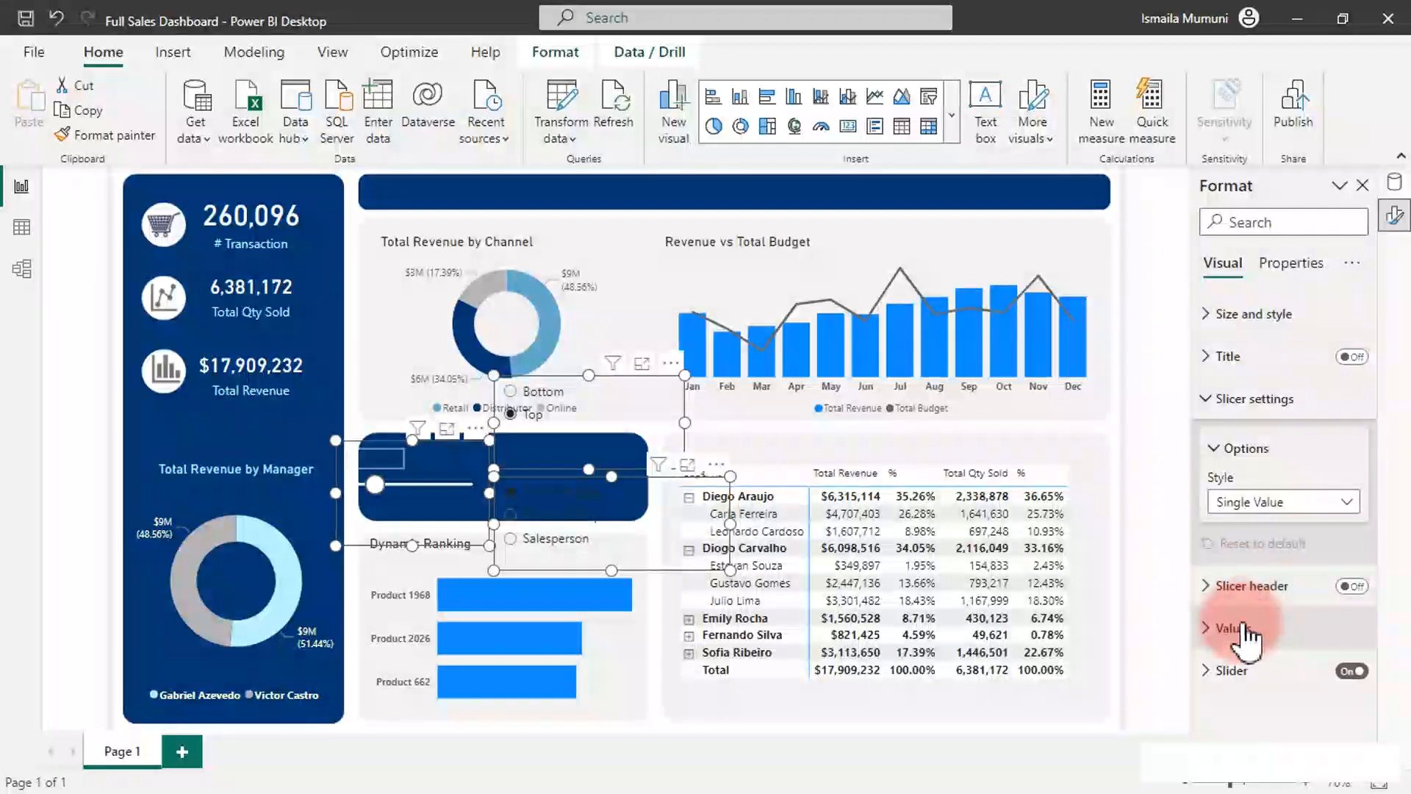
click(1235, 670)
click(1237, 674)
scroll(1240, 680, down, 1)
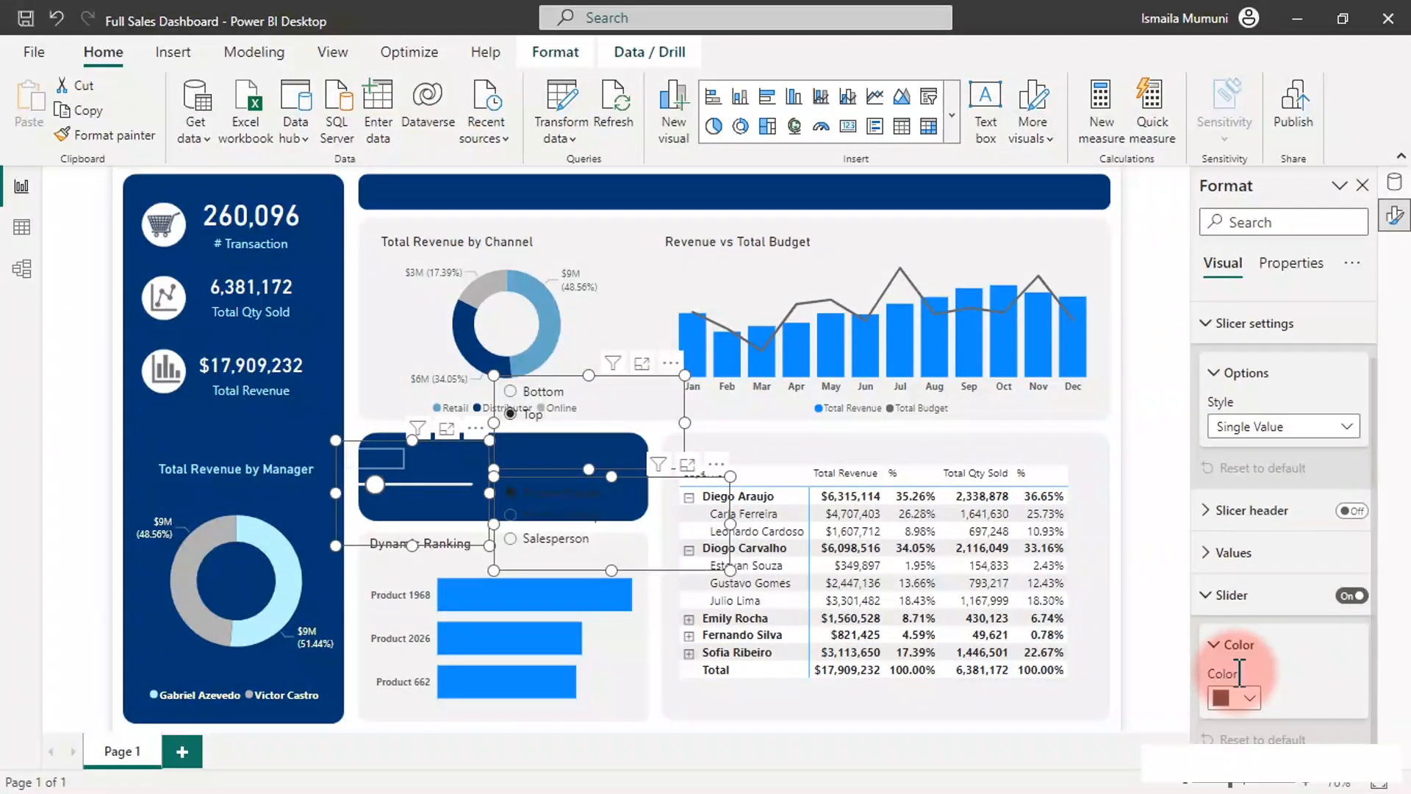
click(1253, 698)
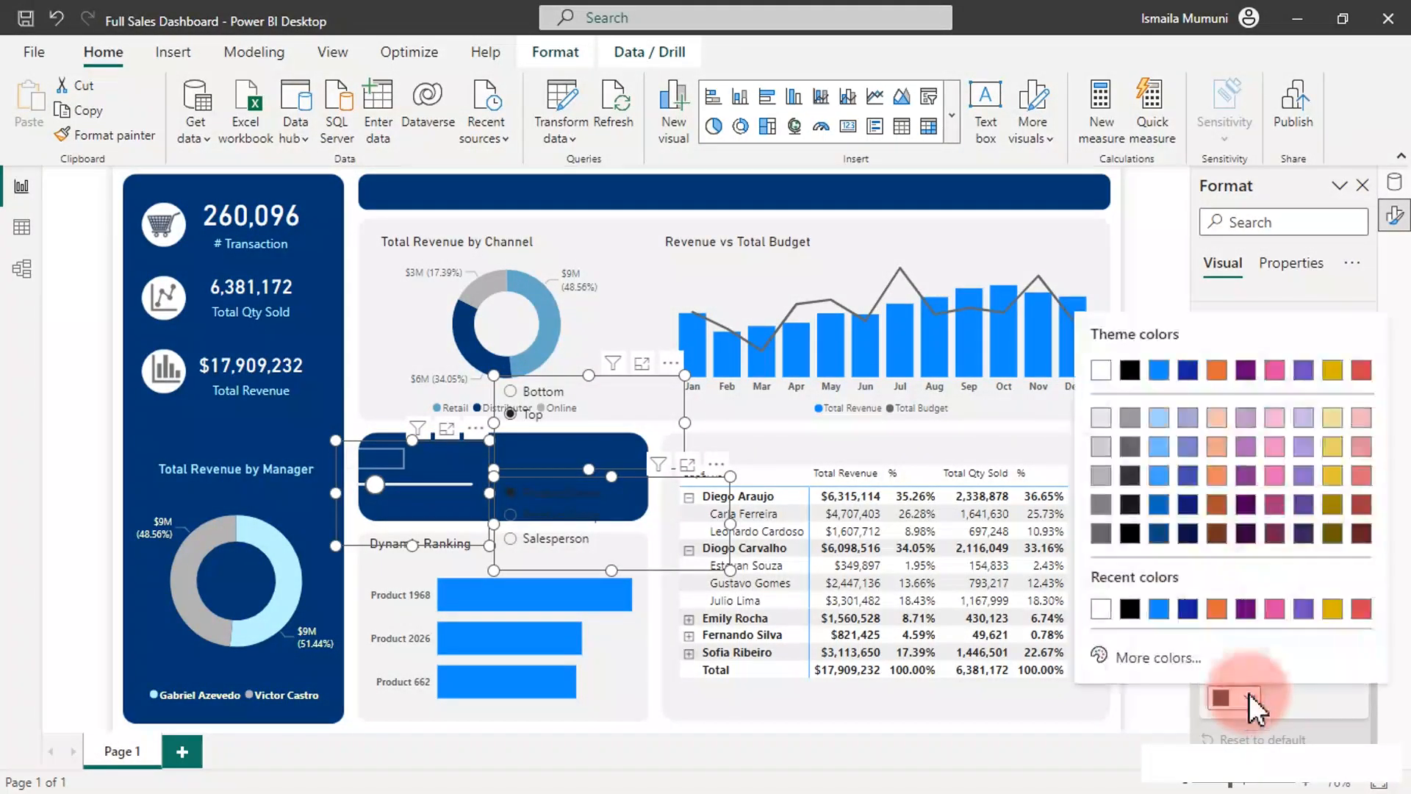
click(1102, 375)
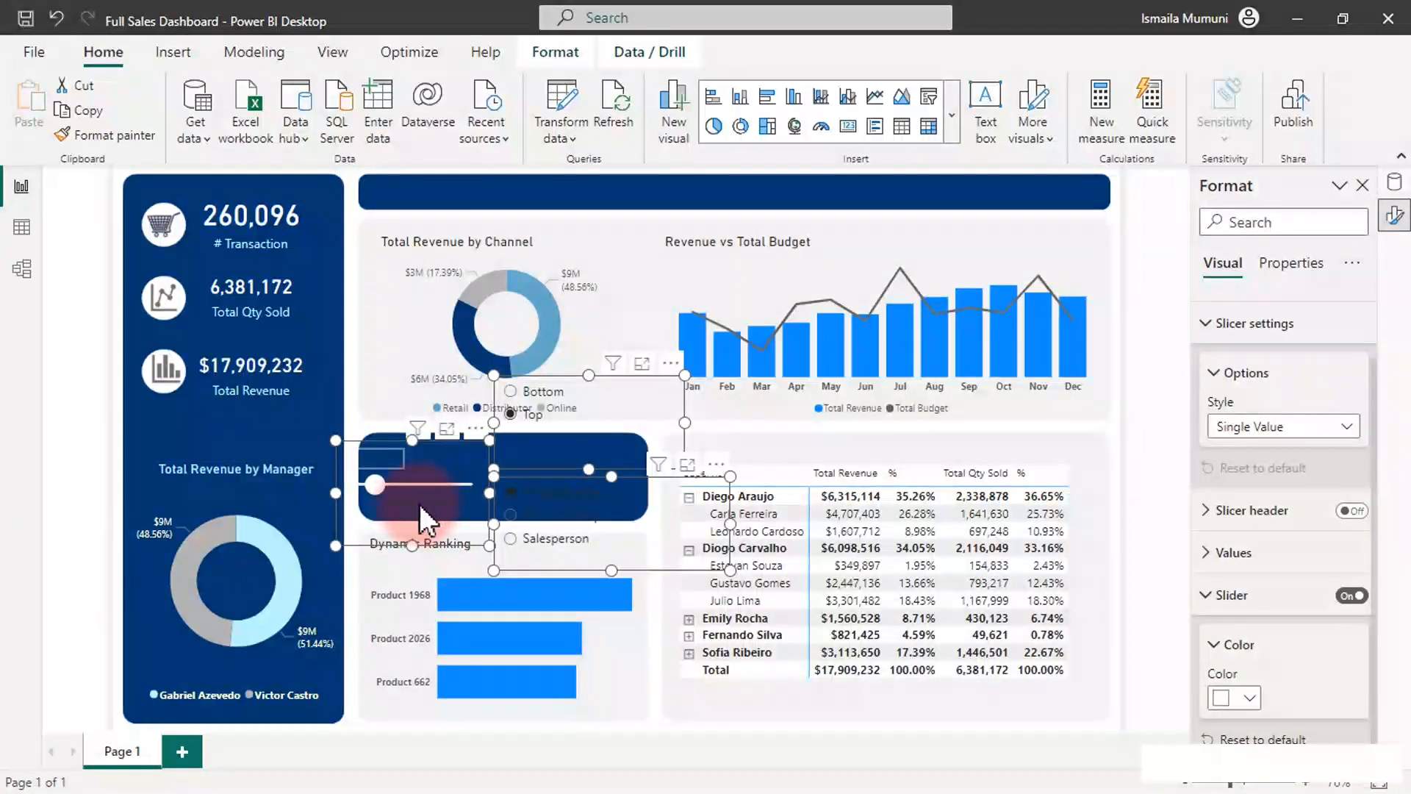
Step: Set the Top/Bottom slicer's values to a white font color and move the slicer onto the dark blue card
click(610, 190)
click(625, 415)
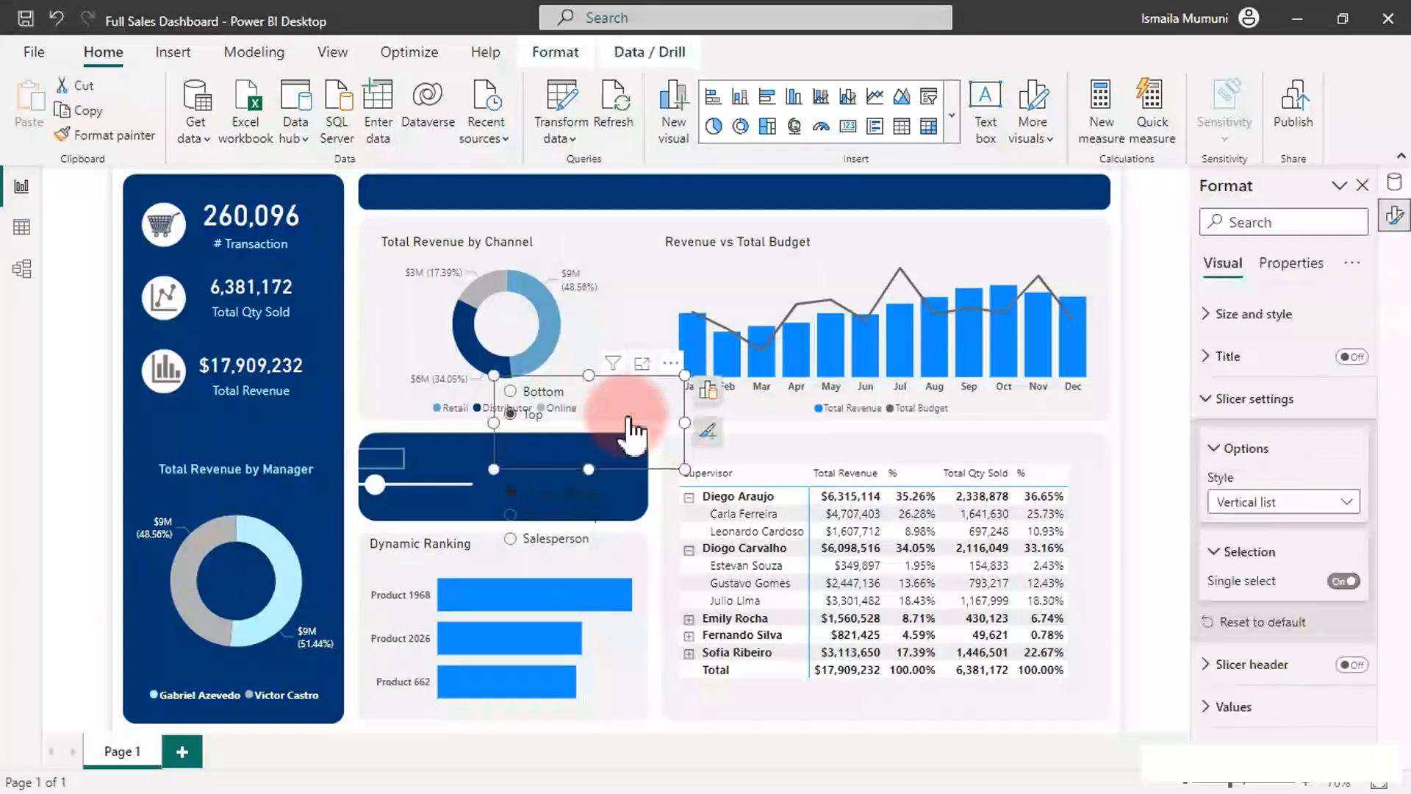
click(1241, 706)
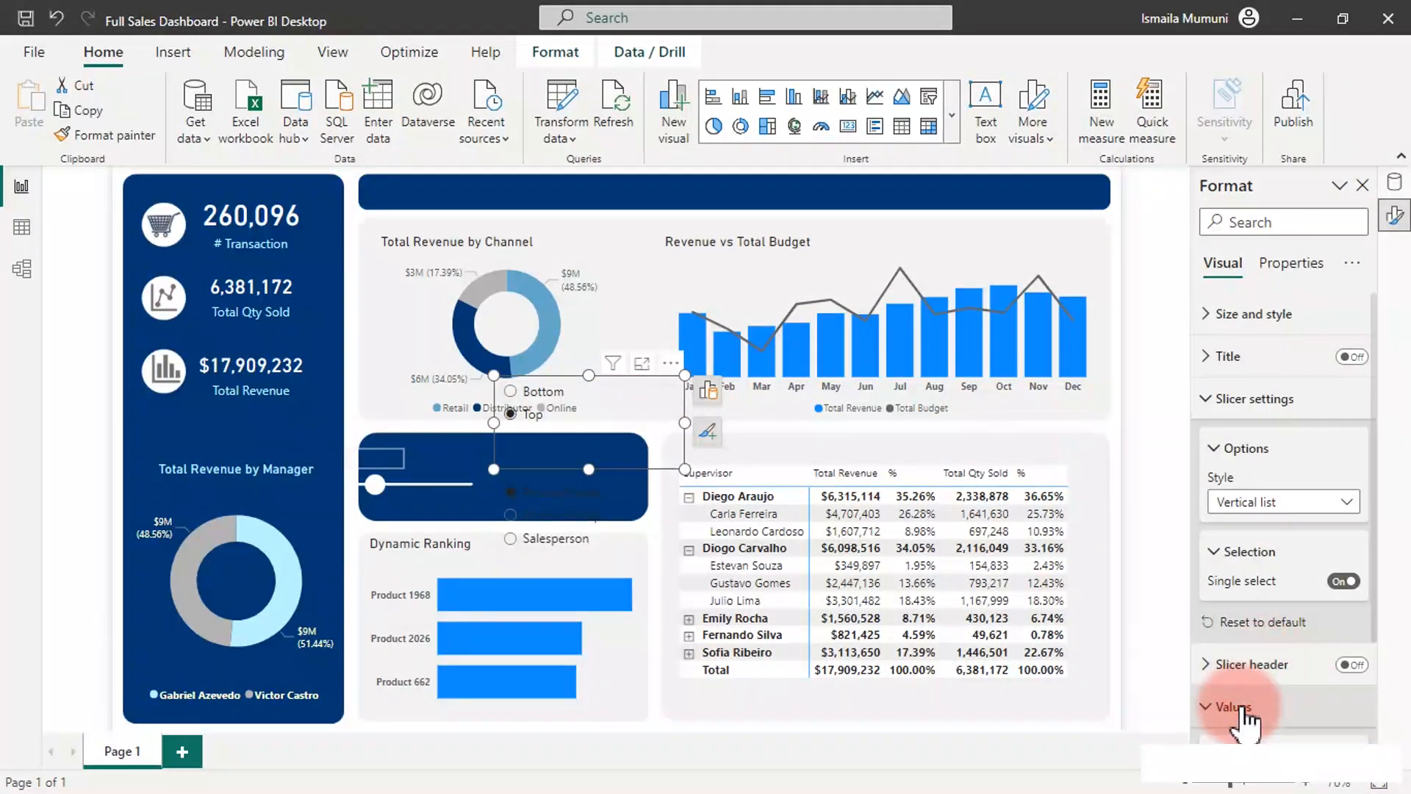
scroll(1240, 679, down, 3)
click(1235, 606)
scroll(1238, 621, down, 2)
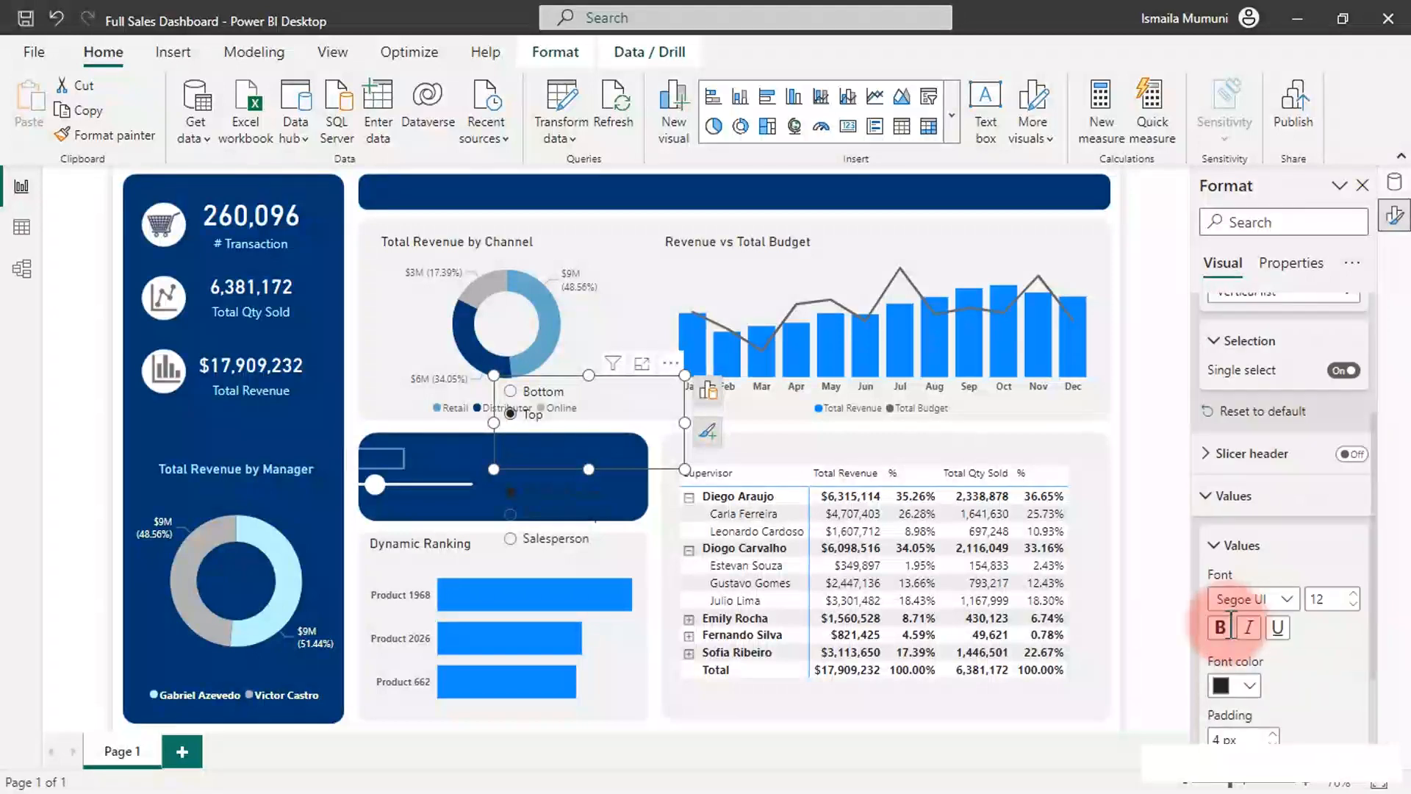
click(1247, 544)
click(1105, 457)
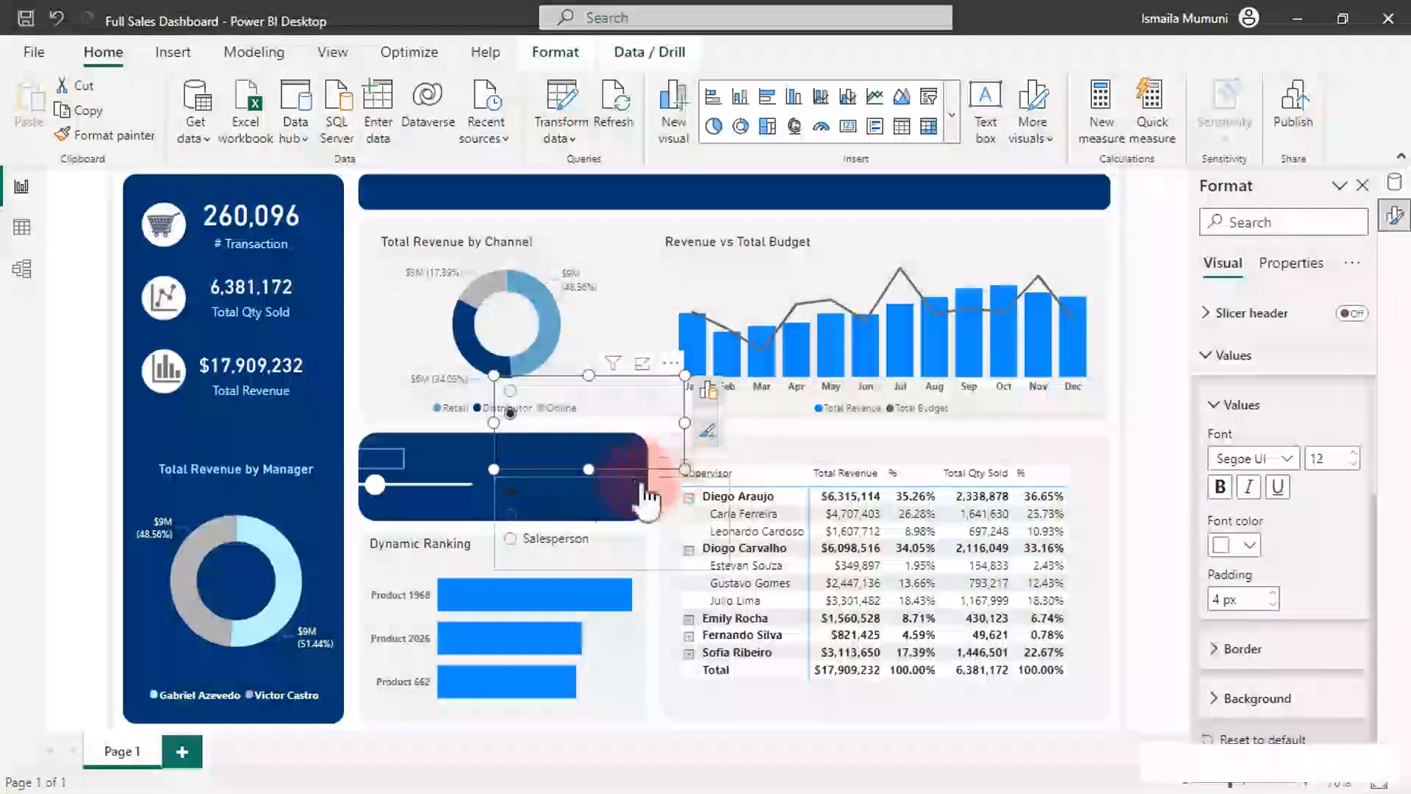
drag(630, 404, 614, 474)
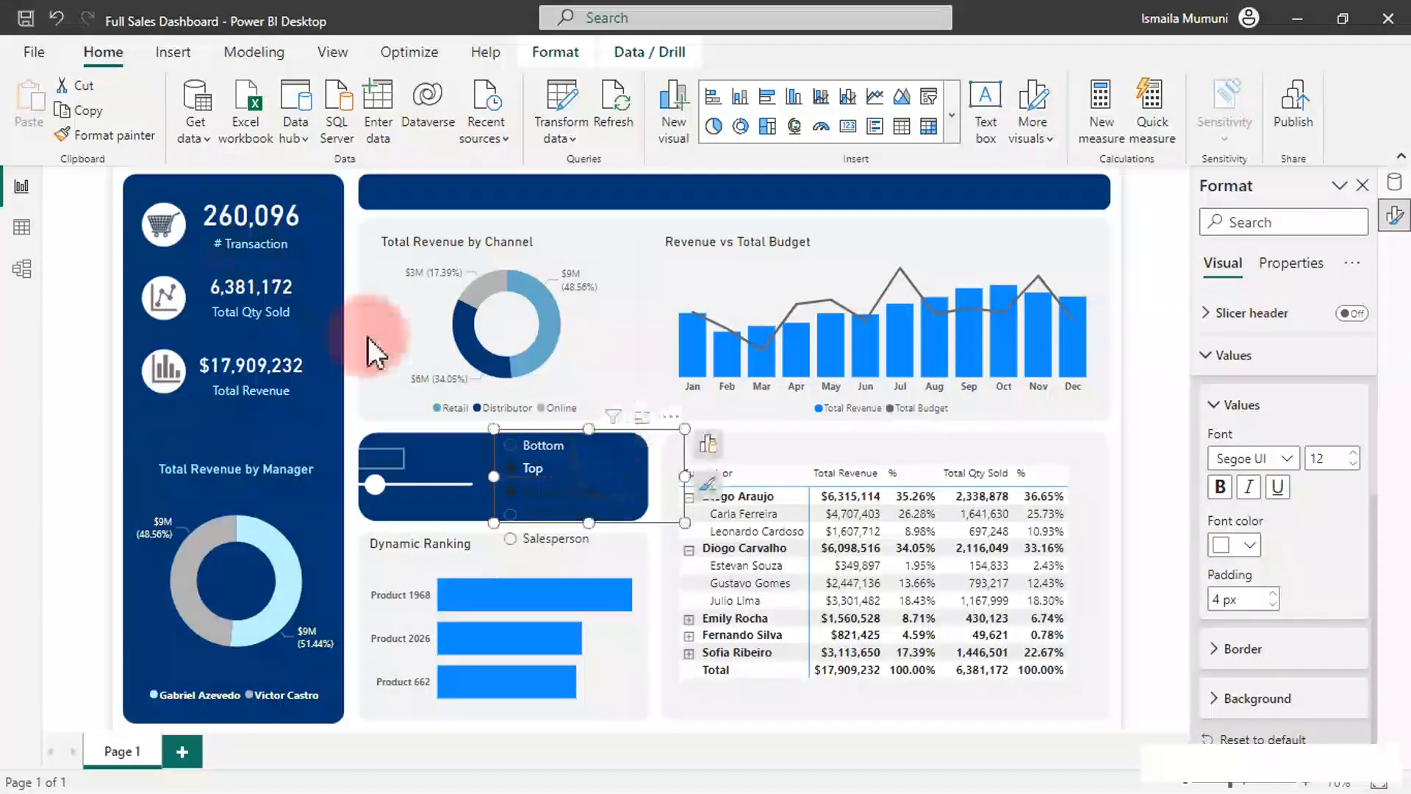
Step: Copy the Top/Bottom slicer's formatting to the SelectToRank slicer with Format painter, and from there to the Choose Rank slicer
click(98, 138)
click(611, 545)
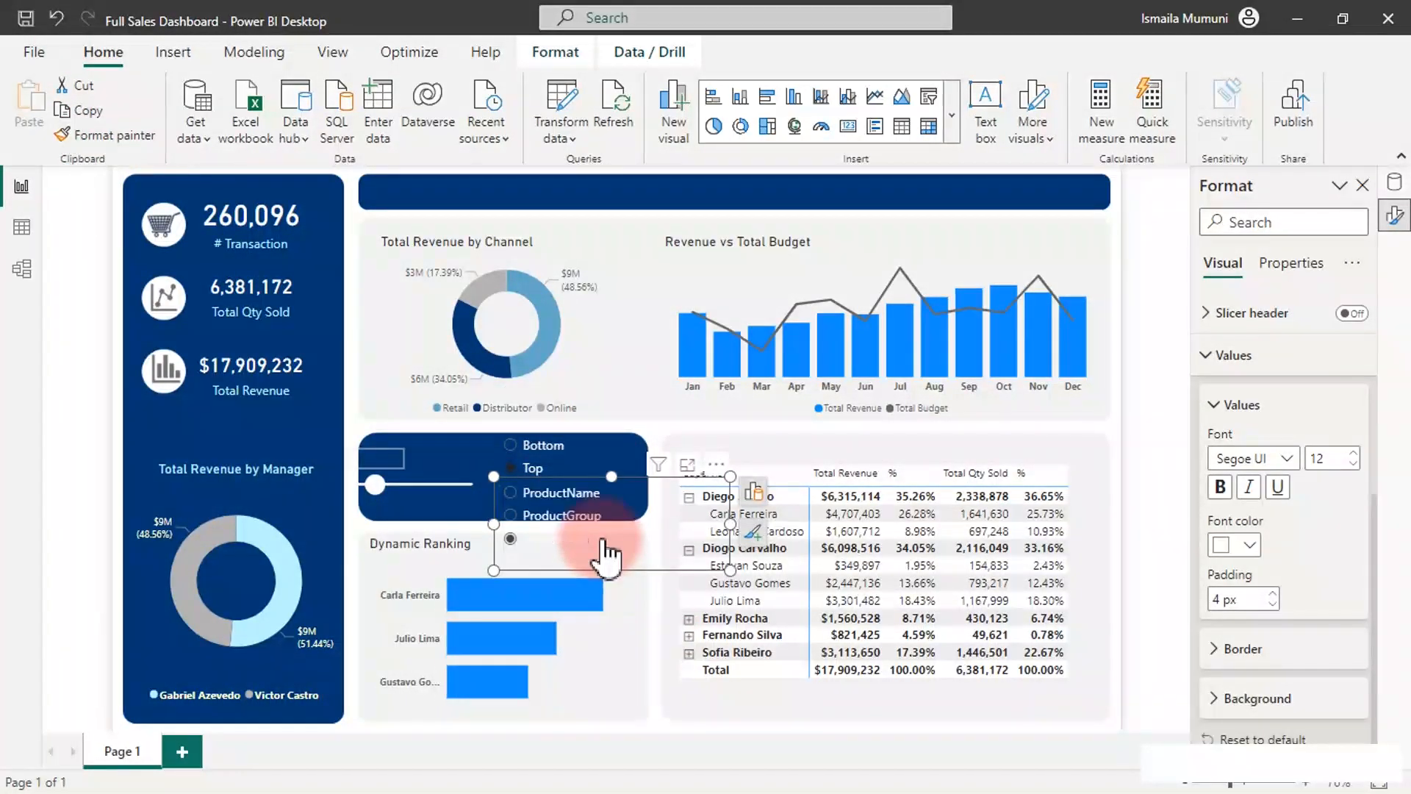
click(73, 137)
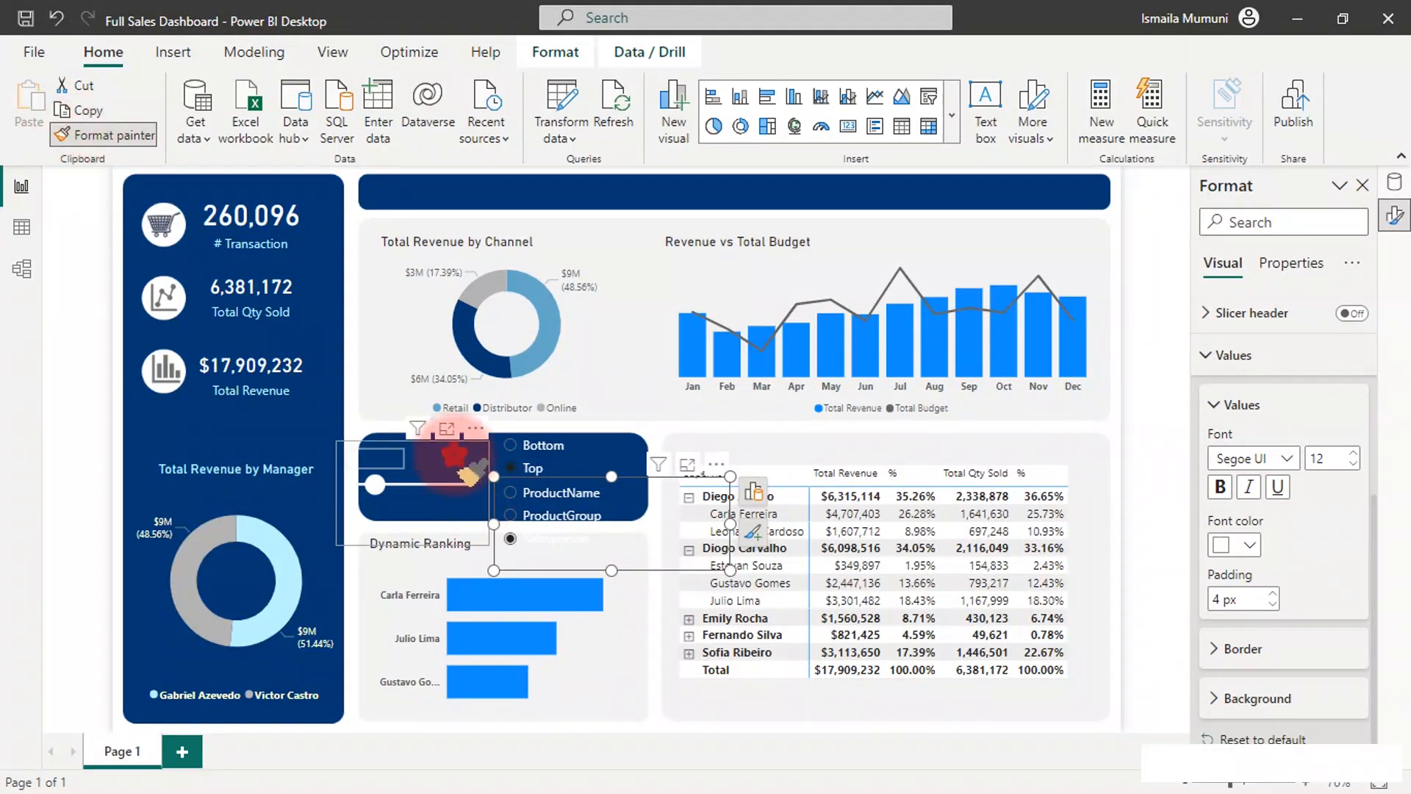
click(456, 463)
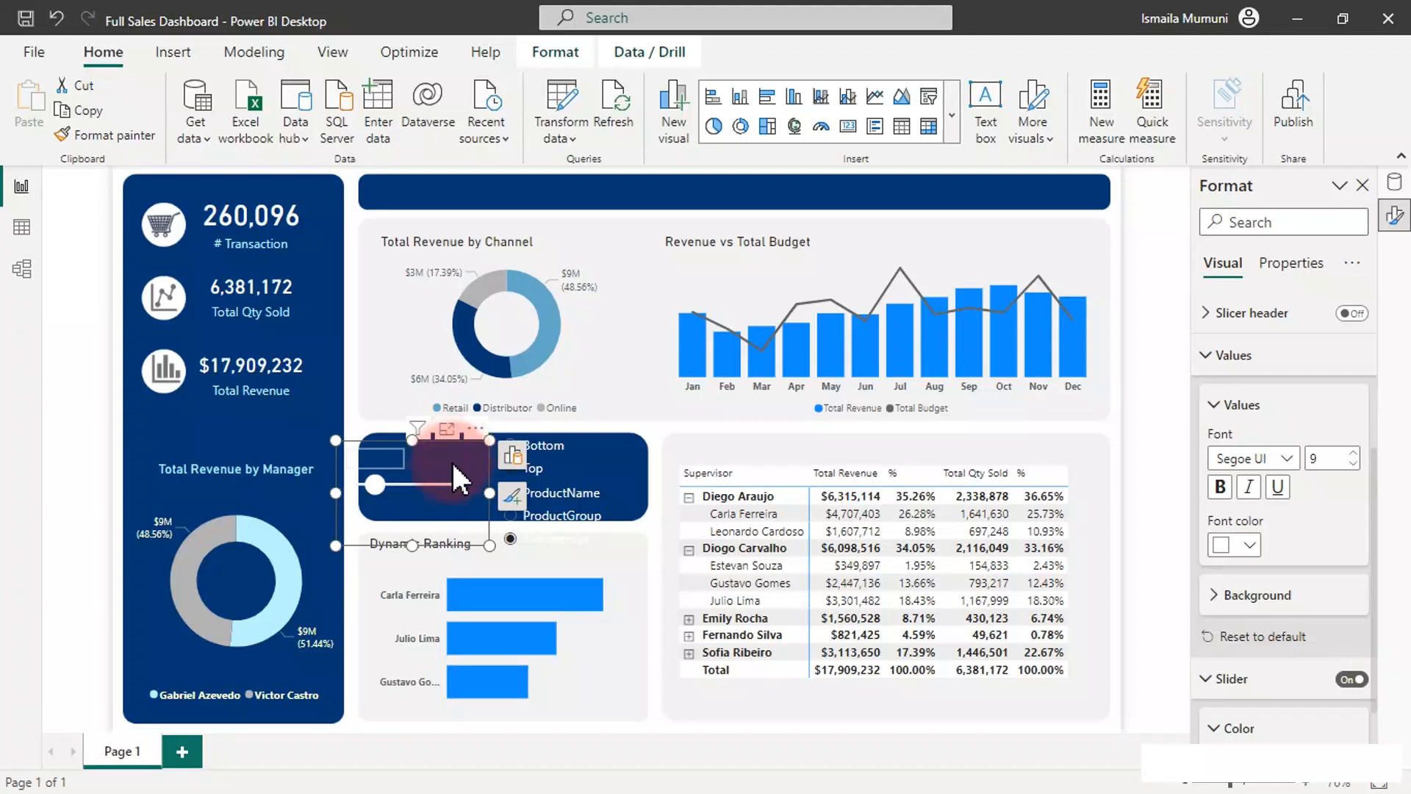
click(328, 438)
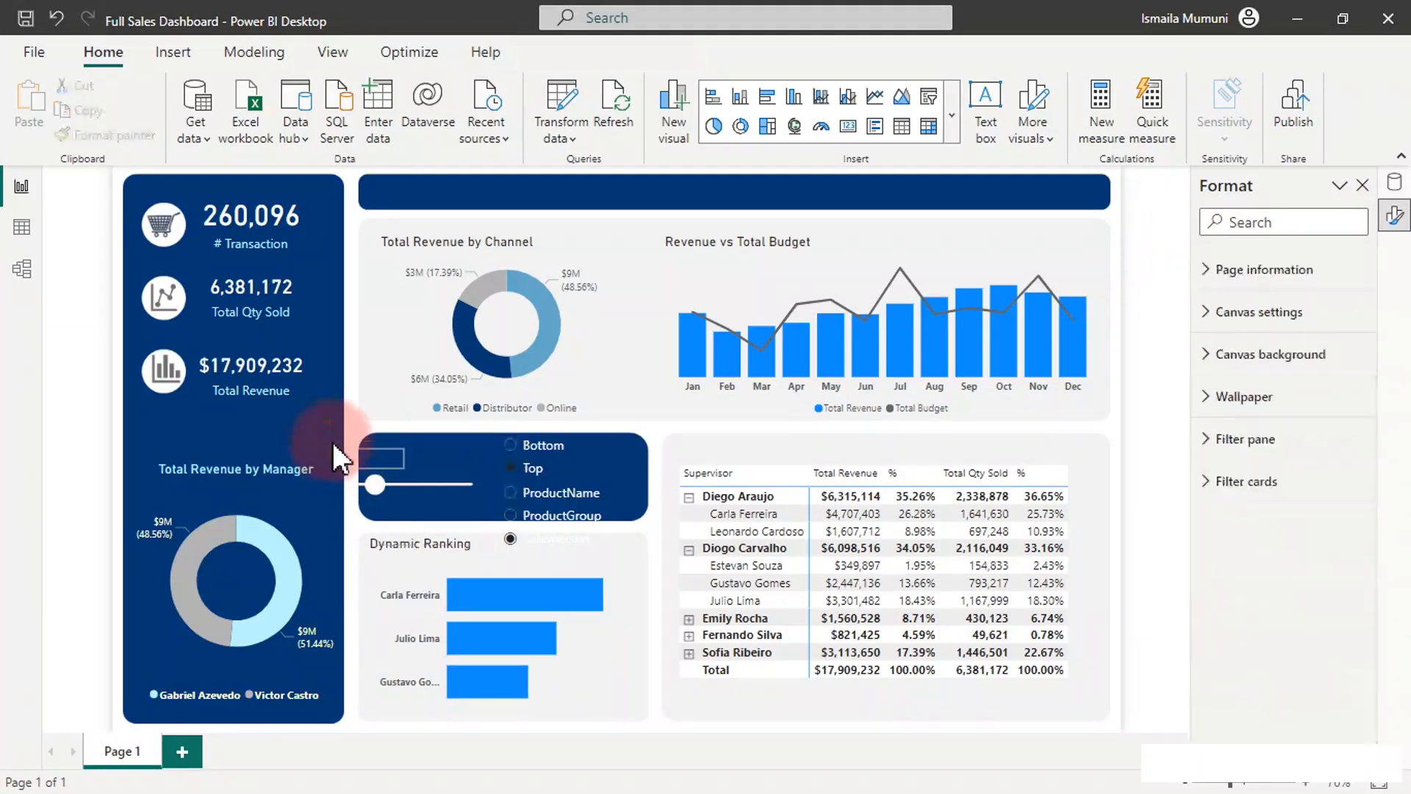
click(426, 464)
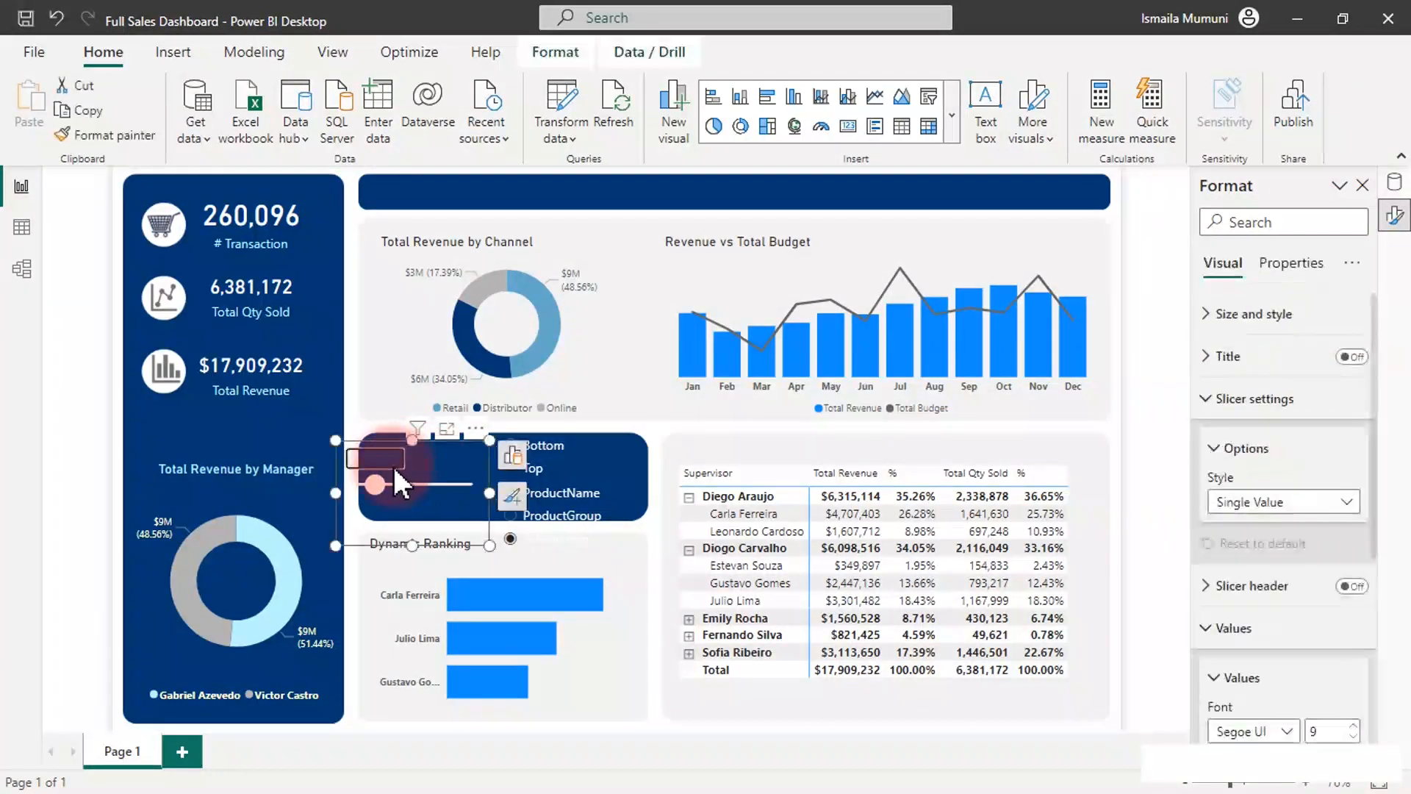
Step: Shrink the Choose Rank slicer so it fits inside the left end of the dark blue card
drag(328, 435, 365, 476)
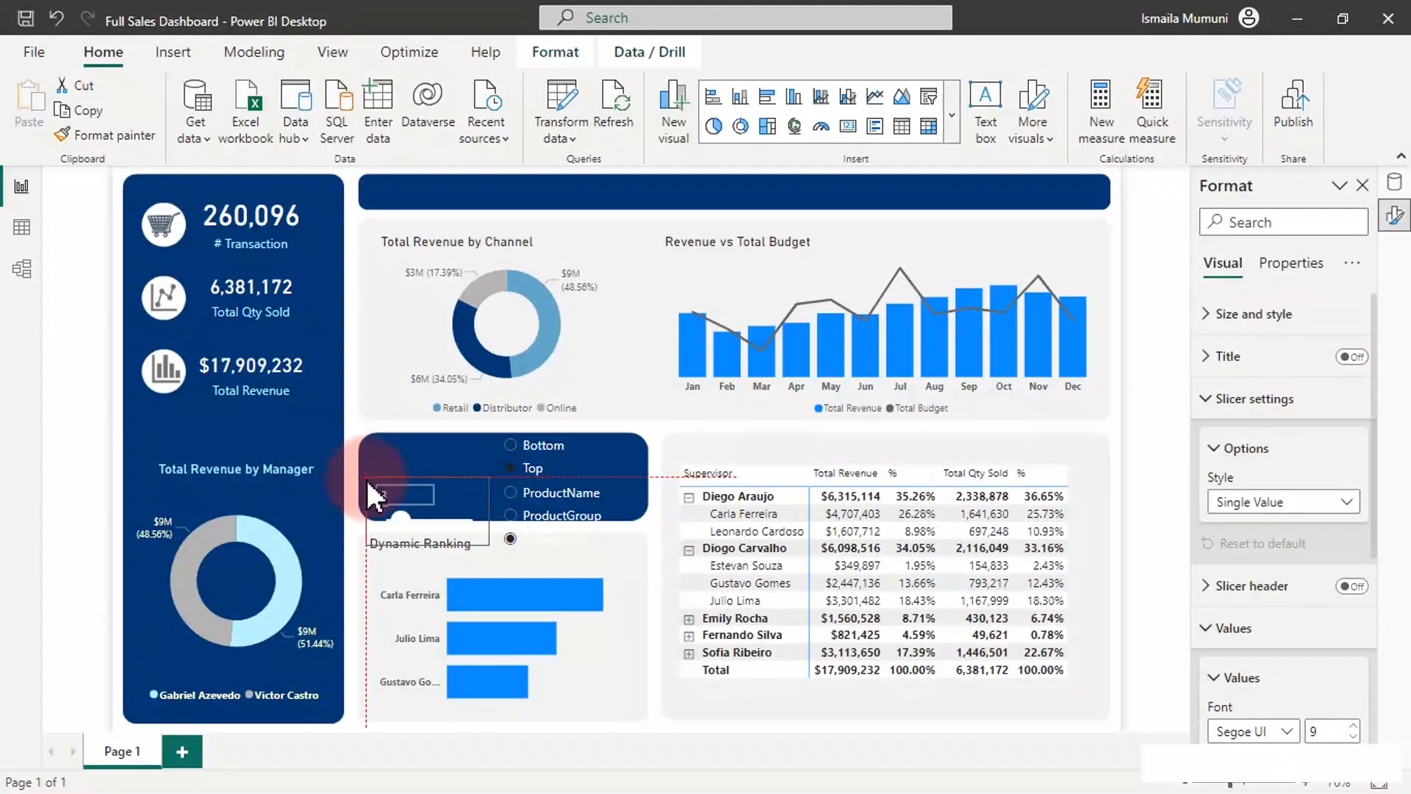
drag(474, 478, 463, 458)
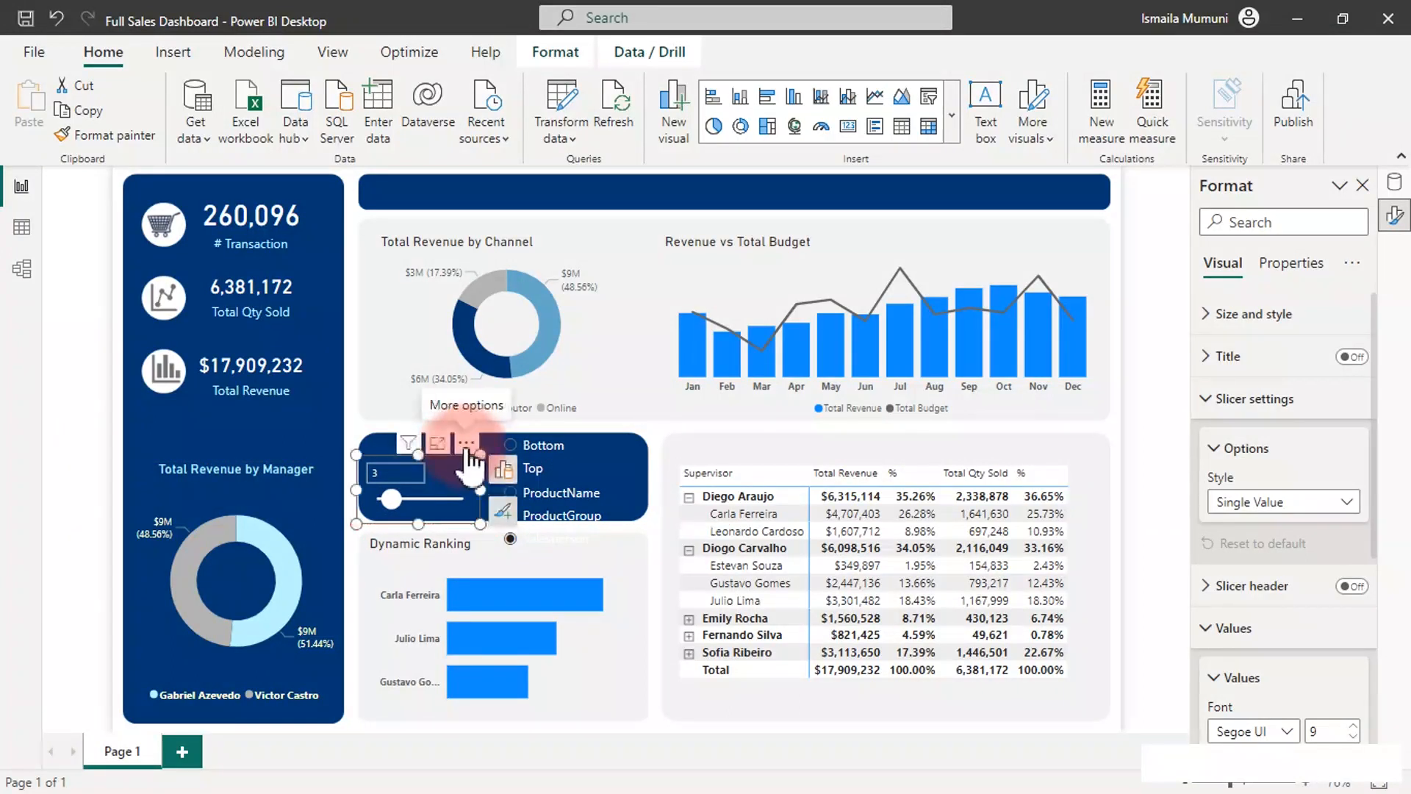
drag(479, 485, 434, 487)
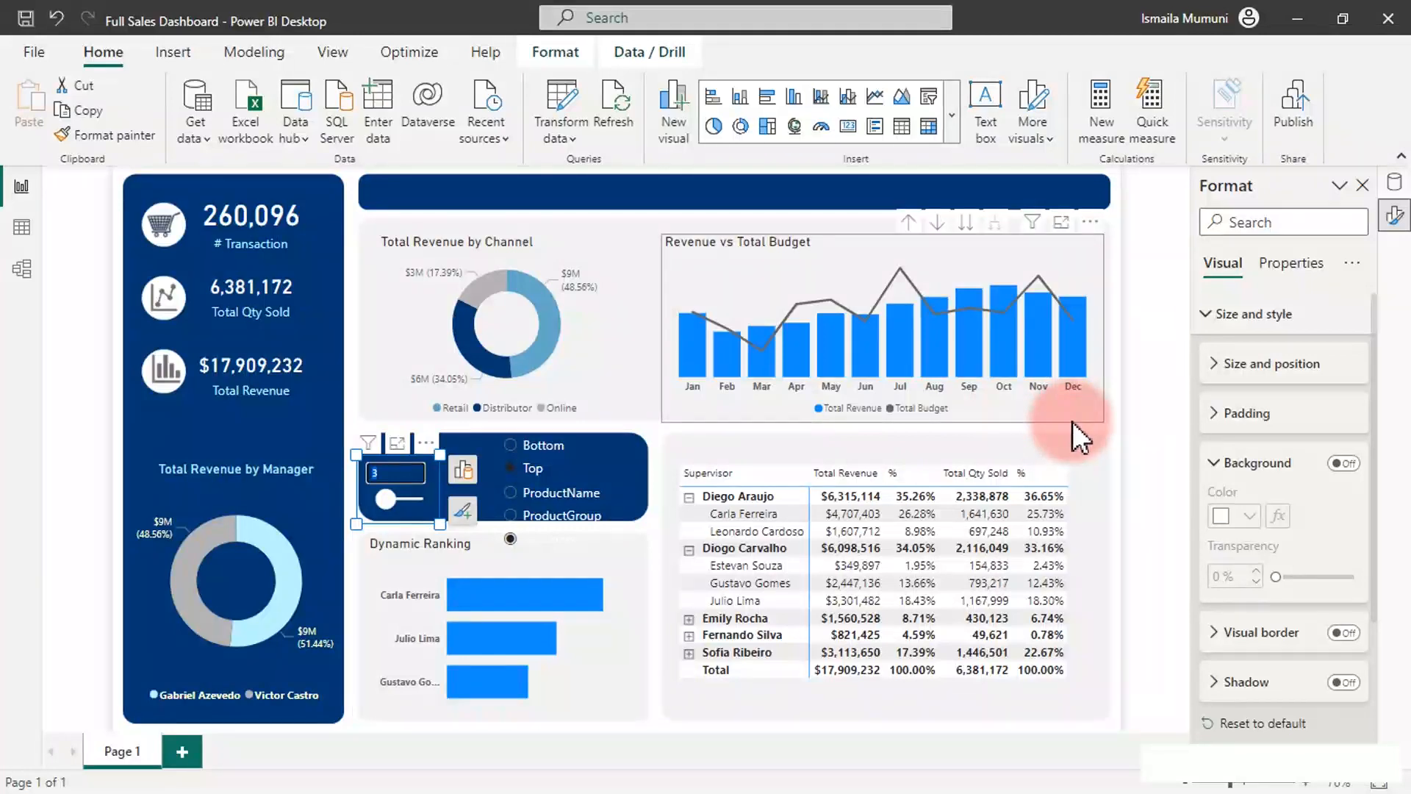
Step: Set the font size of the Choose Rank slicer's values to 12
scroll(1211, 570, down, 5)
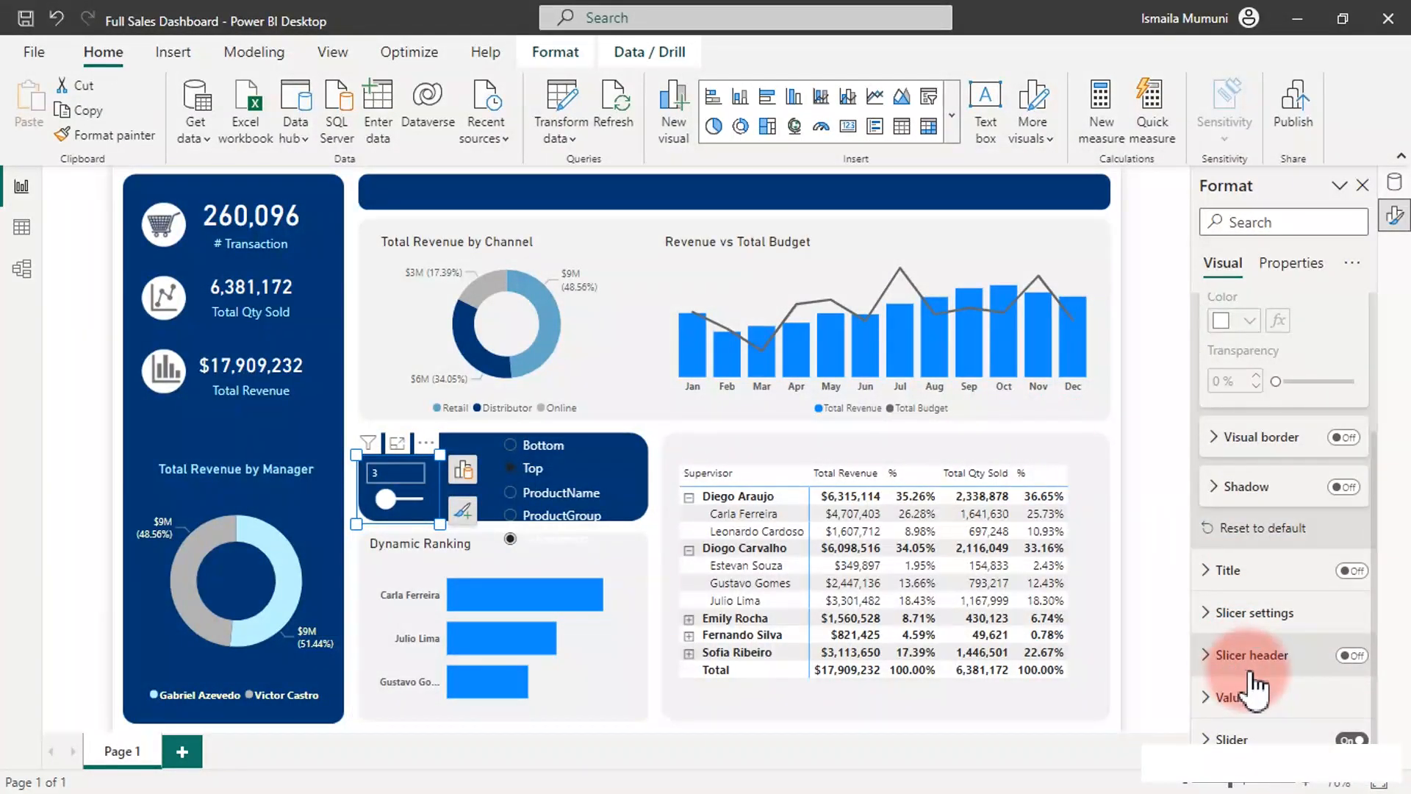
click(1239, 698)
scroll(1242, 717, down, 4)
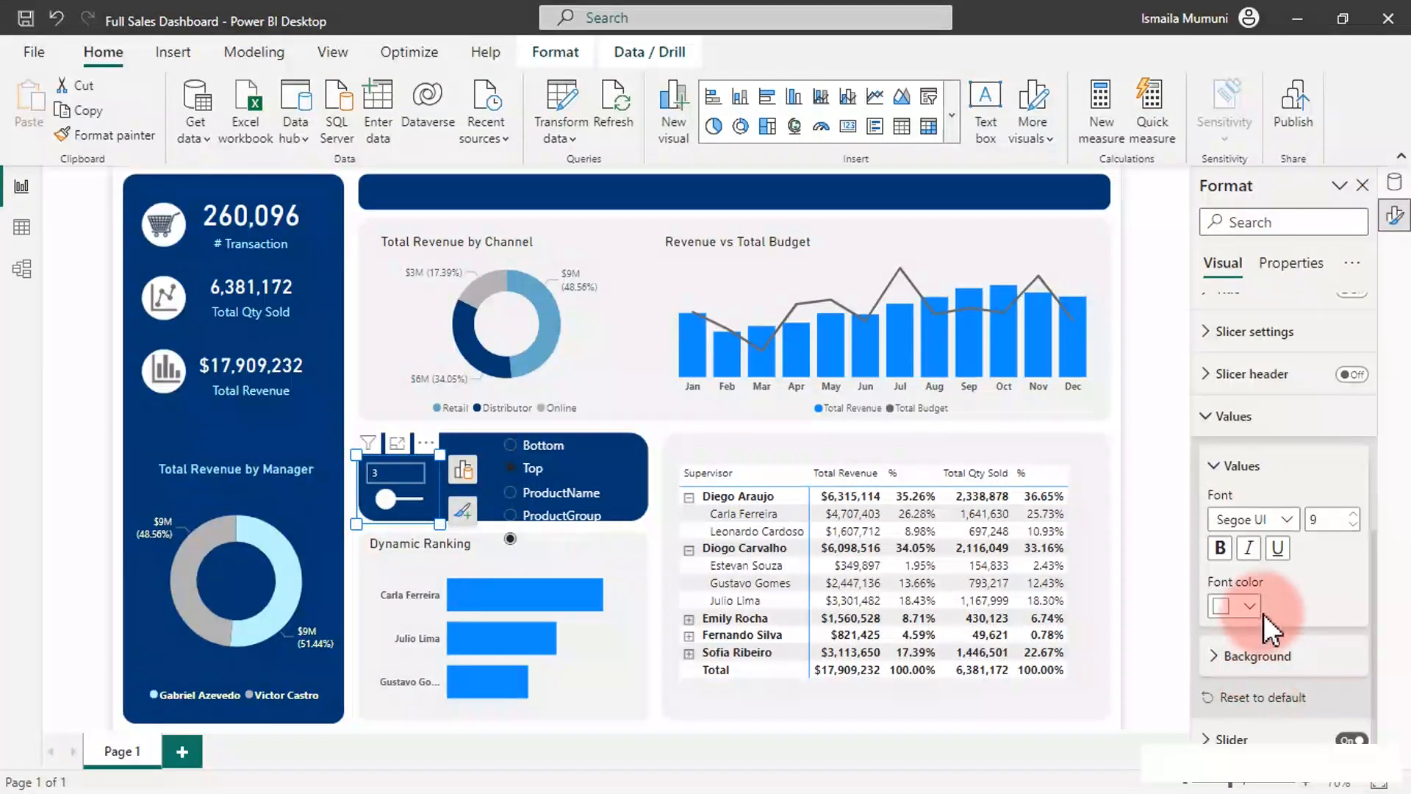
double_click(1328, 519)
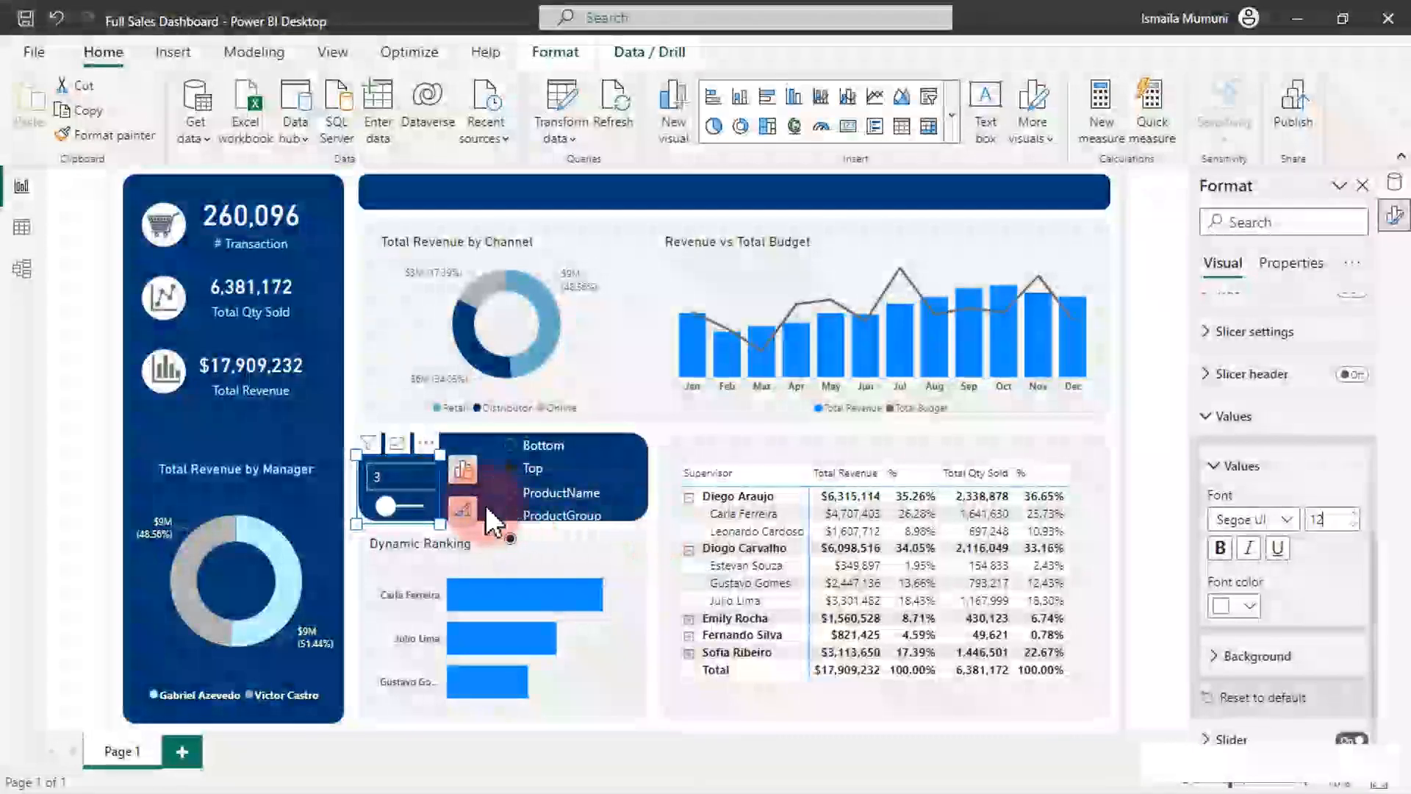
click(369, 364)
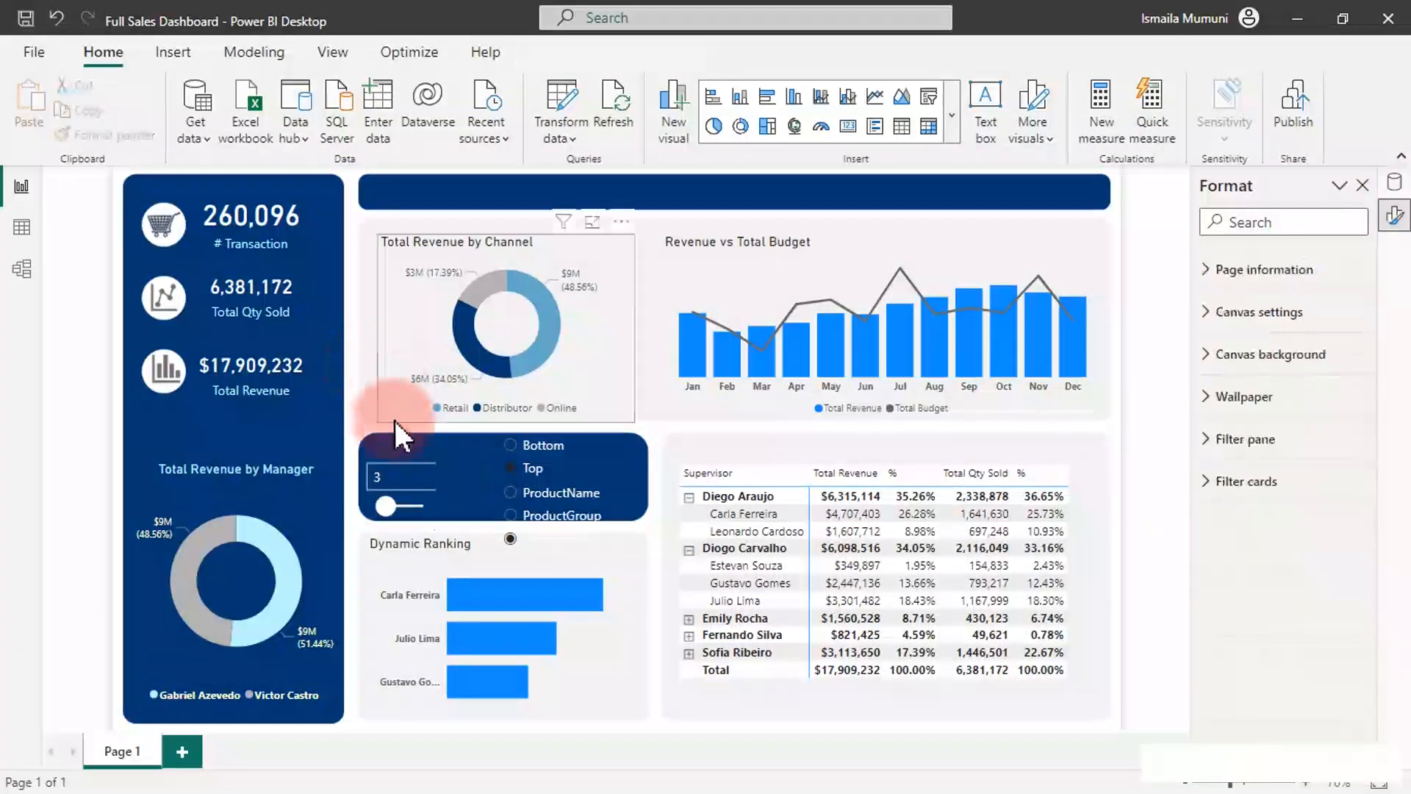
Step: Slightly widen the Choose Rank slicer, trim its height and nudge it into place on the dark blue card
double_click(413, 475)
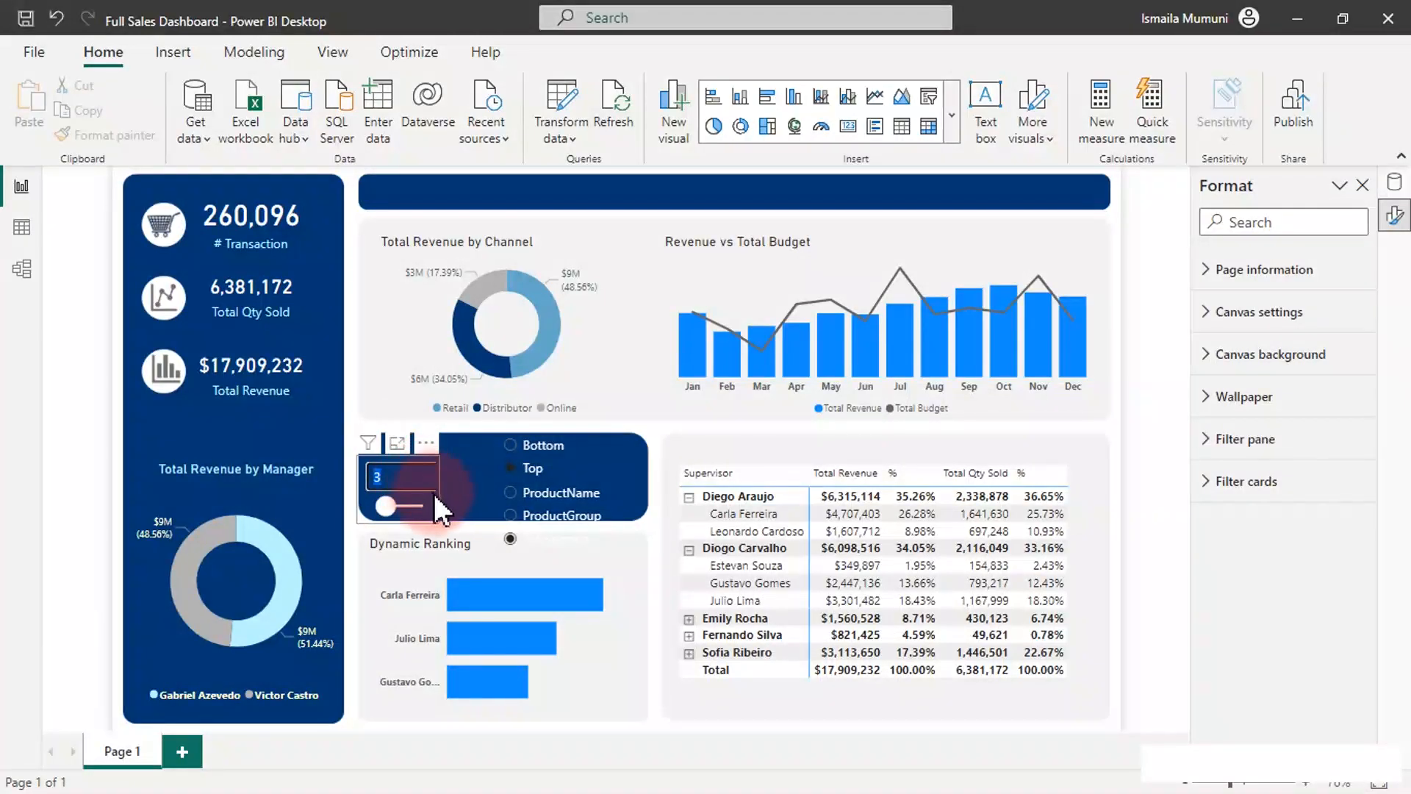
click(437, 494)
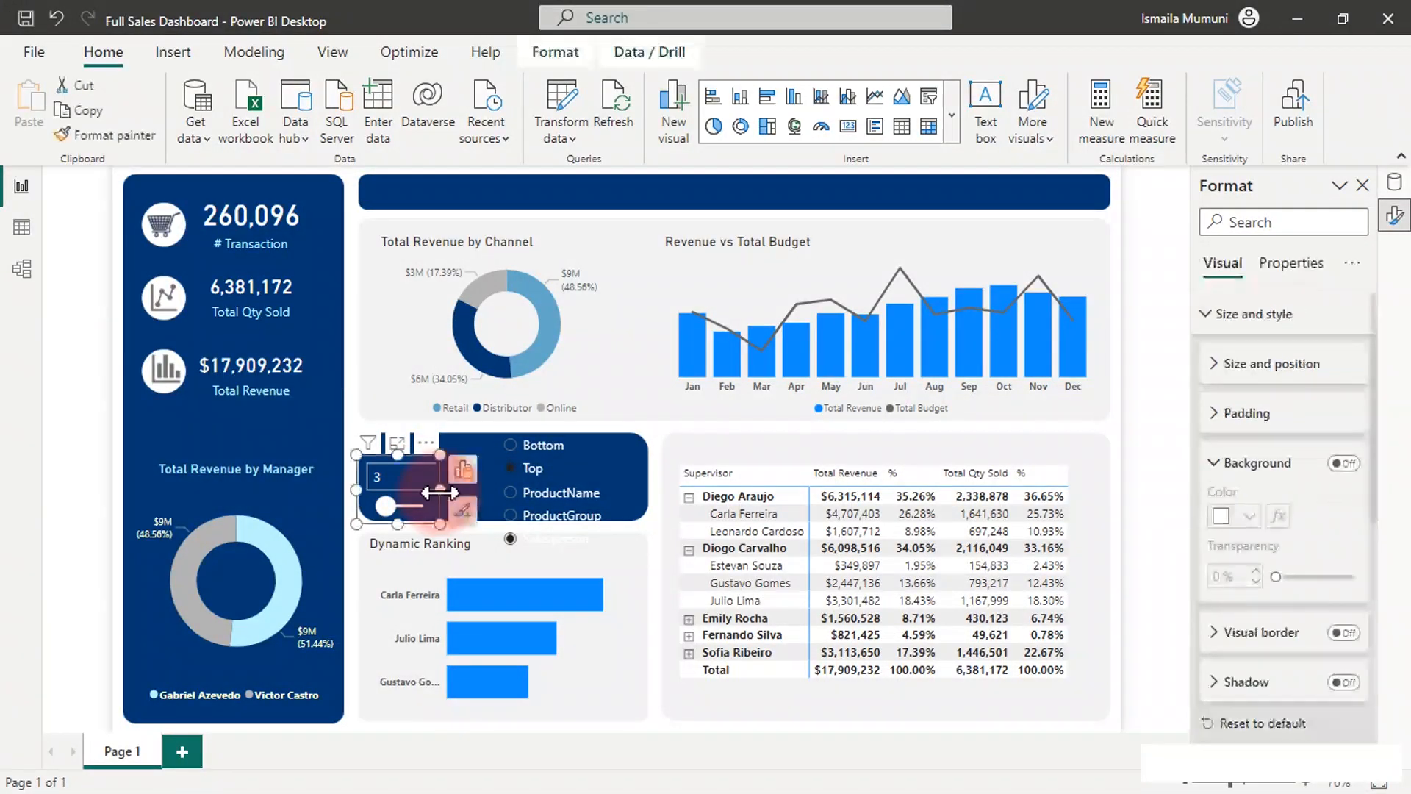
drag(447, 491, 450, 491)
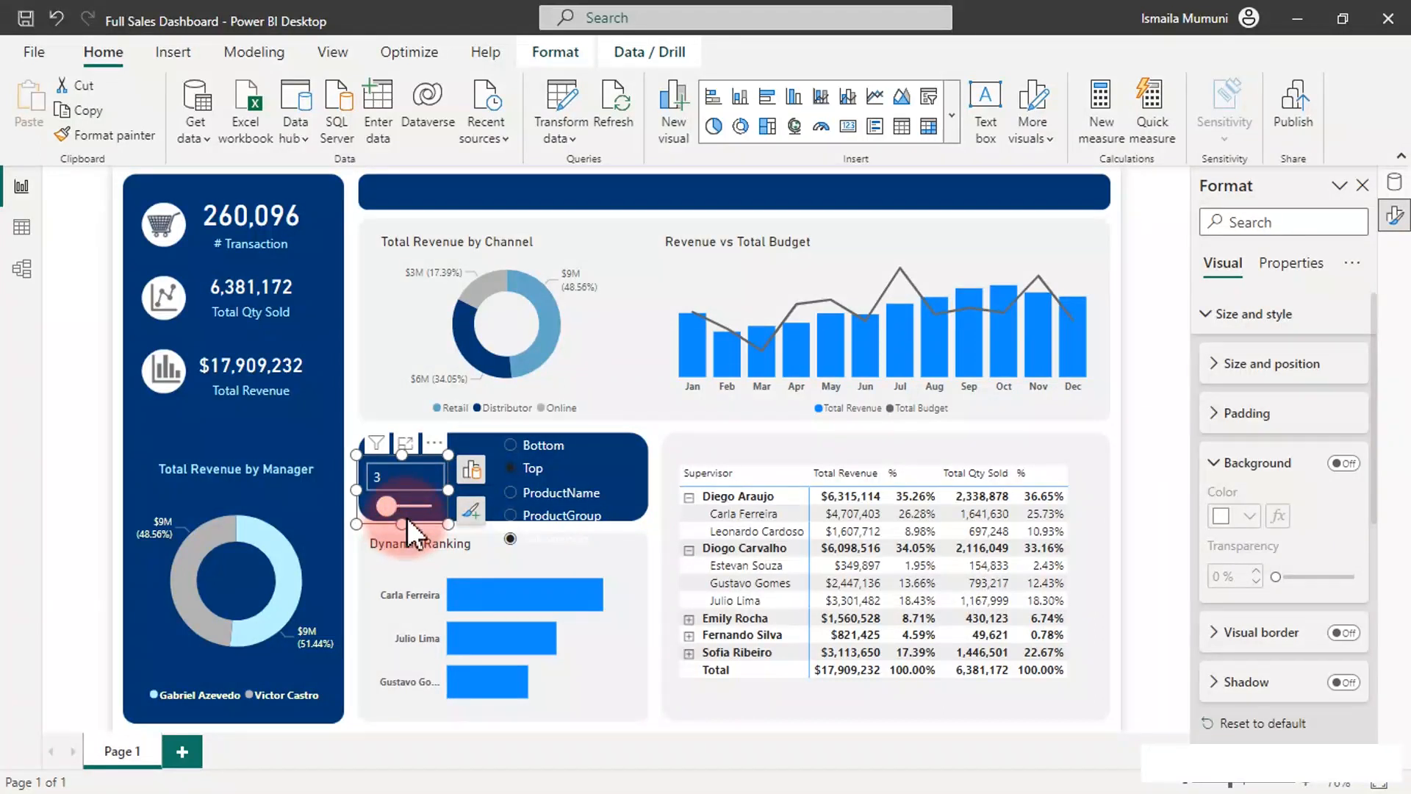
drag(406, 518, 404, 515)
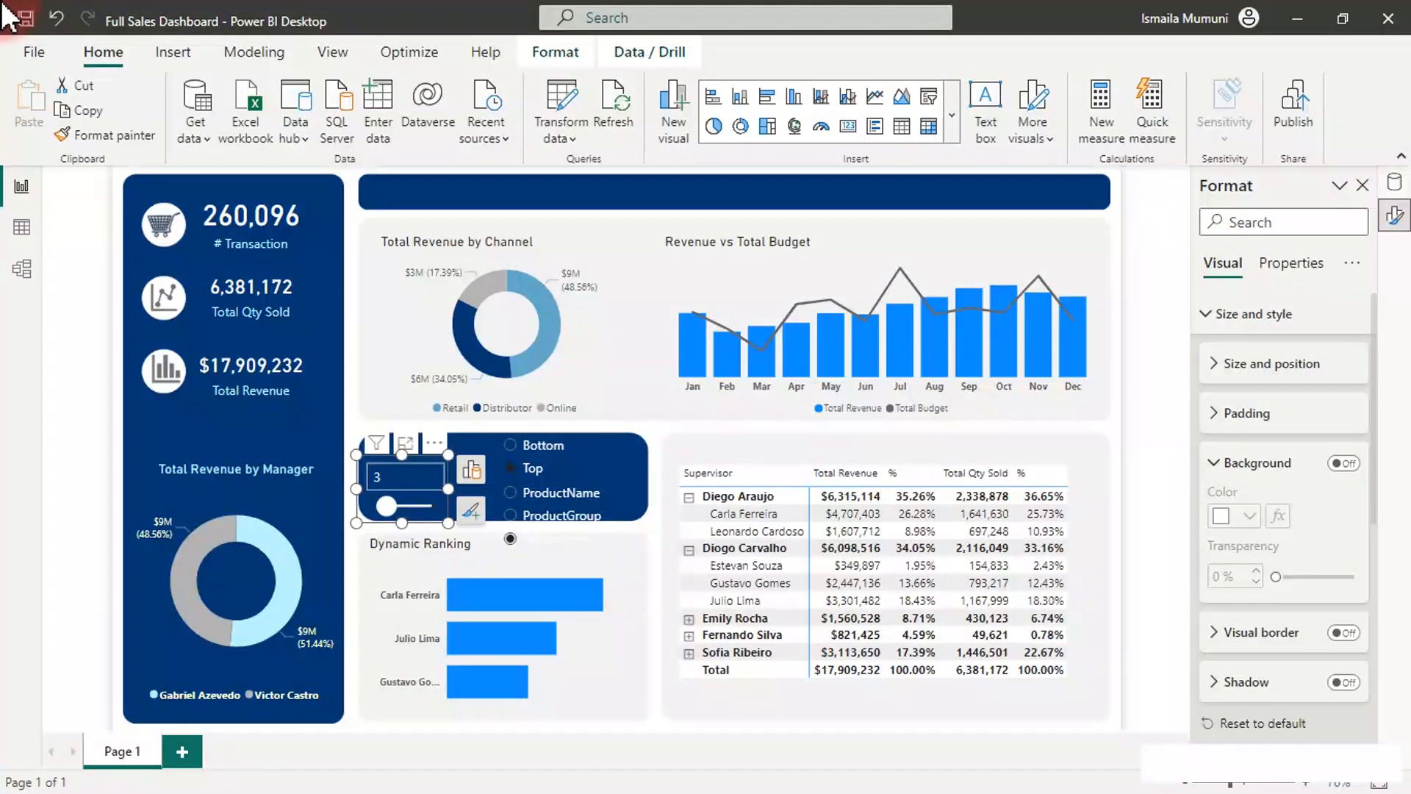
drag(426, 447, 431, 442)
Step: Shift the SelectToRank slicer to the card's right end and fit the Top/Bottom slicer between the others, large enough to show both options
drag(580, 474, 494, 353)
drag(604, 503, 694, 470)
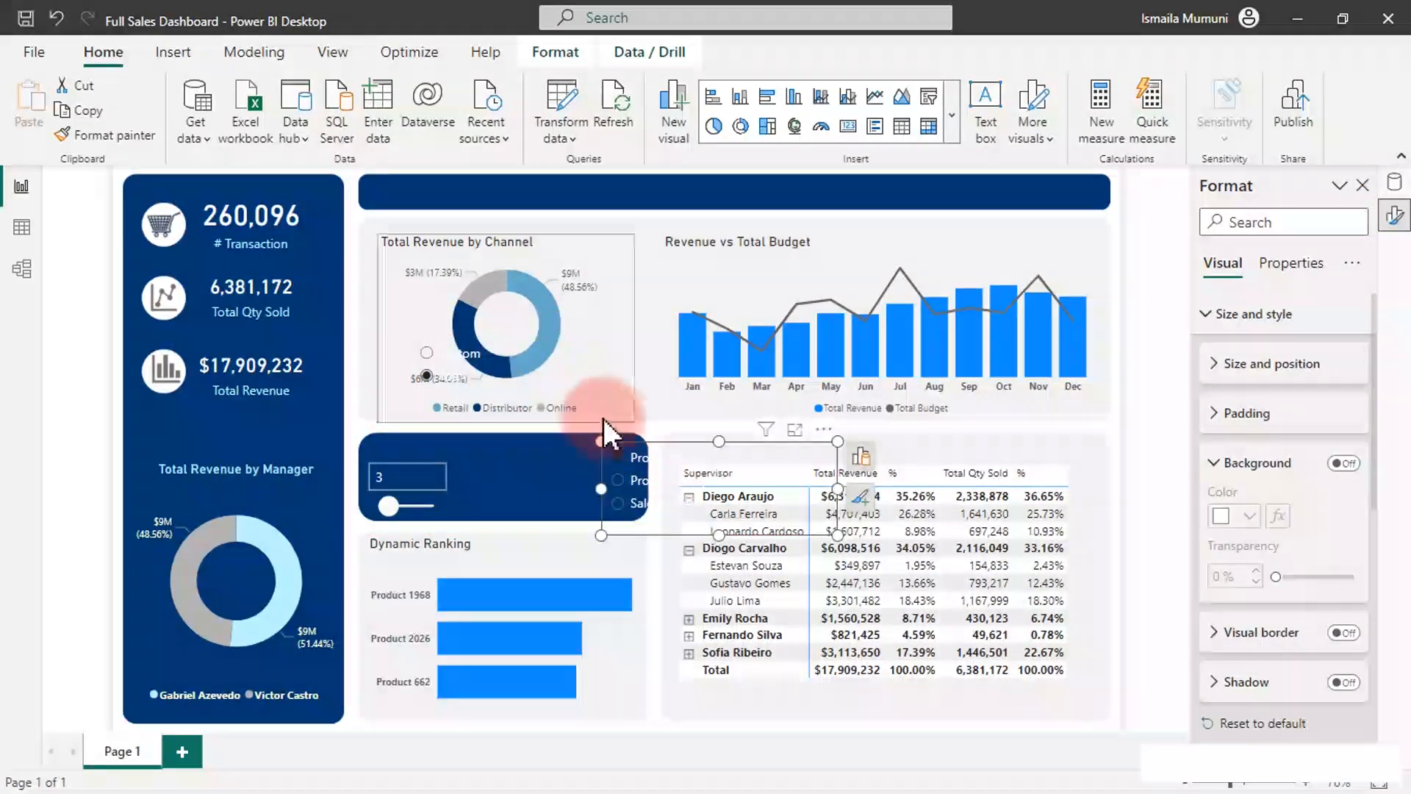
click(570, 402)
drag(601, 338, 498, 371)
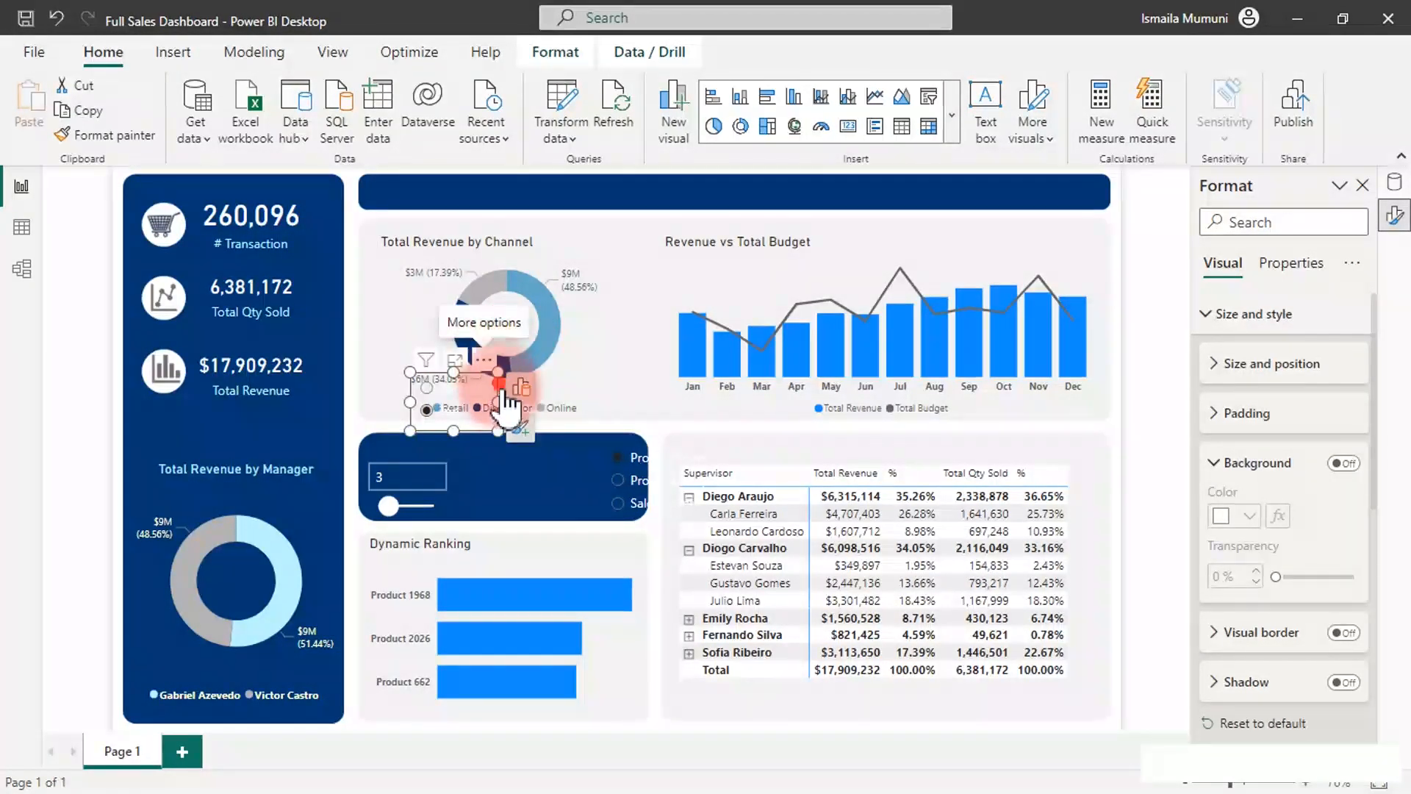
drag(494, 376, 535, 442)
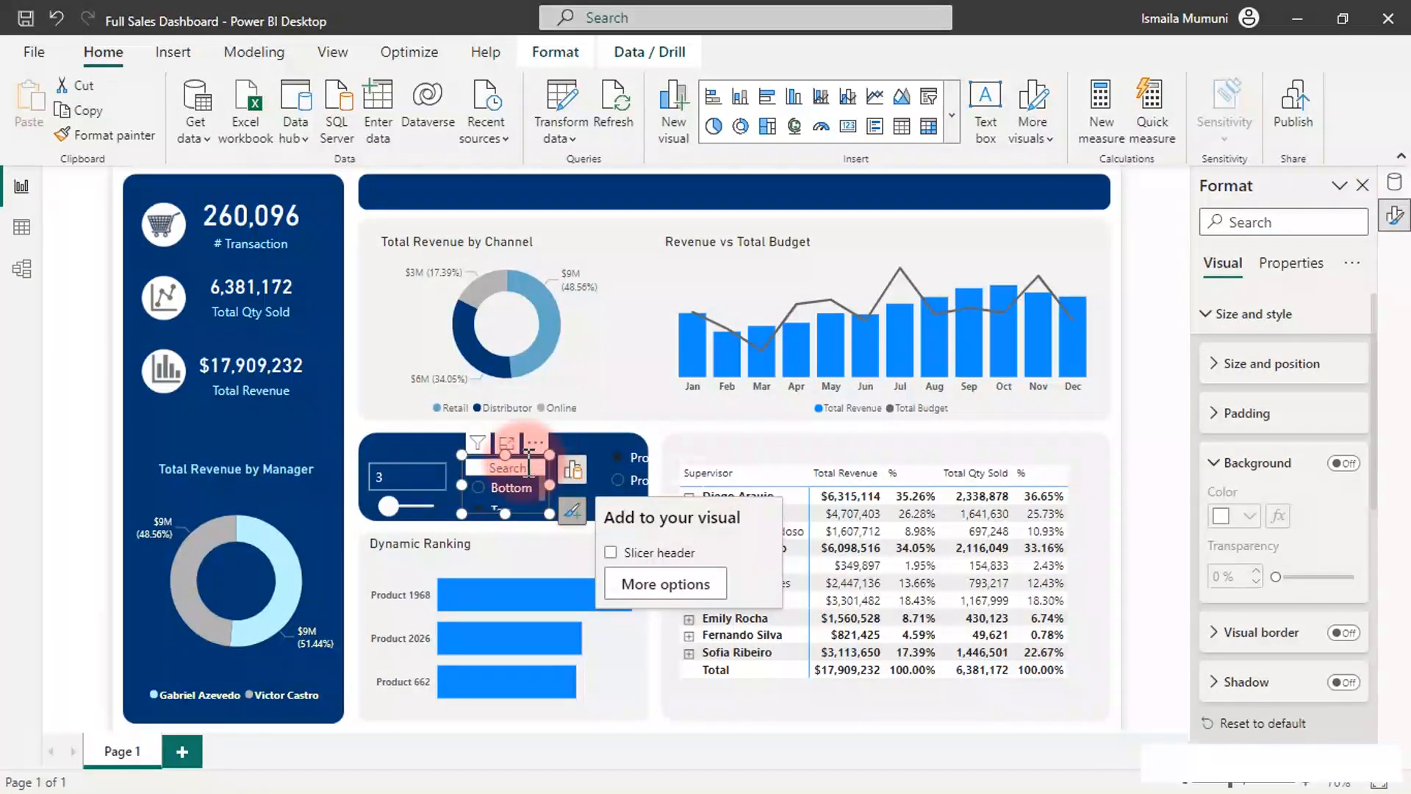
click(568, 445)
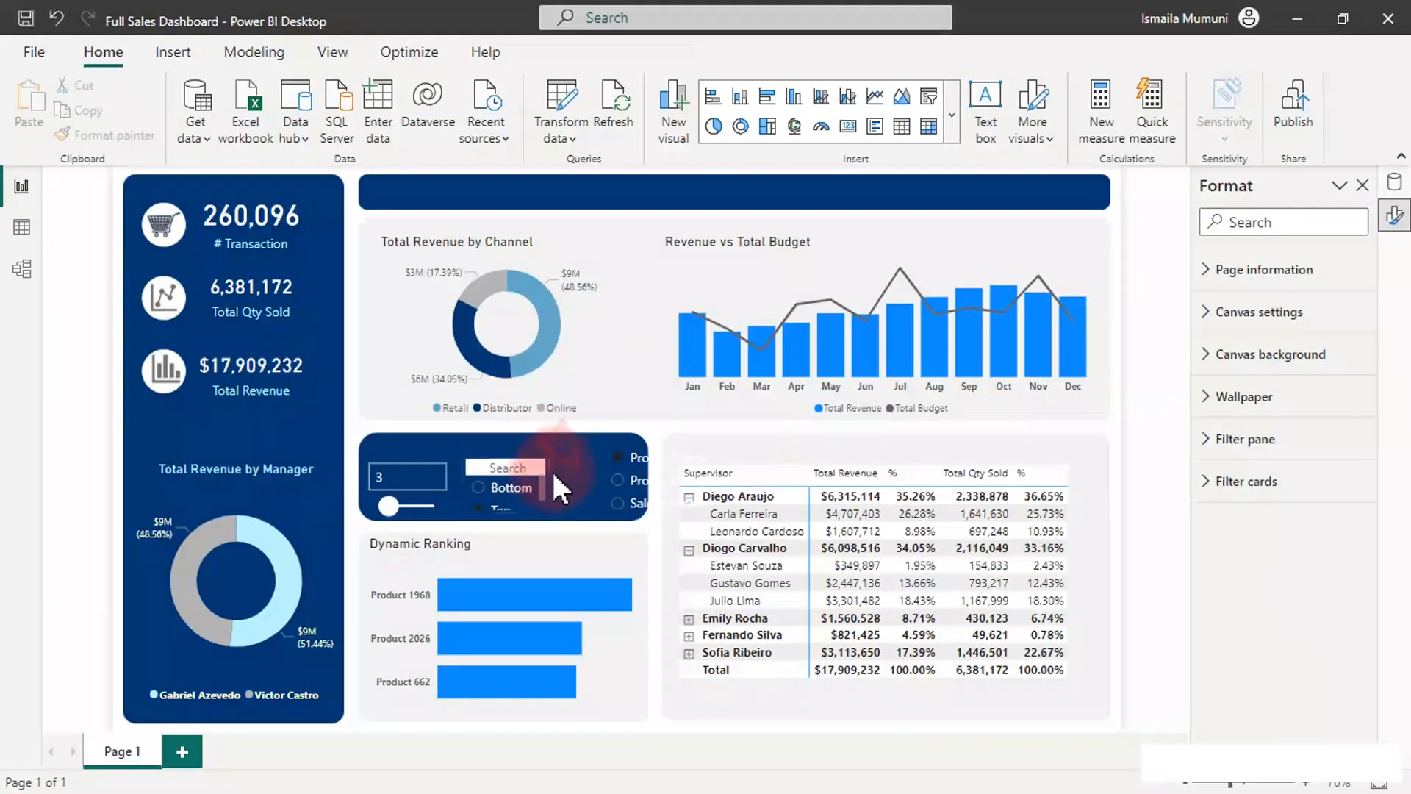
drag(544, 457, 563, 440)
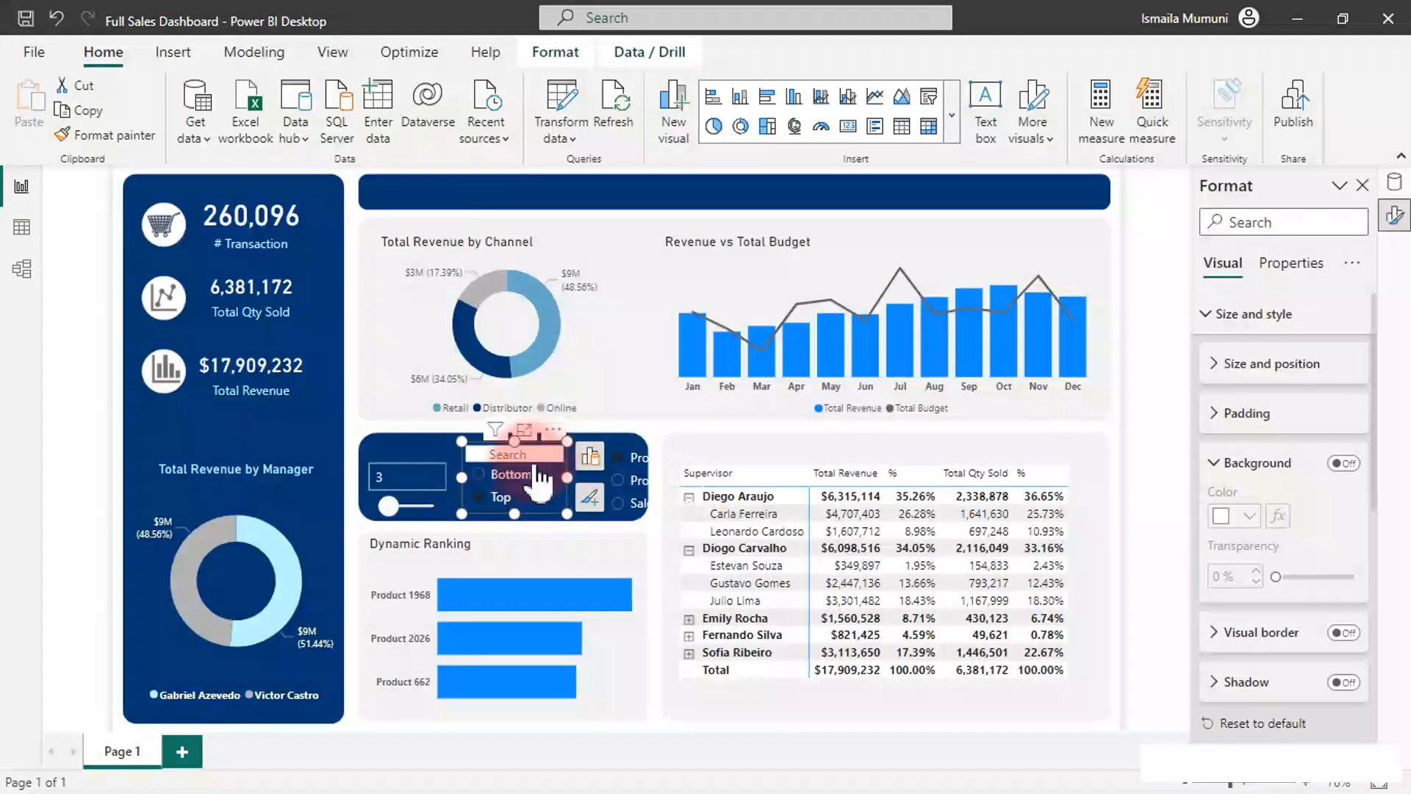
Step: Look through the Top/Bottom slicer's visual format settings for an option that controls its search box
scroll(1250, 652, down, 10)
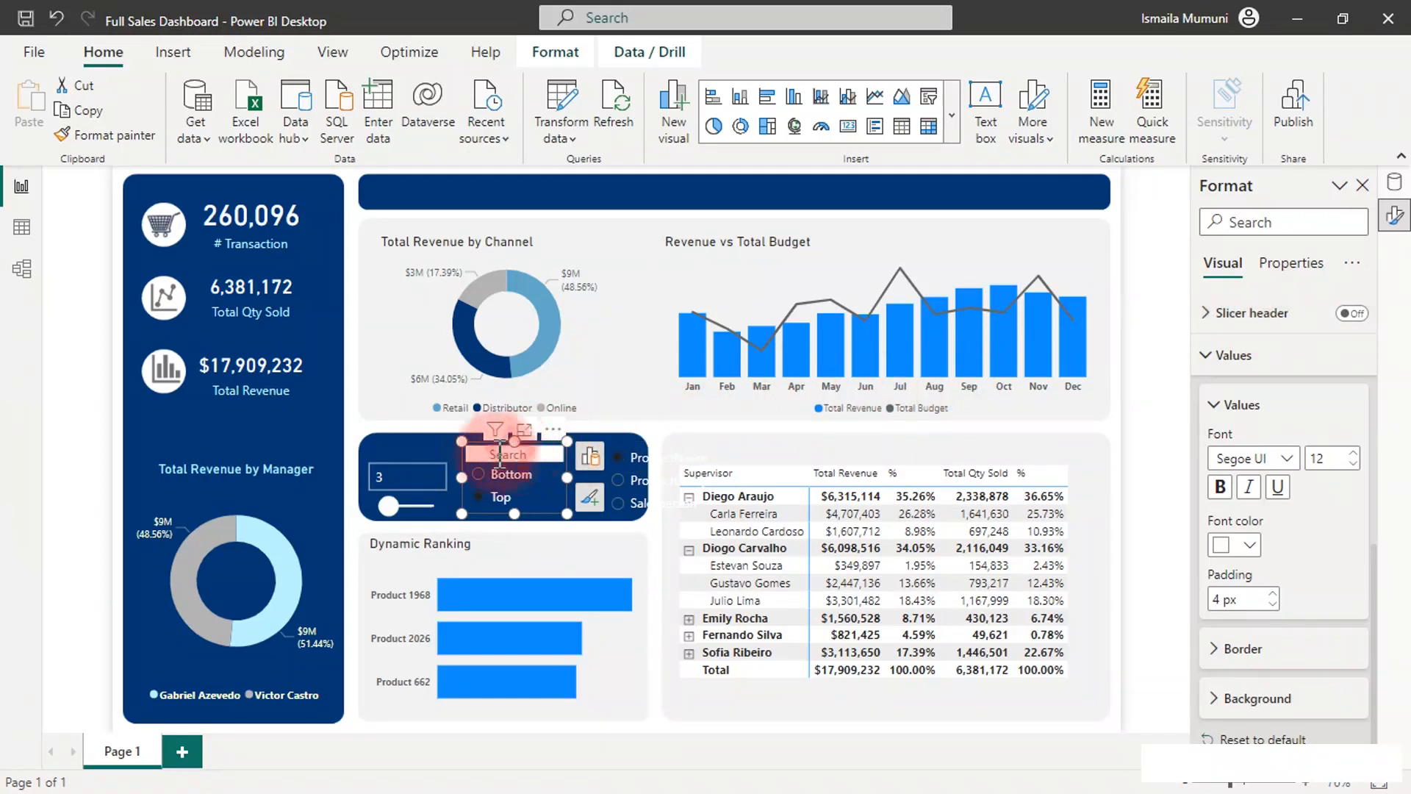
click(418, 444)
click(467, 451)
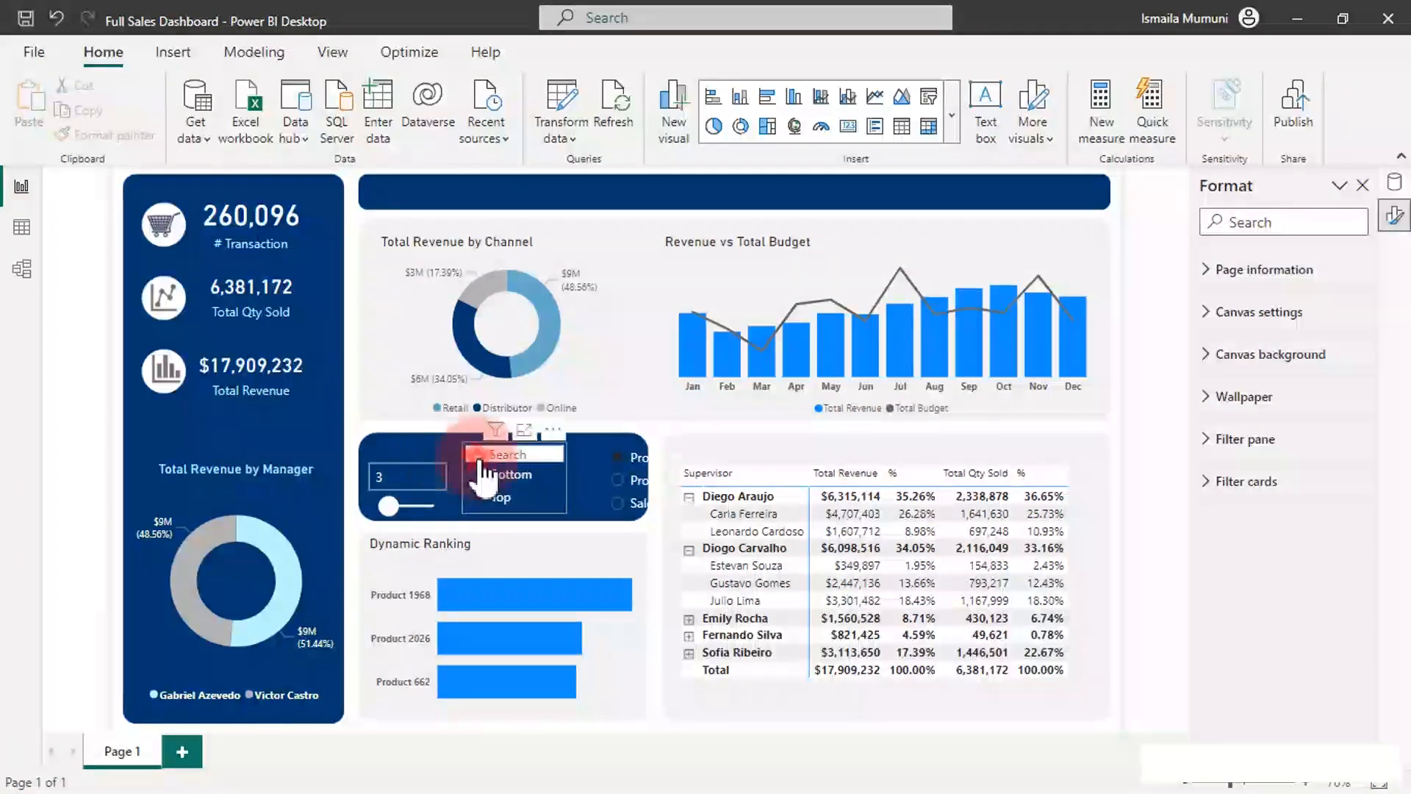
click(1074, 356)
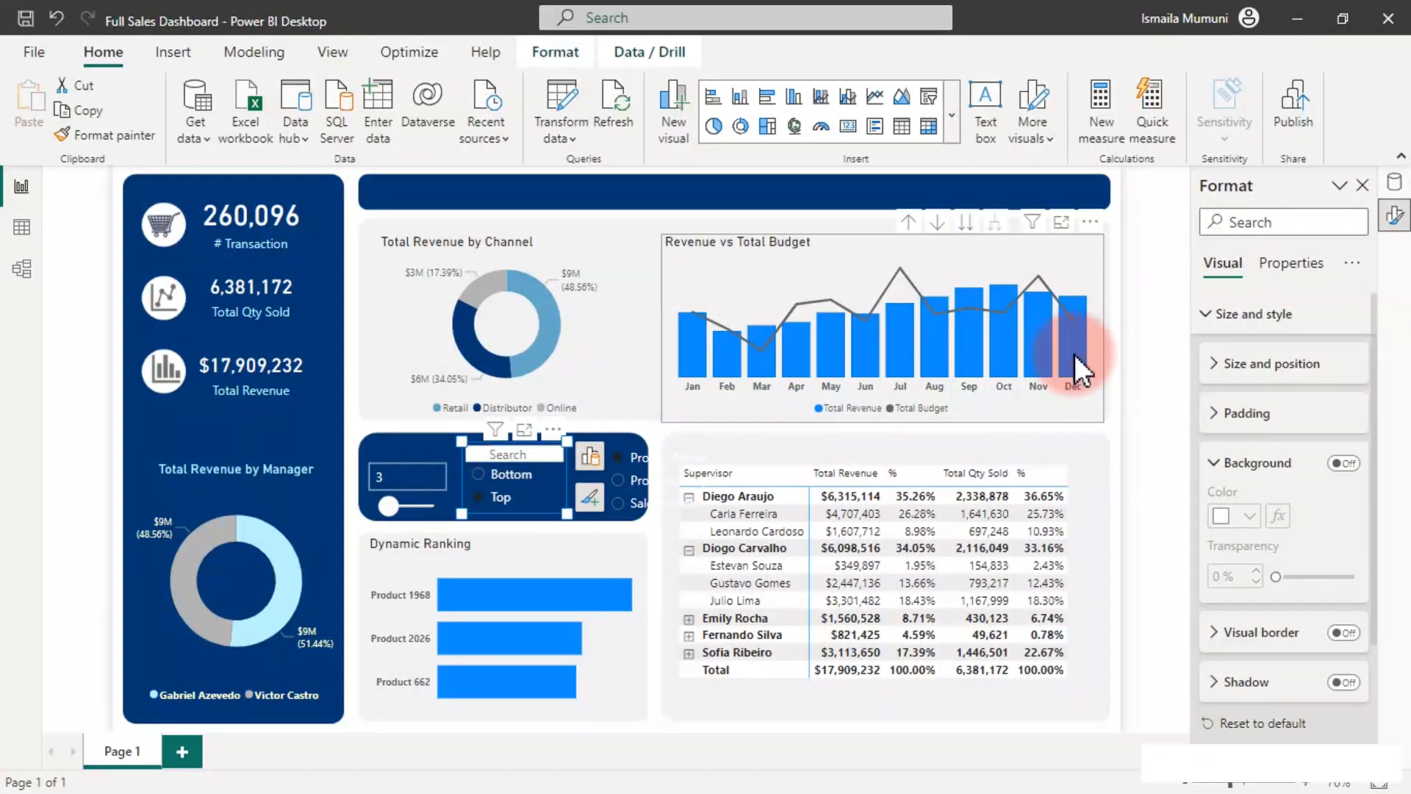
click(509, 459)
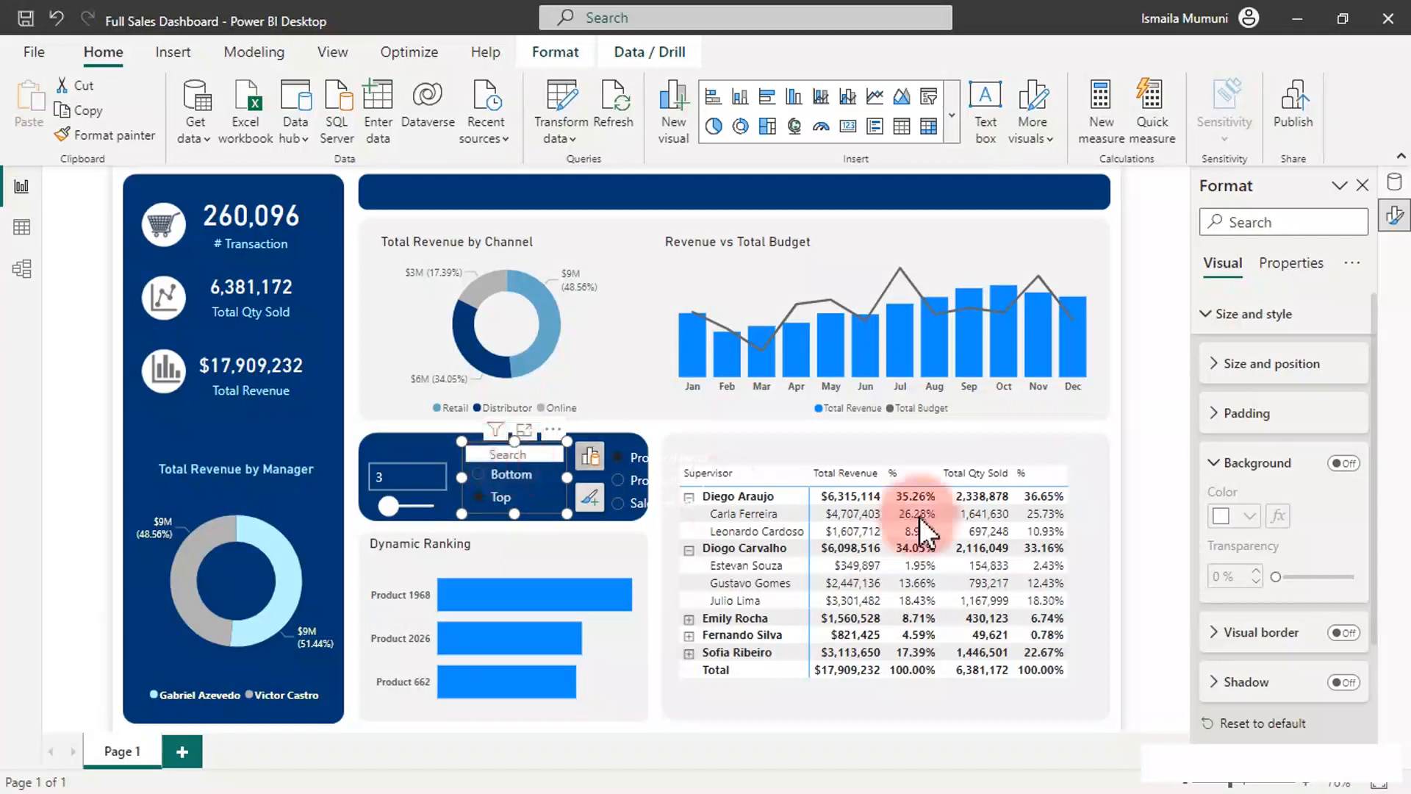
scroll(1327, 679, down, 3)
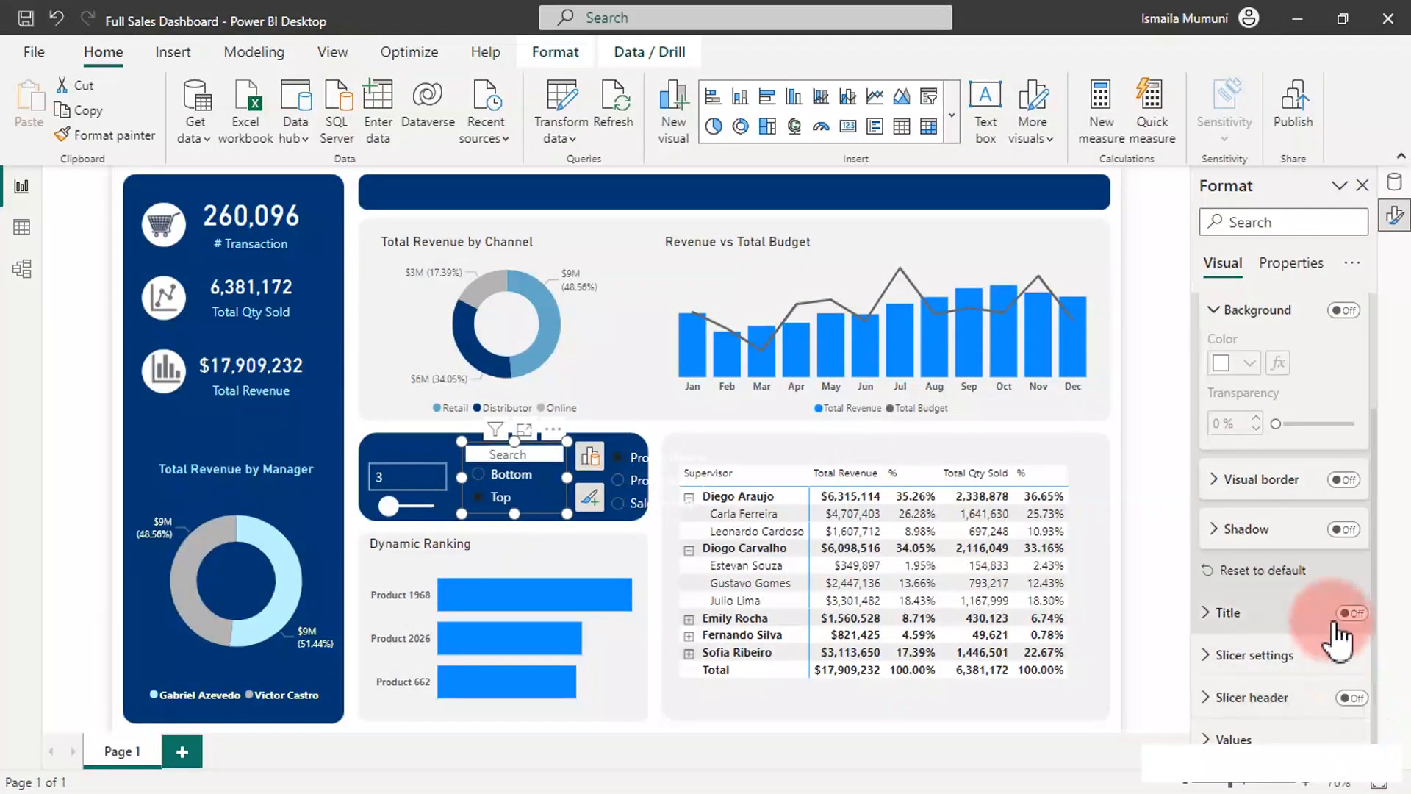
scroll(1334, 625, up, 3)
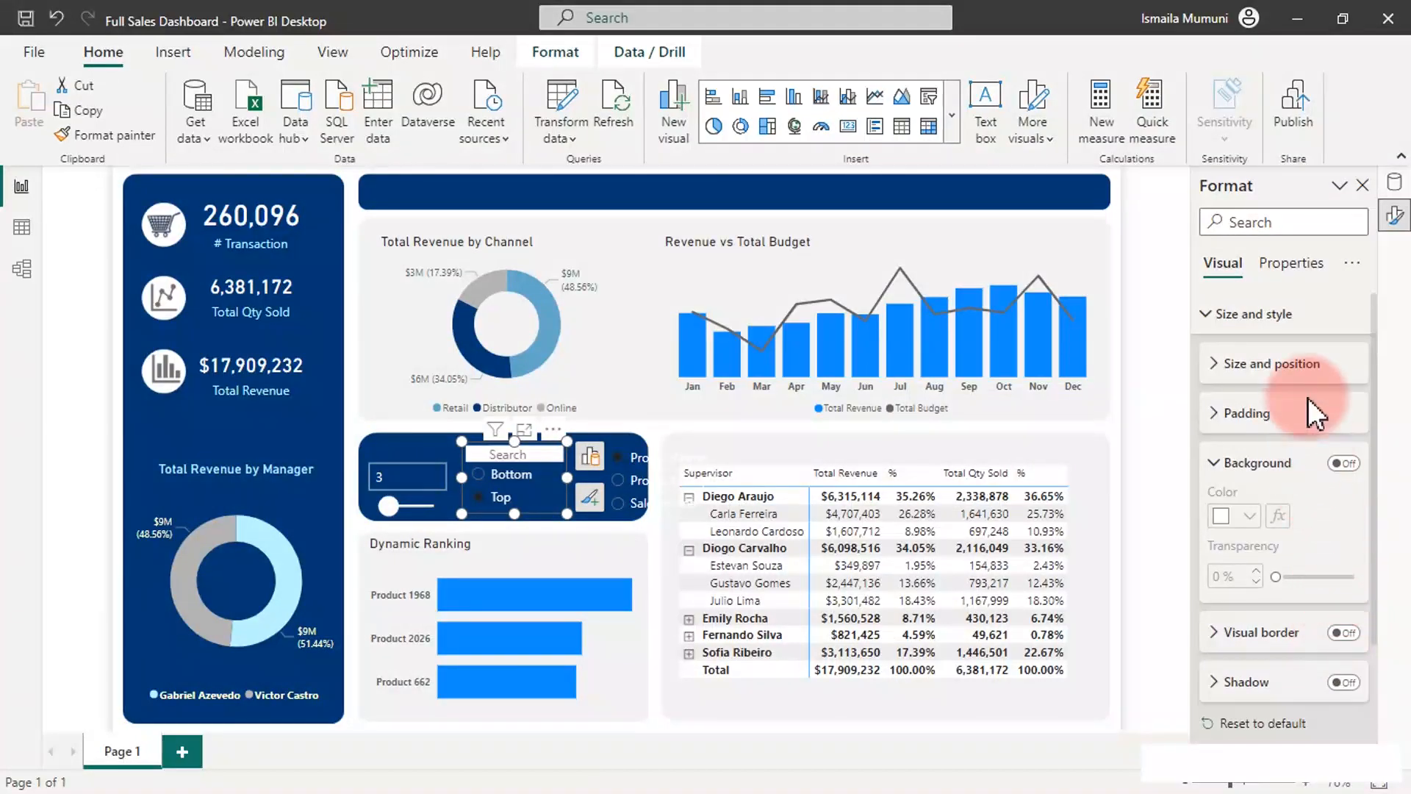
Step: Turn off the Top/Bottom slicer's header icons and check its visual format settings again
click(1294, 272)
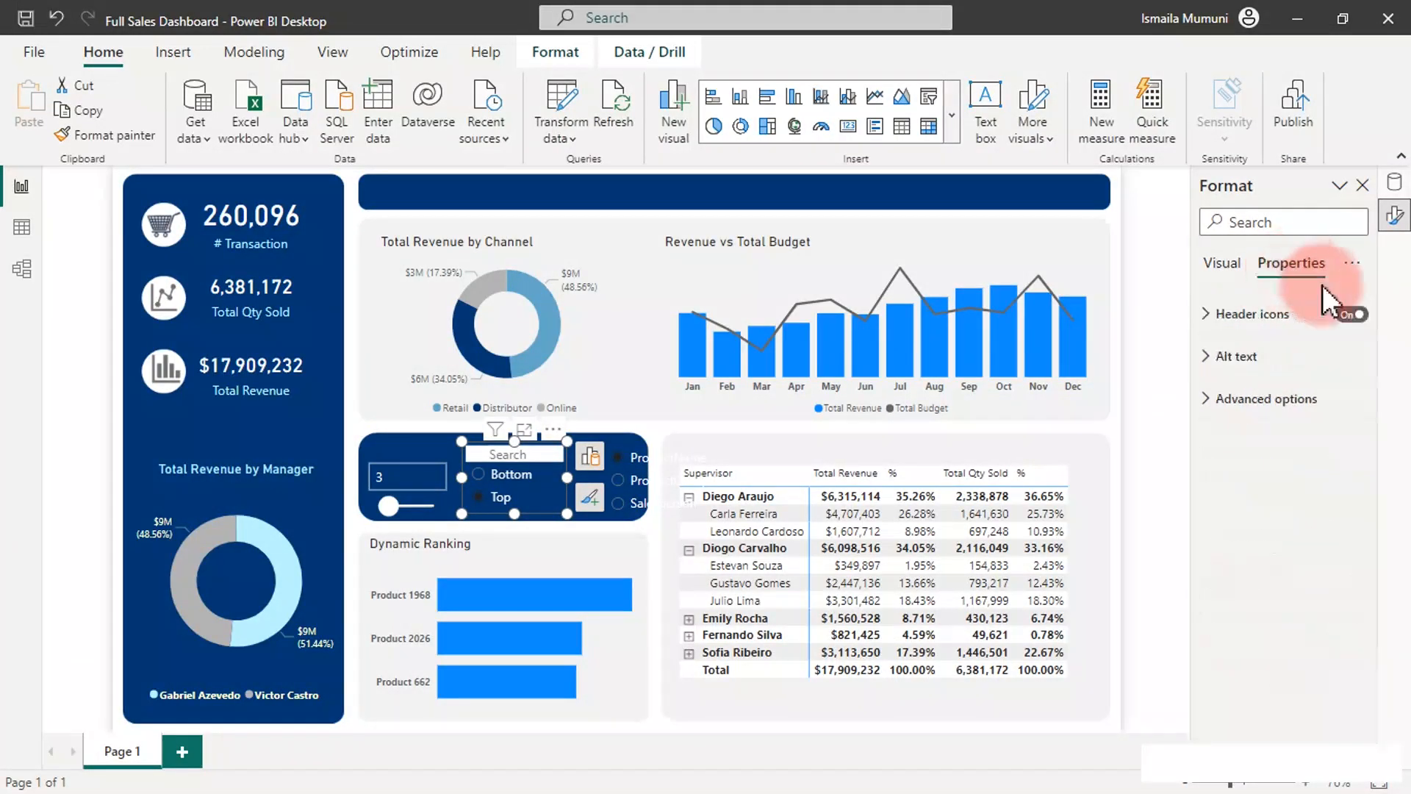
click(1351, 315)
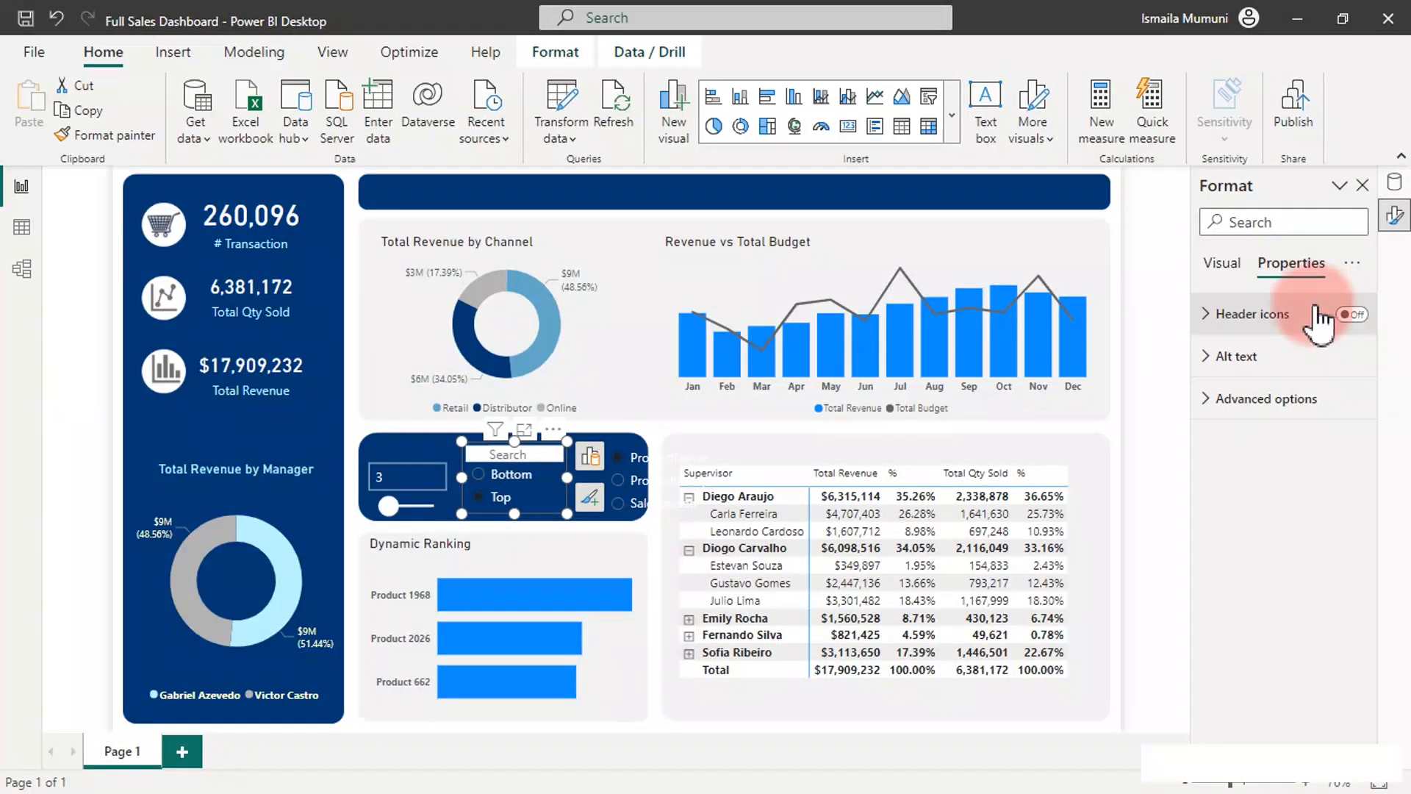
click(1233, 268)
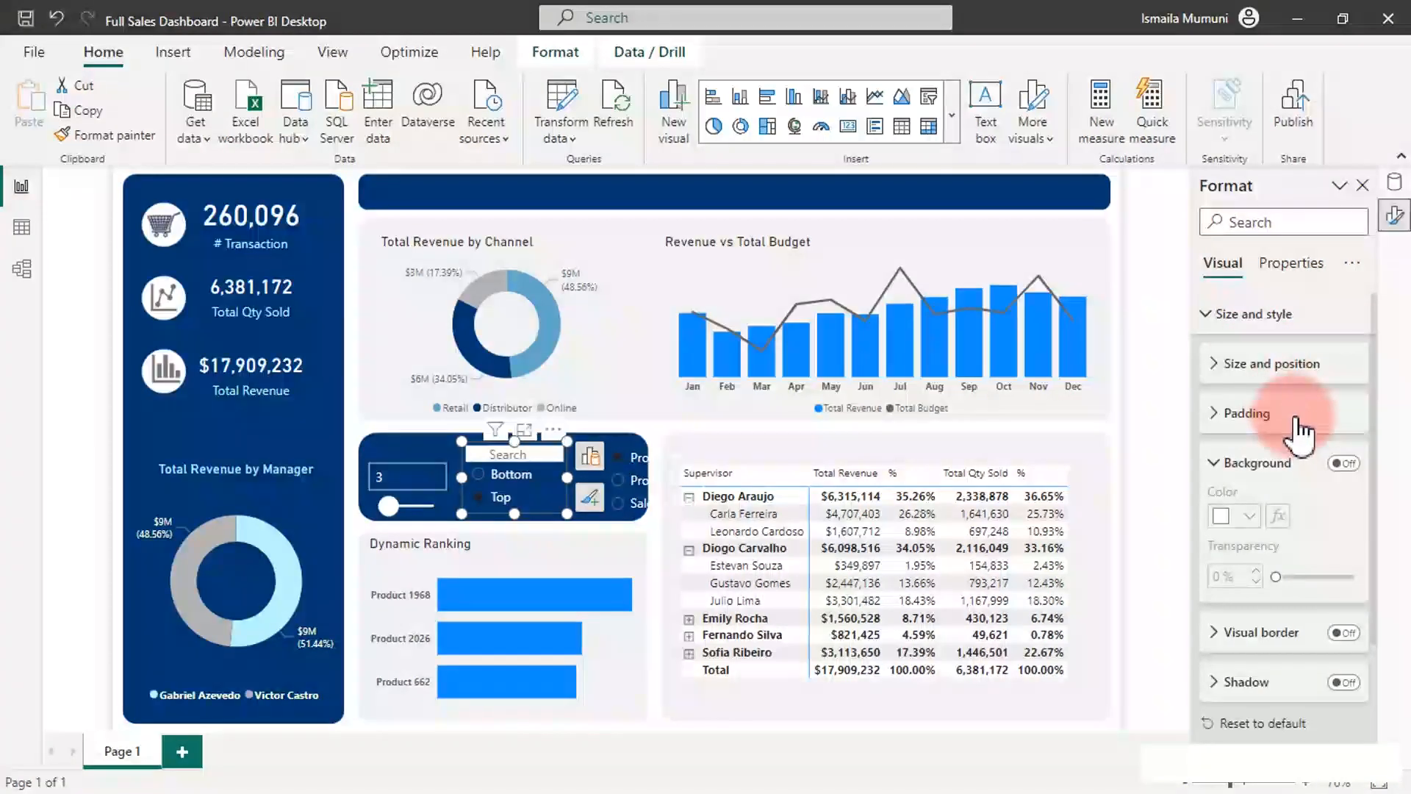
scroll(1307, 466, down, 3)
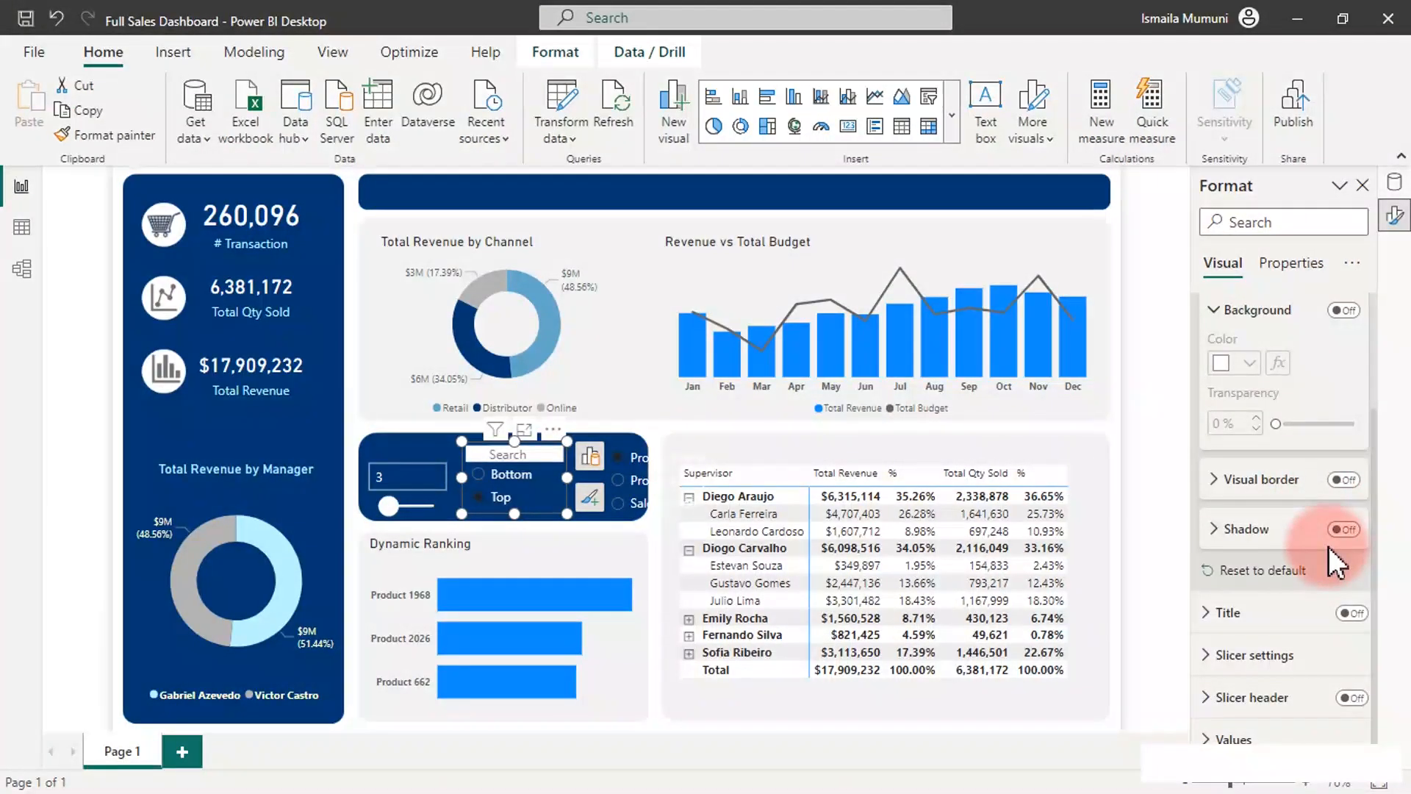
scroll(1327, 548, up, 2)
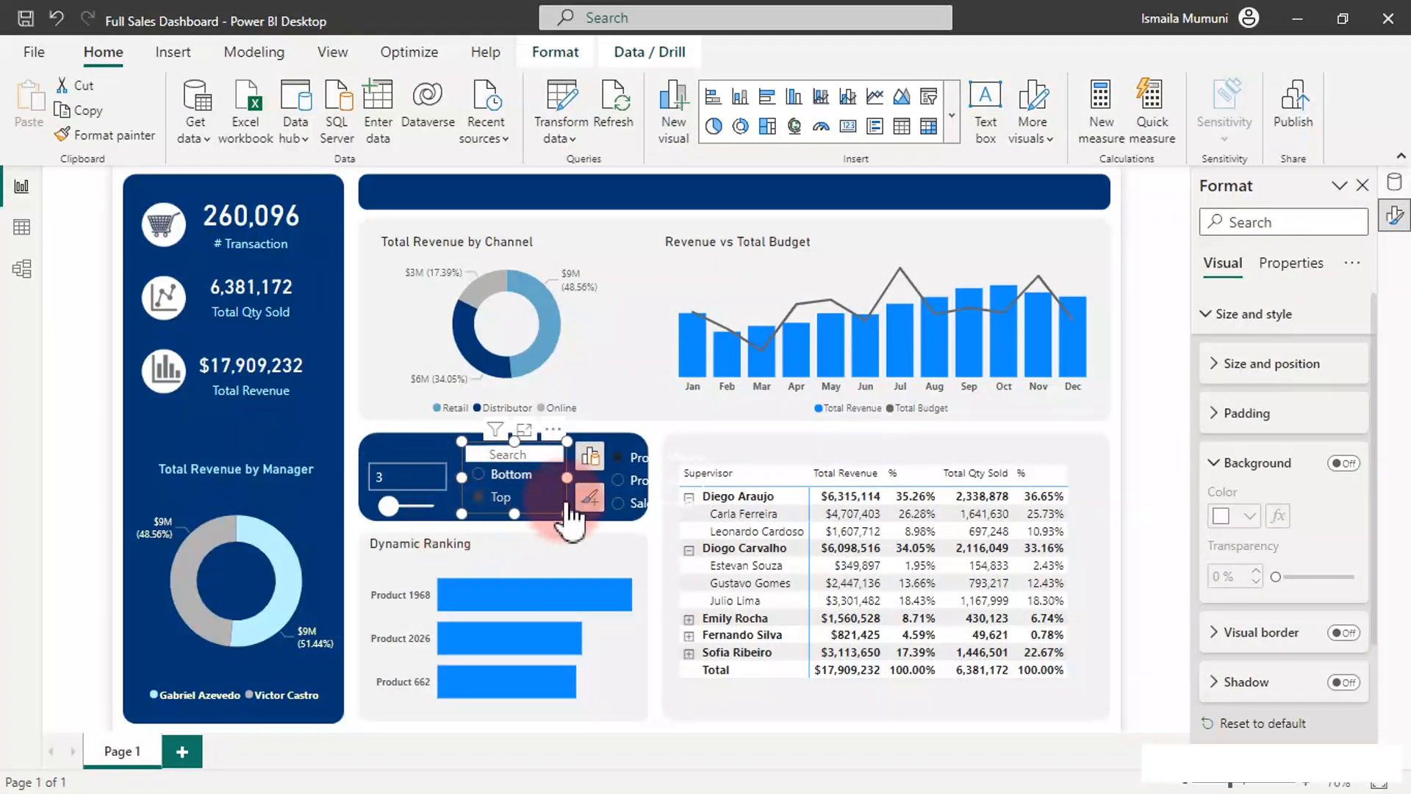
Step: Copy the SelectToRank slicer's formatting to the Top/Bottom slicer with Format painter, applying it twice
click(670, 461)
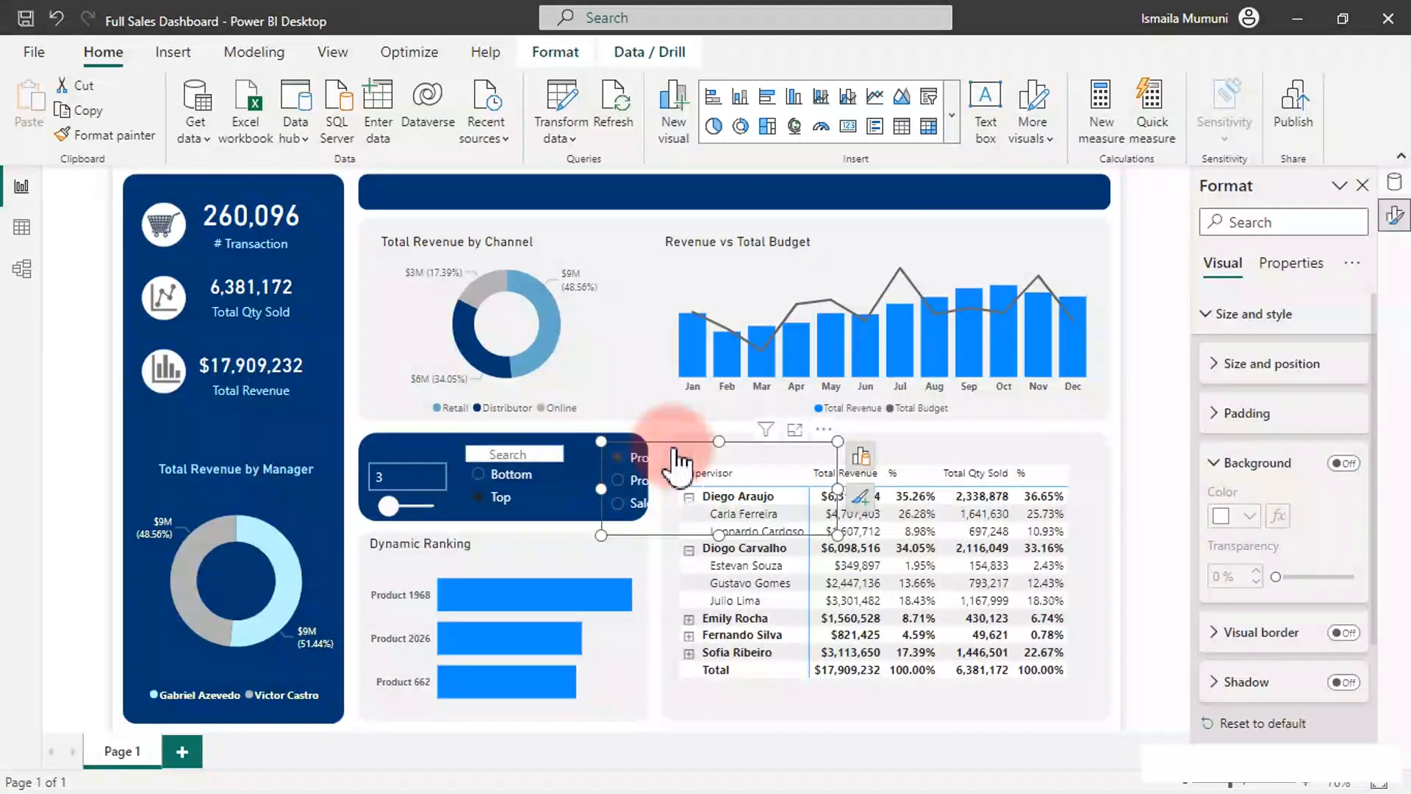
click(123, 141)
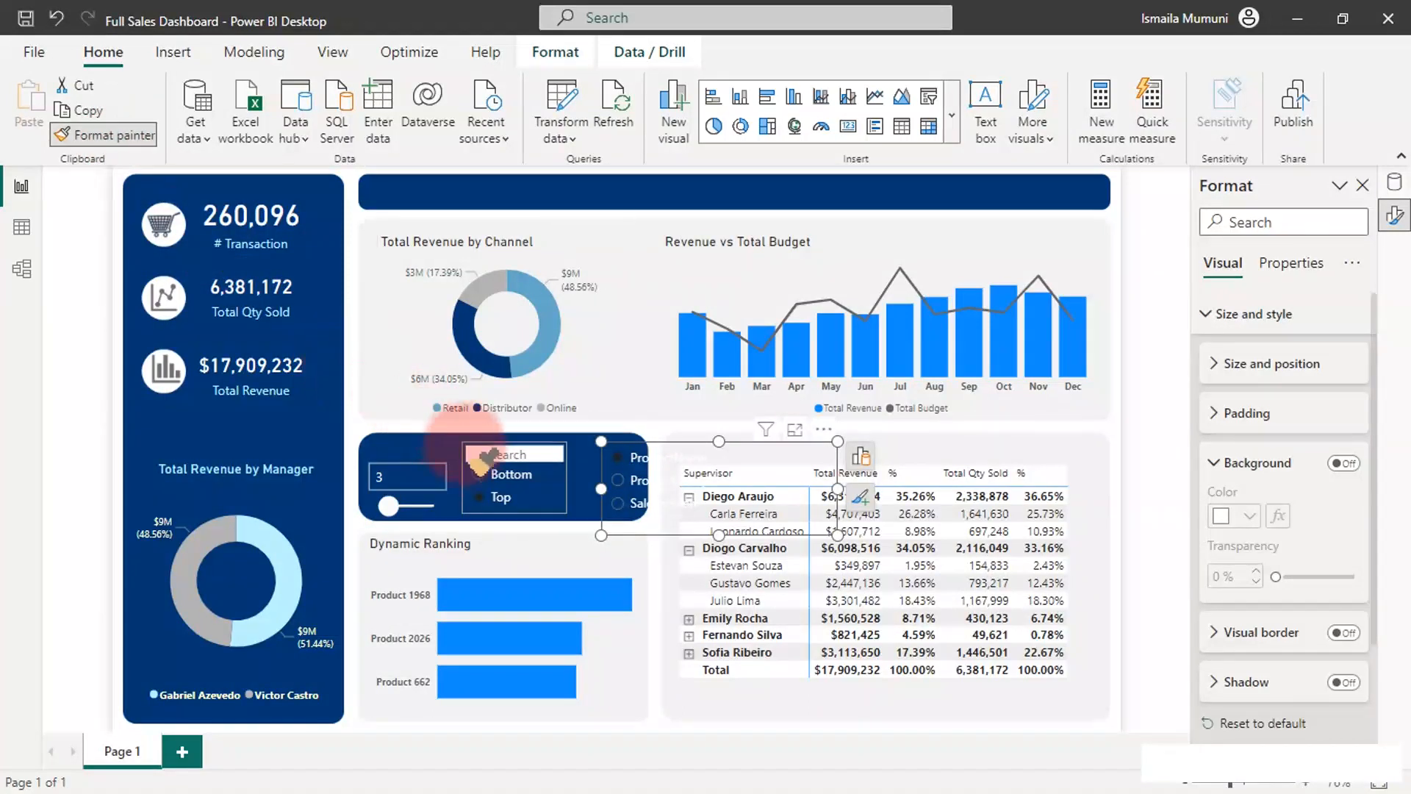
click(537, 501)
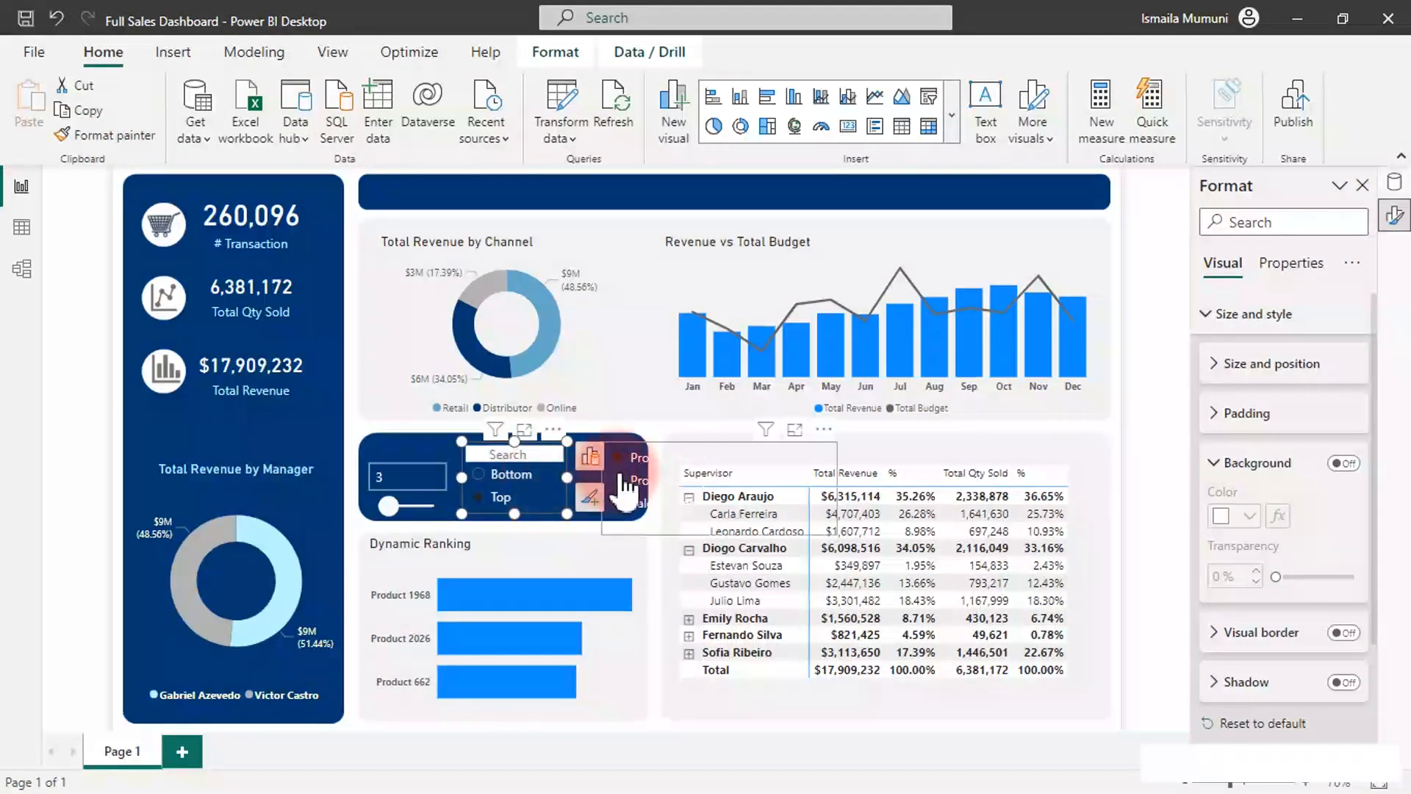
click(672, 461)
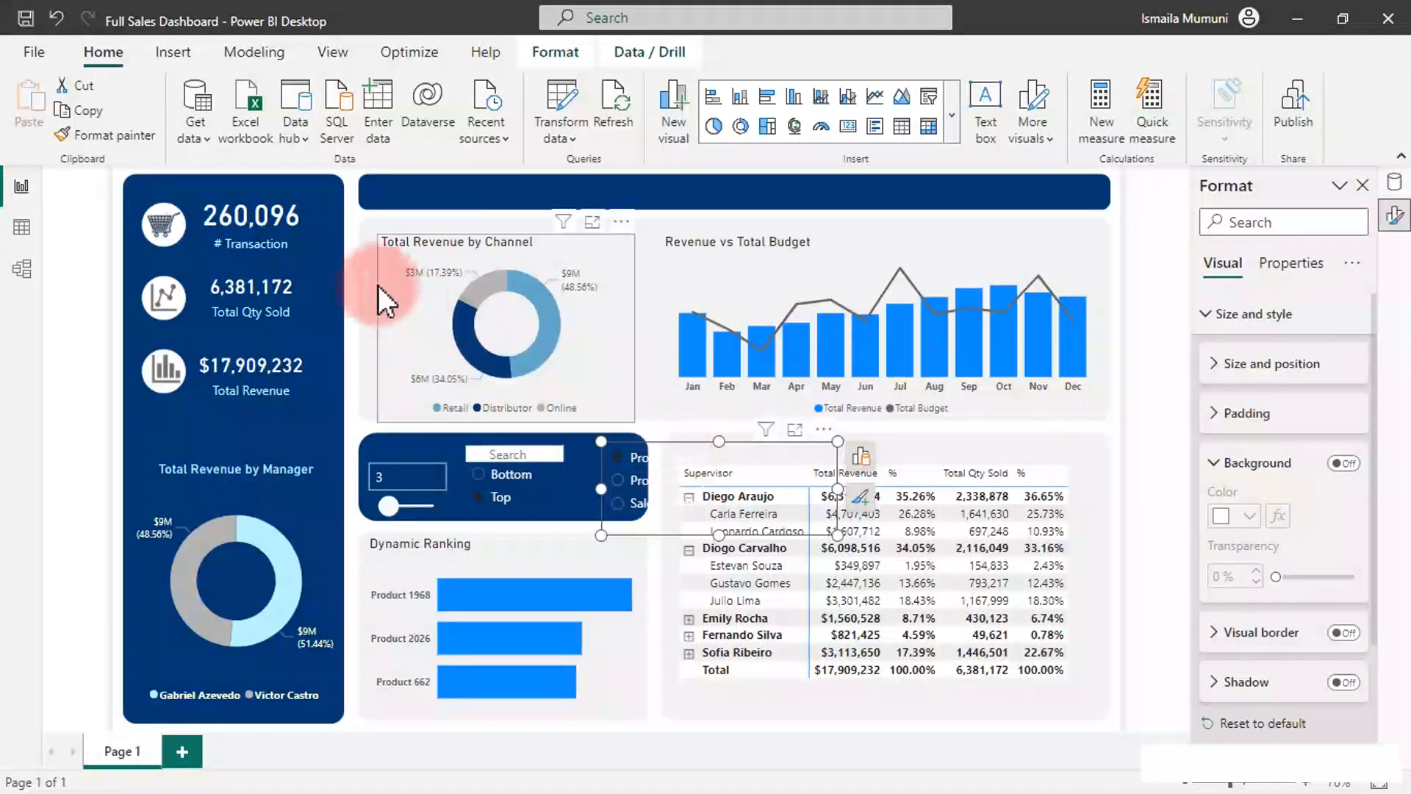
click(124, 136)
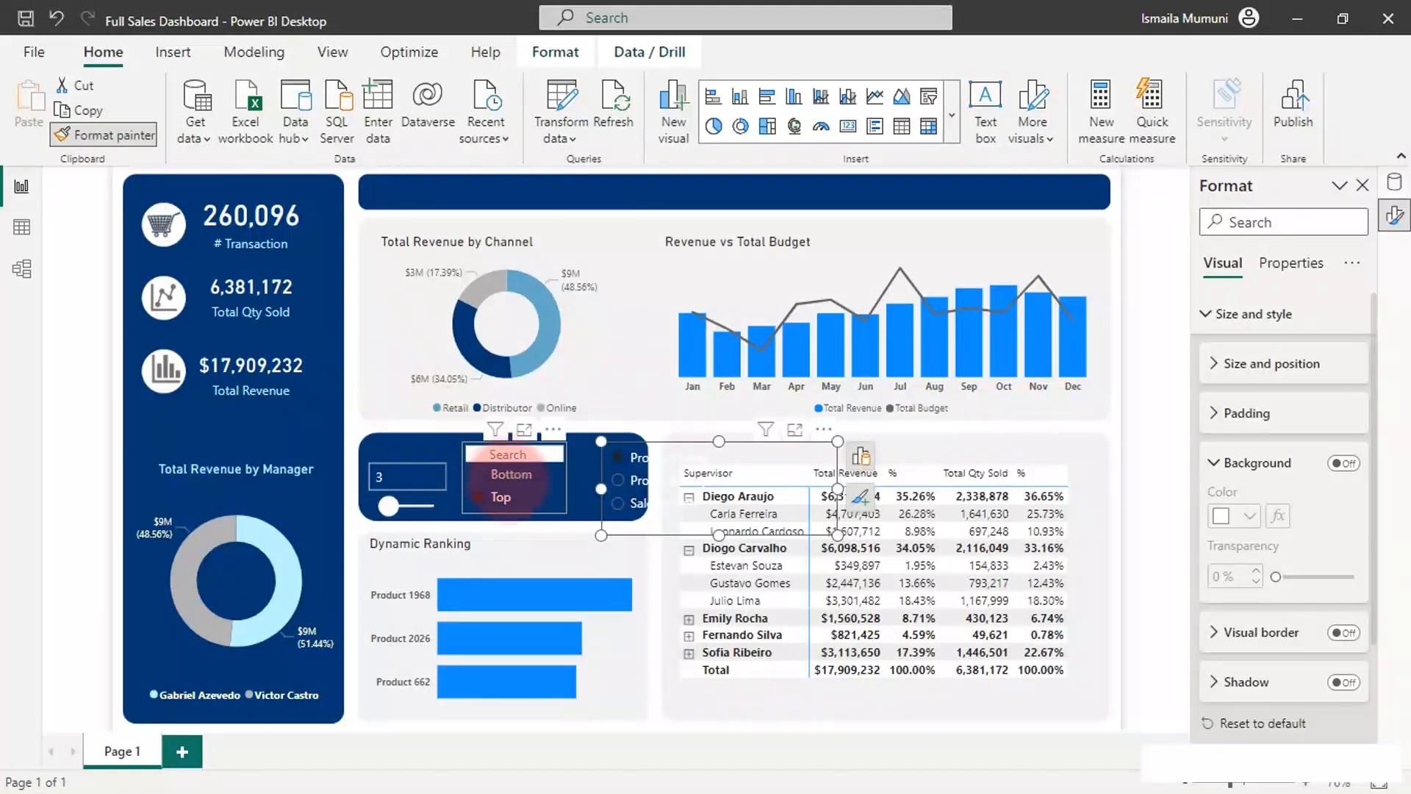
click(537, 500)
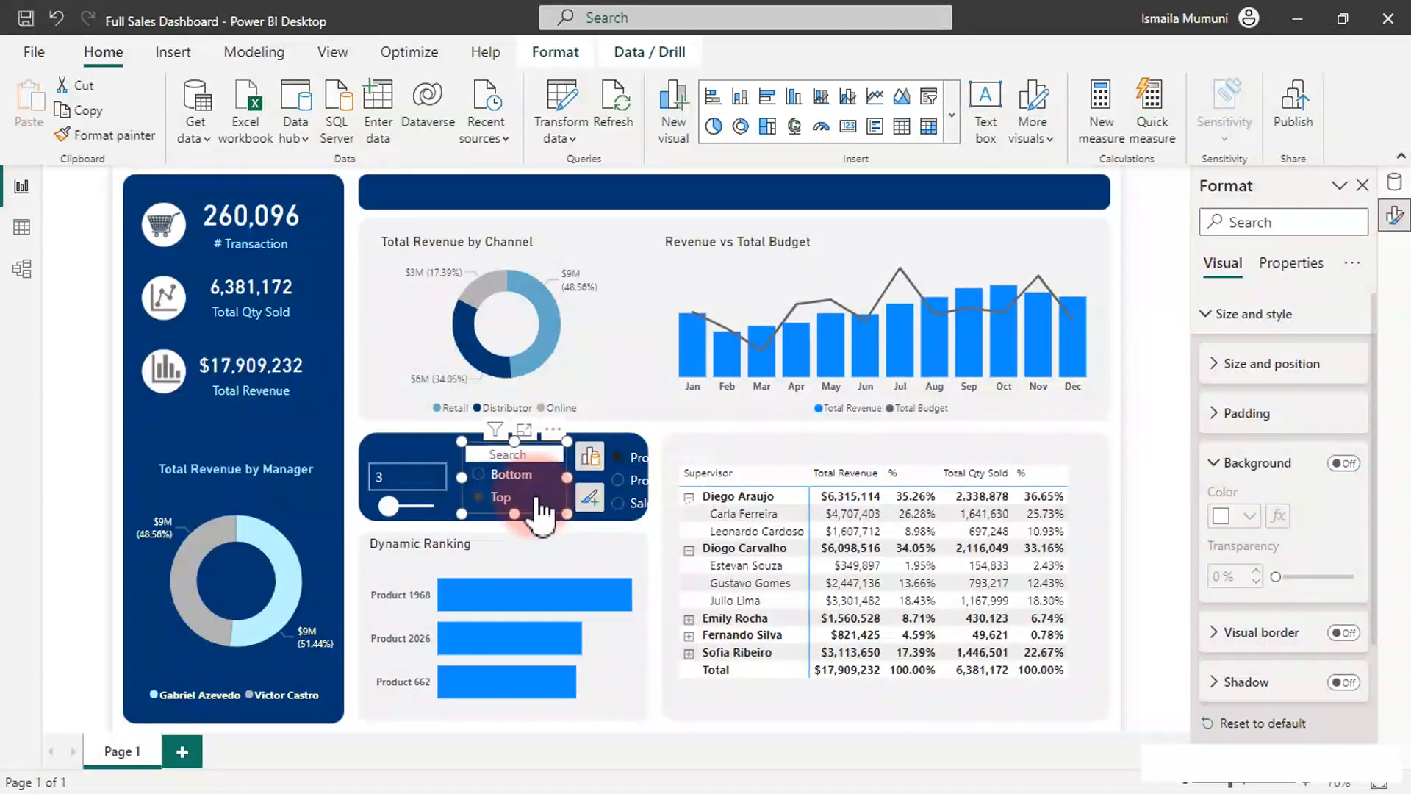
Step: Add a new table visual to the page from the Select field of the Choose RankType table
click(500, 476)
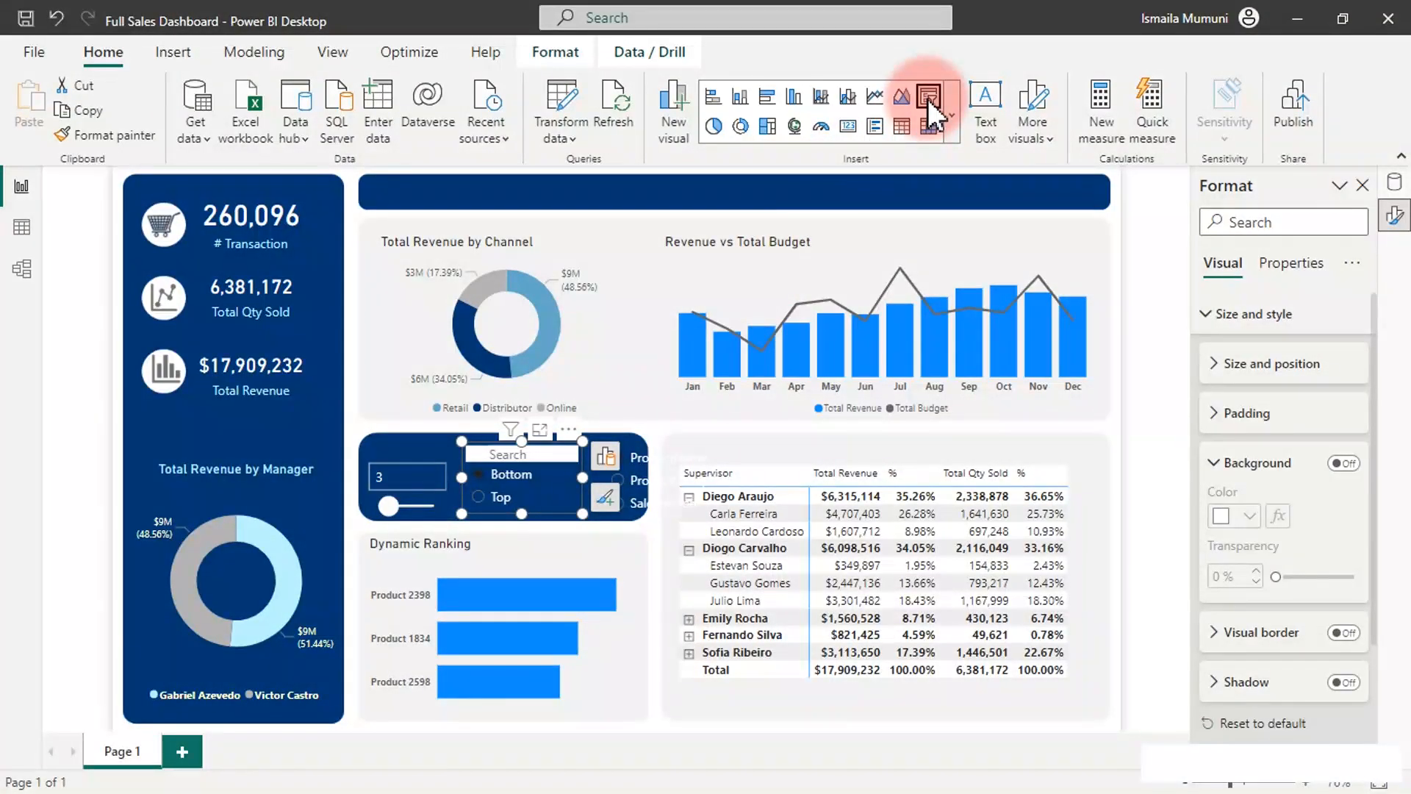
click(1339, 222)
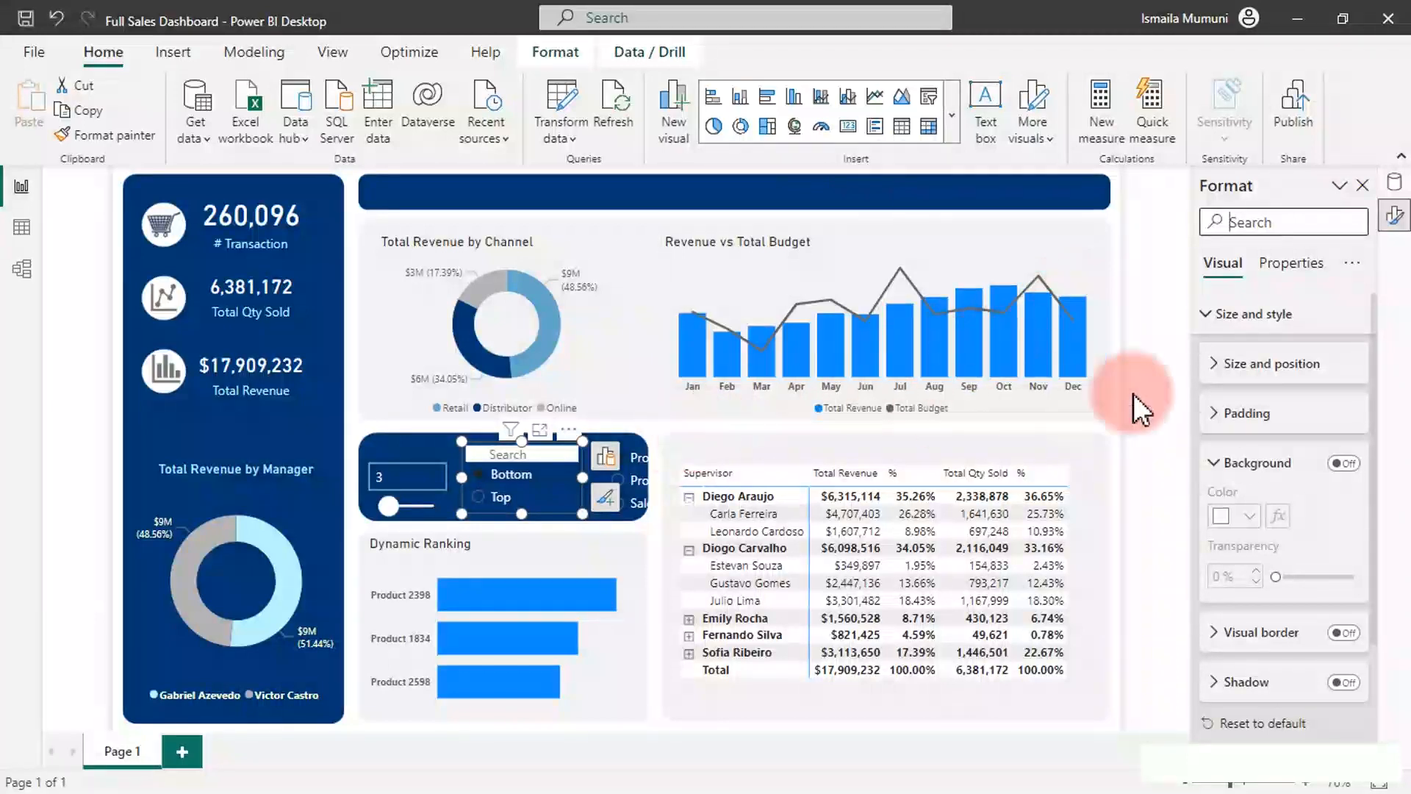
click(1391, 185)
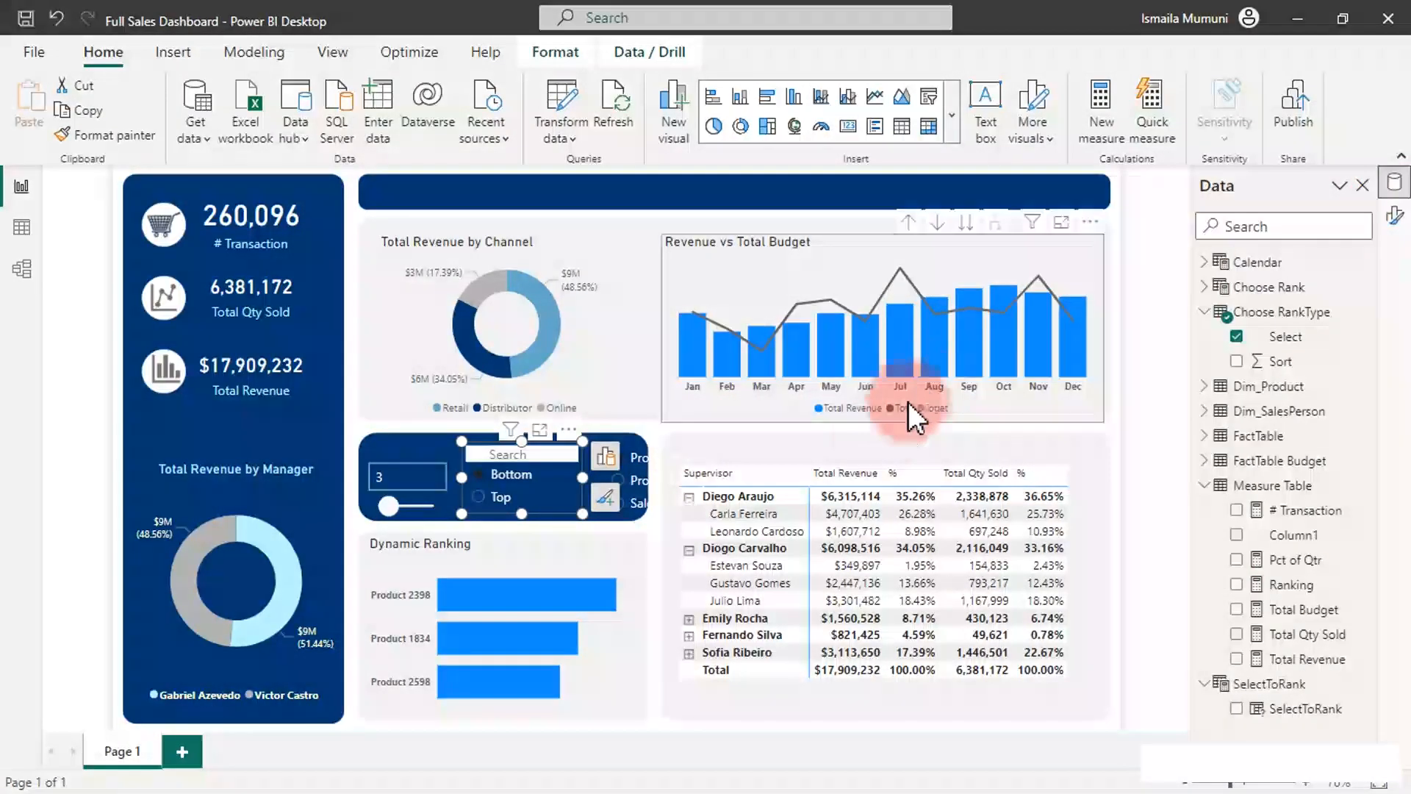
click(357, 350)
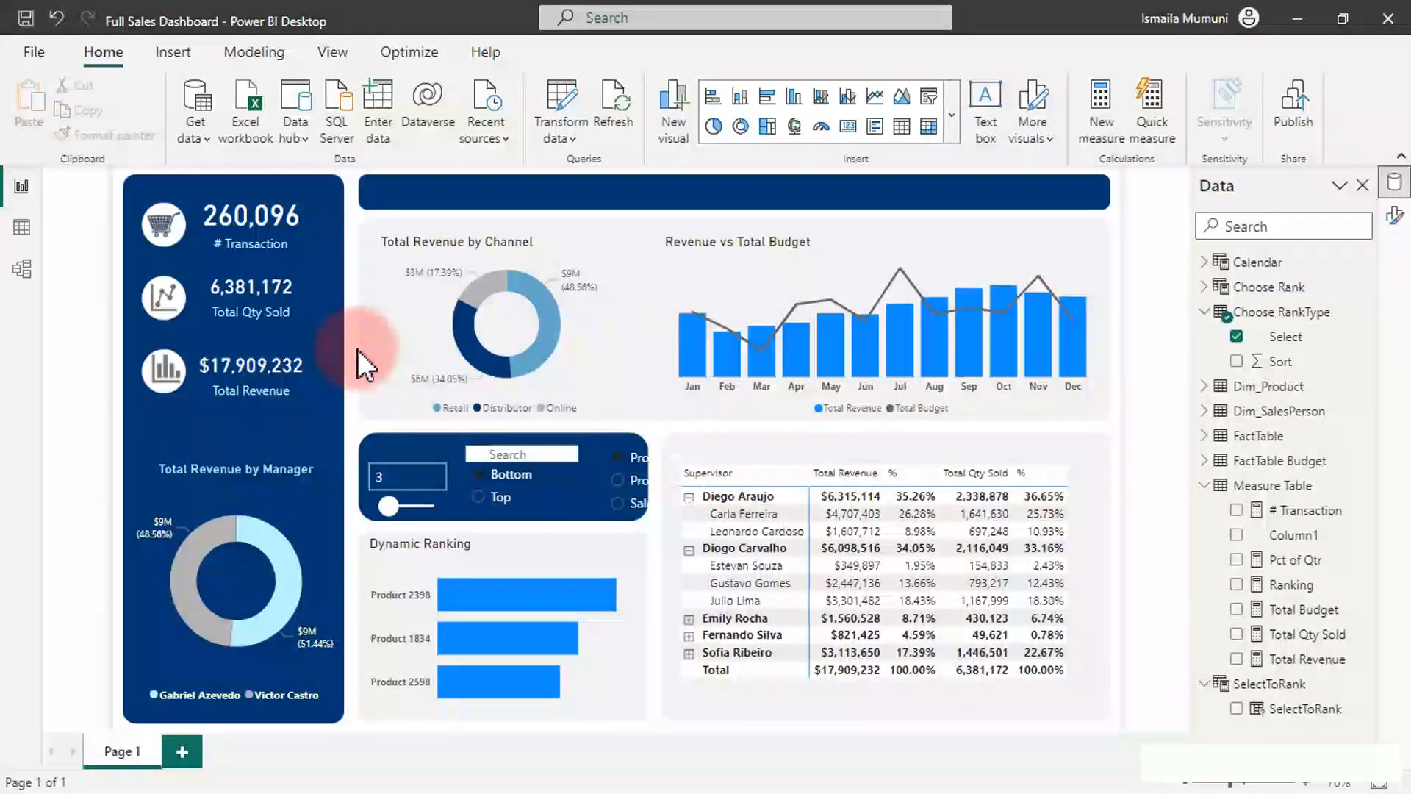
click(1237, 336)
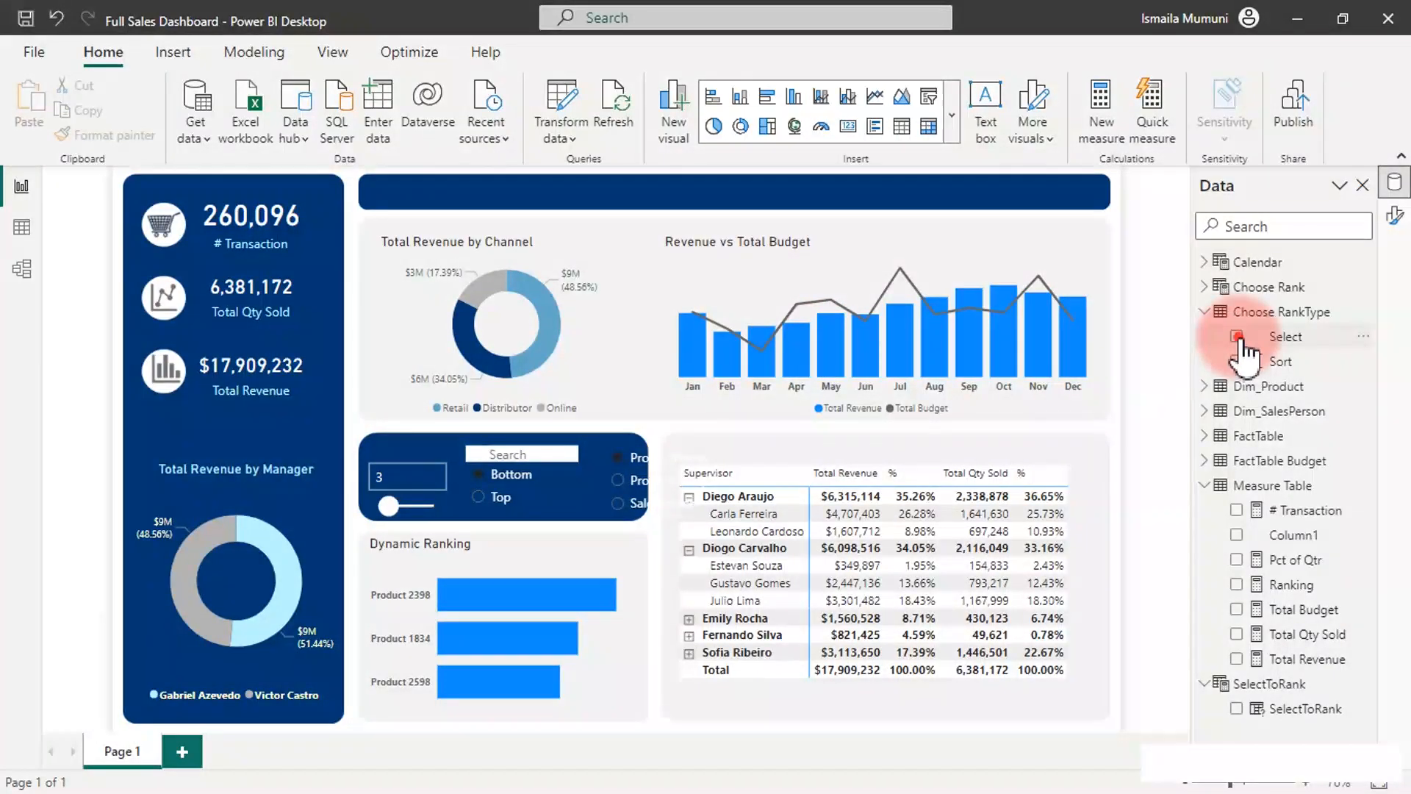
click(1237, 336)
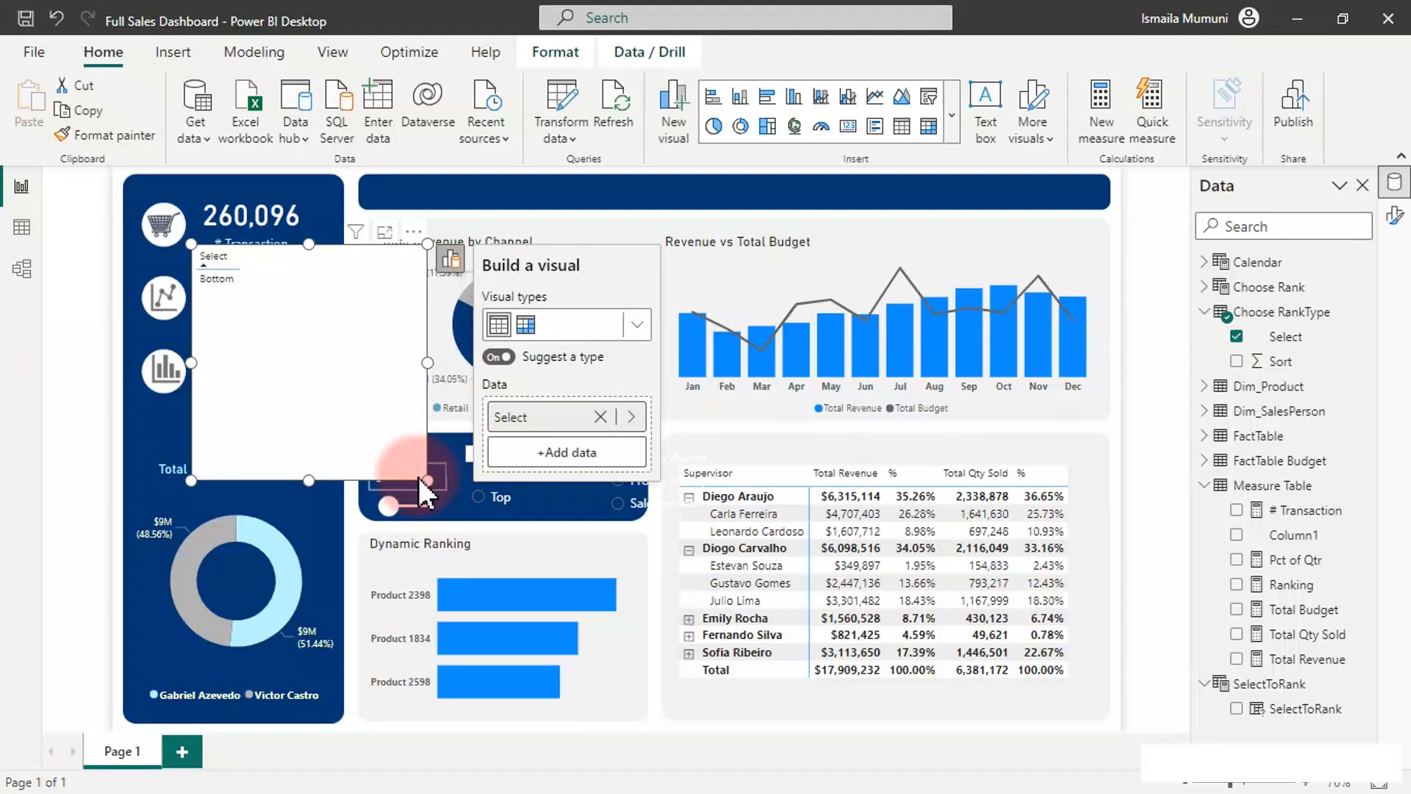
Step: Delete the old Top/Bottom slicer with the search box and convert the new Select table into a slicer
click(539, 508)
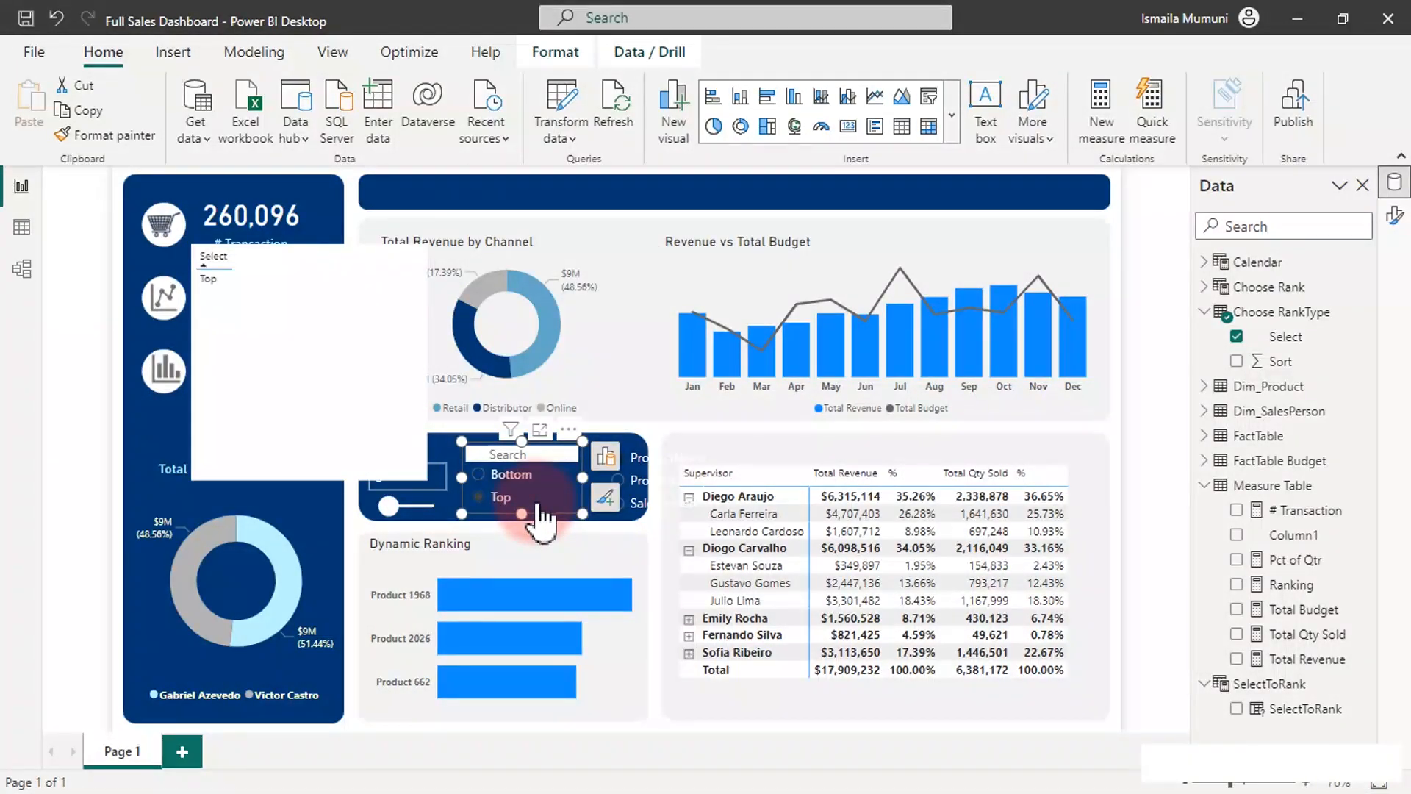
key(Delete)
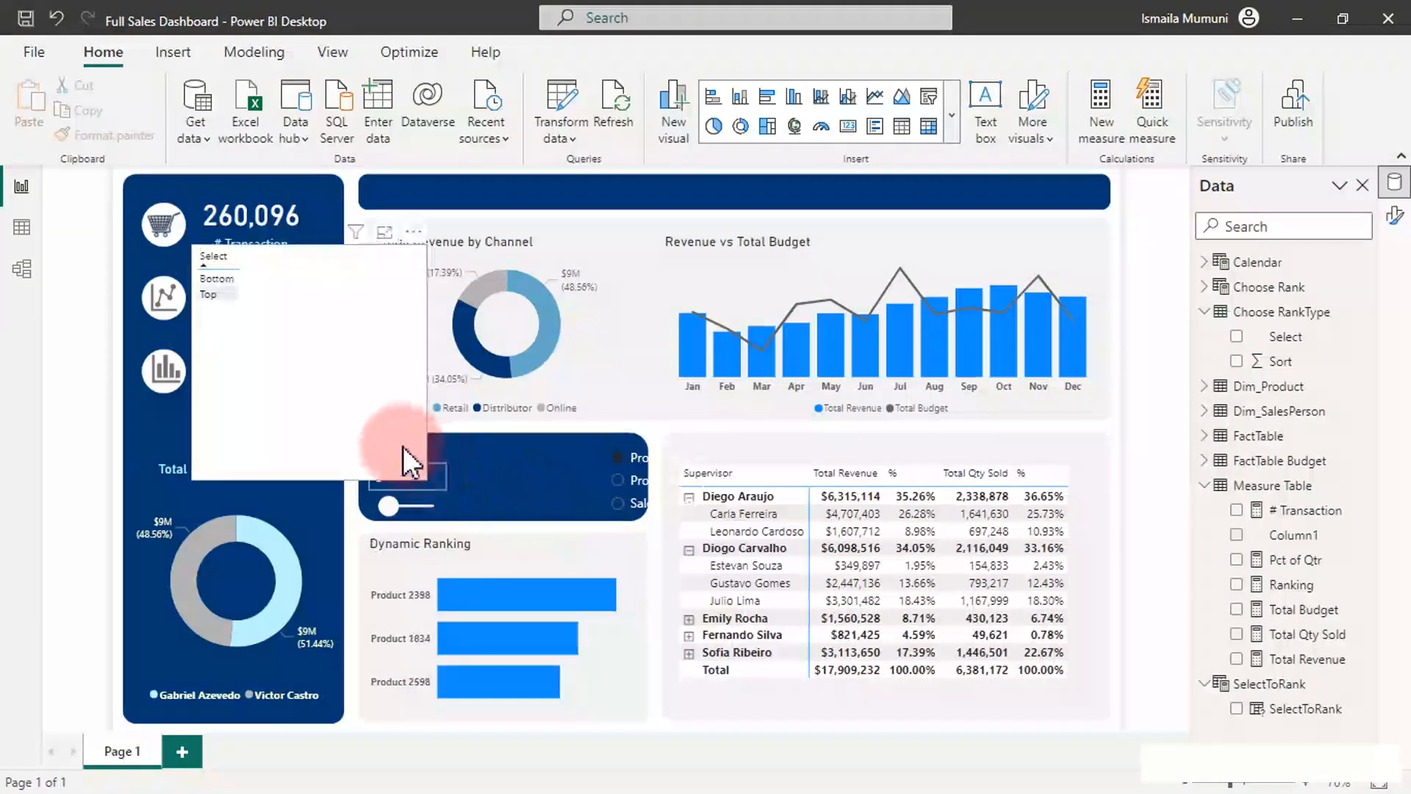
click(394, 426)
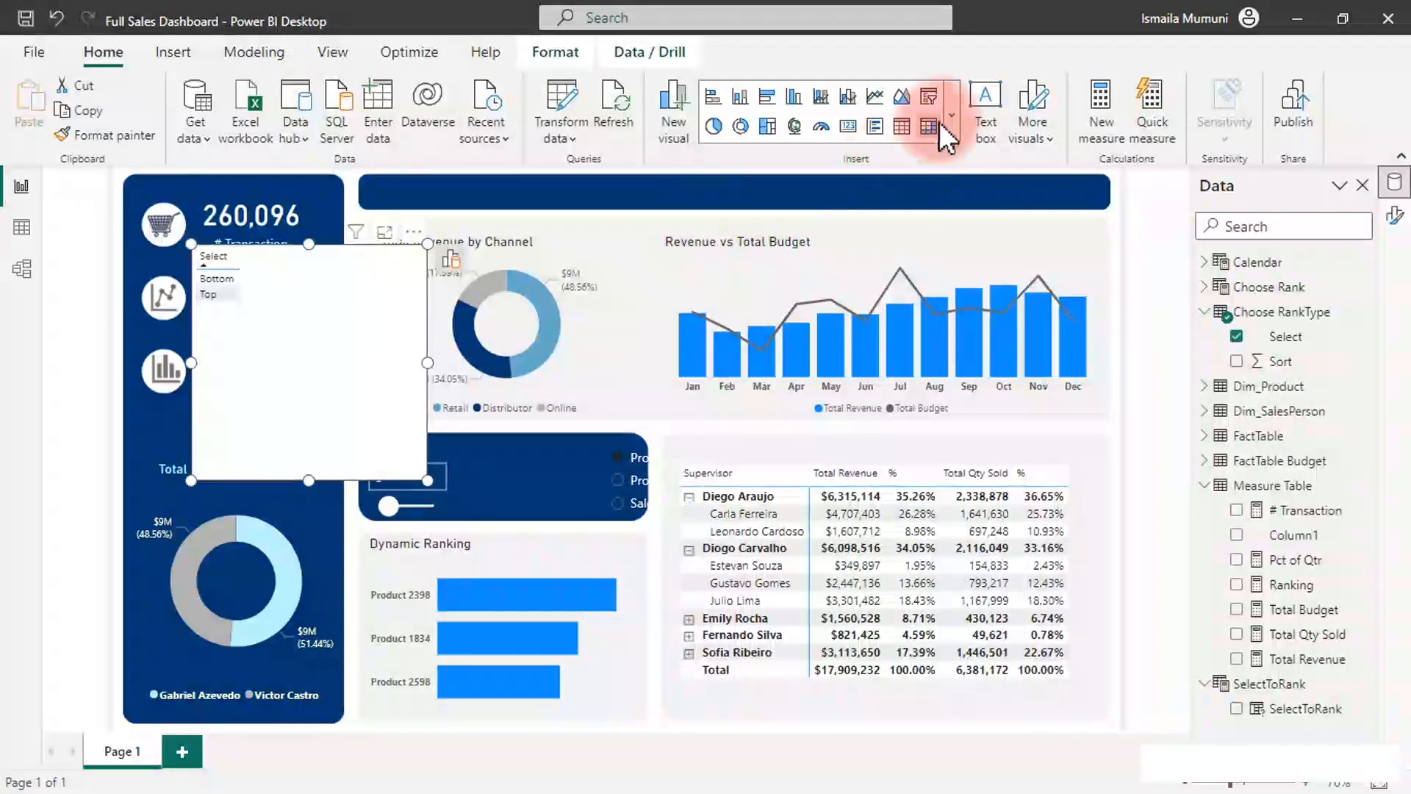
click(933, 100)
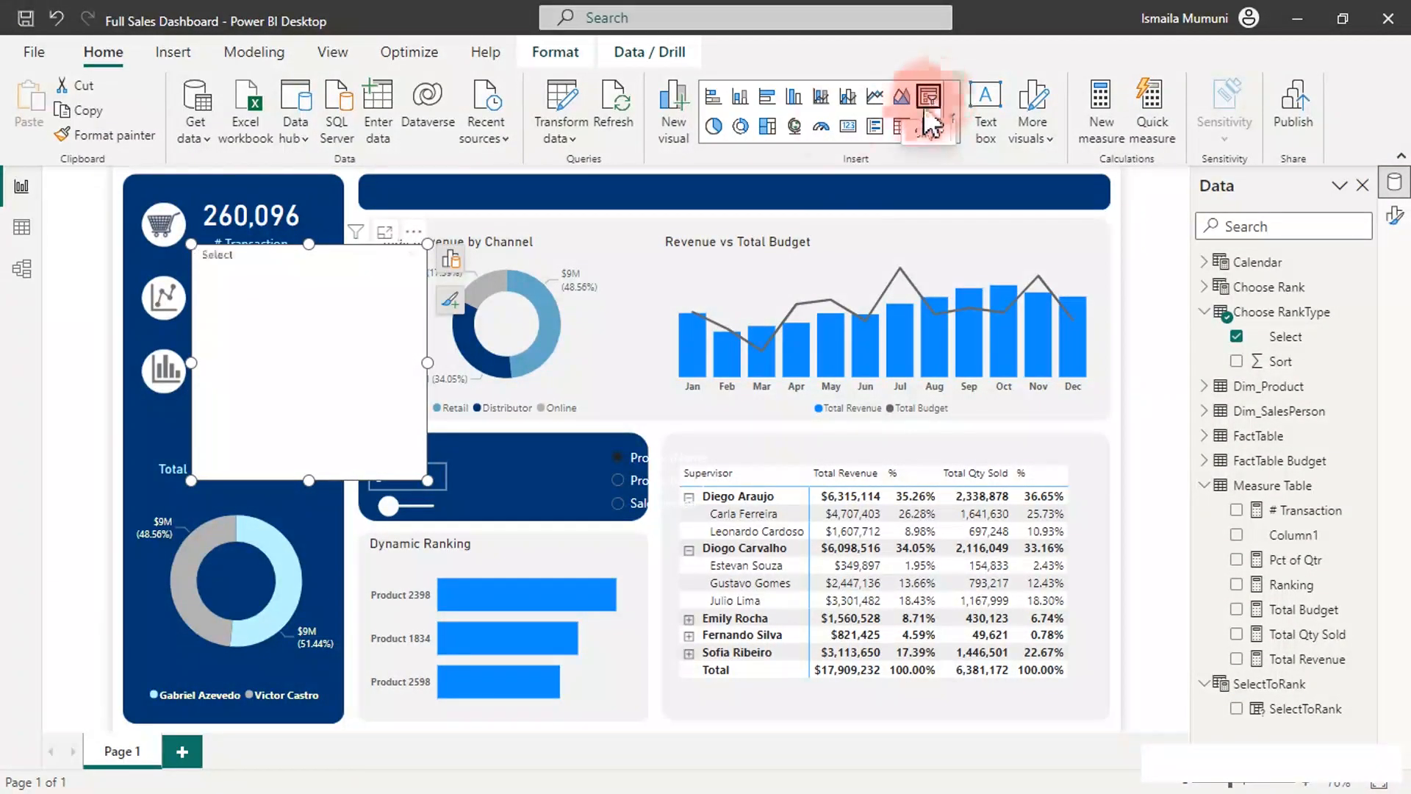
Step: Fit the new Top/Bottom slicer inside the dark blue card and copy the SelectToRank slicer's formatting to it with Format painter
drag(191, 243, 285, 412)
drag(406, 397, 548, 473)
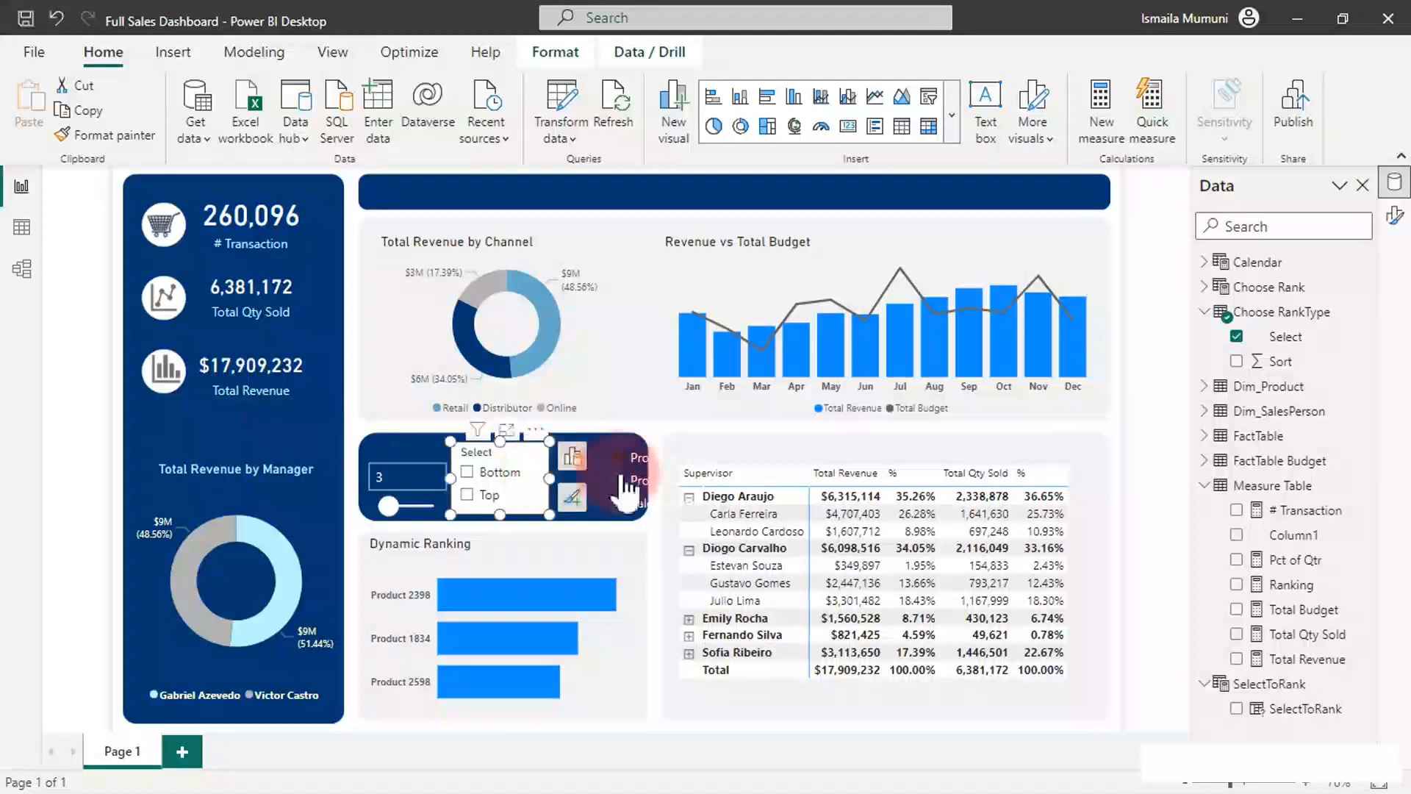
click(703, 465)
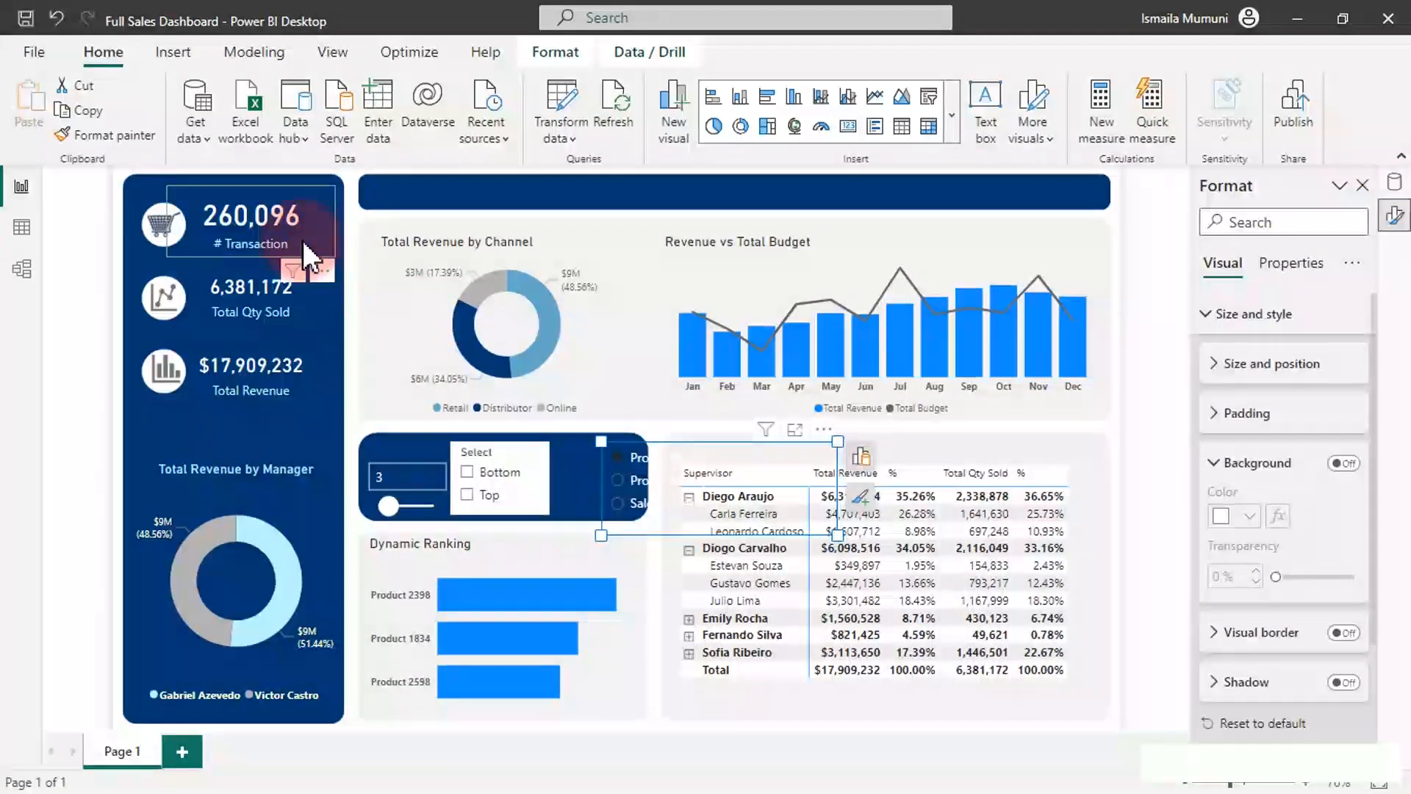
click(142, 132)
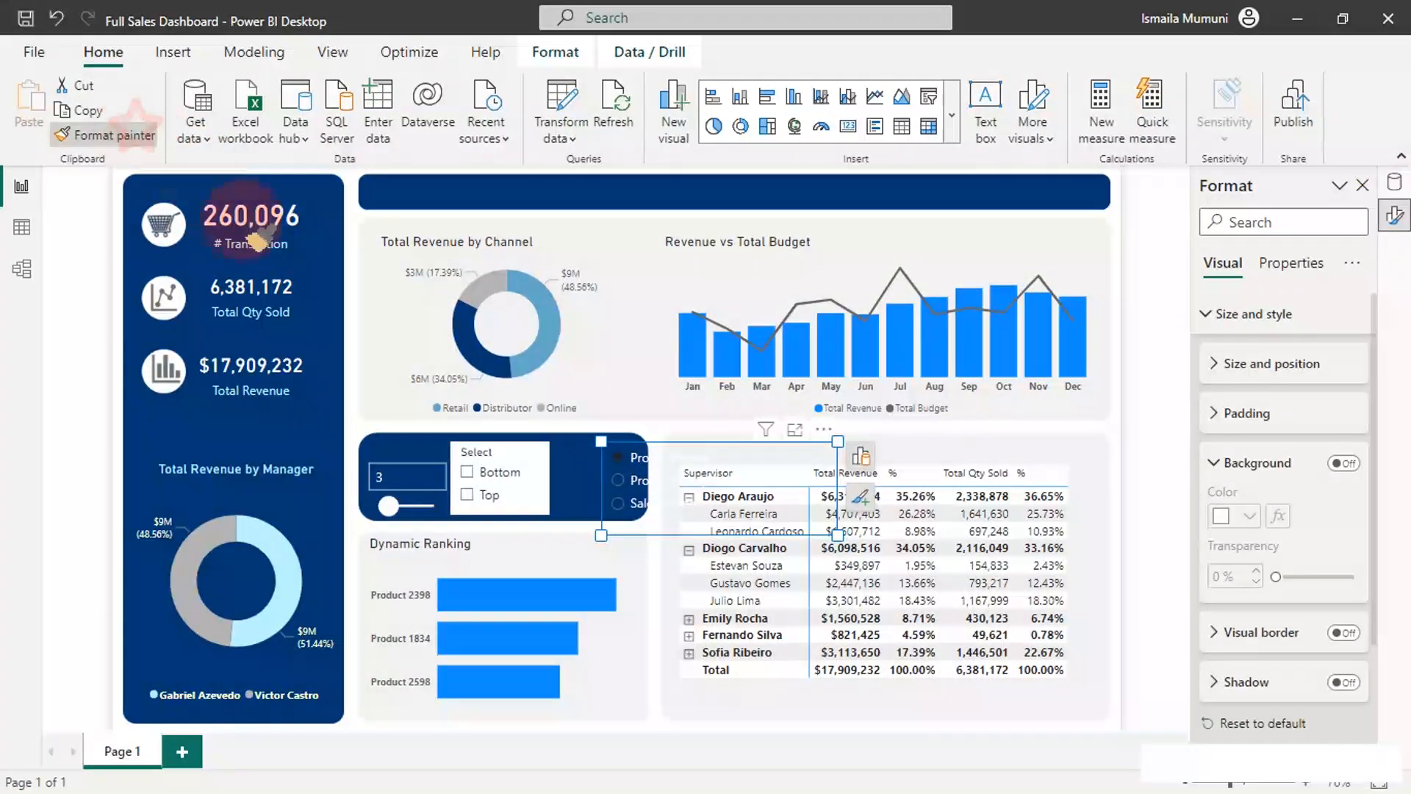
click(543, 501)
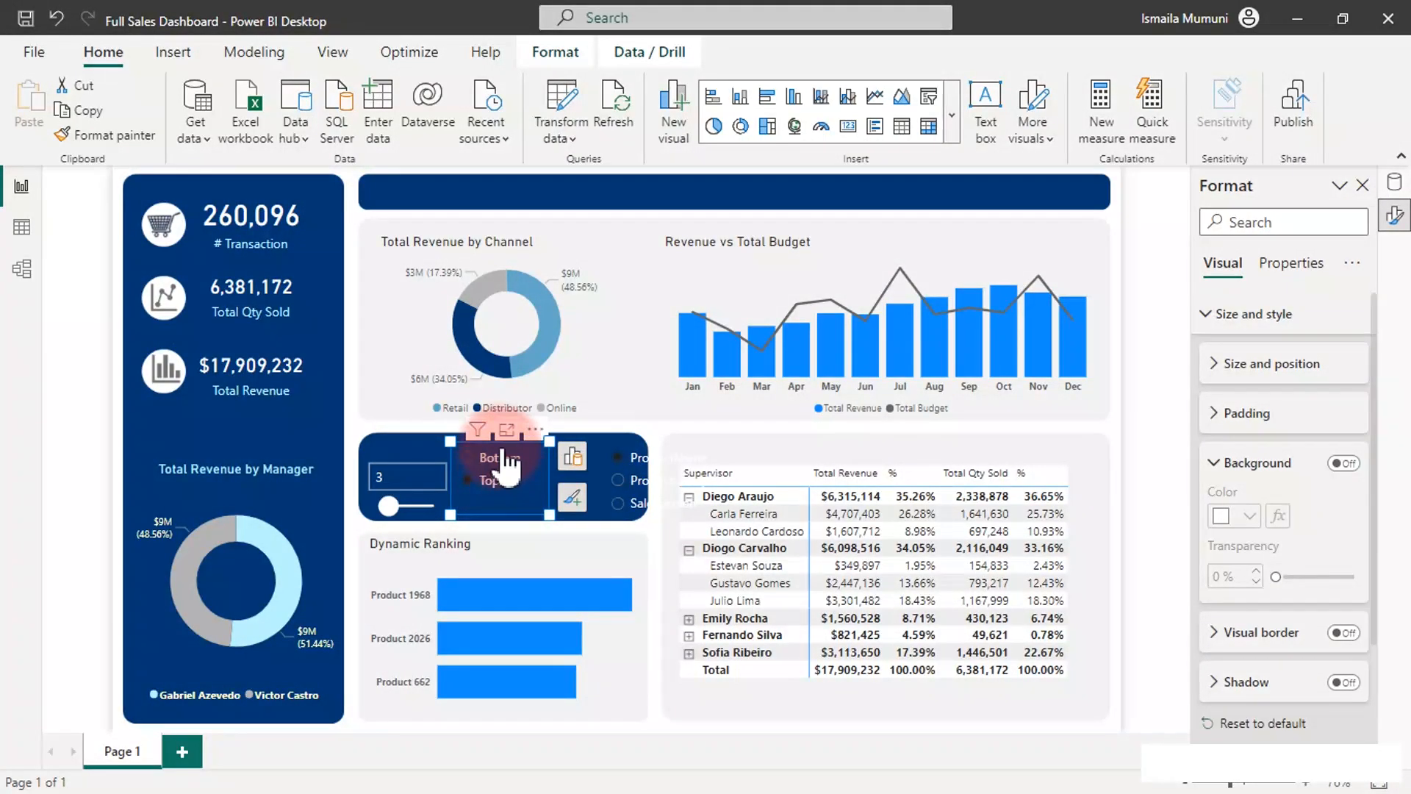
drag(548, 444, 544, 461)
Step: Shrink the SelectToRank slicer, place it fully inside the card's right end with all three options showing, and nudge it up slightly
click(636, 476)
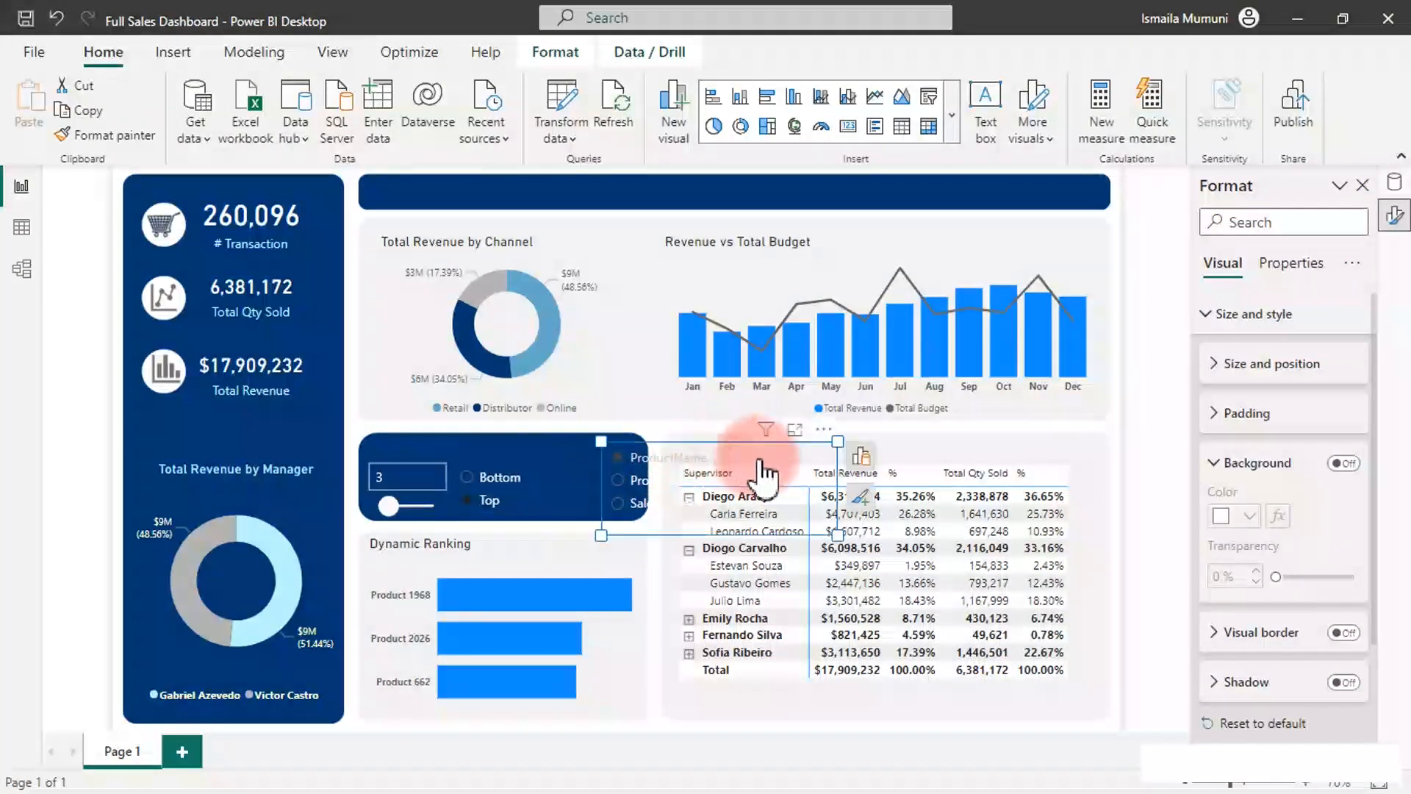
drag(837, 530, 713, 518)
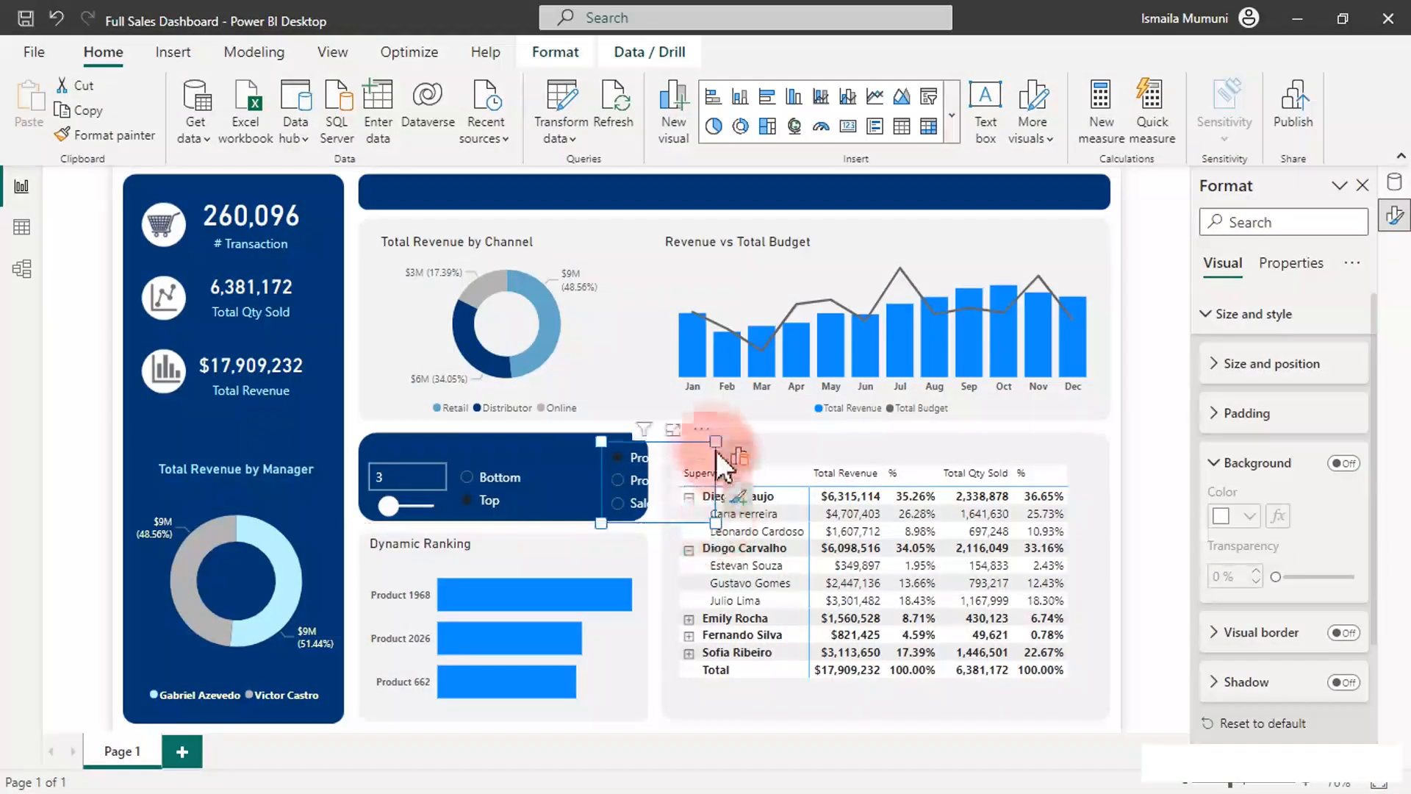
drag(711, 434, 633, 434)
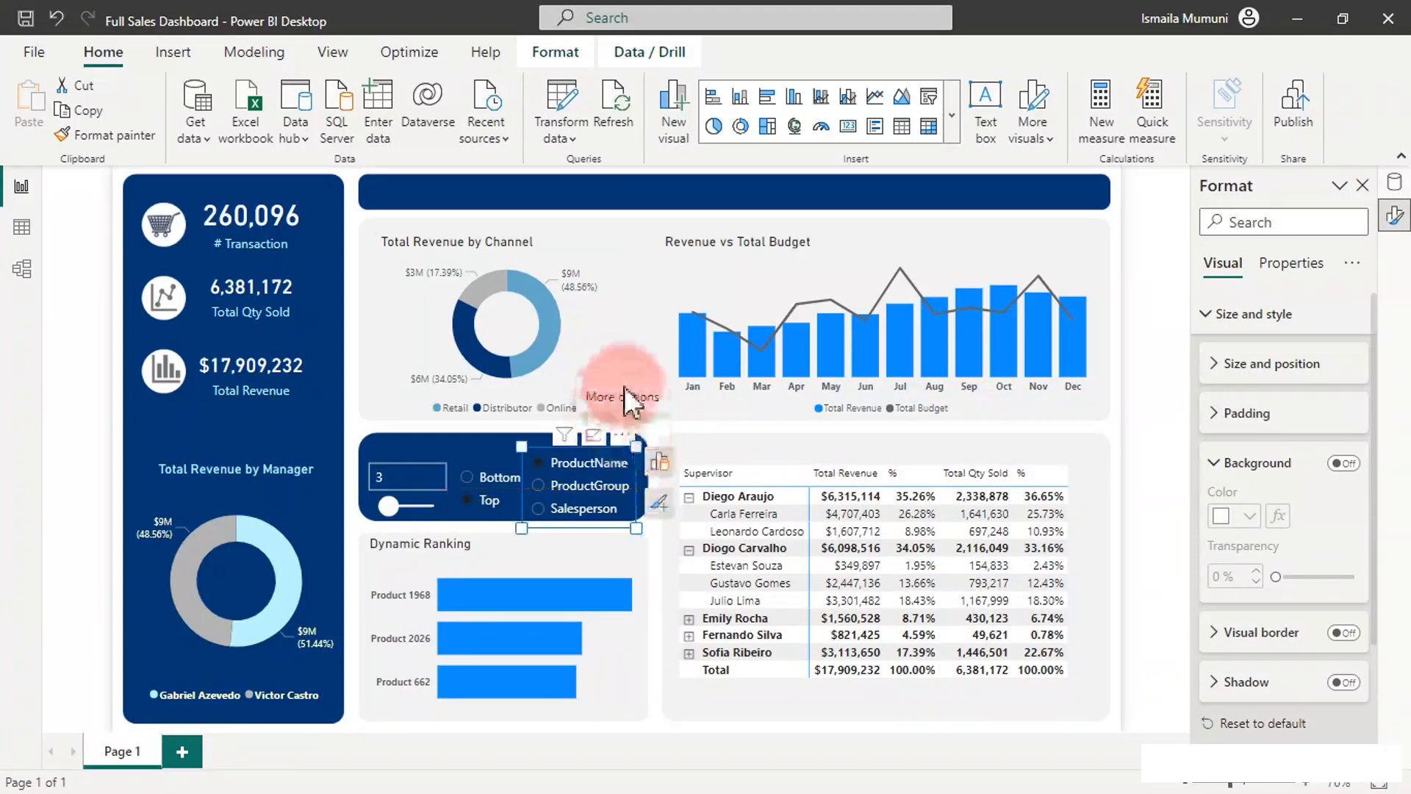
click(656, 350)
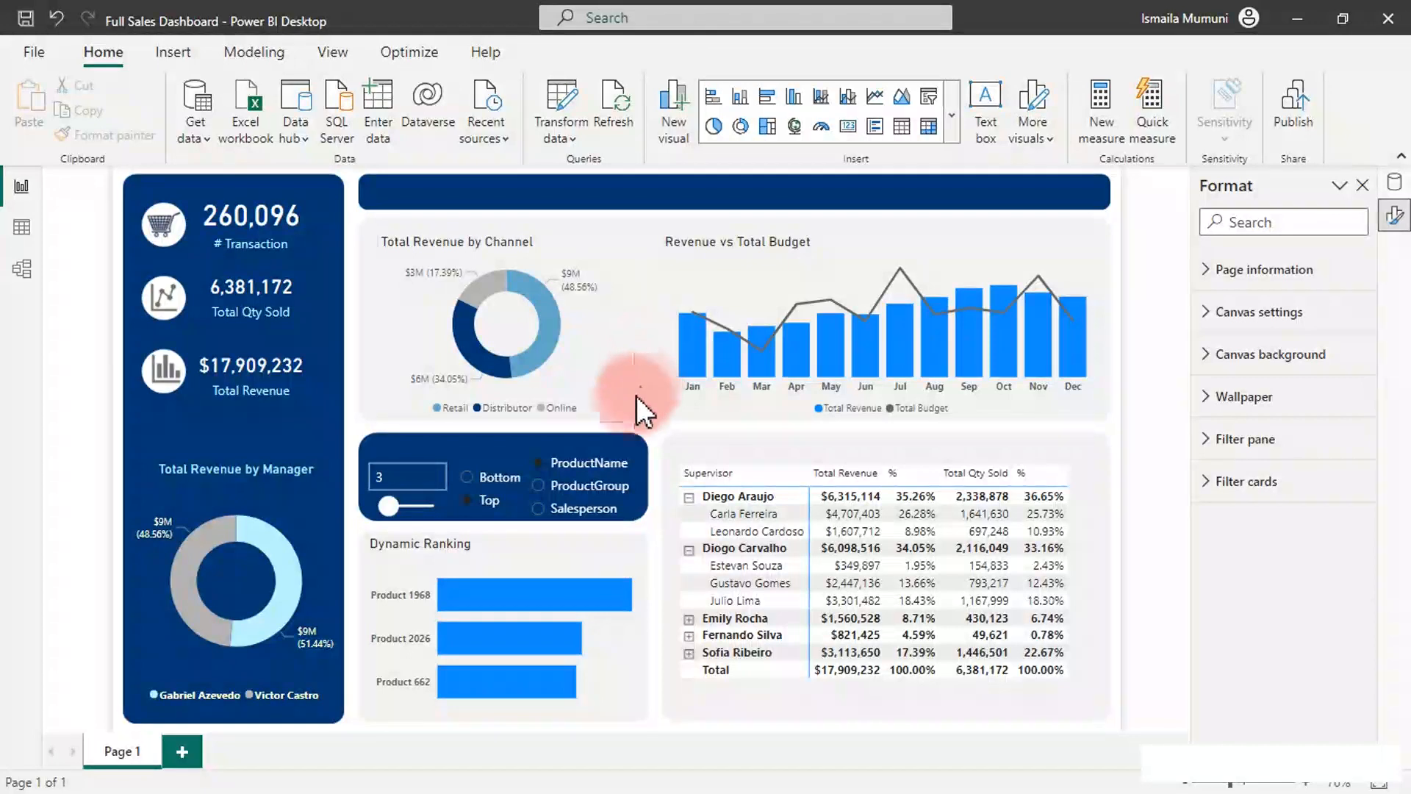
click(636, 461)
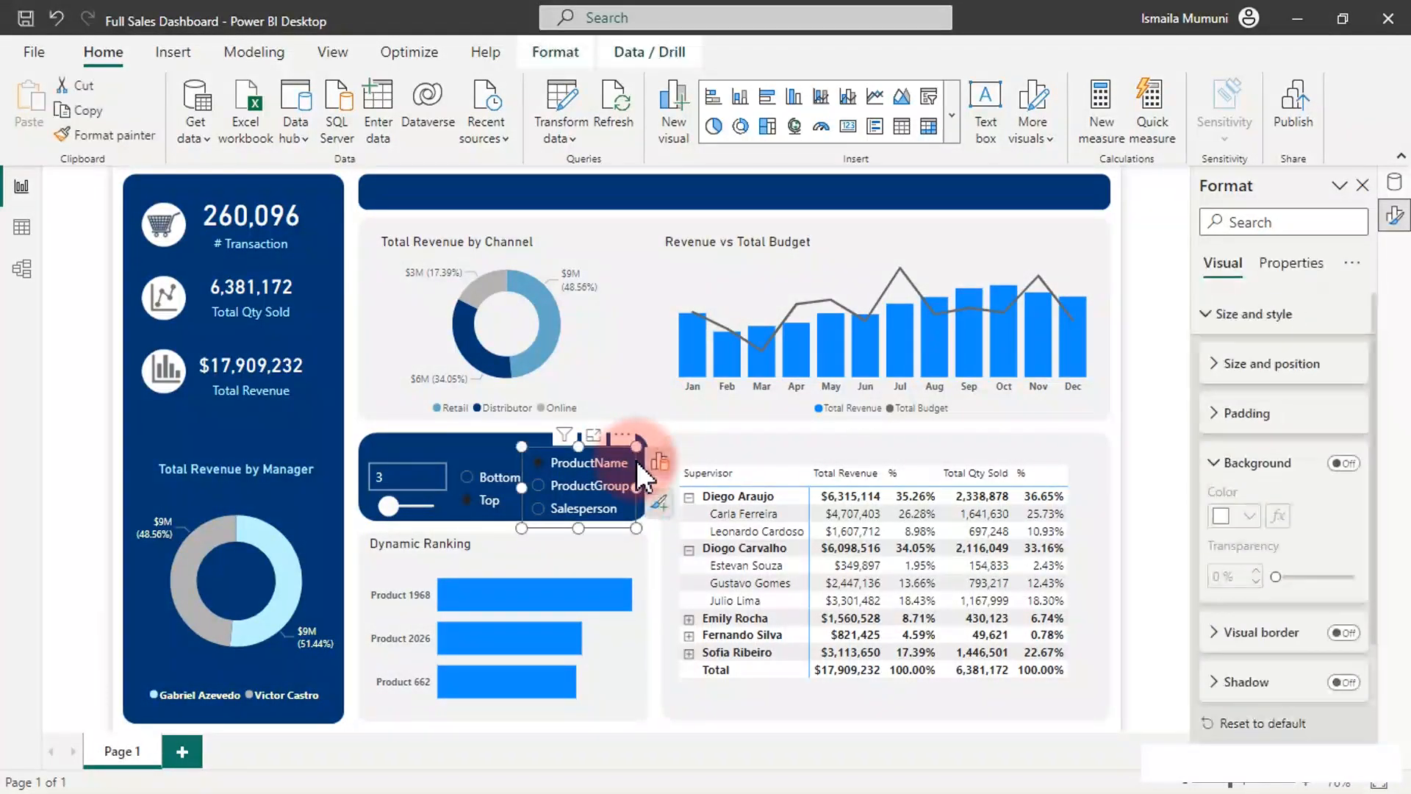
key(Up)
key(Up)
key(Up)
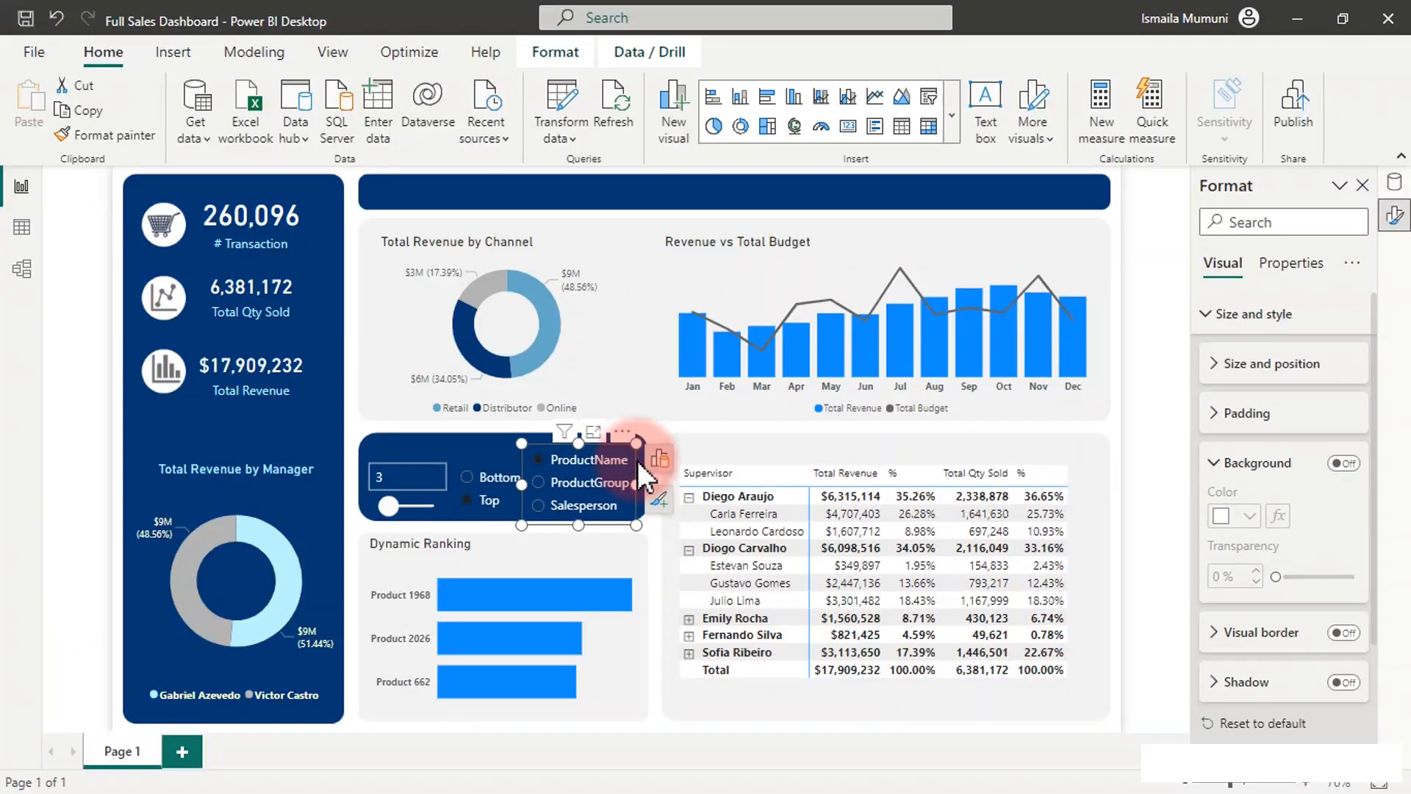
Step: Nudge the Top/Bottom slicer slightly down within the dark blue card
click(503, 513)
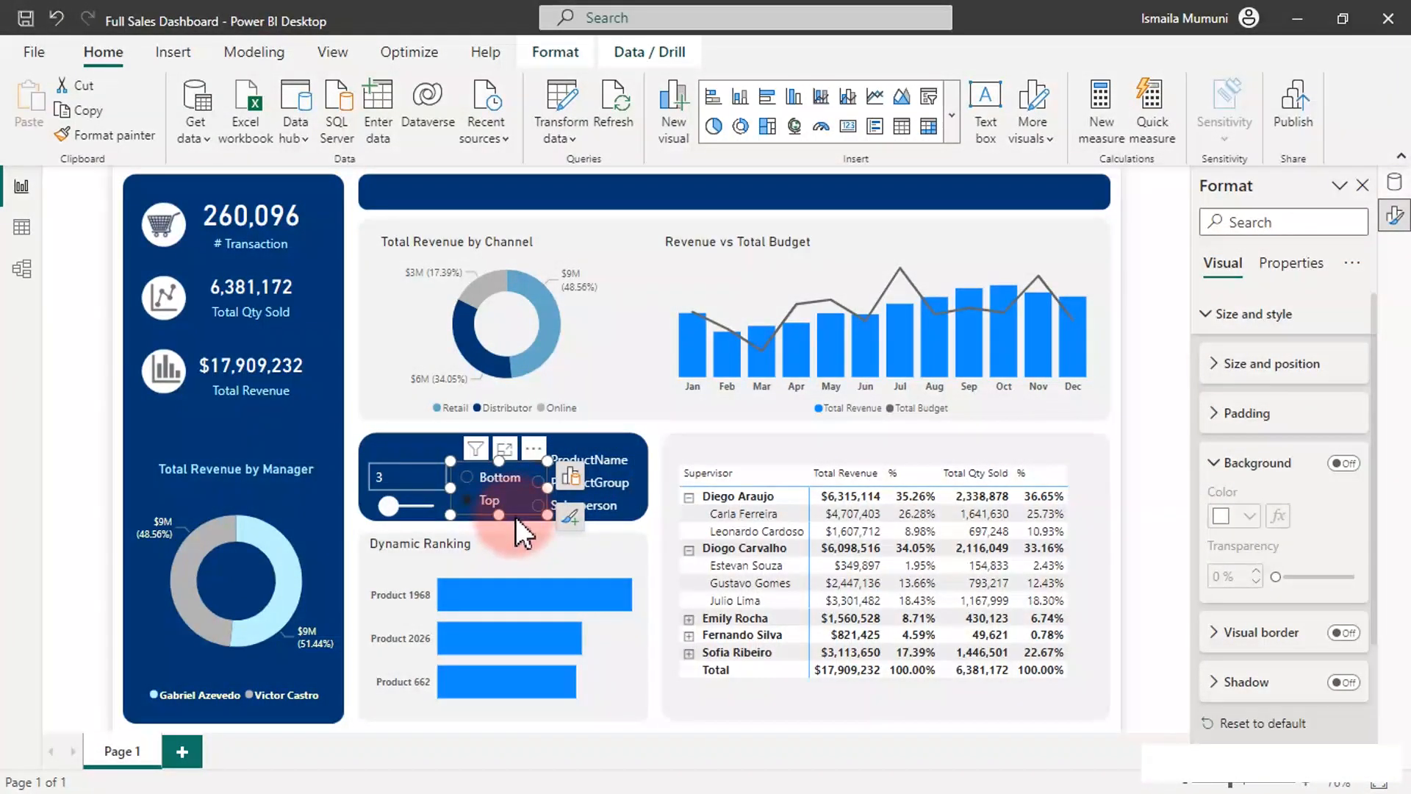
click(514, 516)
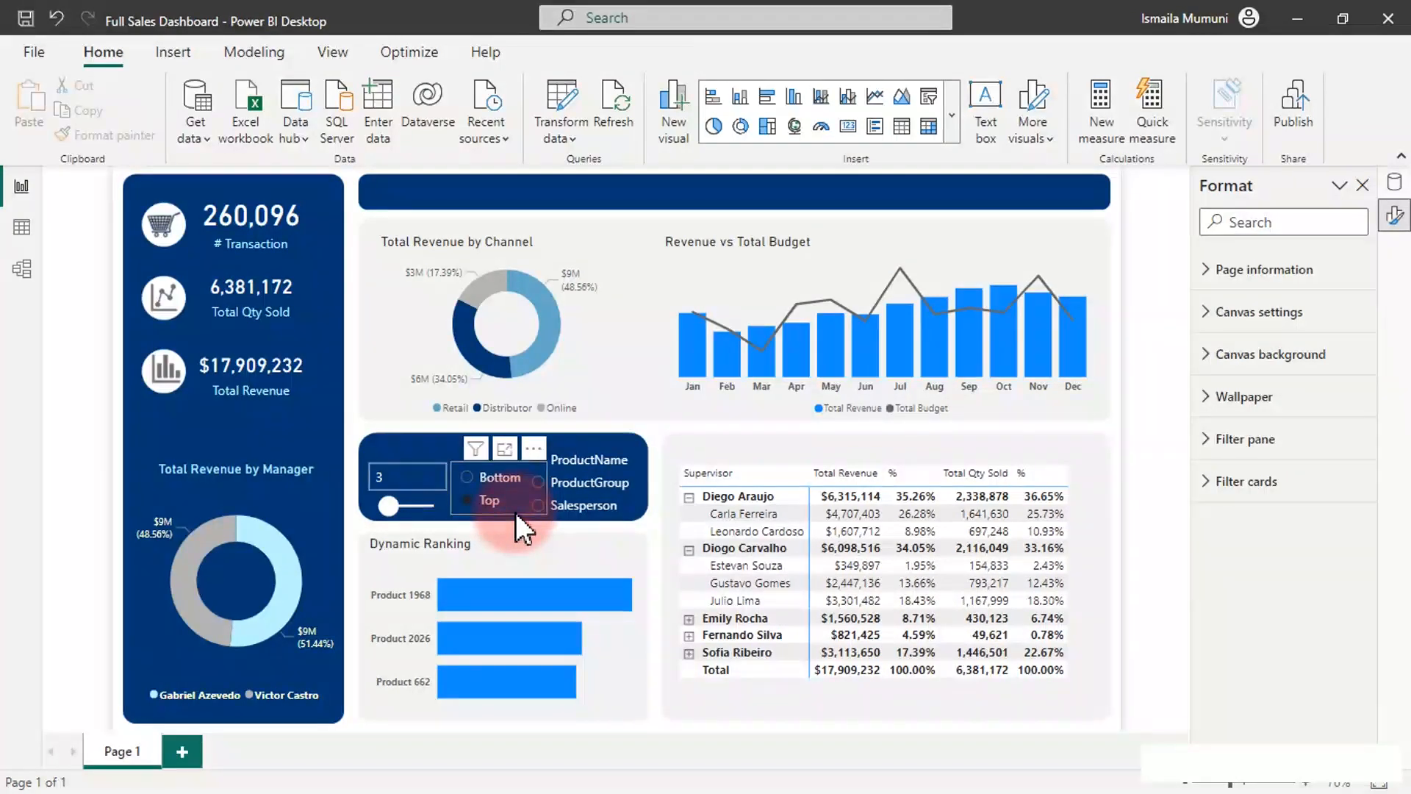
click(515, 513)
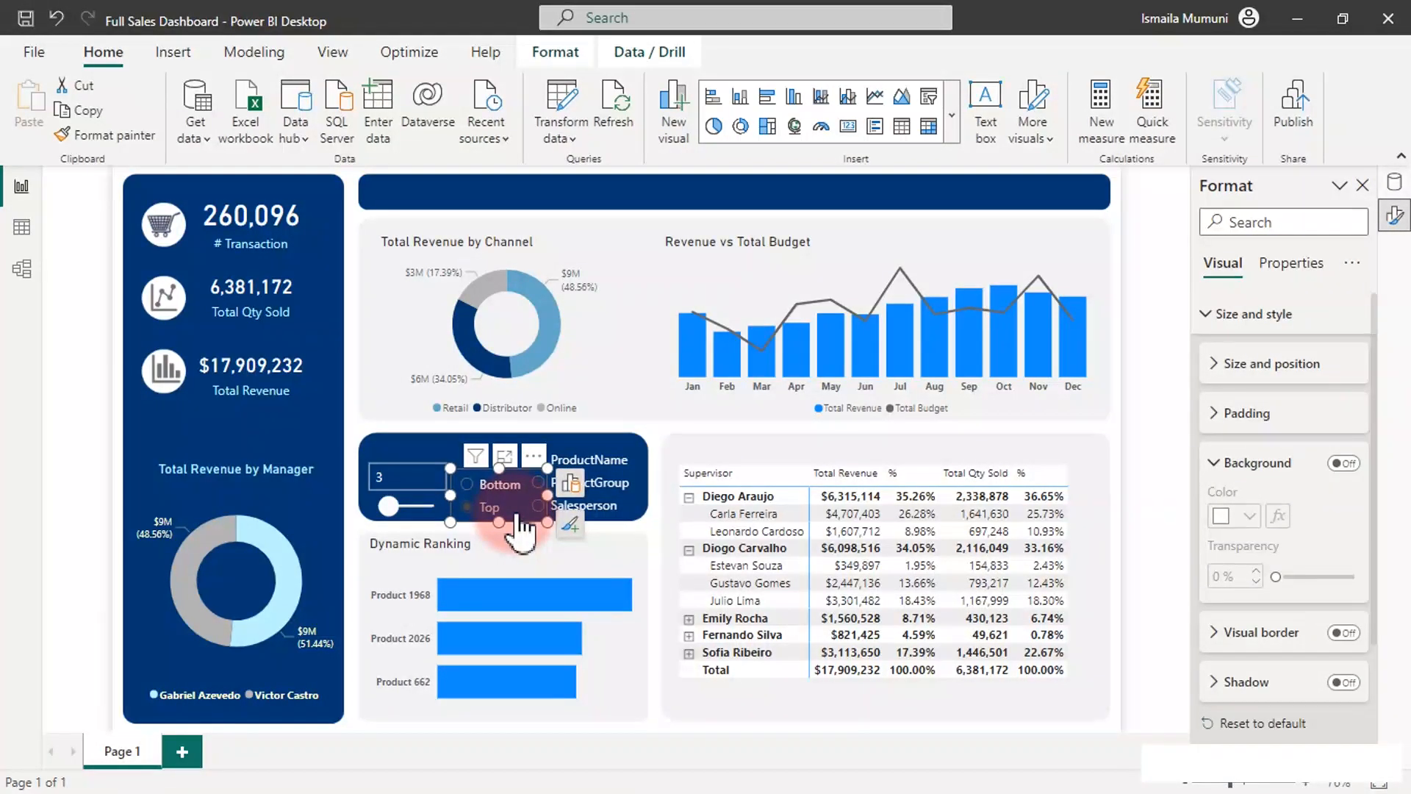
click(369, 412)
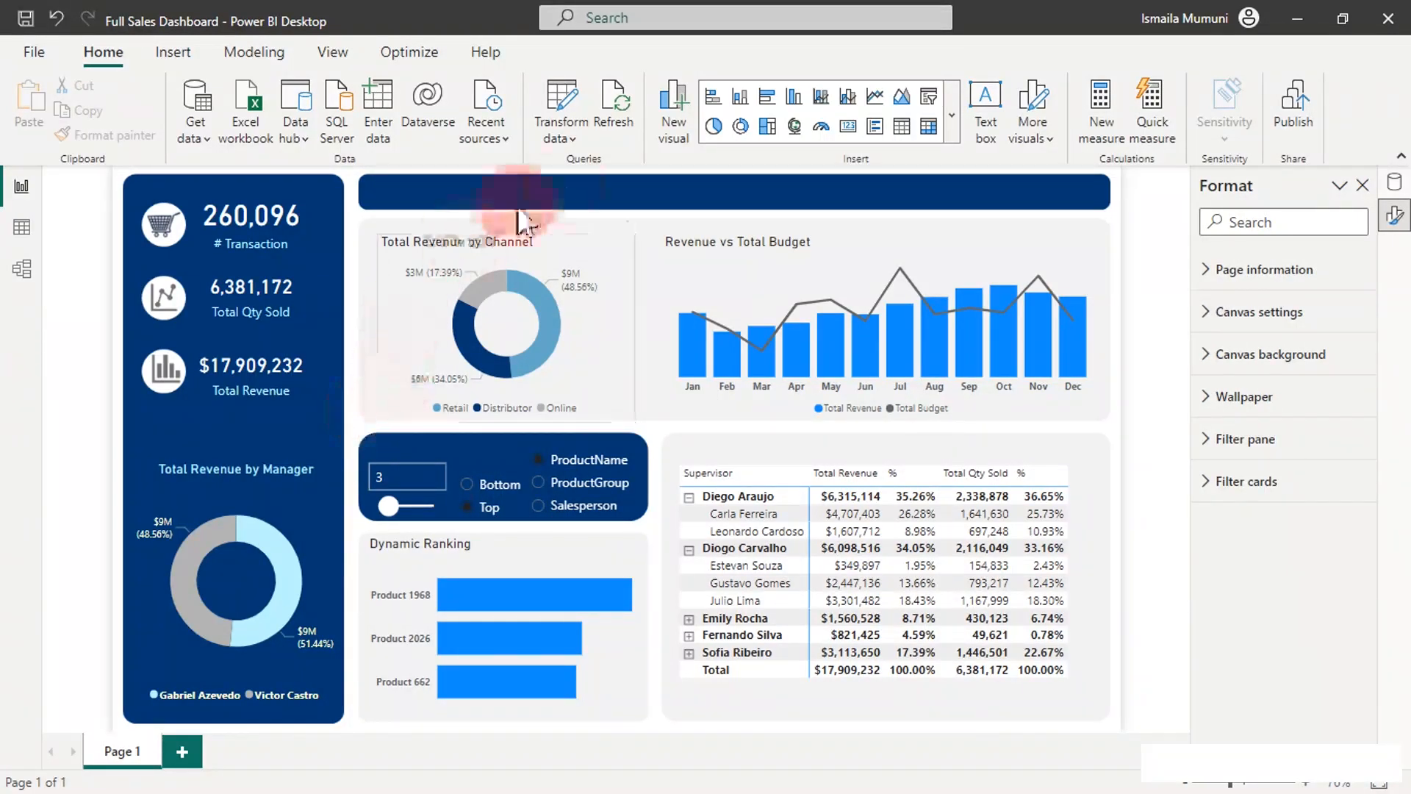
Step: Insert a text box containing the word "Select" and select its text for formatting
click(982, 110)
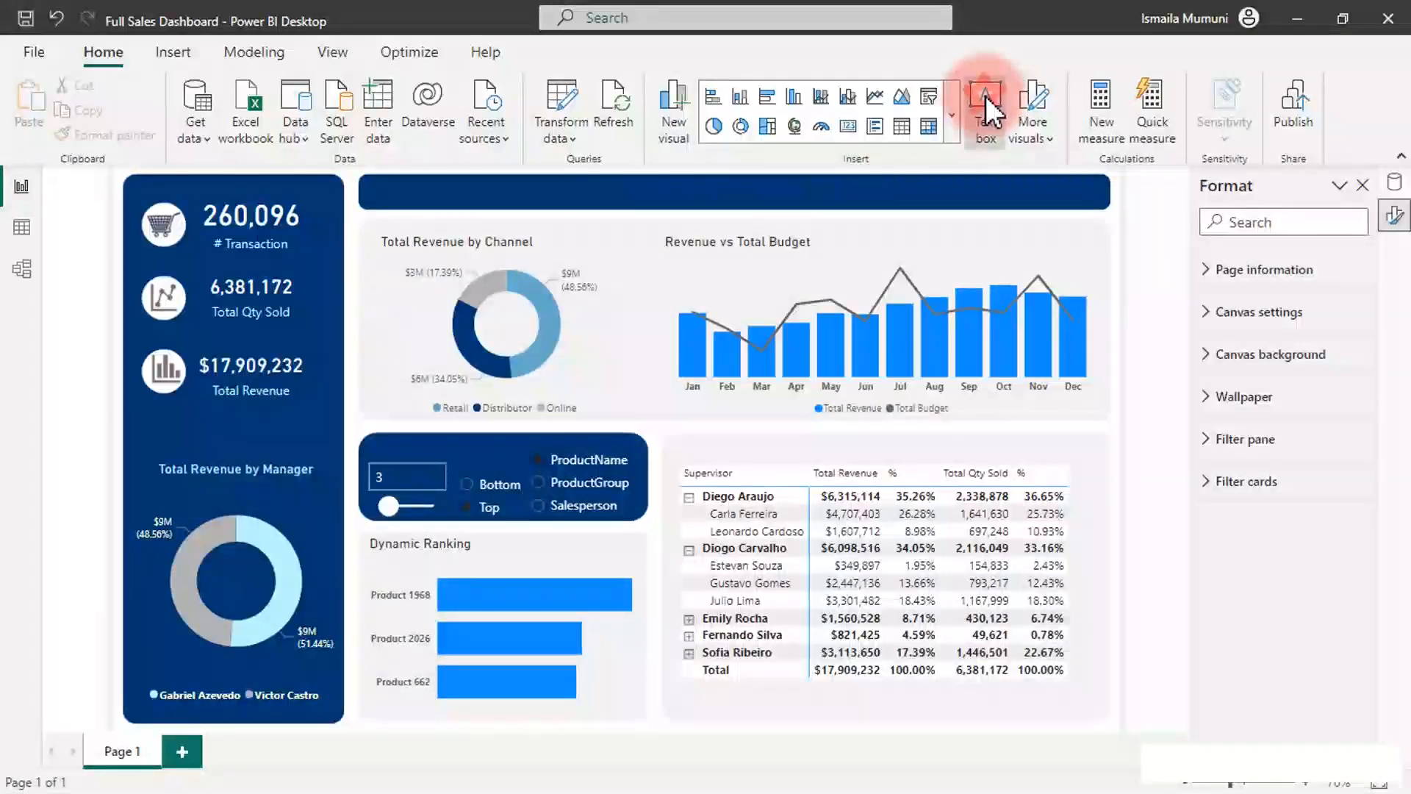
click(603, 344)
click(311, 311)
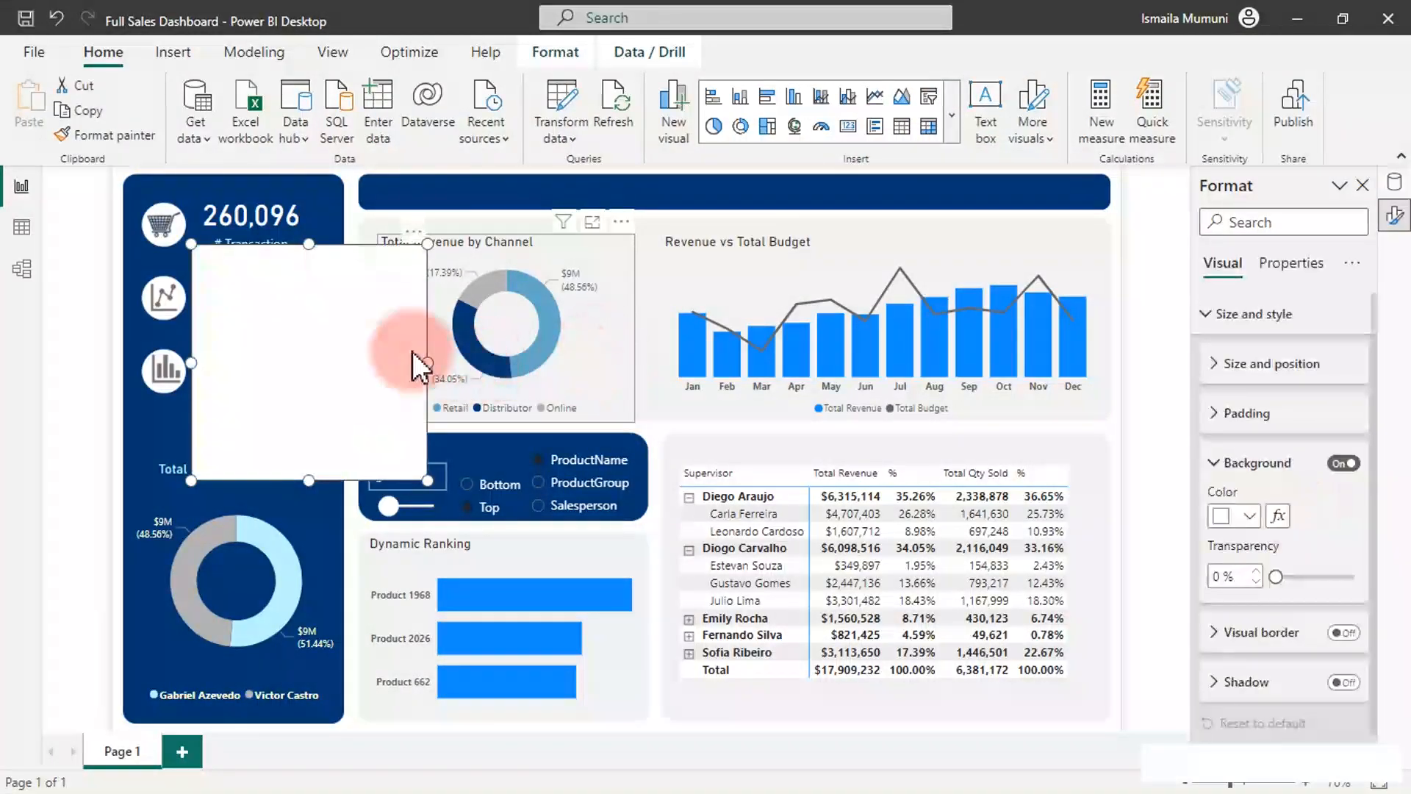
click(243, 266)
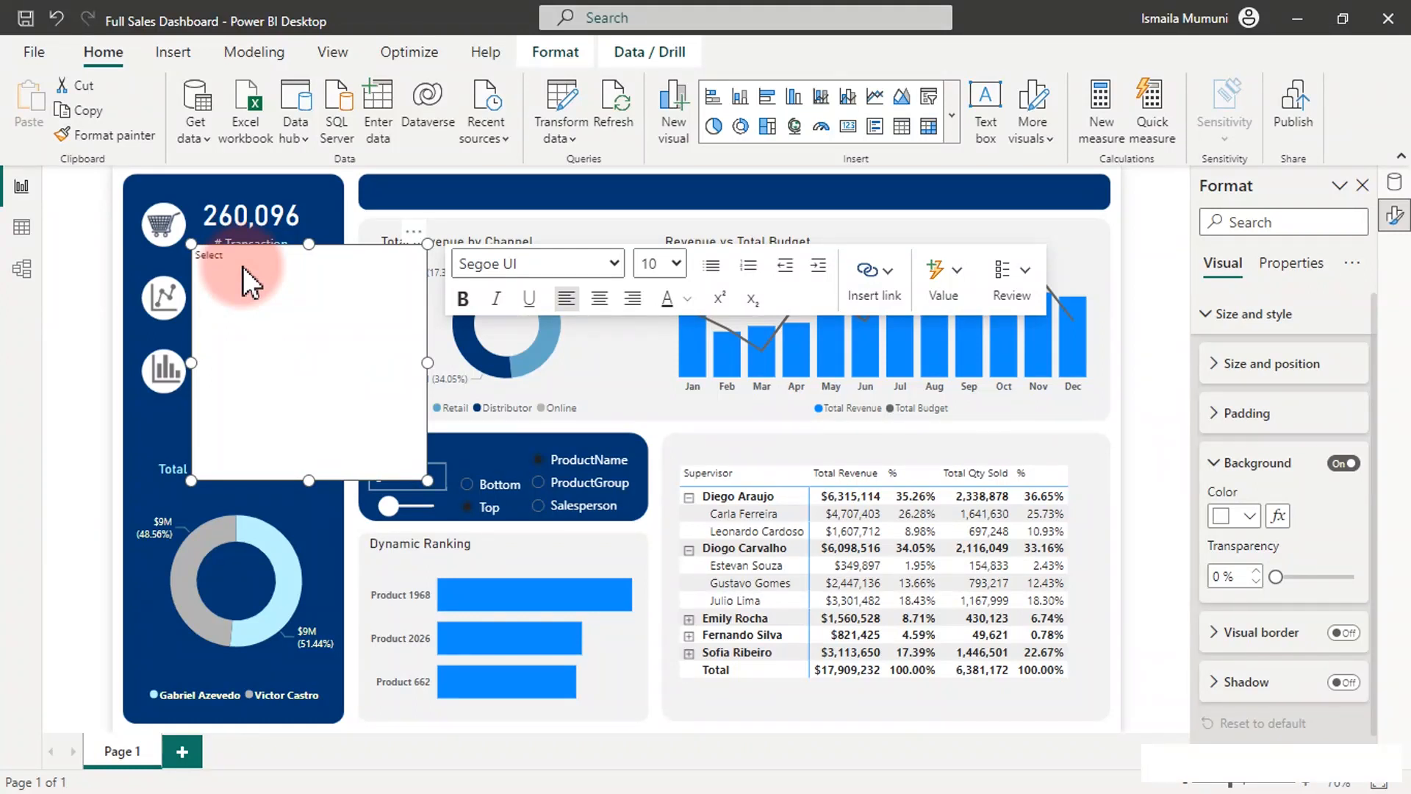
text(Select)
key(ctrl+a)
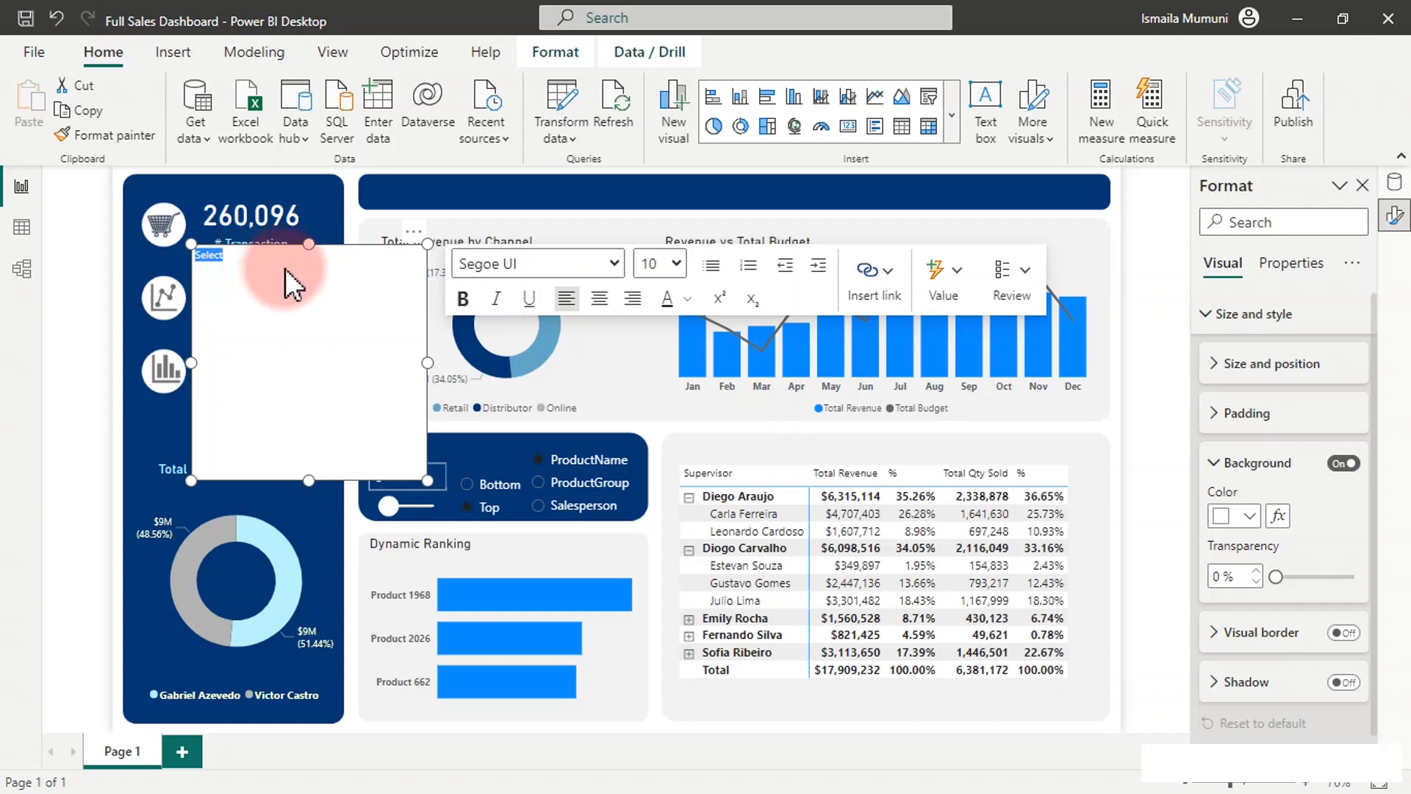
Step: Look up the custom color code of the light blue slice in the Total Revenue by Manager donut chart
click(687, 299)
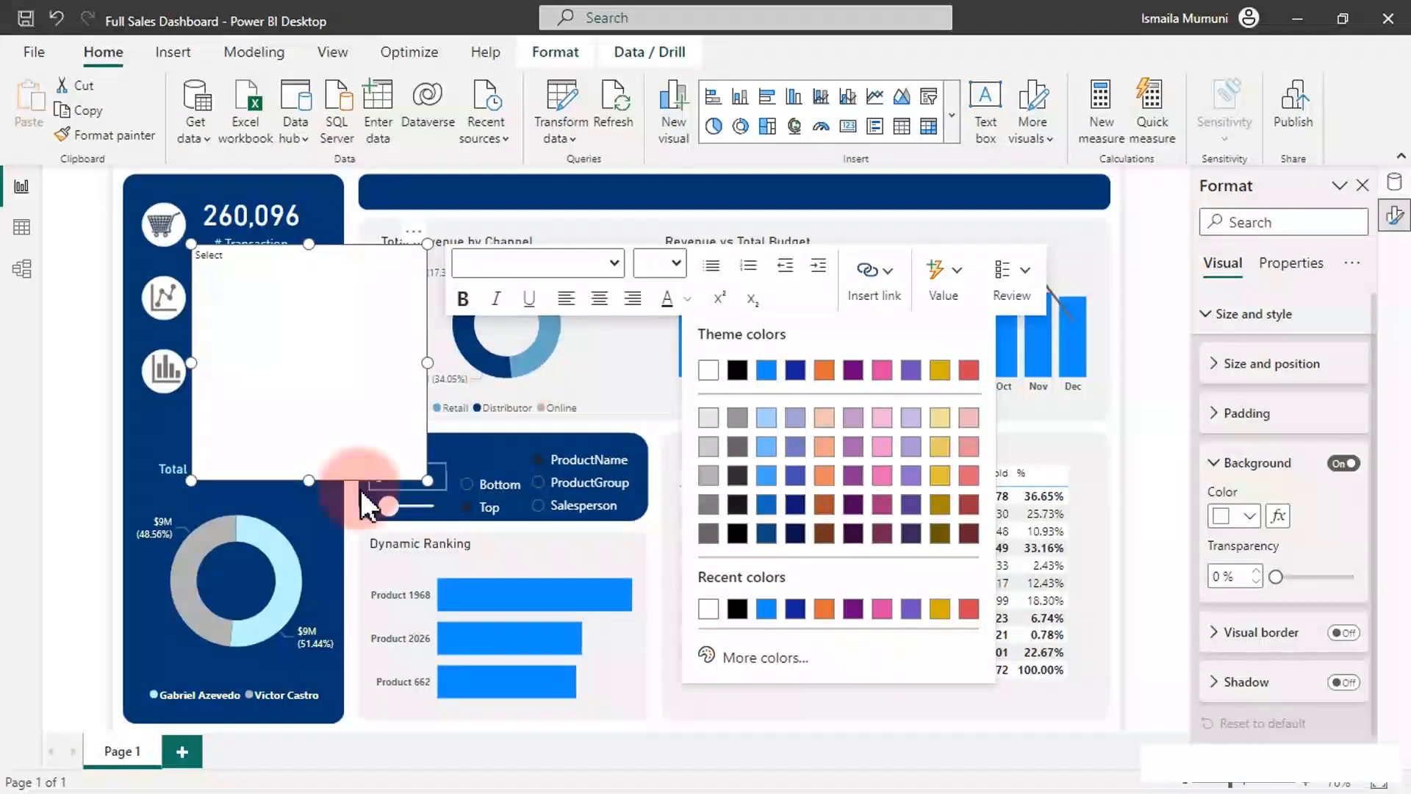
click(190, 501)
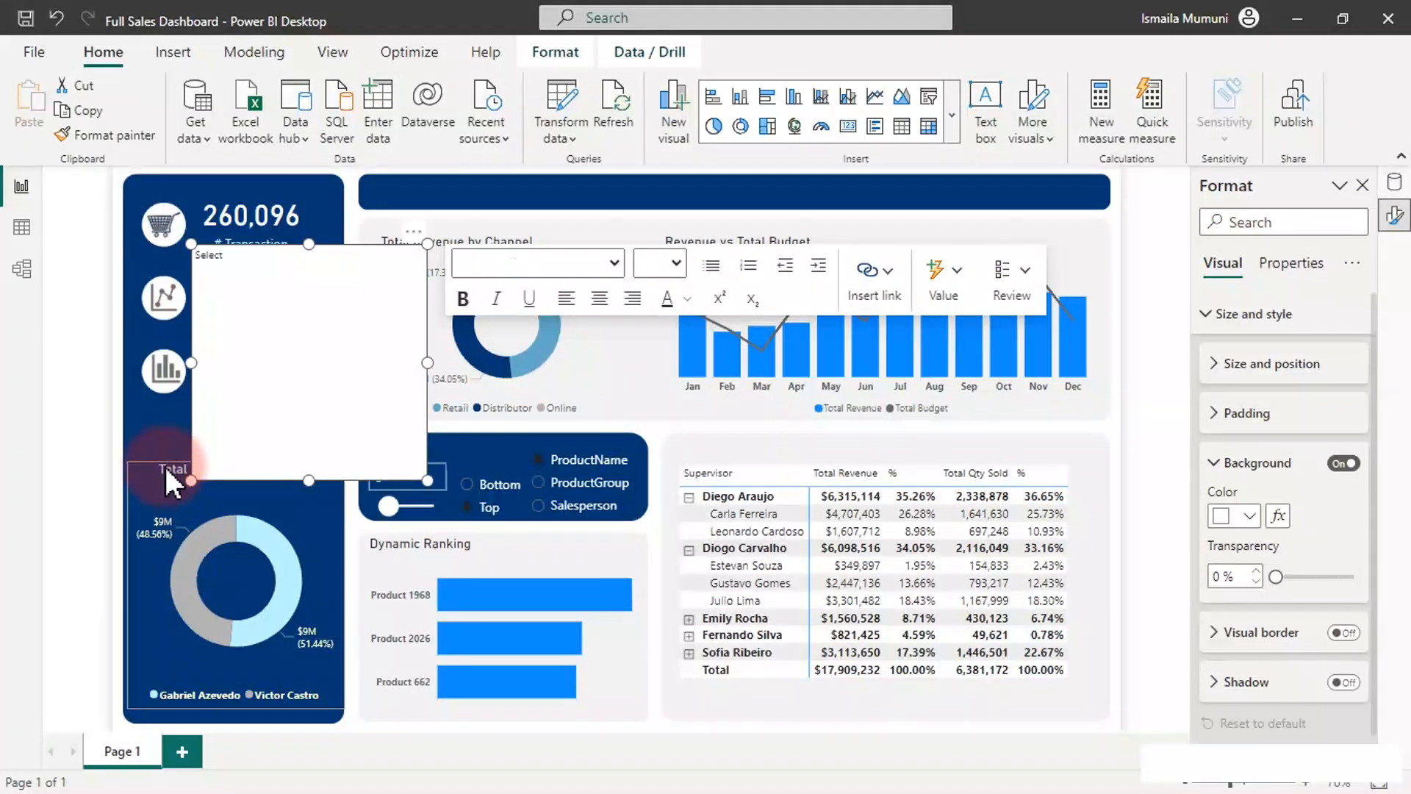
click(166, 470)
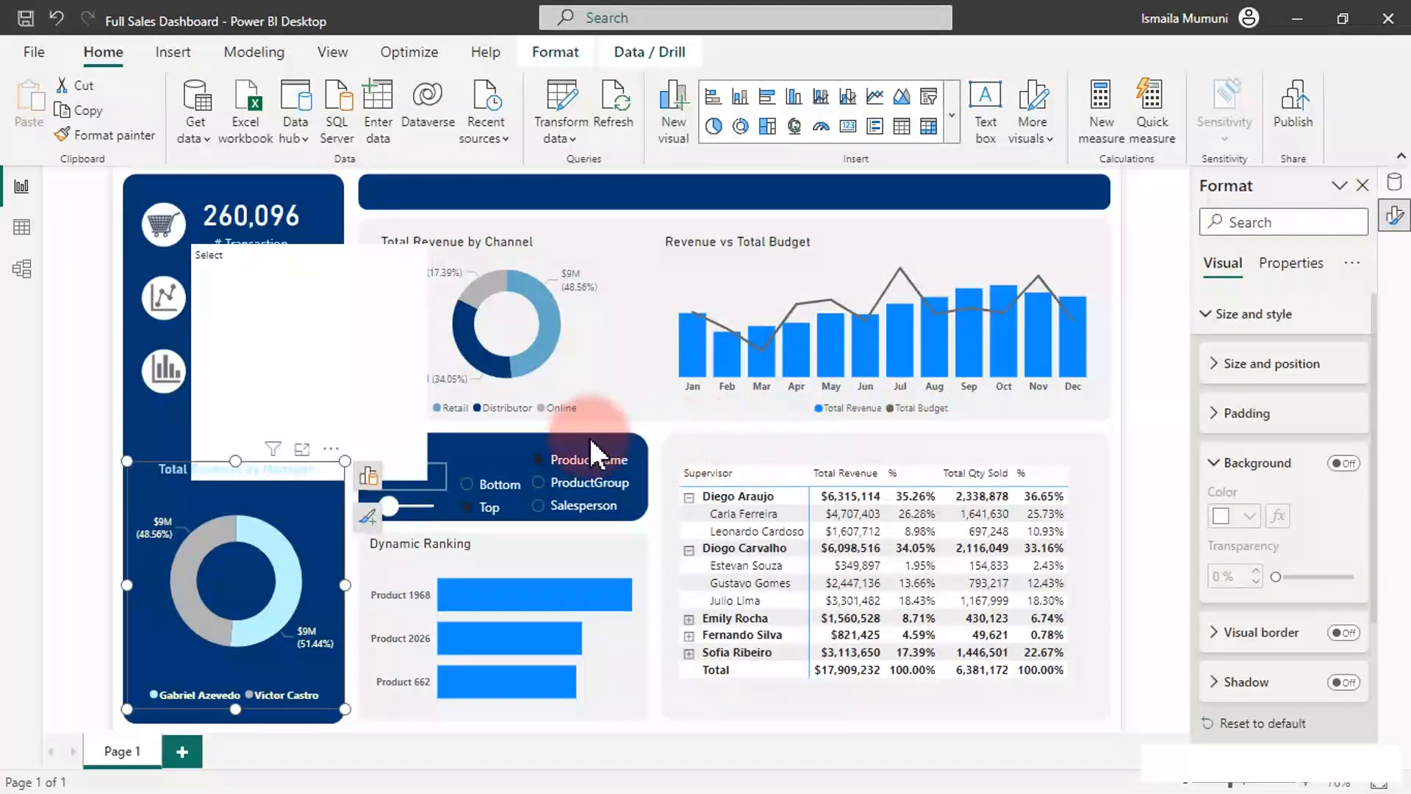
scroll(1273, 535, down, 3)
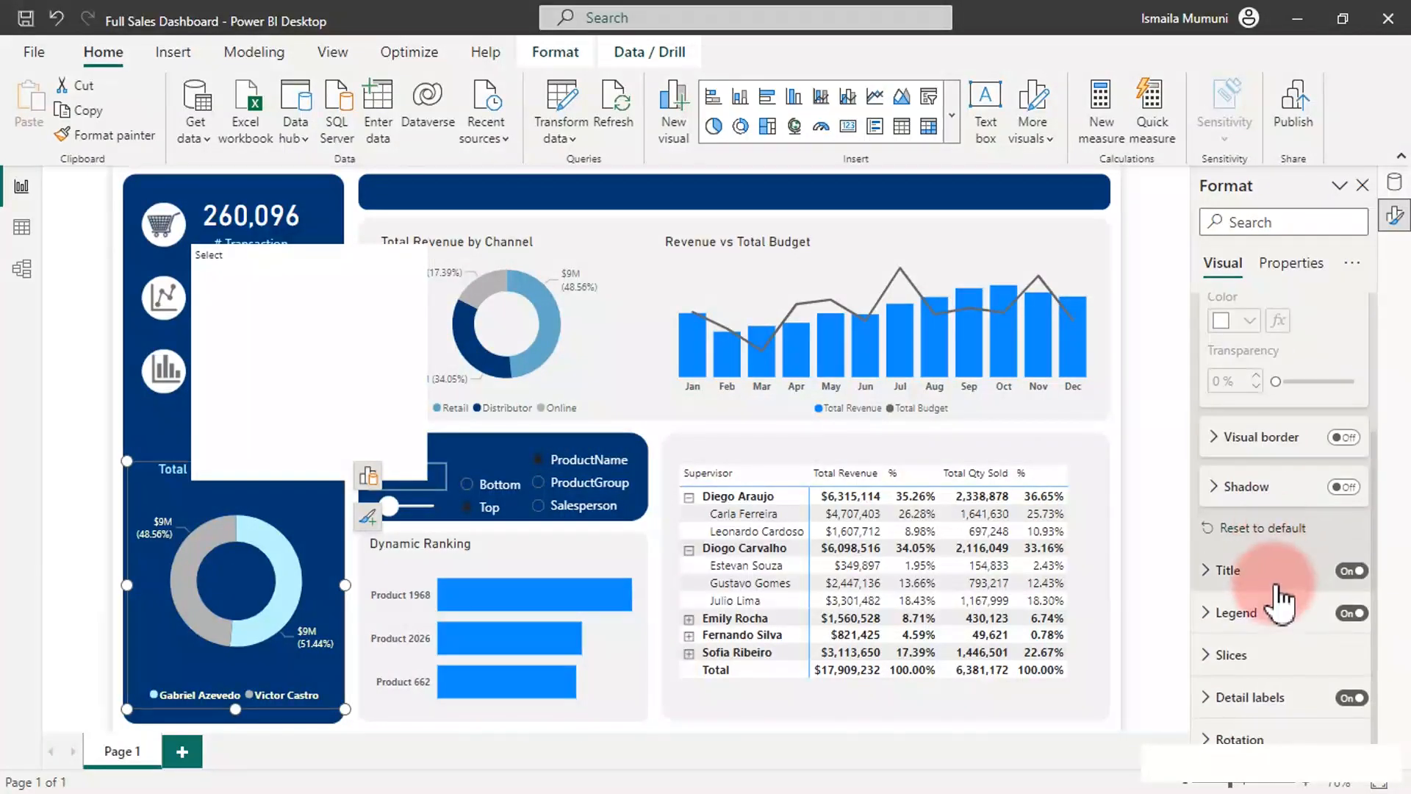
click(1252, 654)
scroll(1240, 638, down, 3)
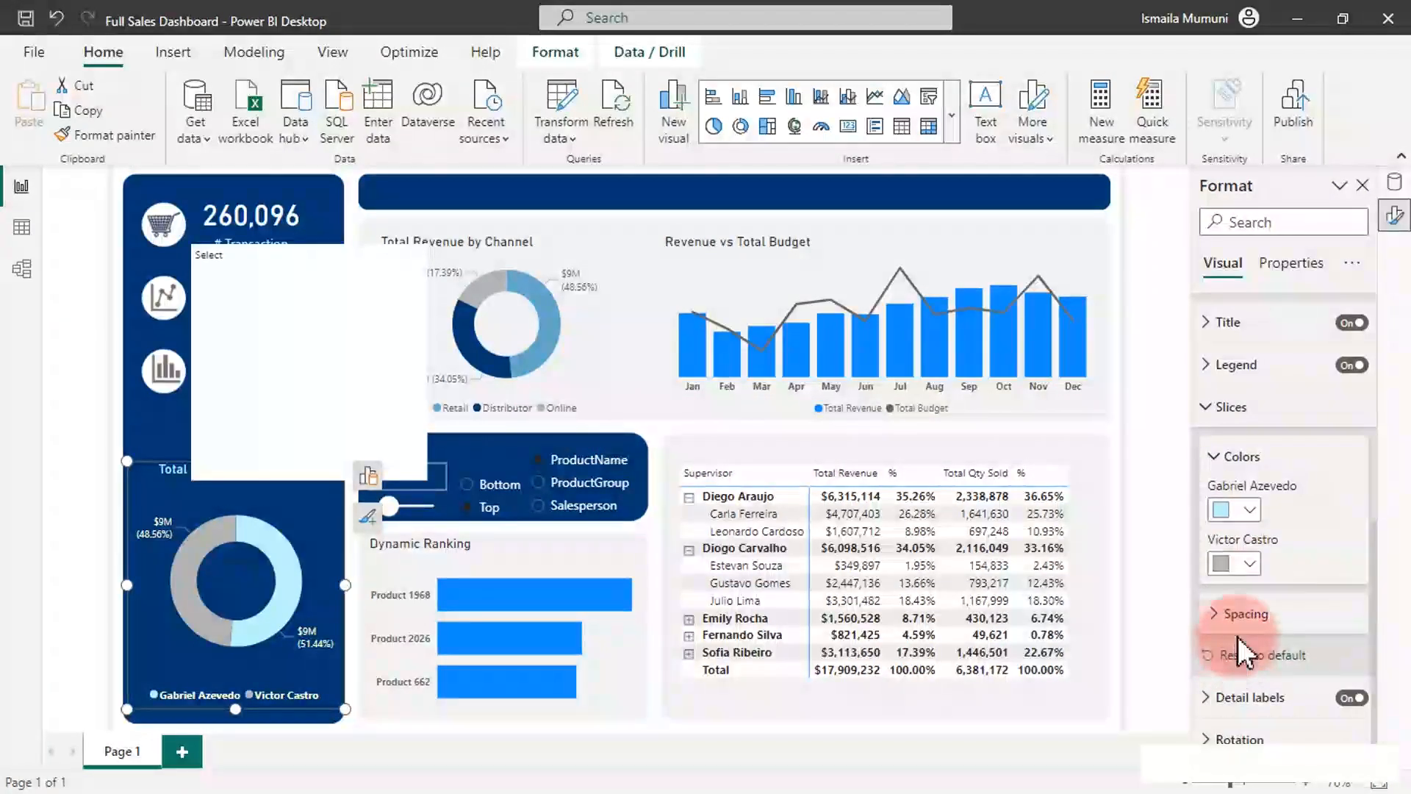
click(1254, 522)
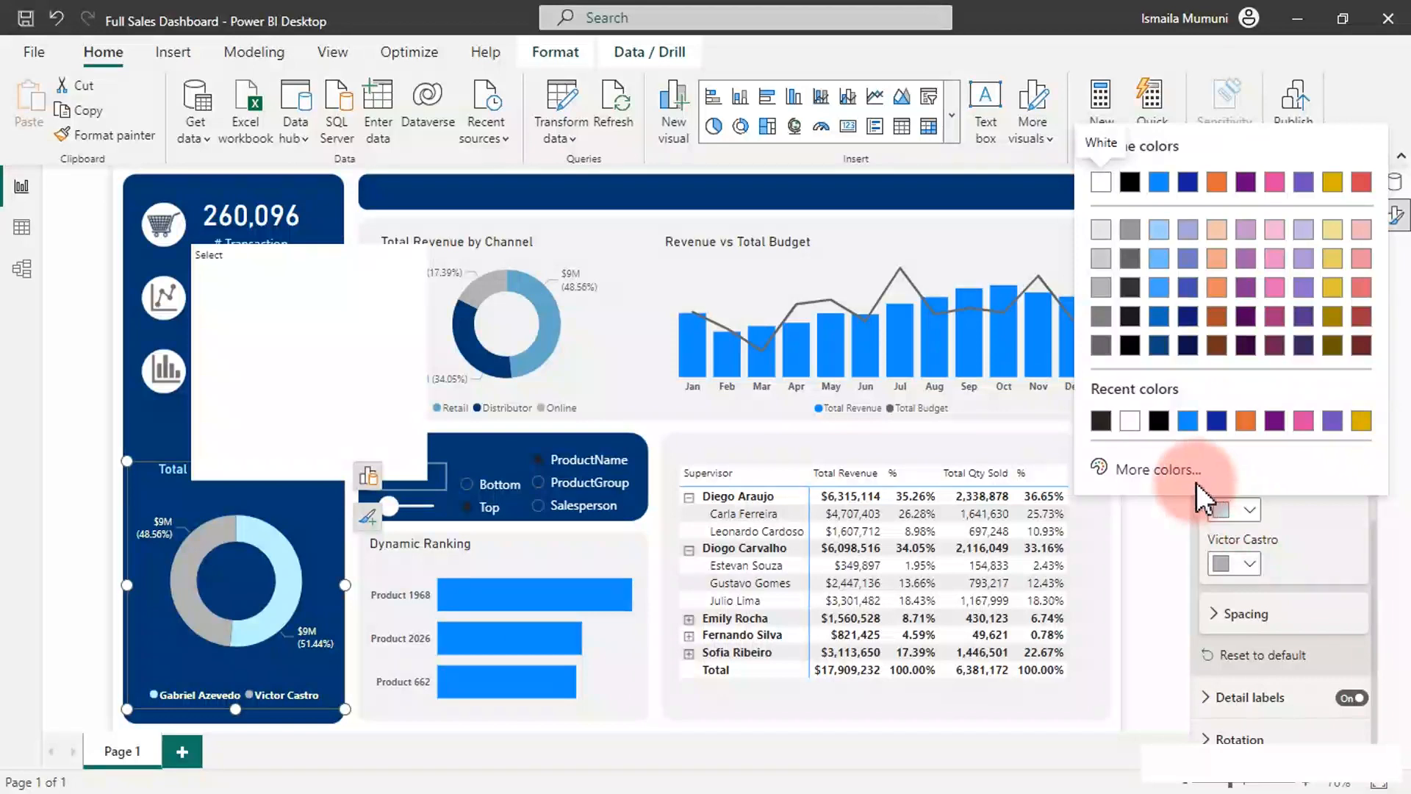
click(1186, 474)
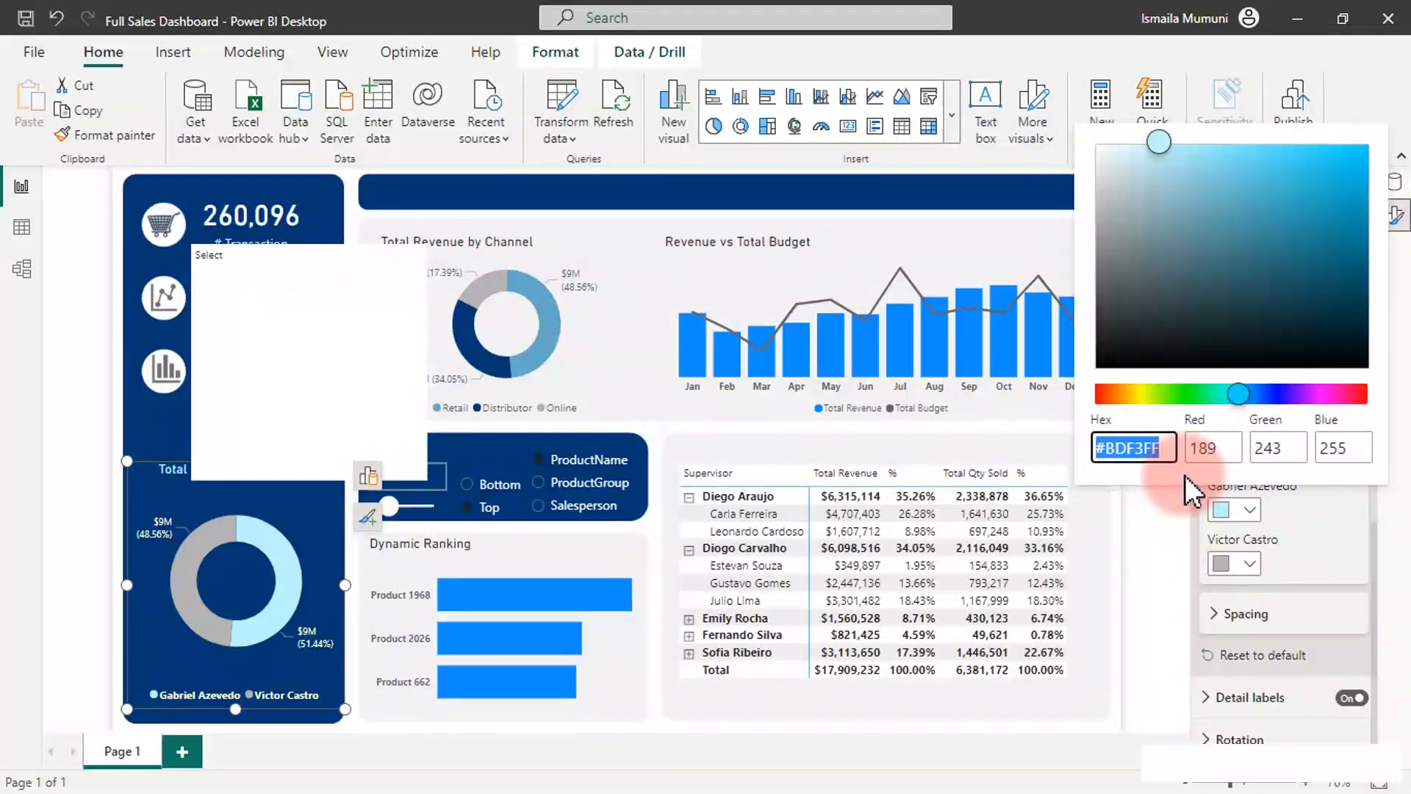
Step: Color the word "Select" in the text box light blue (#BDF3FF) and set its font size to 11
click(293, 257)
click(235, 255)
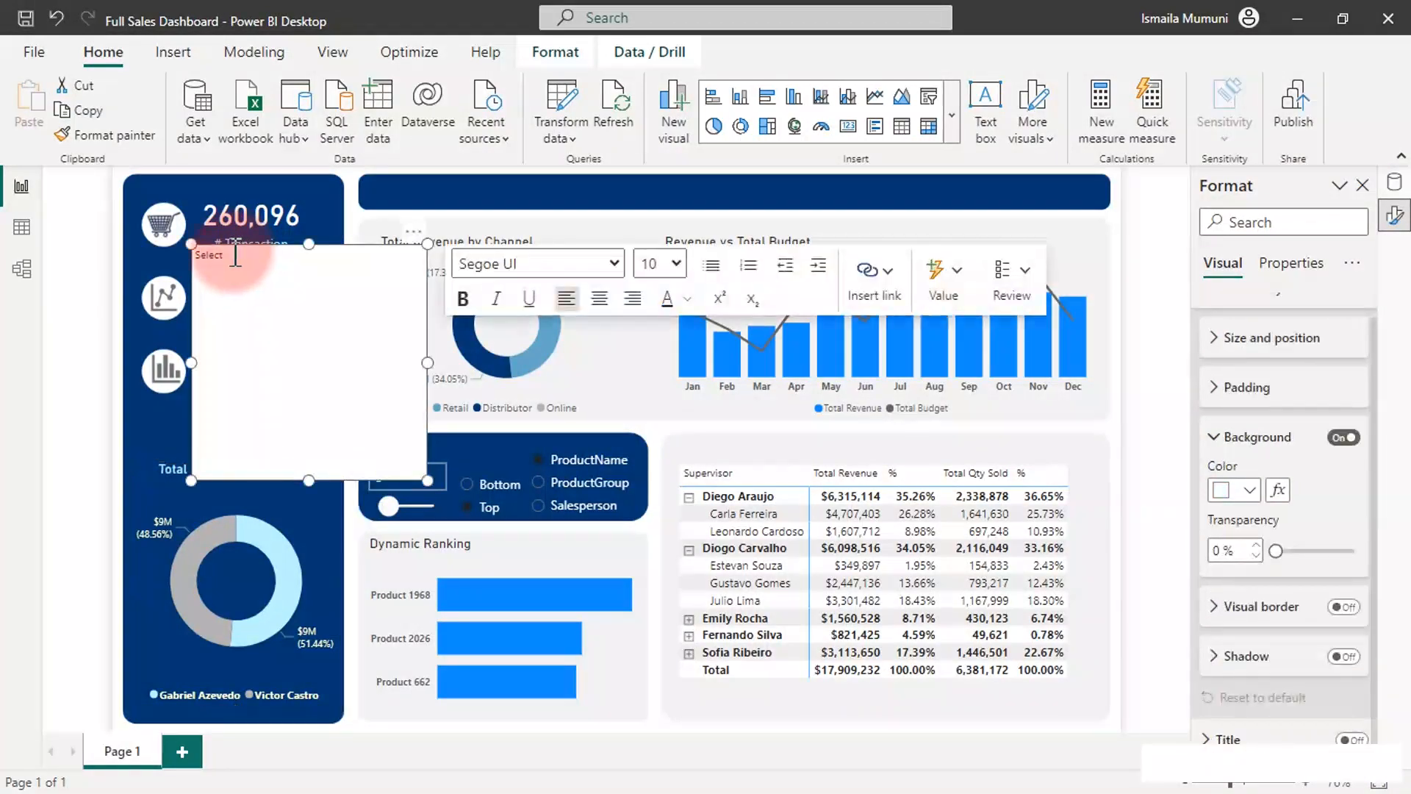
double_click(235, 255)
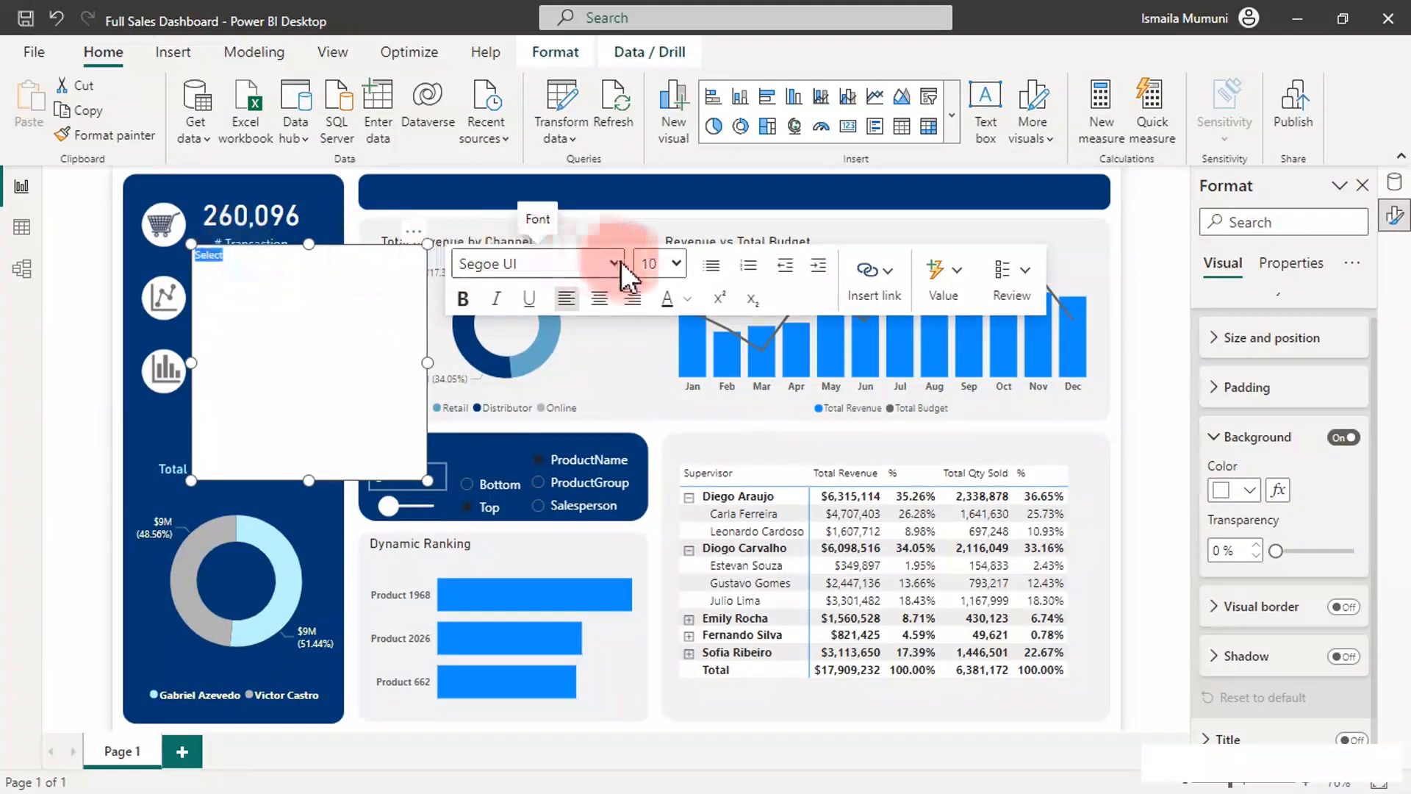
click(690, 300)
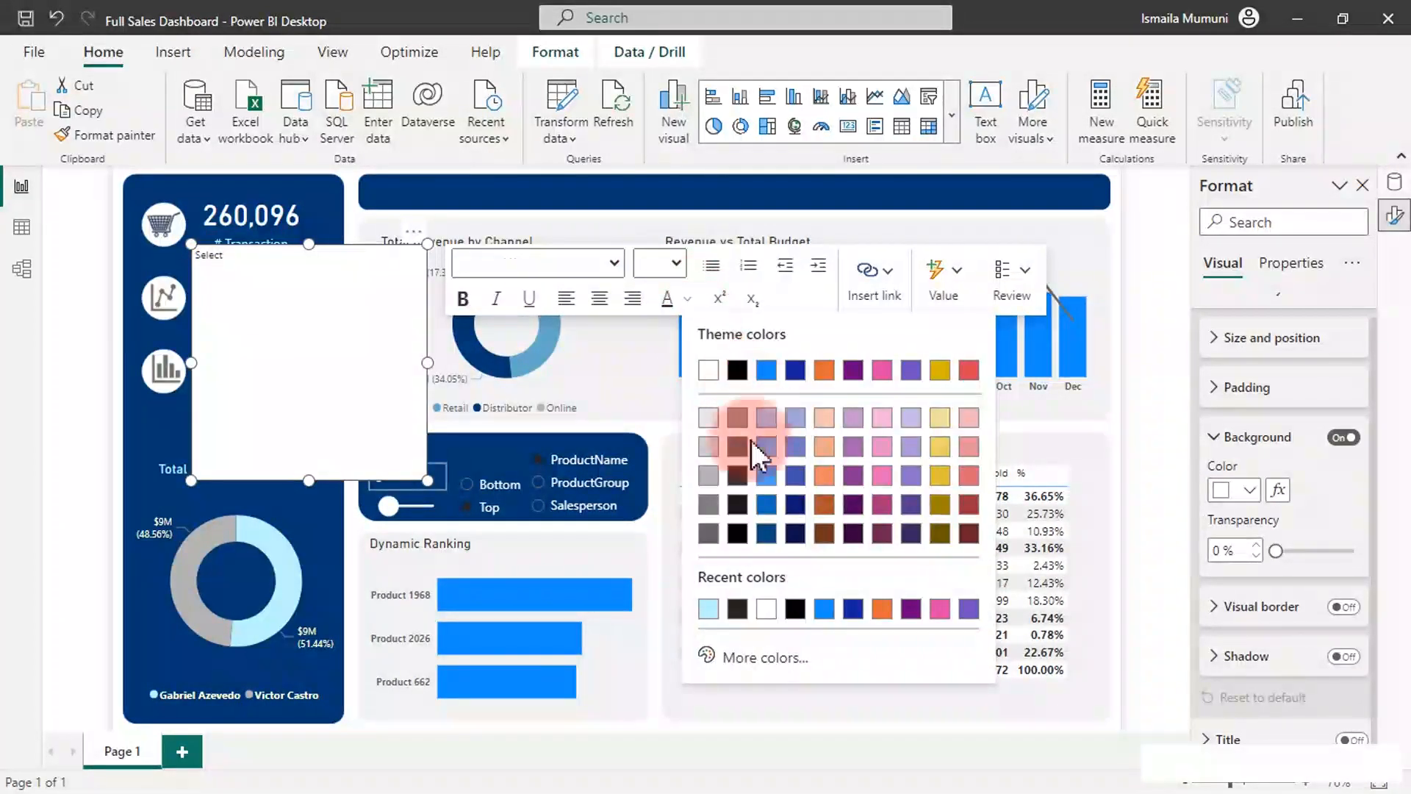
click(710, 610)
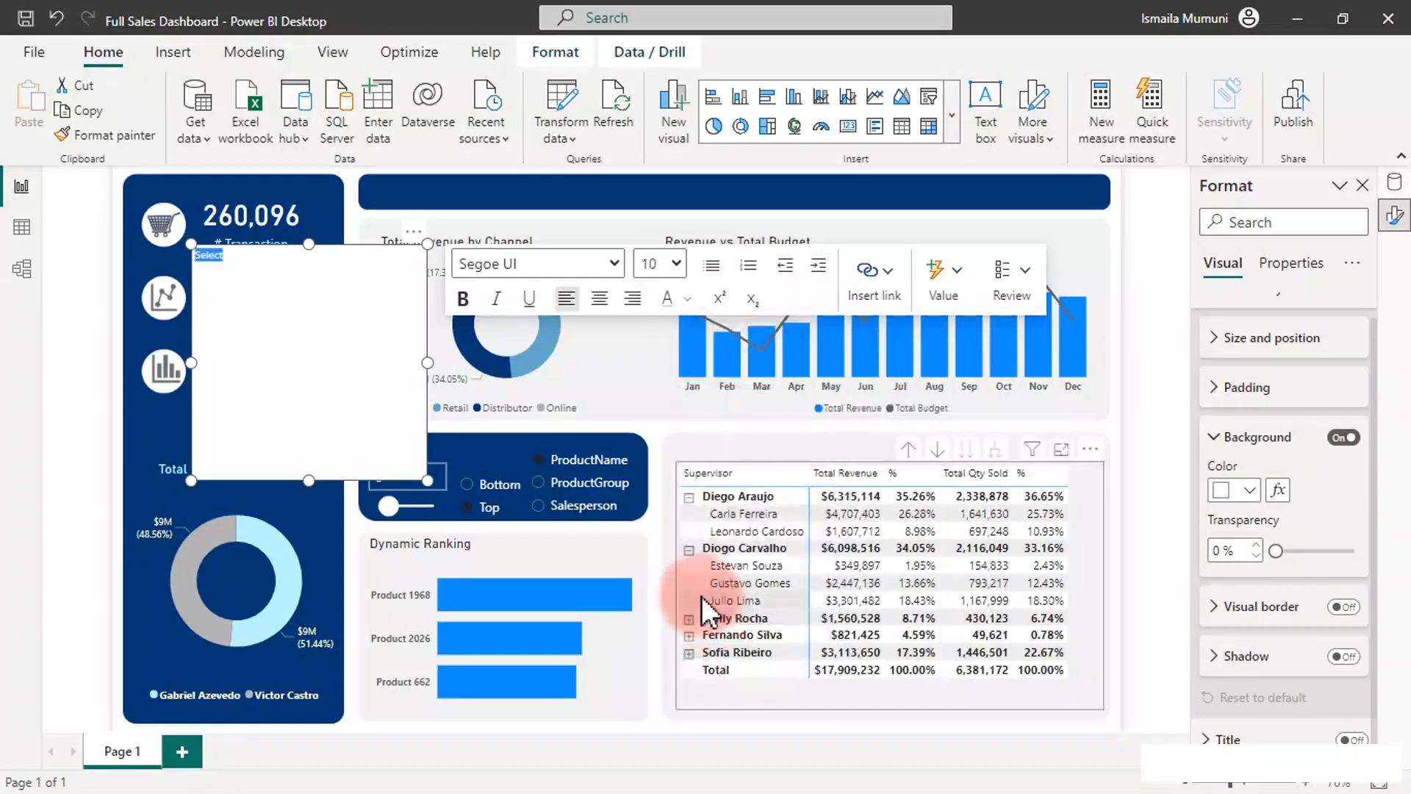
click(676, 263)
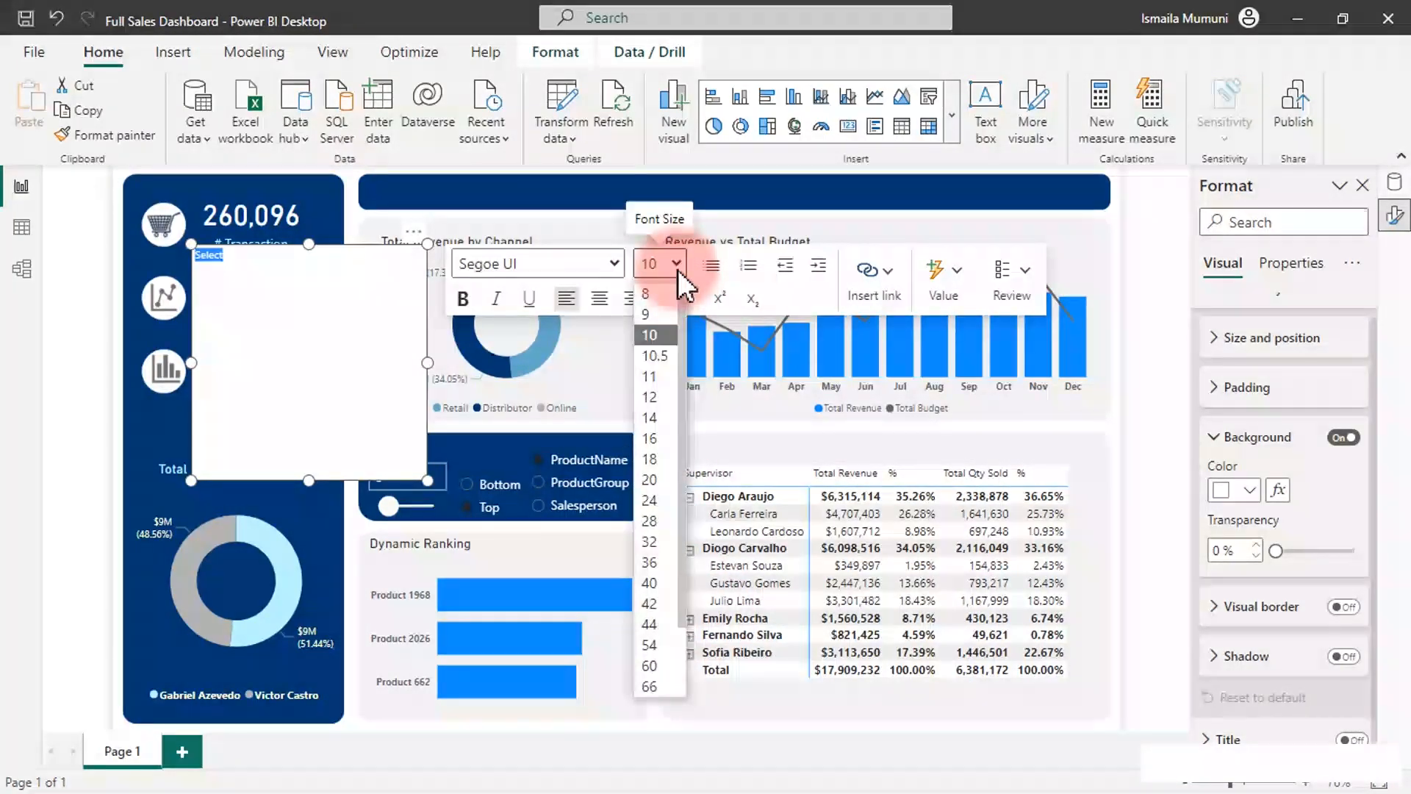
click(652, 376)
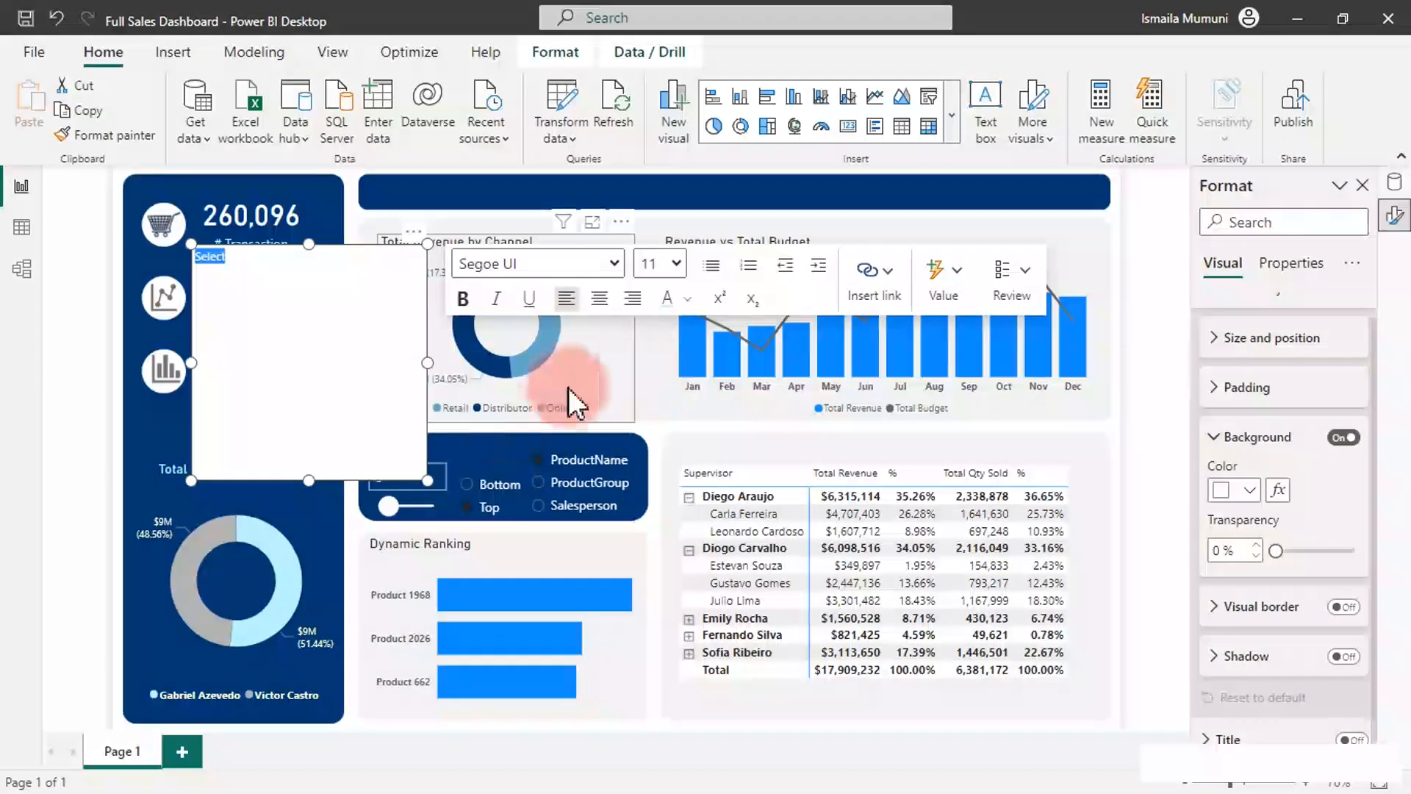
Step: Shrink the "Select" text box to fit above the number slicer in the dark blue card and turn off its background
drag(423, 460, 264, 273)
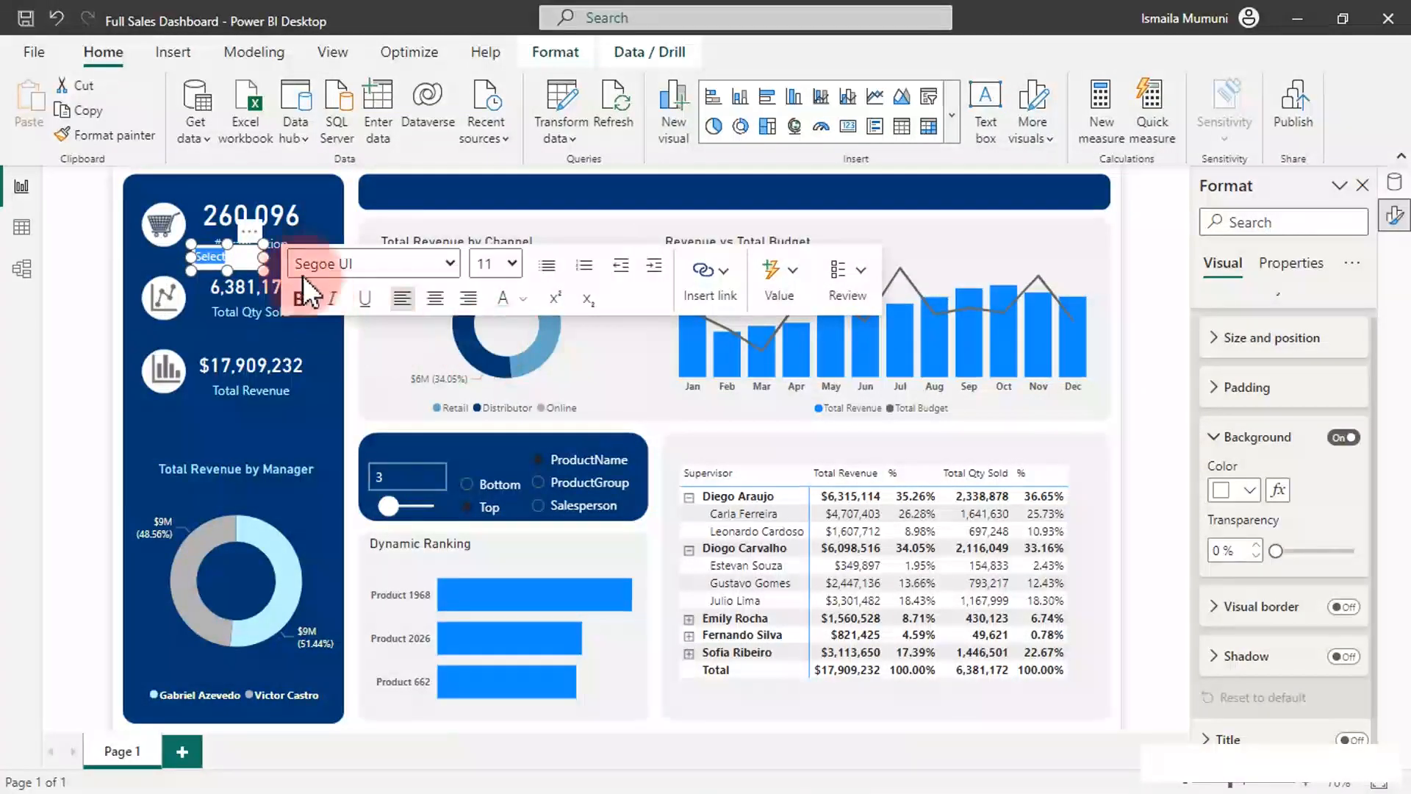
drag(254, 246, 418, 416)
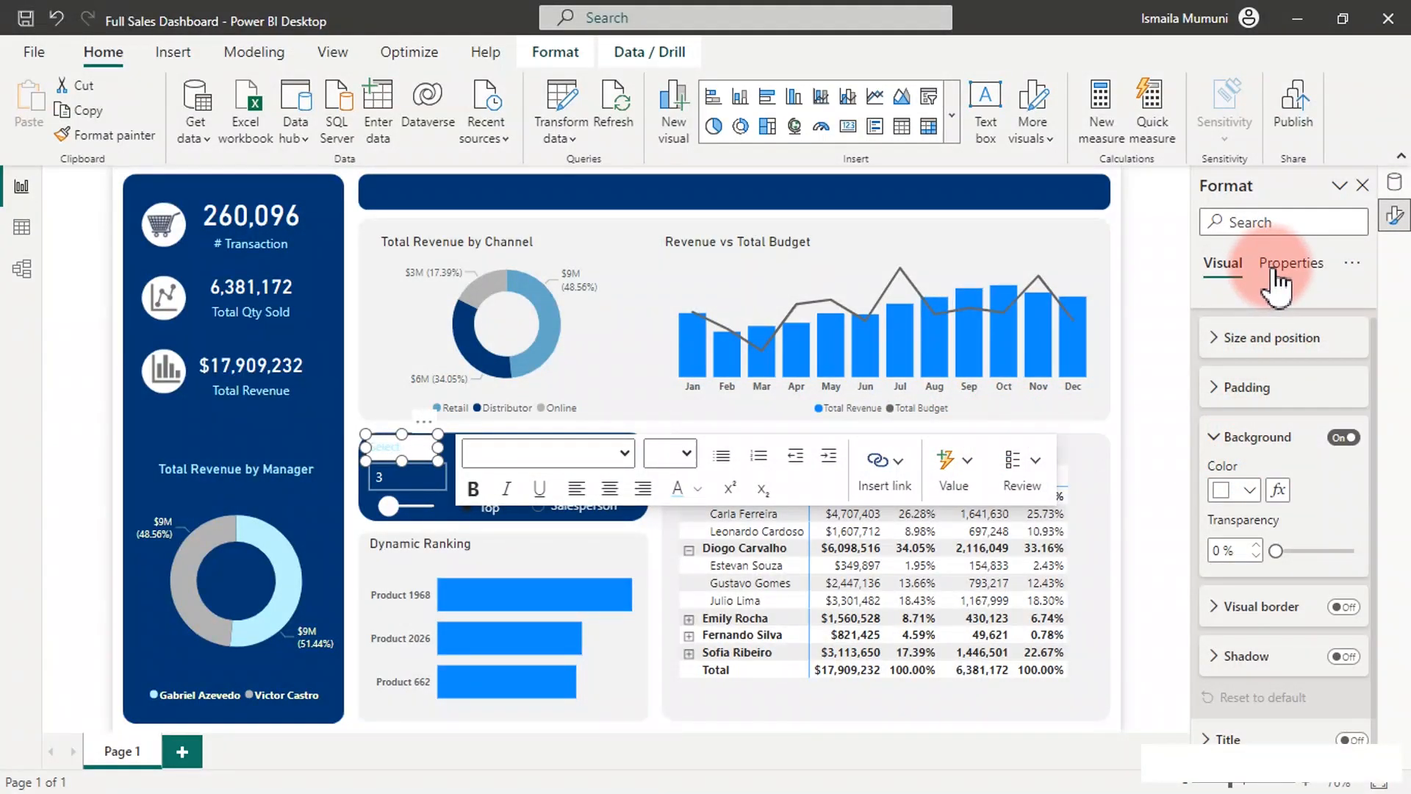
click(1262, 344)
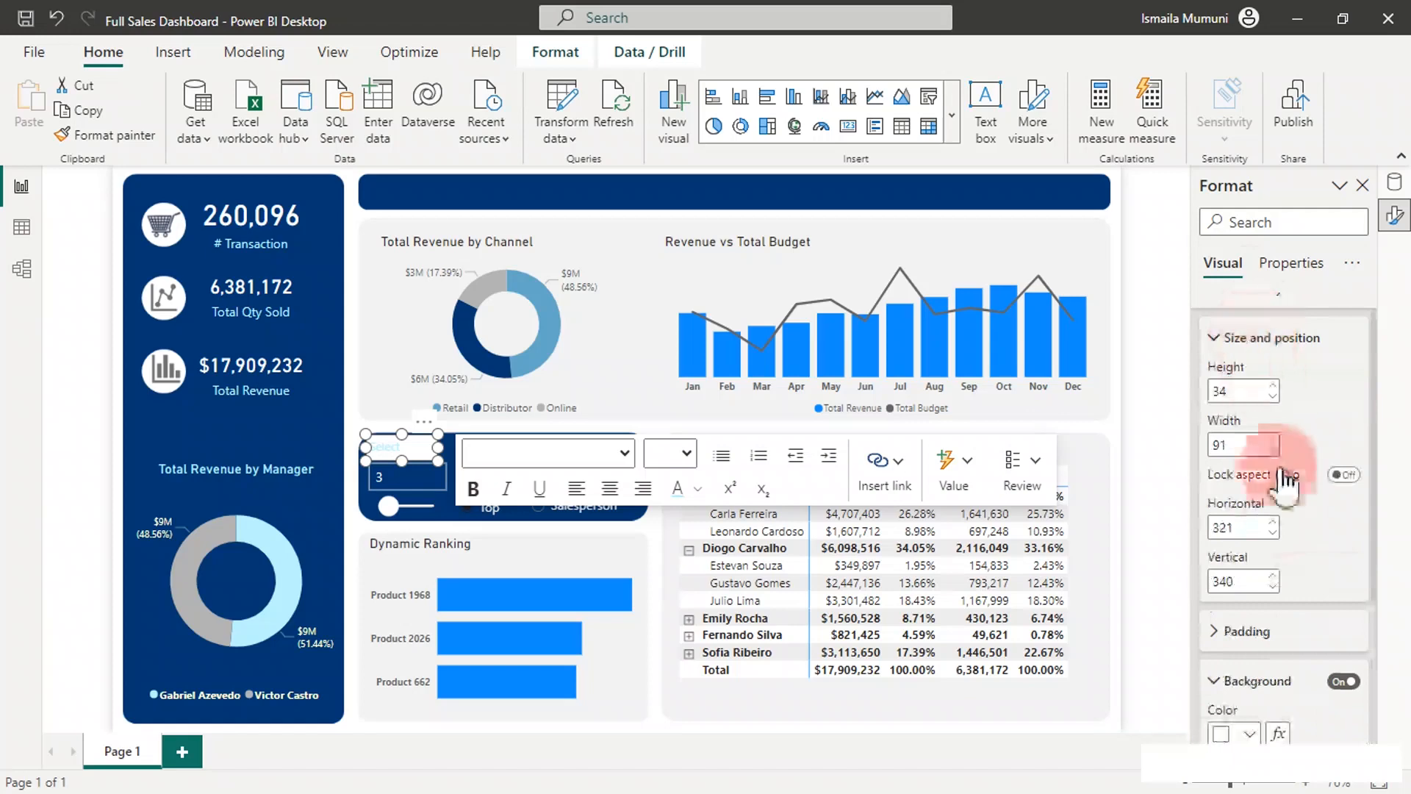
click(1344, 682)
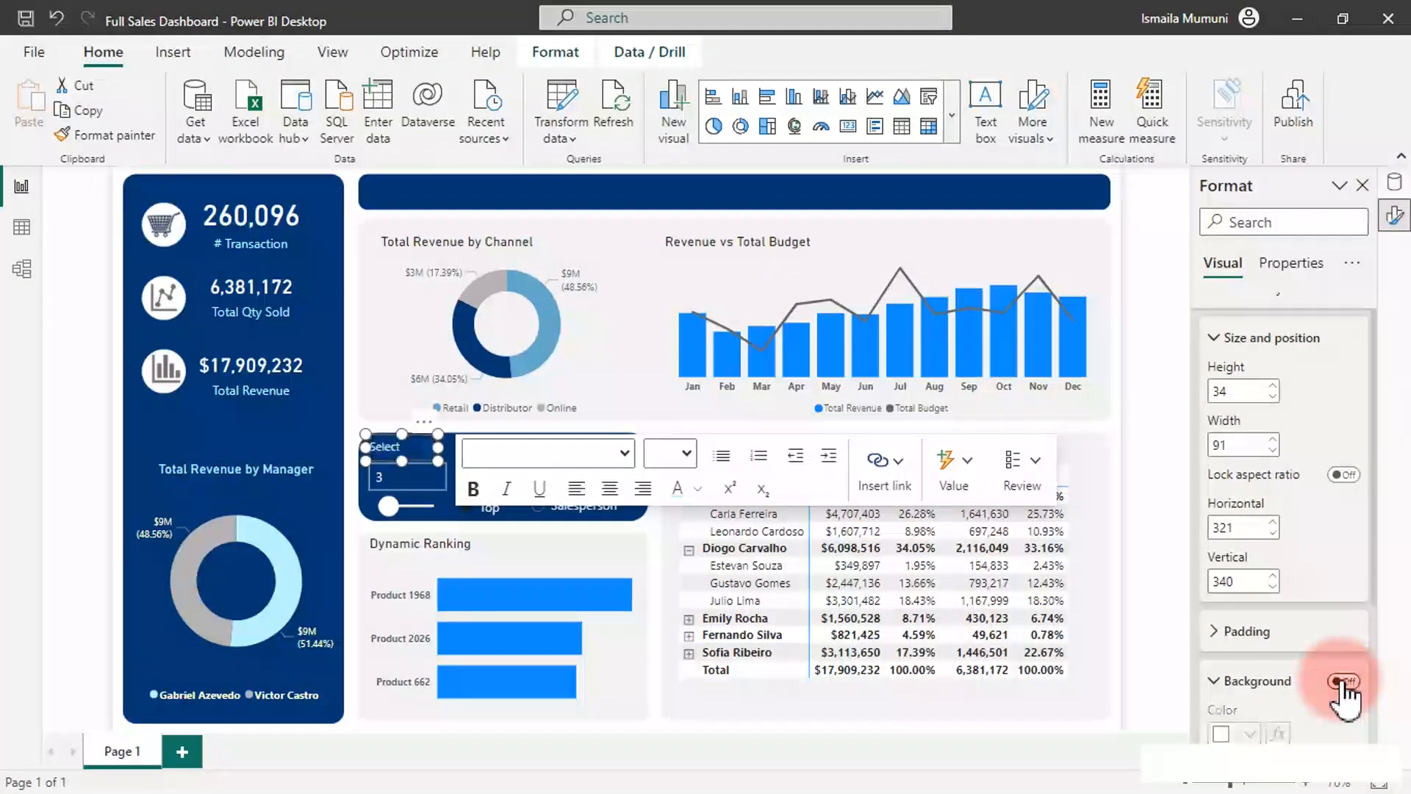
Step: Set the "Select" label's font size to 12 and its font to Segoe (Bold)
drag(420, 444, 368, 446)
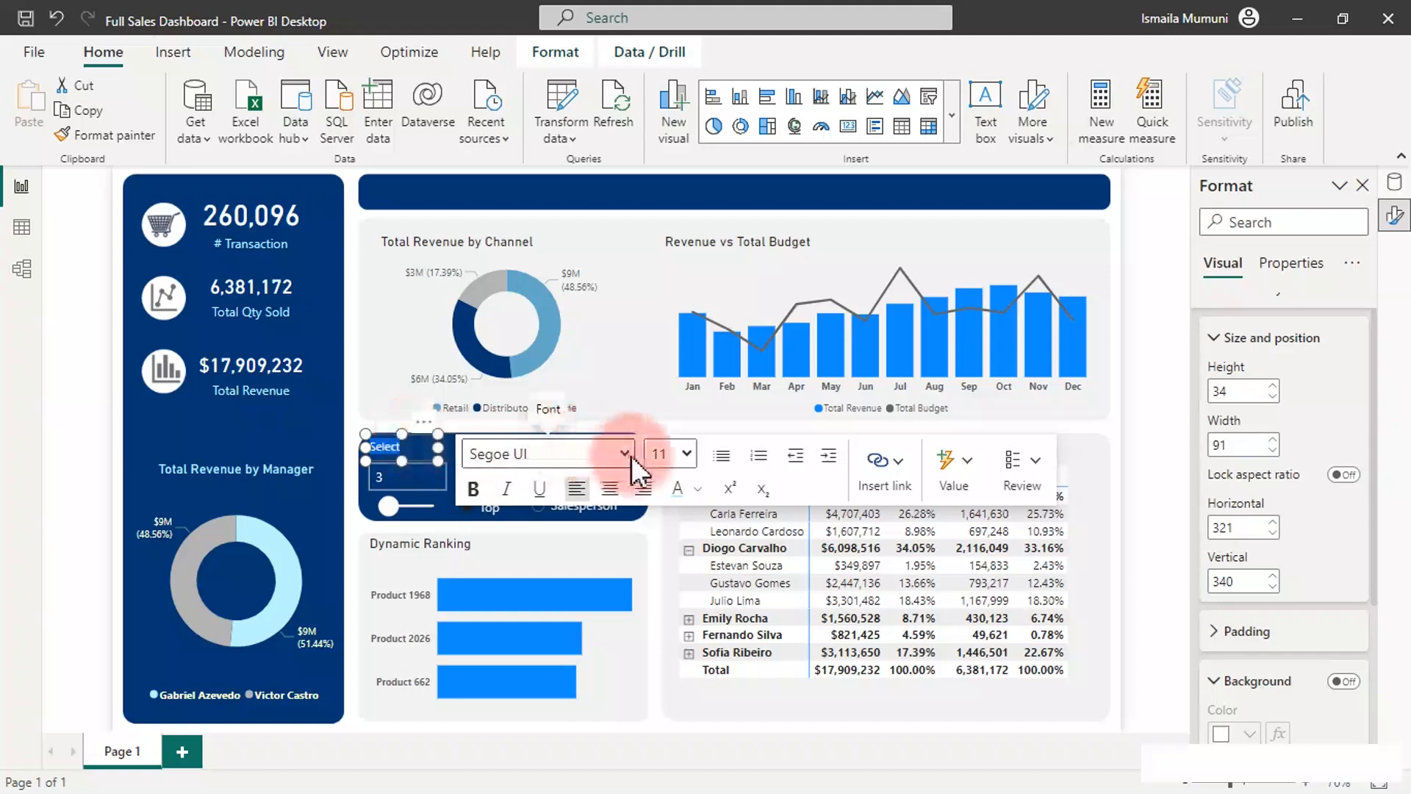
click(685, 461)
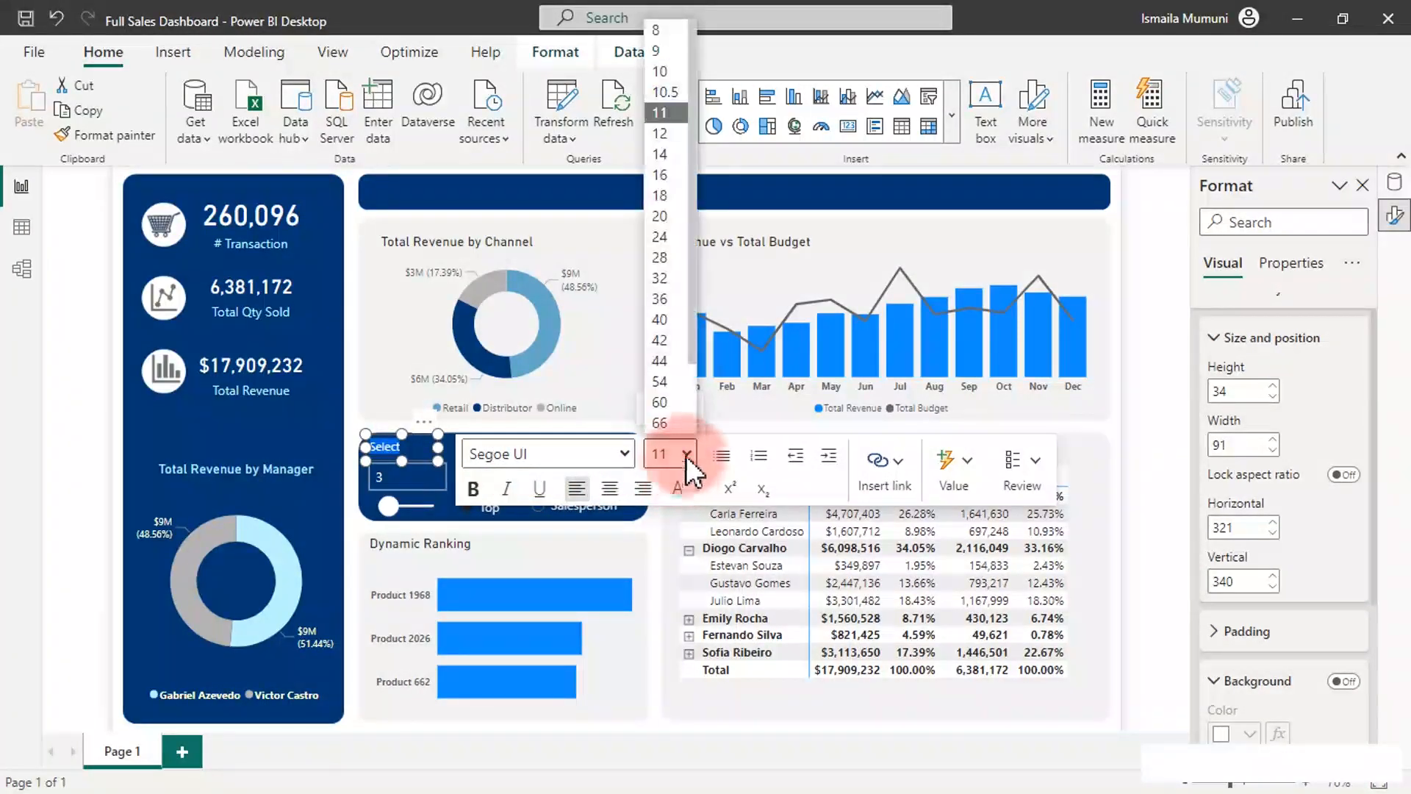
click(666, 141)
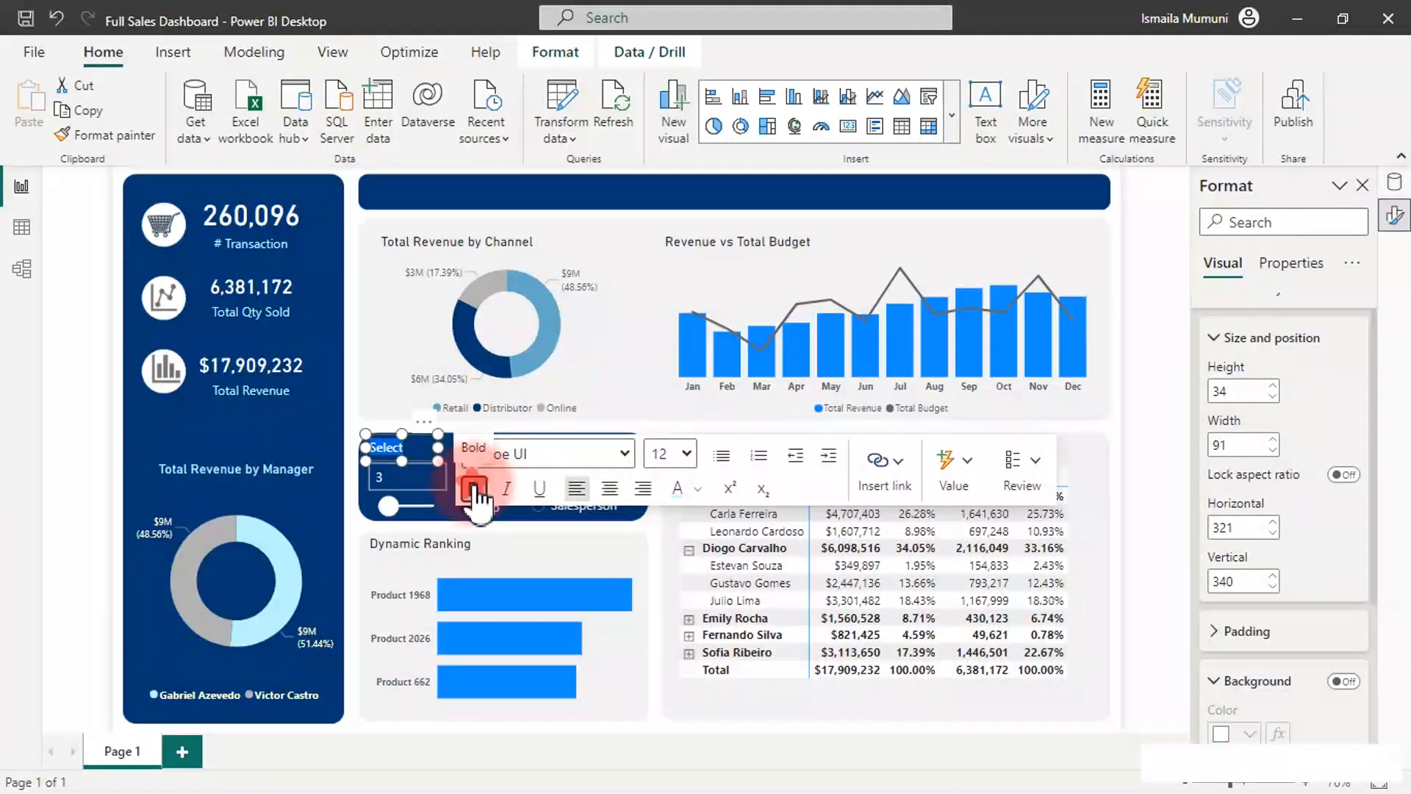
click(530, 455)
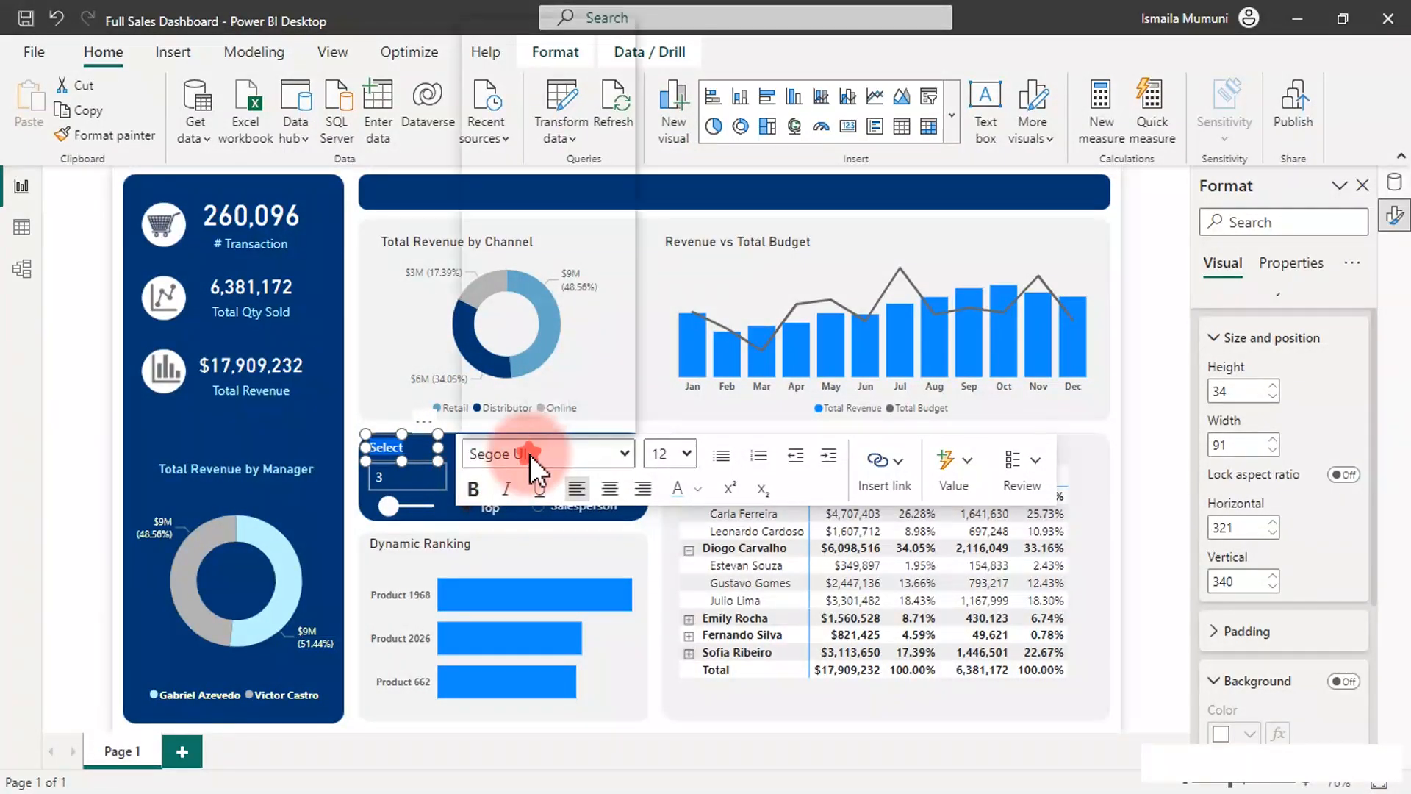
click(523, 361)
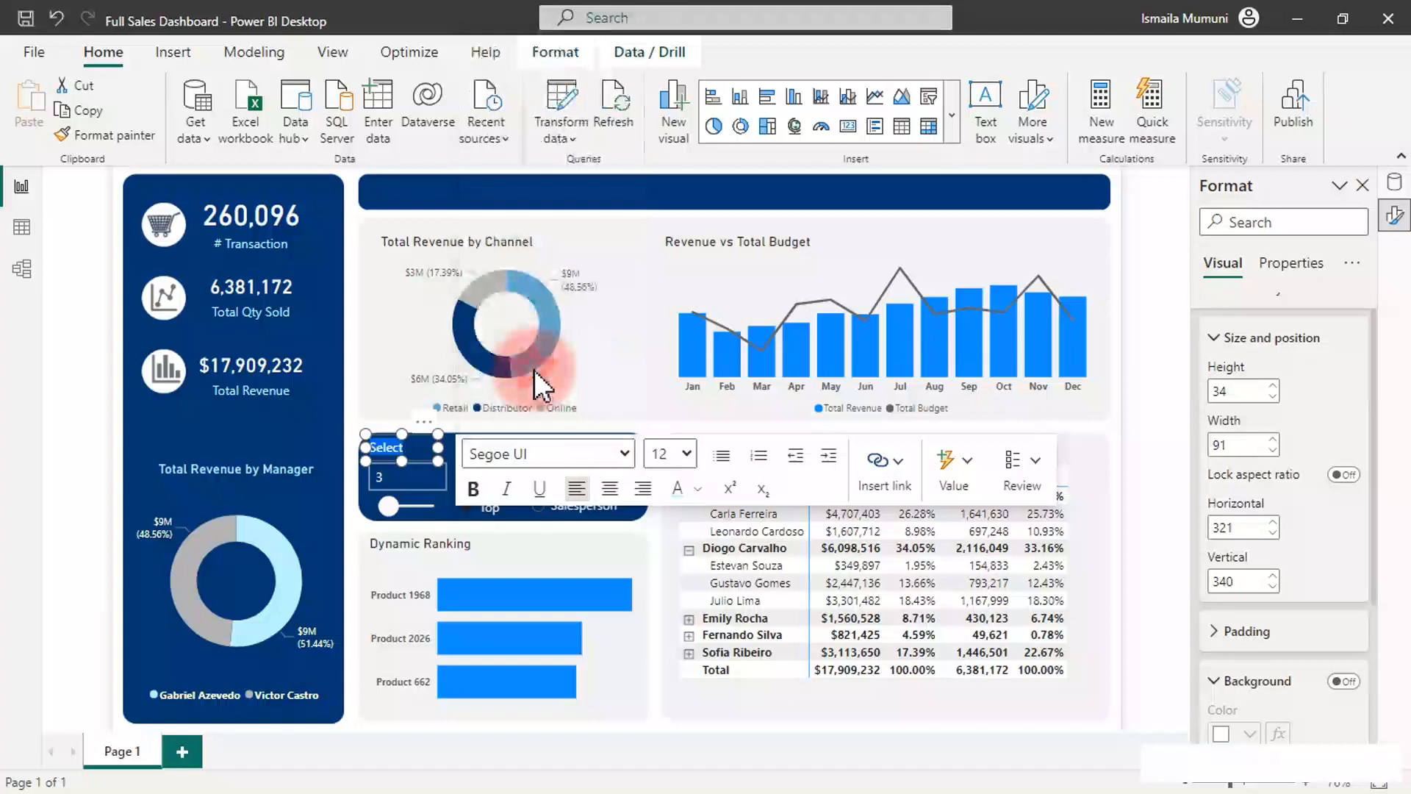
click(417, 463)
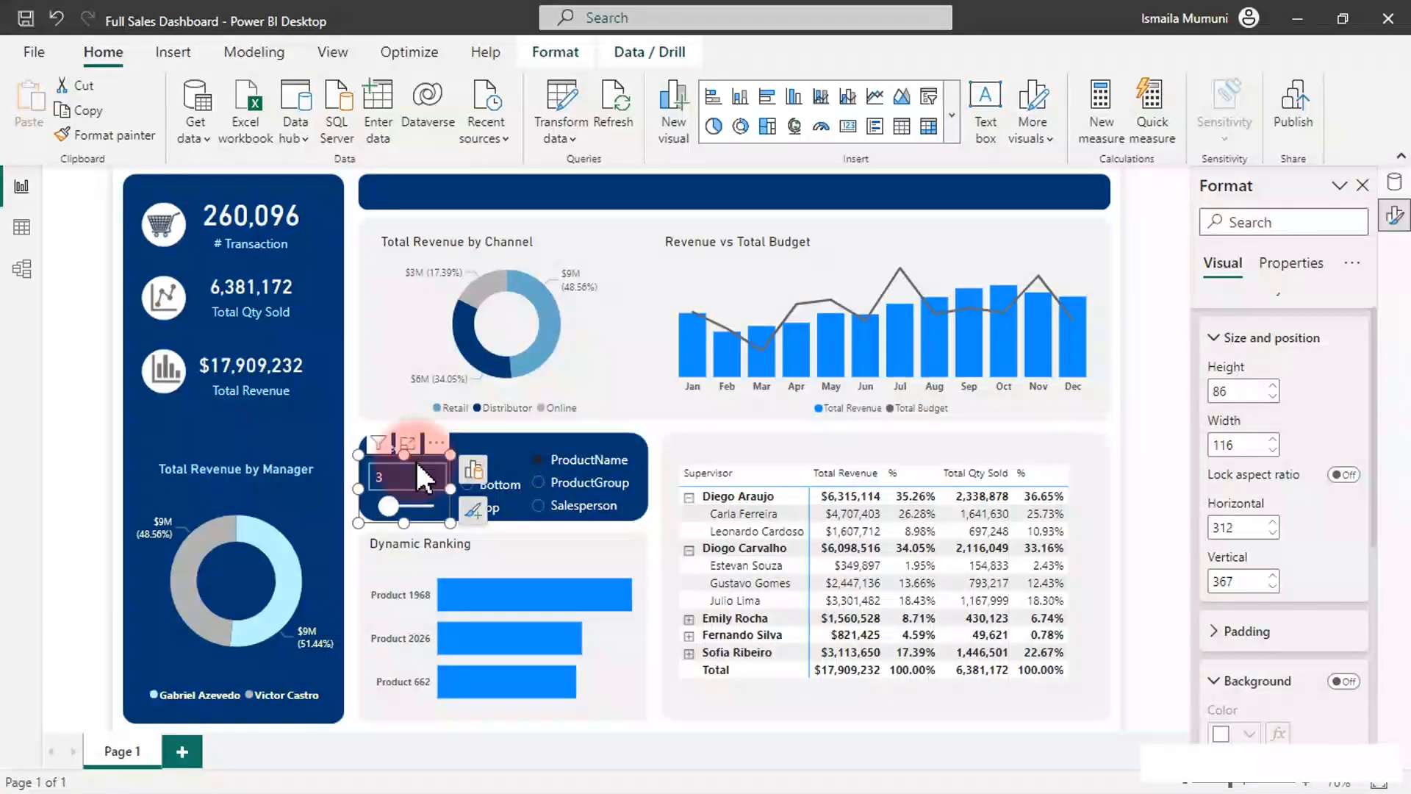
click(347, 394)
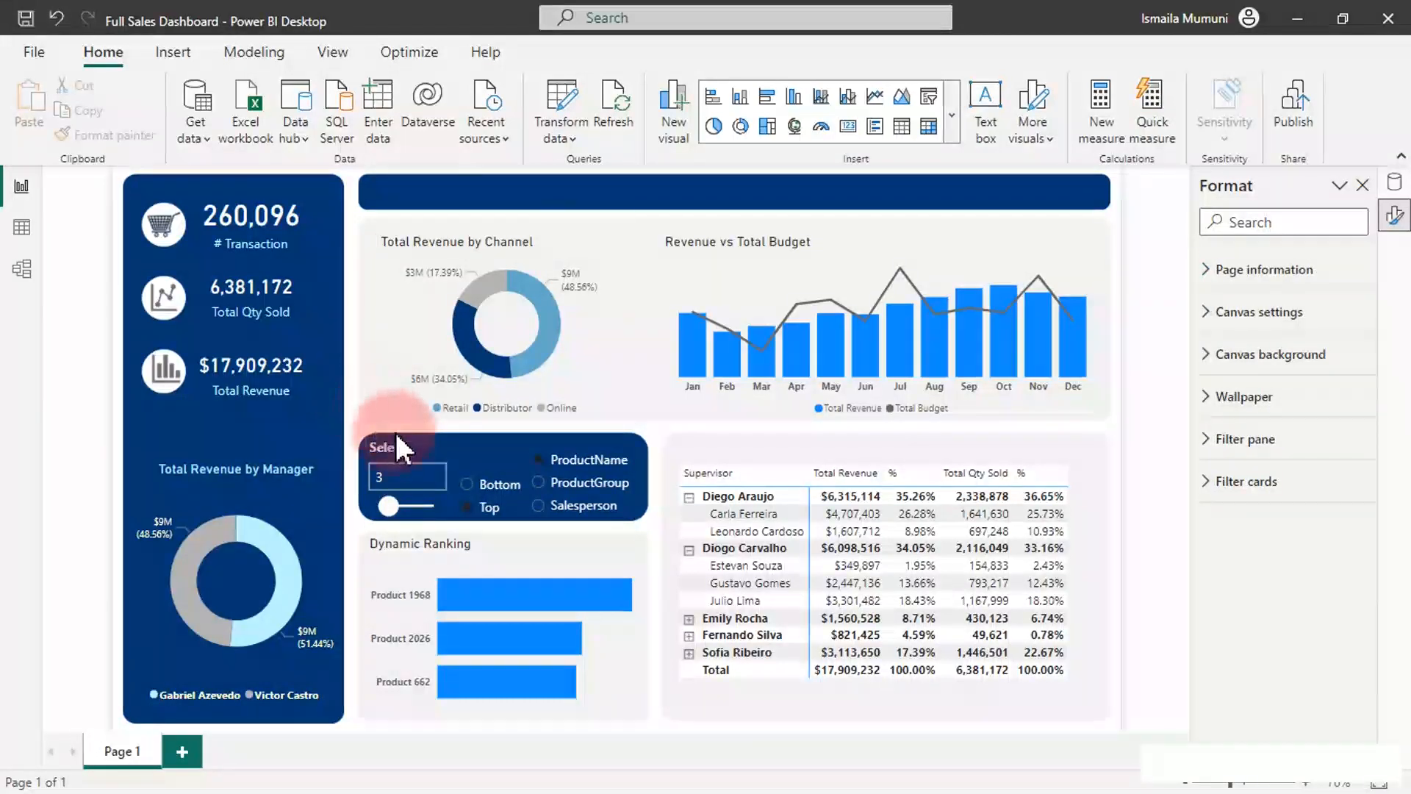
Step: Duplicate the "Select" label and place the copy above the Top/Bottom slicer in the dark blue card
click(419, 441)
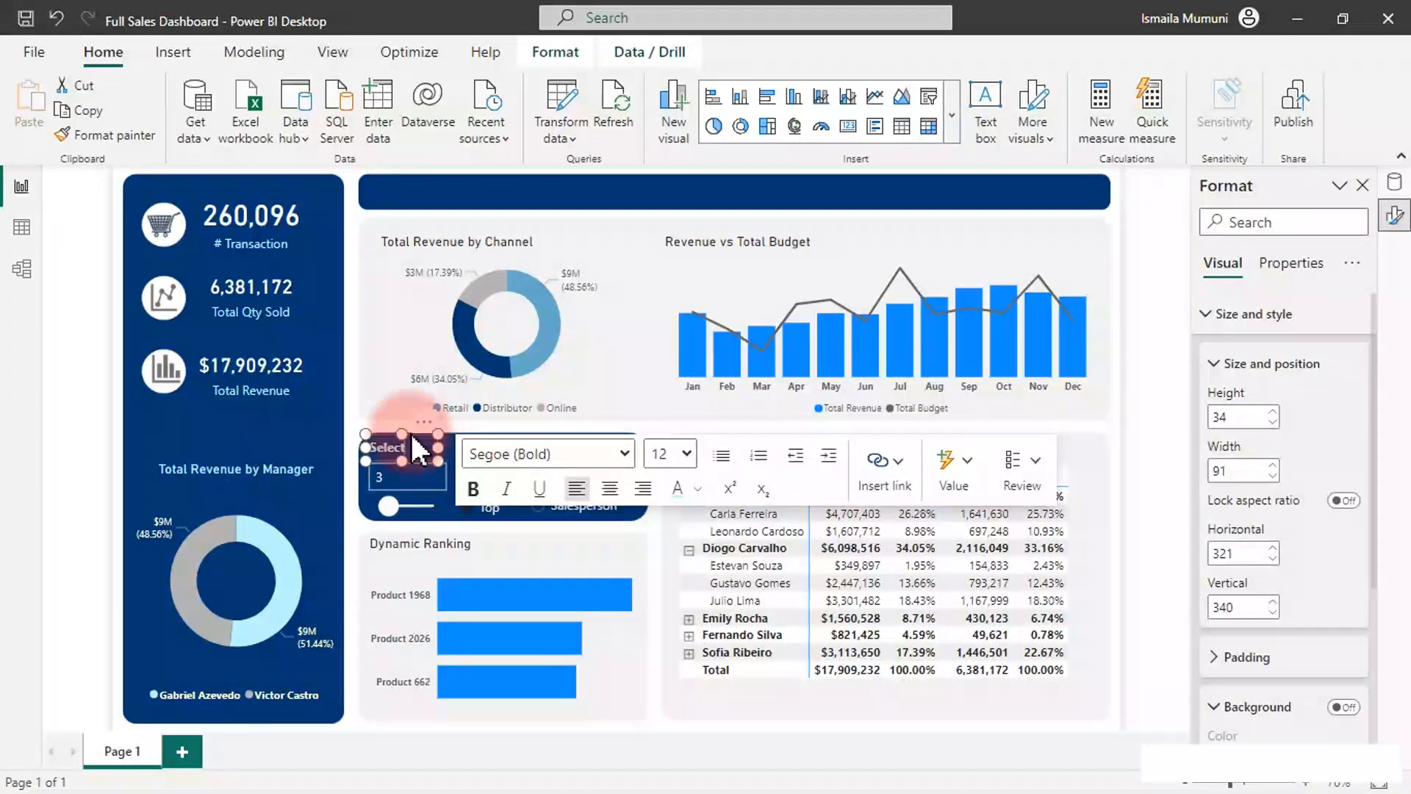
click(412, 435)
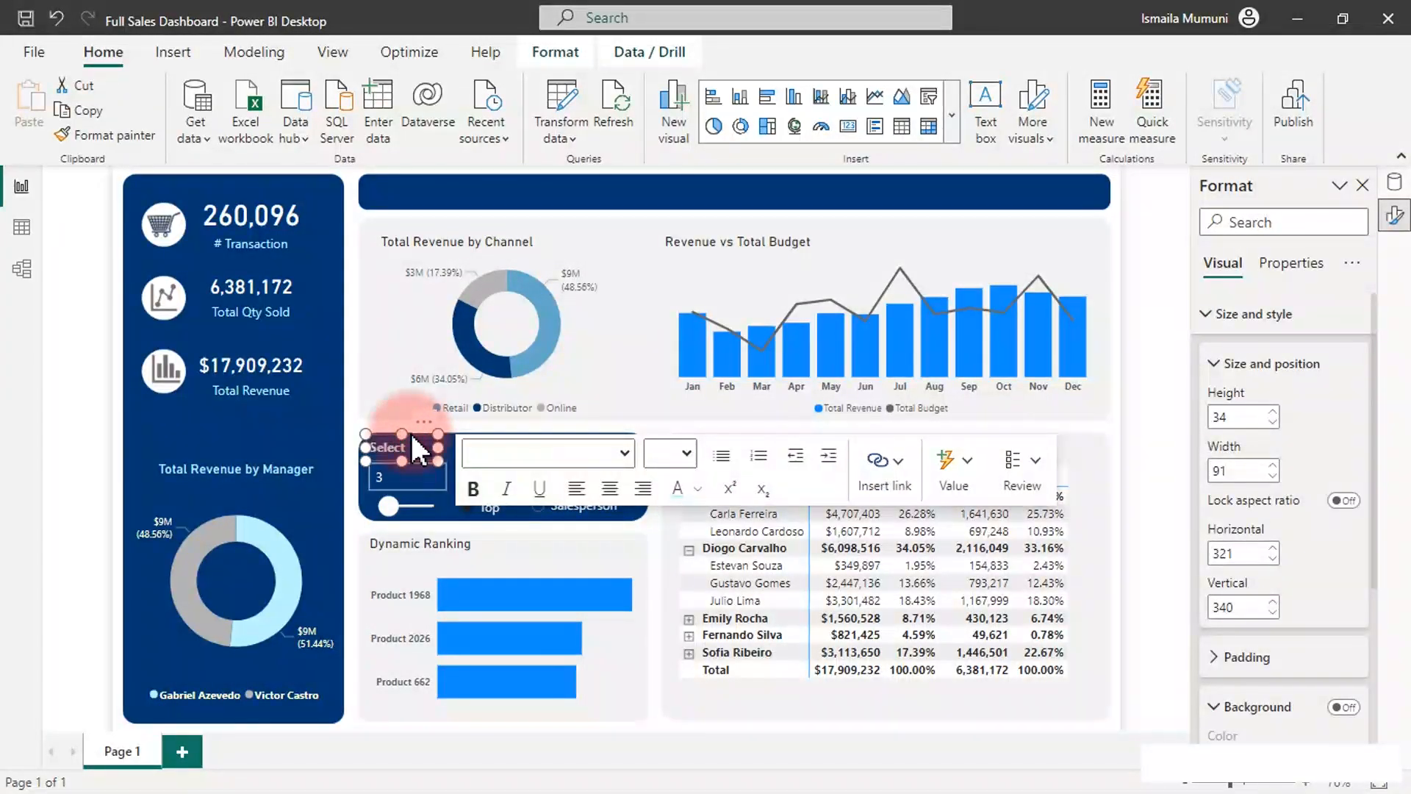
click(89, 113)
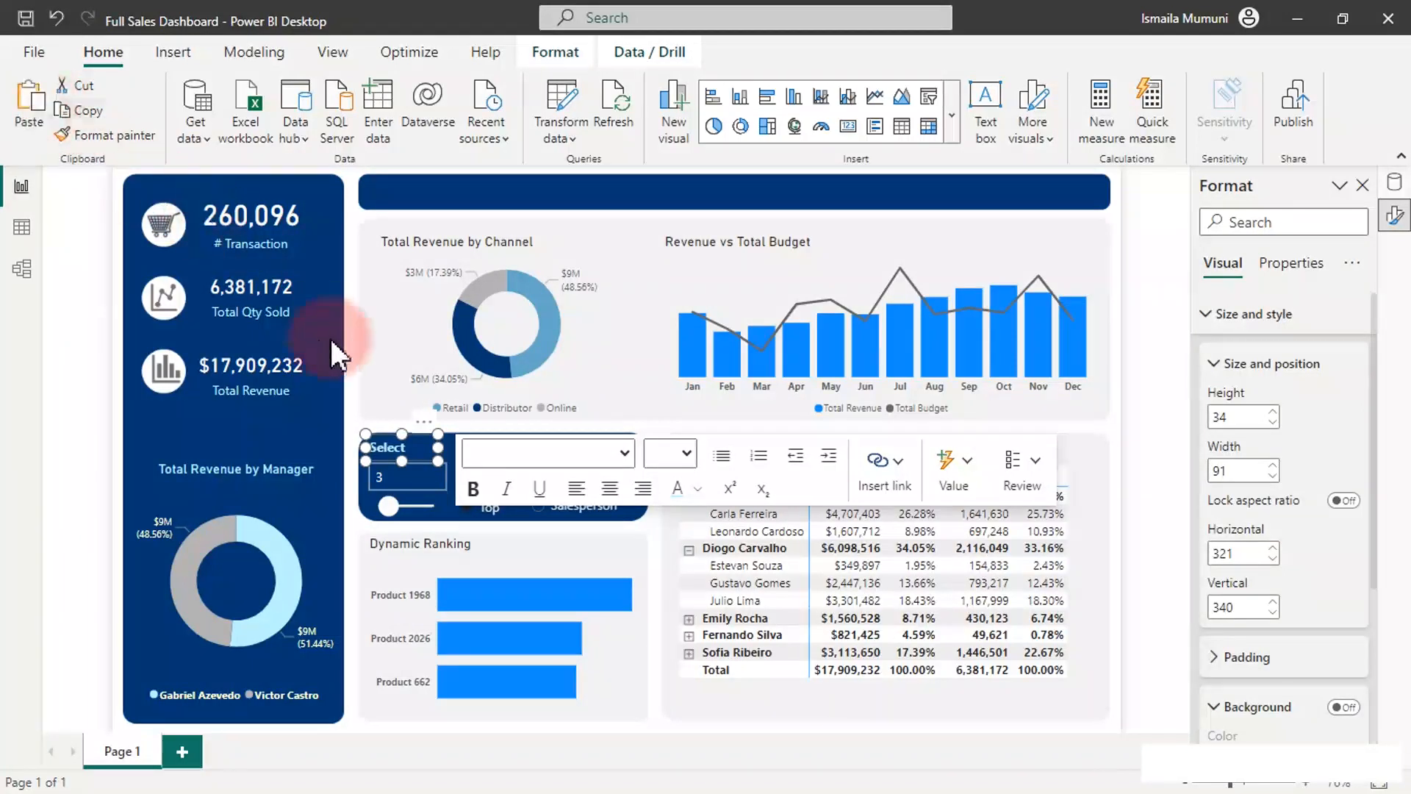
key(ctrl+v)
drag(435, 441, 507, 426)
Step: Change the text of the copied label above the Top/Bottom slicer to "Choose"
click(488, 450)
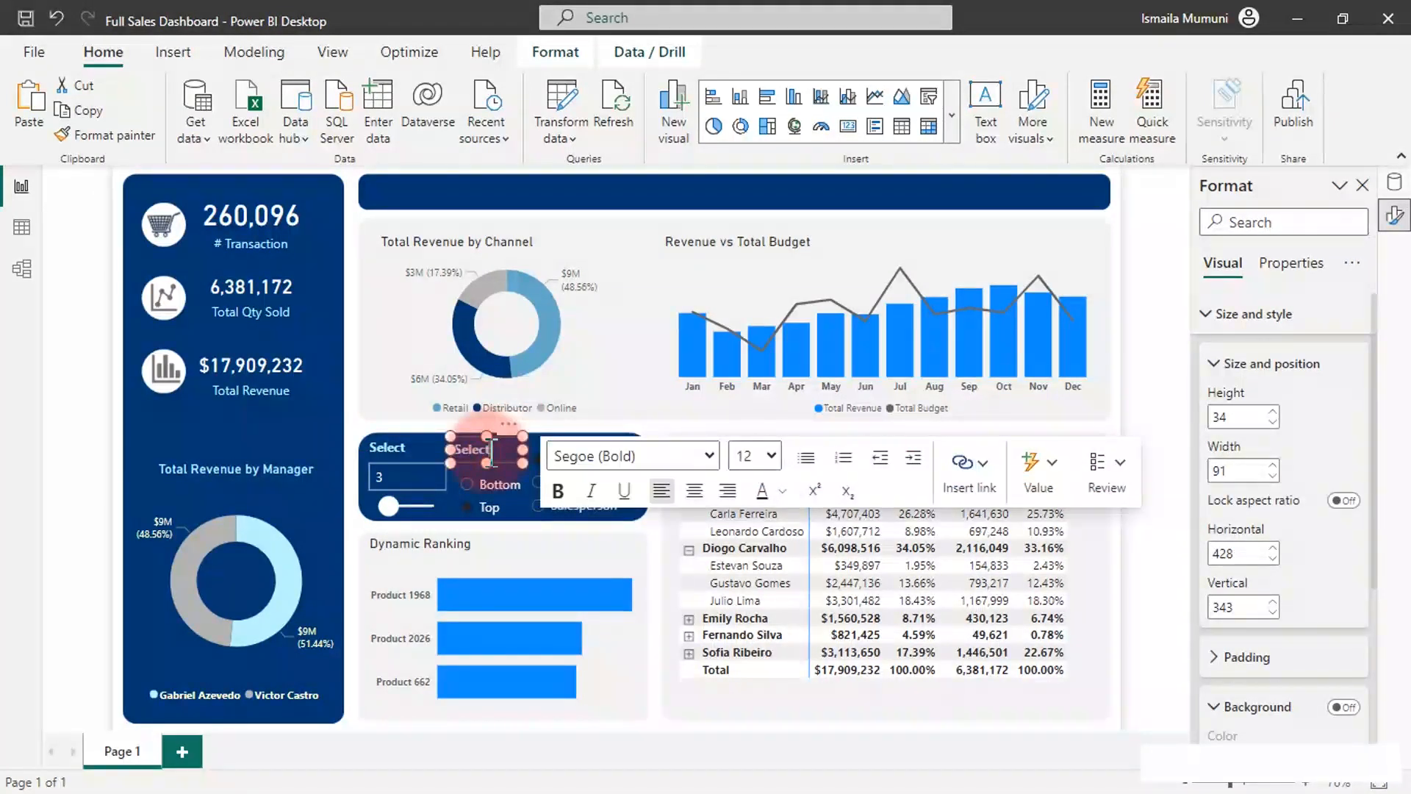
double_click(492, 453)
text(Choose)
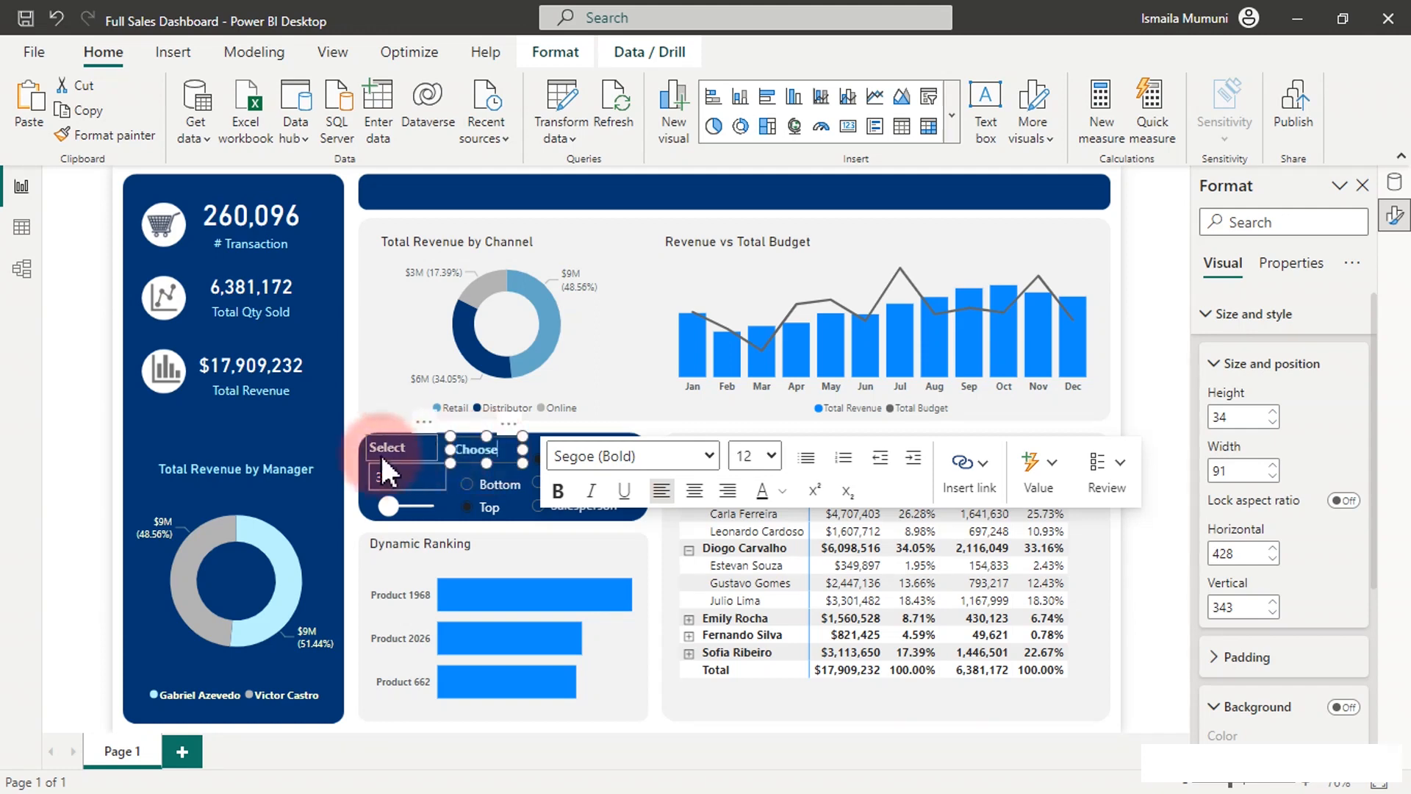
click(89, 422)
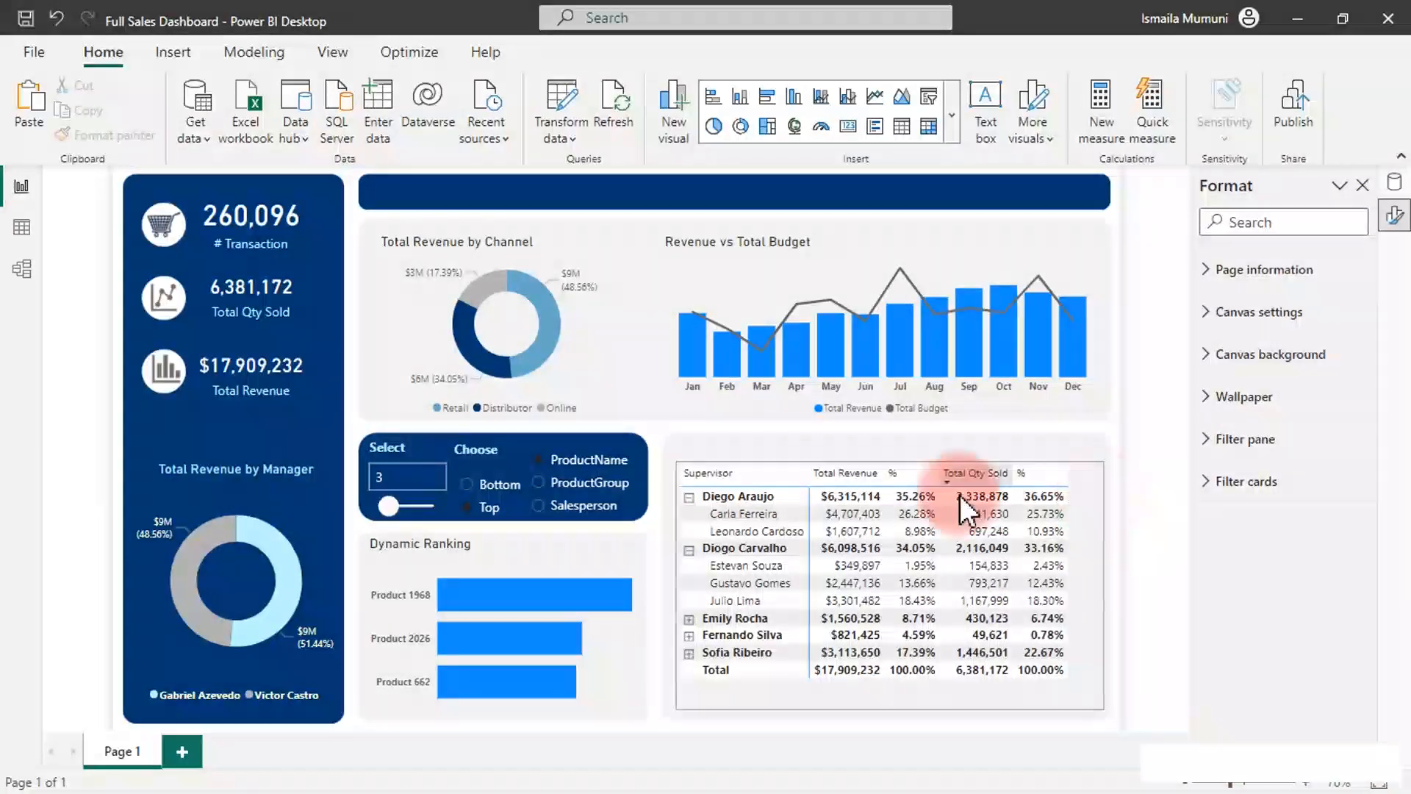
Step: Nudge the "Choose" label right to horizontal position 445 so it sits over the Bottom and Top options
click(495, 461)
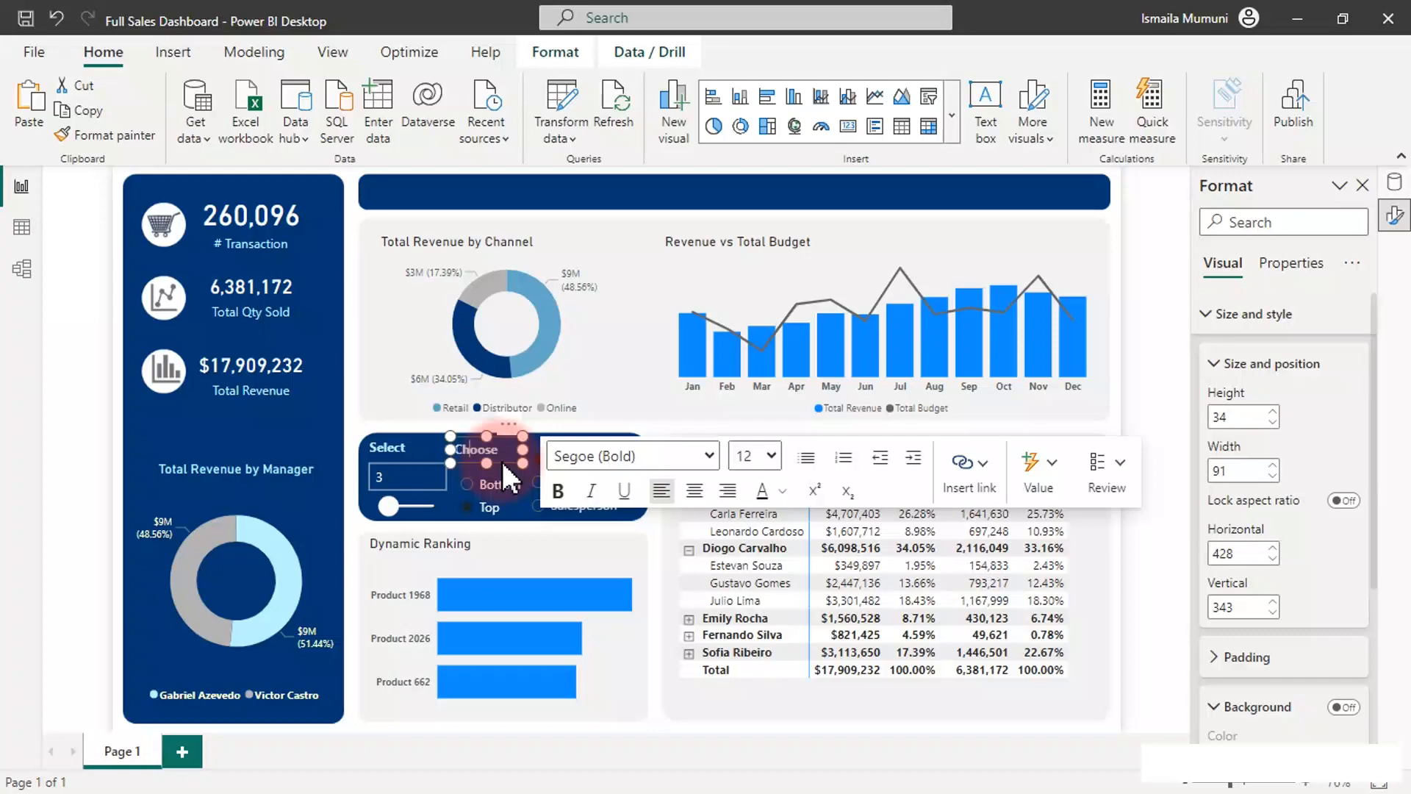
click(503, 463)
key(Right)
key(Right)
key(Right)
key(Right)
key(Right)
key(Right)
key(Right)
key(Right)
key(Right)
key(Right)
key(Right)
key(Right)
key(Right)
key(Right)
key(Right)
key(Right)
key(Right)
key(Right)
key(Right)
key(Right)
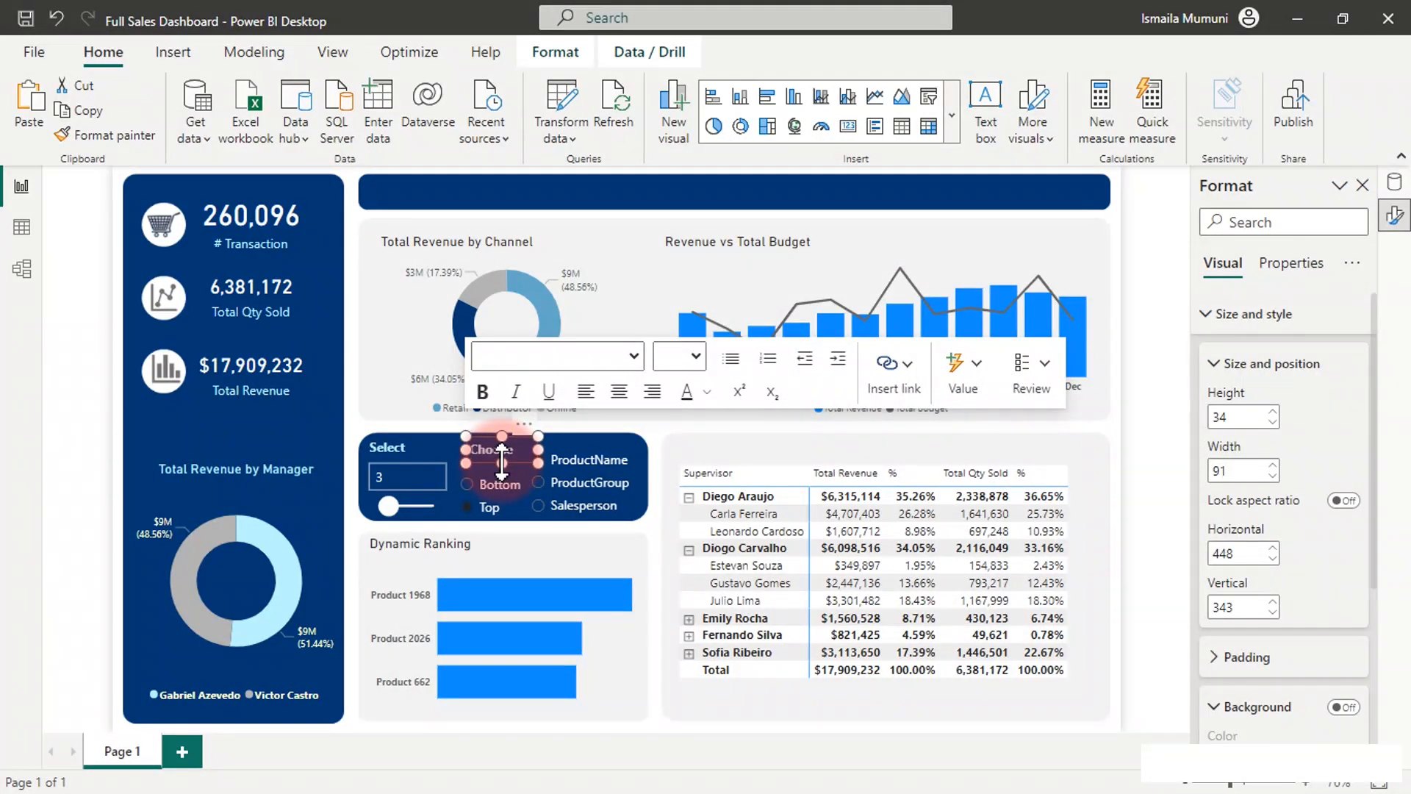
key(Left)
key(Left)
key(Left)
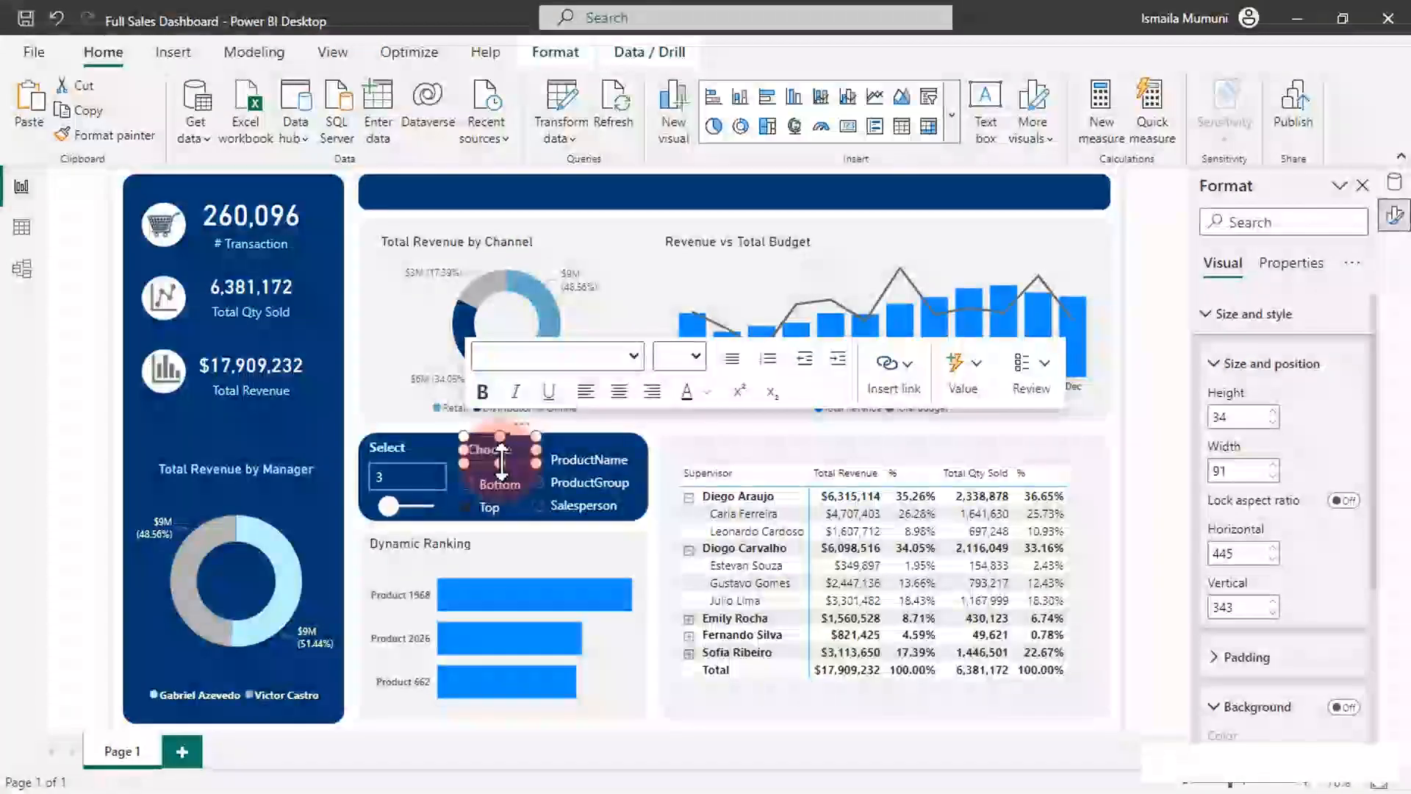
click(355, 374)
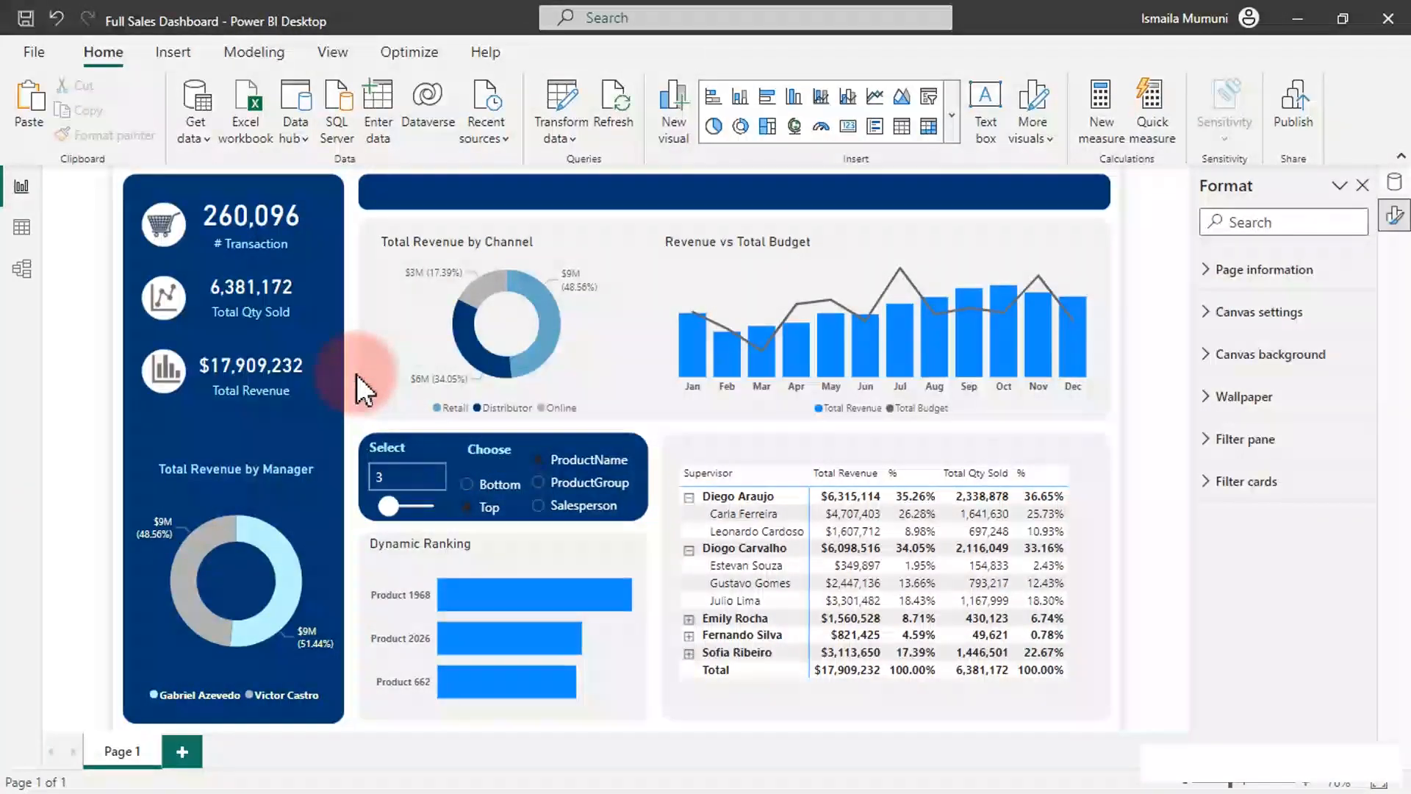
Step: Test the ranking slicer on the Dynamic Ranking chart by choosing ProductGroup and Salesperson, and return it to ProductName
click(563, 512)
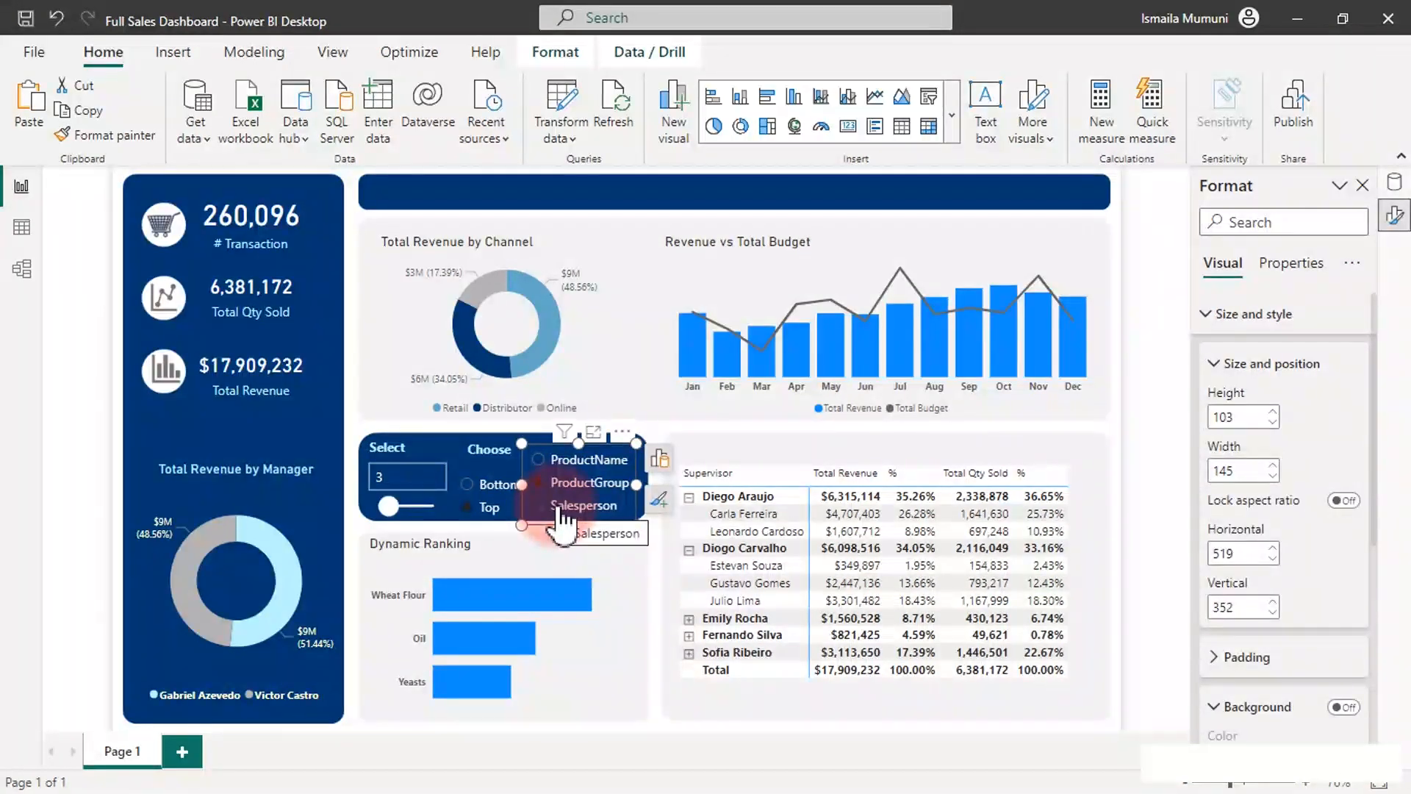
click(577, 505)
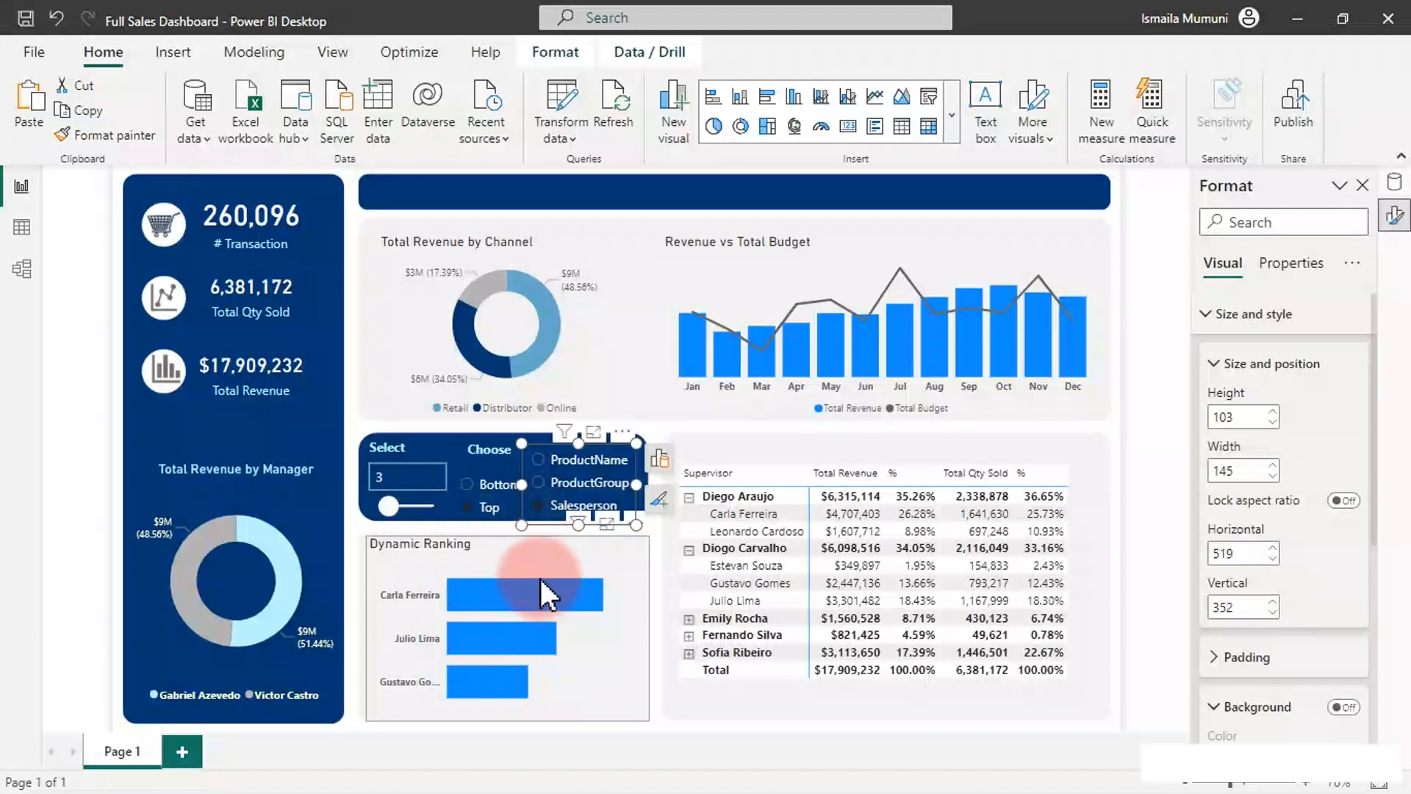
mouse_move(527, 591)
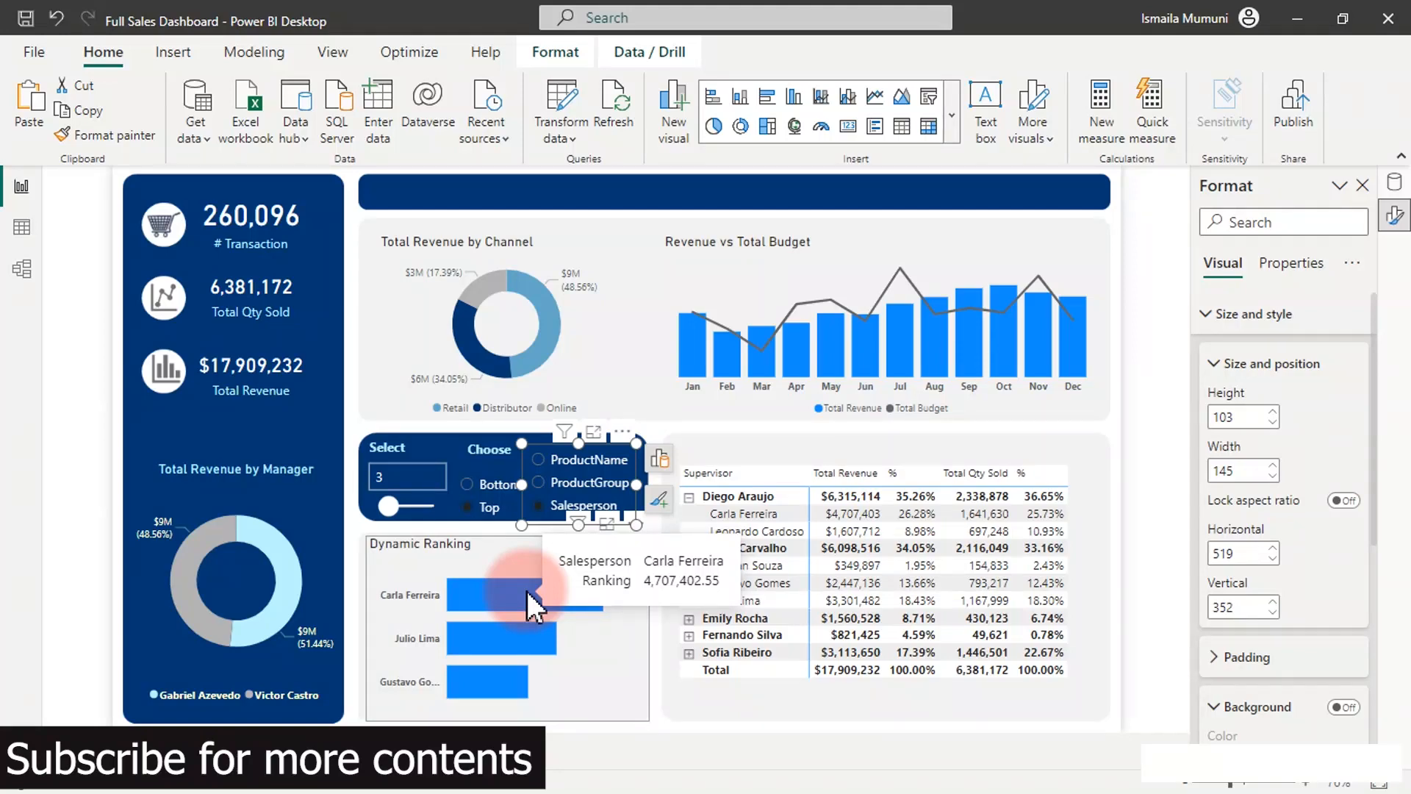
click(404, 549)
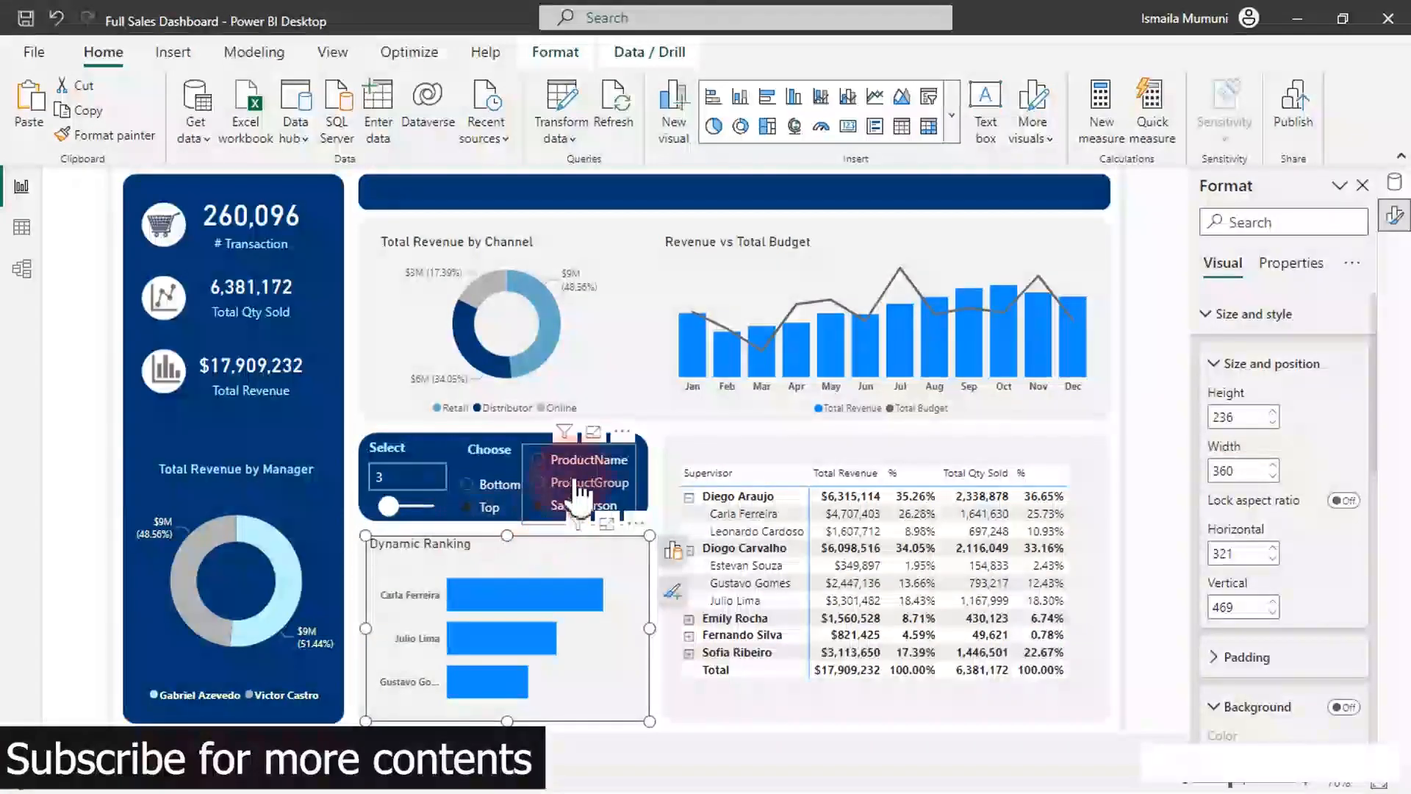
click(615, 462)
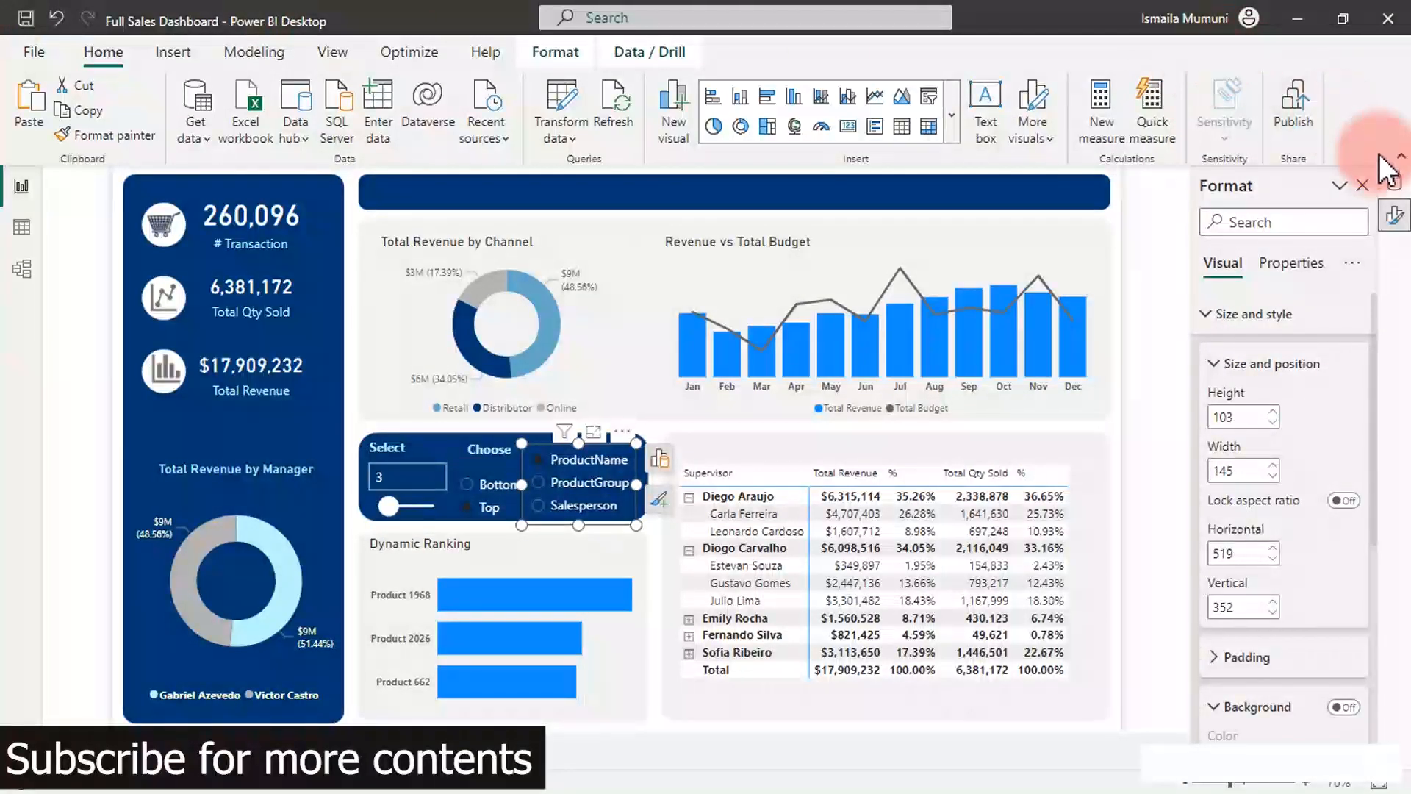
Step: Examine the formula behind the SelectToRank field parameter
click(1394, 185)
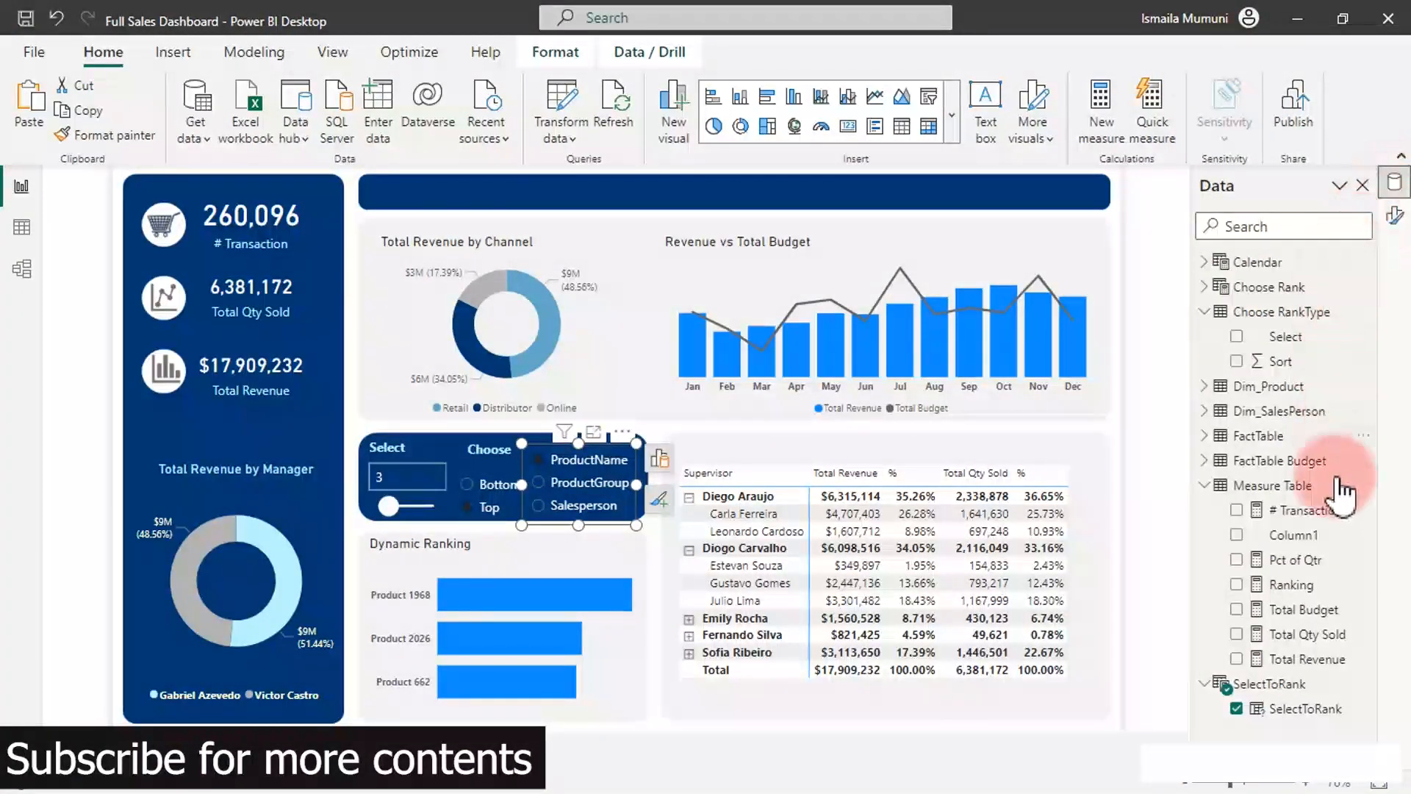
click(1279, 709)
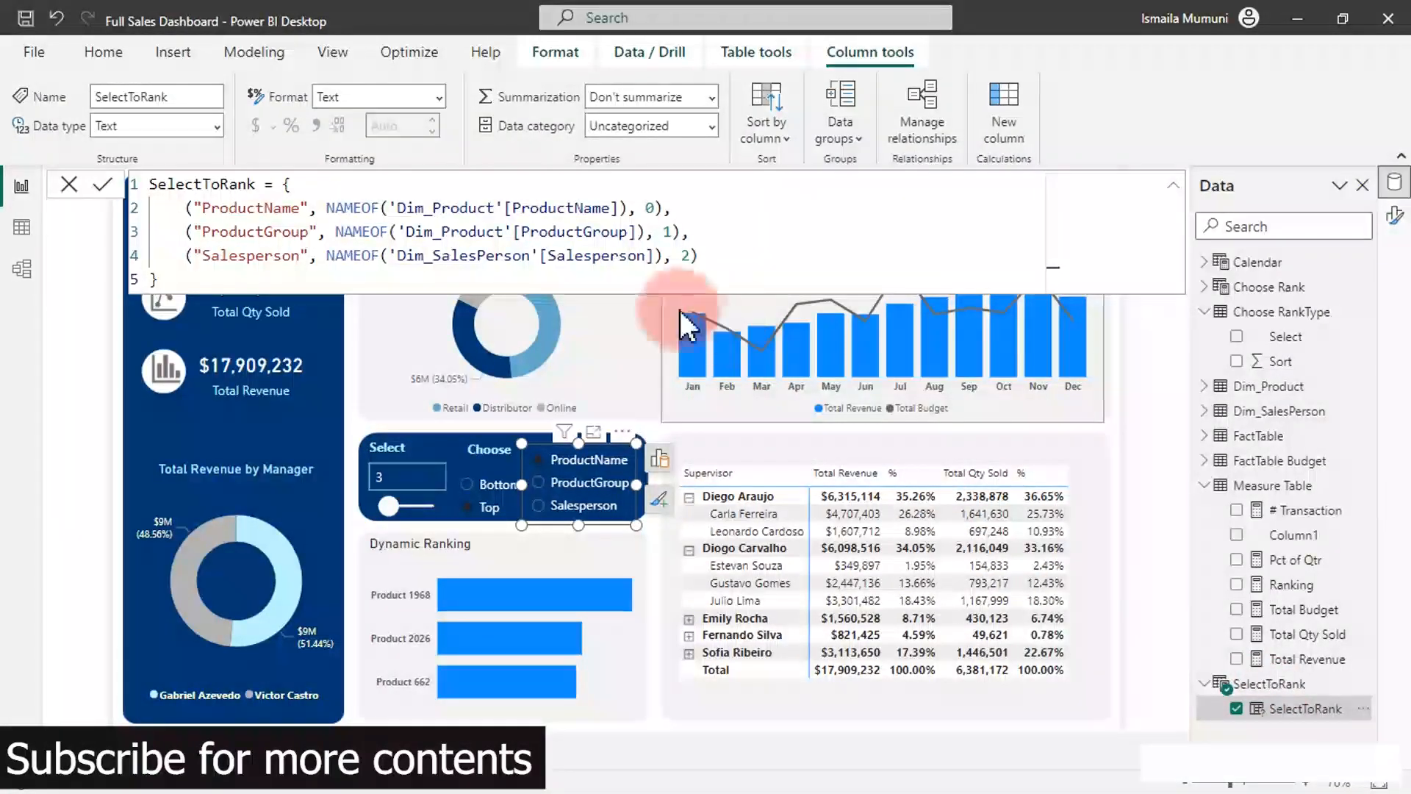
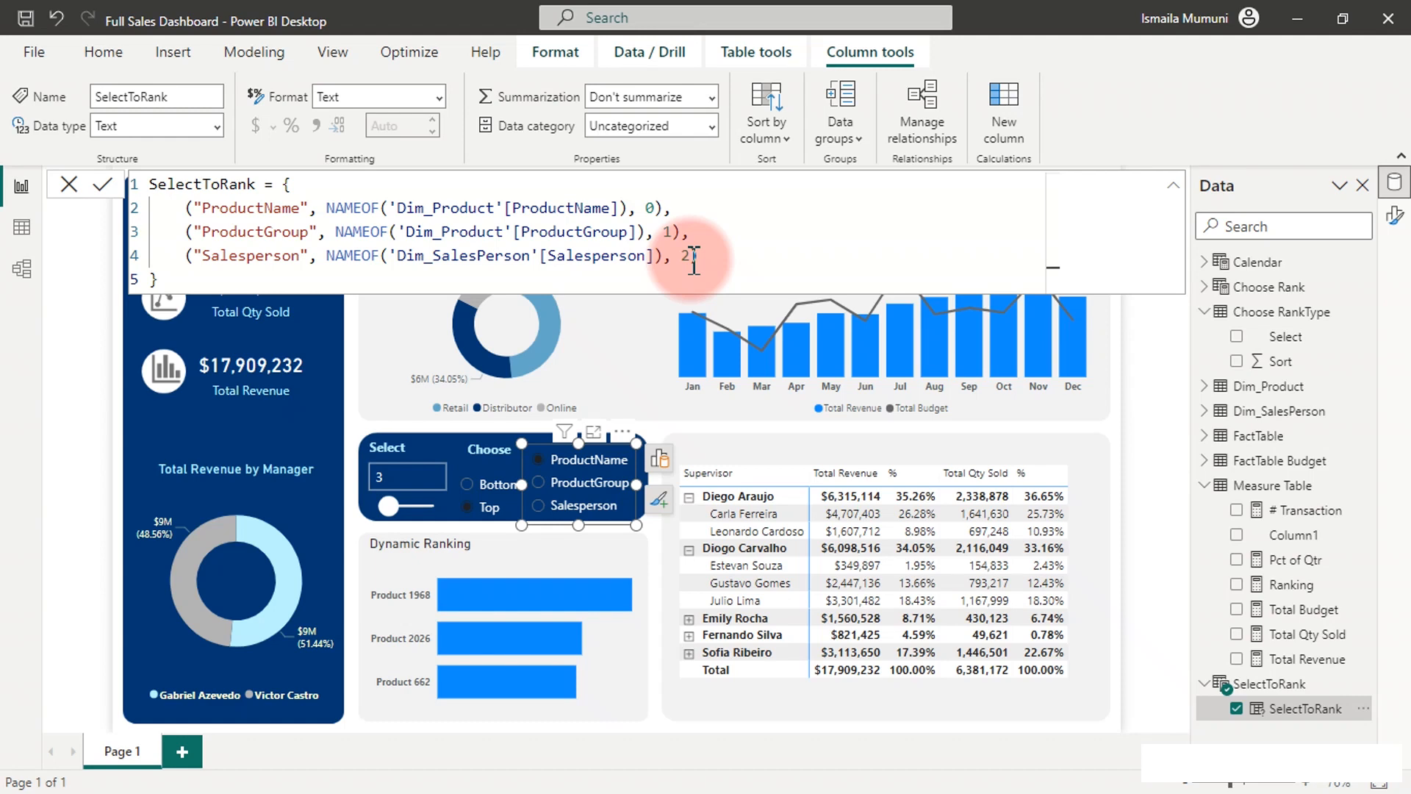
text())
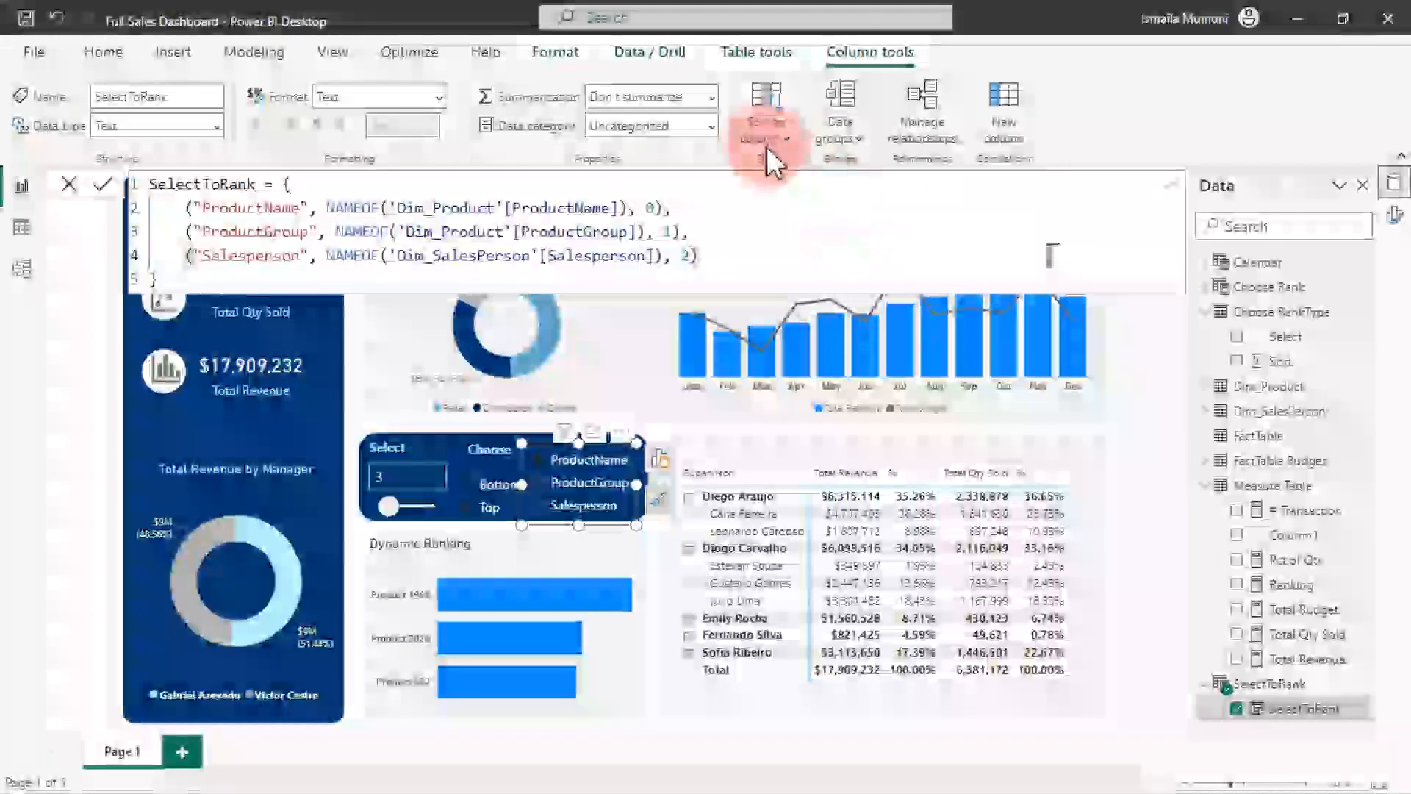
Step: Create a new measure named SubTitle in the SelectToRank table
click(784, 59)
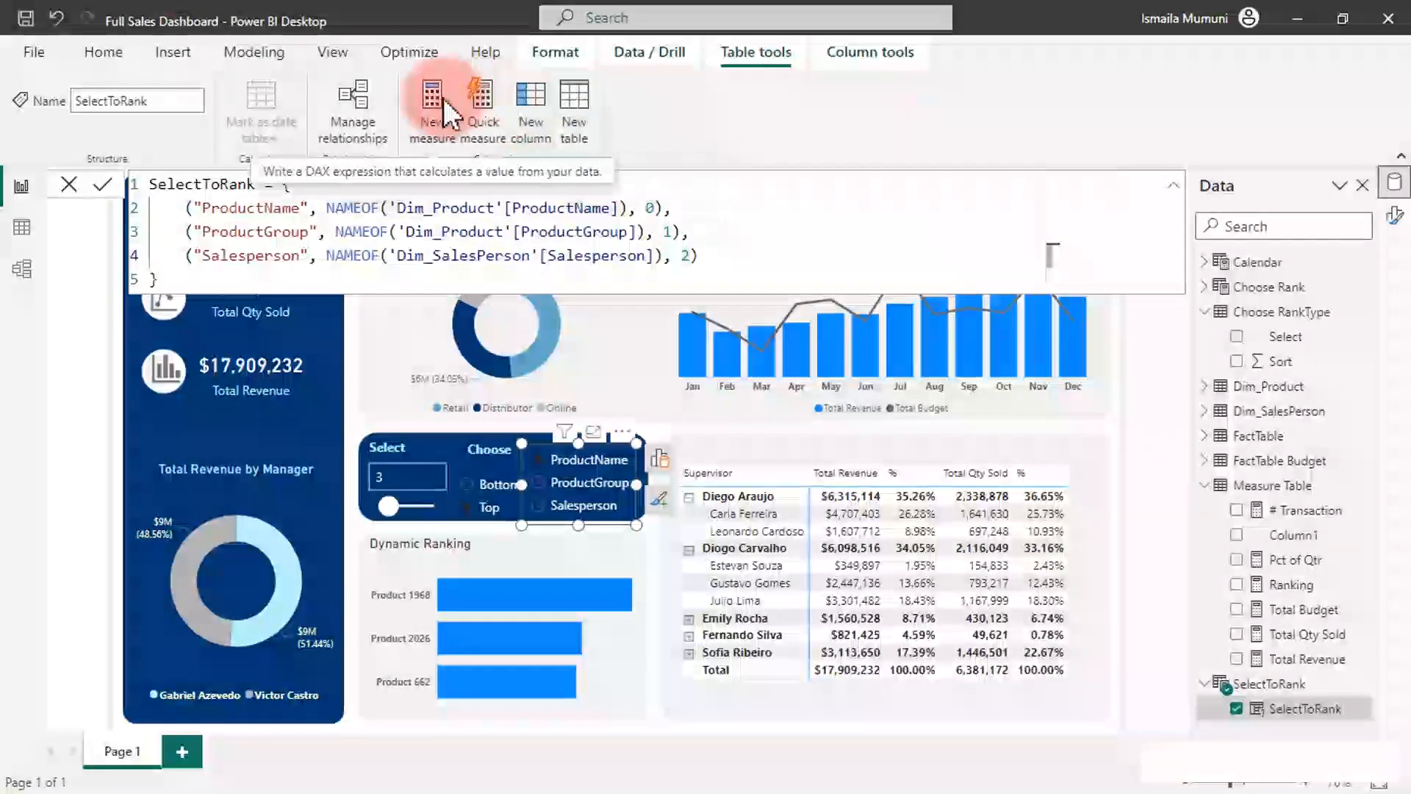
click(610, 153)
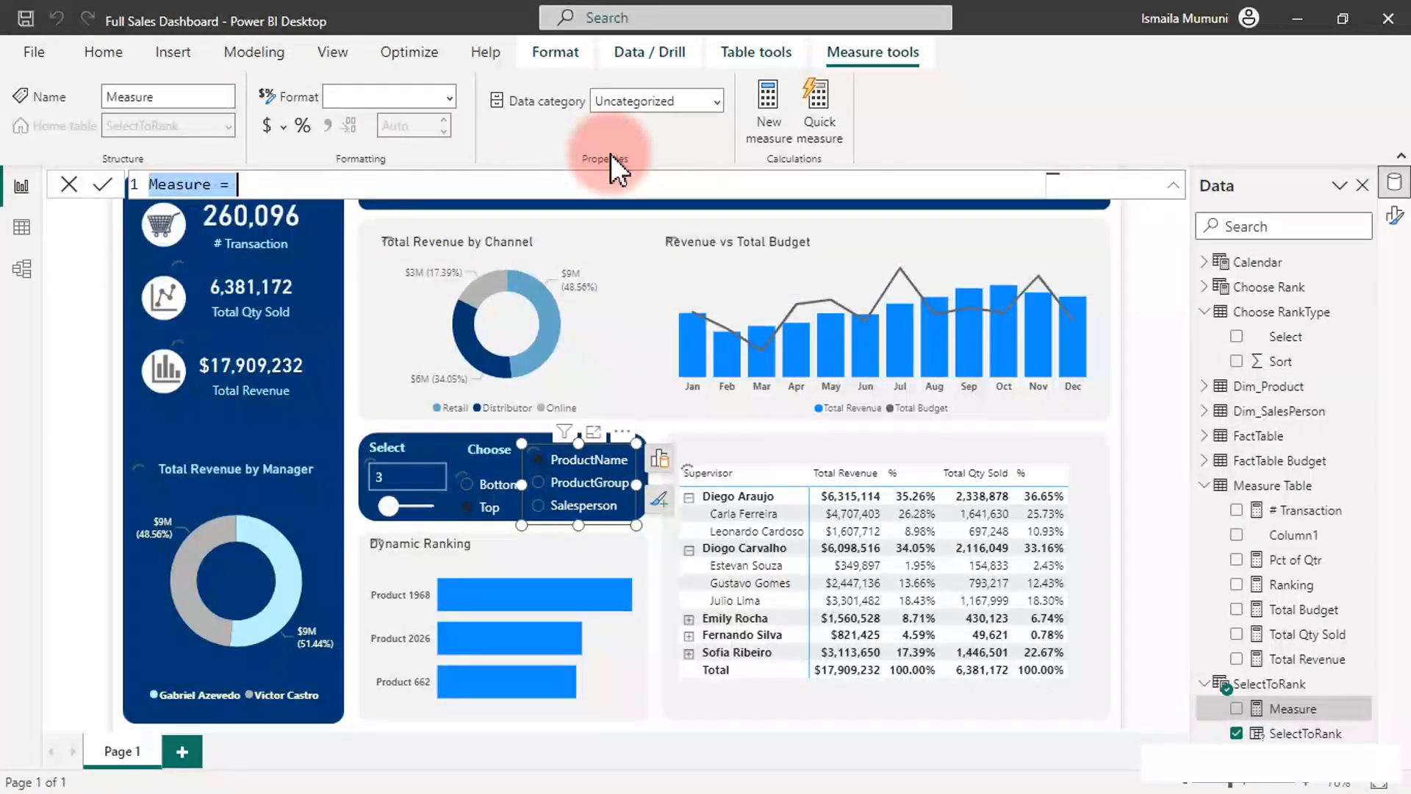
text(S)
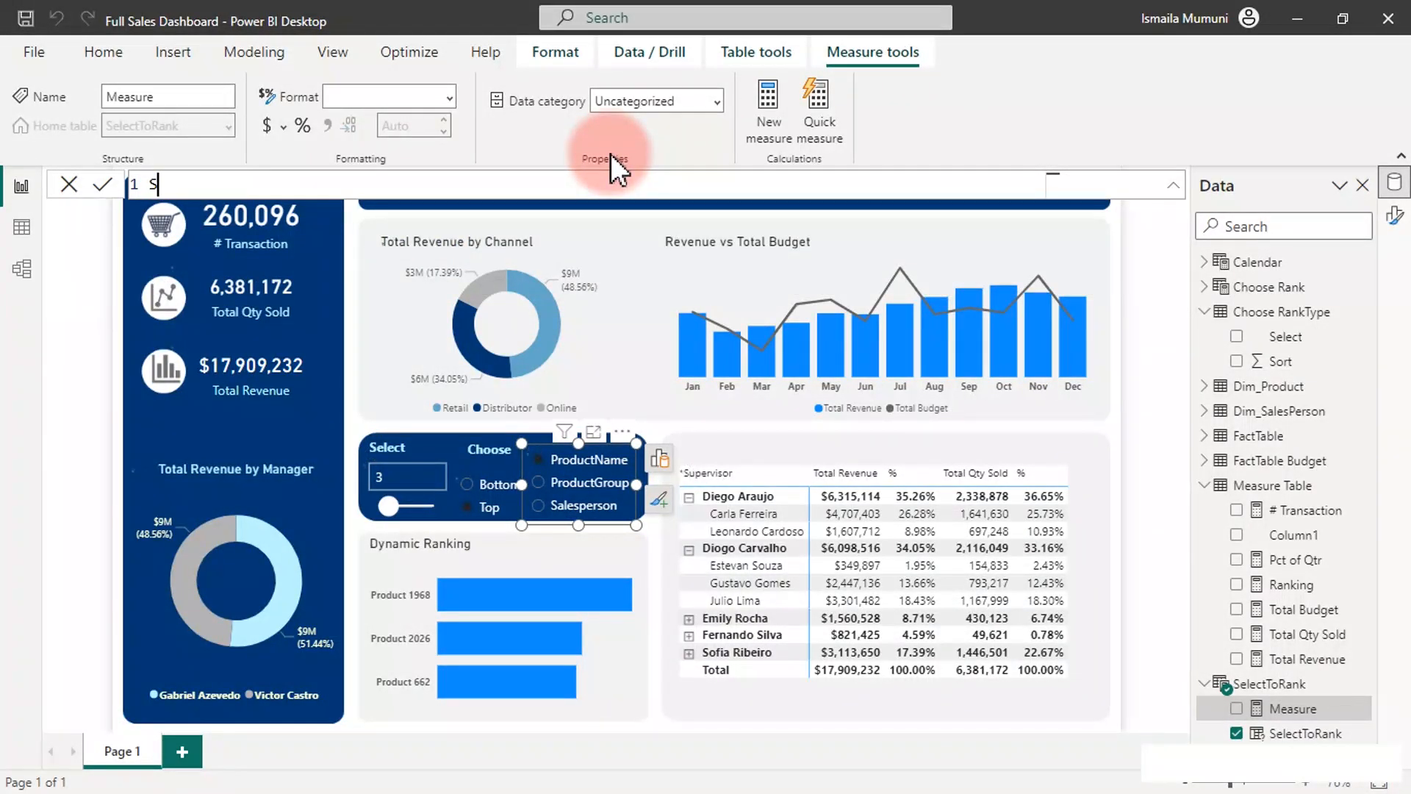
text(ubTitle =)
key(shift+Return)
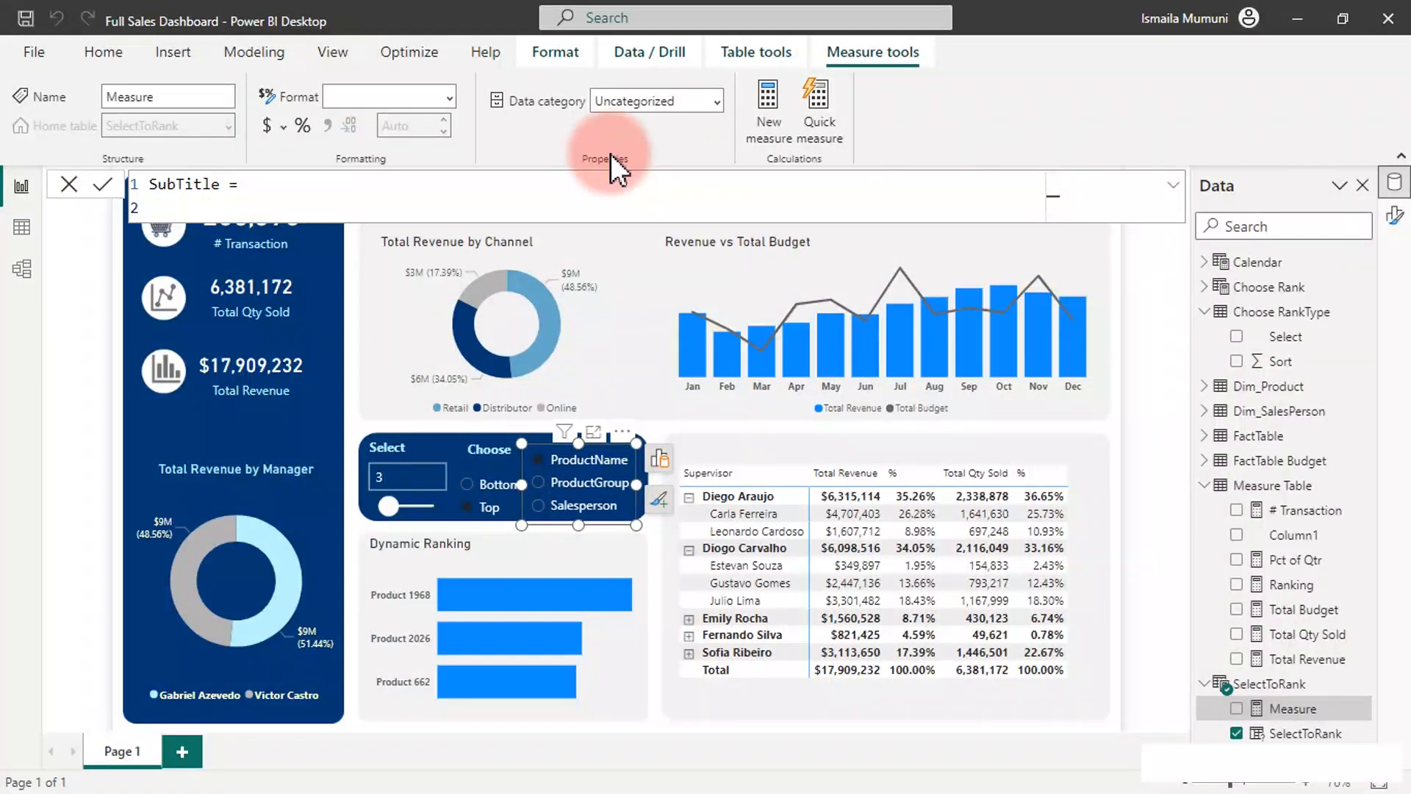
Step: Define a variable Ranktype in the SubTitle measure as SELECTEDVALUE('Choose RankType'[Select])
text(VAR )
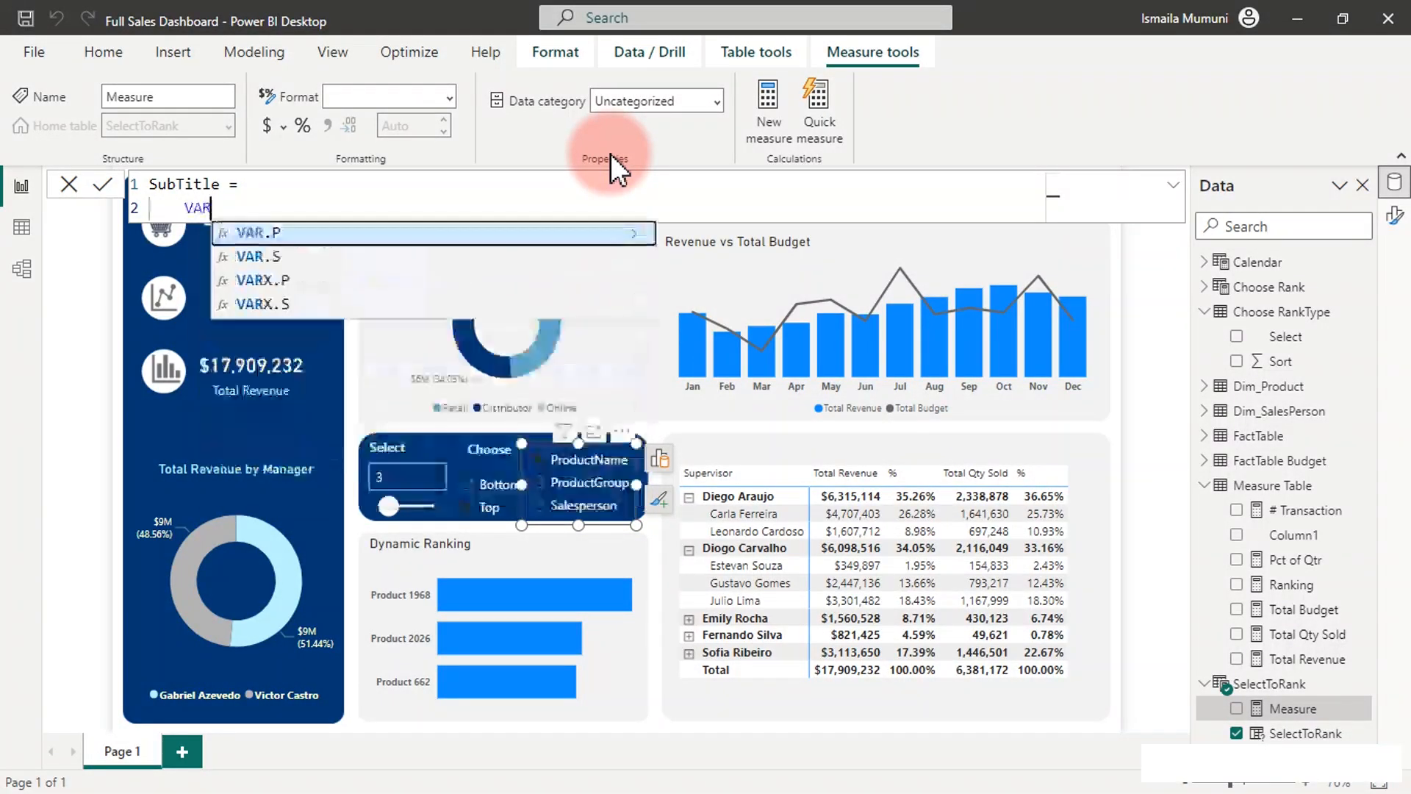
text(Ran)
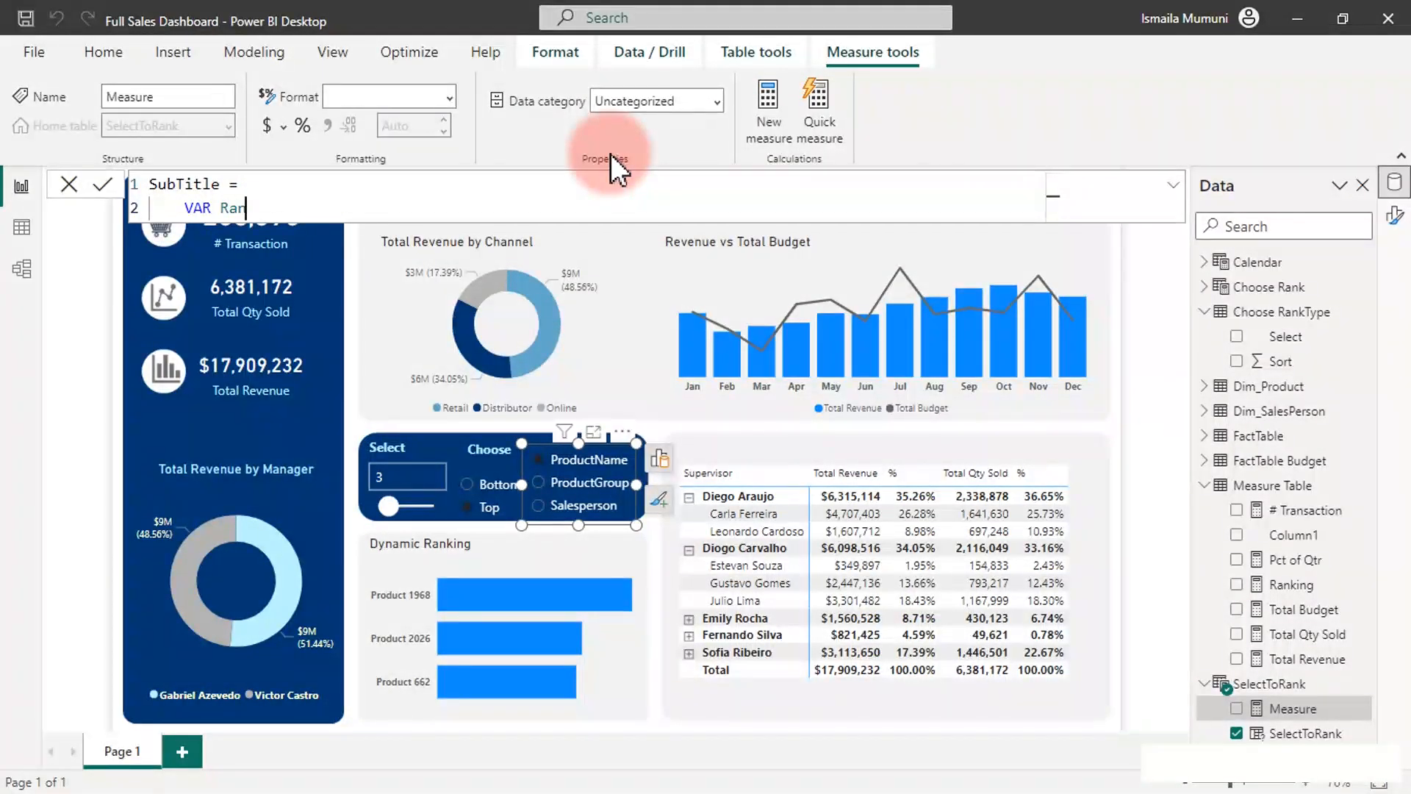
text(ktype  =)
key(BackSpace)
key(BackSpace)
key(BackSpace)
text(= Selectedv)
key(Tab)
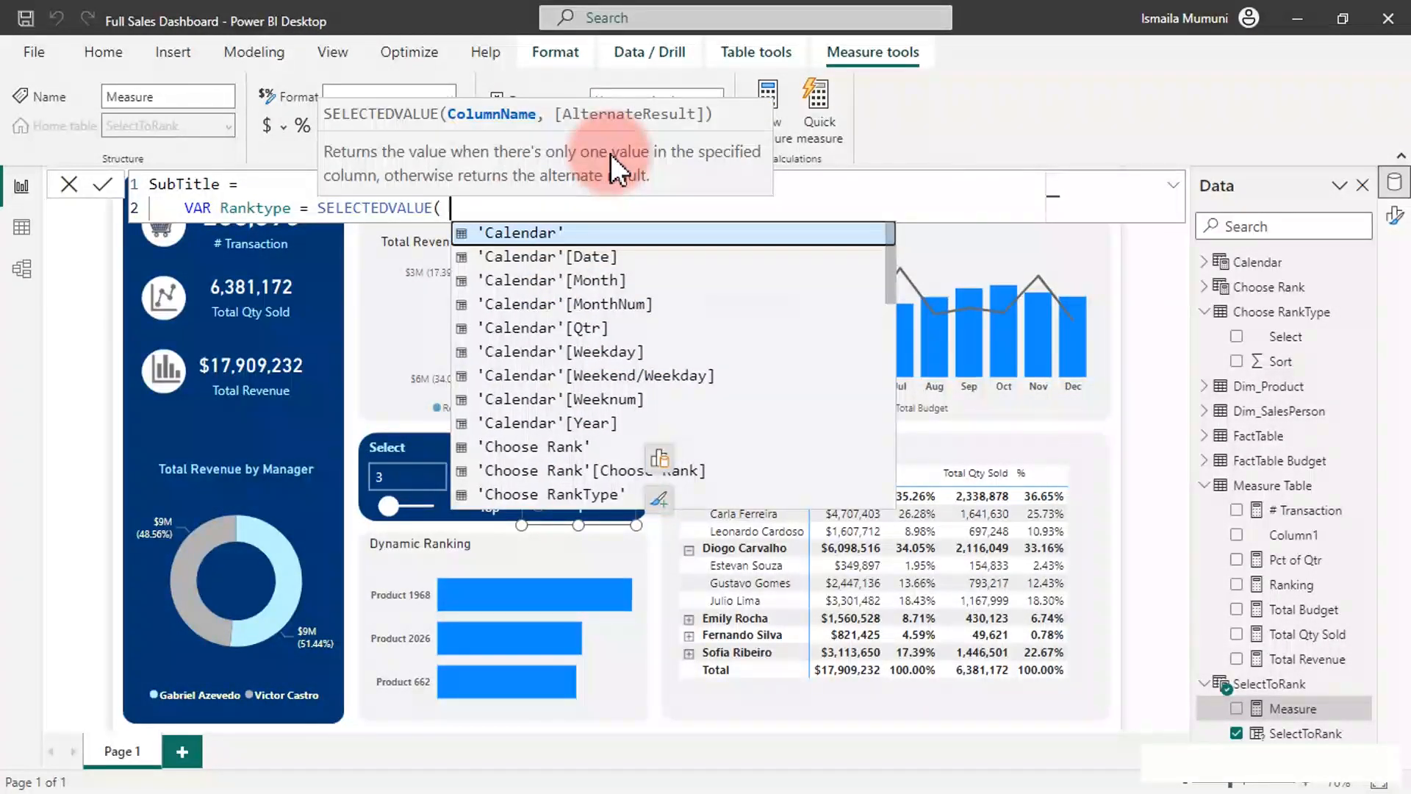
text(cho)
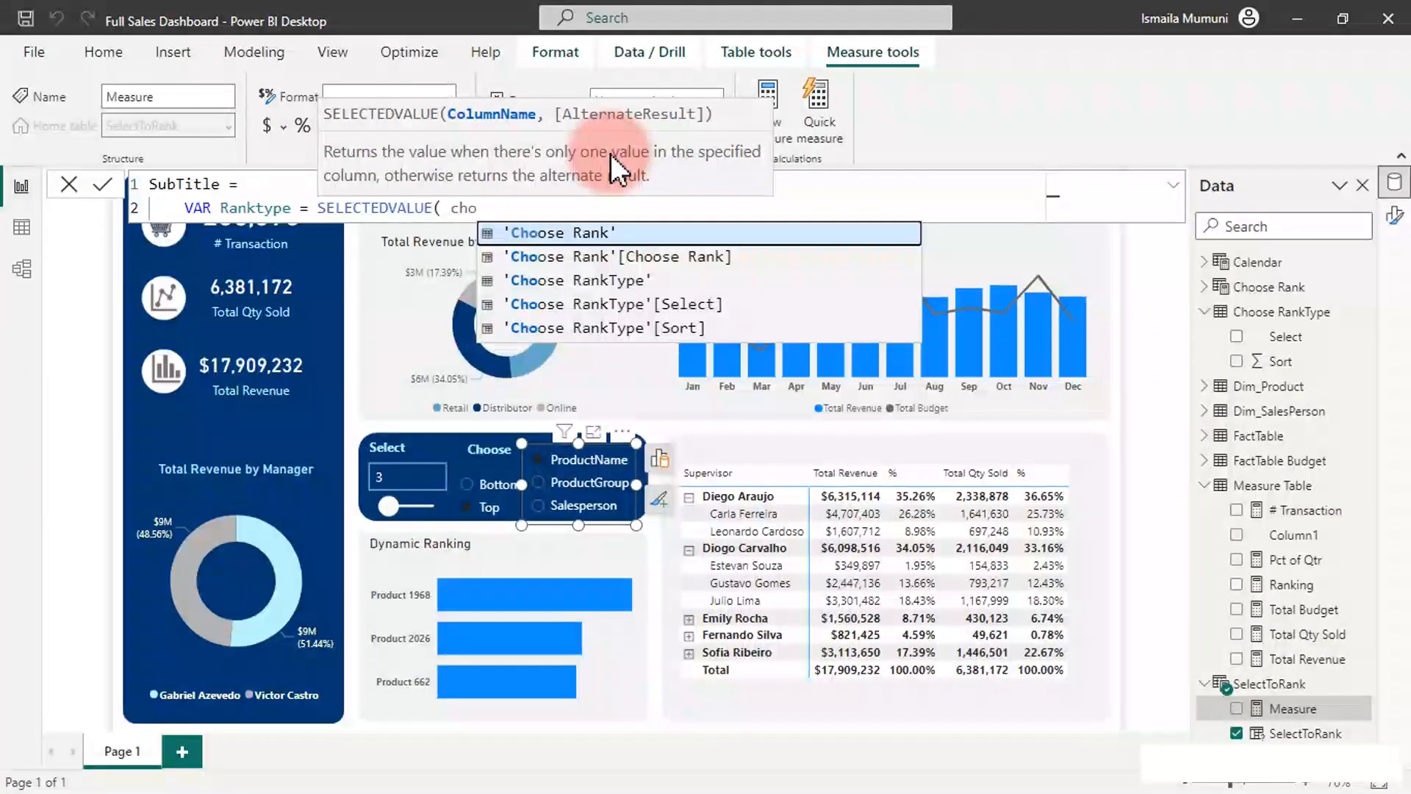
key(Down)
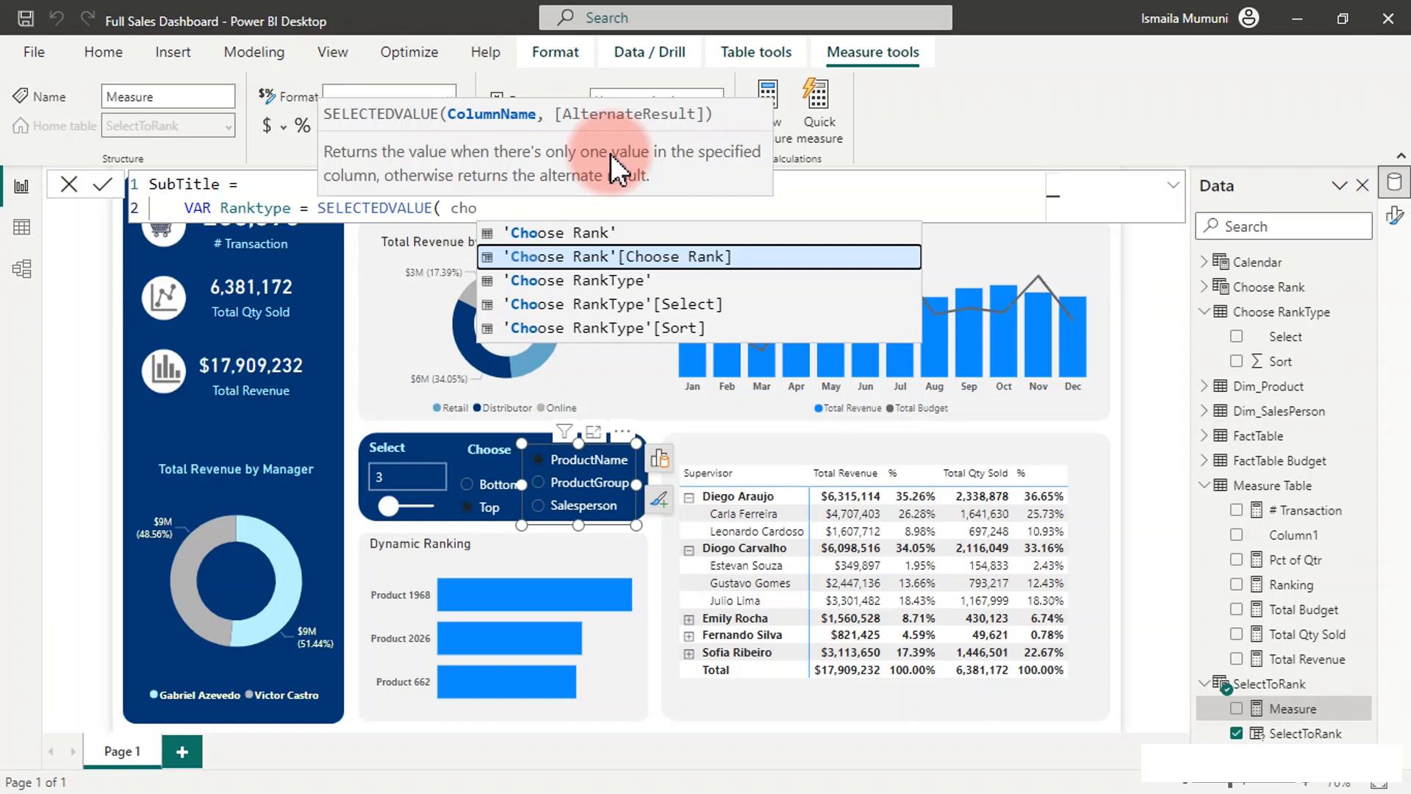
key(Down)
key(Down)
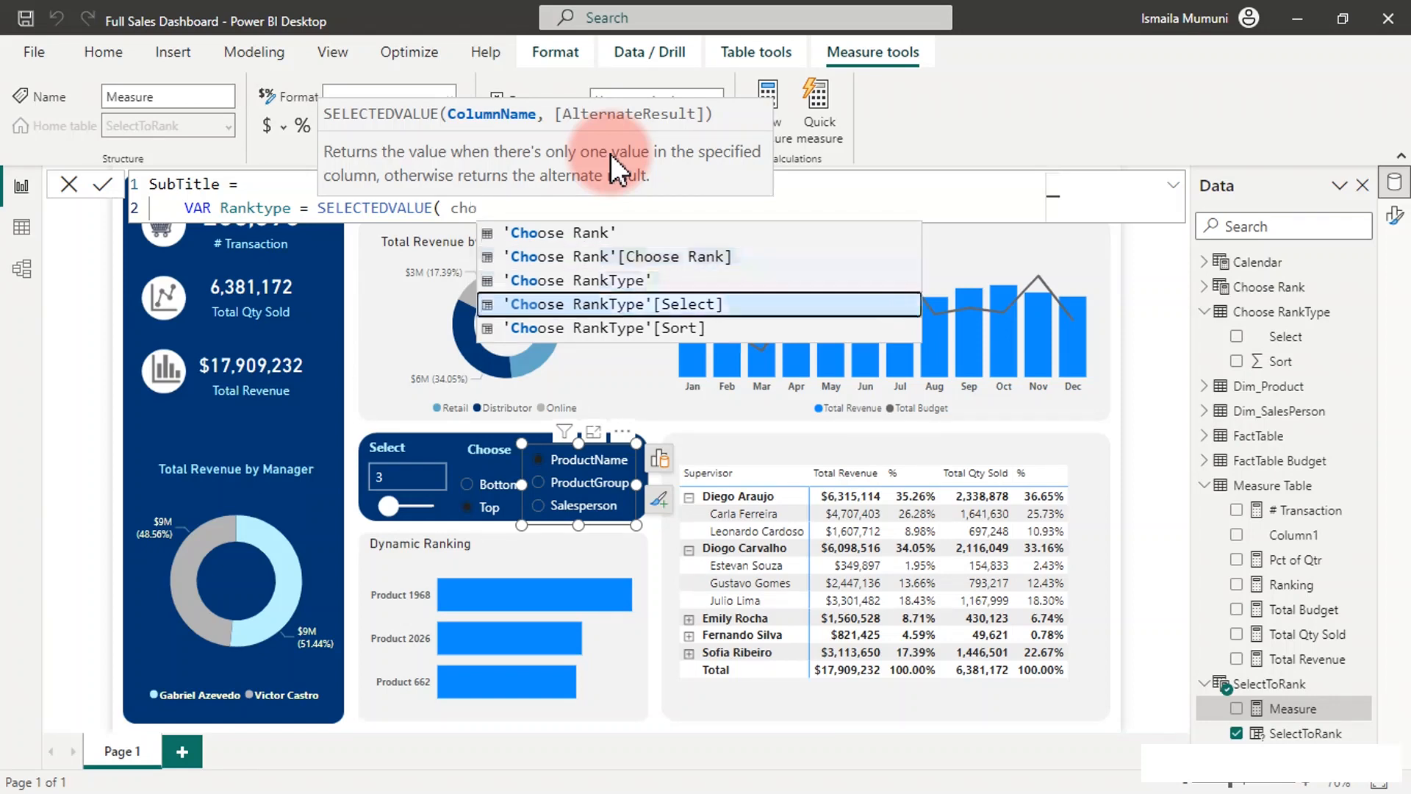
key(Tab)
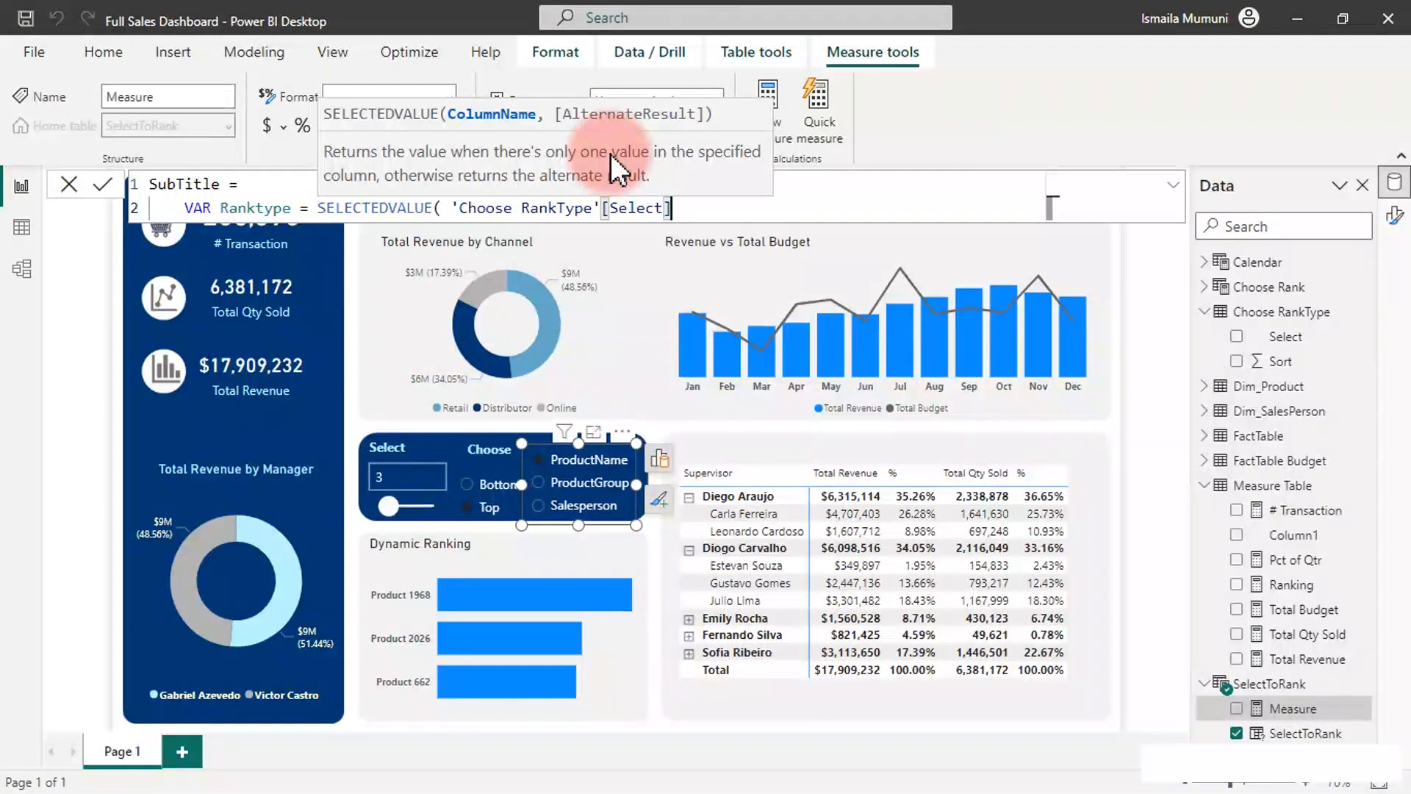
text())
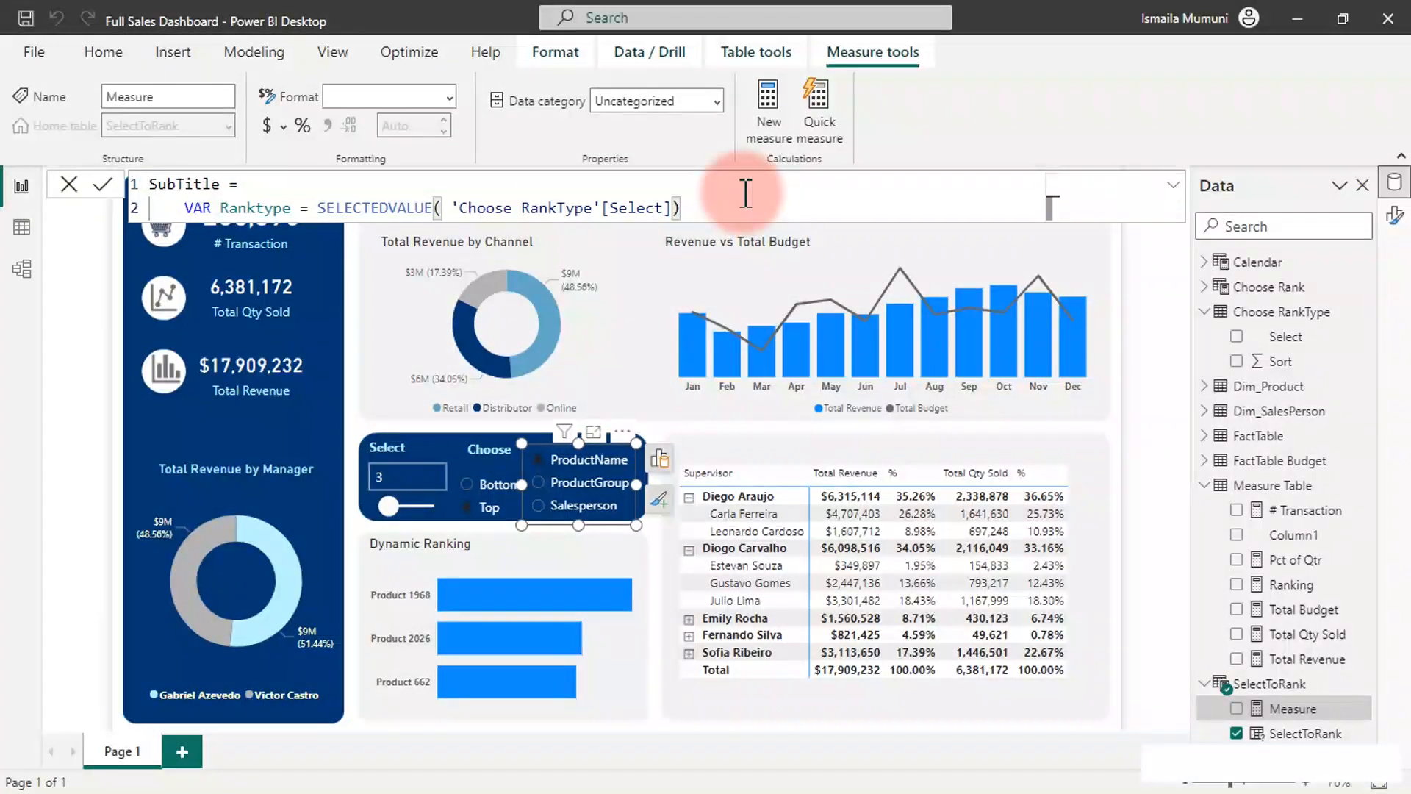
Step: Start a second VAR line in the measure and prefix the first variable's name with an underscore, making it _Ranktype
key(shift+Return)
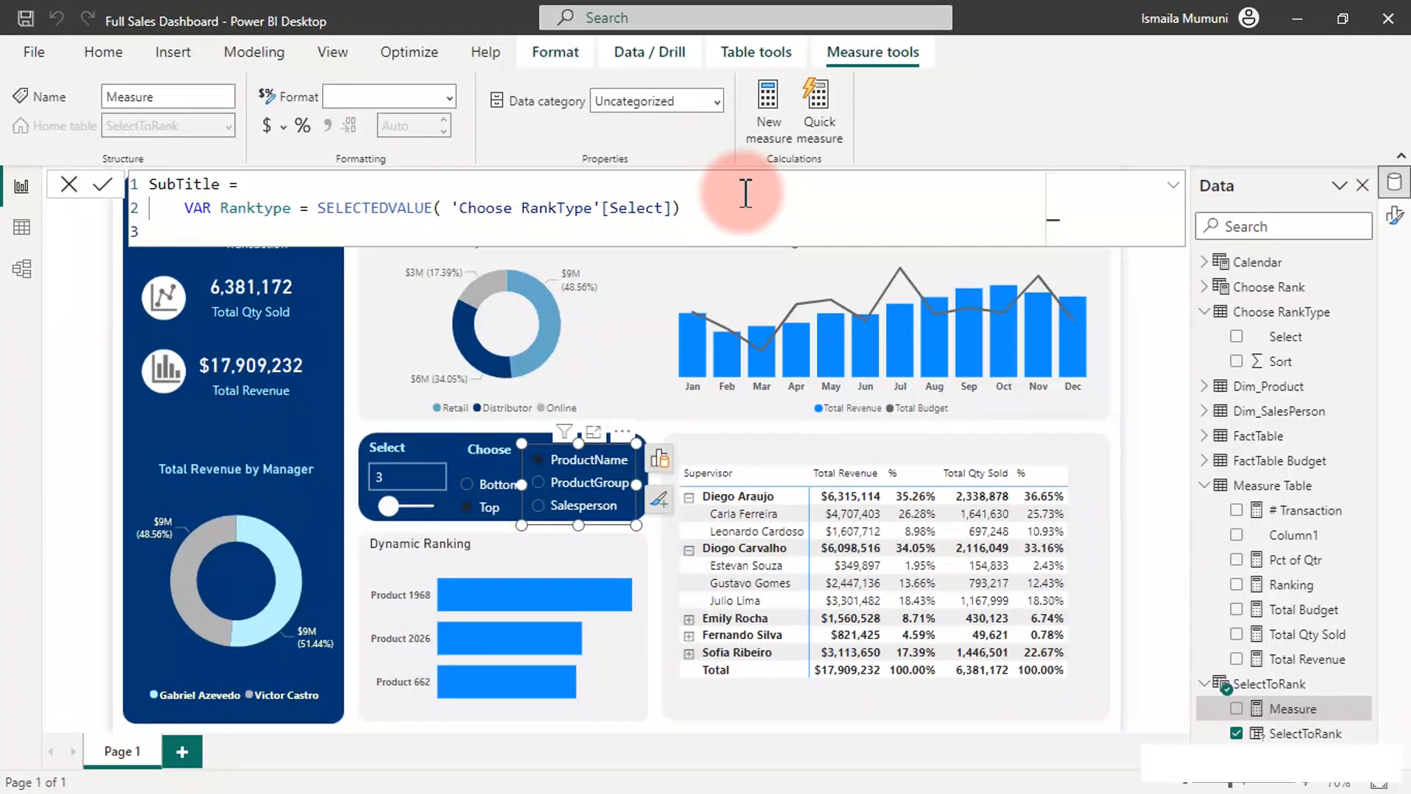
text(VAR _)
key(Up)
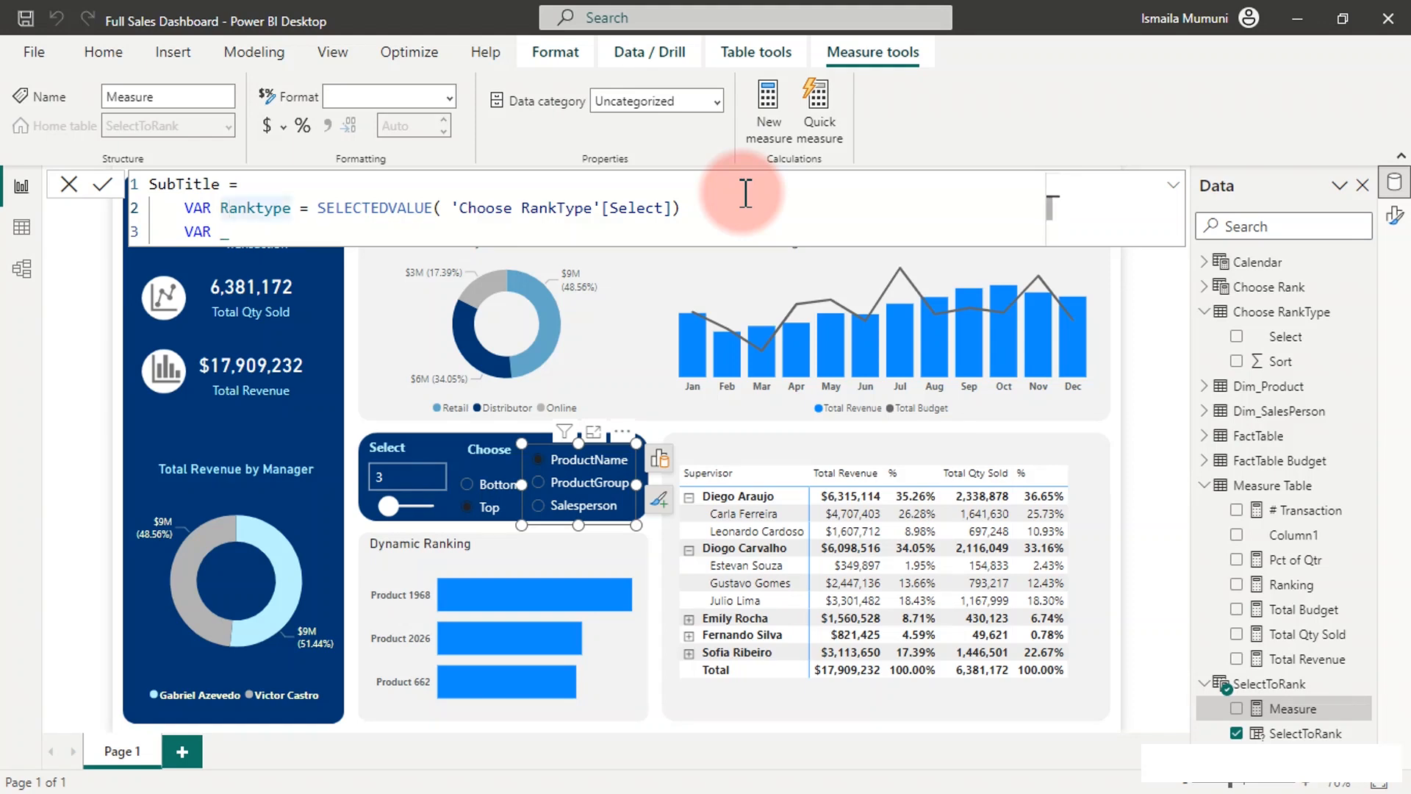
text(_)
key(Down)
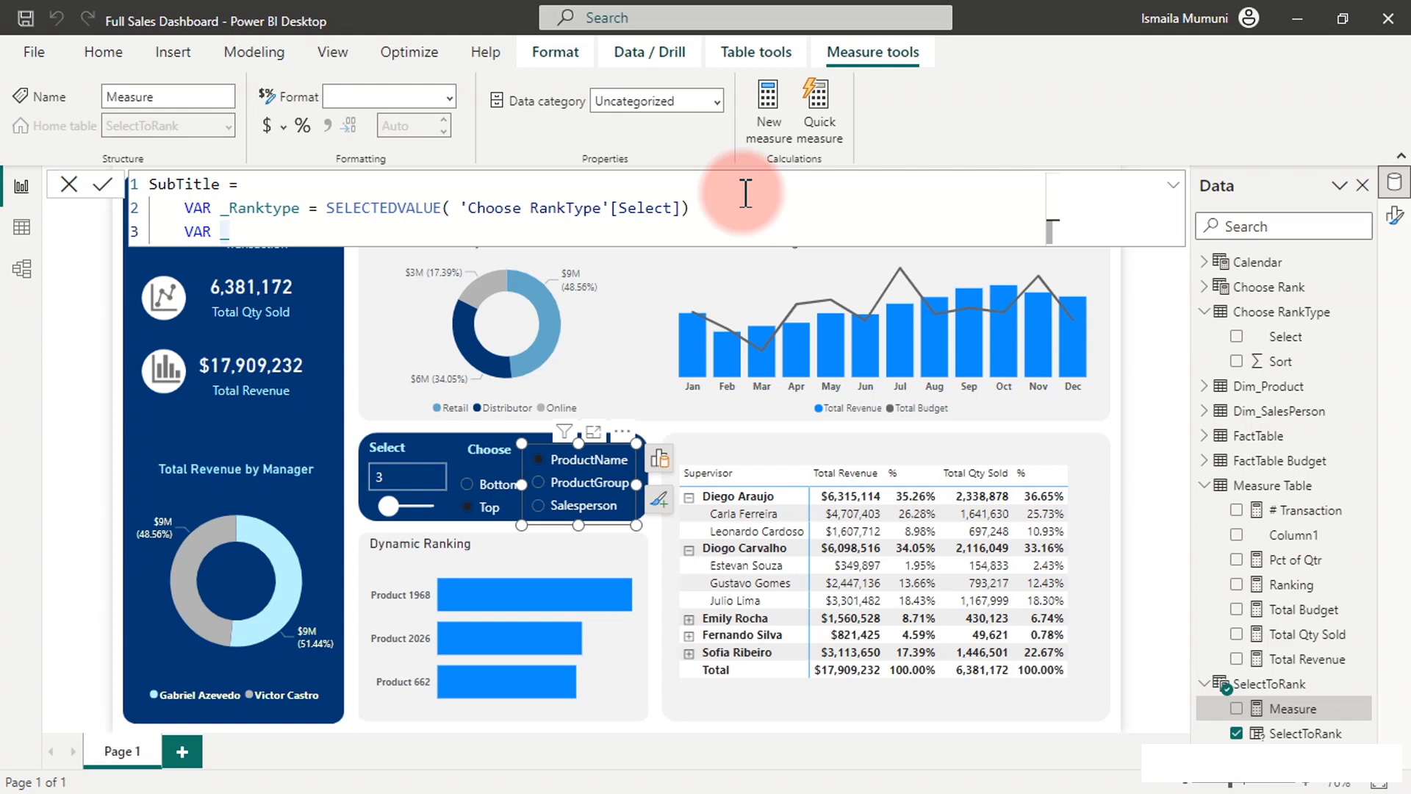
Step: Define the second variable as _ChooseRankType = SELECTEDVALUE('Choose Rank'[Choose Rank])
text(ChooseRan)
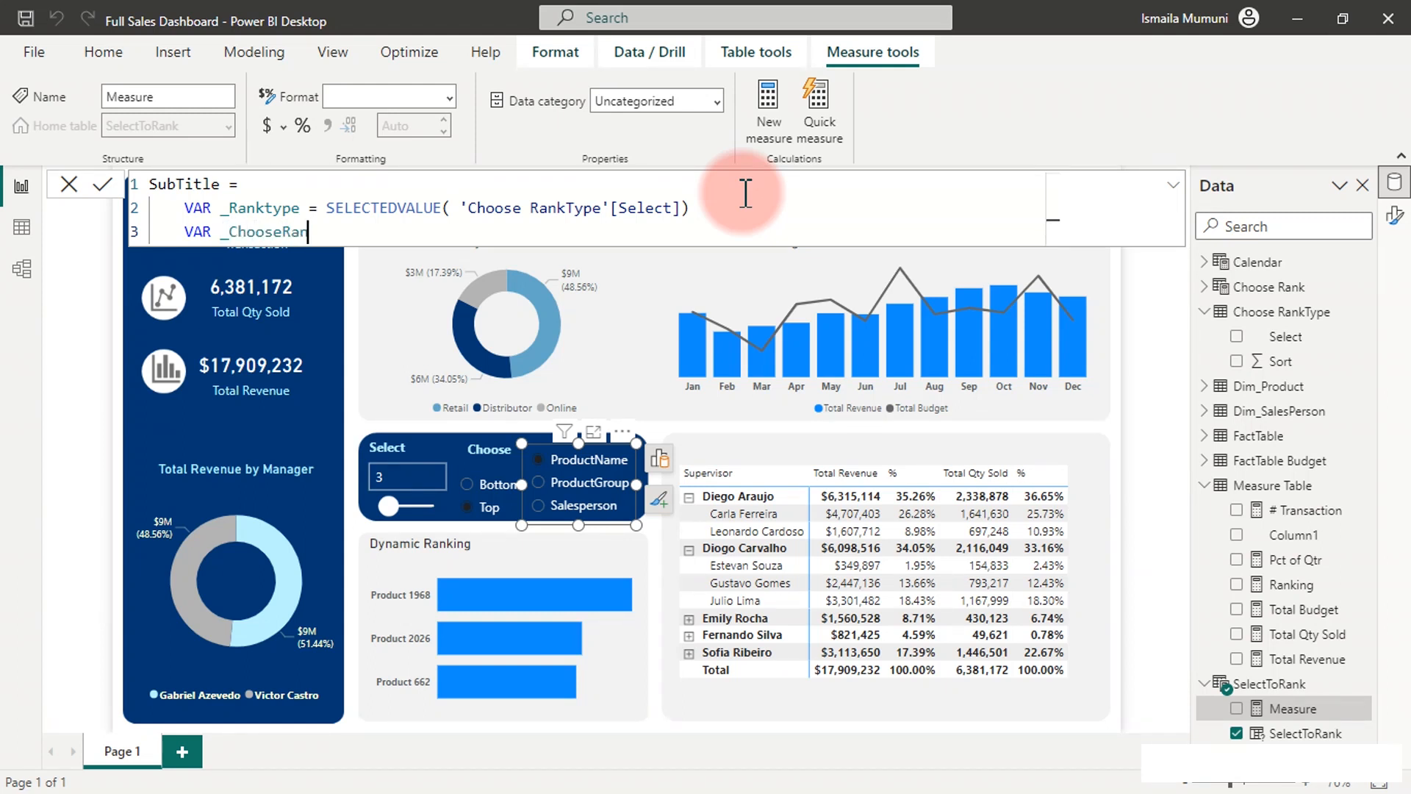
text(kType = s)
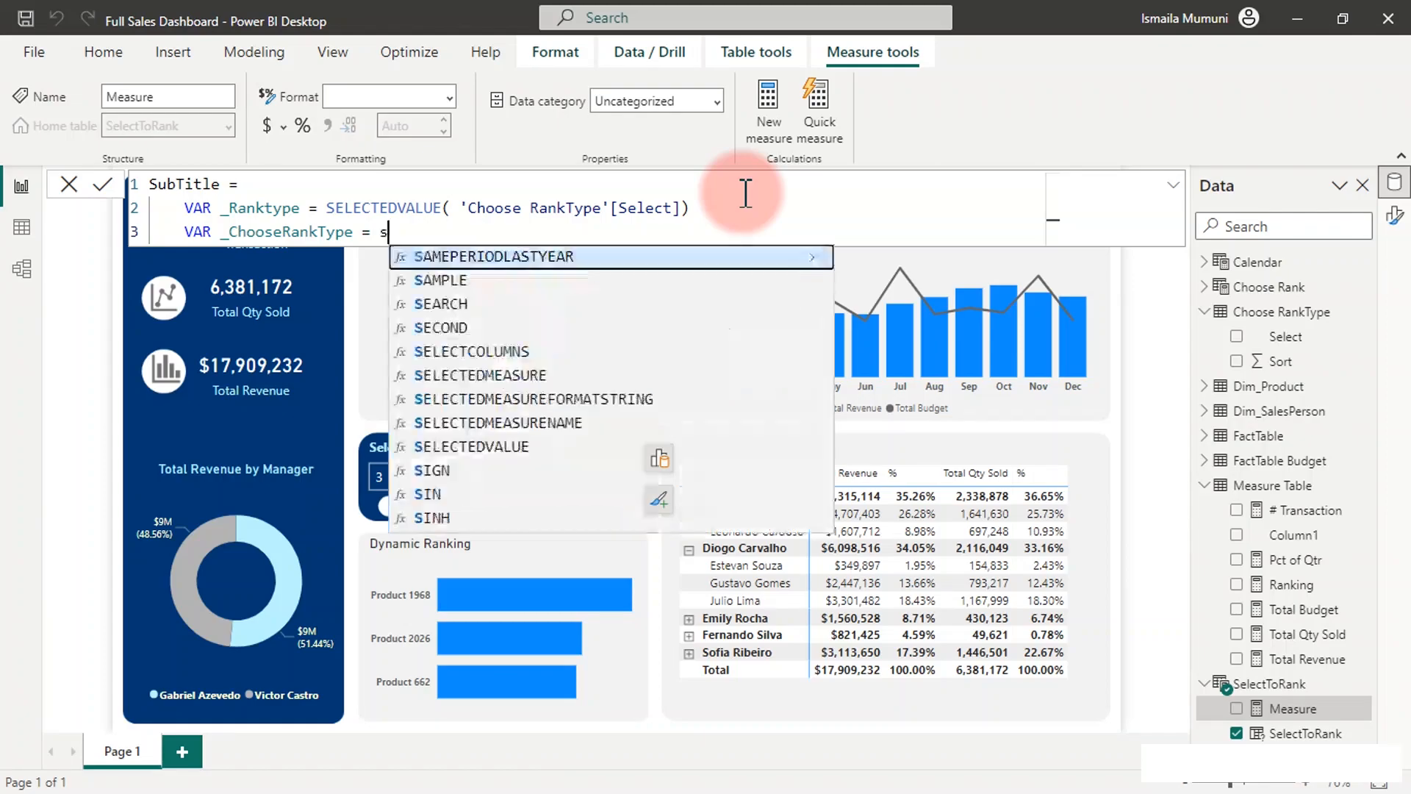
text(electedv)
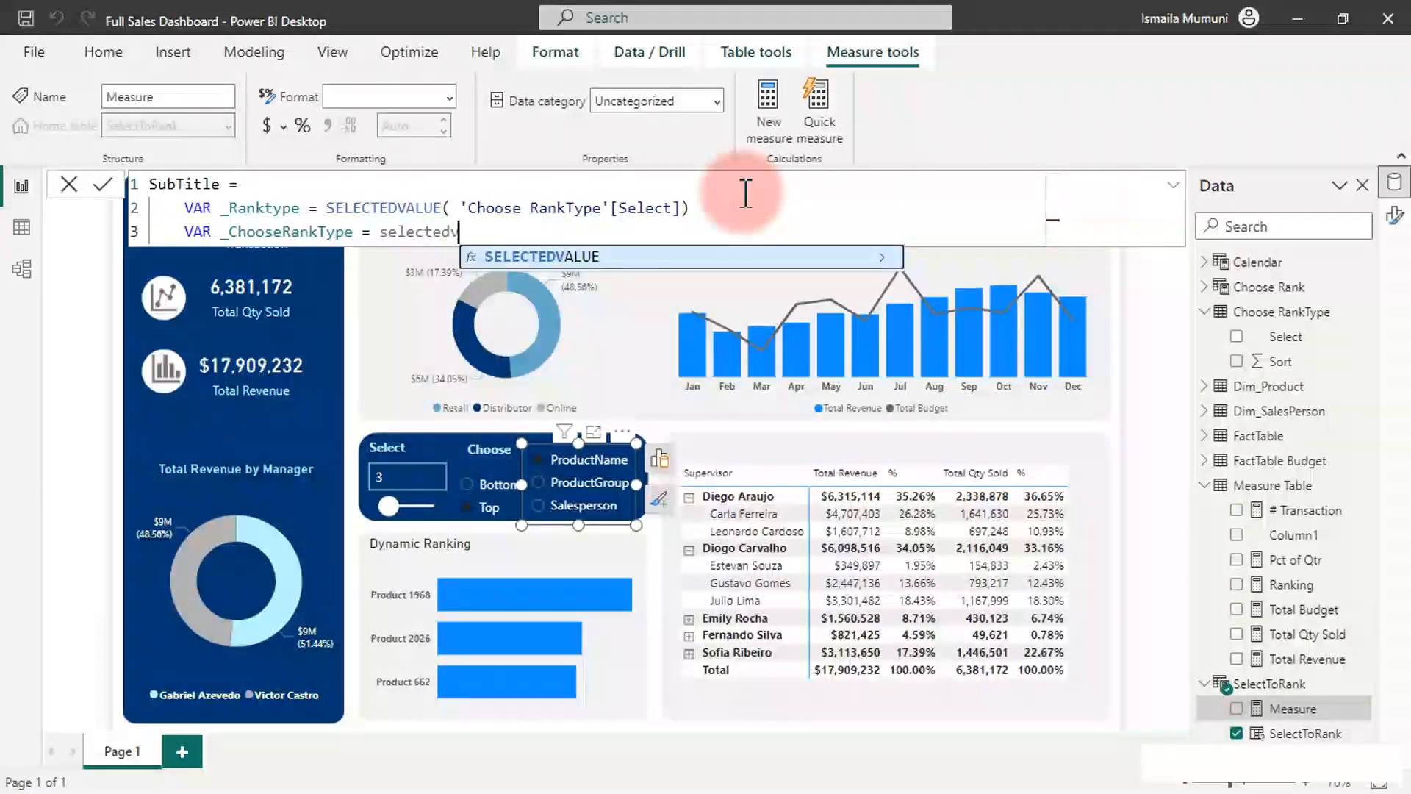
key(Tab)
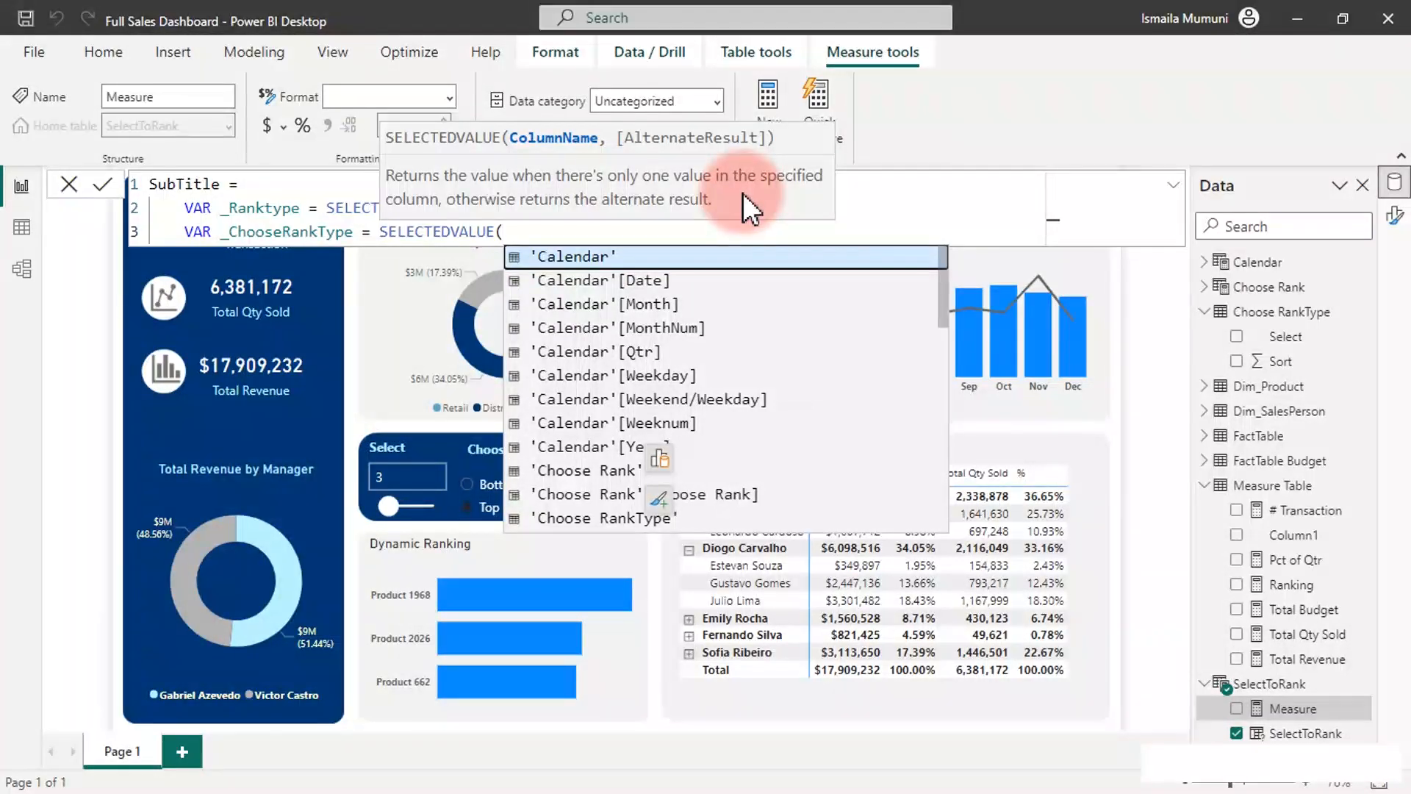
text(ch)
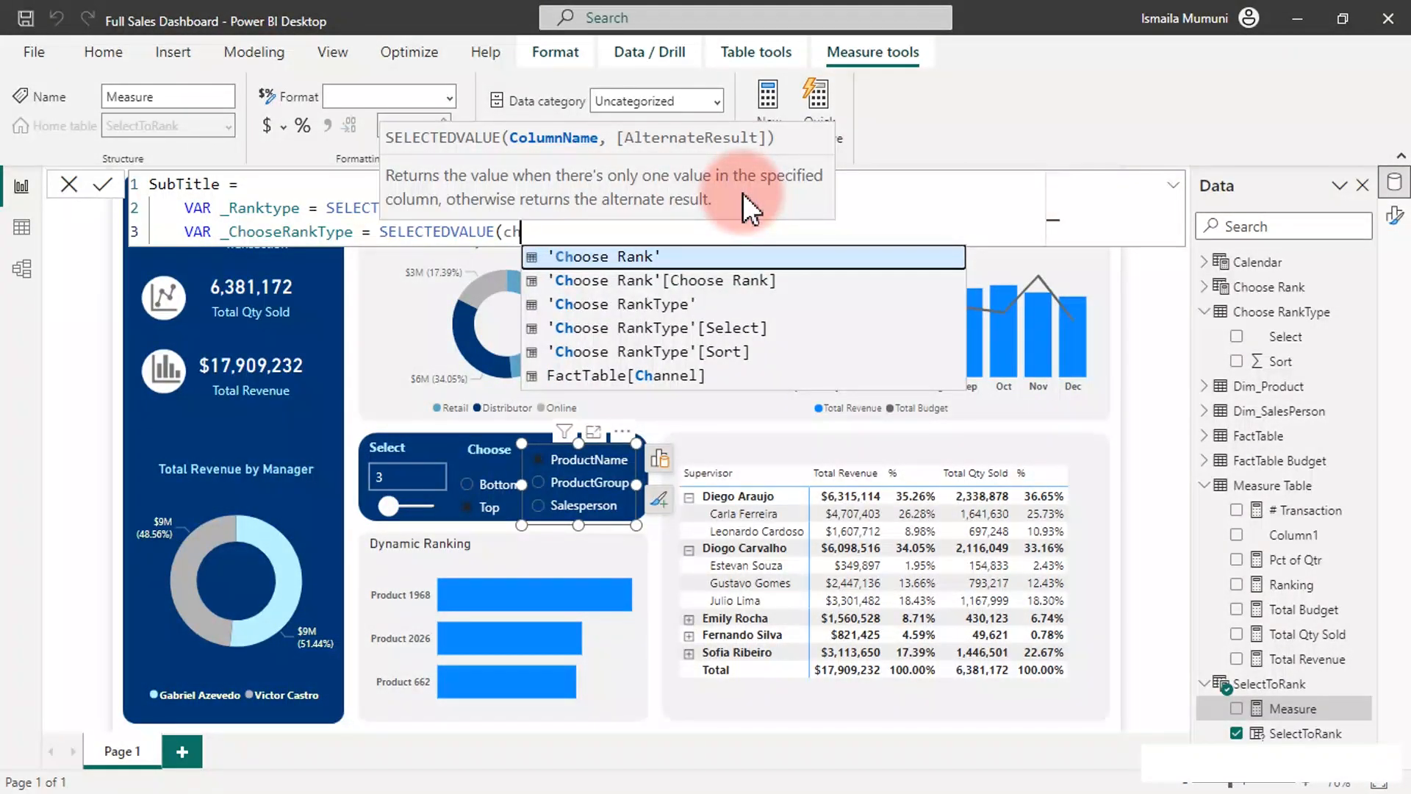
key(Down)
key(Tab)
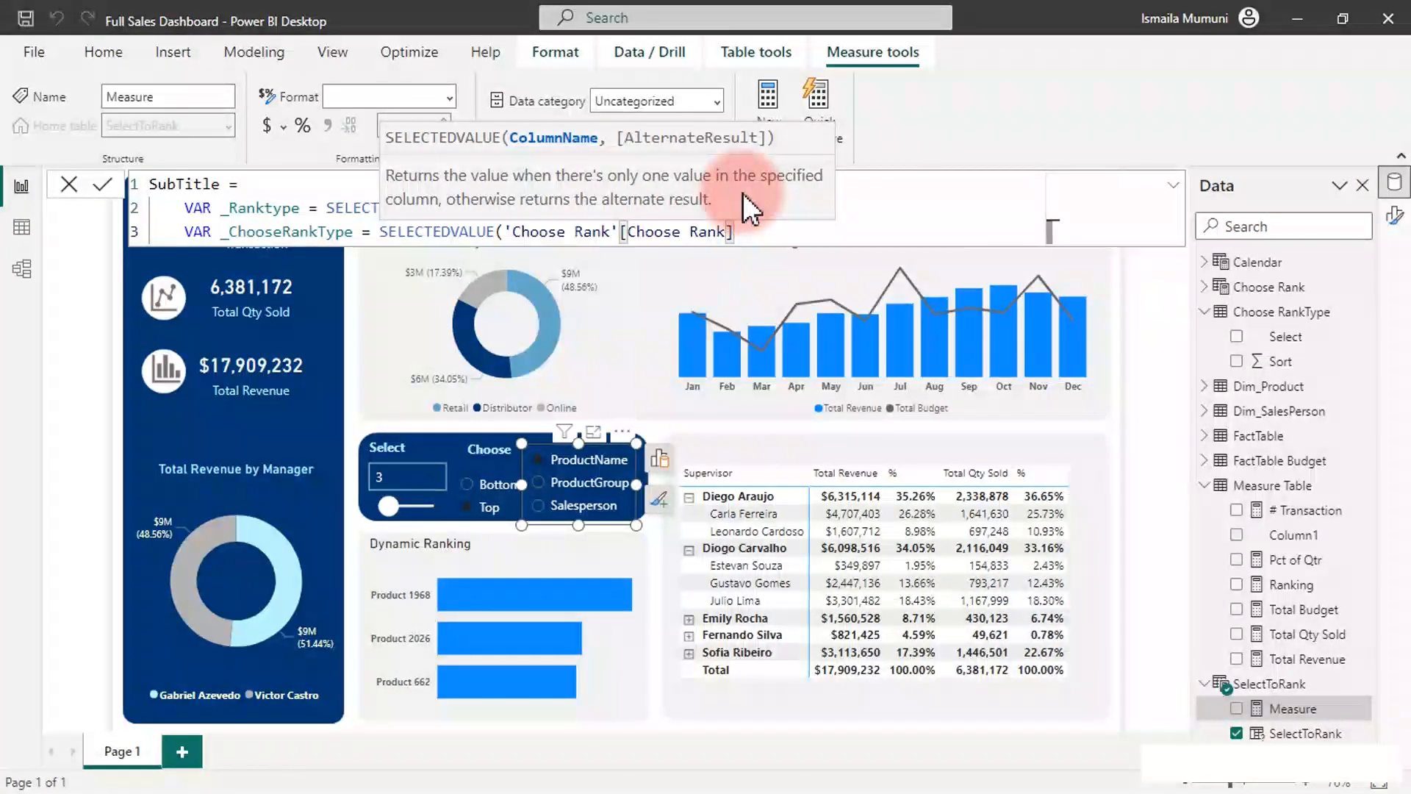
text())
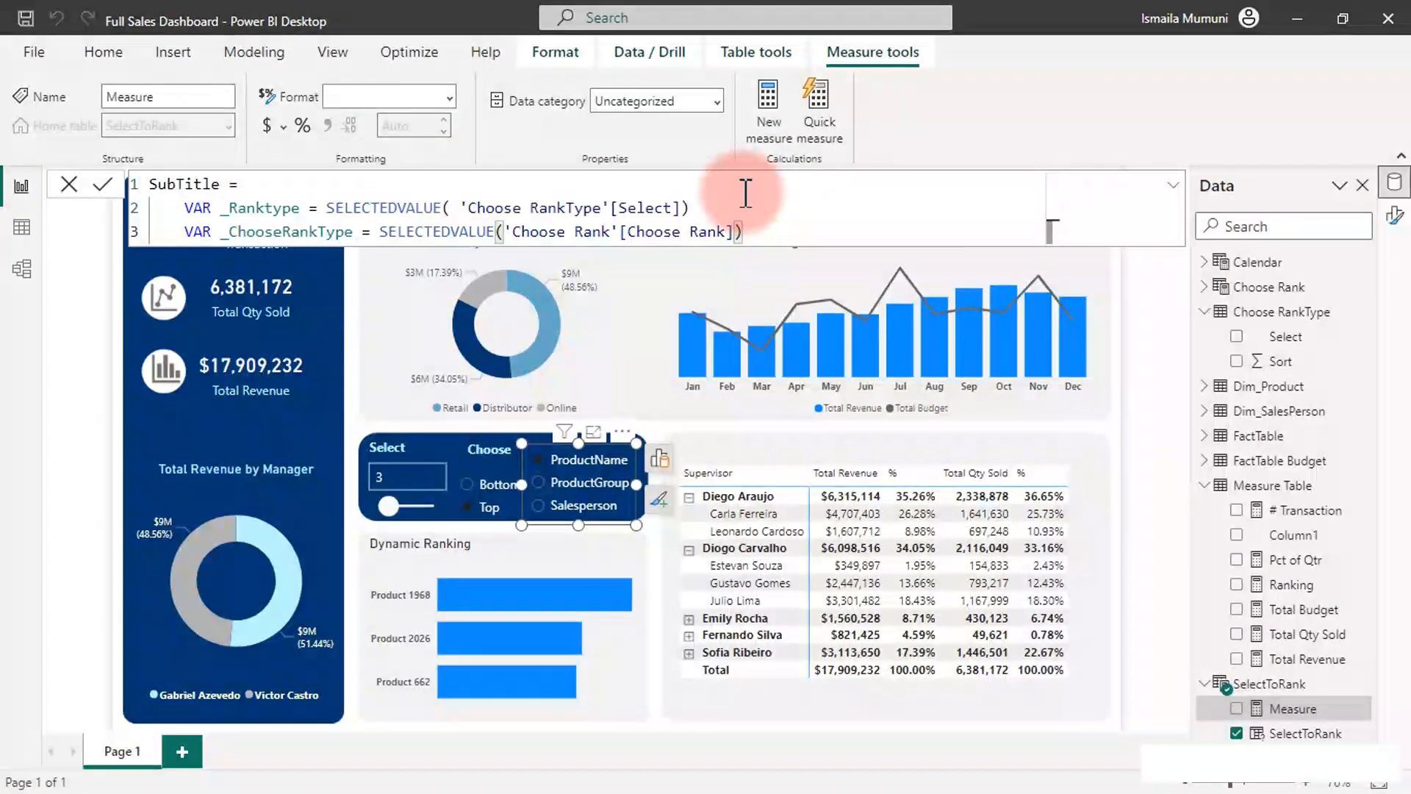
Step: Rename the second variable in the SubTitle measure to _ChooseToRank
click(285, 231)
text(To)
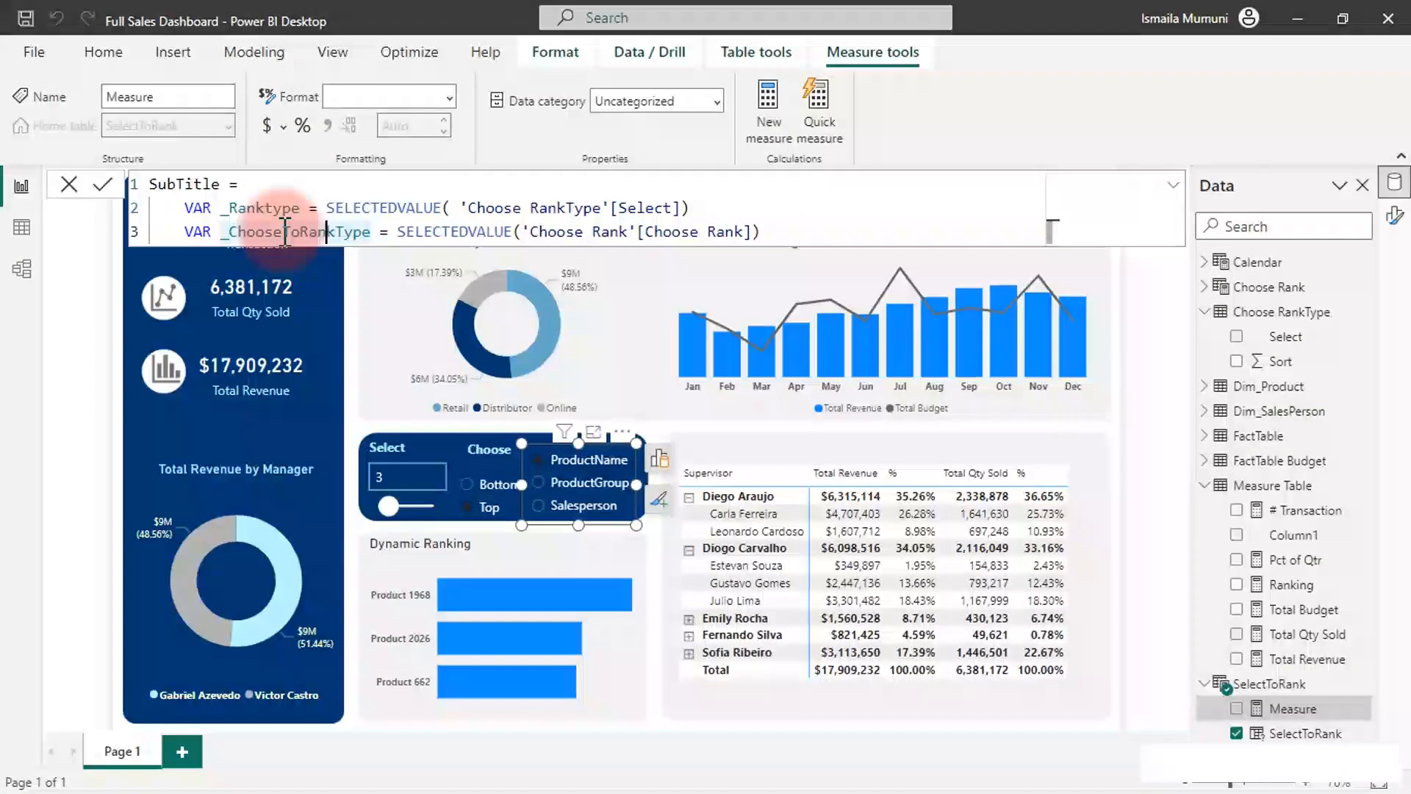
key(ctrl+Right)
key(BackSpace)
key(BackSpace)
key(BackSpace)
key(BackSpace)
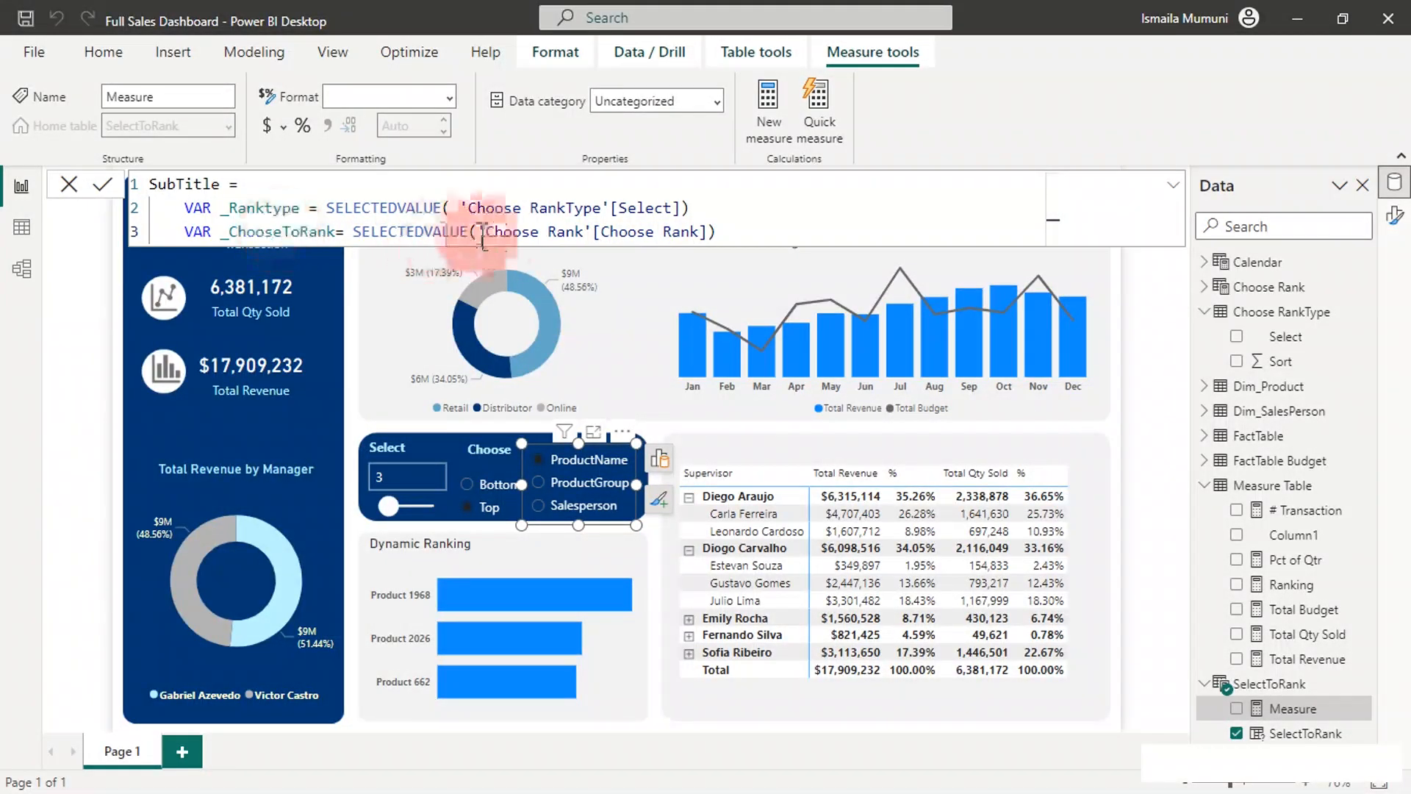
Step: Declare a third variable _SelectedRank in the SubTitle measure, separated by a blank line, and open an indented line for its expression
click(749, 232)
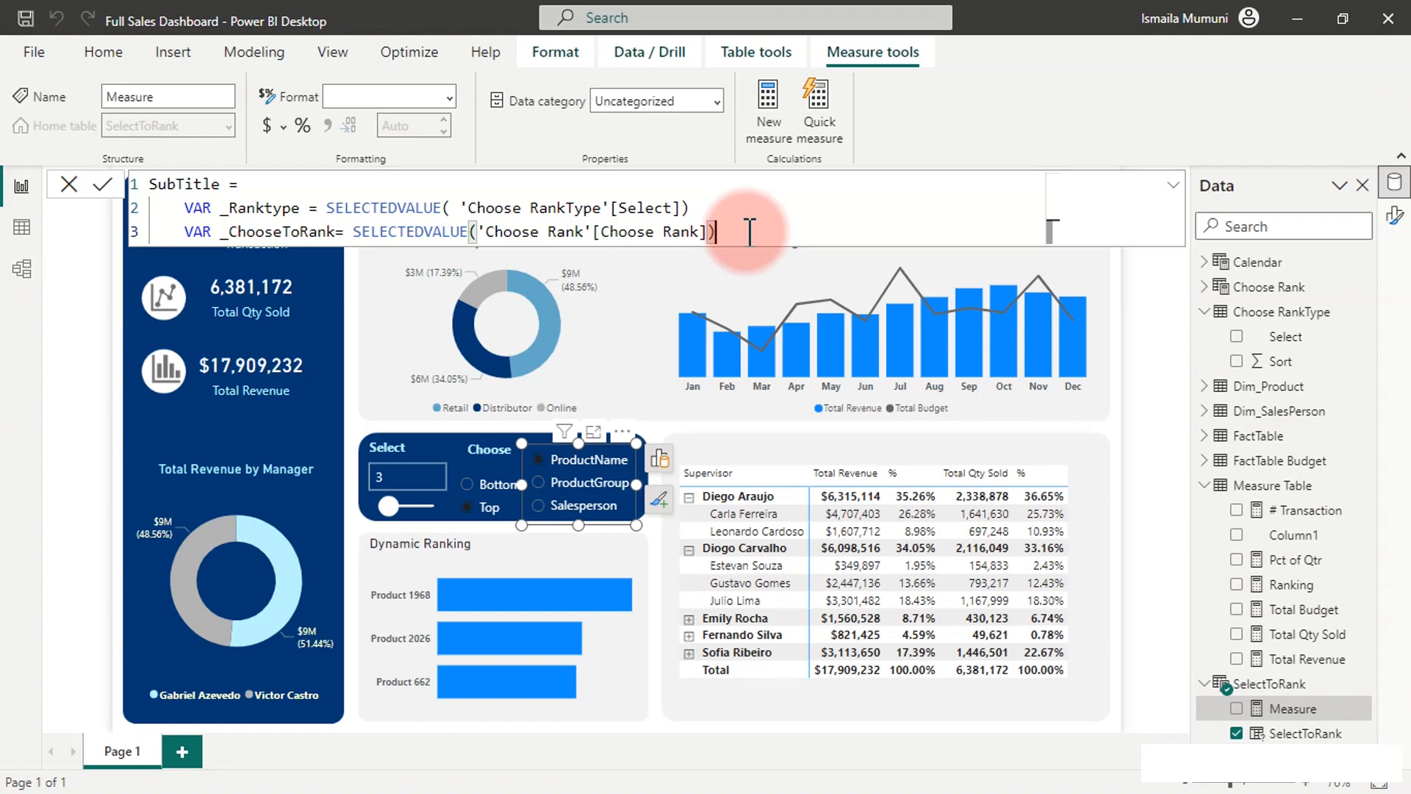
key(shift+Return)
key(shift+Return)
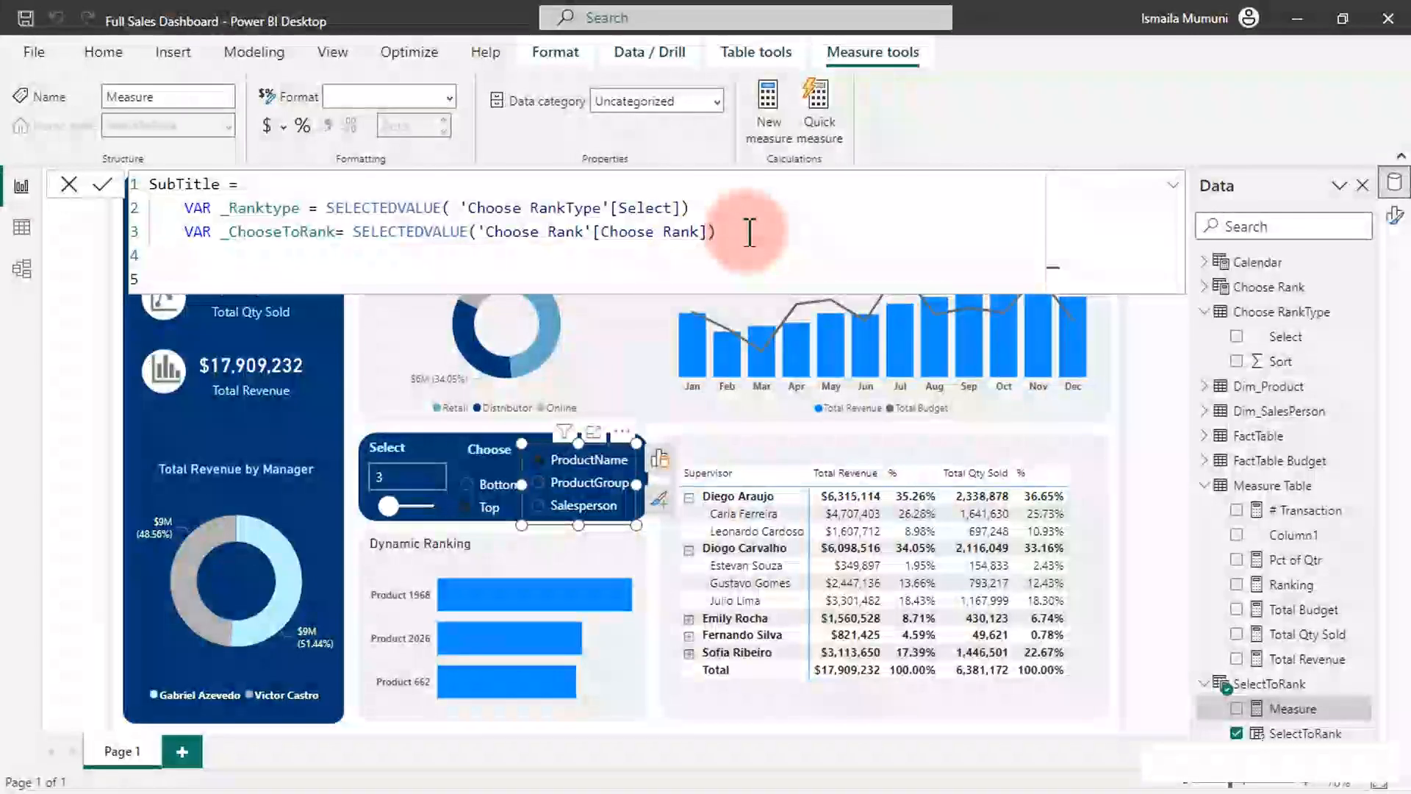
text(VAR )
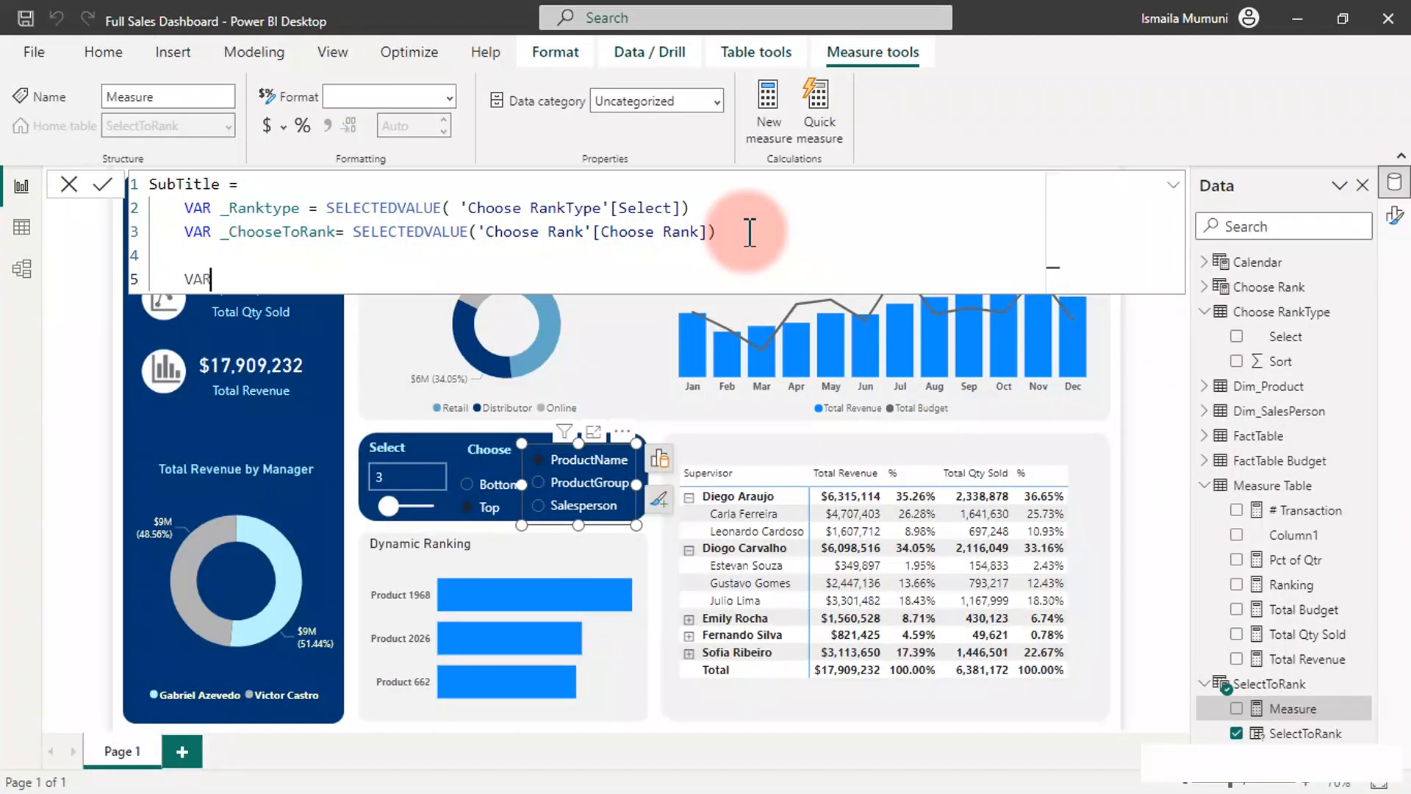
text(_SelectedRank =)
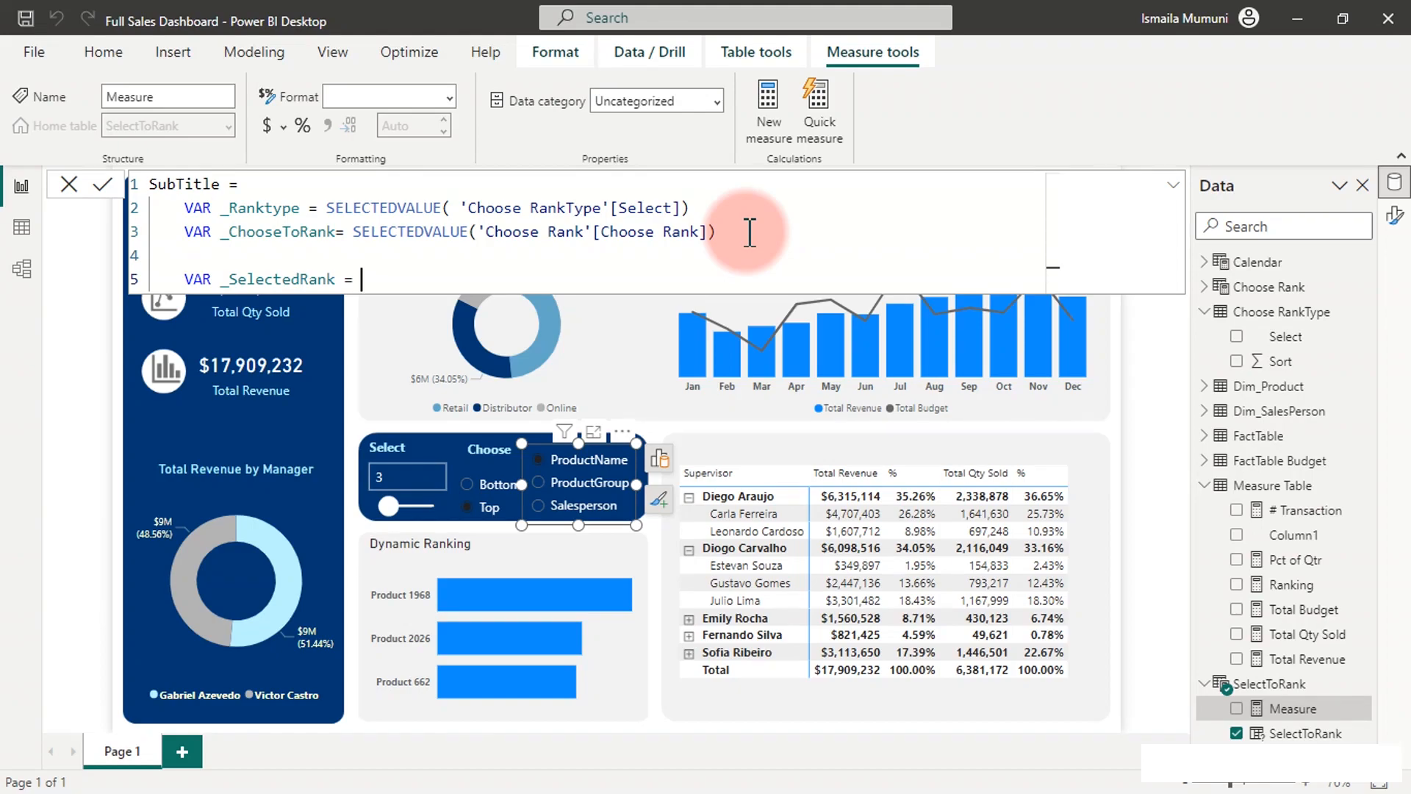
key(Return)
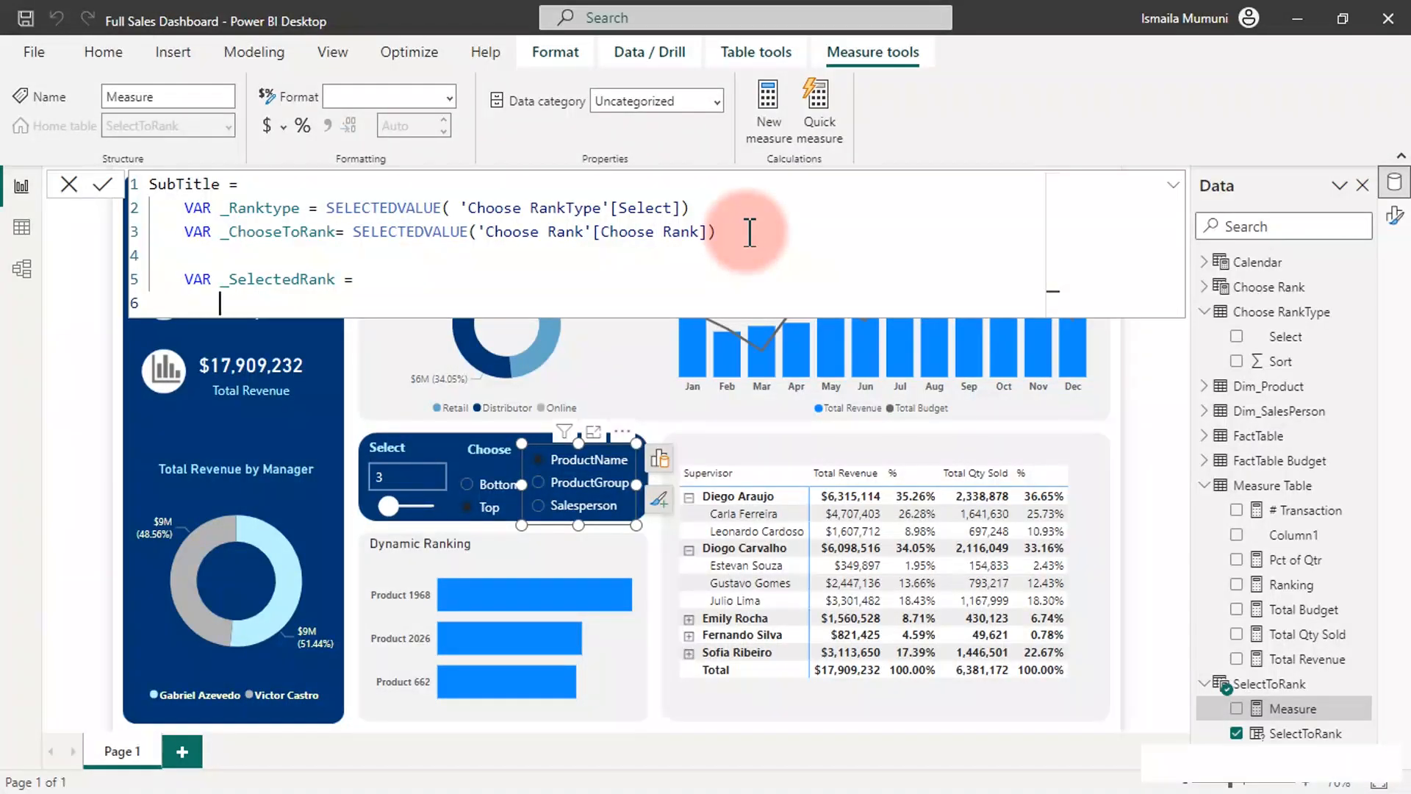
Step: Begin the _SelectedRank expression with an IF testing SELECTEDVALUE(SelectToRank[SelectToRank Order])=1
text(IF()
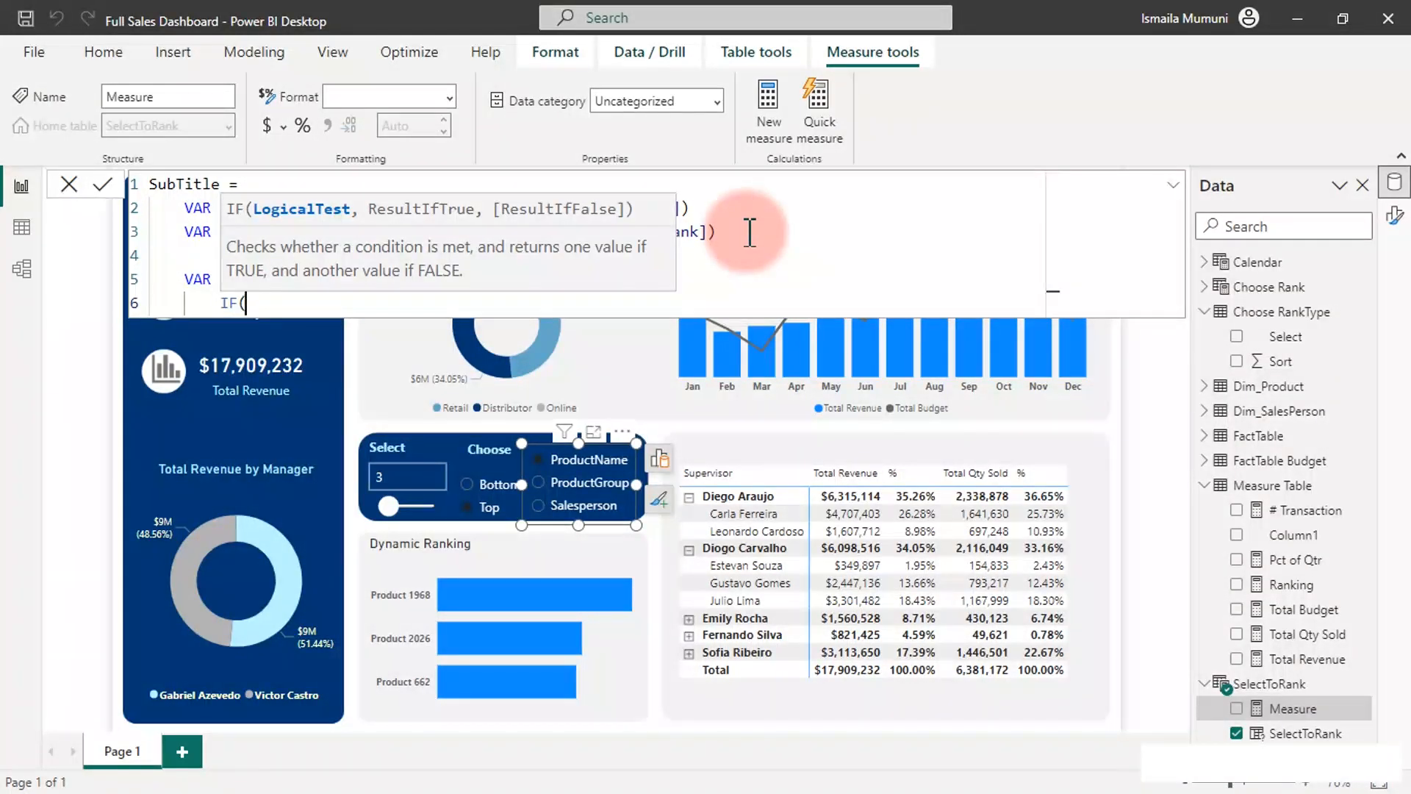
text(sect)
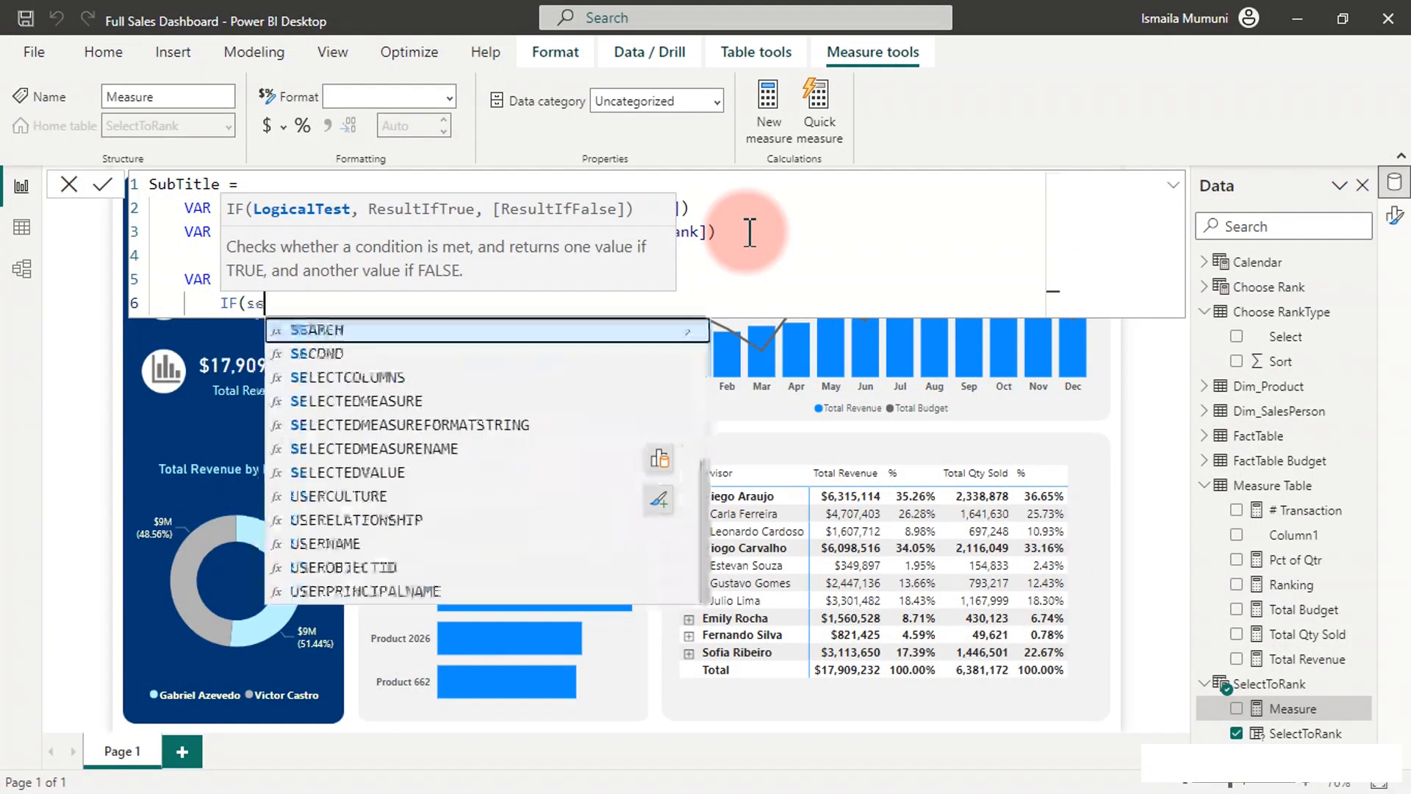
key(BackSpace)
key(BackSpace)
key(BackSpace)
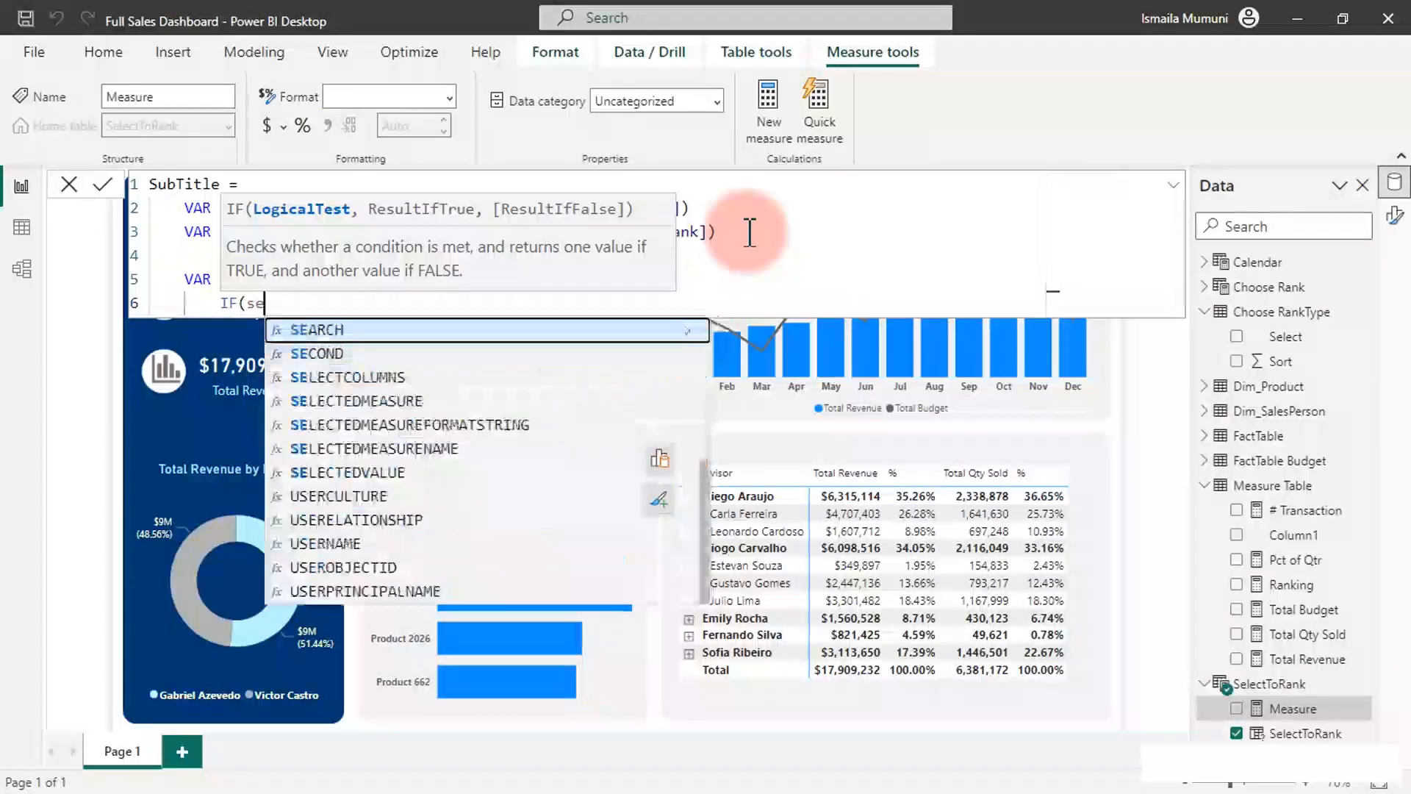
text(electedv)
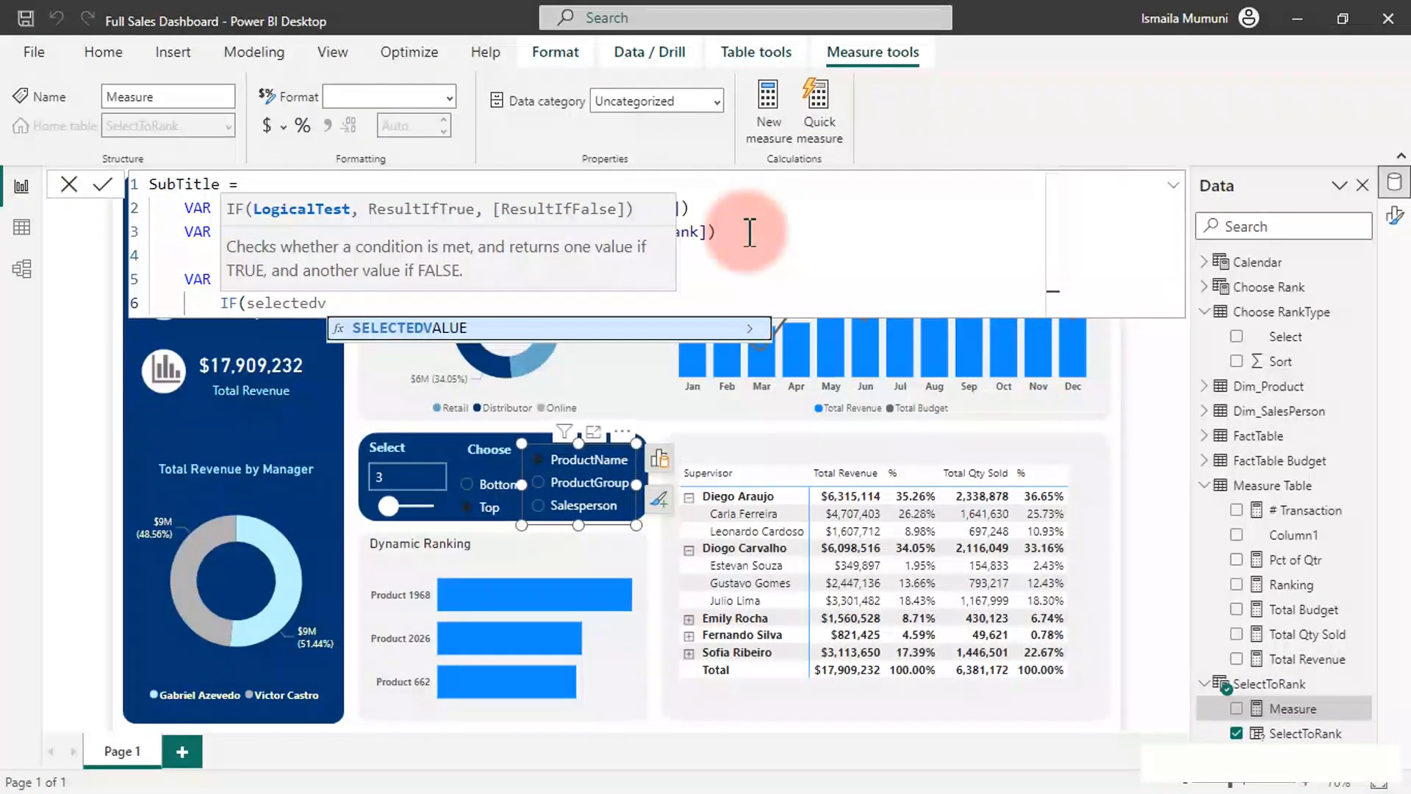
key(Tab)
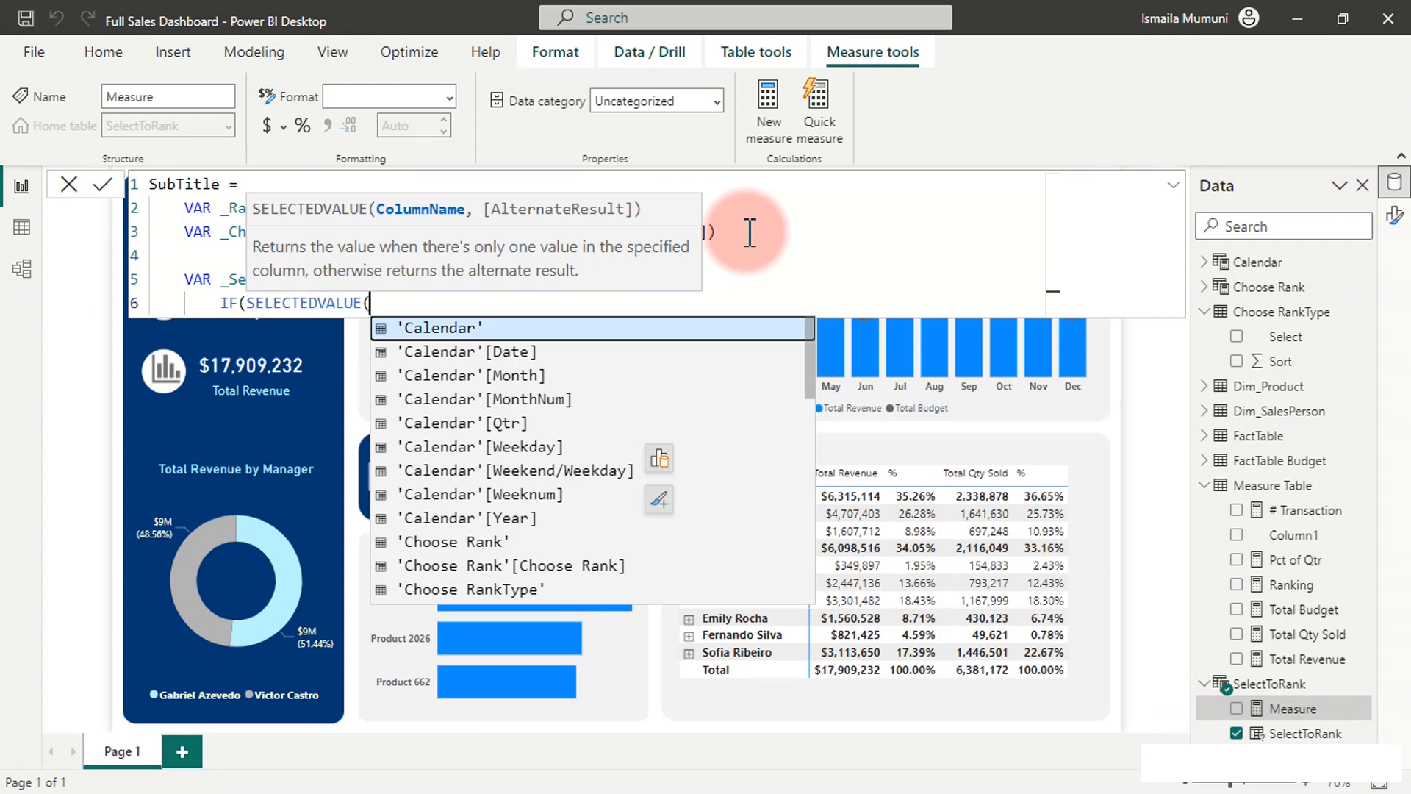
text(se)
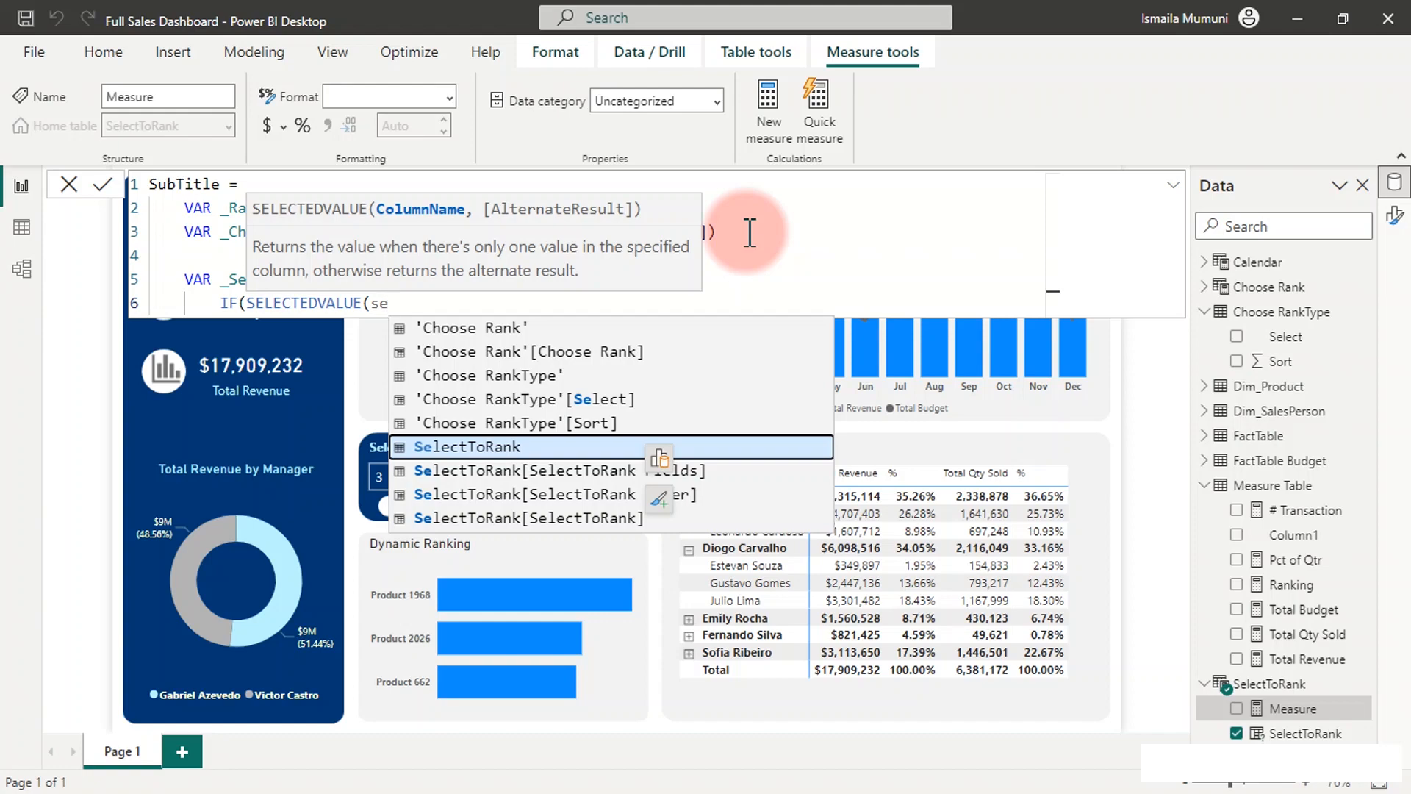
key(Down)
key(Down)
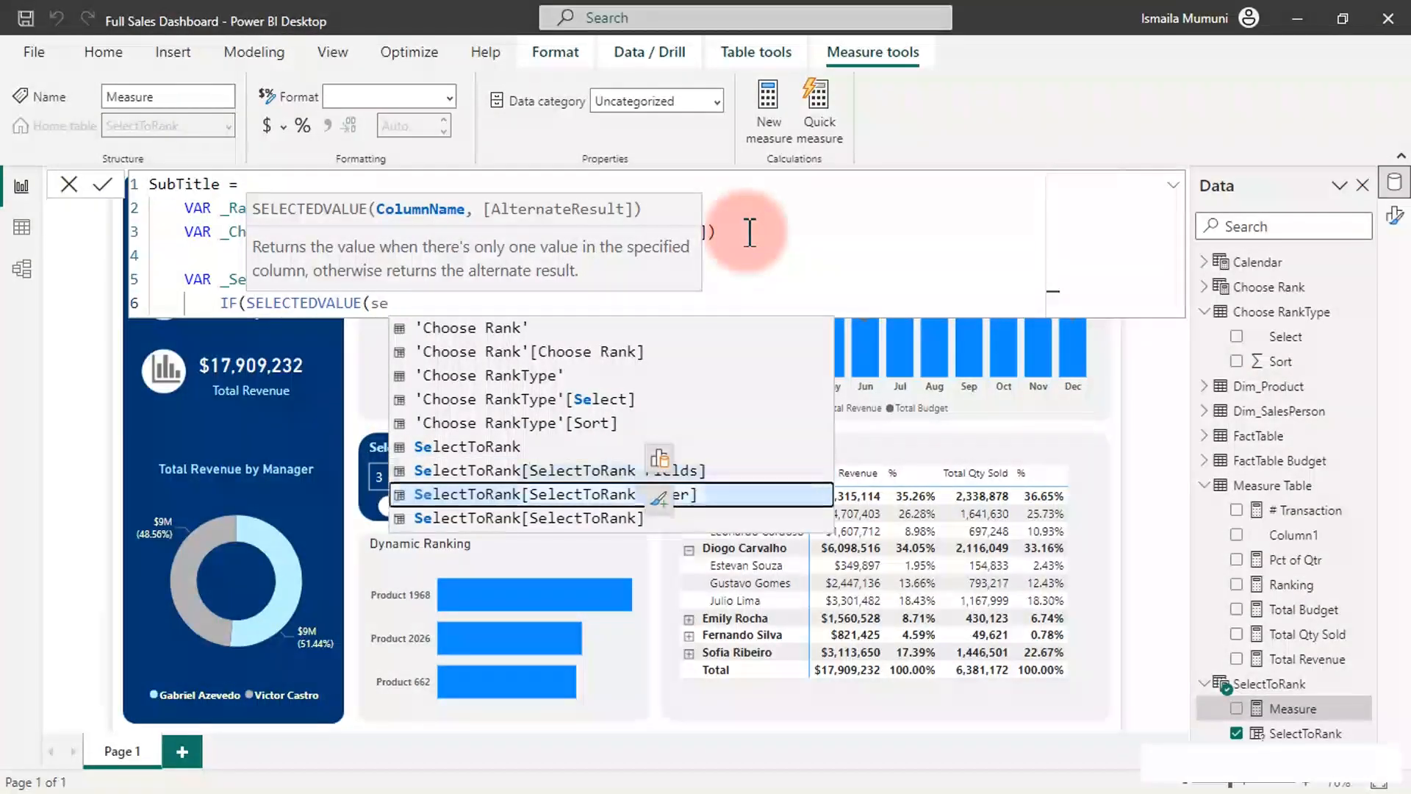
key(Tab)
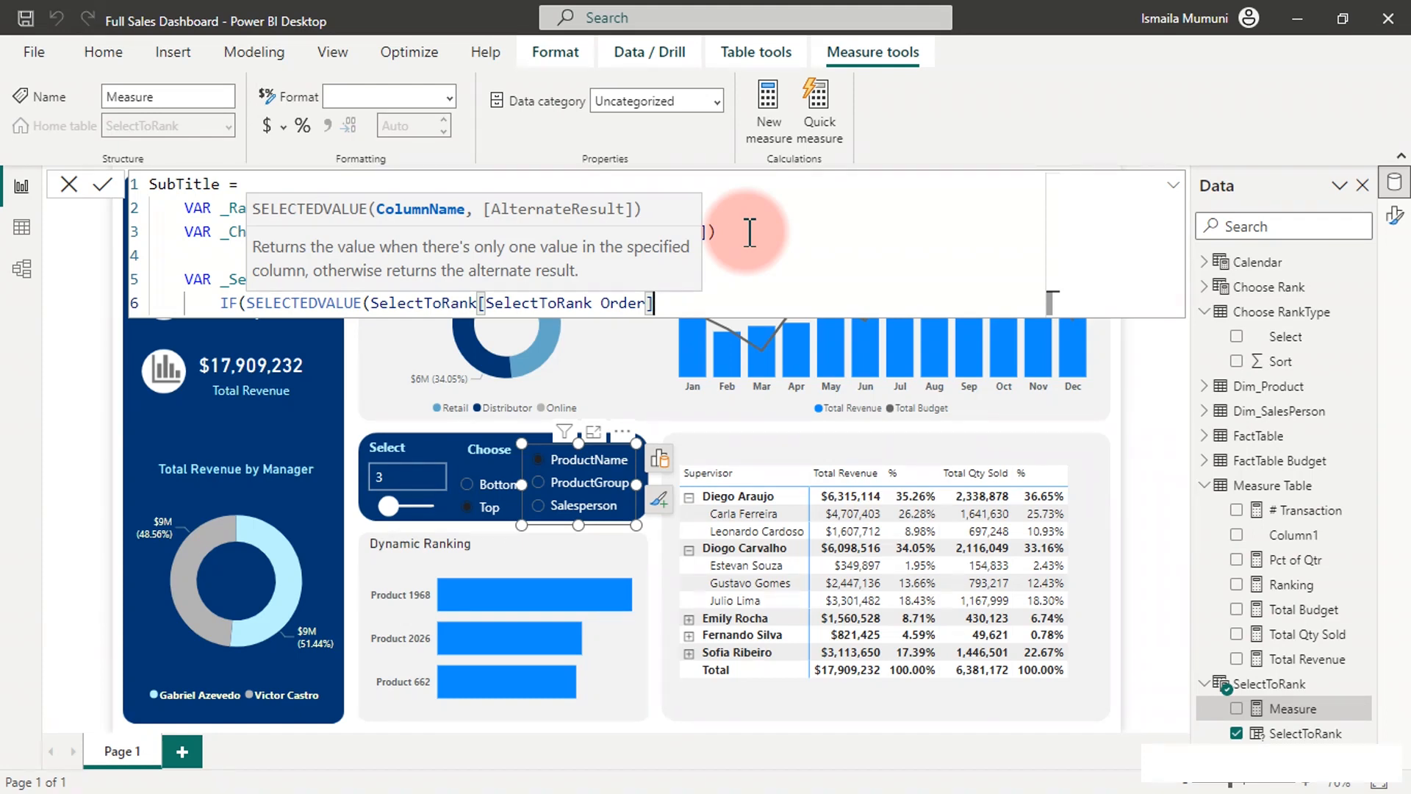
text())
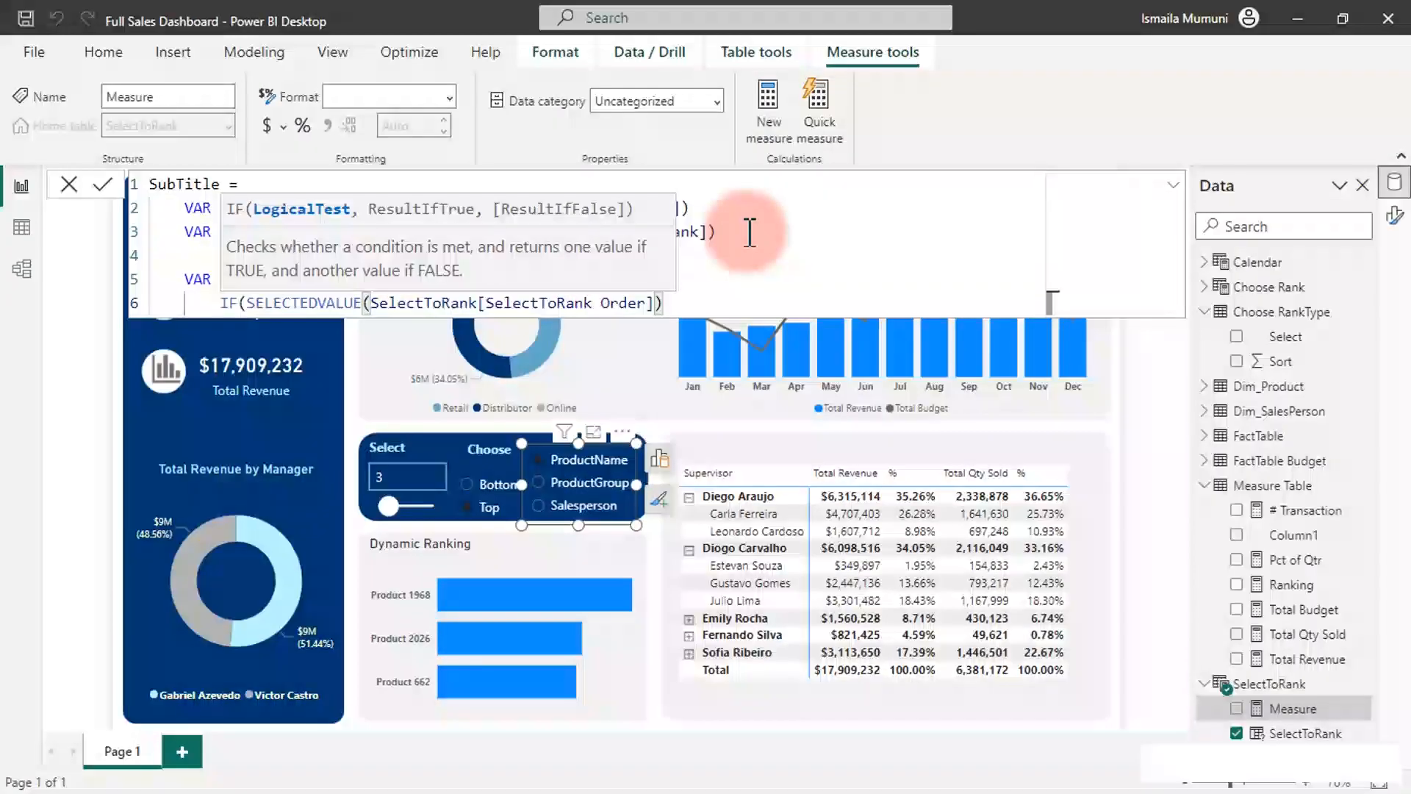
text(=1)
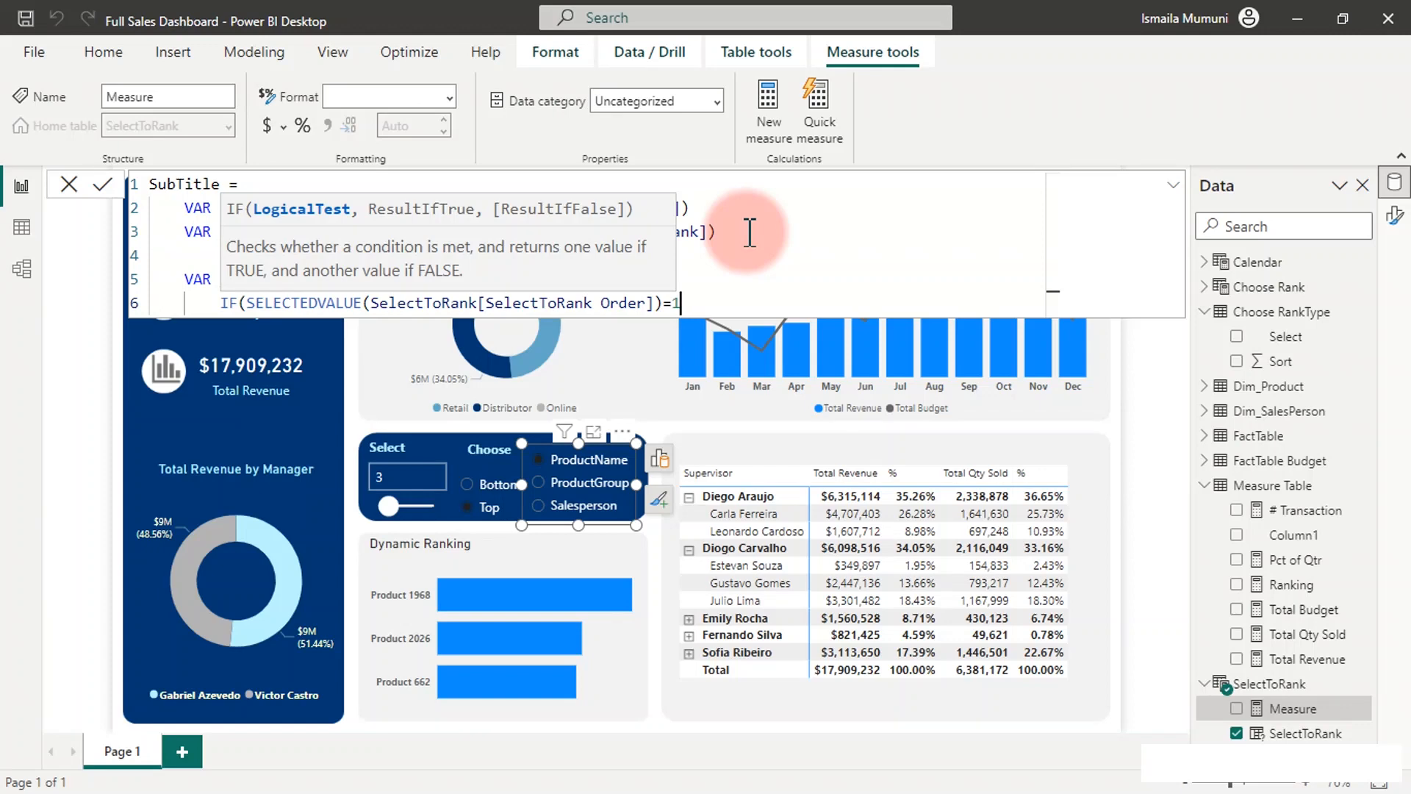
Step: Give the first IF the true result "Product" and continue its false argument on a new line
text(,)
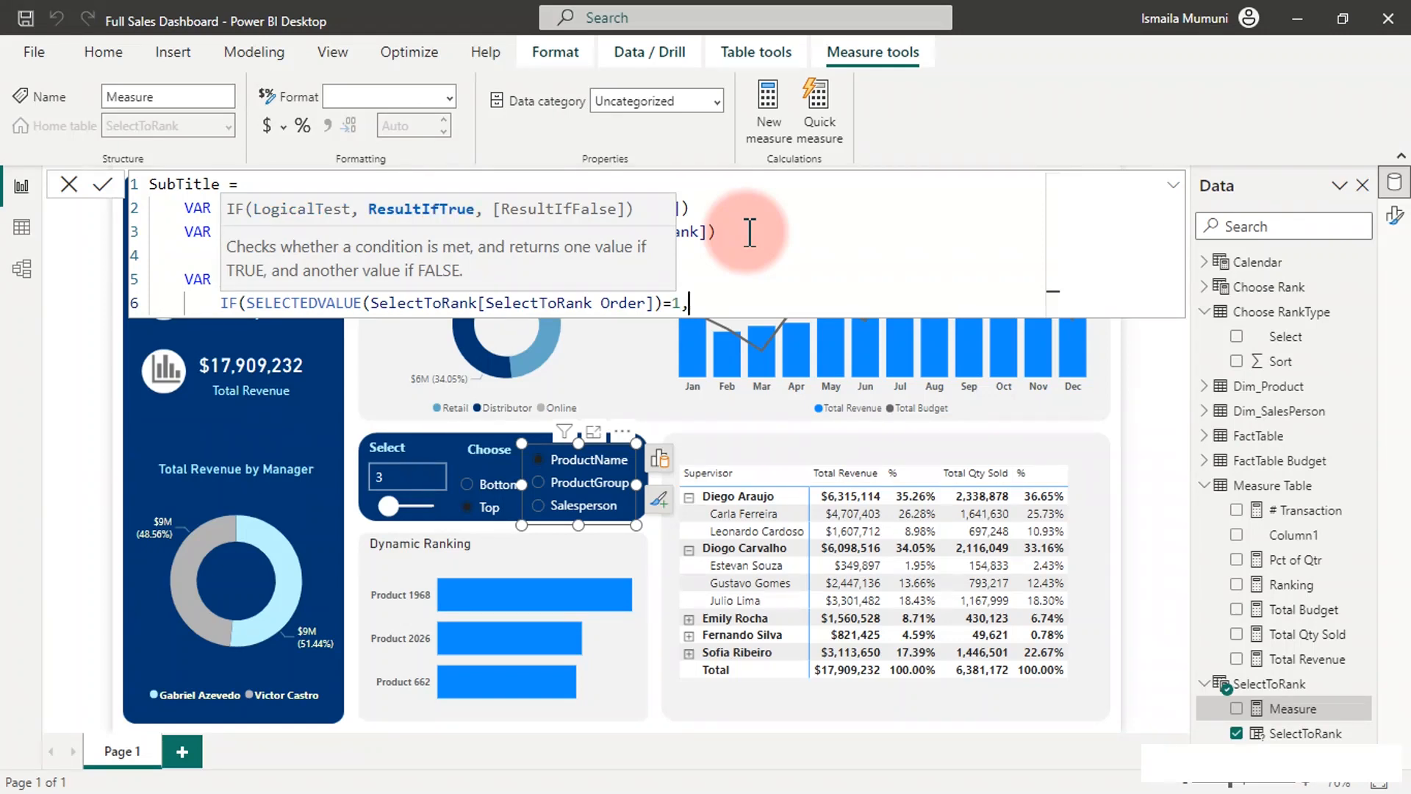
text("Product)
text(",)
key(shift+Return)
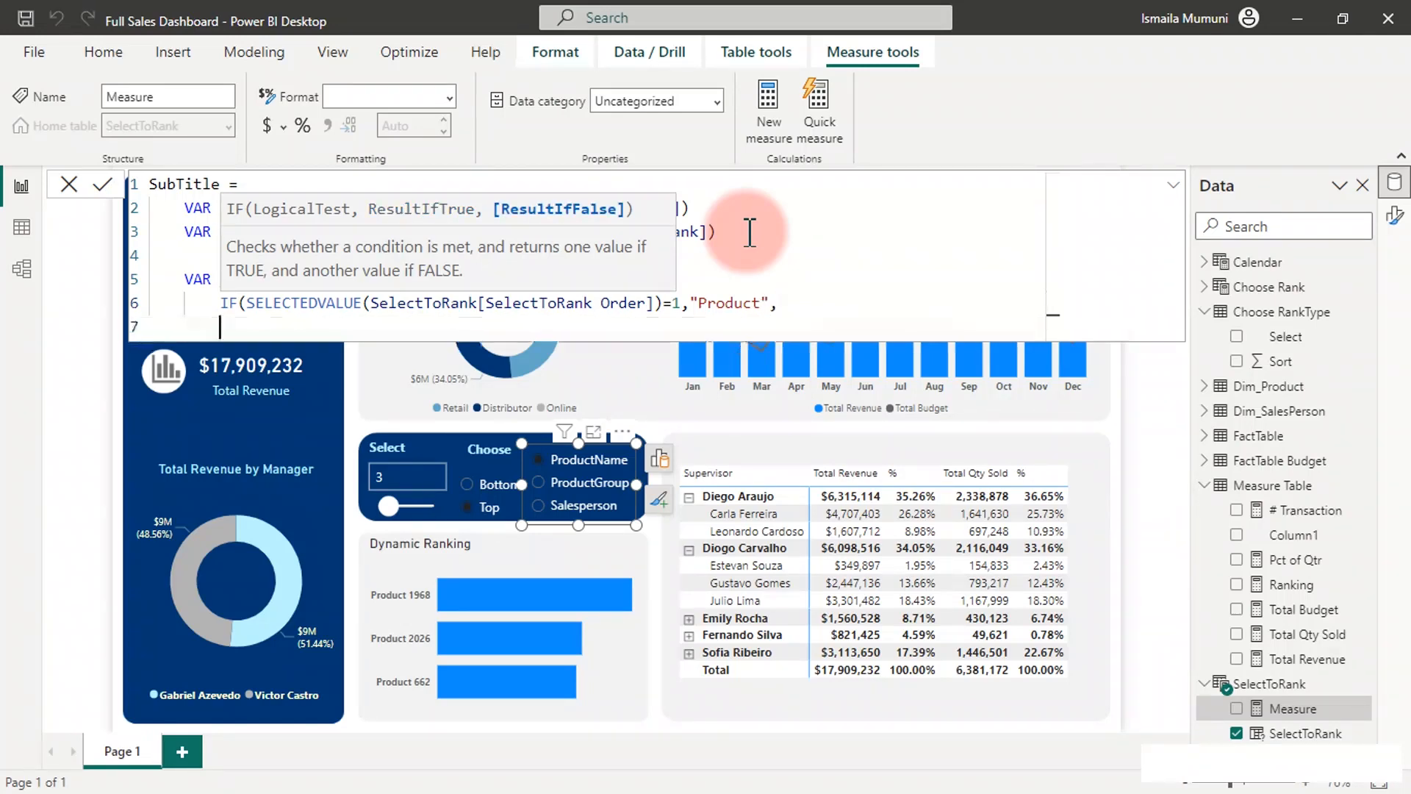
Step: Nest a second IF as the false argument, testing SELECTEDVALUE(SelectToRank[SelectToRank Order])=2
text(if()
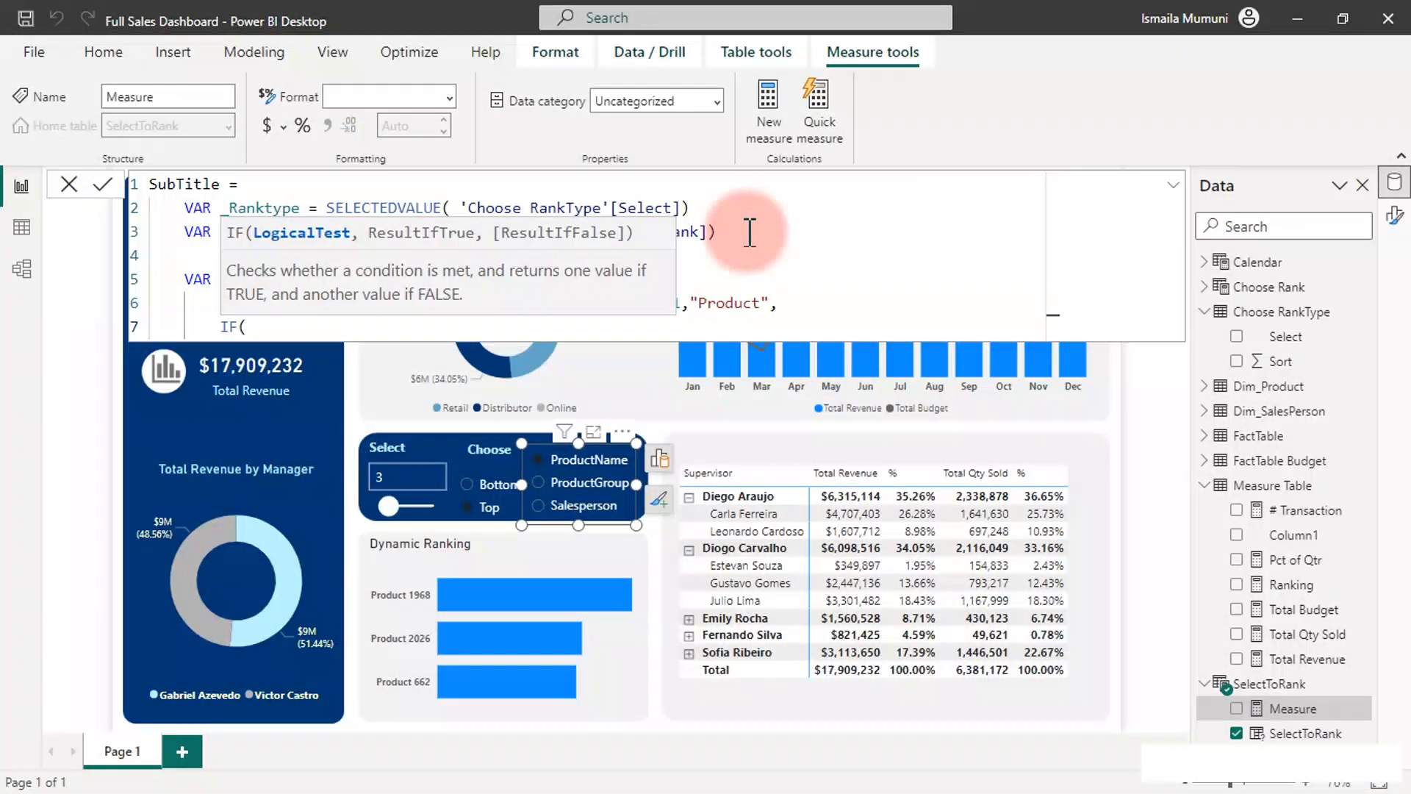
text(selectedv)
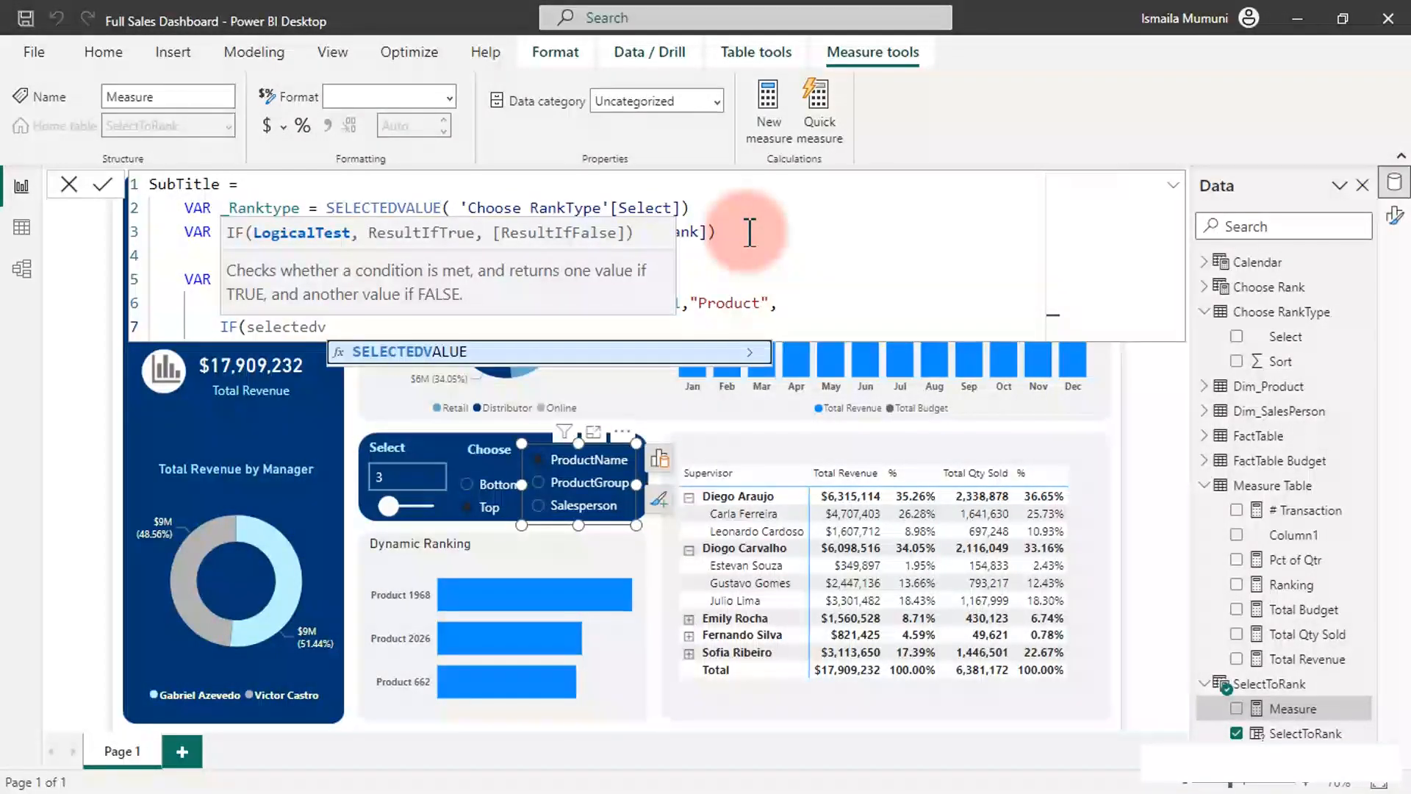
key(Tab)
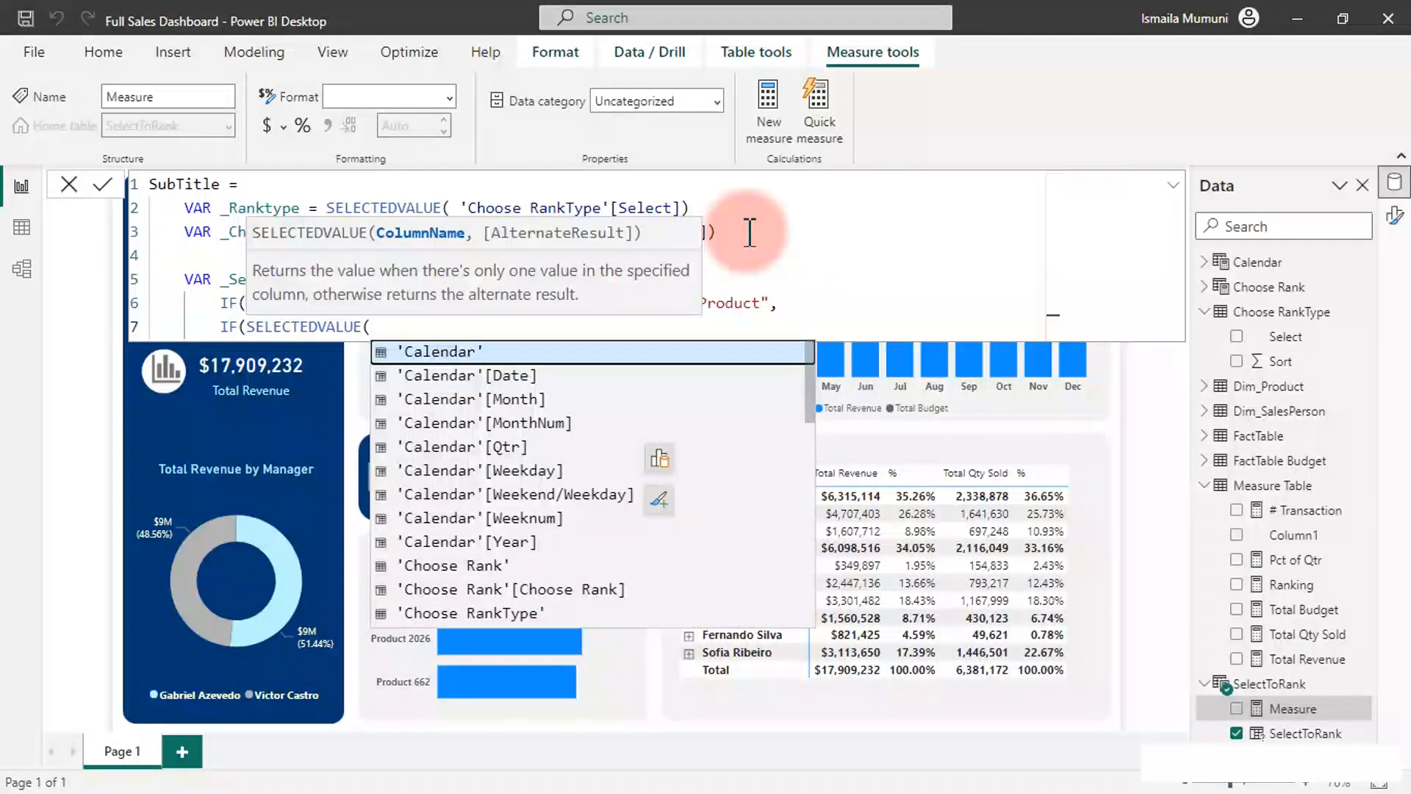
text(se)
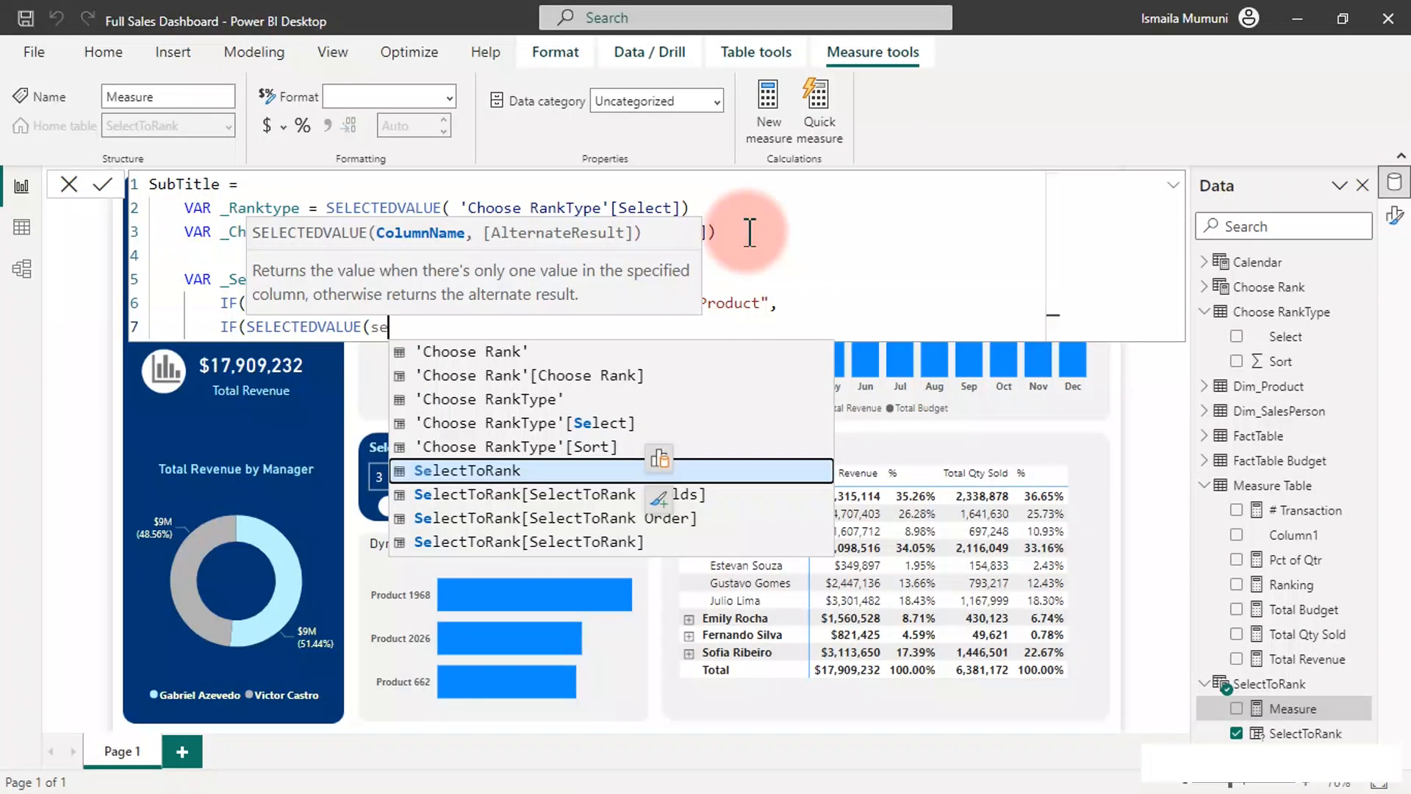
key(Down)
key(Down)
key(Tab)
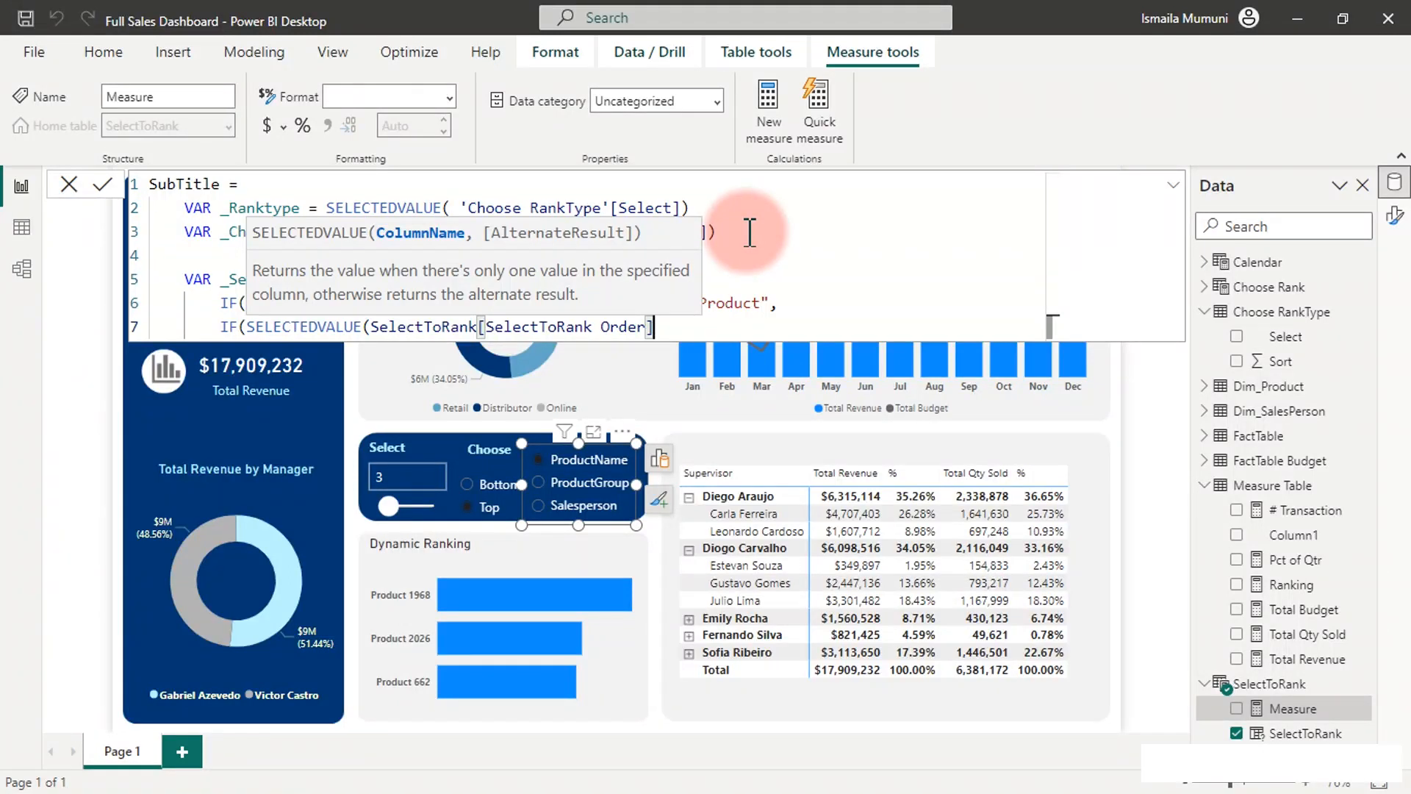
text()=)
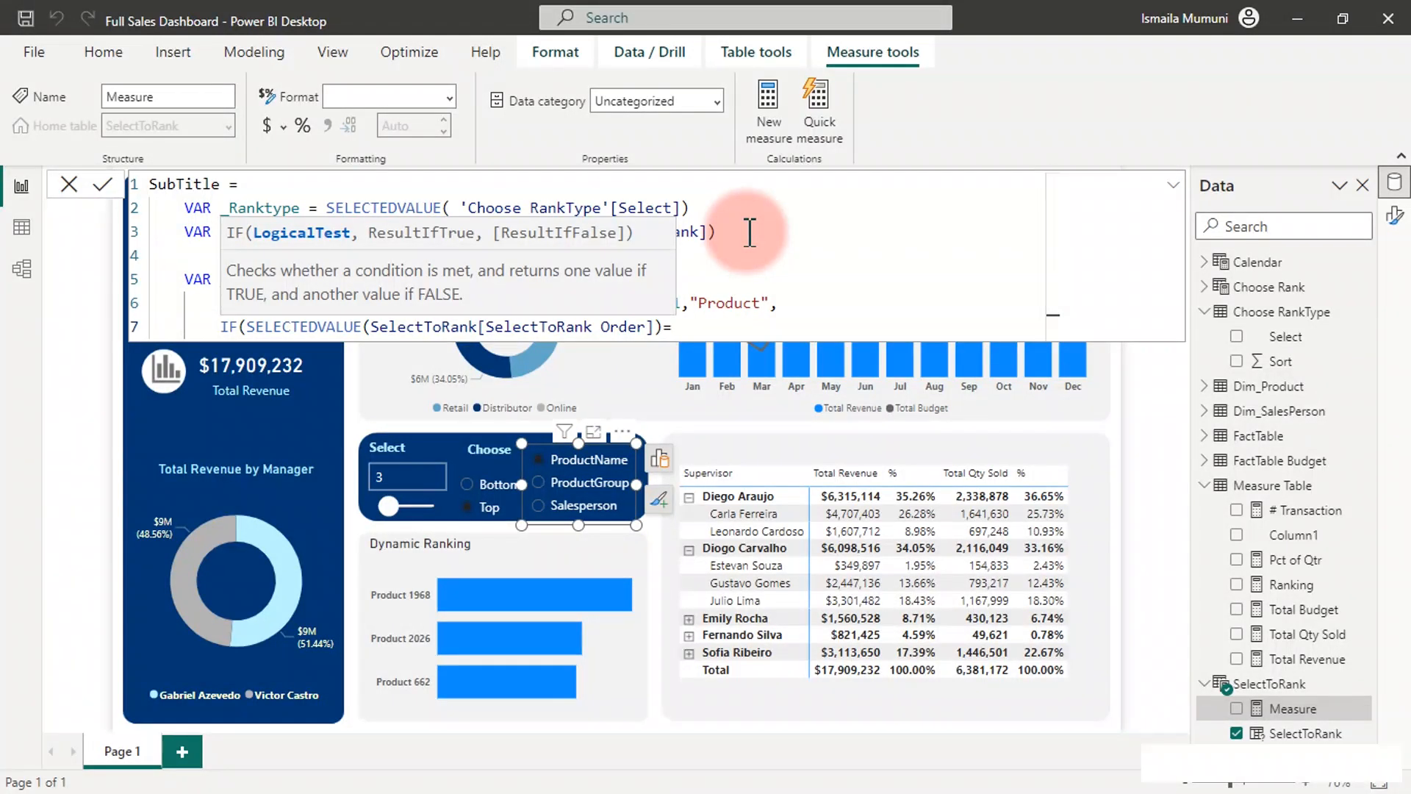
text(2,)
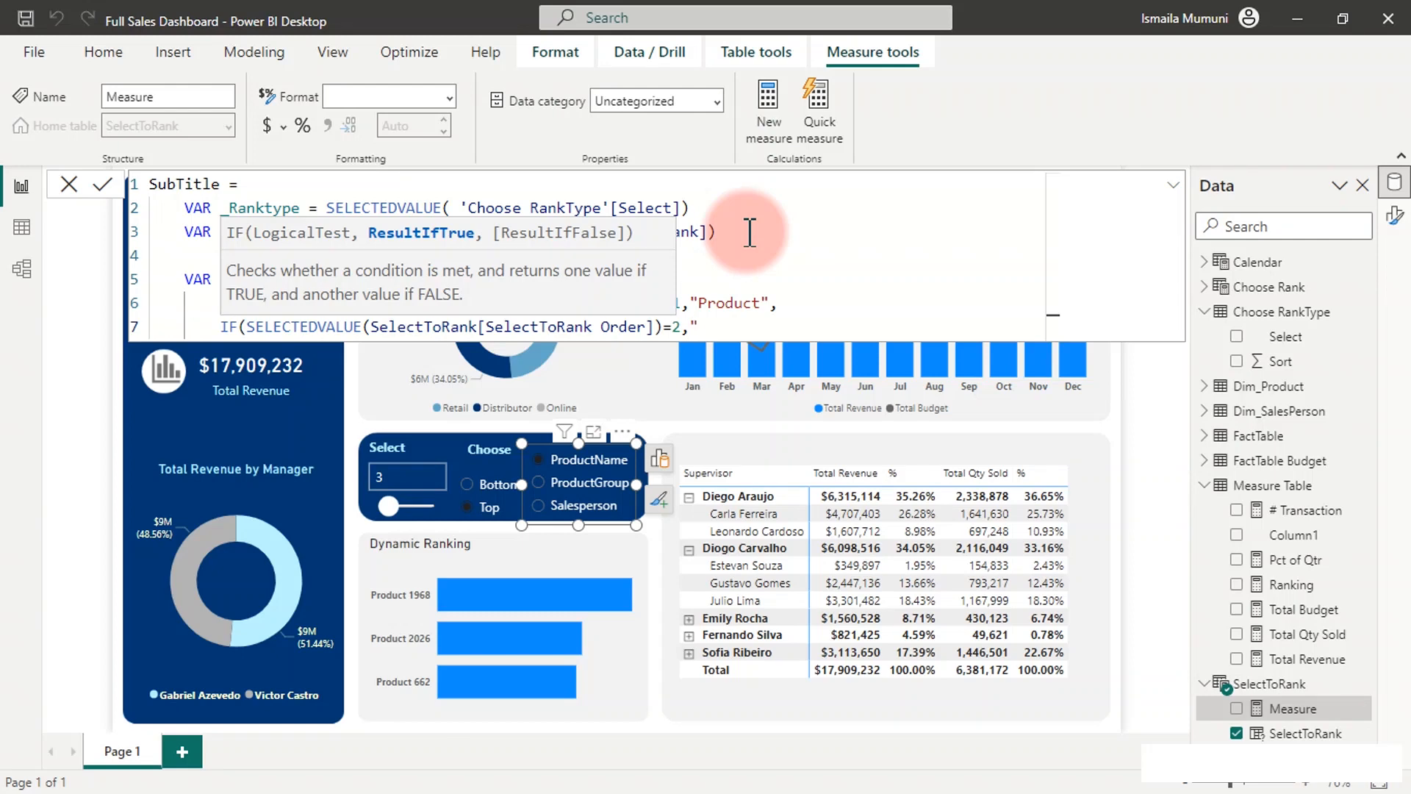
Step: Set the nested IF's true result to "ProductGroup" and start a new line for its false result
text("Pro)
key(BackSpace)
text(ductGroup",)
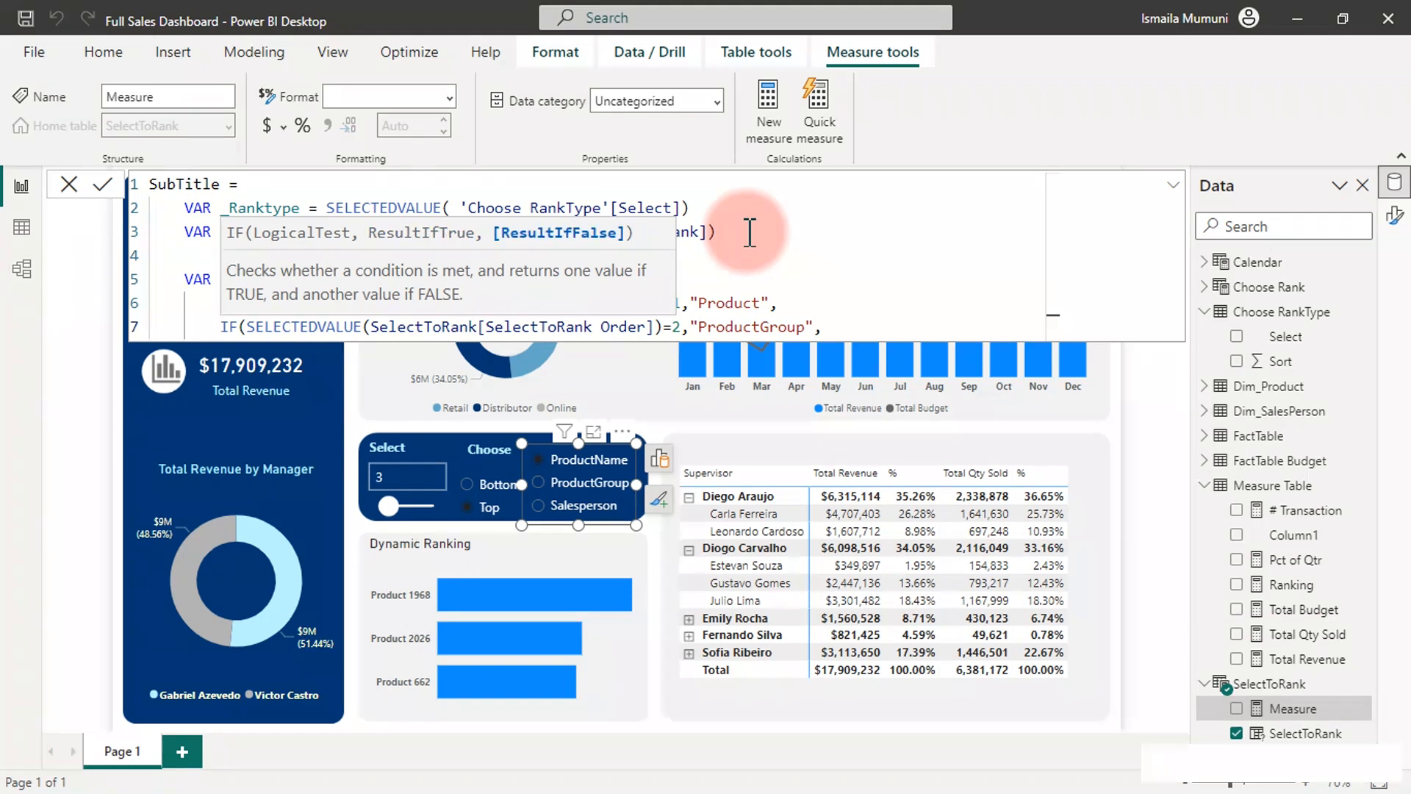
key(Return)
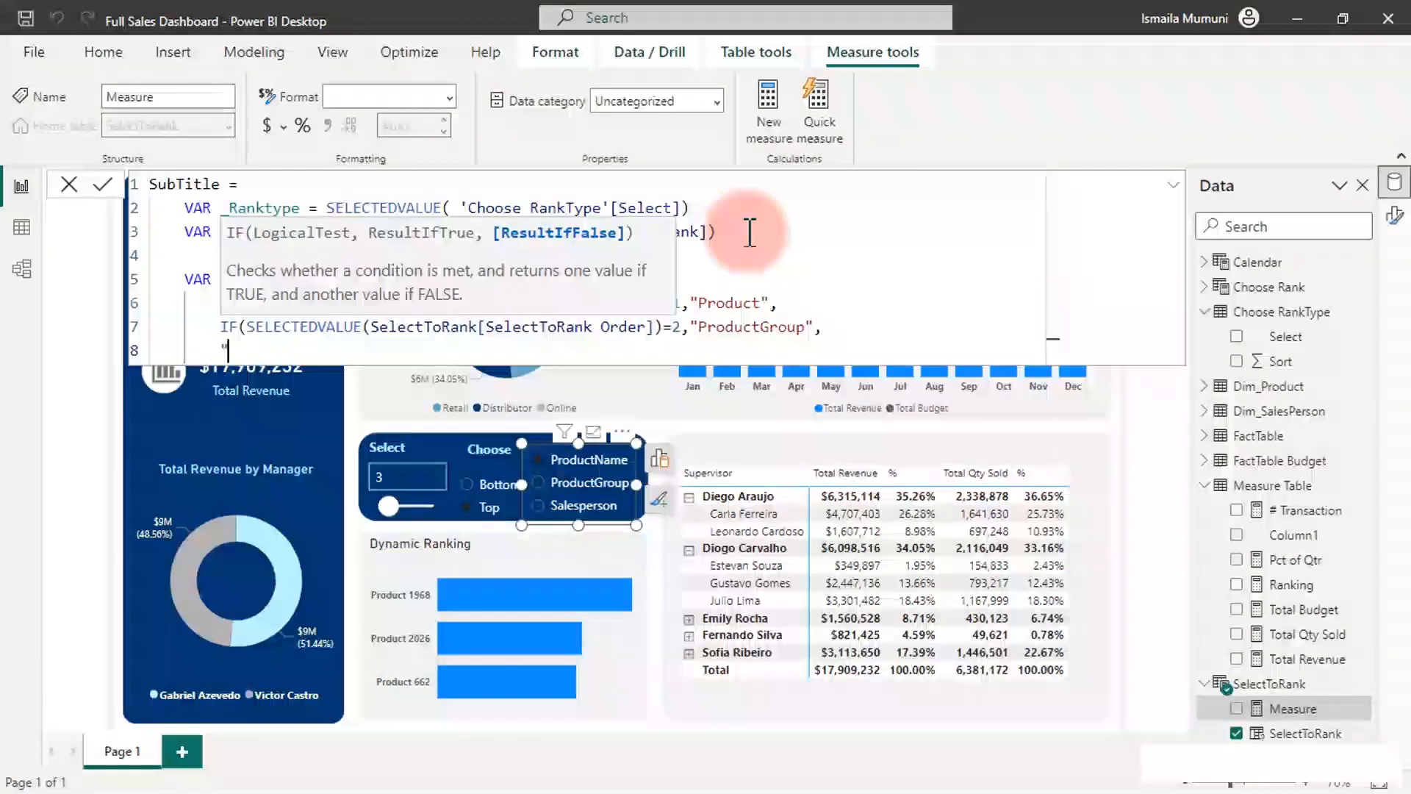
Step: Enter Salesperson as the nested IF's false result and close both IF functions on separate lines
text("Salesperson)
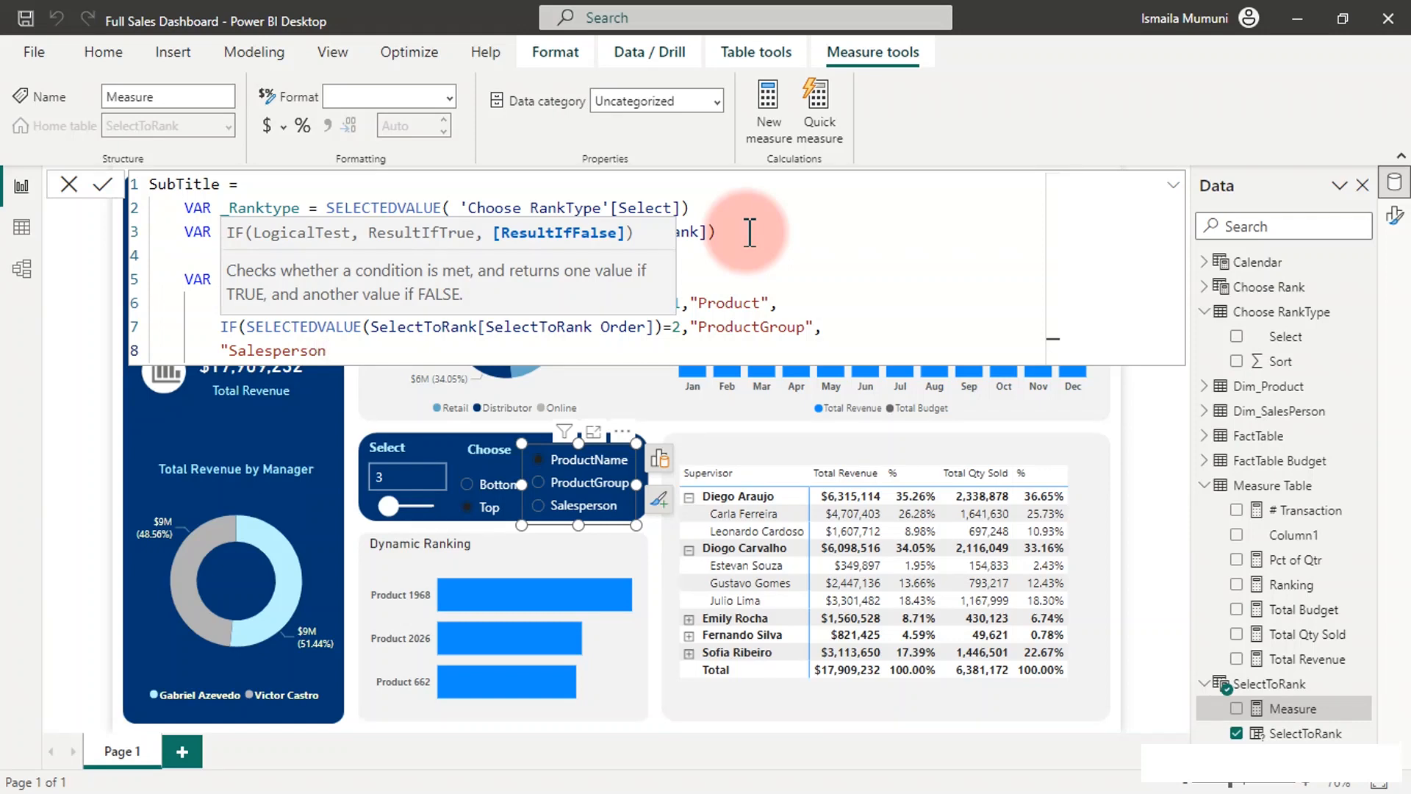
key(shift+Return)
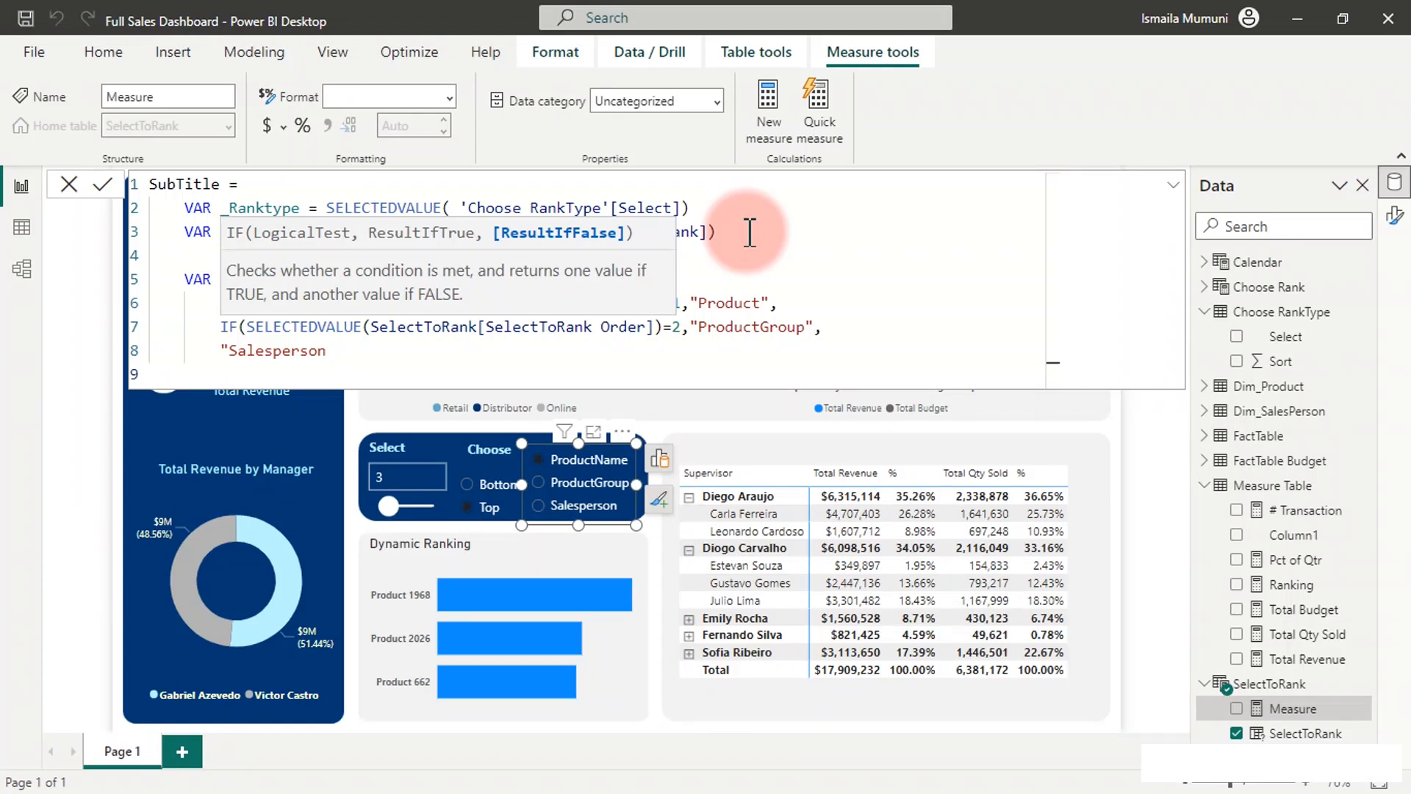
text())
key(shift+Return)
text())
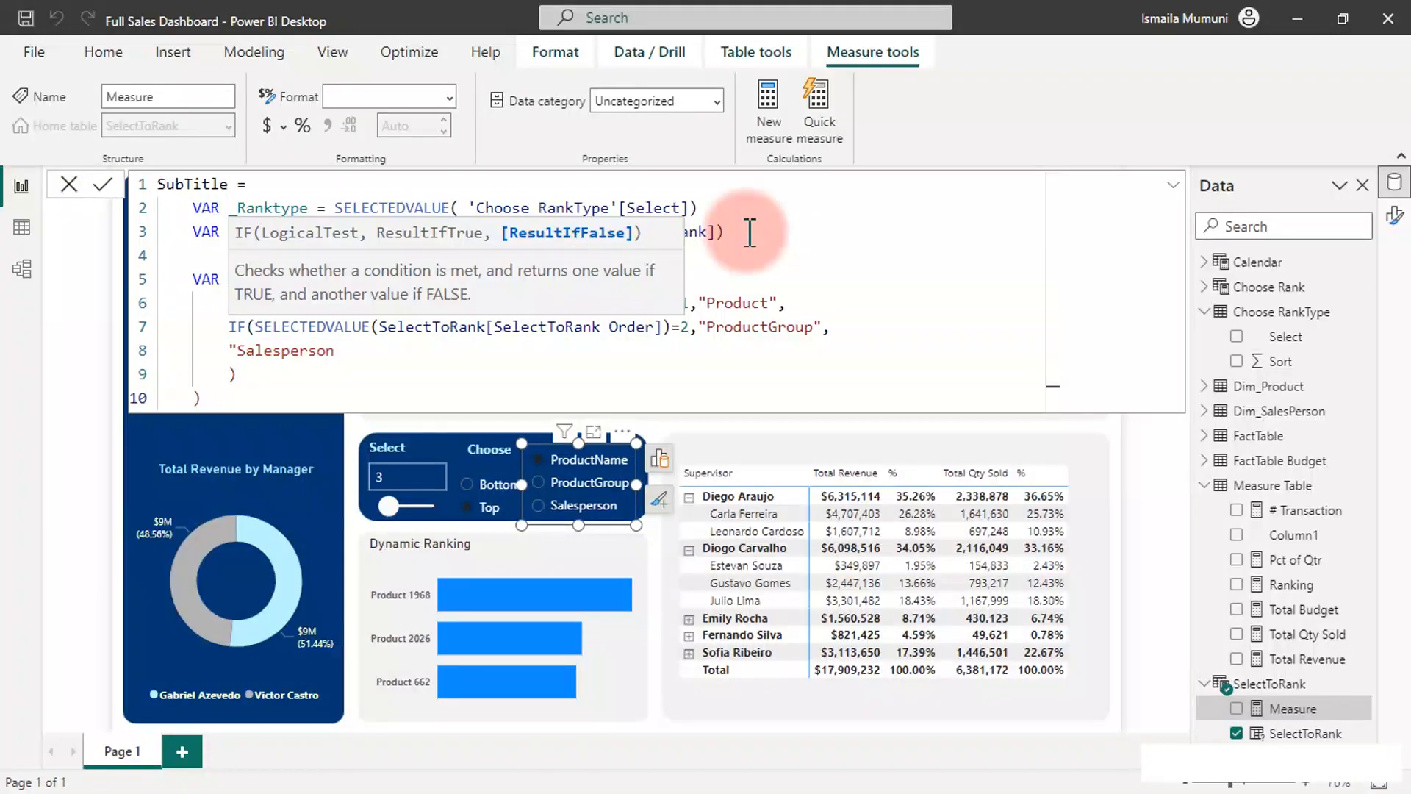
Step: Add a RETURN statement below the variables after a blank line, followed by an indented line for the result
key(shift+Return)
key(shift+Return)
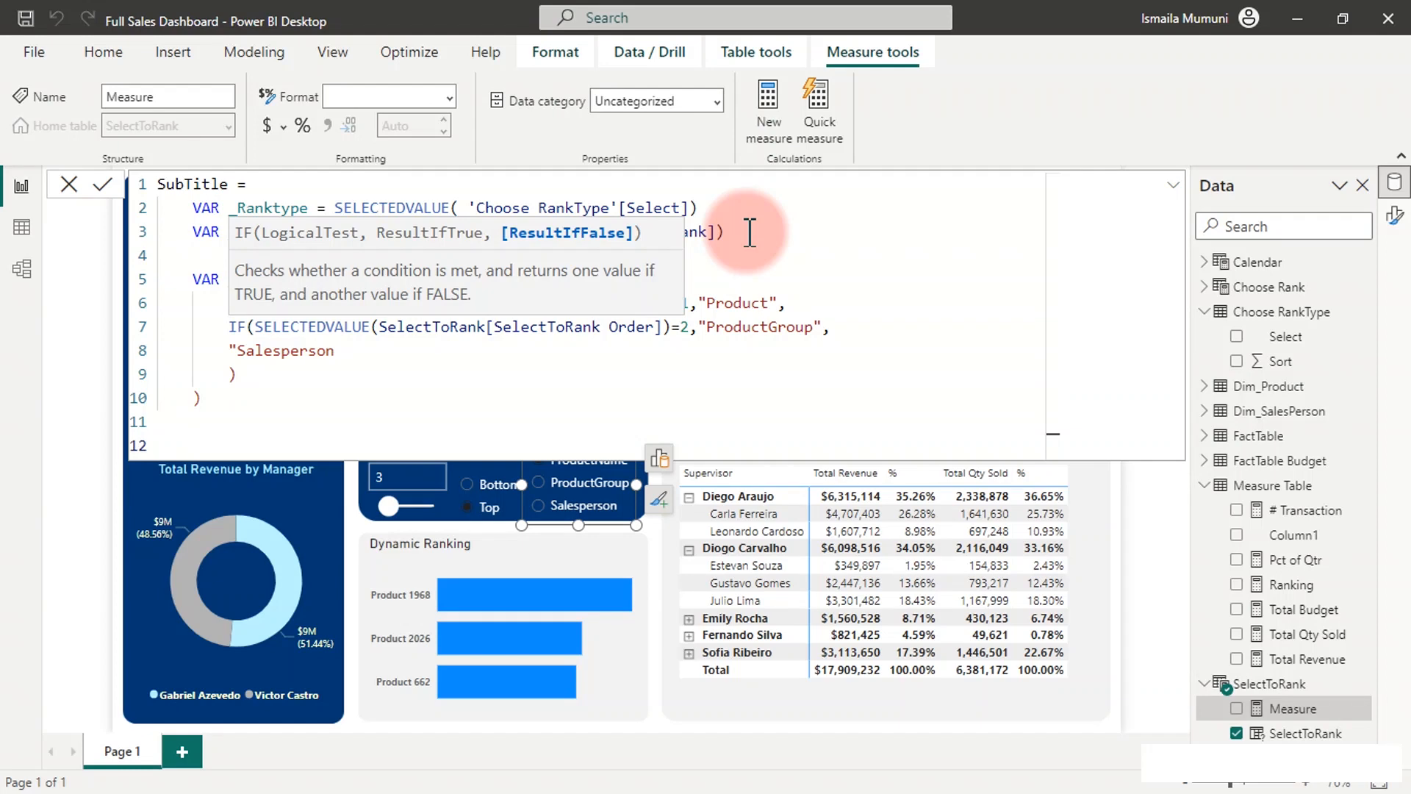
text(RETURN)
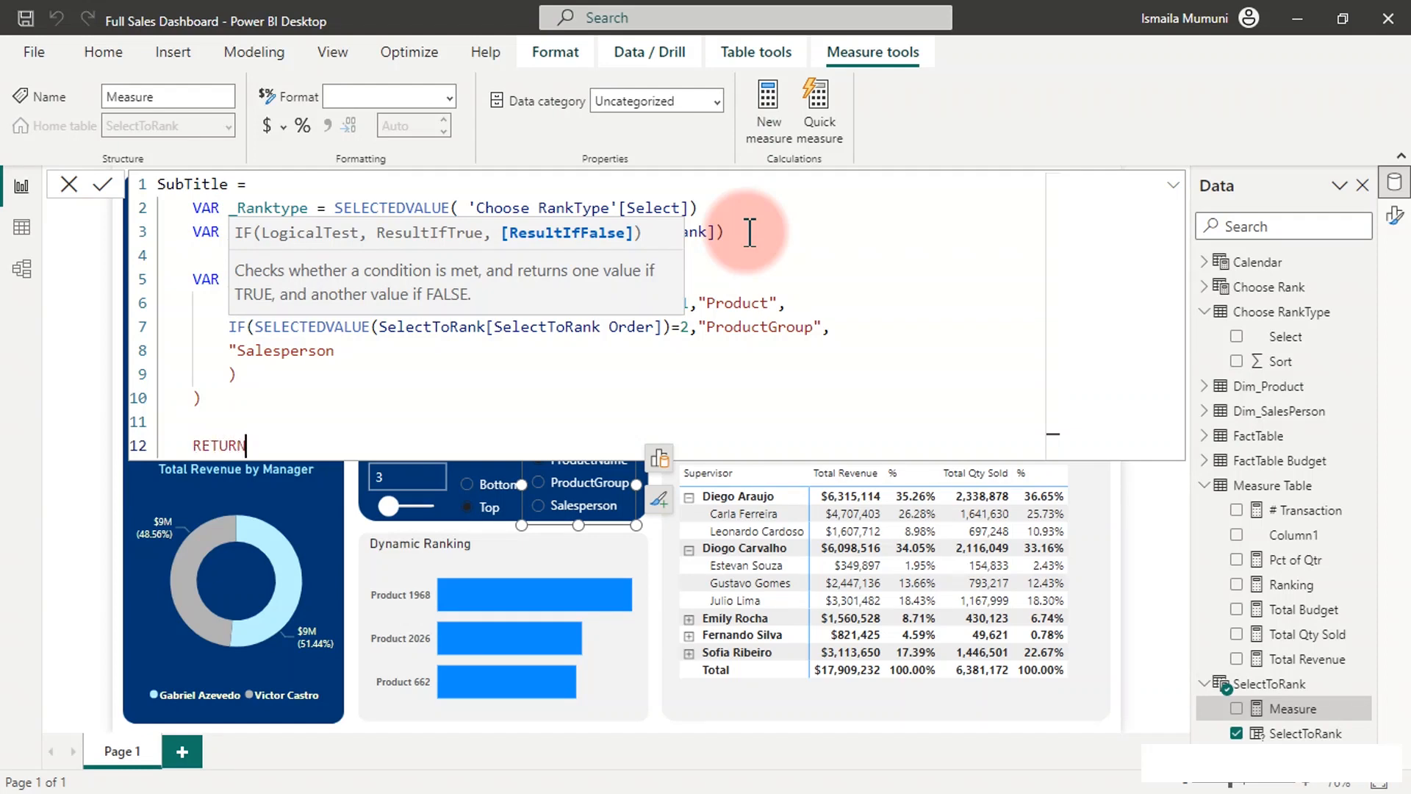
key(Return)
key(Tab)
text(IF)
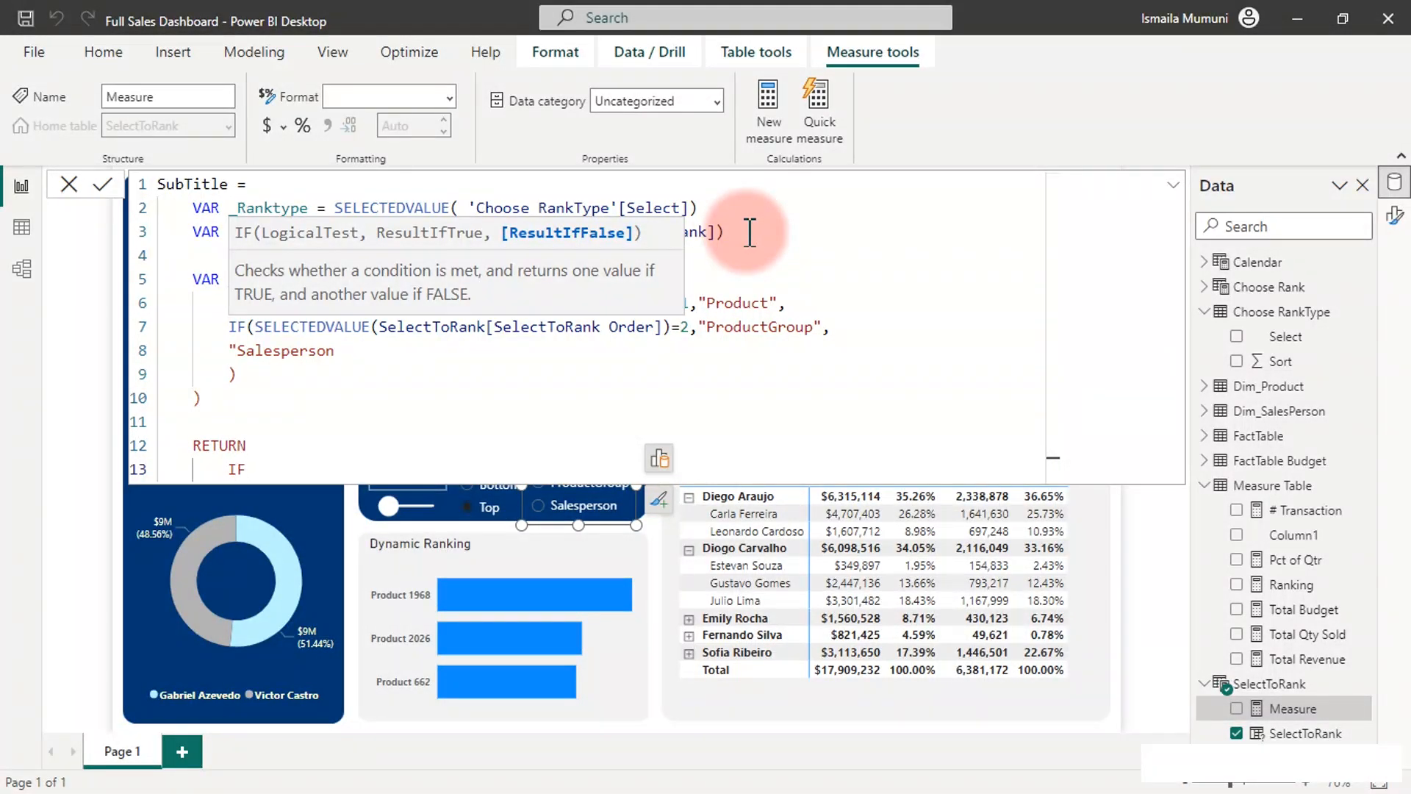
key(BackSpace)
key(BackSpace)
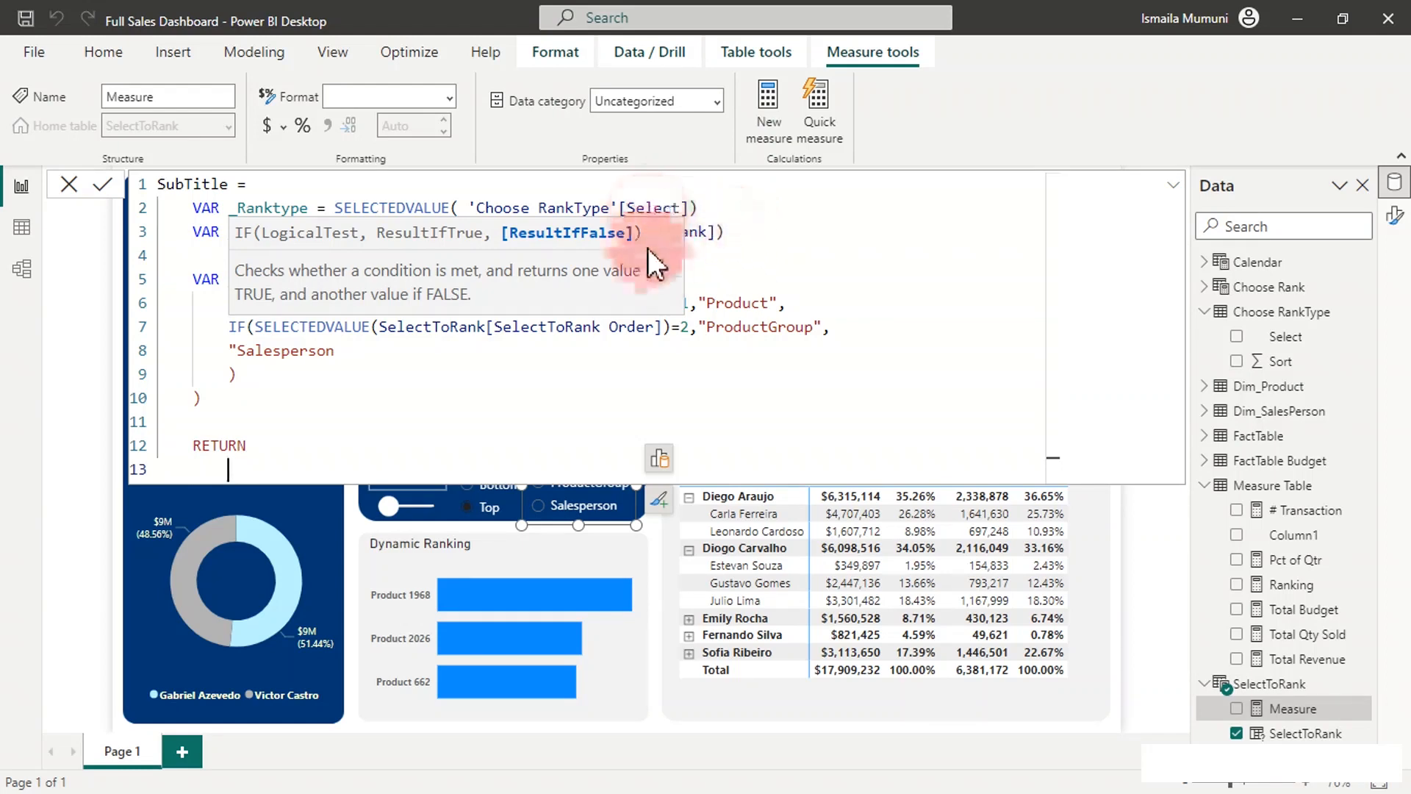
click(706, 303)
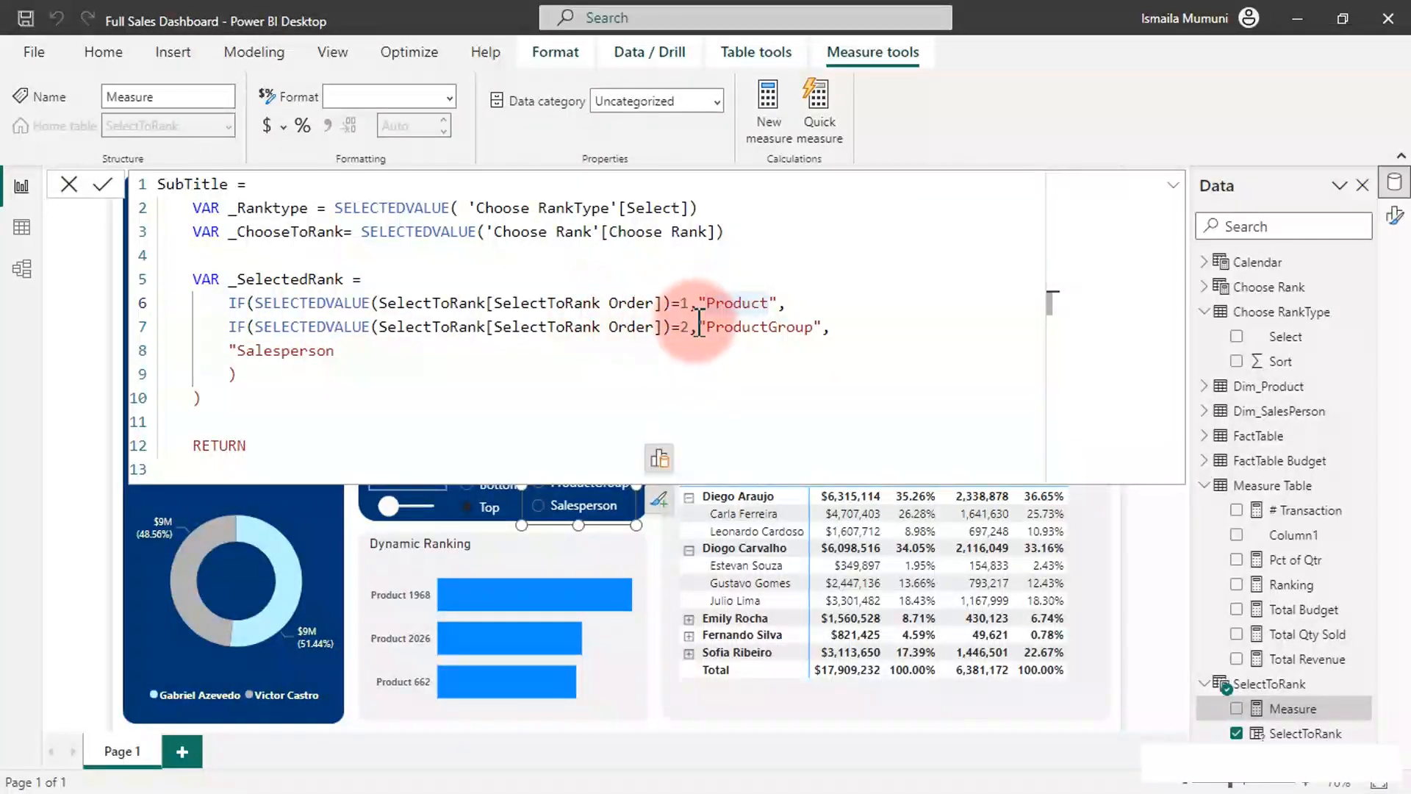
click(250, 445)
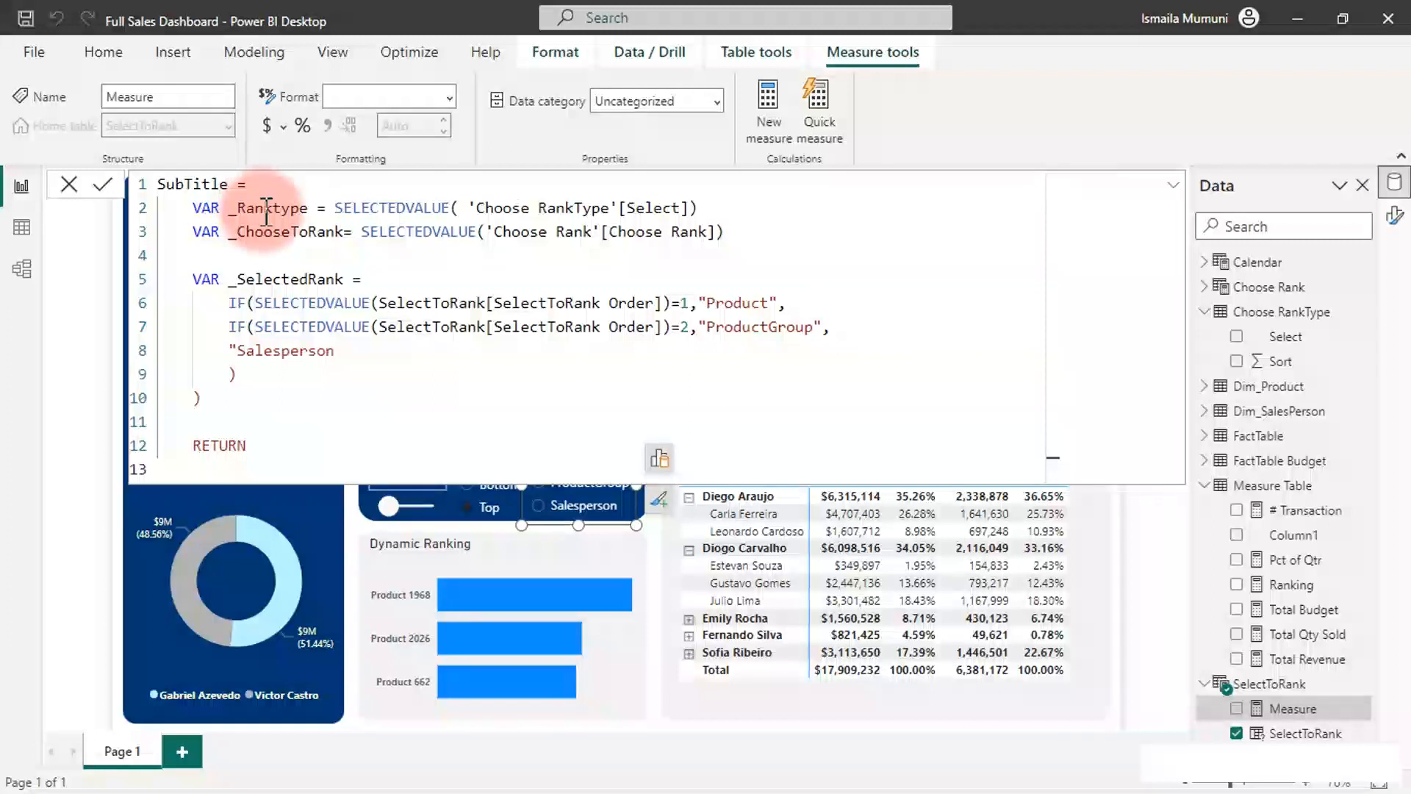
text(_)
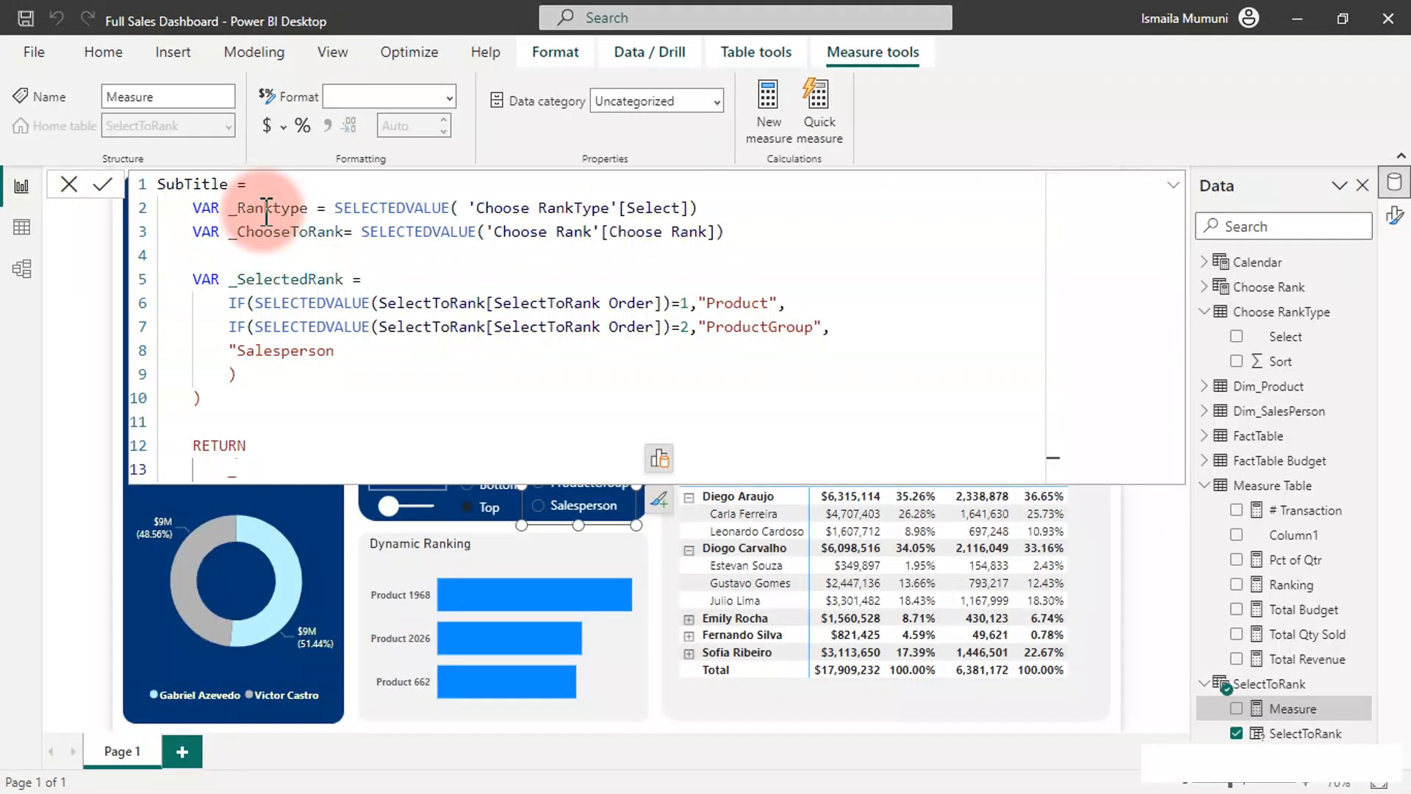
text(RAN)
key(BackSpace)
key(BackSpace)
key(BackSpace)
key(BackSpace)
key(BackSpace)
key(BackSpace)
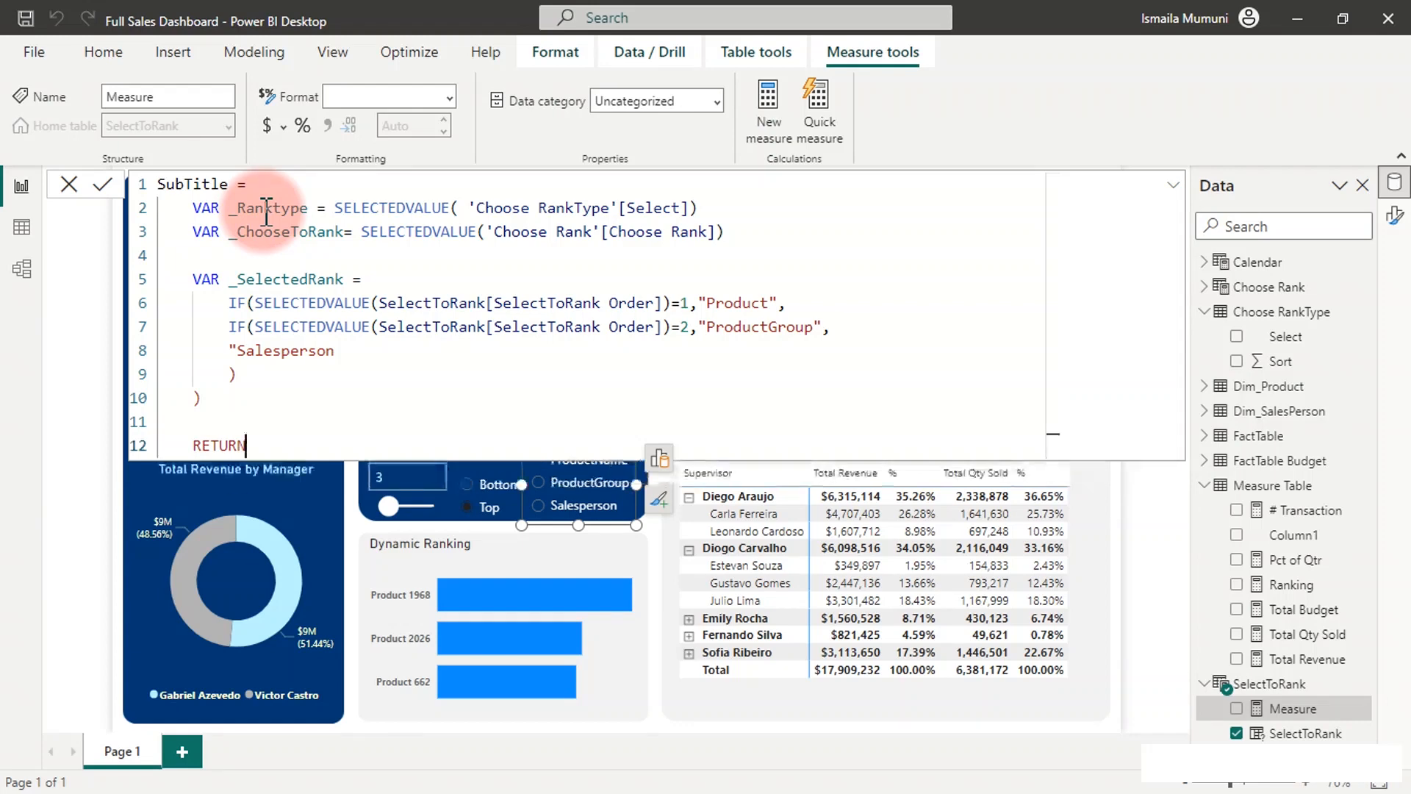
key(BackSpace)
key(BackSpace)
key(BackSpace)
key(BackSpace)
key(BackSpace)
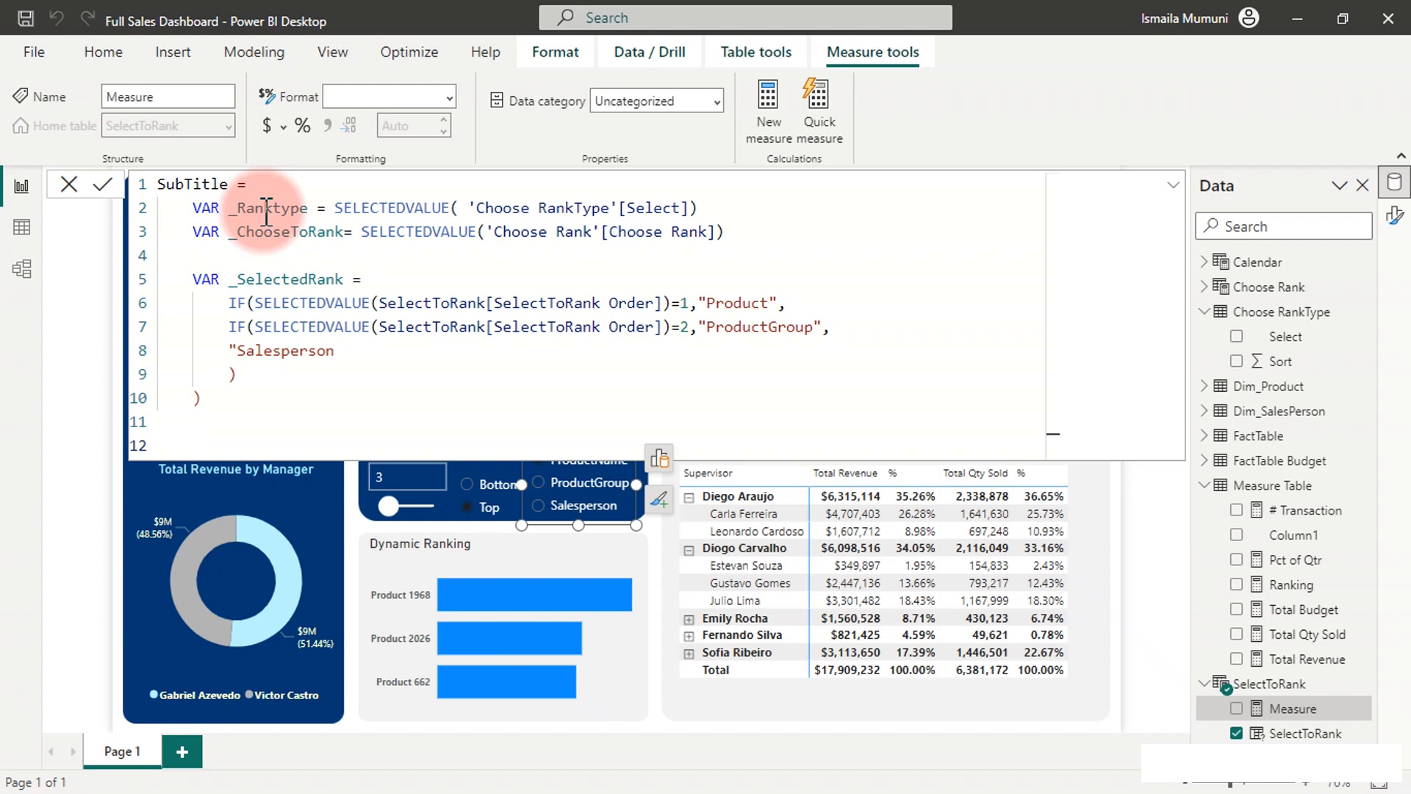
text(RETUR)
key(BackSpace)
key(BackSpace)
text(URN)
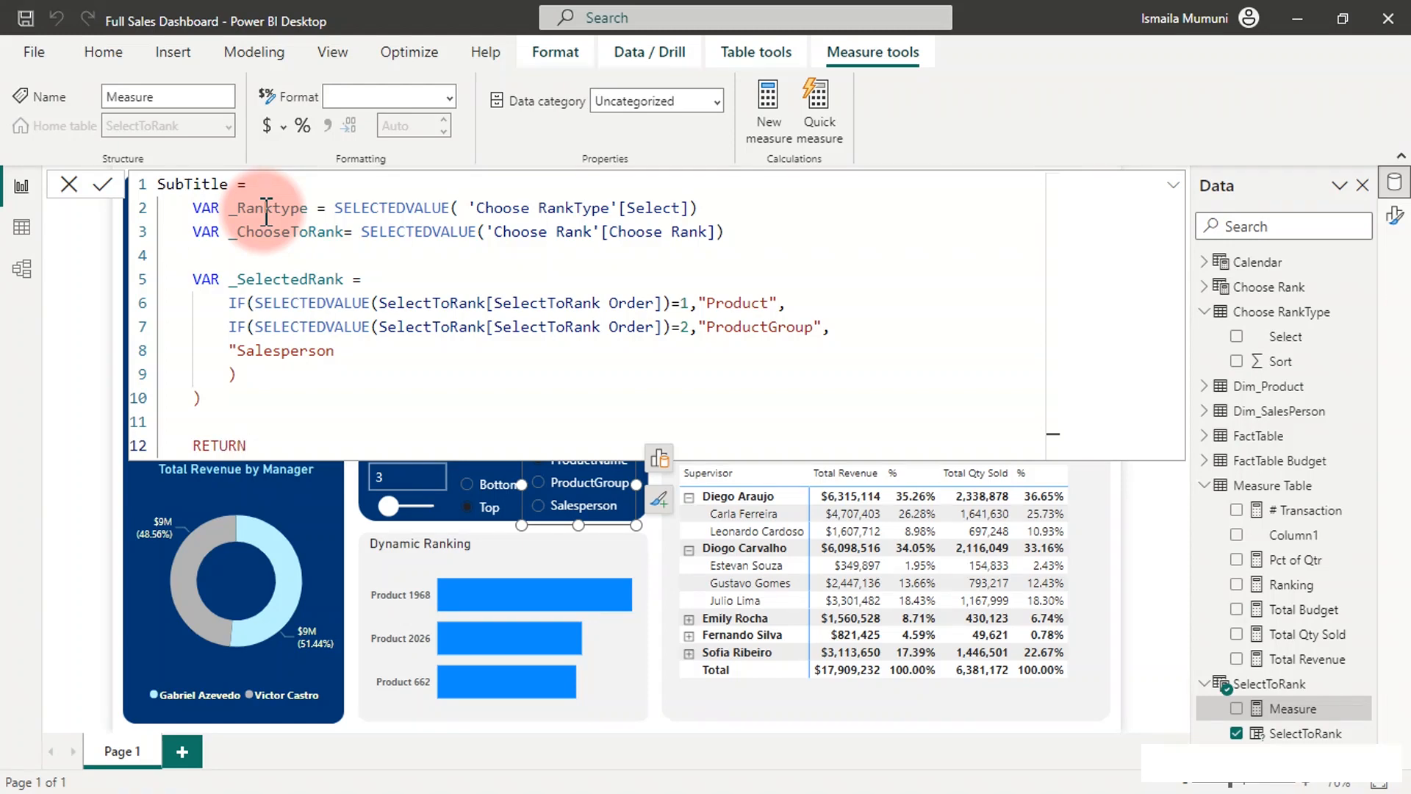
key(Return)
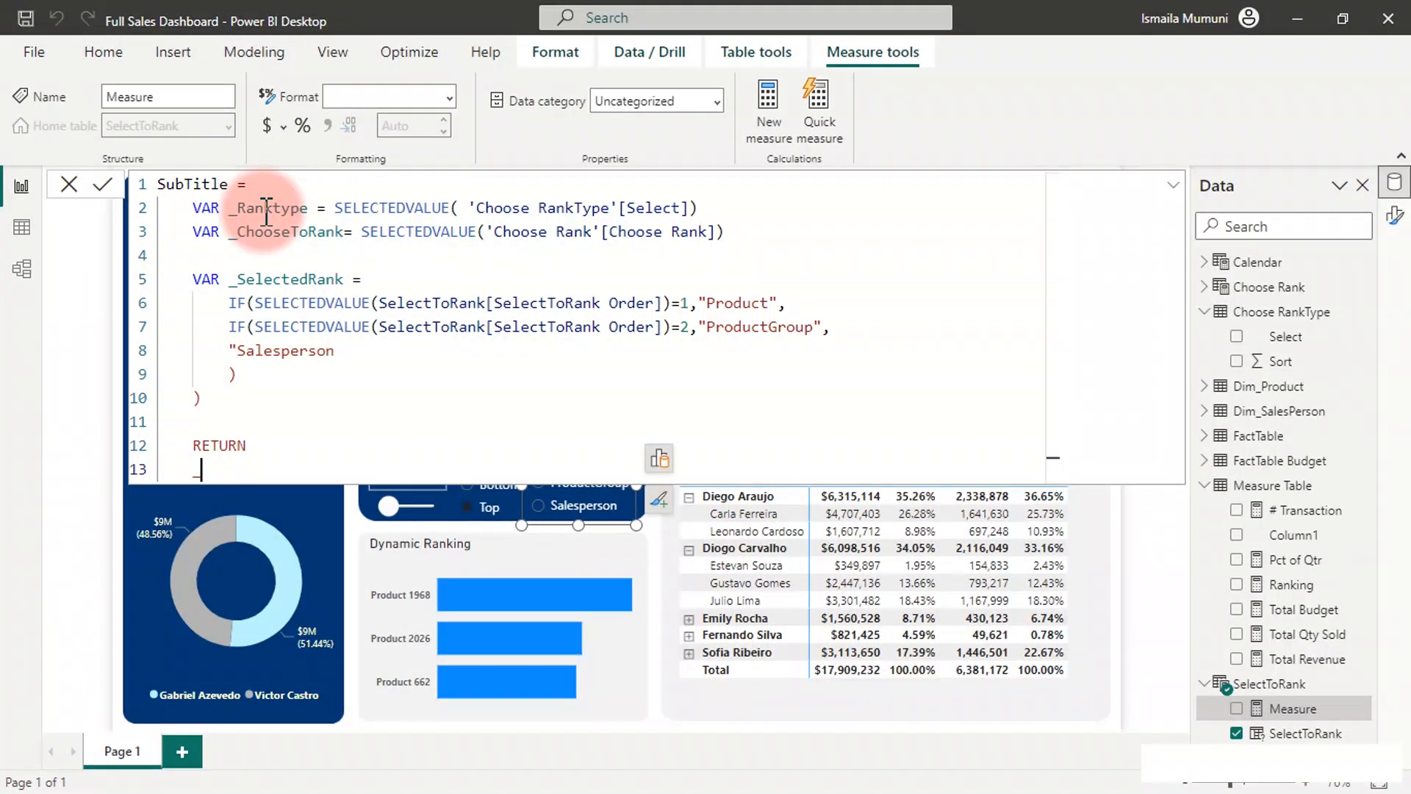
key(BackSpace)
Step: Add the missing closing quotation mark after Salesperson in the nested IF's false result
click(343, 351)
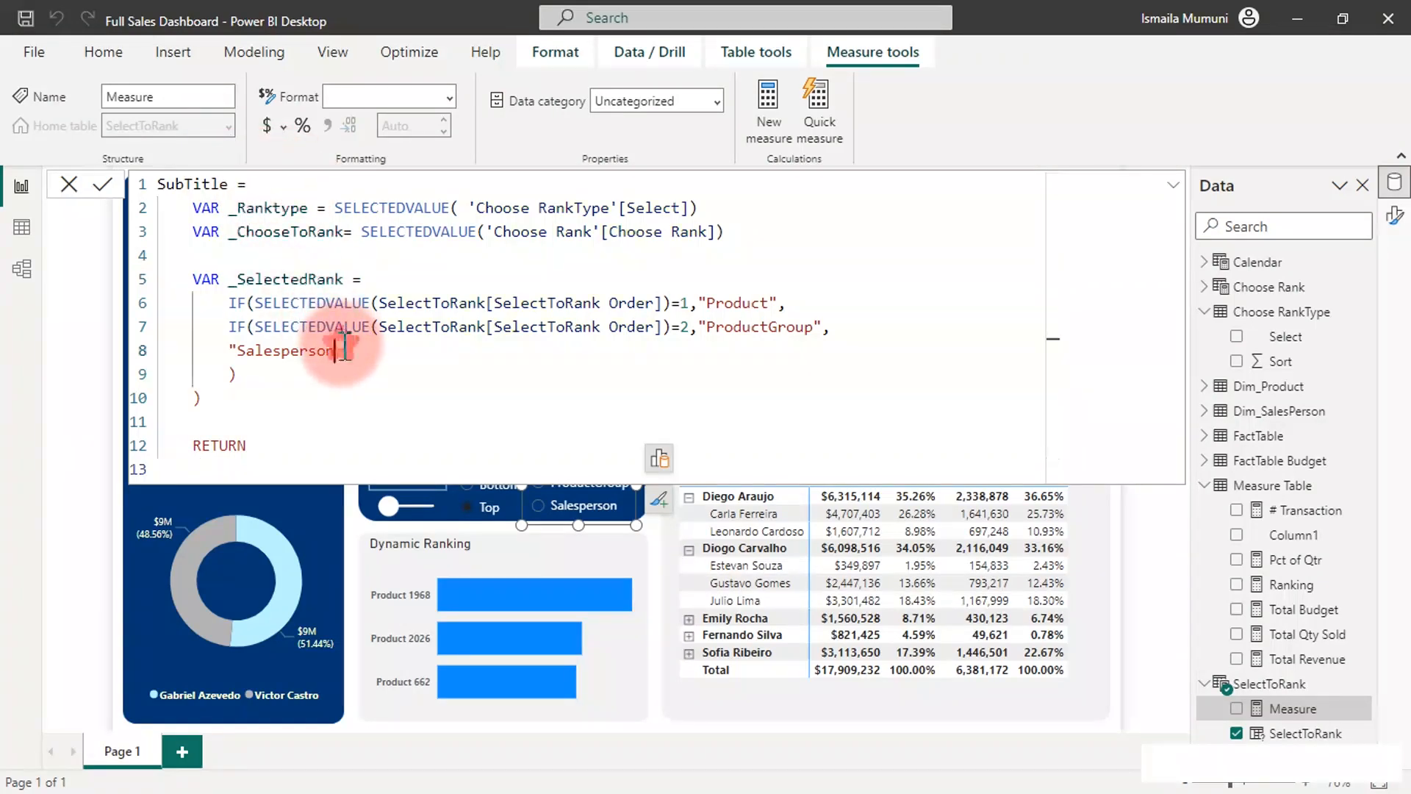
double_click(342, 352)
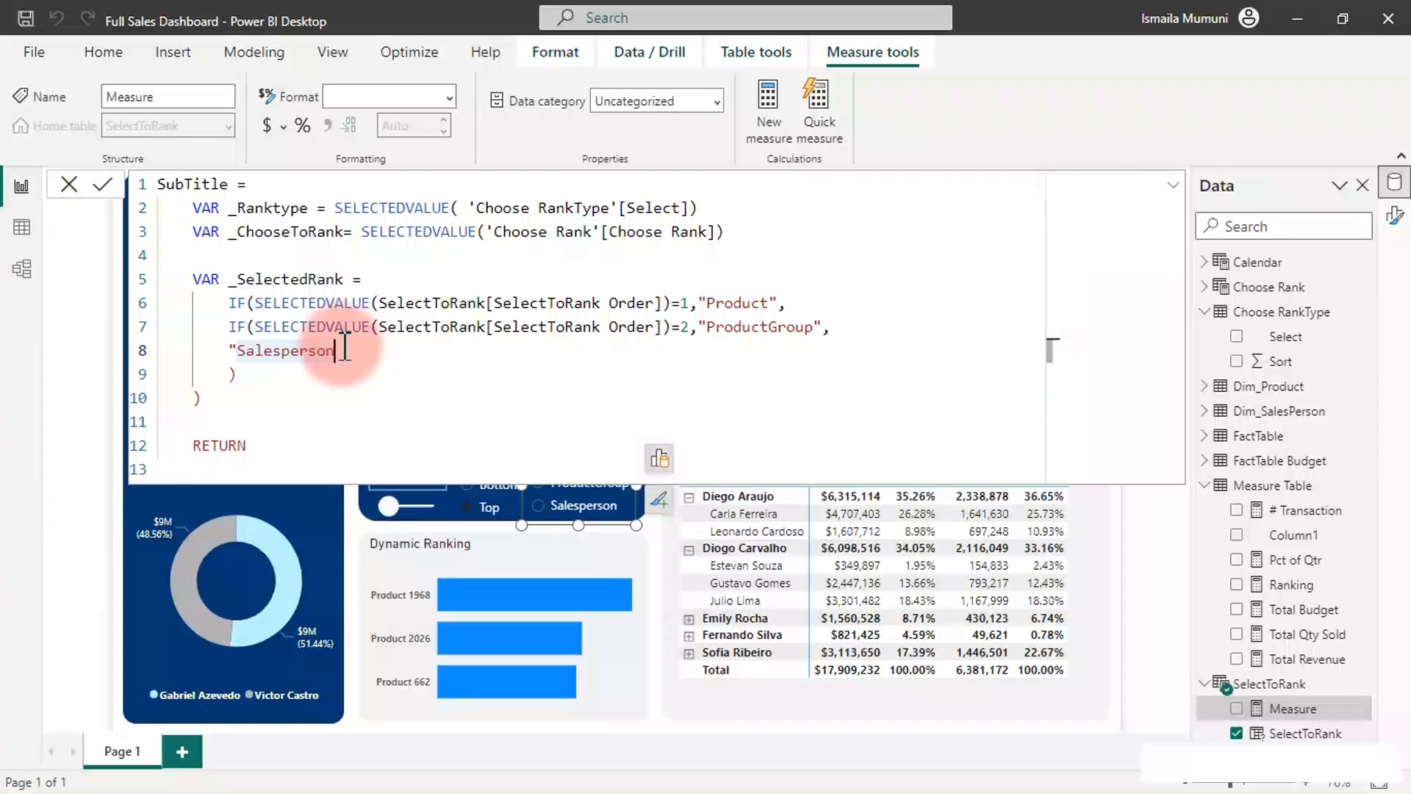
text(")
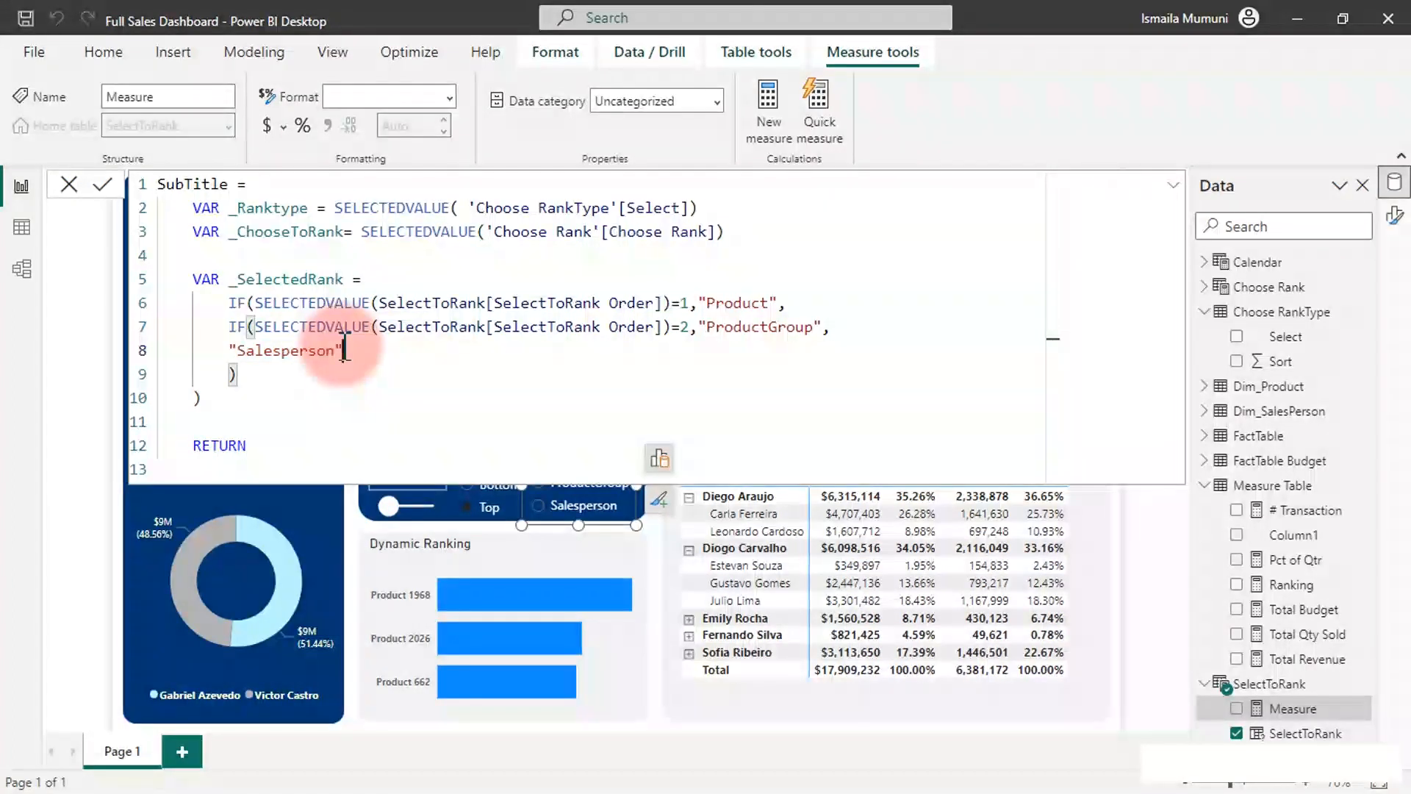
Step: Start the returned text below RETURN by joining _Ranktype and _ChooseToRank with a space: _Ranktype&" "&_ChooseToRank
click(280, 427)
click(272, 434)
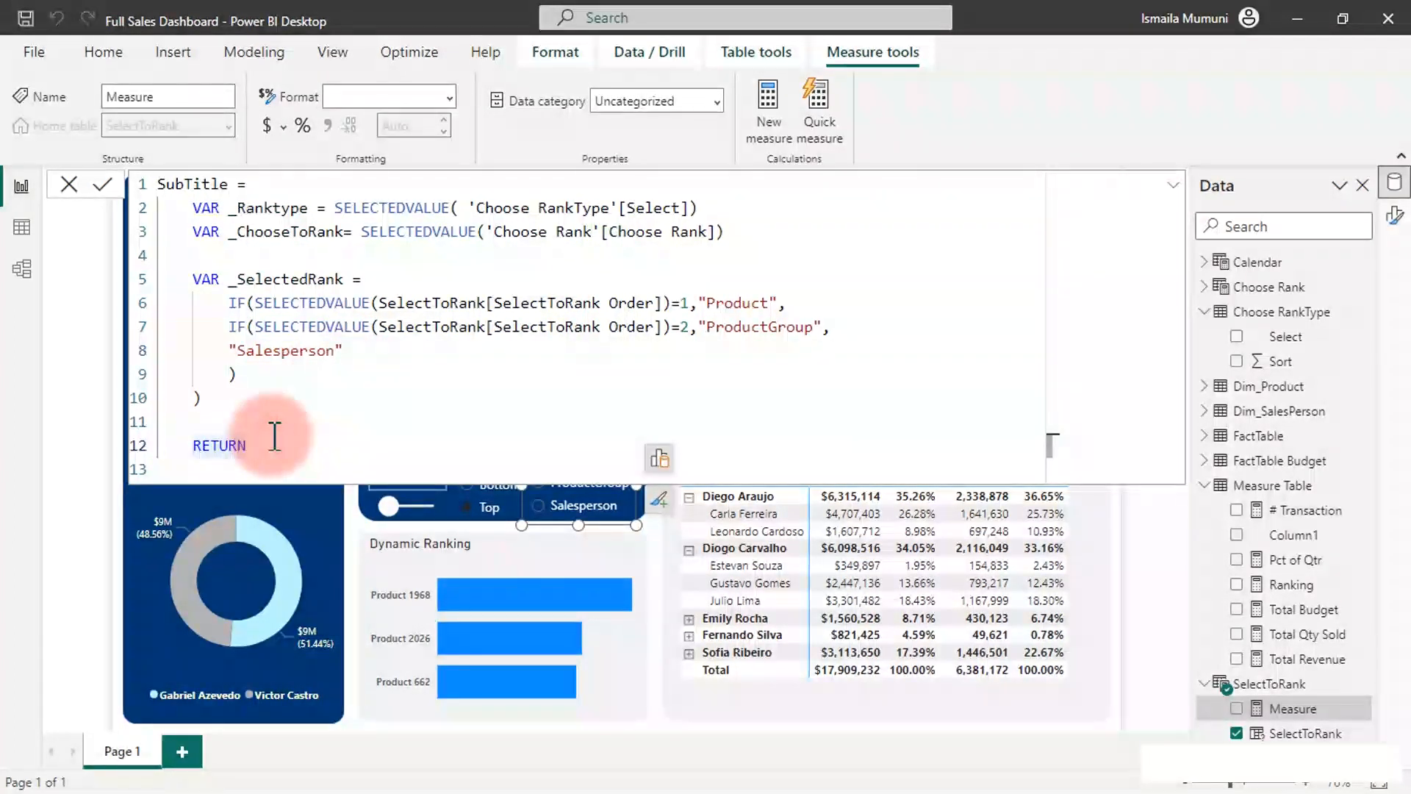
key(Return)
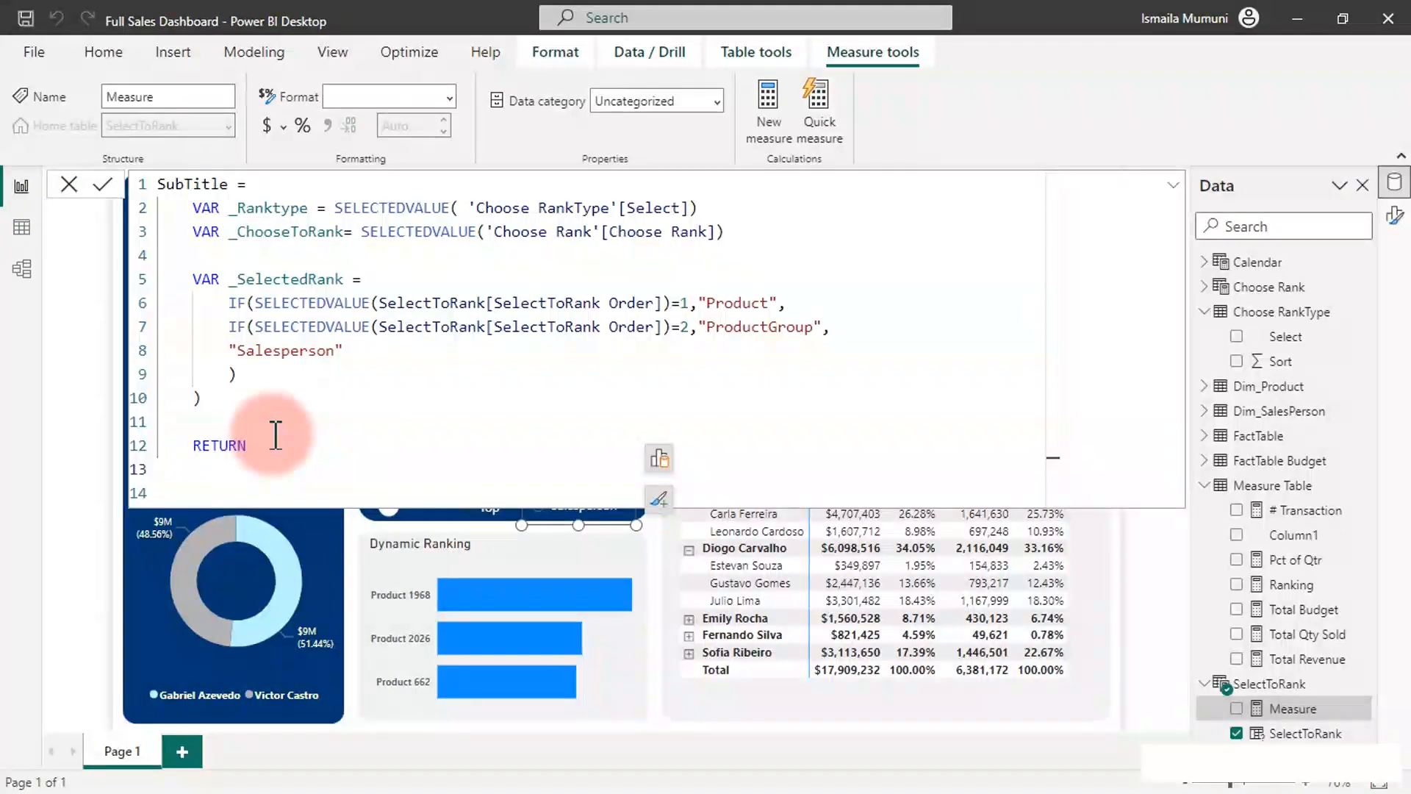
text(_)
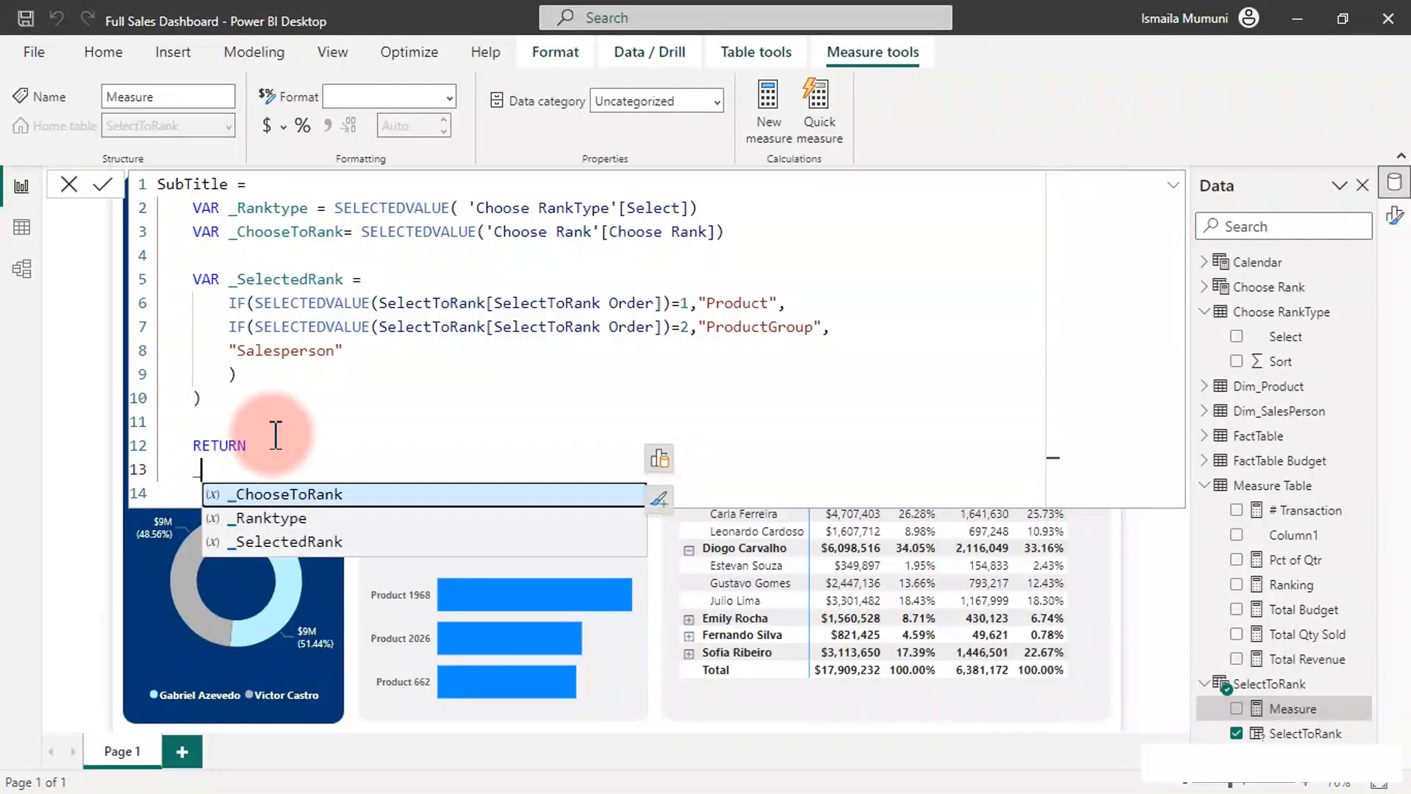
key(Down)
key(Tab)
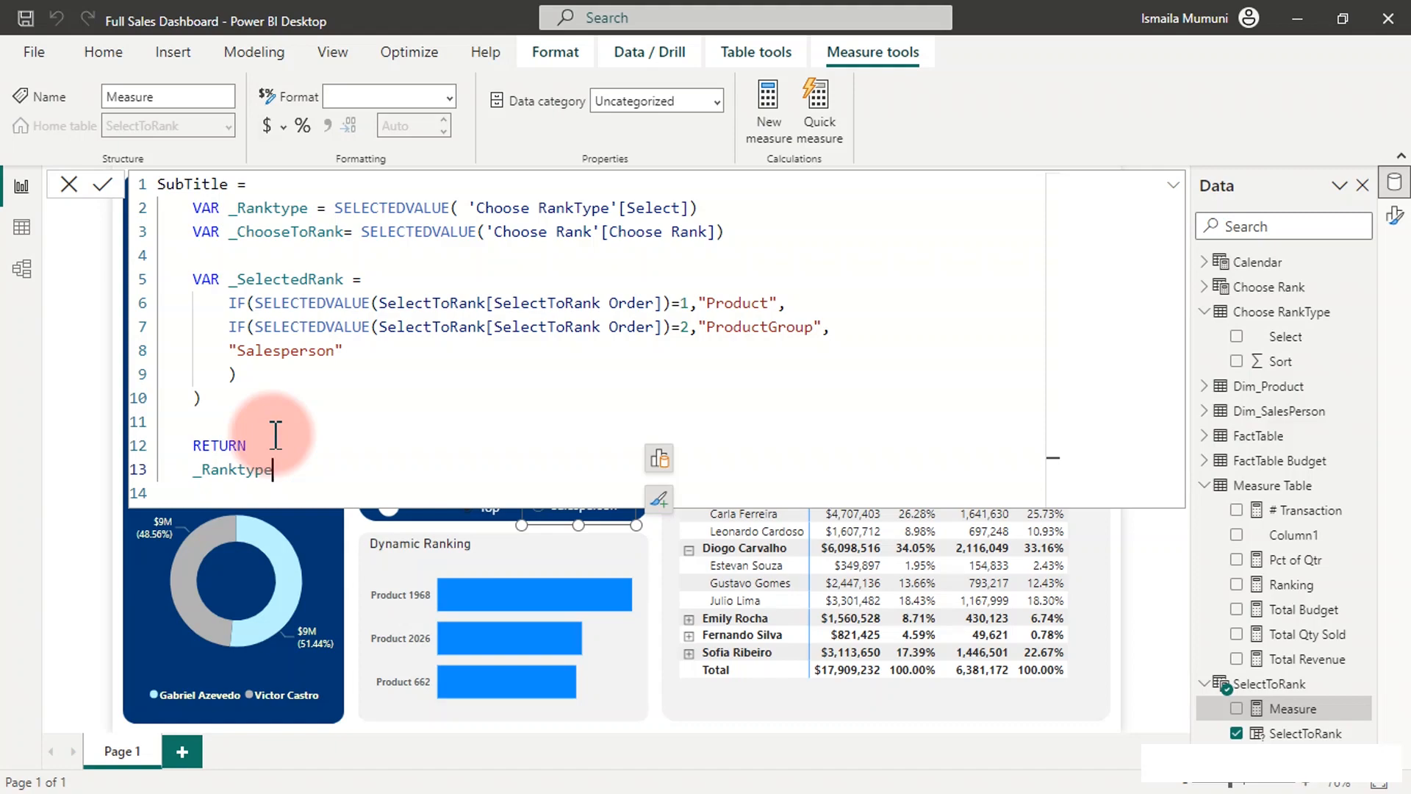
text(&" "&)
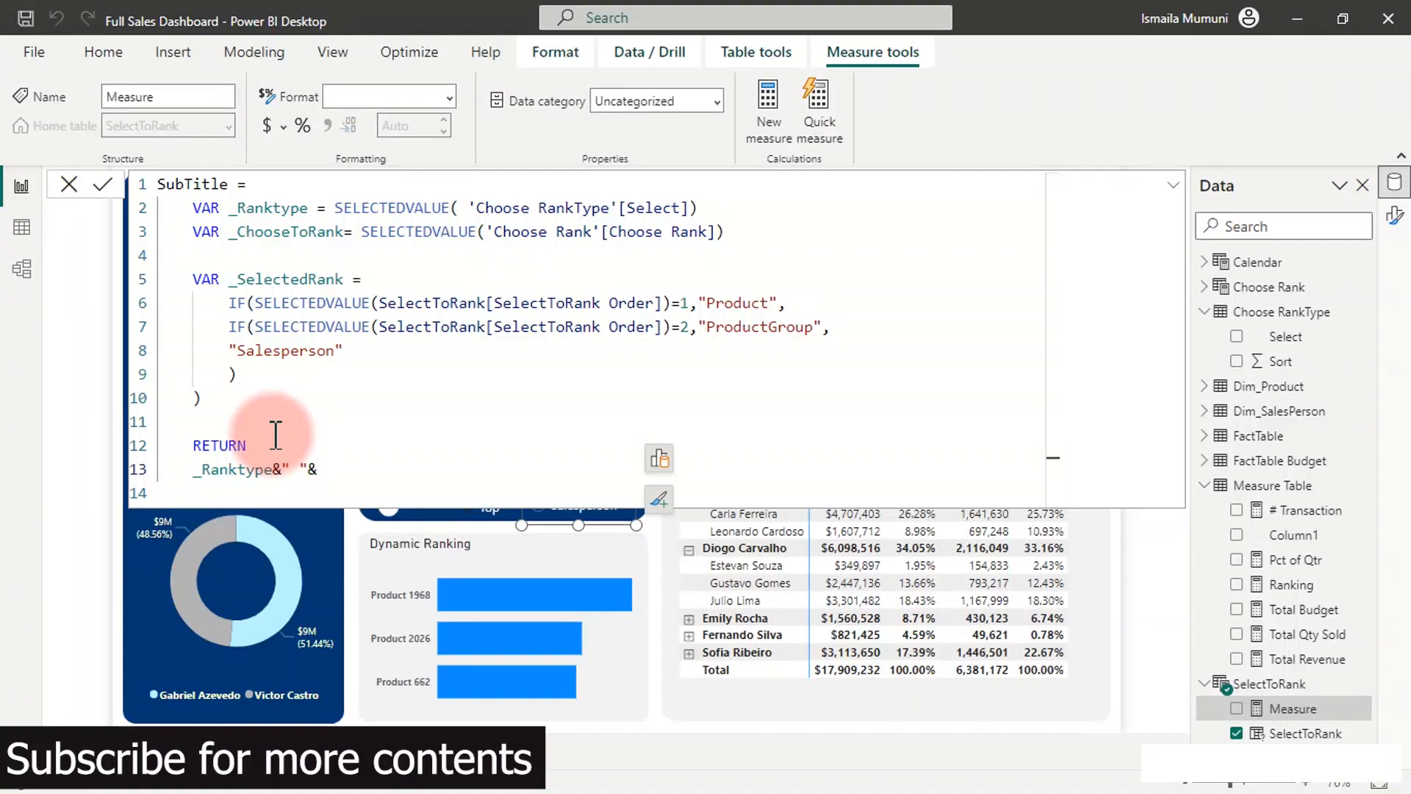
text(_)
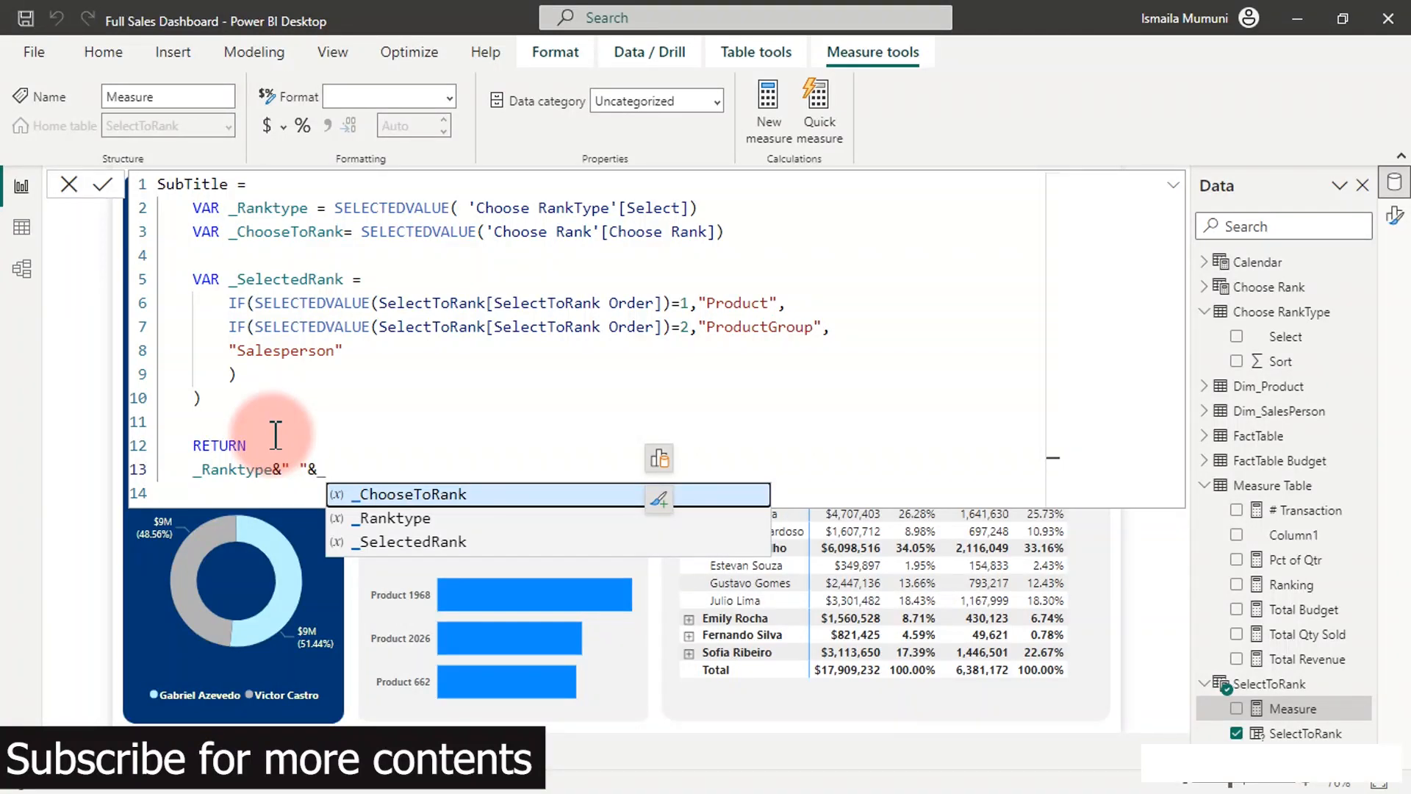
key(Tab)
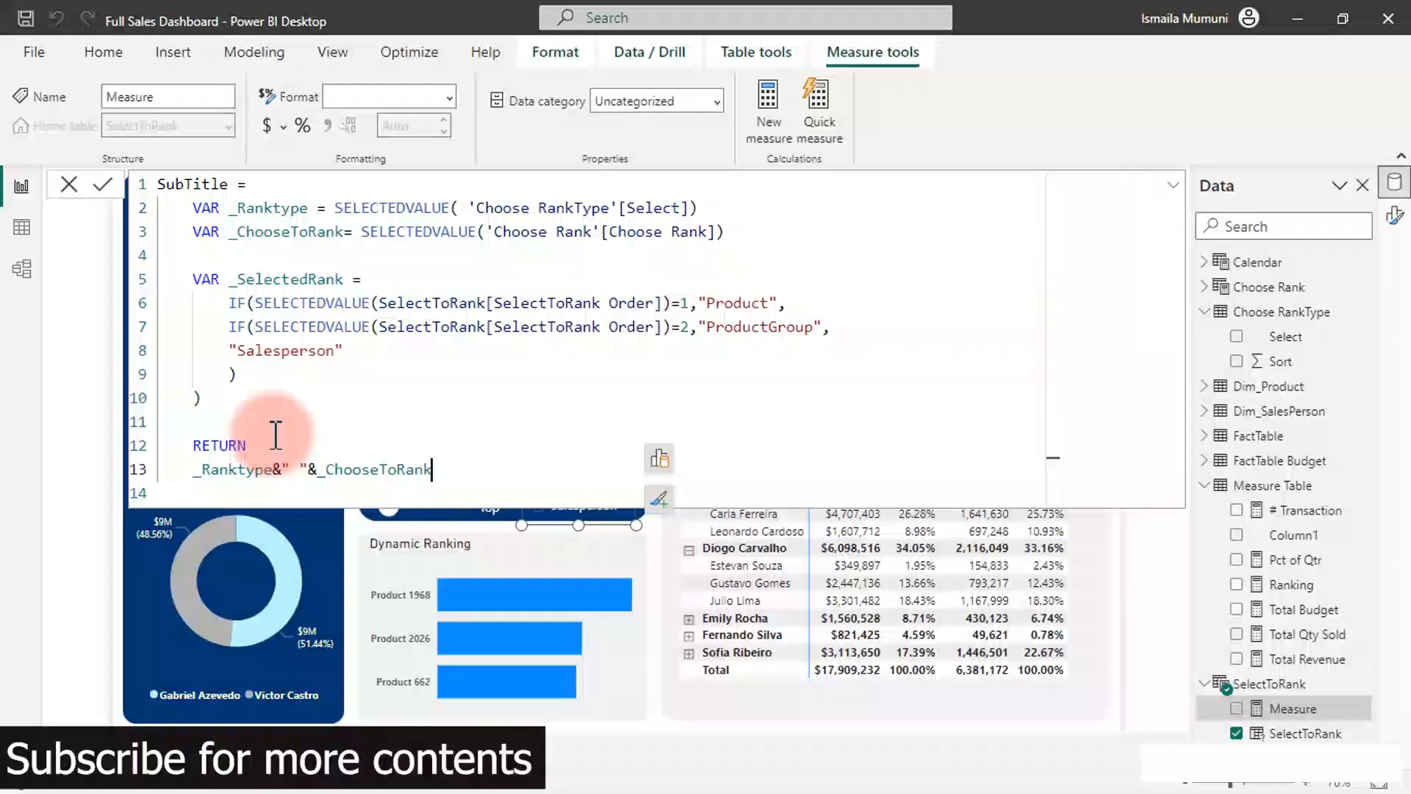
Step: Append a space and the _SelectedRank variable to the returned text with &" "&_SelectedRank
text(&" "&_)
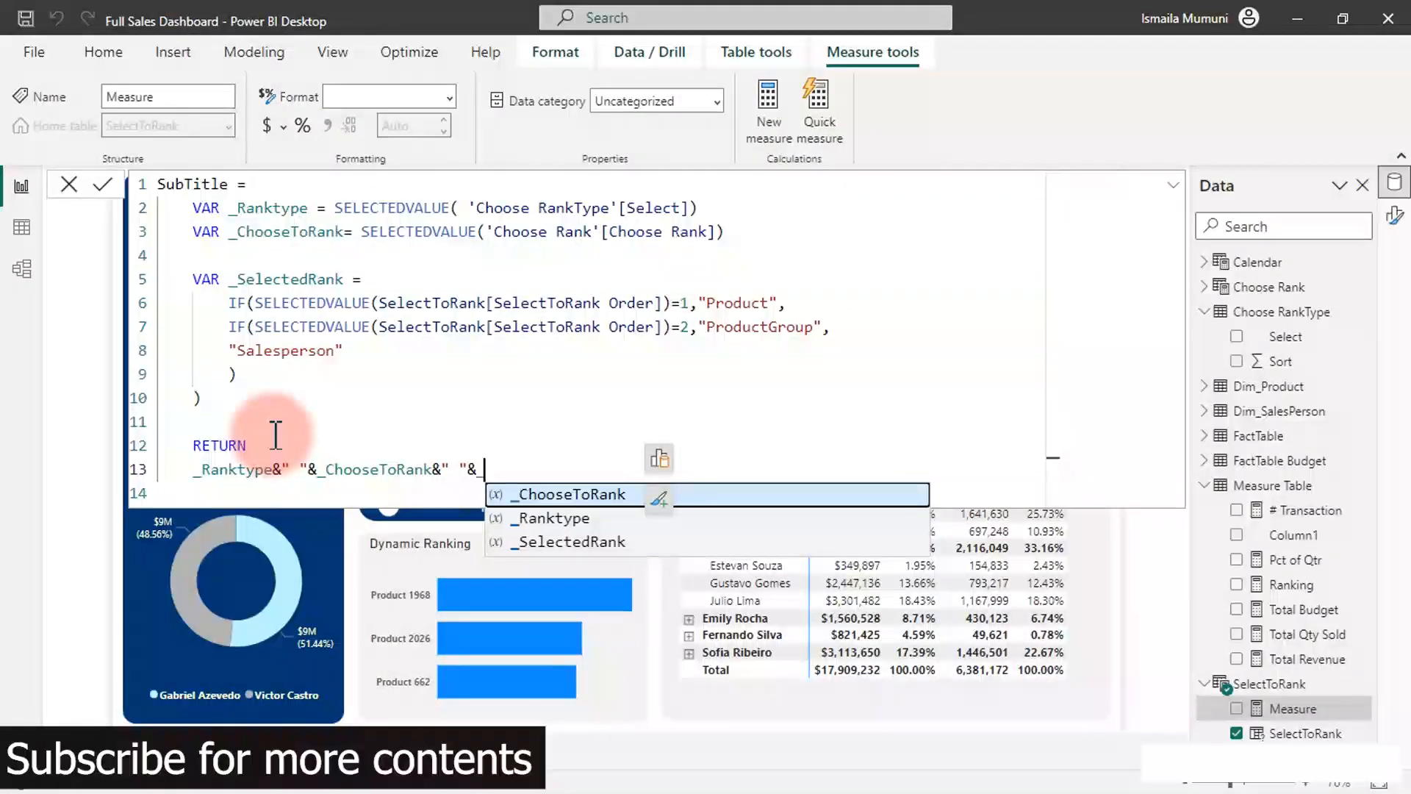
key(Down)
key(Down)
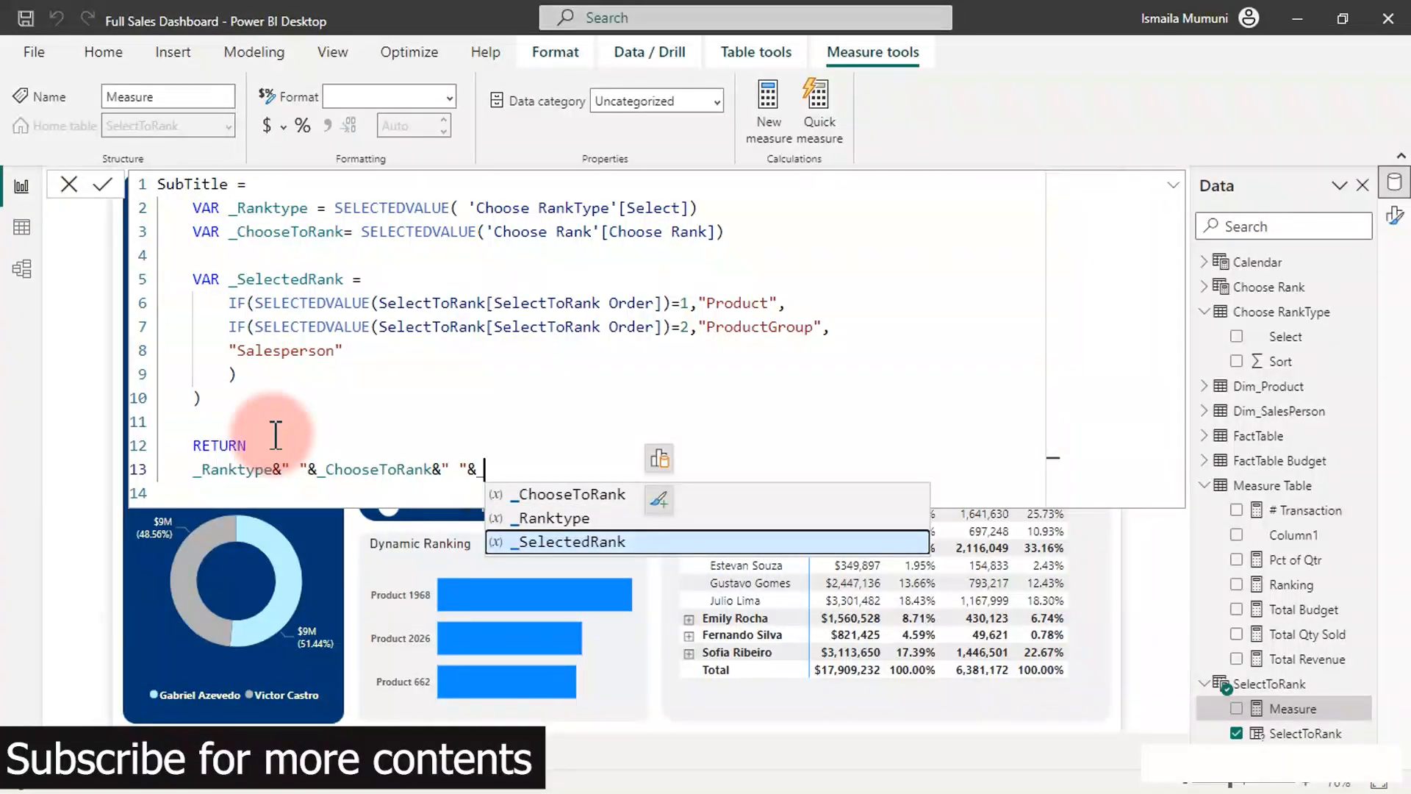
key(Tab)
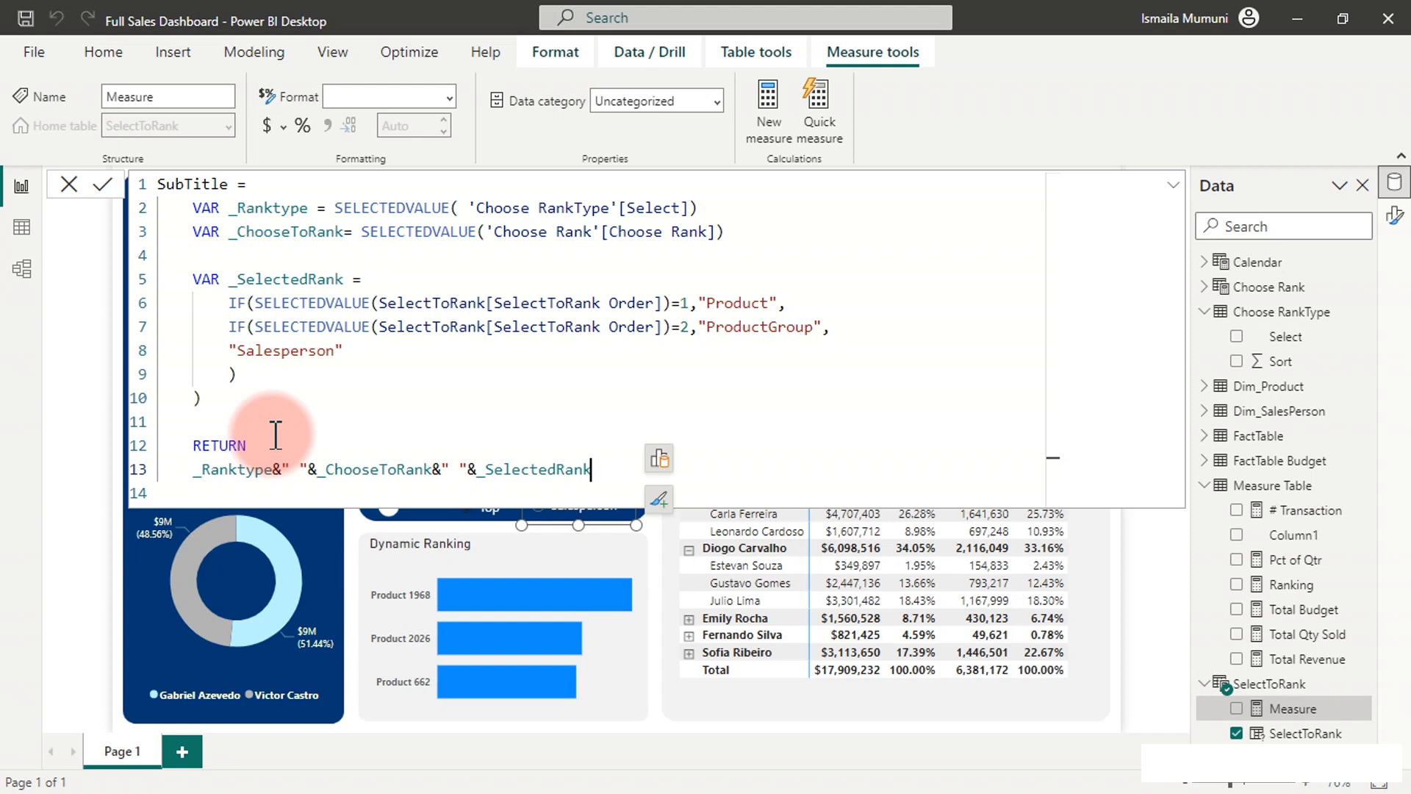
Step: End the returned text with &" Selected" and commit the SubTitle measure
text(&" sE)
key(BackSpace)
key(BackSpace)
text(Selected")
key(Return)
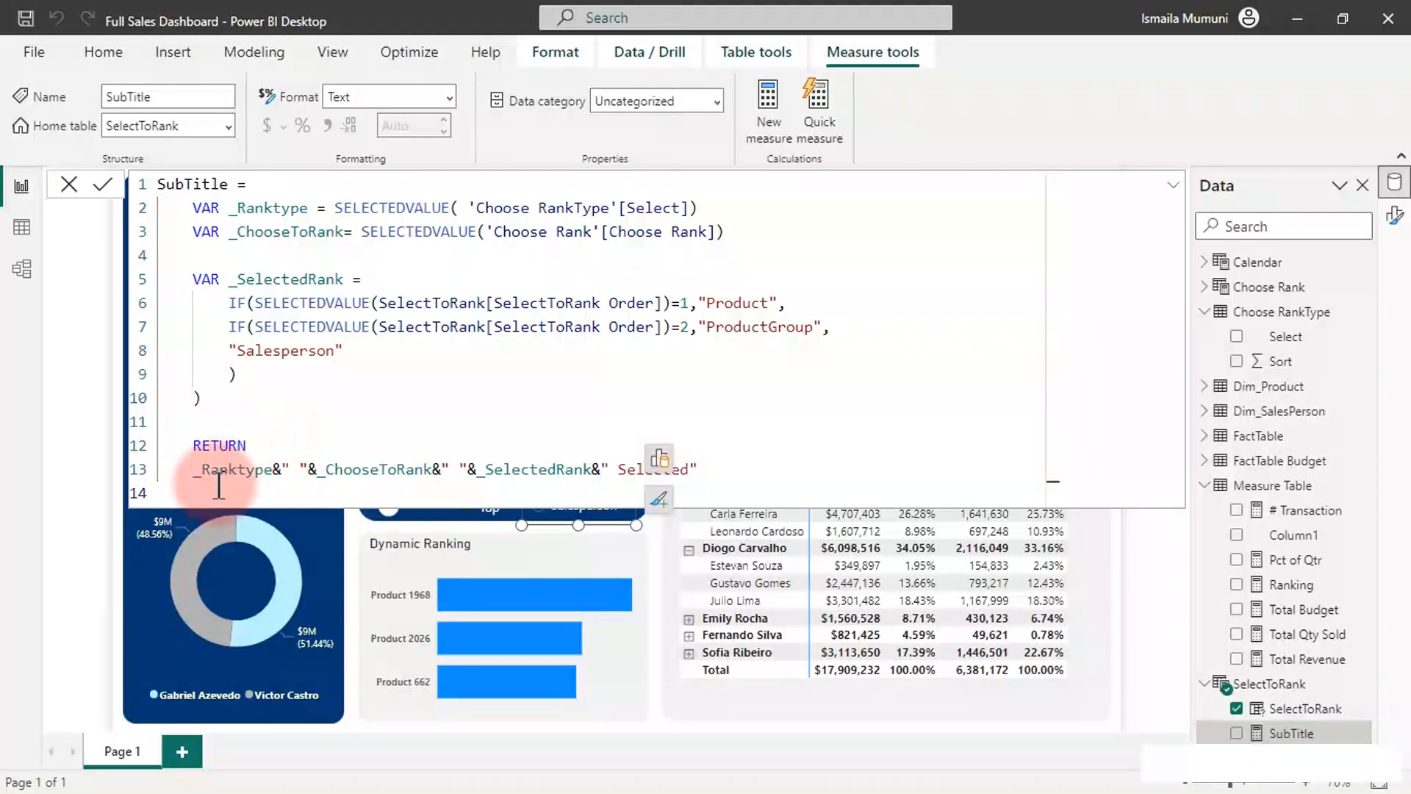
Step: Add a new card visual showing the SubTitle measure, widen it to fit the text and move it over the dashboard's upper area
click(360, 715)
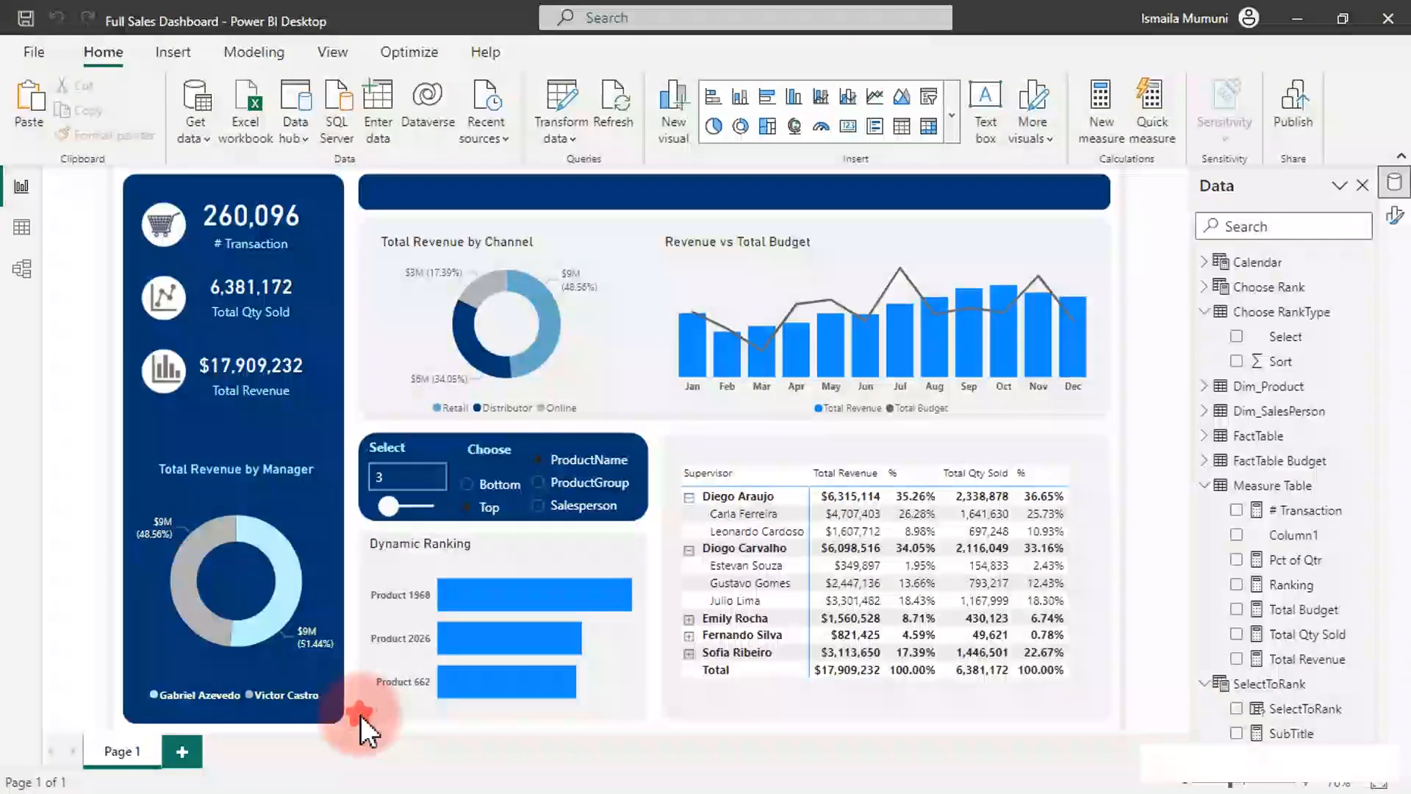
click(1237, 733)
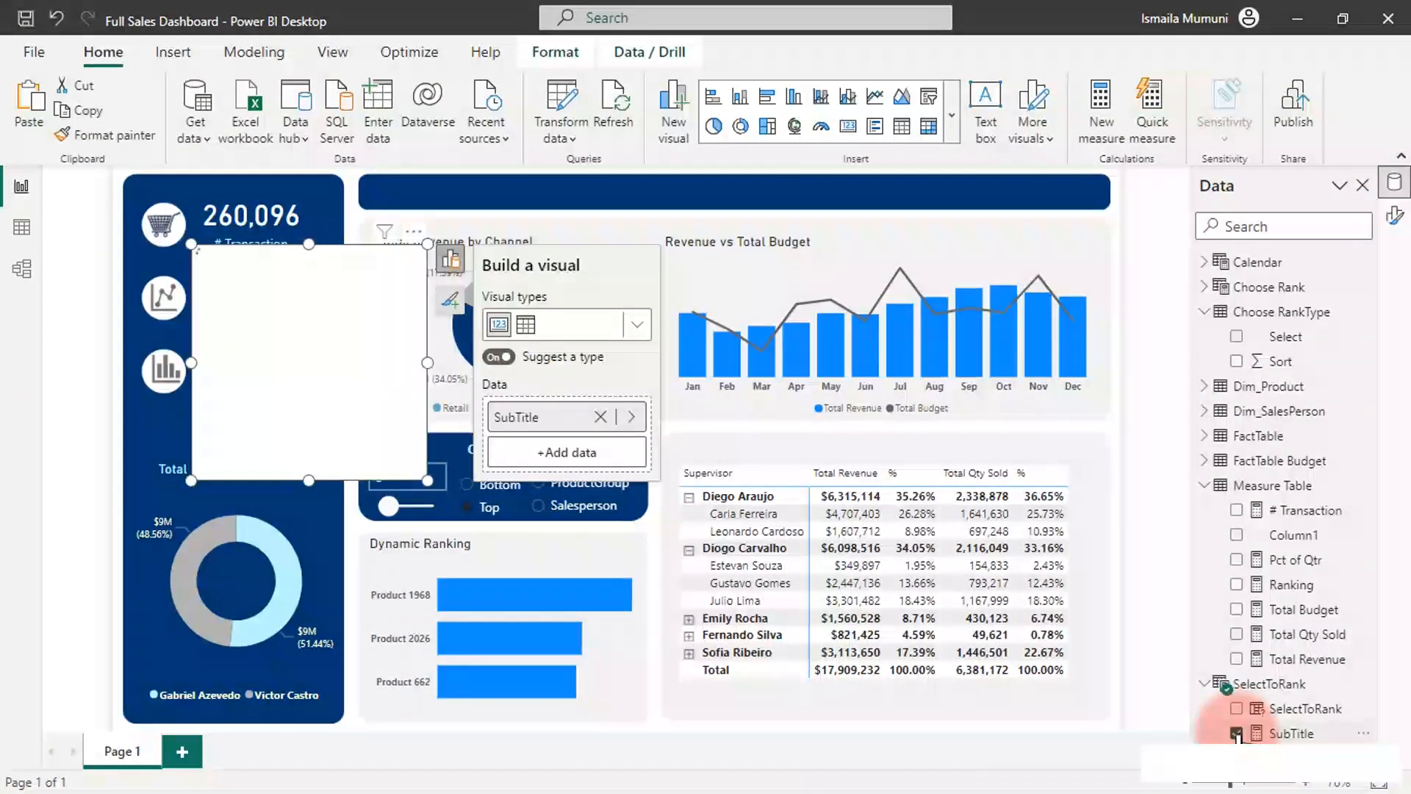
drag(427, 480, 929, 465)
drag(648, 380, 684, 314)
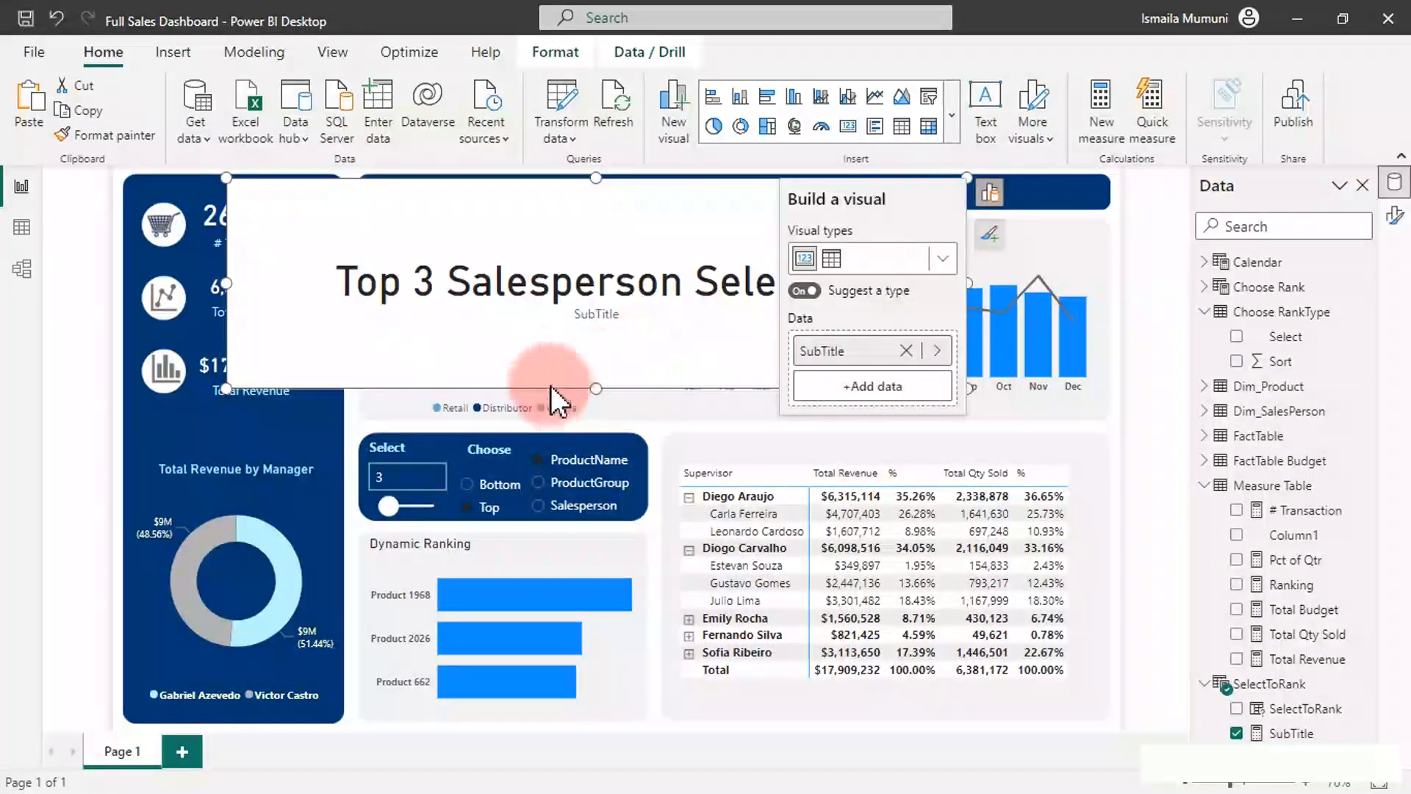
drag(482, 284, 396, 289)
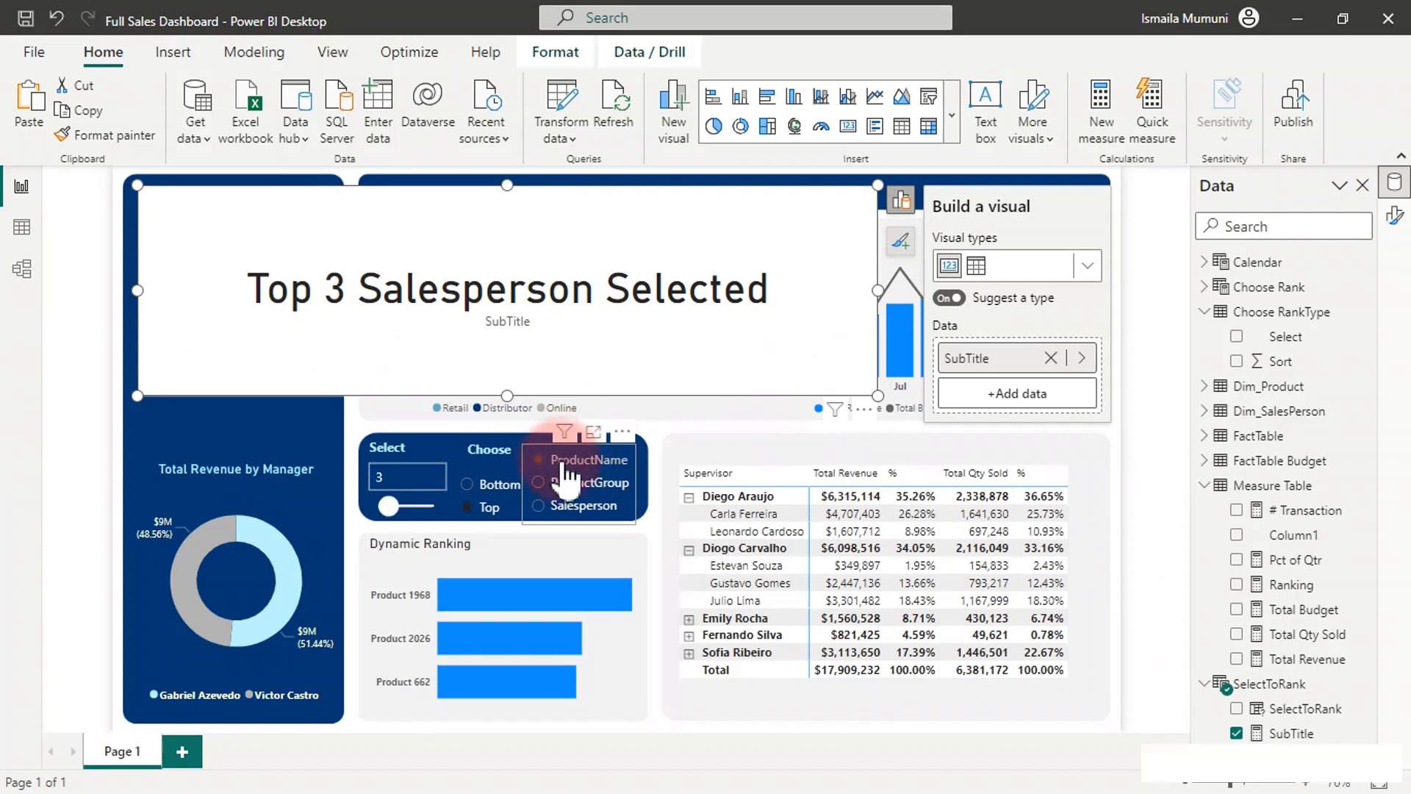
Step: Choose Salesperson in the ranking slicer to test the card, and check the order numbers in the SelectToRank parameter's definition
click(565, 514)
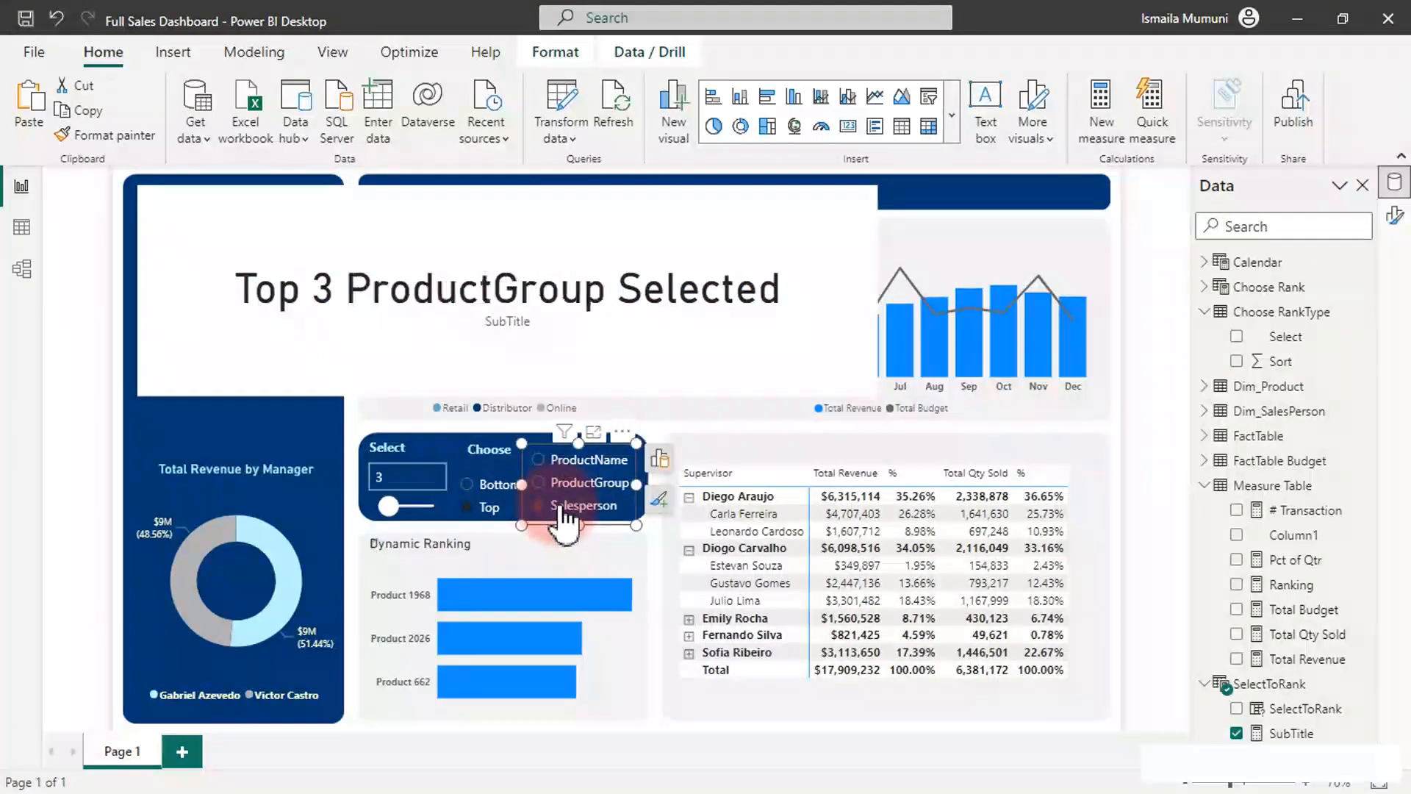
click(496, 332)
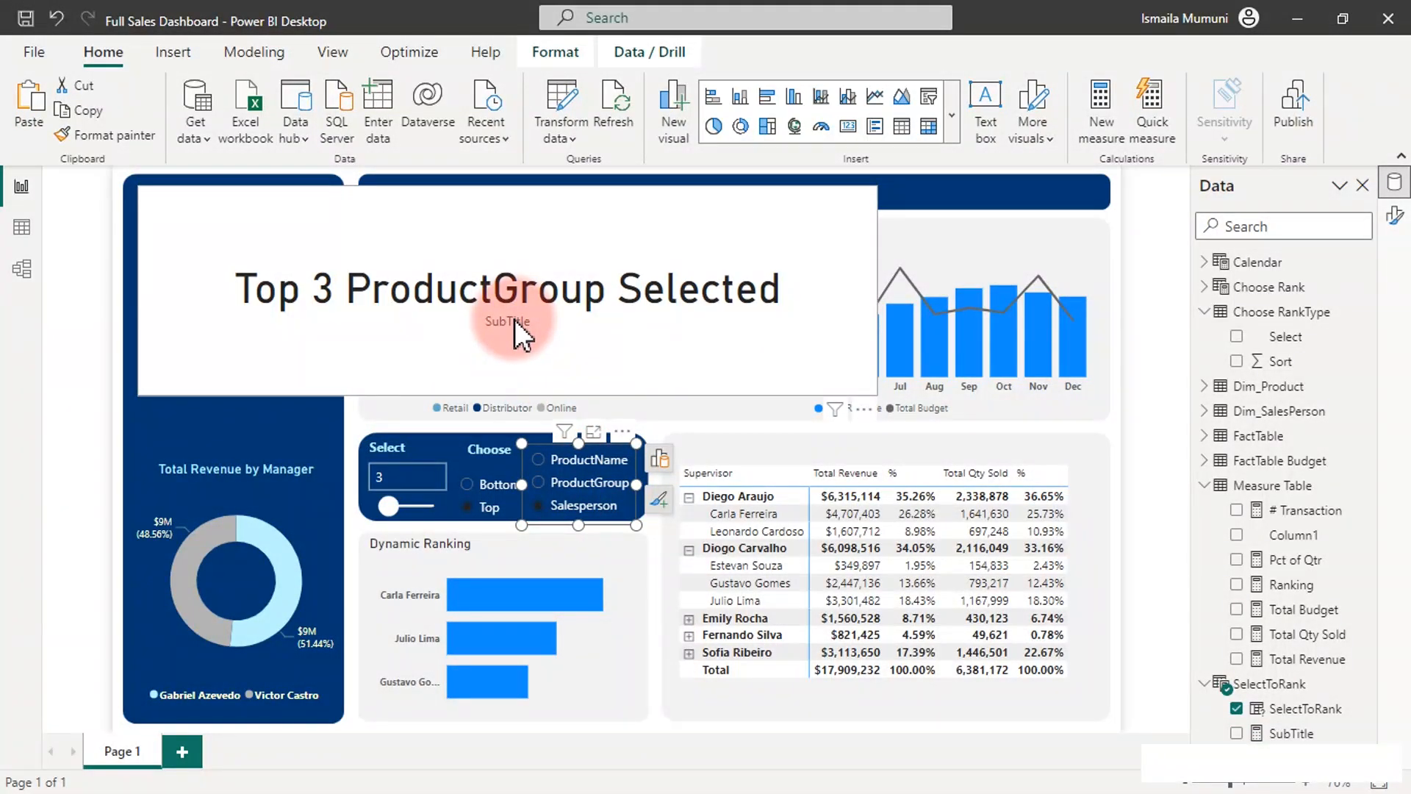
click(1235, 687)
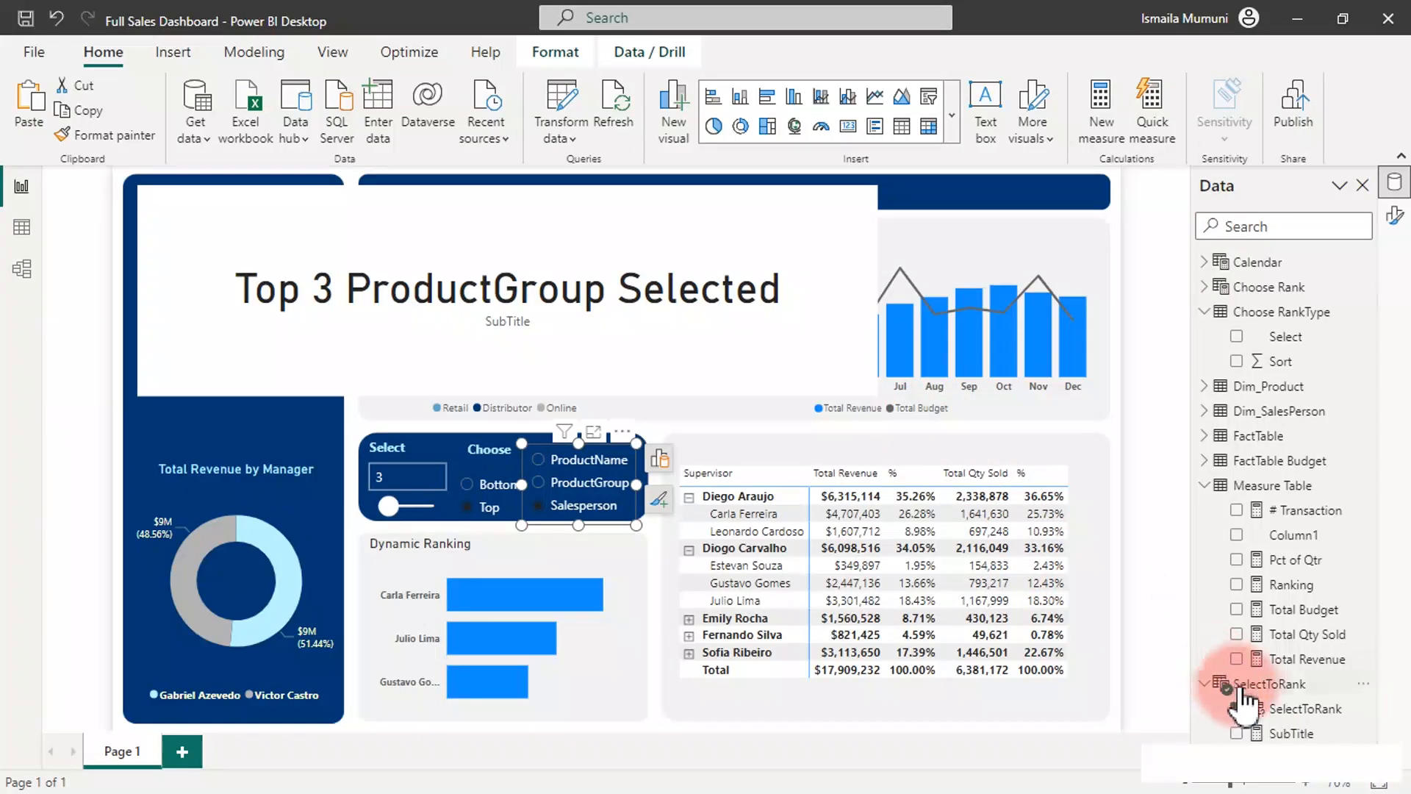
click(1269, 708)
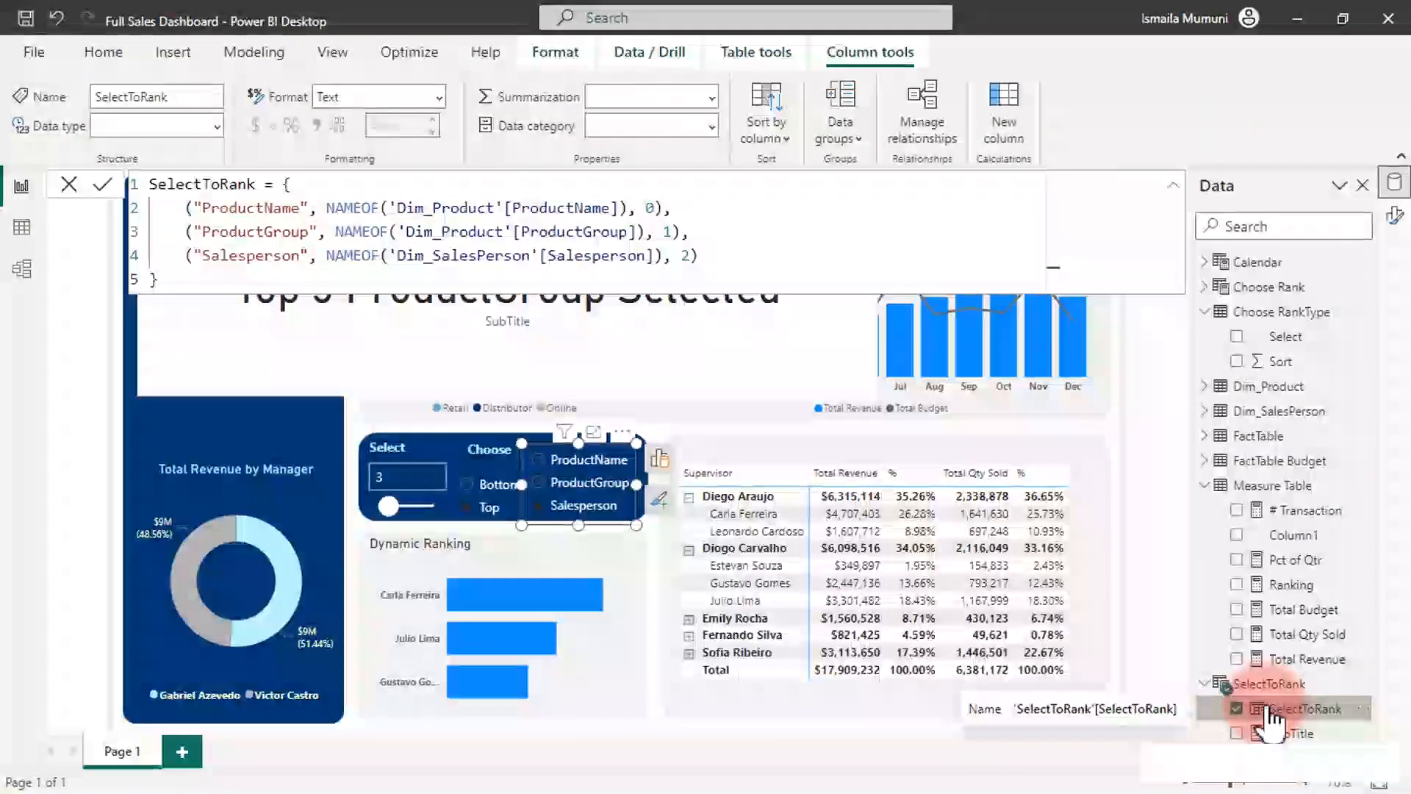
click(556, 213)
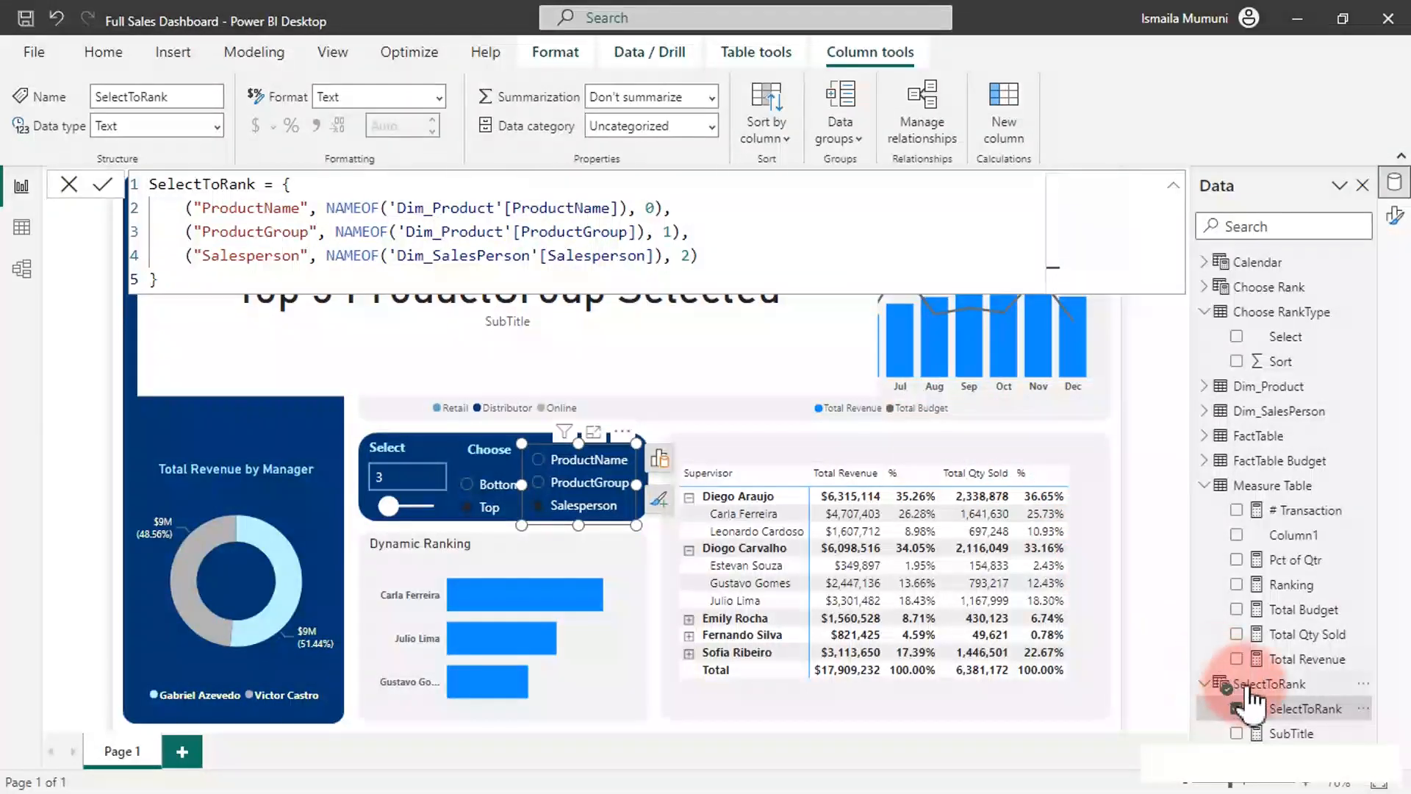
Step: Change the SubTitle measure's IF tests to SelectToRank Order 0 for "Product" and 1 for "ProductGroup", and commit the measure
double_click(1279, 733)
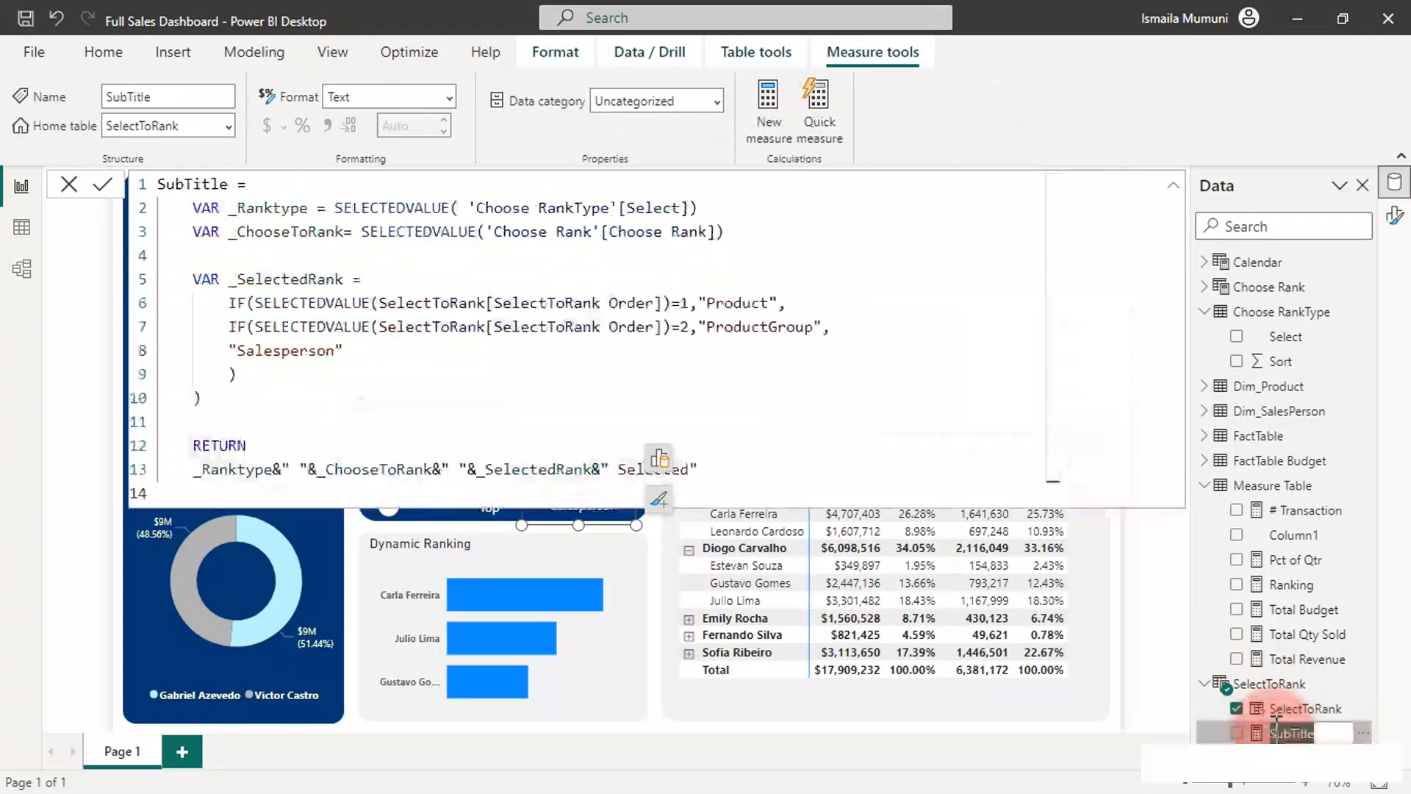
click(692, 303)
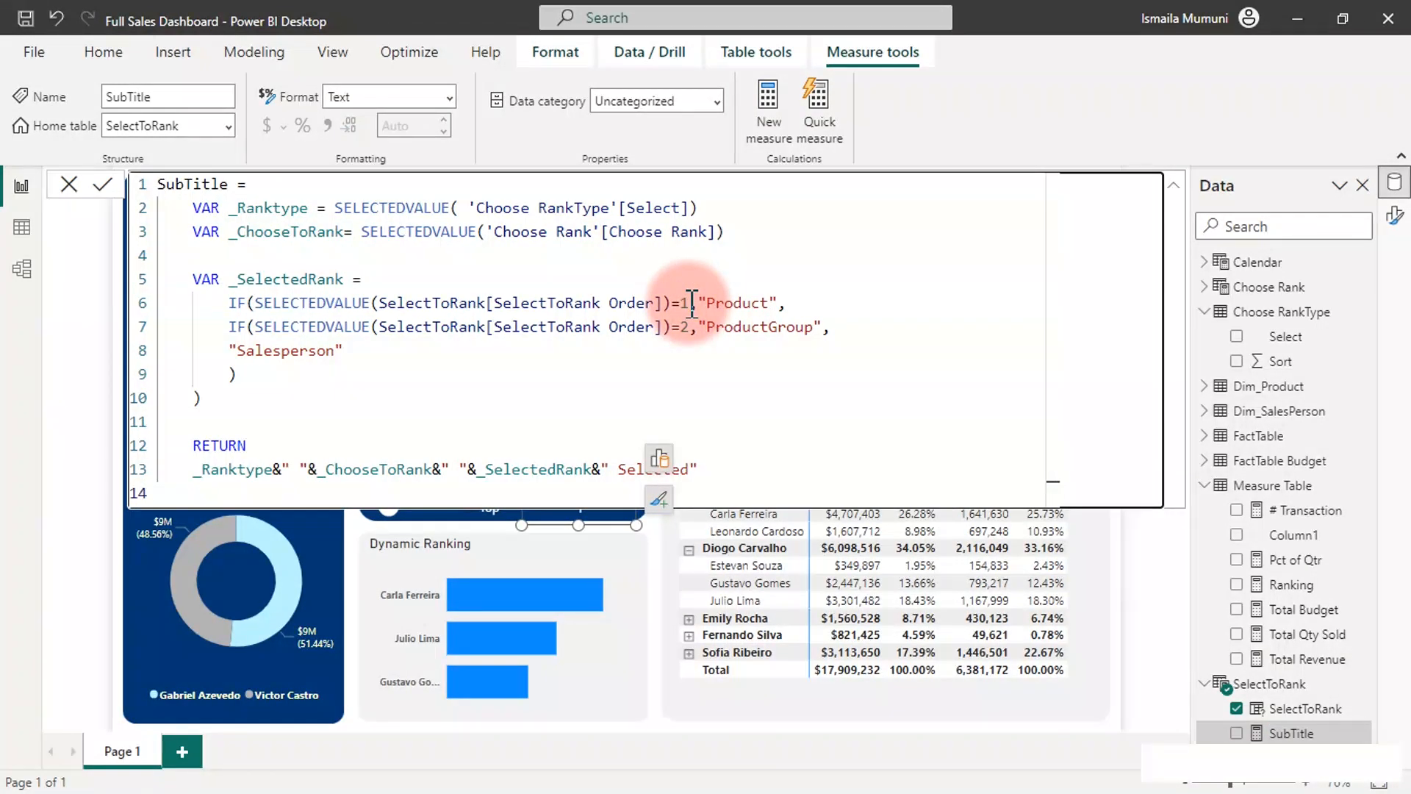
key(BackSpace)
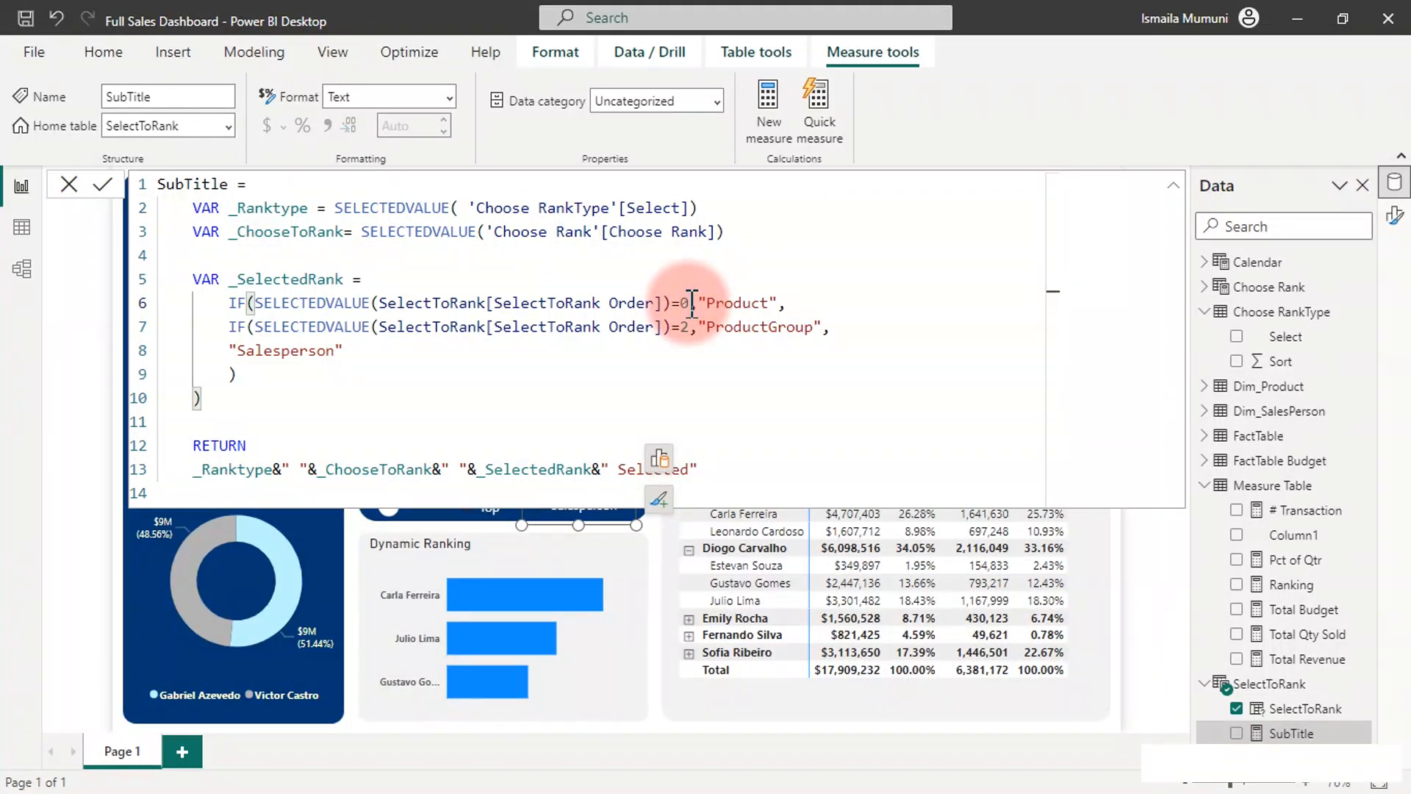
key(Down)
key(BackSpace)
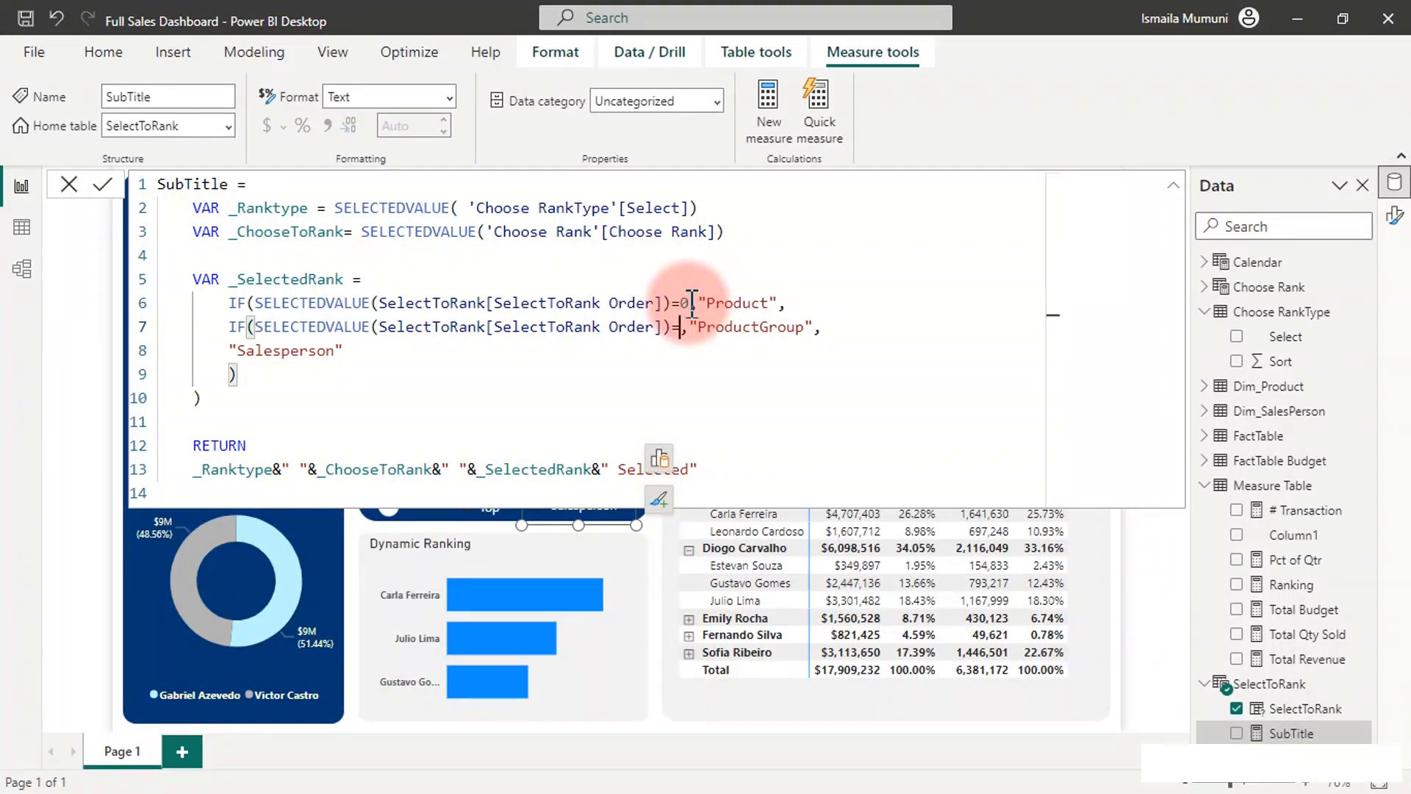
text(1)
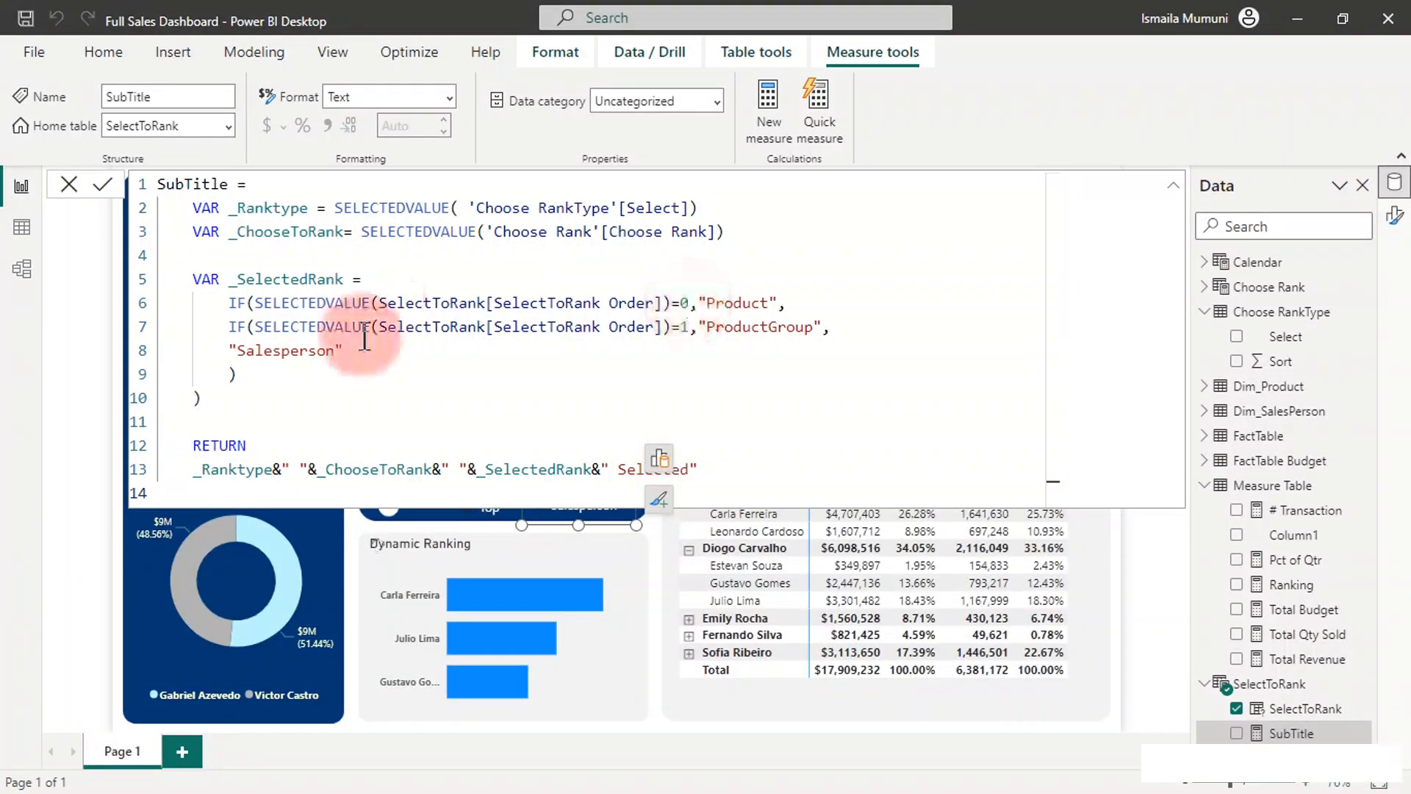
click(129, 584)
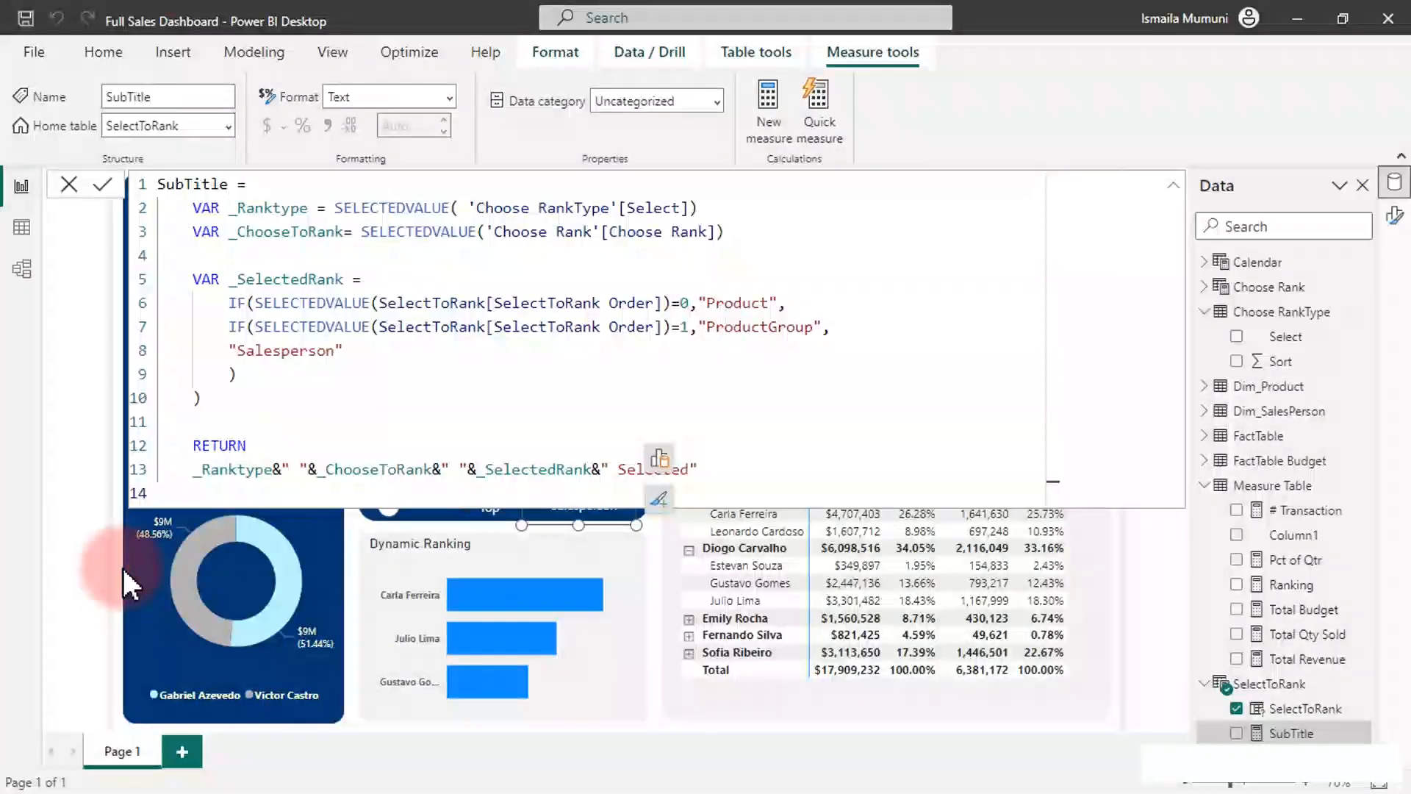
click(345, 367)
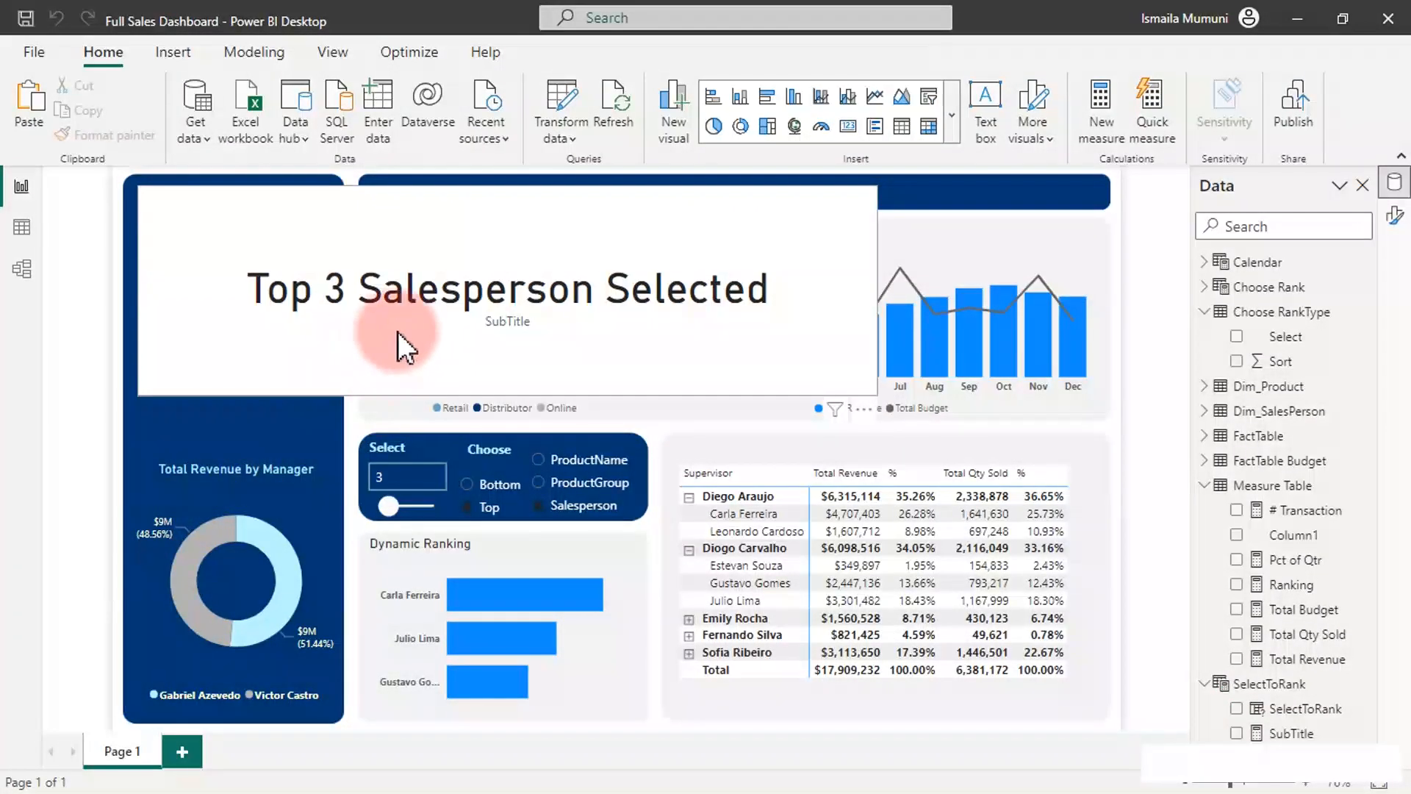
Step: Test the SubTitle card by choosing ProductGroup, ProductName and Bottom in the slicers, and set the rank number to 5
click(557, 486)
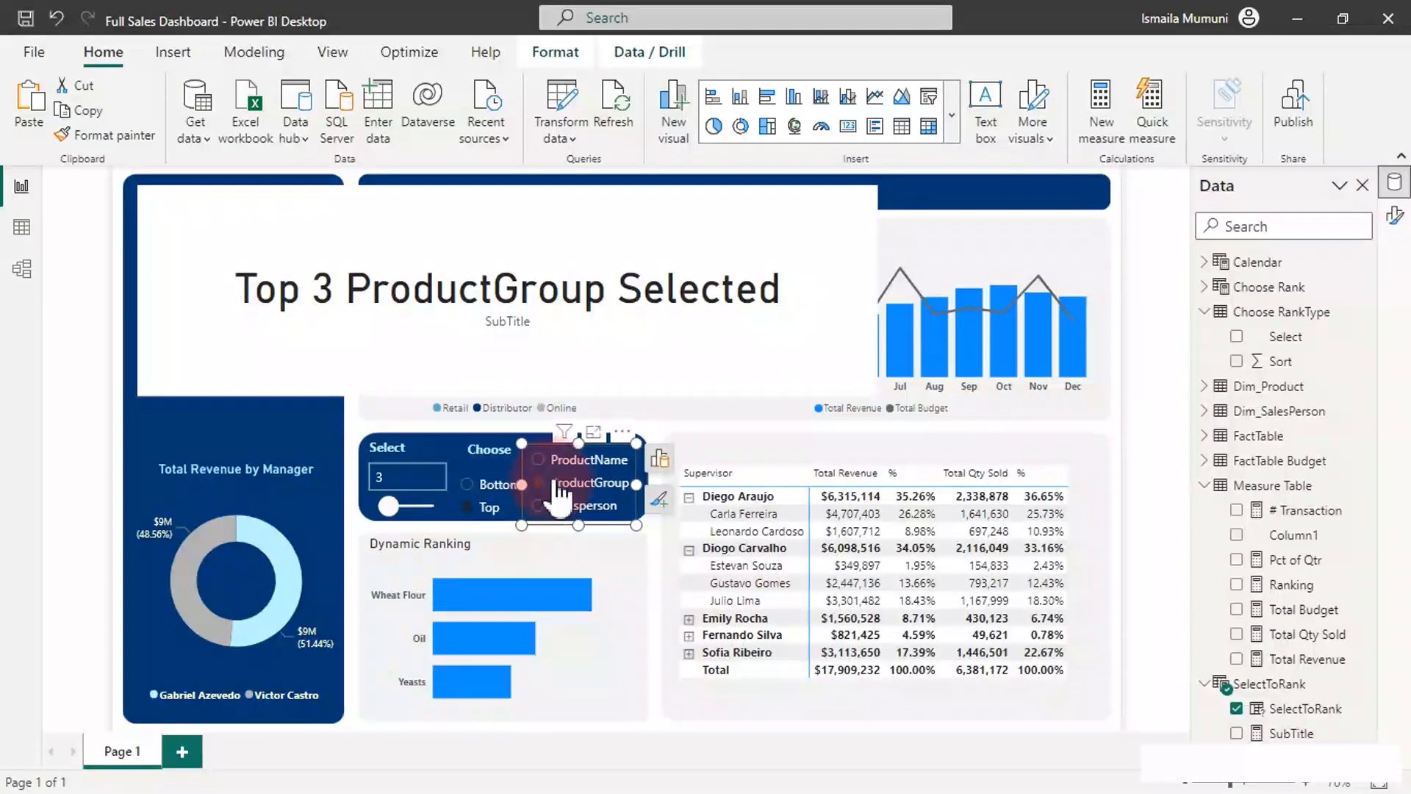
click(561, 465)
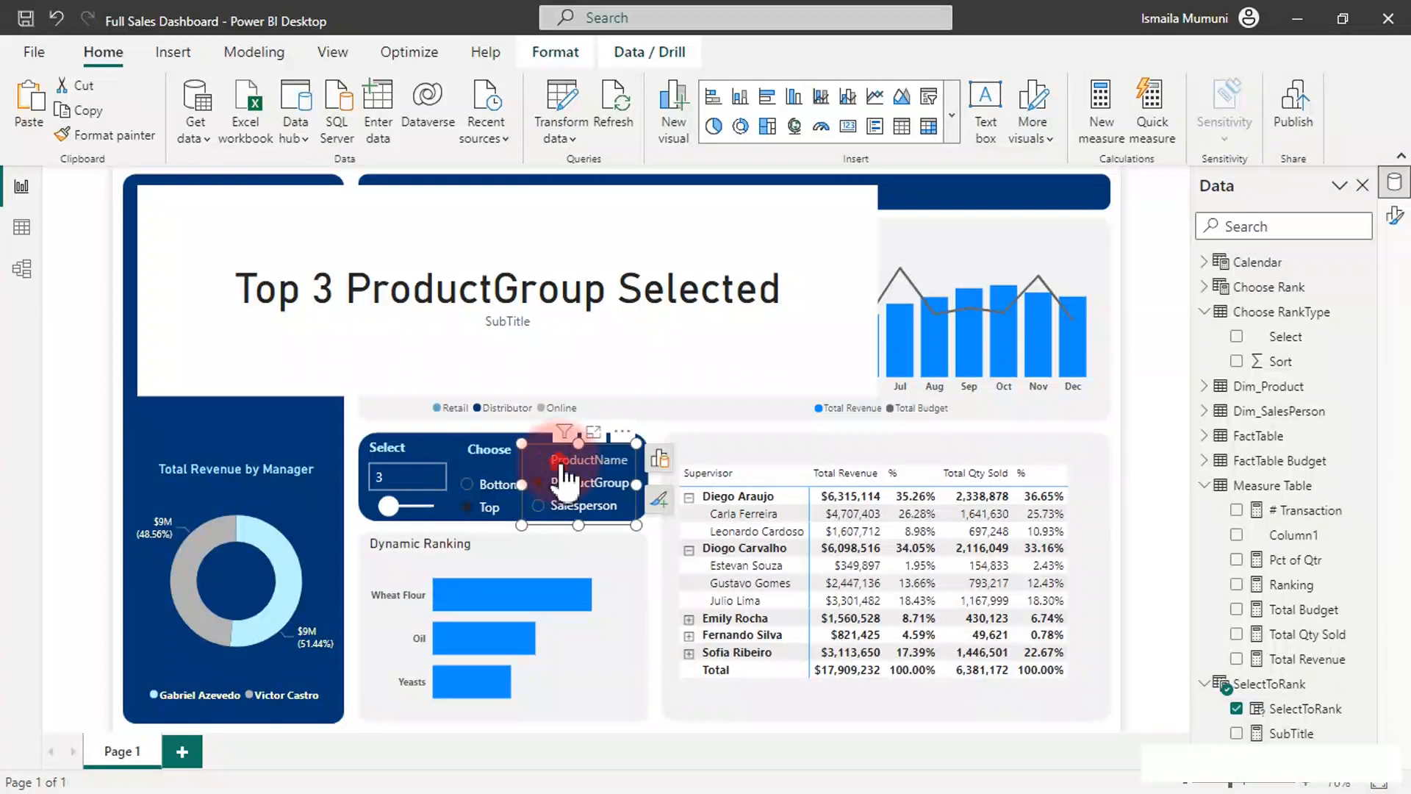
click(468, 484)
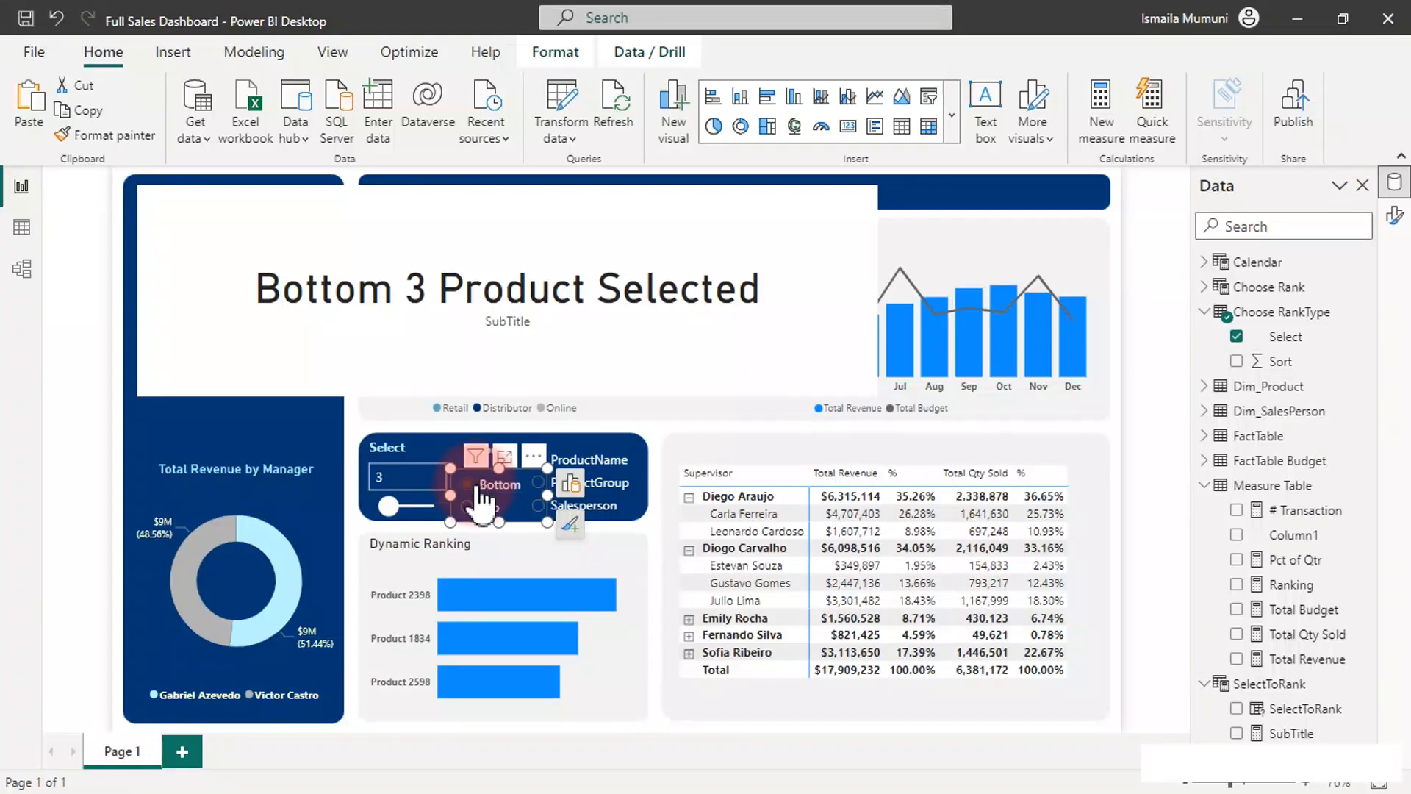
click(389, 507)
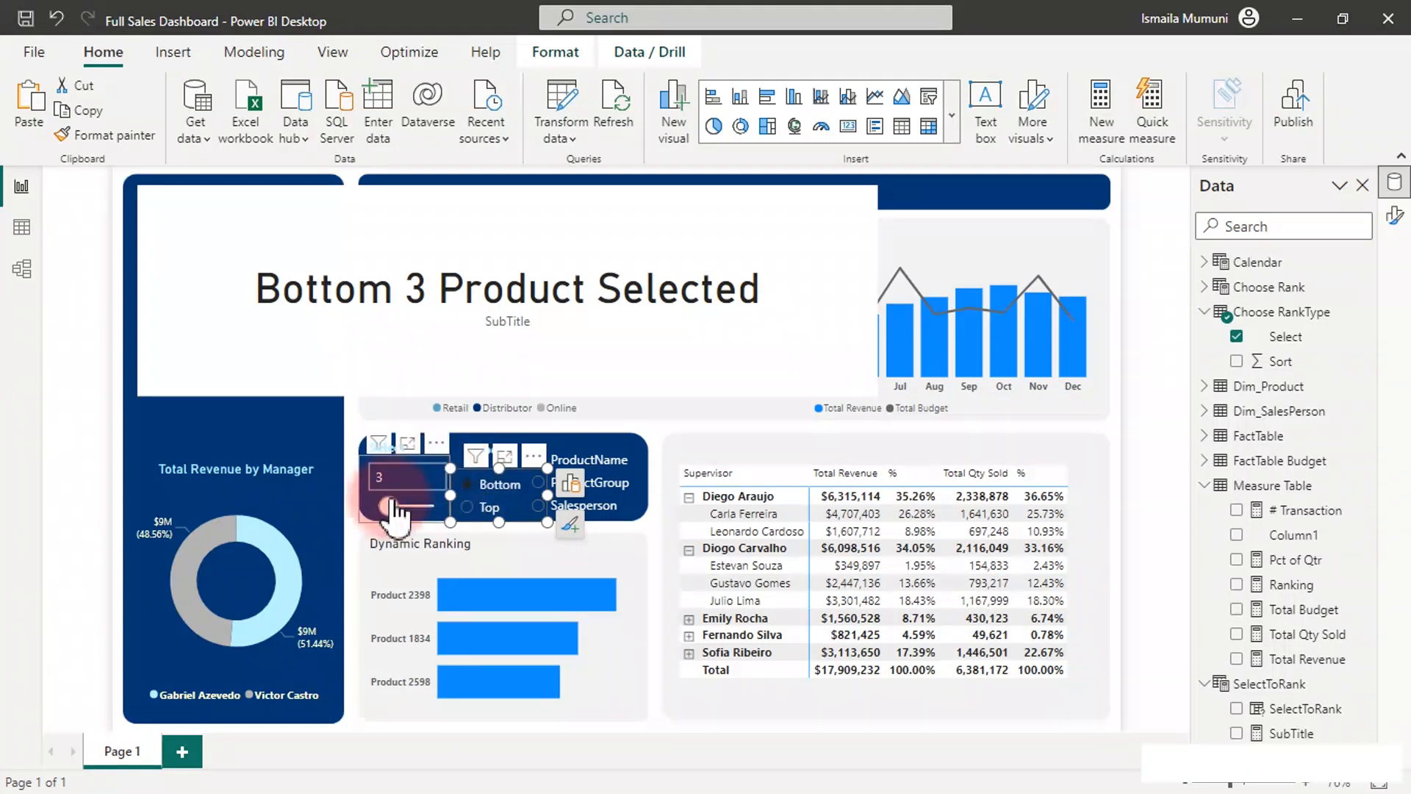
drag(392, 507, 403, 509)
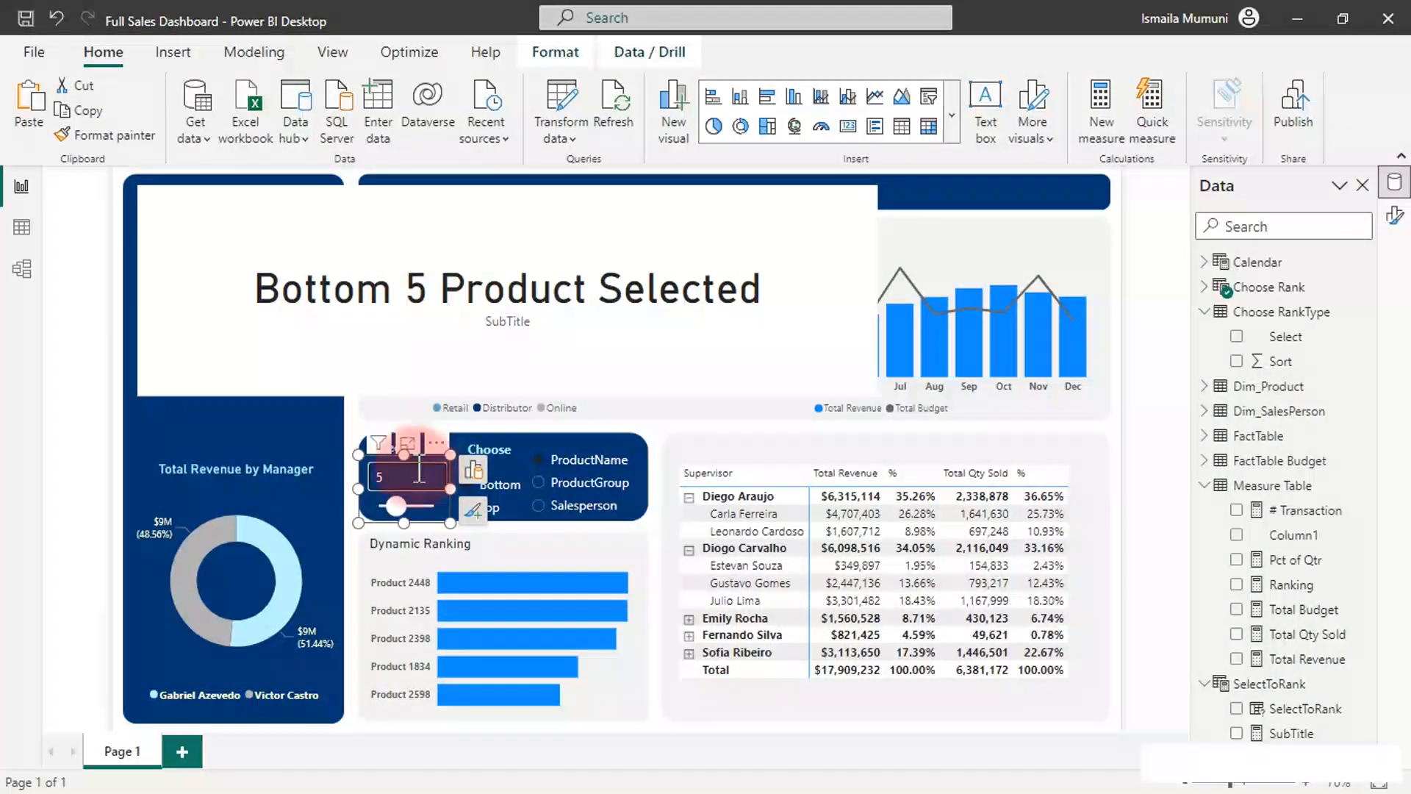
click(492, 444)
click(448, 329)
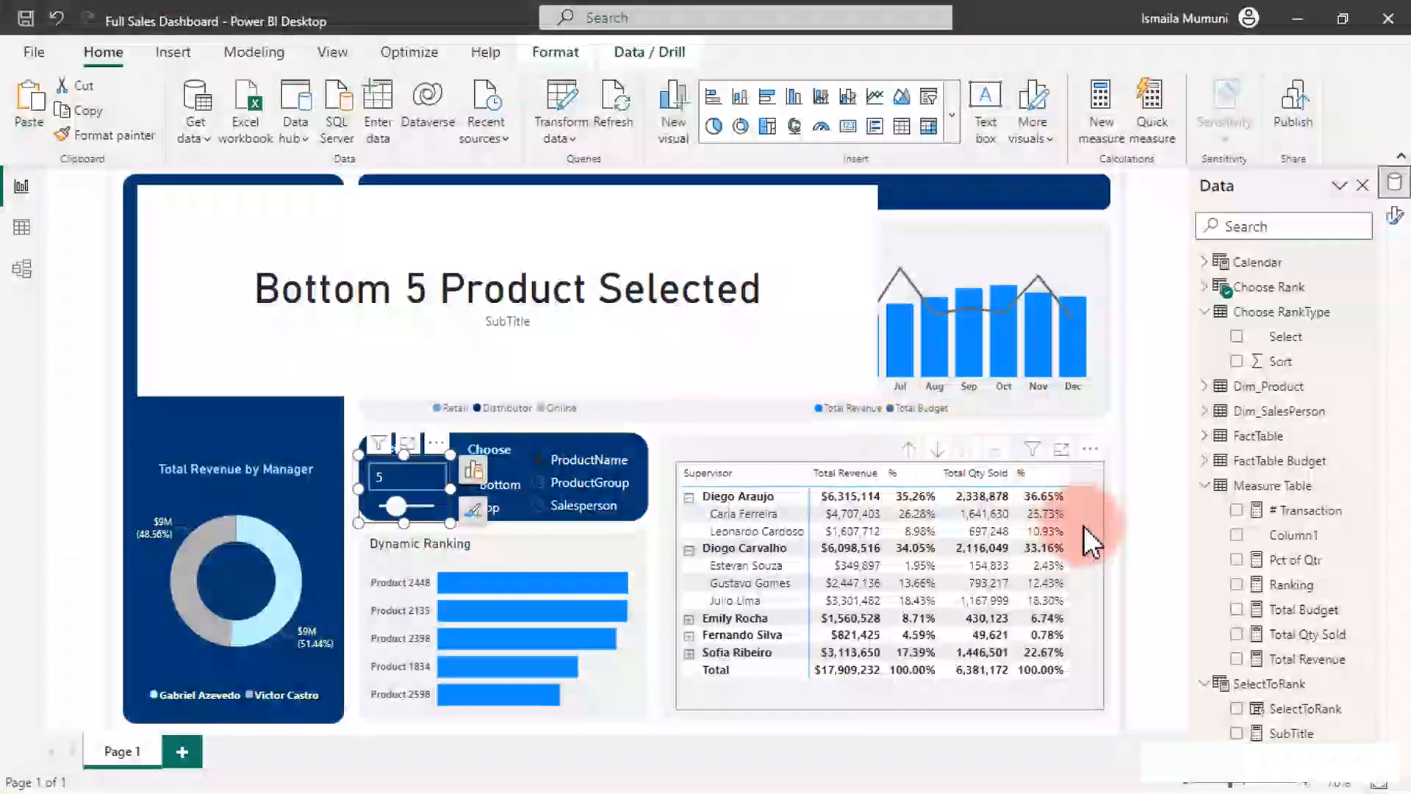
Step: Replace the space between _Ranktype and _ChooseToRank in the SubTitle measure's returned text with a hyphen, and commit the measure
click(1279, 733)
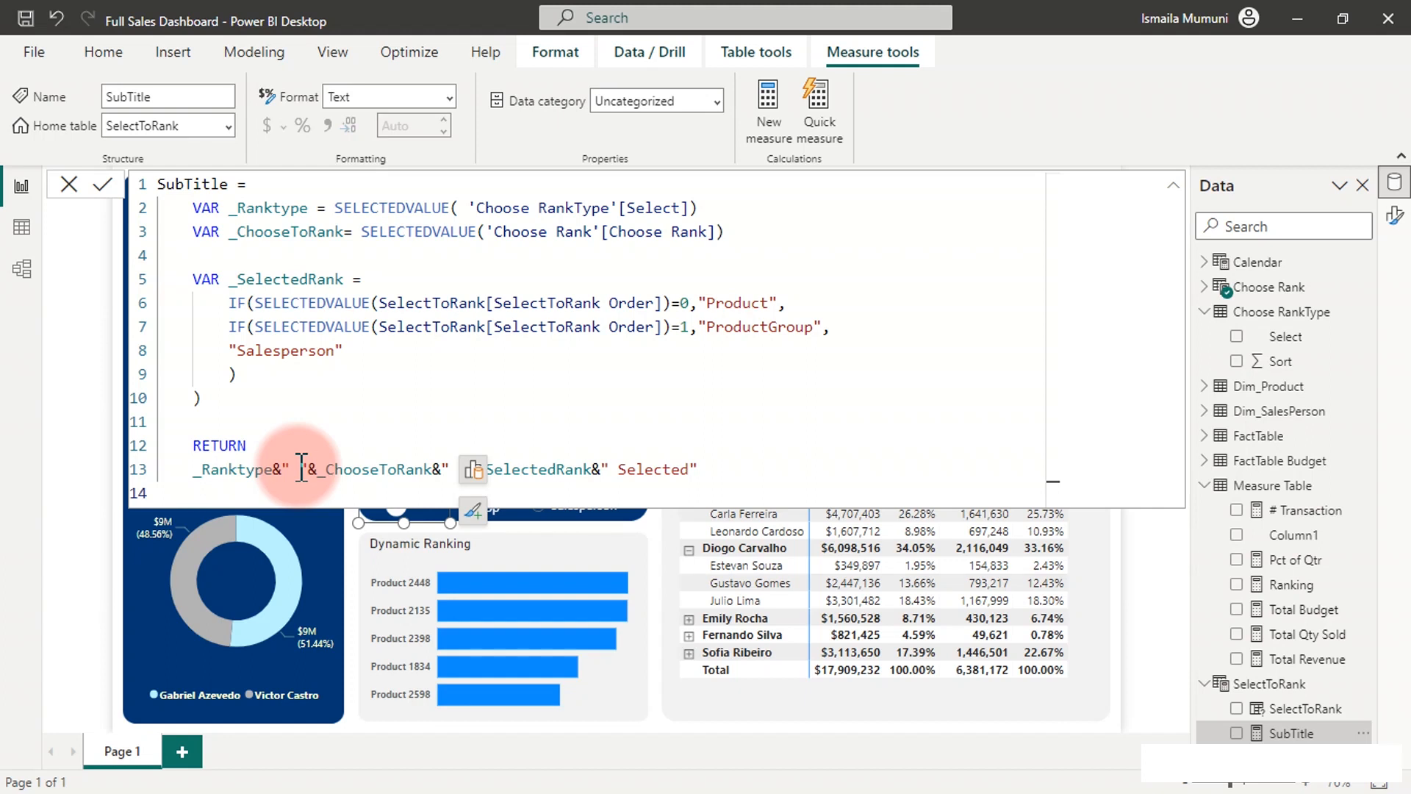
click(301, 468)
text(-)
key(Return)
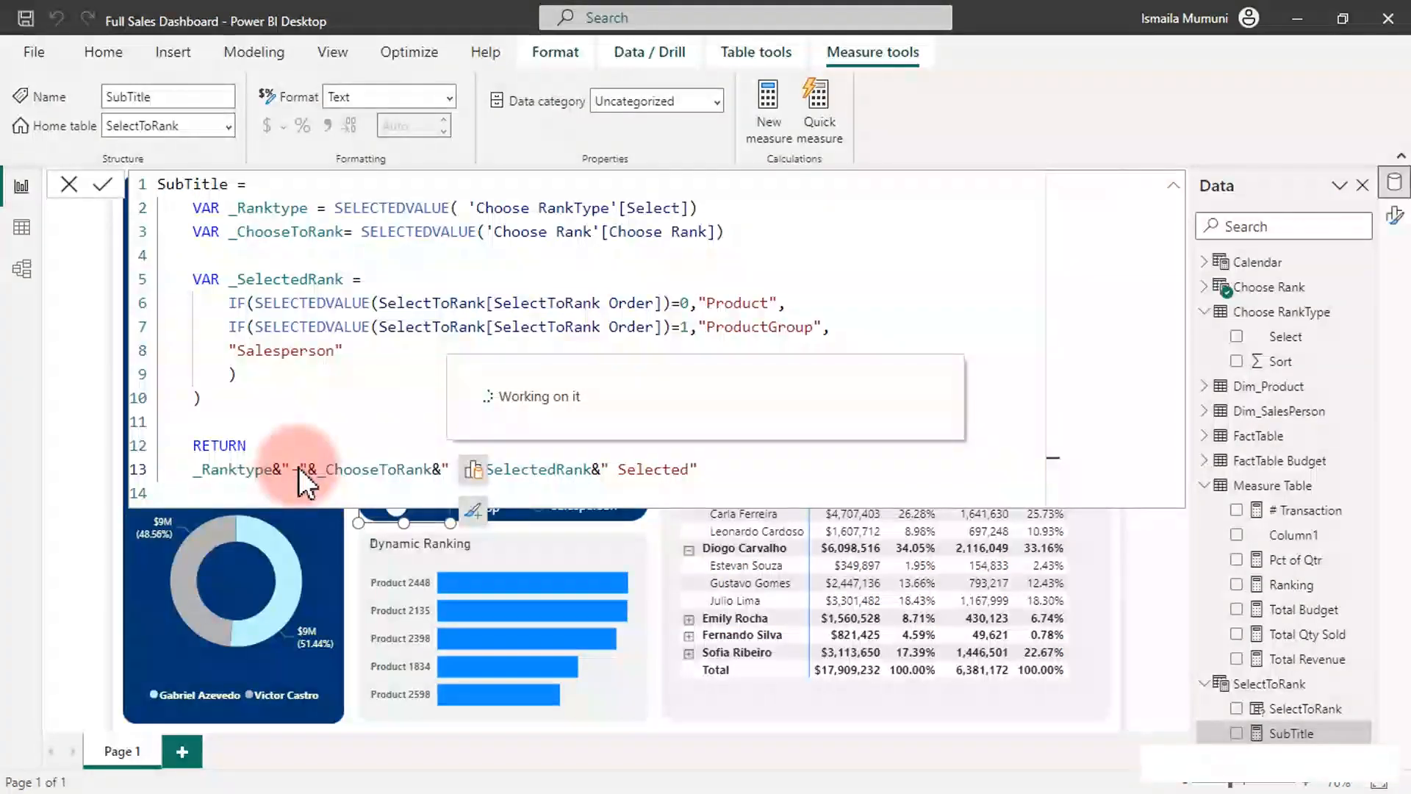
click(121, 563)
Step: Delete the SubTitle test card from the dashboard's upper area
click(377, 356)
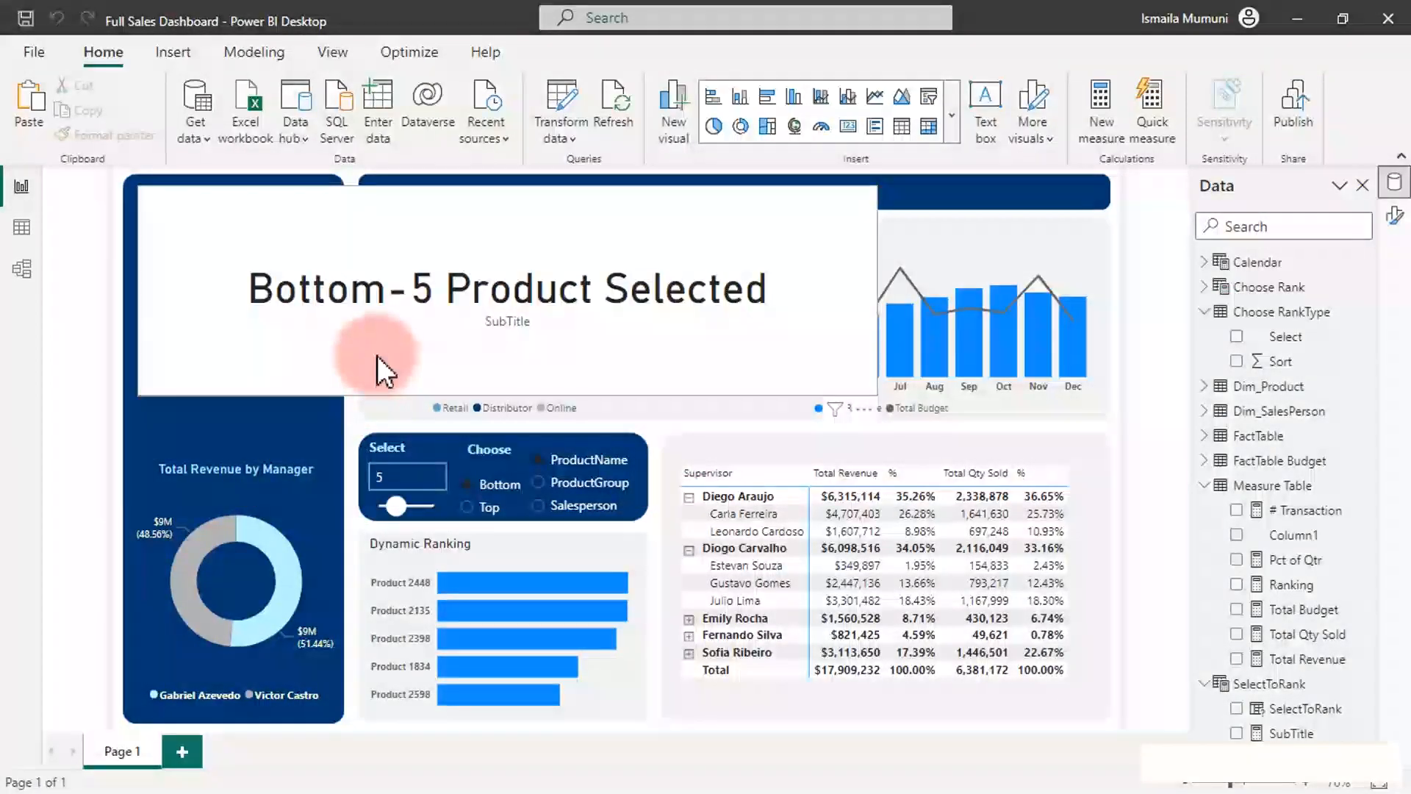
click(400, 259)
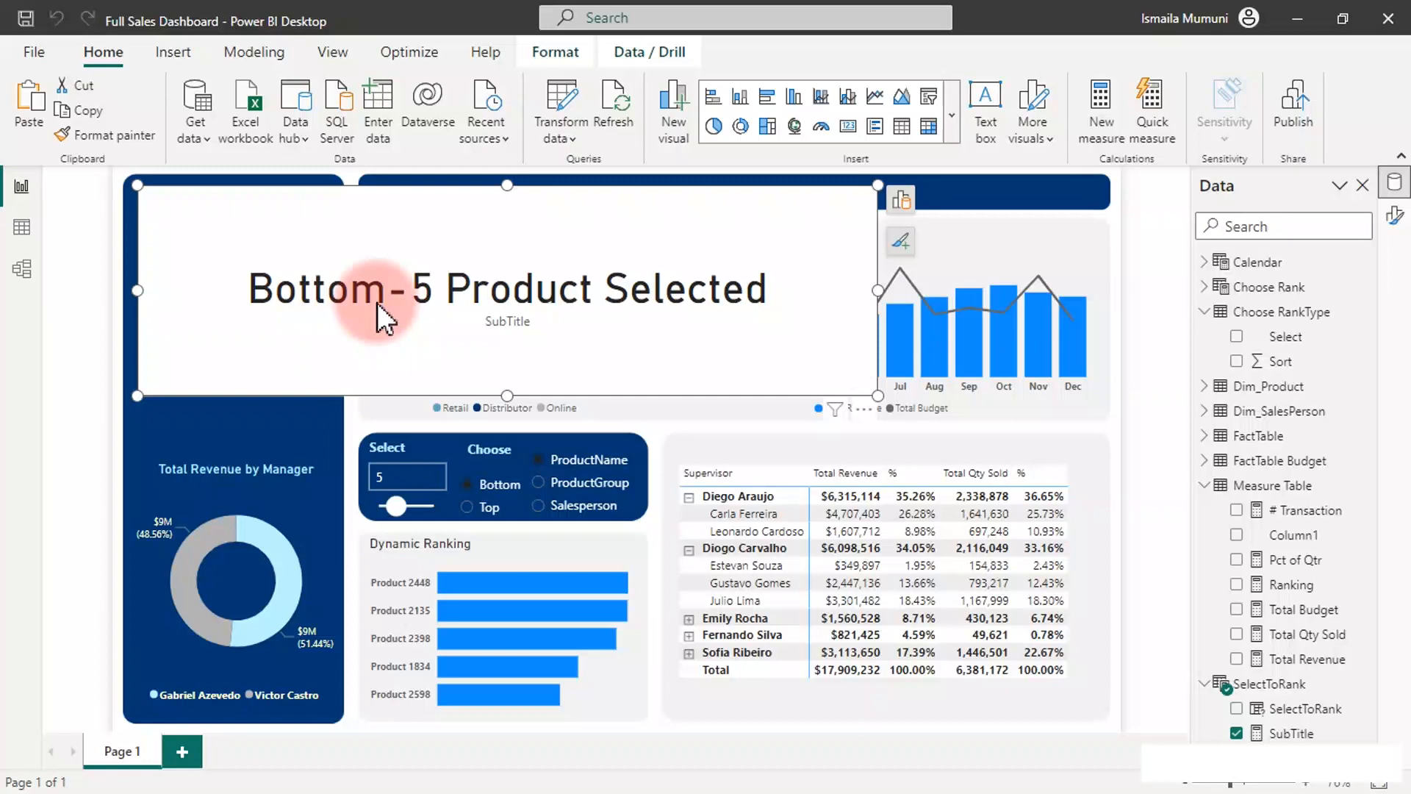
key(Delete)
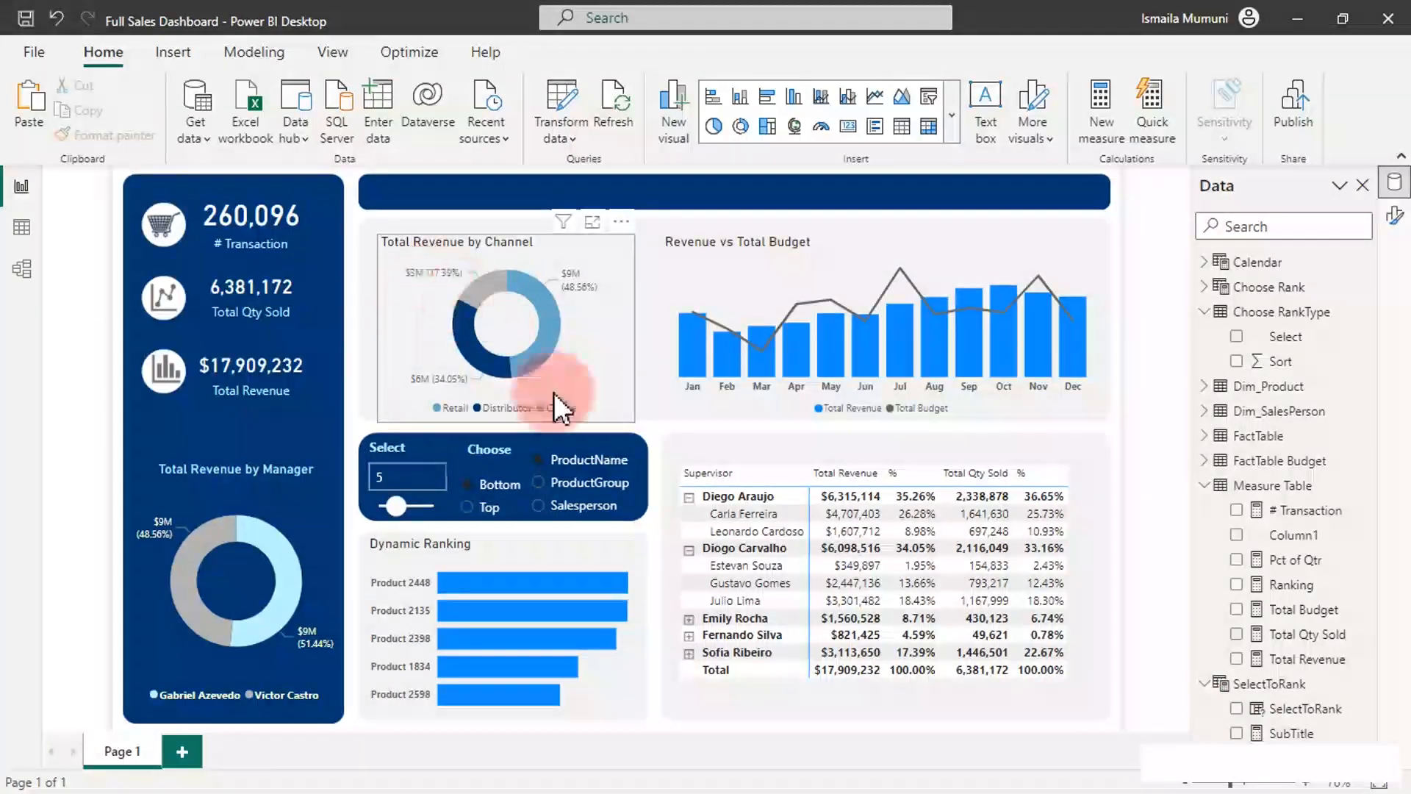
Step: Turn on the subtitle in the title formatting of the Dynamic Ranking bar chart
click(557, 548)
click(525, 560)
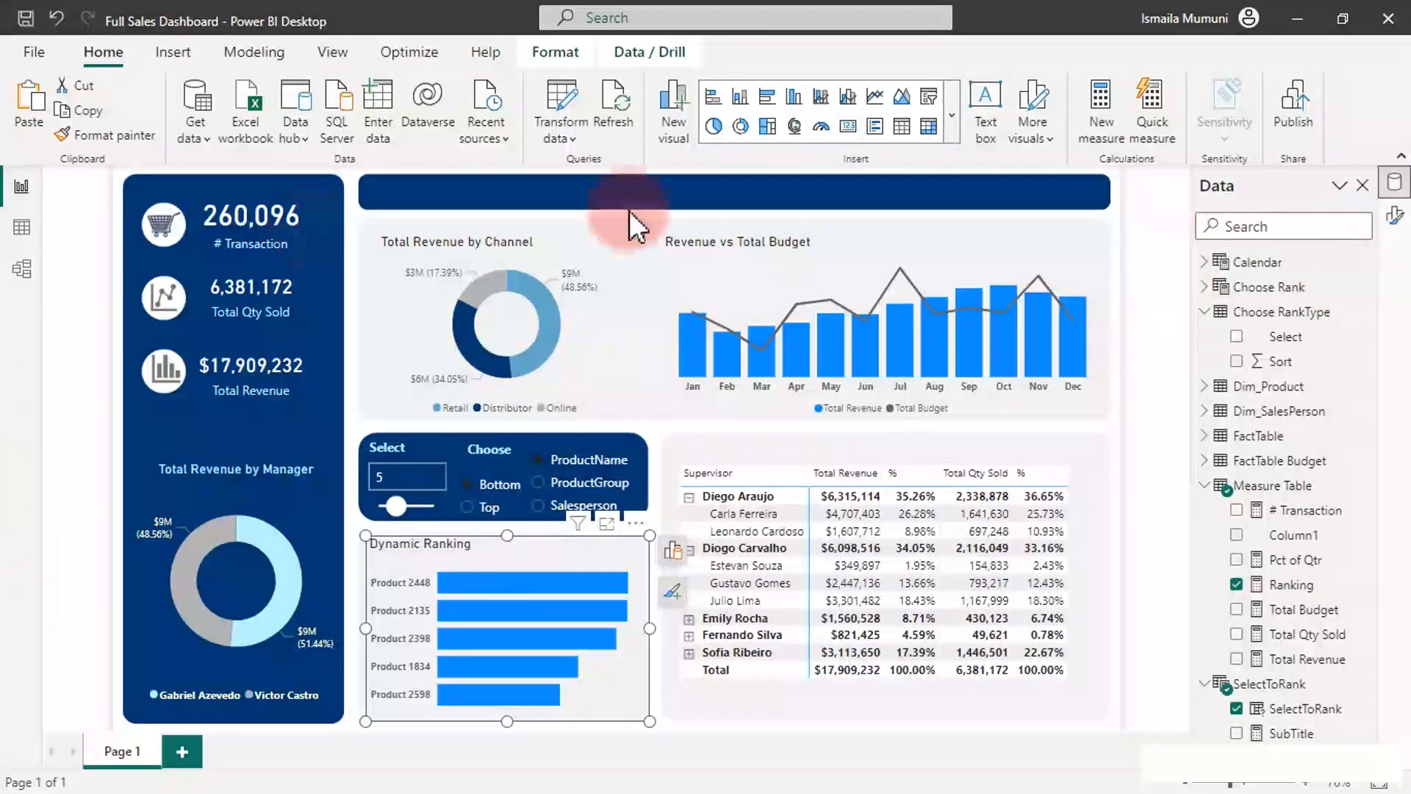
click(1394, 181)
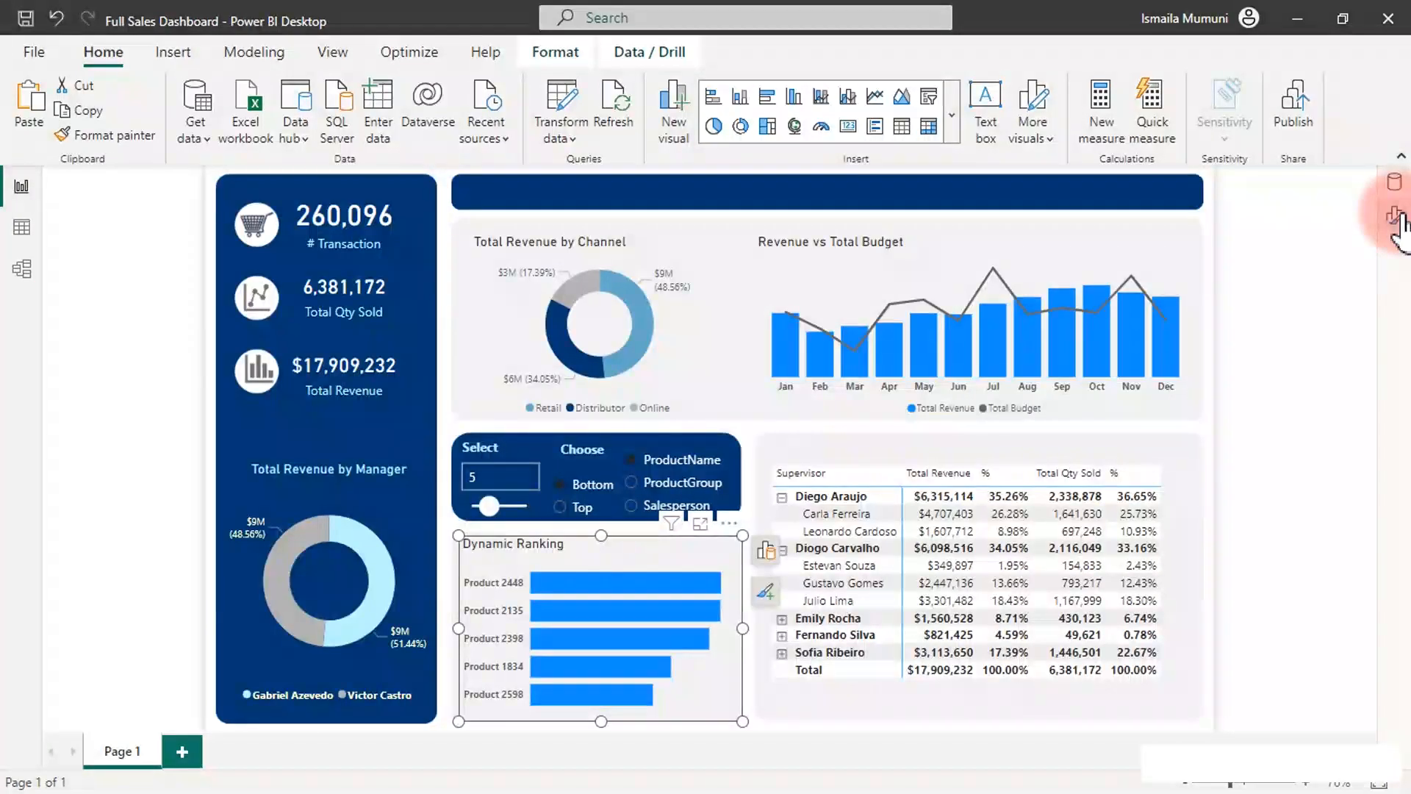
click(1397, 219)
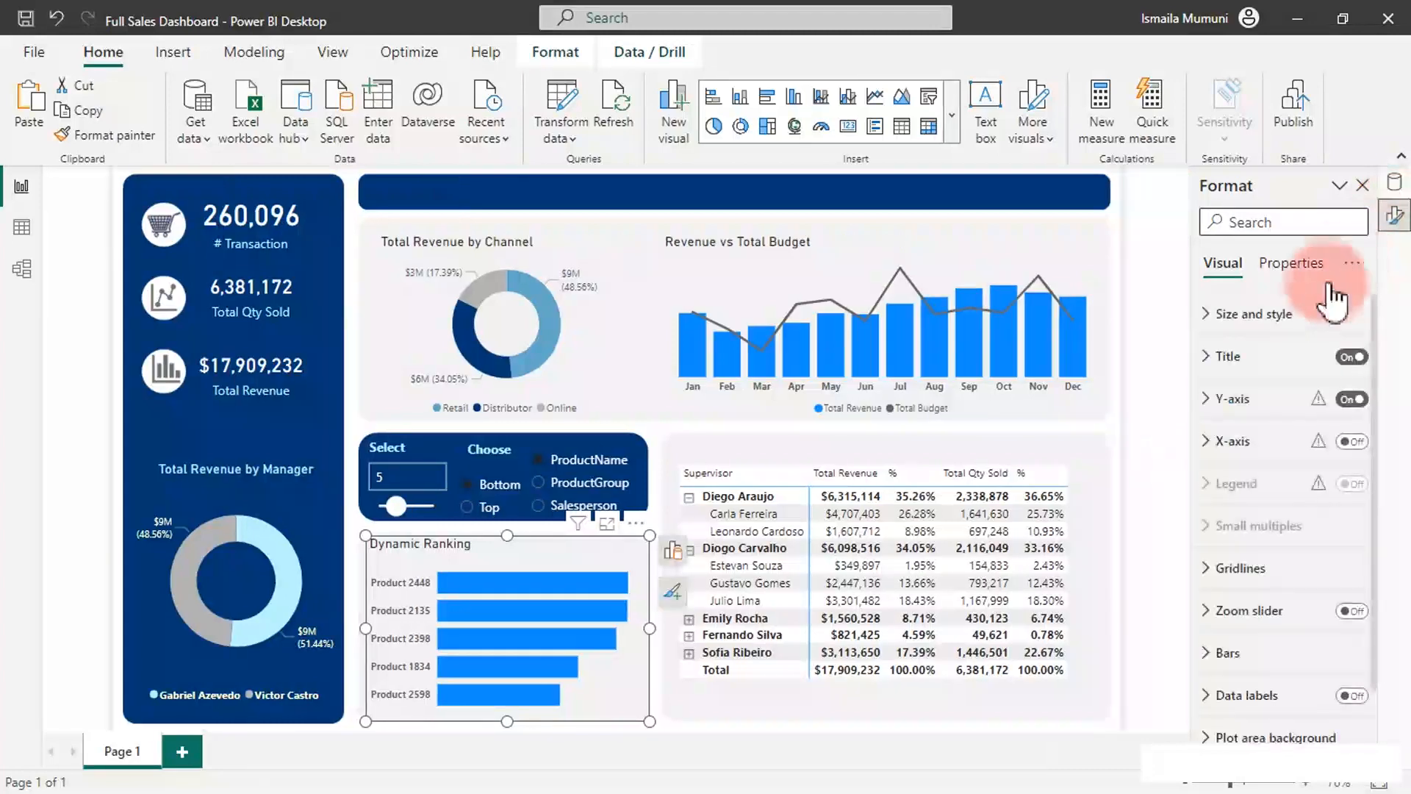
click(1254, 377)
scroll(1301, 456, down, 5)
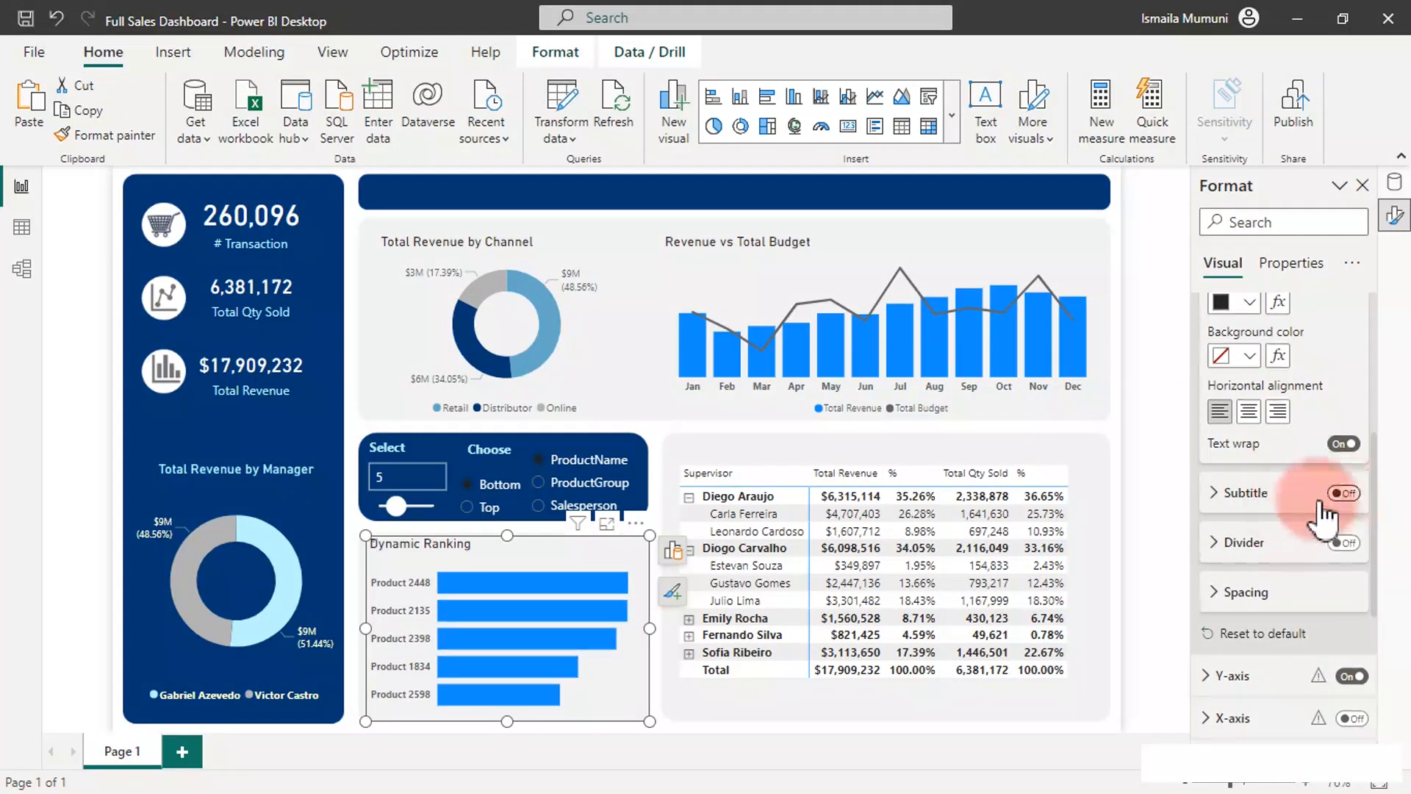
click(1344, 494)
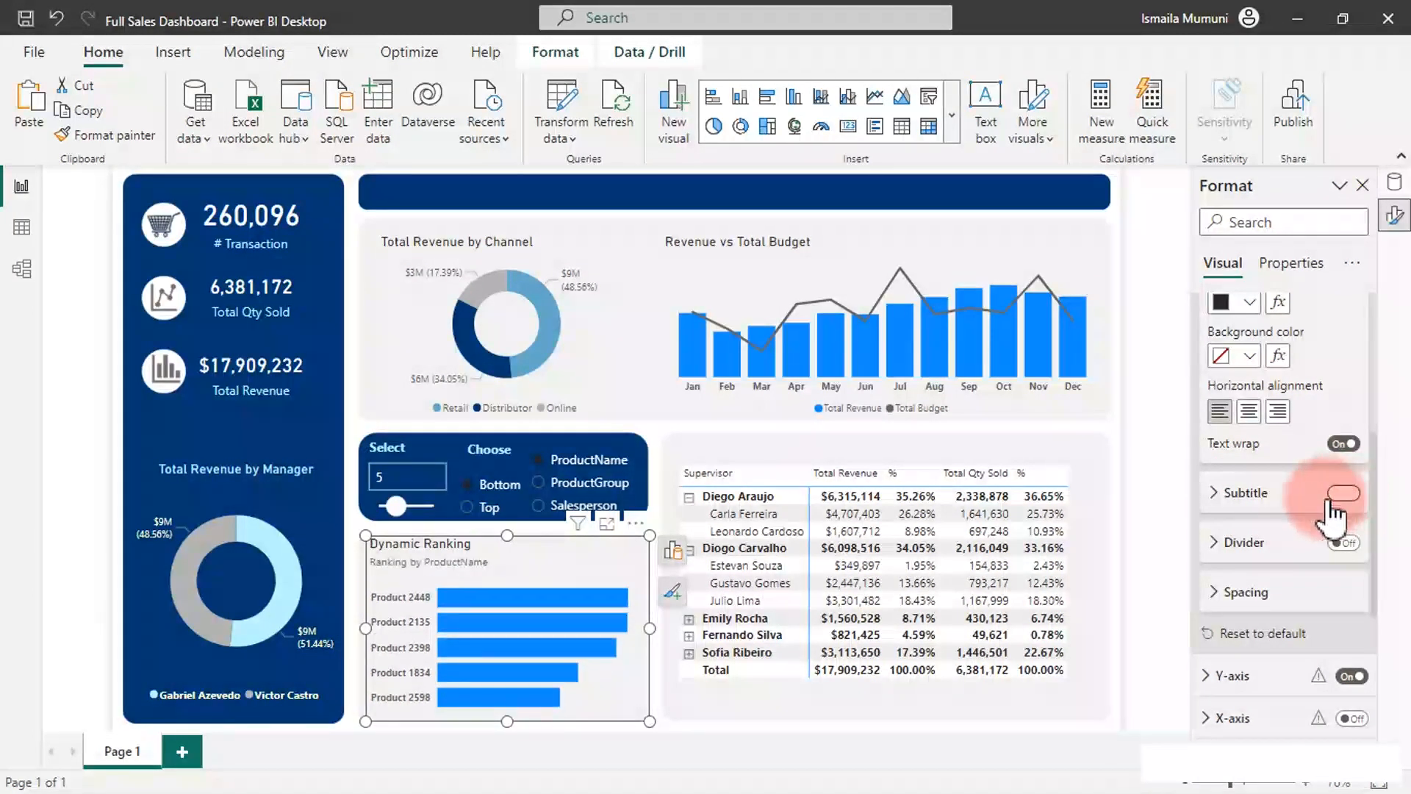
Step: Base the Dynamic Ranking chart's subtitle text on the field value of the SubTitle measure from the SelectToRank table
click(1250, 497)
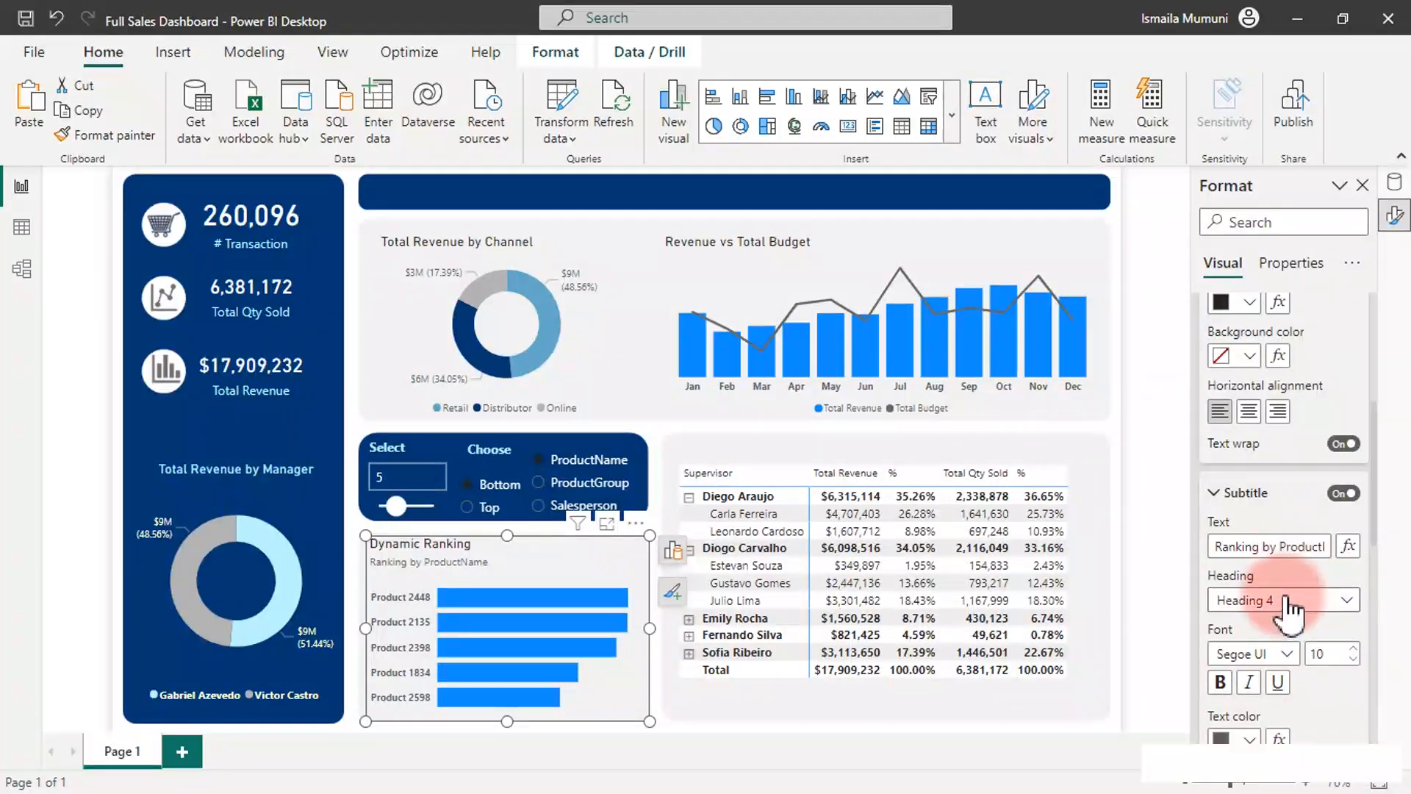
scroll(1285, 592, down, 2)
scroll(1280, 603, down, 4)
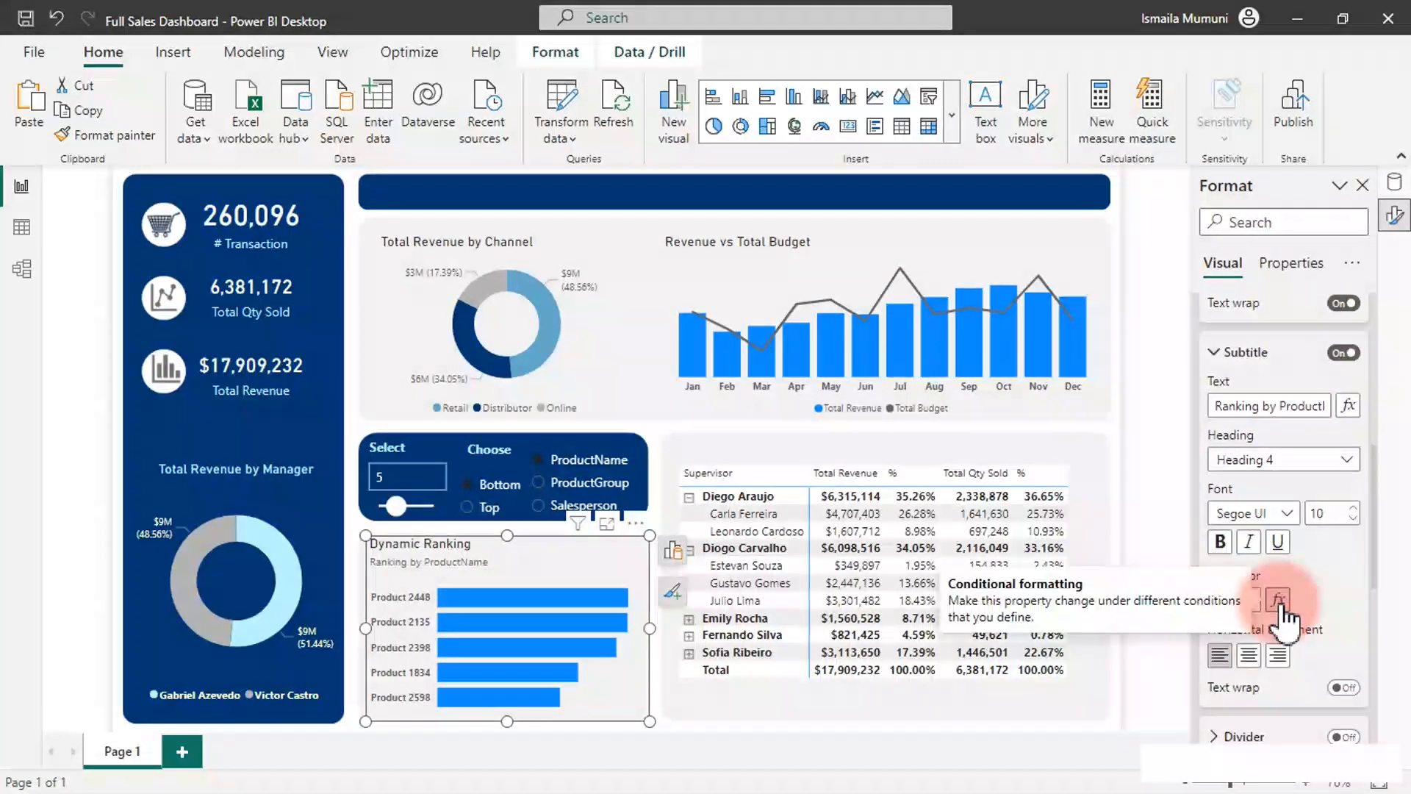
scroll(1279, 606, up, 2)
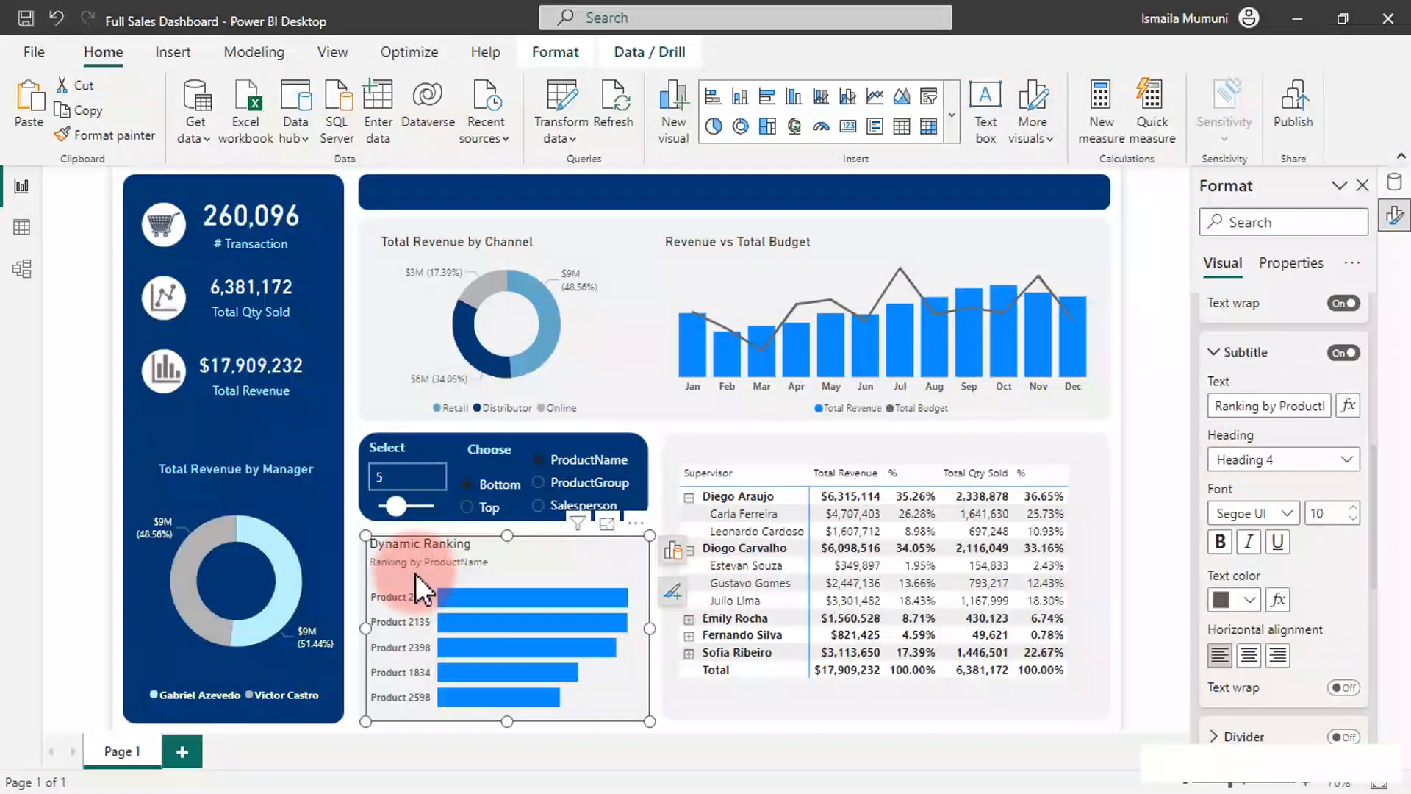
click(1350, 406)
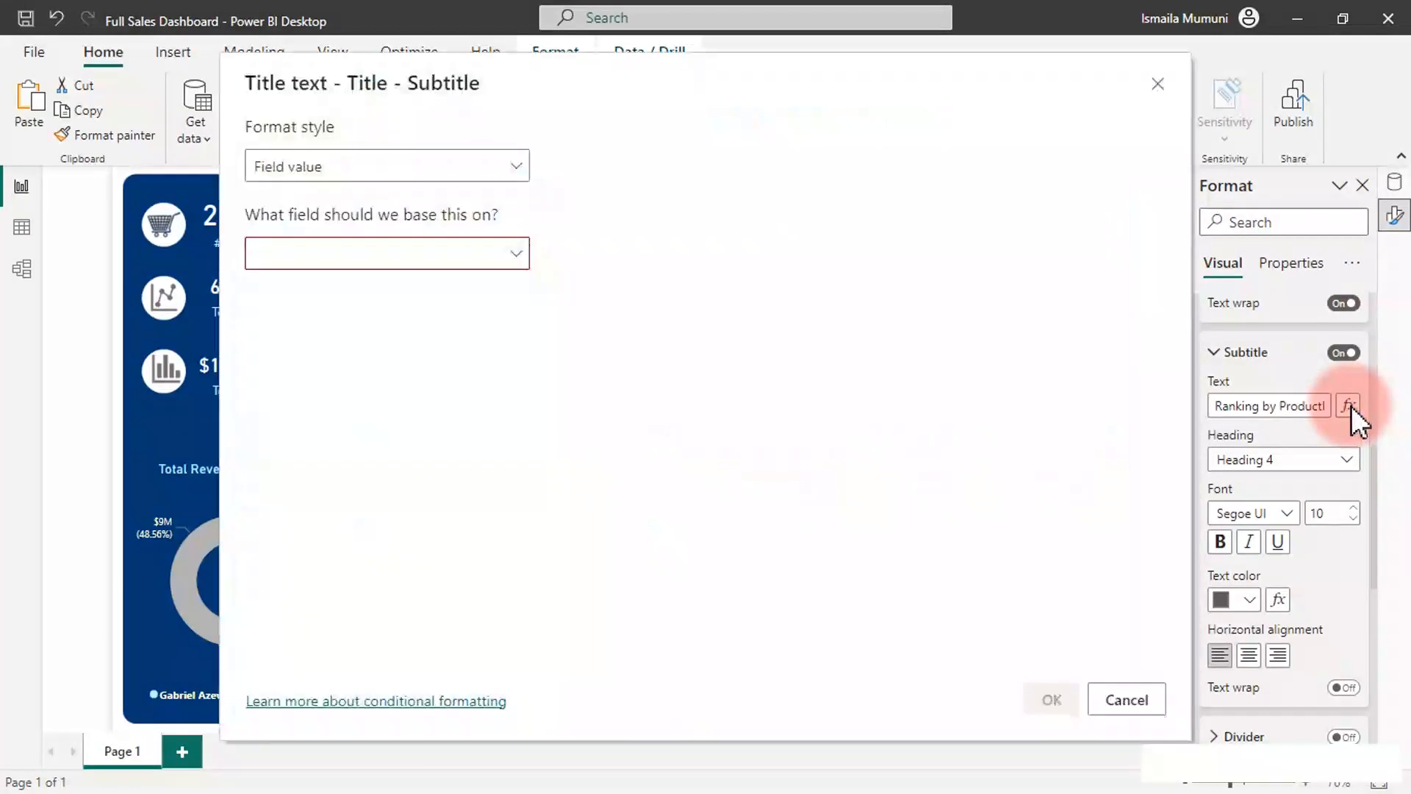
click(493, 251)
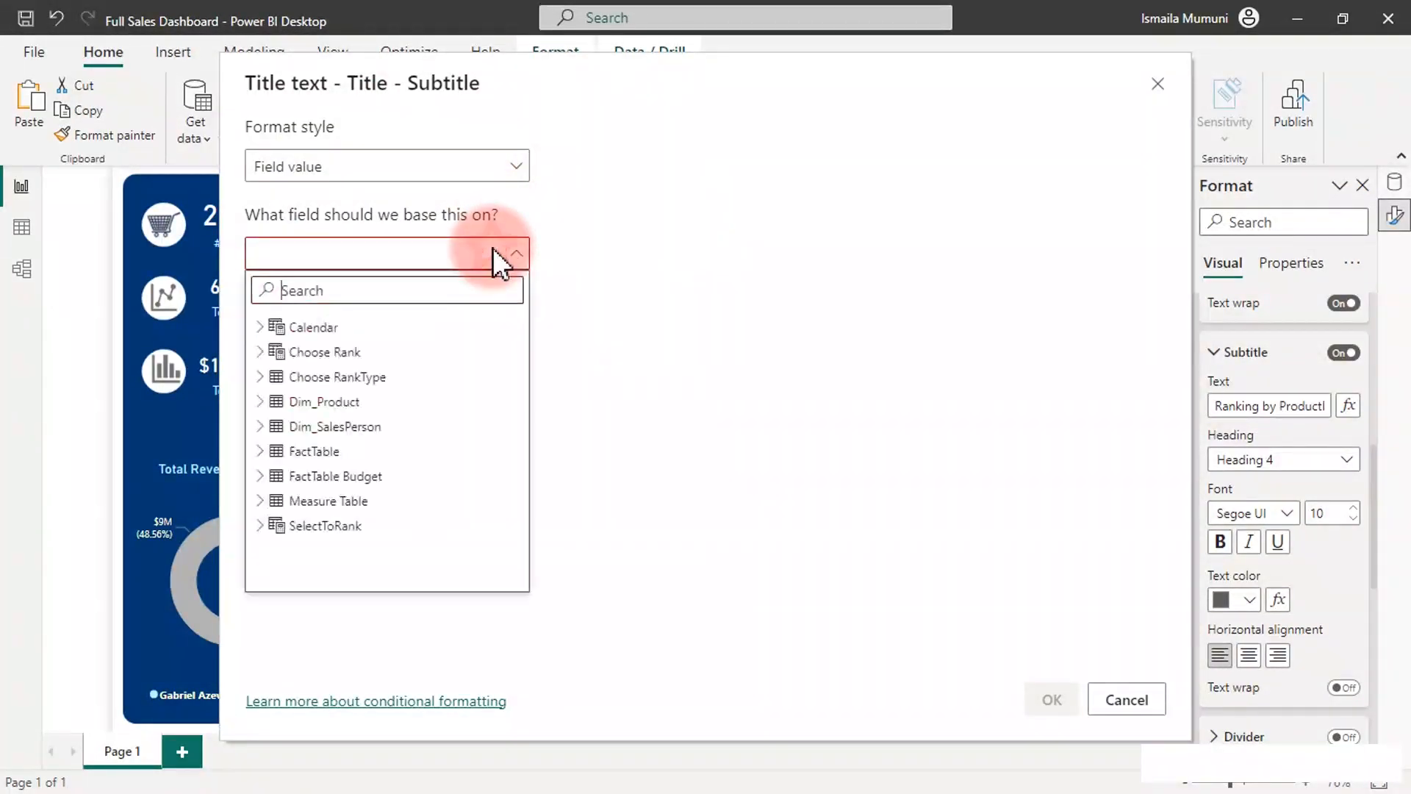
click(260, 503)
scroll(356, 522, down, 2)
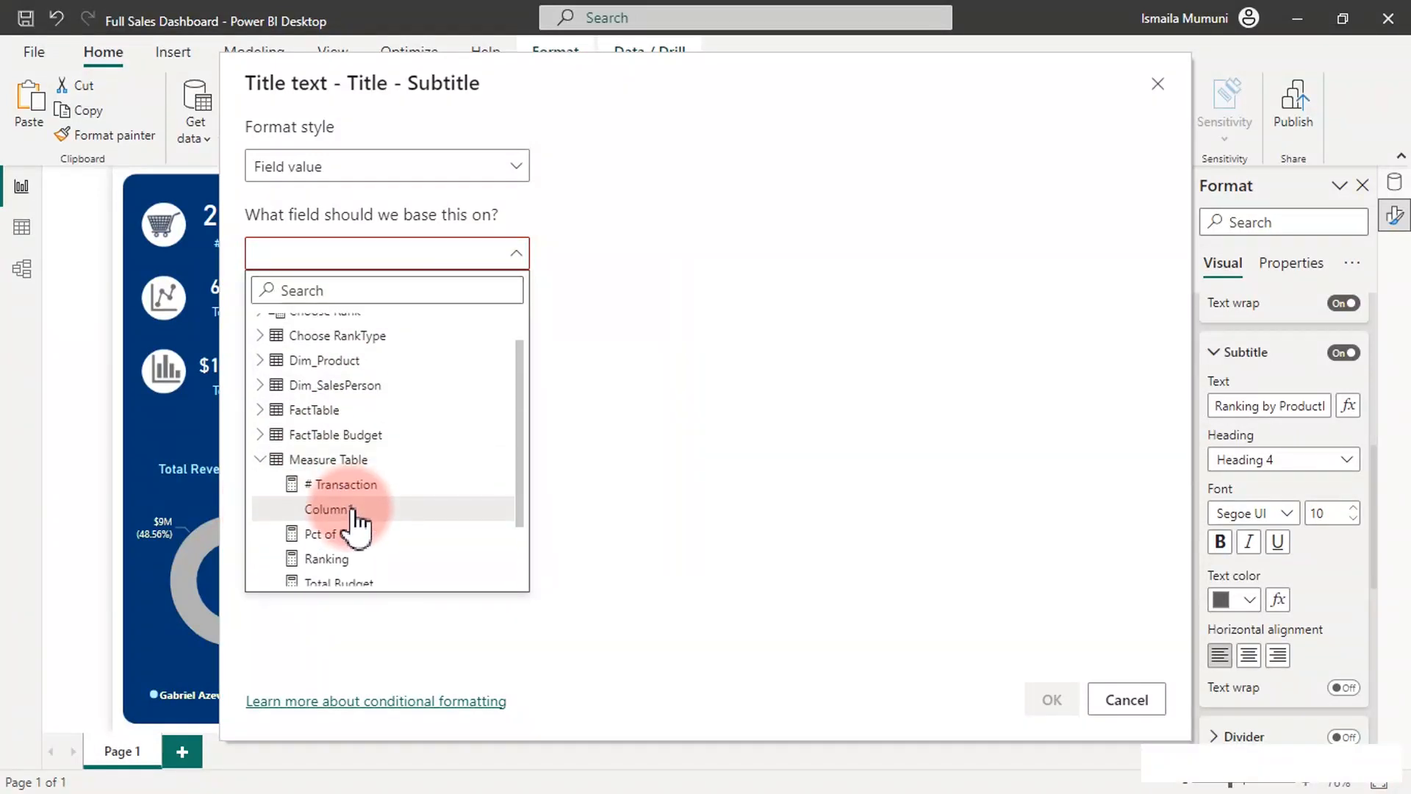
scroll(365, 555, down, 1)
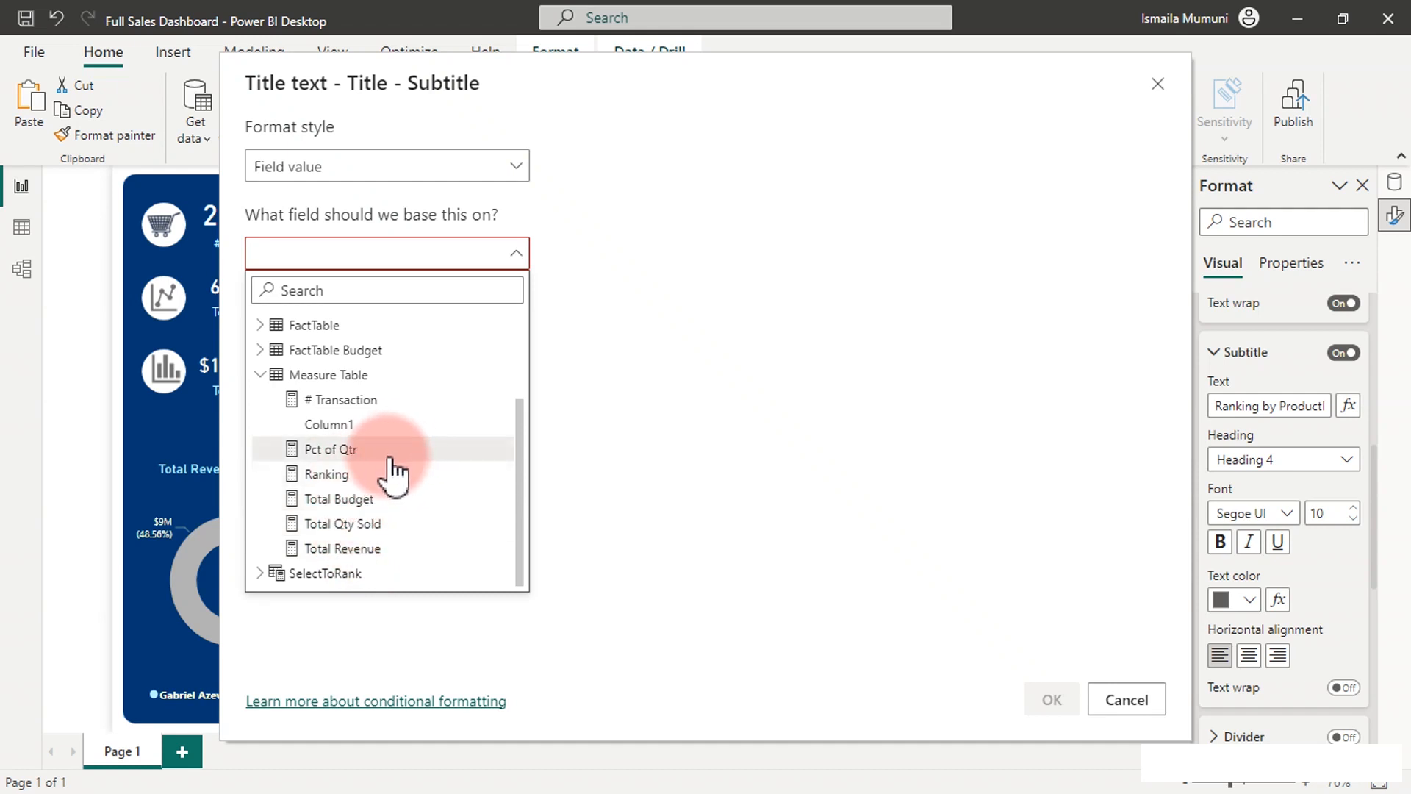
click(260, 575)
scroll(320, 564, down, 3)
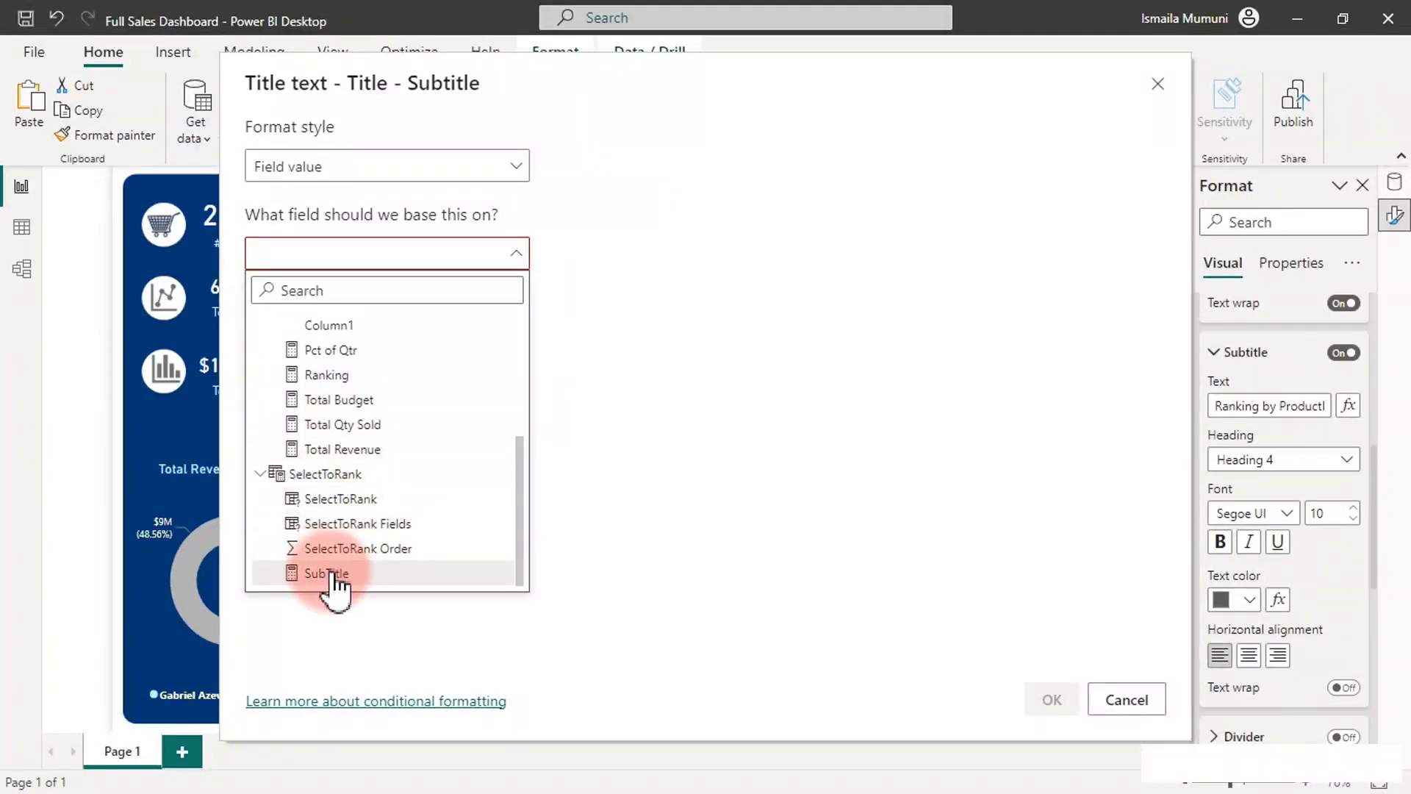
click(330, 574)
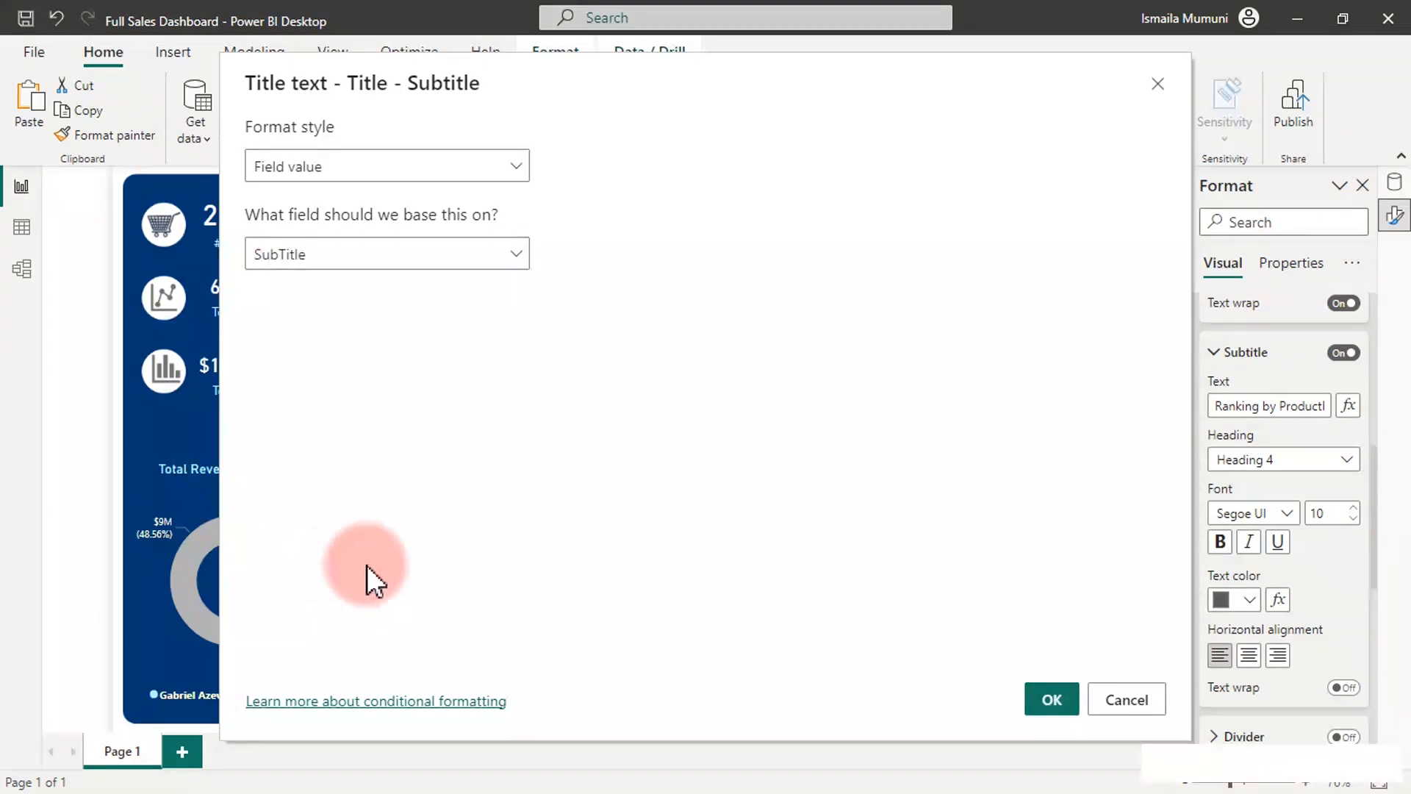
click(1050, 698)
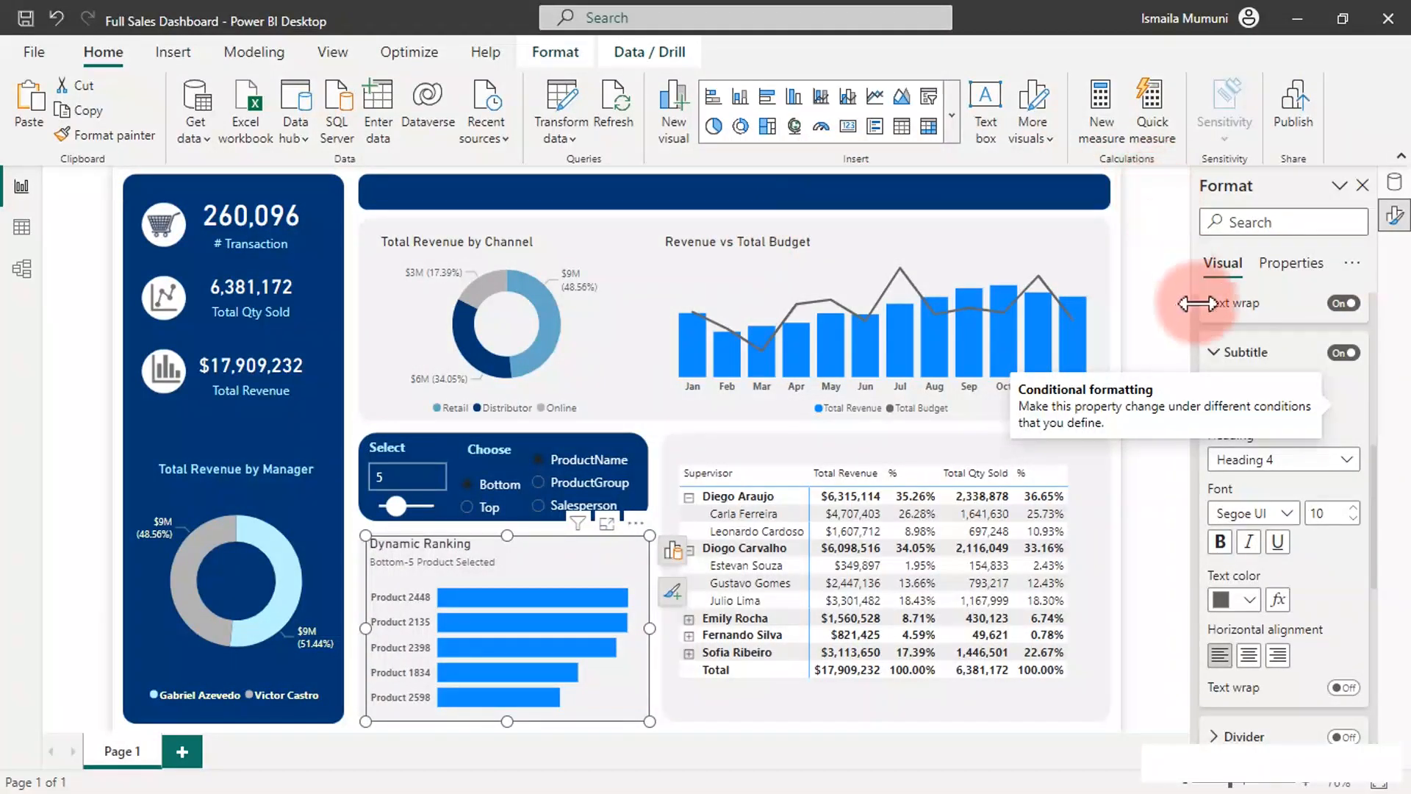
Step: Try a light blue for the chart's subtitle text, and settle on a medium blue theme shade
click(1248, 601)
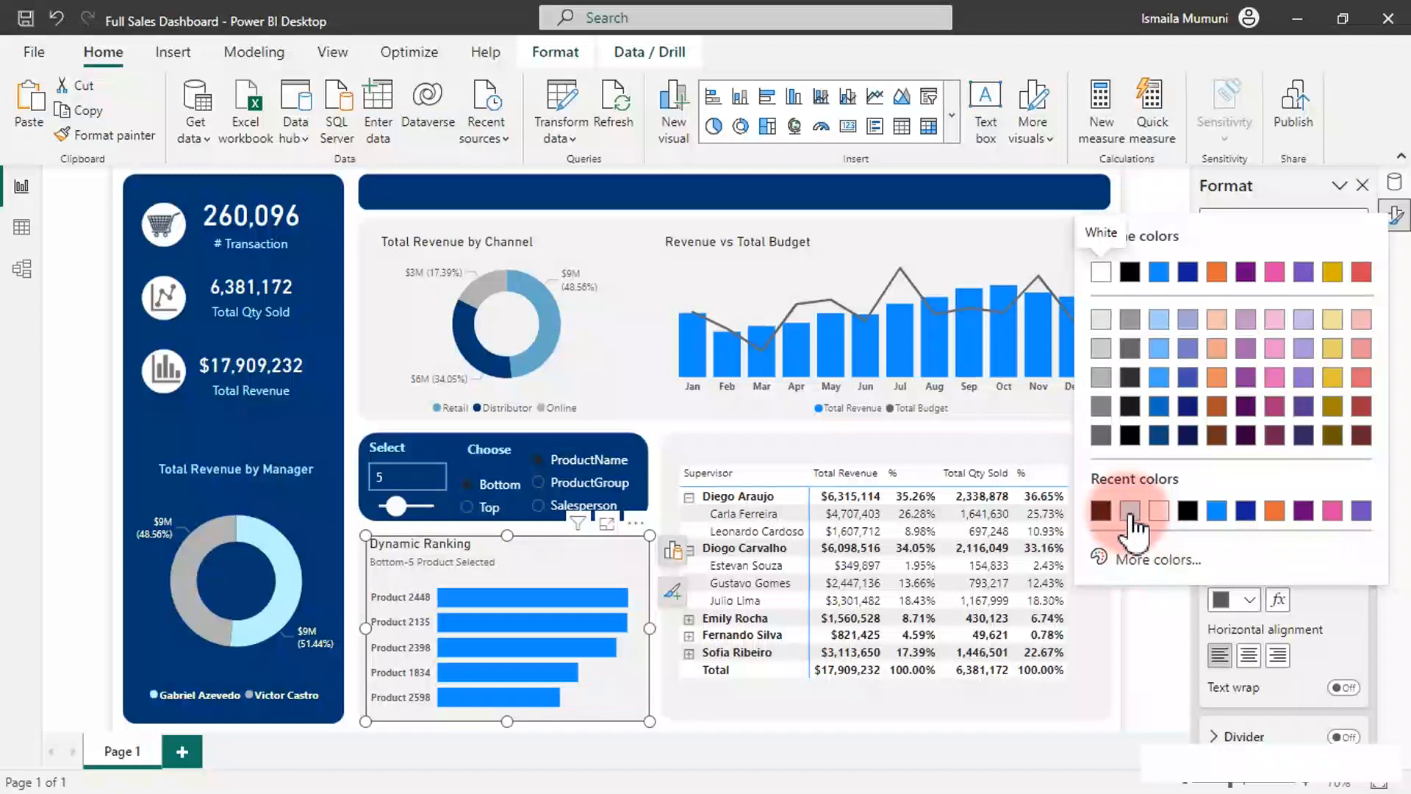
click(1129, 511)
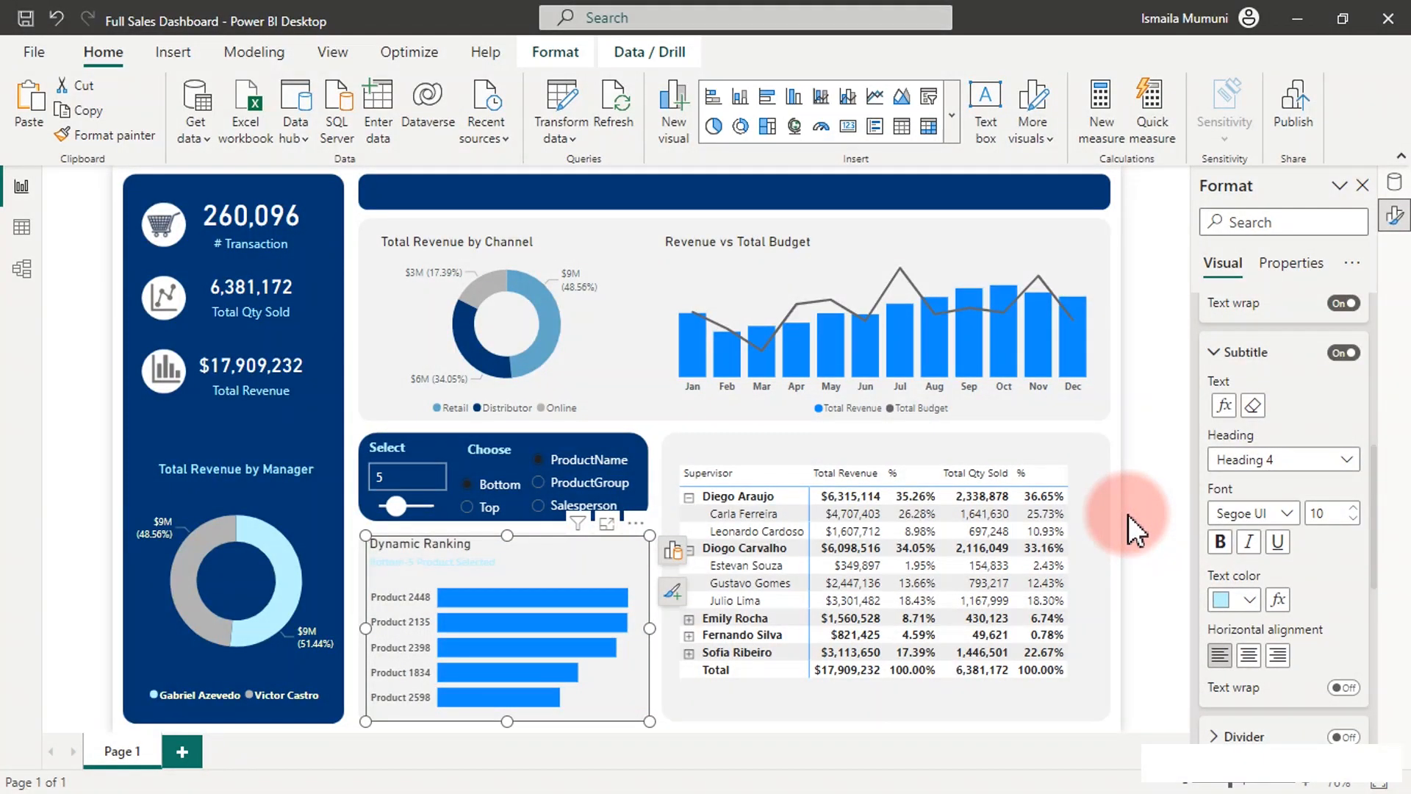
click(1248, 599)
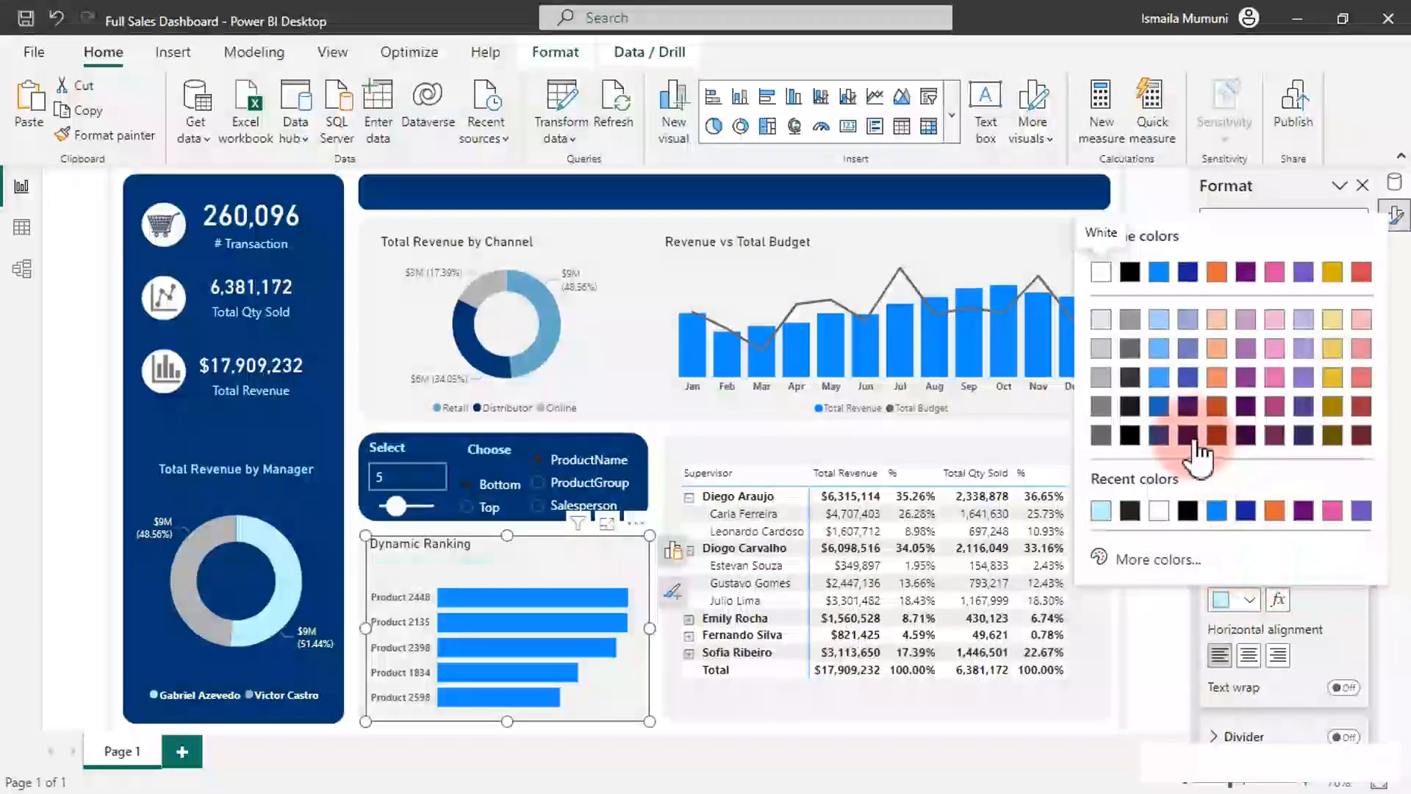
click(1161, 378)
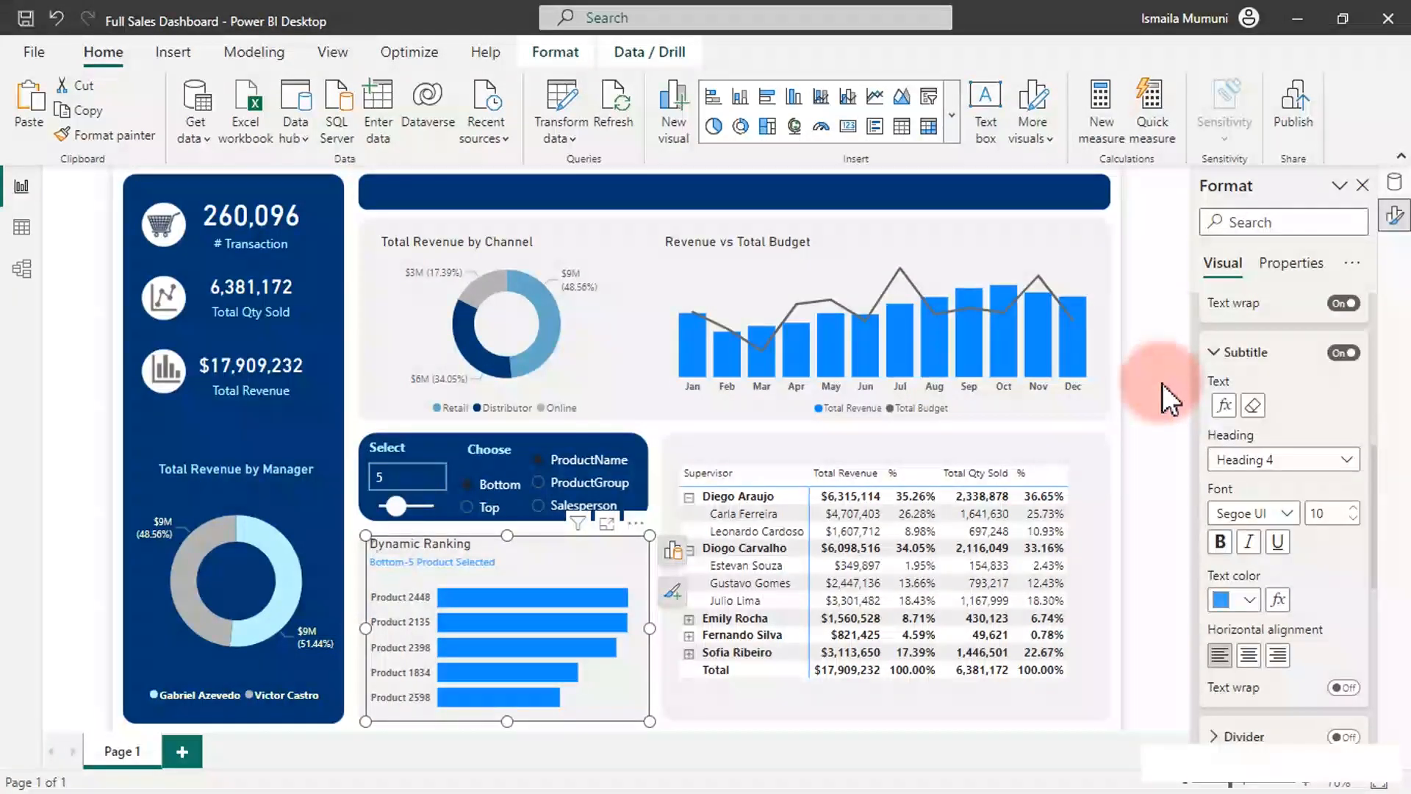
Step: Set the chart's subtitle font to Segoe UI Bold at size 11, and return to the data fields
click(1355, 510)
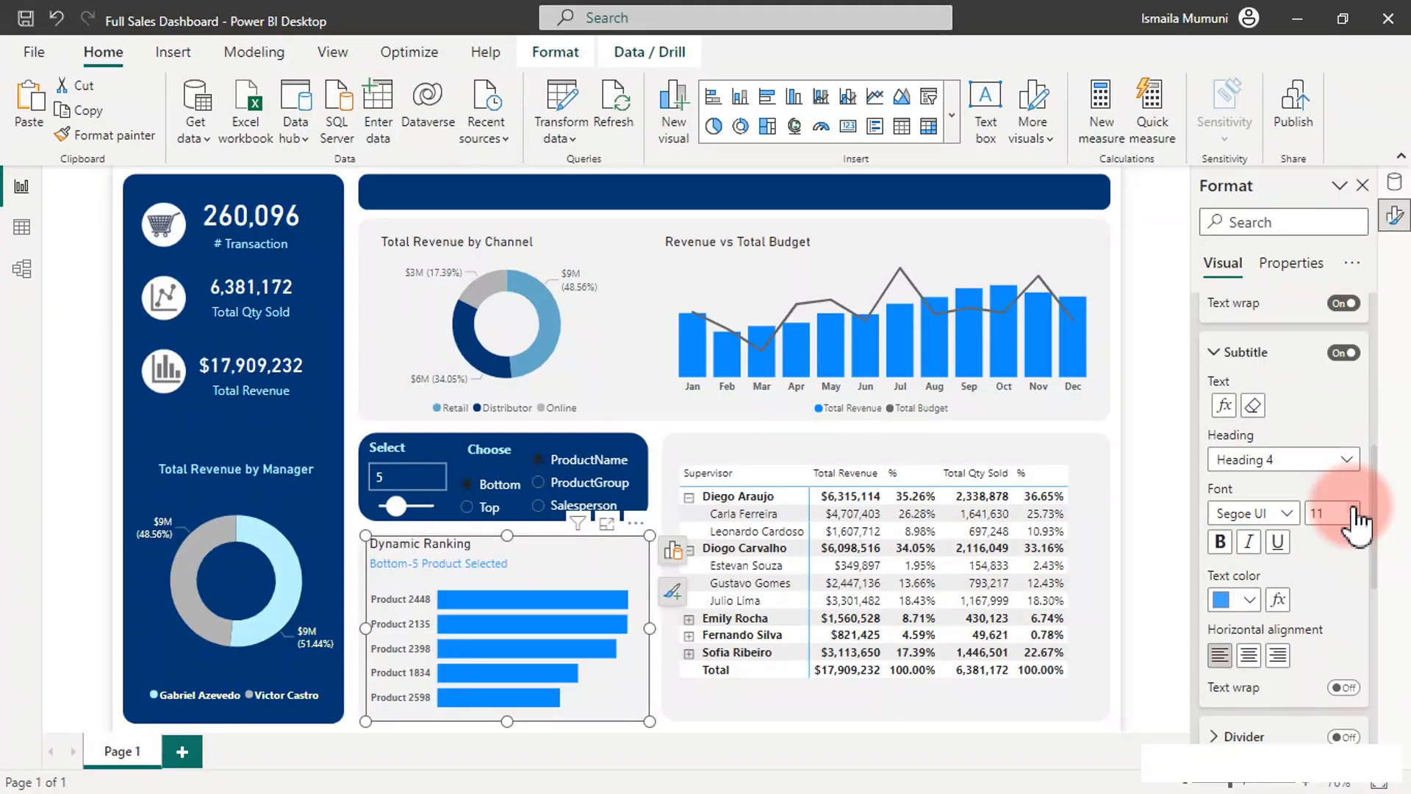
click(1314, 513)
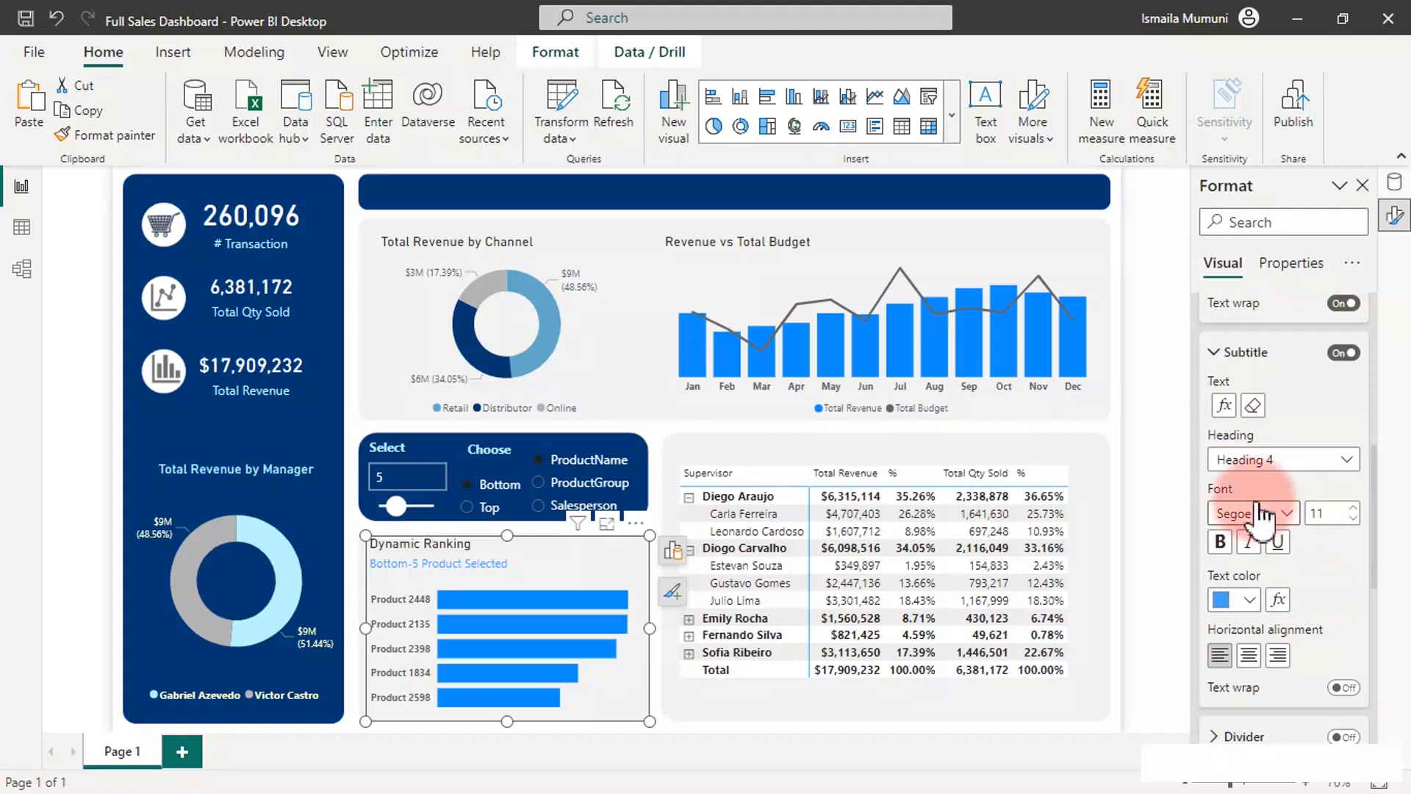
click(1282, 513)
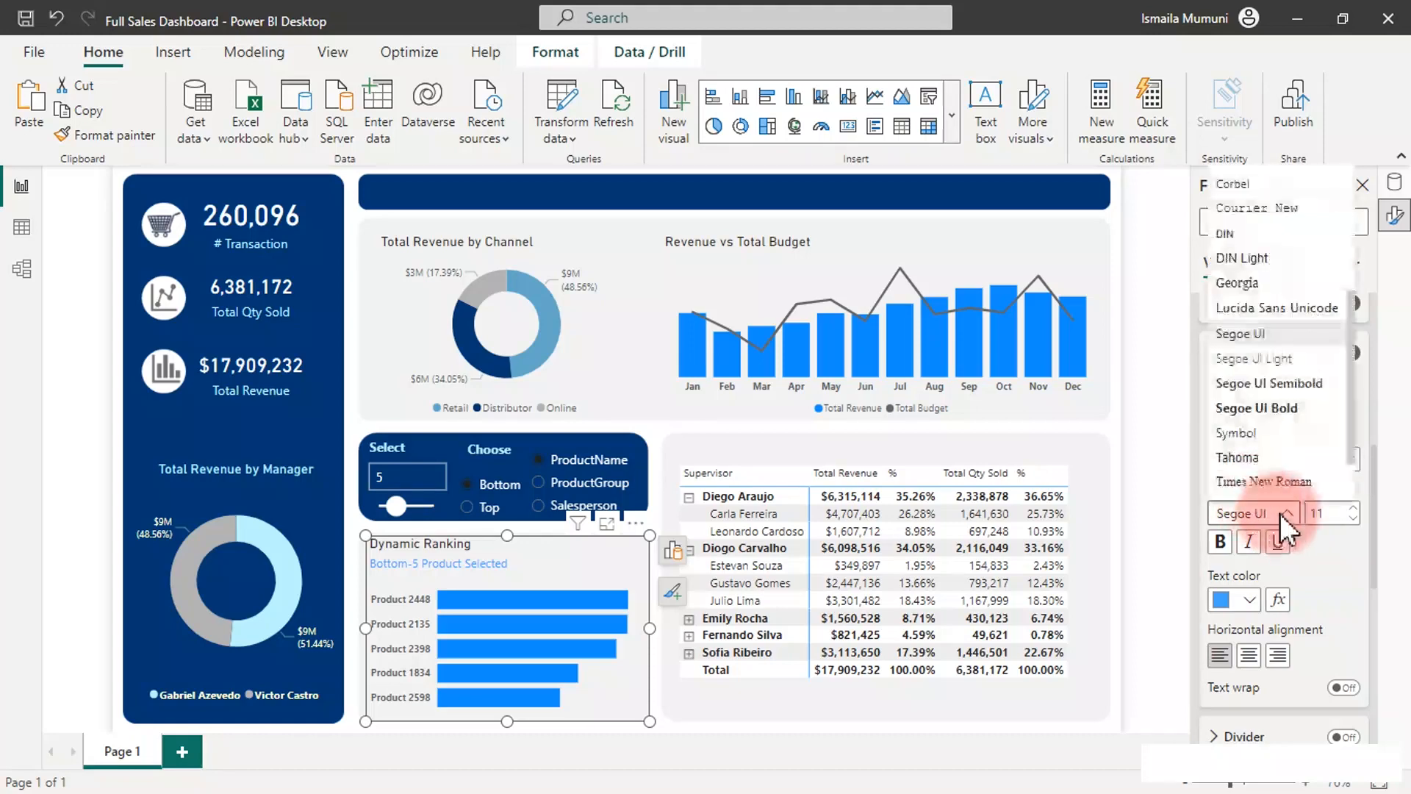
click(1258, 412)
click(590, 583)
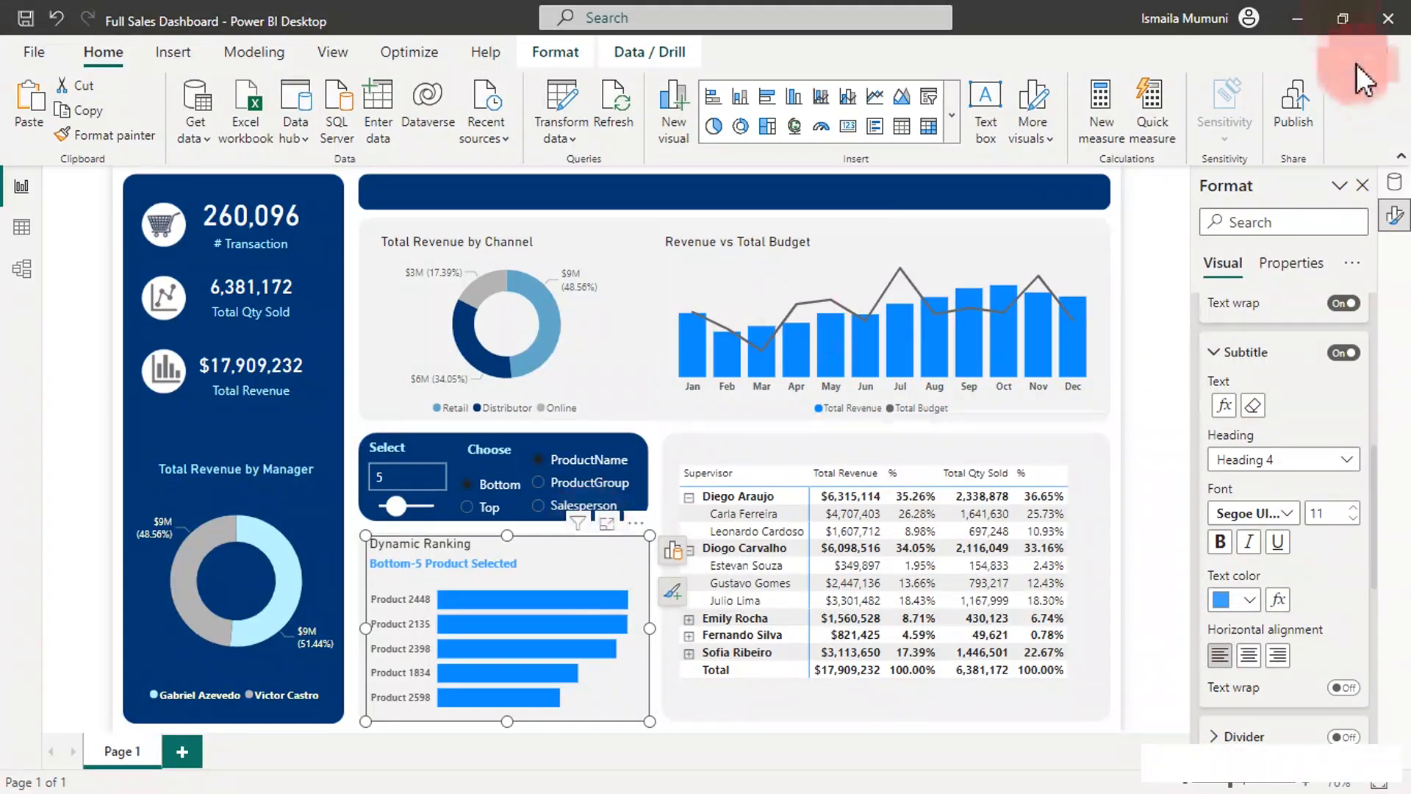
click(1394, 182)
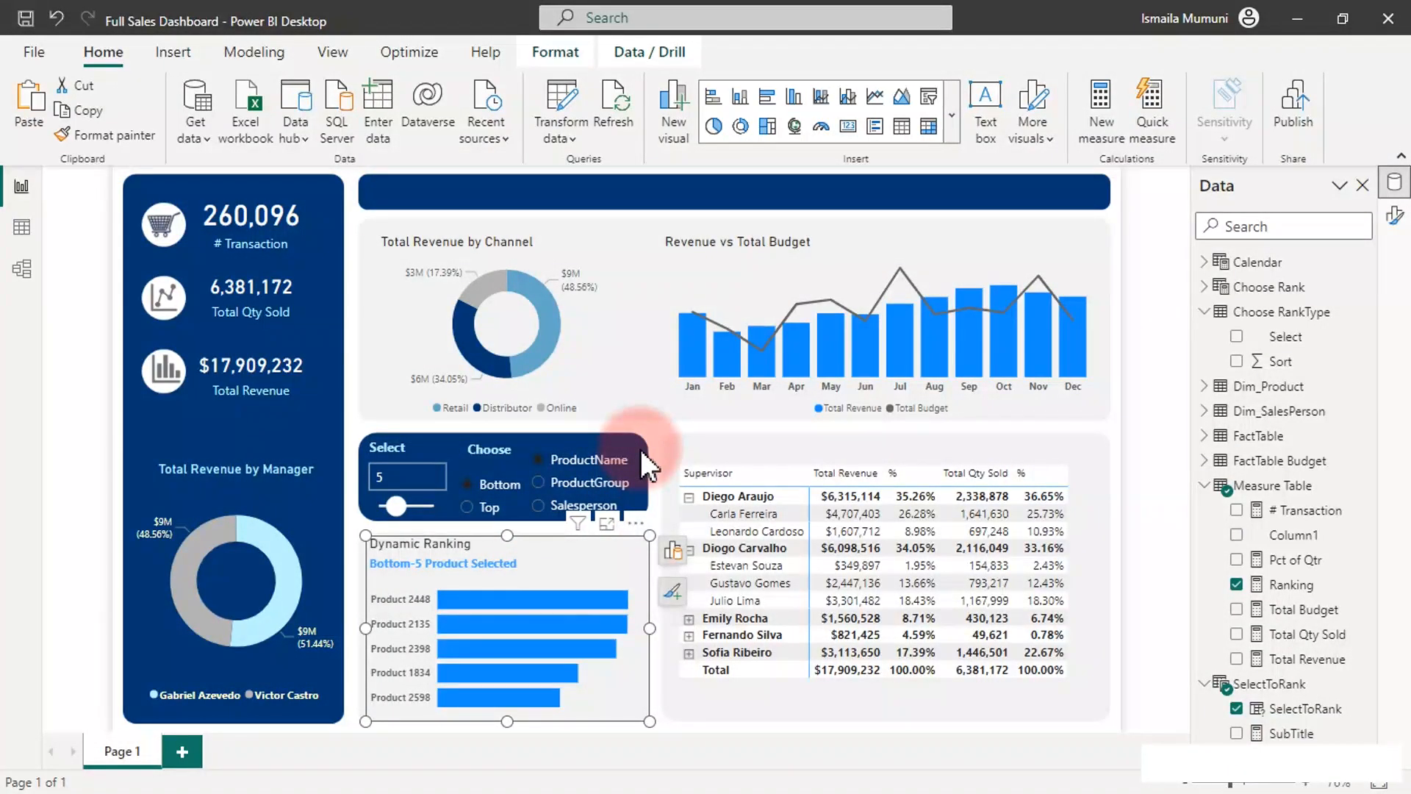
Step: Look up the custom colour code of the Distributor slice in the Total Revenue by Channel donut chart
click(584, 368)
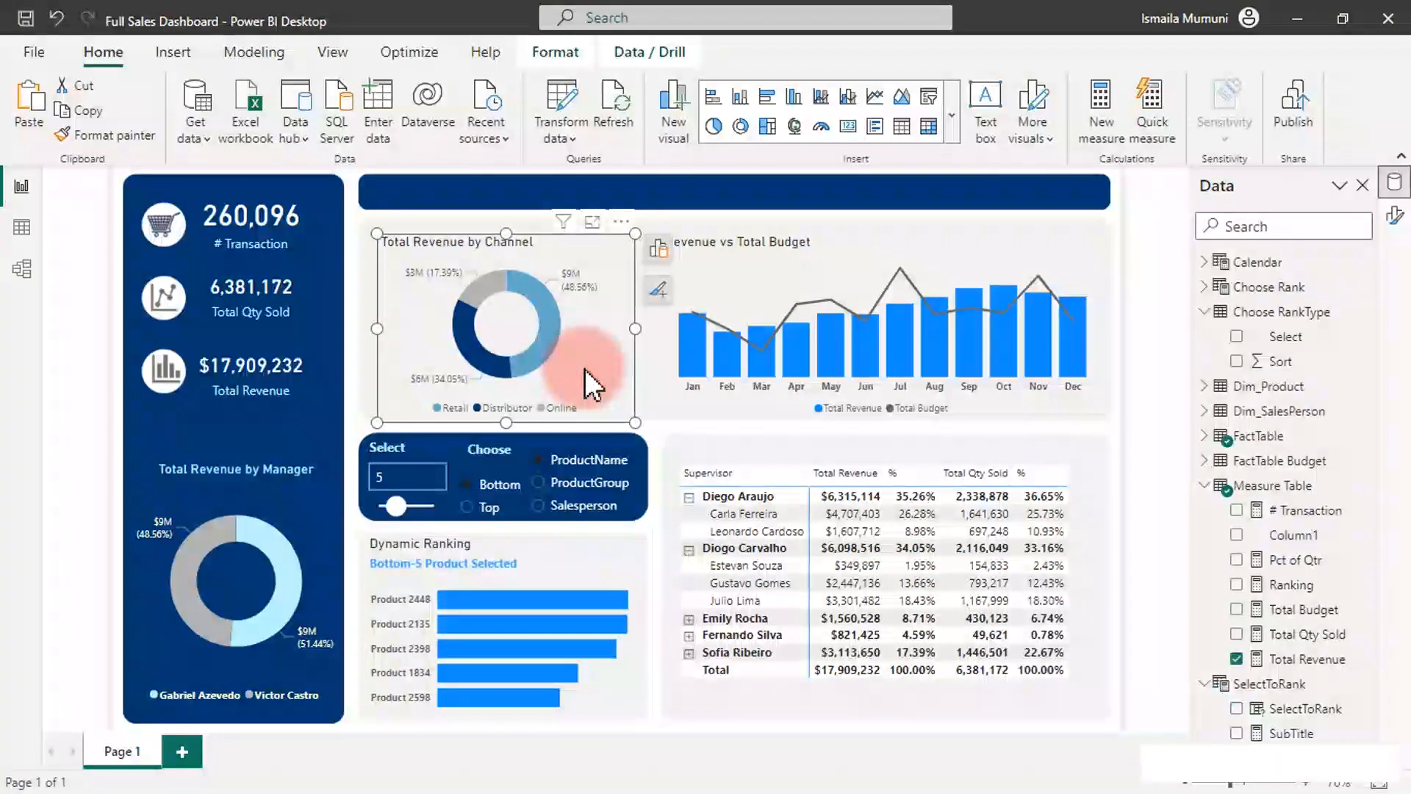
click(1393, 220)
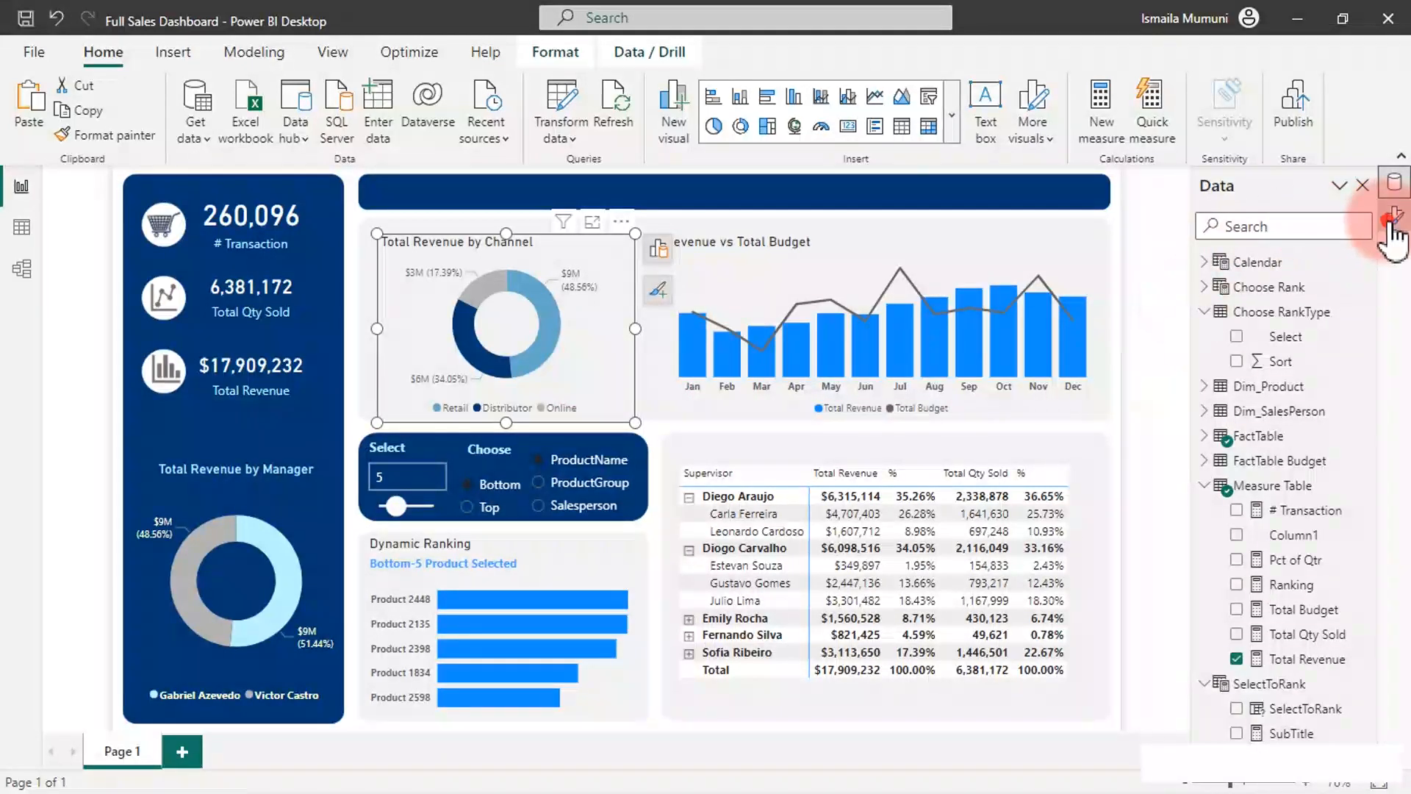
click(1260, 411)
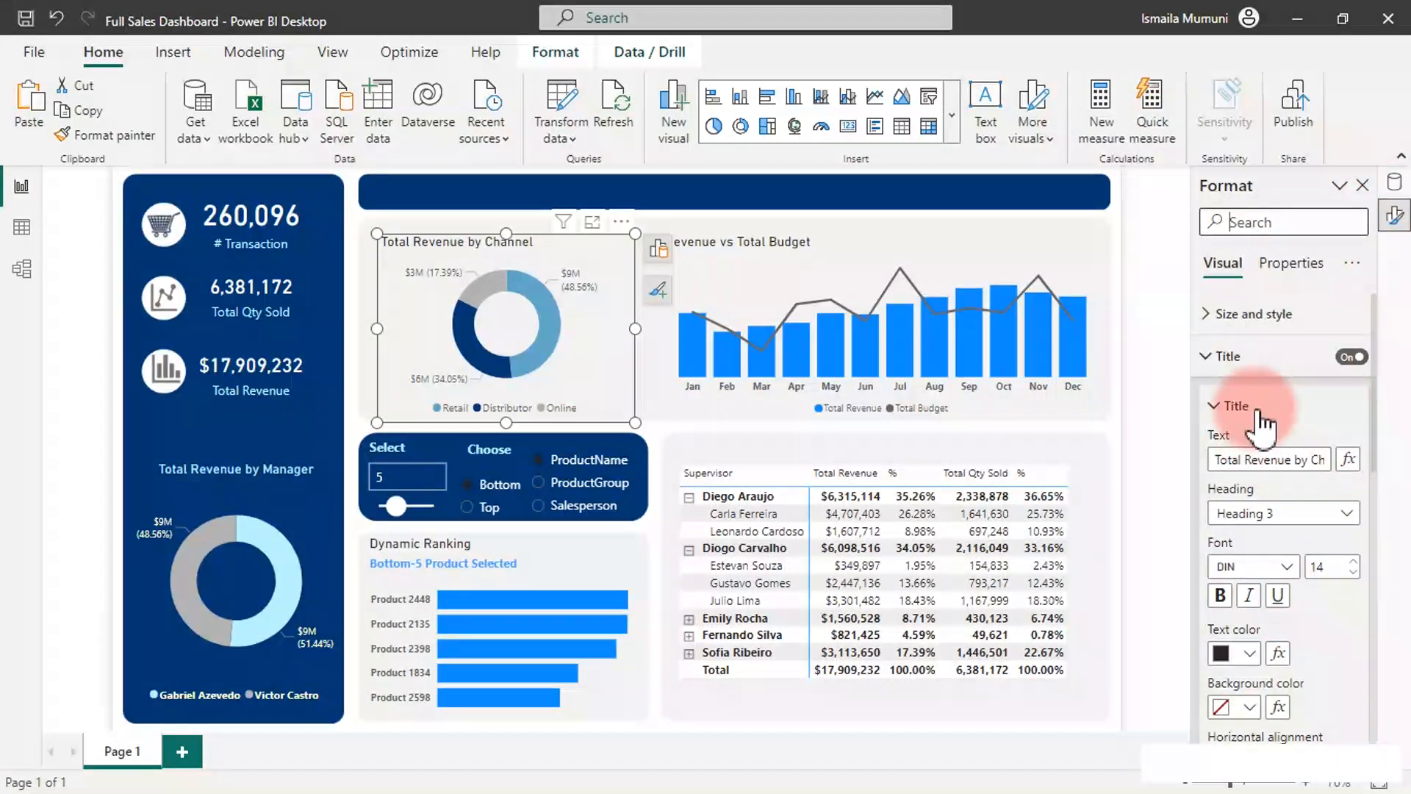
click(1228, 356)
click(1238, 446)
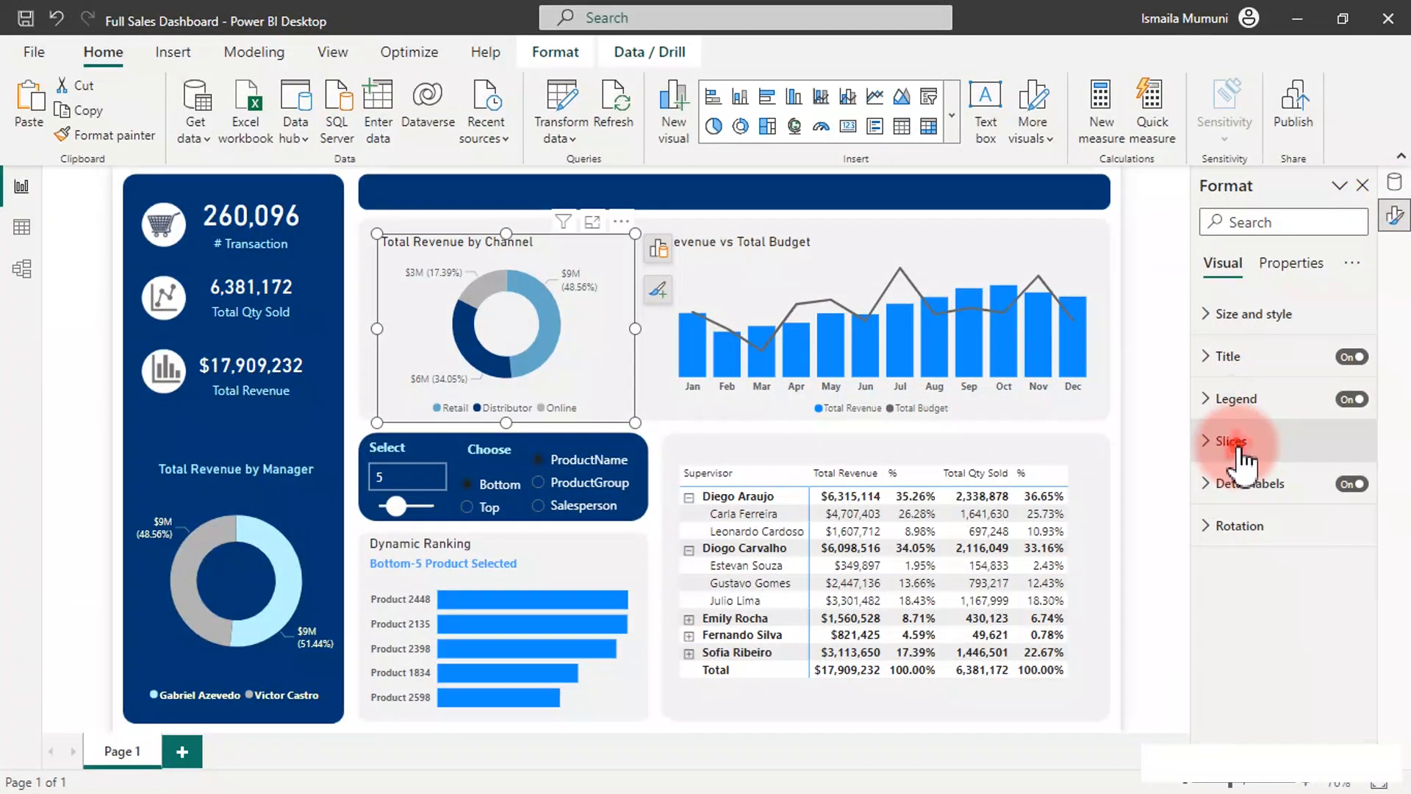
click(1247, 598)
click(1174, 563)
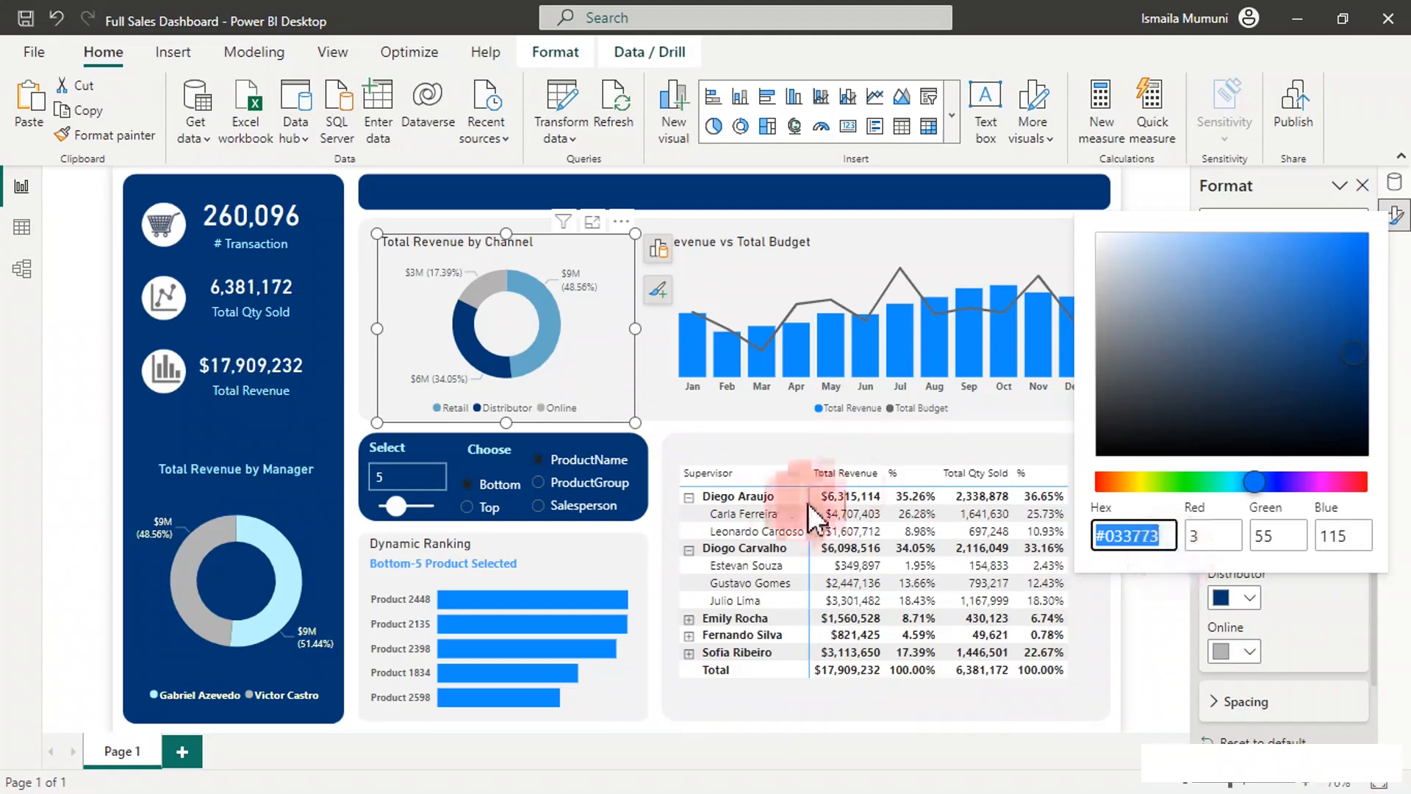
click(616, 580)
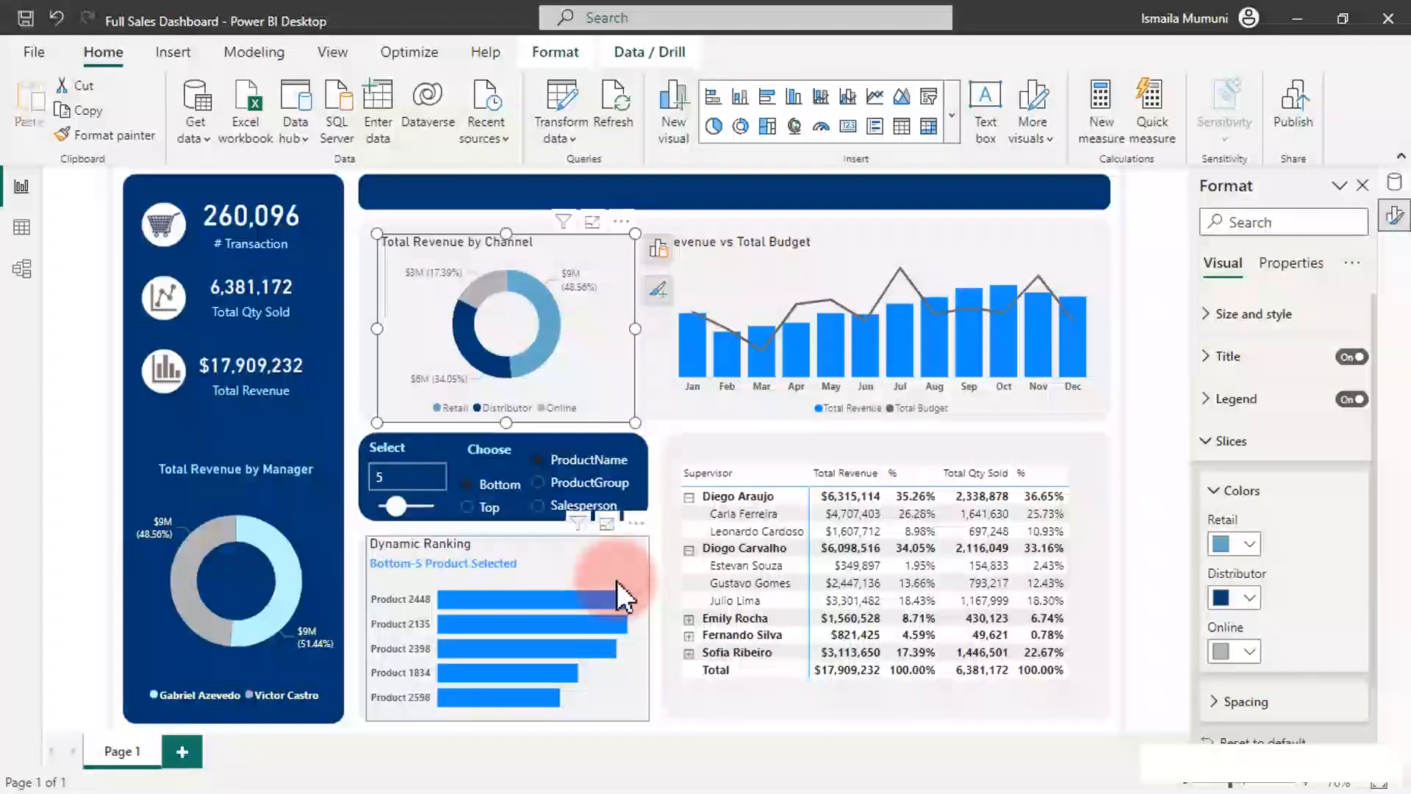
Step: Set the default bar colour of the Dynamic Ranking chart to the recently used dark blue, and deselect the chart
click(620, 563)
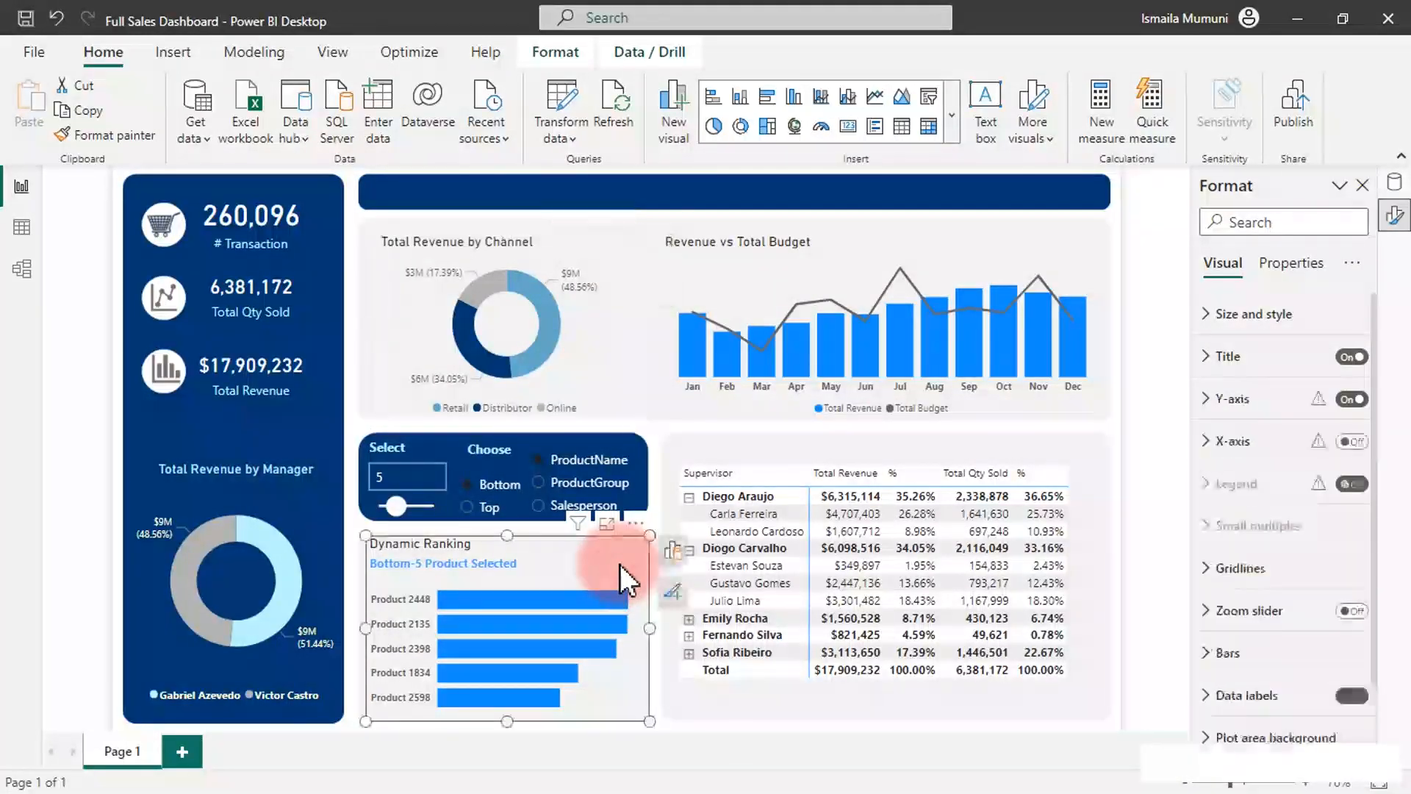
click(1206, 644)
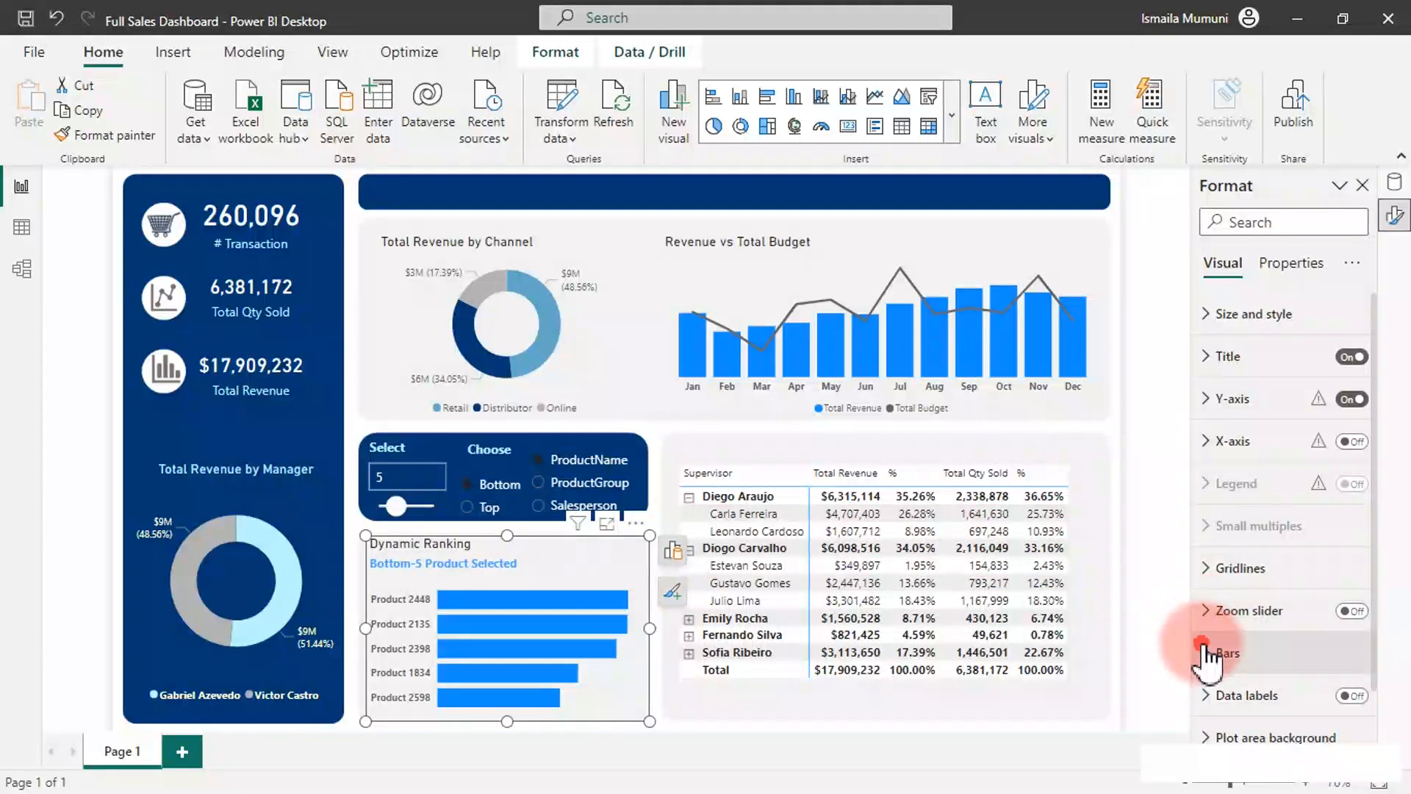
scroll(1242, 647, down, 3)
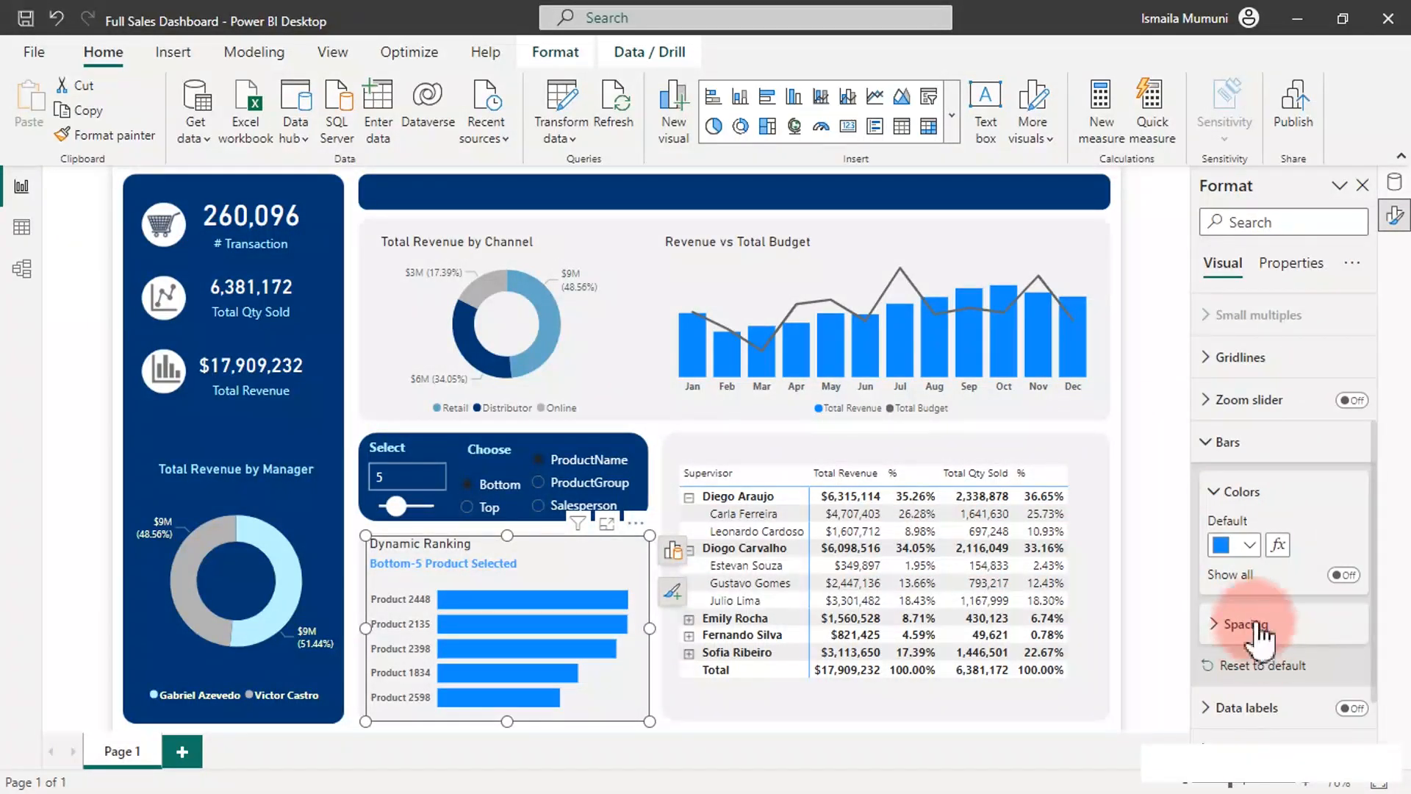
click(1248, 555)
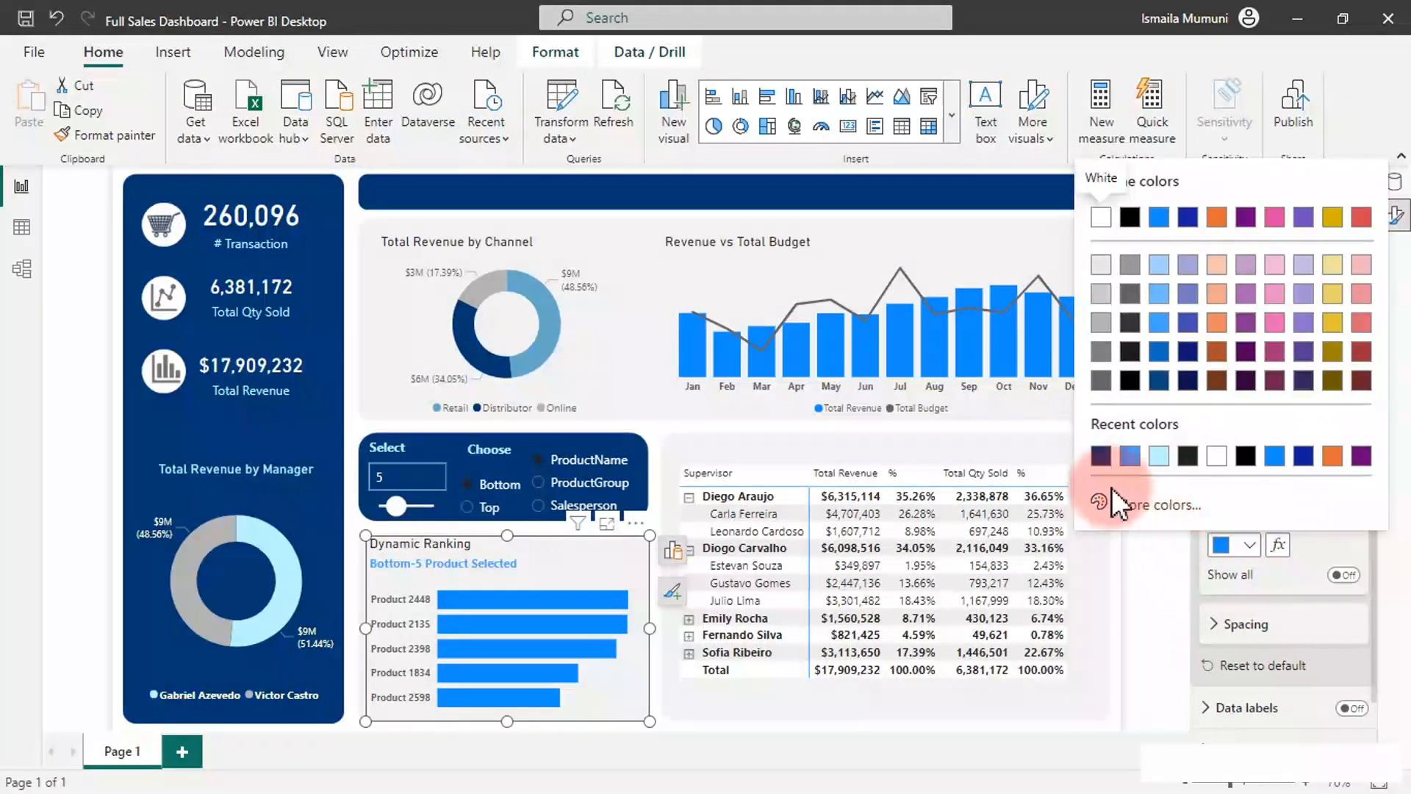
click(1101, 457)
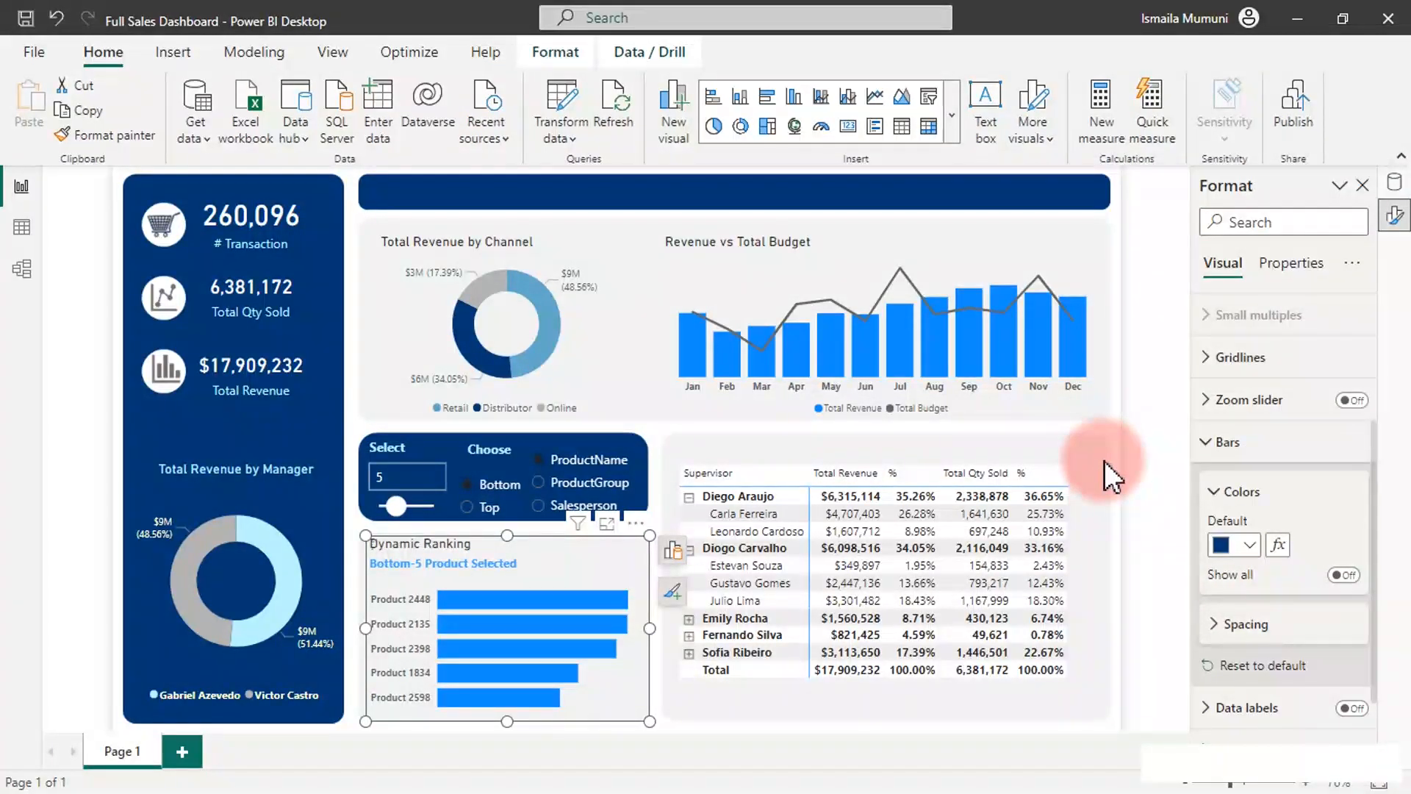
click(674, 186)
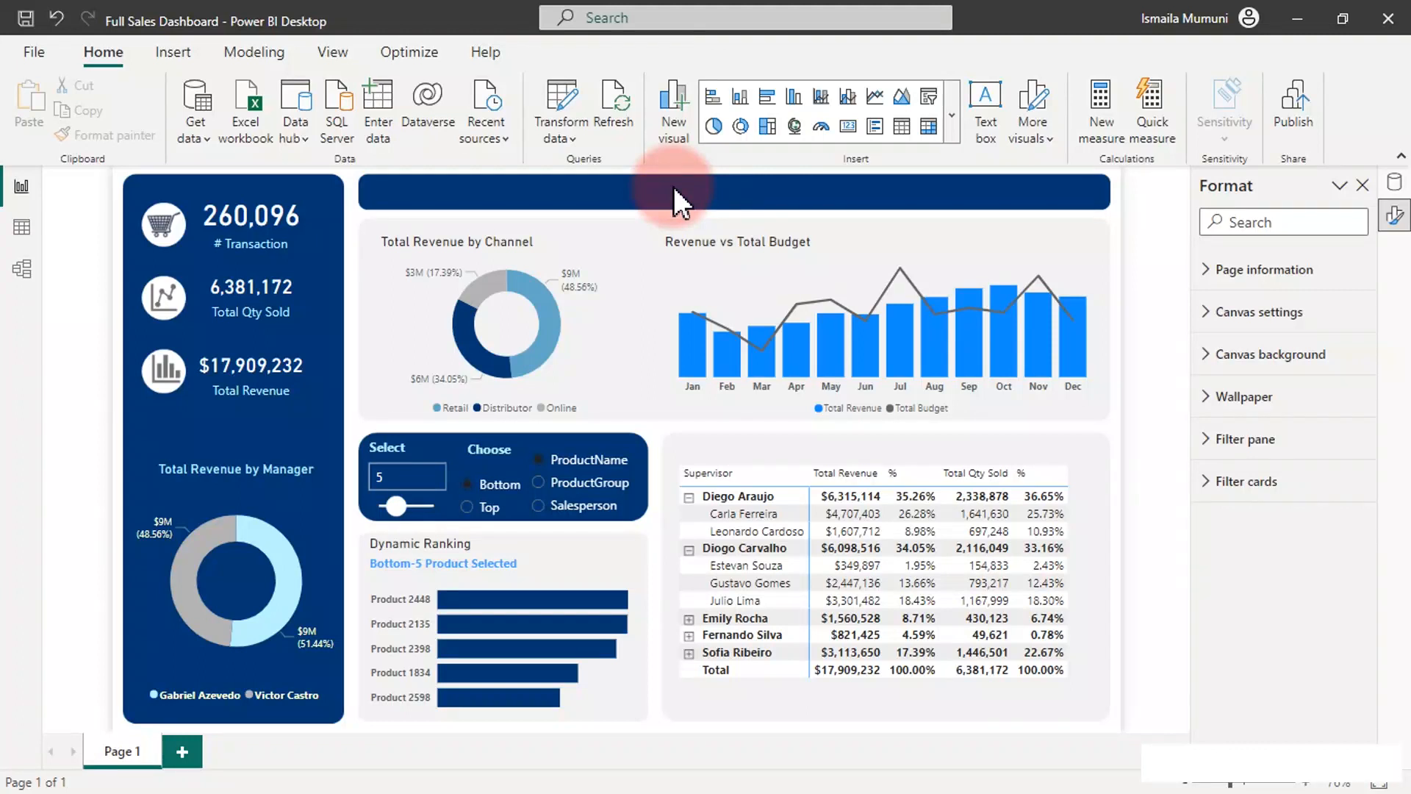